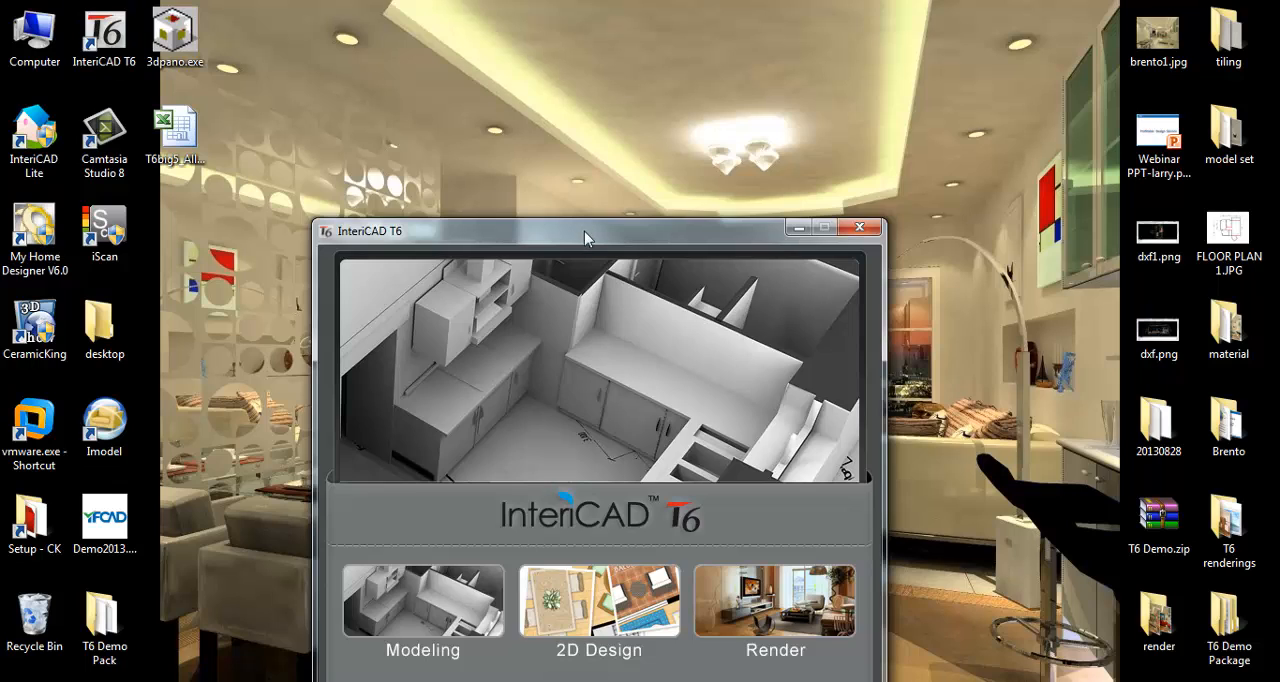
- Open the 2D Design module from the launcher and minimise the window showing the reference floor plan picture
left_click_drag(584, 231, 614, 143)
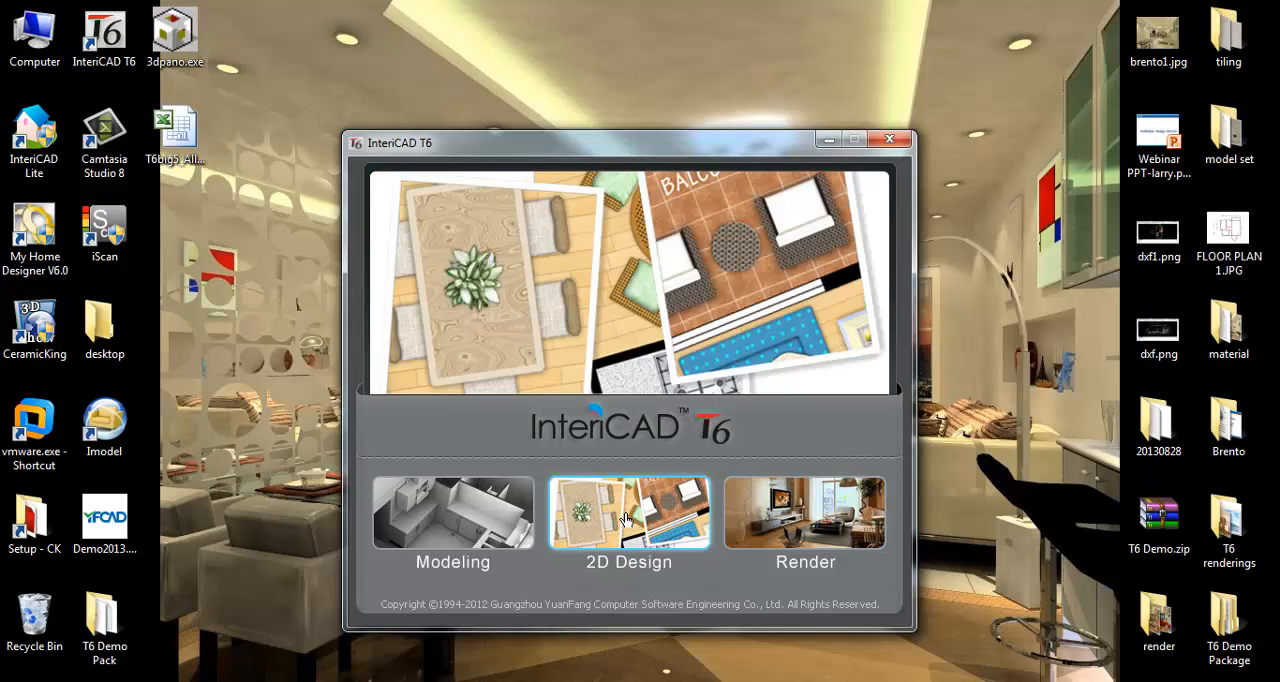
left_click(625, 517)
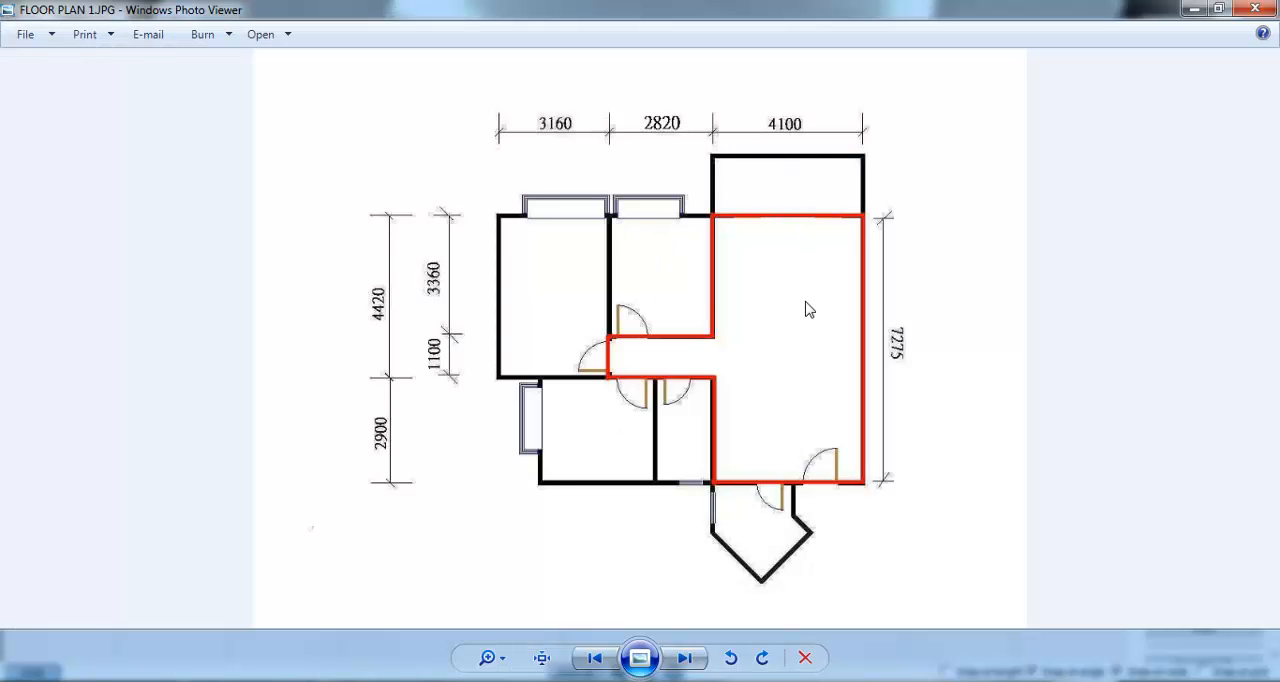
left_click(1194, 9)
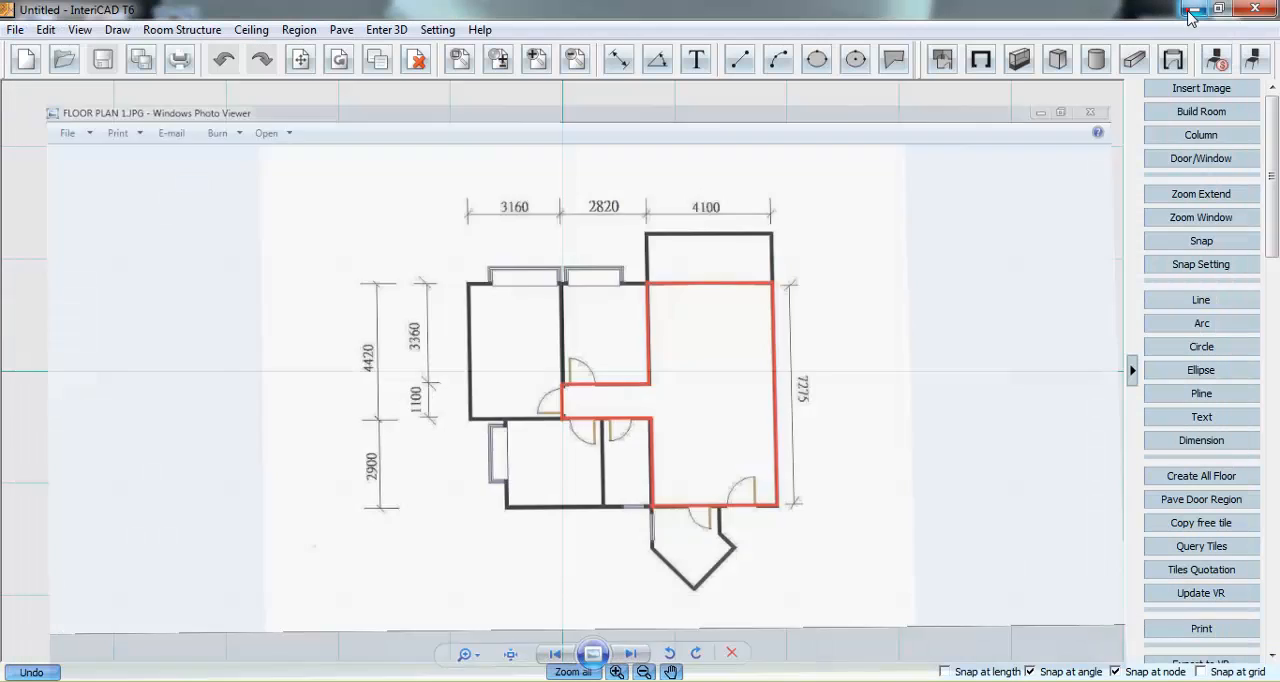
- Insert the image FLOOR PLAN 1.JPG from the Desktop into the drawing as a tracing background
left_click(1196, 89)
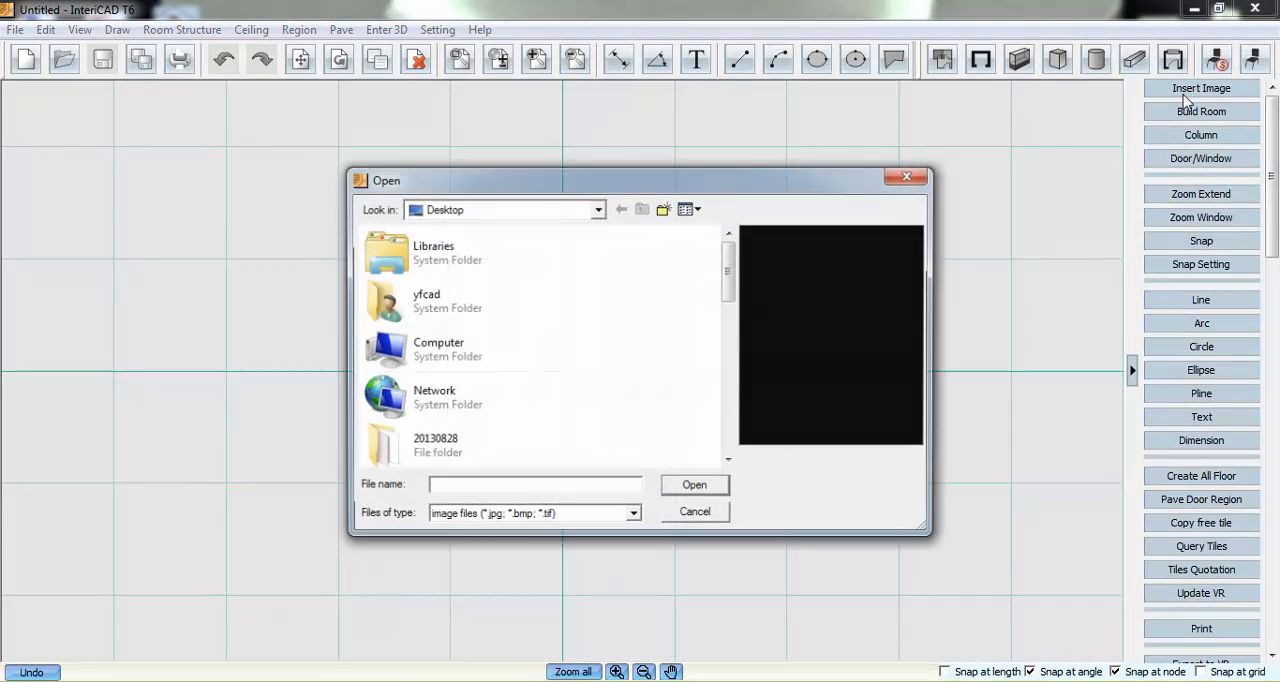
left_click_drag(733, 272, 711, 420)
left_click(557, 407)
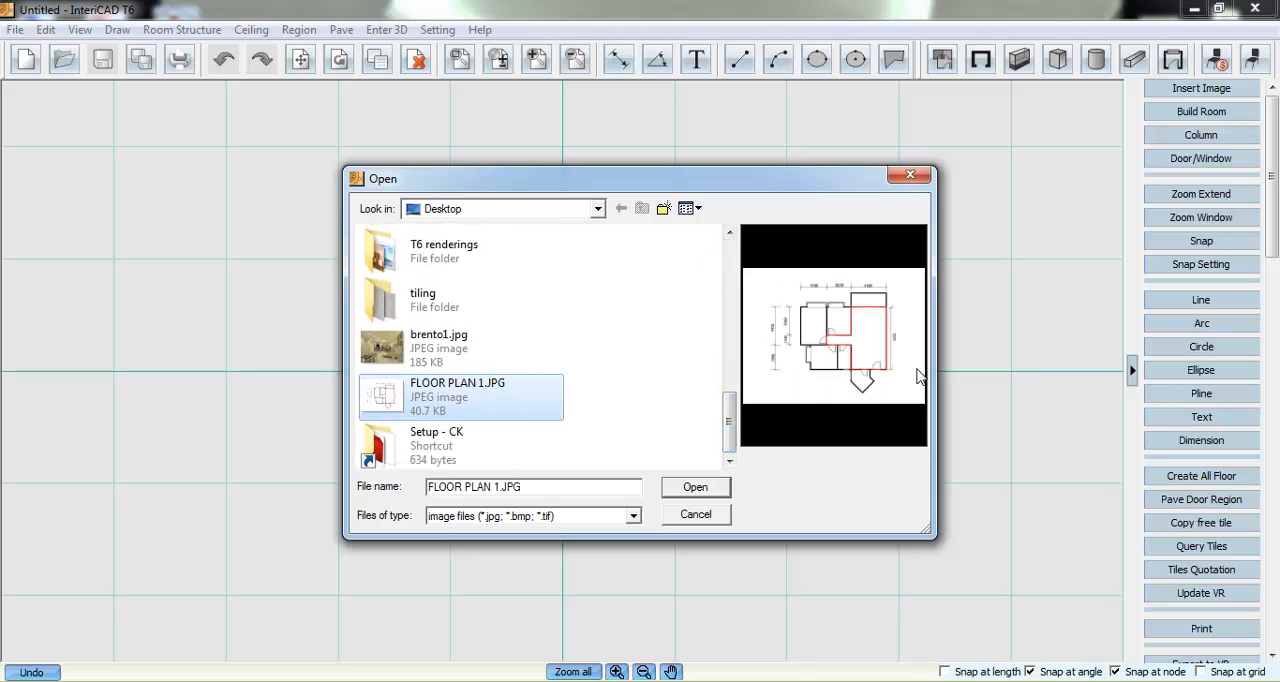
left_click(695, 487)
left_click(566, 378)
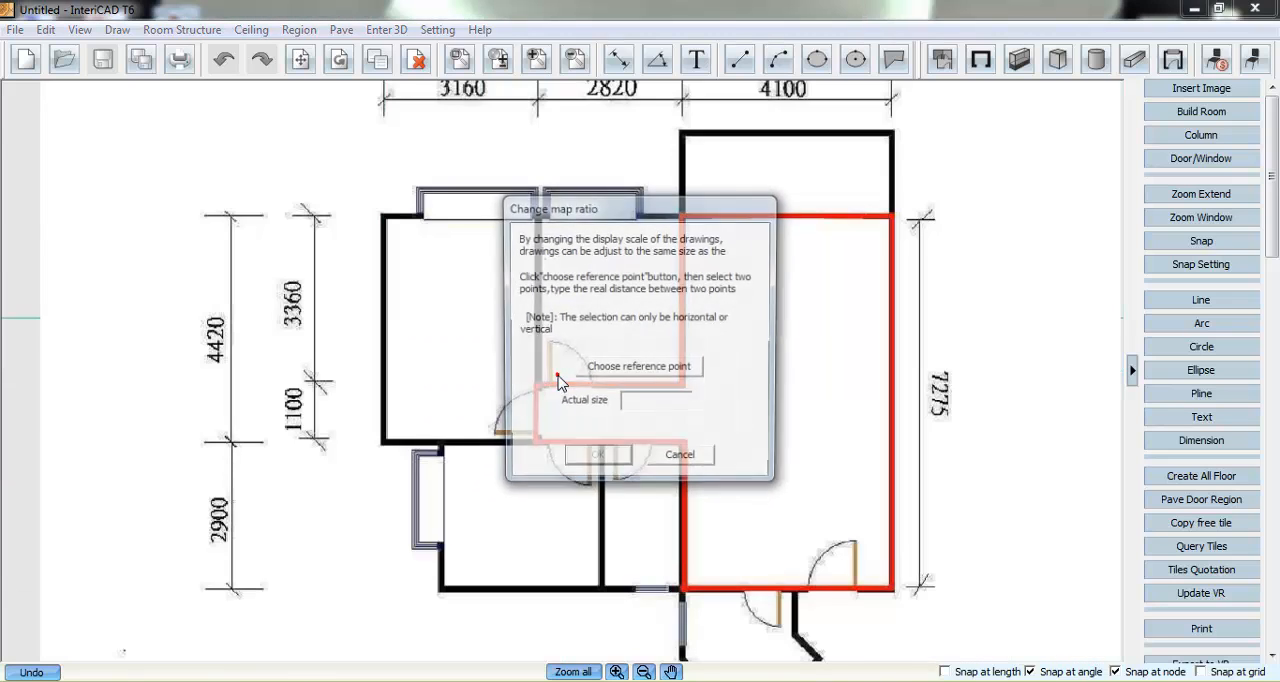
- Scale the floor plan image using the two ends of its vertical 7275 dimension as reference points and an actual size of 7275
left_click(617, 370)
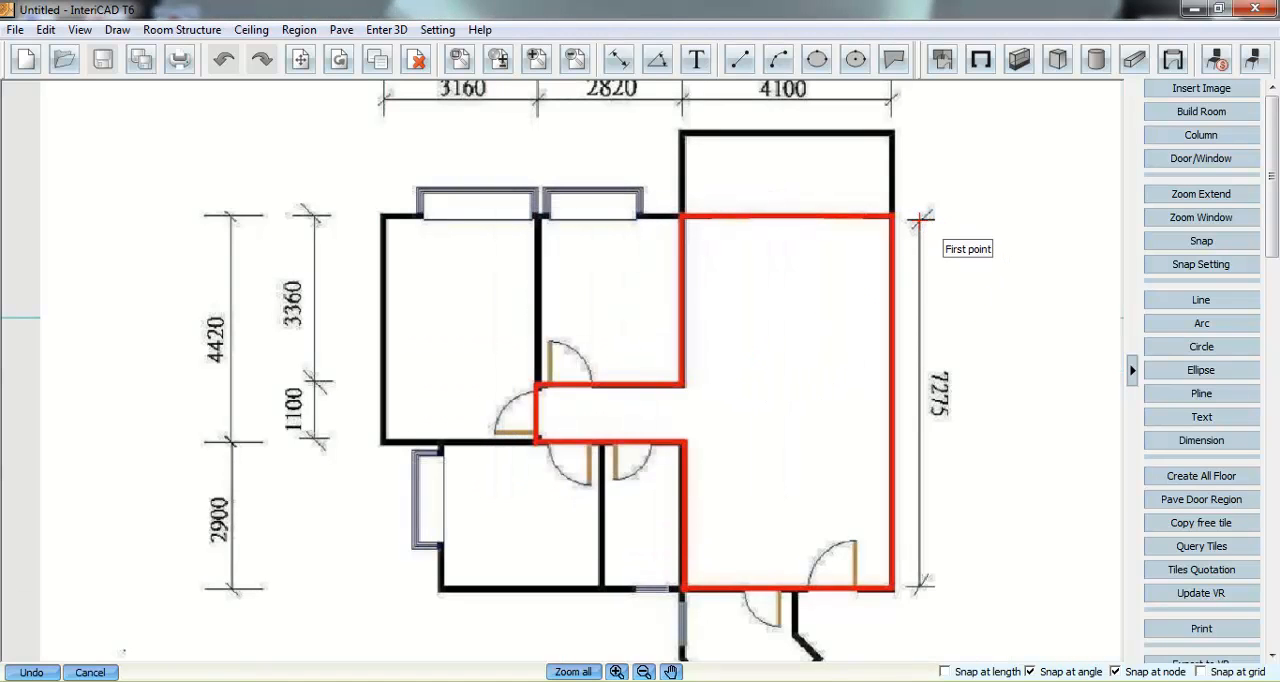
left_click(918, 219)
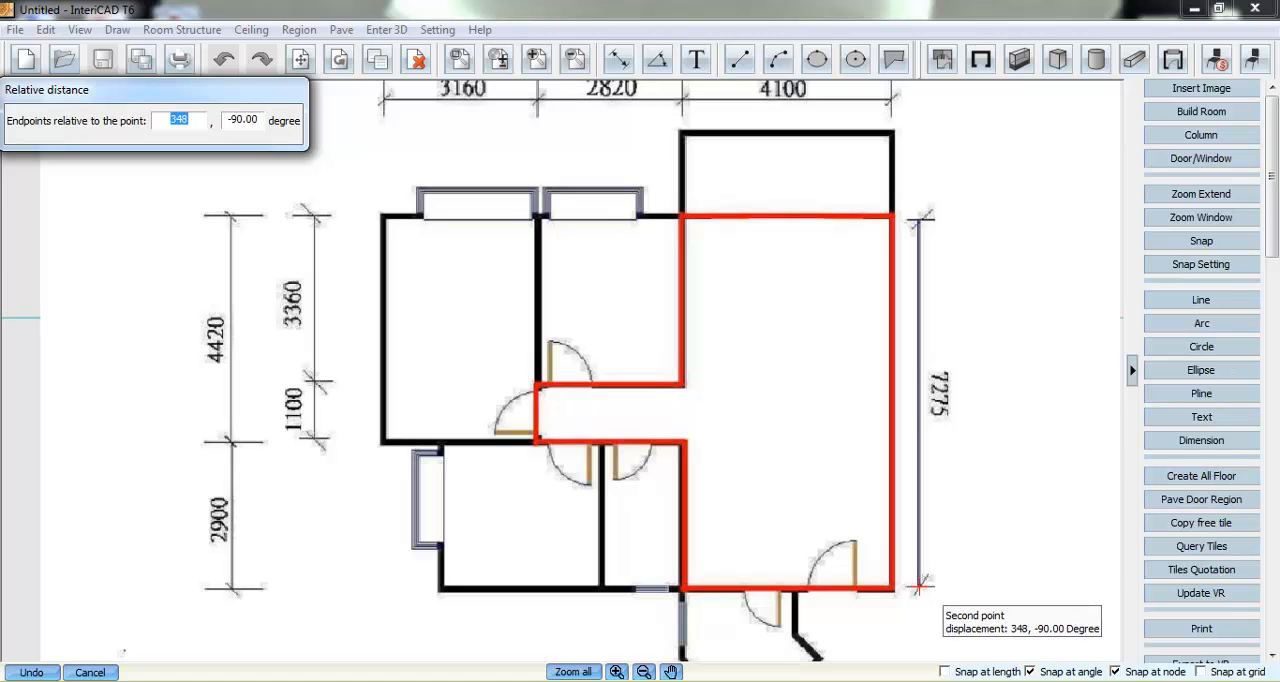
left_click(918, 586)
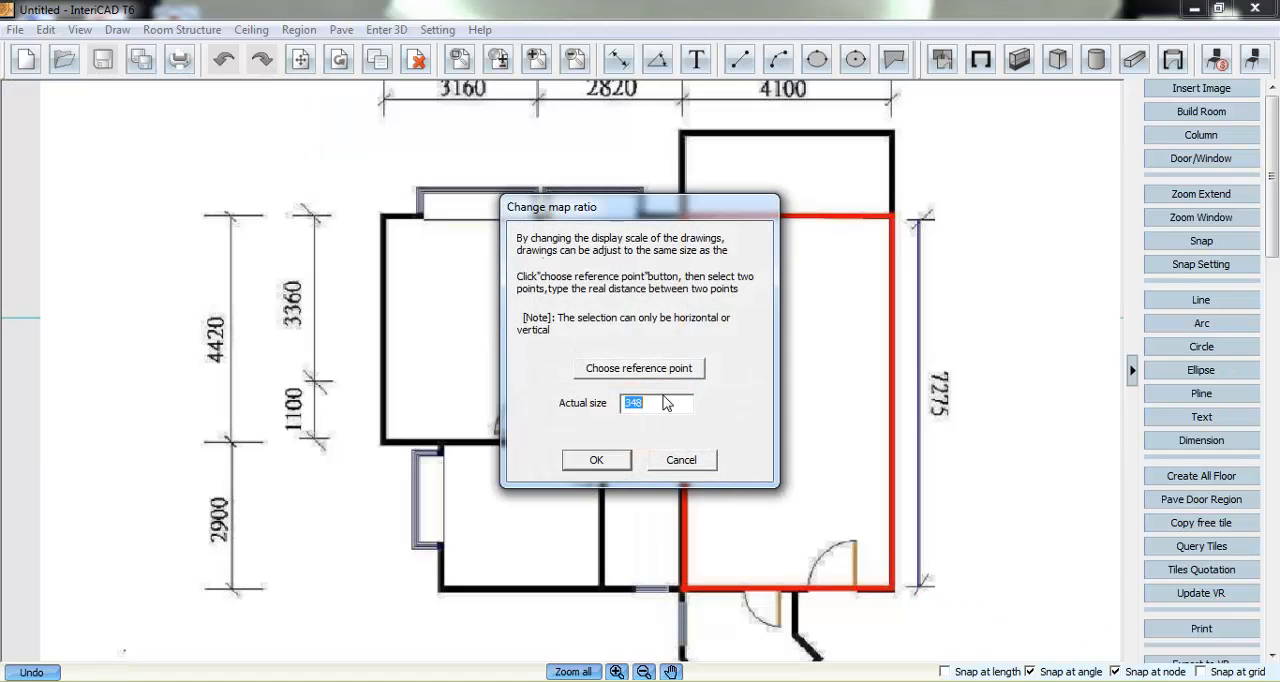
type("7275")
left_click(596, 459)
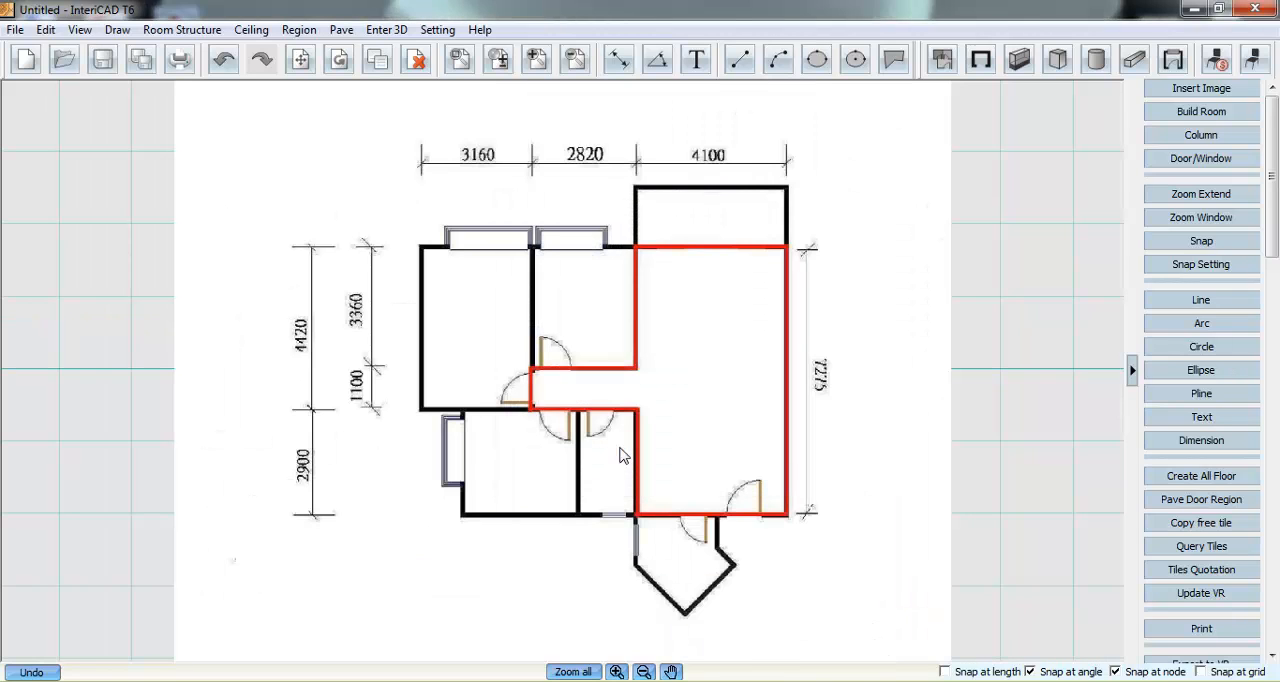
- Draw continuous 120 thick walls located to the right side along the red outline, from its lower right corner clockwise to its upper right corner
scroll(632, 478, "up", 2)
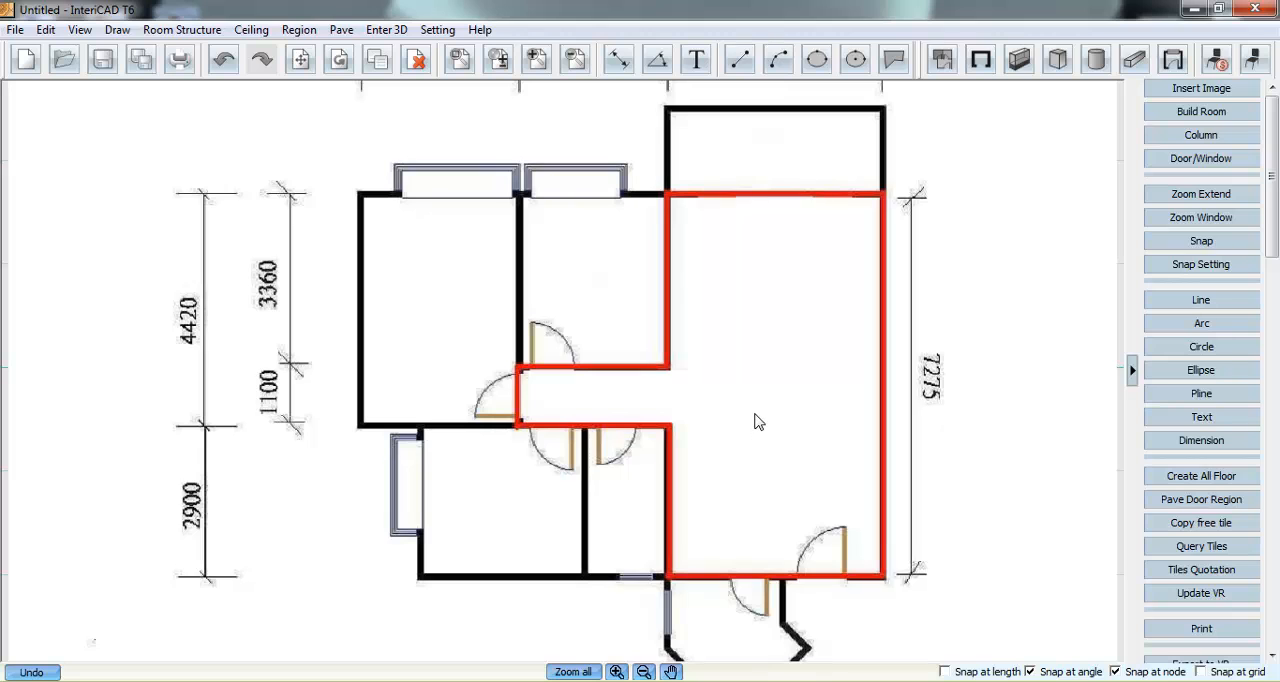
left_click(980, 59)
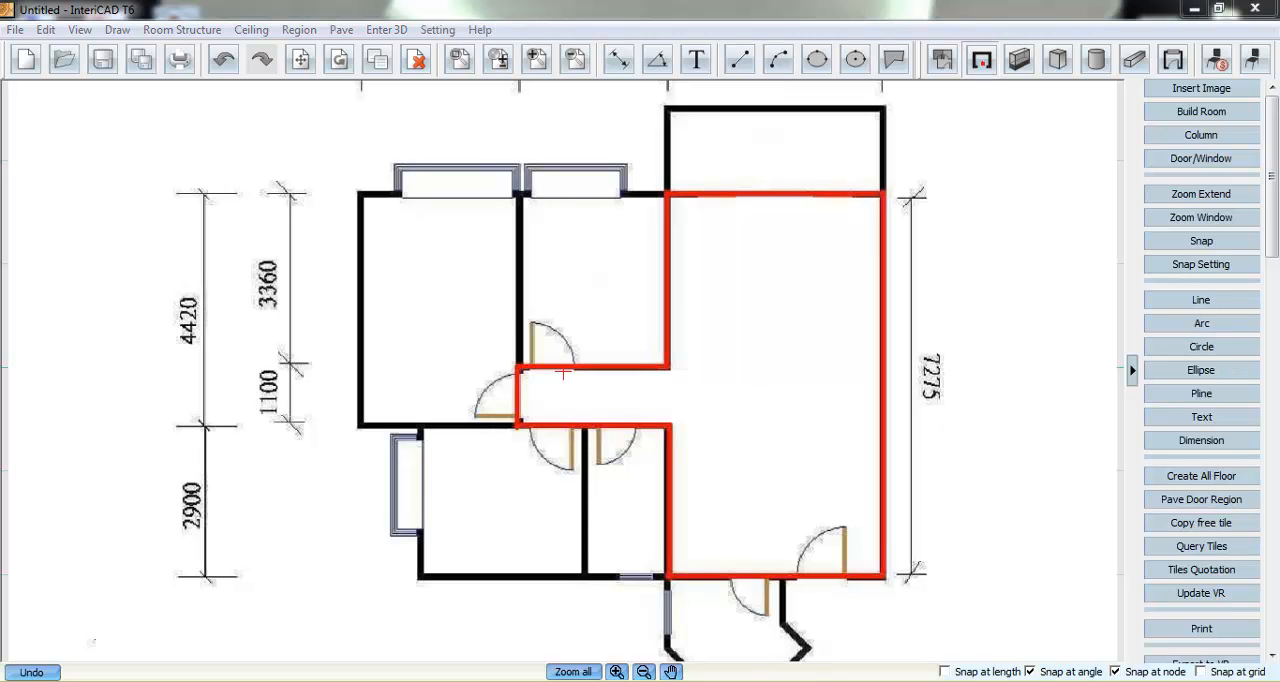
left_click(1005, 414)
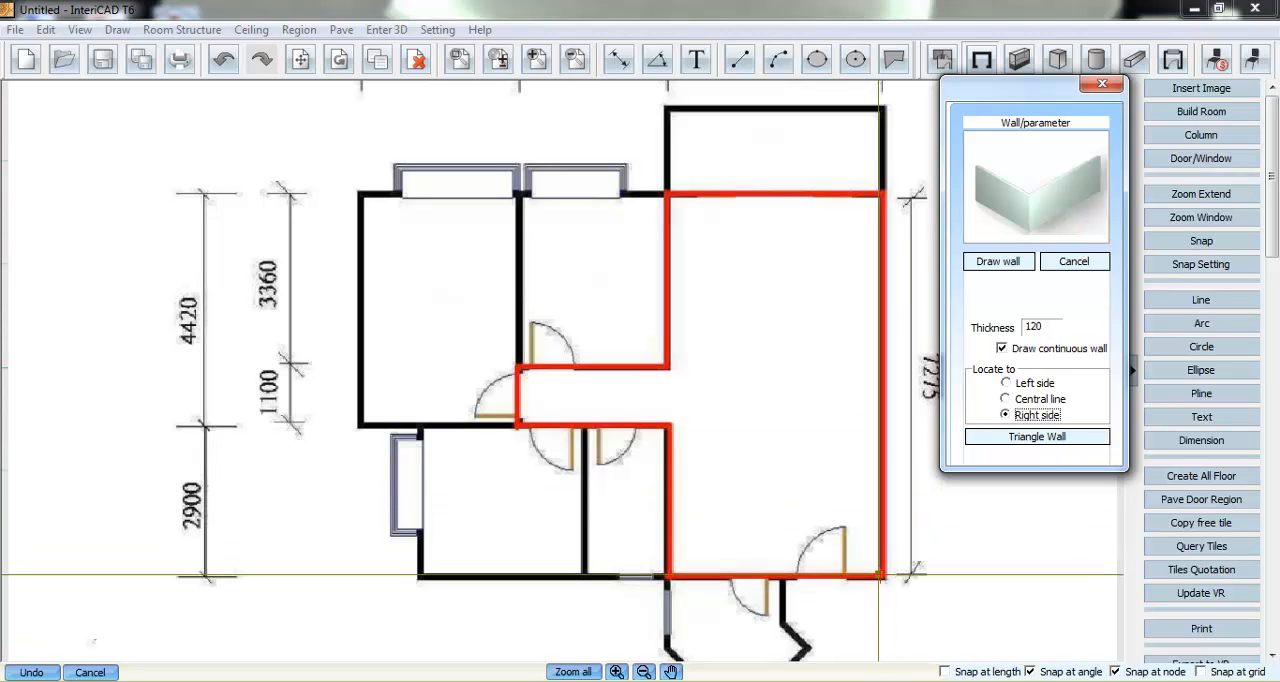
left_click(880, 576)
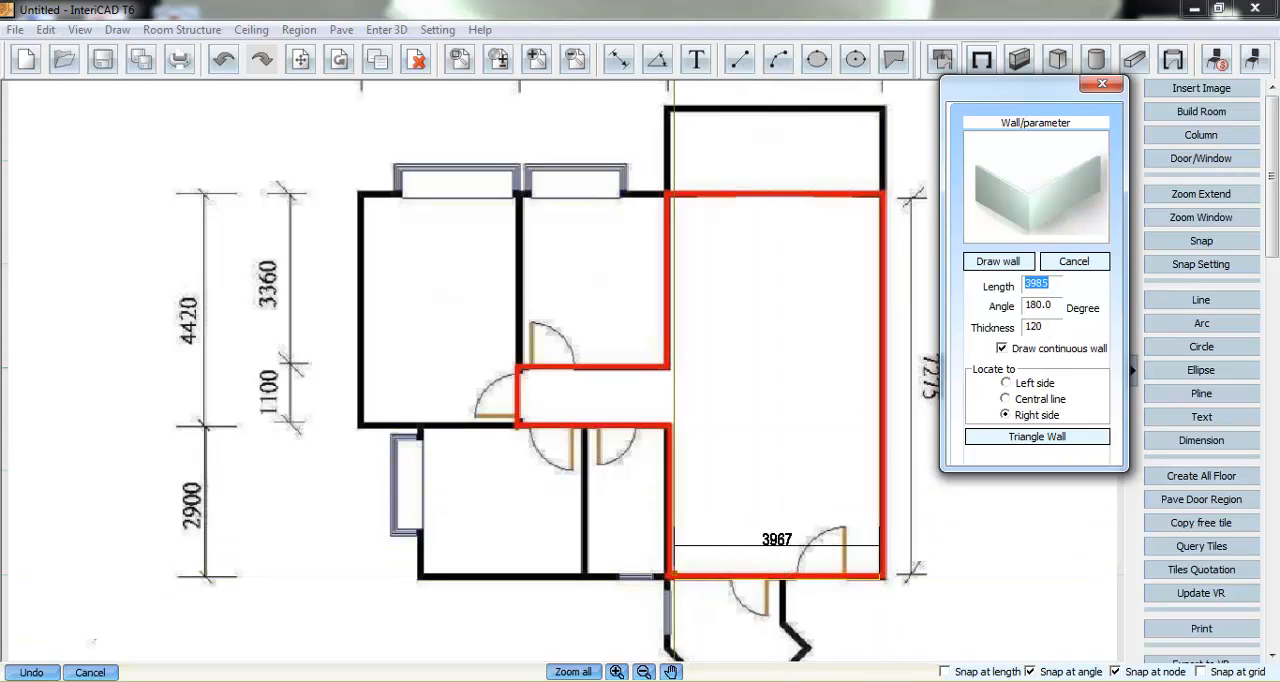
left_click(670, 574)
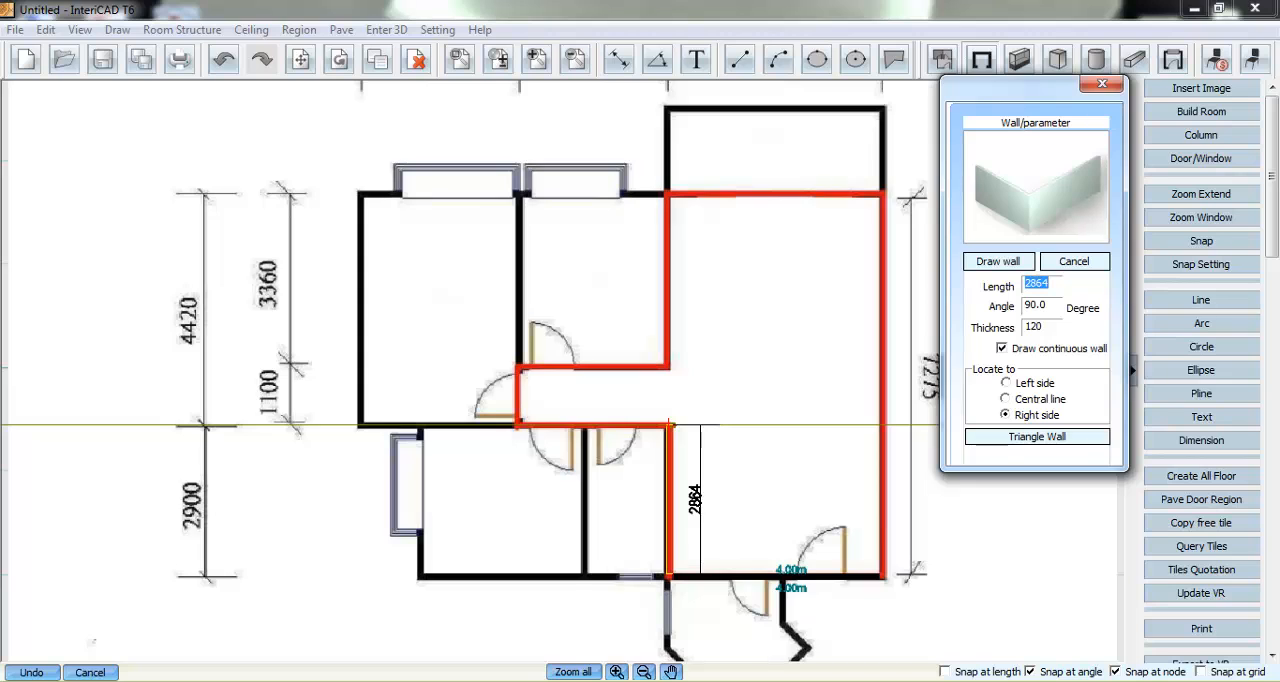
left_click(670, 426)
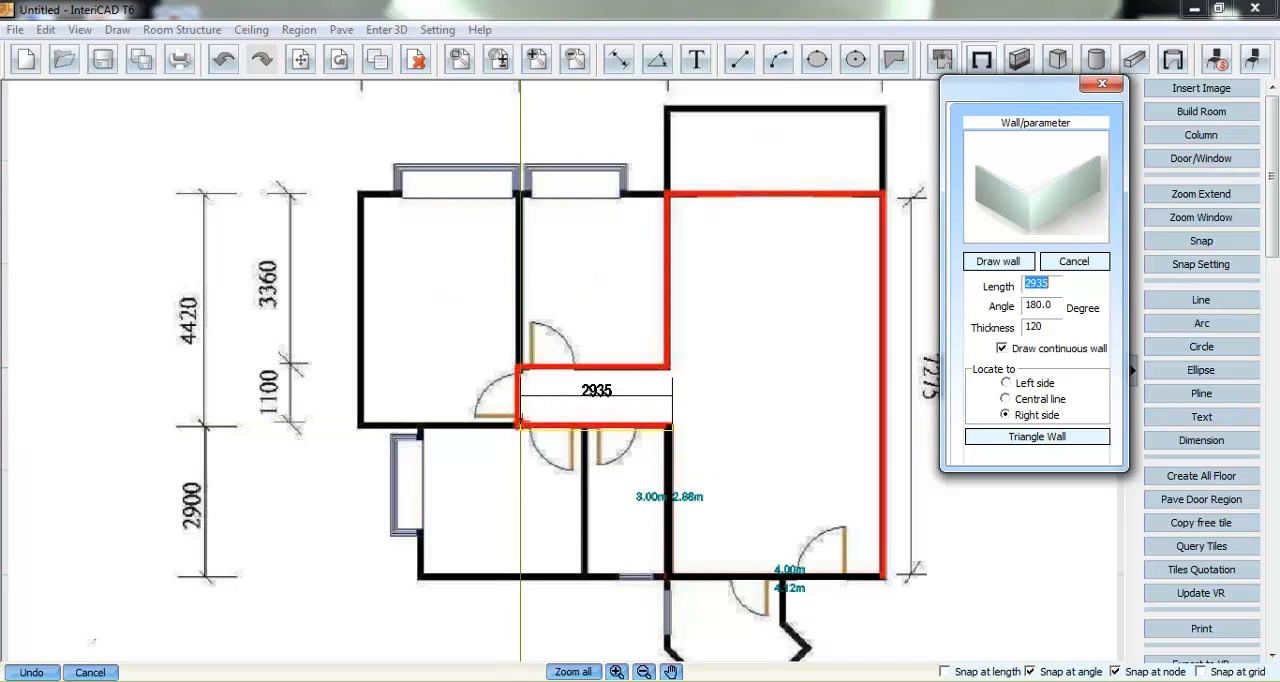
left_click(518, 426)
left_click(518, 372)
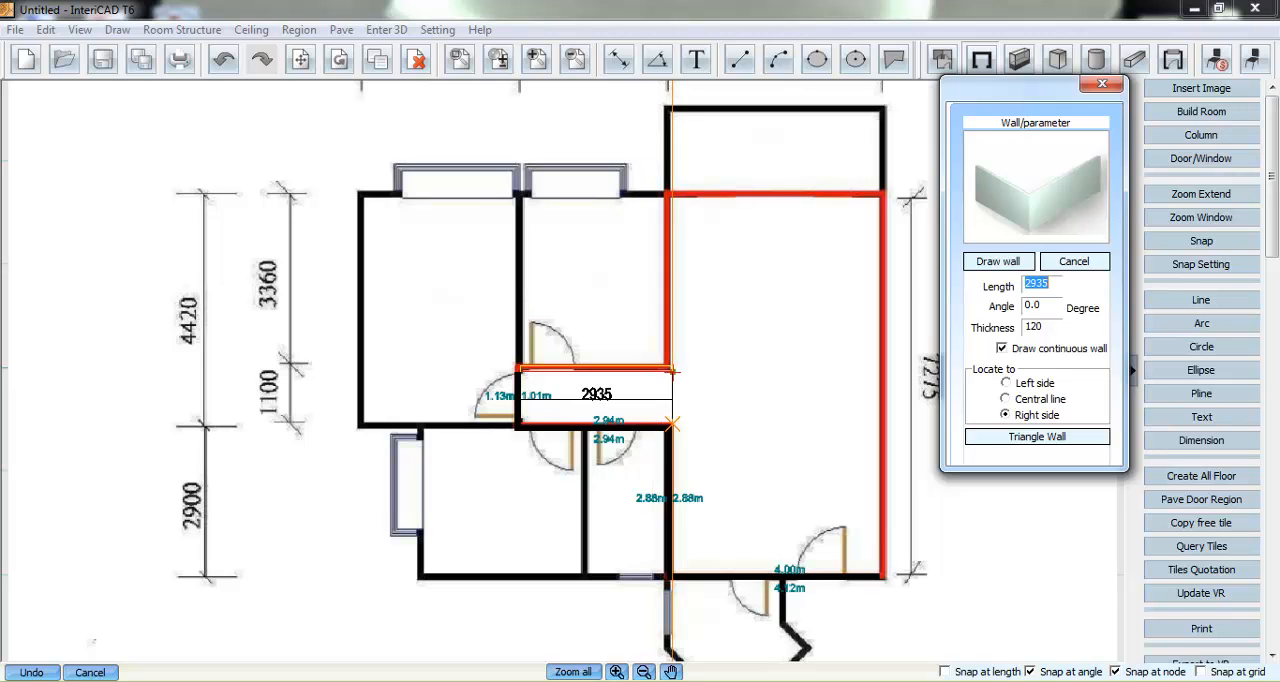
left_click(668, 372)
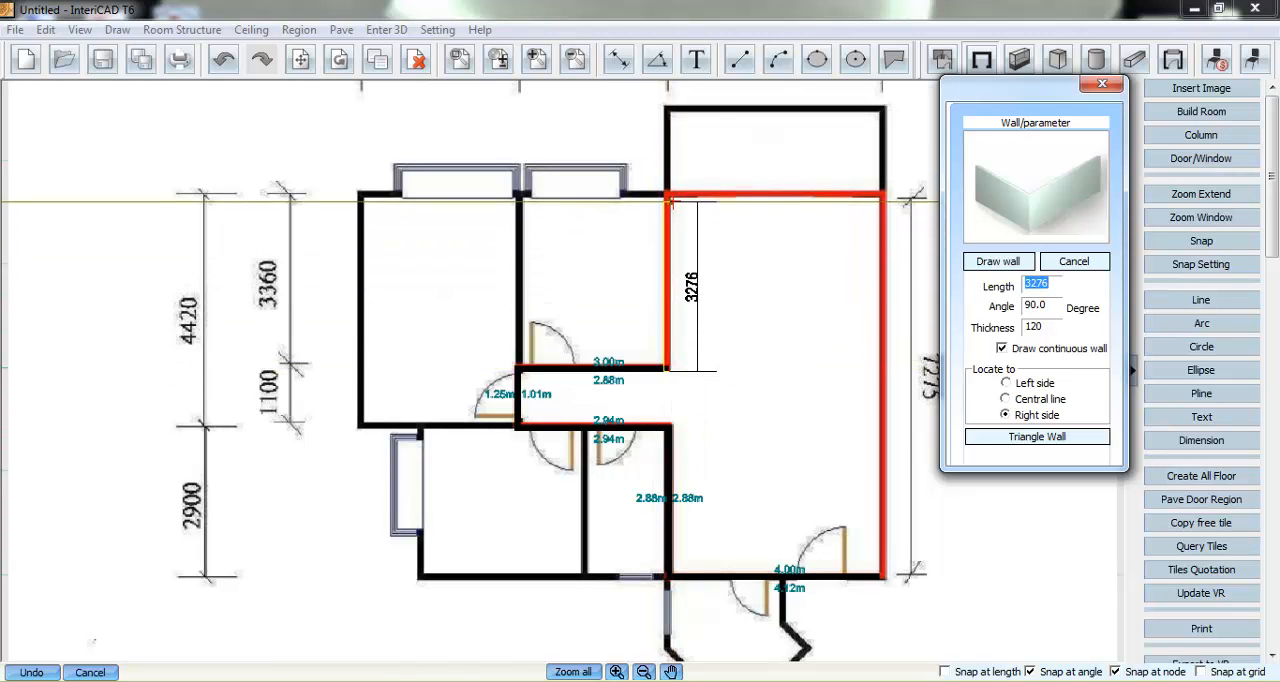
left_click(668, 194)
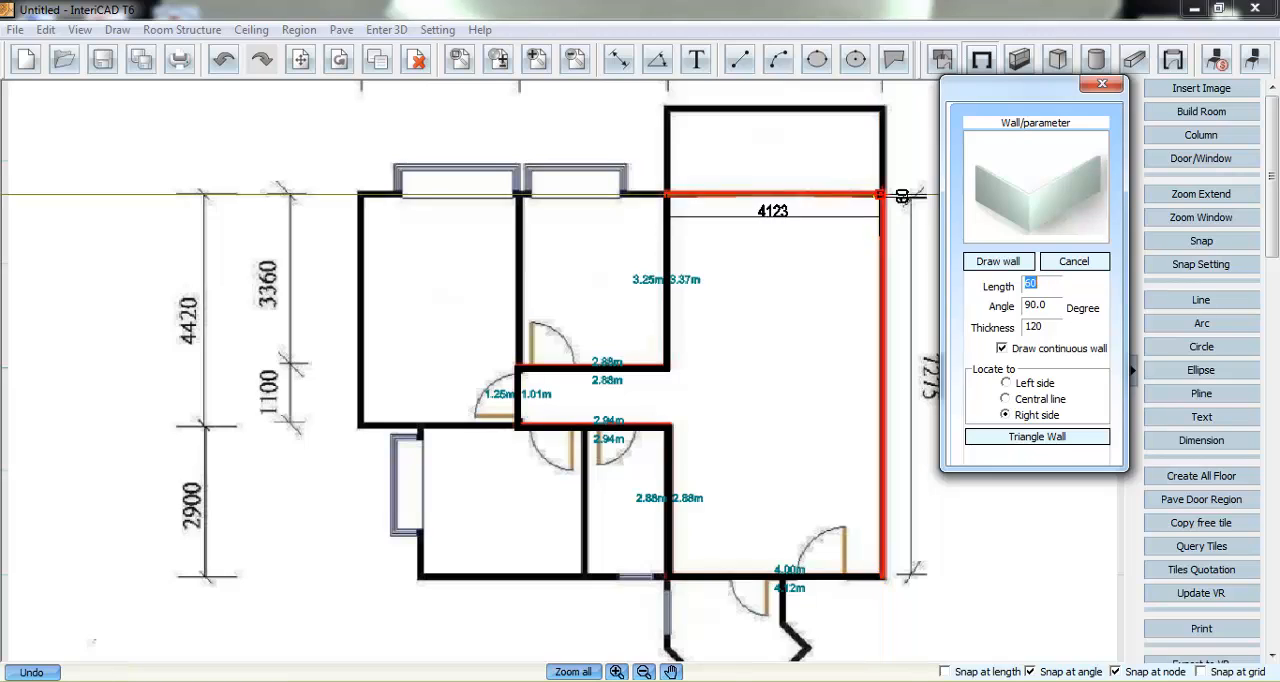
left_click(881, 194)
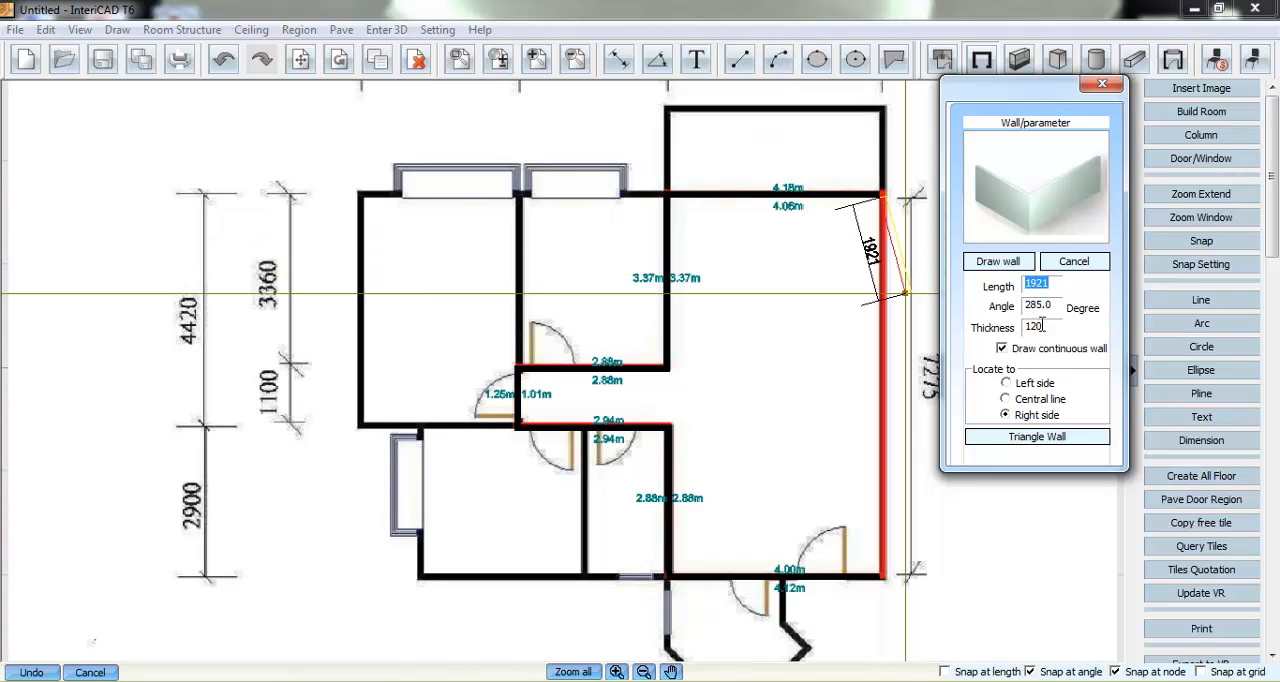
- Set the wall thickness to 300, draw the red outline's long right-hand wall down to the starting corner, and finish the wall run
left_click_drag(1042, 326, 1024, 329)
type("300")
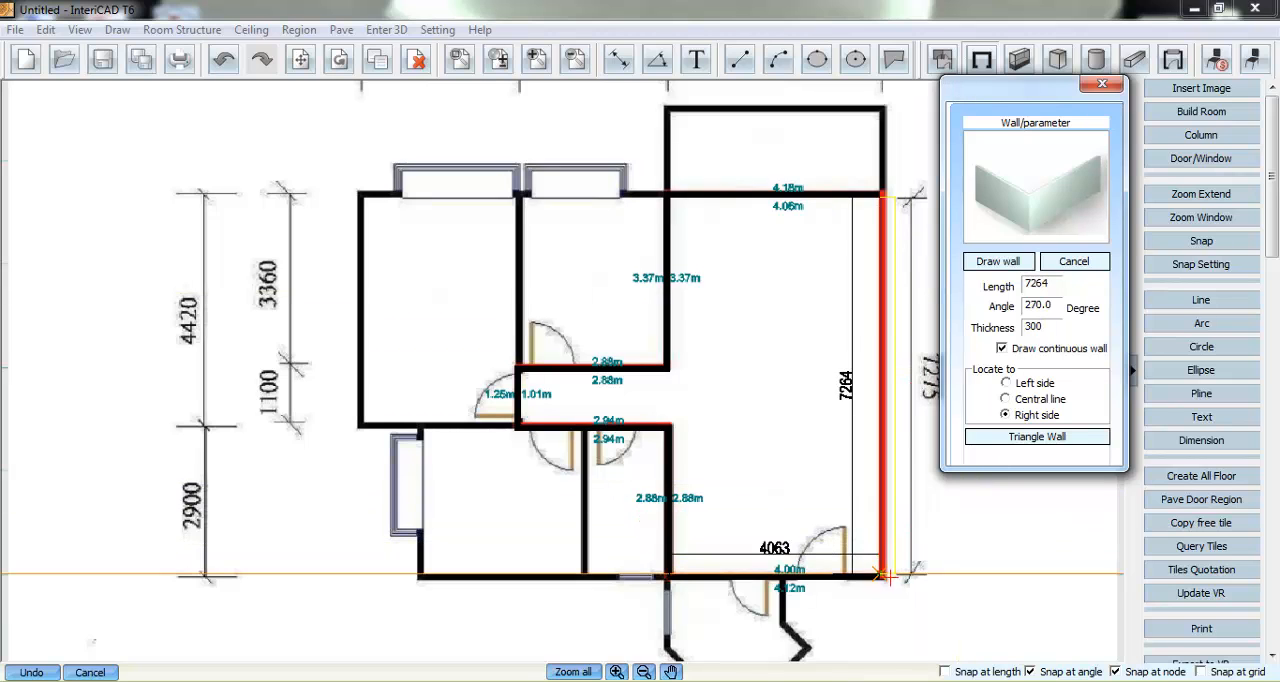
left_click(884, 575)
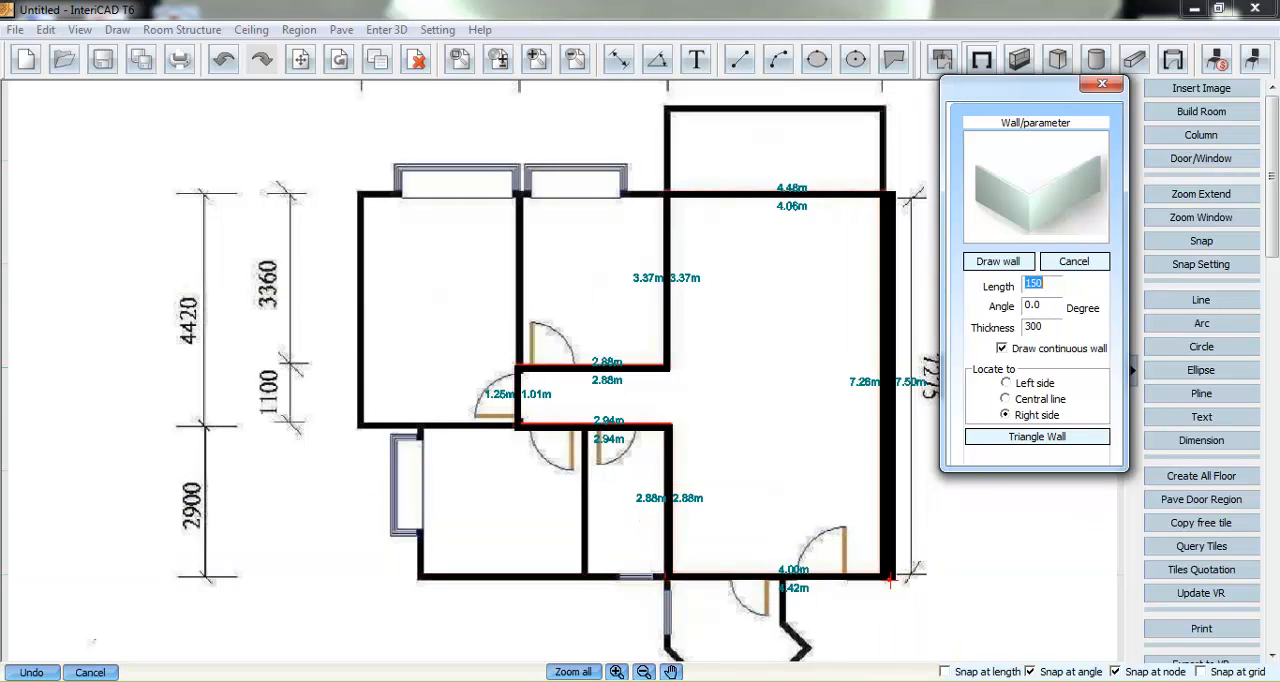
right_click(838, 434)
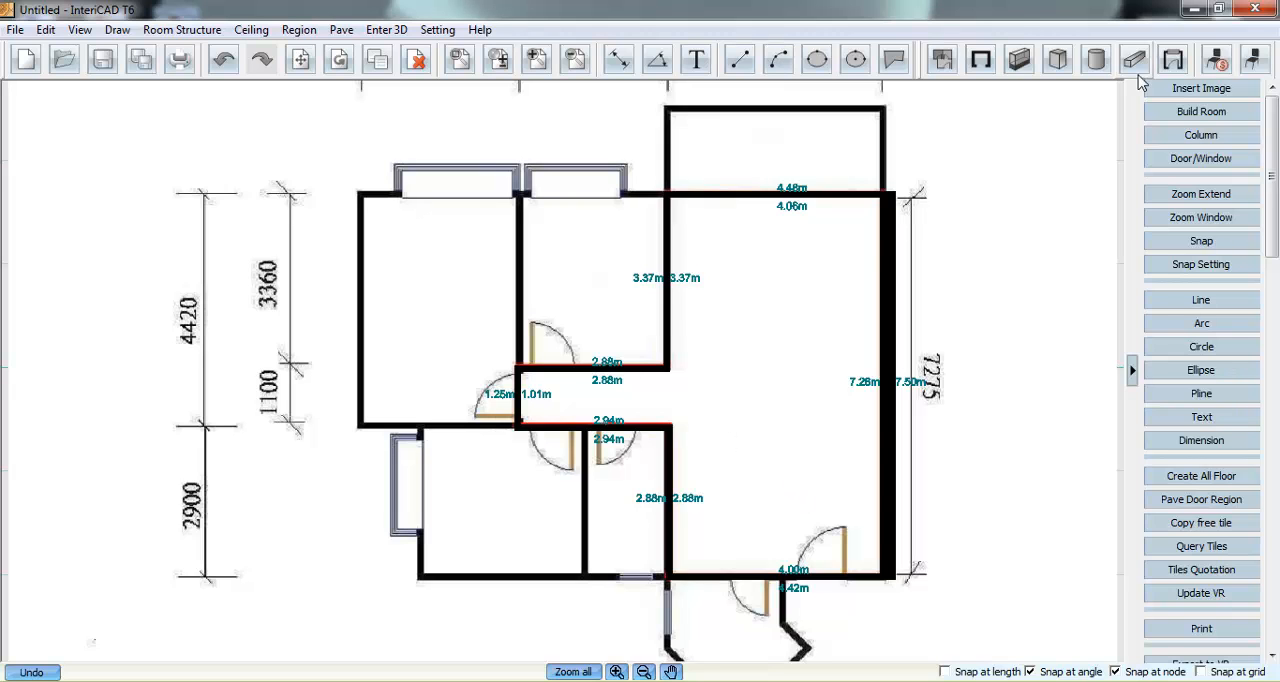
- Place four 900 by 2000 single doors over the plan's entrance door, upper middle room, left room and lower left room doors
left_click(1173, 59)
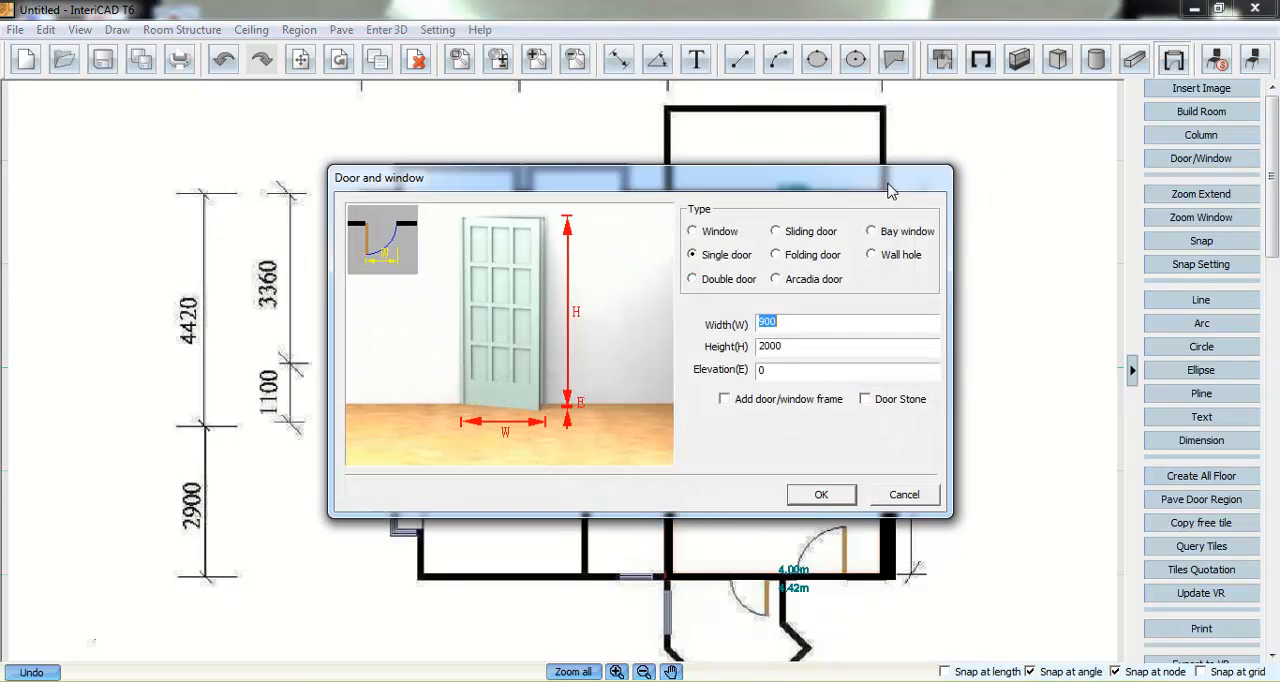
left_click_drag(885, 181, 884, 168)
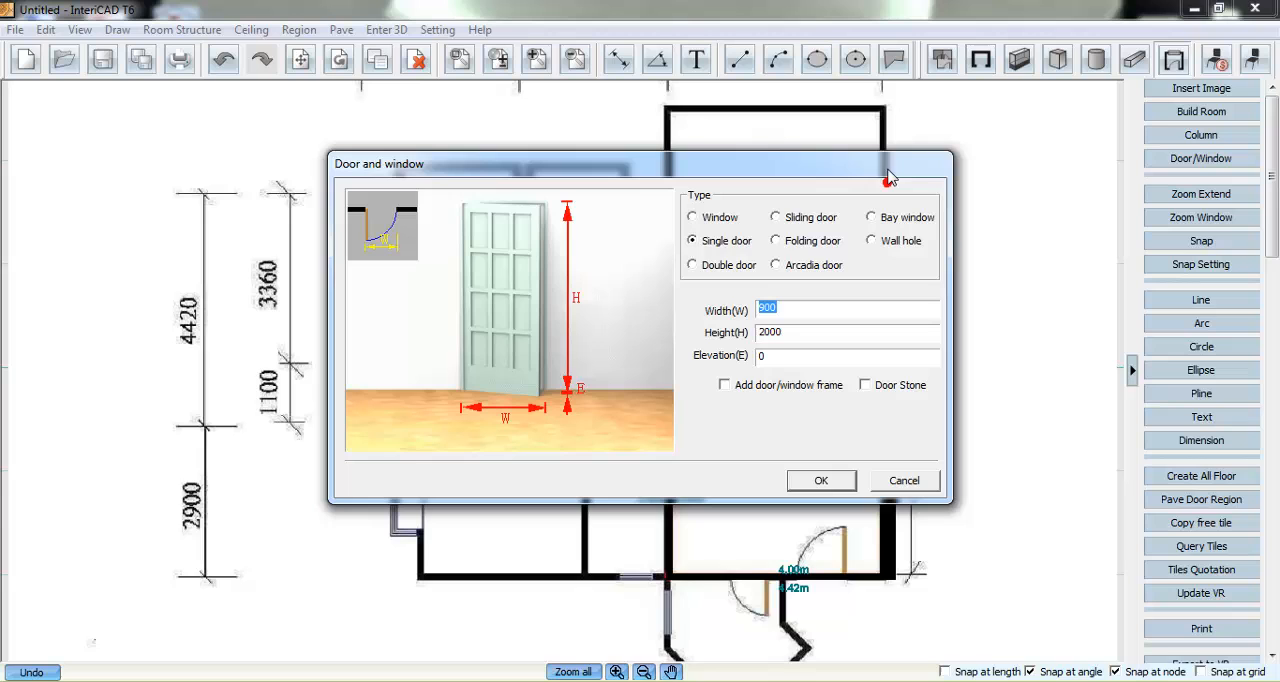
left_click(815, 480)
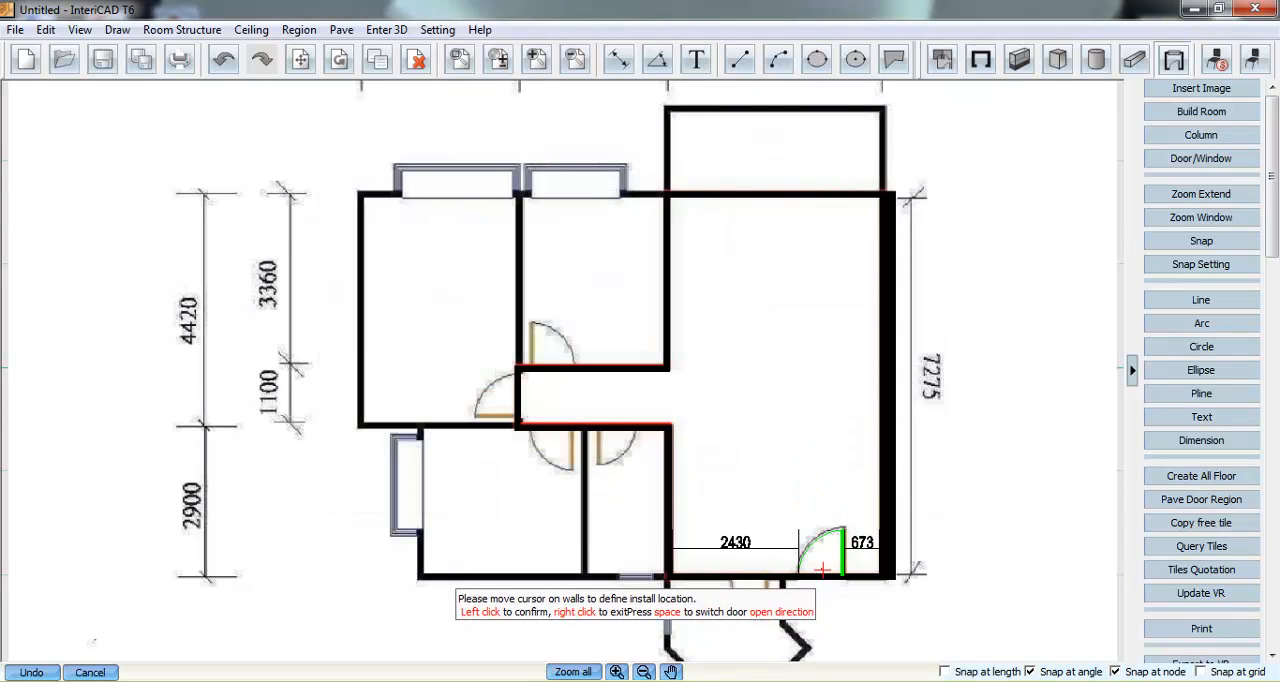
left_click(822, 568)
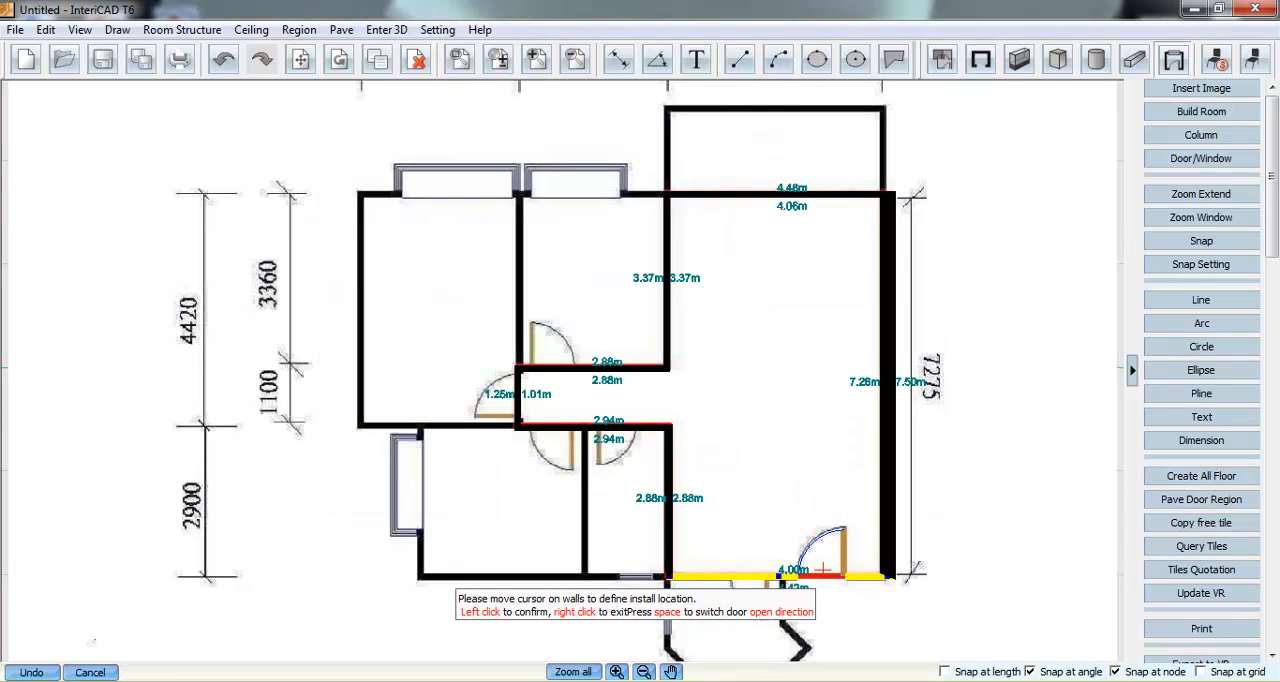
left_click(555, 353)
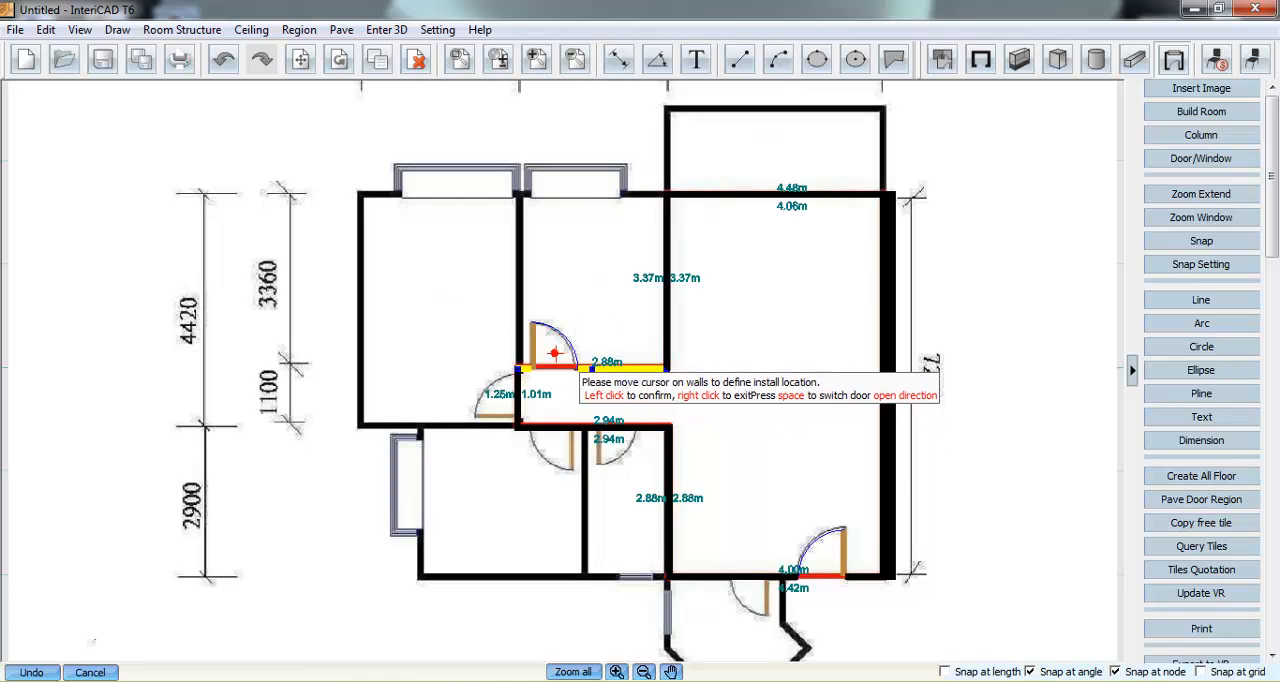
left_click(515, 395)
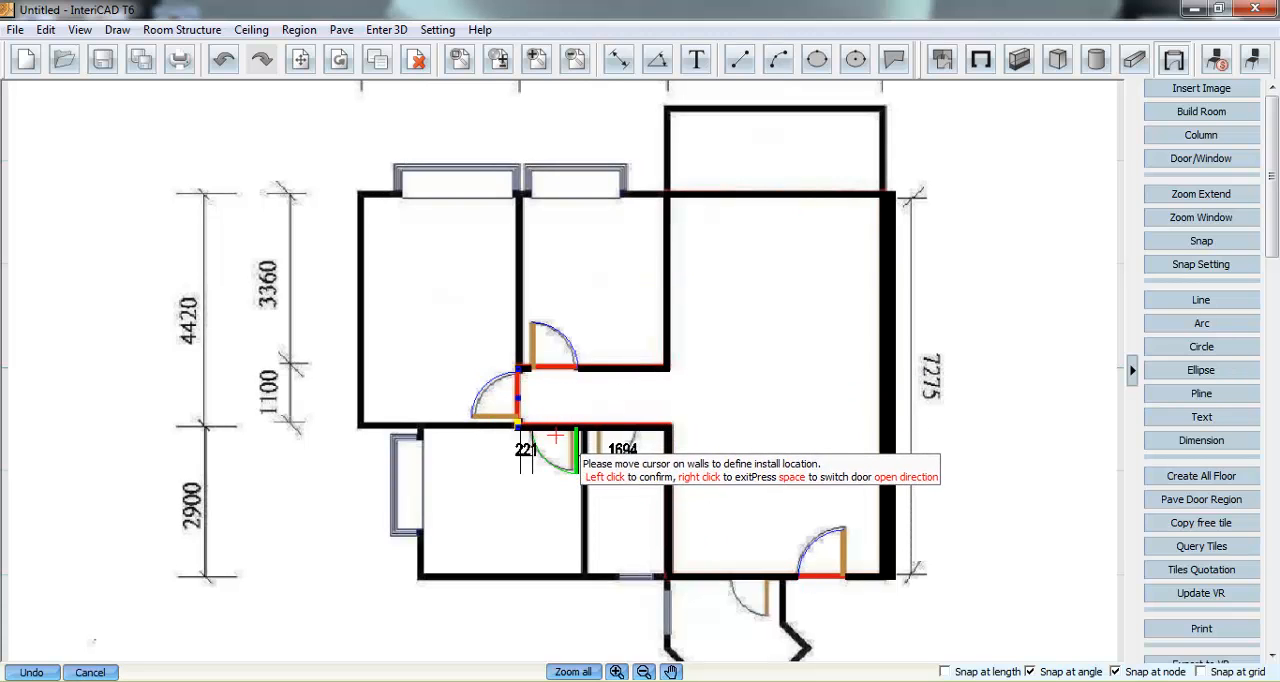
left_click(550, 428)
right_click(565, 405)
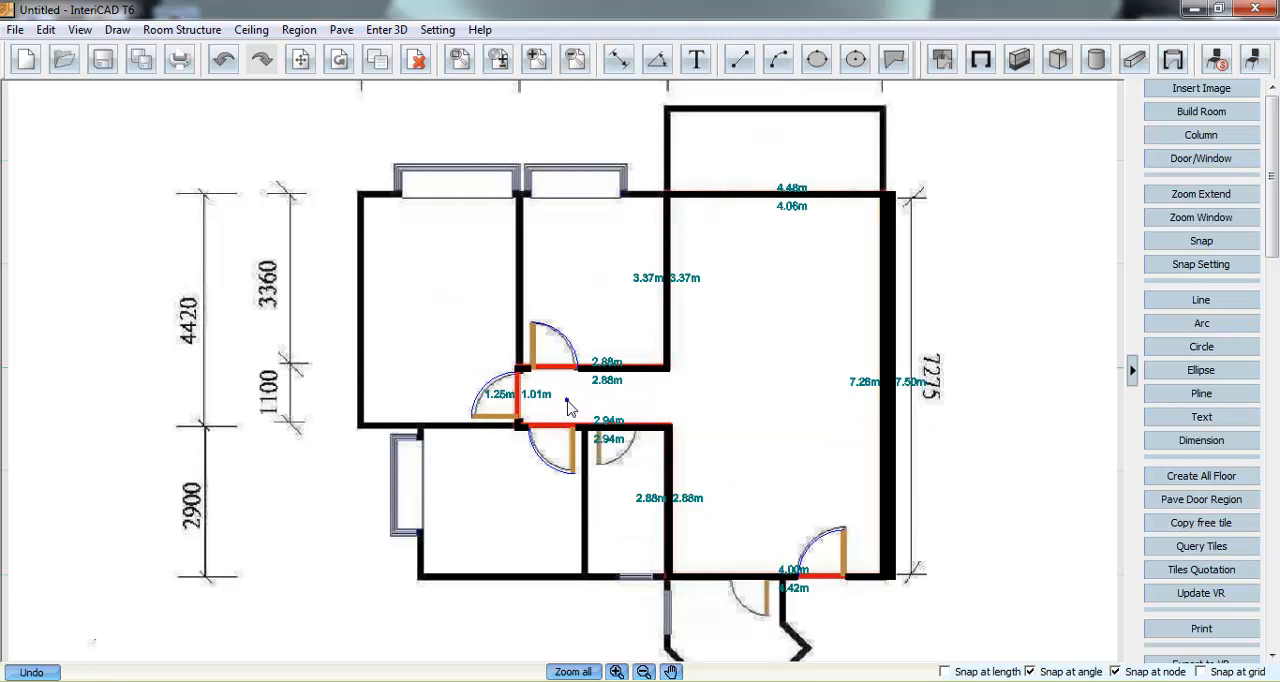
- Place an Arcadia door 3200 wide and 2300 high near the middle of the large room's upper wall facing the balcony
left_click(1173, 60)
left_click(791, 285)
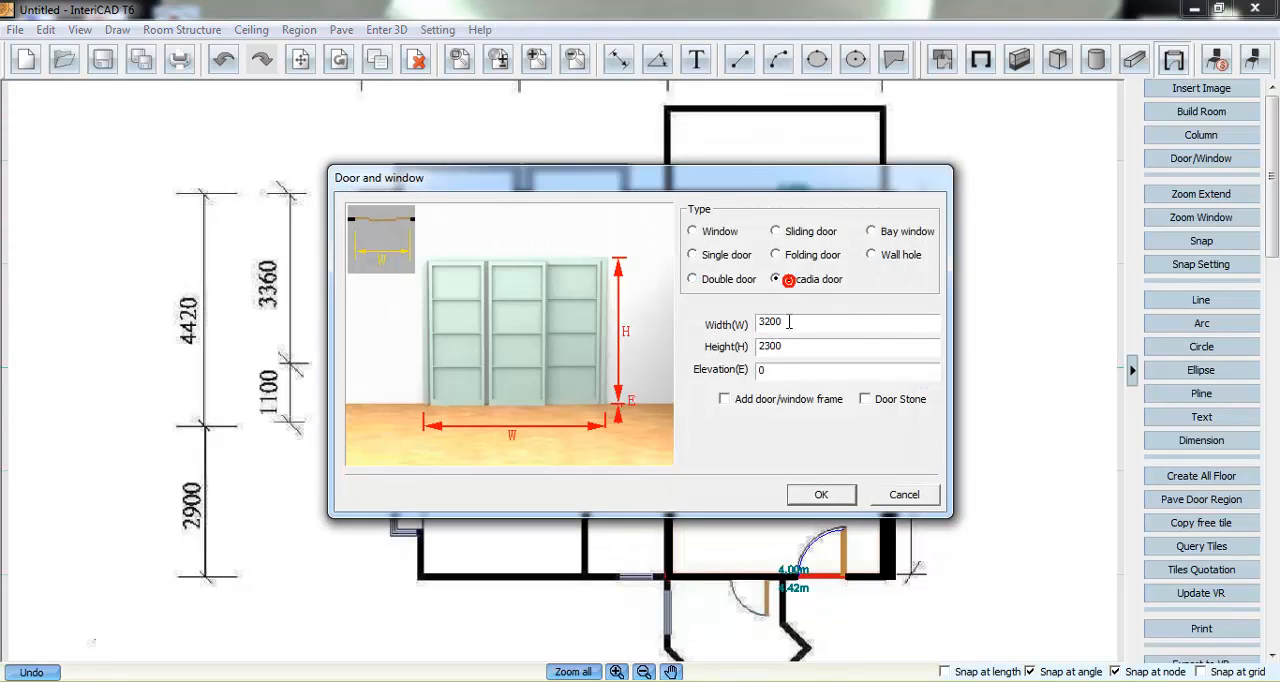
left_click(810, 493)
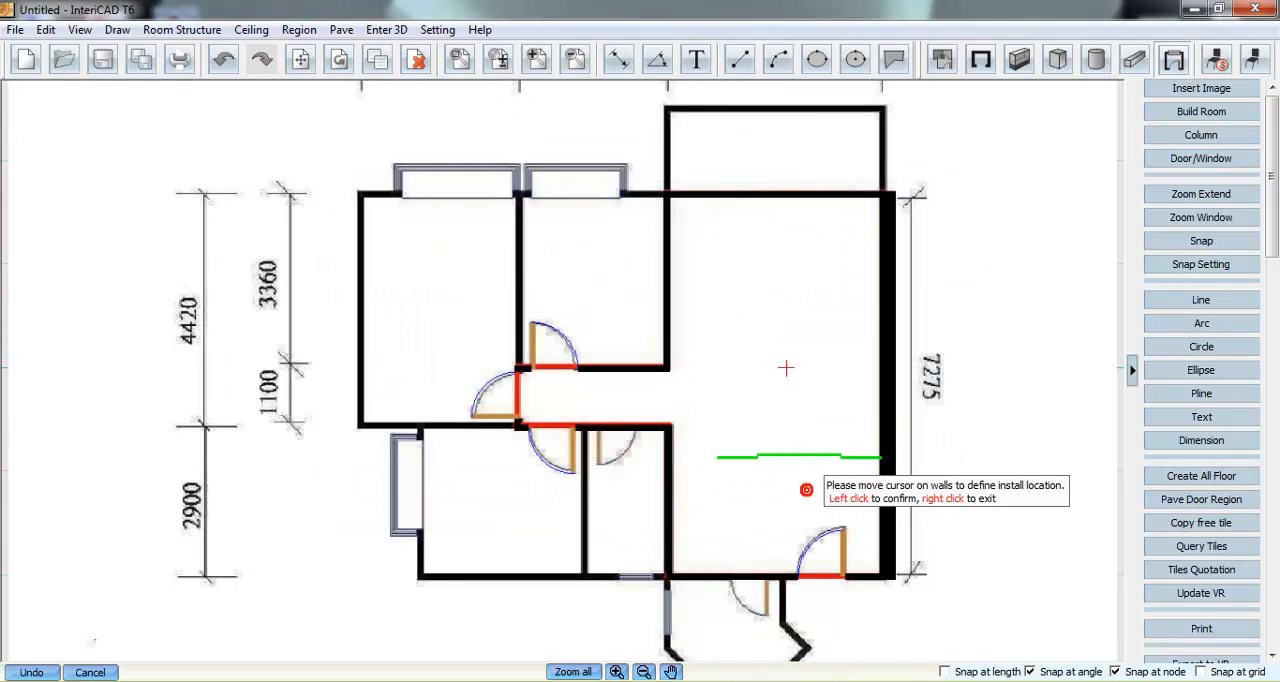
left_click(779, 190)
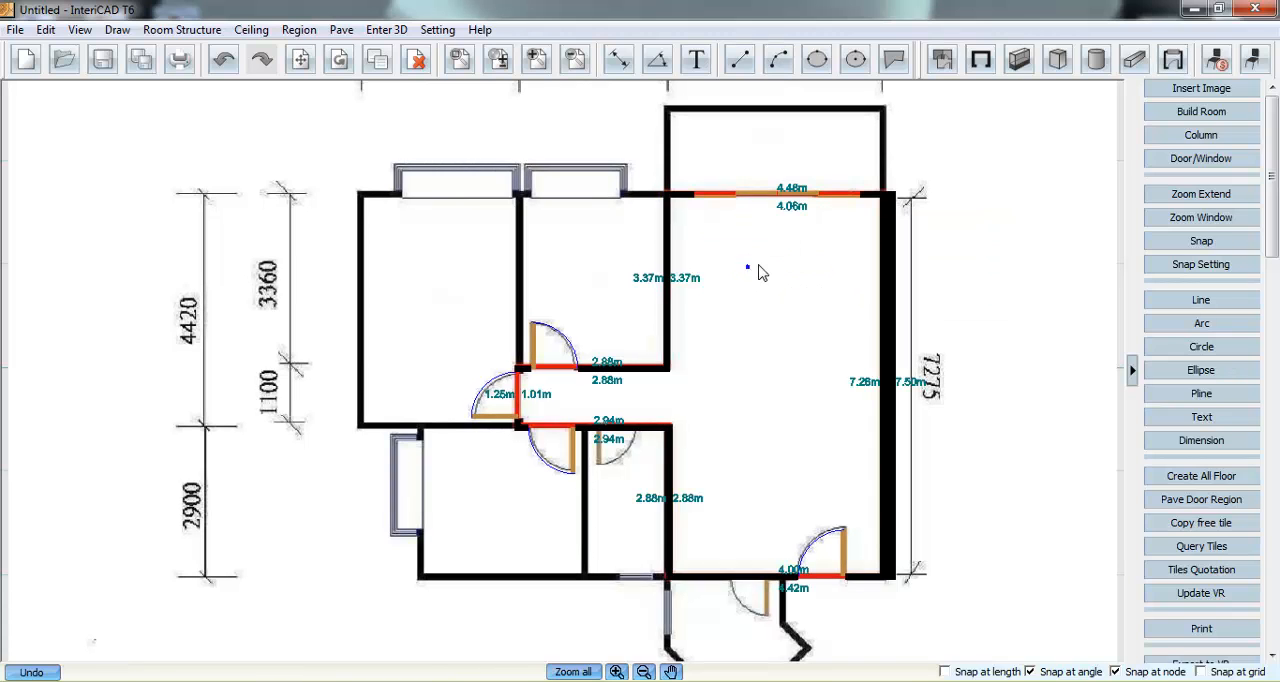
- Open the Save As dialog for the drawing and close it without saving
left_click(103, 59)
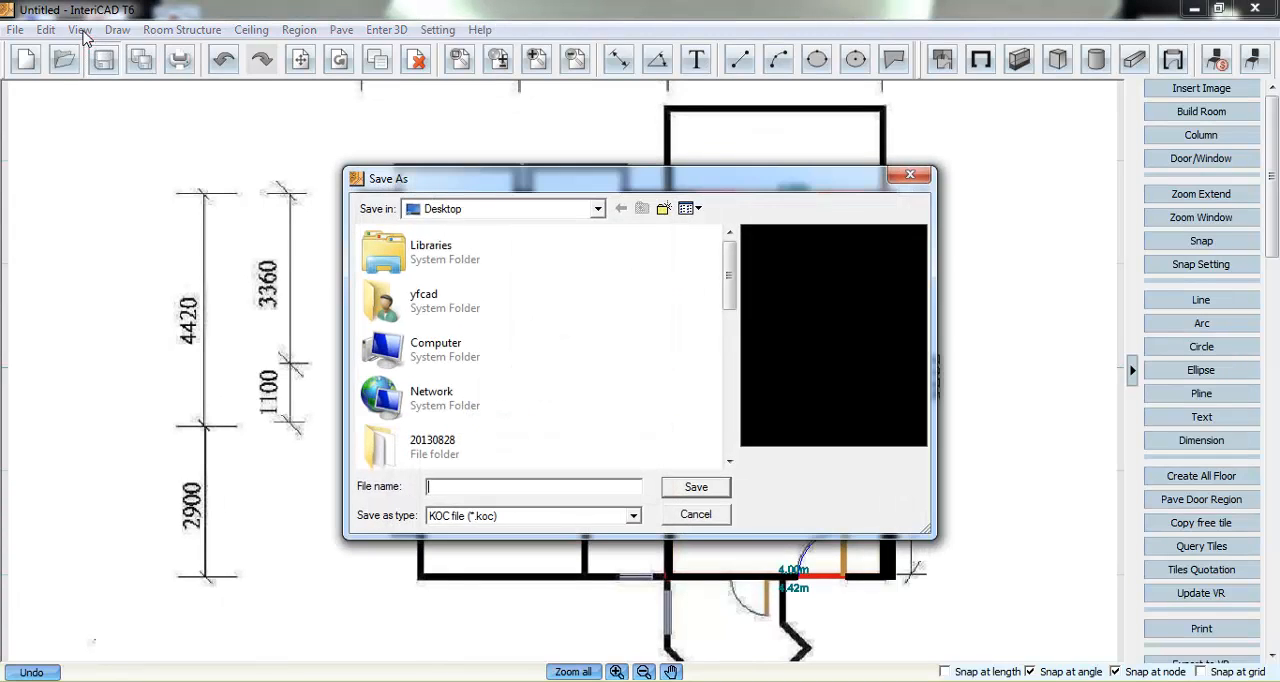
left_click(901, 175)
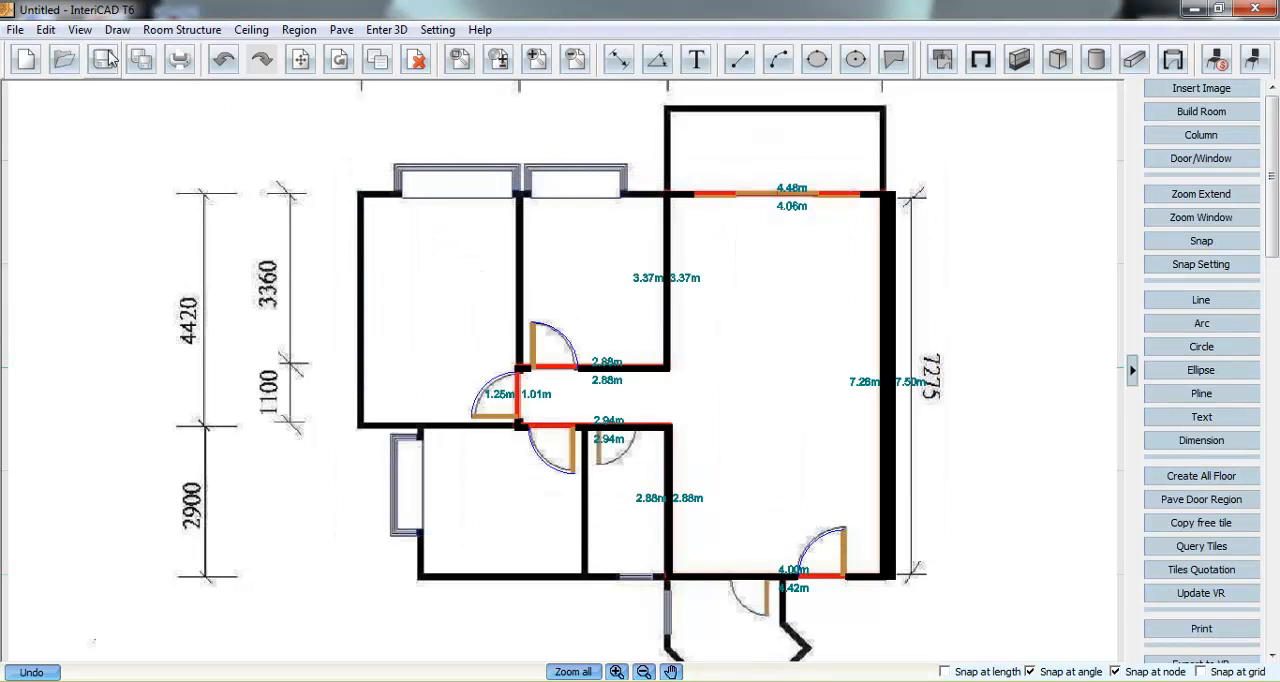
- Hide all images so only the drawn walls and doors show, and fit the whole room in view
left_click(79, 31)
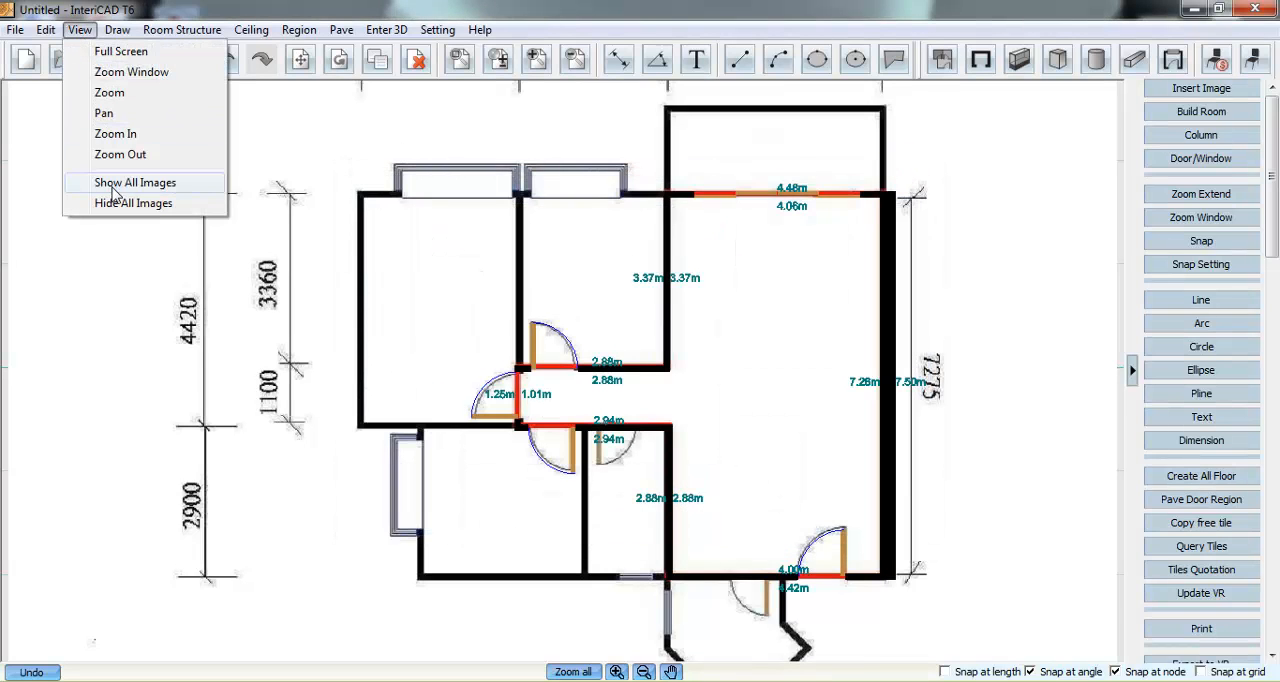
left_click(118, 204)
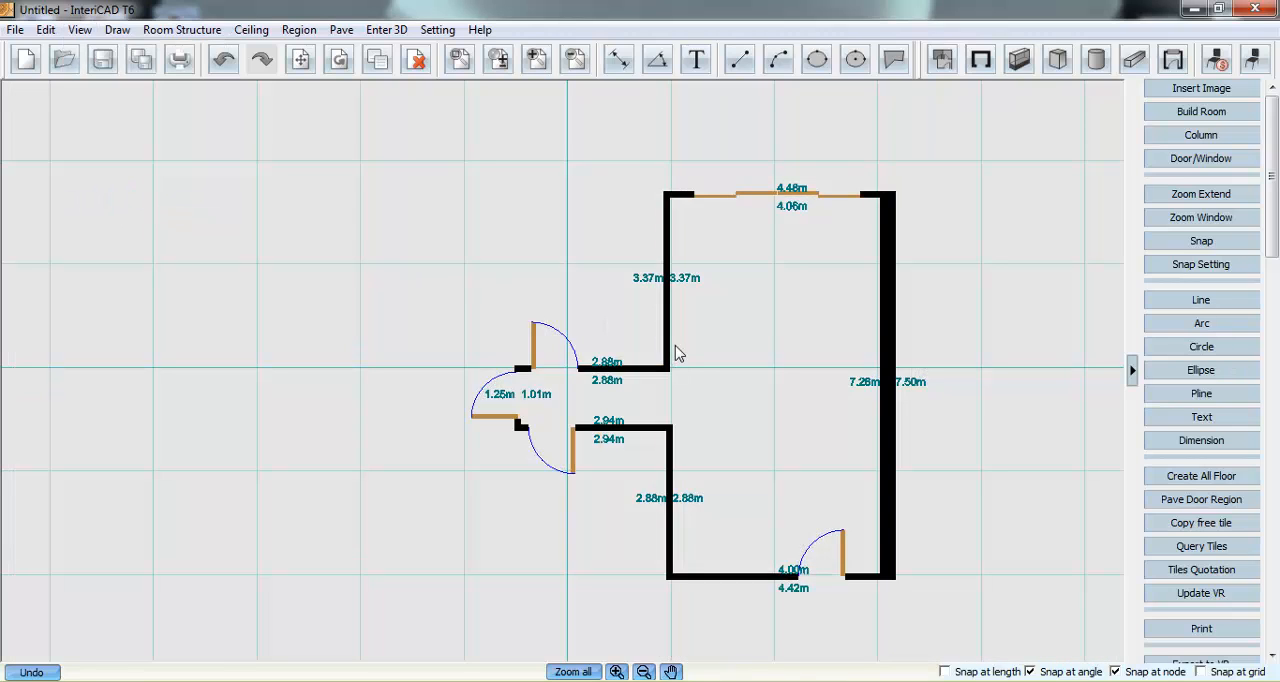
left_click(584, 673)
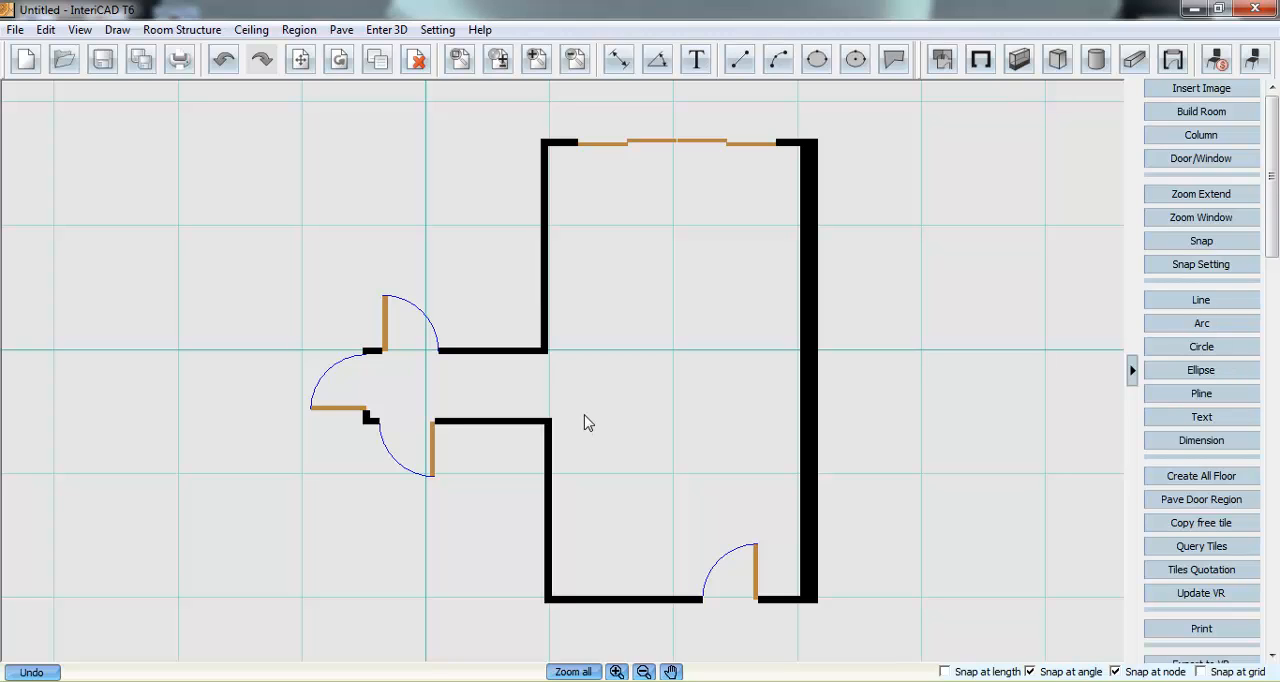
- Open the furniture library enlarged and look through the rectangular dining tables in the System Library's Home Furniture
left_click(1253, 60)
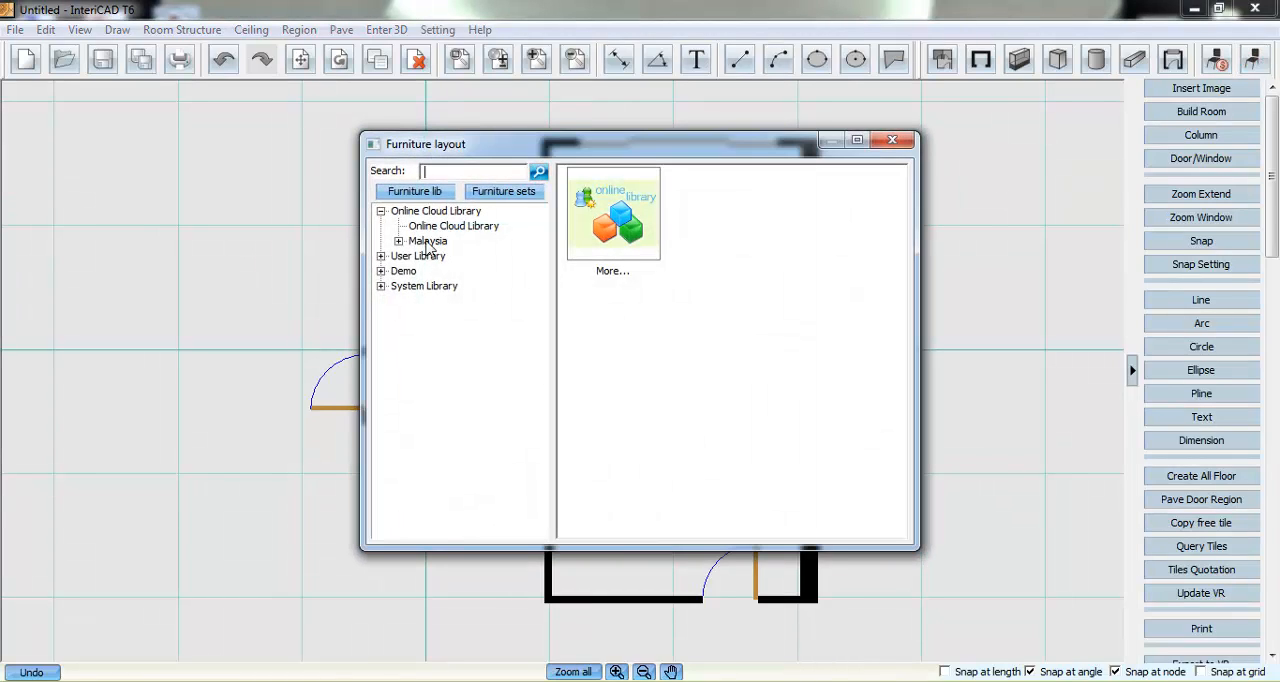
left_click(381, 286)
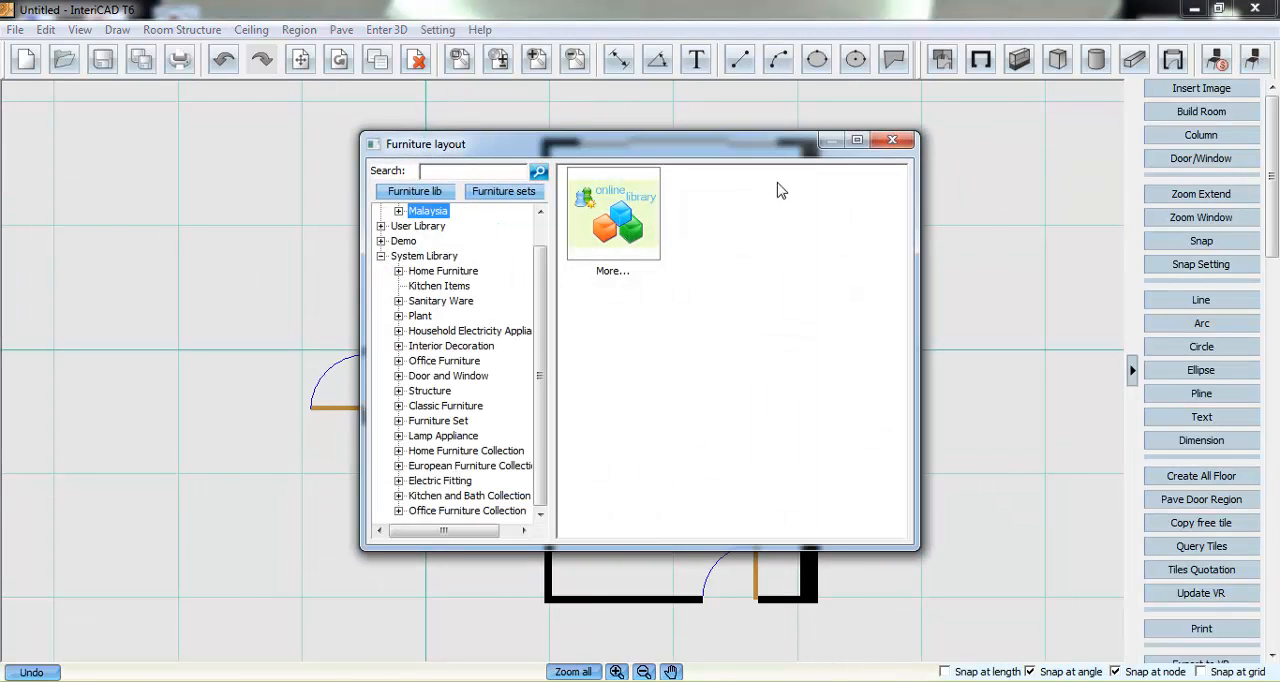
left_click(857, 140)
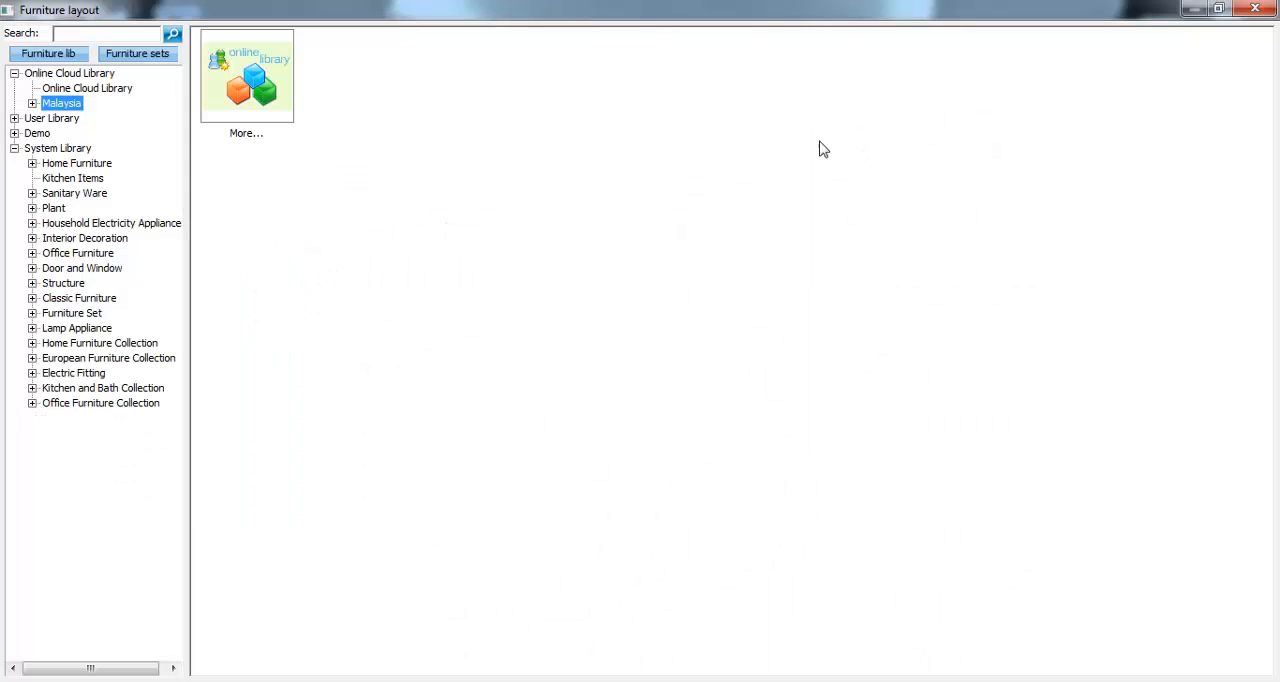
left_click(32, 163)
left_click(50, 178)
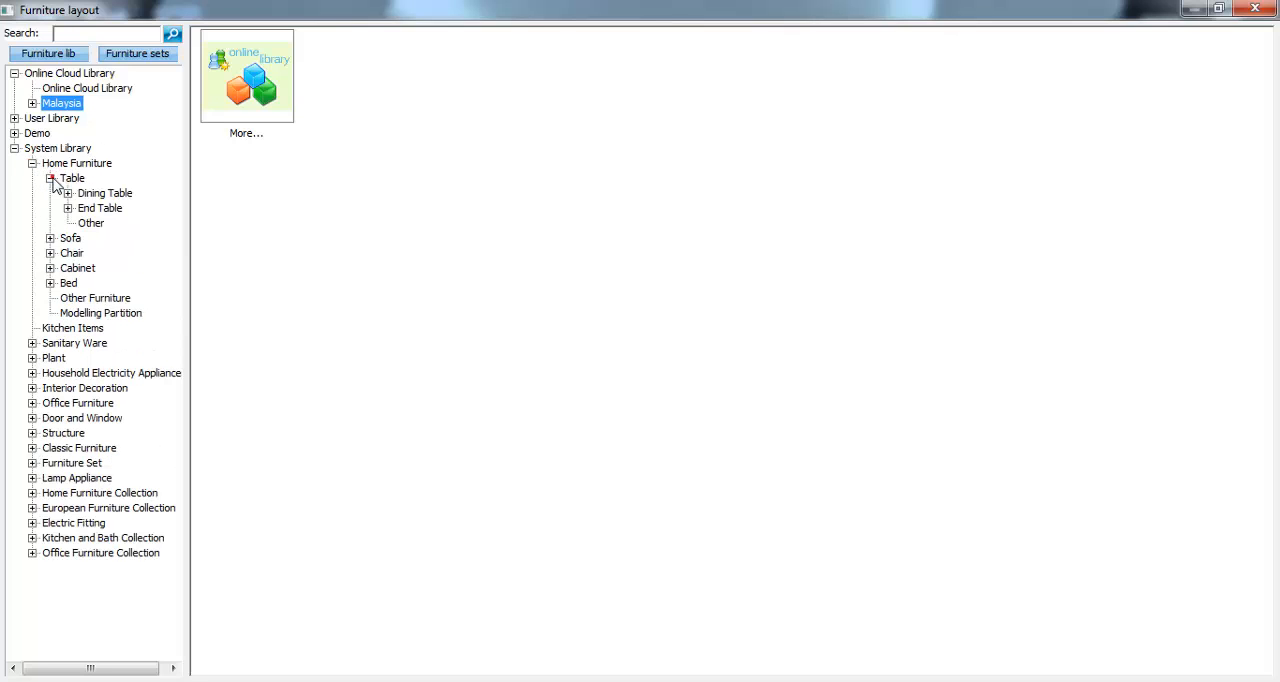
left_click(68, 193)
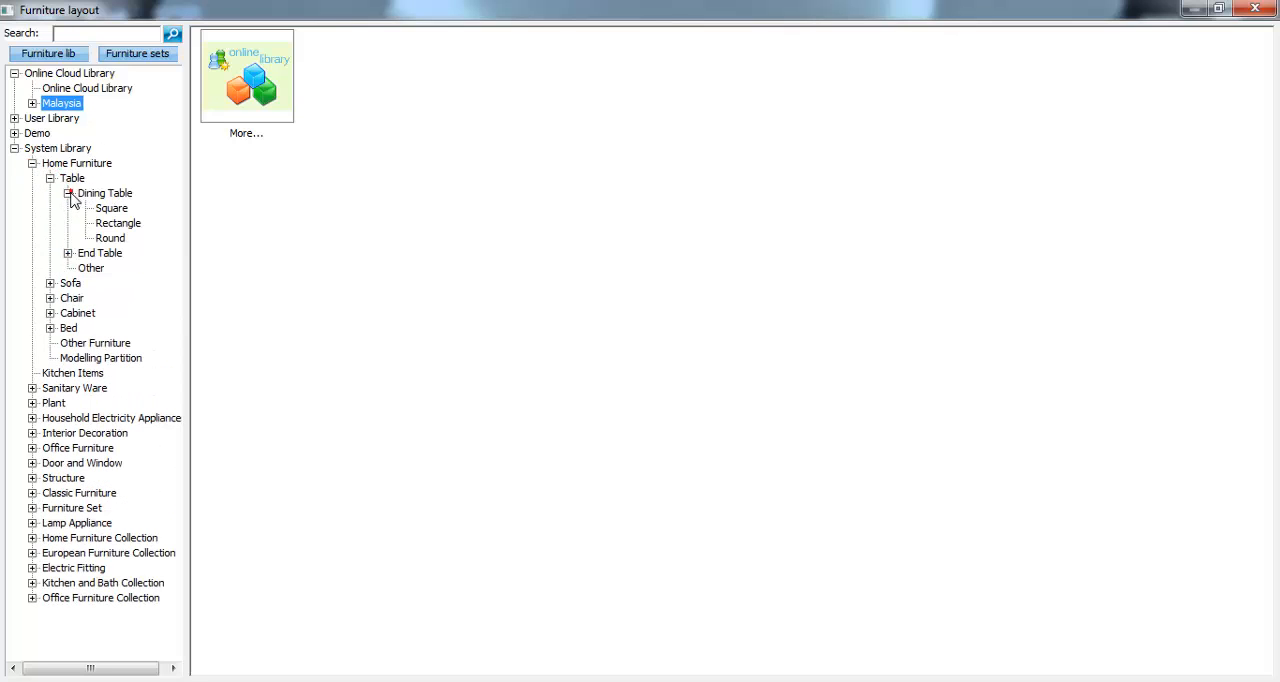
left_click(117, 223)
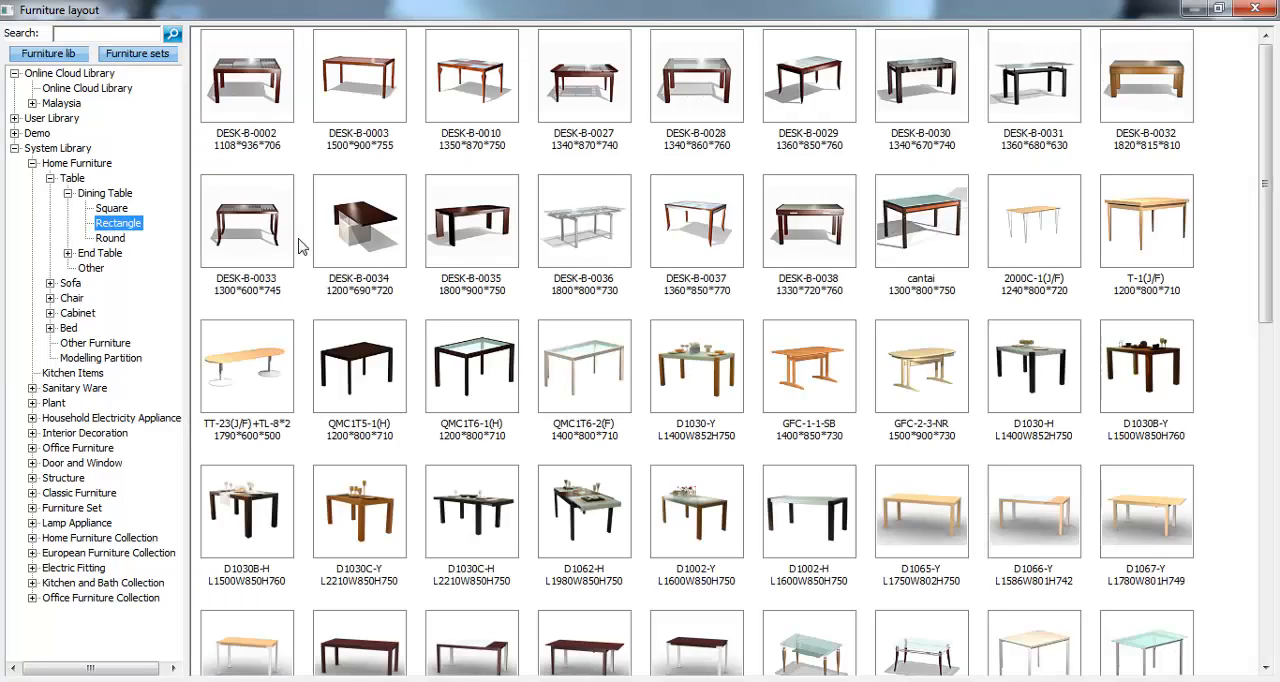
left_click_drag(1266, 194, 1170, 534)
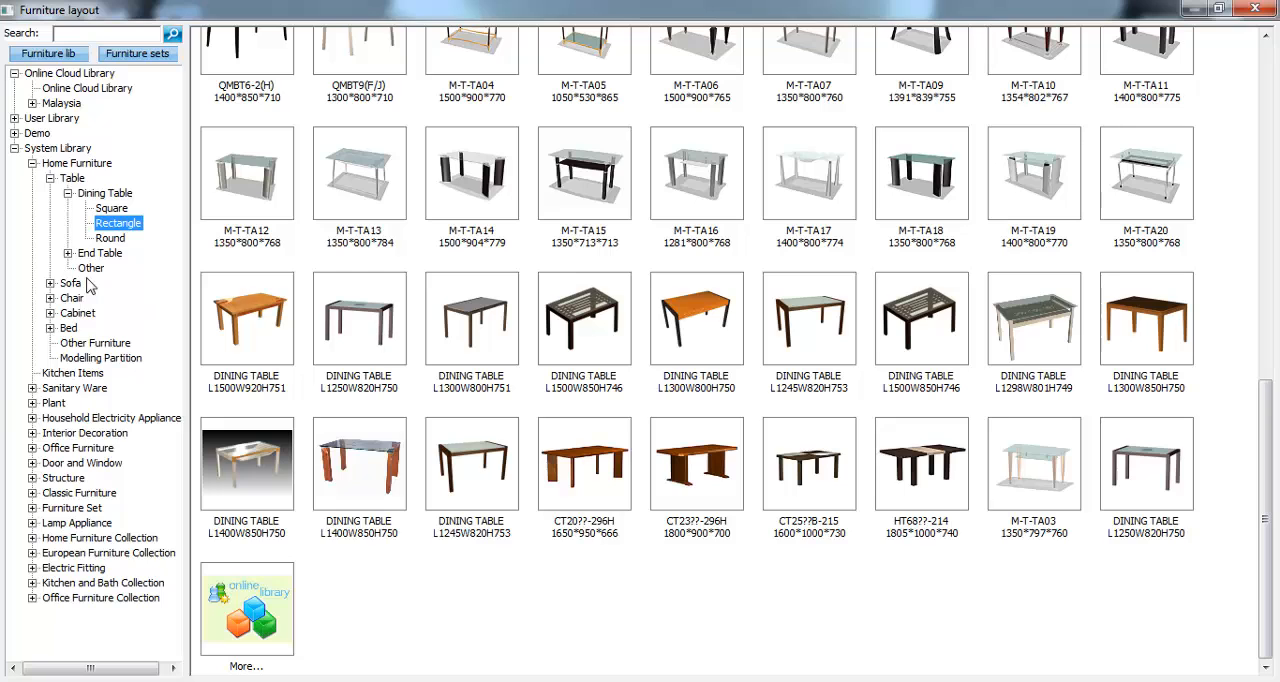
- Look through the corner sofa, Single Seat1 and Love Seat1 models in the System Library's sofa category
left_click(51, 284)
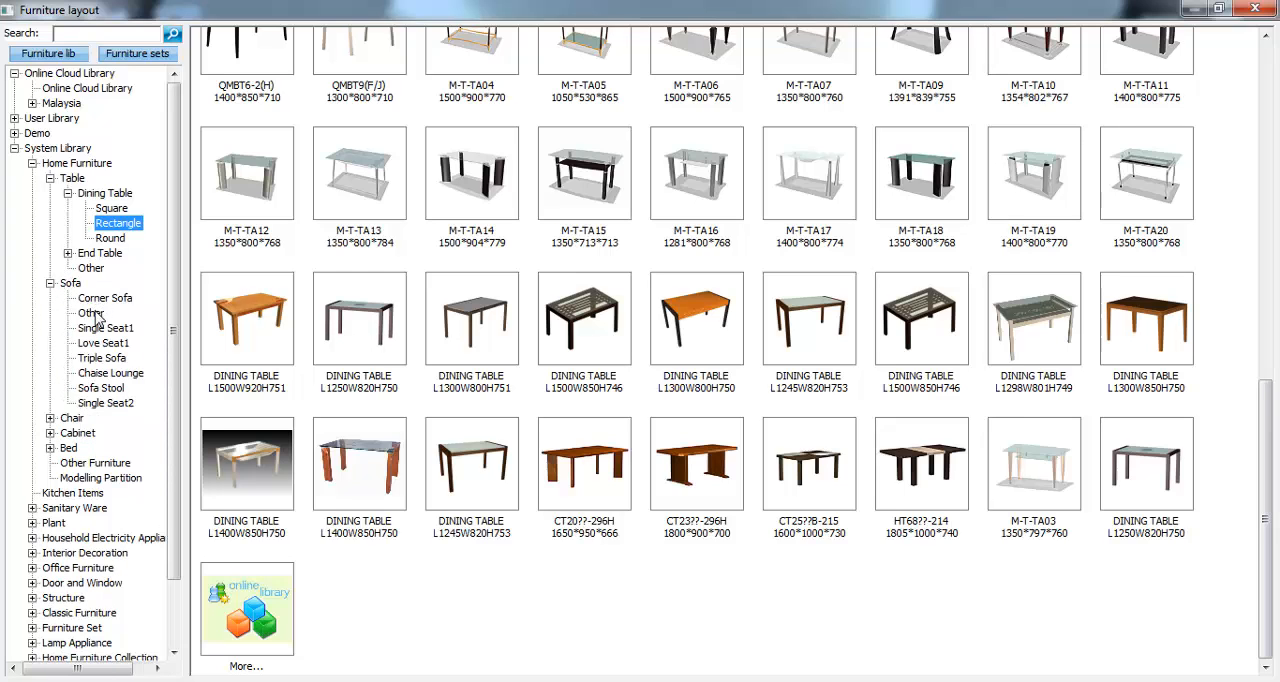
left_click(104, 299)
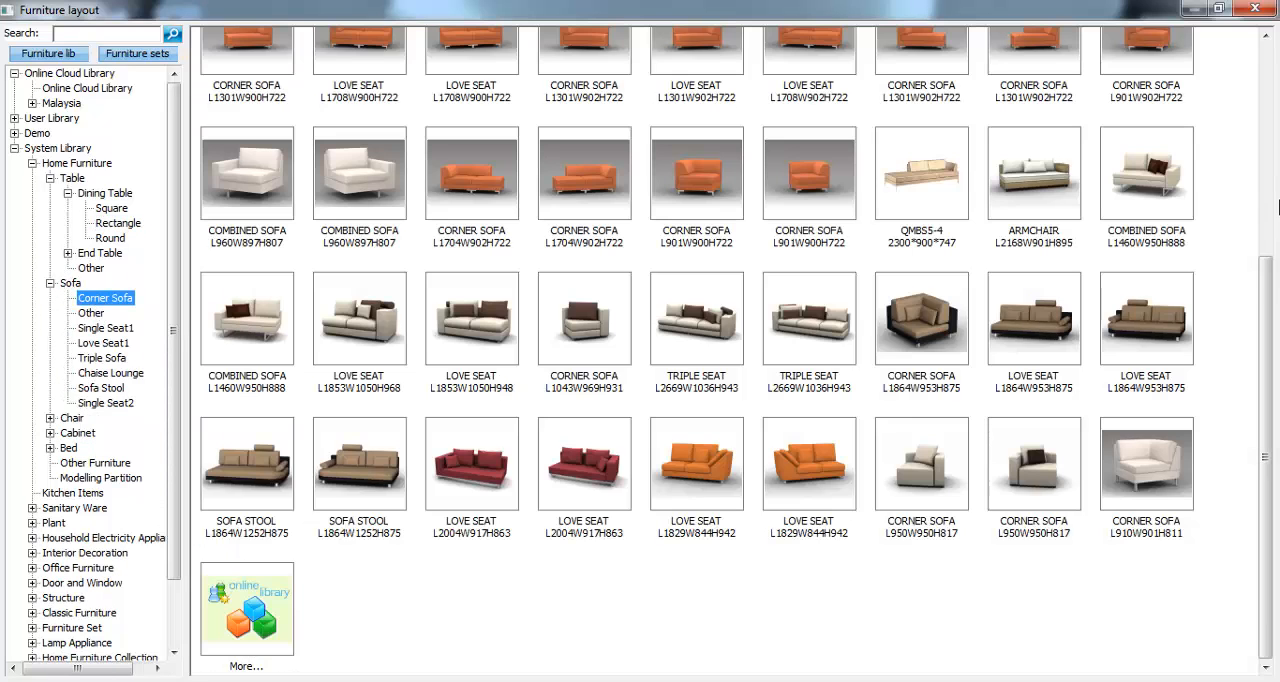
left_click_drag(1259, 283, 1268, 82)
left_click(112, 331)
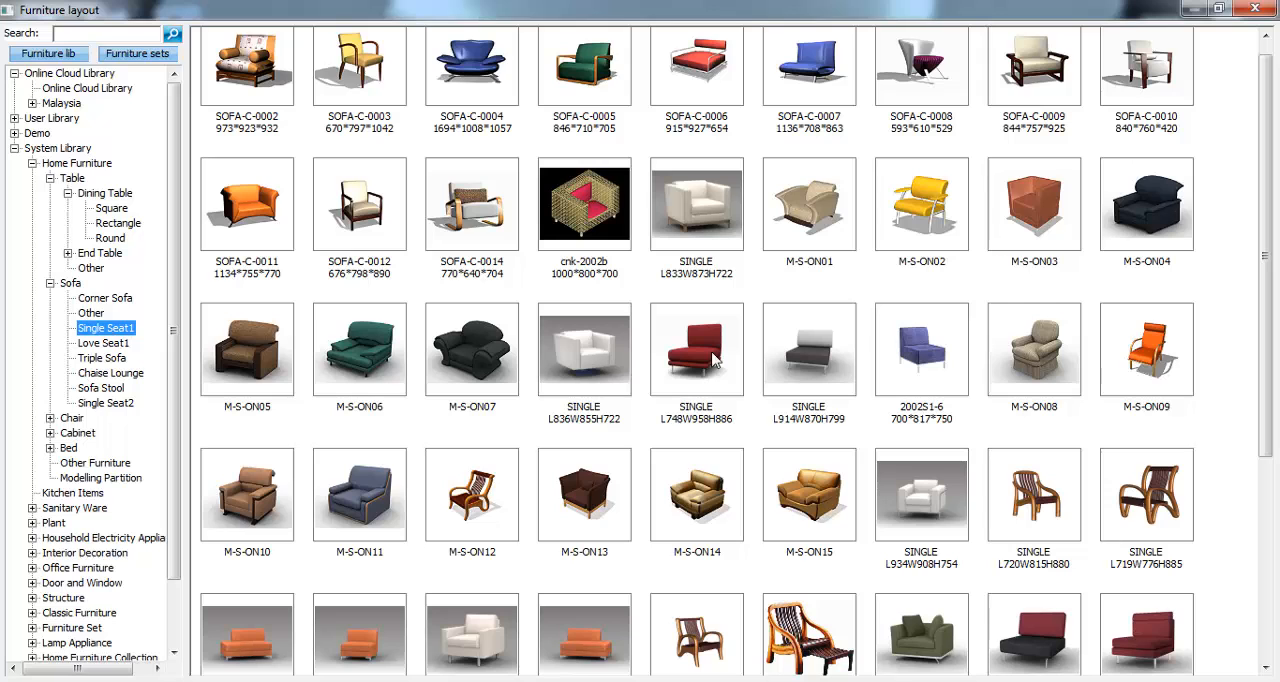
left_click_drag(1260, 318, 1263, 407)
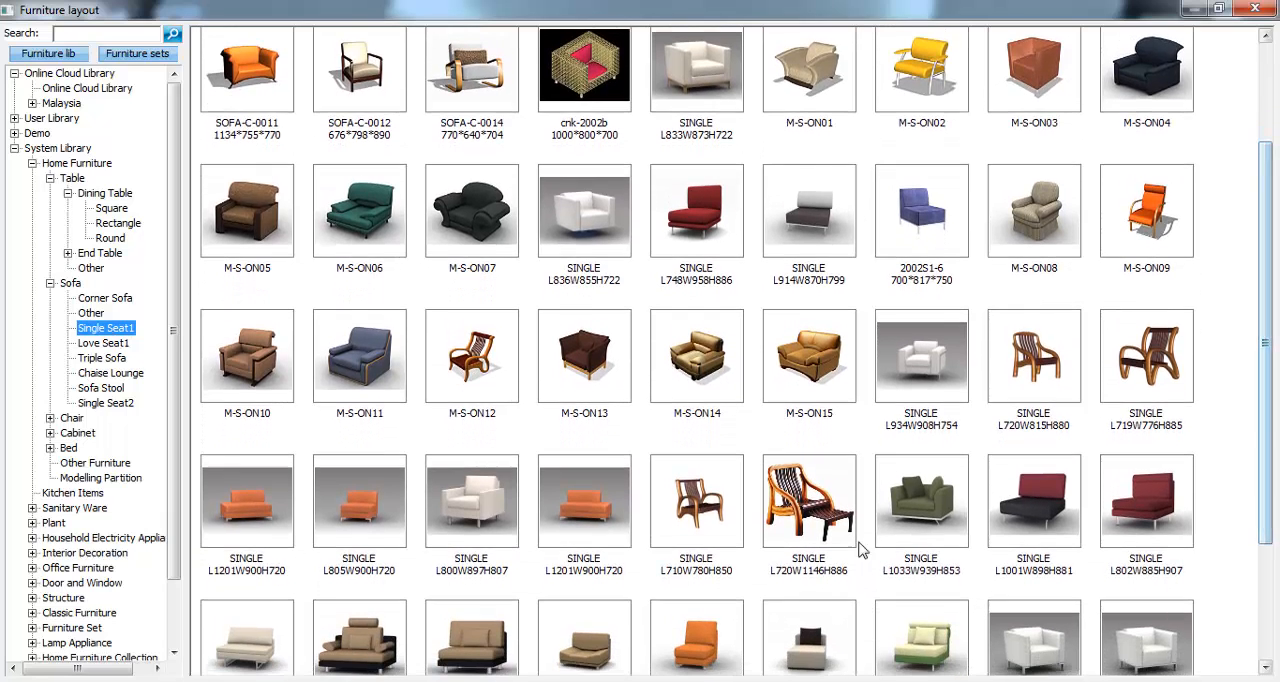
left_click(90, 343)
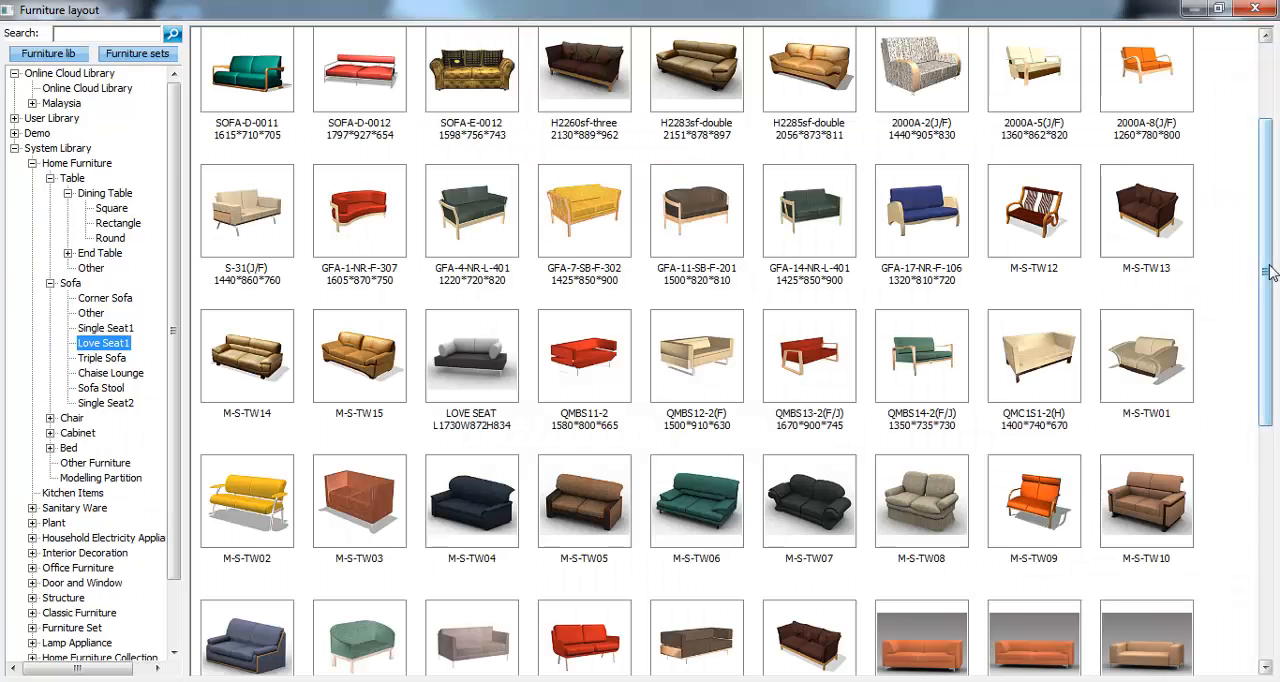
left_click_drag(1267, 283, 1265, 387)
left_click_drag(1250, 438, 1270, 236)
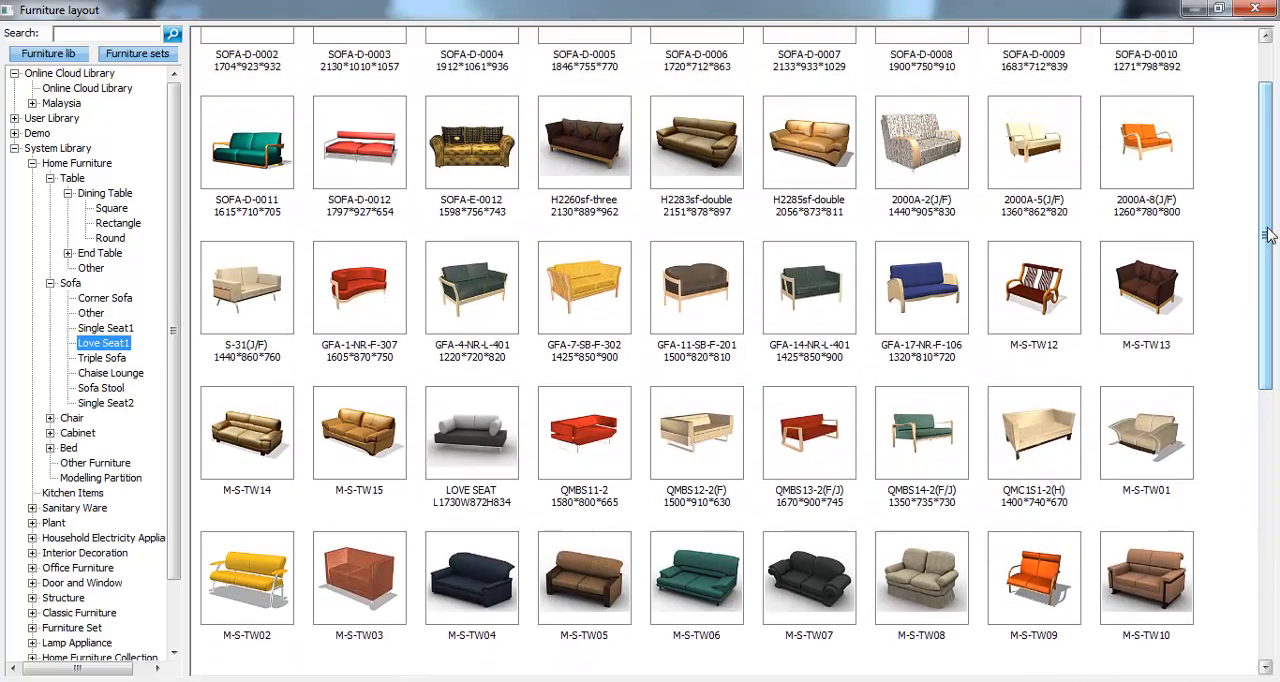
- Place the Demo library's Sofa set with its back against the thick right-hand wall, about 50 mm below the upper wall
left_click(15, 148)
left_click(14, 133)
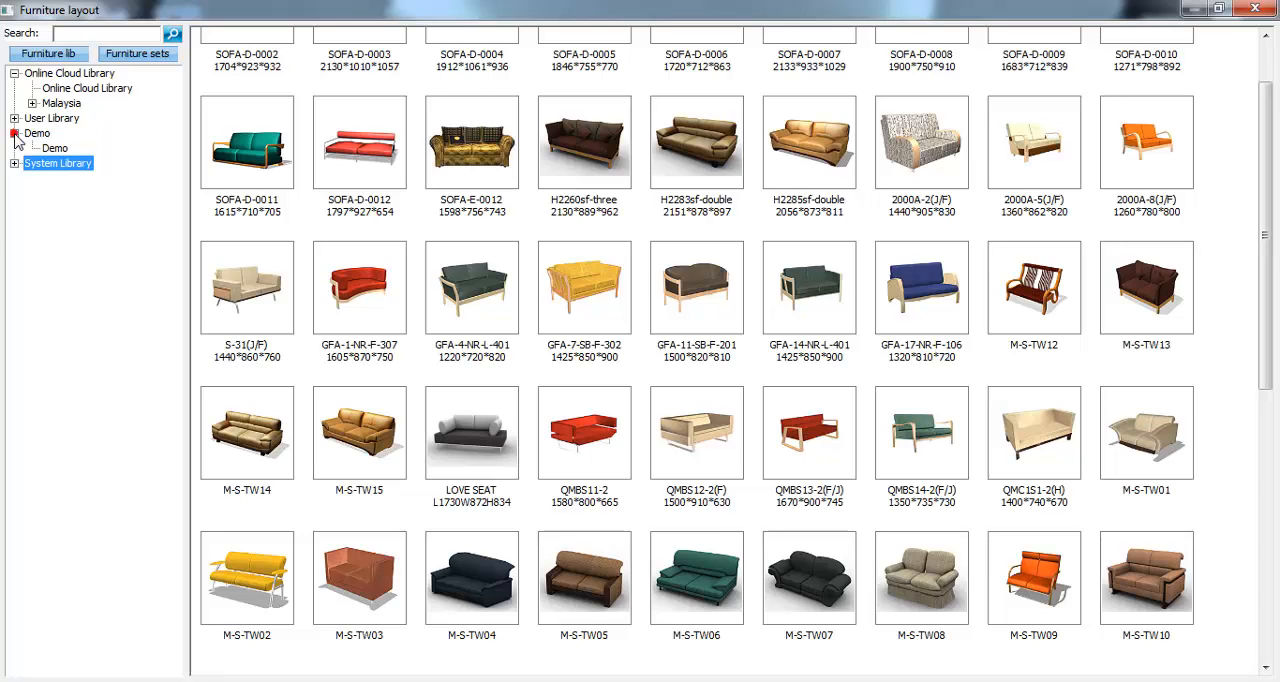
left_click(55, 148)
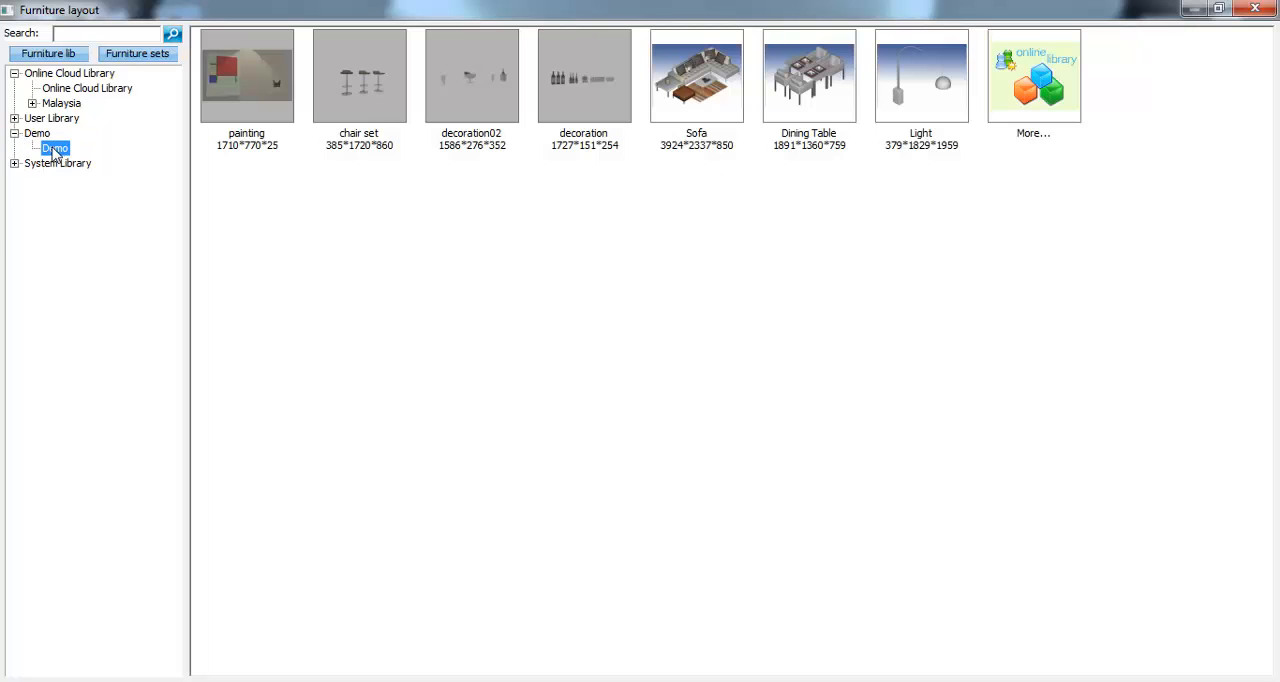
double_click(720, 118)
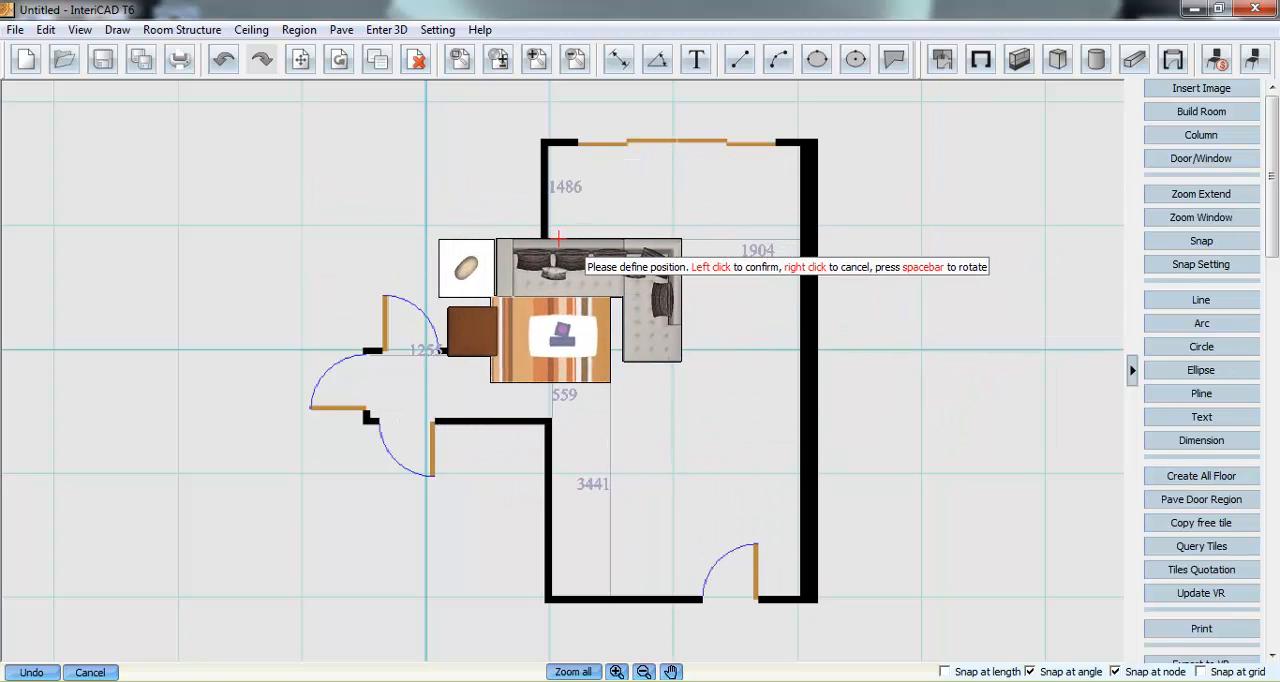
key("space")
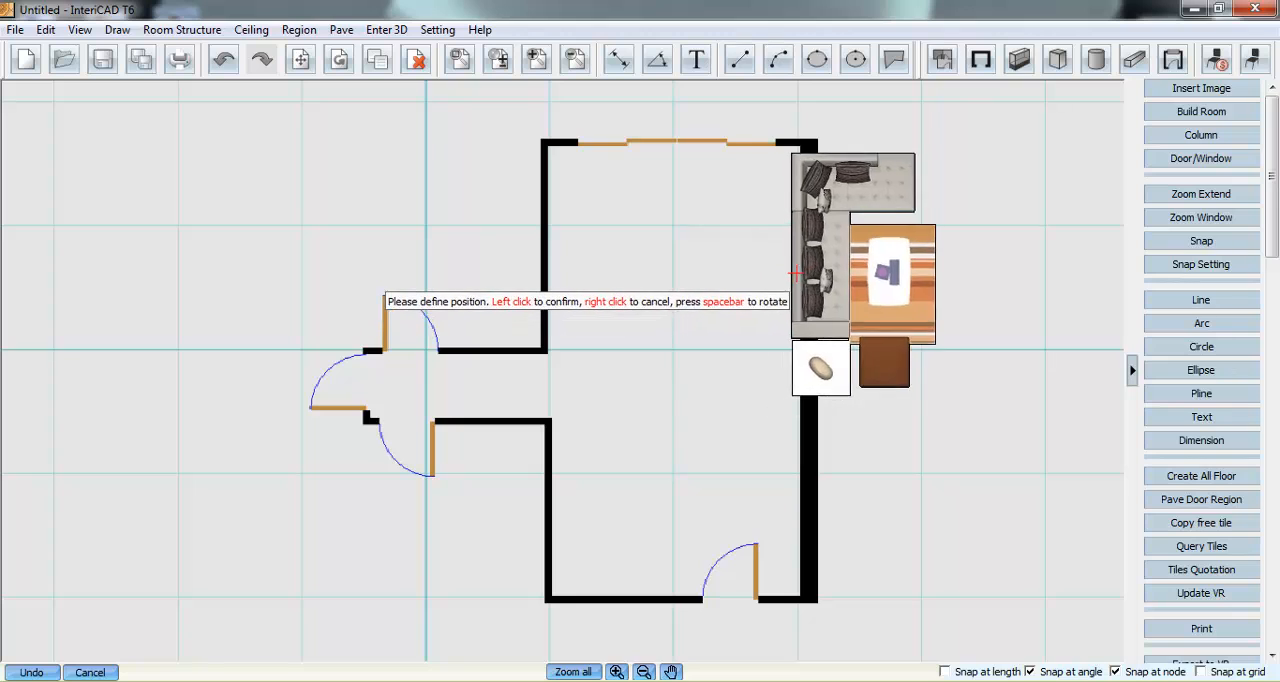
key("space")
key("space")
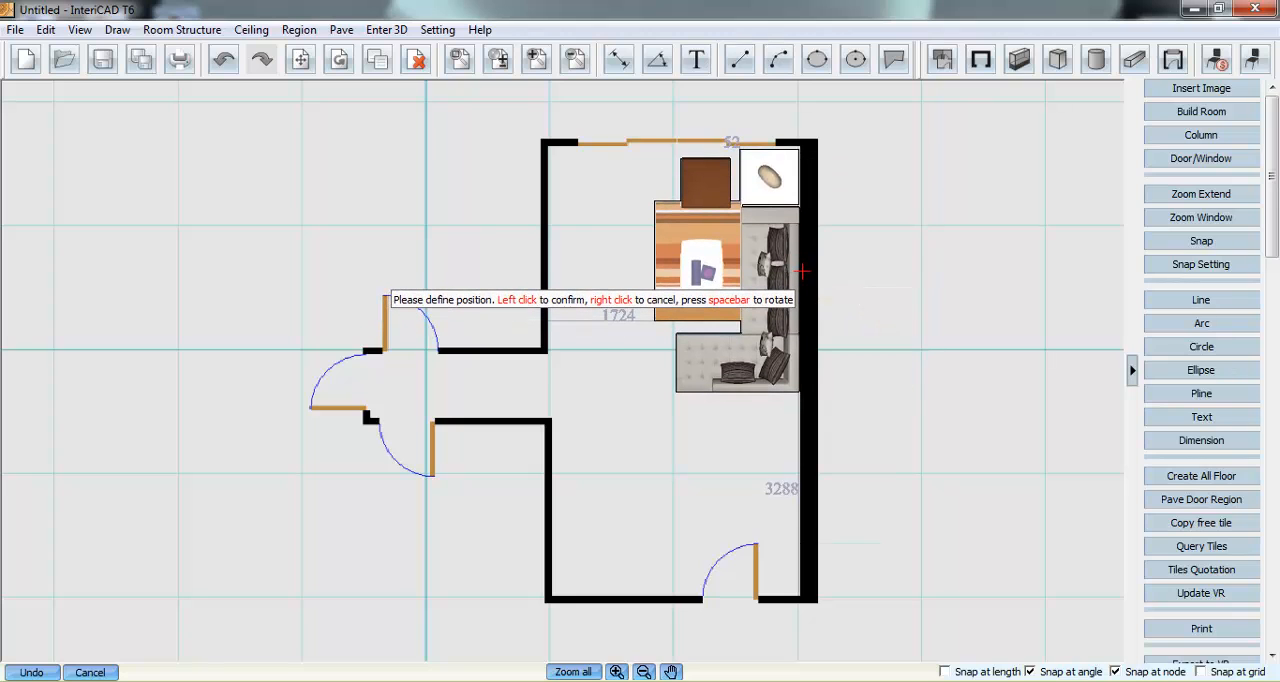
left_click(801, 270)
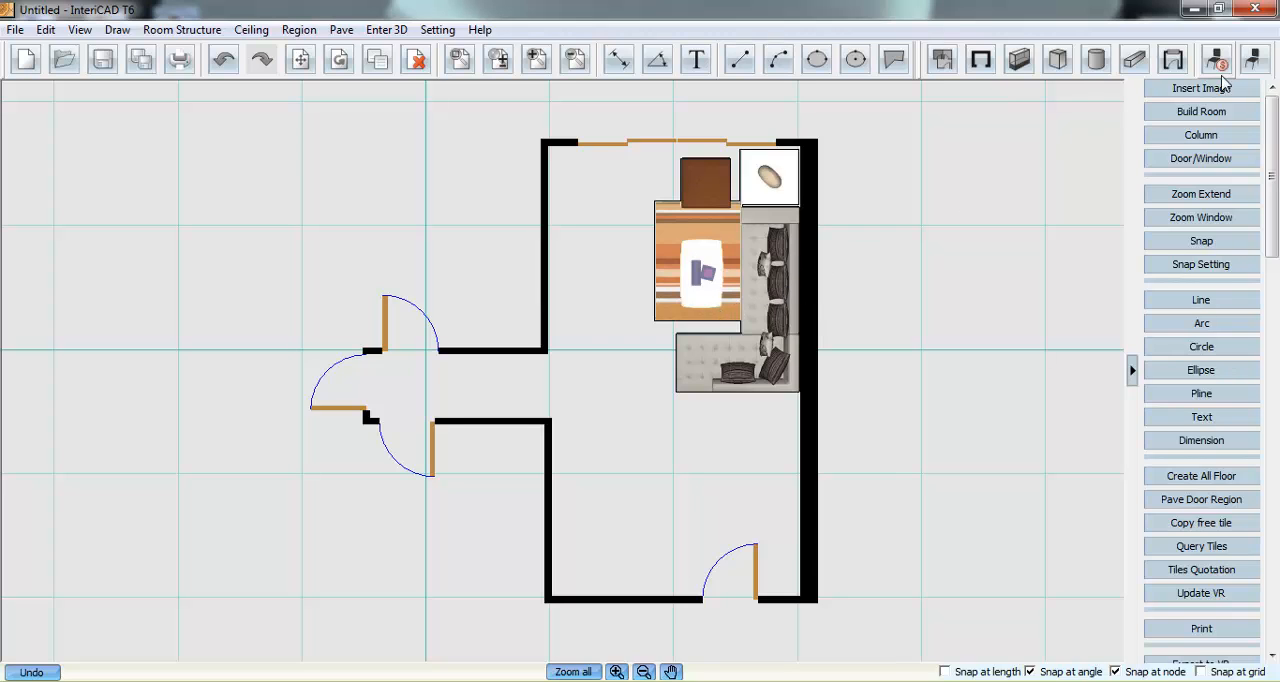
- Place the Demo library's Dining Table set, turned 90 degrees, about 180 mm from the lower left wall and 840 mm above the bottom wall
left_click(1251, 62)
double_click(830, 105)
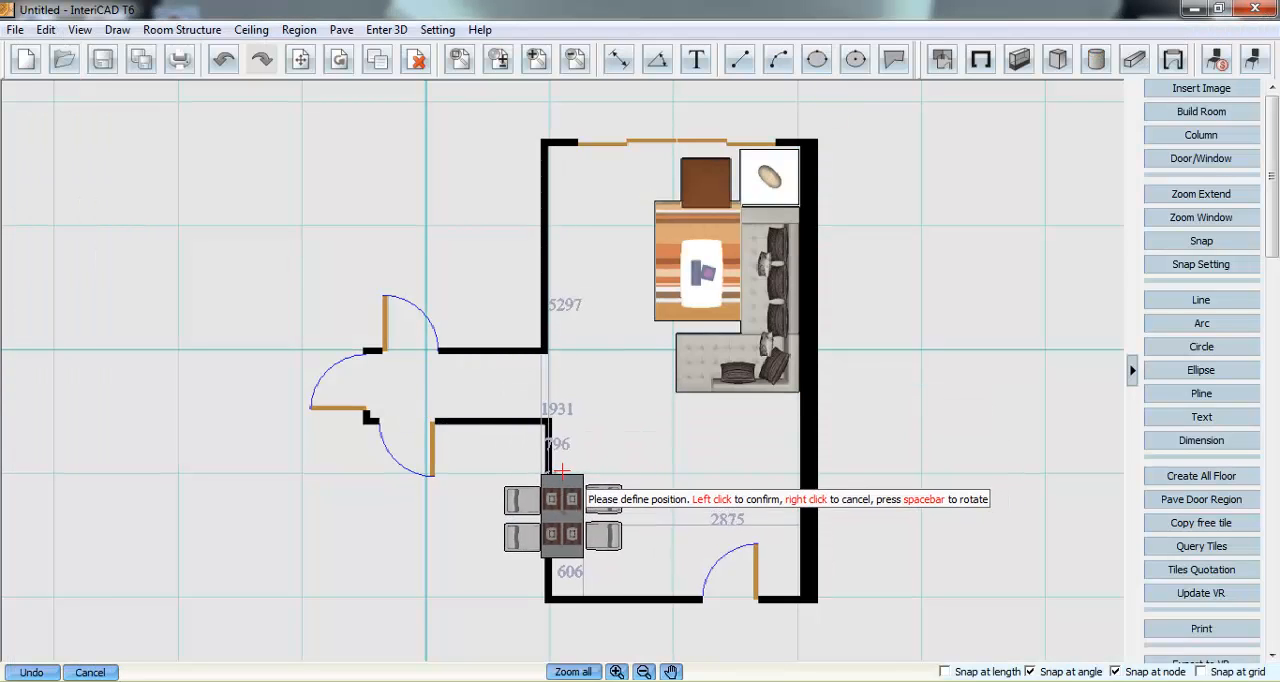
key("space")
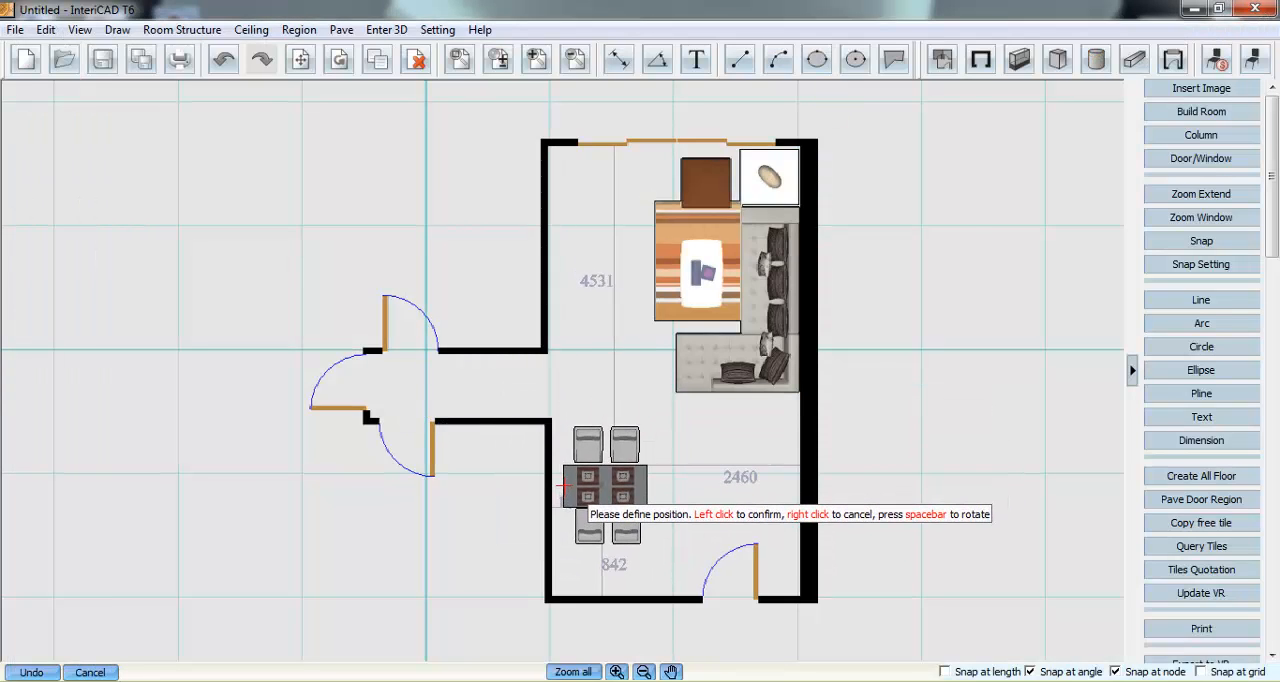
left_click(563, 488)
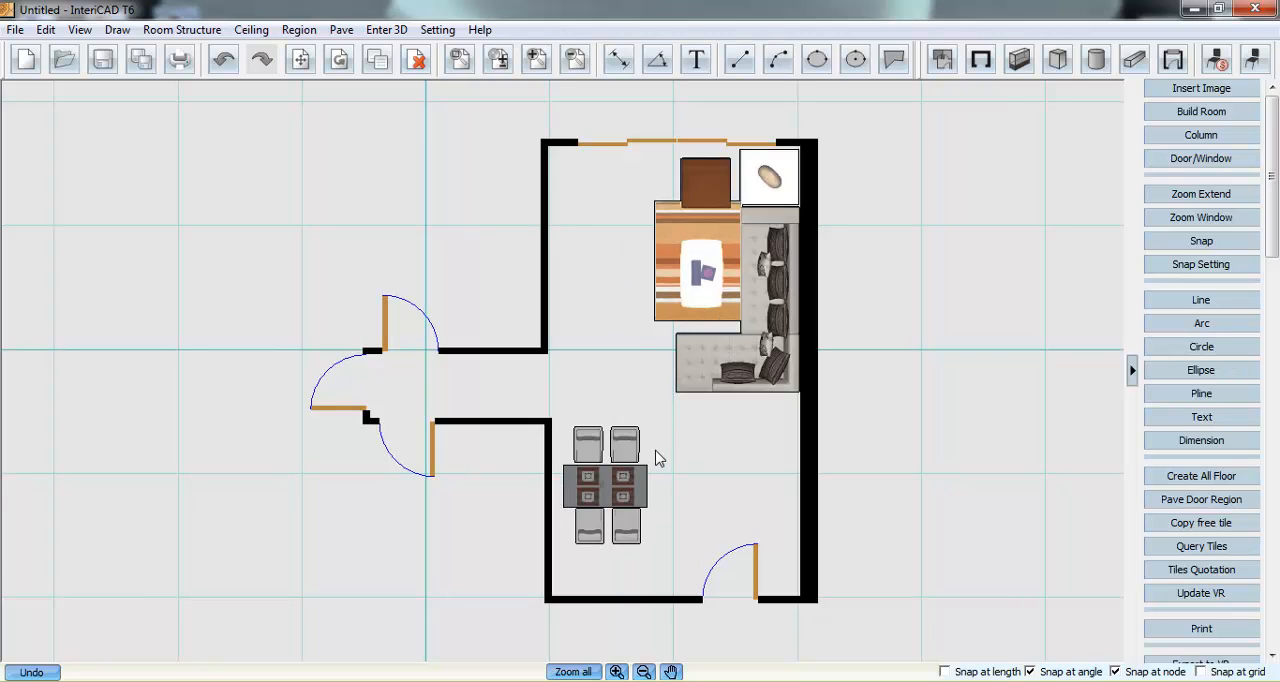
left_click(605, 497)
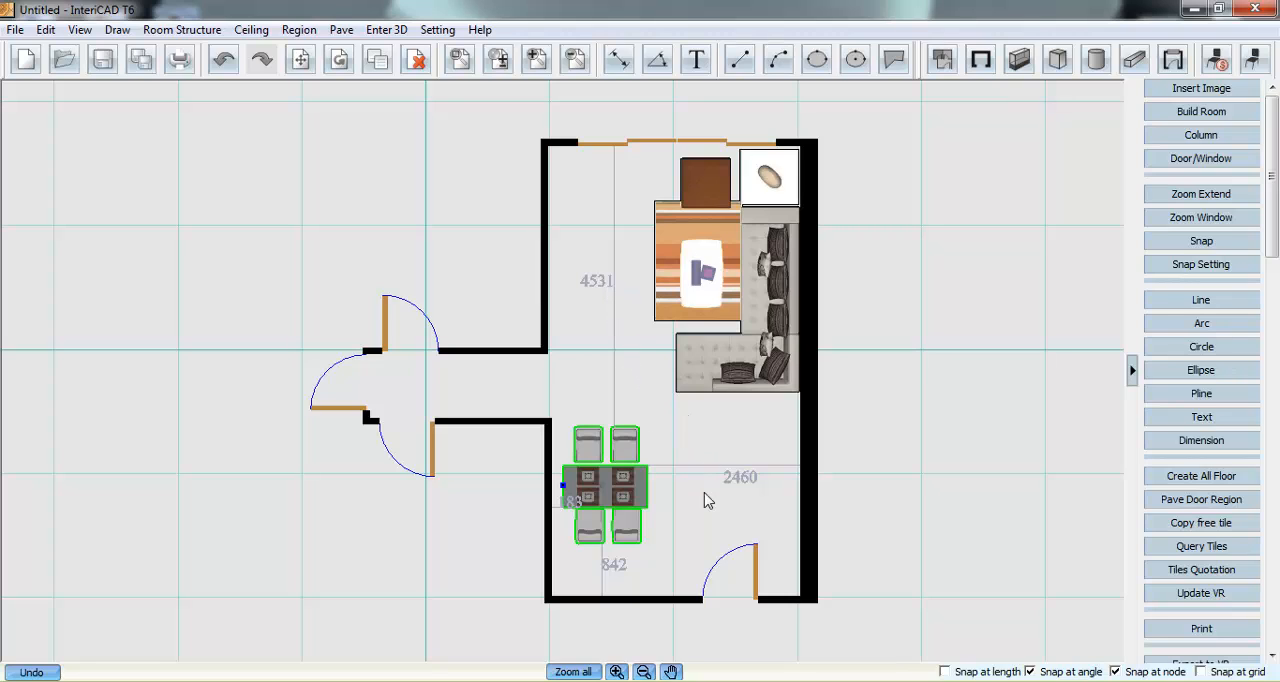
left_click(685, 440)
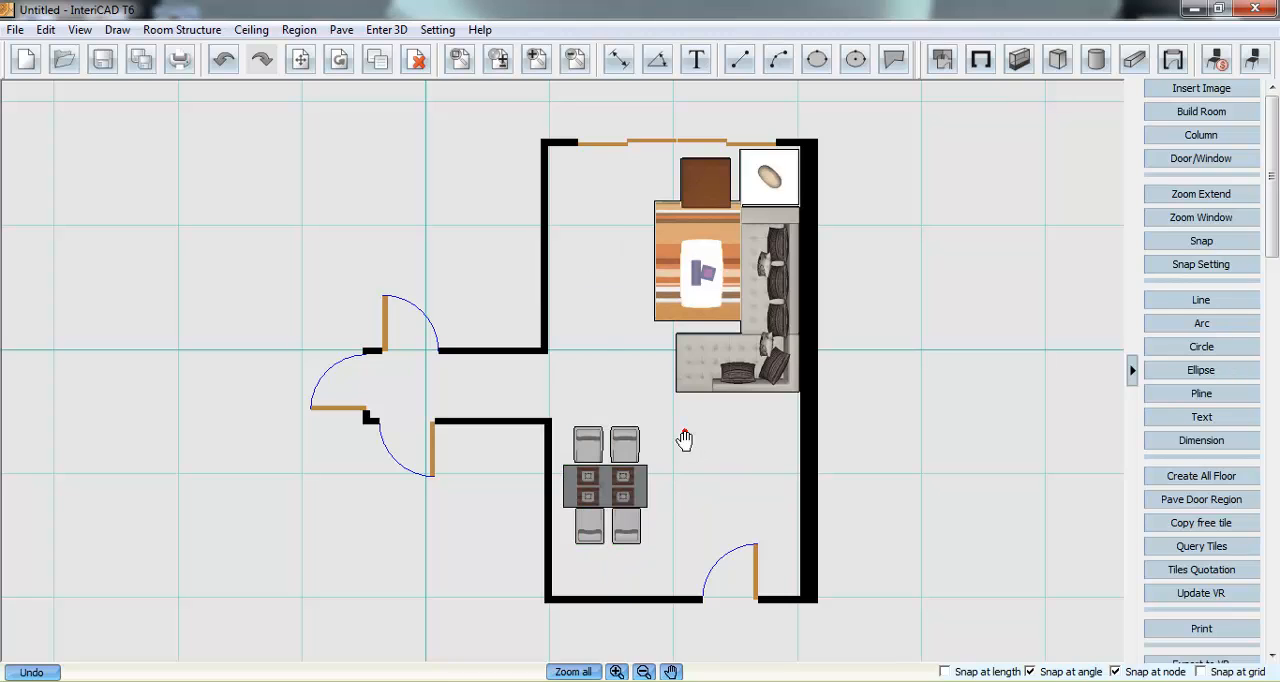
- Start exporting the furnished room to VR and look through the Livingroom templates
left_click(343, 30)
left_click(343, 30)
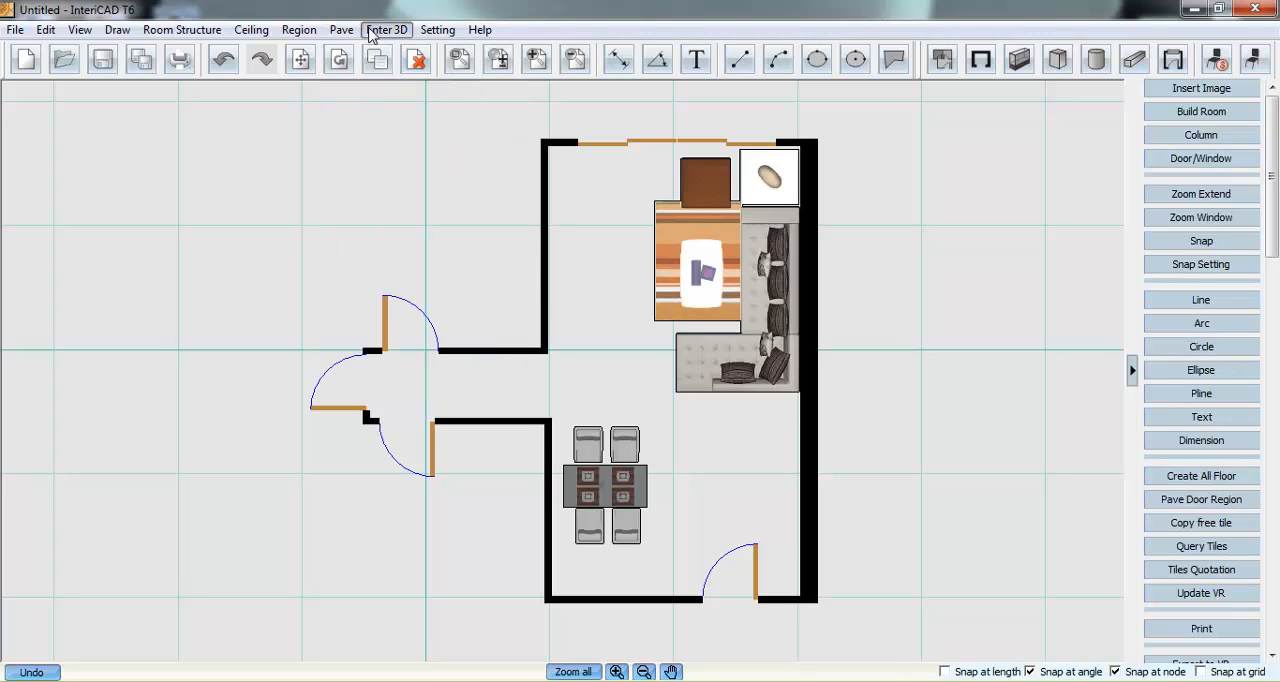
left_click(371, 32)
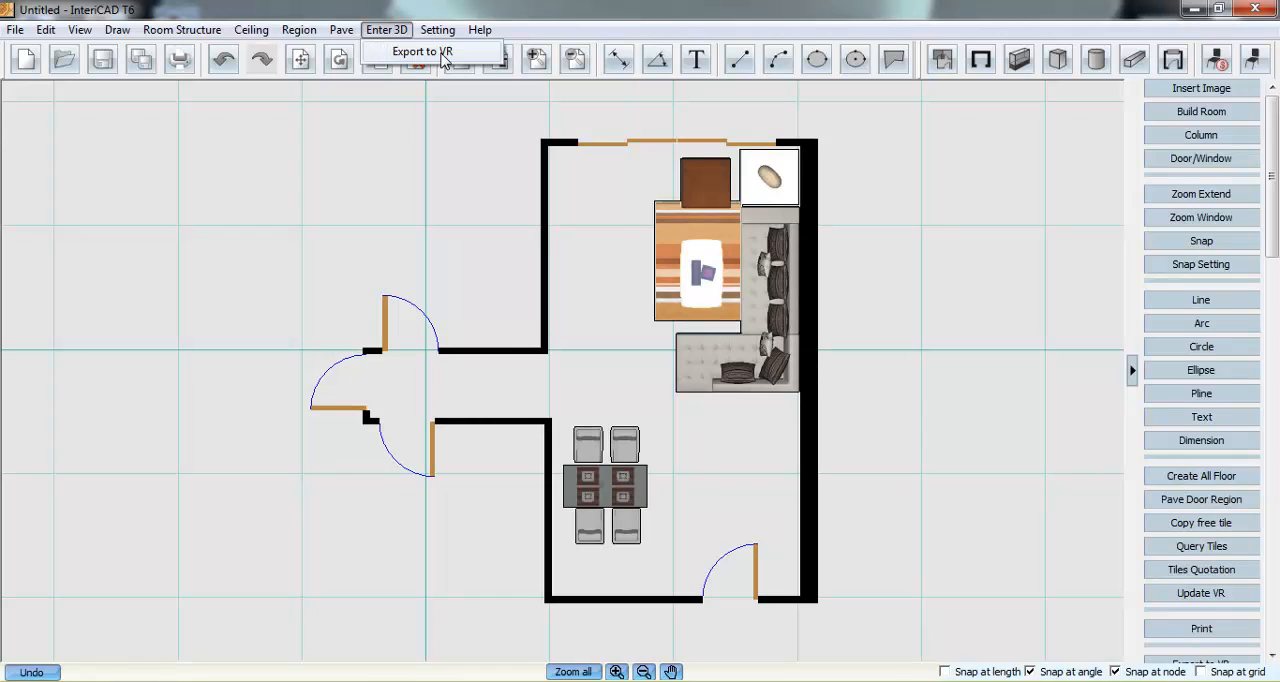
left_click(440, 53)
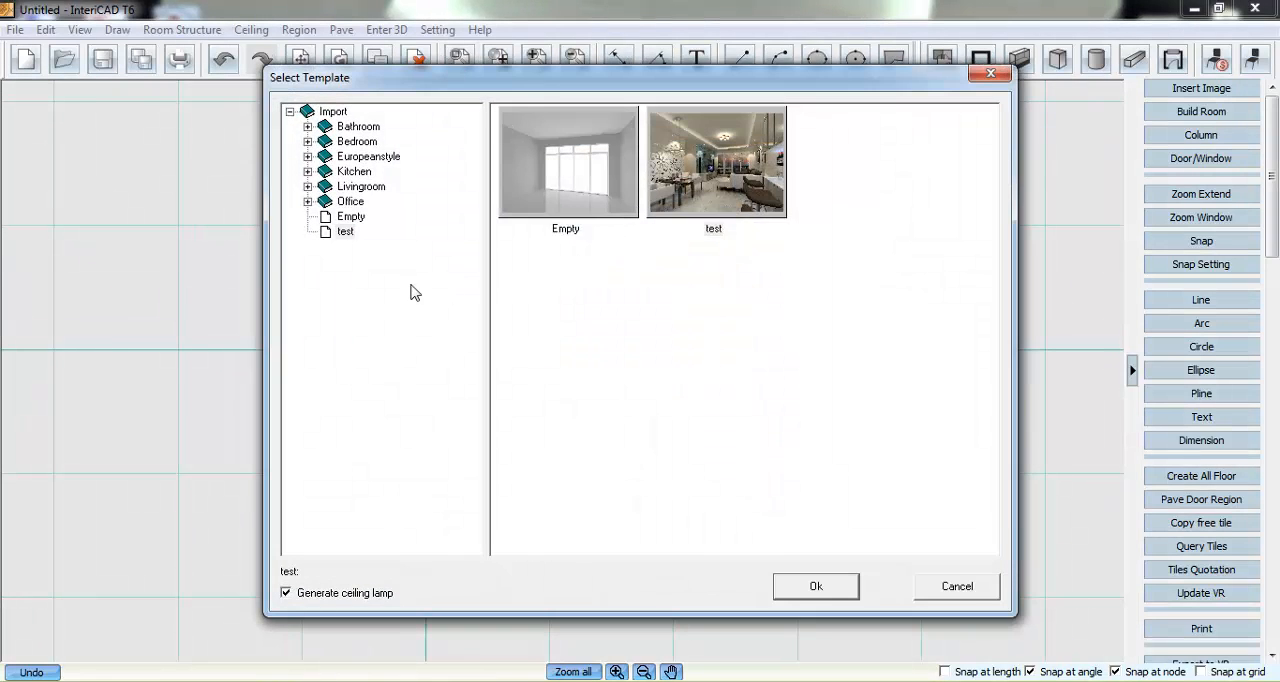
left_click(308, 186)
left_click(383, 307)
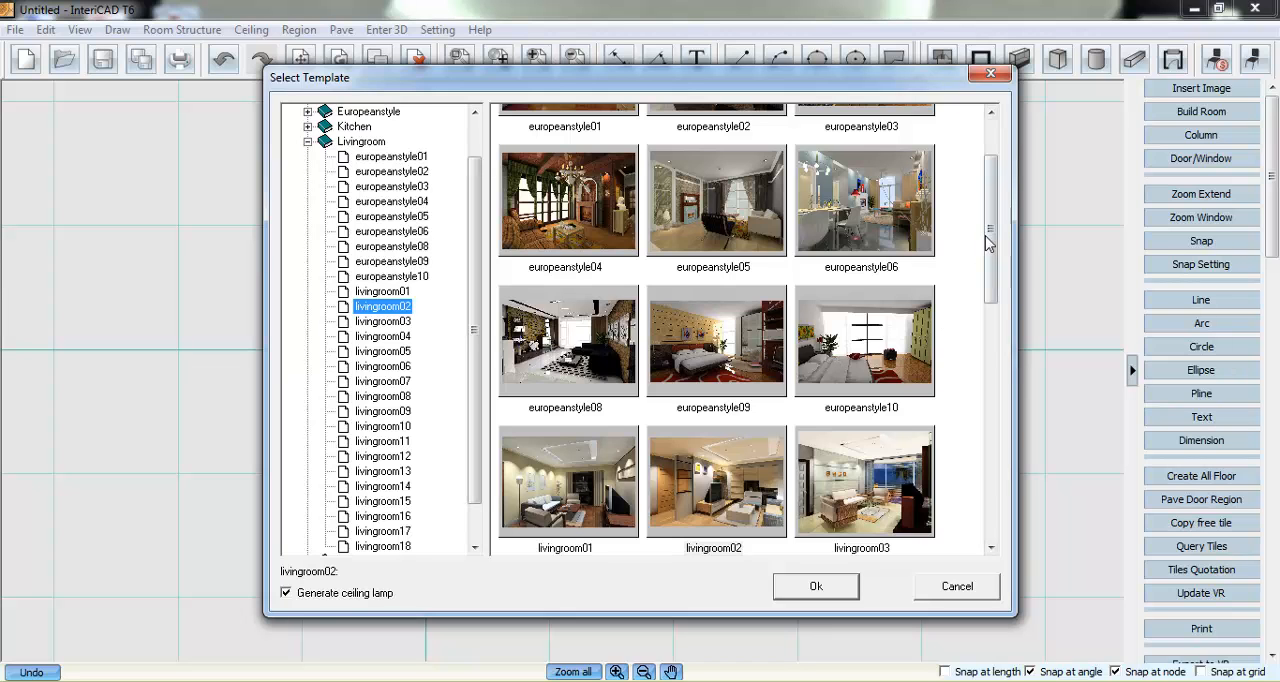
left_click_drag(988, 242, 968, 301)
scroll(470, 315, "down", 1)
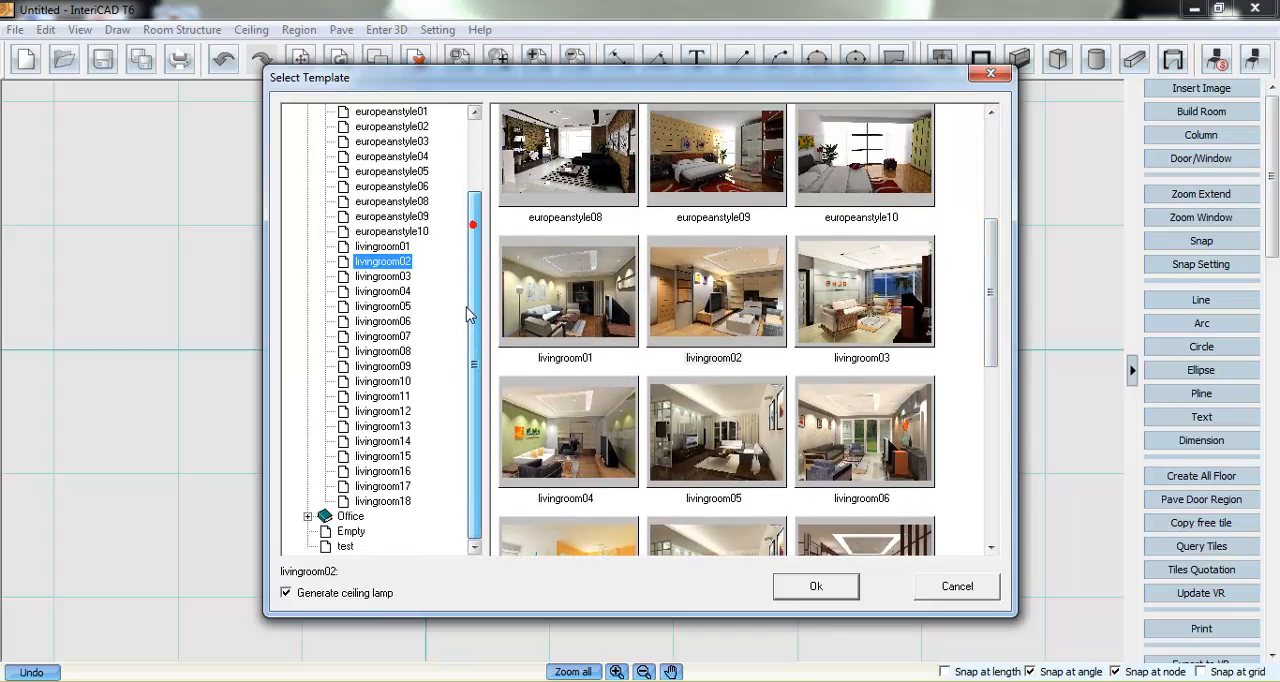
- Export the room to the 3D view using the test template with Generate ceiling lamp turned off
left_click(345, 546)
left_click(742, 205)
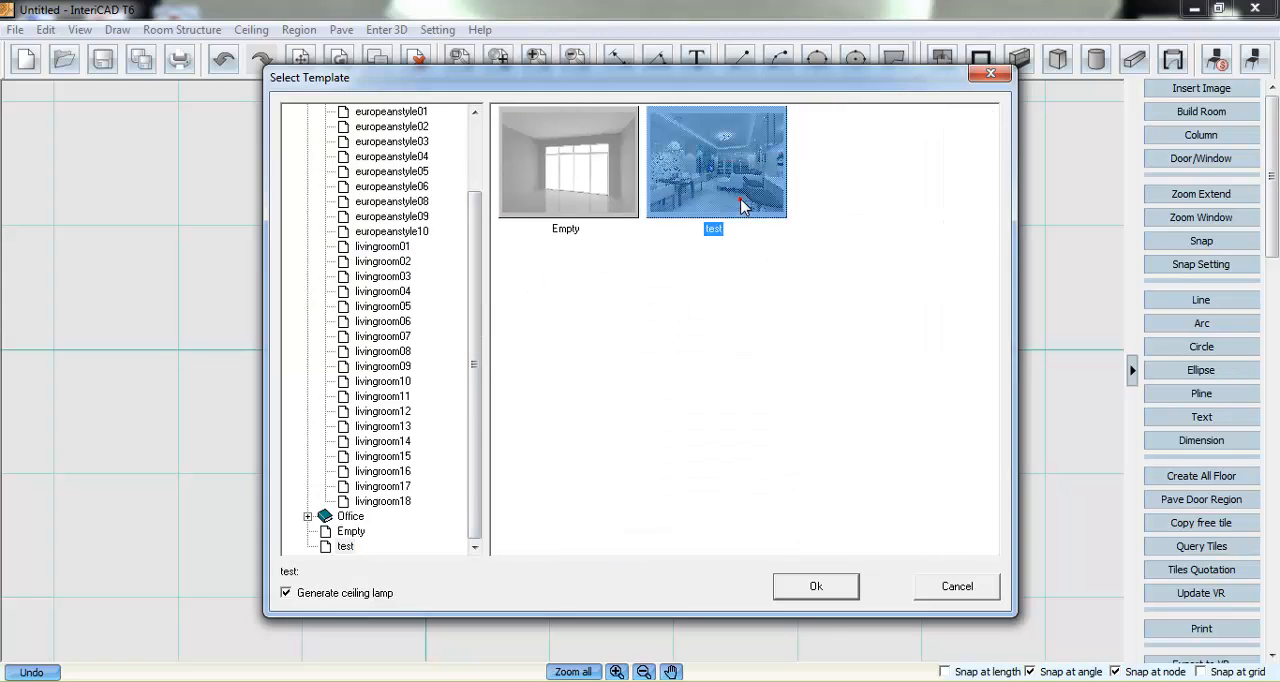
left_click(329, 594)
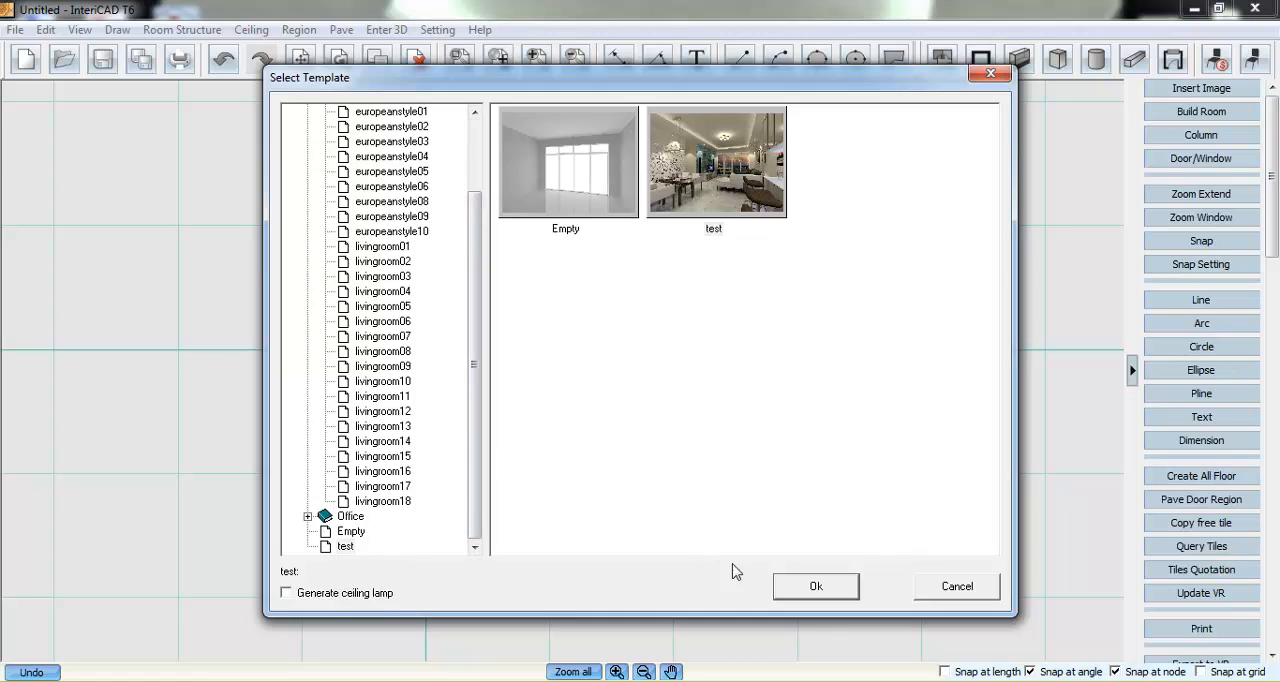
left_click(814, 587)
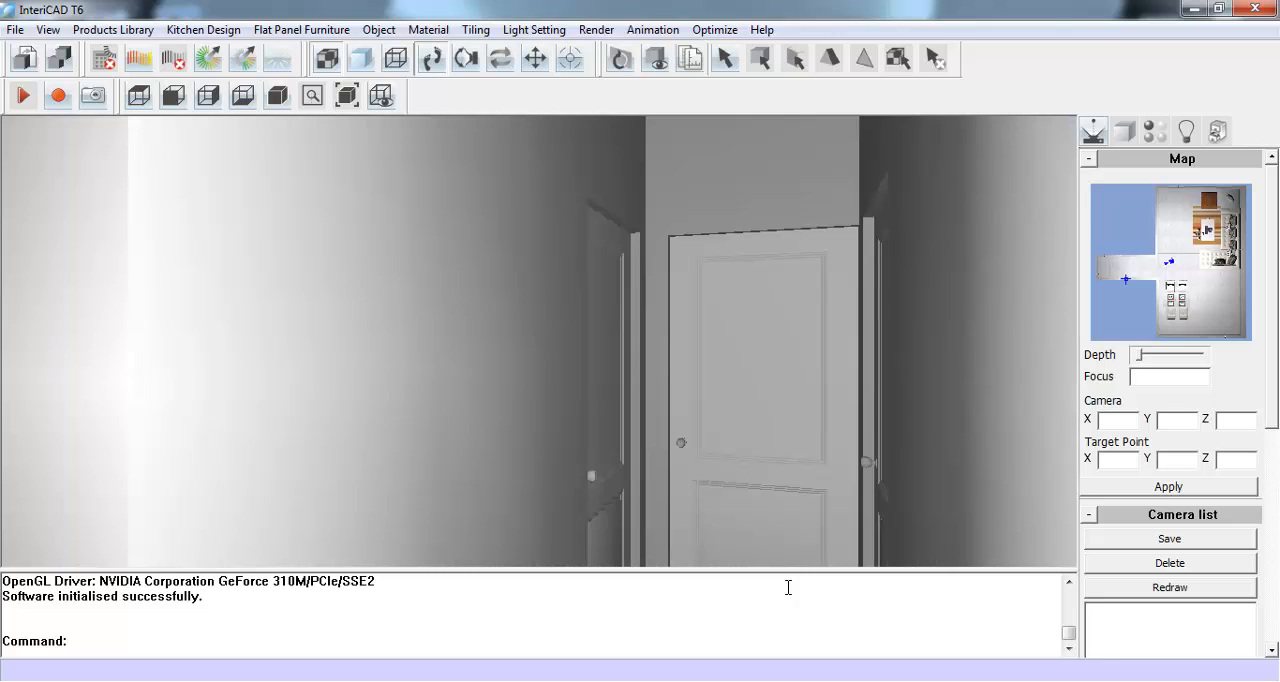
- Aim the 3D view from the dining area toward the empty wall beside the glass doors and open the Clone Object library
left_click_drag(718, 569, 709, 664)
mouse_move(843, 457)
left_mouse_down()
mouse_move(788, 411)
mouse_move(246, 345)
mouse_move(869, 450)
mouse_move(306, 371)
mouse_move(683, 471)
mouse_move(657, 398)
mouse_move(429, 346)
mouse_move(783, 466)
mouse_move(620, 414)
mouse_move(578, 439)
mouse_move(620, 491)
mouse_move(894, 539)
mouse_move(487, 438)
left_mouse_up()
left_click_drag(527, 484, 703, 483)
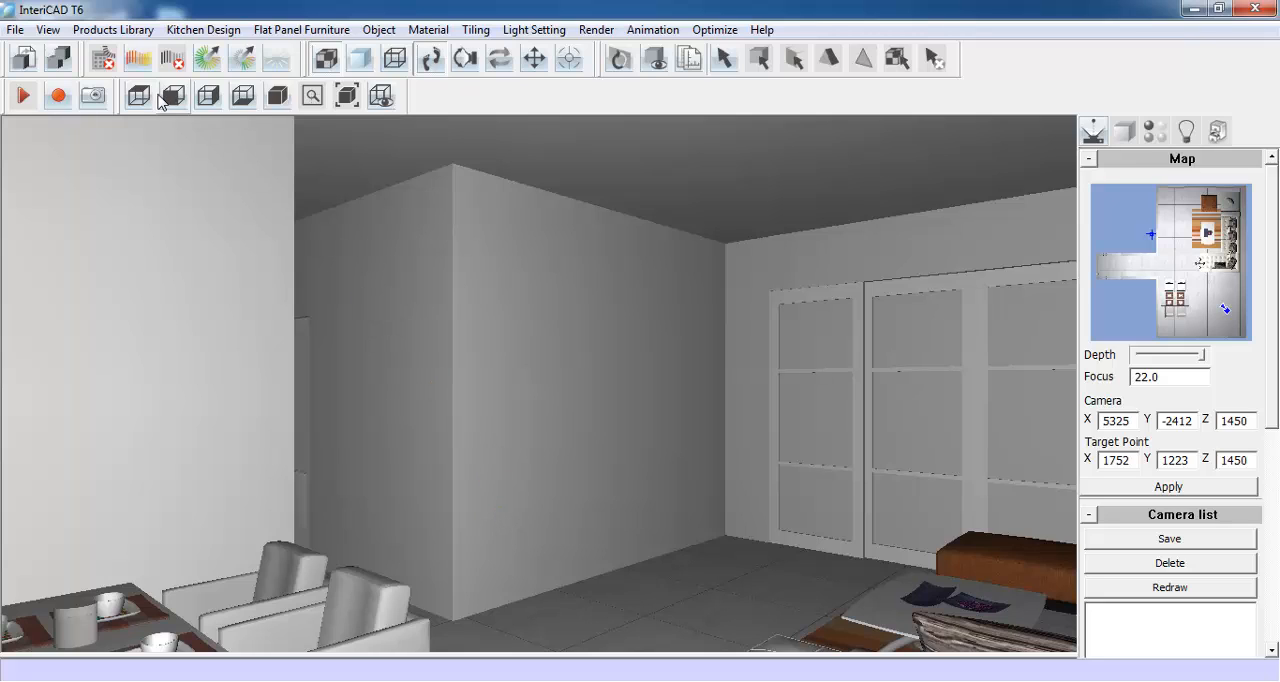
left_click(122, 30)
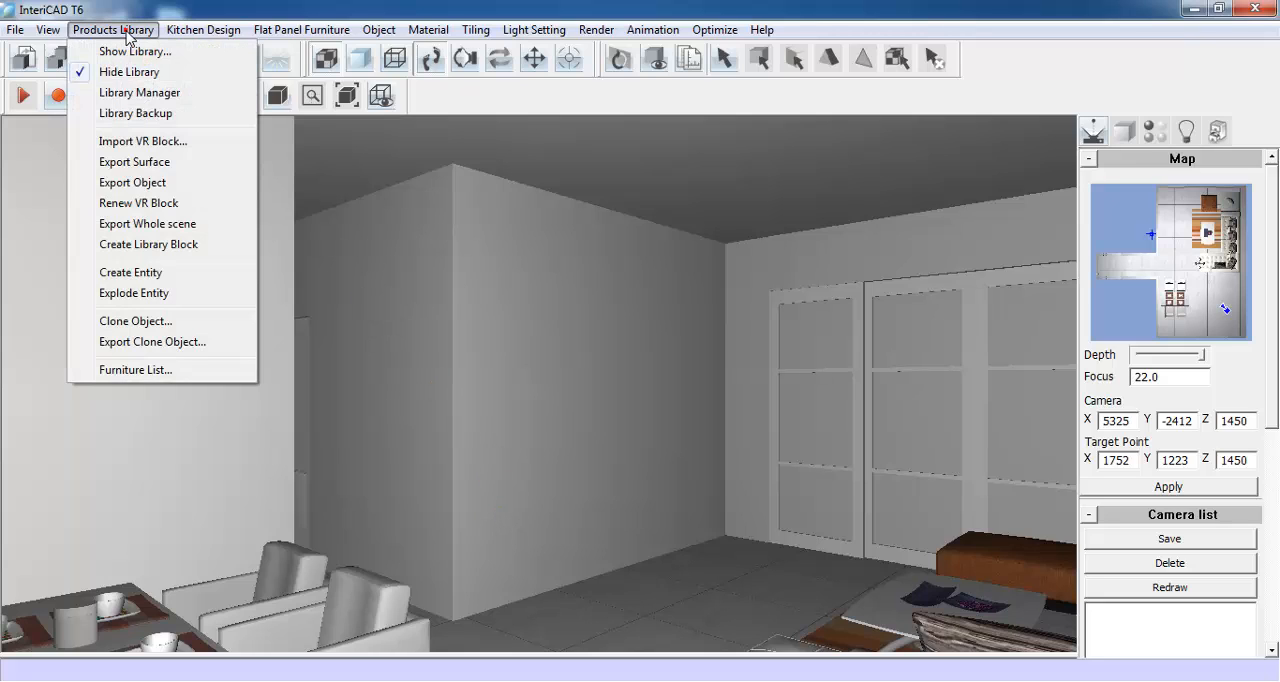
left_click(136, 321)
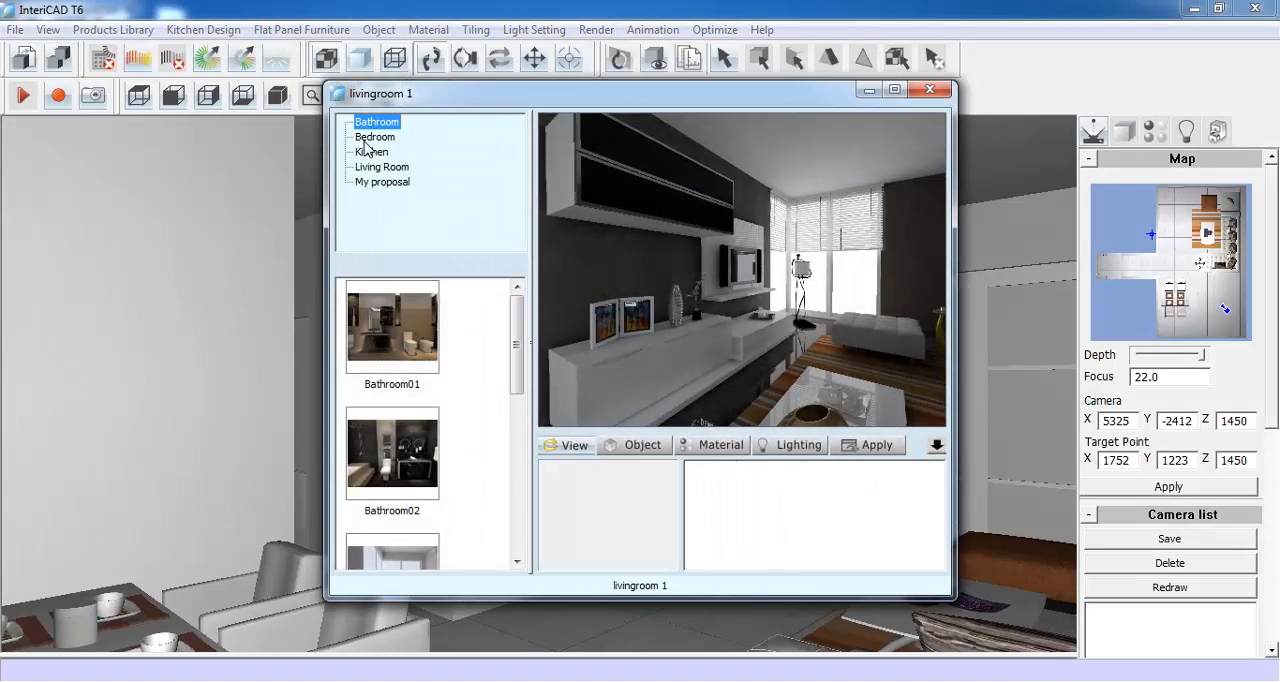
- Look through the Bedroom clone scenes, viewing Bedroom01 and turning around inside Bedroom04
left_click(372, 138)
left_click(392, 325)
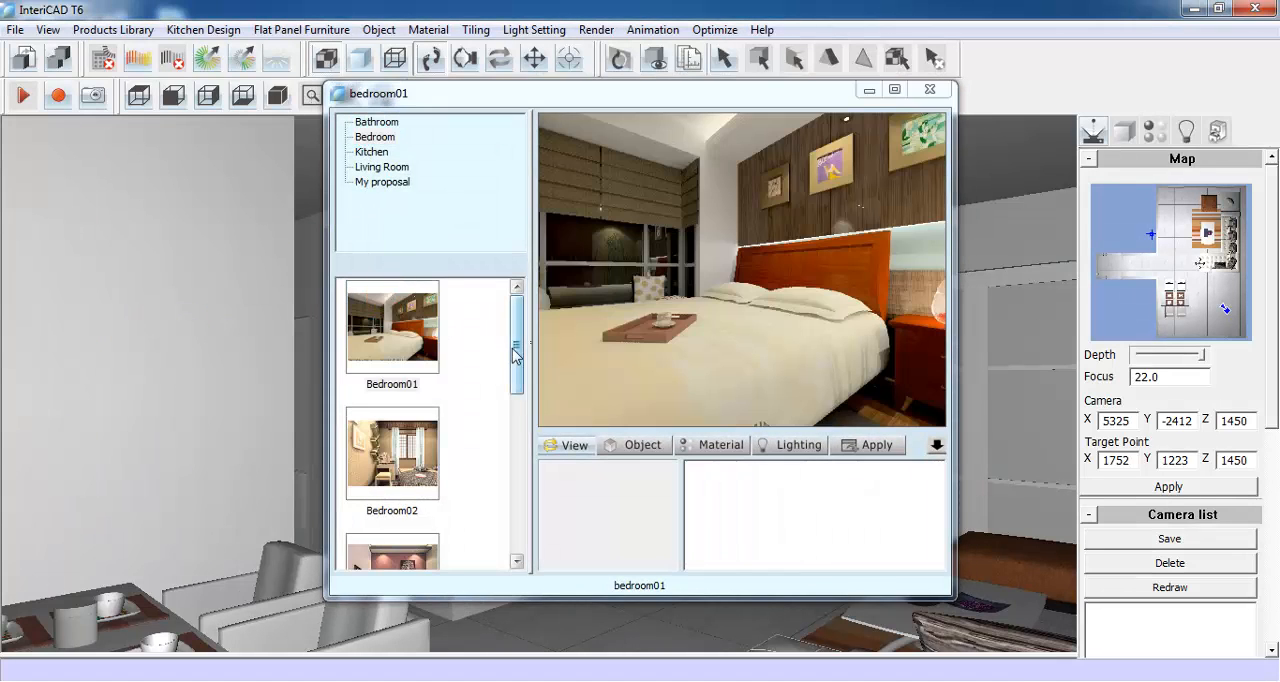
scroll(515, 355, "down", 5)
left_click(392, 400)
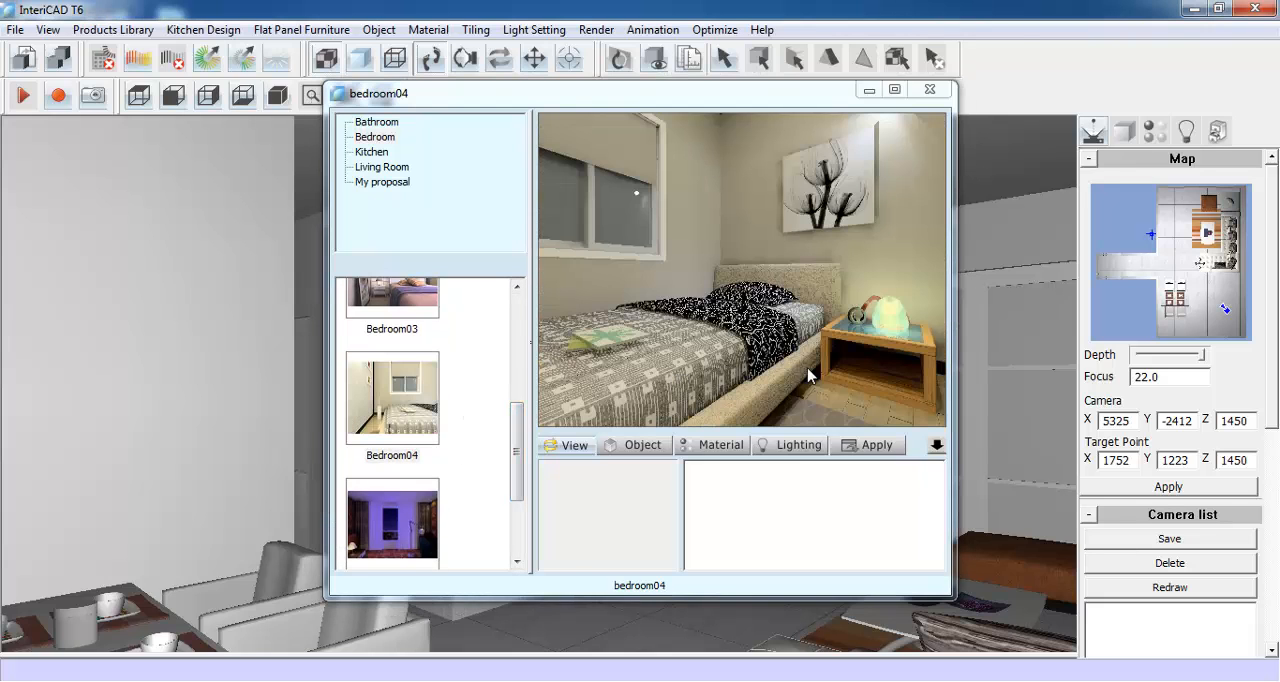
left_click_drag(810, 375, 613, 268)
- Load the livingroom 1 scene from My proposal and look around its interior
left_click(371, 152)
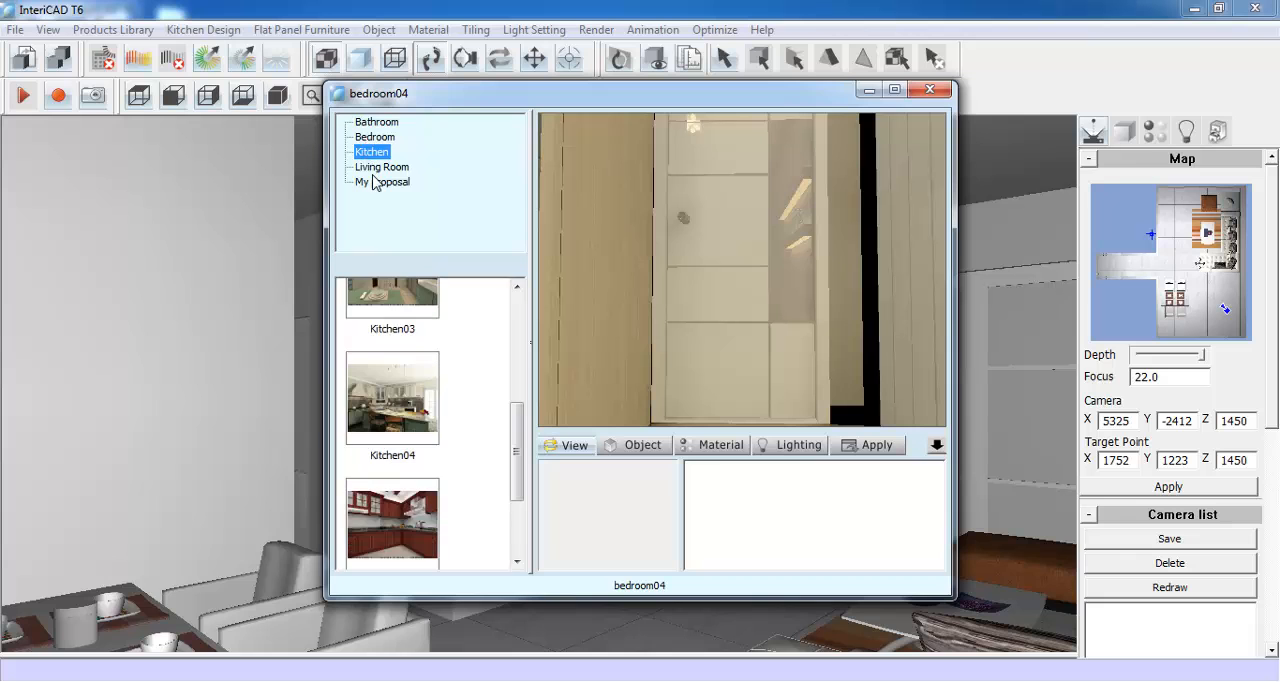
left_click(382, 182)
left_click(392, 398)
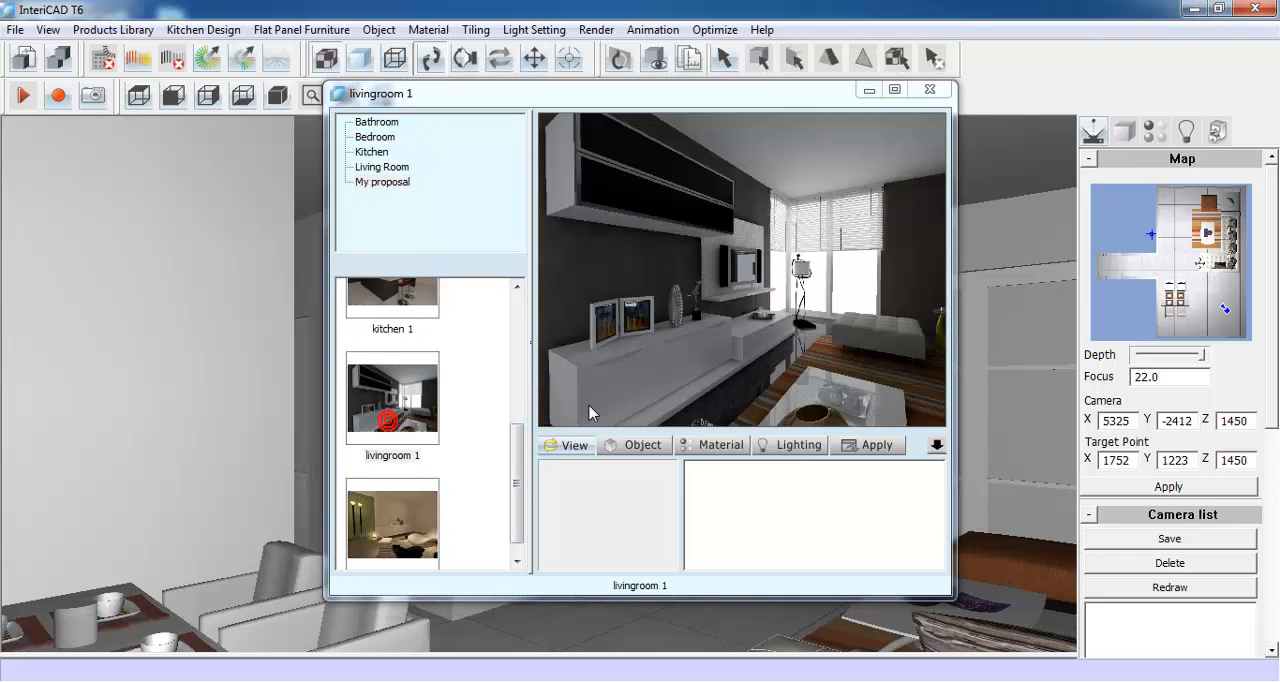
left_click_drag(613, 359, 826, 234)
left_click_drag(547, 240, 893, 352)
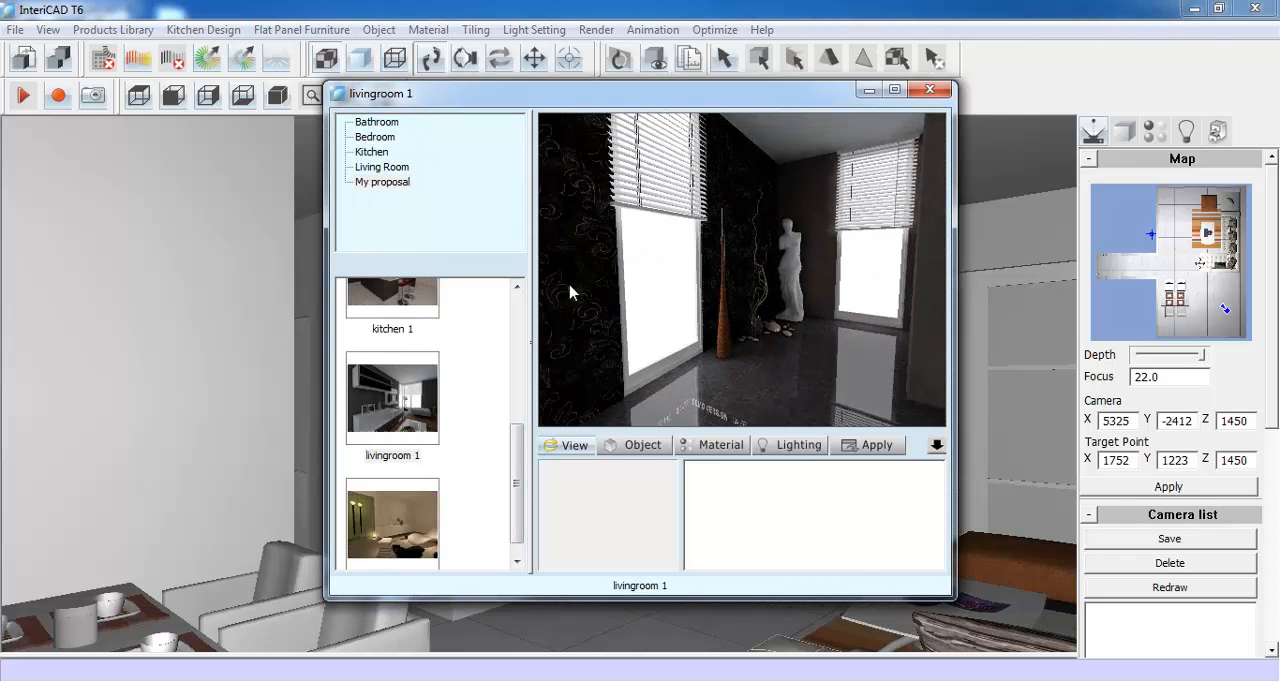
left_click_drag(570, 286, 977, 340)
left_click_drag(580, 305, 957, 363)
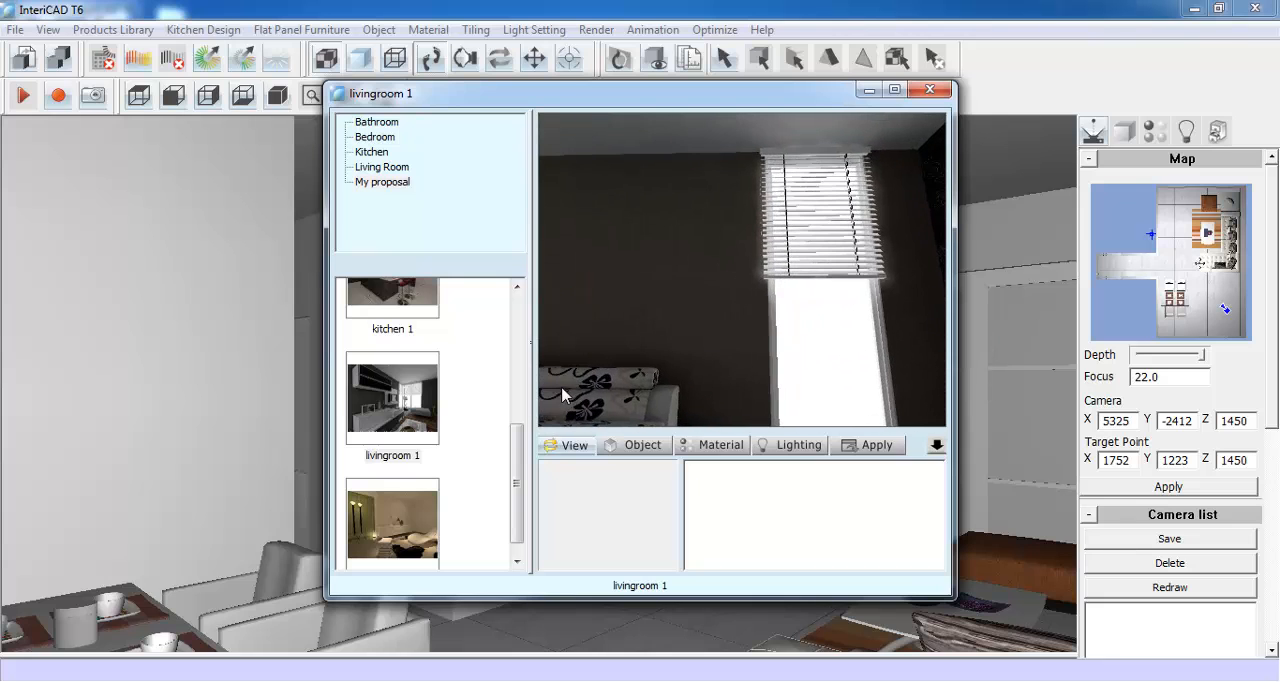
left_click_drag(562, 395, 913, 262)
left_click_drag(585, 337, 866, 362)
- Inspect the materials of the dark wall base, ottoman and striped rug, and the window's light source in the livingroom 1 scene
left_click(740, 444)
left_click(738, 380)
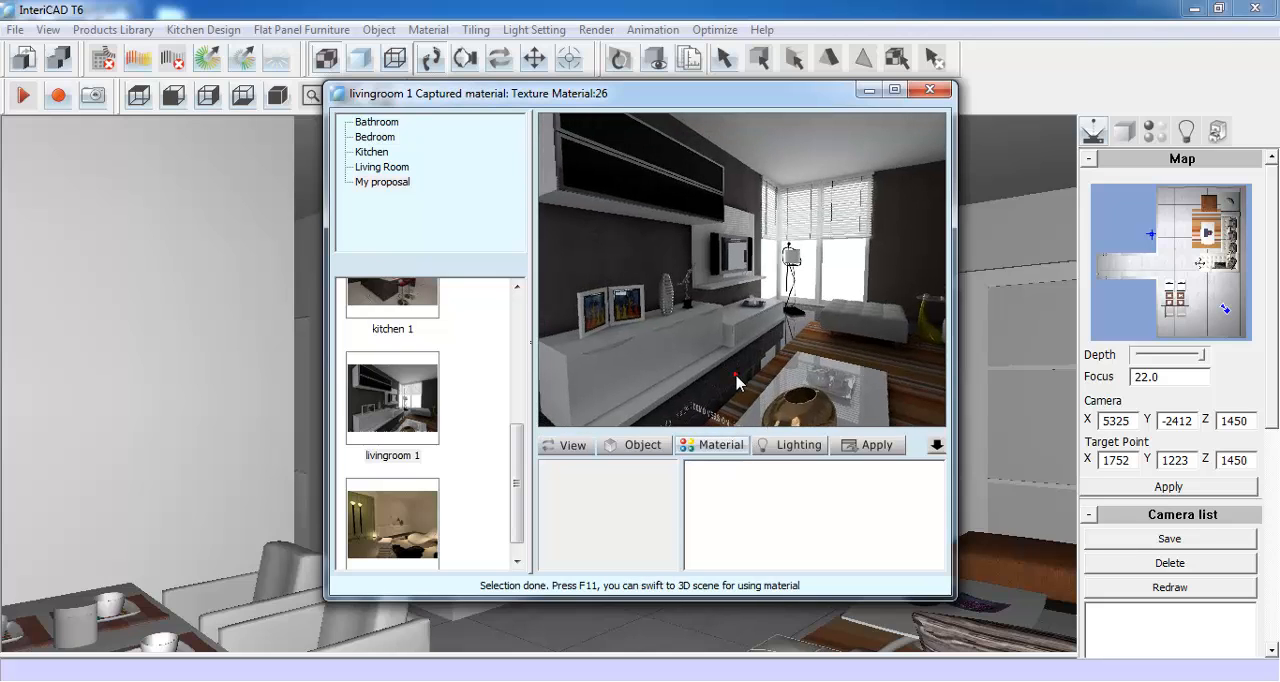
left_click(832, 342)
left_click(845, 328)
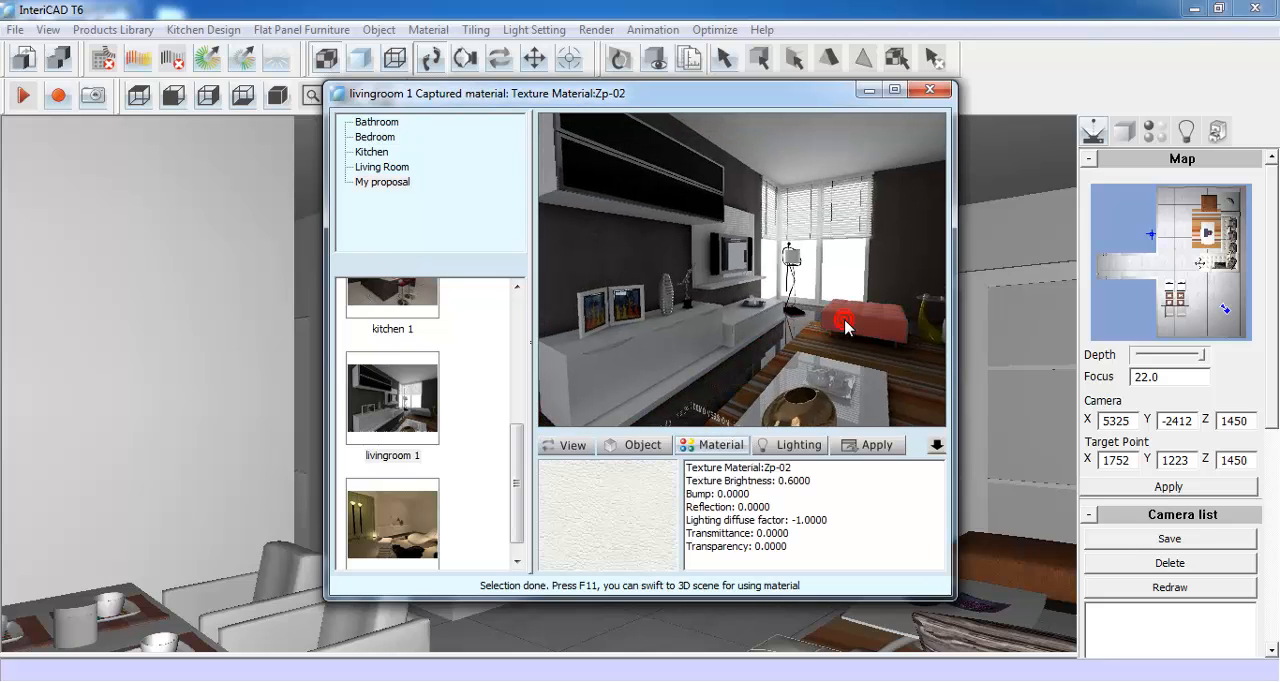
left_click(853, 355)
left_click(790, 445)
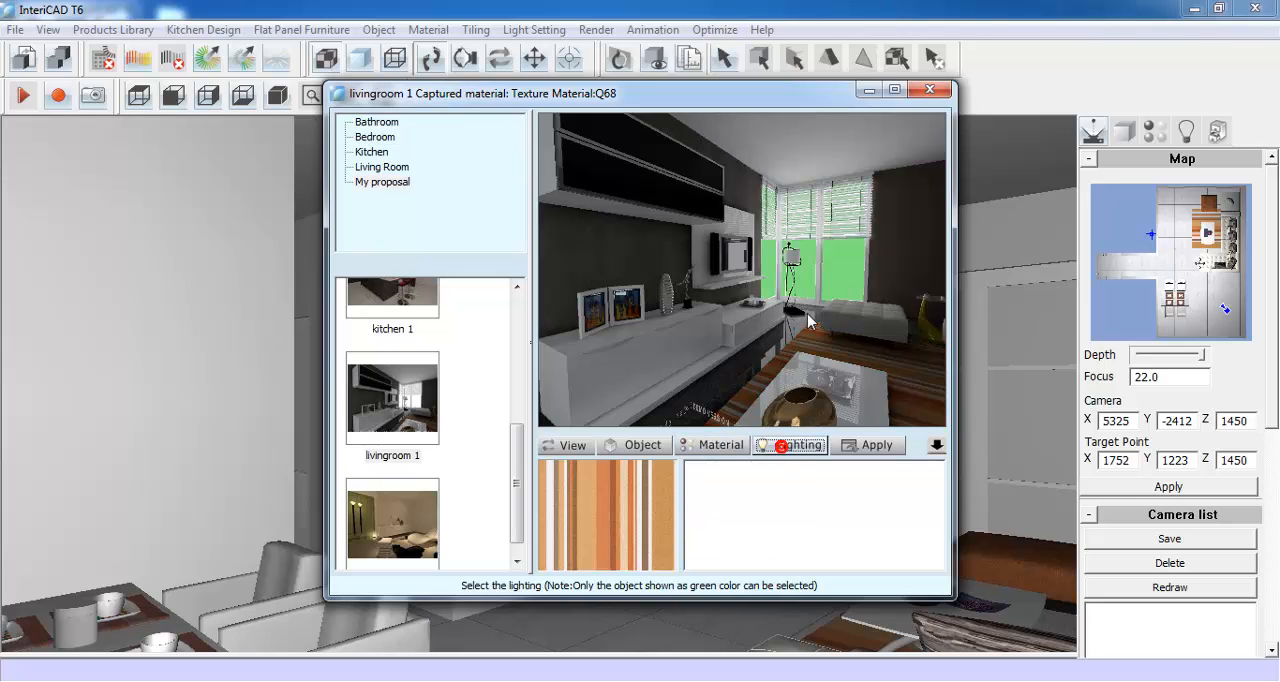
left_click(836, 265)
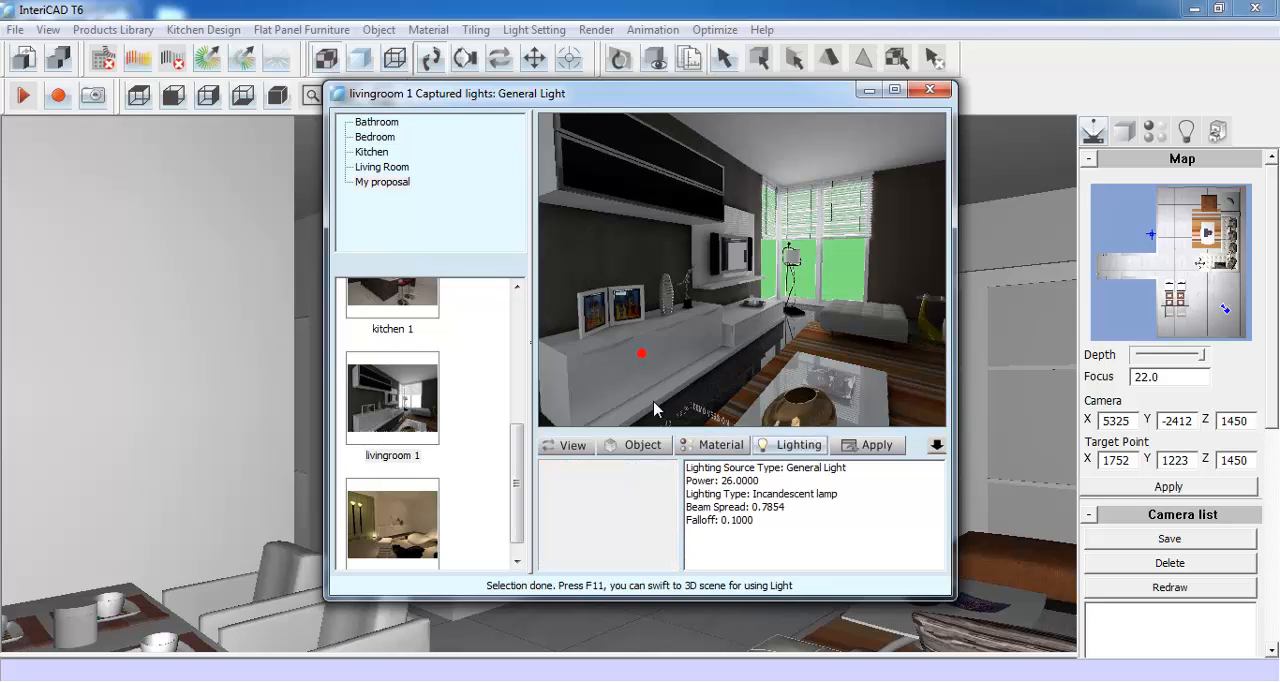
- Capture the TV cabinet unit, picture frames, vase, television, tabletop ornament and figurine as objects from the livingroom 1 scene
left_click(643, 445)
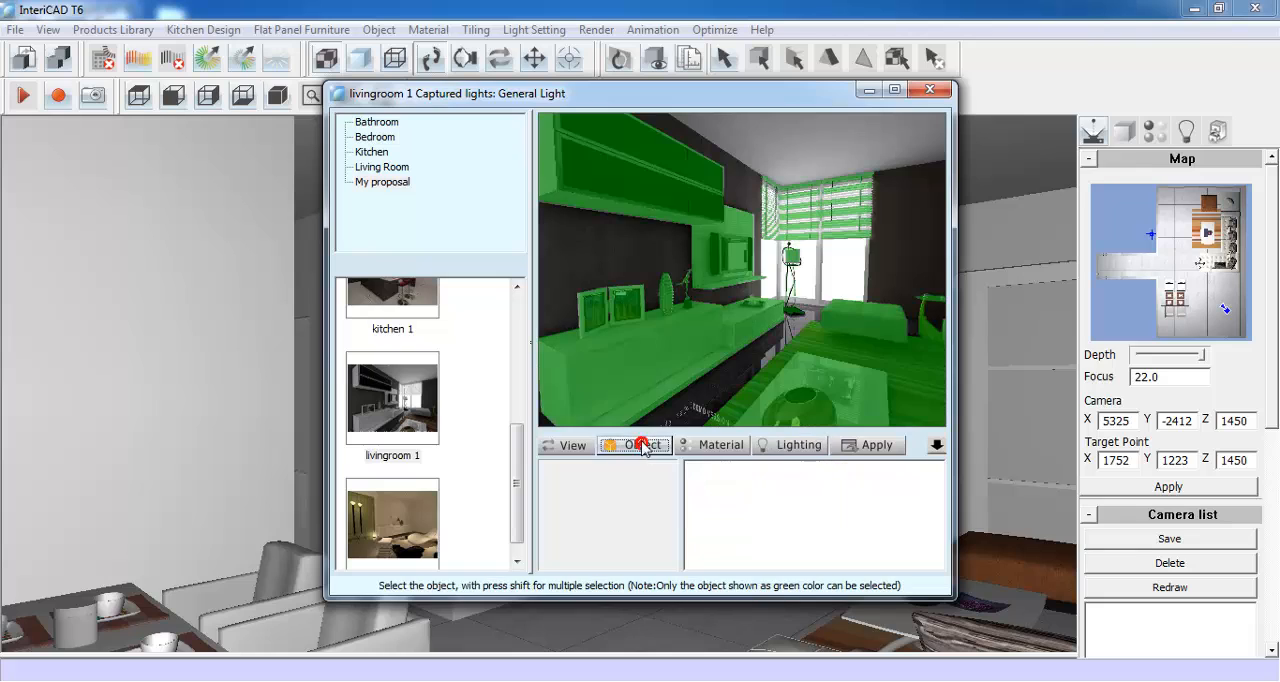
left_click(627, 353)
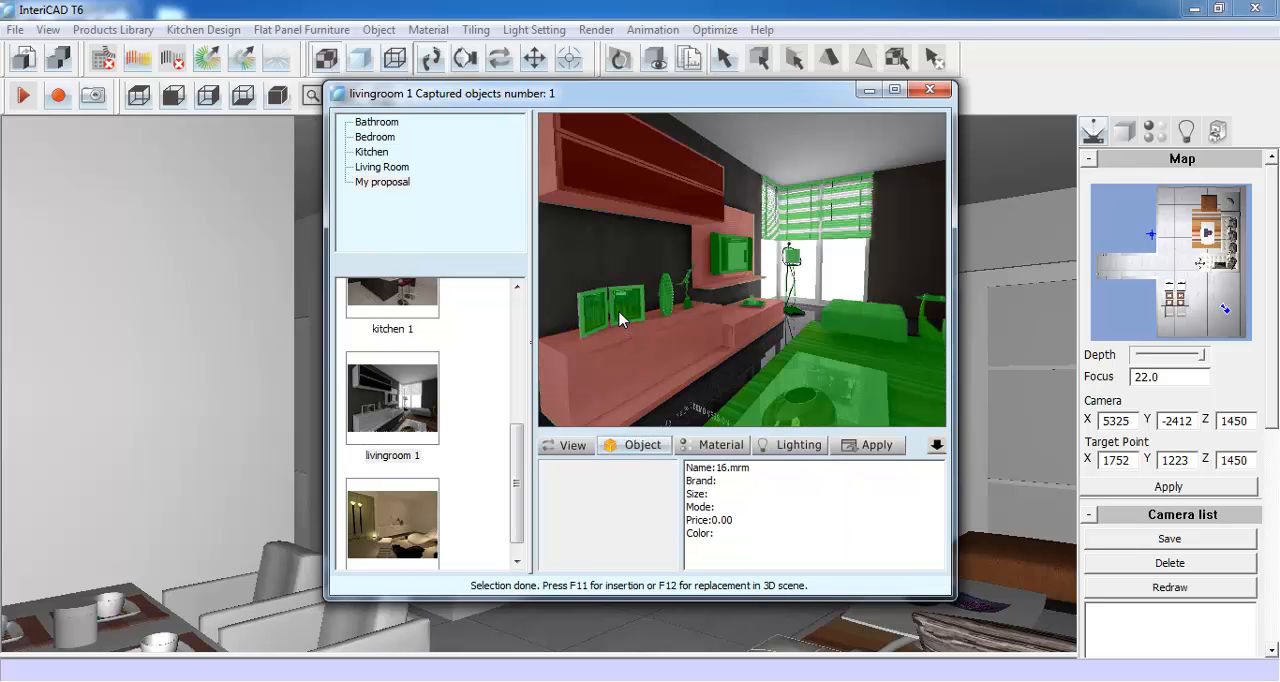
left_click(620, 318)
left_click(666, 294)
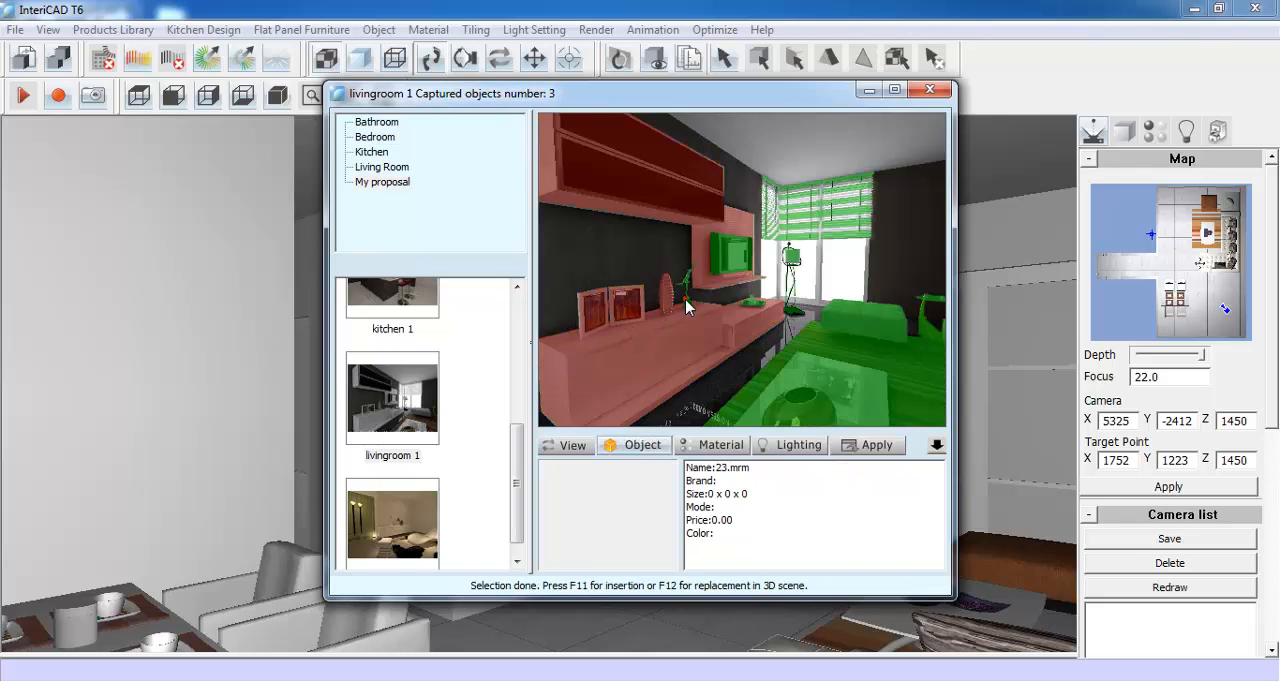
left_click(727, 259)
left_click(747, 304)
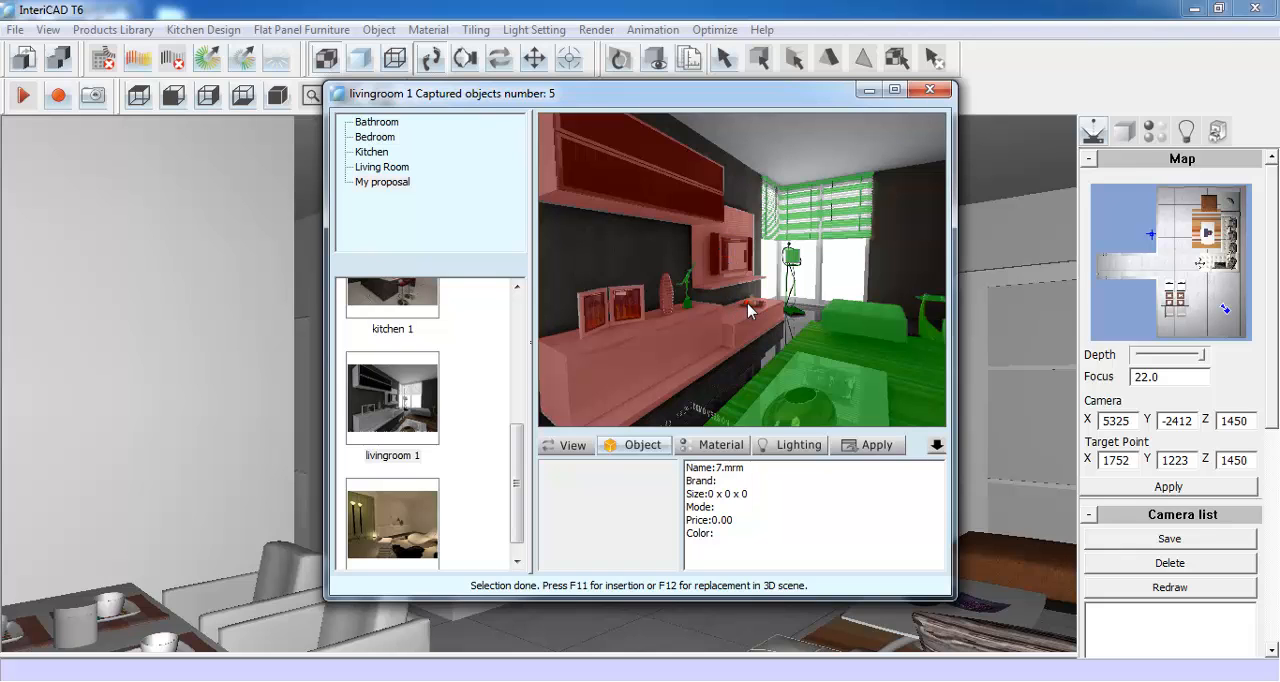
left_click(688, 290)
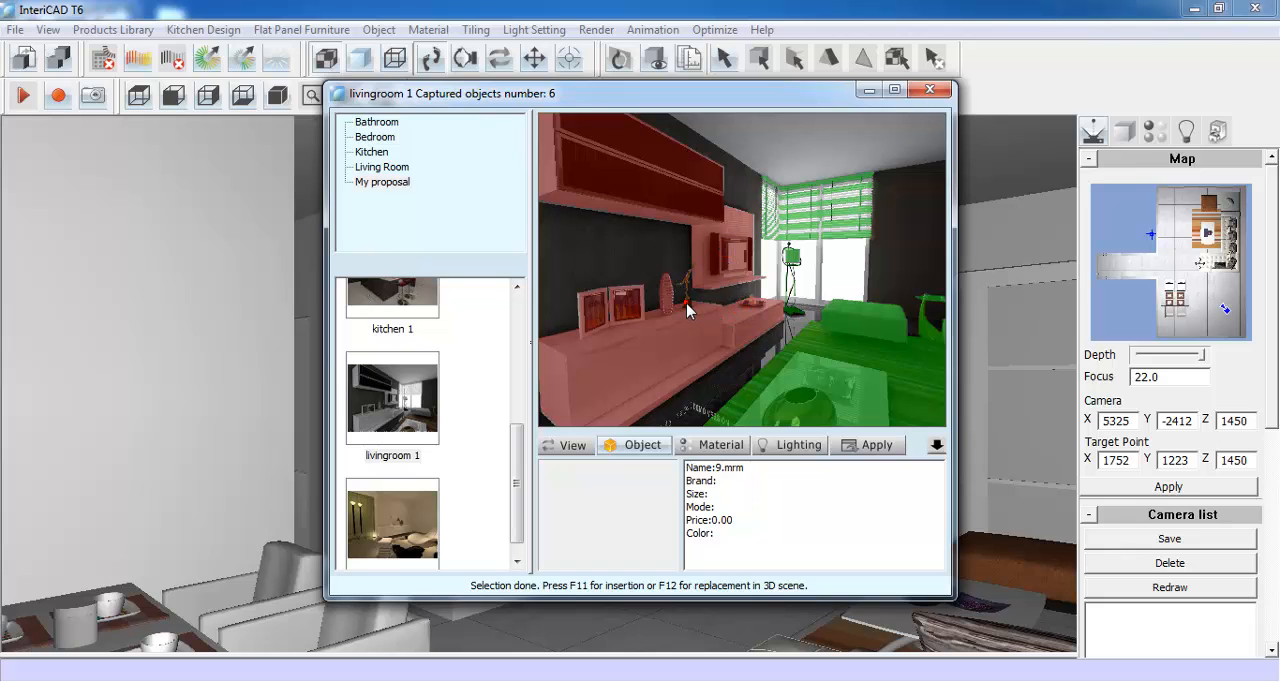
- Insert the captured TV cabinet set into the room, rotated so its back stands against the empty wall beside the glass doors
left_click(866, 445)
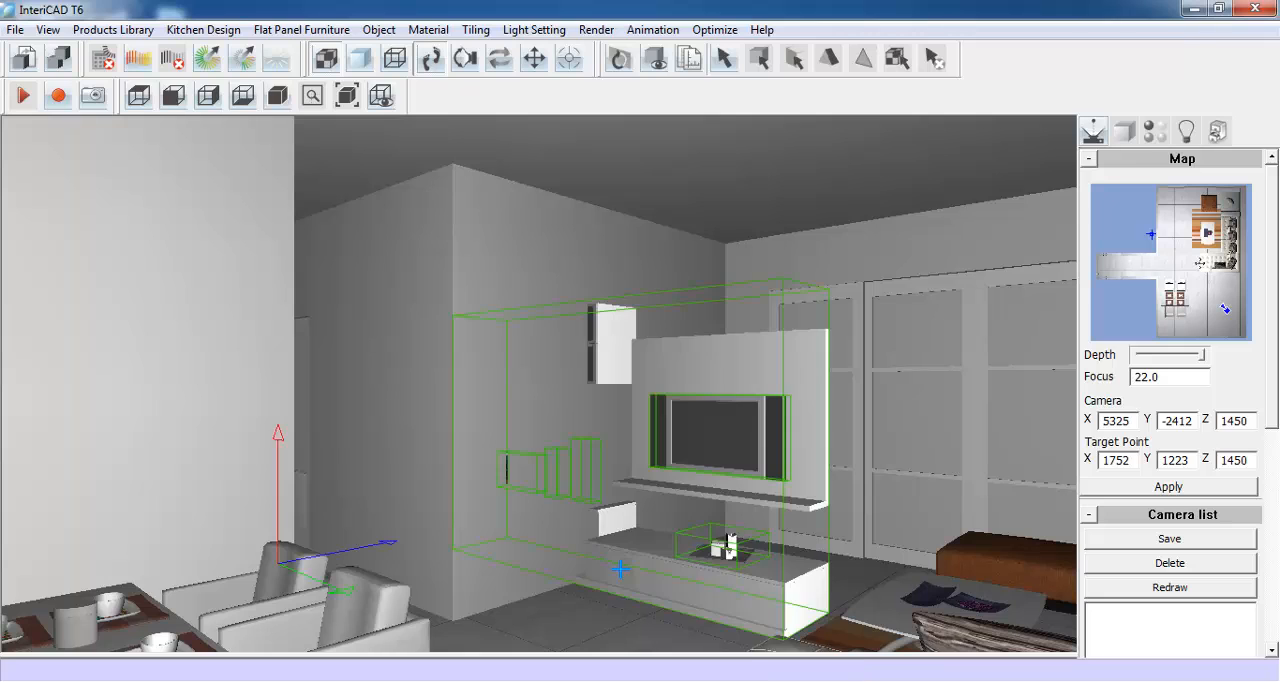
scroll(620, 569, "down", 8)
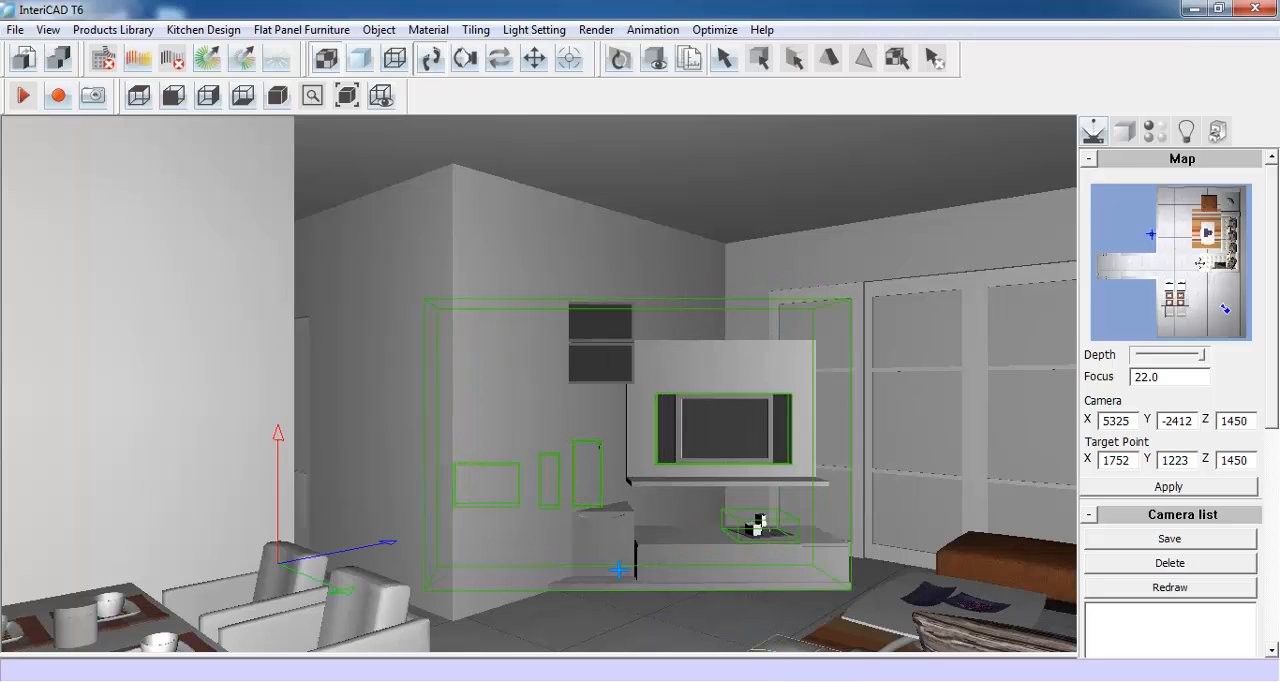
scroll(620, 569, "down", 4)
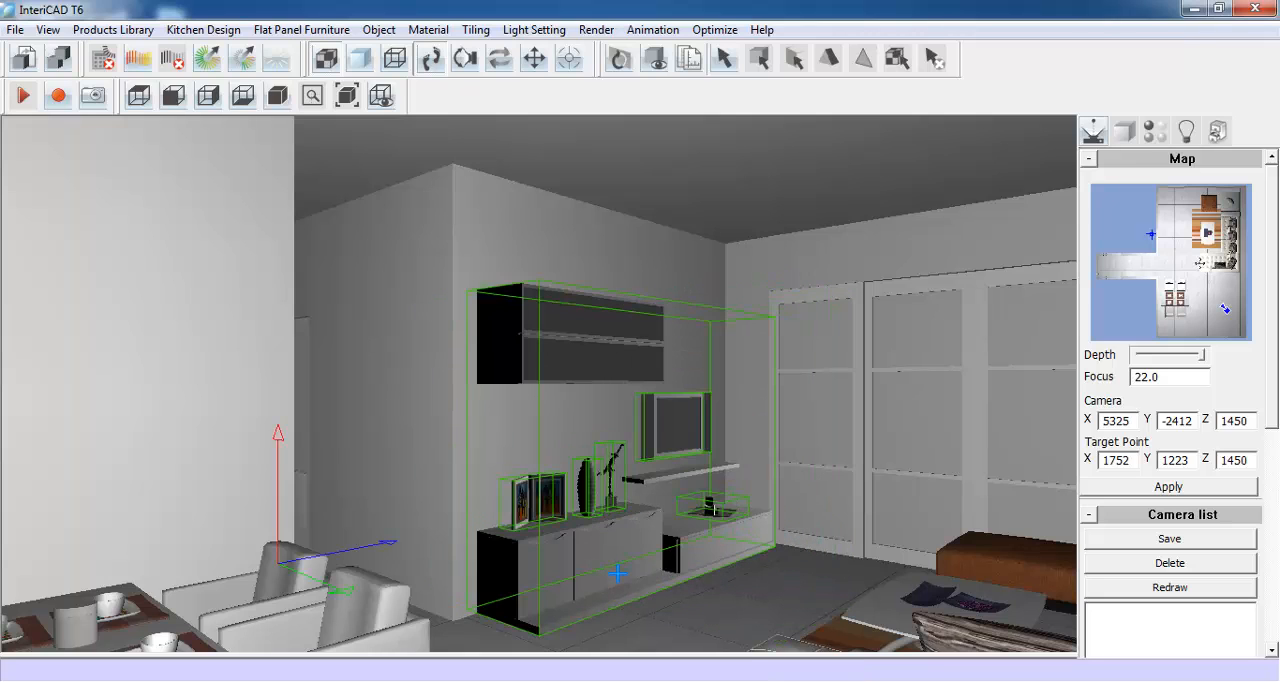
scroll(618, 574, "down", 4)
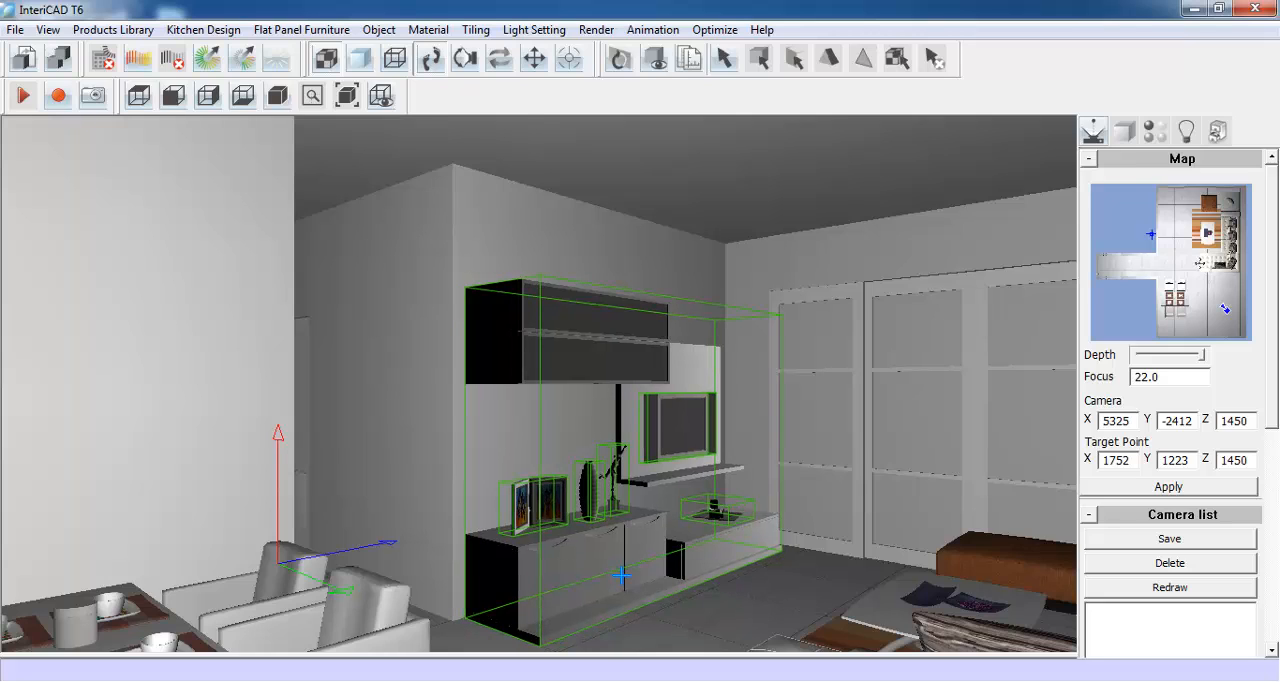
left_click(620, 576)
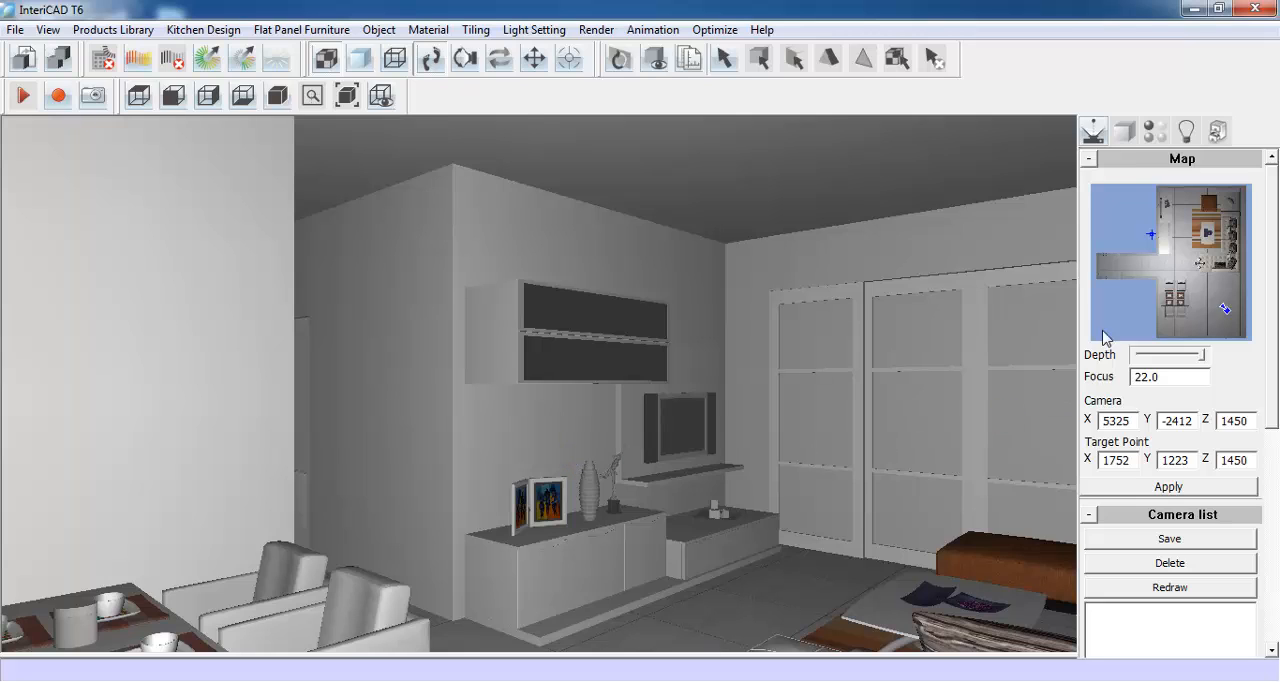
- Face the sofa wall from the corridor and hang the Demo library's painting set above the sofa
left_click(1143, 265)
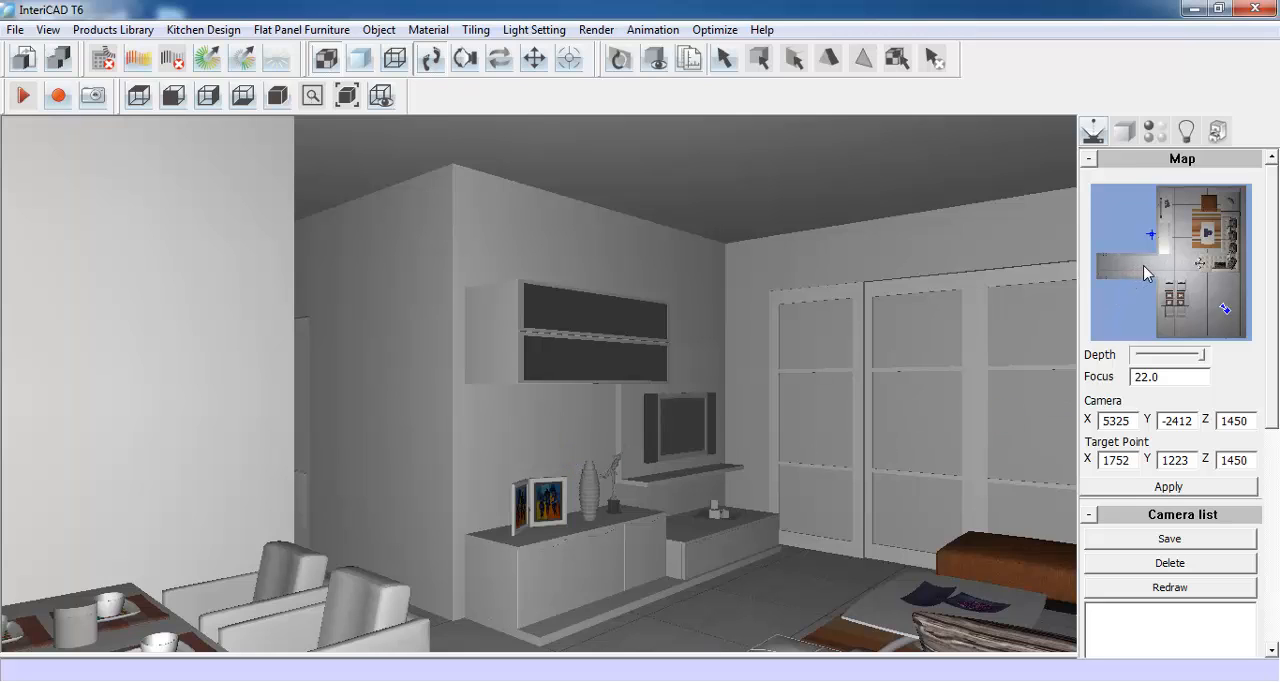
left_click(1218, 266)
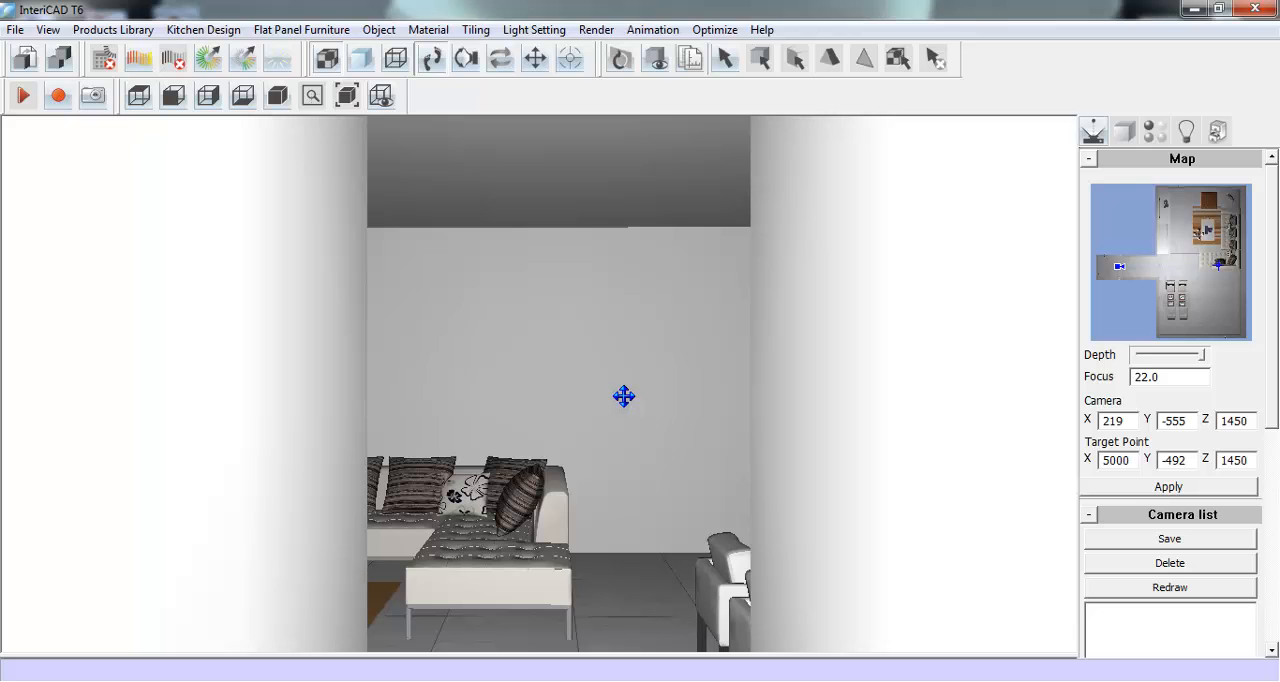
left_click_drag(623, 397, 622, 454)
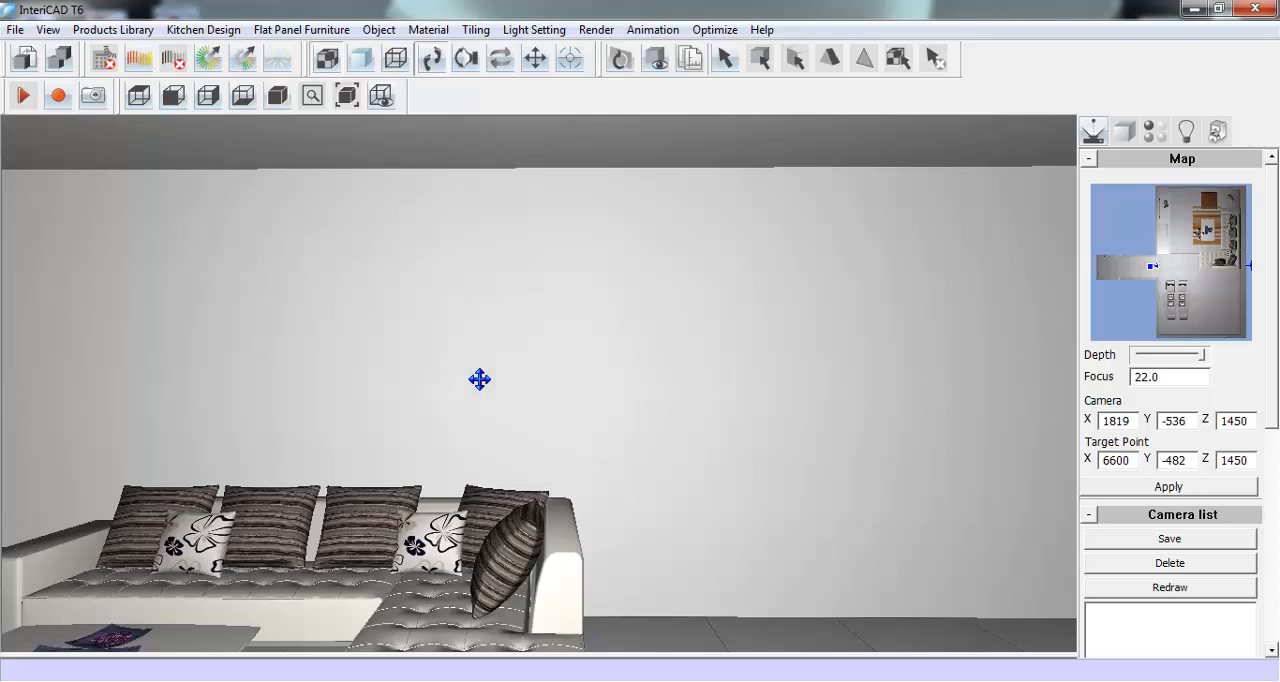
left_click(130, 37)
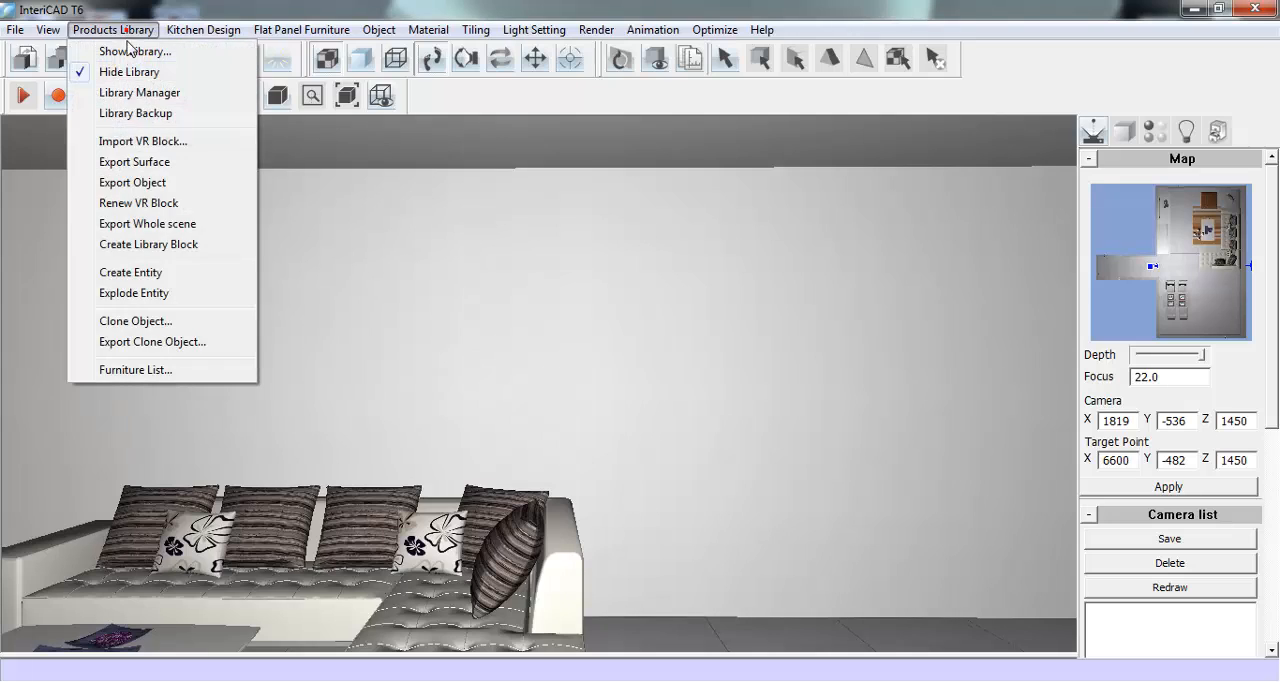
left_click(125, 47)
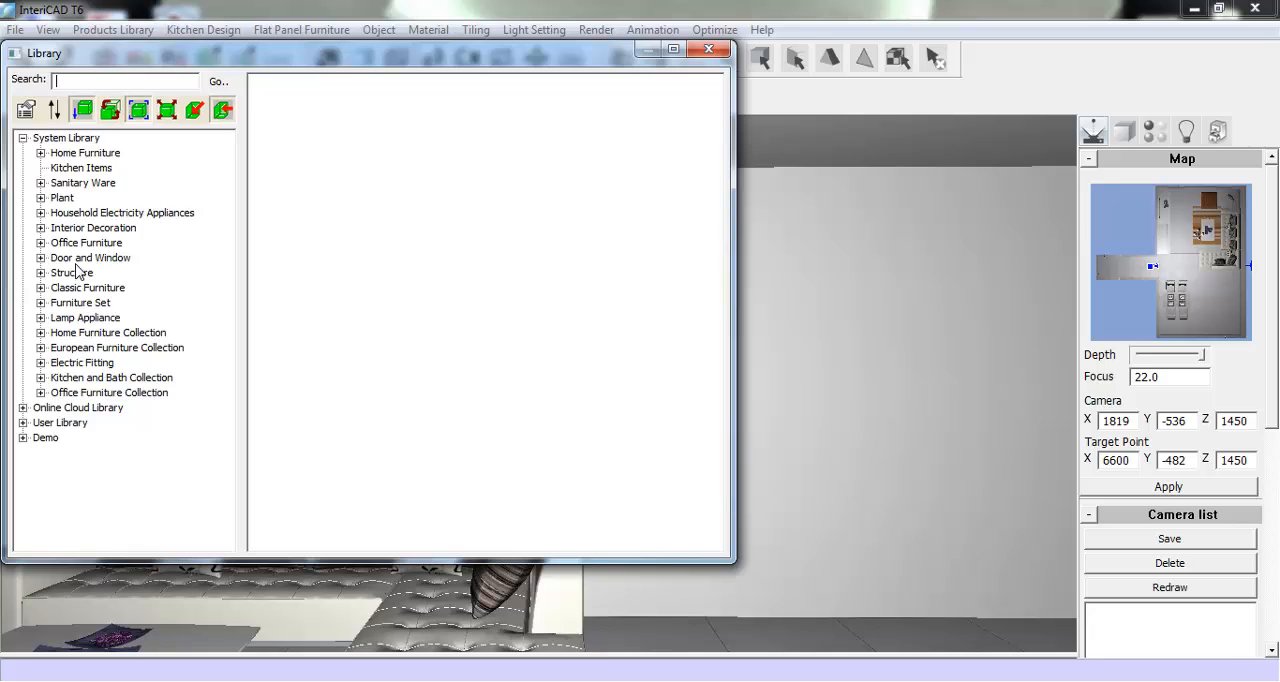
left_click(22, 437)
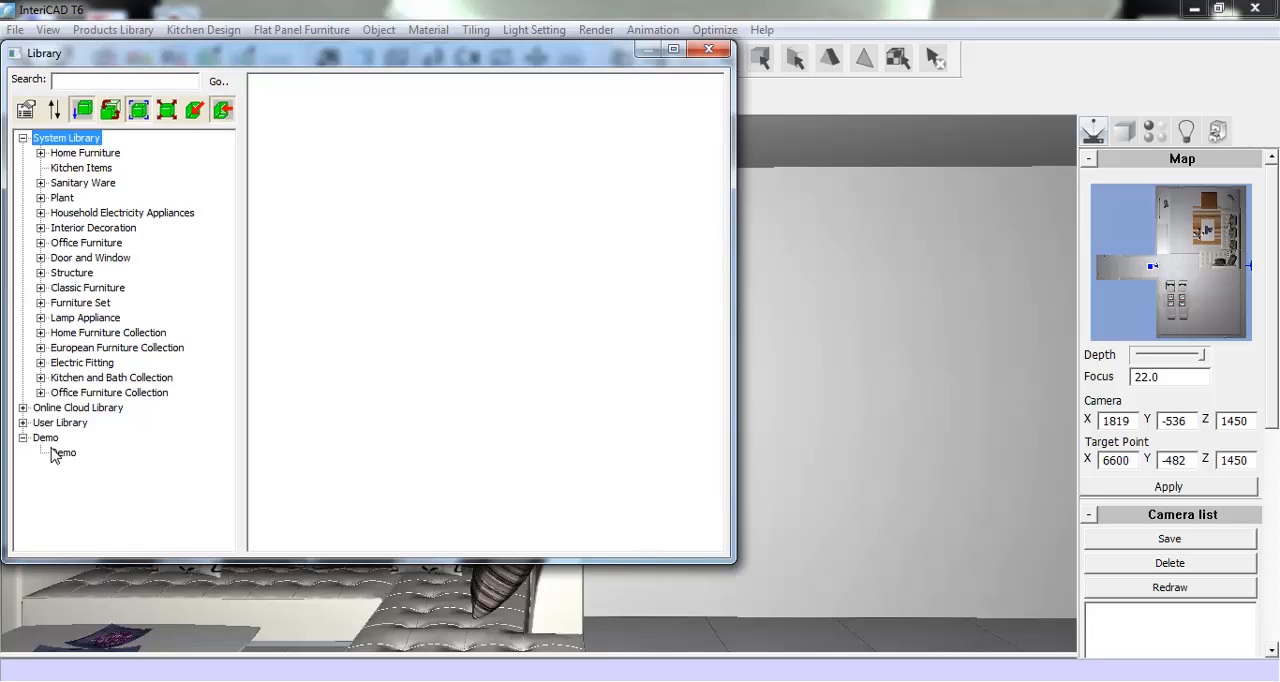
left_click(55, 451)
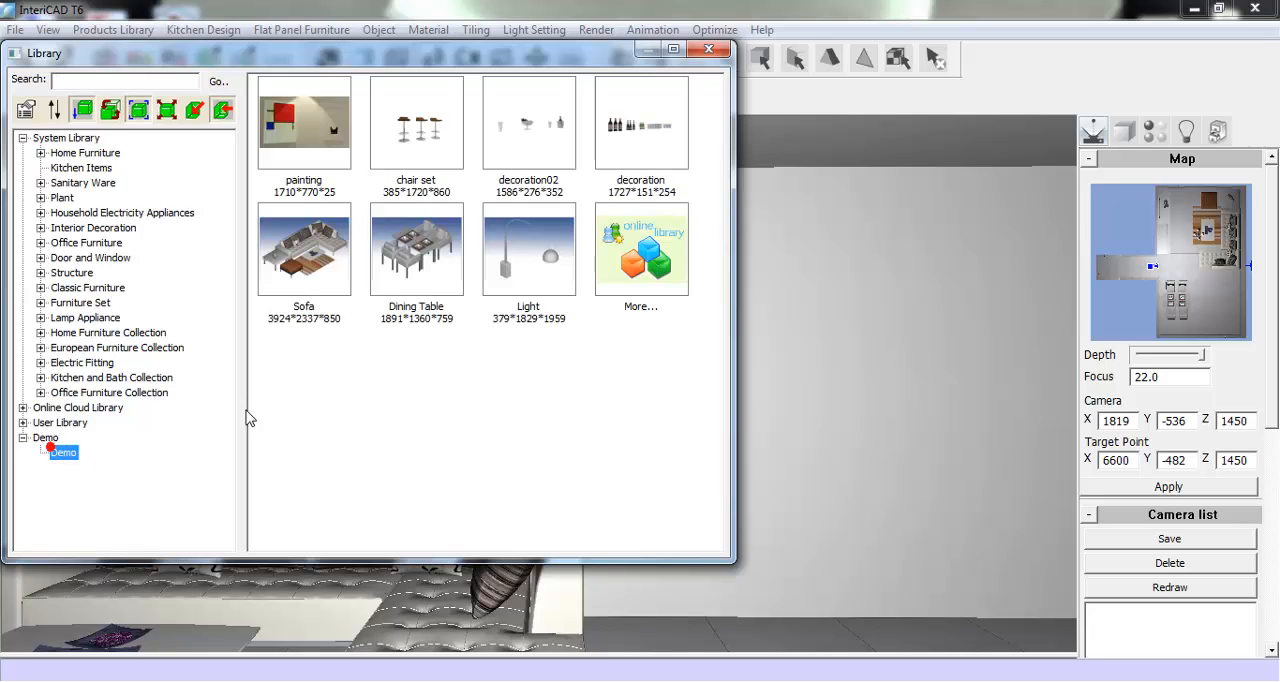
double_click(300, 130)
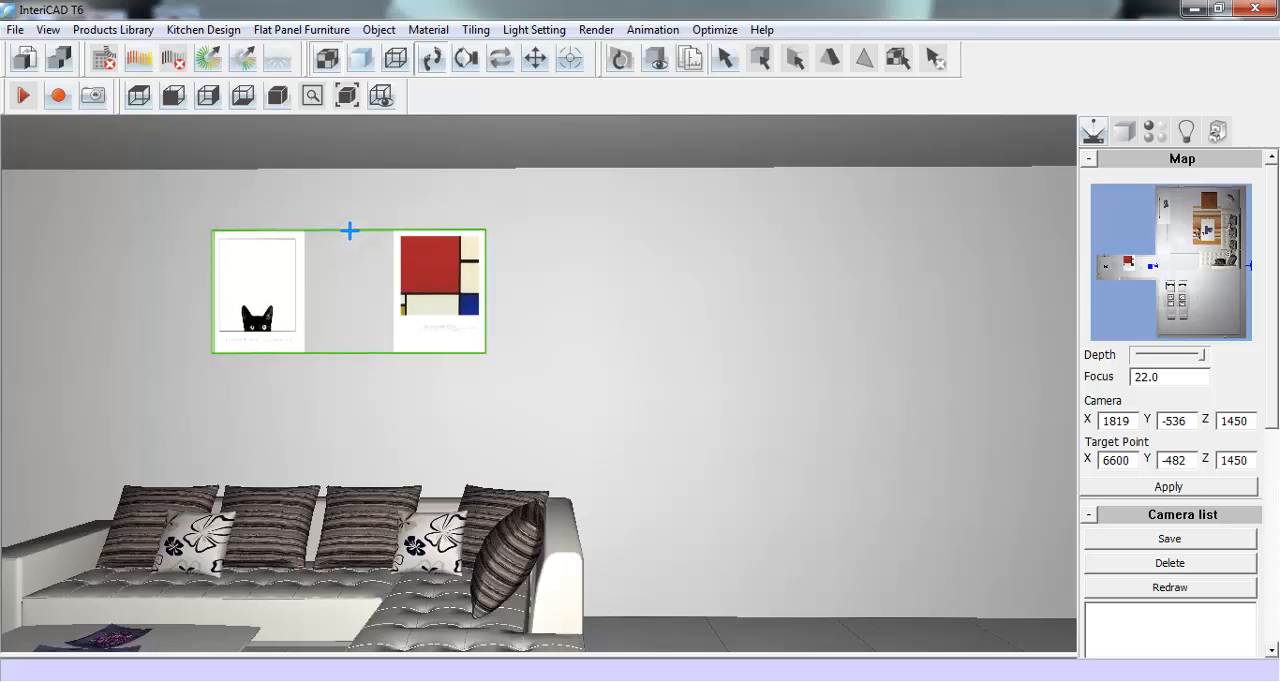
left_click(347, 232)
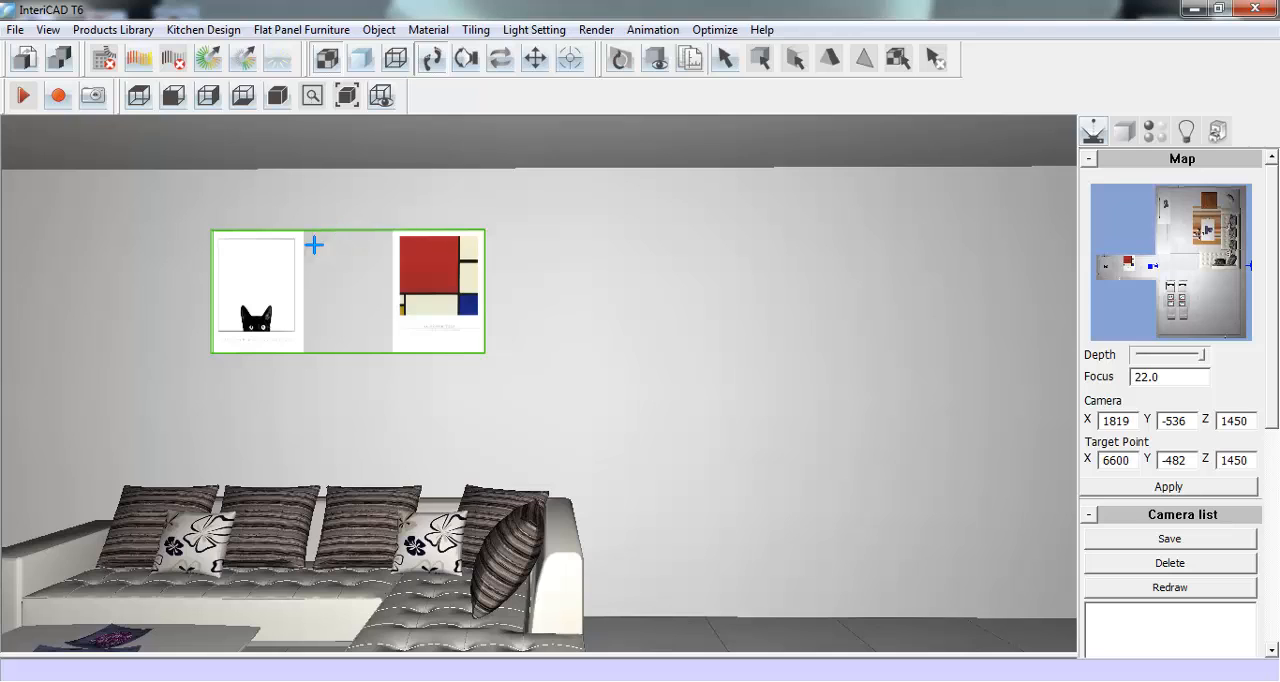
right_click(272, 298)
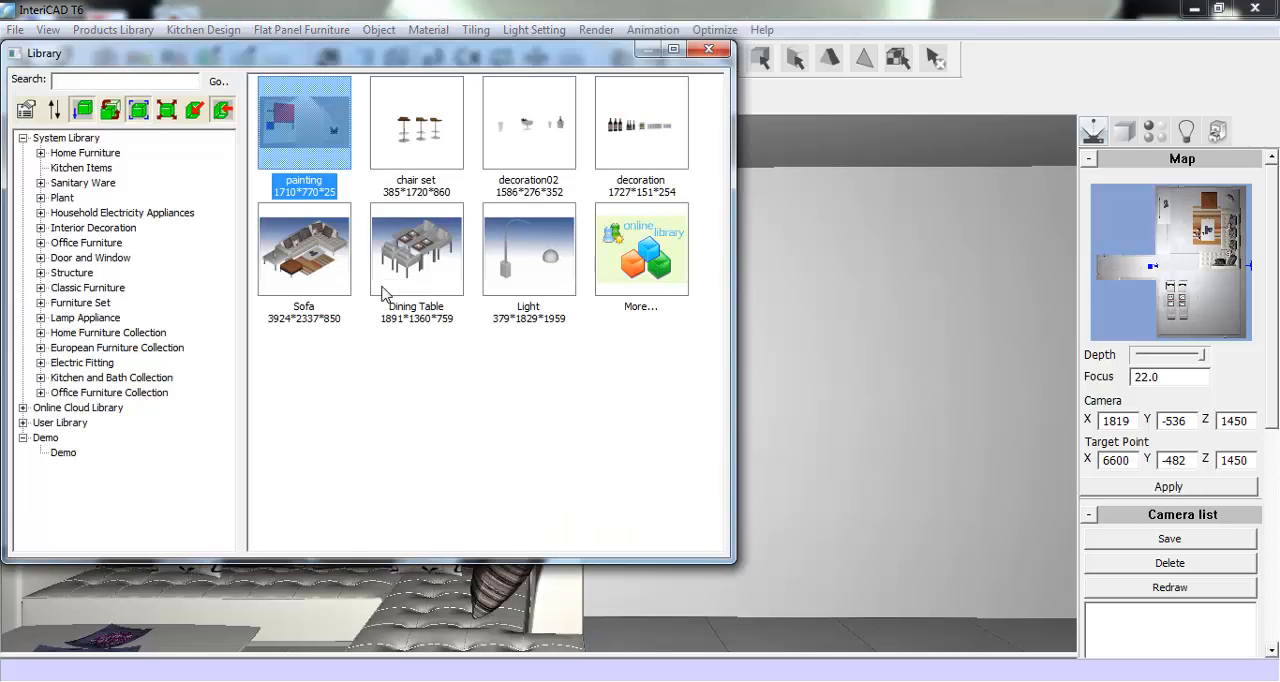
- Place the Demo library's Light beside the chaise end of the sofa, rotated so its arm arches over the seats
left_click(518, 285)
double_click(518, 285)
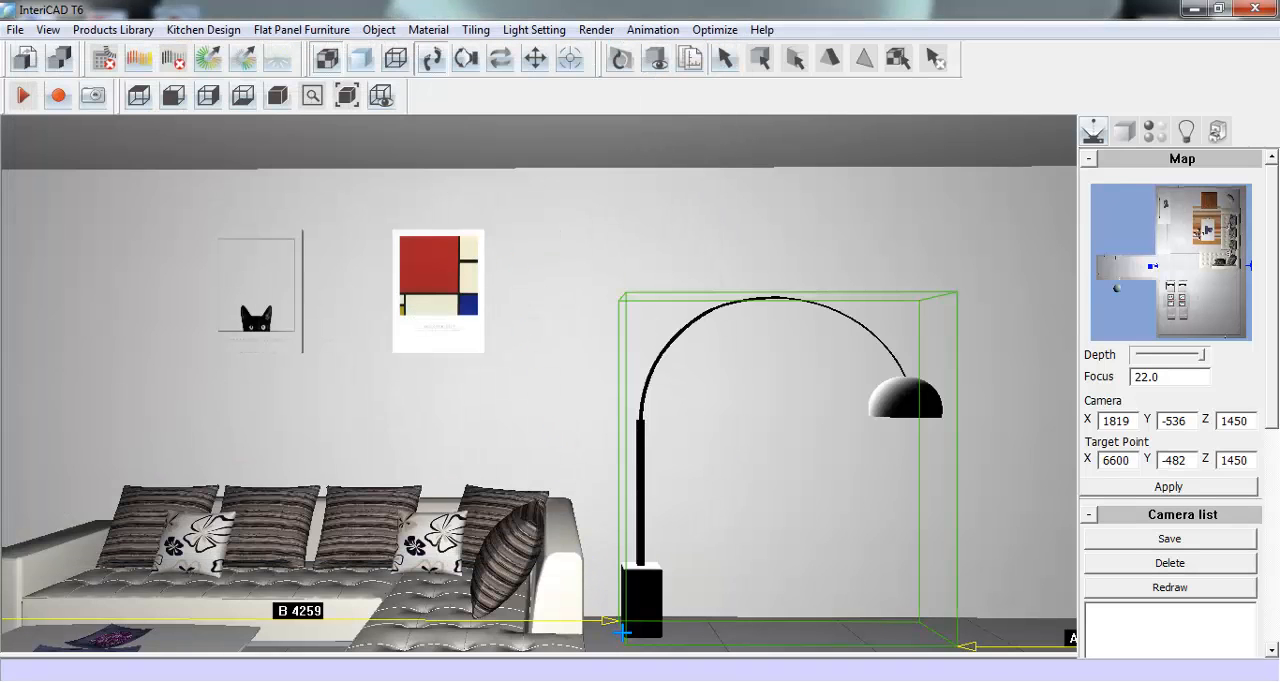
left_click(627, 632)
scroll(628, 633, "down", 10)
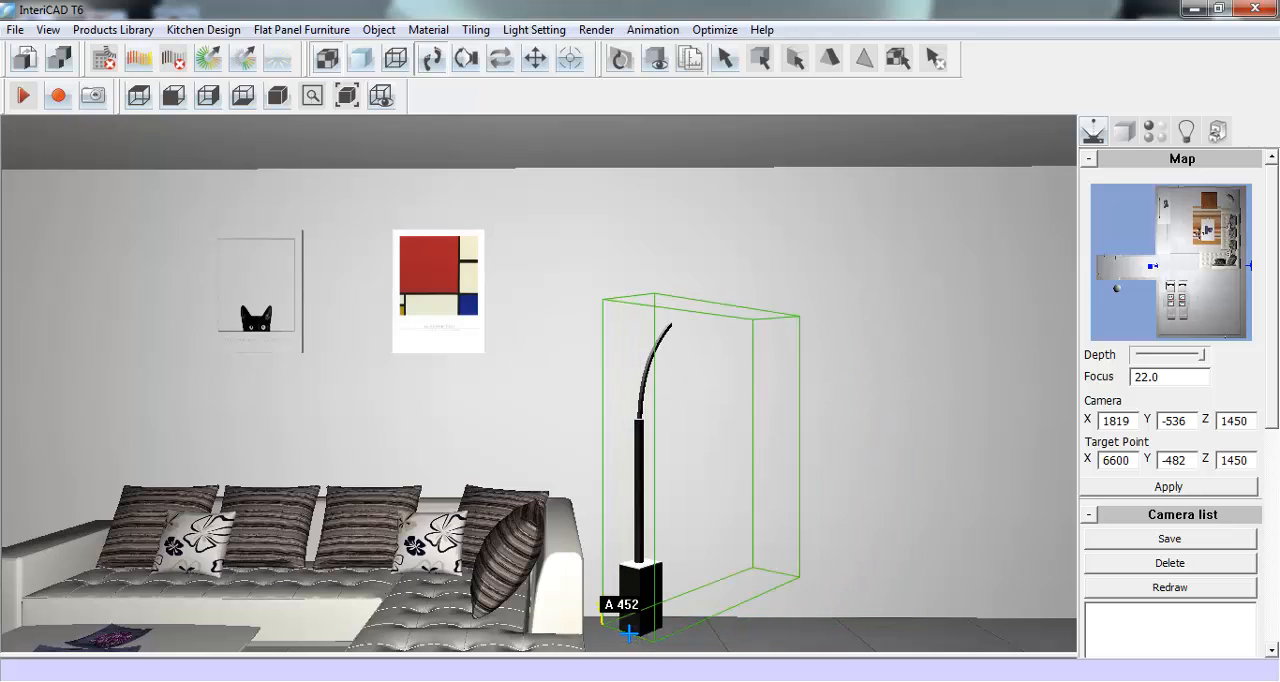
scroll(632, 635, "down", 10)
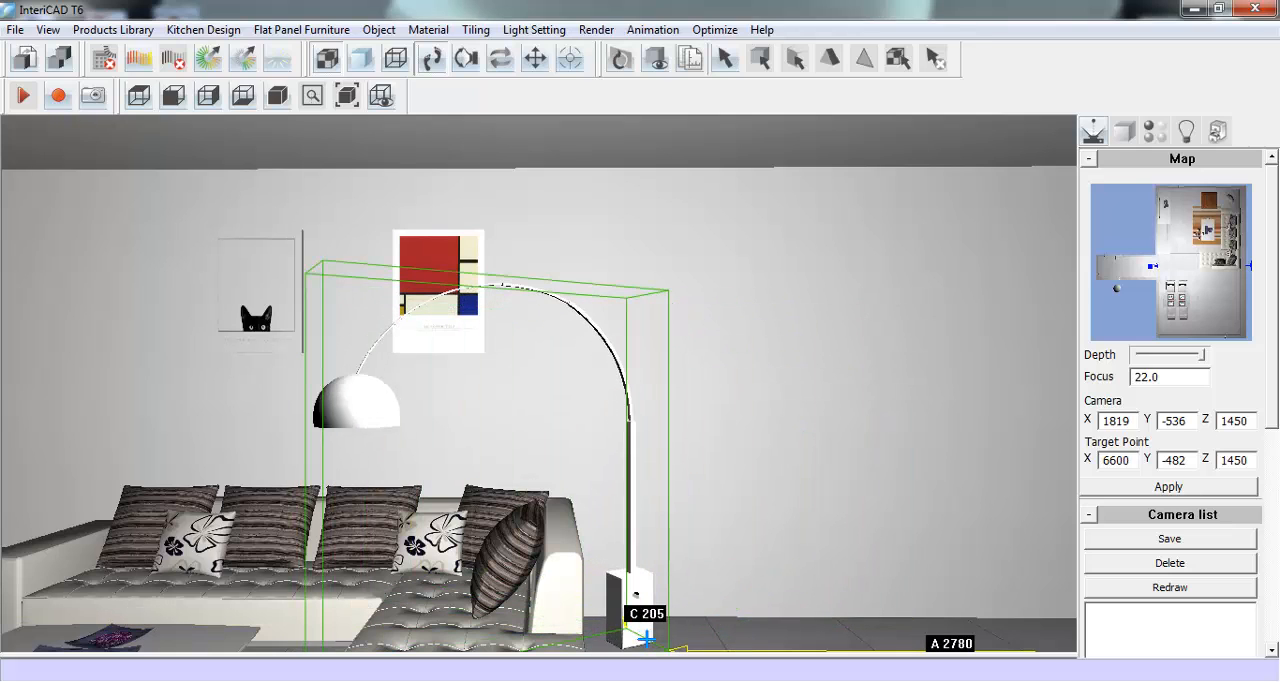
scroll(646, 637, "down", 2)
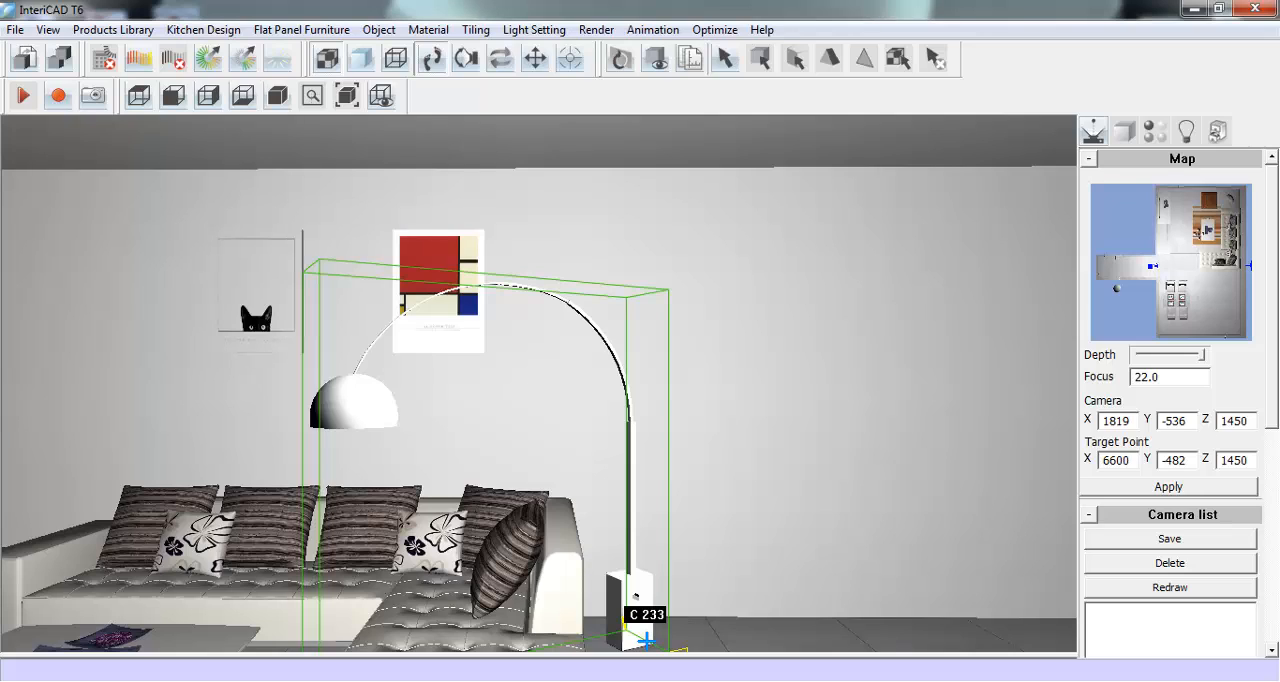
left_click(646, 637)
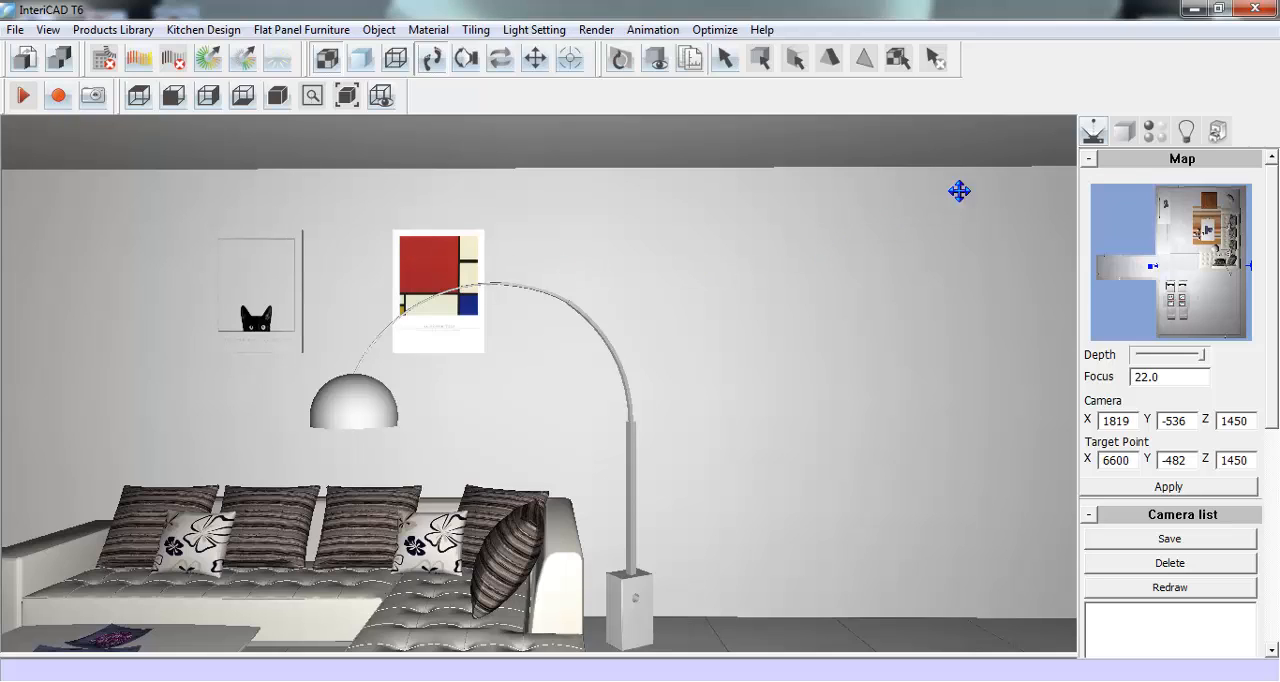
- Enlarge the painting set above the sofa to about 1896 mm wide and 896 mm high
left_click(1124, 132)
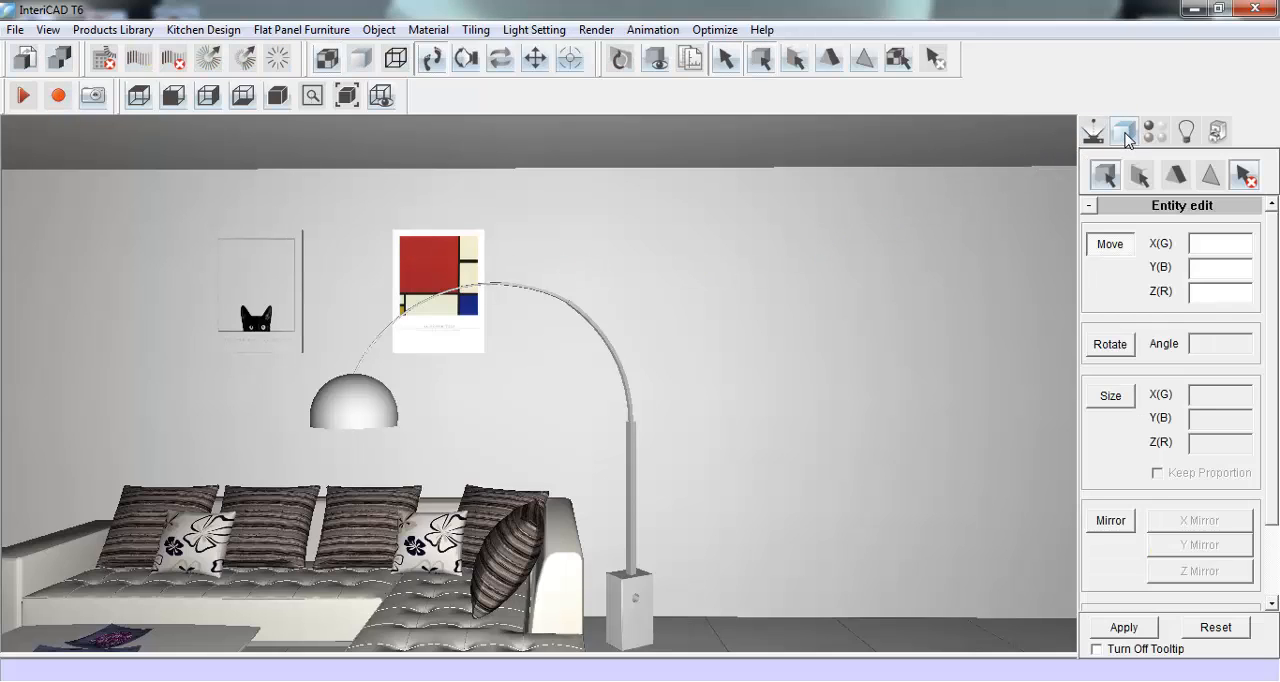
left_click(1110, 395)
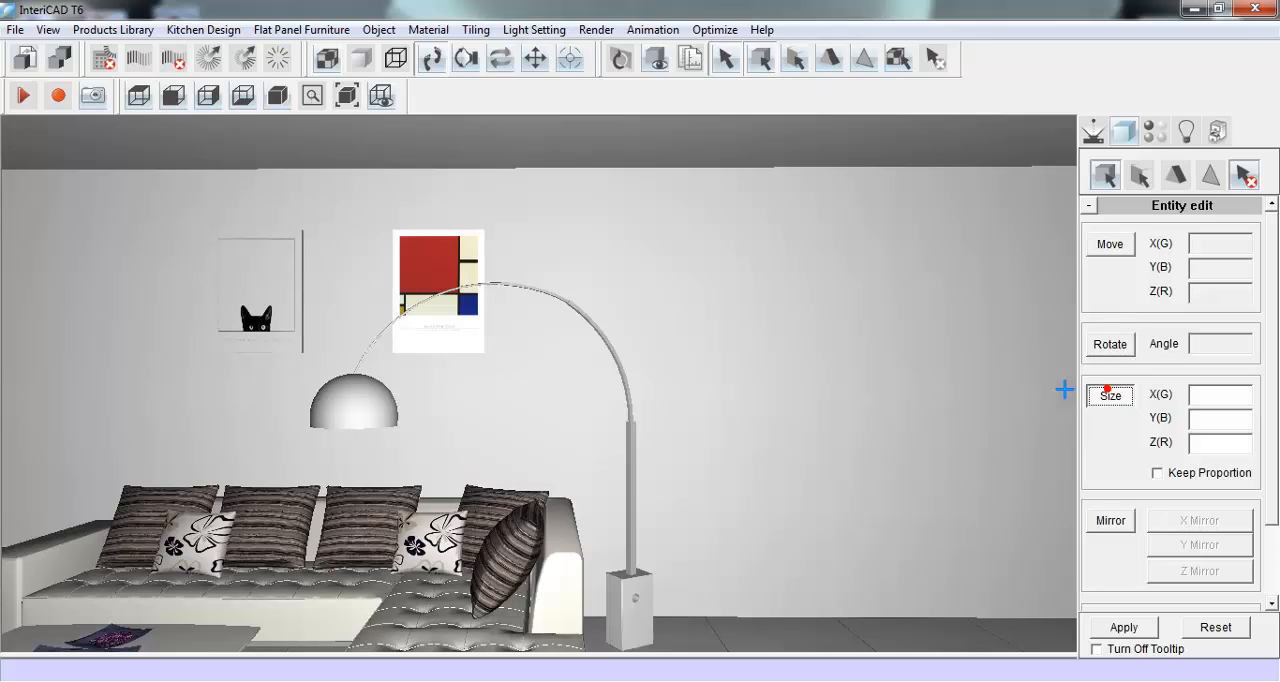
left_click(453, 256)
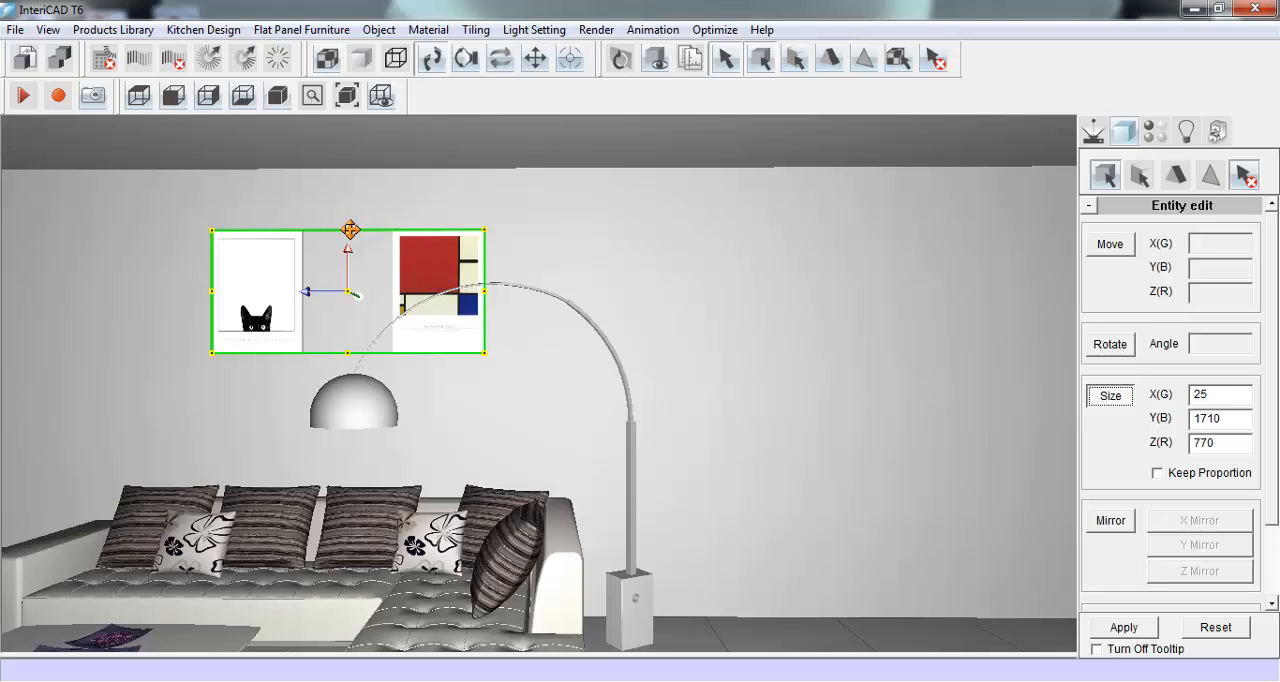
mouse_move(349, 230)
left_mouse_down()
mouse_move(350, 207)
mouse_move(350, 219)
left_mouse_up()
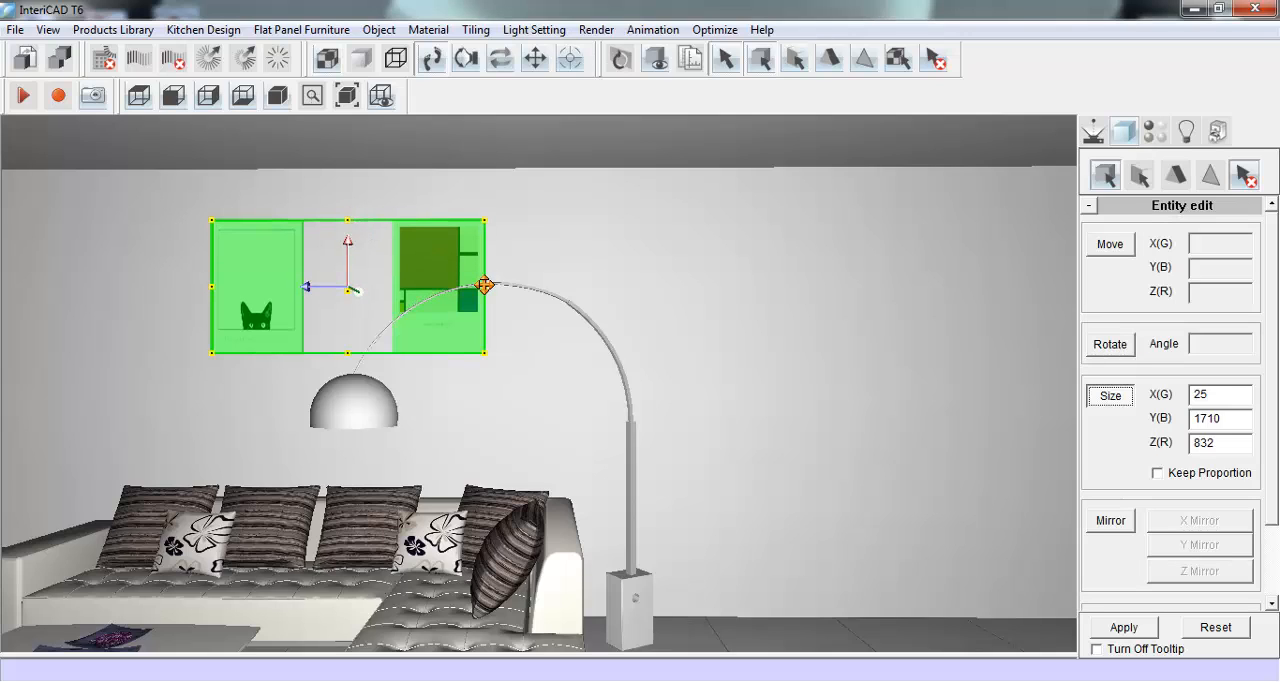
left_click_drag(484, 286, 493, 286)
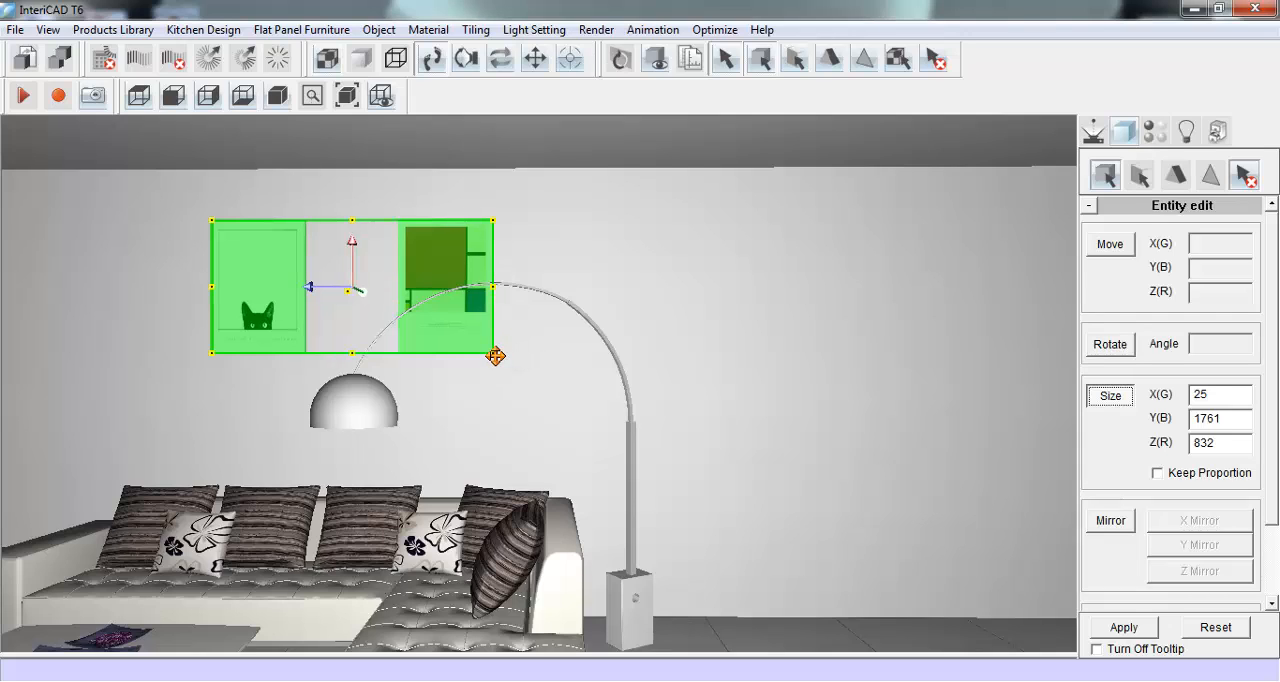
left_click_drag(493, 353, 514, 363)
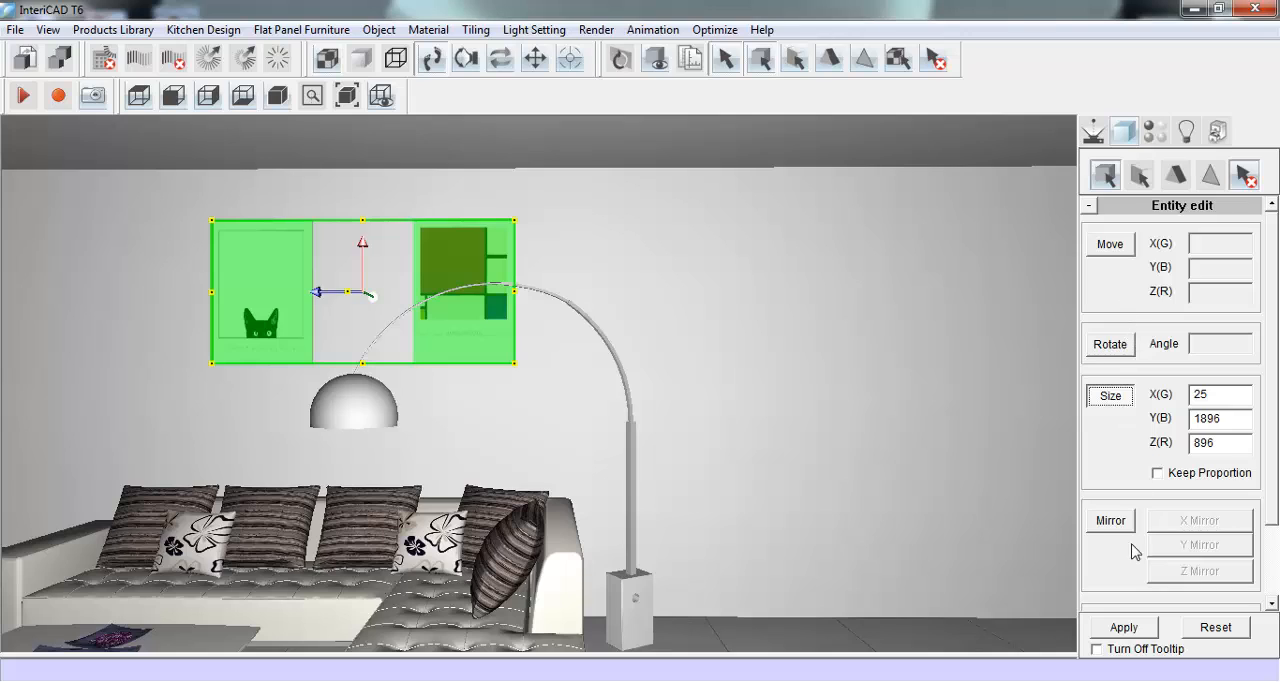
left_click(1130, 626)
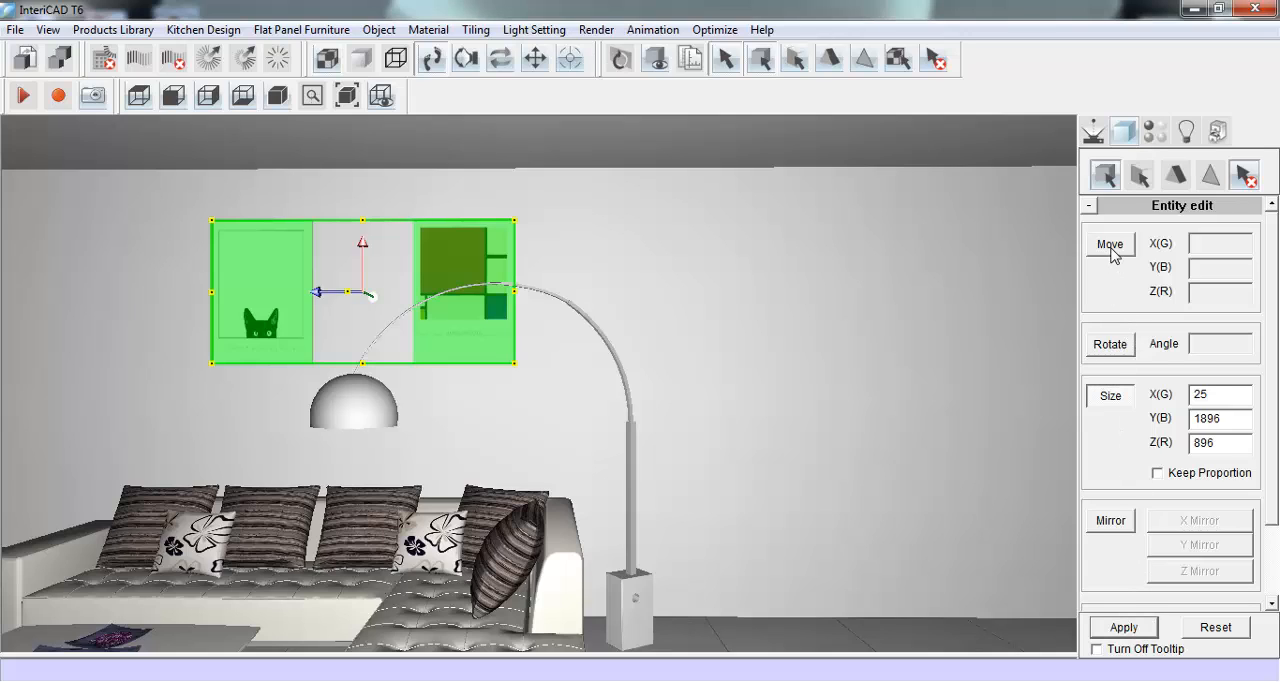
- Face the empty wall corner beside the door and show cabinet width, cabinet height and wall dimensions
left_click(1092, 131)
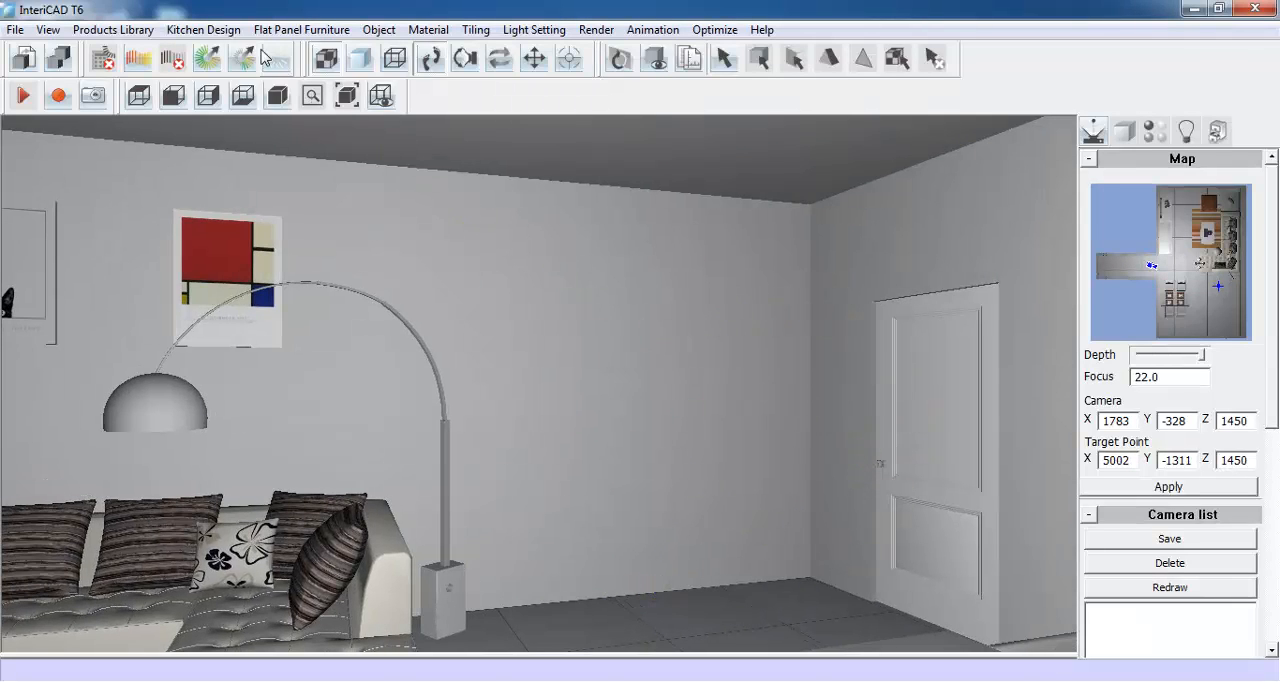
left_click(220, 30)
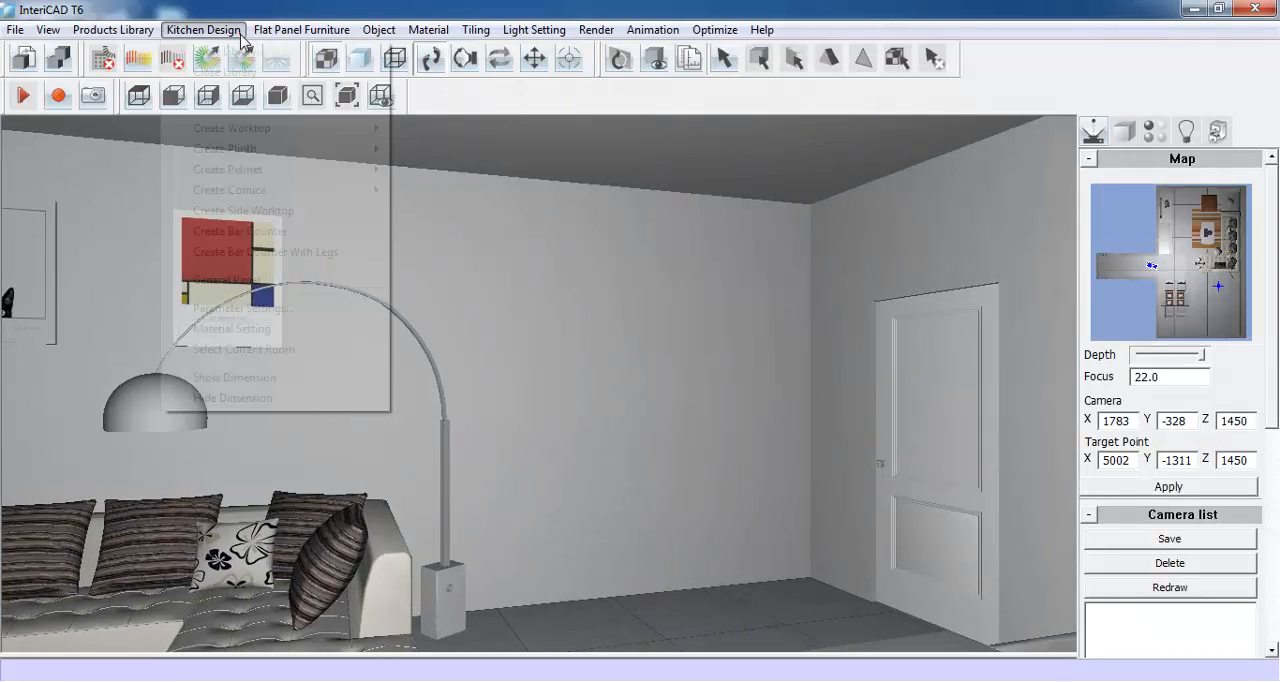
left_click(249, 378)
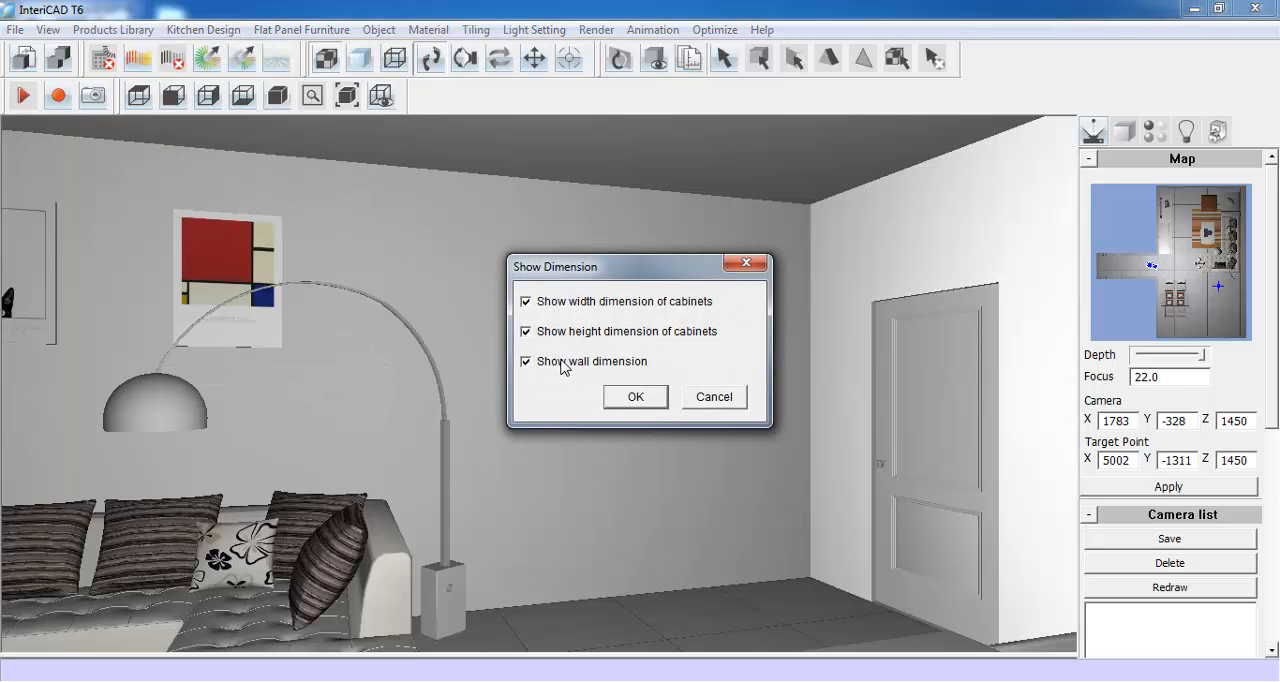
left_click(635, 397)
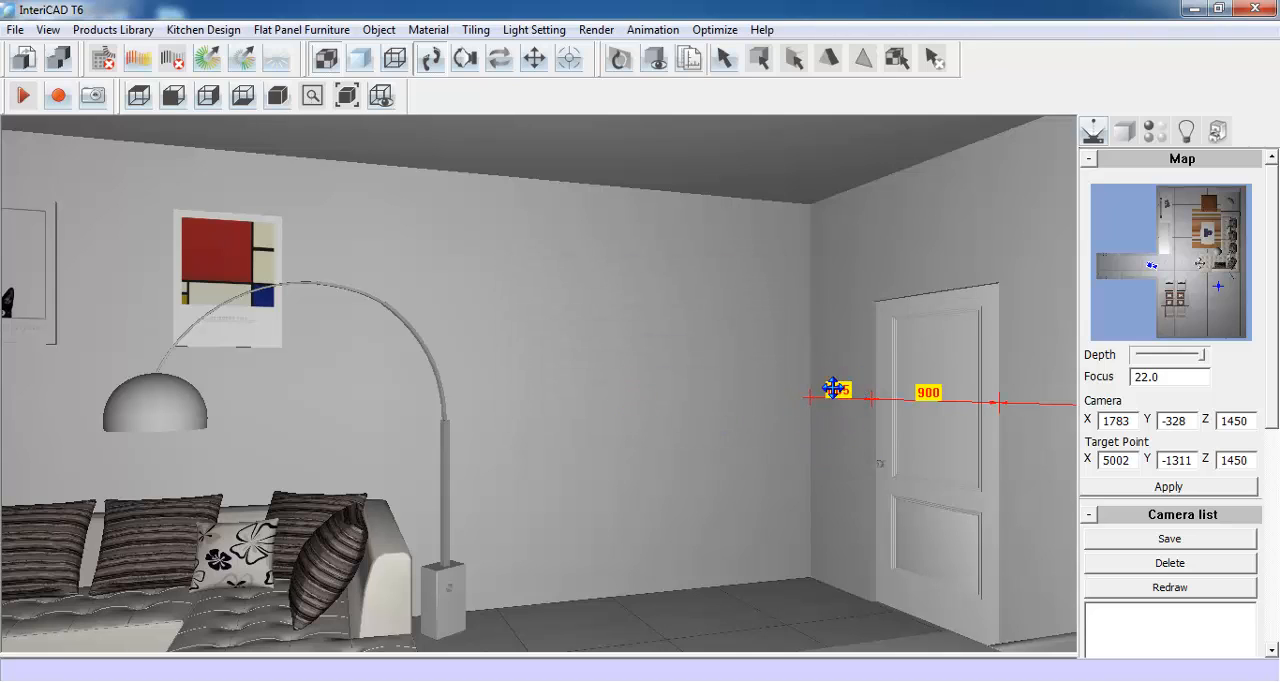
- Turn off the worktop's wall seal and choose a lower plinth height in kitchen parameter profile 01
left_click(222, 35)
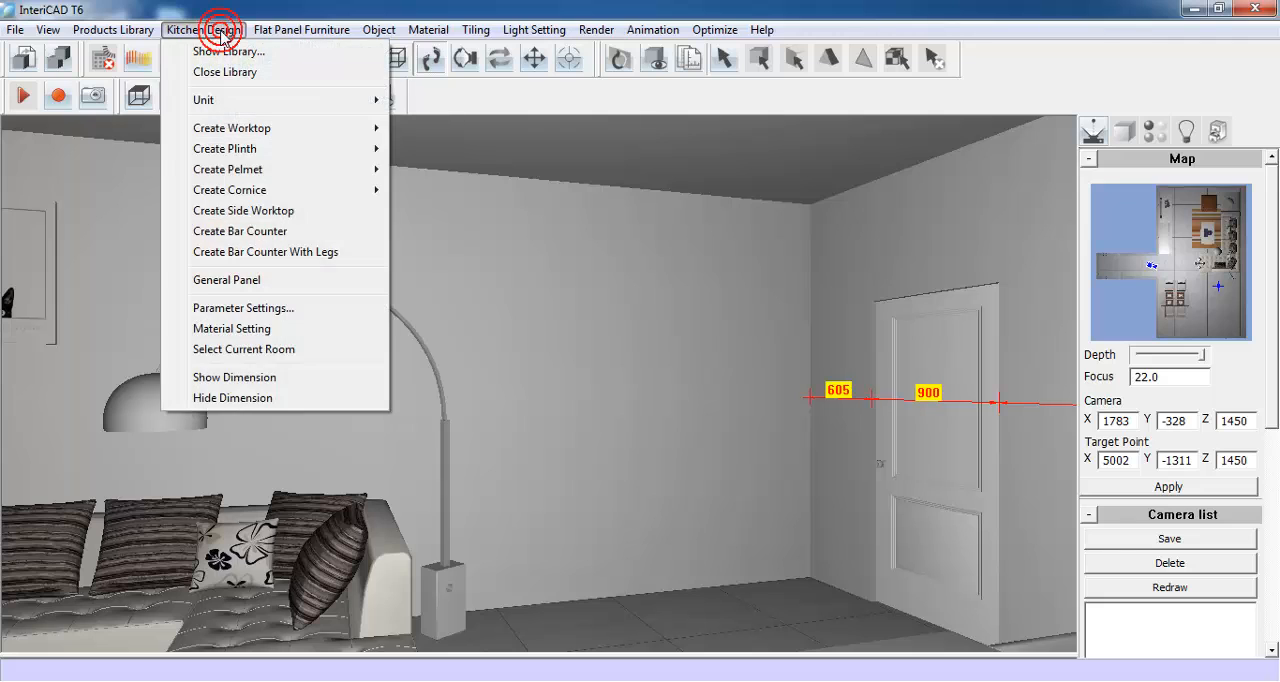
left_click(313, 312)
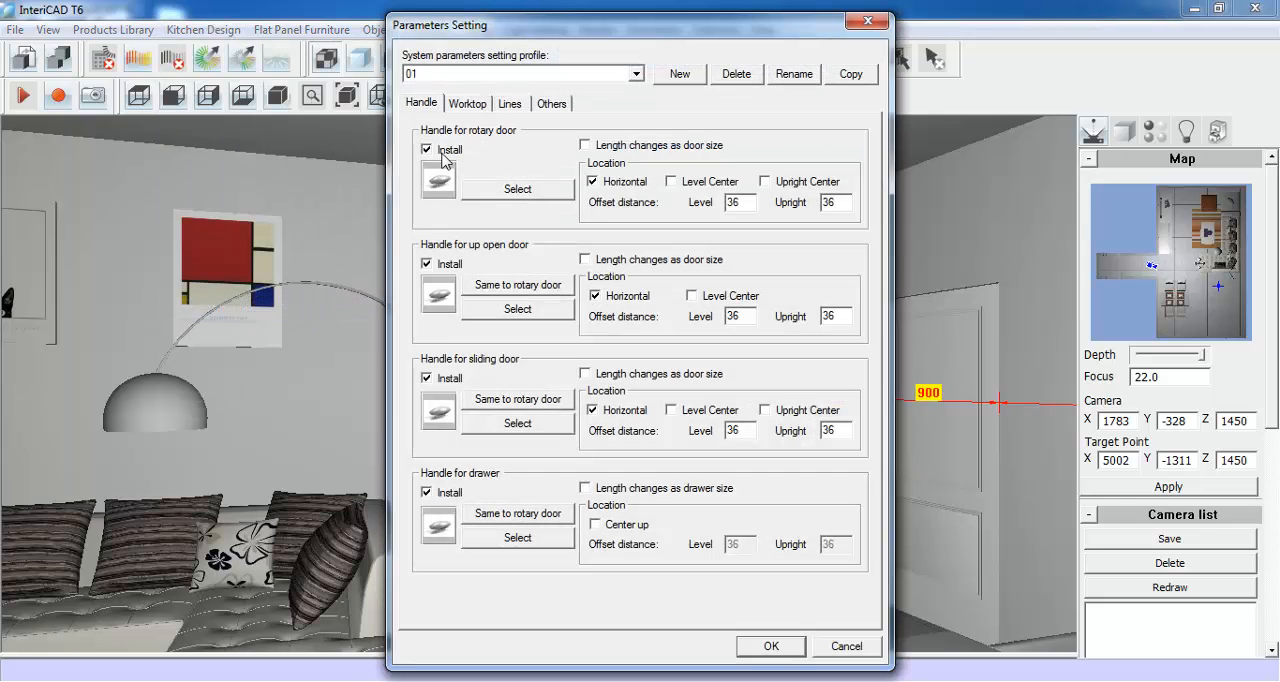
left_click(467, 103)
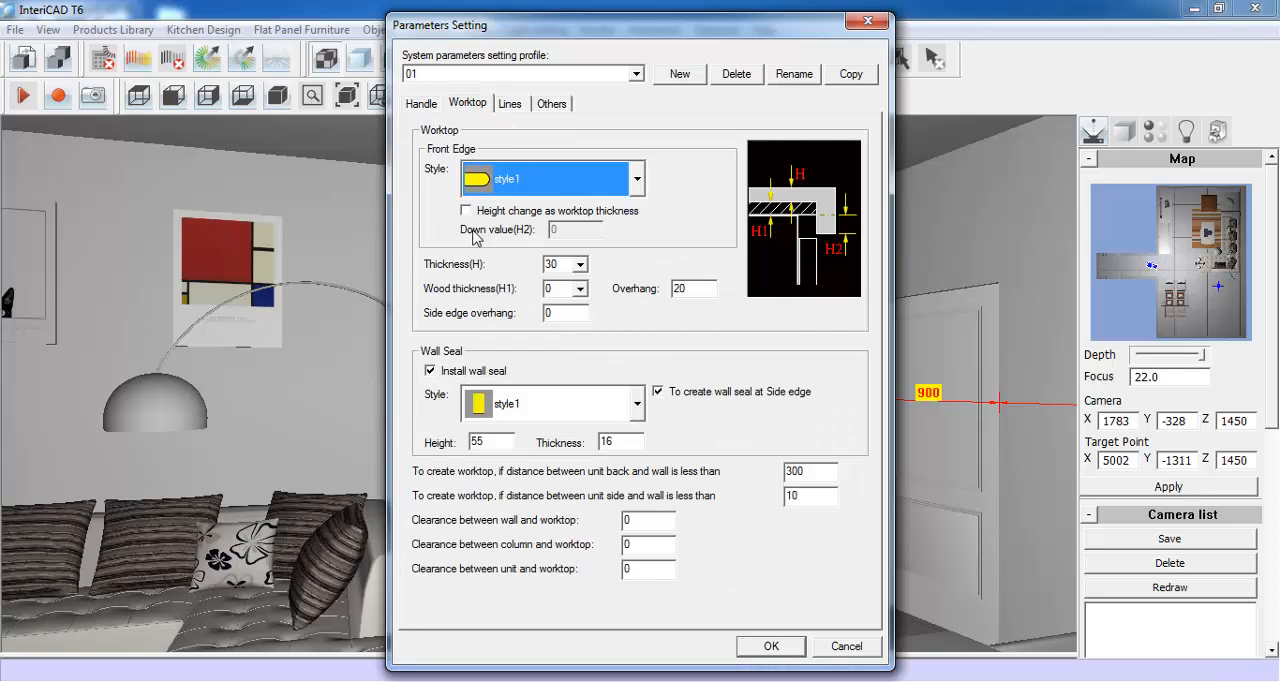
left_click(431, 371)
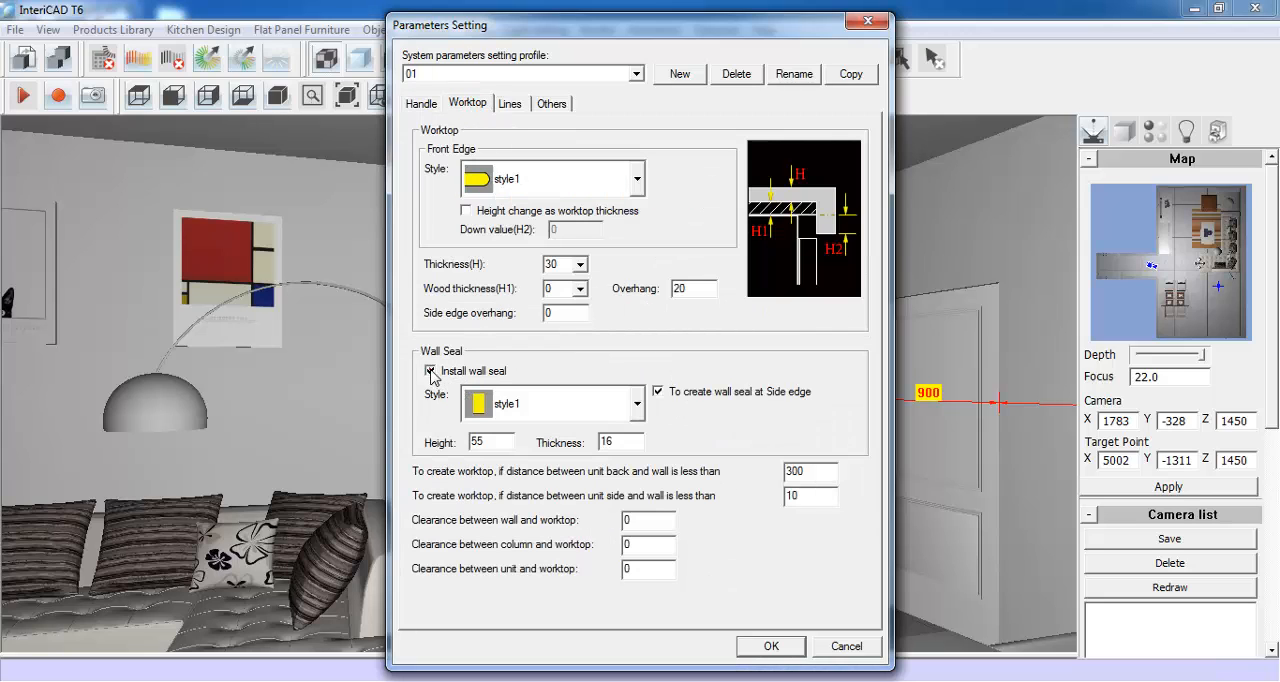
left_click(509, 104)
left_click(499, 198)
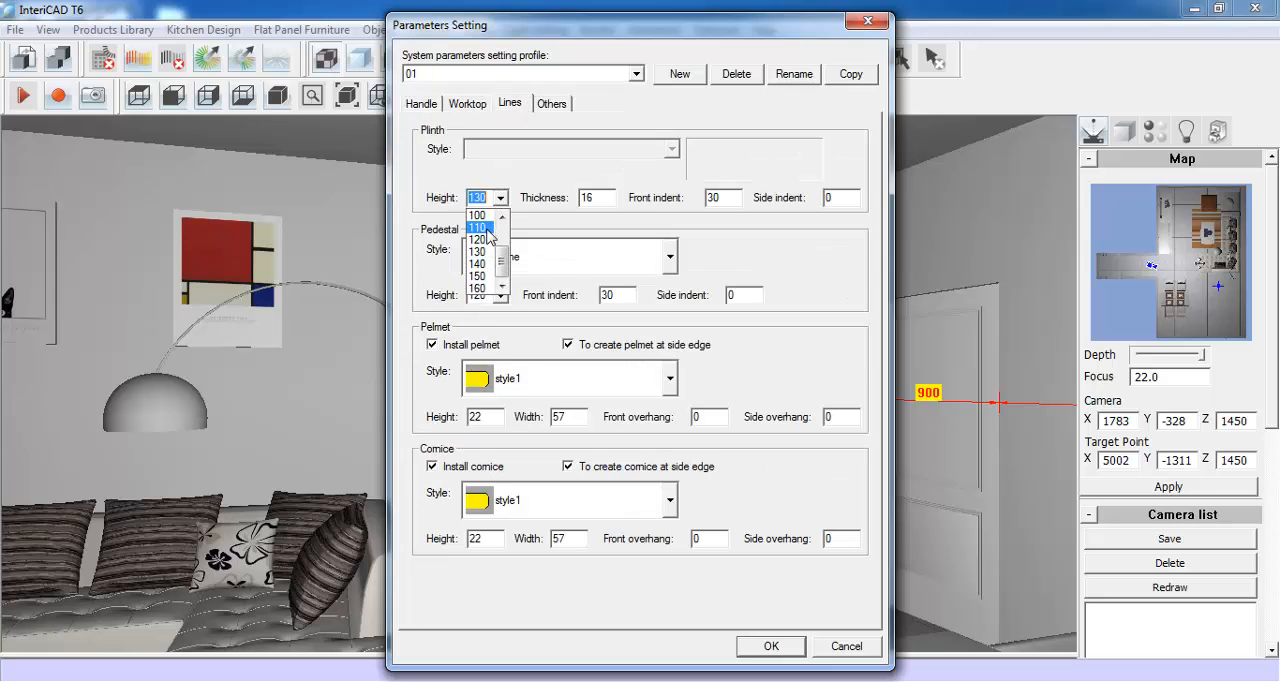
left_click(480, 235)
- Enter a new wall unit elevation, measured to the bottom of the unit, and apply the kitchen parameters
left_click(549, 106)
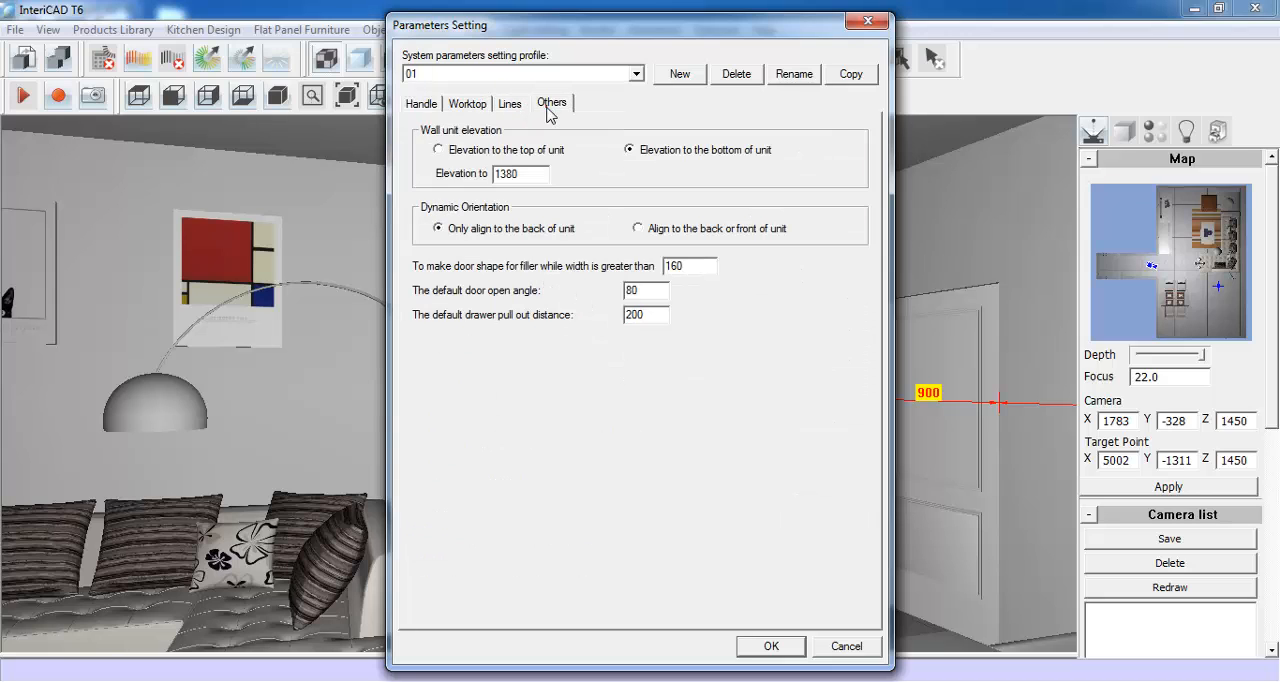
left_click_drag(536, 172, 457, 192)
type("1")
left_click(771, 646)
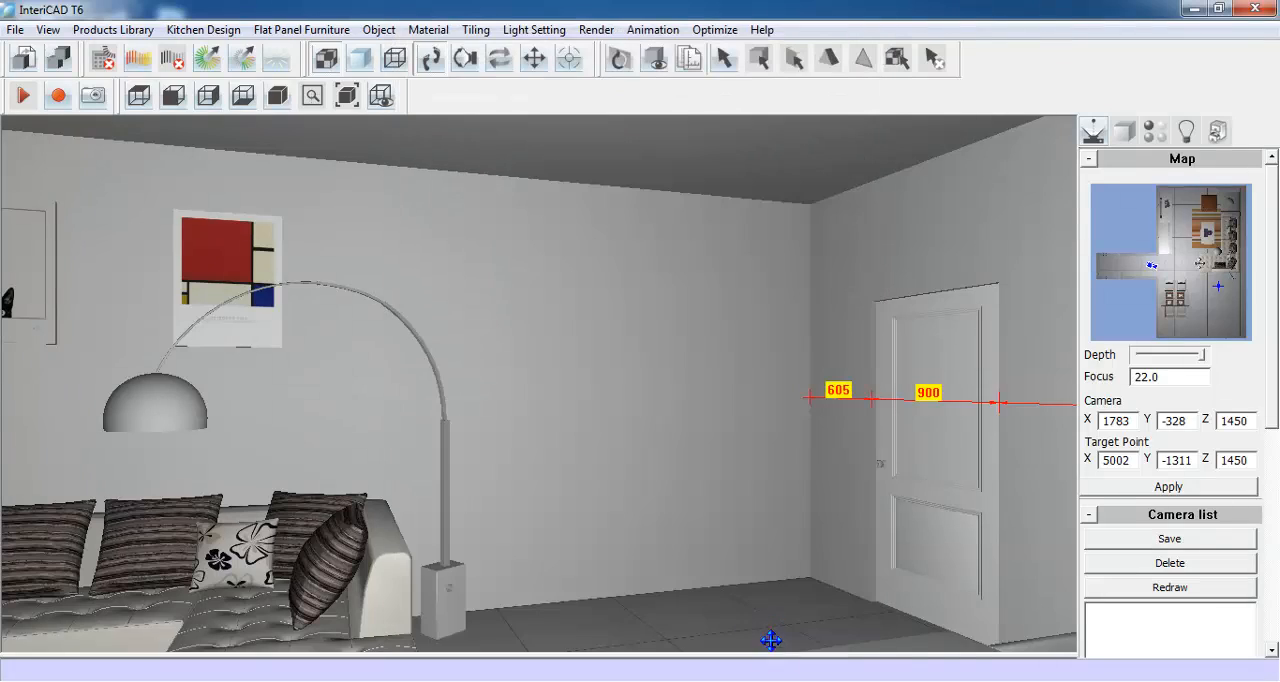
- Create a new kitchen material scheme named 02
left_click(205, 29)
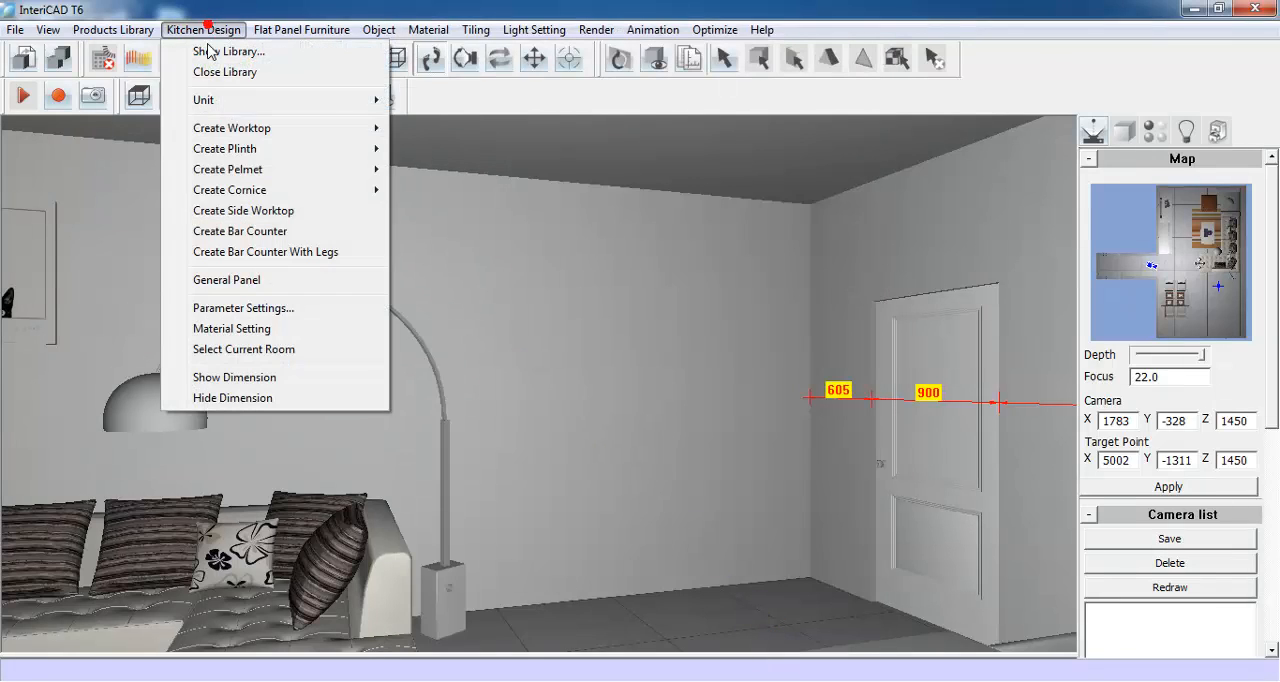
left_click(296, 333)
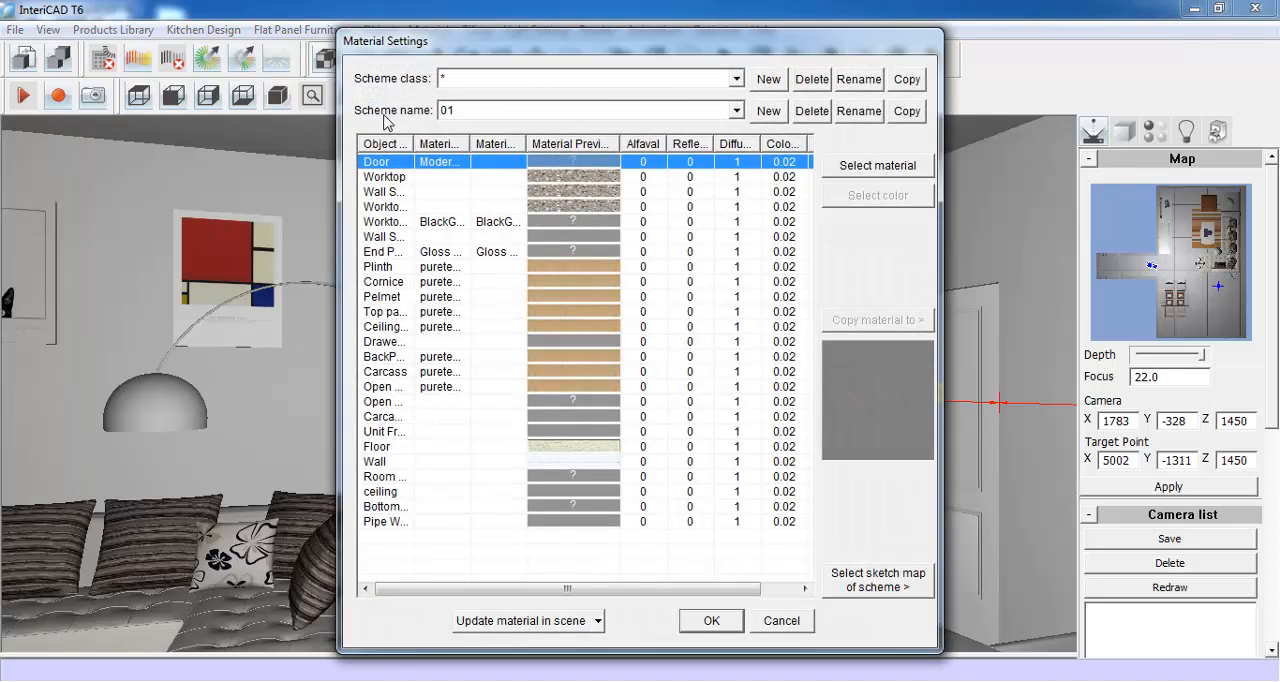
left_click(768, 111)
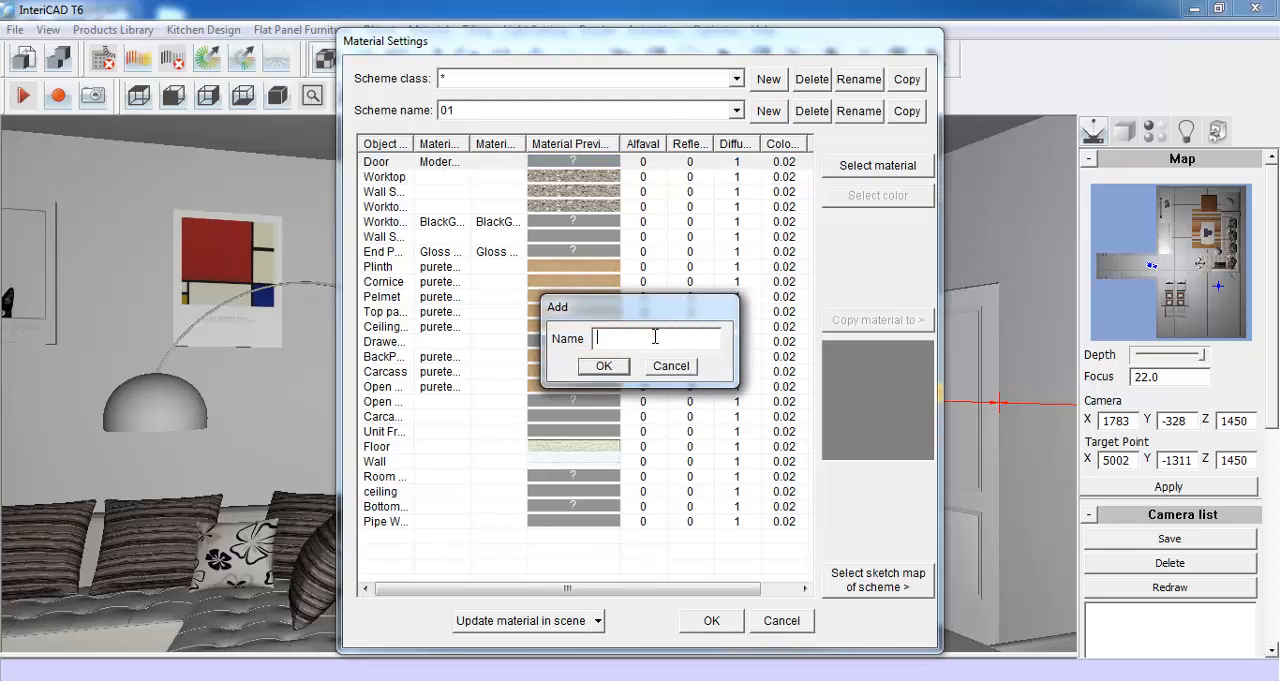
left_click(604, 367)
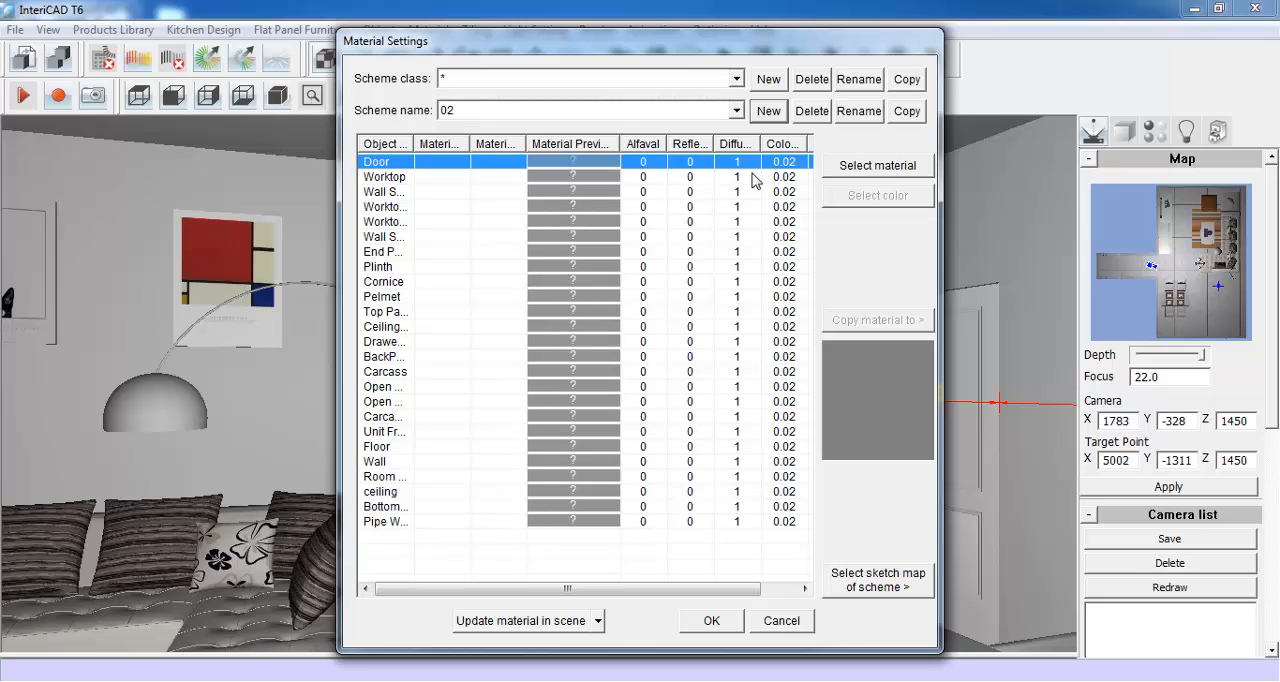
- Assign the Door in scheme 02 the PVC series, Grade D, off-white finish 03 with the Default door shape
left_click(848, 167)
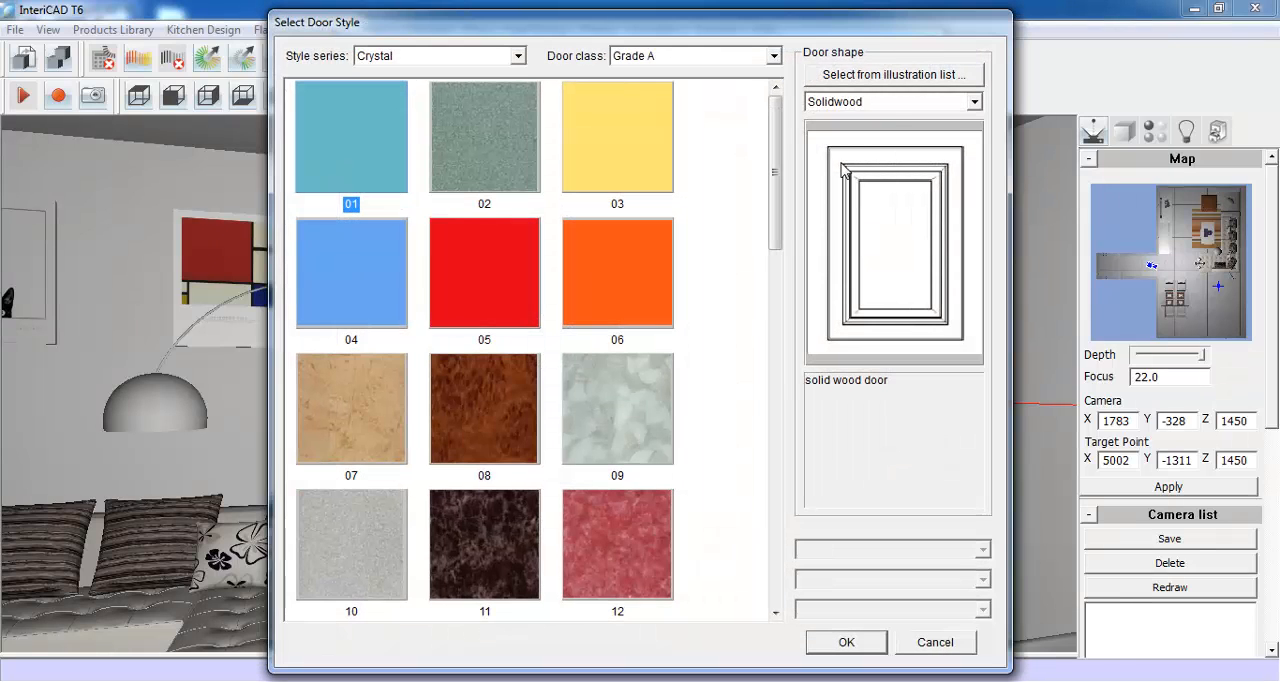
left_click(773, 56)
left_click(746, 89)
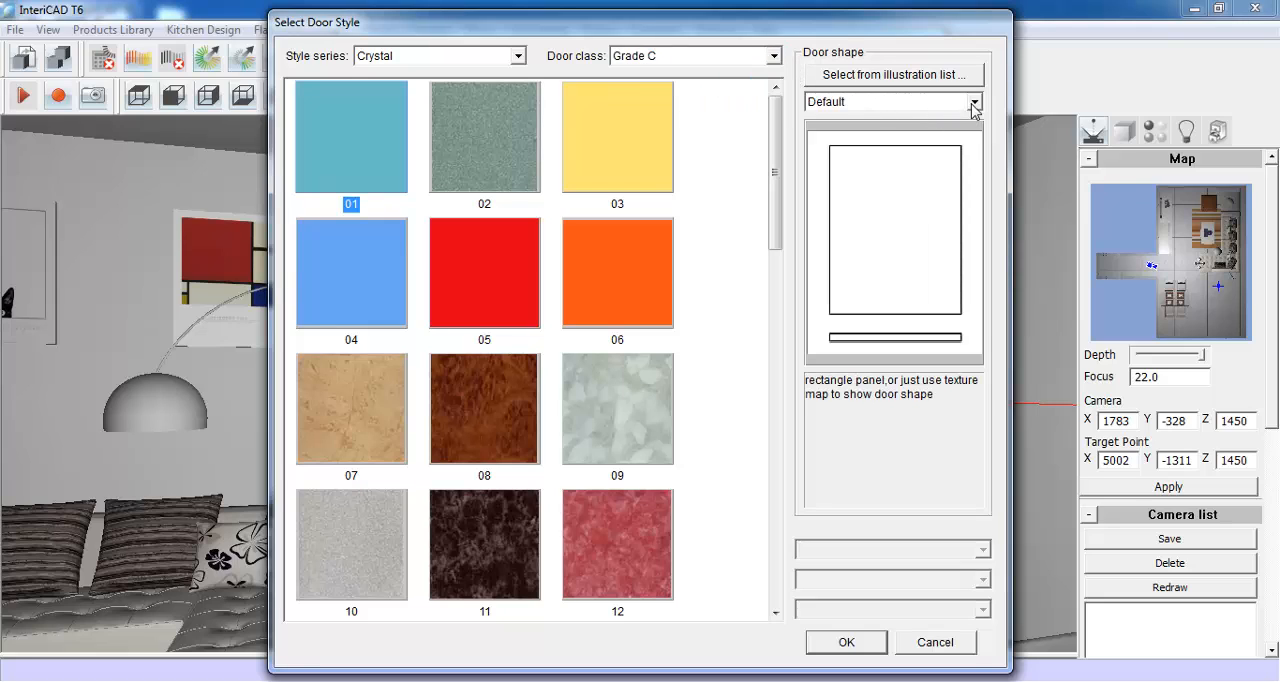
left_click(518, 56)
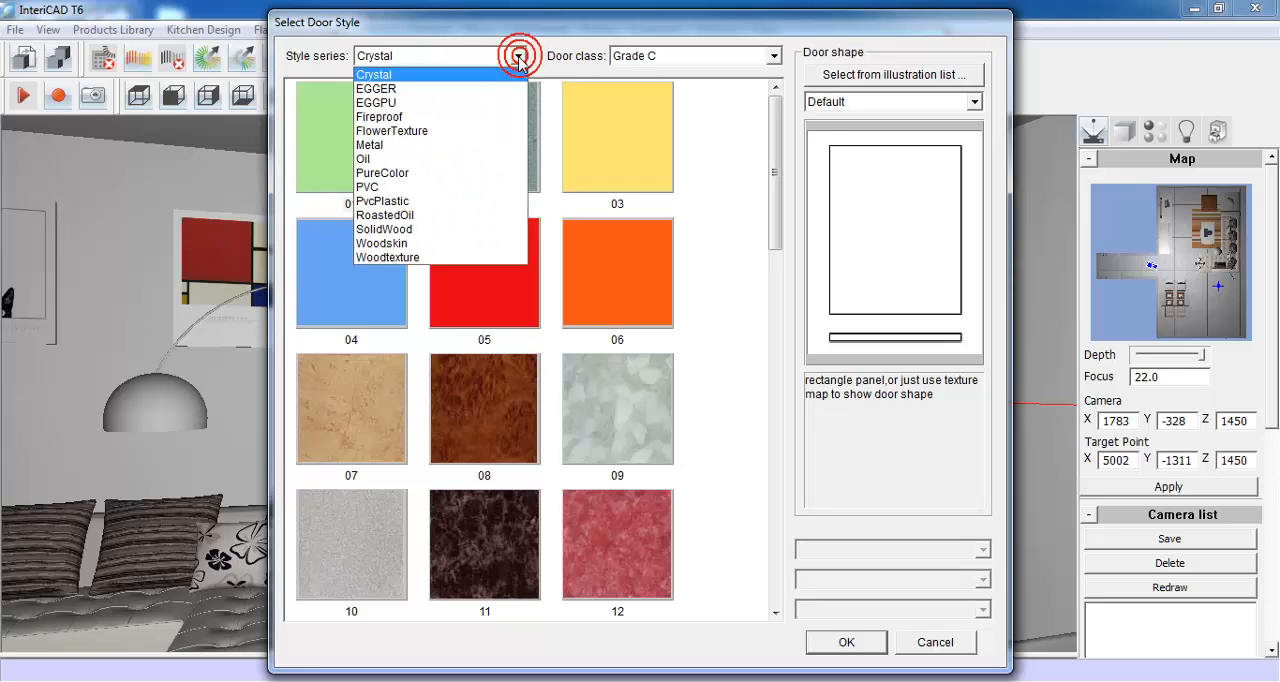
left_click(489, 189)
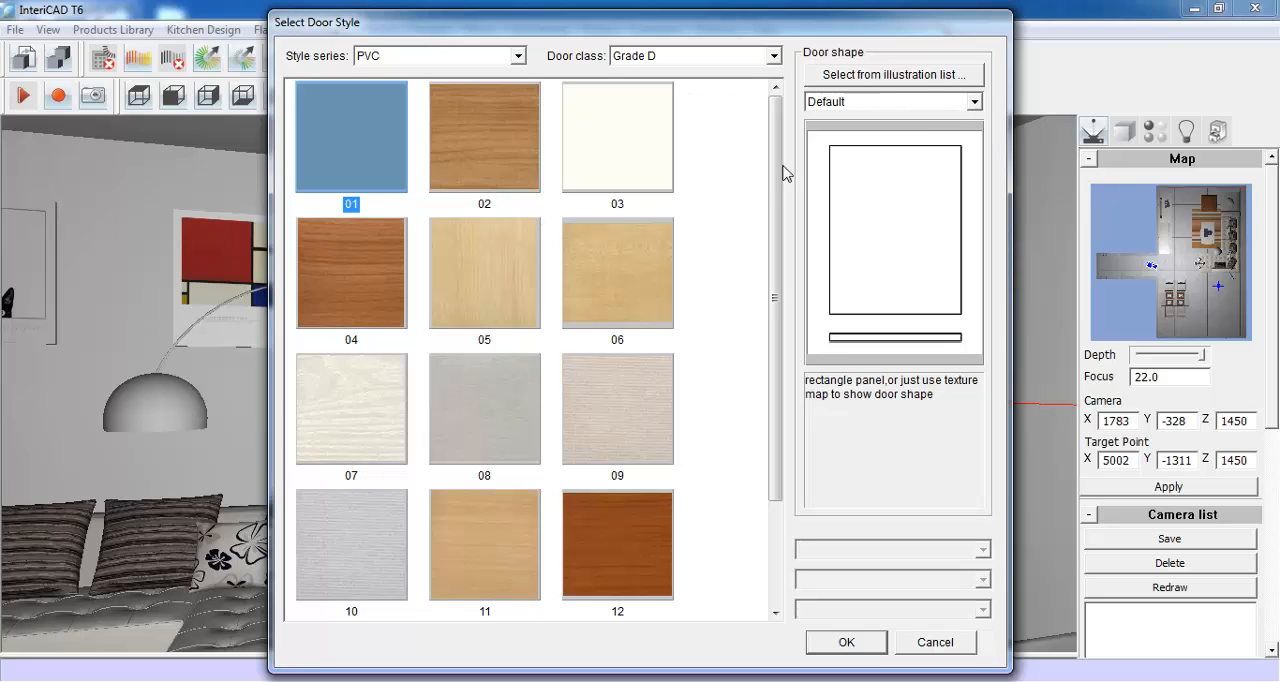
left_click(650, 155)
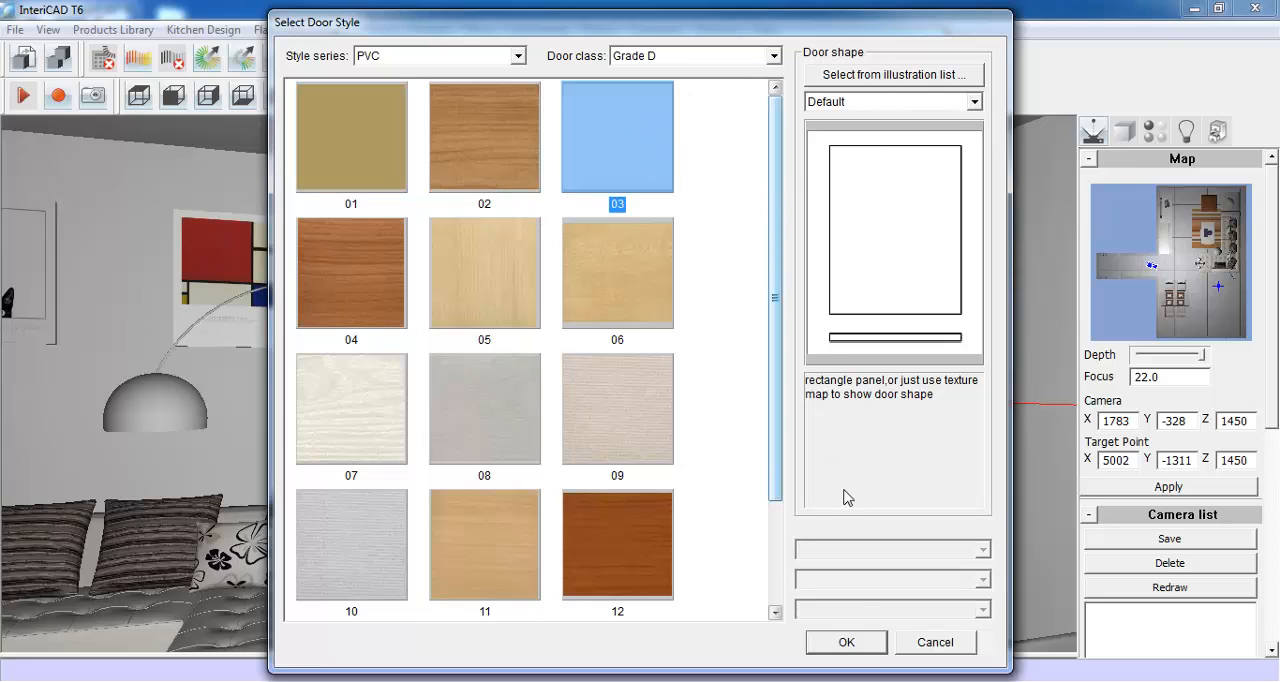
left_click(846, 642)
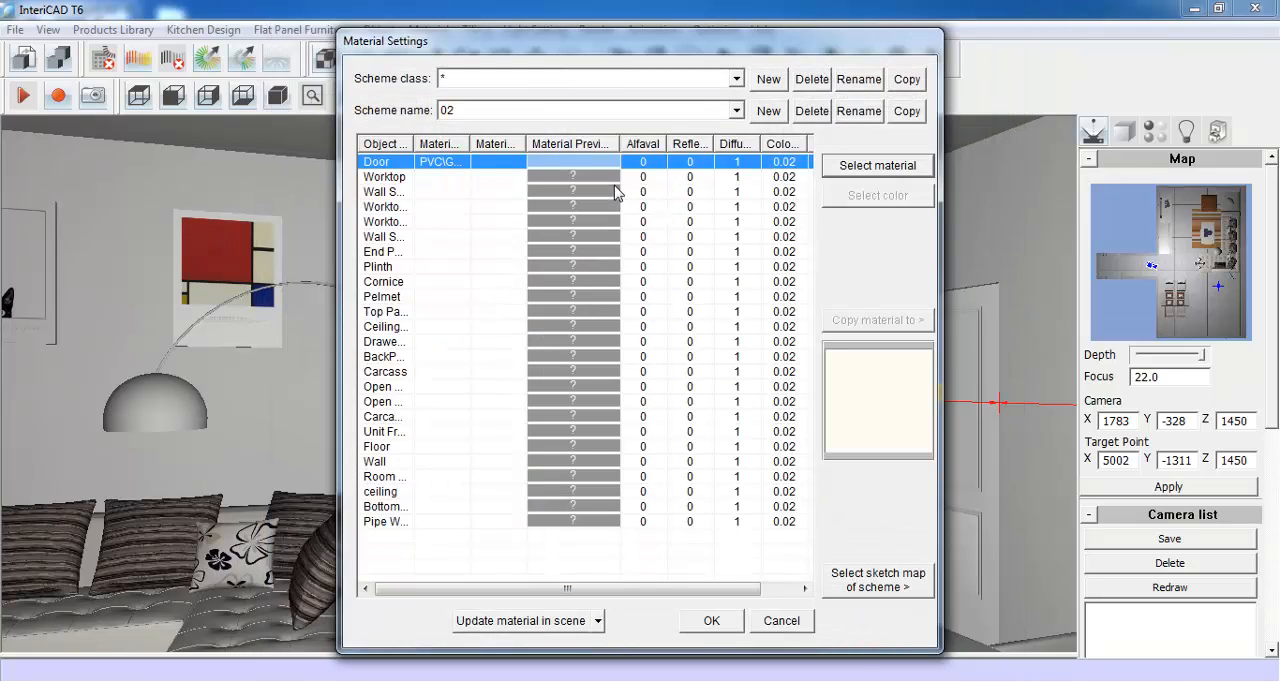
- Set the Worktop in scheme 02 to the off-white fourth colour of the color library's black series
left_click(614, 181)
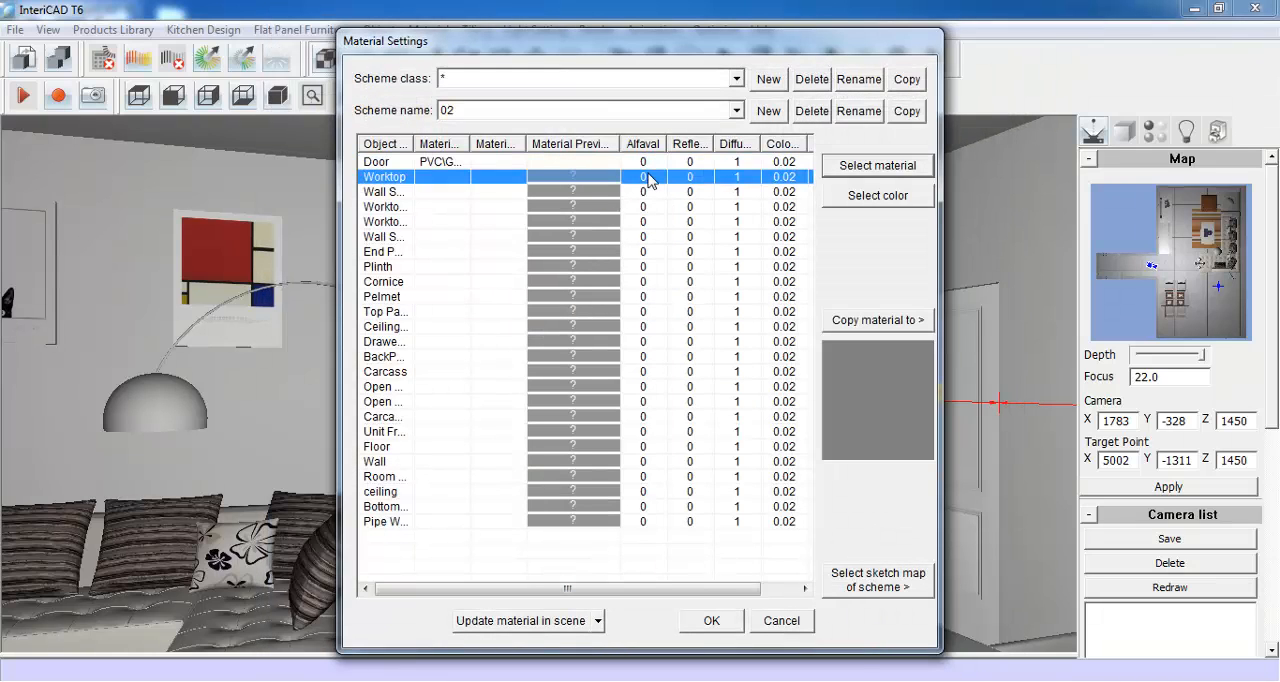
left_click(887, 198)
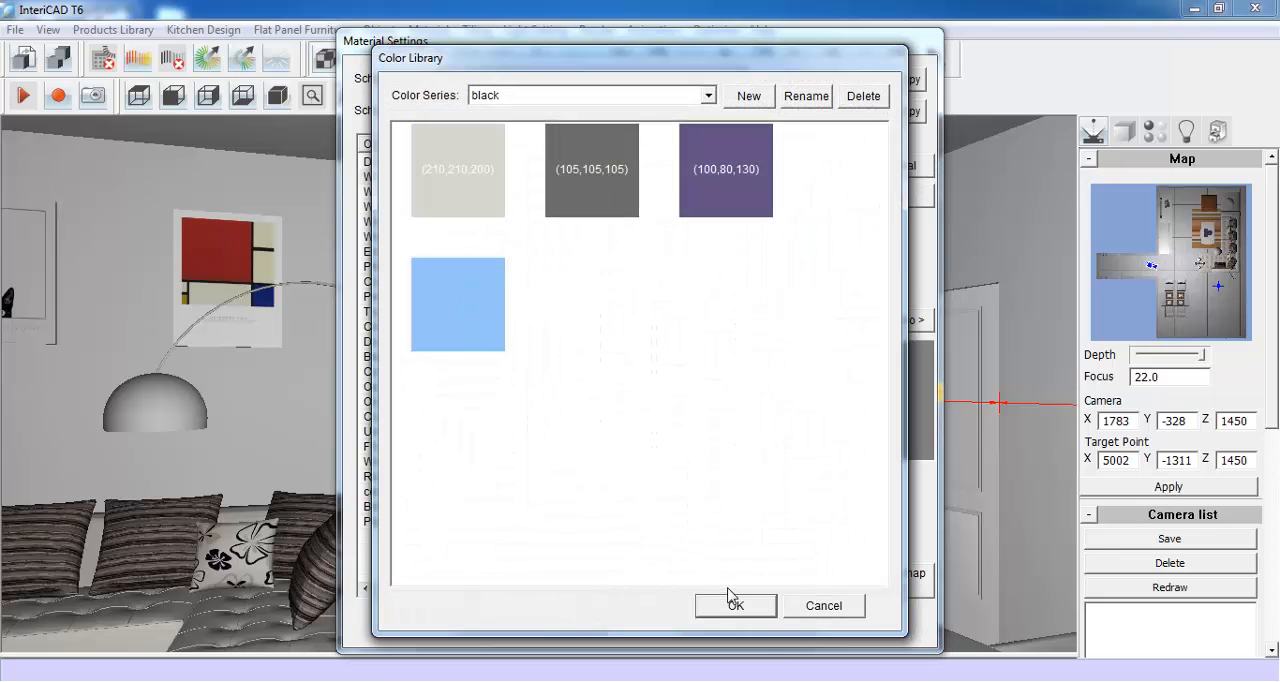
left_click(735, 607)
left_click(586, 206)
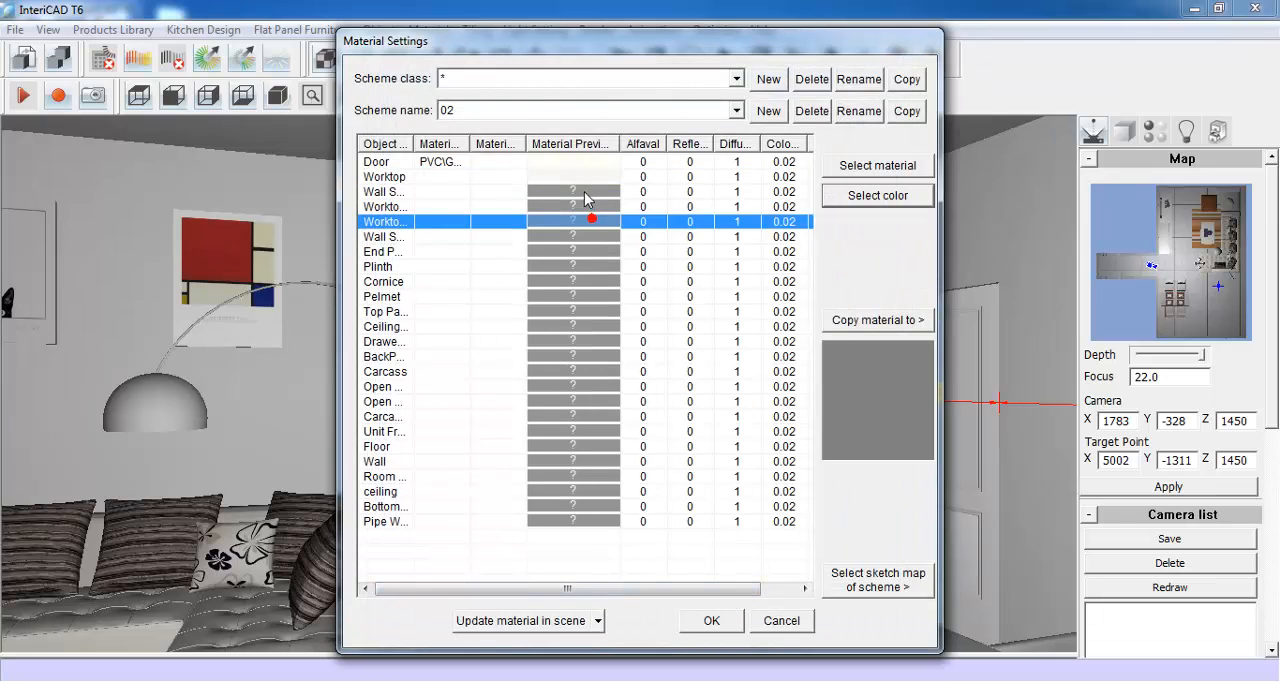
- Copy the Worktop material to all the other listed objects, from Wall Seal to Pipe Wrap, and save scheme 02
left_click(570, 177)
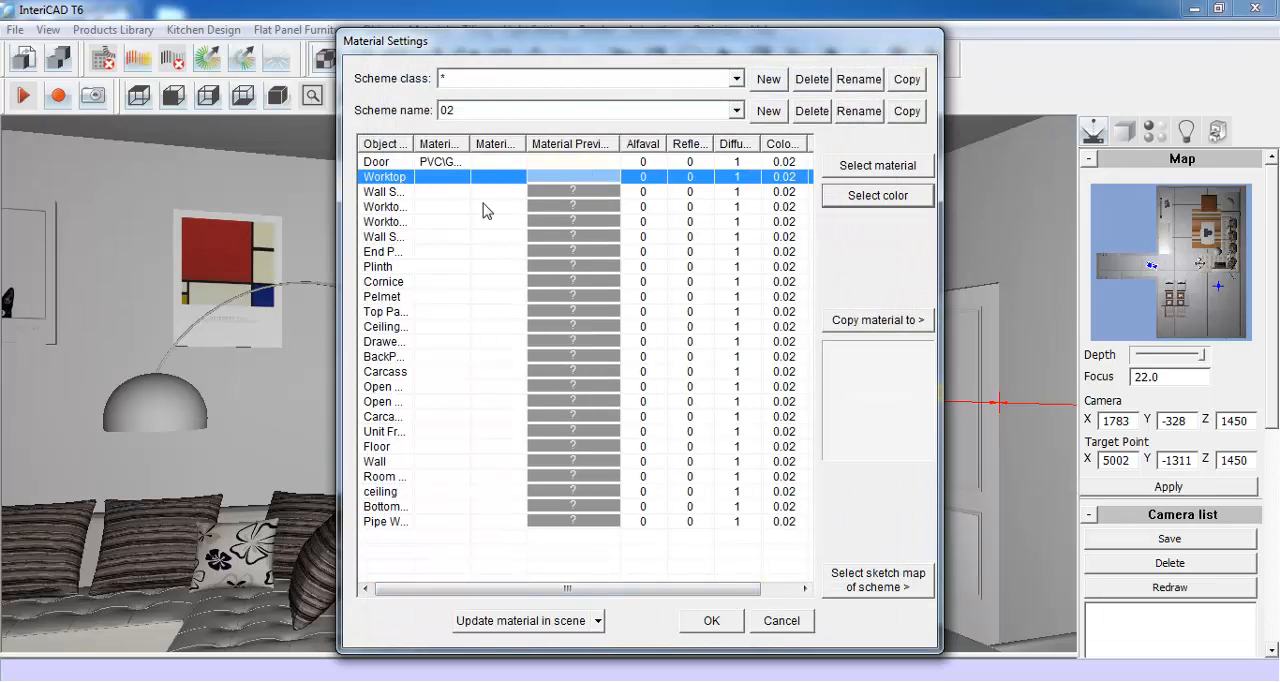
left_click(872, 320)
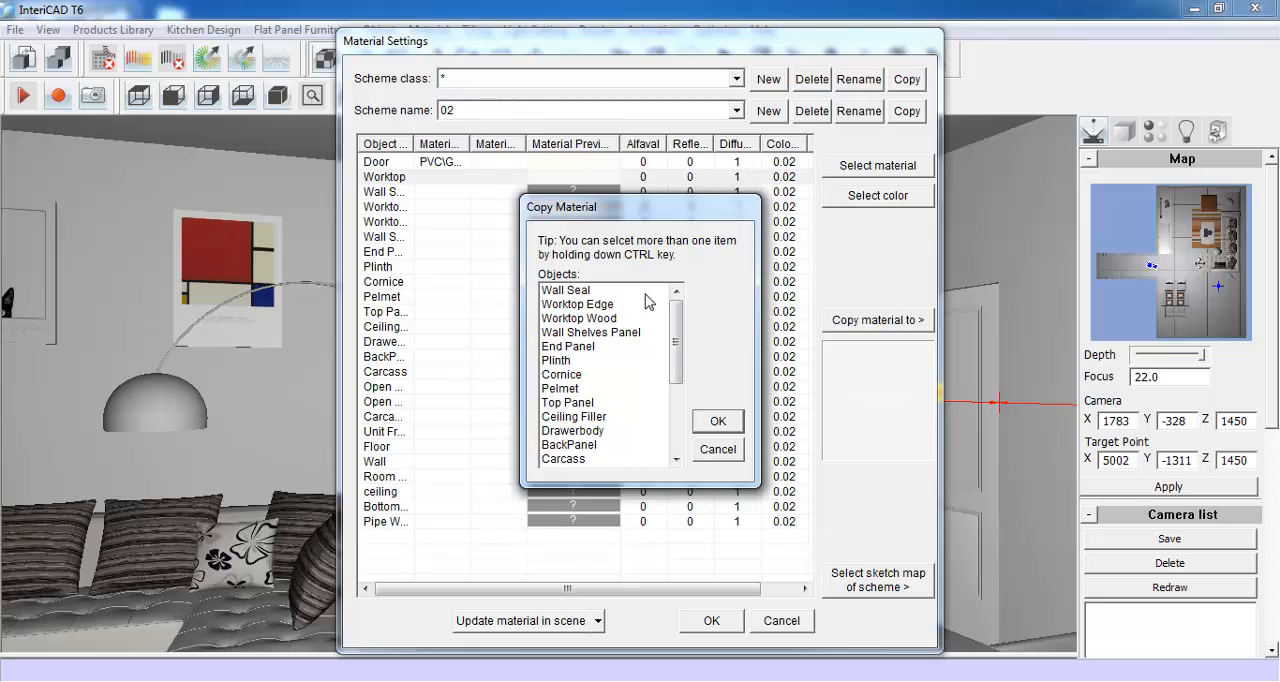
left_click_drag(636, 298, 620, 462)
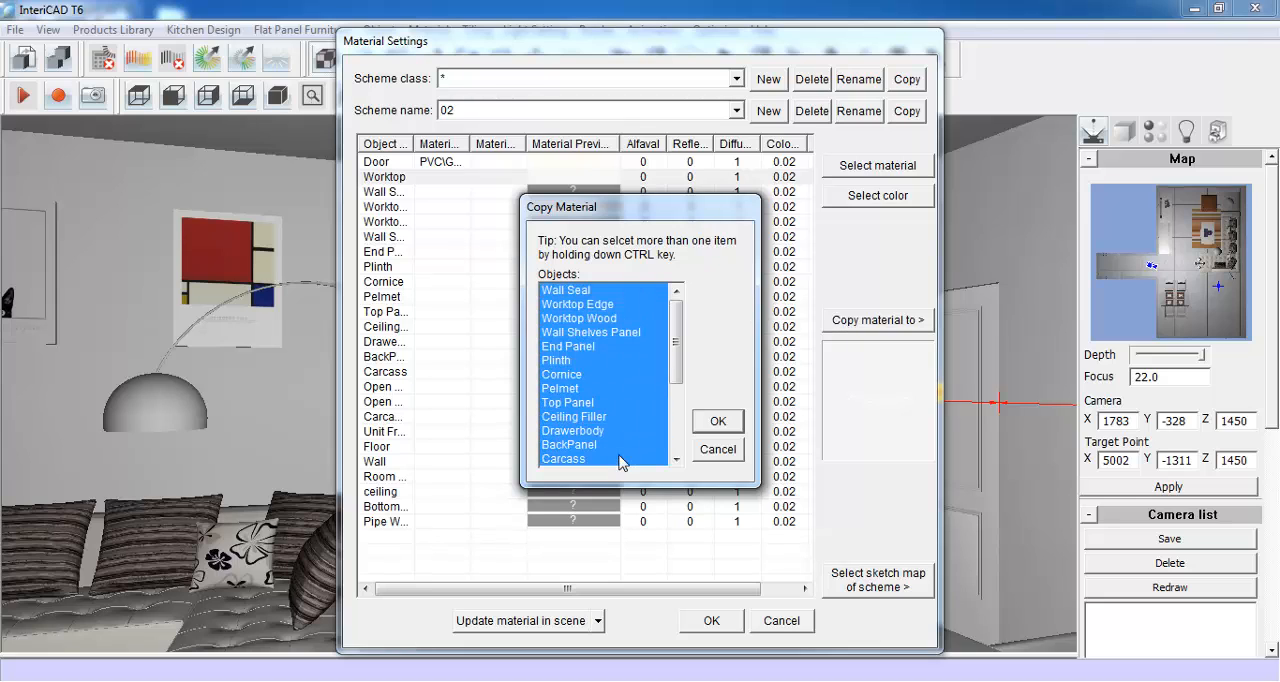
left_click_drag(678, 343, 680, 405)
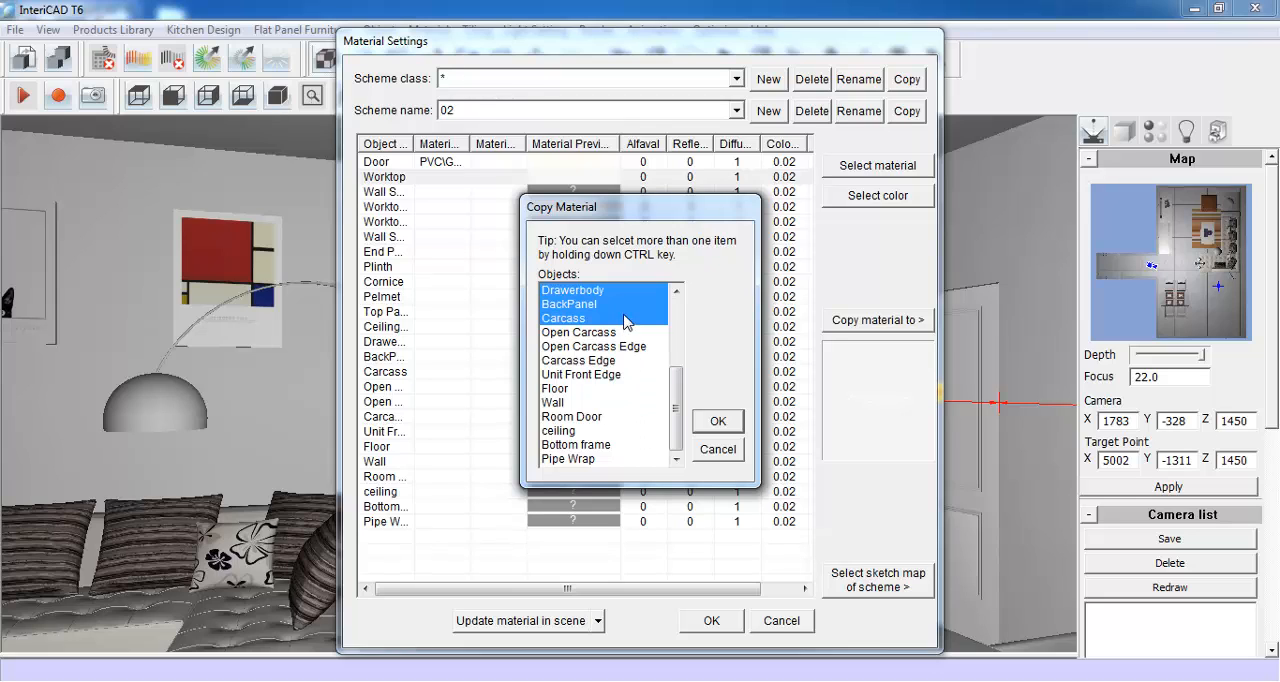
left_click_drag(636, 338, 650, 462, "ctrl")
left_click(717, 421)
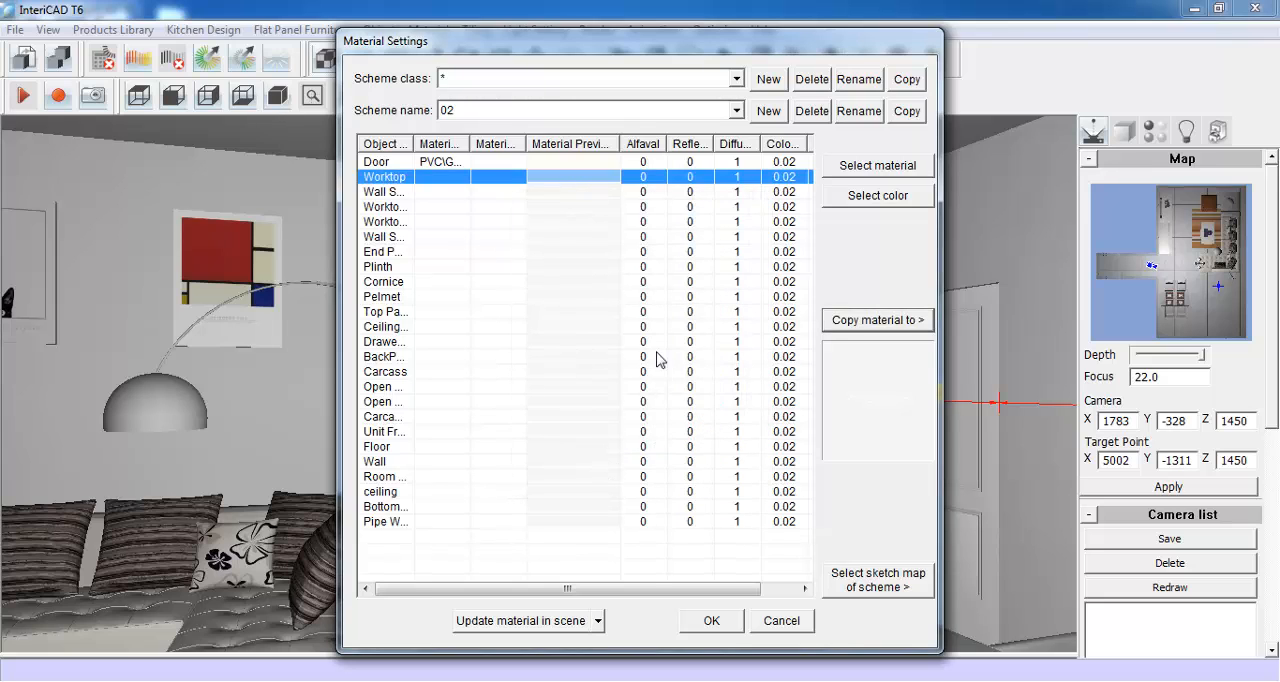
left_click(712, 621)
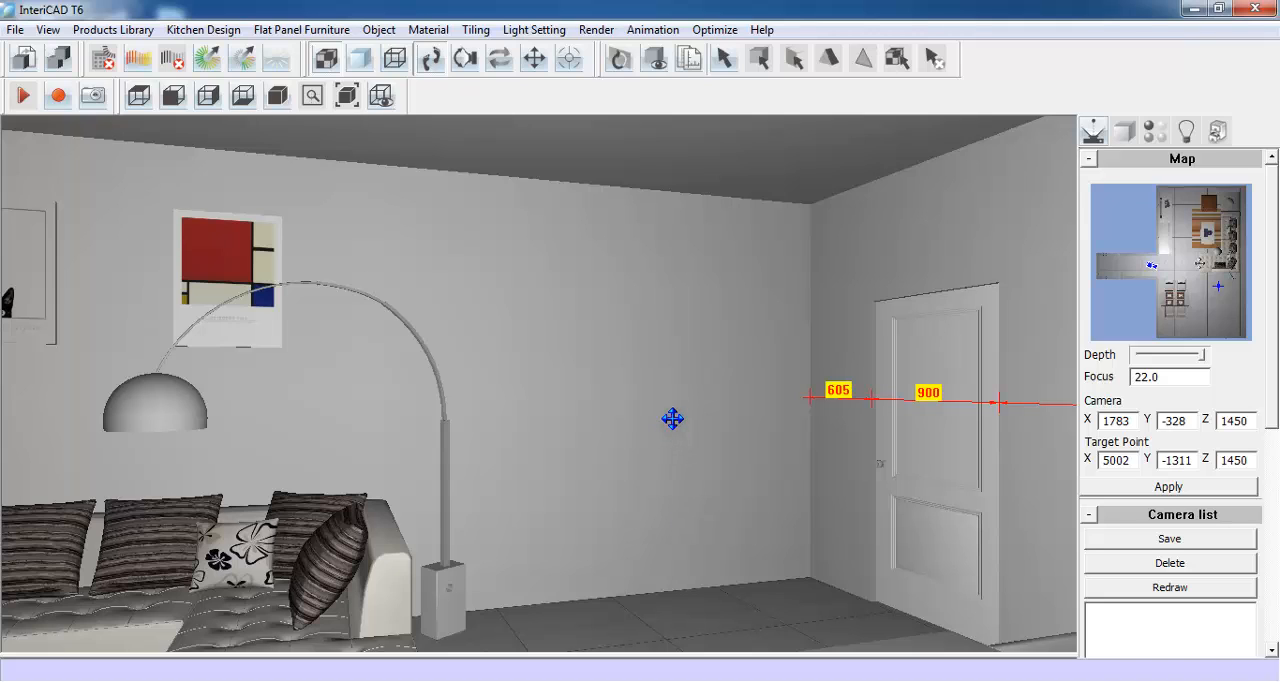
- Choose the BaseUnit decorative panel from the kitchen library and size it 20 wide, 350 deep and 840 high
left_click(1220, 132)
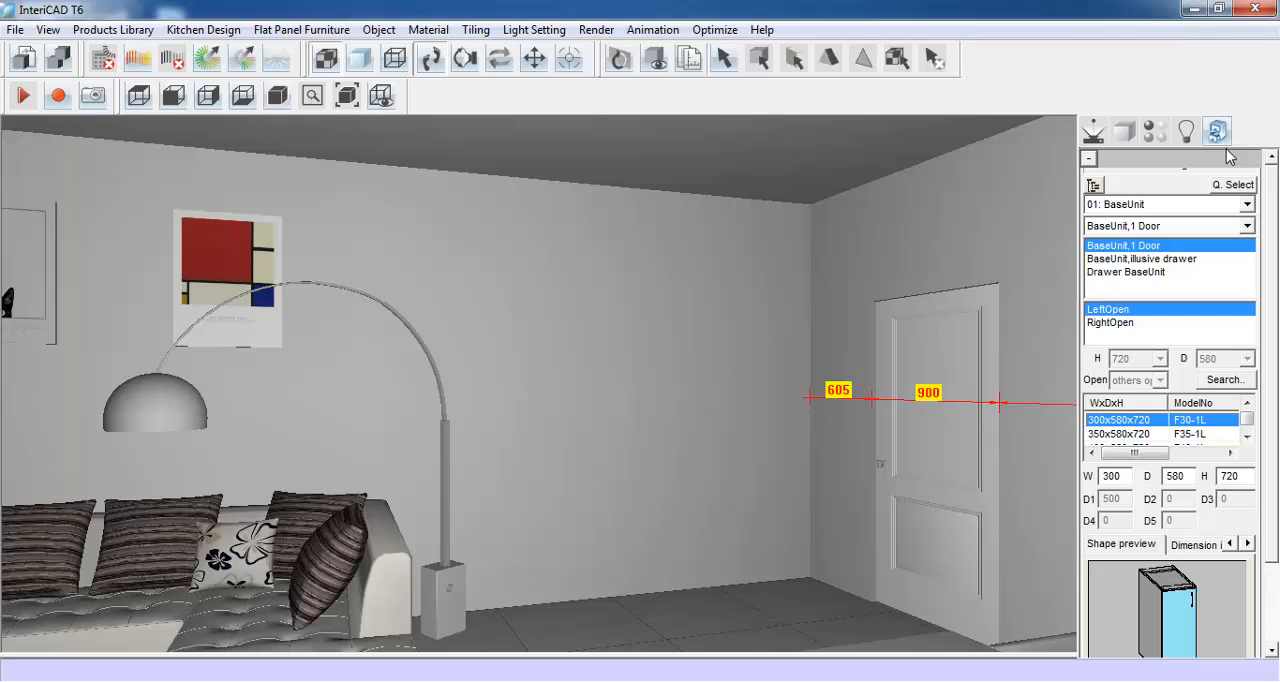
right_click(1244, 186)
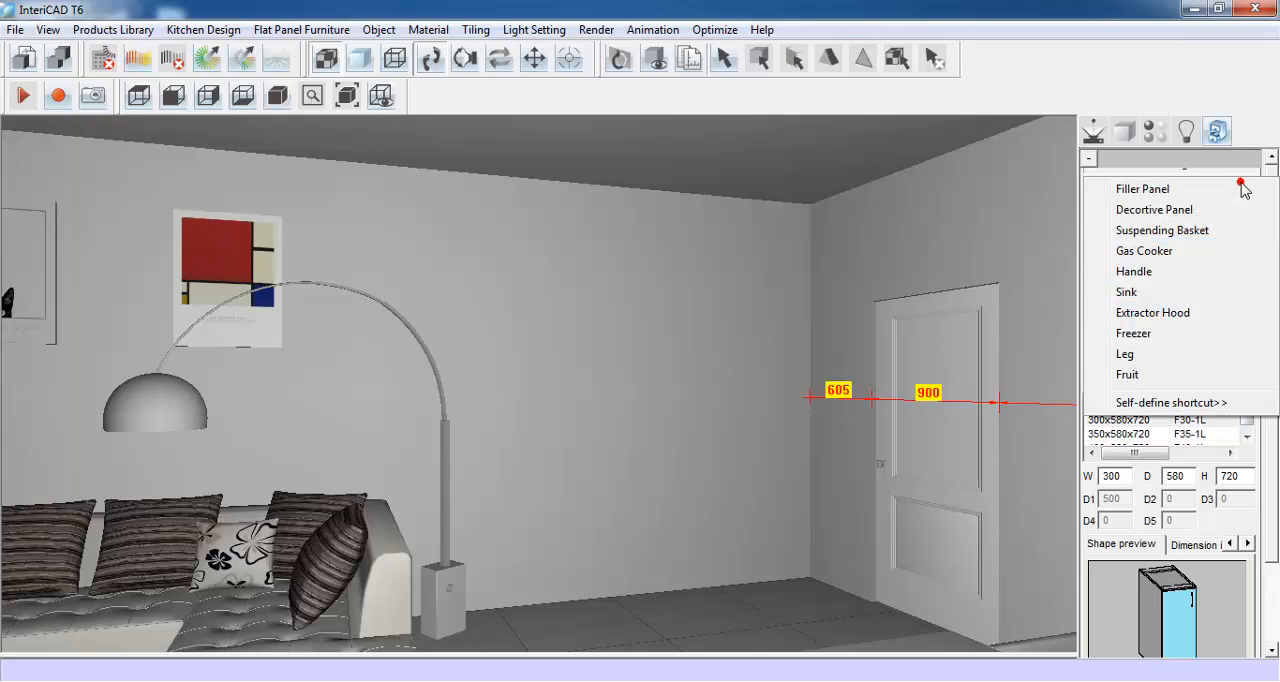
left_click(1170, 211)
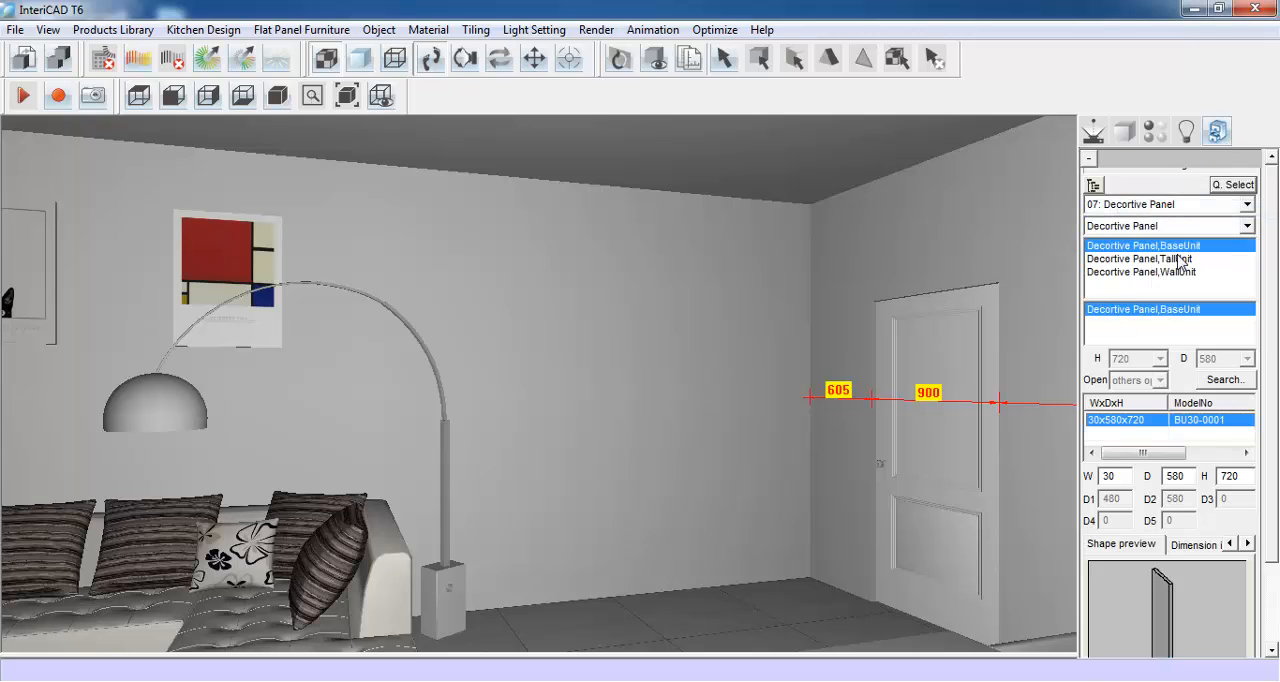
left_click_drag(1272, 272, 1272, 354)
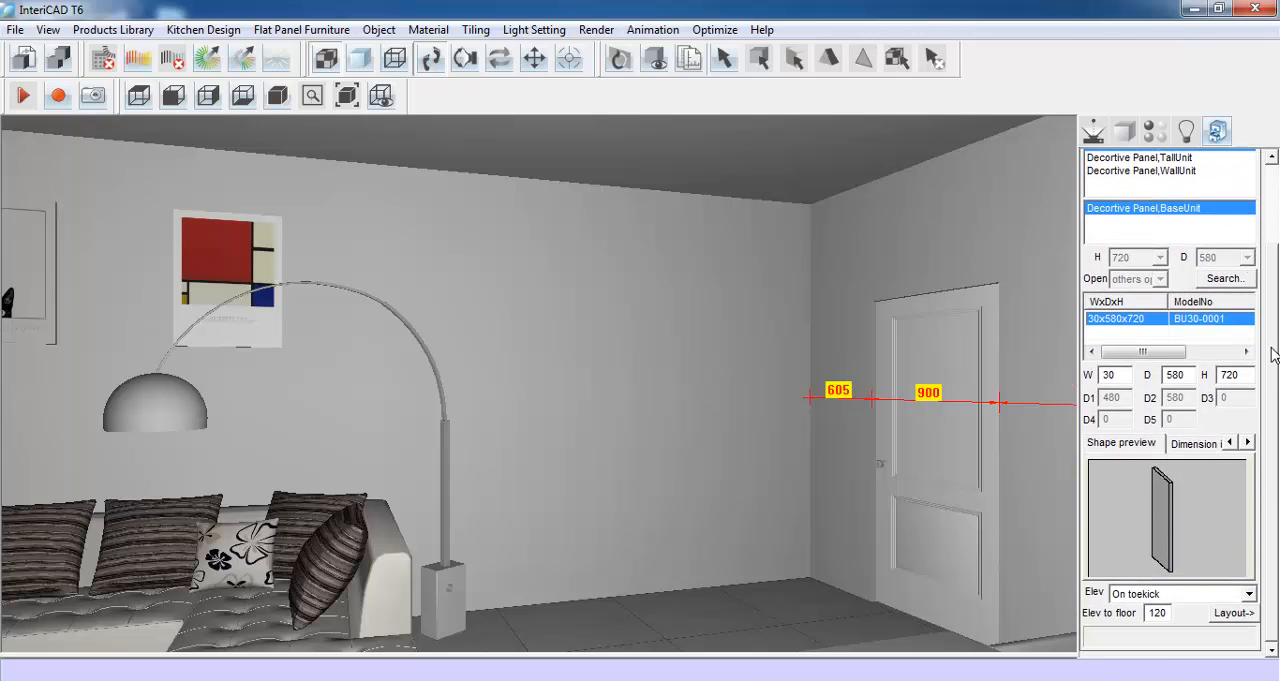
left_click(1112, 376)
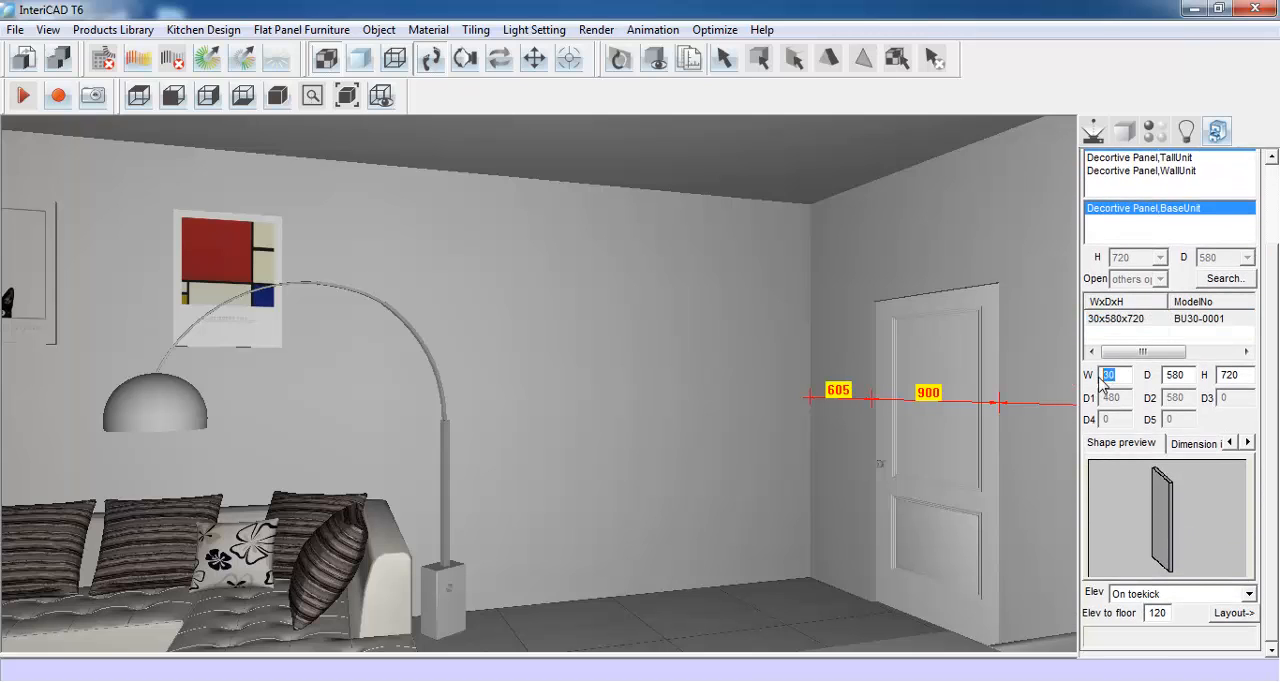
type("2")
left_click_drag(1185, 374, 1165, 376)
type("35")
left_click_drag(1238, 376, 1216, 376)
type("840")
- Set the decorative panel's elevation to On floor and place it in the wall corner beside the door
left_click(1218, 598)
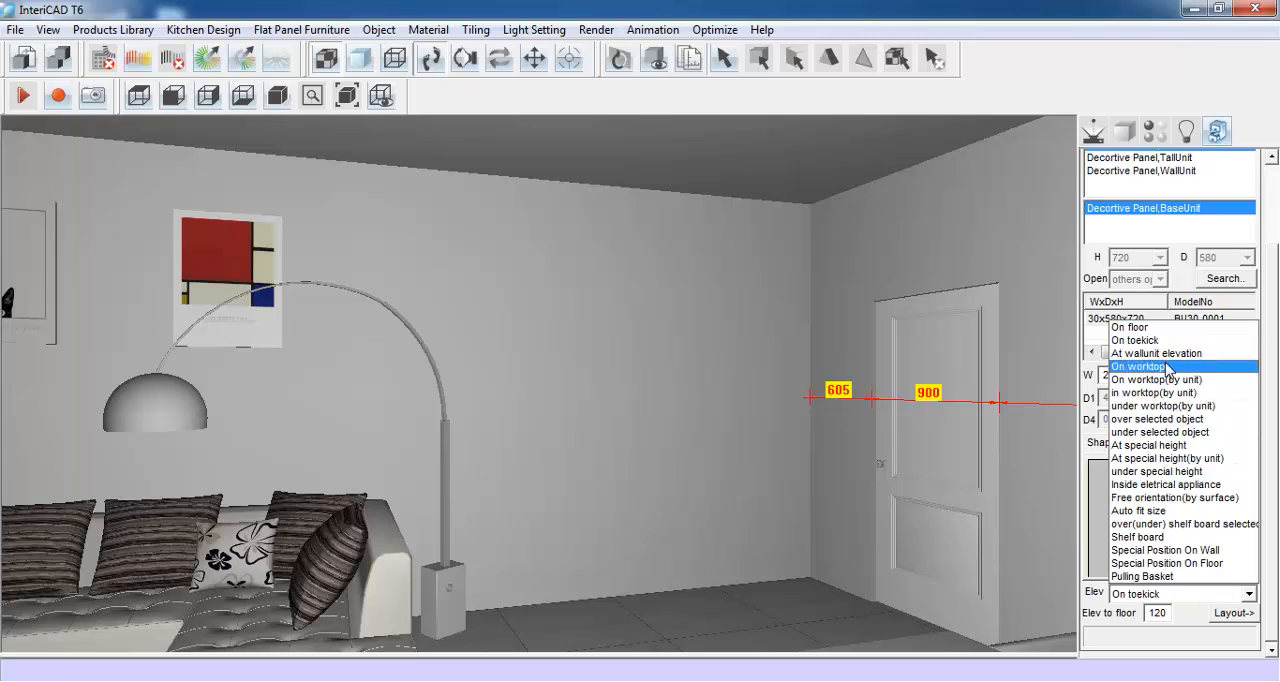
left_click(1149, 329)
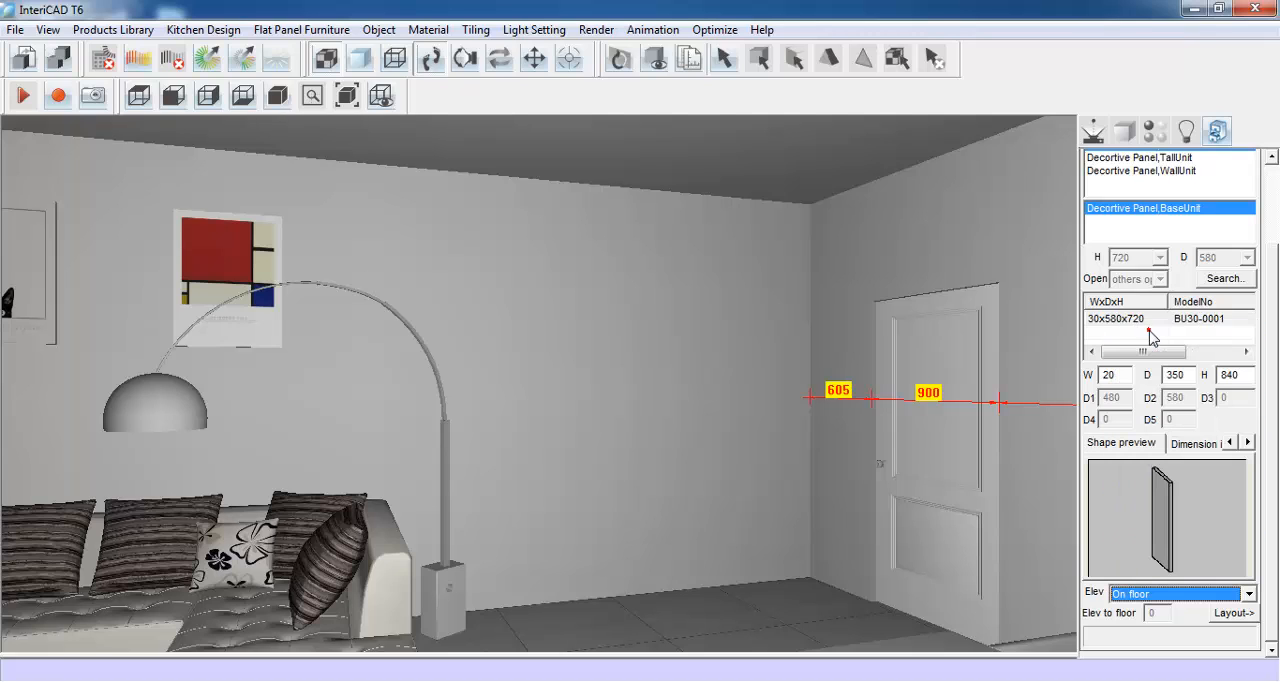
left_click(1222, 614)
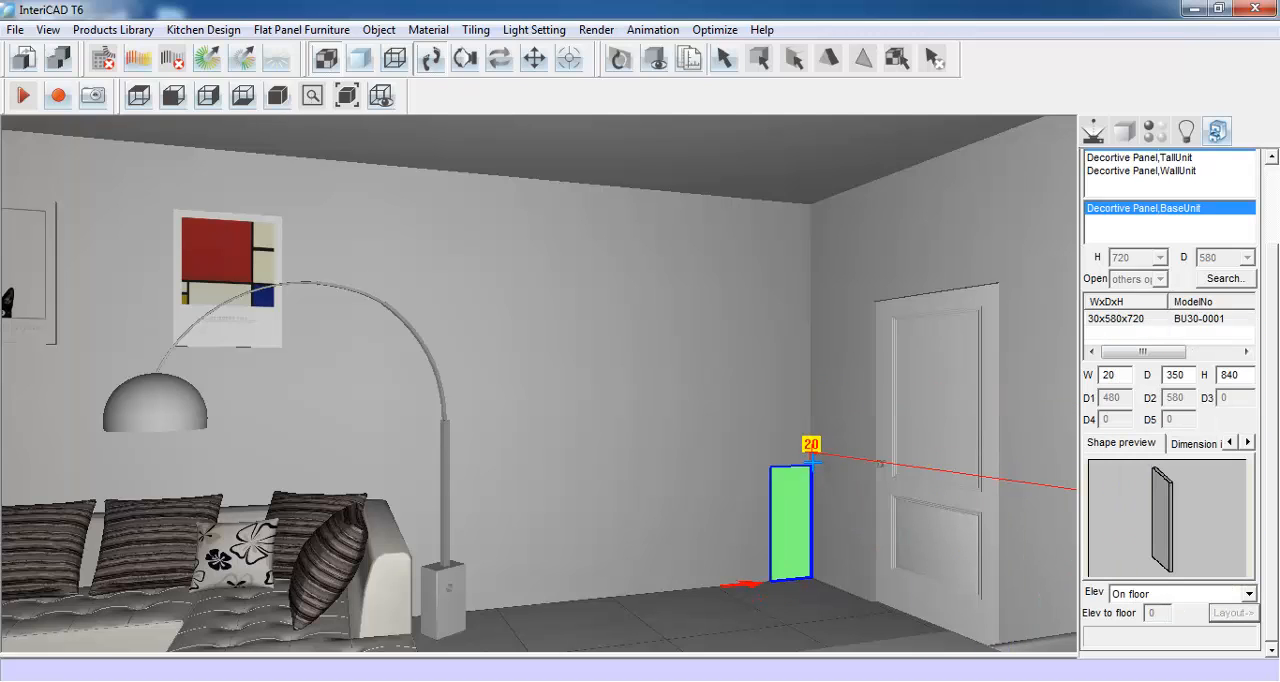
left_click(804, 452)
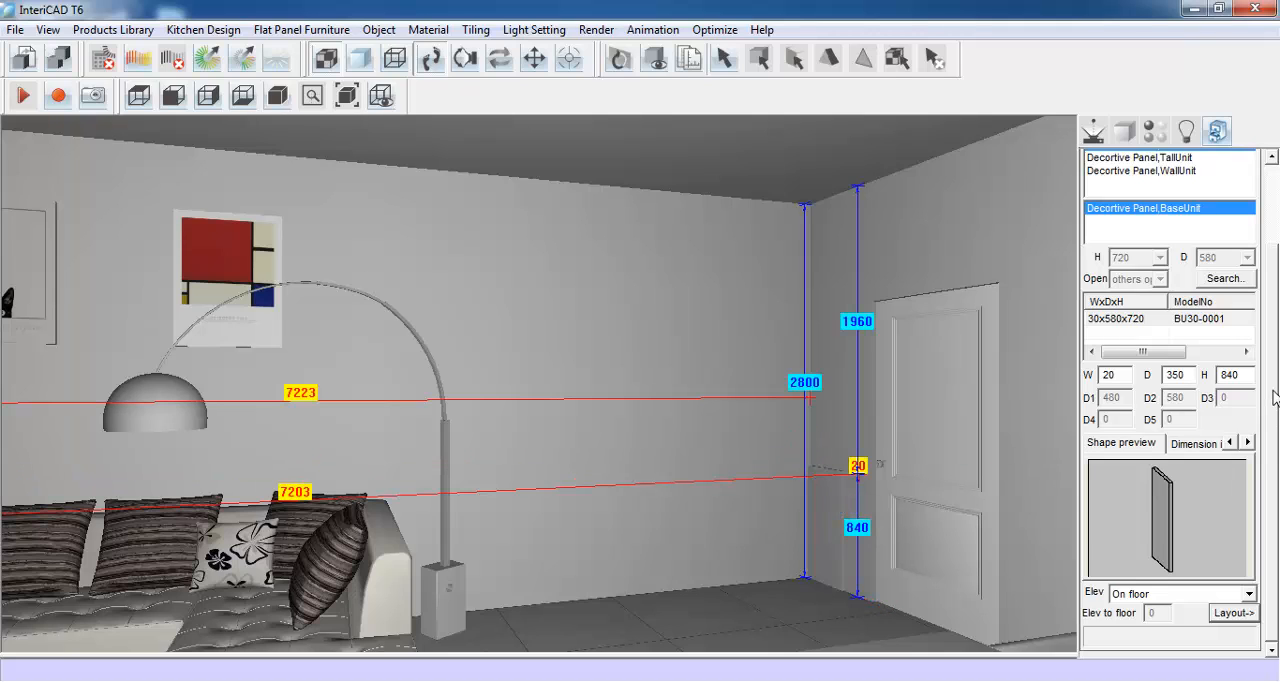
- Choose the two-door unit from the 01: BaseUnit category
scroll(1274, 397, "up", 3)
left_click(1249, 204)
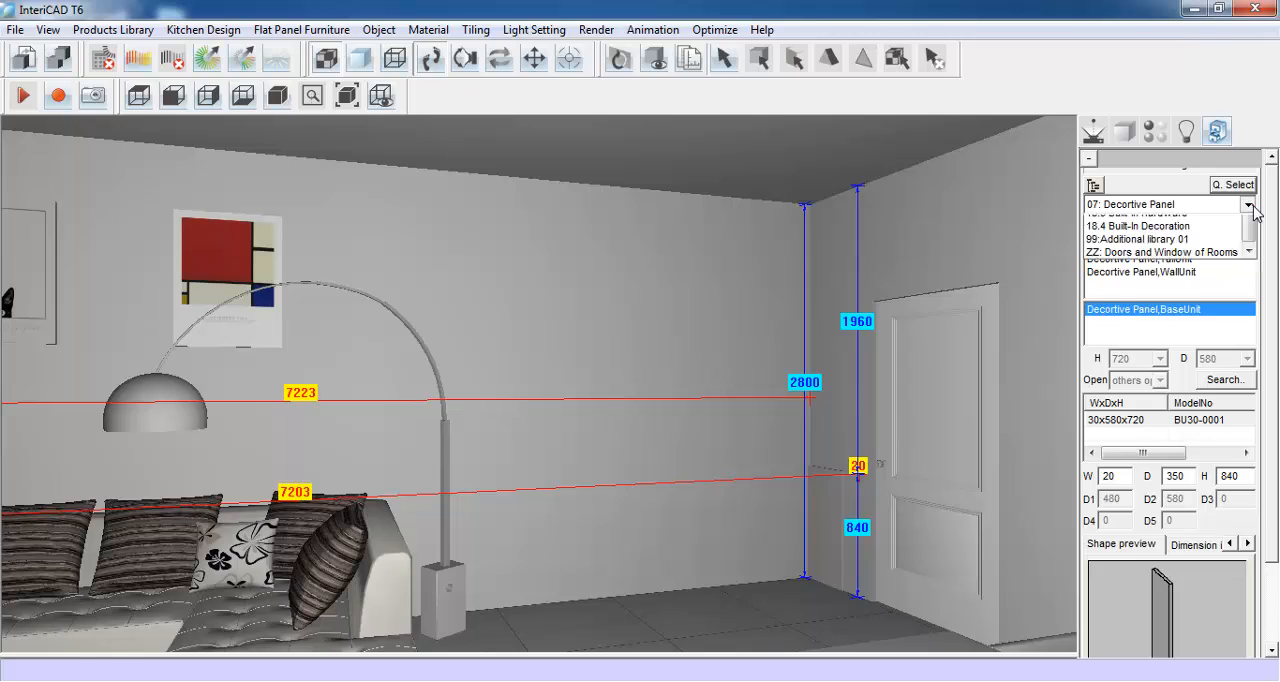
scroll(1160, 250, "up", 2)
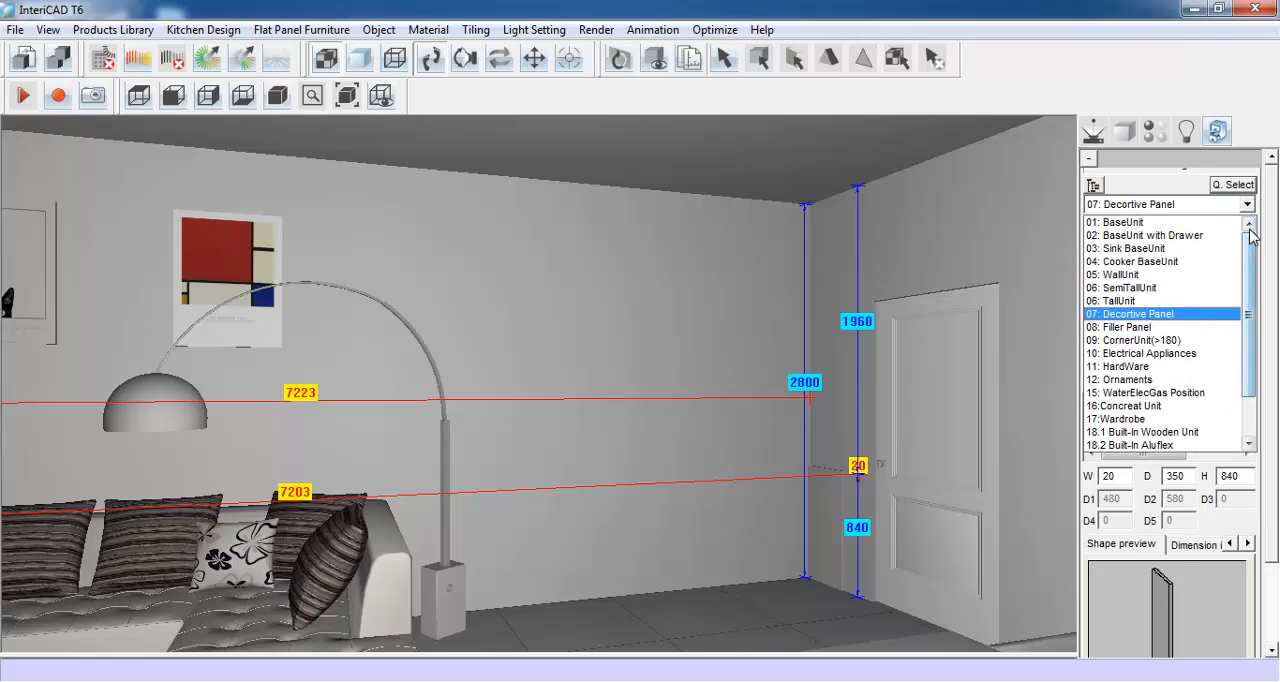
left_click(1150, 222)
left_click(1197, 226)
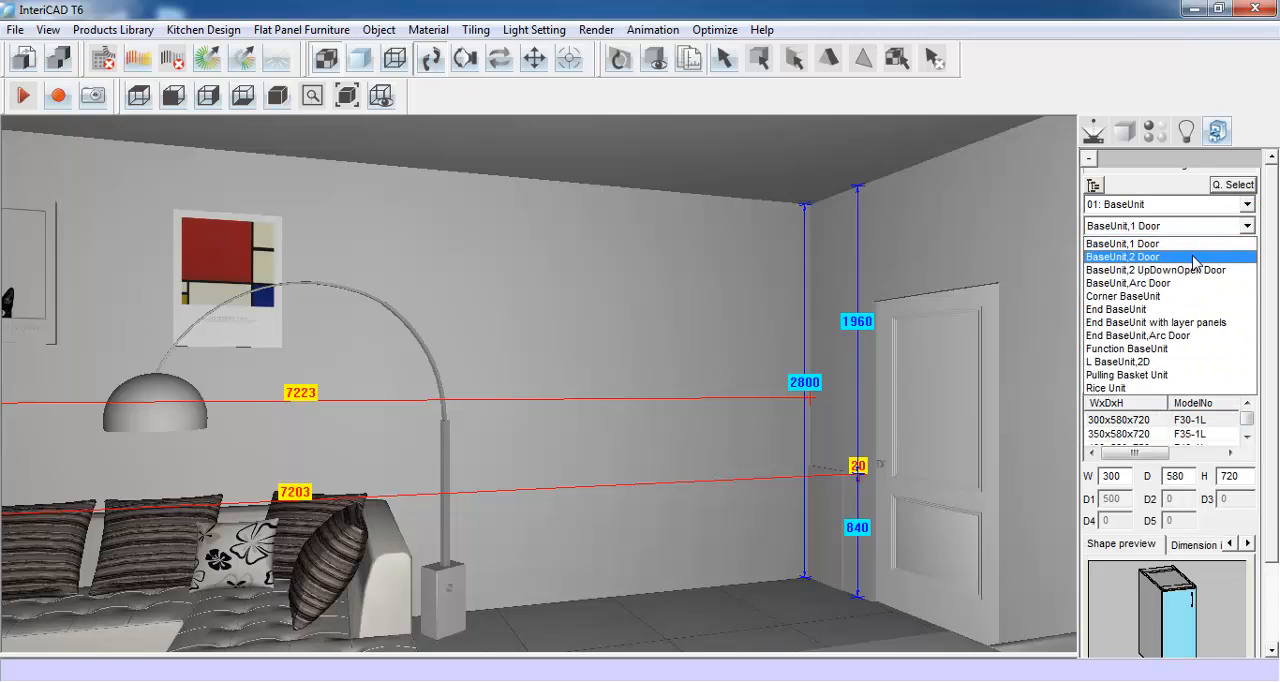
left_click(1195, 257)
- Set the two-door base unit to 800 wide and 350 deep and place it against the wall beside the decorative panel
left_click(1271, 388)
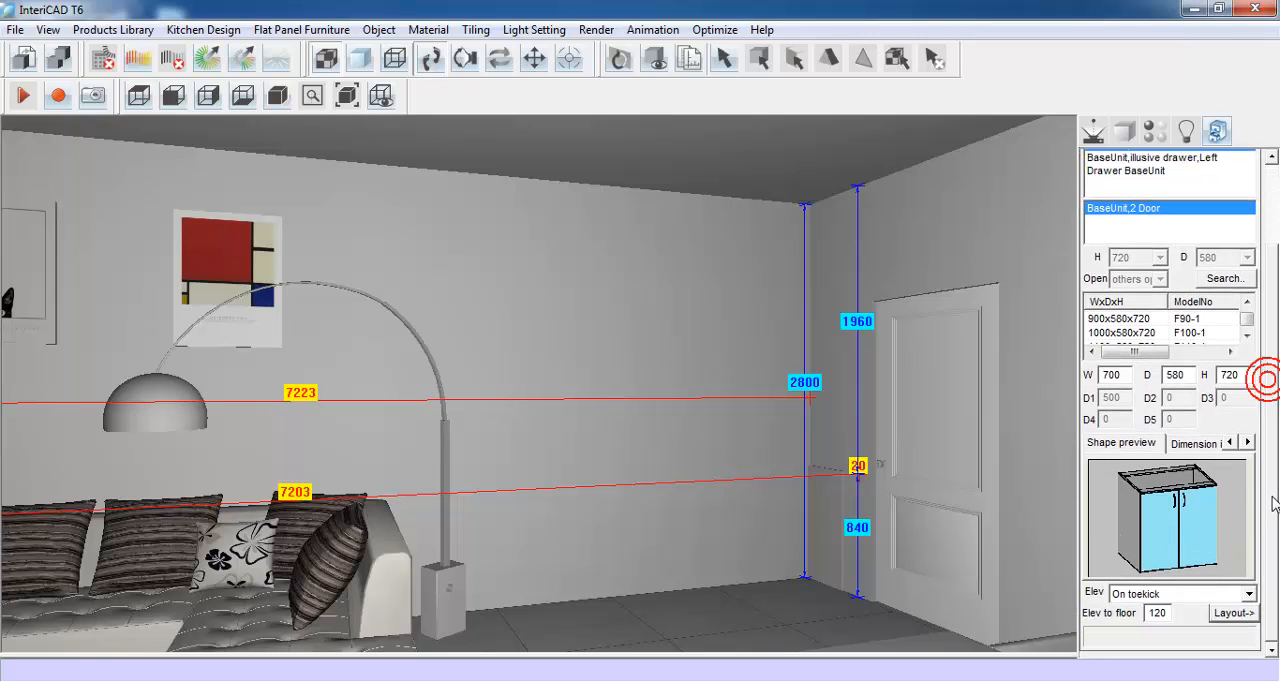
double_click(1110, 375)
type("8")
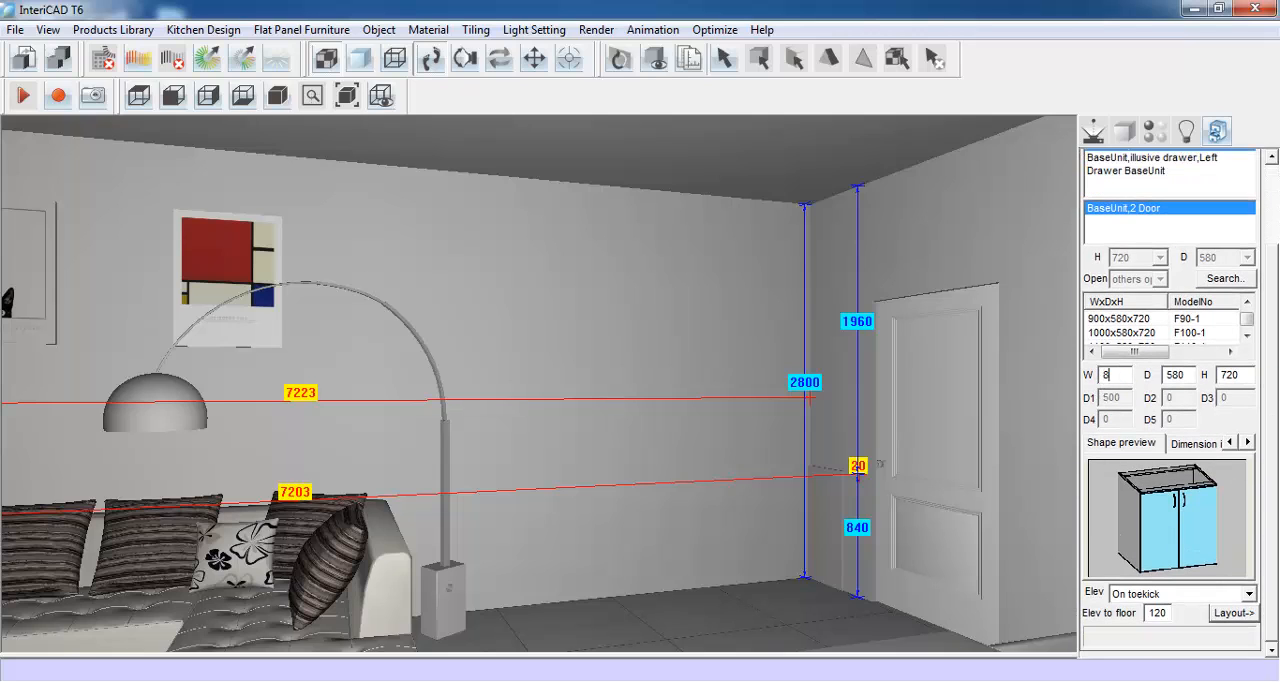
type("00")
double_click(1187, 375)
type("350")
left_click(1232, 613)
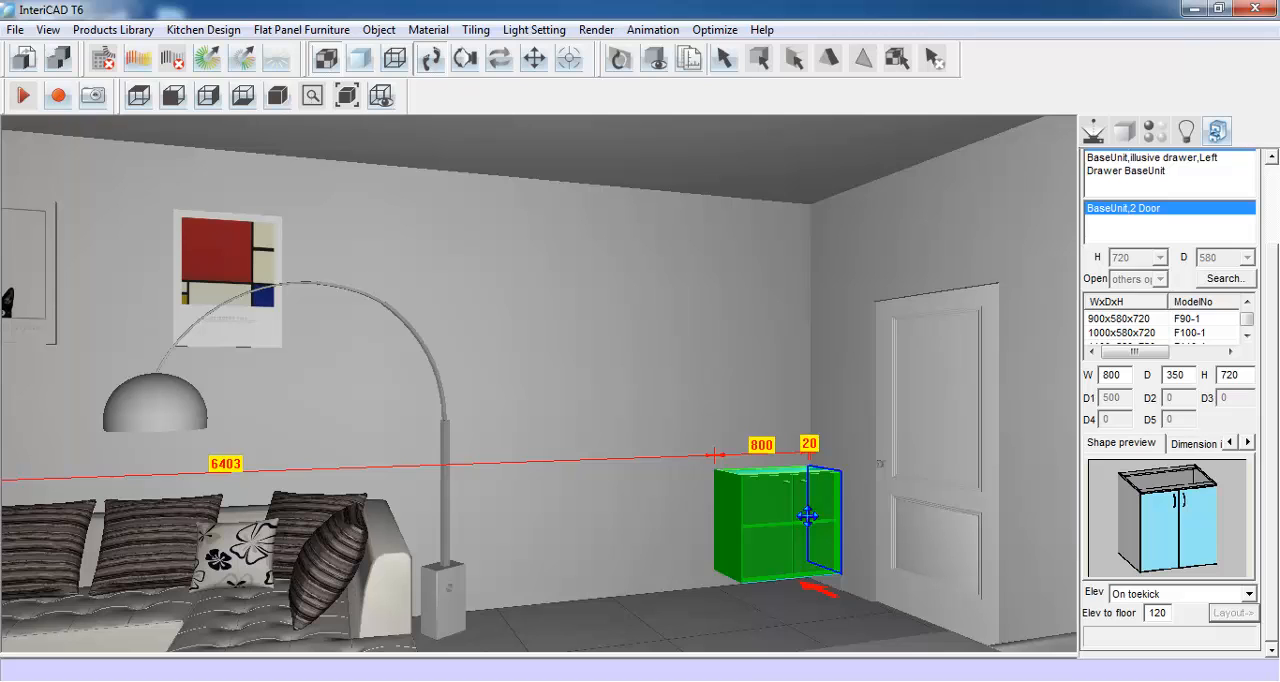
left_click(807, 516)
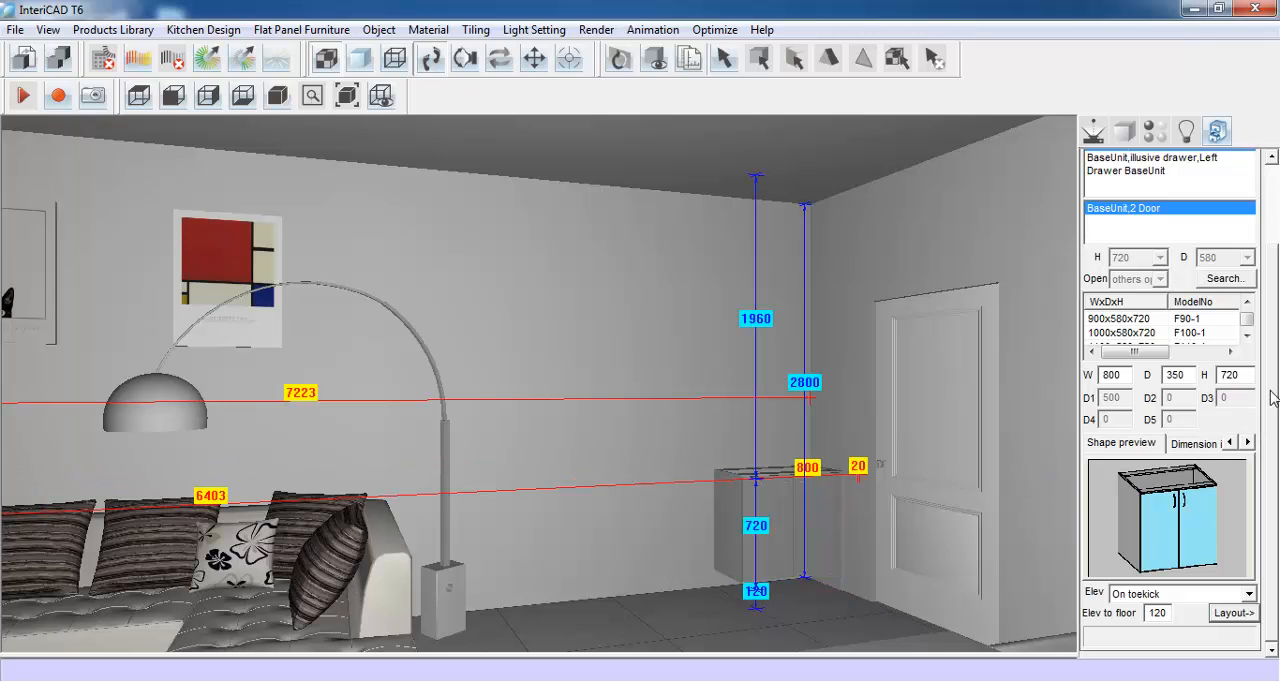
- Choose the four-drawer unit, Drawer BaseUnit D4, from the 02: BaseUnit with Drawer category
left_click_drag(1270, 390, 1278, 303)
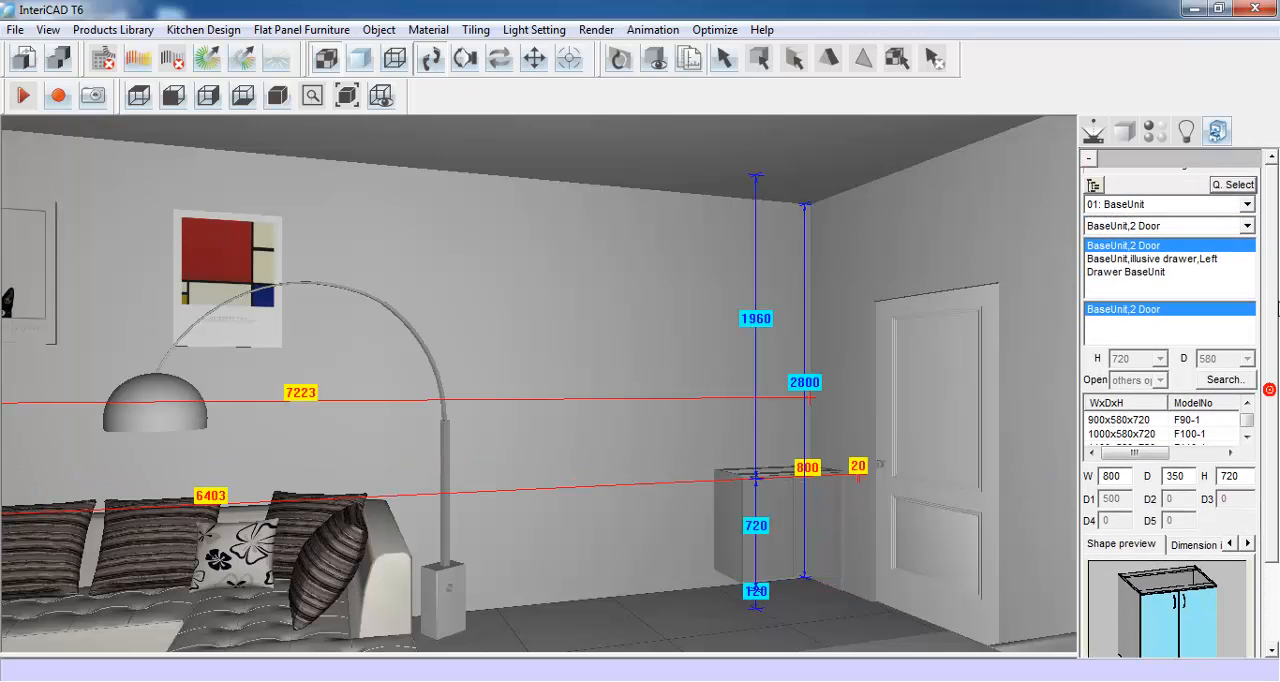
left_click(1247, 204)
left_click(1213, 236)
left_click(1234, 226)
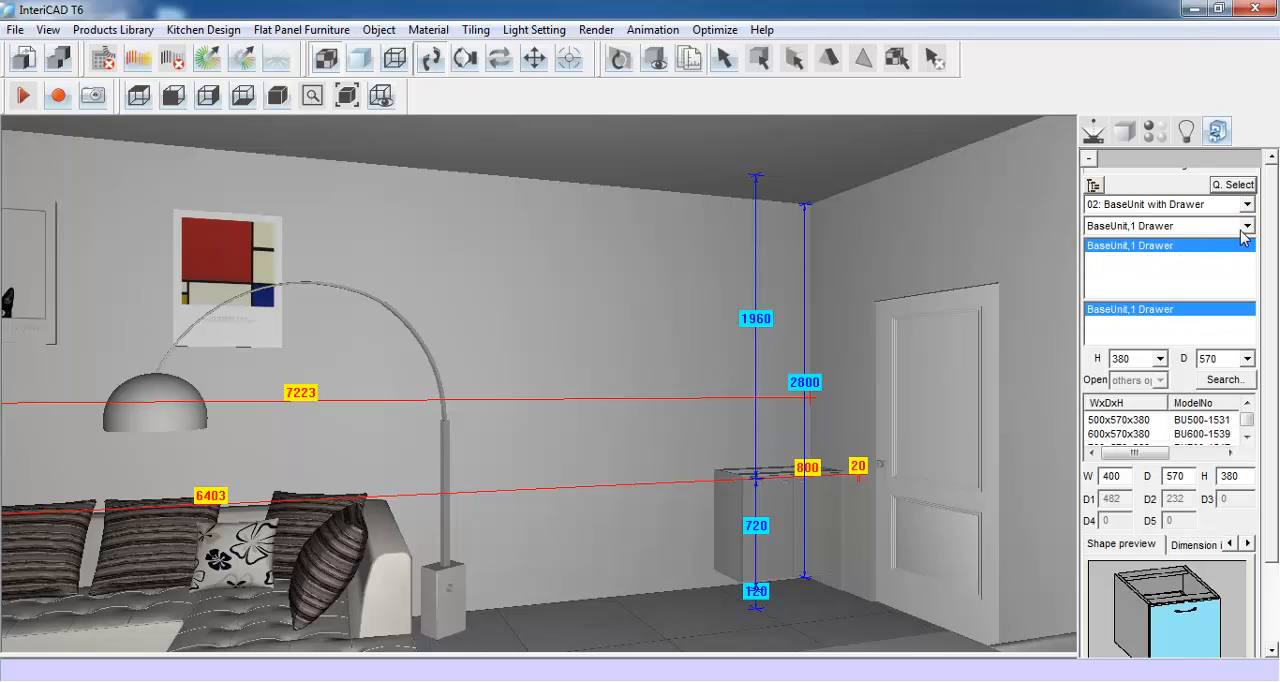
left_click(1230, 312)
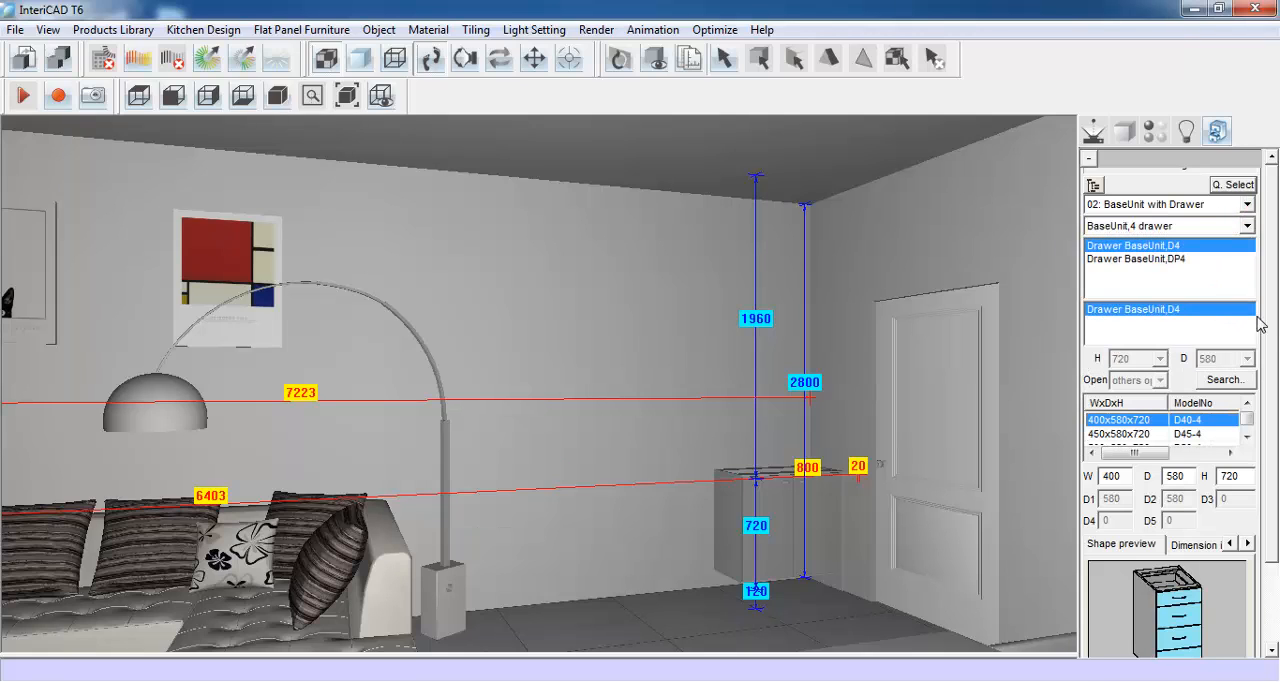
- Set the four-drawer base unit to 800 wide and 350 deep and place it directly beside the two-door unit
left_click_drag(1274, 330, 1276, 440)
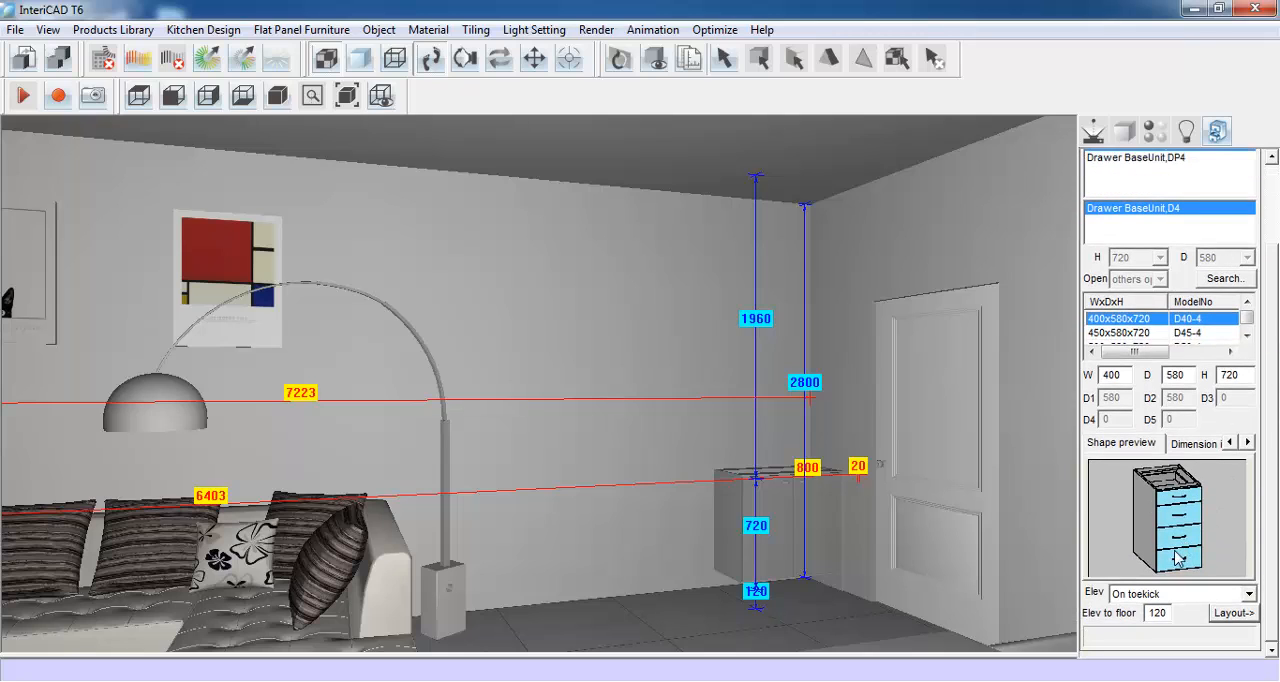
double_click(1110, 376)
type("3")
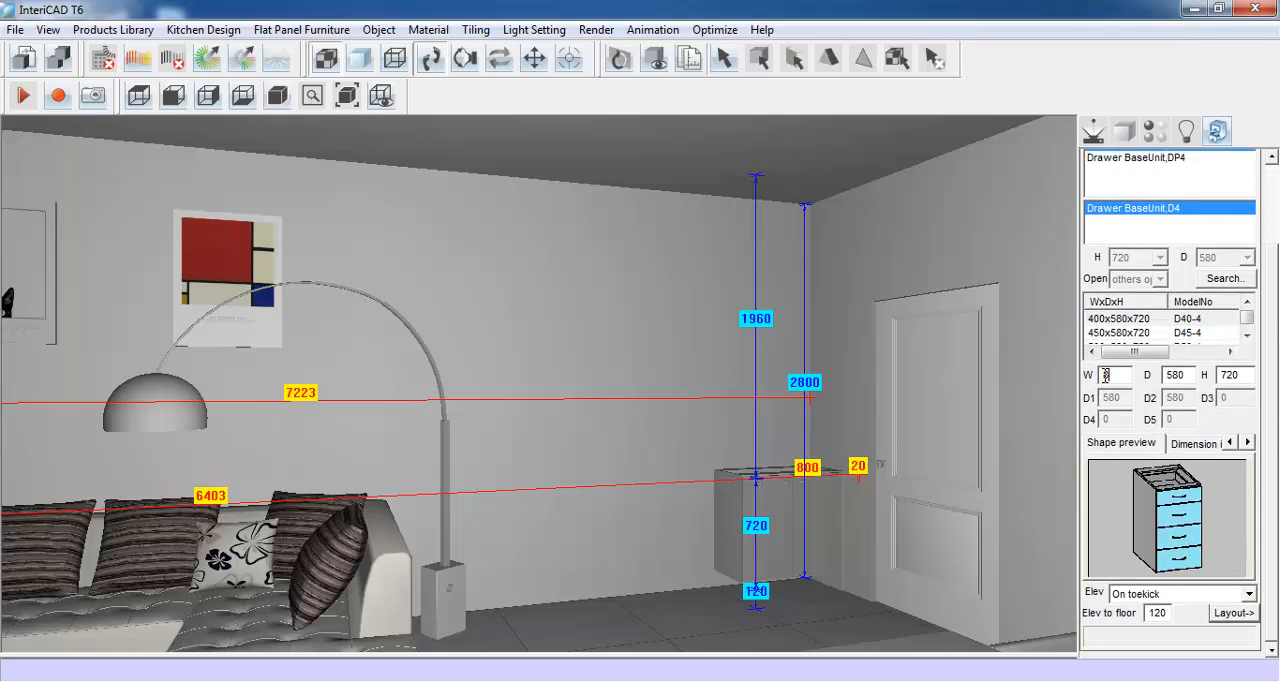
double_click(1180, 374)
type("3")
left_click(1232, 612)
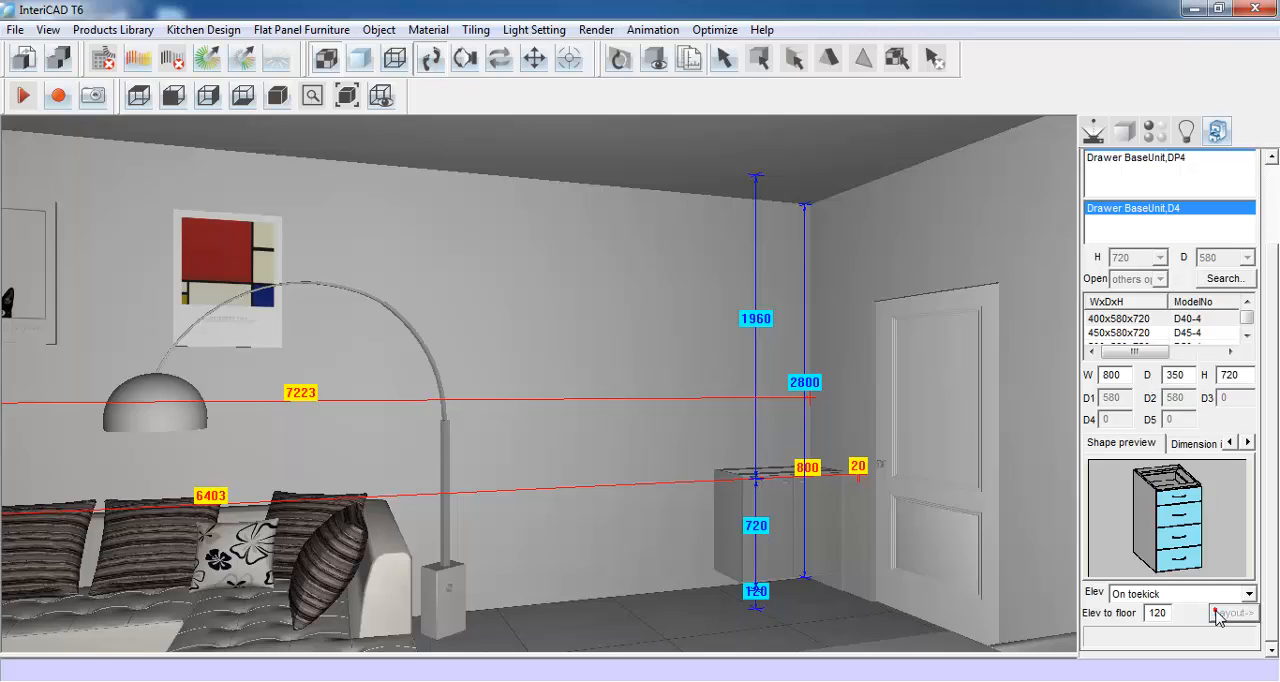
left_click(702, 515)
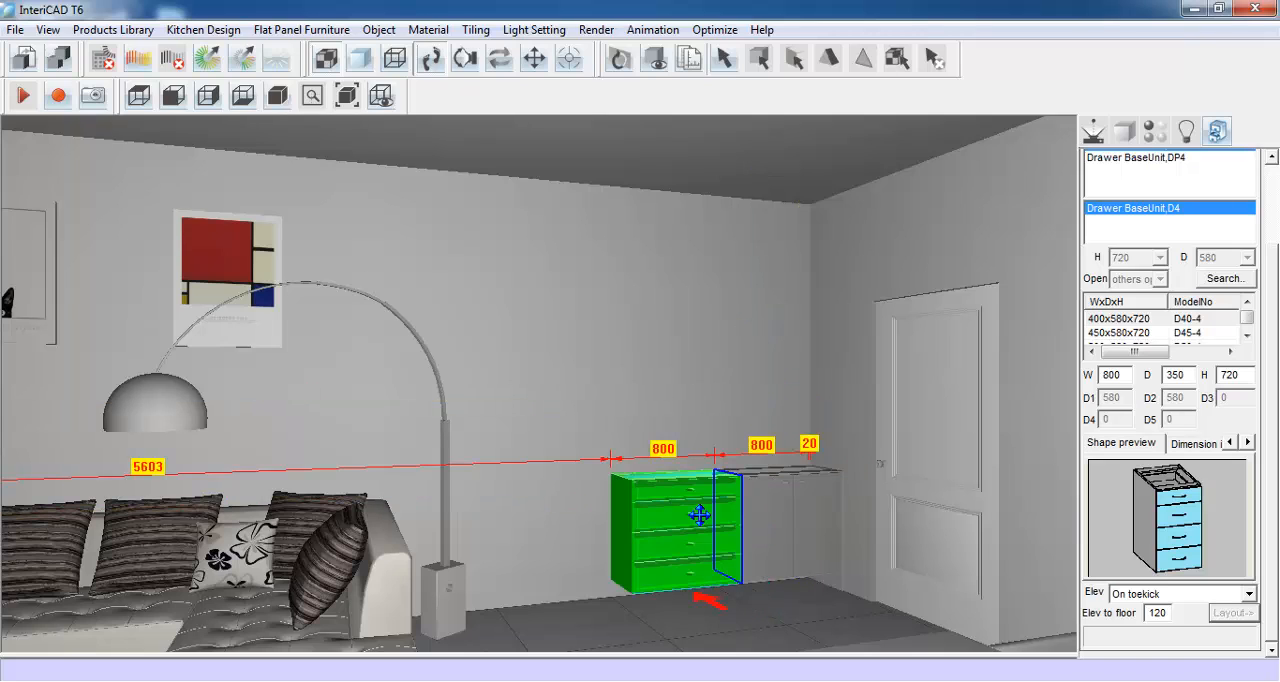
left_click(699, 515)
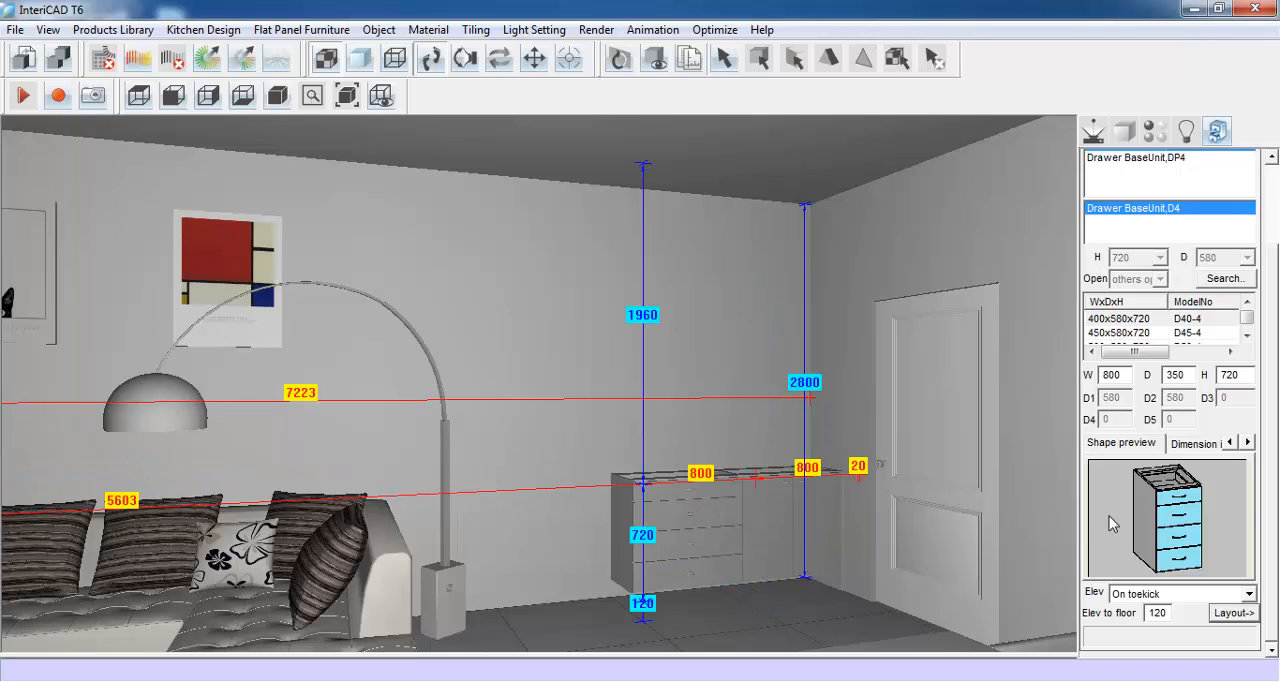
- Switch back to the 01: BaseUnit category and choose the two-door unit again
left_click_drag(1266, 421, 1246, 290)
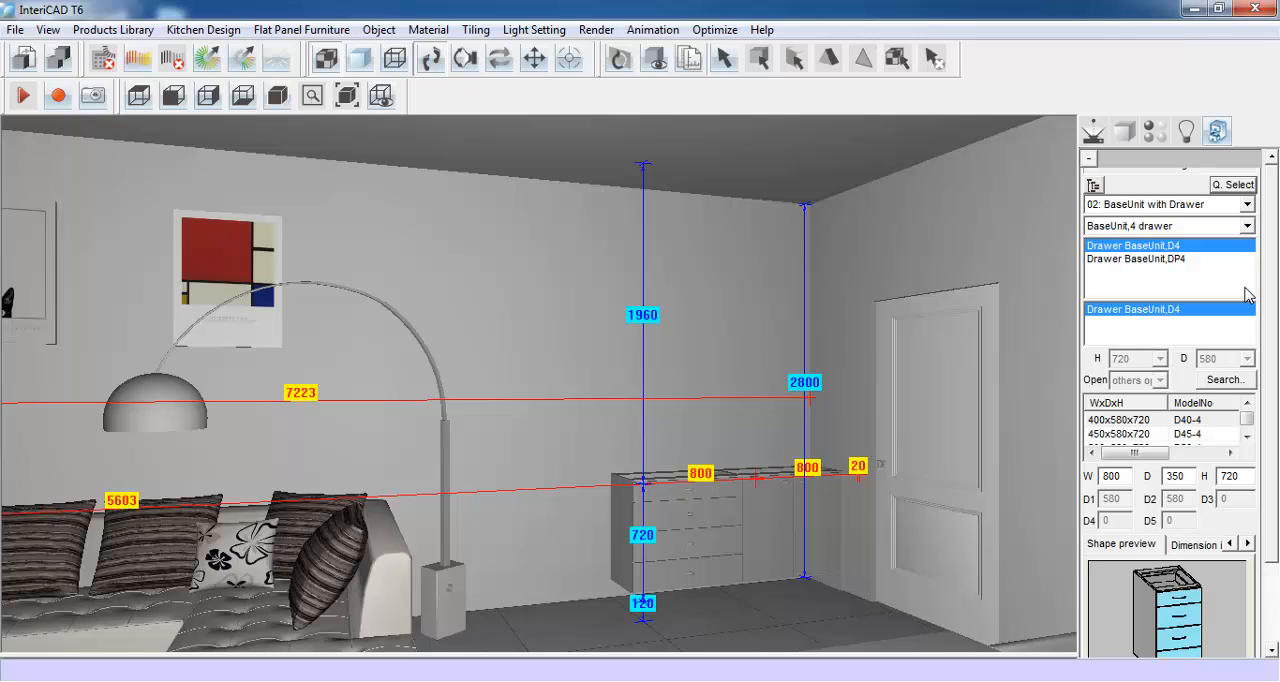
left_click(1247, 204)
scroll(1252, 245, "up", 1)
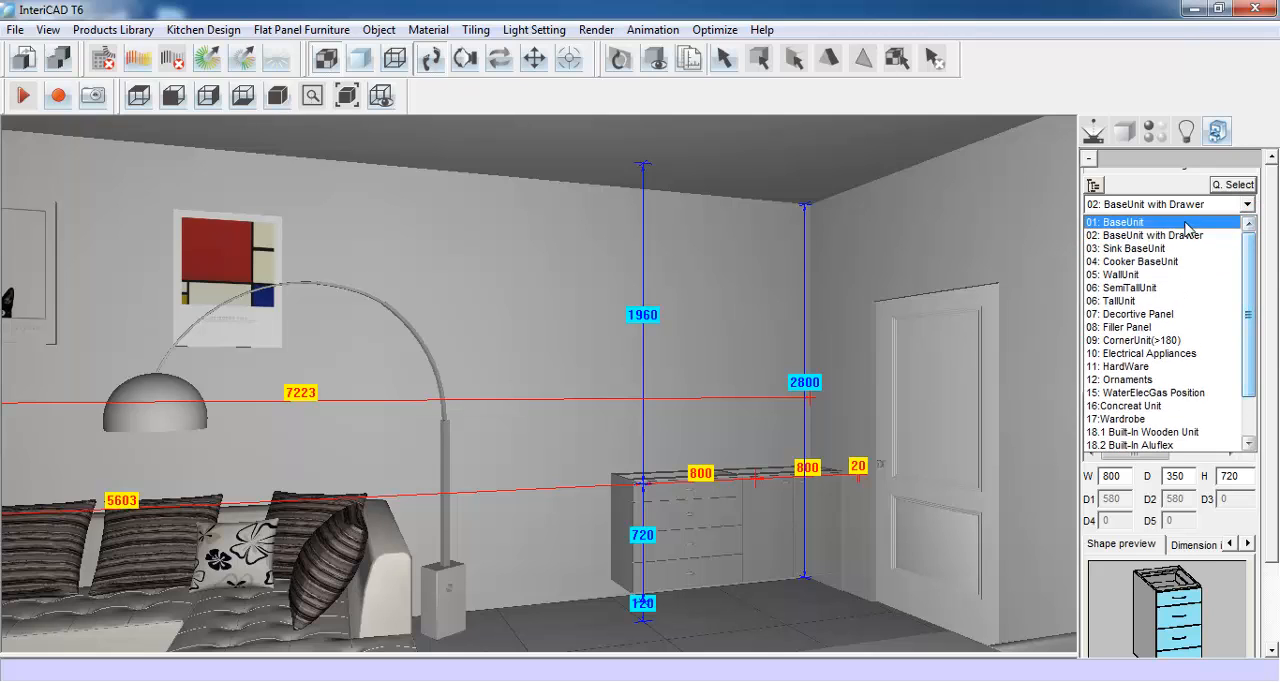
left_click(1187, 222)
left_click(1238, 226)
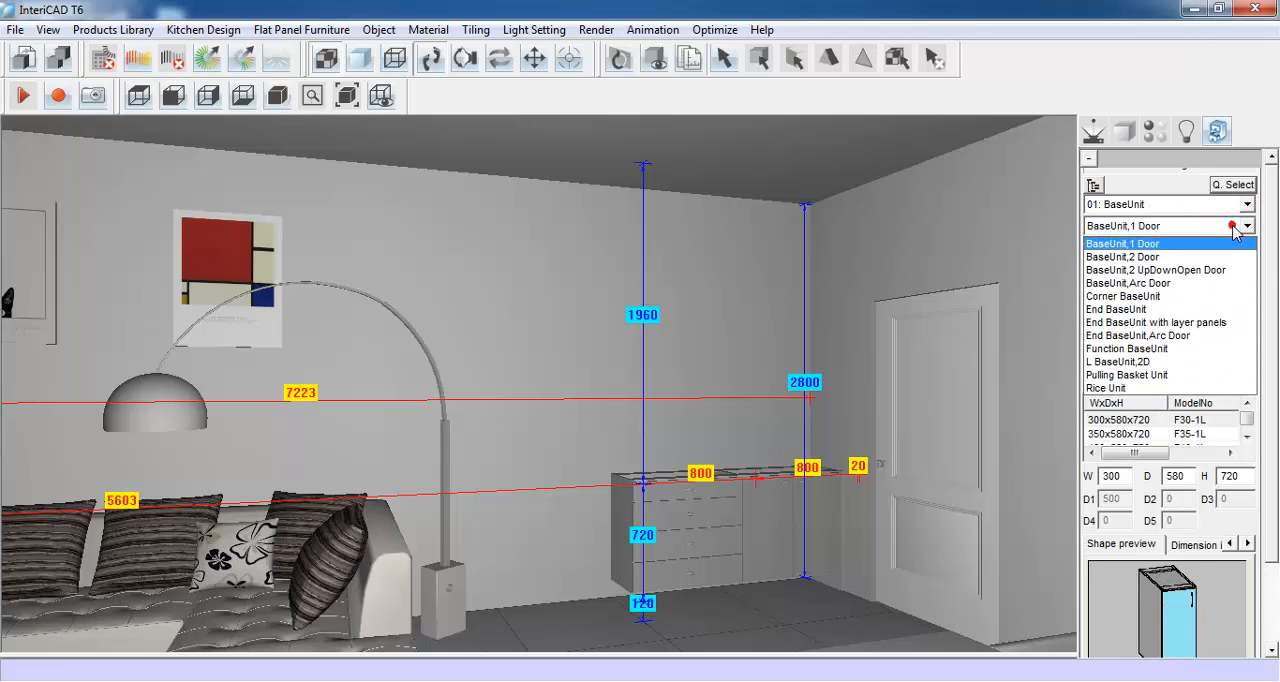
left_click(1231, 256)
- Set the second two-door base unit to 800 wide and 350 deep and place it beside the four-drawer unit
left_click_drag(1268, 318, 1272, 443)
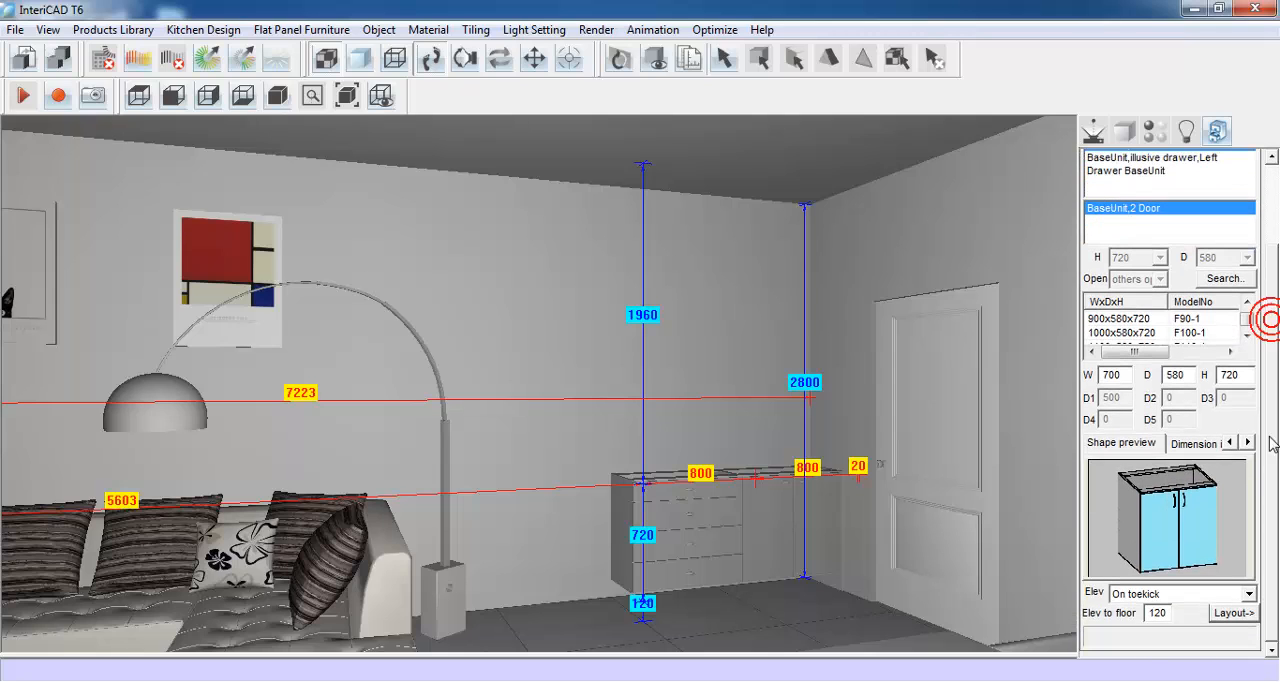
double_click(1112, 375)
type("80")
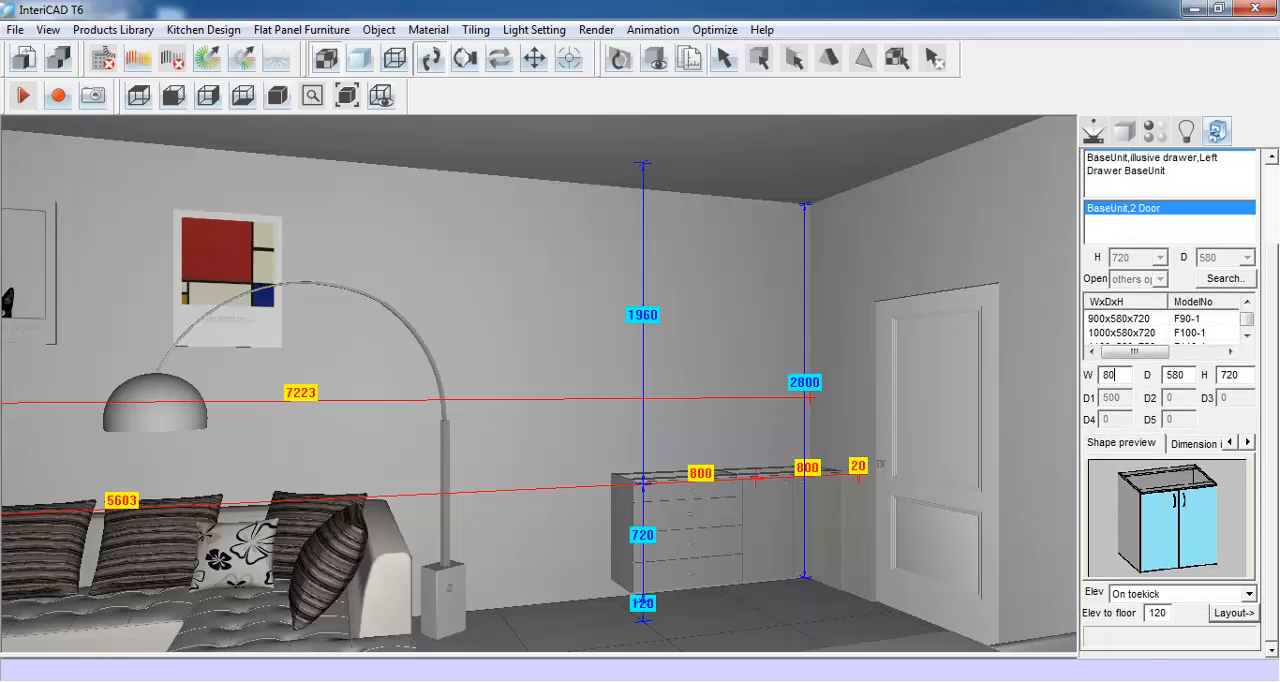
double_click(1177, 375)
type("3")
left_click(1235, 612)
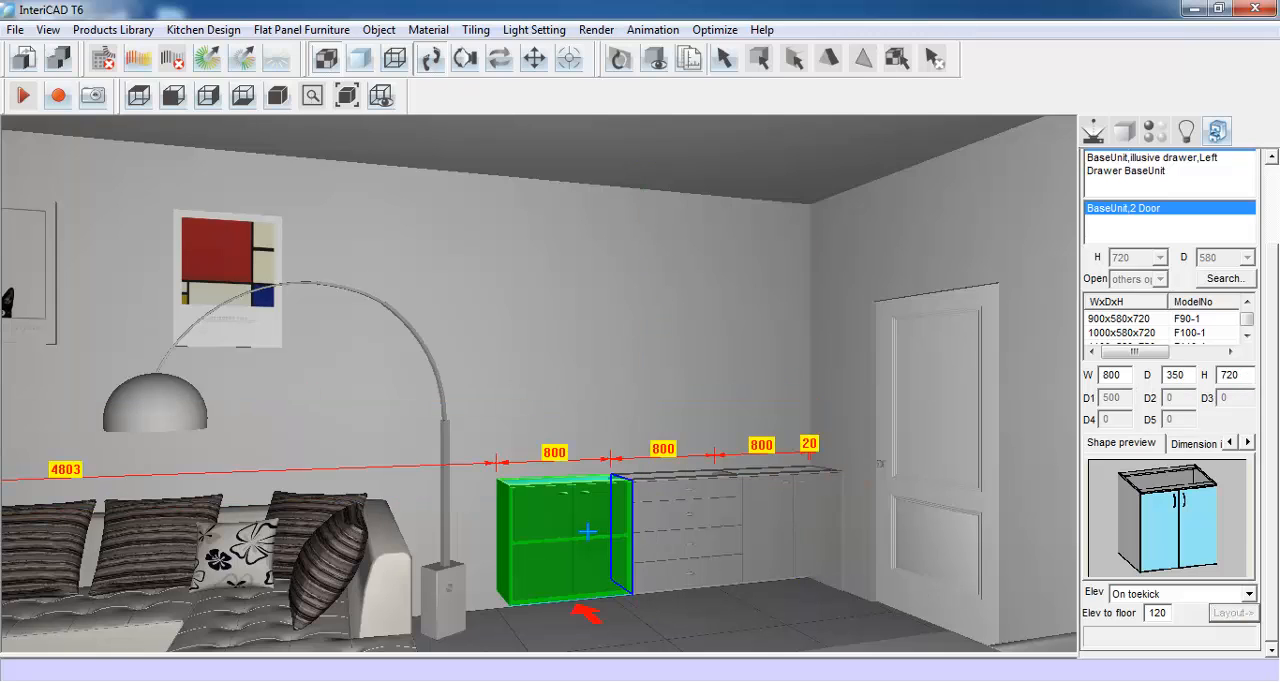
left_click(587, 531)
left_click(597, 521)
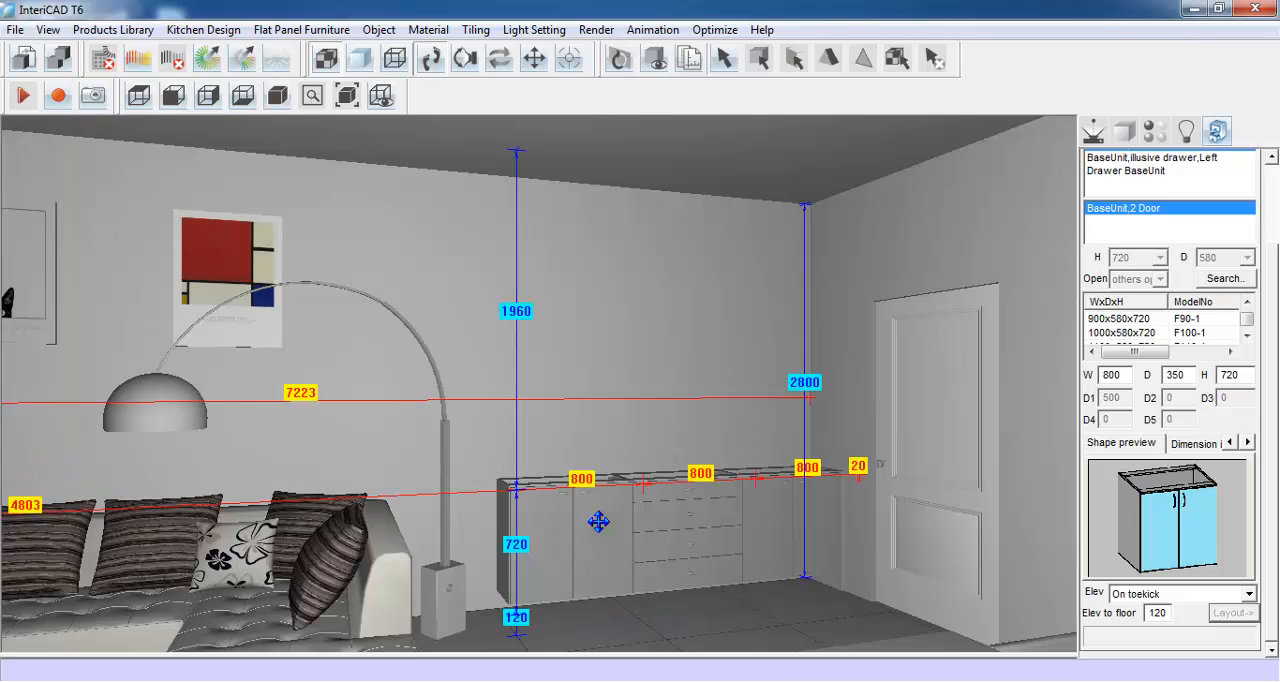
- Choose Decortive Panel,BaseUnit from the decorative panels and set it to 20 wide, 350 deep and 840 high
scroll(1275, 326, "up", 3)
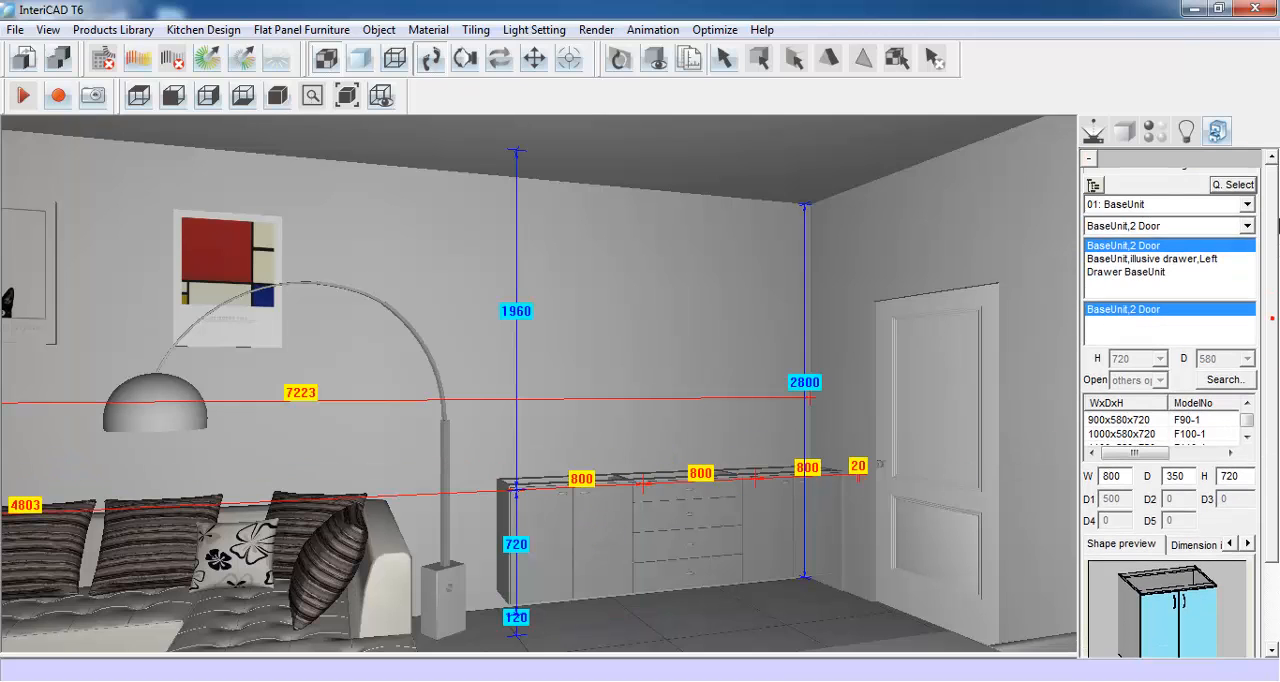
left_click(1247, 204)
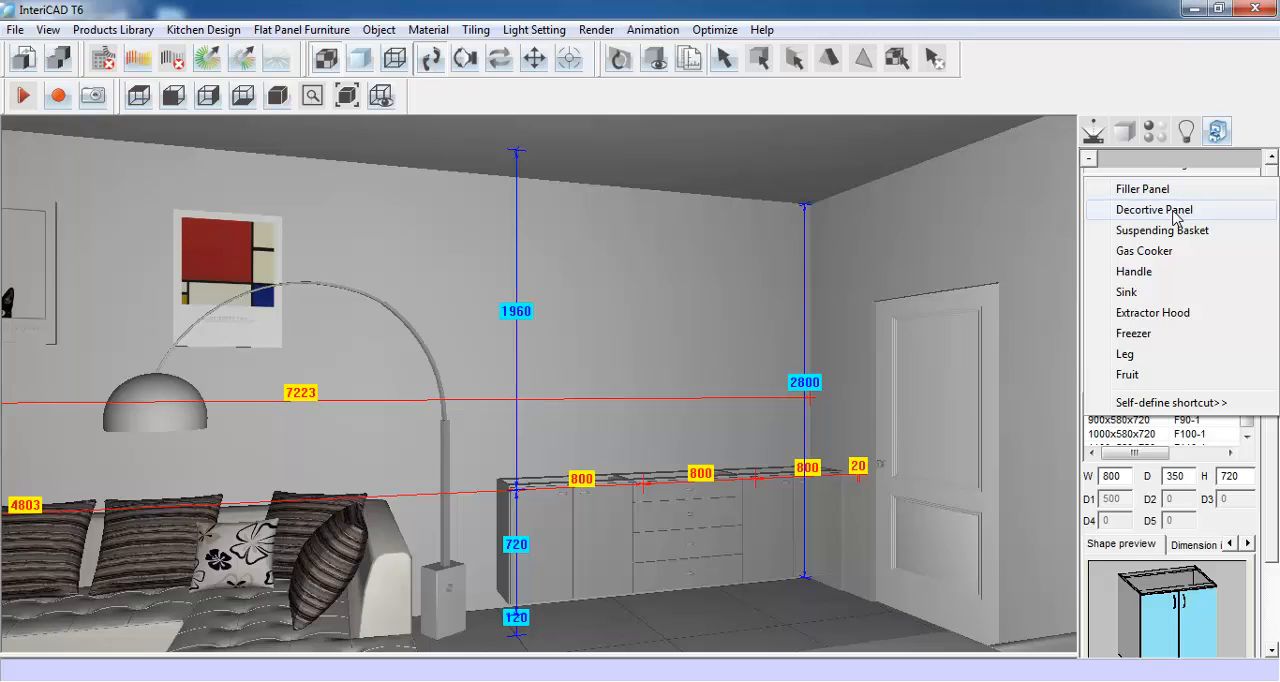
left_click(1174, 210)
scroll(1276, 333, "down", 3)
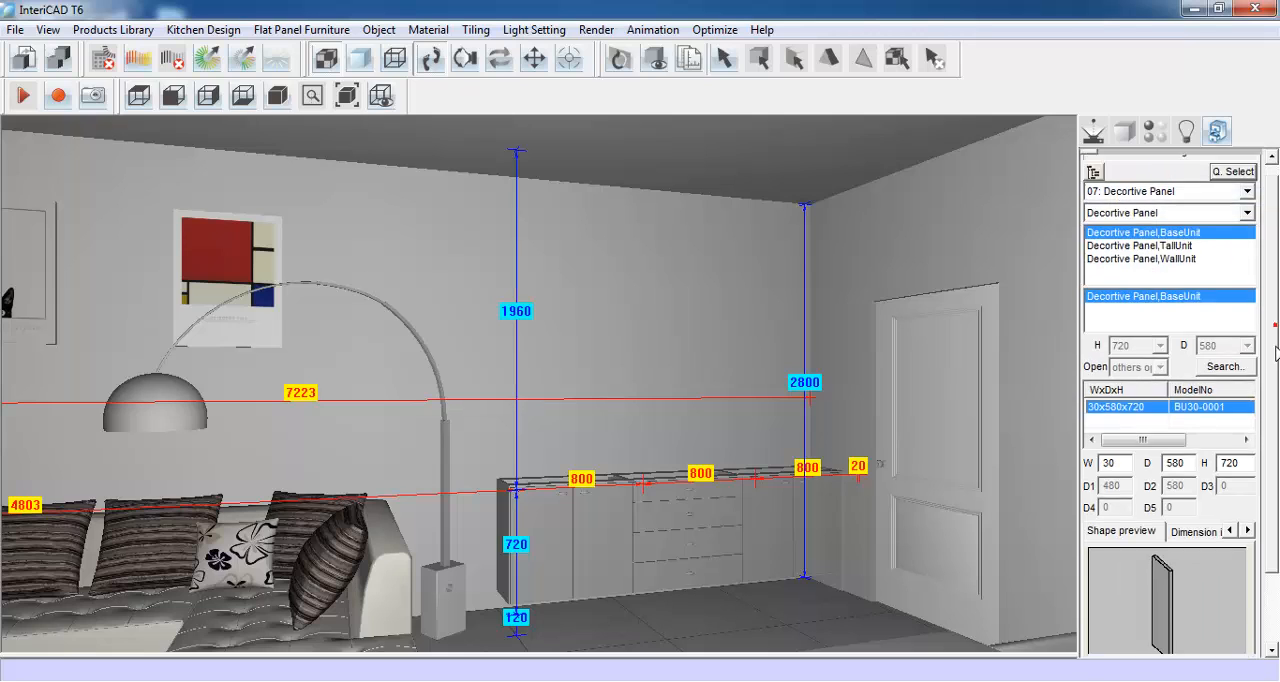
double_click(1123, 374)
type("20")
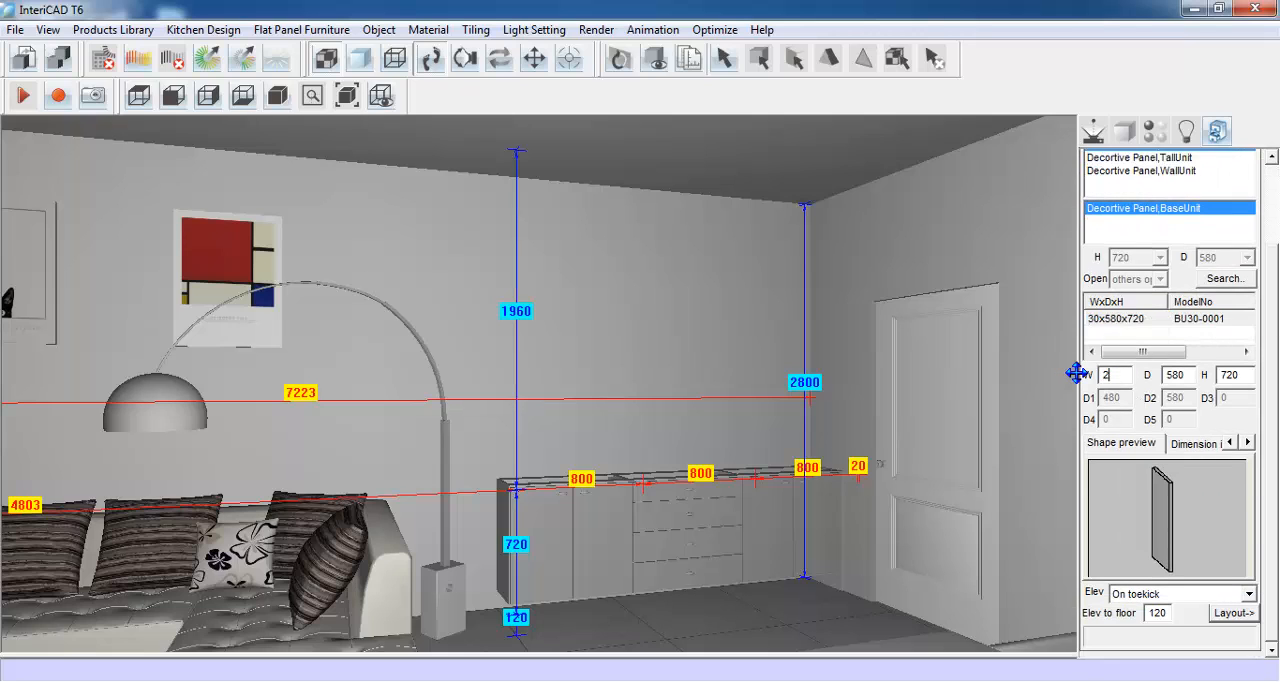
double_click(1186, 375)
type("350")
double_click(1242, 378)
type("840")
- Set the base-unit panel's elevation to On floor and place it at the open end of the base unit row
left_click(1232, 596)
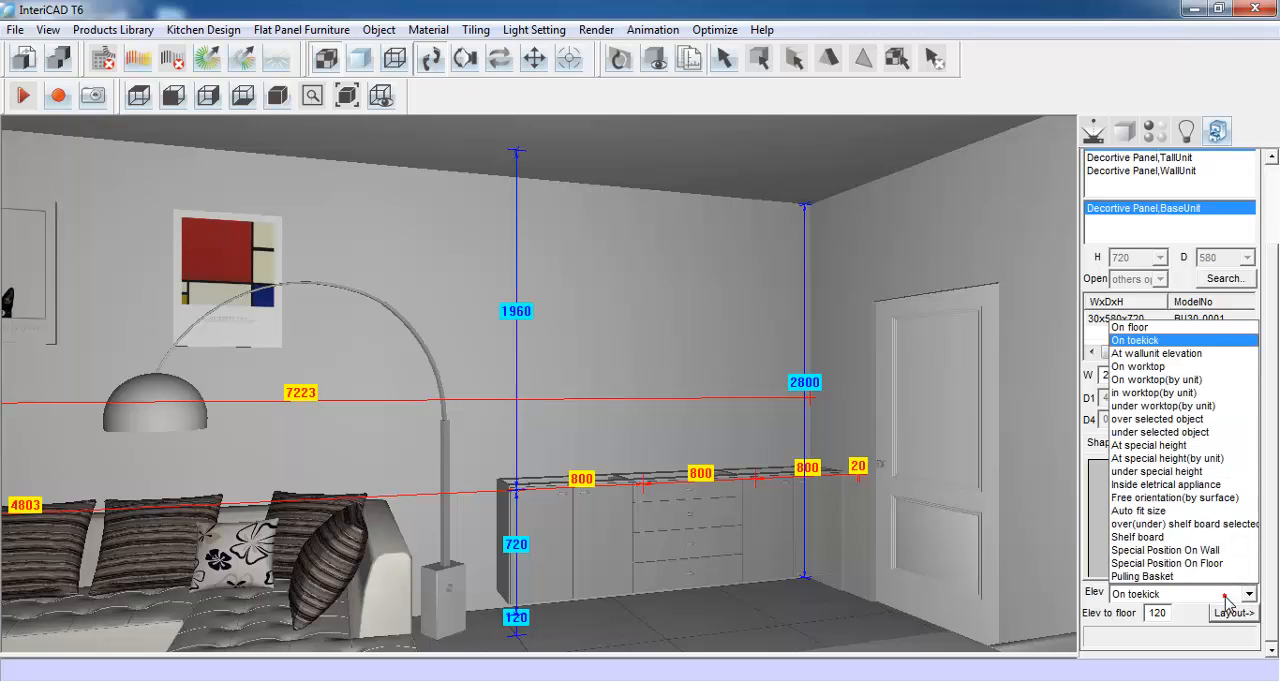
left_click(1168, 329)
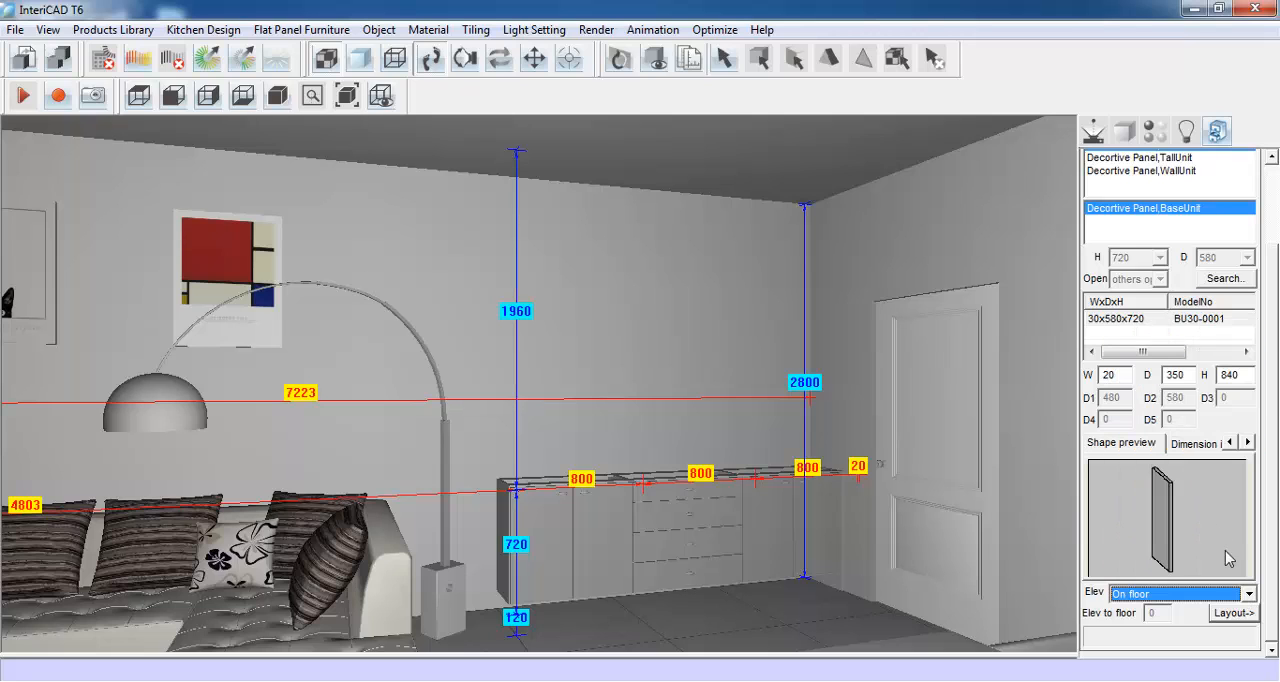
left_click(1233, 613)
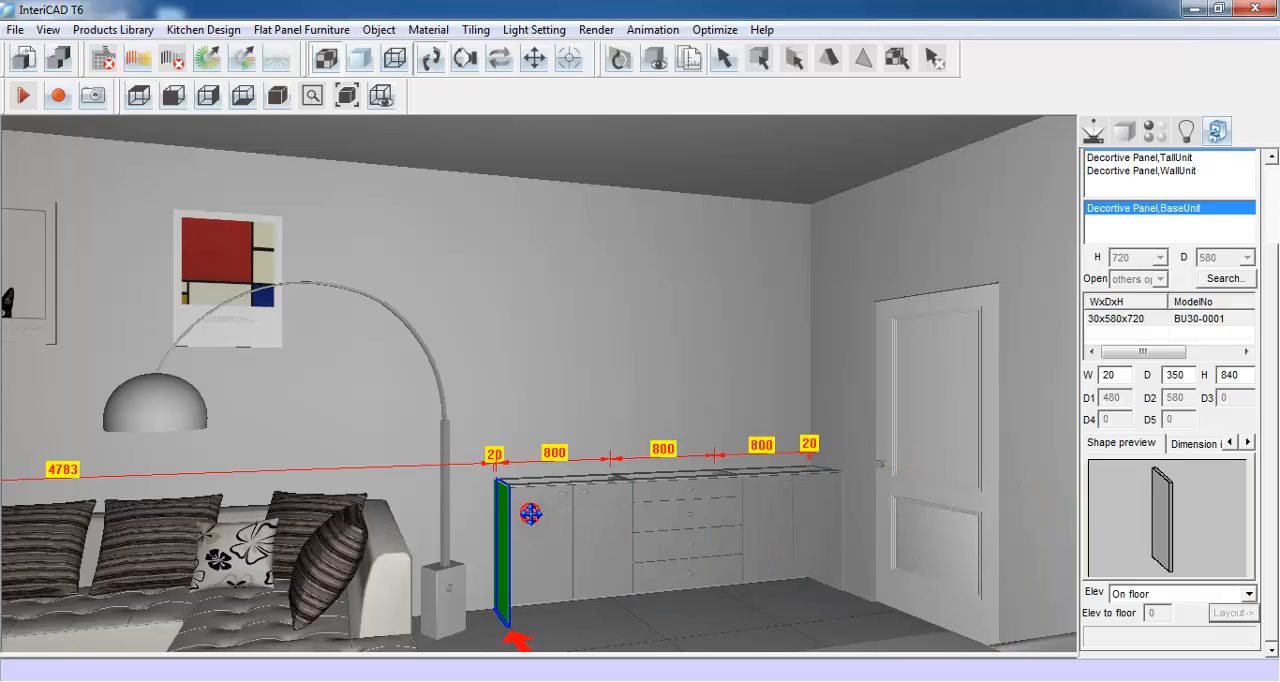
left_click(530, 514)
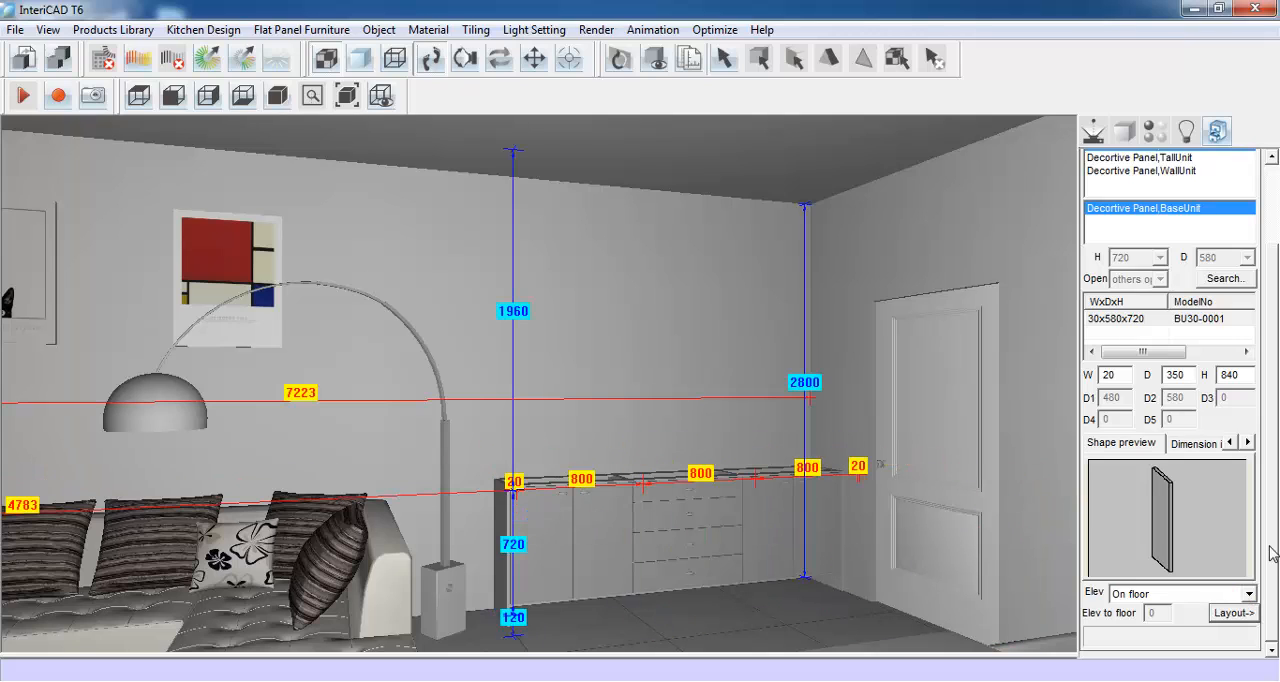
- Choose Decortive Panel,WallUnit from the 07: Decortive Panel category
left_click_drag(1276, 522, 1276, 422)
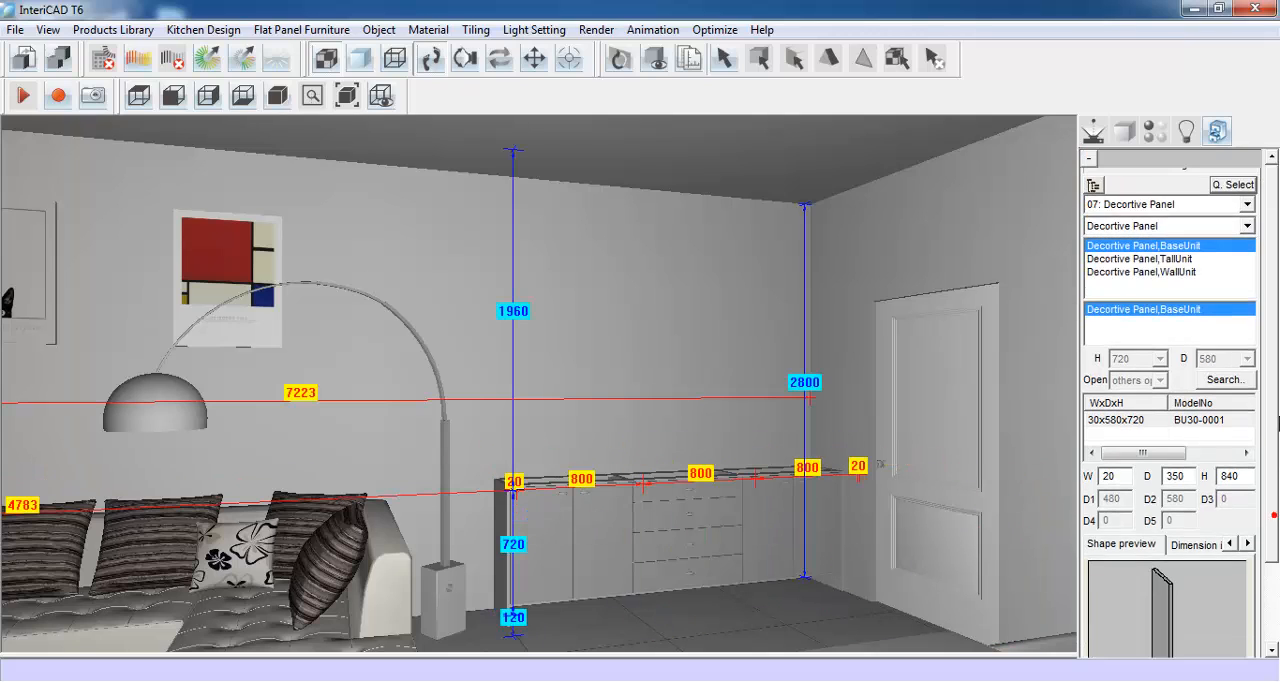
left_click(1247, 204)
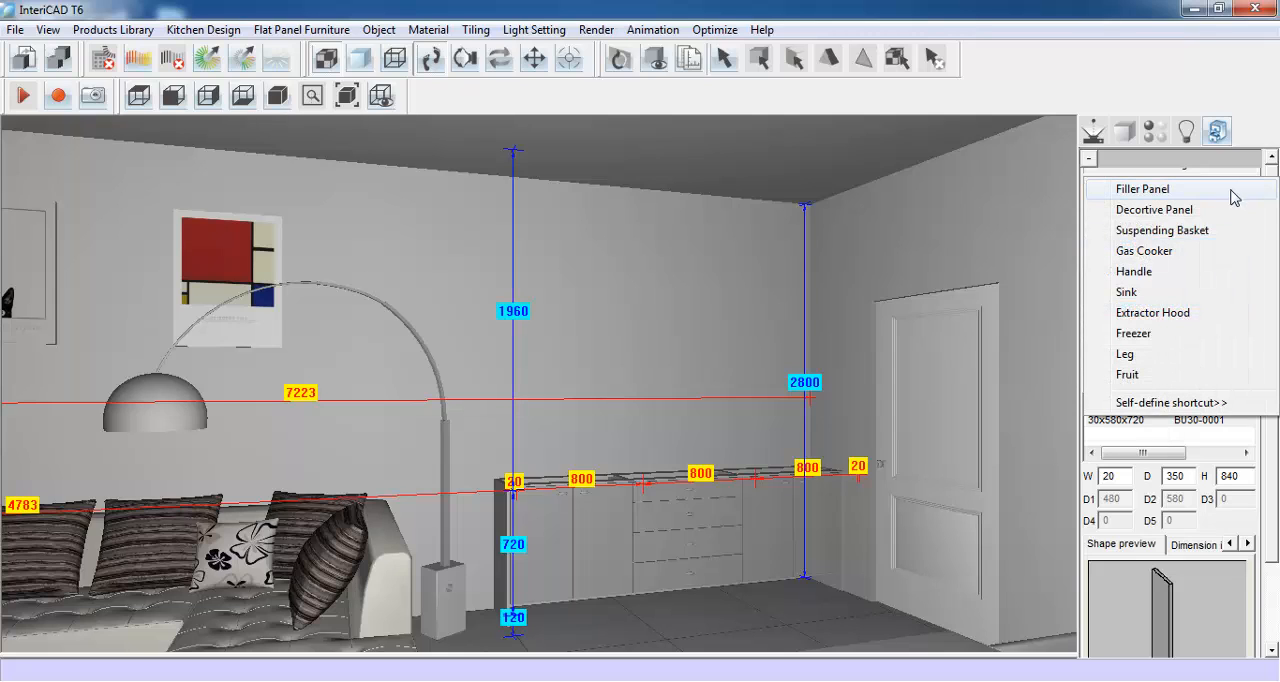
left_click(1230, 210)
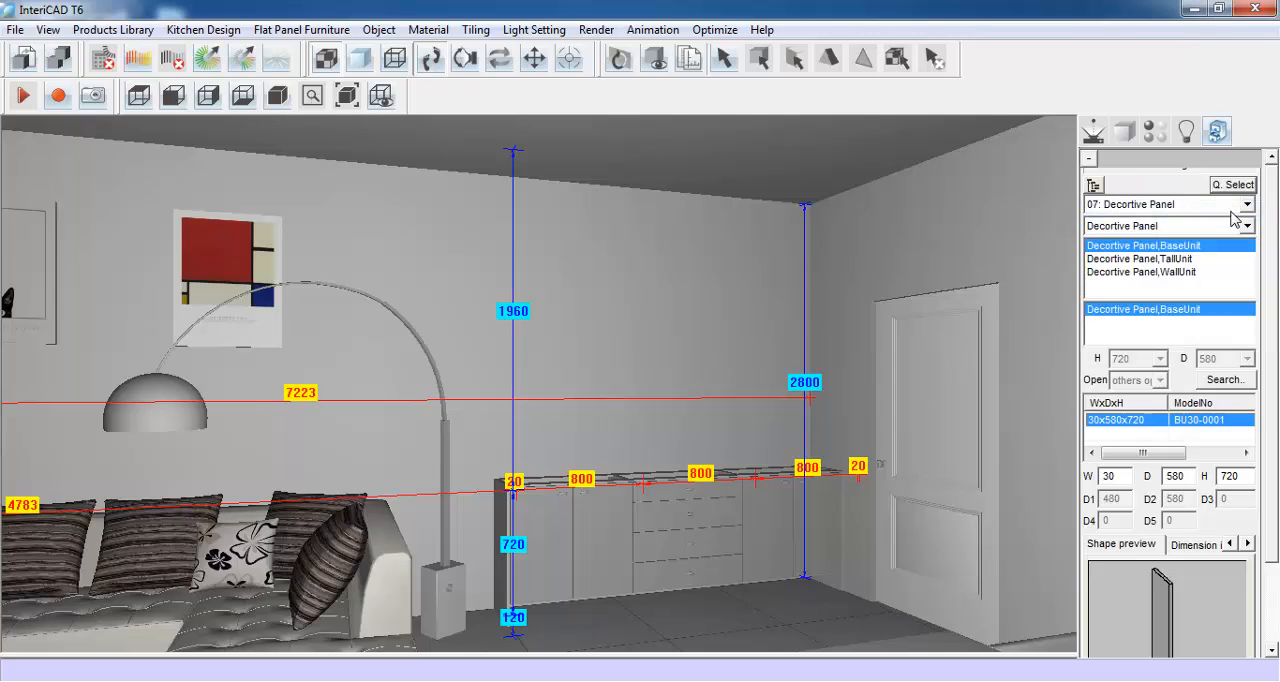
left_click(1182, 272)
- Set the wall-unit panel to 20 wide and 900 high and place it in the room corner above the base units
left_click_drag(1270, 296, 1278, 378)
double_click(1128, 378)
type("2")
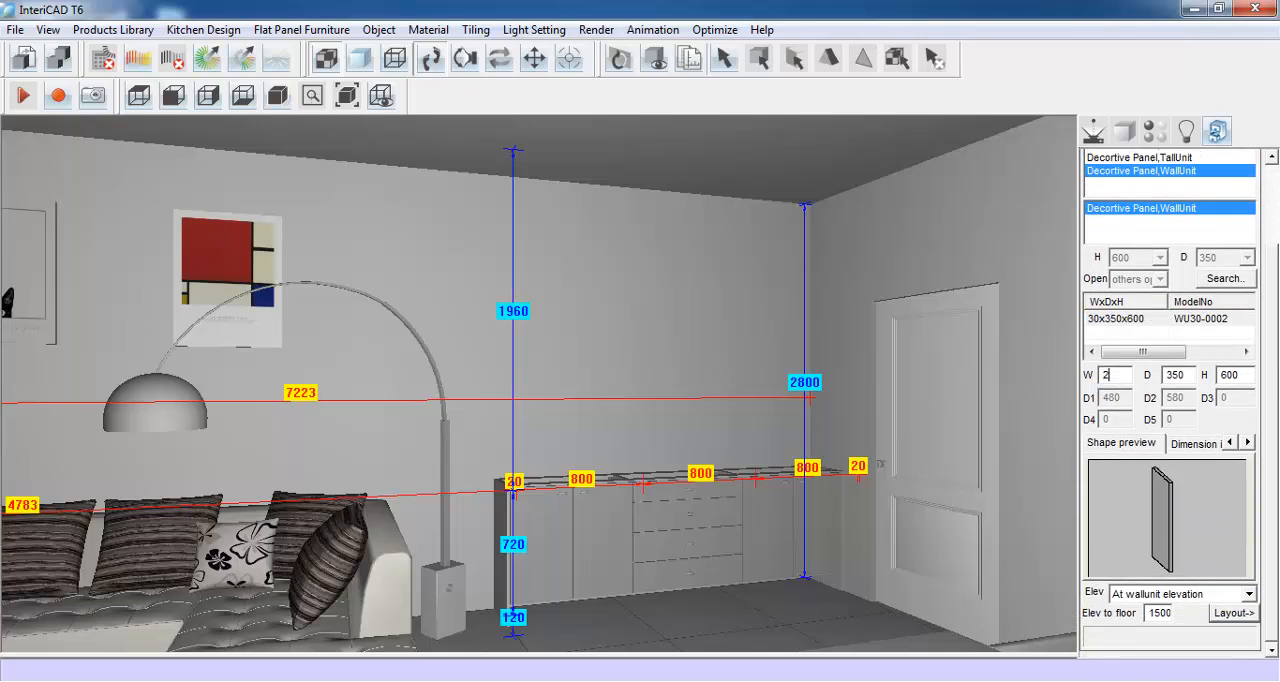
double_click(1236, 374)
type("90")
left_click(1234, 612)
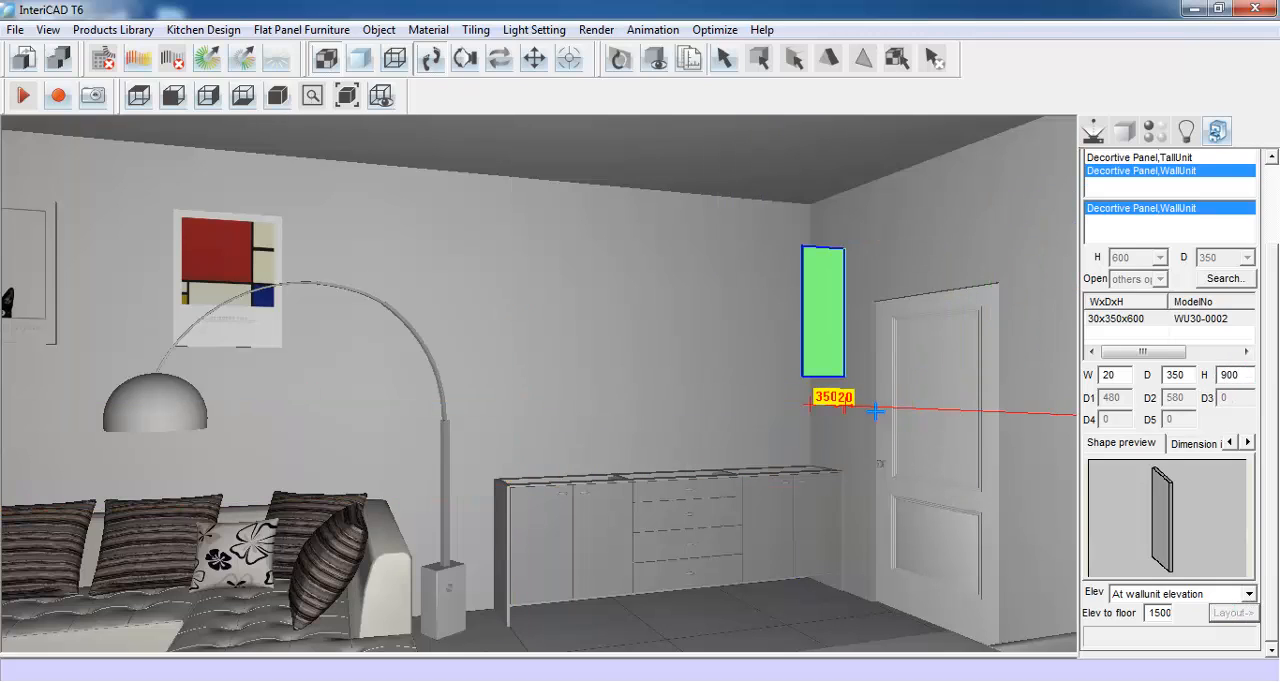
left_click(803, 355)
- Choose the two-door glass unit, WallUnit,2 GlassDoor, from the 05: WallUnit category
left_click_drag(1276, 368, 1277, 262)
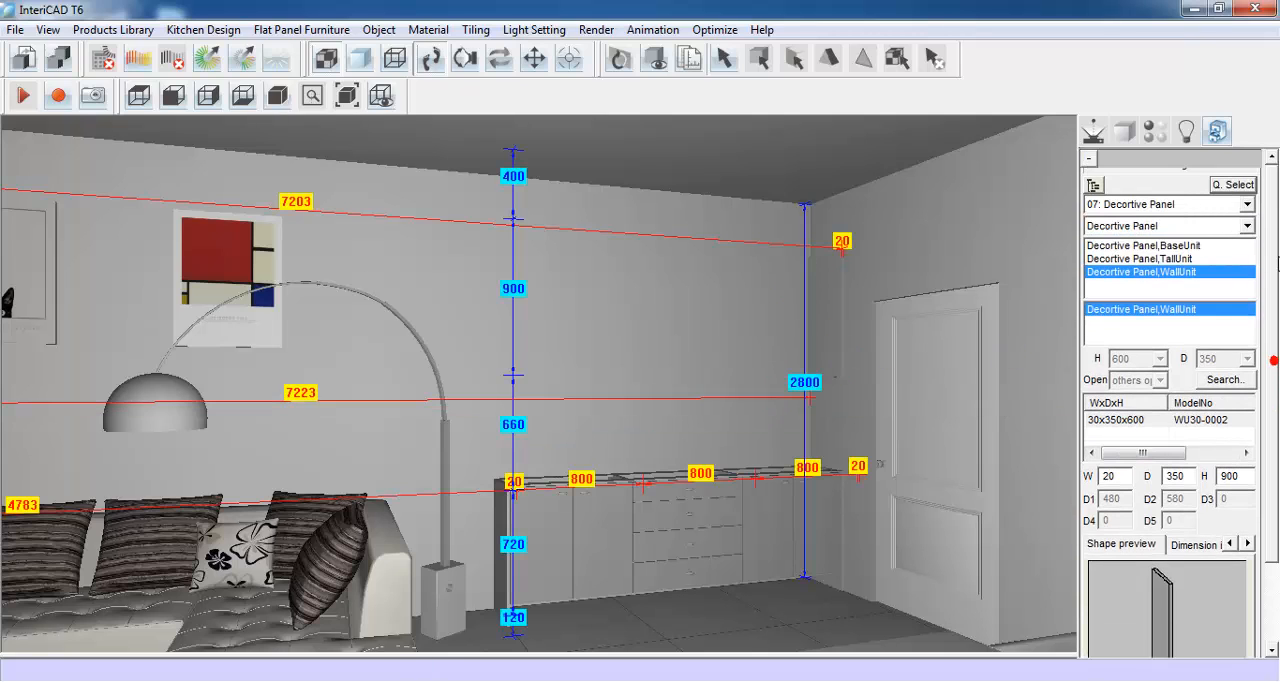
left_click(1247, 204)
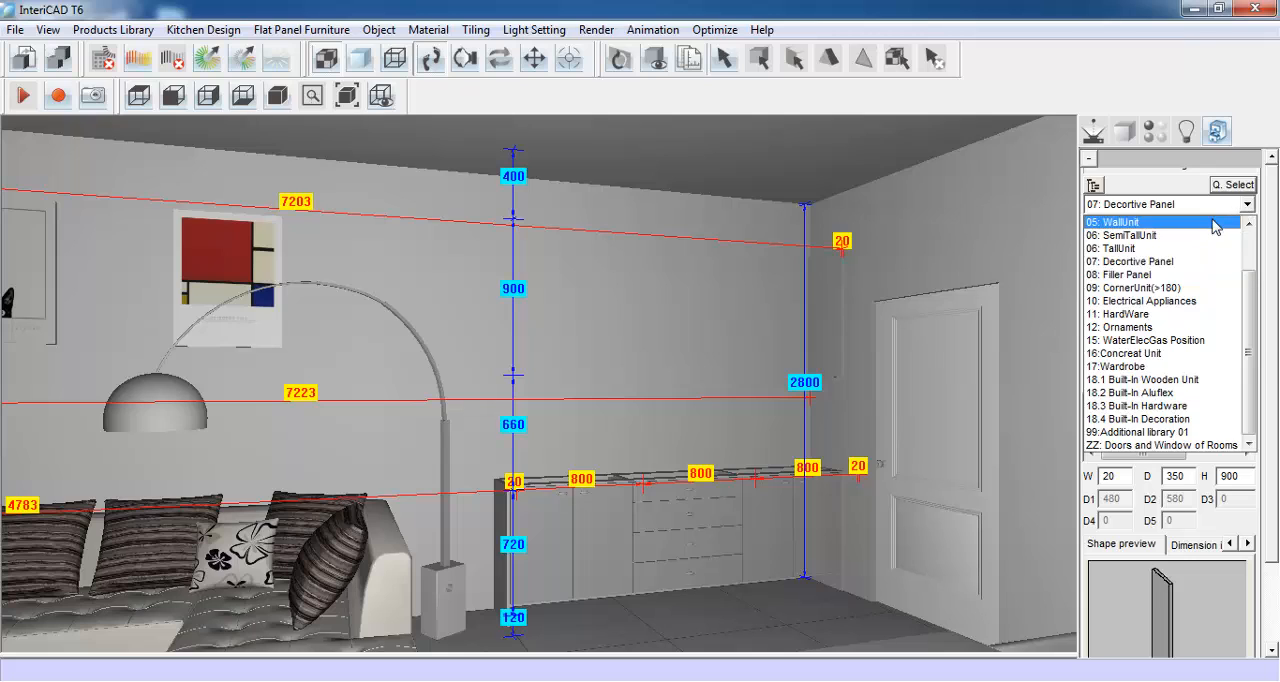
left_click(1212, 221)
left_click(1240, 226)
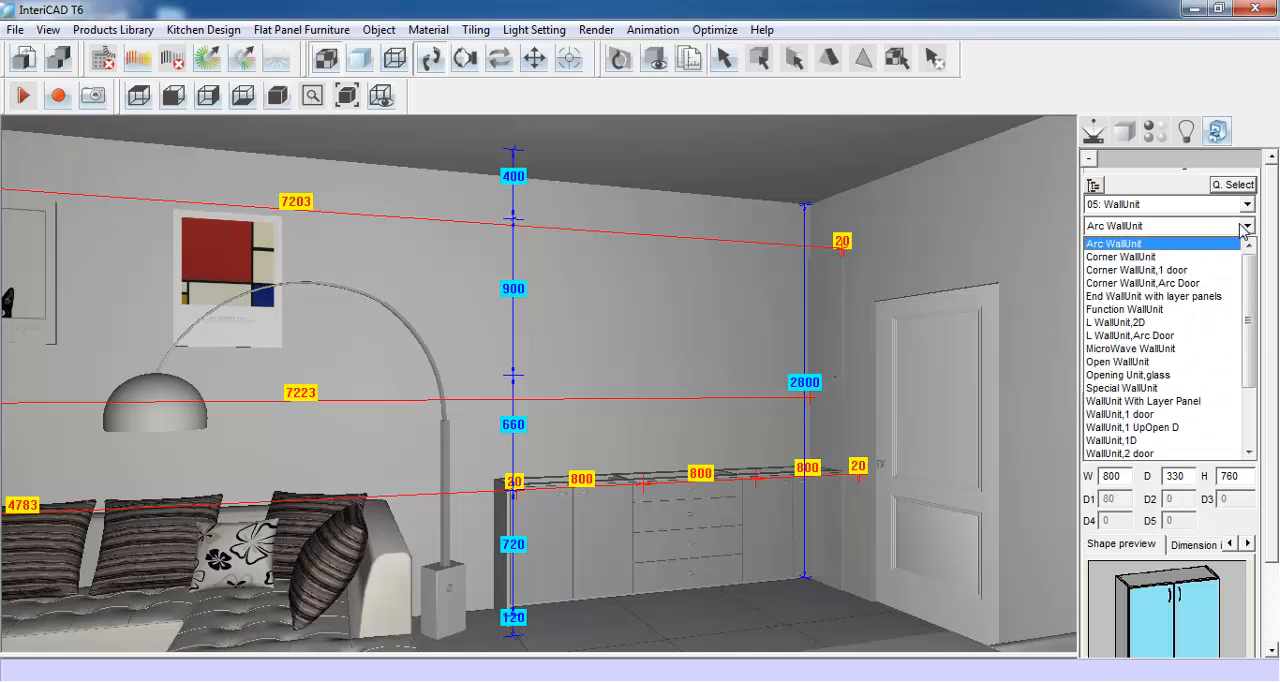
left_click(1148, 453)
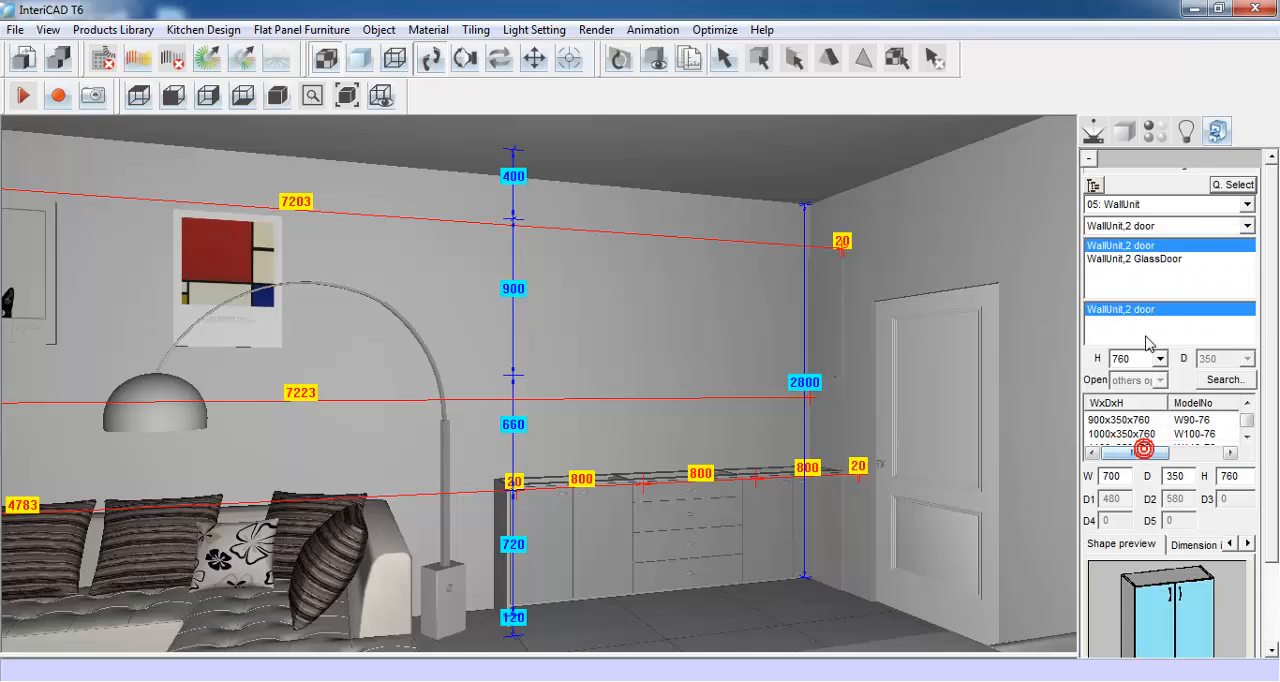
left_click(1160, 260)
- Set the glass-door wall unit to 800 wide and 900 high and place three side by side, starting from the corner panel
scroll(1218, 396, "down", 2)
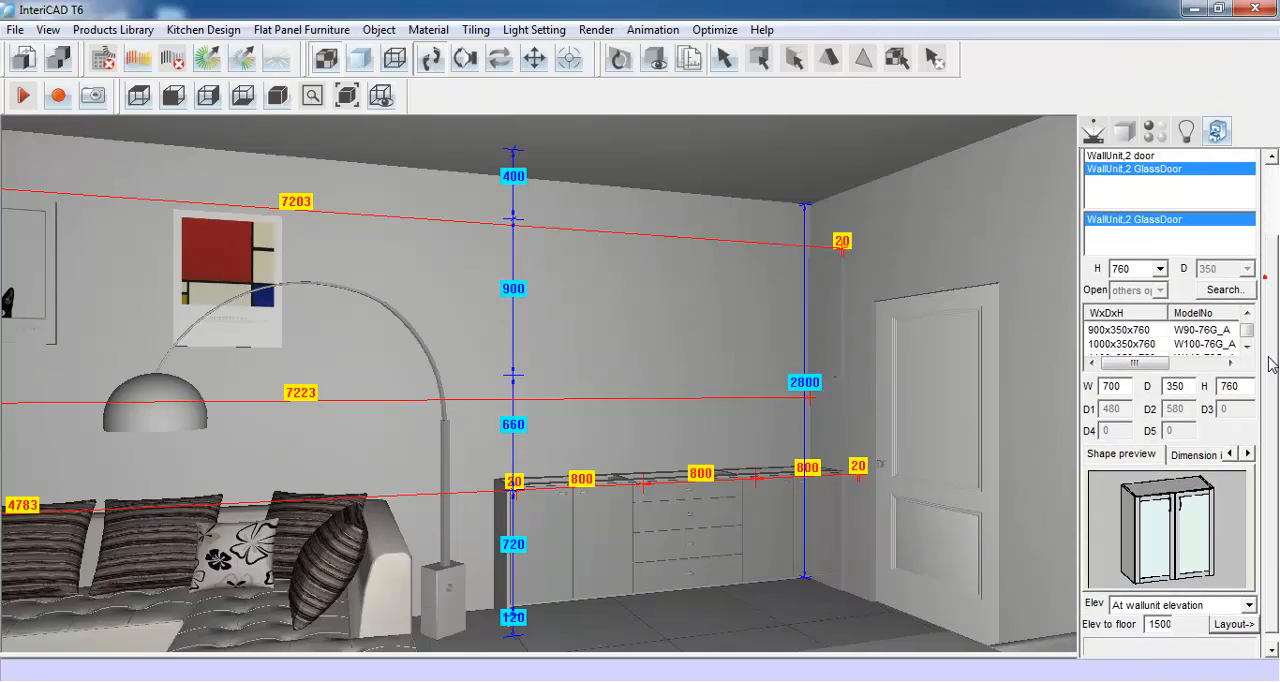
left_click_drag(1131, 372, 1100, 374)
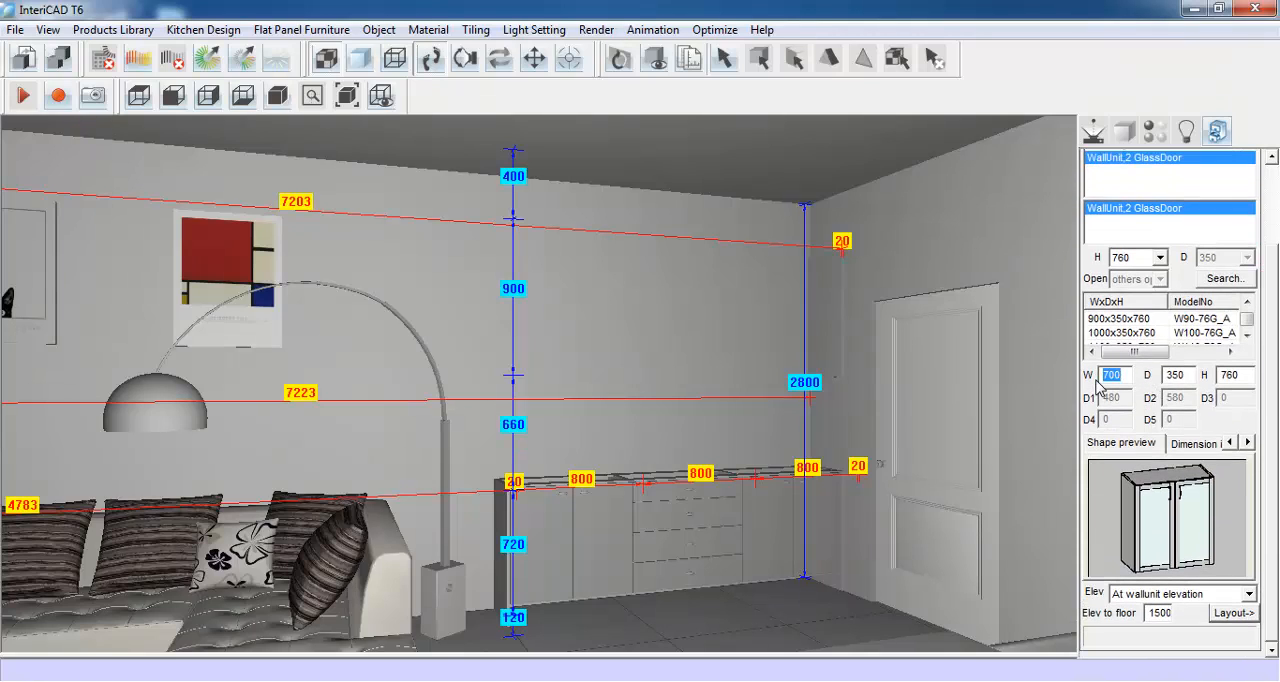
type("80")
left_click_drag(1240, 375, 1216, 378)
type("900")
left_click(1236, 612)
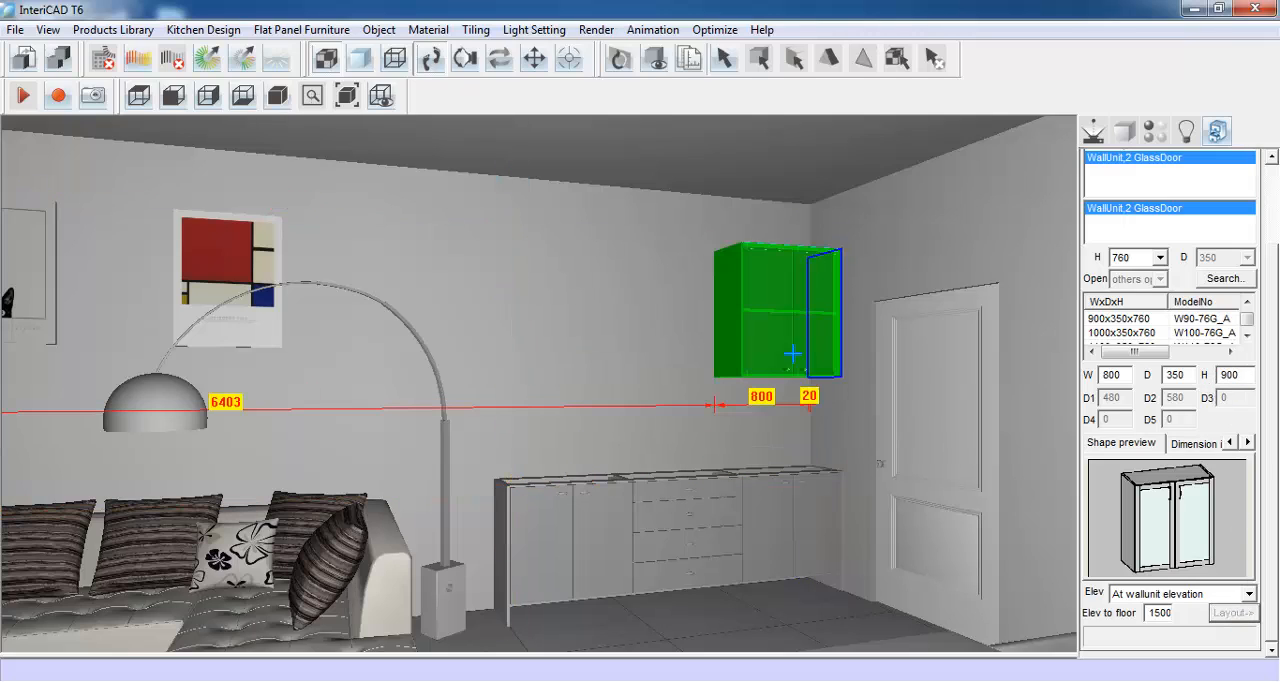
left_click(793, 354)
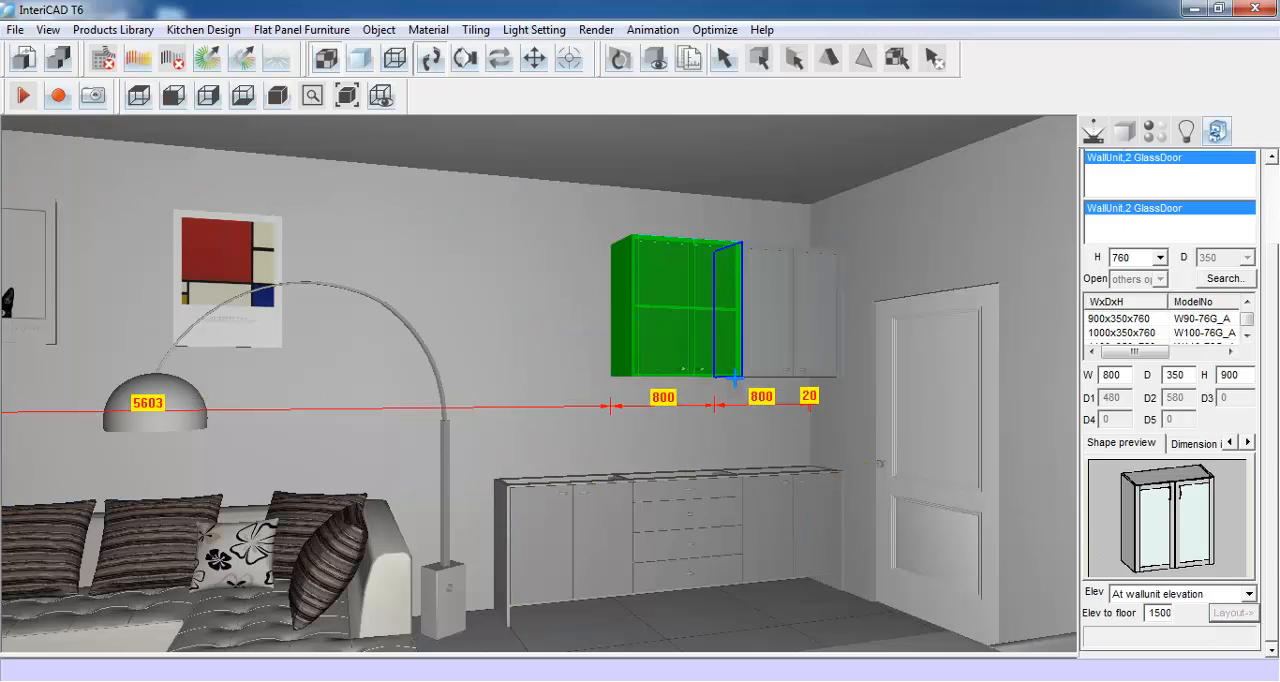
left_click(720, 372)
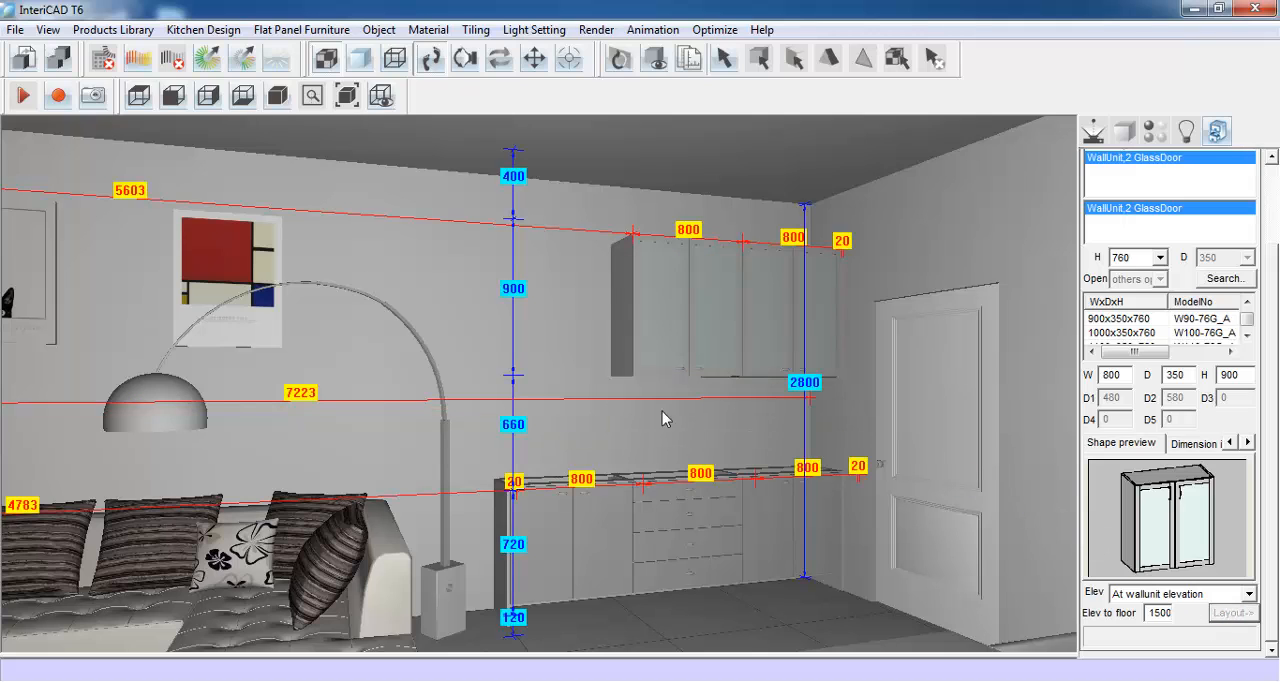
left_click(614, 368)
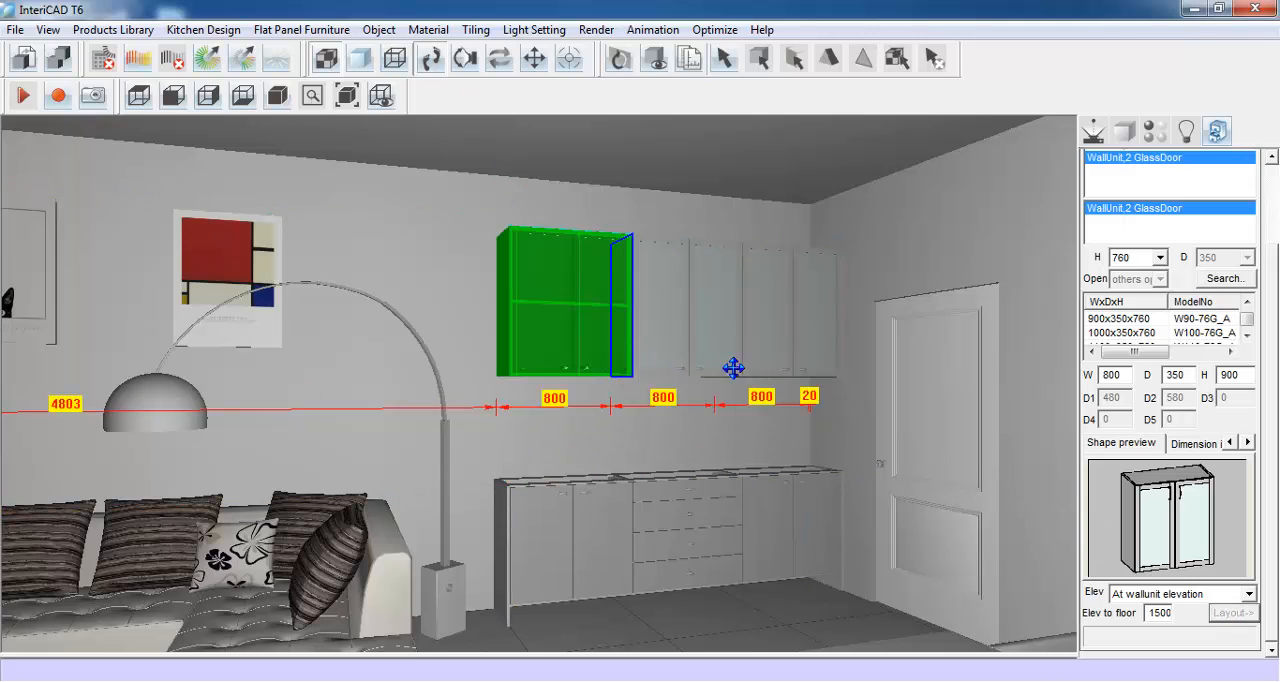
- Switch back to the 07: Decortive Panel category and choose Decortive Panel,WallUnit again
left_click_drag(1270, 337, 1272, 258)
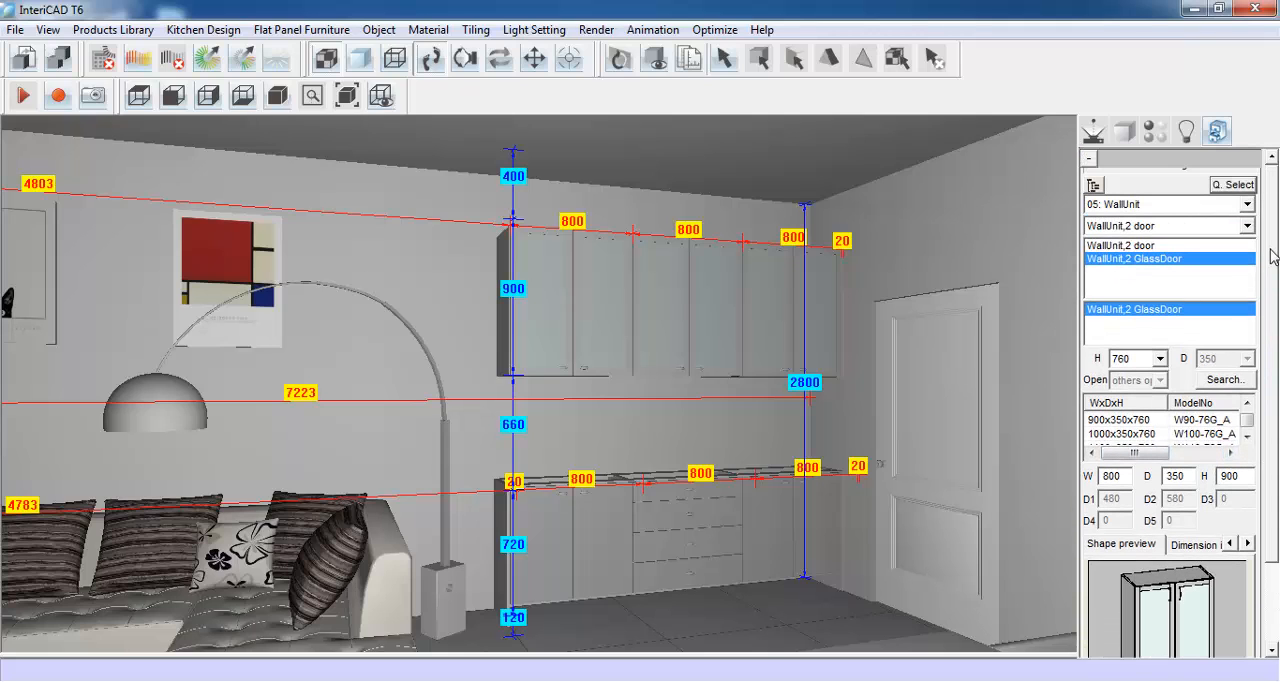
left_click(1250, 203)
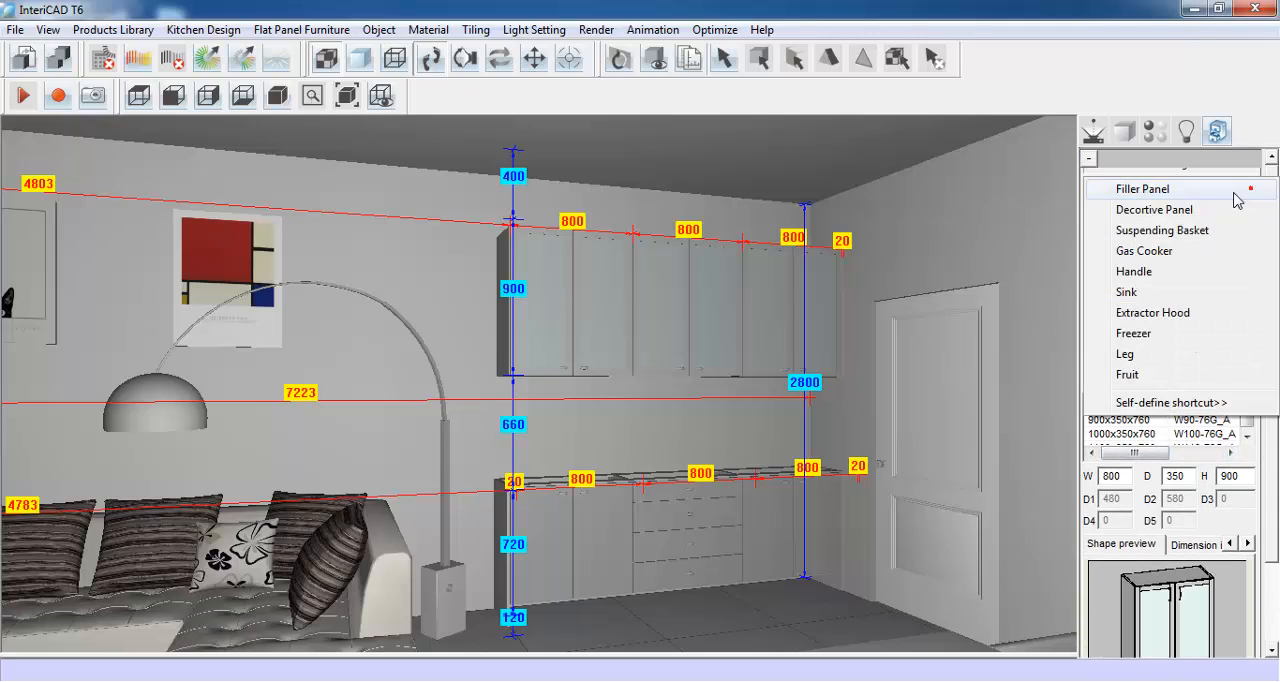
left_click(1185, 216)
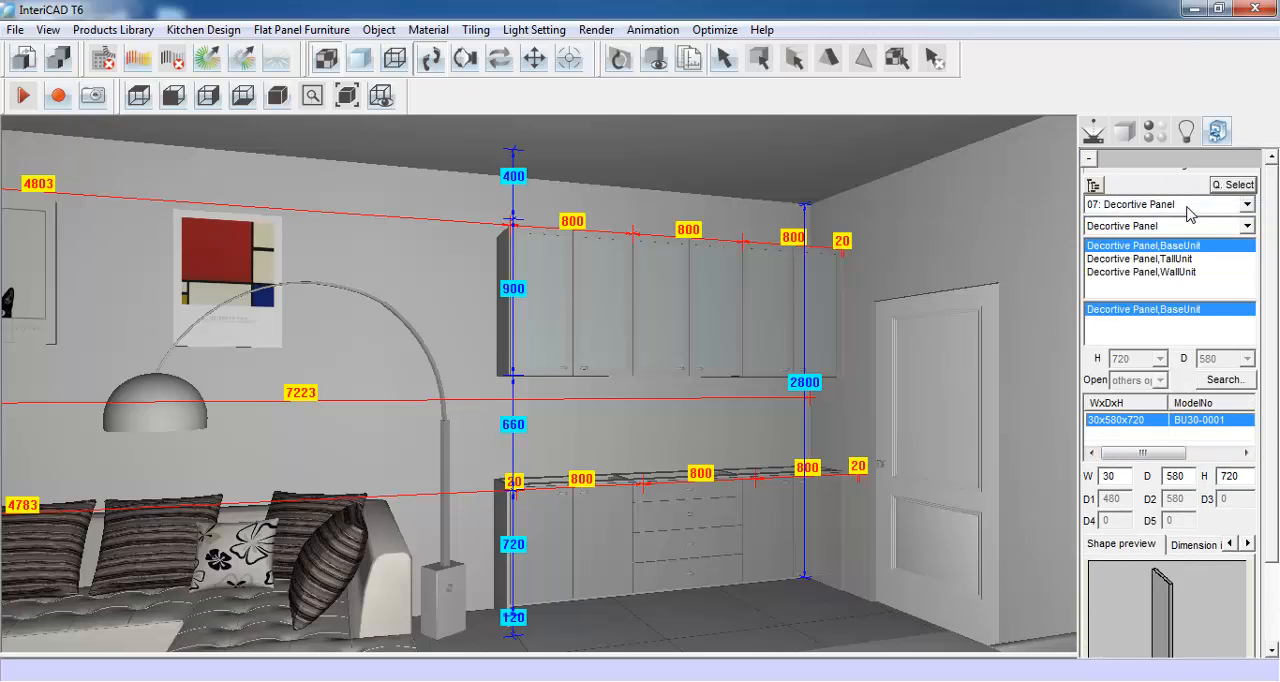
left_click(1178, 271)
- Set the second wall-unit panel to 20 wide and 900 high and place it at the open end of the wall unit row
scroll(1226, 432, "down", 3)
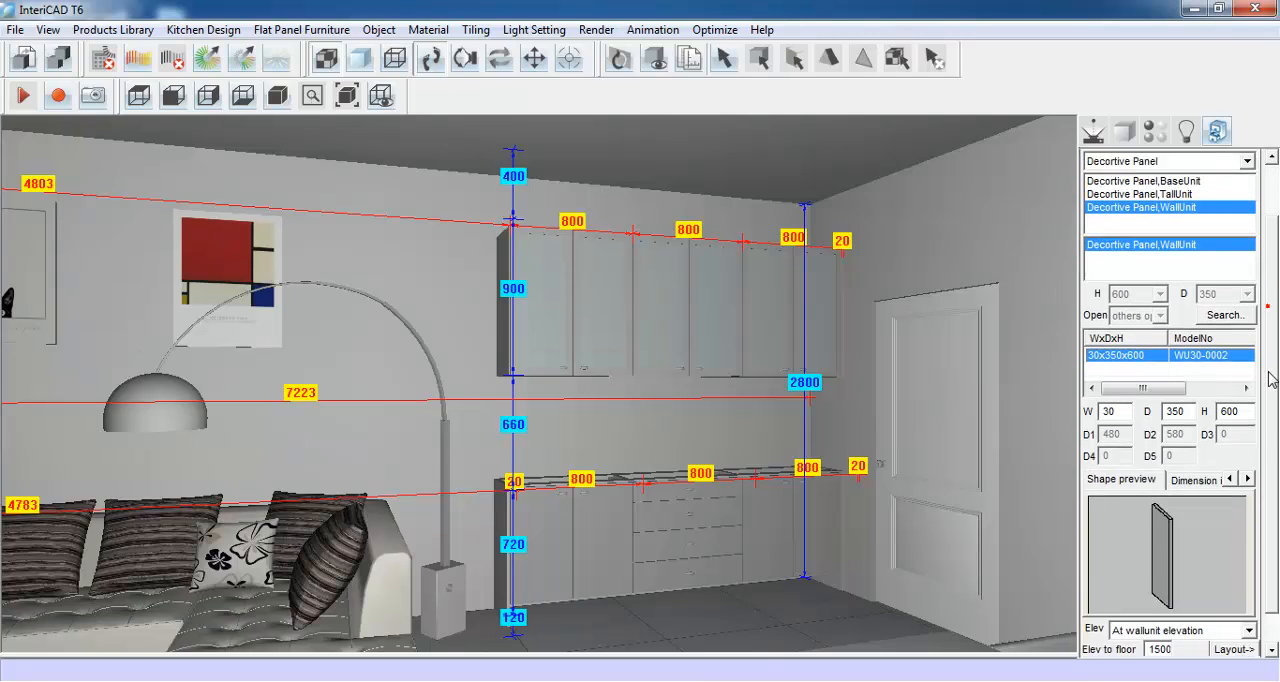
double_click(1112, 375)
type("2")
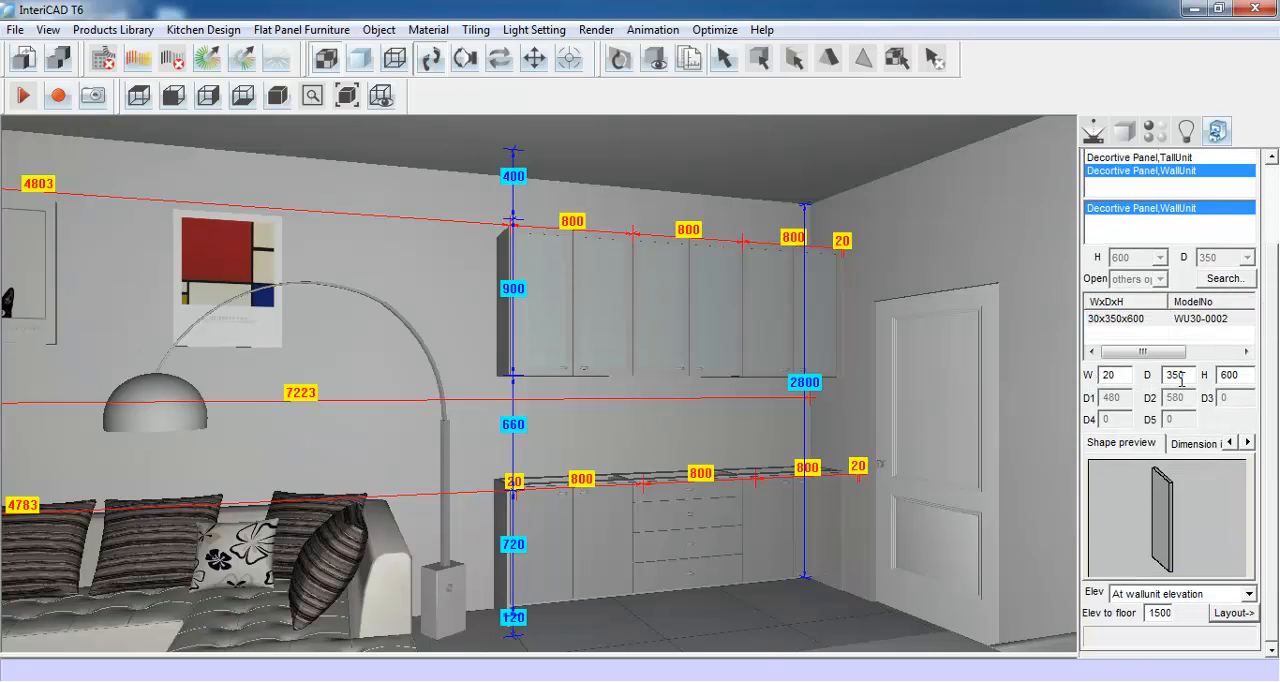
double_click(1236, 375)
type("9")
left_click(1233, 613)
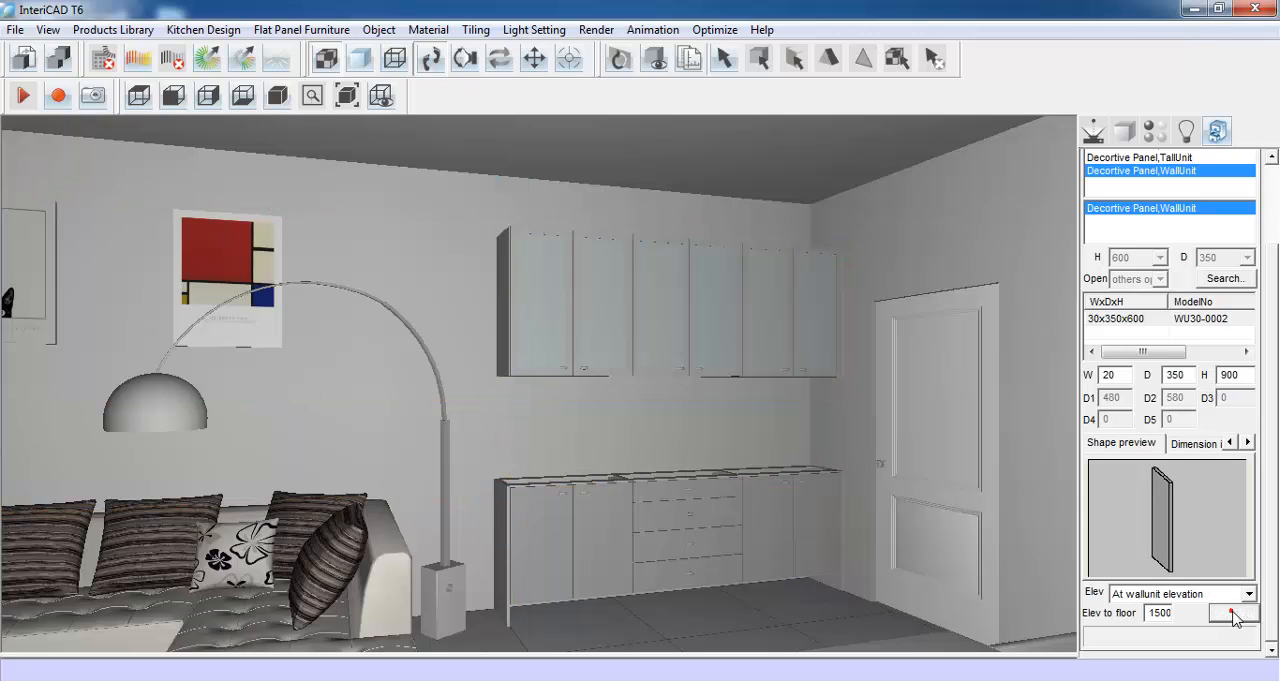
left_click(552, 321)
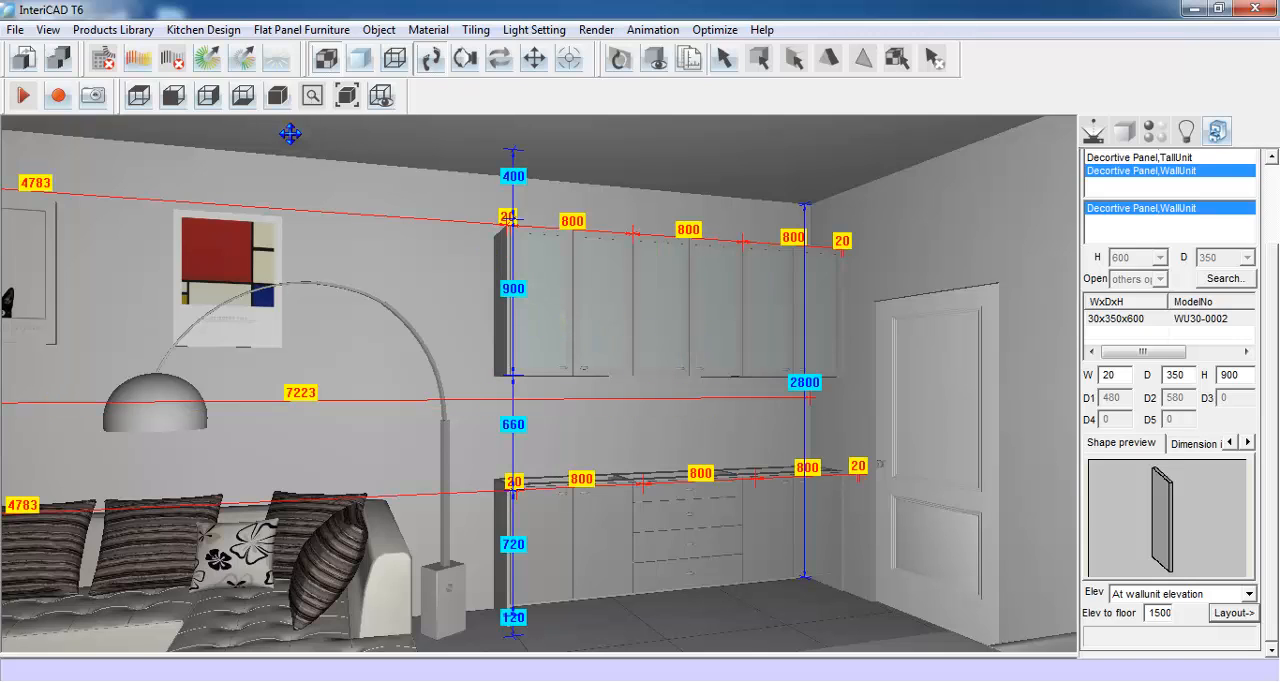
- Create a worktop over the base unit row and hide the kitchen dimensions
left_click(203, 29)
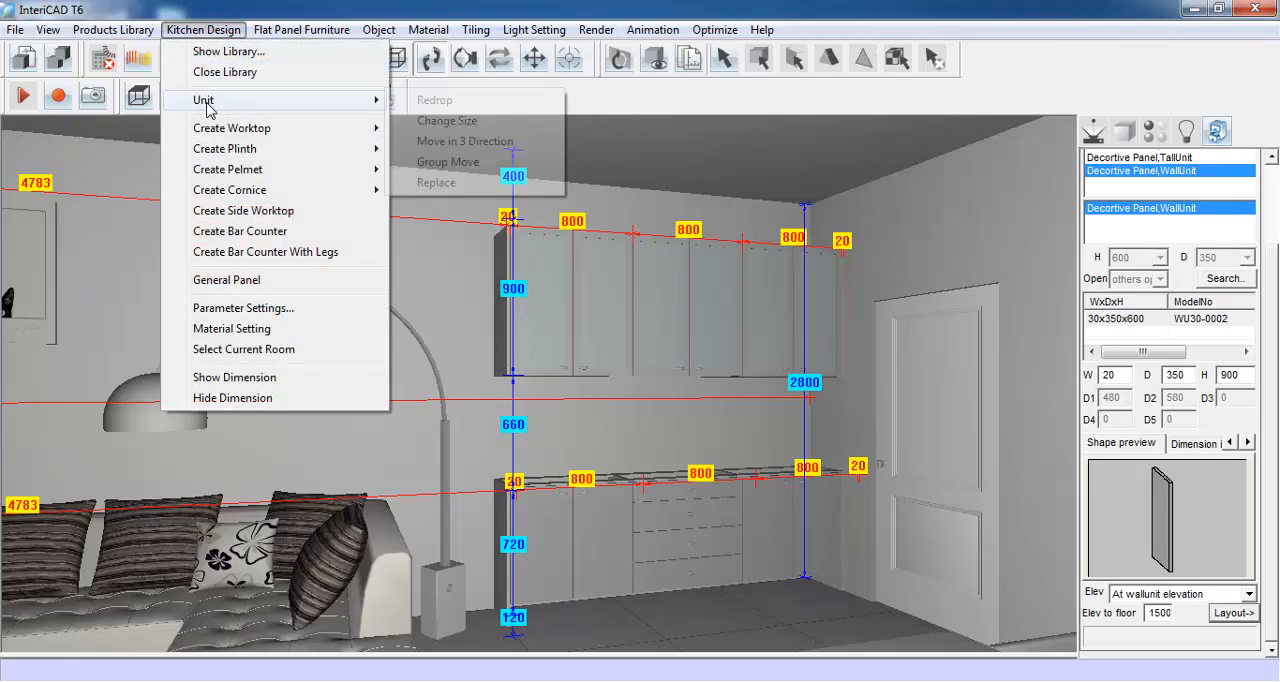
mouse_move(210, 135)
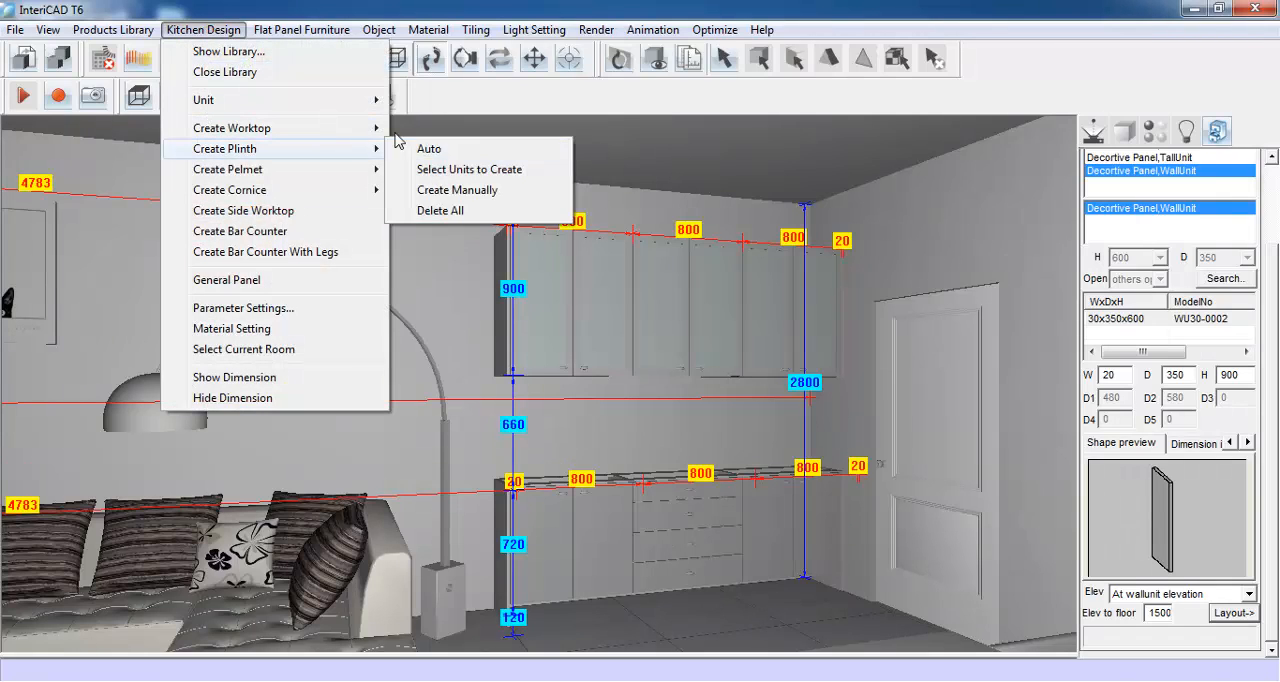
left_click(447, 135)
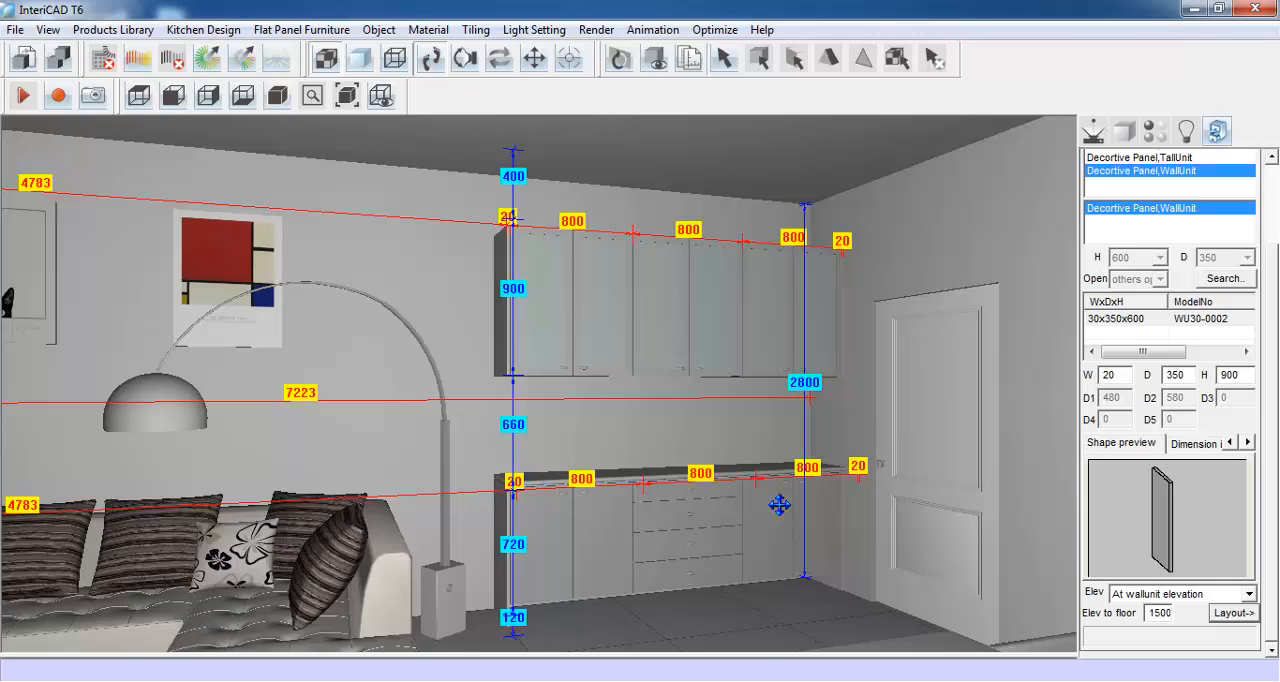
left_click(206, 32)
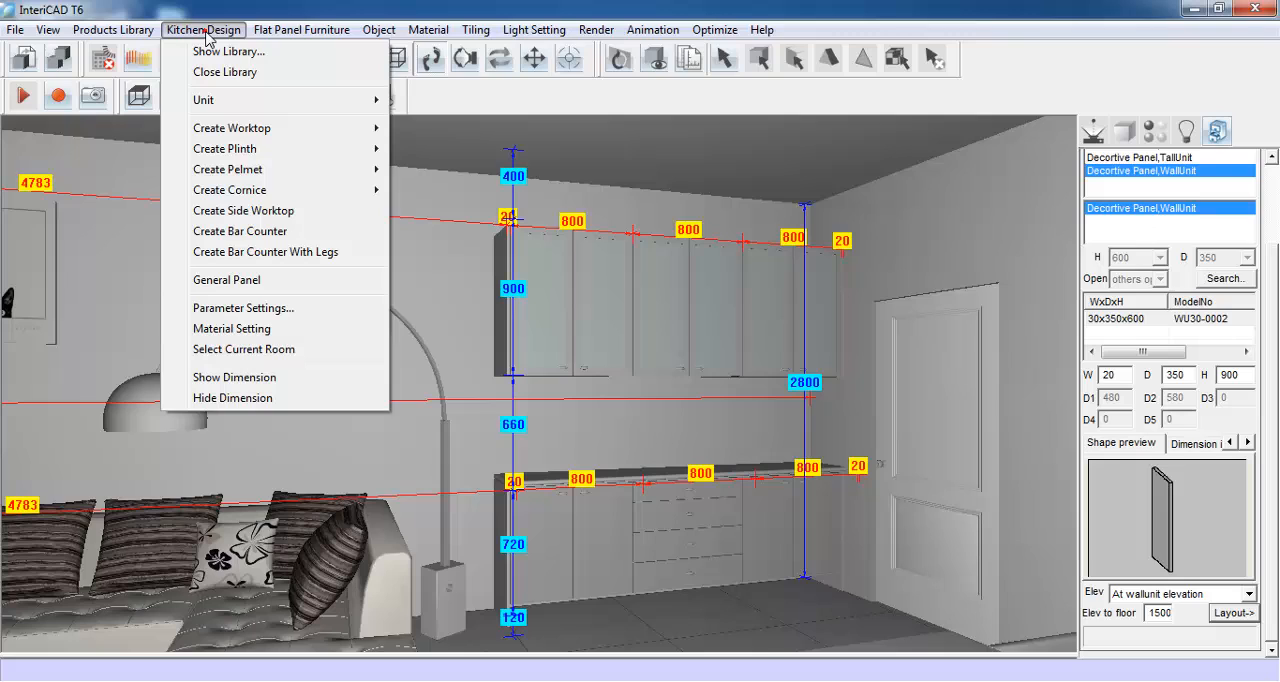
left_click(285, 398)
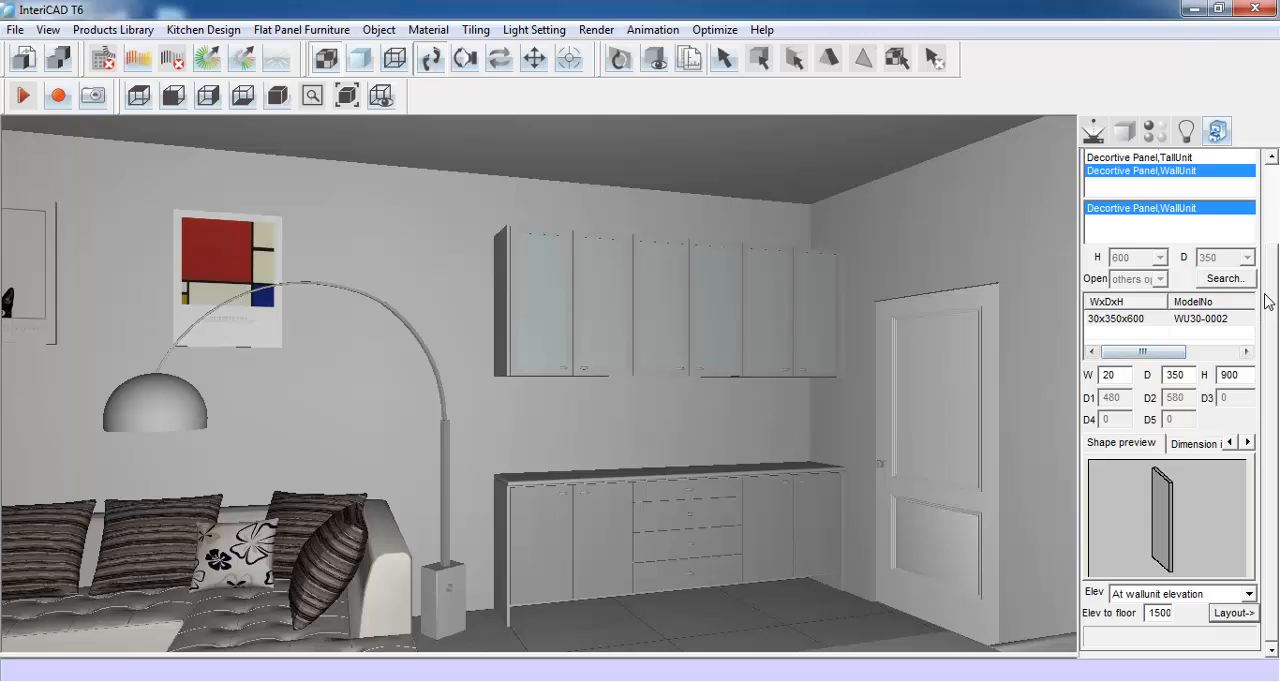
- Start a new custom quick-select shortcut and name it Splashback
left_click_drag(1270, 295, 1270, 212)
left_click(1238, 185)
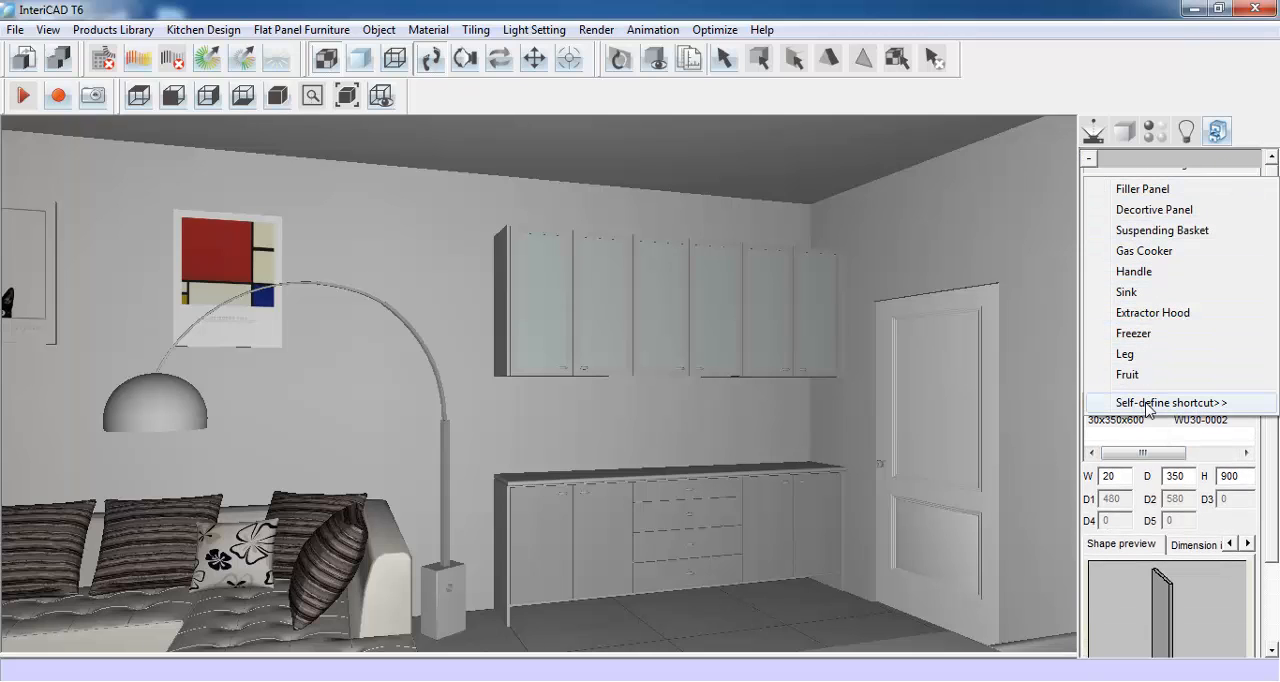
left_click(1229, 404)
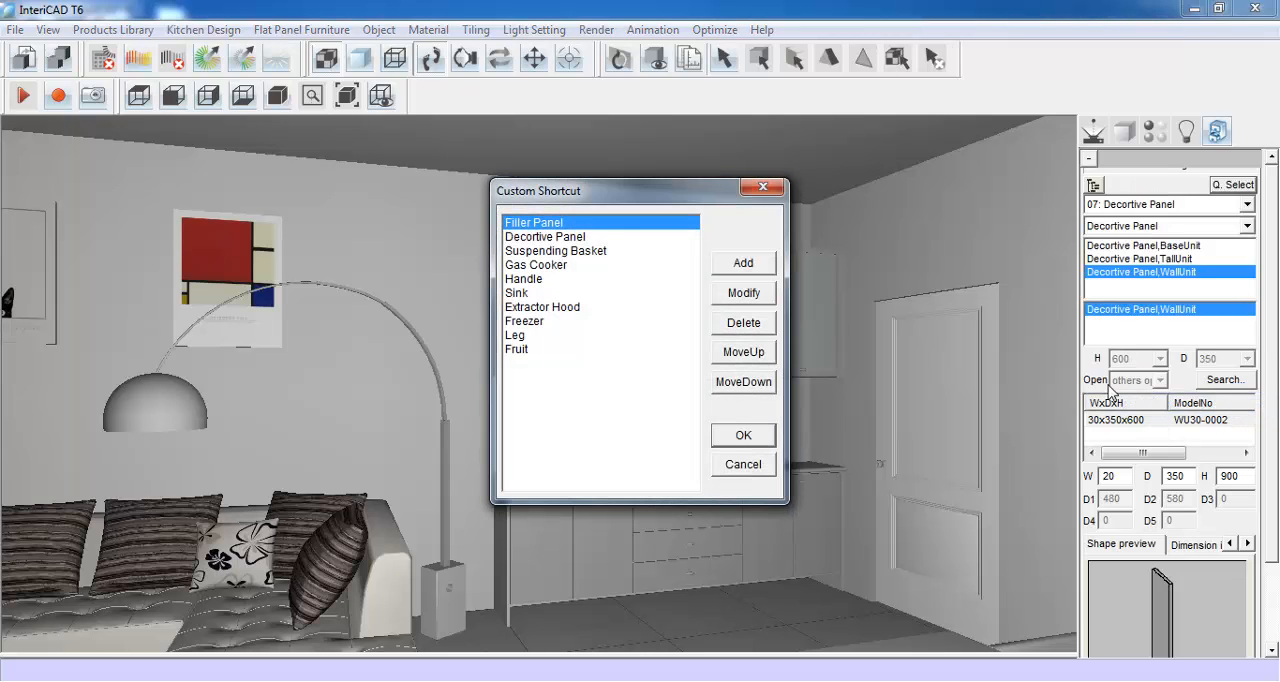
left_click_drag(661, 197, 1061, 213)
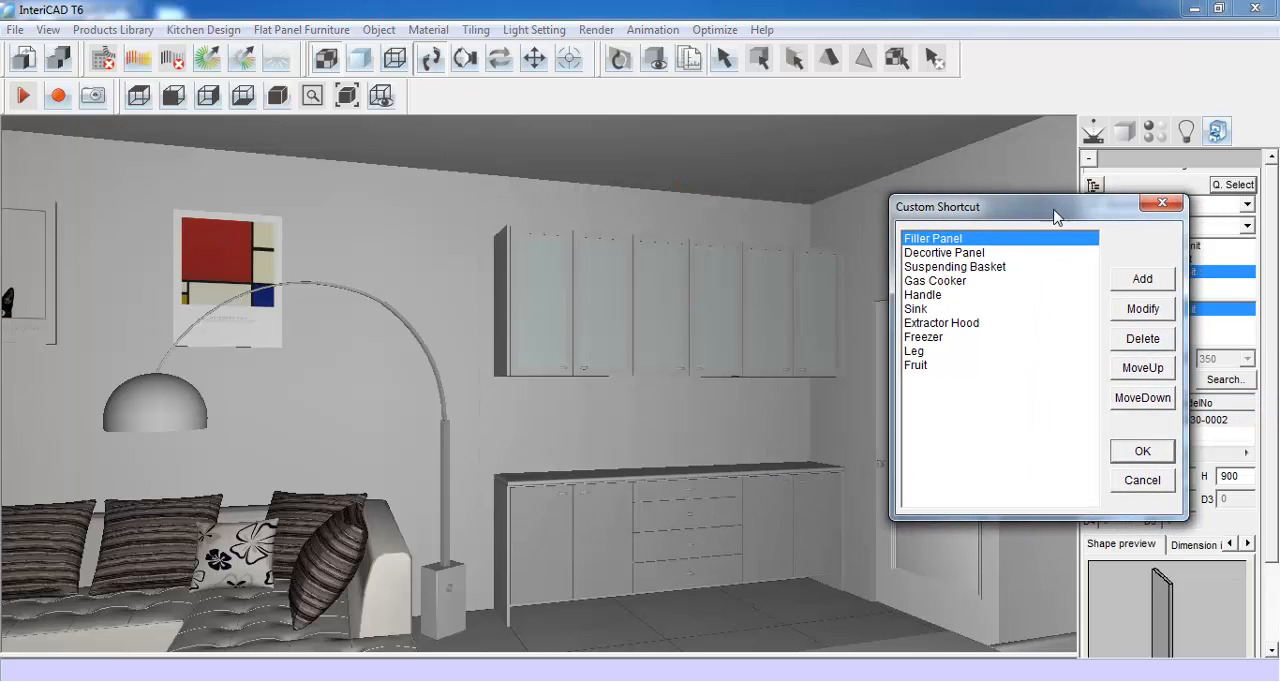
left_click(1153, 280)
left_click(1101, 293)
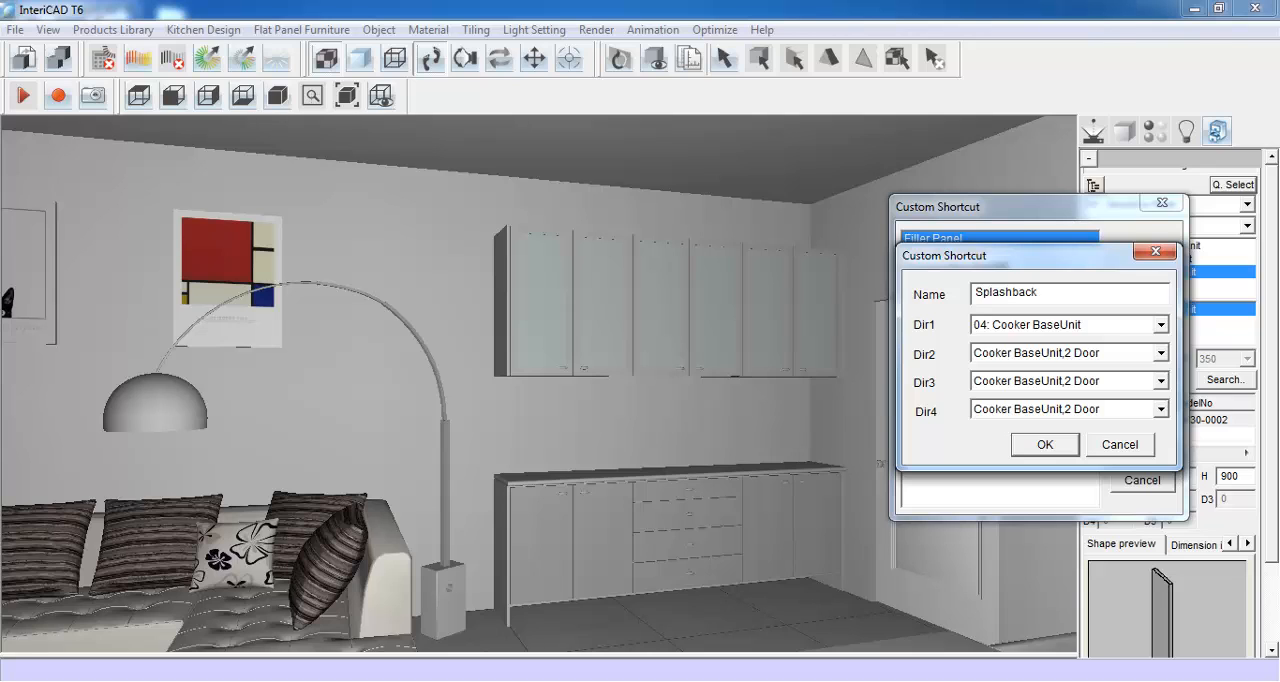
- Assign the Splashback shortcut to the 11: HardWare category and its Splashback group, and save the shortcut list
left_click(1160, 325)
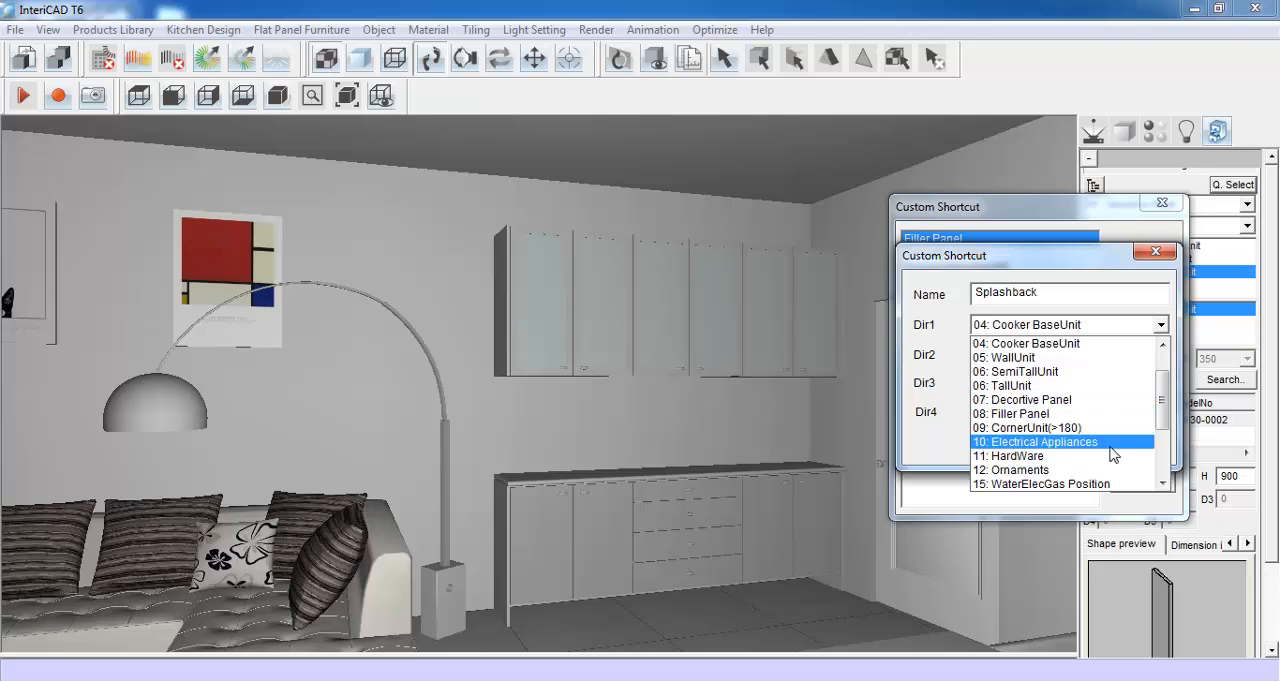
left_click(1113, 457)
left_click(1160, 353)
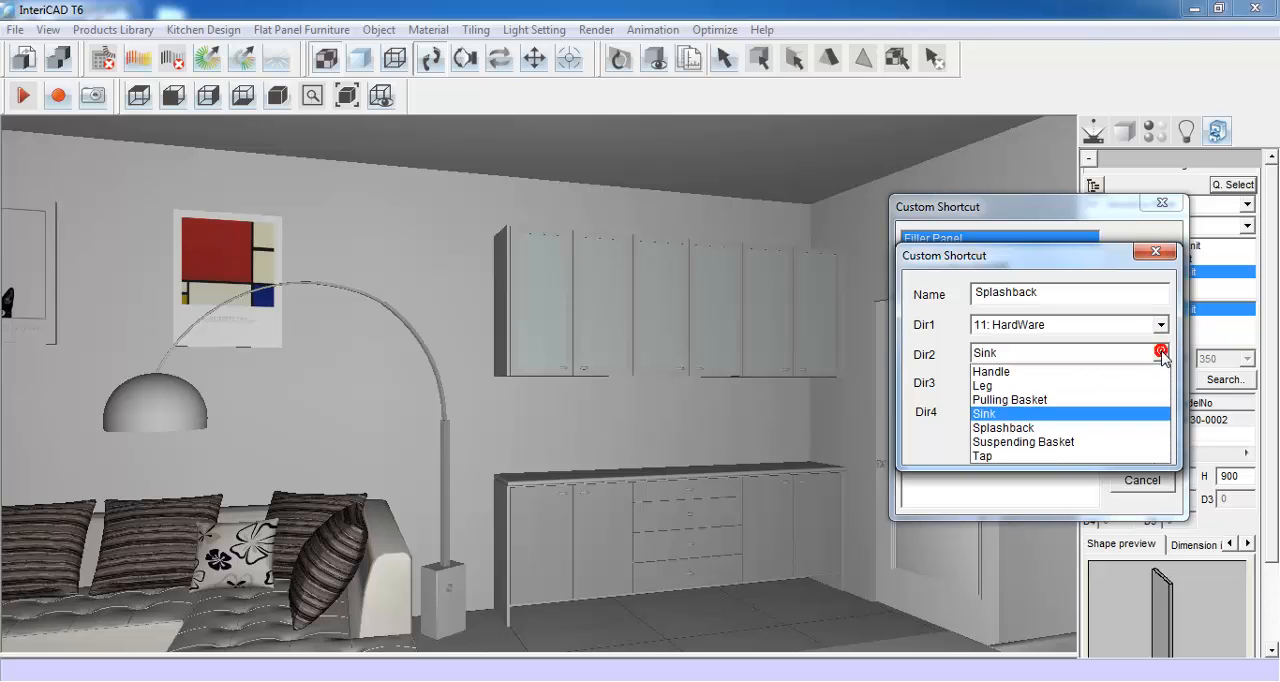
left_click(1036, 428)
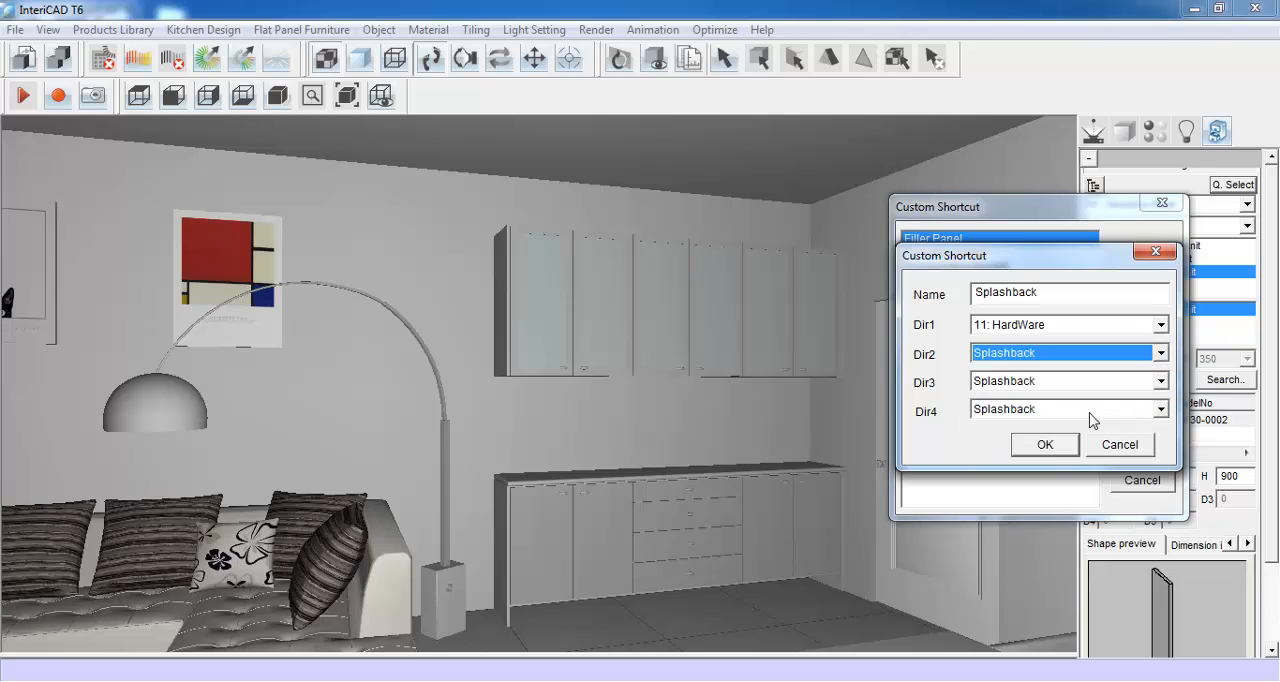
left_click(1044, 444)
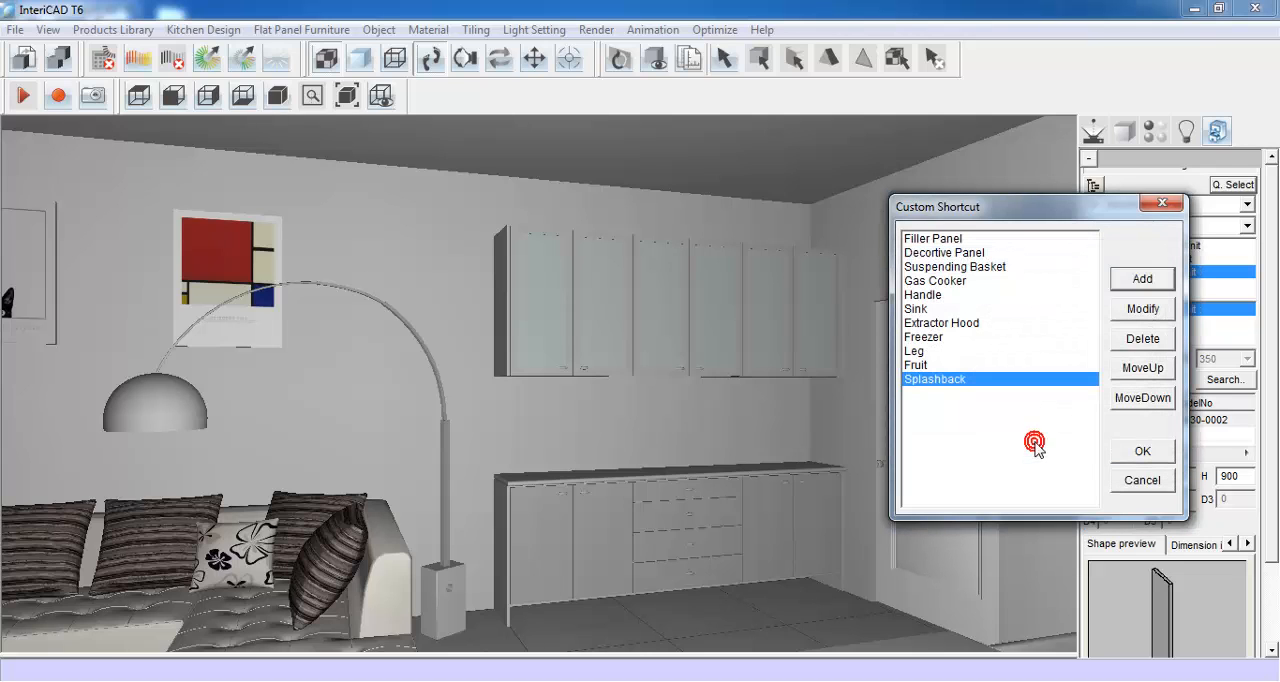
left_click(1140, 452)
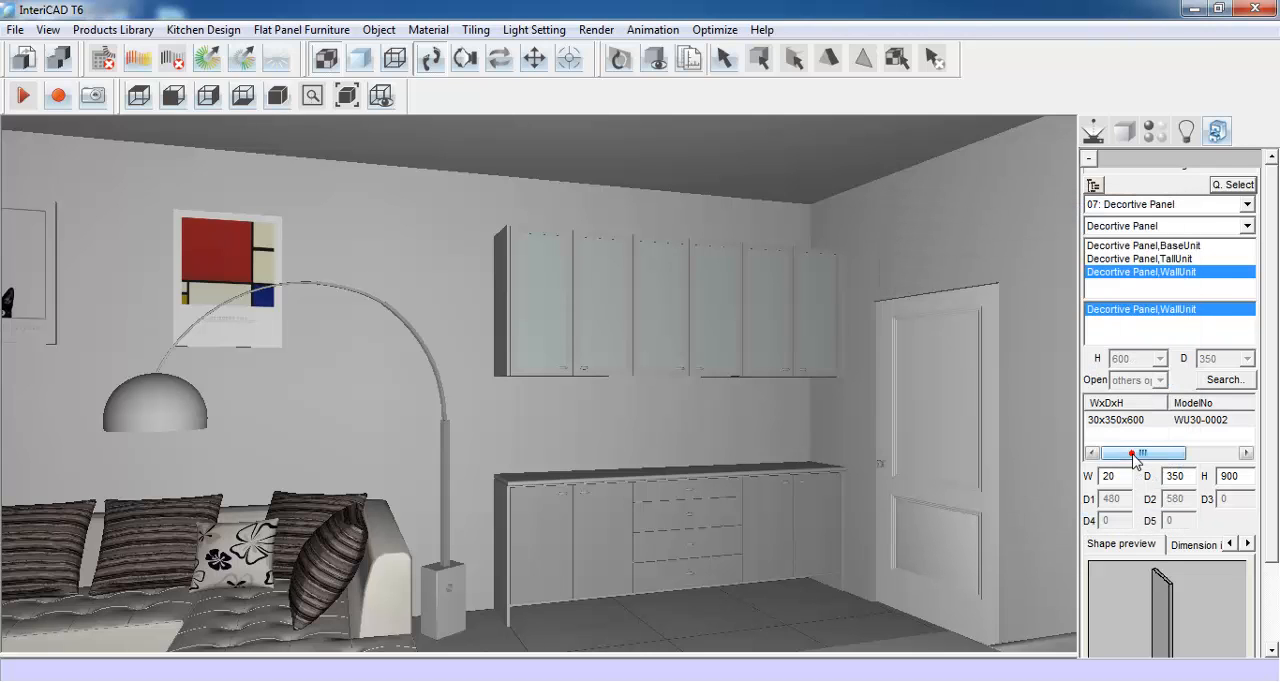
- Choose the Splashback through its new shortcut and set it to 2440 wide, 5 deep and 630 high
left_click(1234, 186)
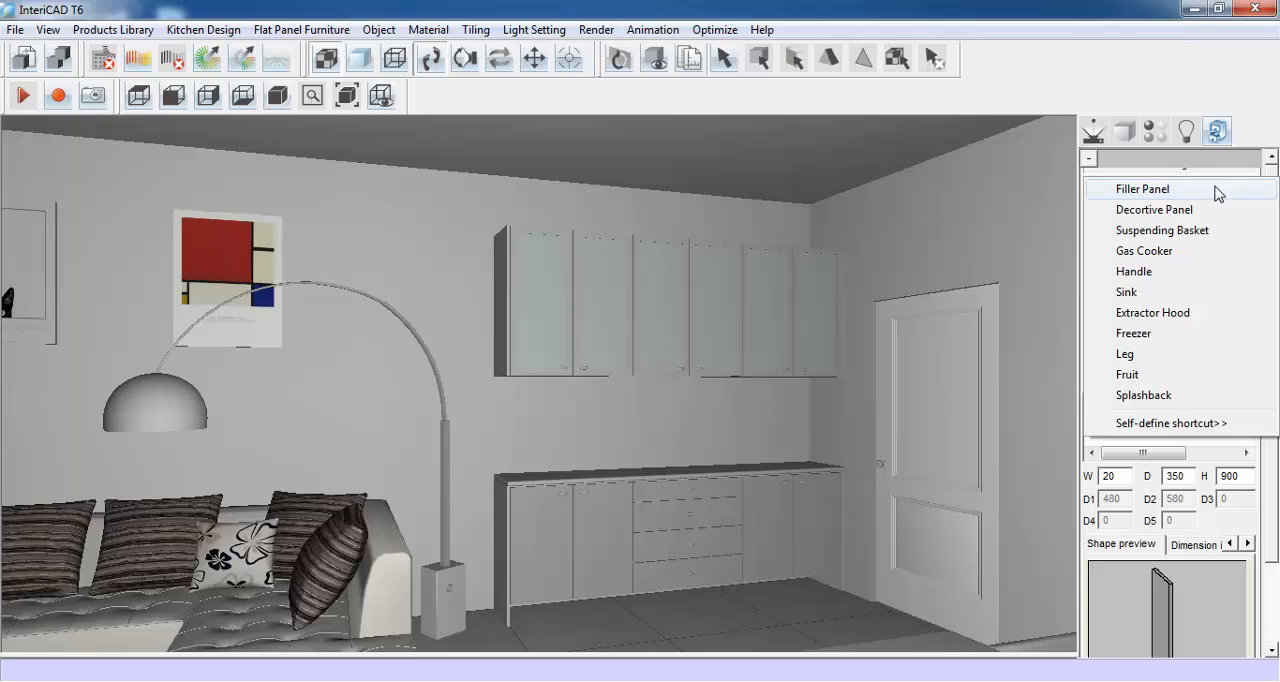
left_click(1143, 395)
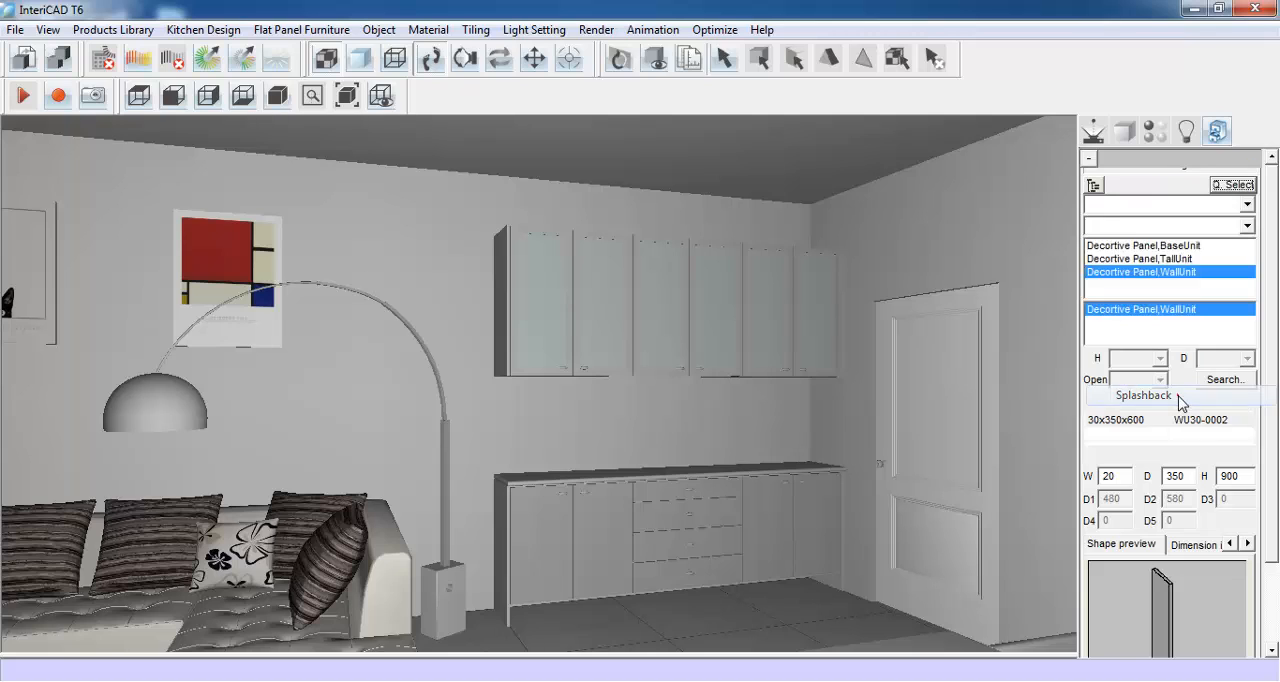
double_click(1122, 476)
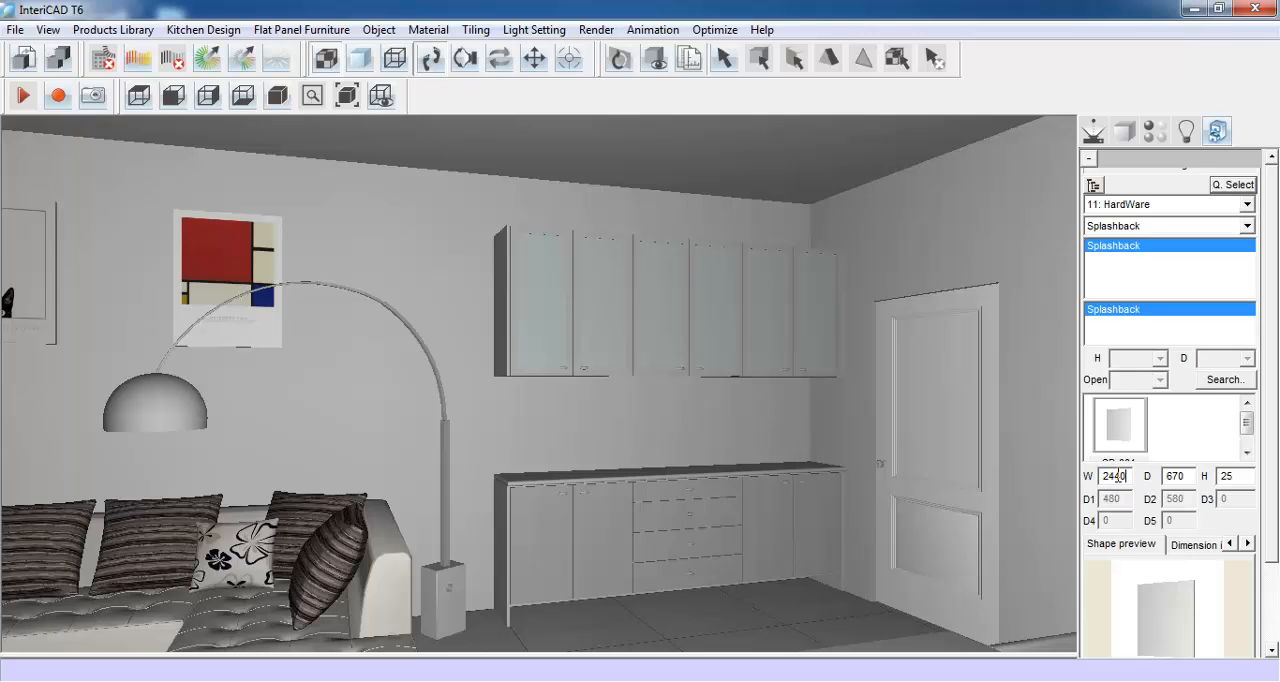
double_click(1176, 477)
type("5")
scroll(1275, 490, "down", 3)
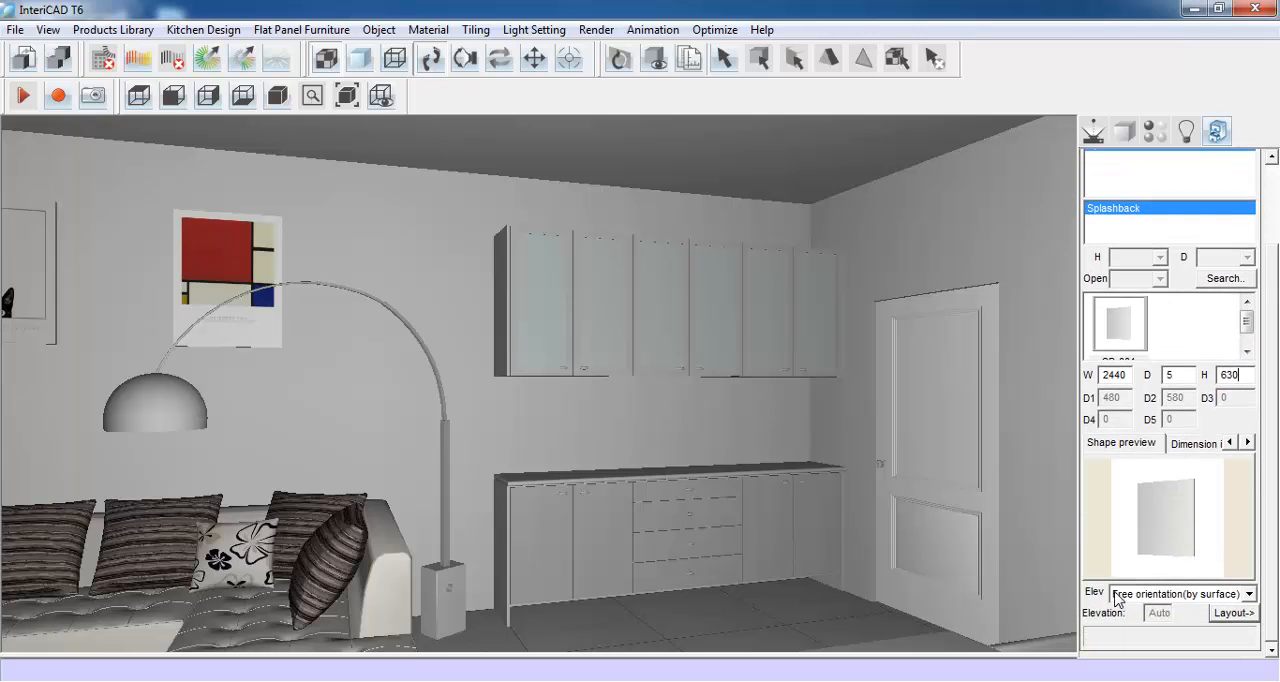
- Set the splashback's elevation to At special height, 870 from the floor, and place it between the worktop and wall units
left_click(1147, 598)
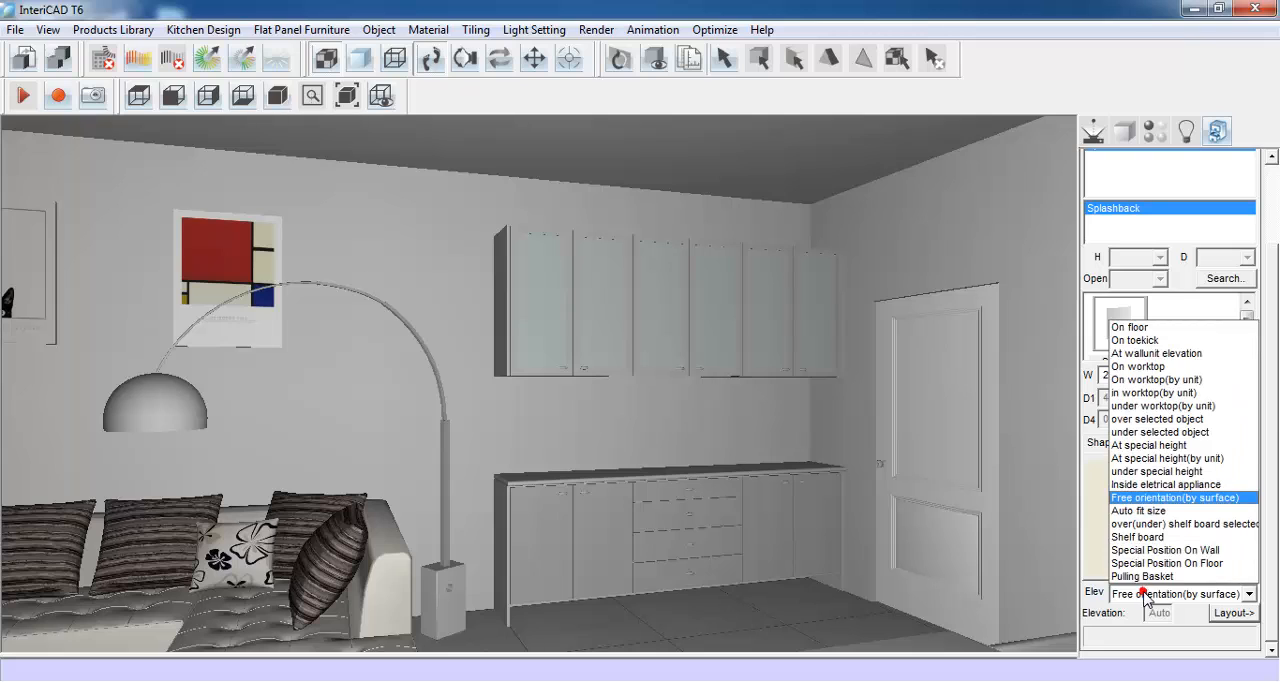
left_click(1146, 456)
double_click(1151, 612)
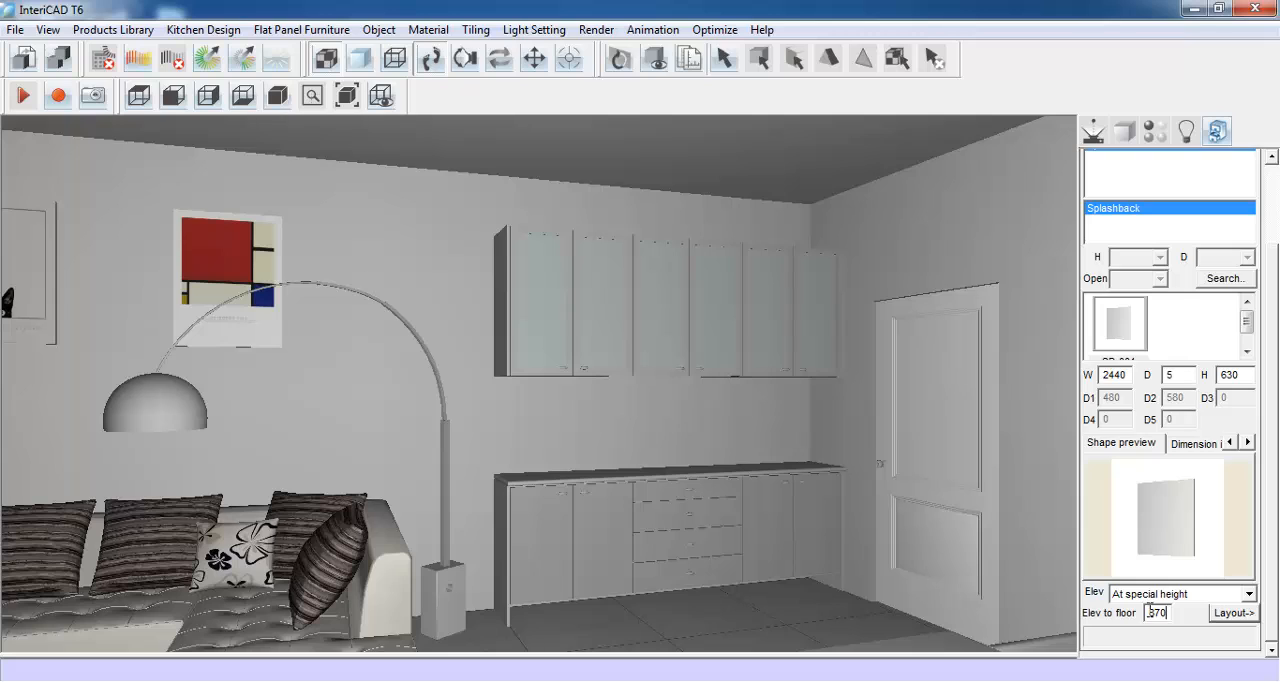
left_click(1231, 613)
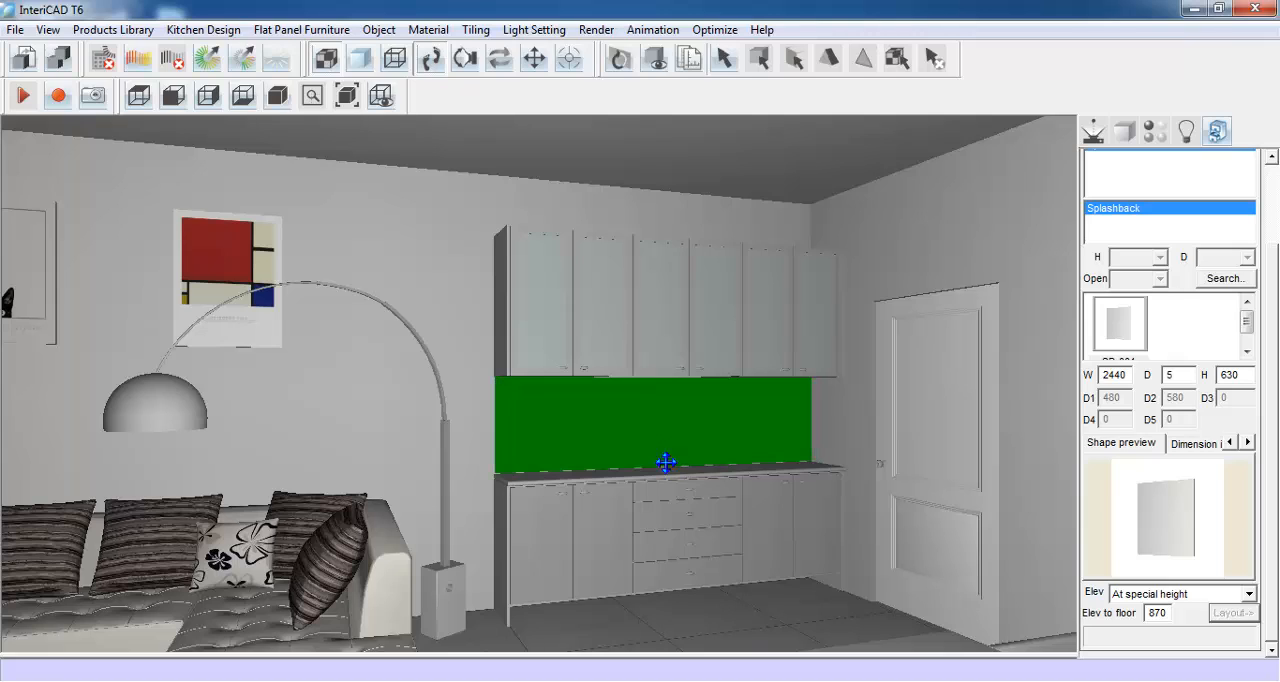
left_click(665, 462)
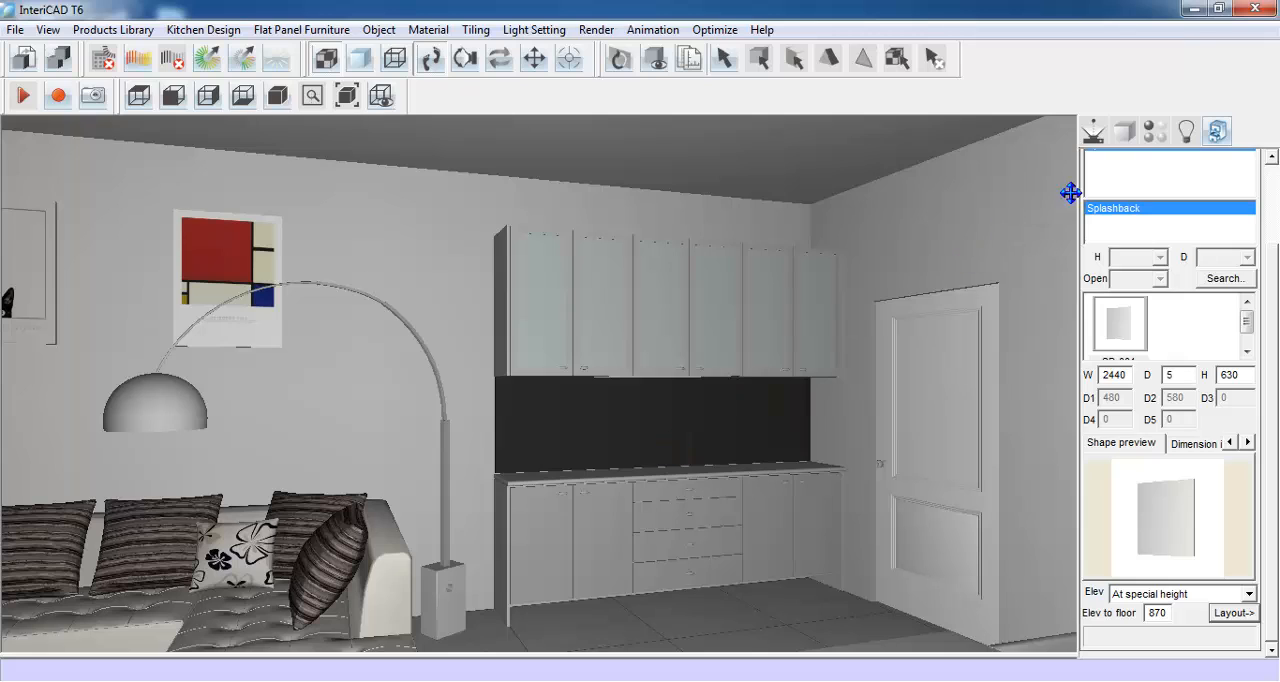
- Pick up the splashback's material and remove its texture map file
left_click(1155, 133)
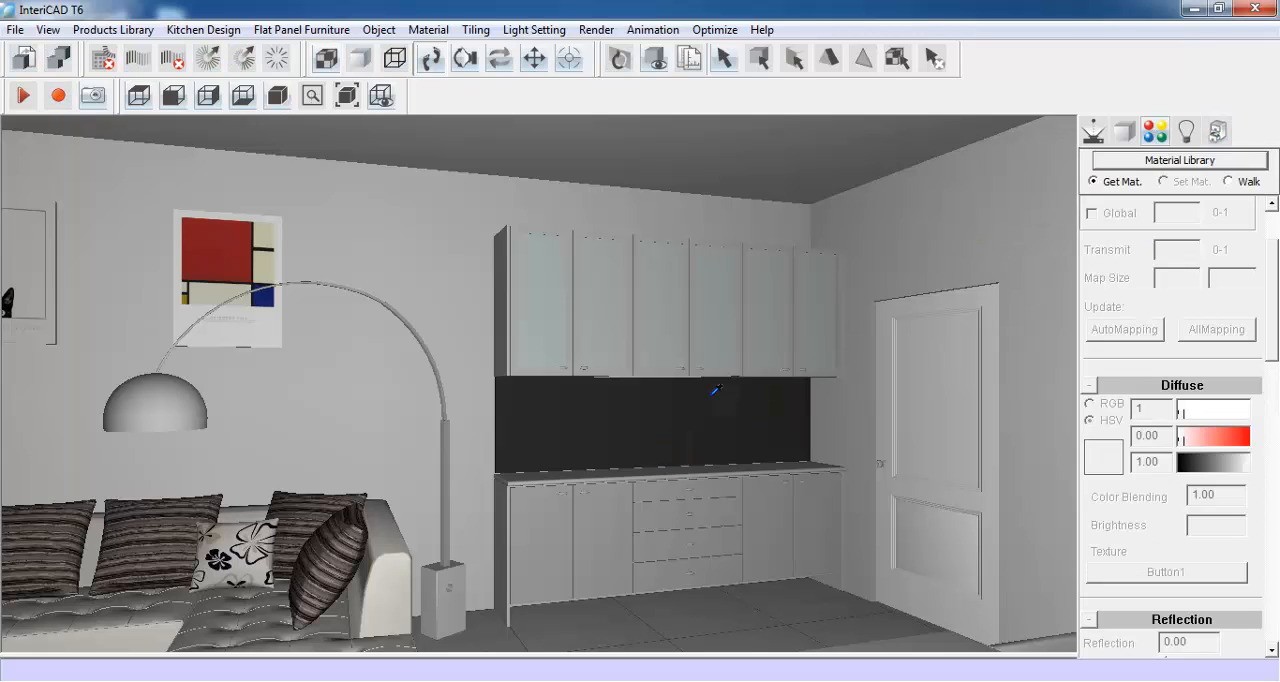
left_click(660, 414)
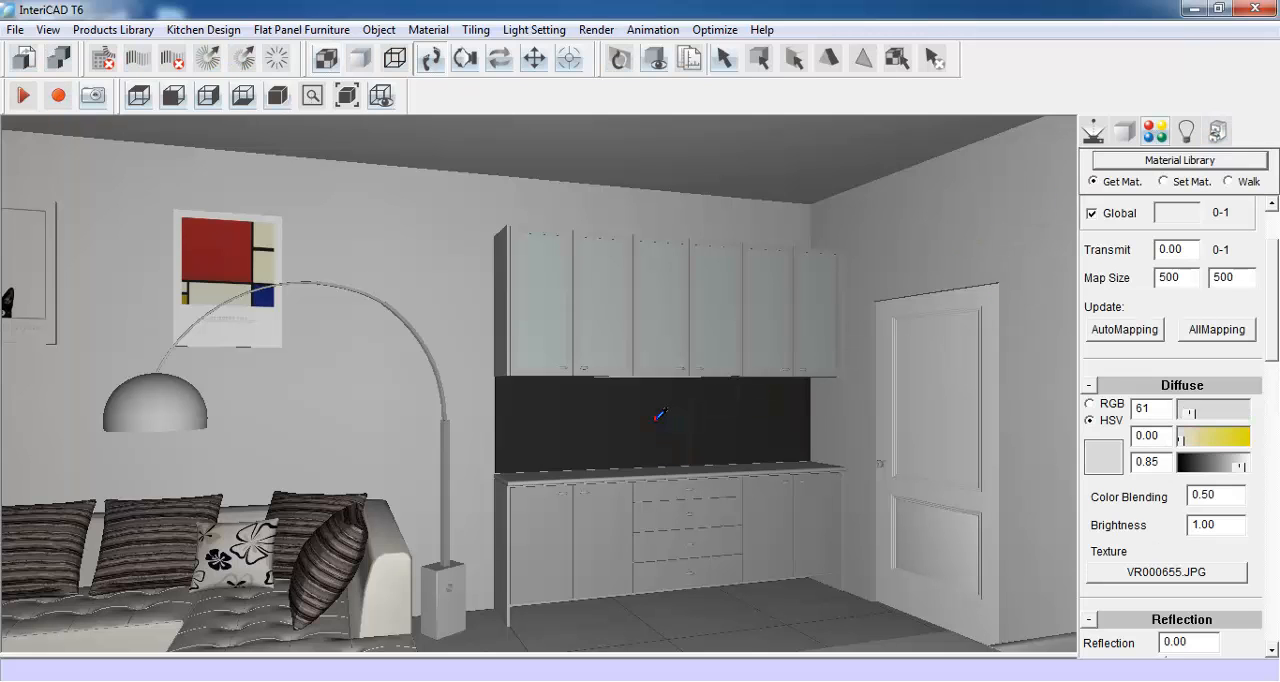
left_click(1148, 577)
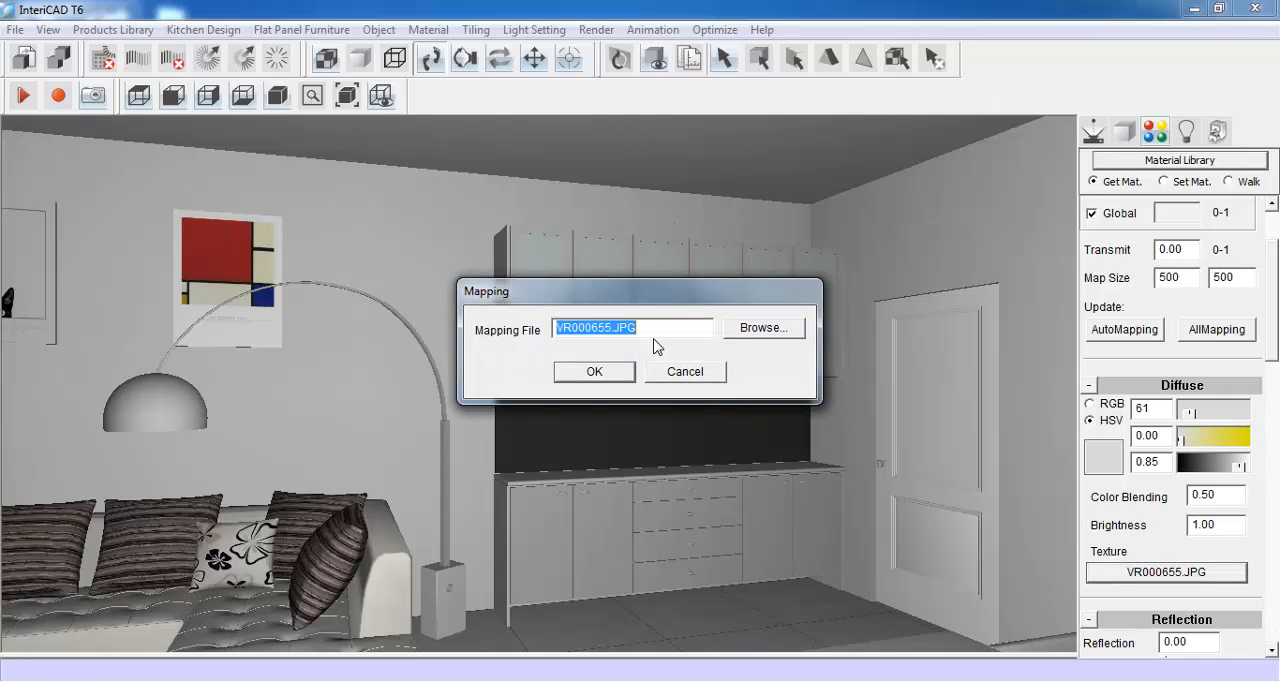
key("Delete")
left_click(623, 372)
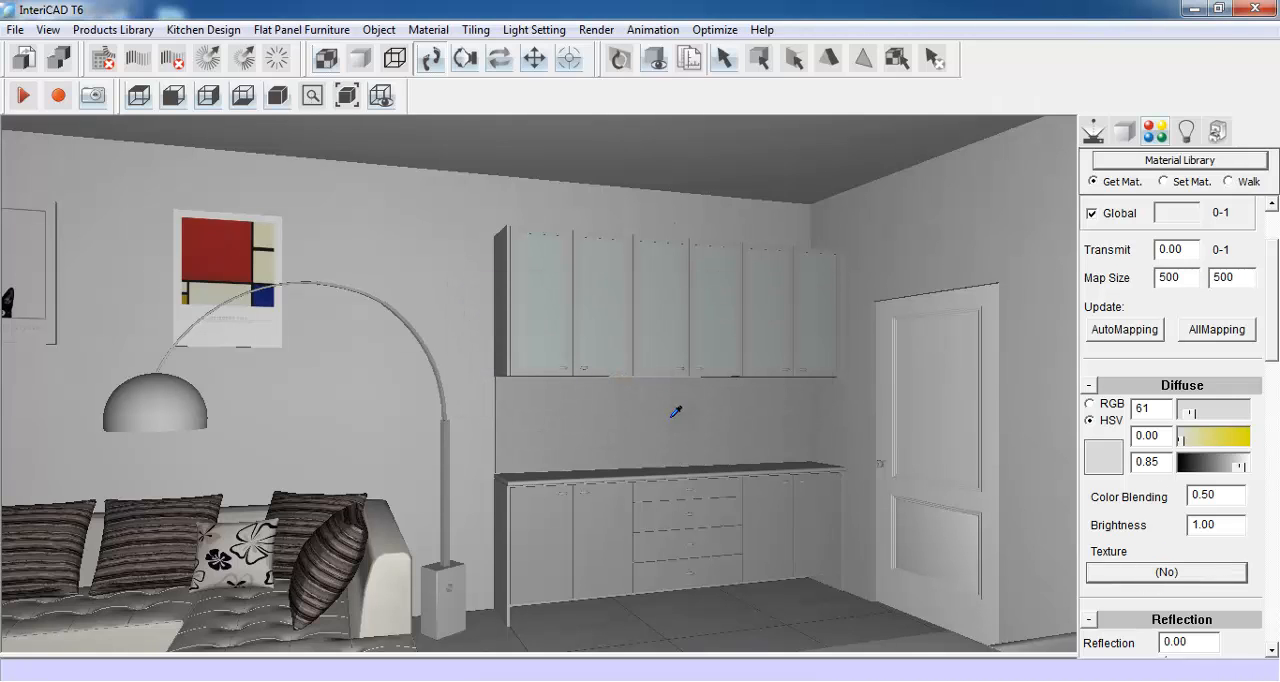
- Add a shelves panel between the wall-unit end panels, at -300 from the bottom of the left panel
left_click(1093, 130)
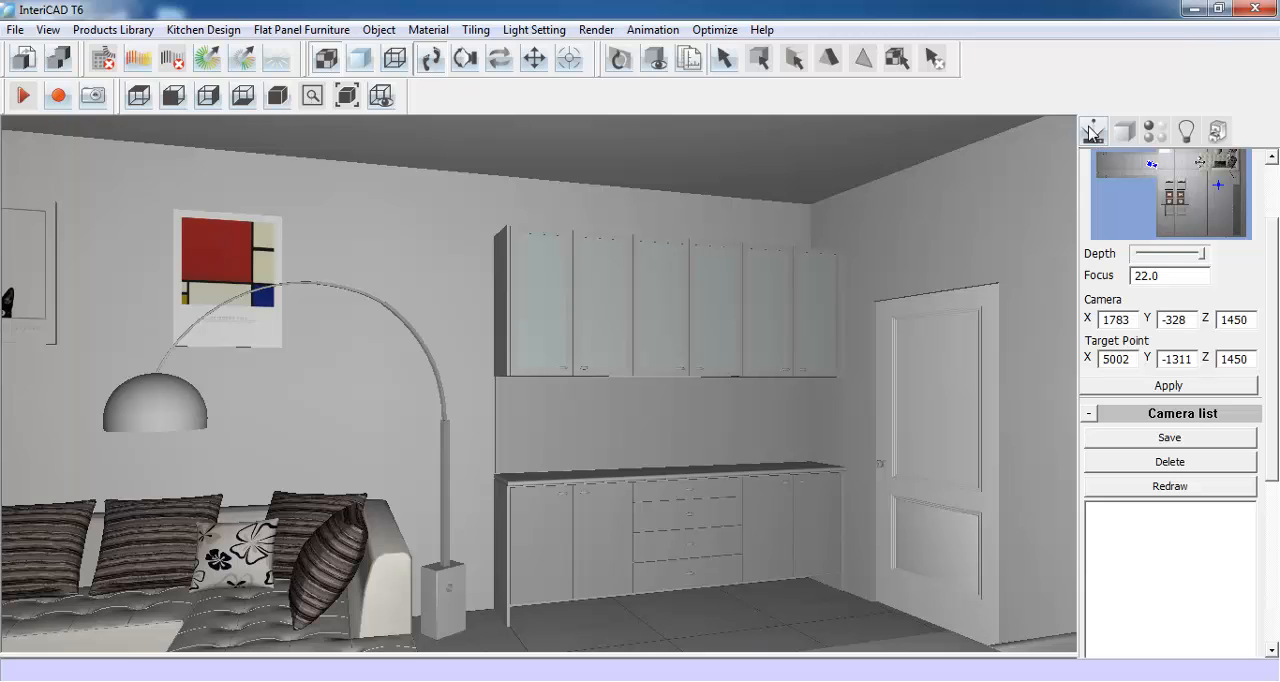
left_click(273, 30)
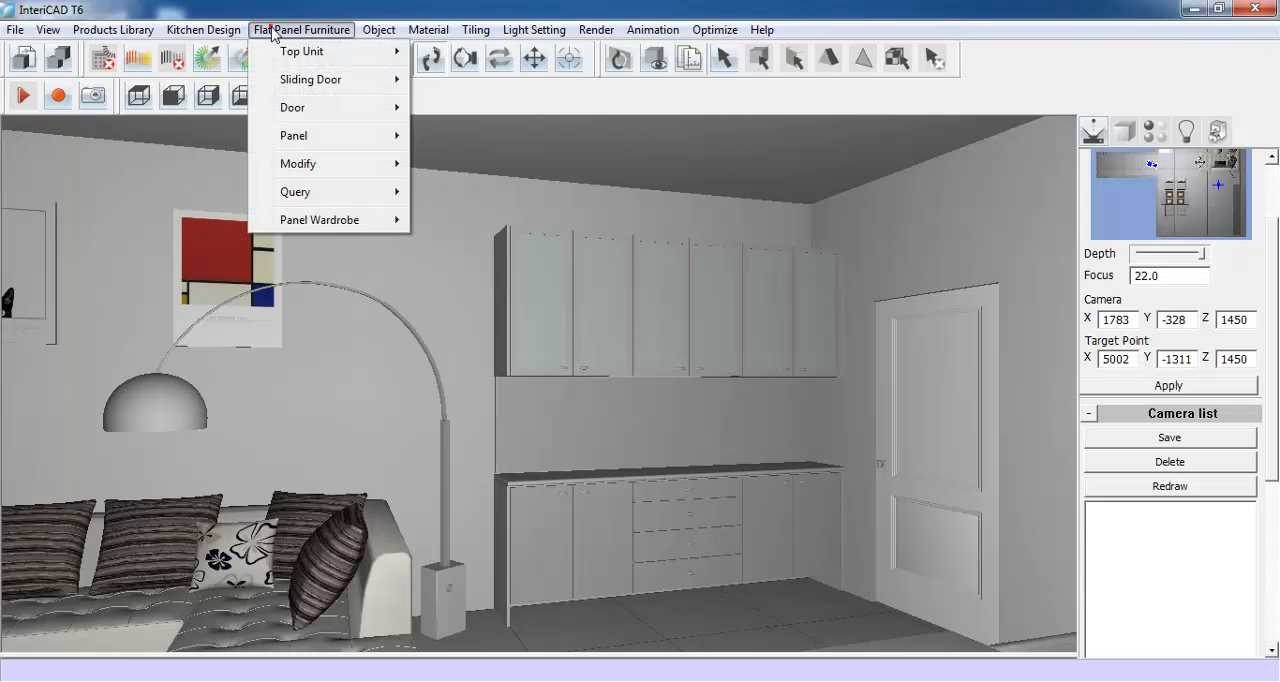
mouse_move(288, 135)
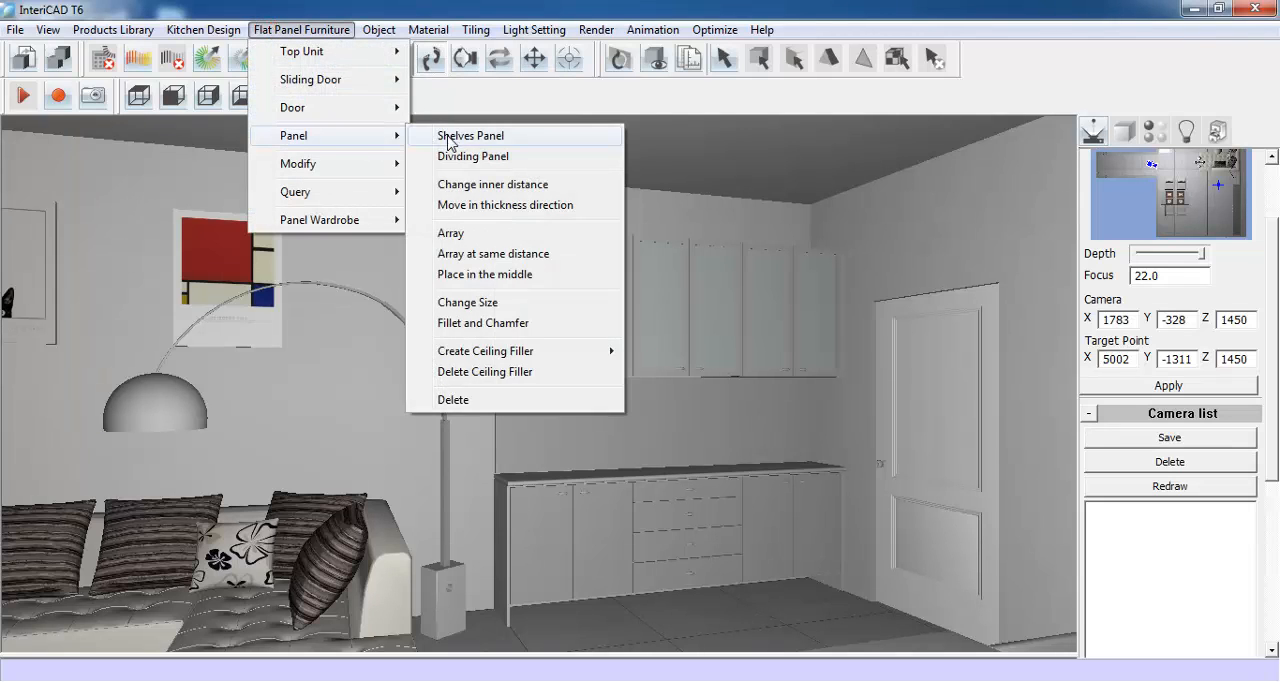
left_click(537, 137)
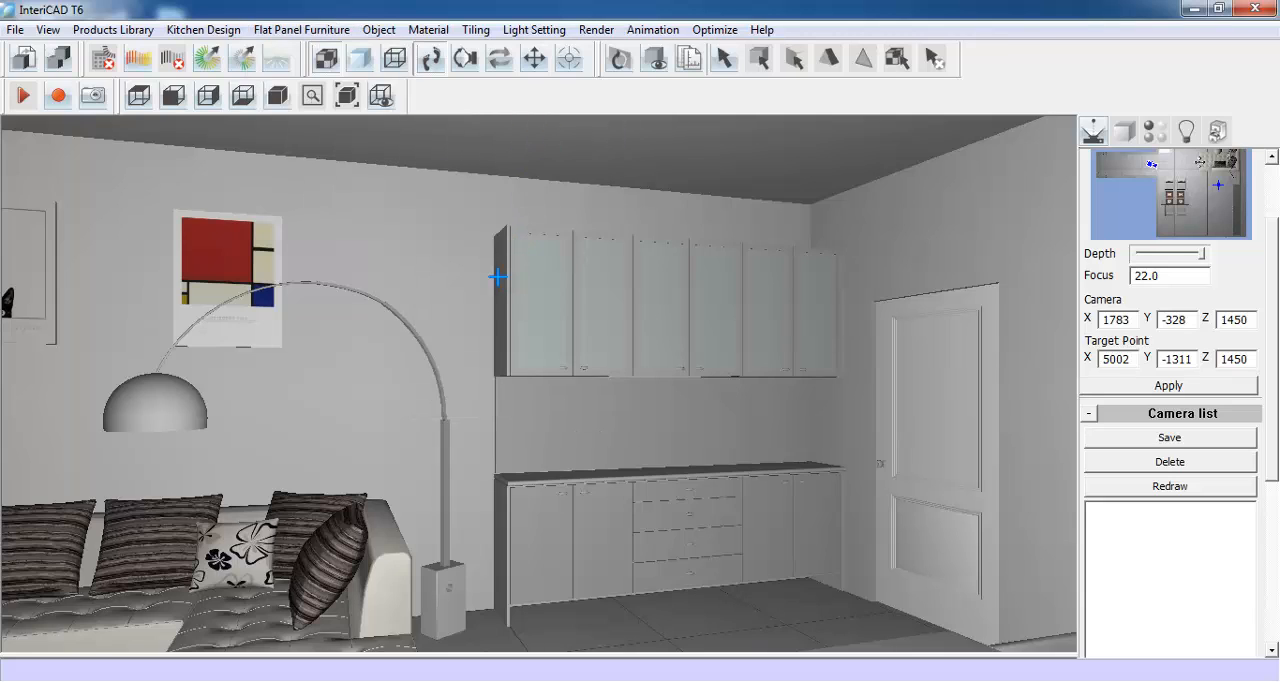
left_click(838, 291)
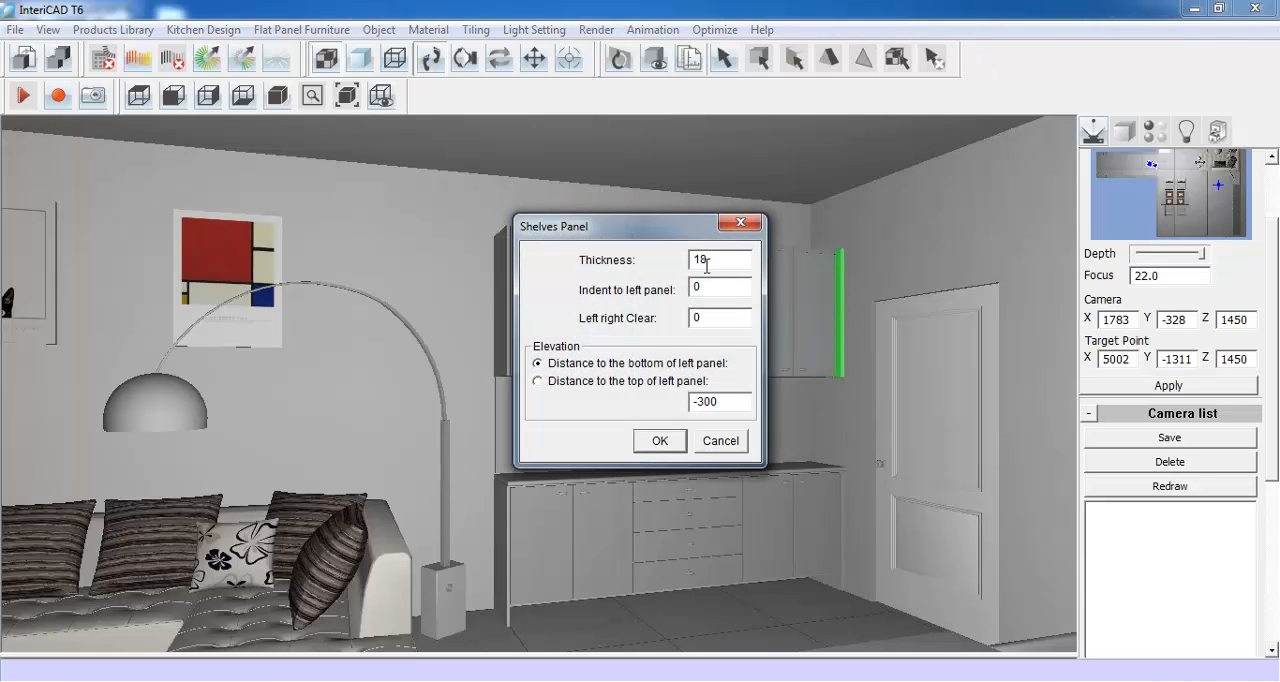
left_click_drag(711, 259, 697, 259)
left_click(661, 441)
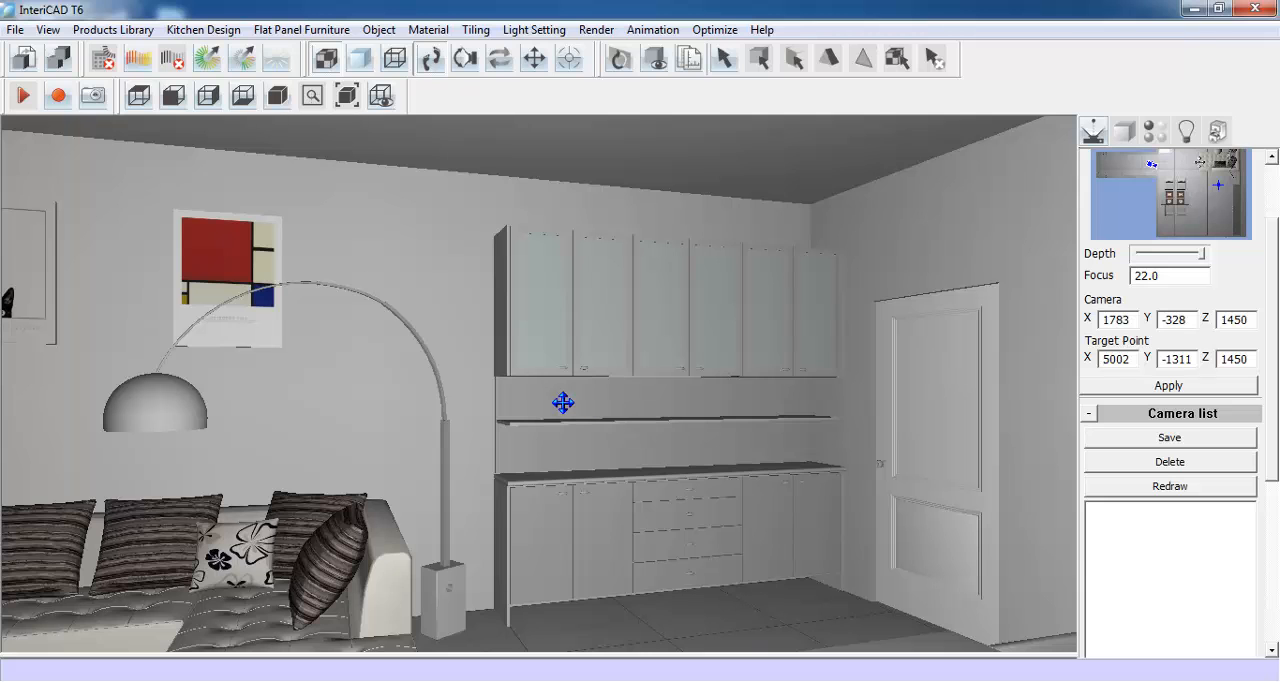
- Select the shelf panel between the worktop and wall units and resize its X(G) dimension to 200
left_click_drag(669, 427, 555, 490)
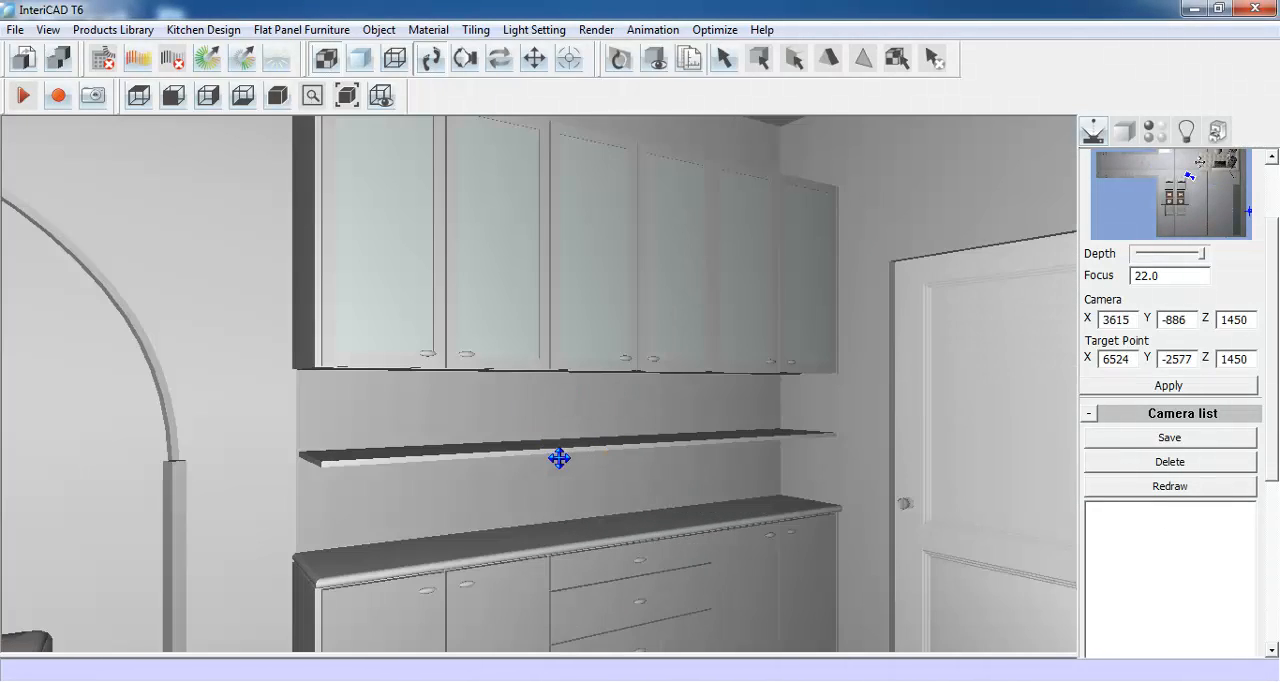
left_click(1123, 137)
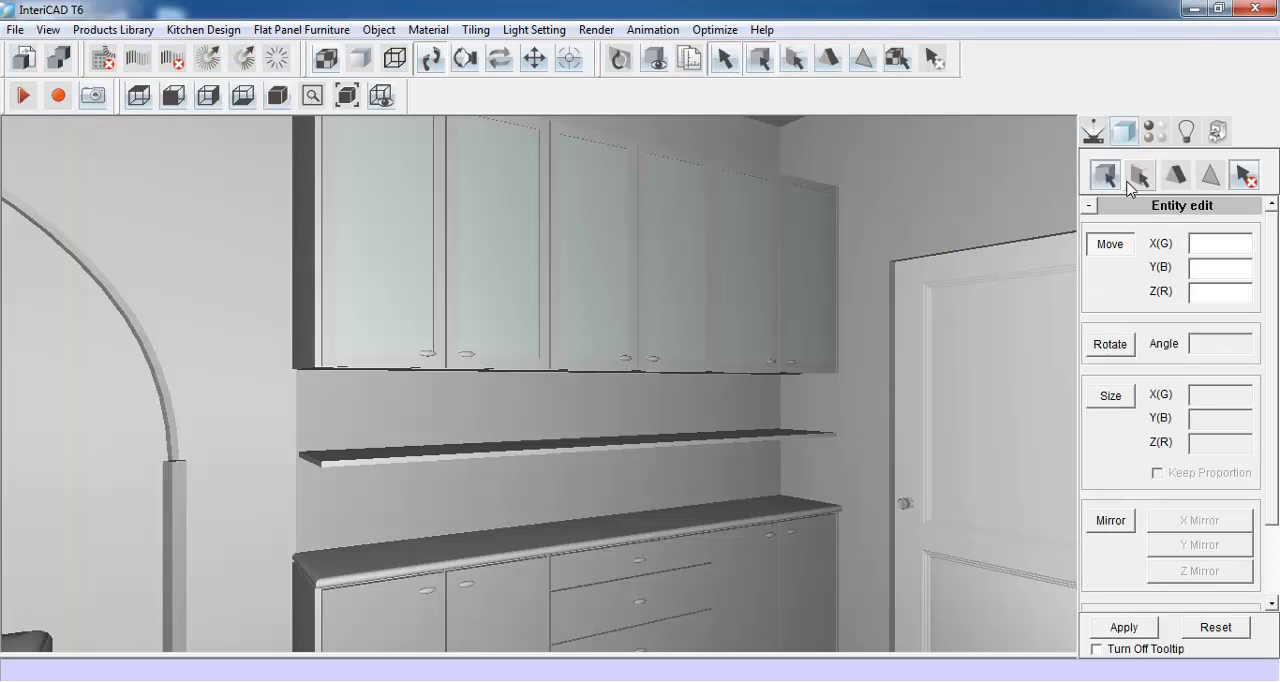
left_click(1138, 178)
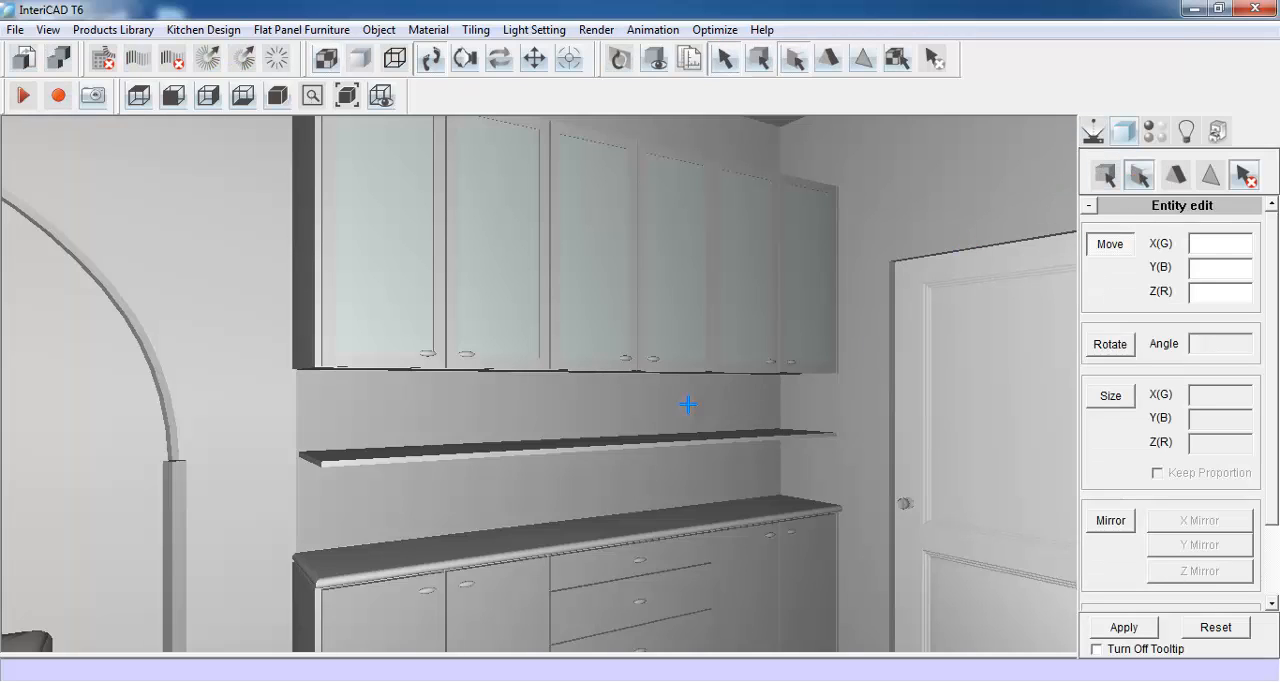
left_click(555, 444)
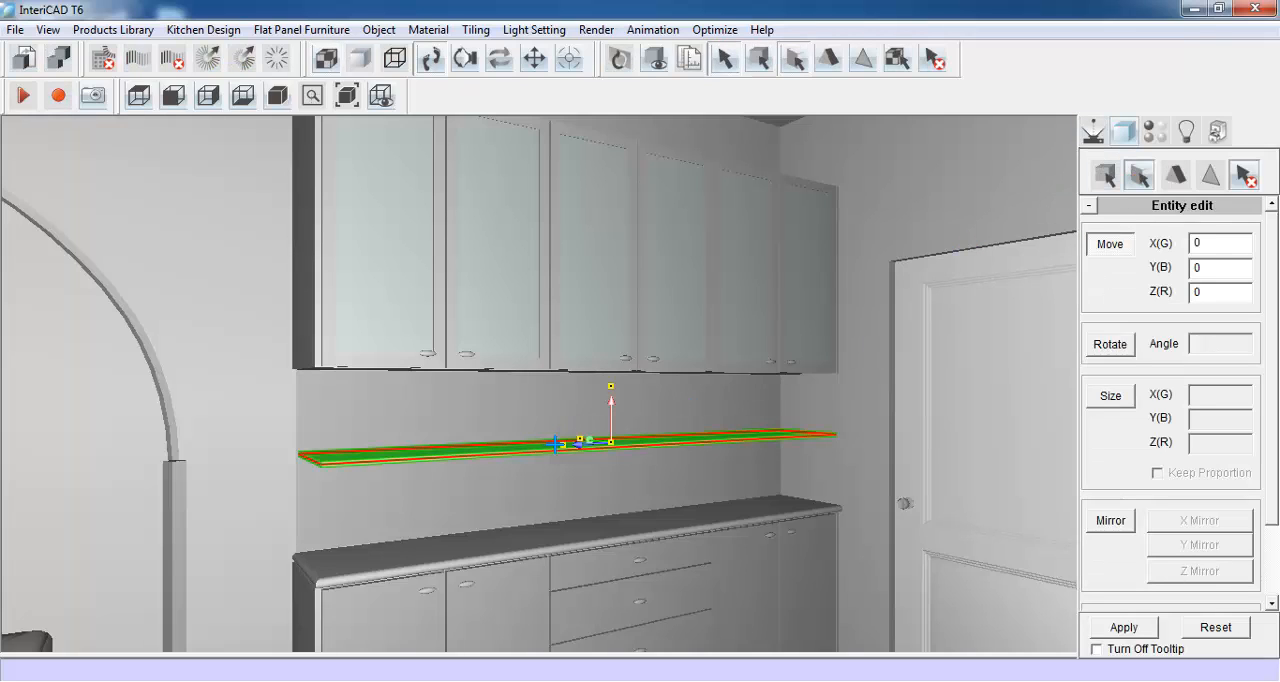
left_click(1110, 396)
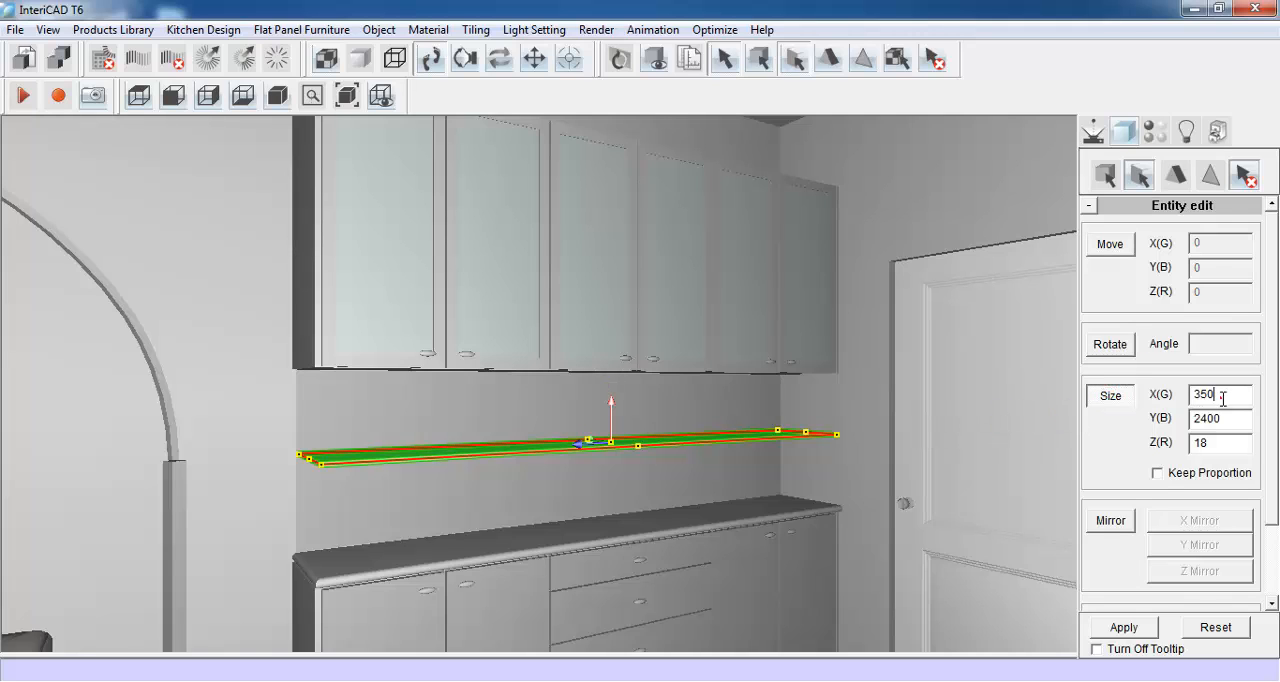
left_click_drag(1221, 397, 1183, 412)
type("200")
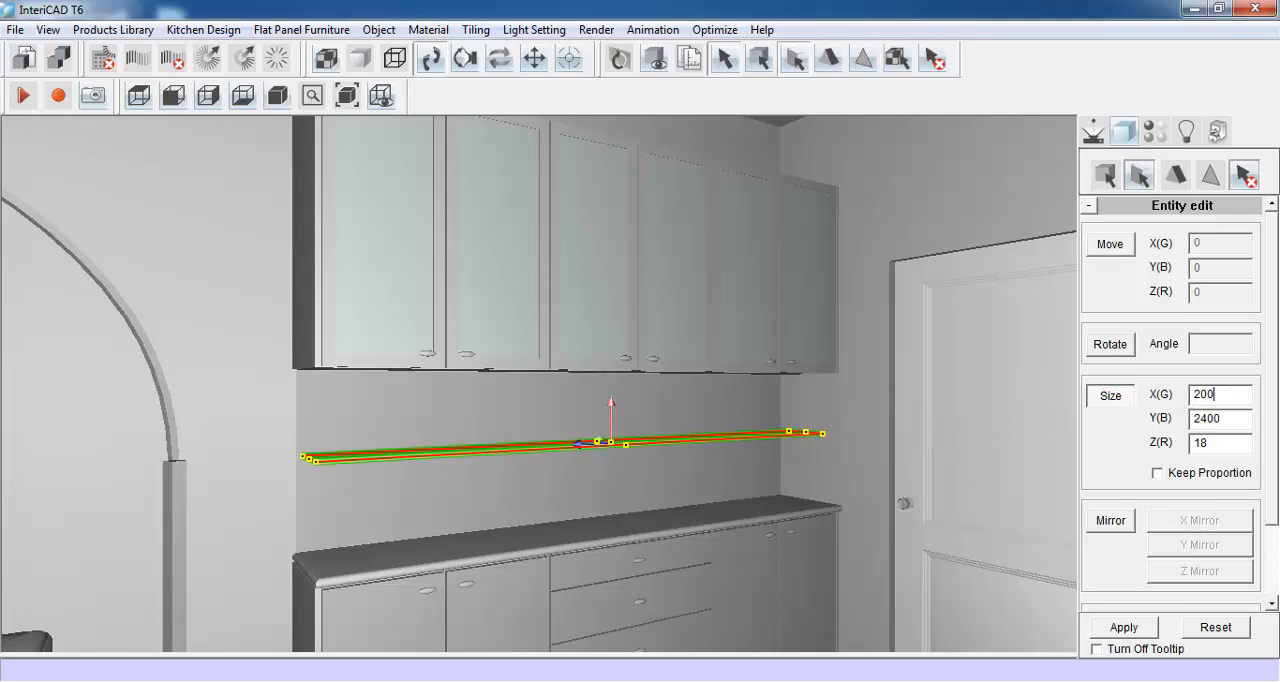
left_click(1120, 634)
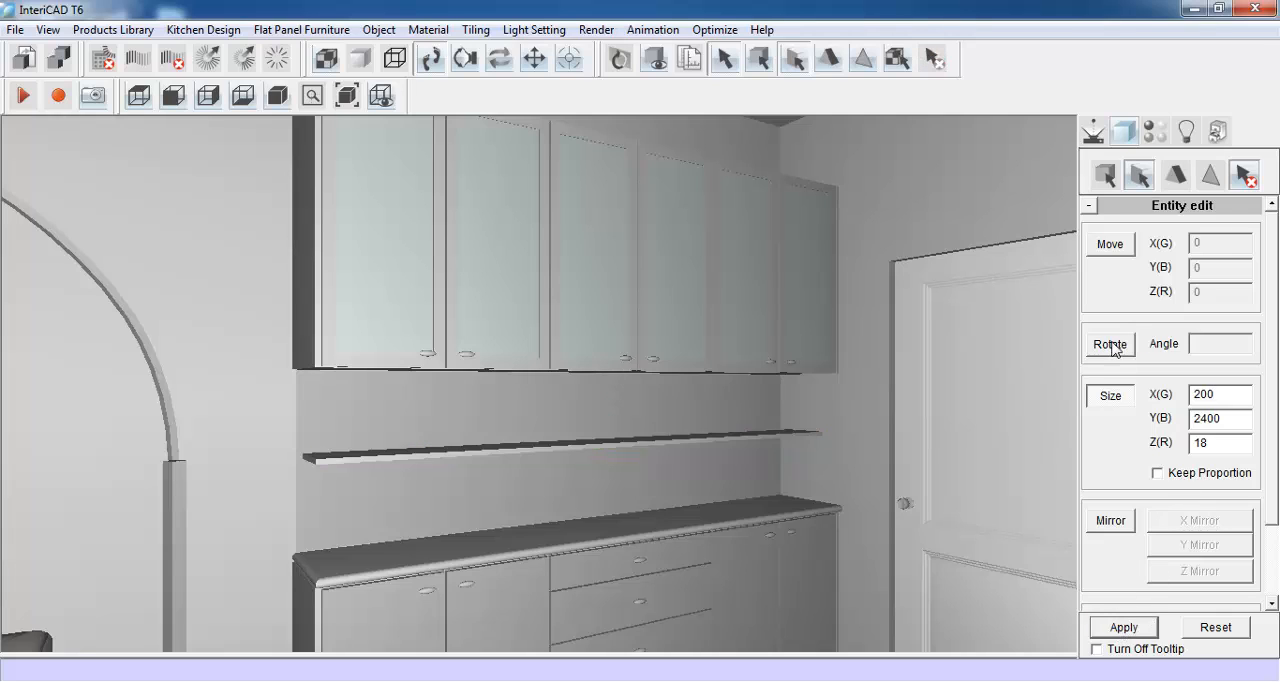
- Move the shelf panel 75 along X(G), back towards the splashback
left_click(1120, 250)
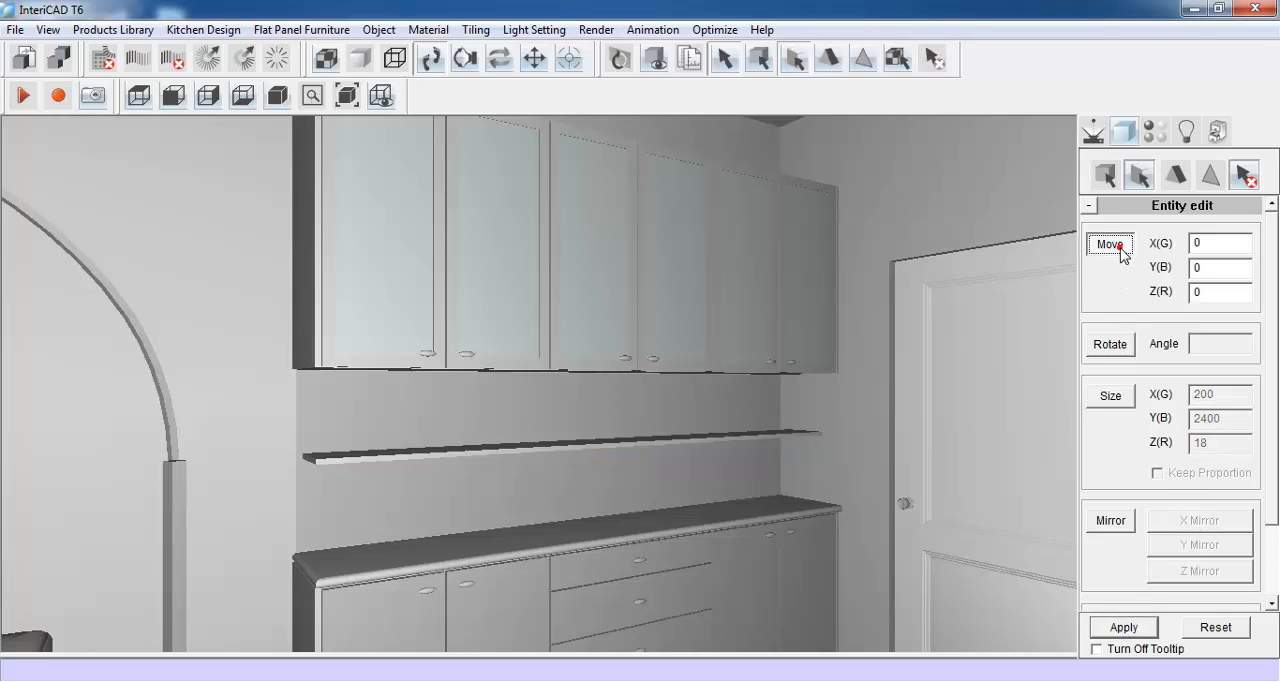
left_click(620, 441)
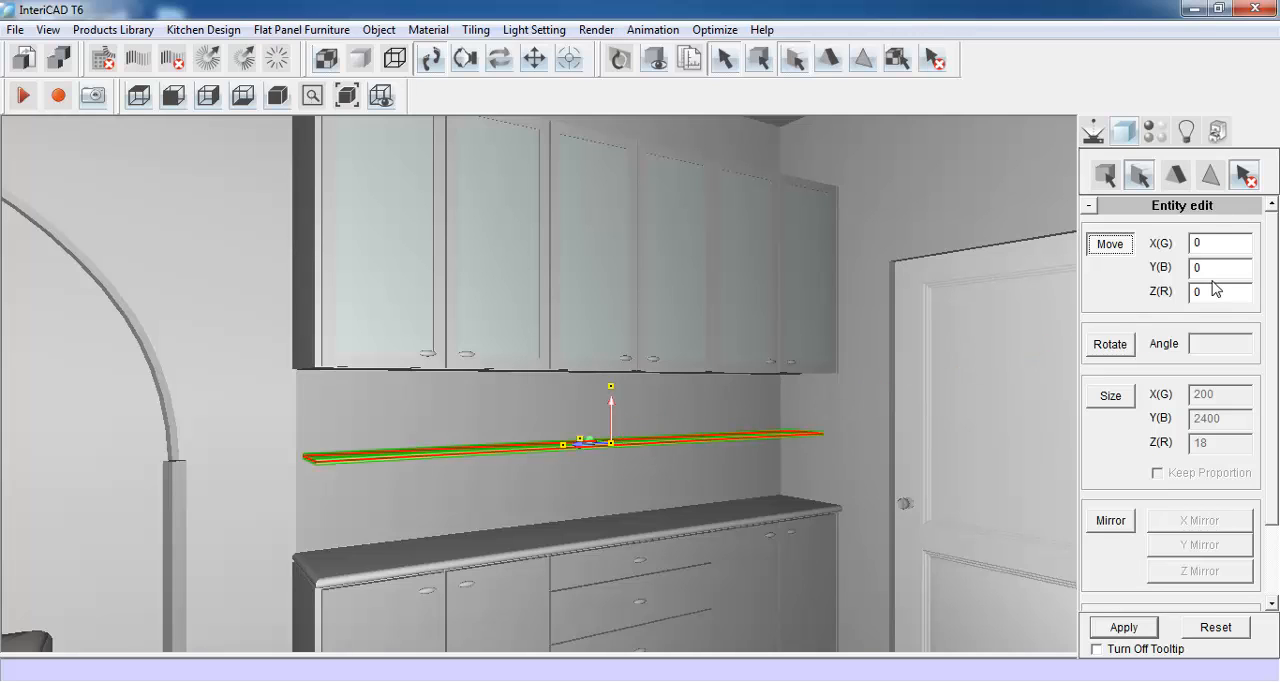
double_click(1212, 243)
type("75")
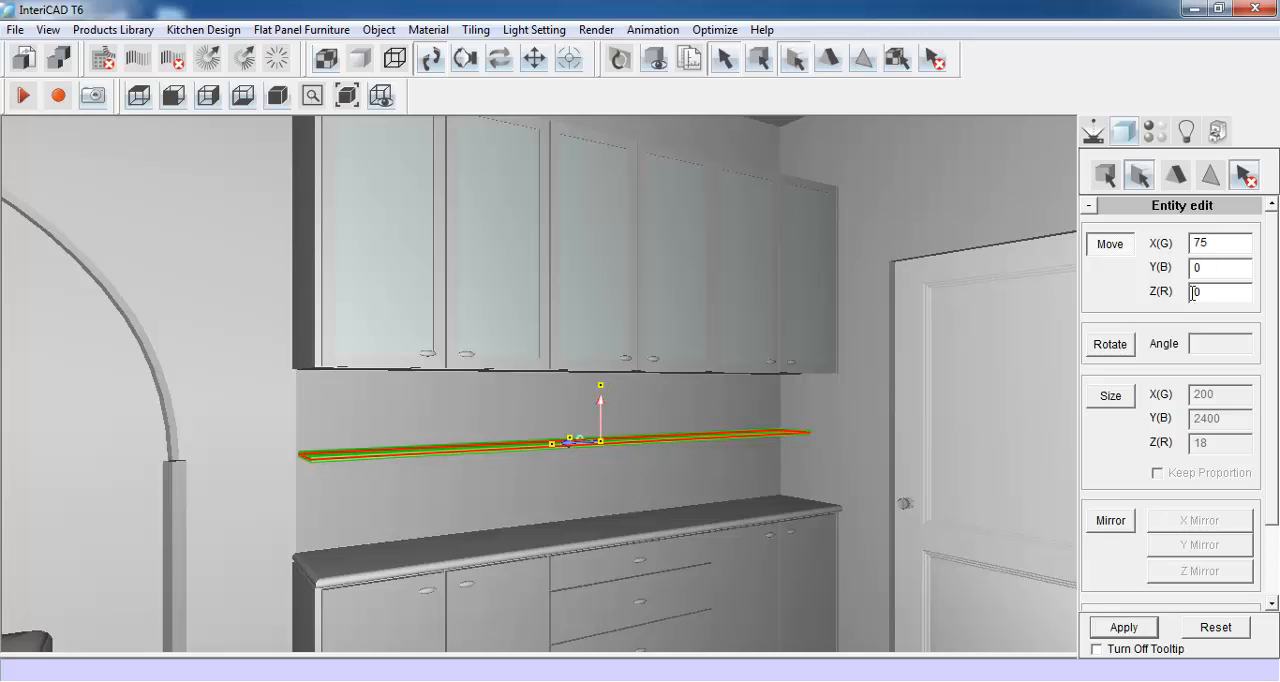
left_click(1124, 627)
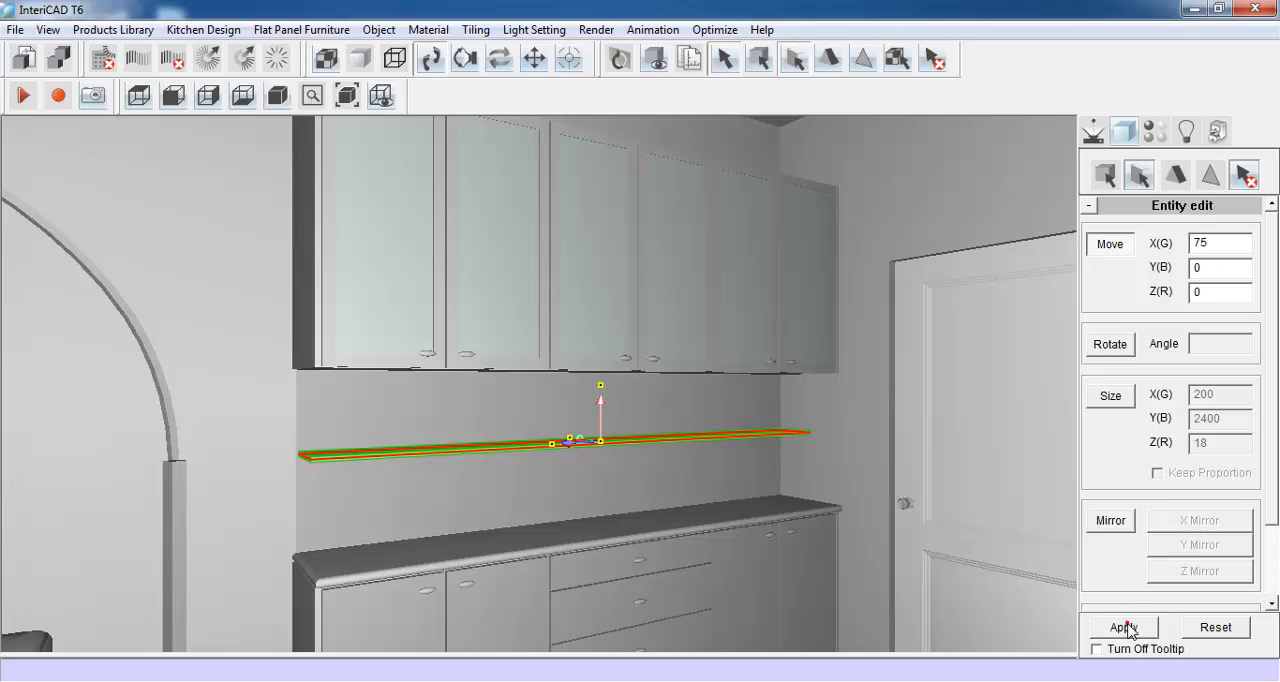
- Insert the "decoration" set from the Demo library and place it on top of the shelf
left_click(1092, 130)
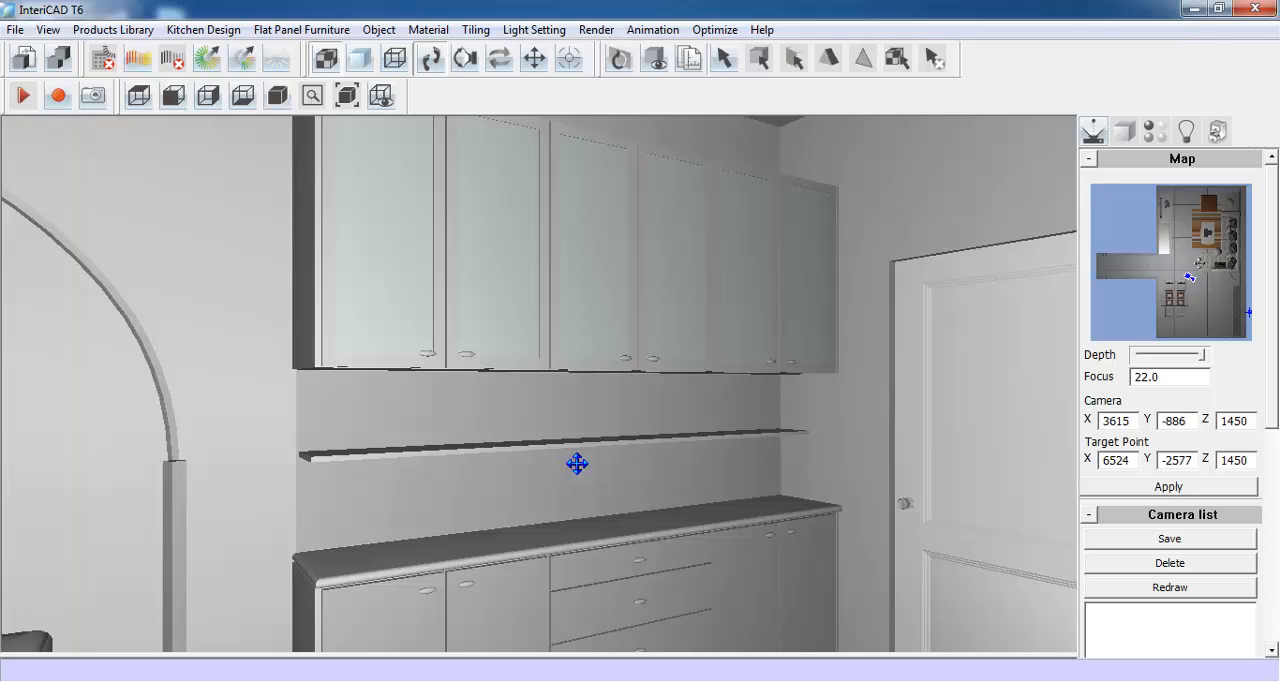
left_click_drag(577, 463, 616, 467)
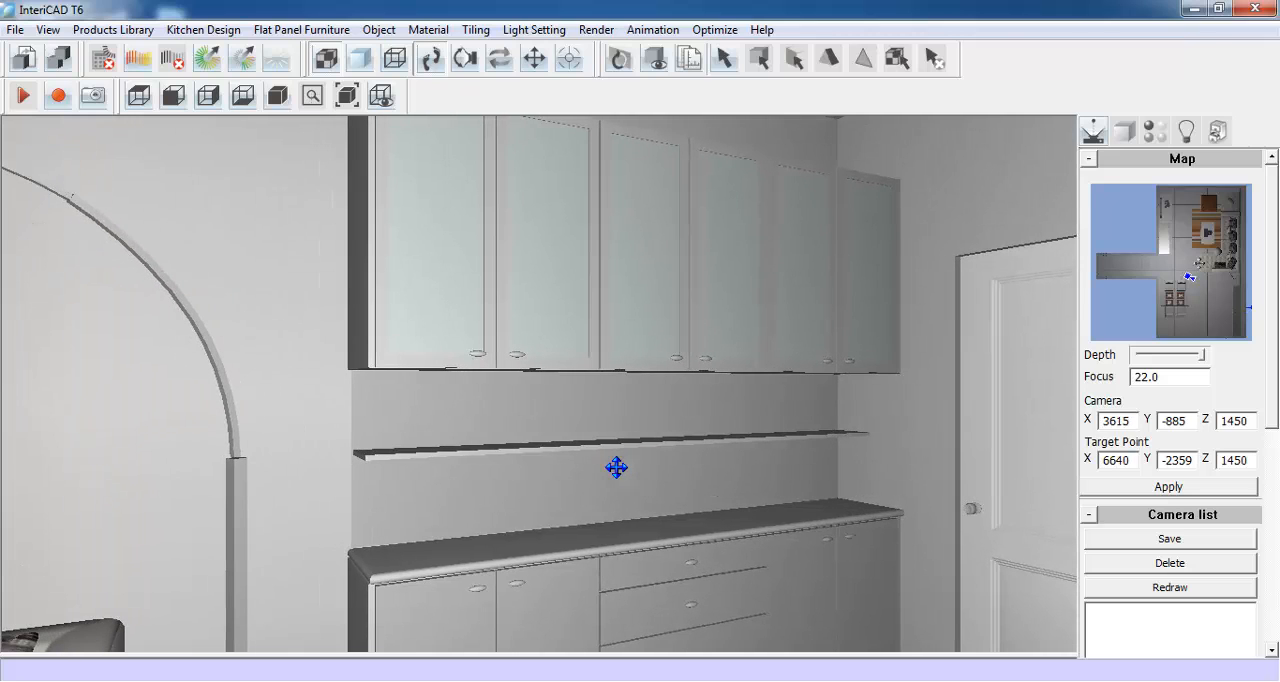
key("space")
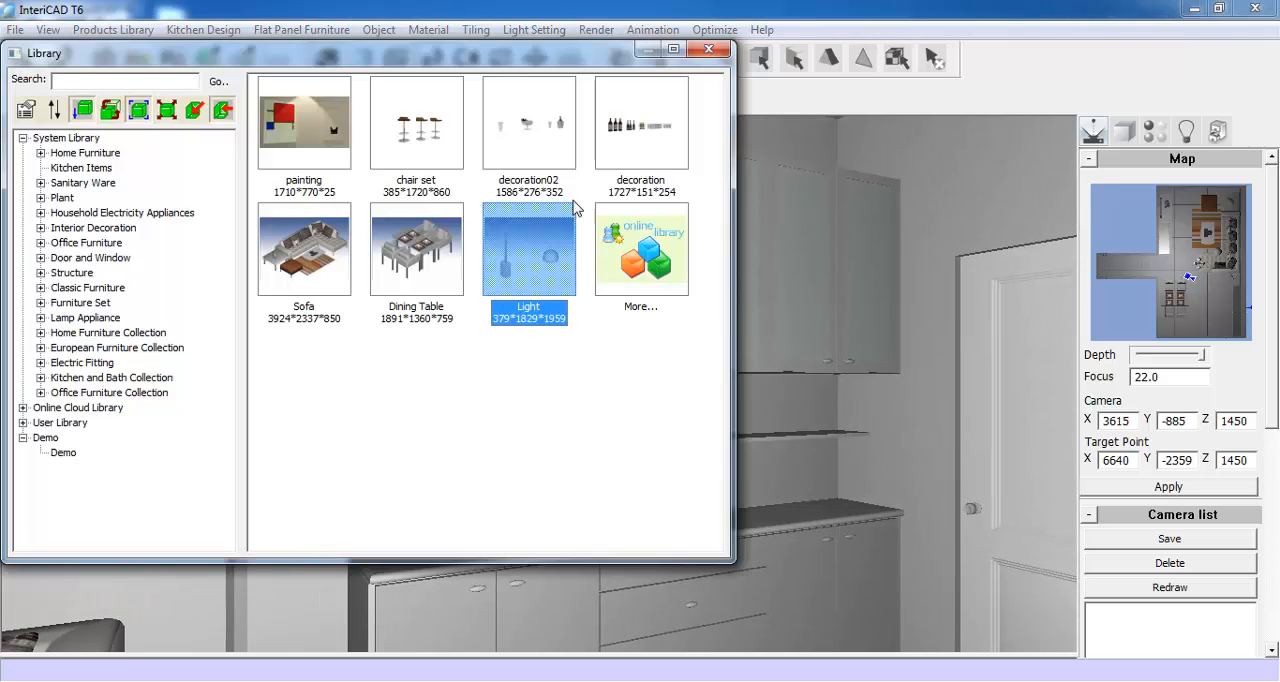
double_click(638, 115)
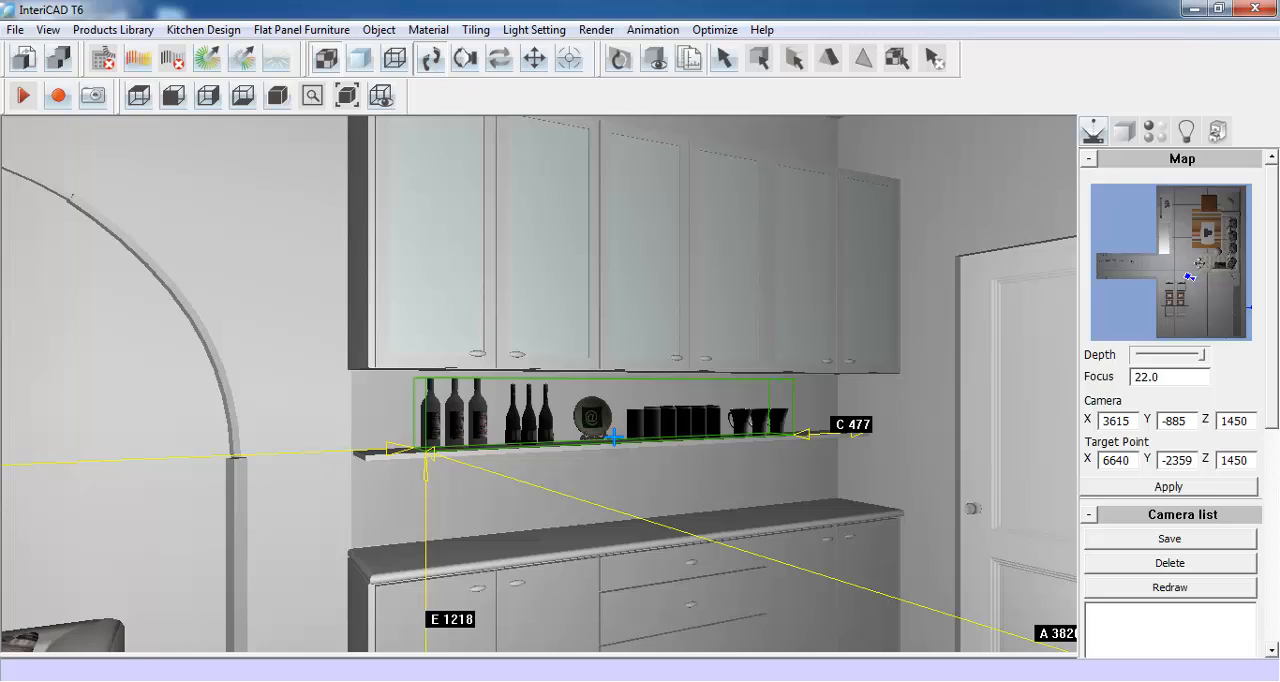
left_click(616, 440)
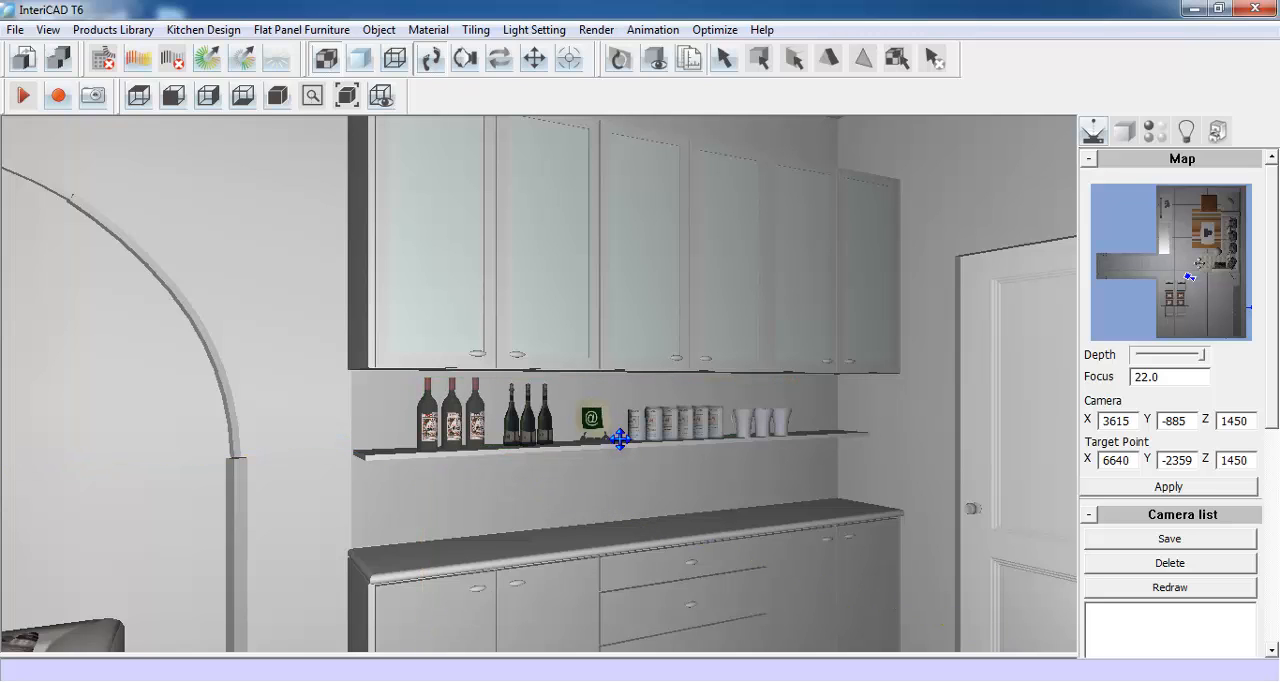
- Insert the "decoration02" set from the library, rotate it parallel to the wall and place it on the worktop below the shelf
right_click(518, 358)
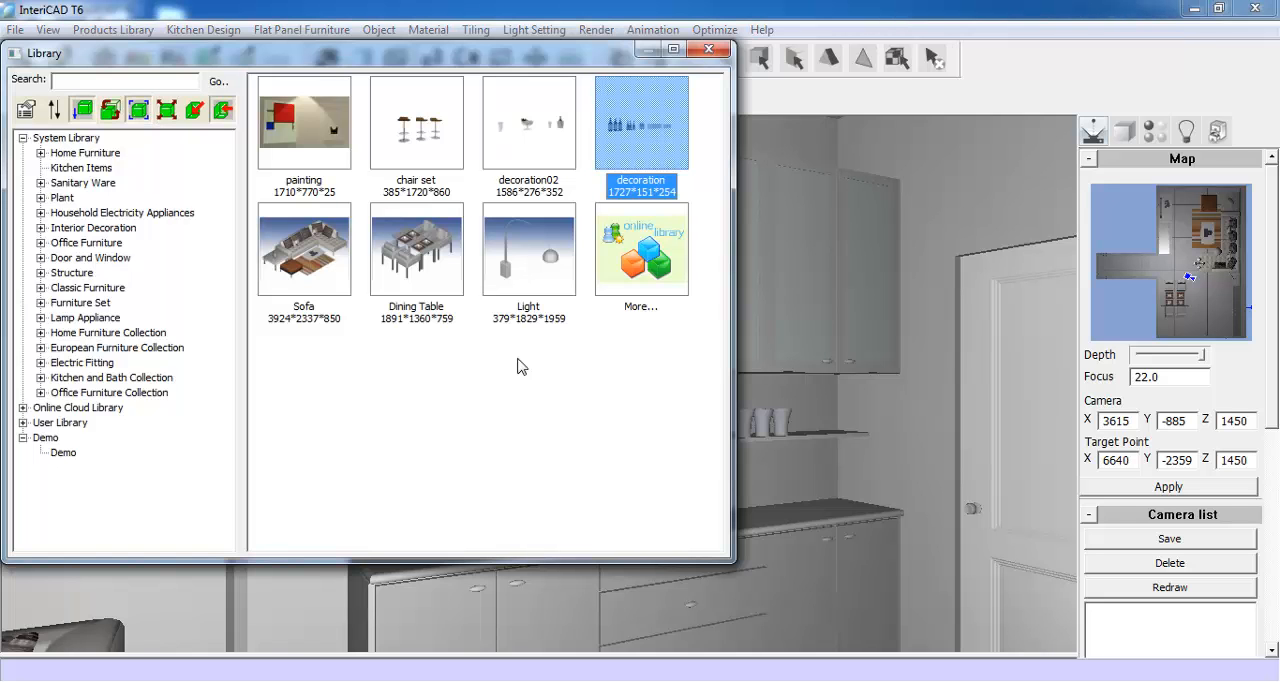
double_click(538, 137)
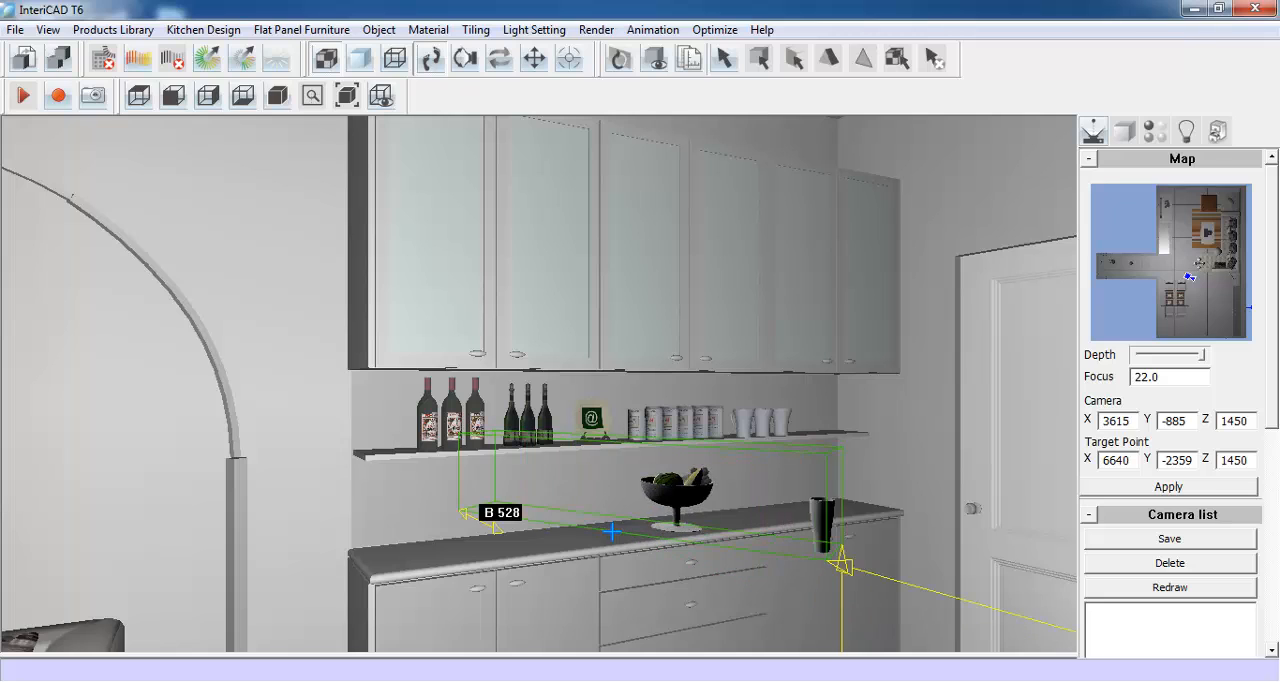
scroll(612, 531, "up", 12)
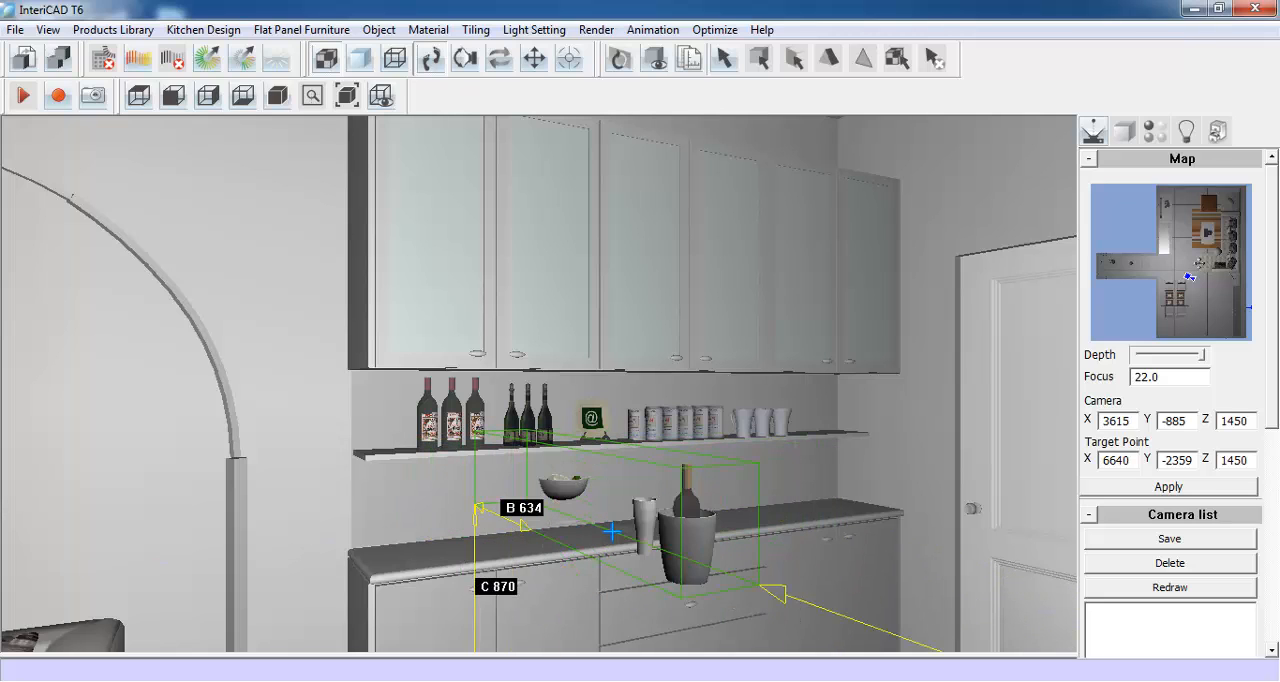
scroll(612, 531, "up", 4)
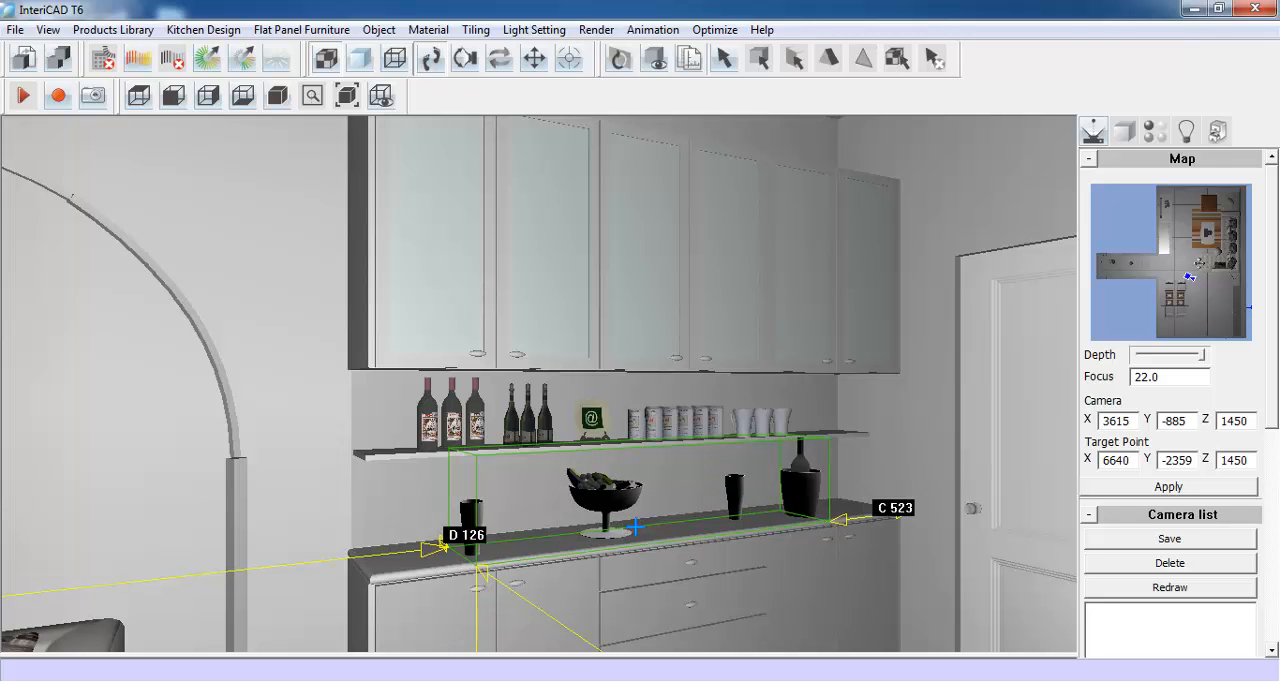
left_click(636, 527)
- Insert the "chair set" from the library and place the three stools on the floor in front of the base units
left_click_drag(639, 526, 701, 472)
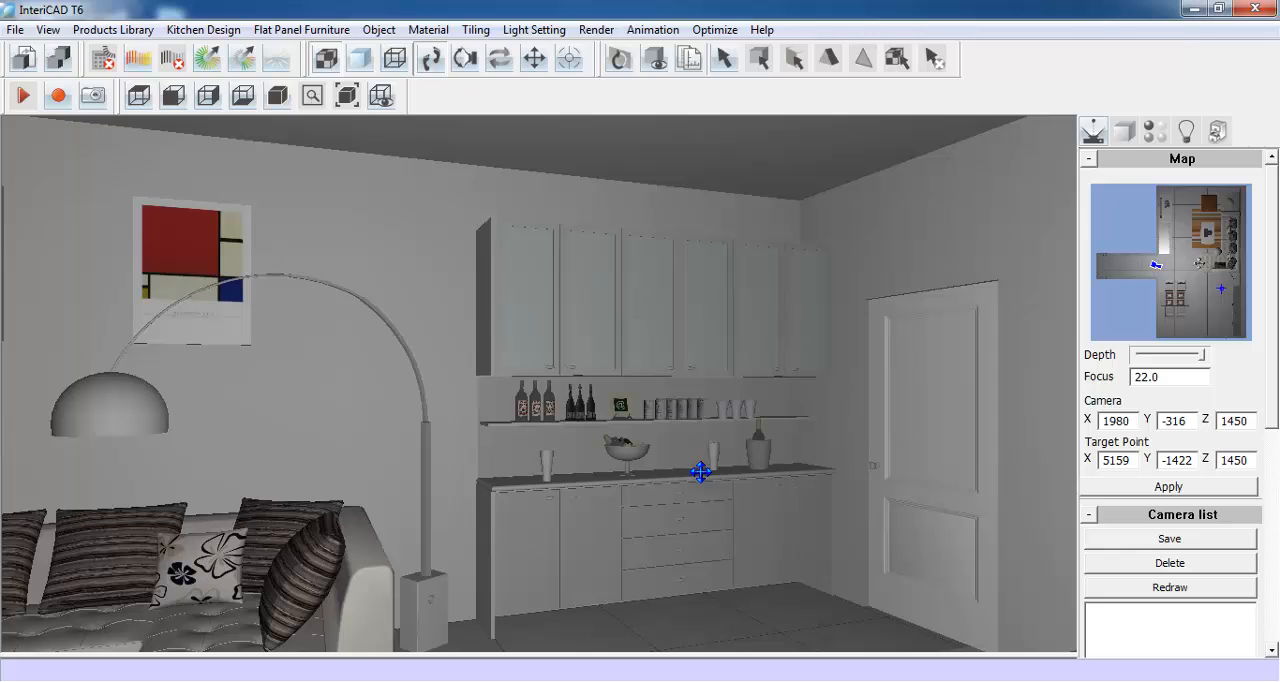
key("space")
left_click(418, 130)
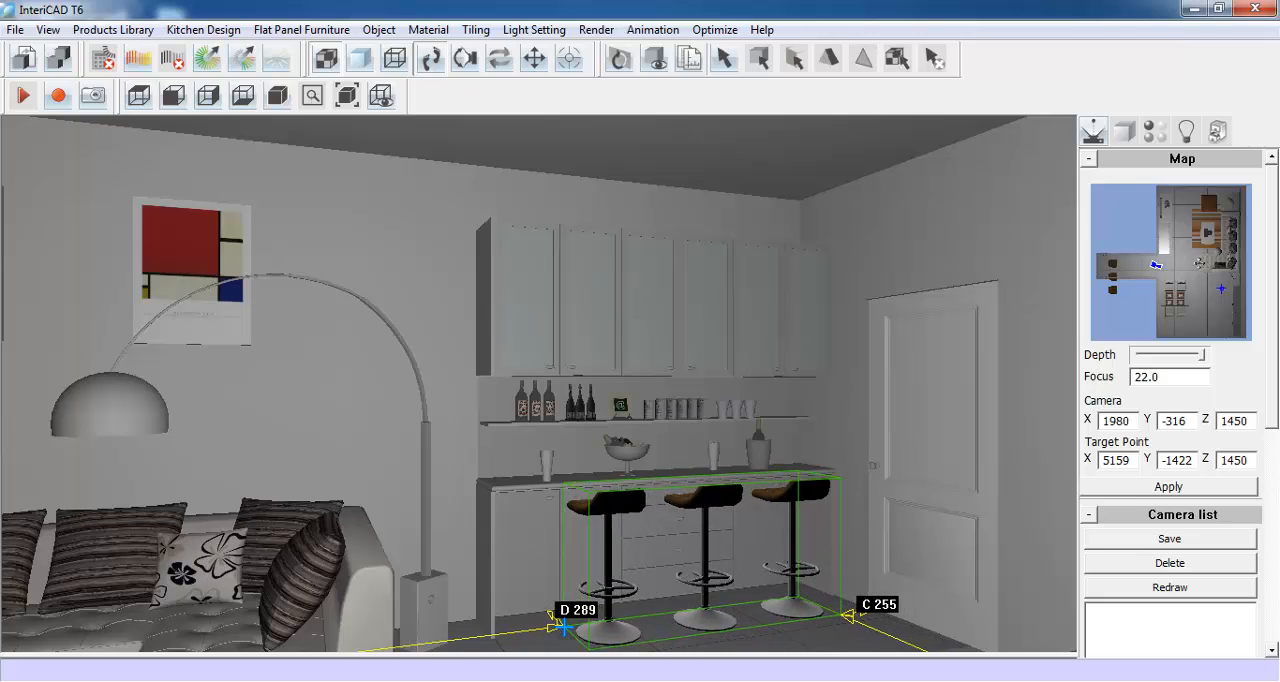
left_click(564, 627)
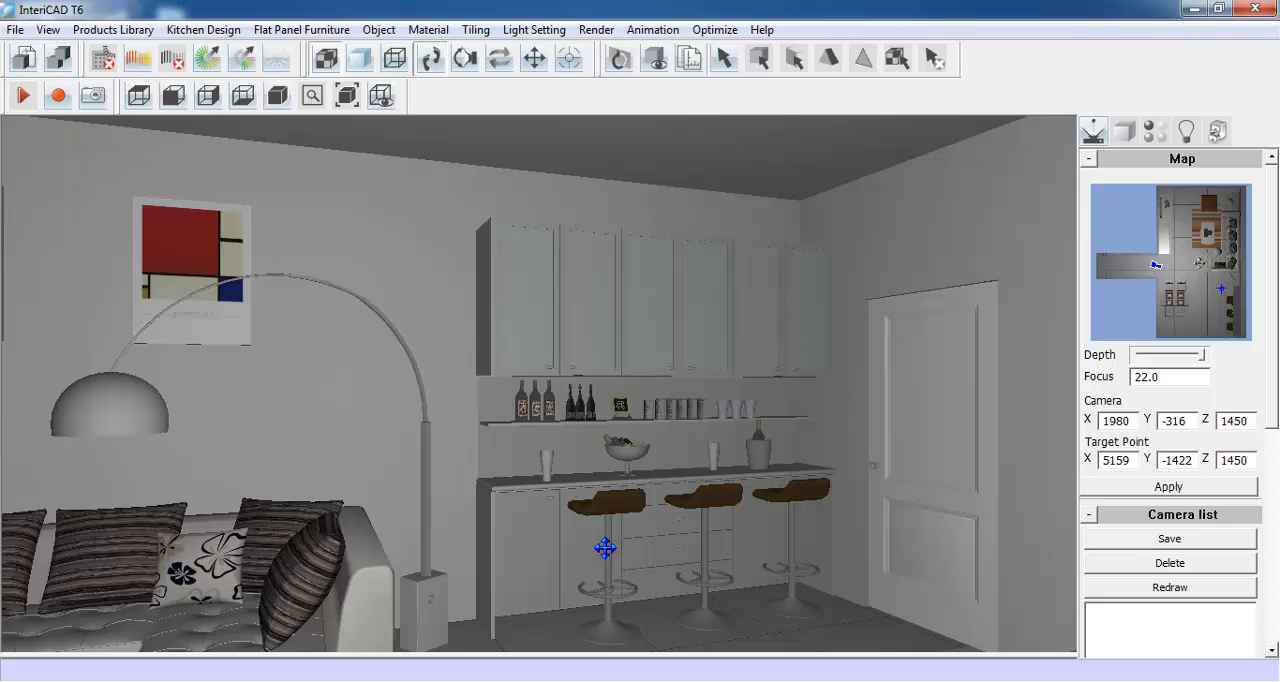
- Hide the dining table and chairs beside the wall using Hide Object
left_click_drag(722, 541, 388, 545)
left_click_drag(694, 543, 376, 511)
left_click_drag(608, 574, 643, 491)
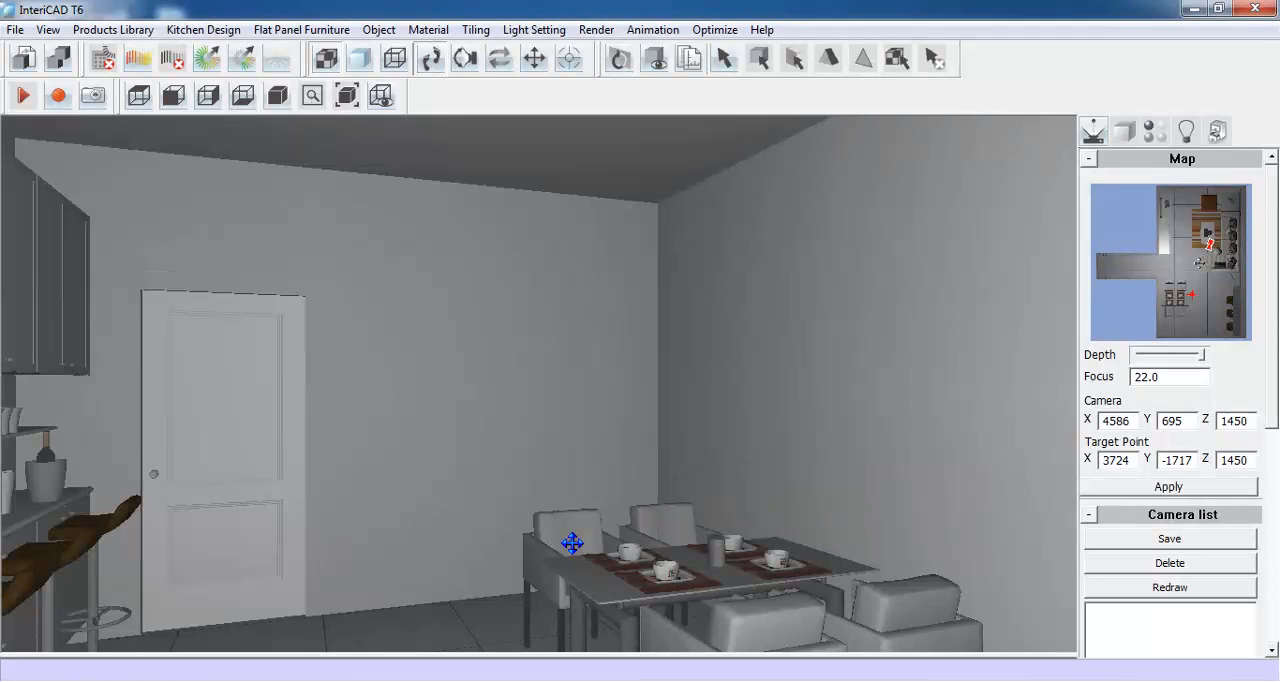
right_click(572, 543)
mouse_move(666, 557)
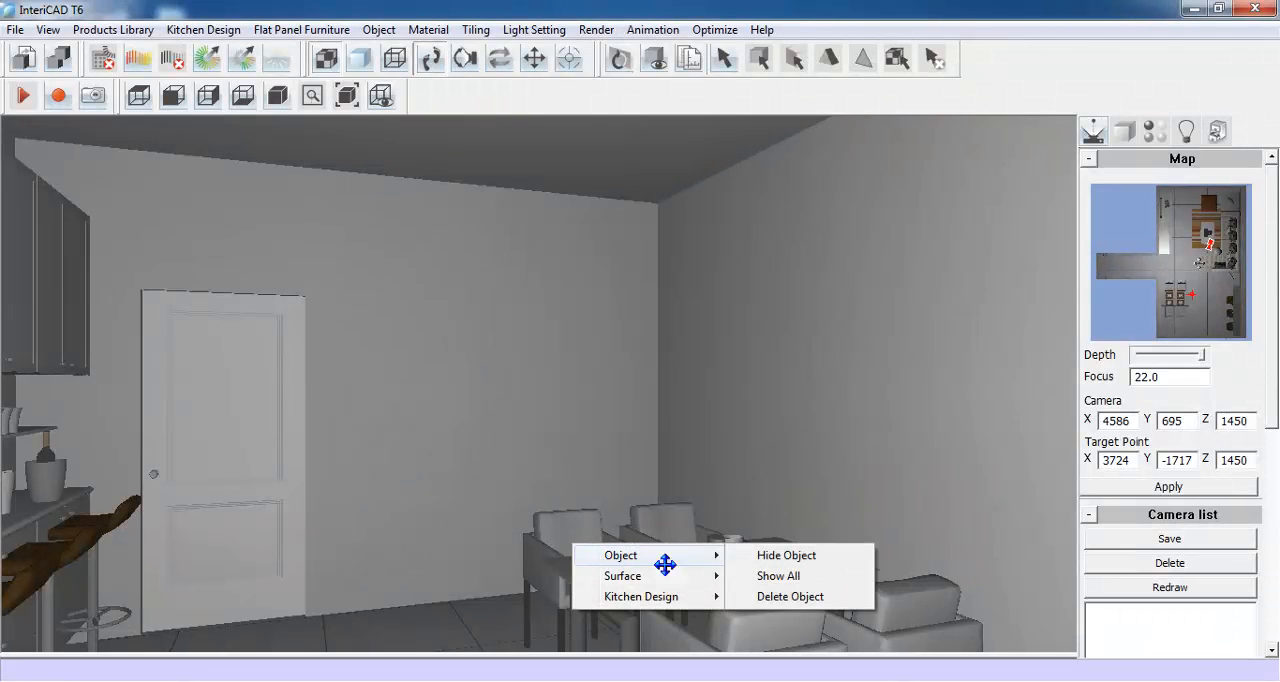
left_click(810, 557)
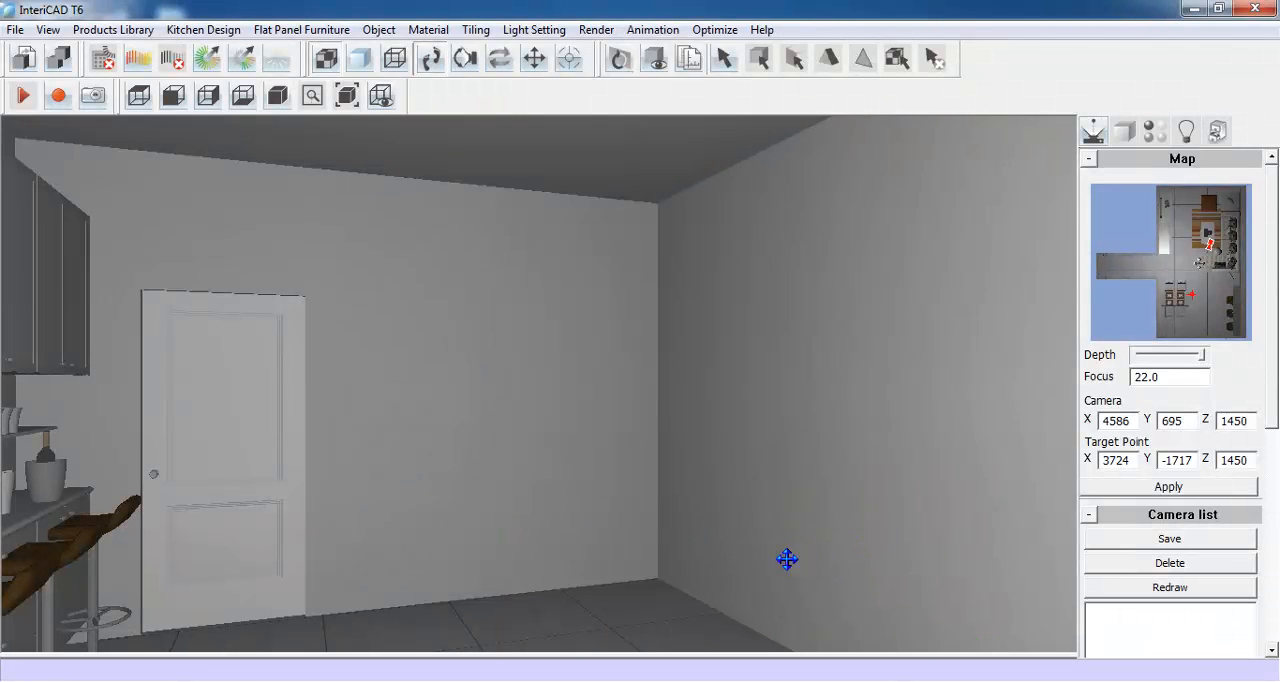
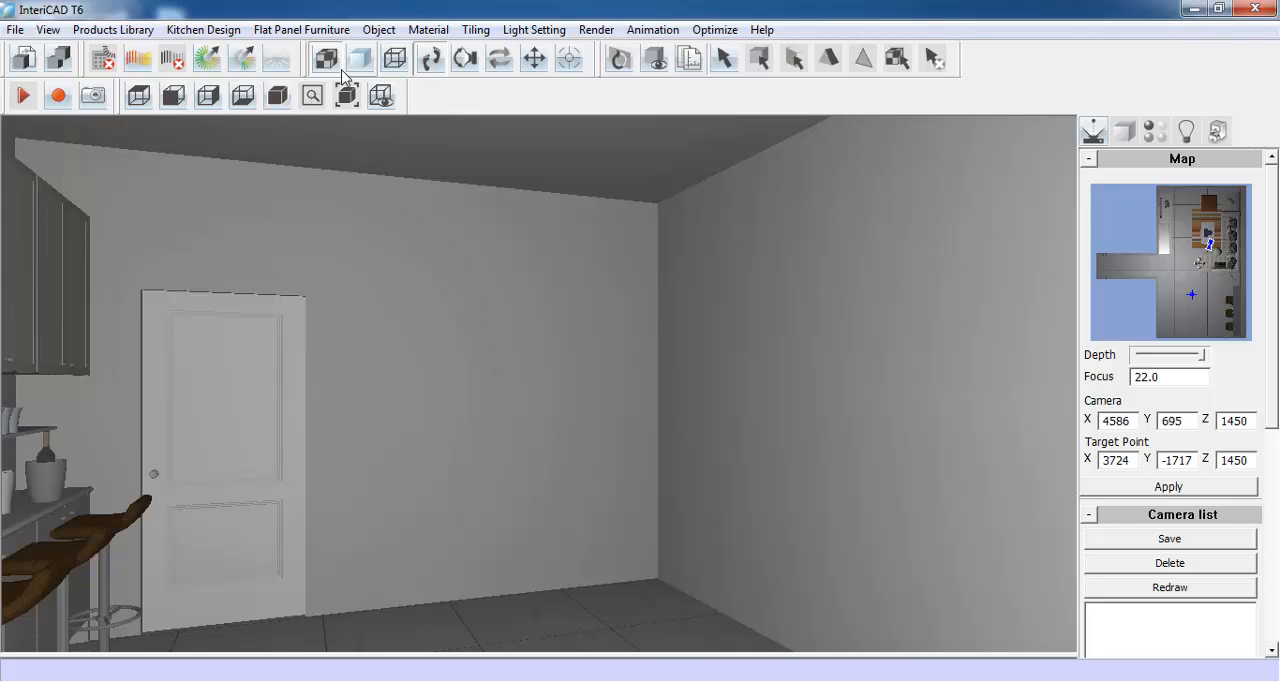
- Start a new panel wardrobe design and set its width to 872, depth to 322 and height to 2050
left_click(316, 31)
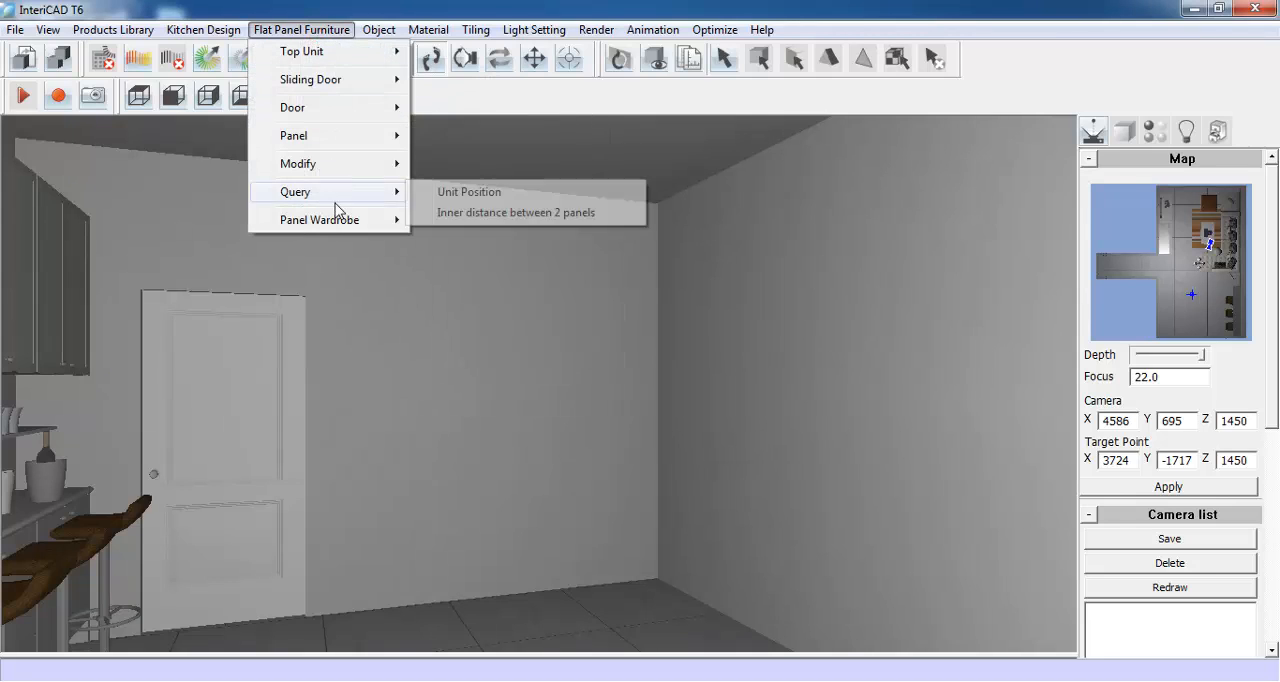
mouse_move(334, 222)
left_click(494, 228)
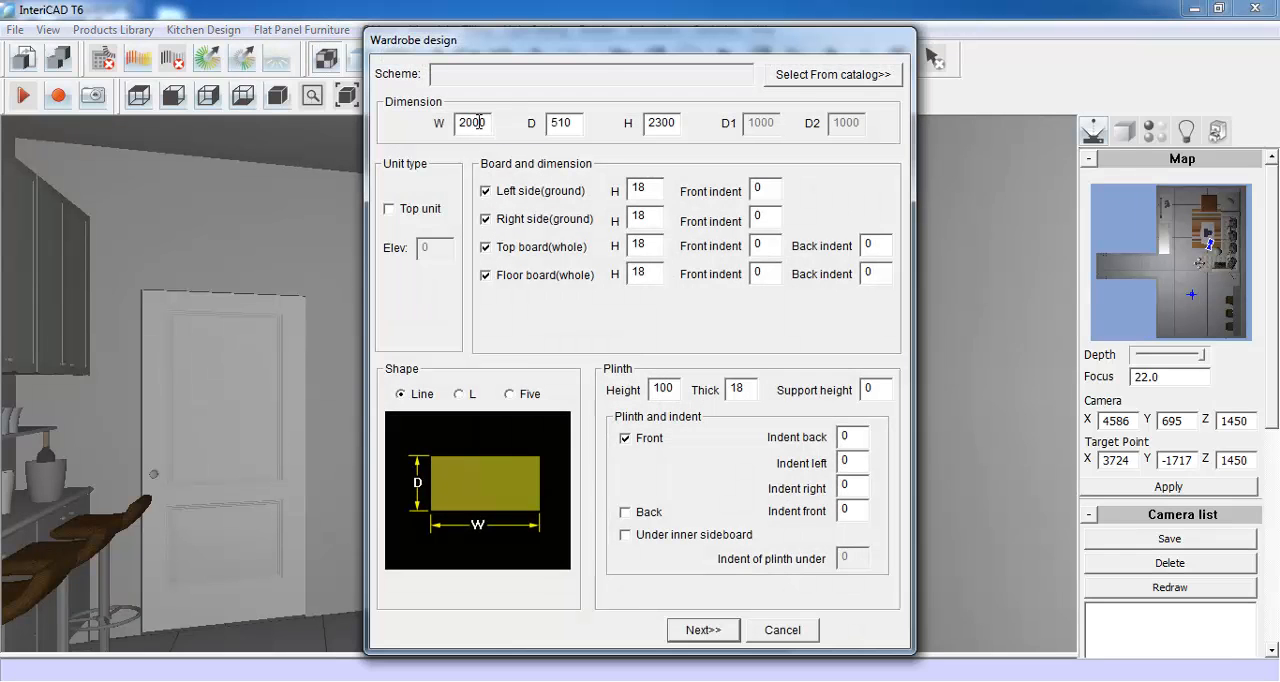
double_click(485, 123)
type("872")
left_click_drag(575, 123, 549, 130)
type("322")
left_click_drag(679, 123, 648, 125)
type("20")
- Set the wardrobe's plinth height to 50 and proceed to dividing its interior
double_click(666, 391)
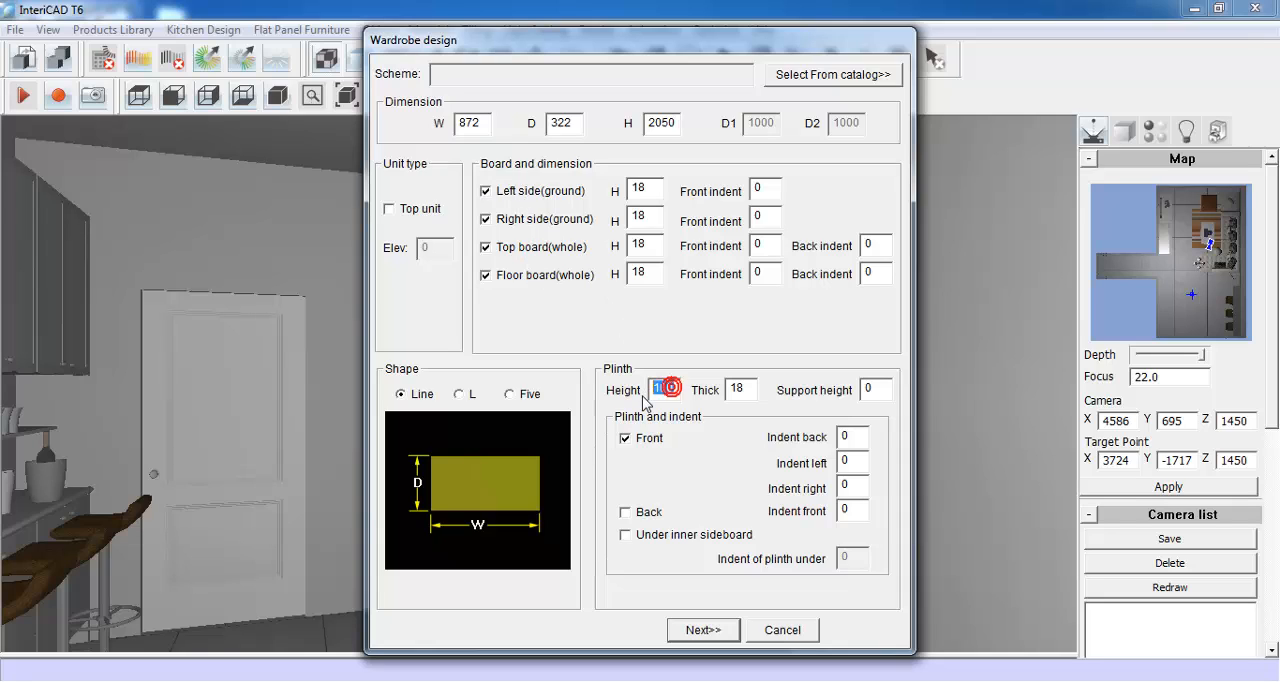
type("50")
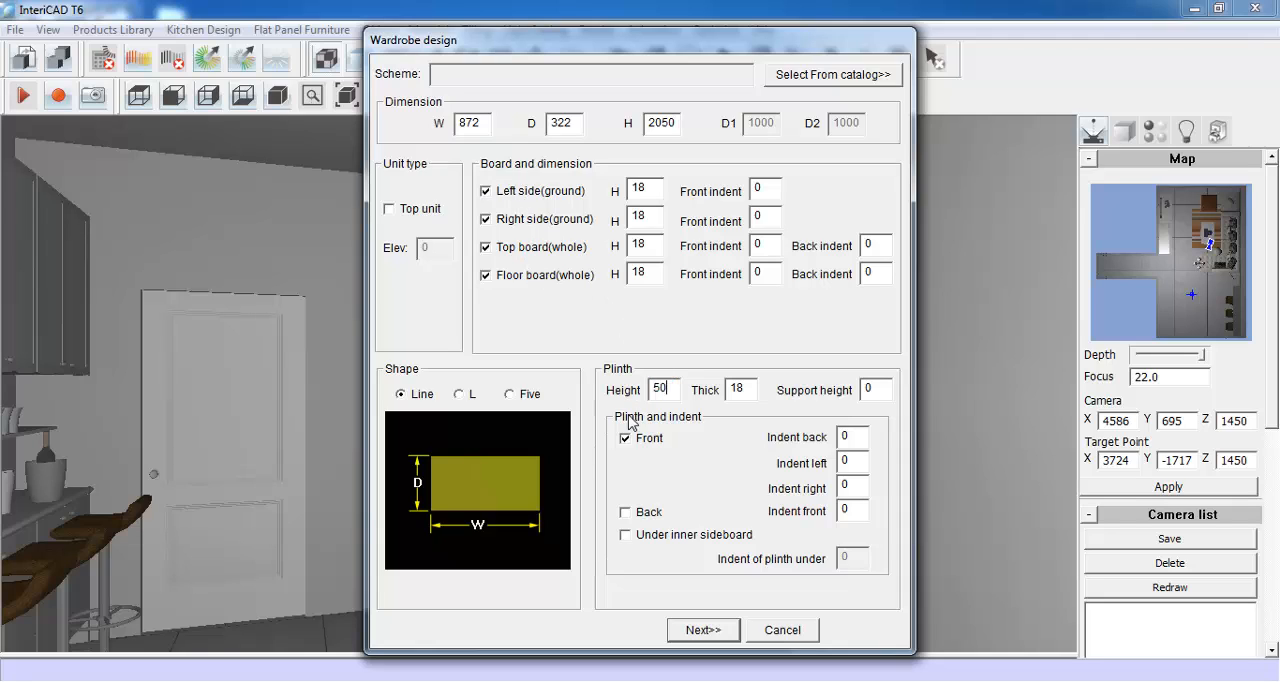
left_click(703, 629)
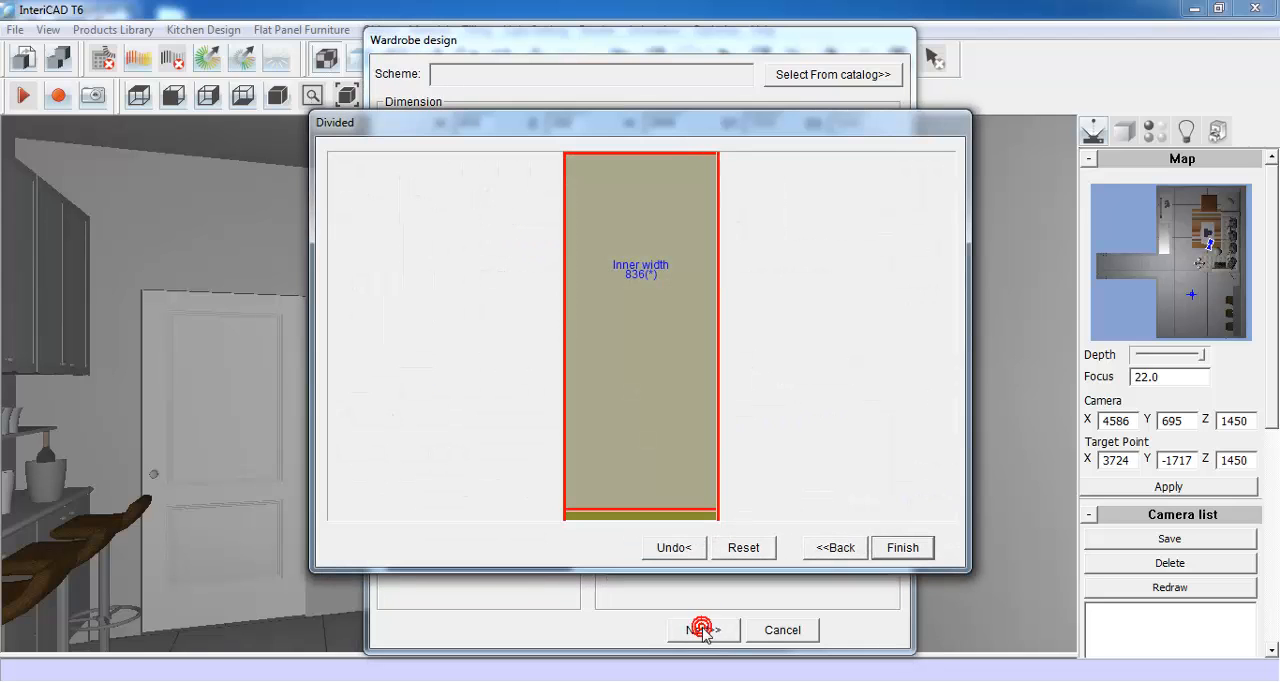
- Add a back panel 5 thick with zero indents to the wardrobe's interior section
left_click(637, 310)
right_click(637, 310)
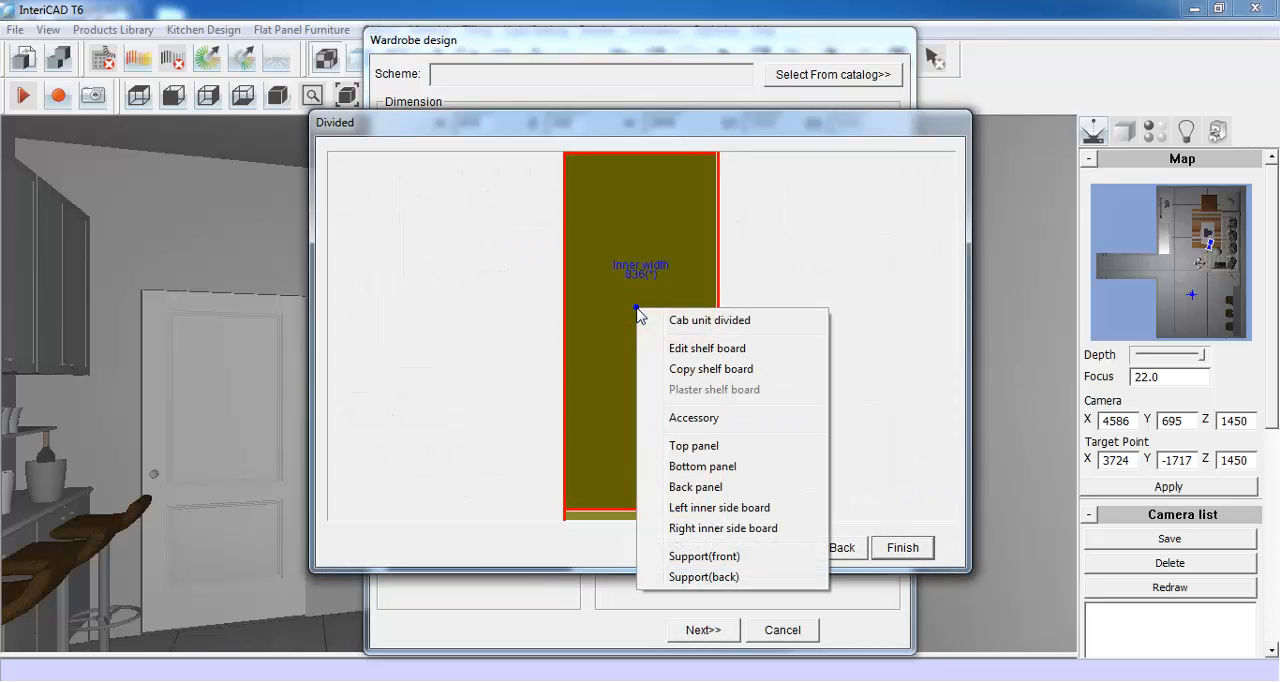
left_click(742, 492)
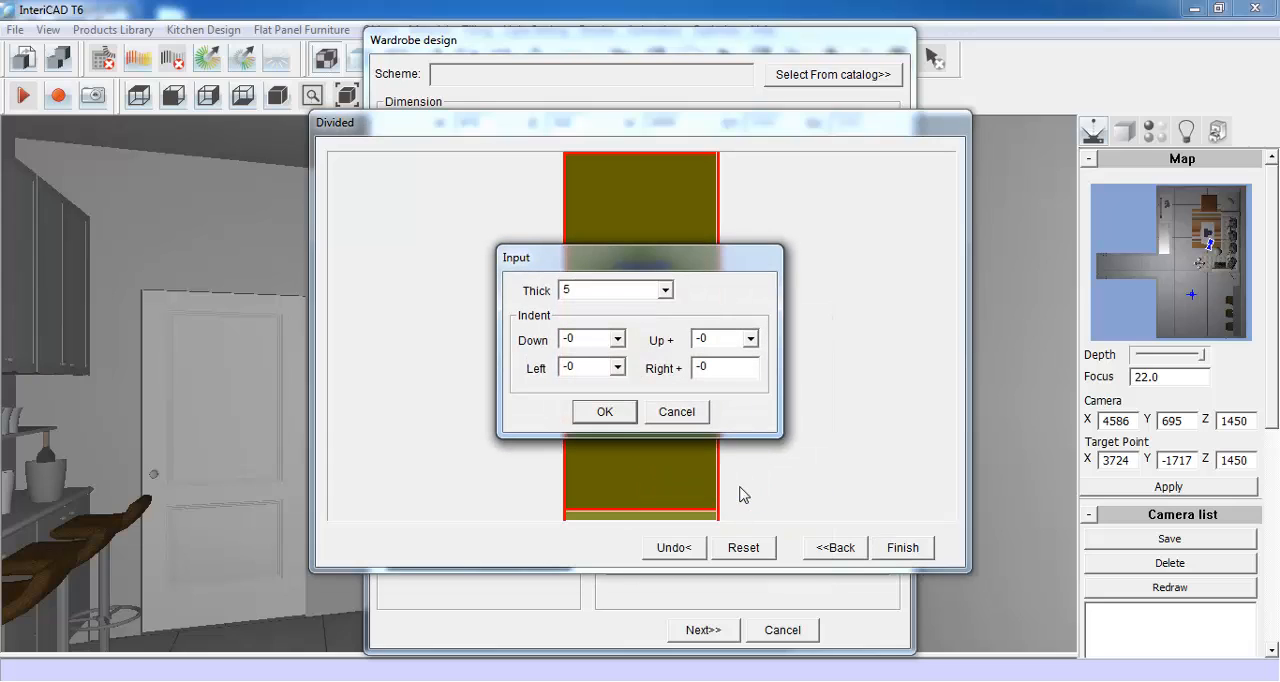
left_click(602, 412)
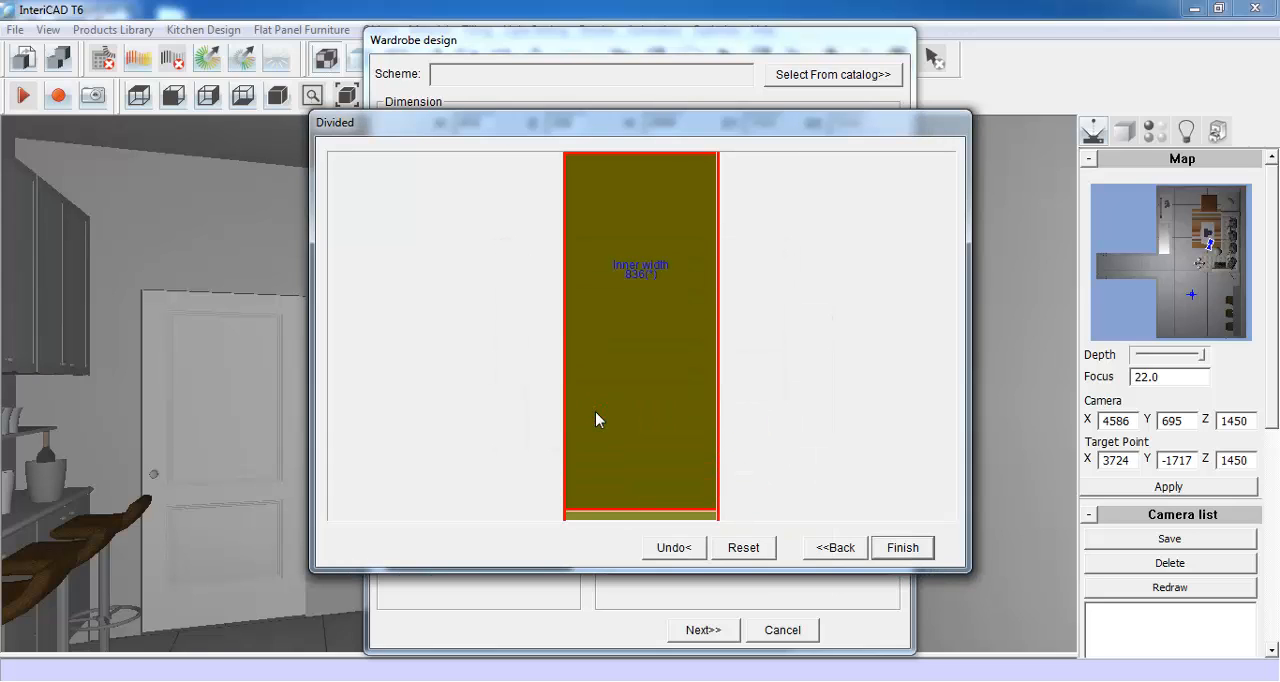
- Start the shelf board layout for the section with boards 18 thick and a front indent of 18
right_click(634, 254)
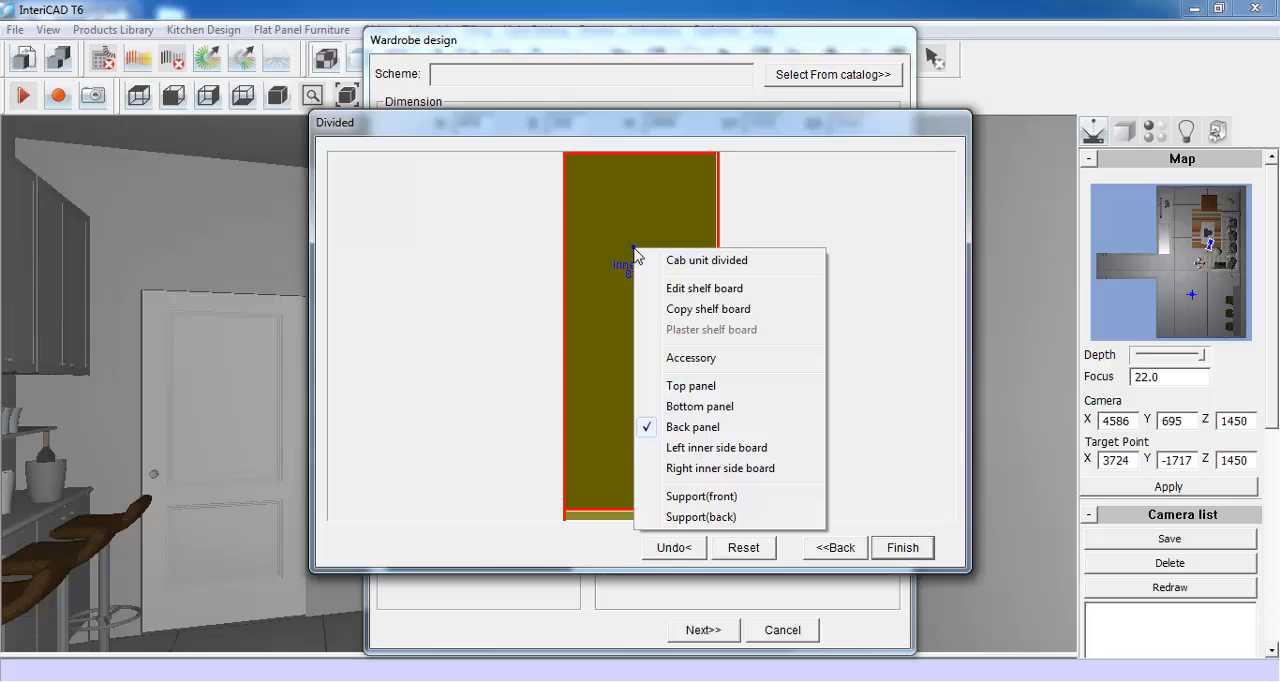
left_click(756, 292)
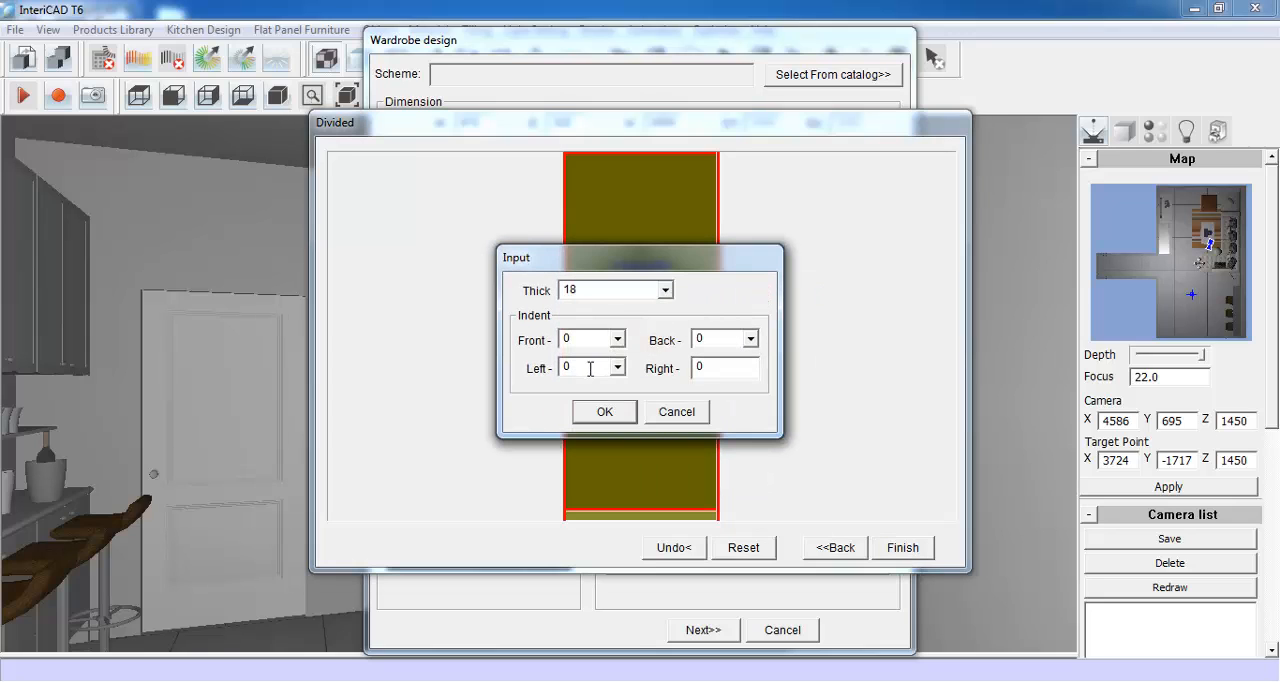
double_click(568, 341)
type("18")
left_click(605, 411)
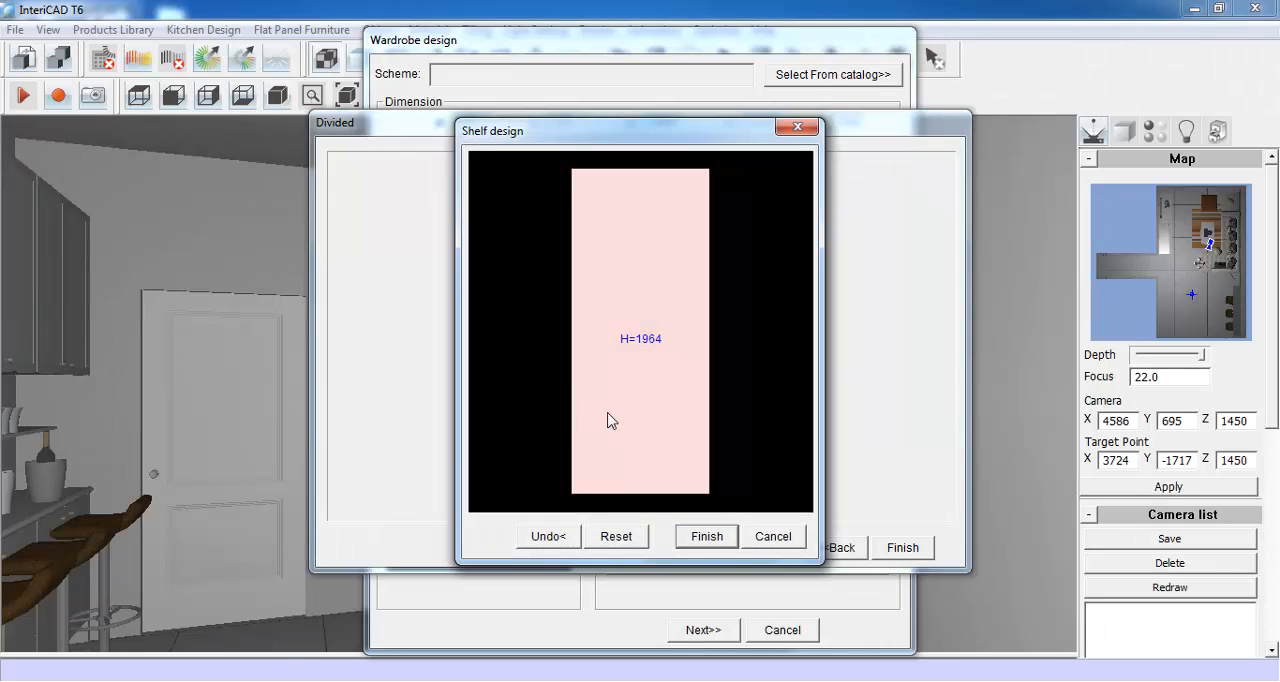
- Divide the section with a shelf at a fixed distance of 300 from the upper edge, without equal division
left_click(635, 295)
right_click(633, 270)
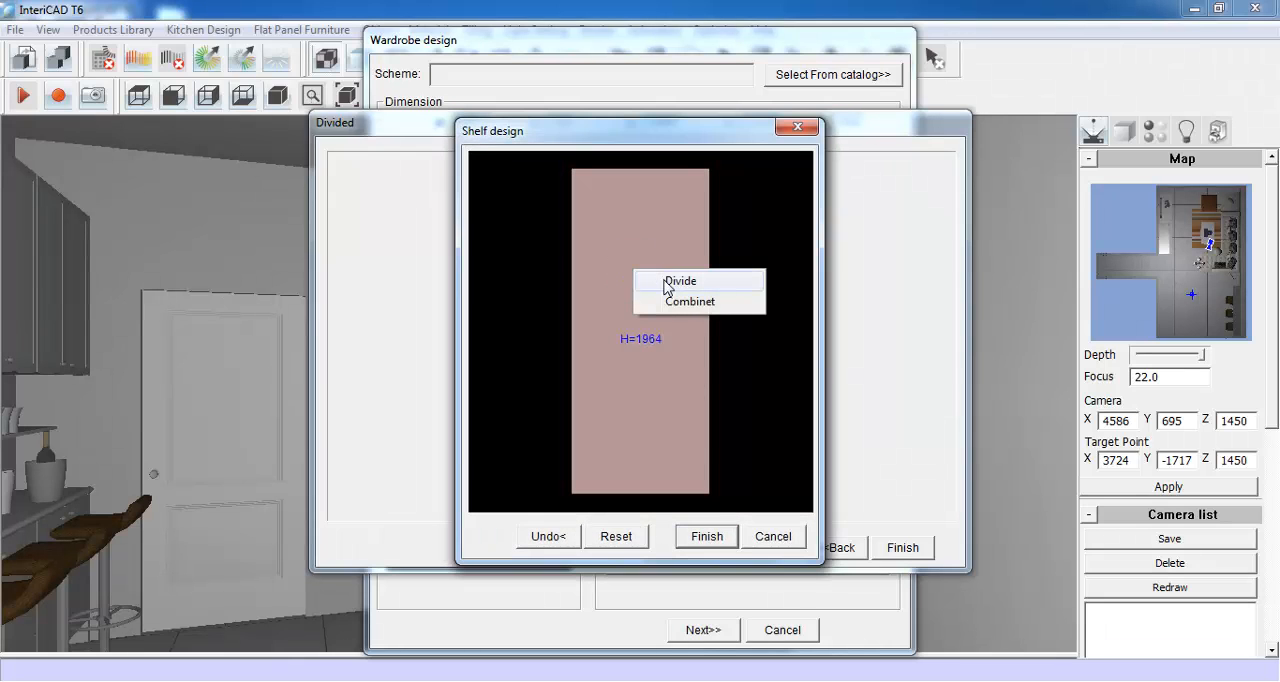
left_click(681, 281)
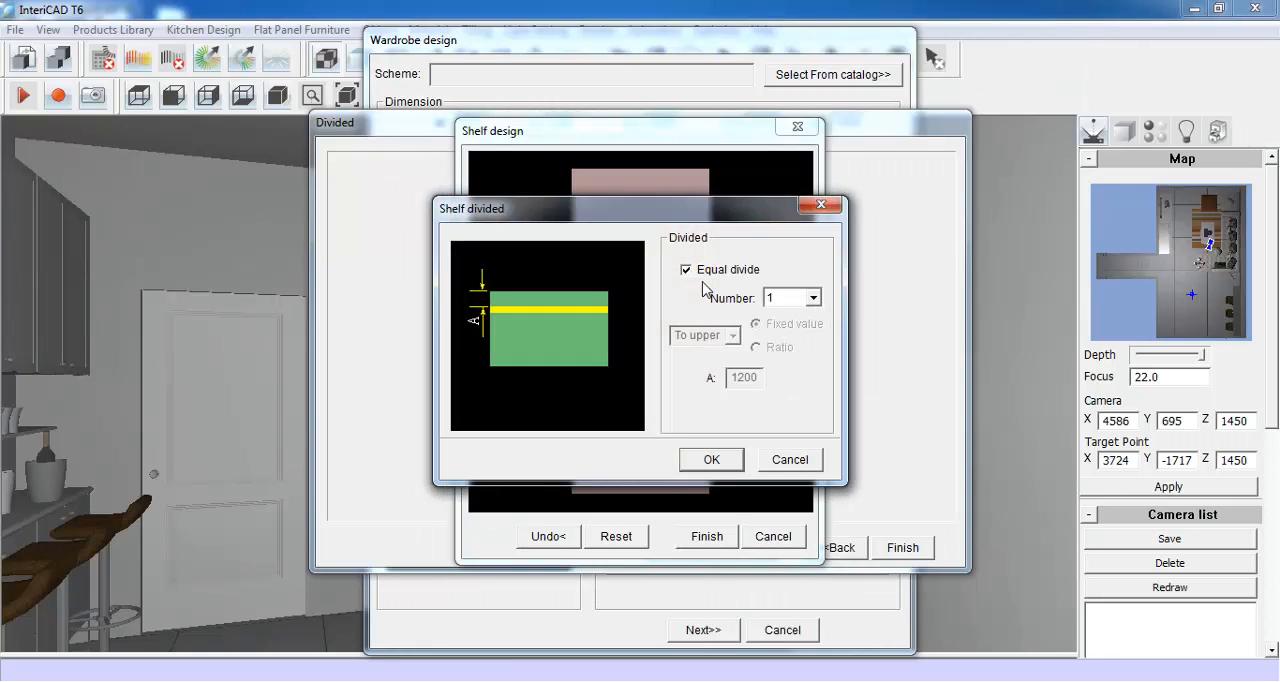
left_click(686, 269)
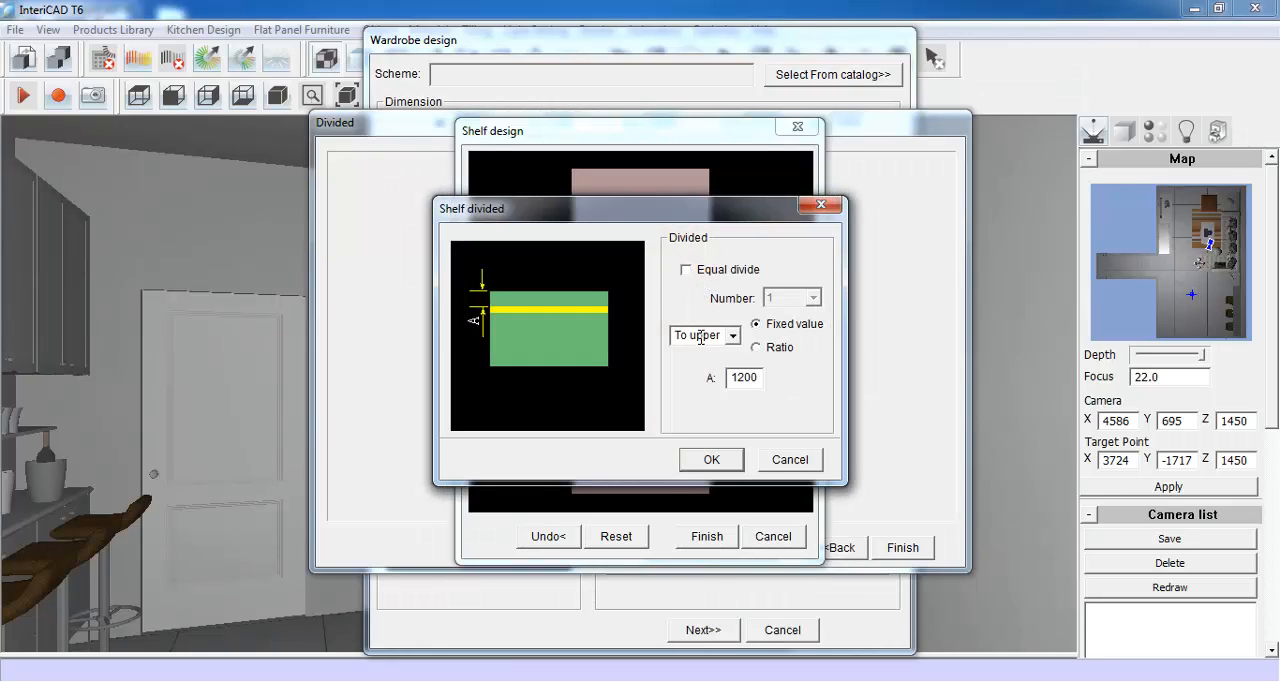
left_click_drag(760, 376, 726, 378)
type("300")
left_click(710, 459)
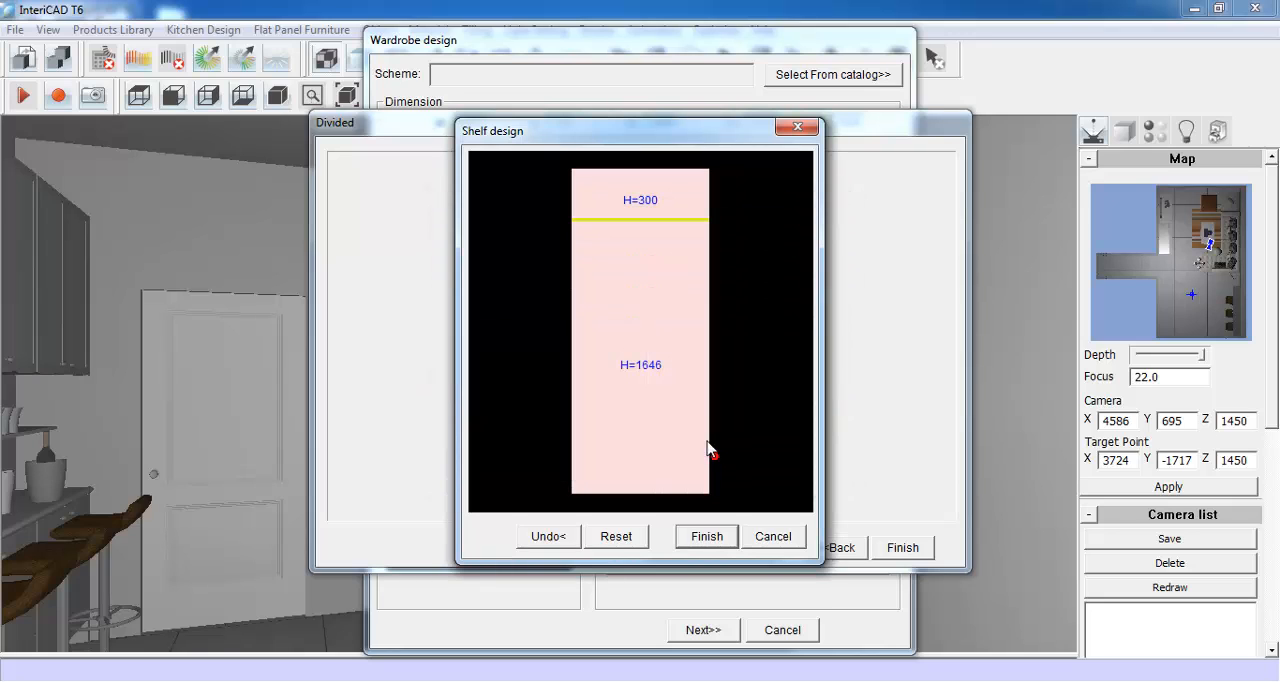
- Divide the lower compartment with a second shelf 1200 below the first and finish the shelf layout
left_click(640, 276)
right_click(640, 276)
left_click(724, 286)
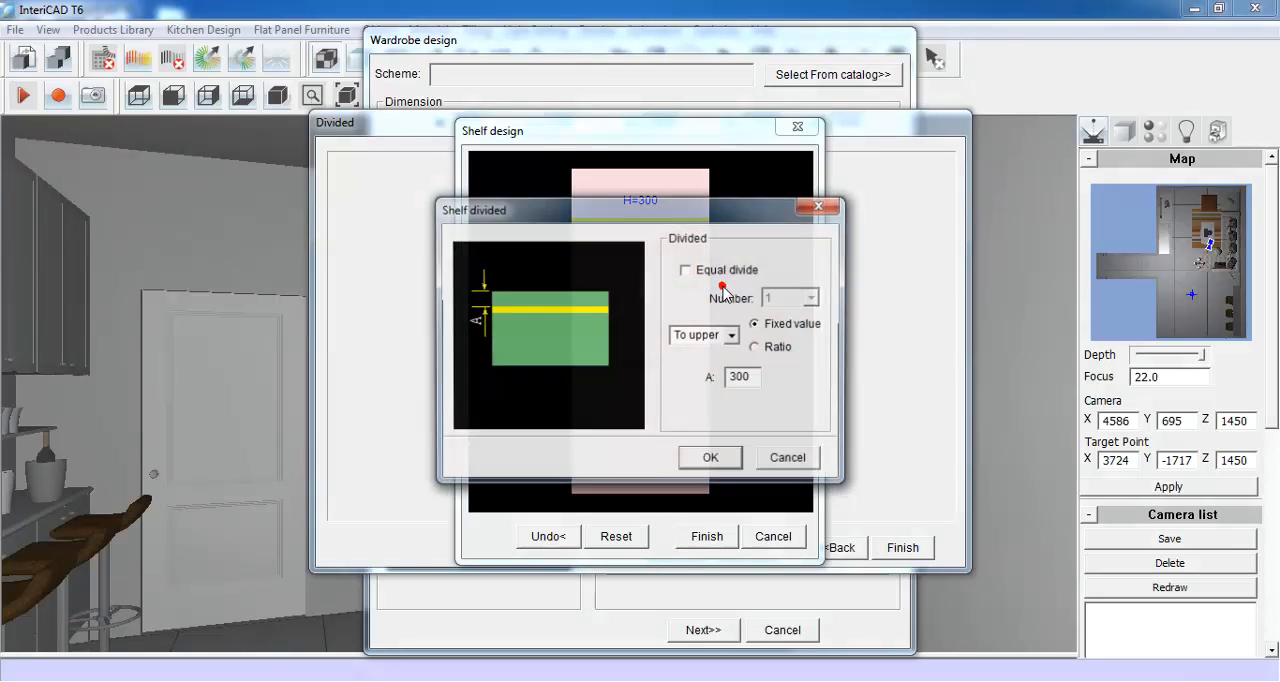
left_click_drag(746, 380, 722, 381)
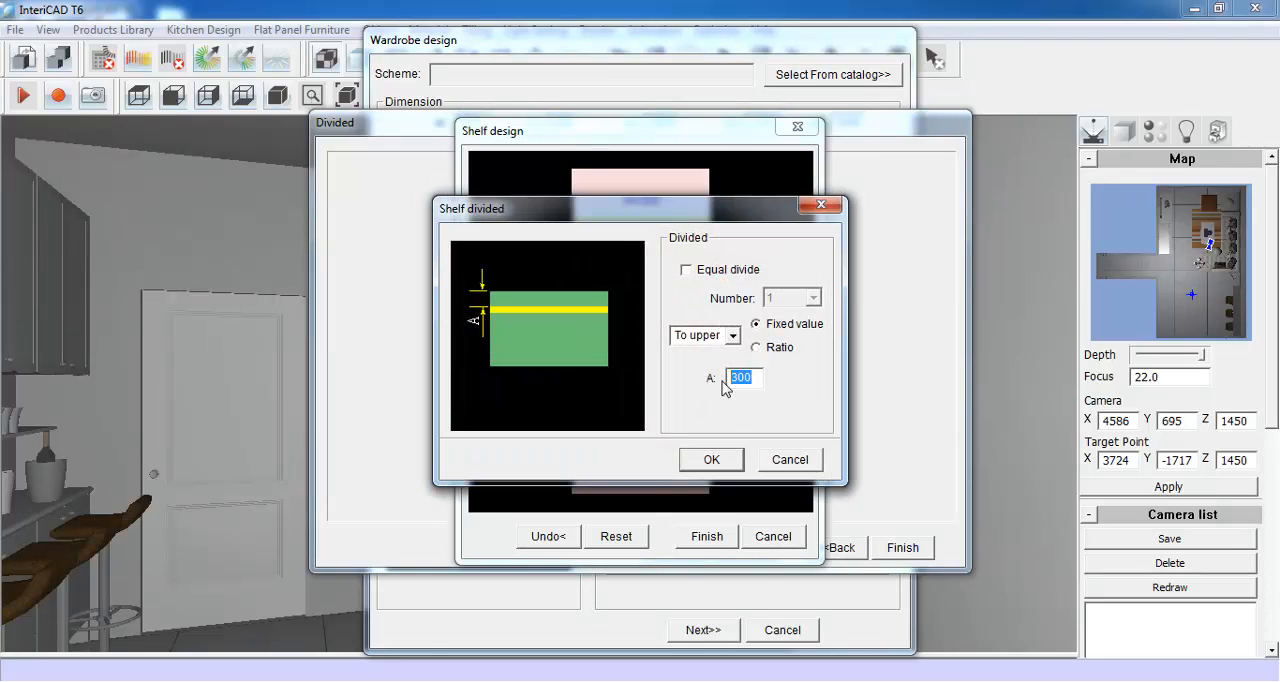
type("12")
left_click(717, 459)
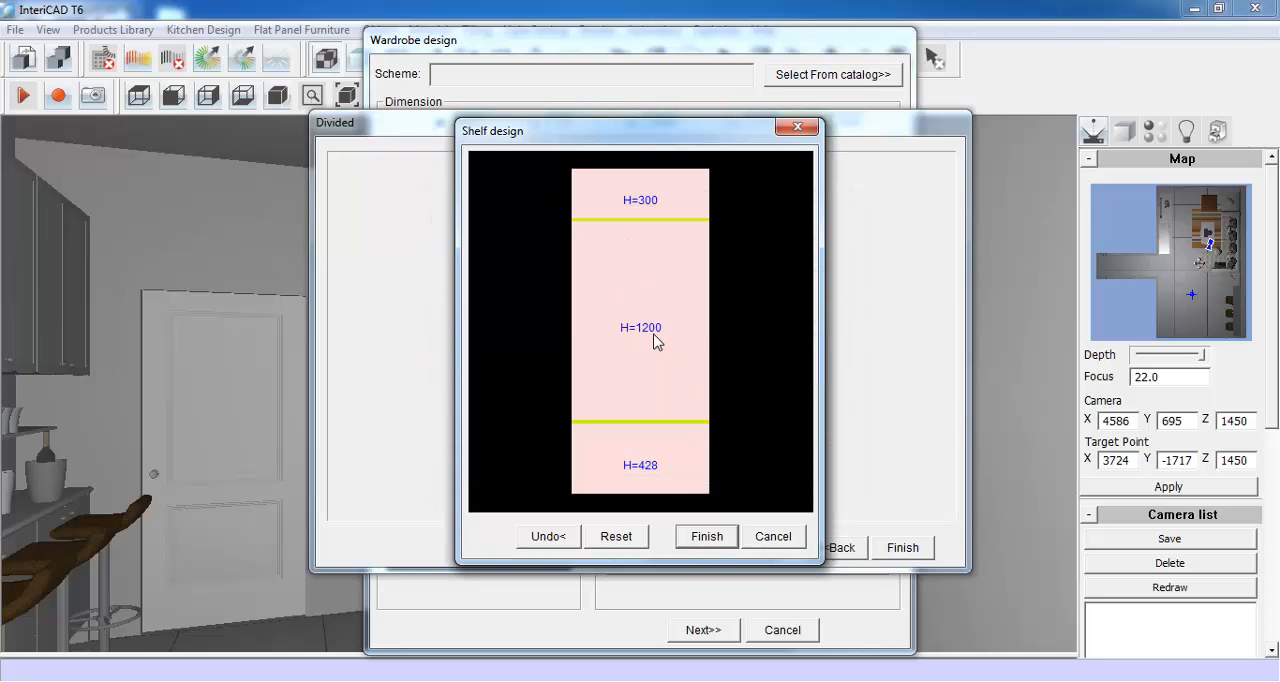
left_click(706, 537)
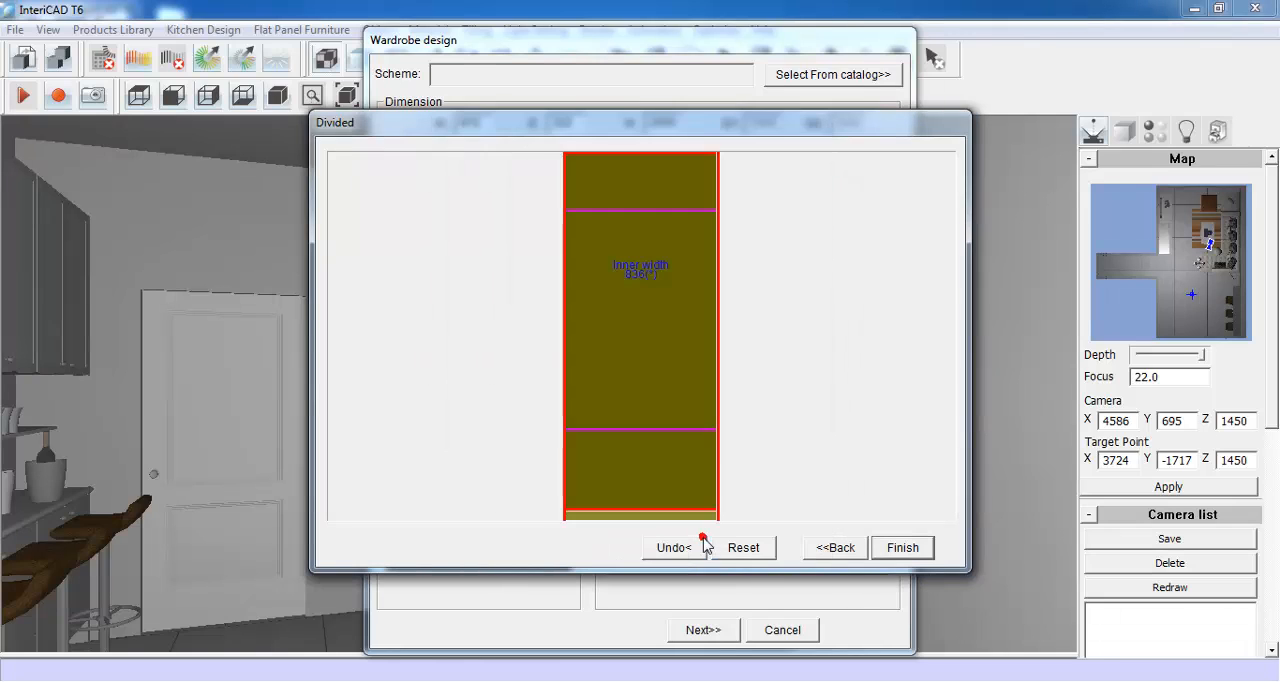
- Divide the wardrobe unit into two equal sections with an 18-thick vertical partition that has a front indent
right_click(629, 196)
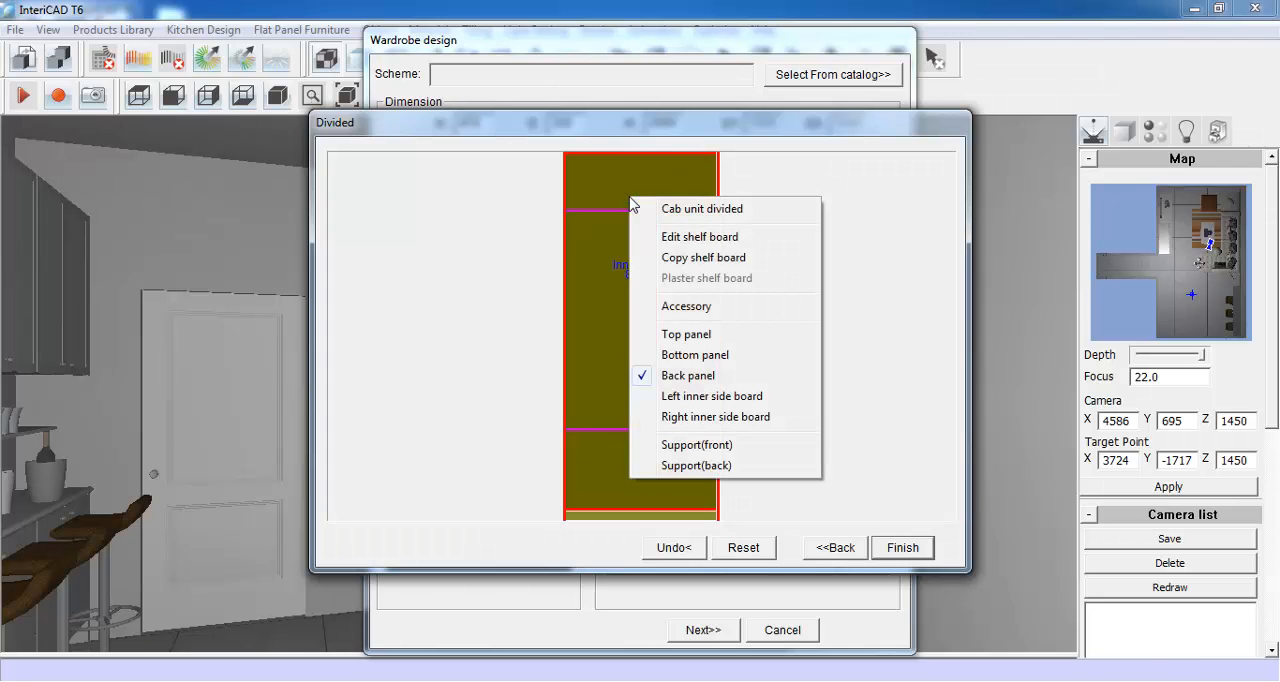
left_click(745, 220)
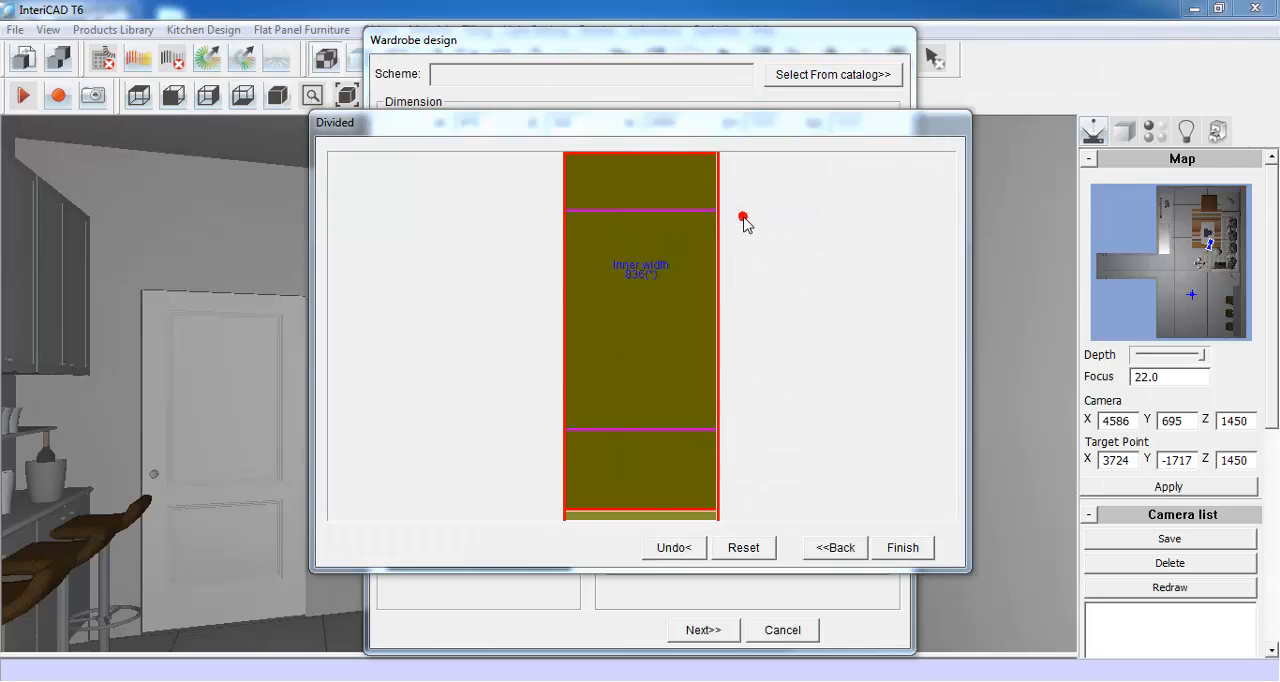
left_click(691, 294)
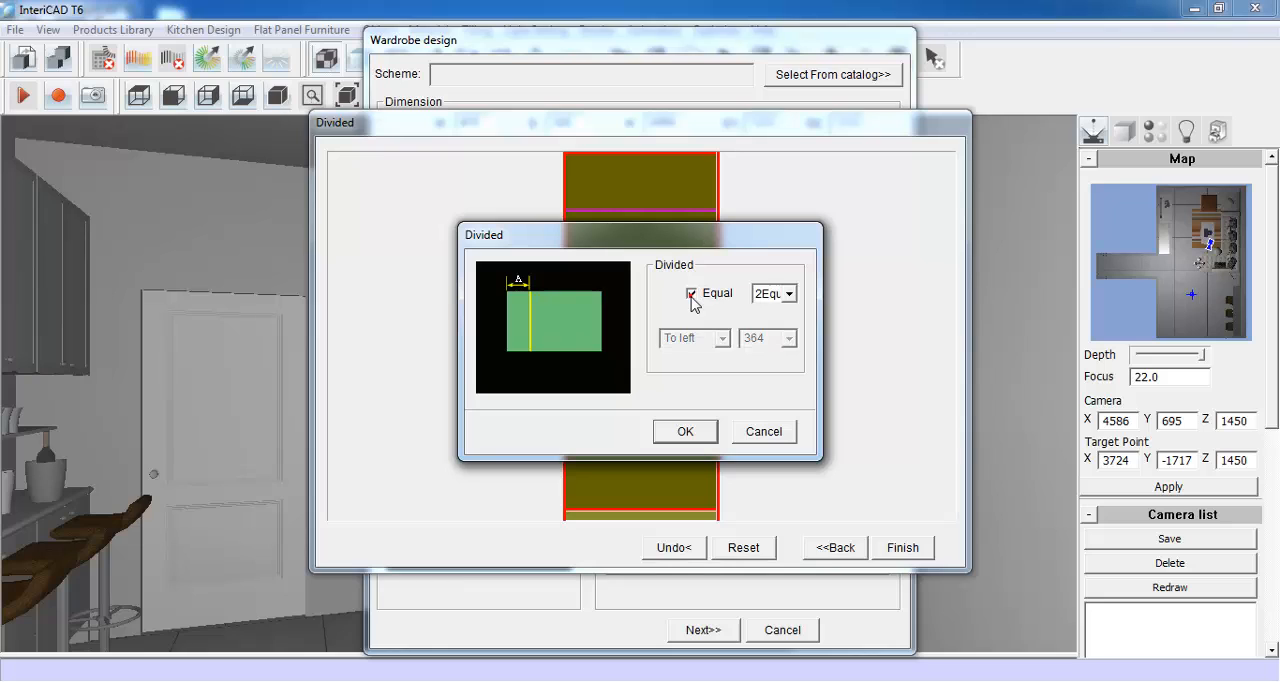
left_click(788, 294)
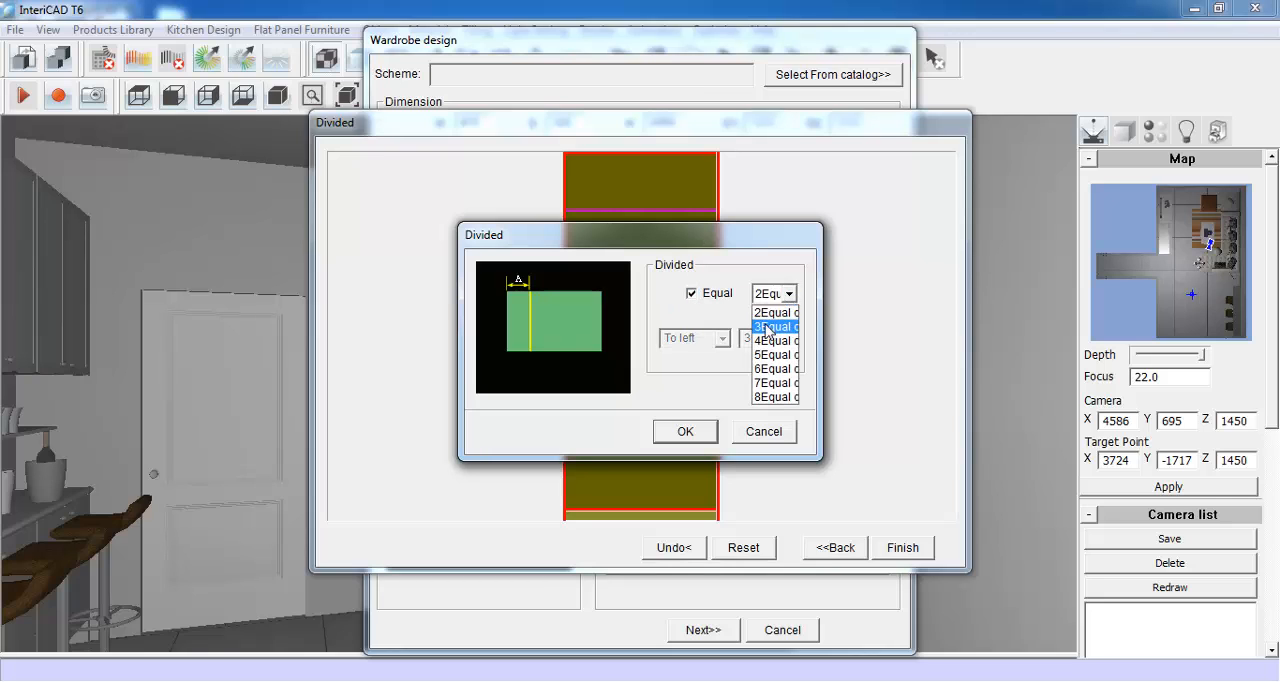
left_click(768, 313)
left_click(676, 432)
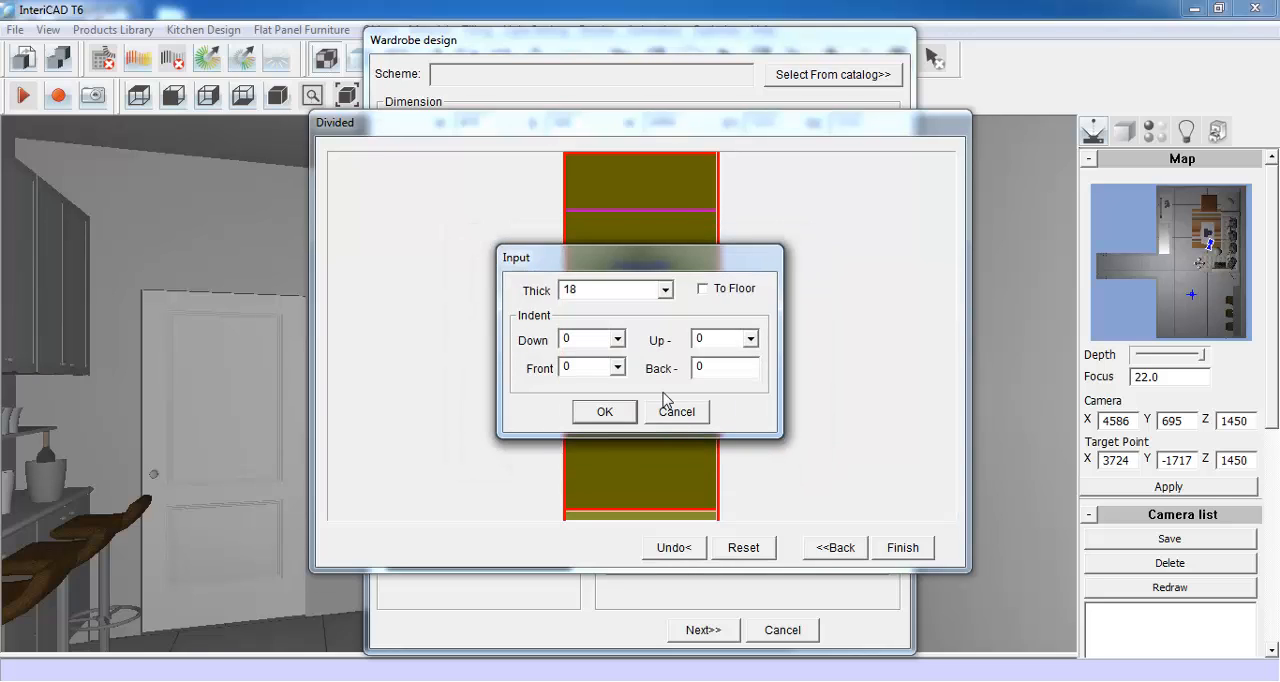
double_click(578, 366)
type("18")
left_click(603, 411)
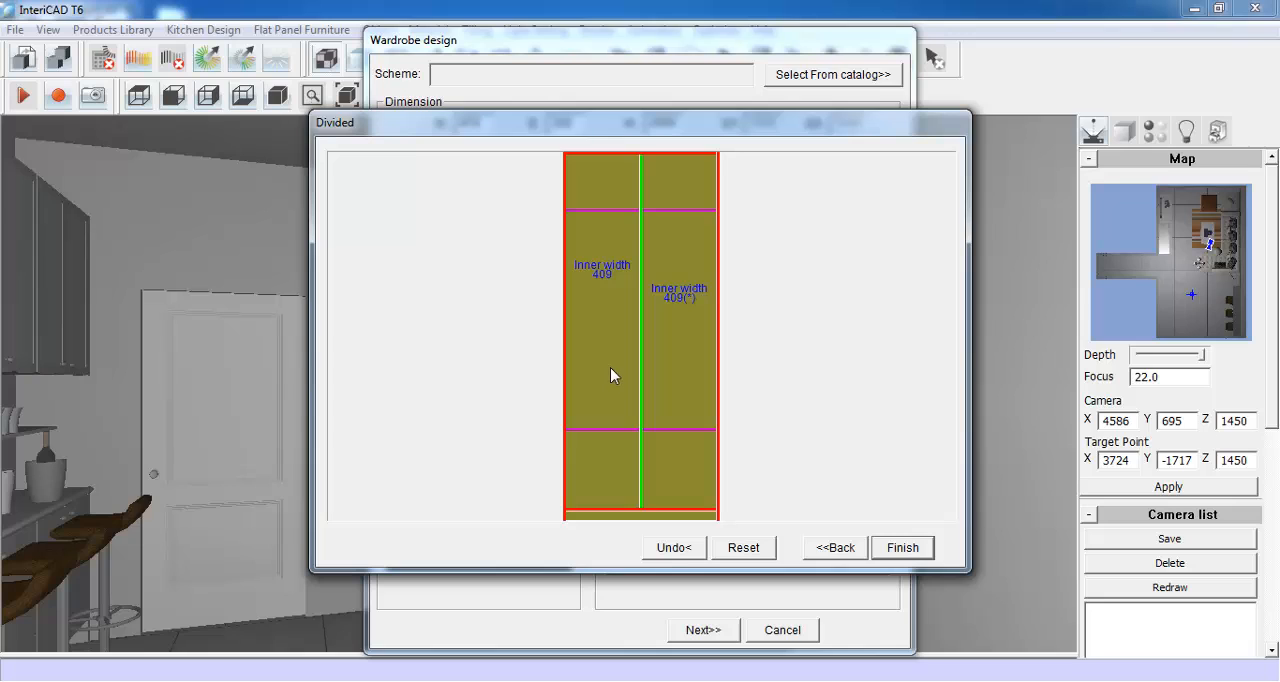
- In the left section, split the 1200-high middle compartment equally with one shelf board and finish the shelf layout
left_click(601, 272)
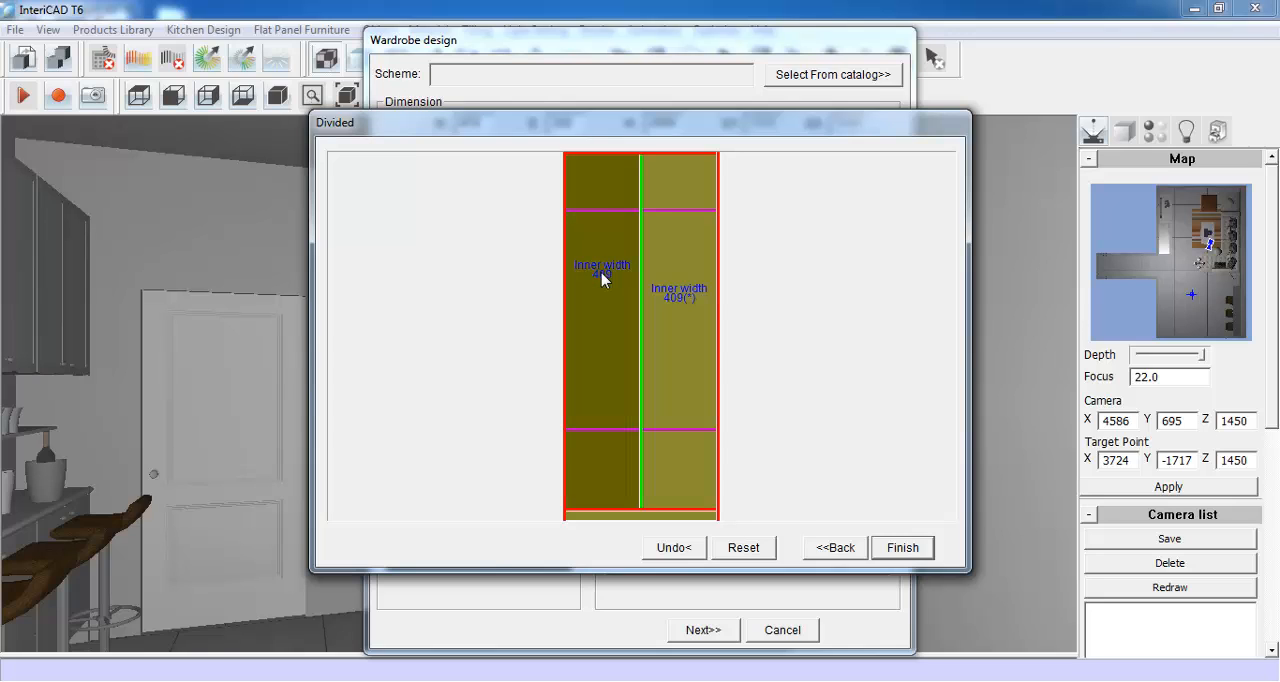
right_click(601, 274)
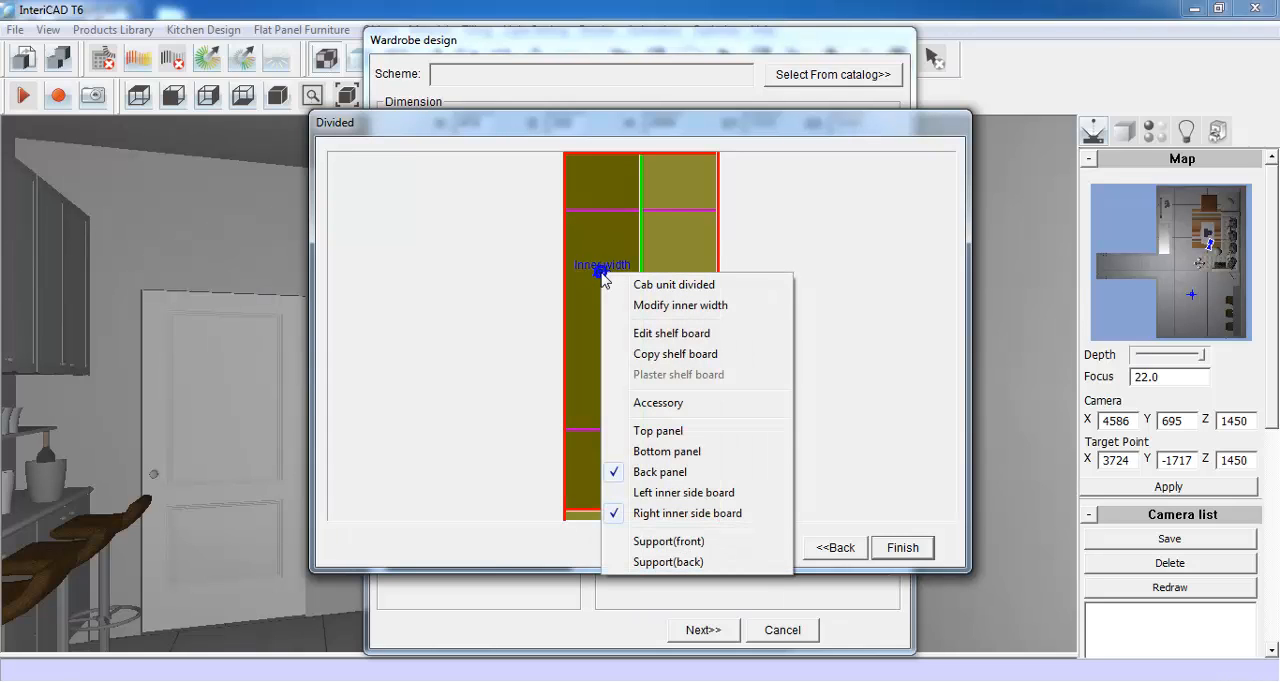
left_click(714, 335)
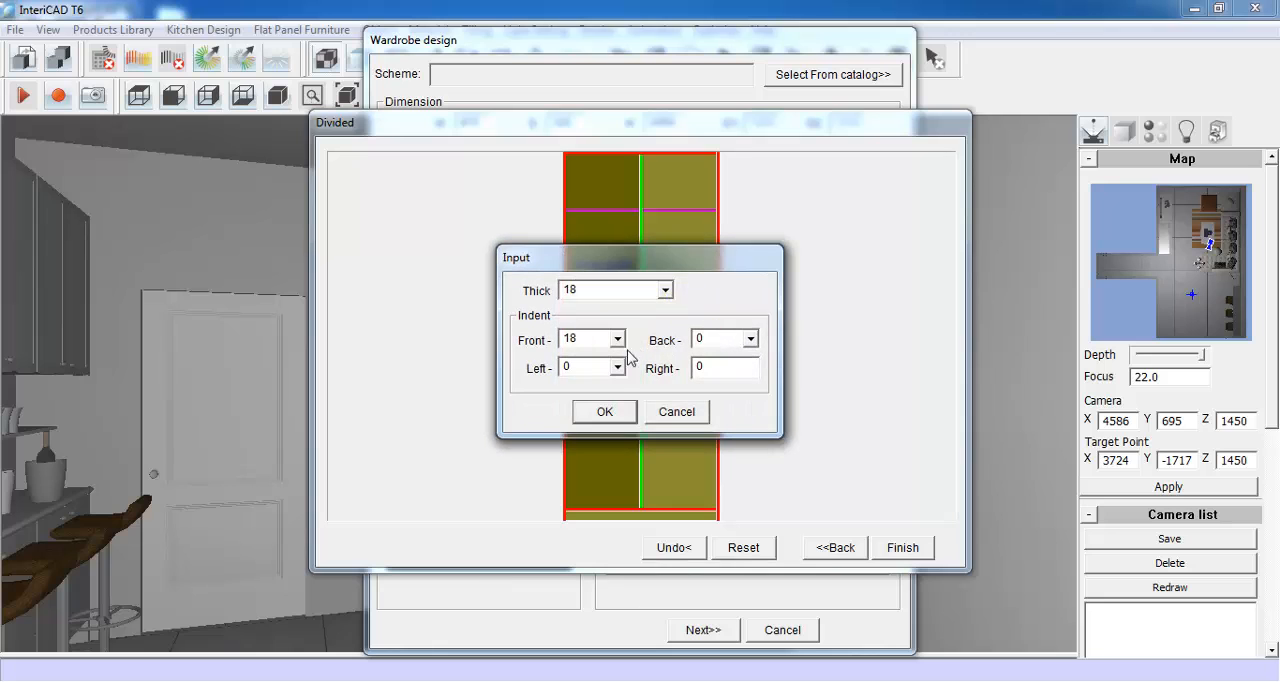
left_click(605, 412)
right_click(641, 296)
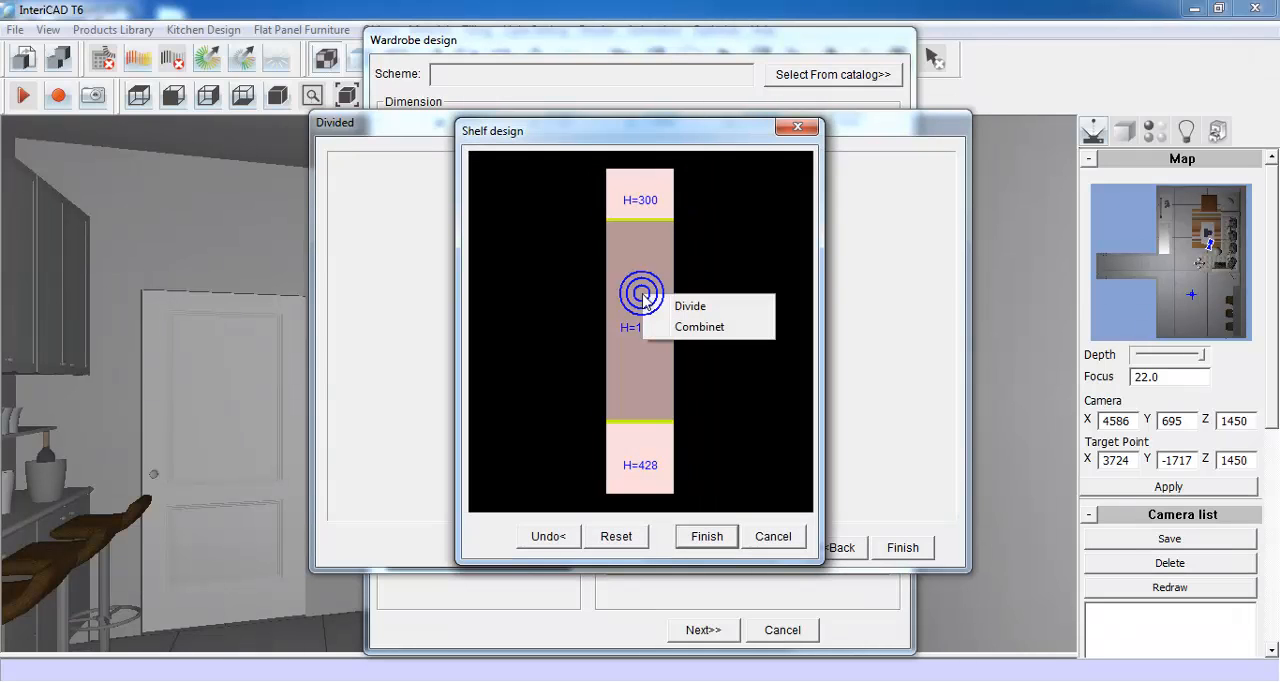
left_click(725, 309)
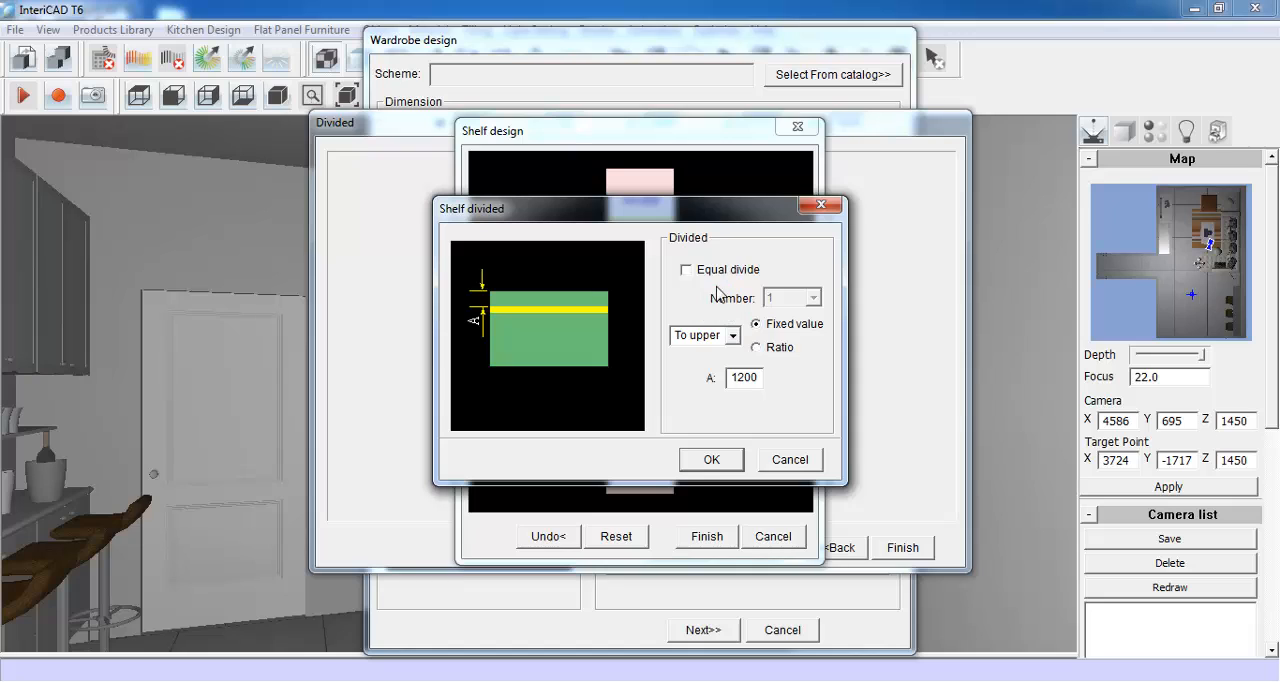
left_click(716, 270)
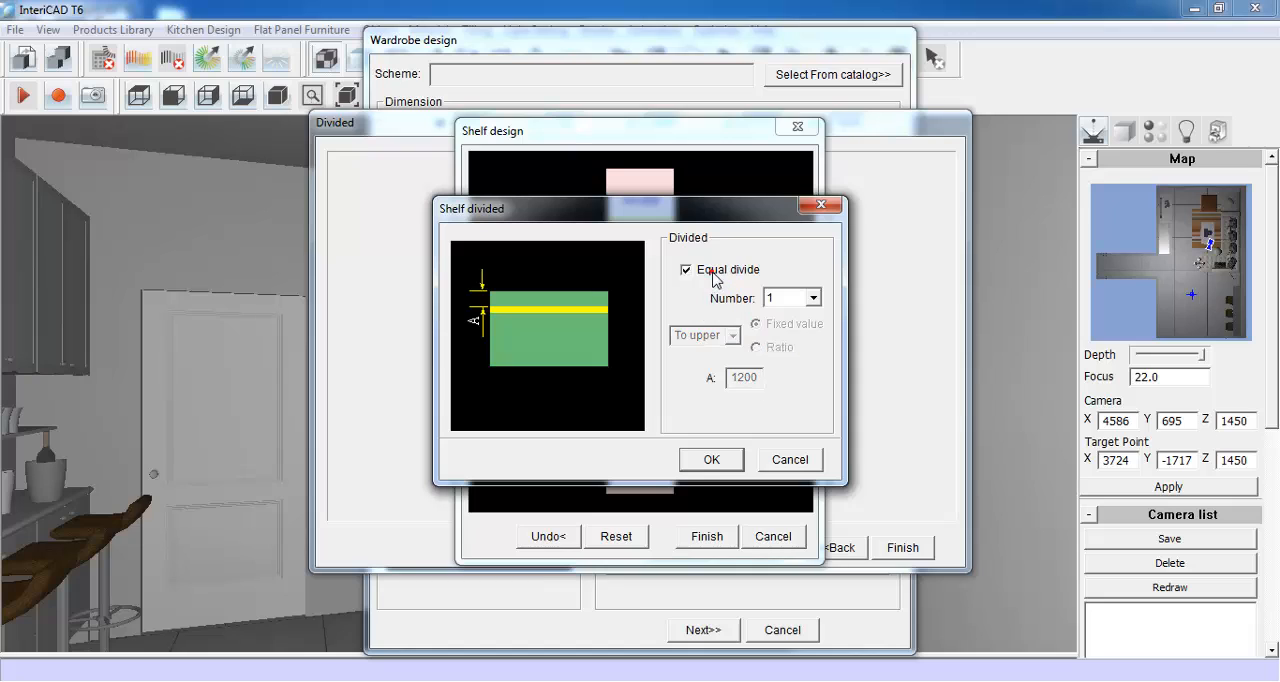
left_click(708, 459)
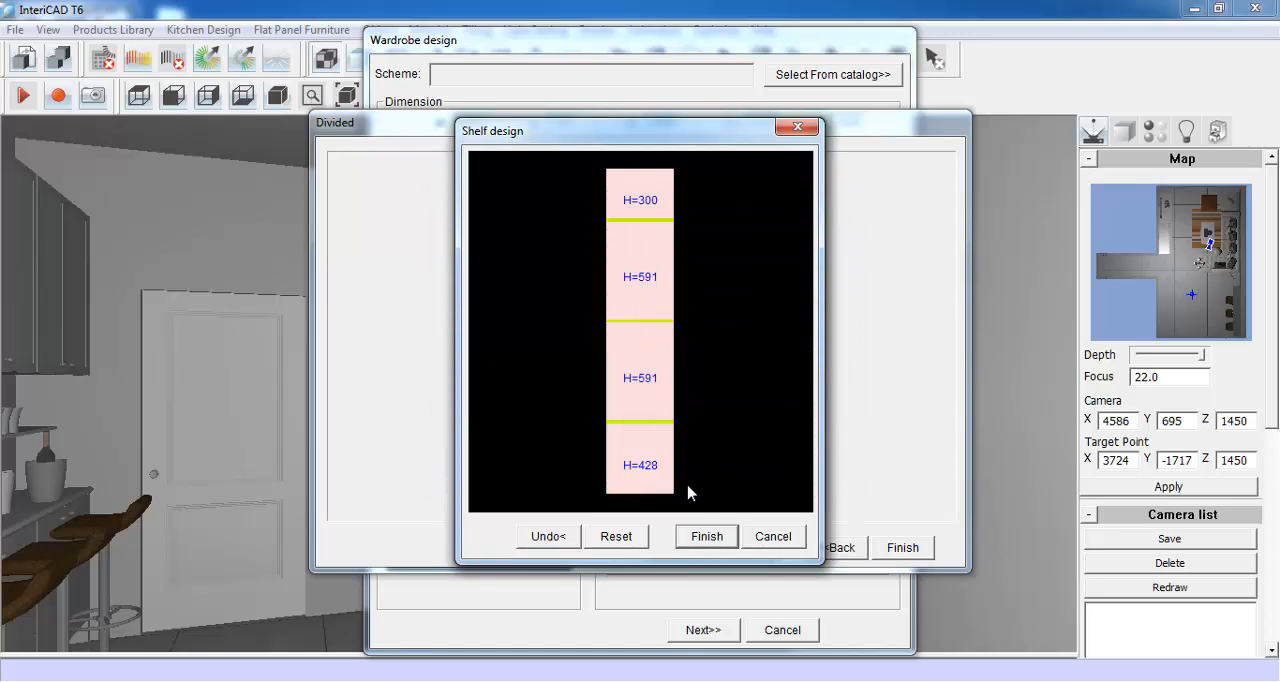
left_click(707, 534)
- Deselect the right section and finish the wardrobe's interior division
left_click(660, 348)
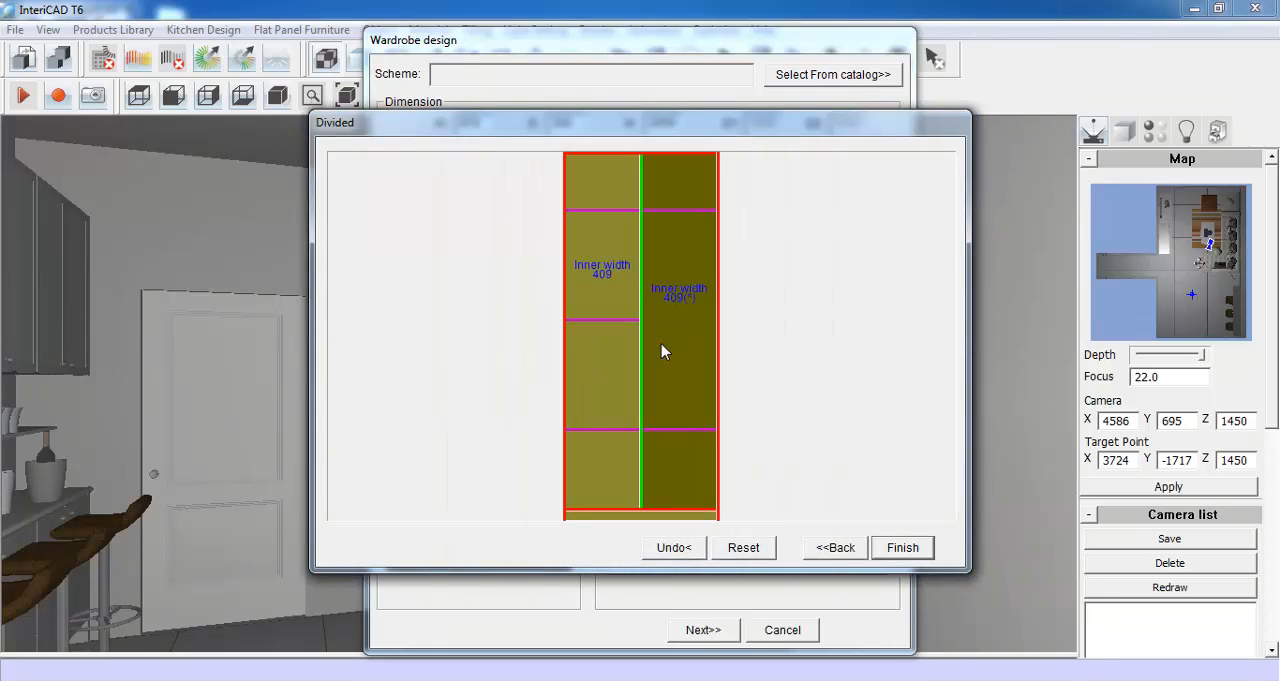
left_click(758, 360)
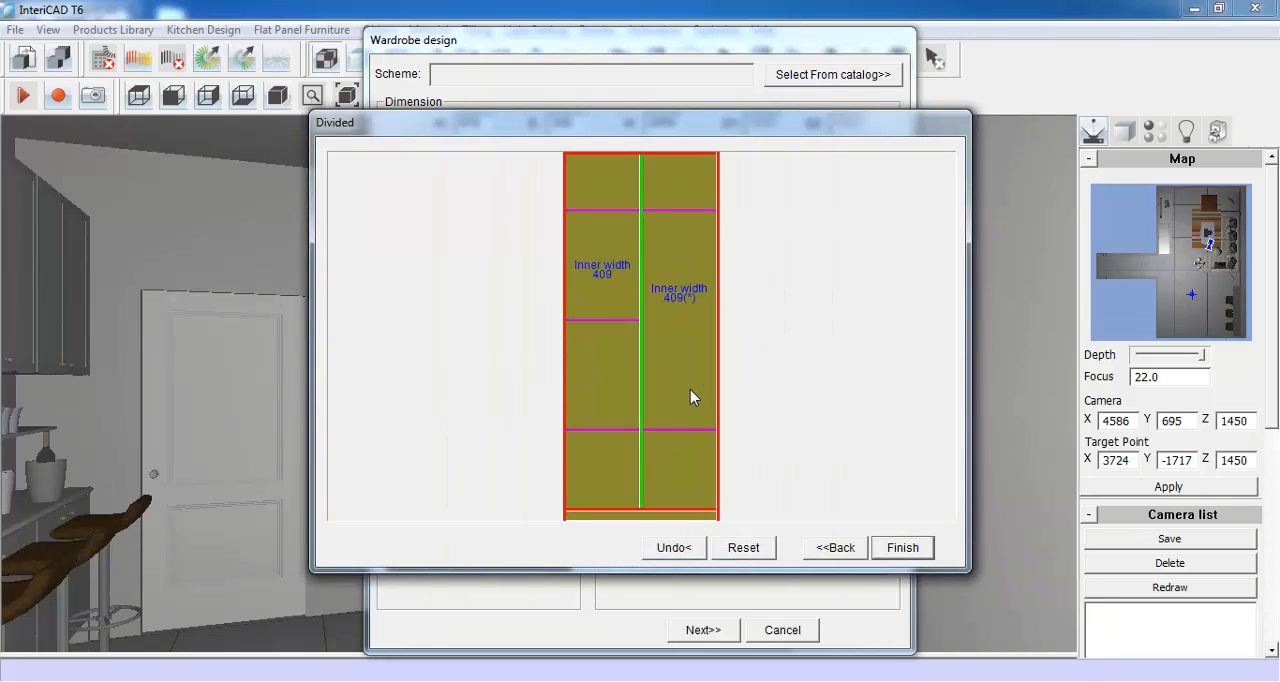
left_click(902, 548)
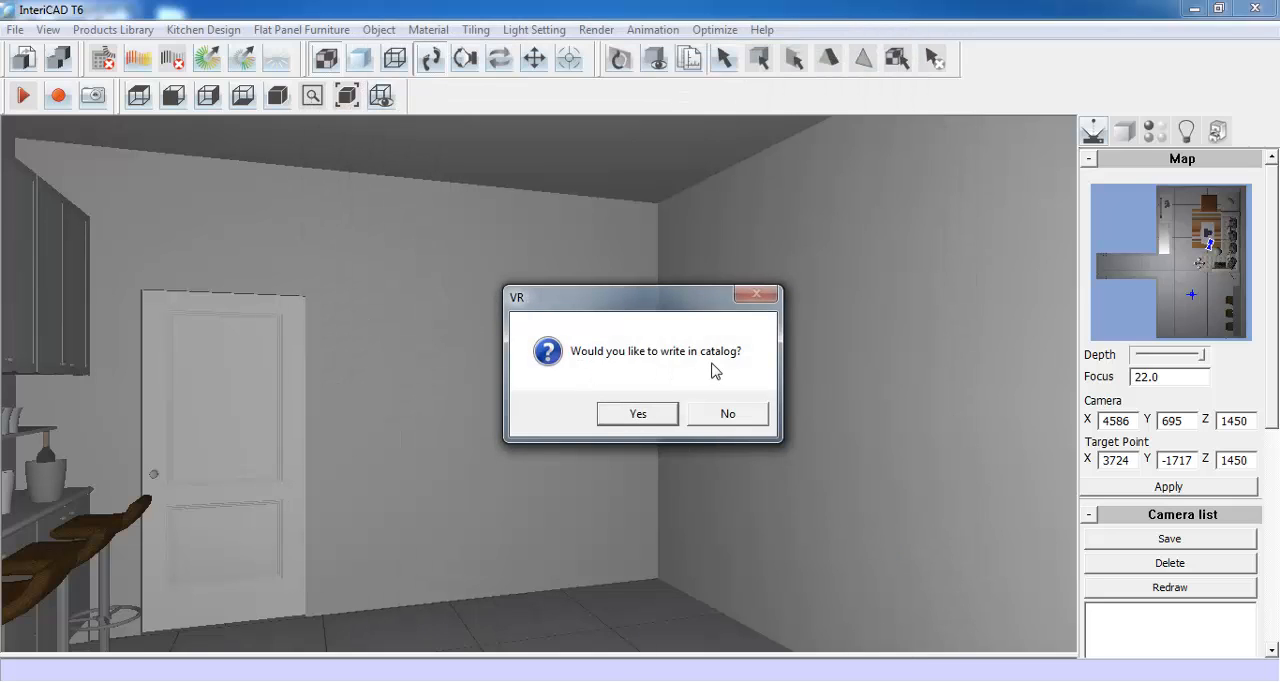
- Write the wardrobe to the catalog as Demo001 and place it against the back wall near the room's corner
left_click(640, 414)
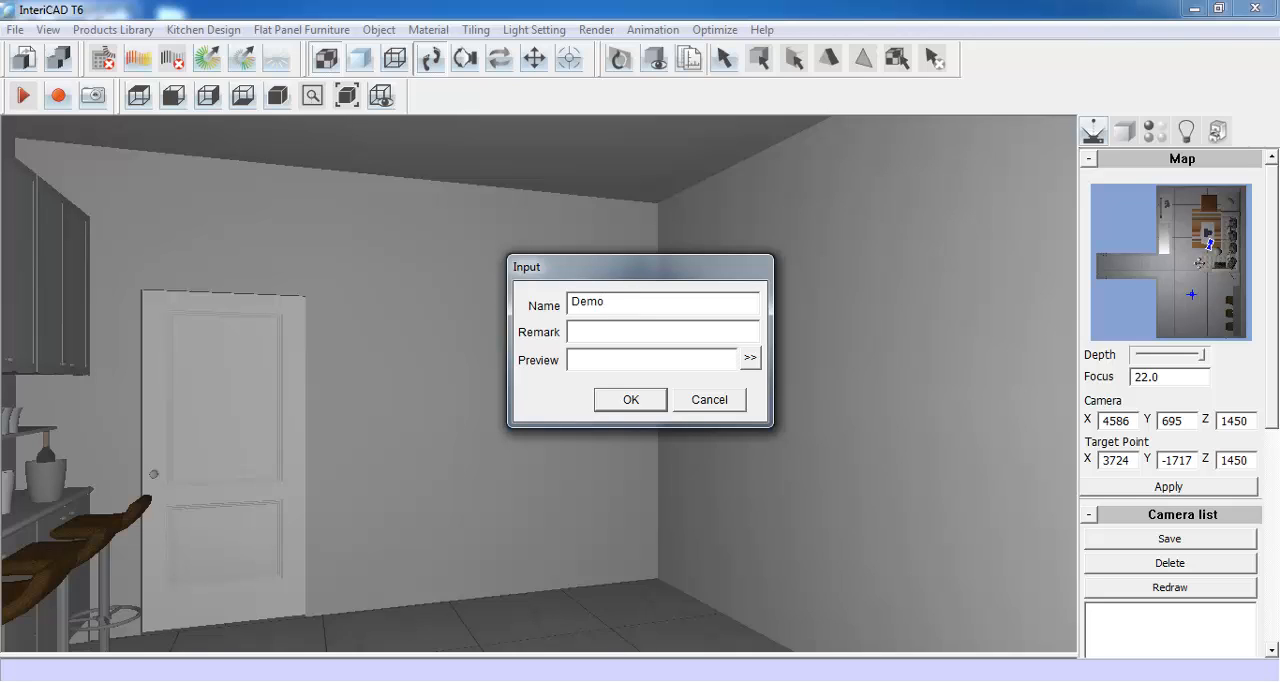
left_click(631, 400)
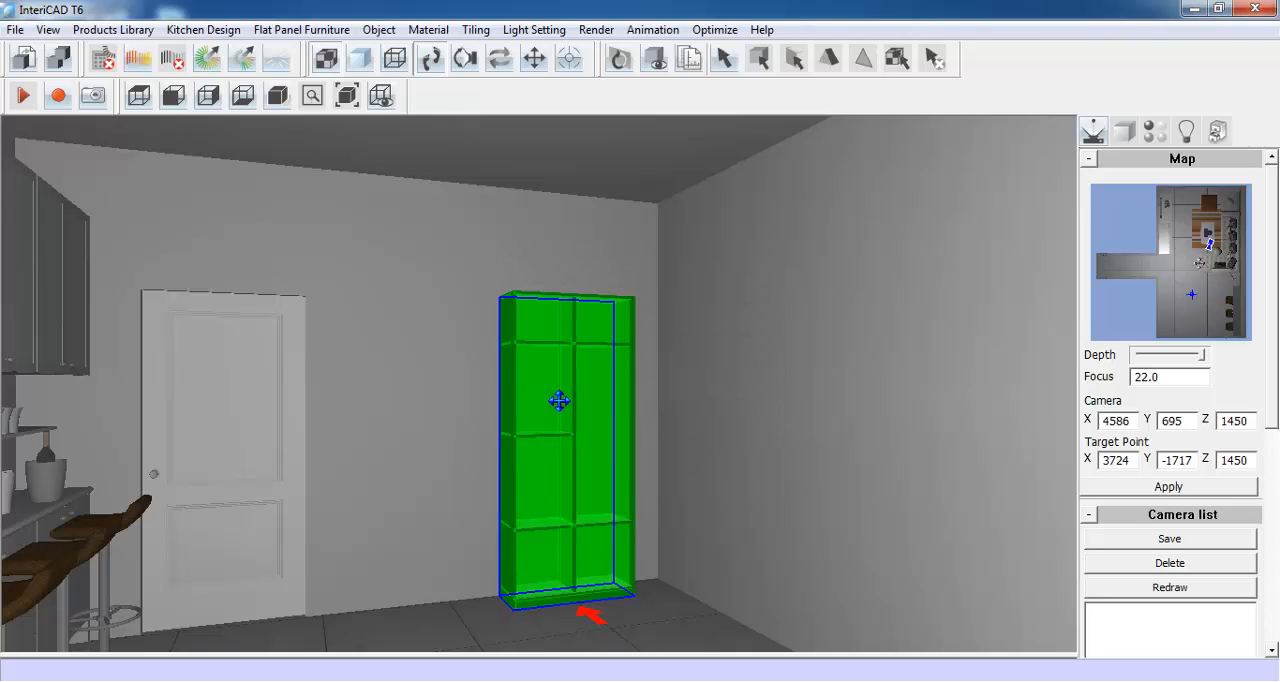
left_click(558, 400)
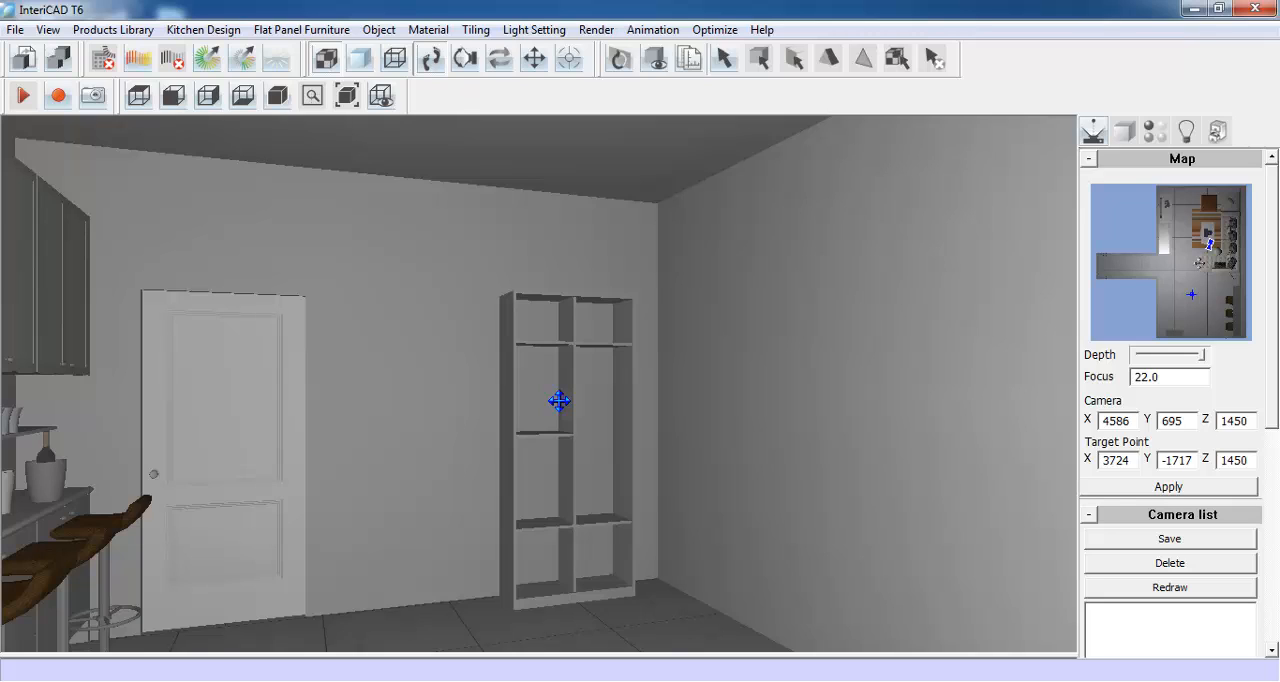
- Start an inlay door on the wardrobe's large middle compartment with an 18-thick face board
left_click(288, 32)
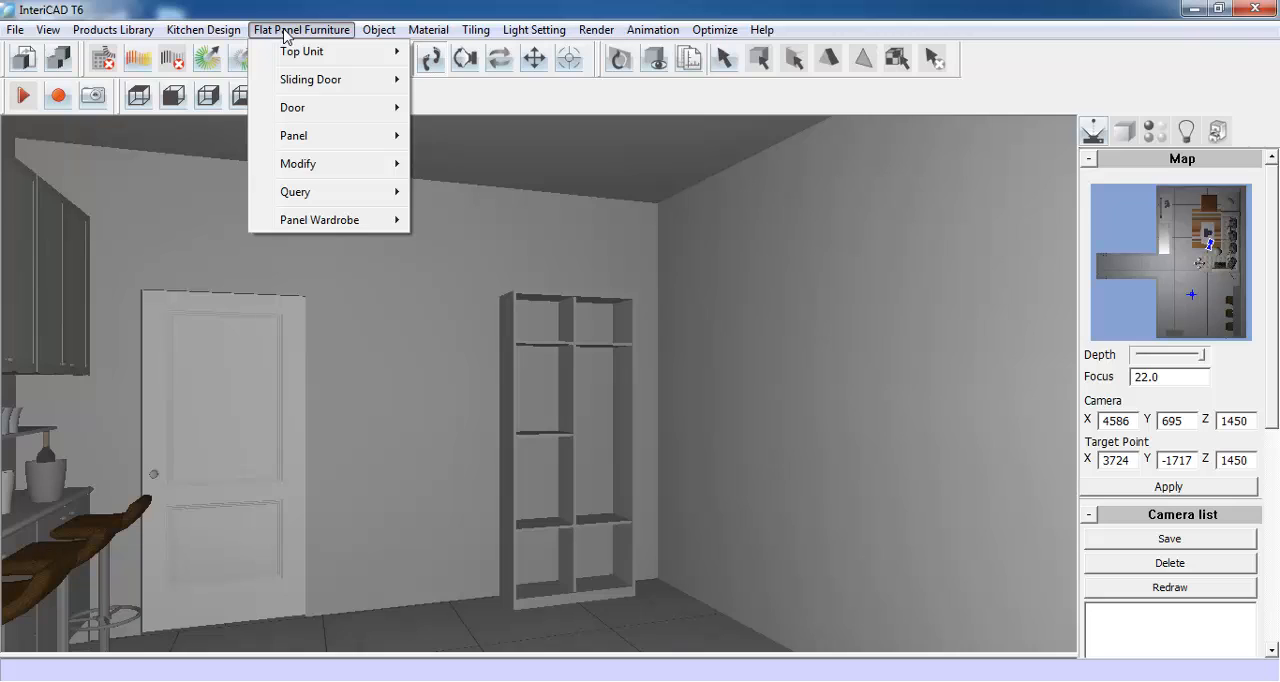
mouse_move(294, 112)
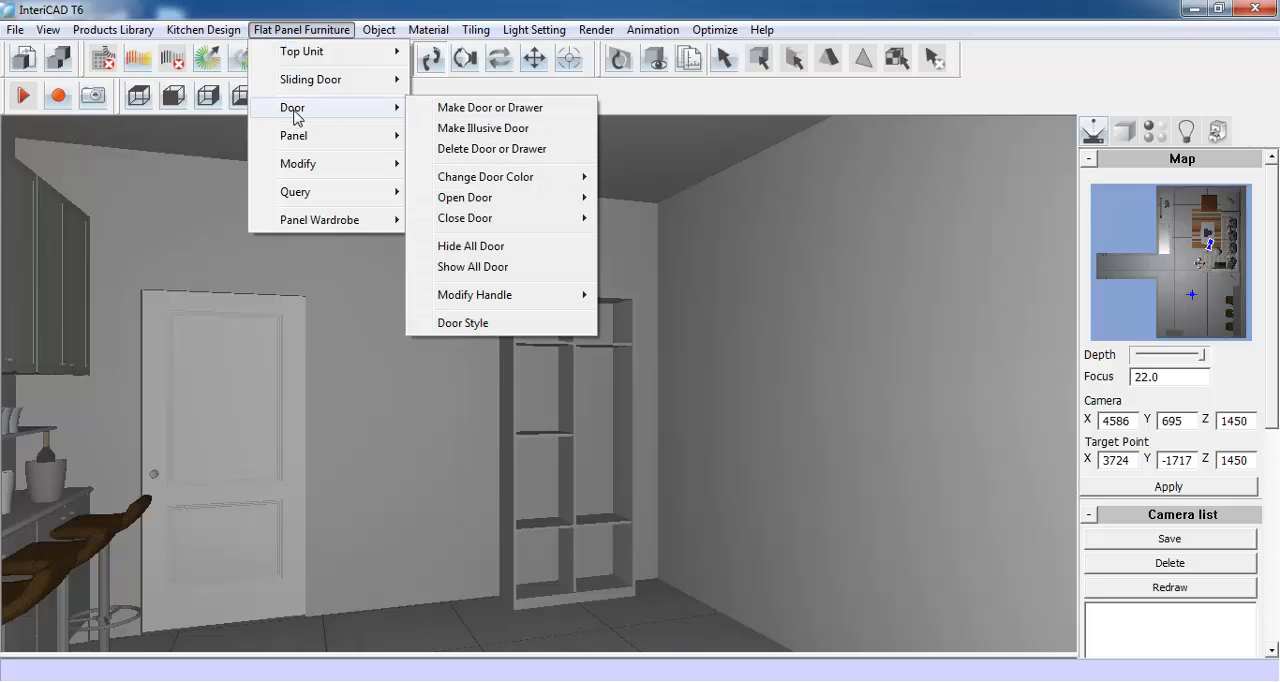
left_click(558, 110)
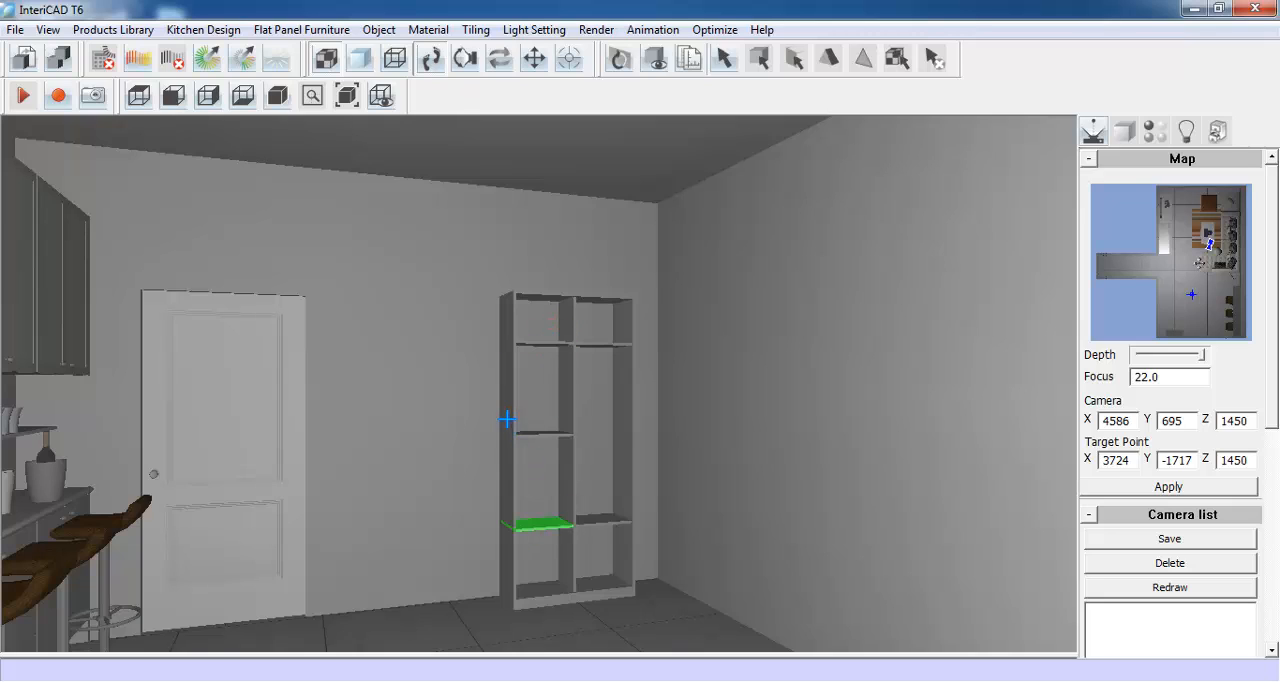
left_click(619, 426)
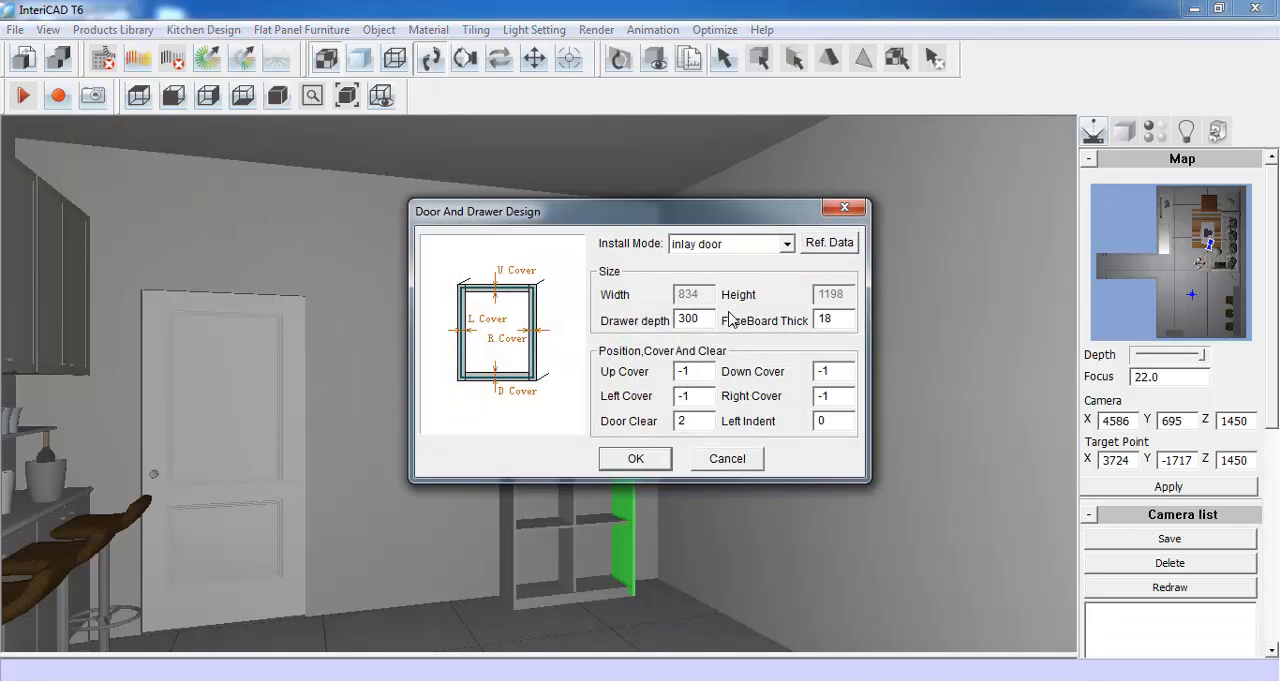
left_click(640, 459)
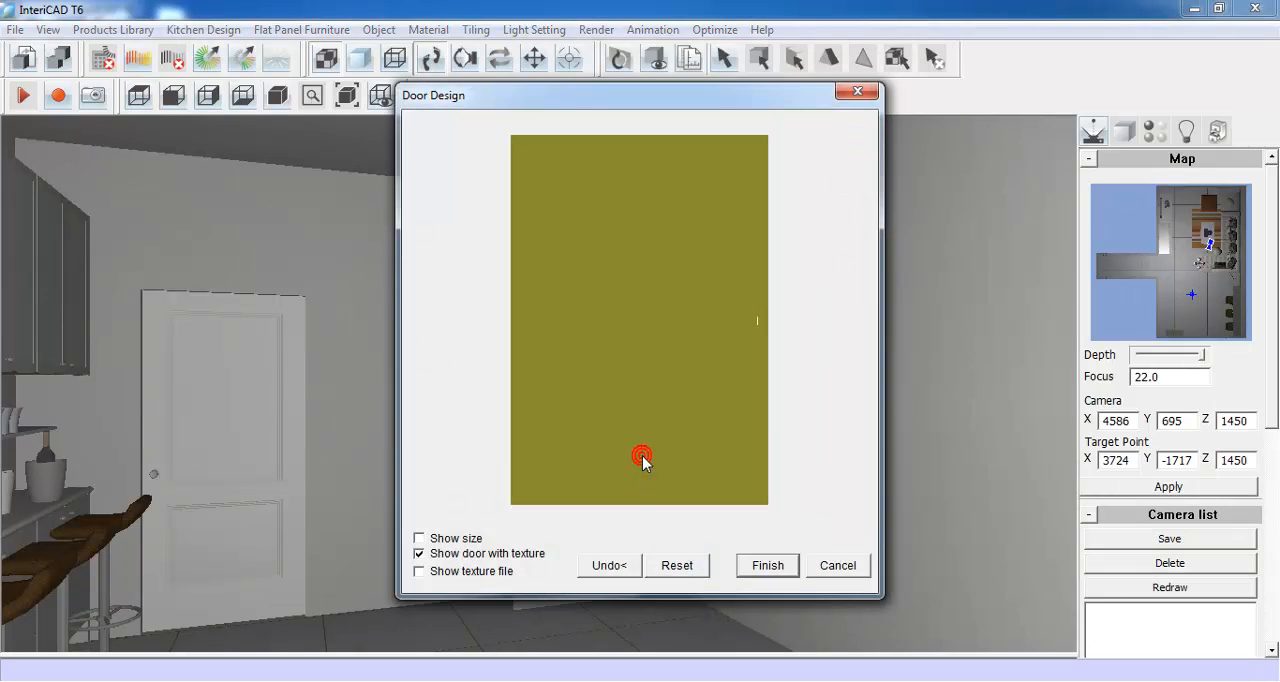
- Change the door panel's style to Frame Door and set its outer and inner frame widths to 30
left_click(604, 230)
right_click(603, 228)
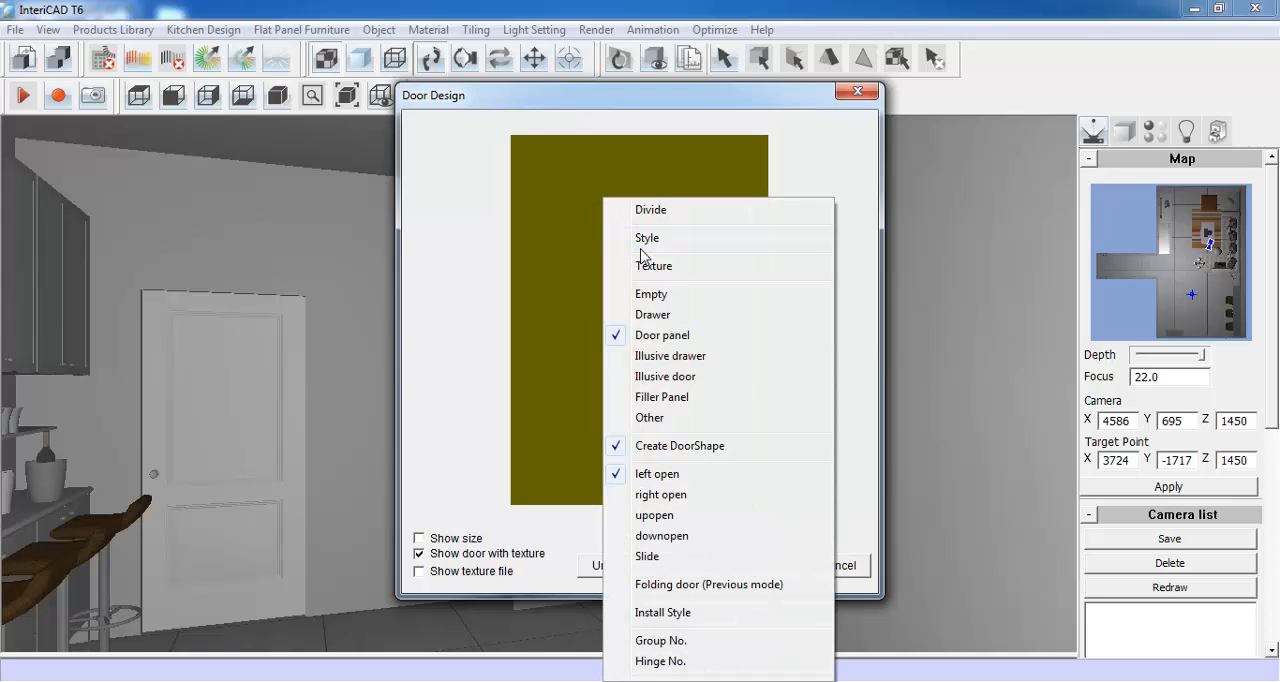
left_click(705, 240)
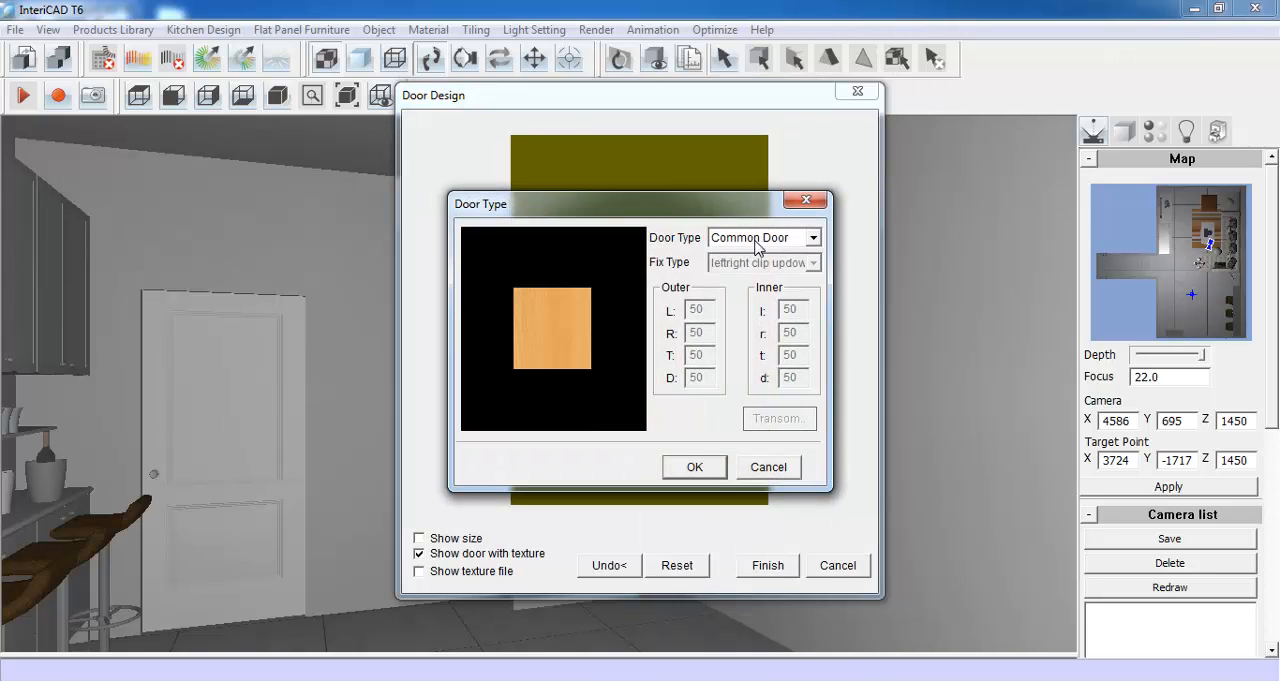
left_click(778, 240)
left_click(772, 263)
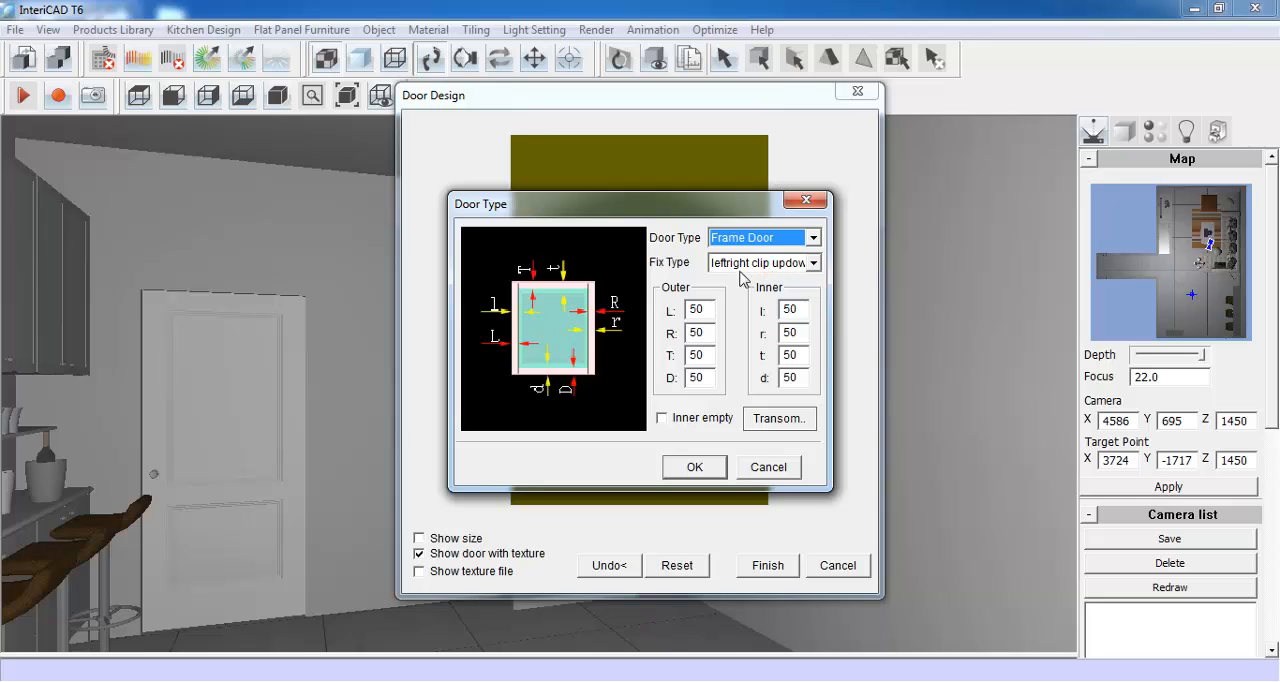
left_click(695, 310)
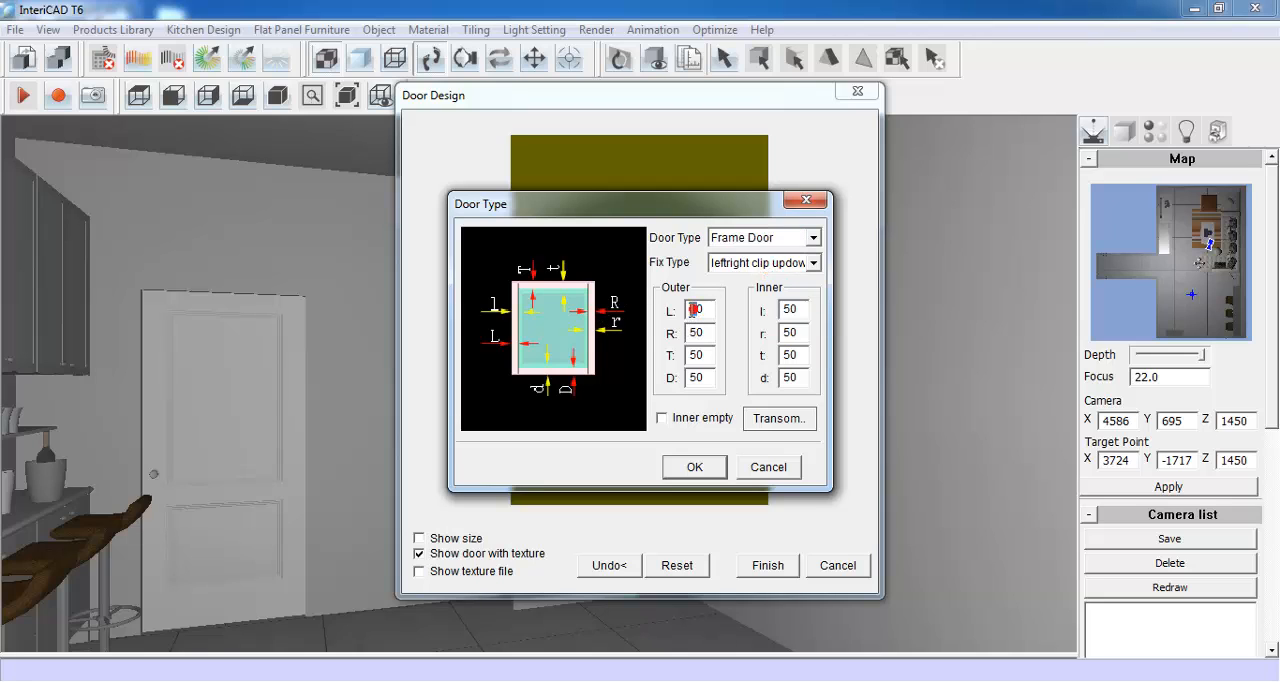
type("30")
double_click(693, 355)
type("30")
double_click(695, 378)
type("3030")
double_click(786, 333)
type("3030")
left_click(692, 464)
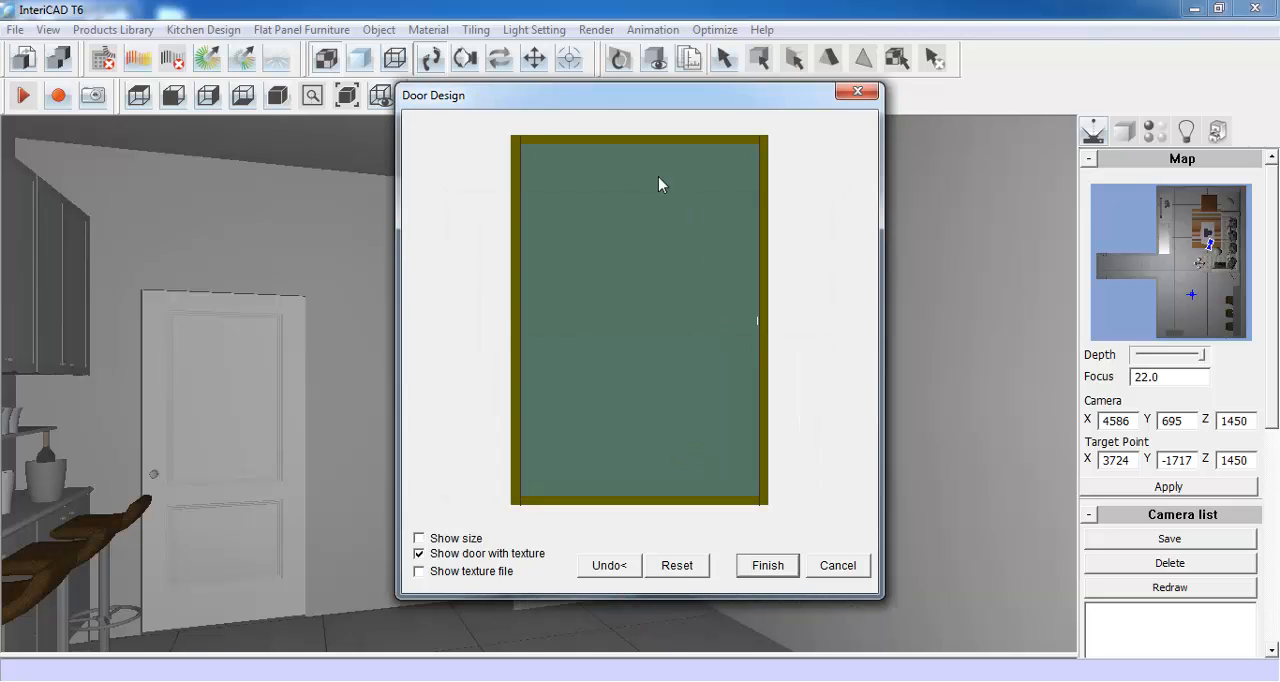
- Divide the framed door in the vertical direction into two equal door panels and finish the door design
right_click(621, 276)
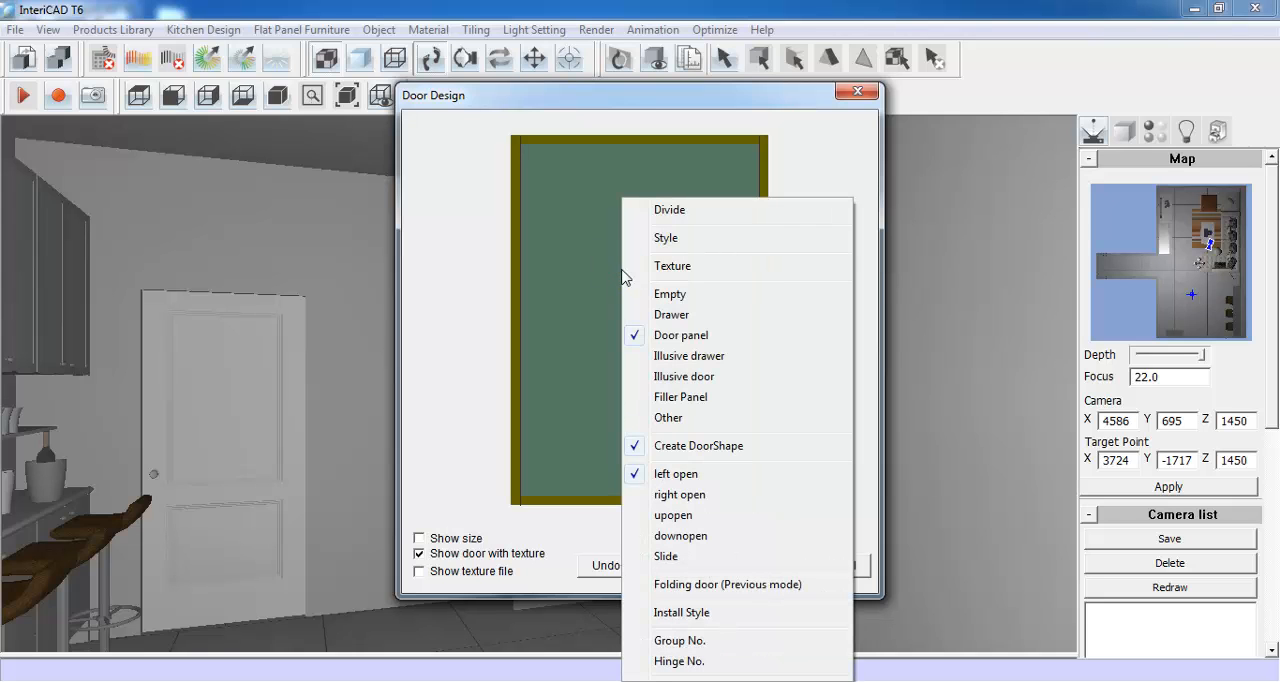
left_click(675, 212)
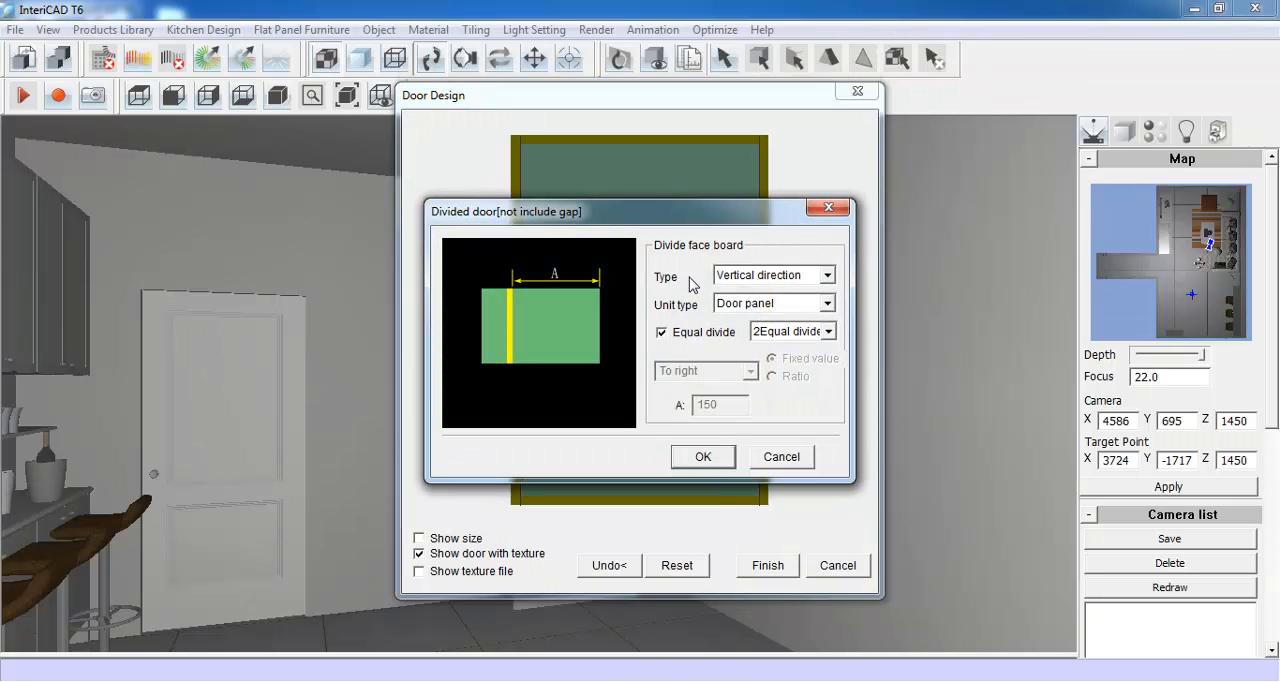
left_click(824, 330)
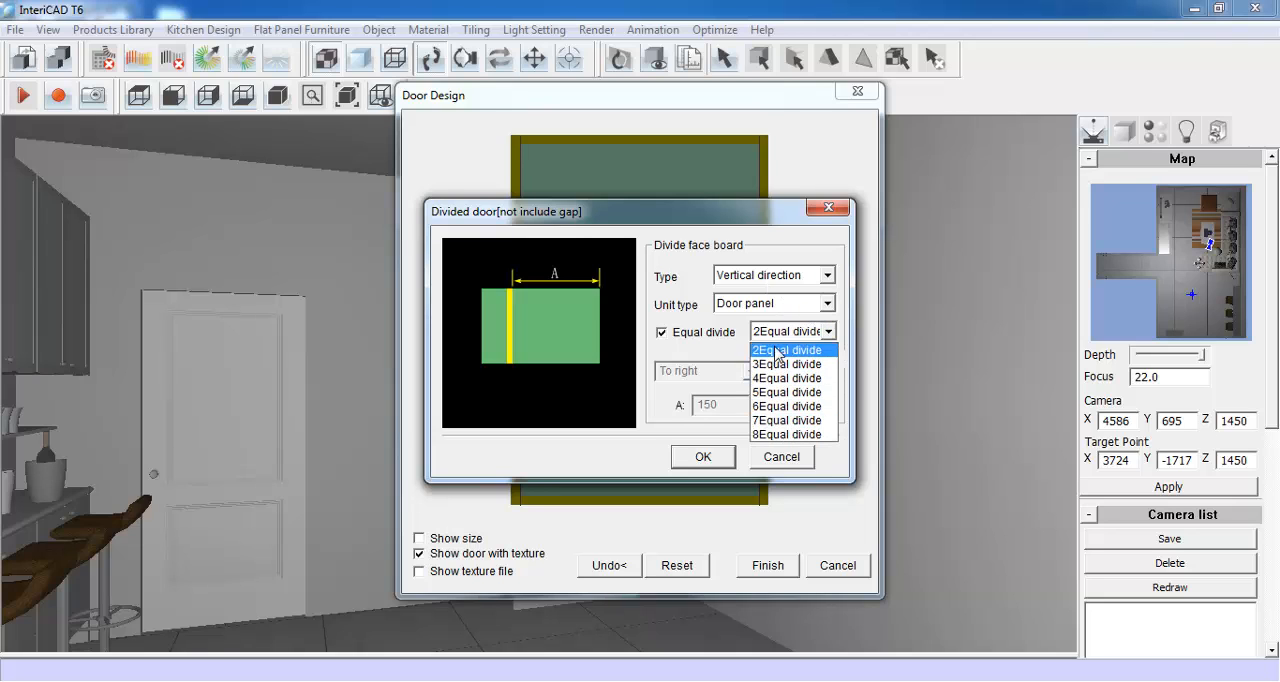
left_click(795, 350)
left_click(705, 456)
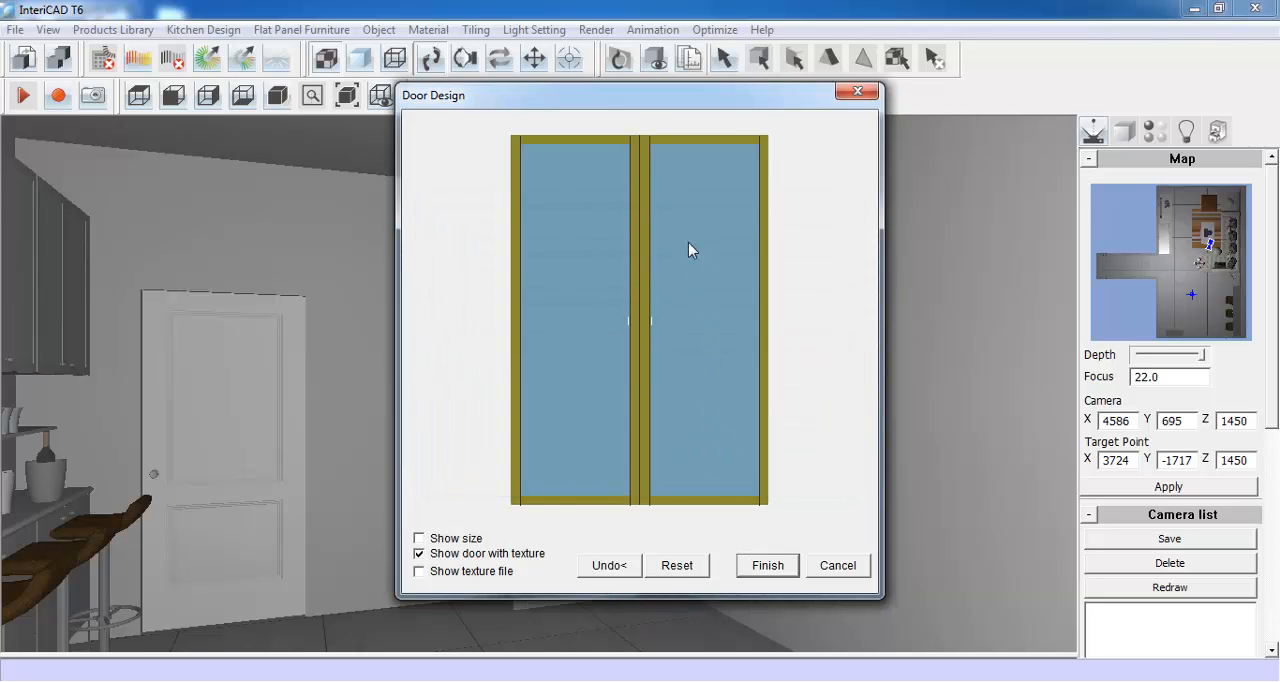
left_click(768, 565)
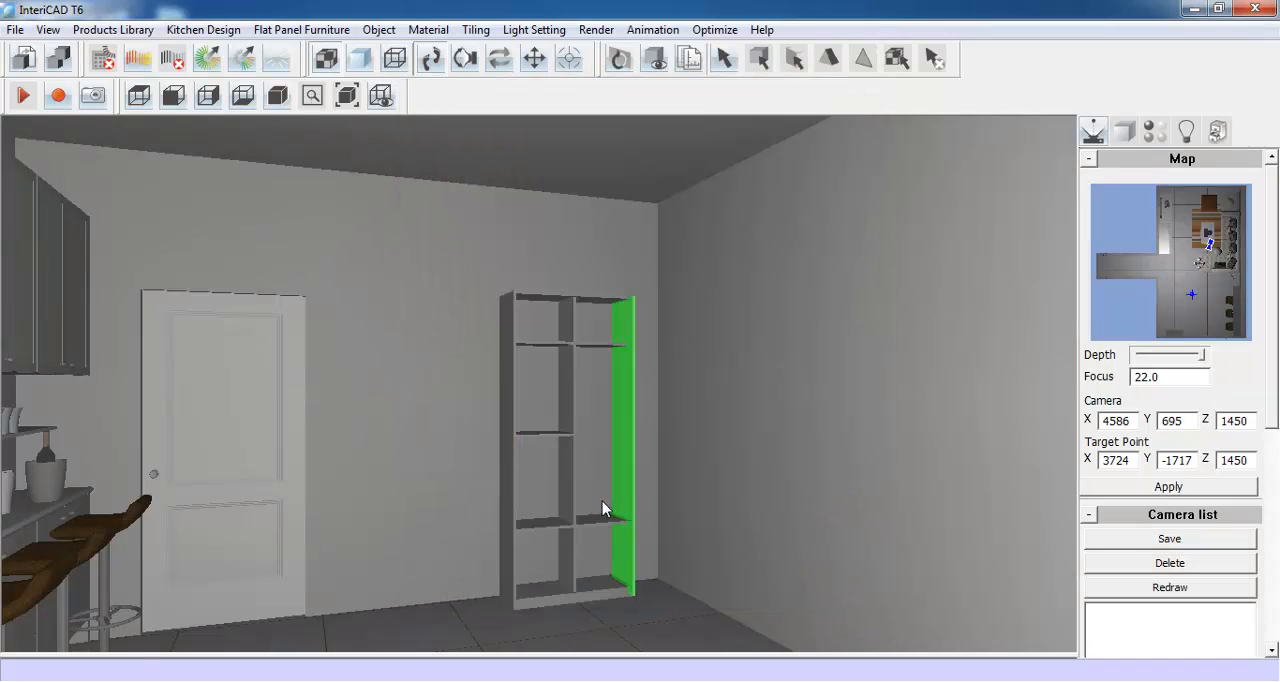
left_click(602, 501)
left_click_drag(612, 412, 612, 453)
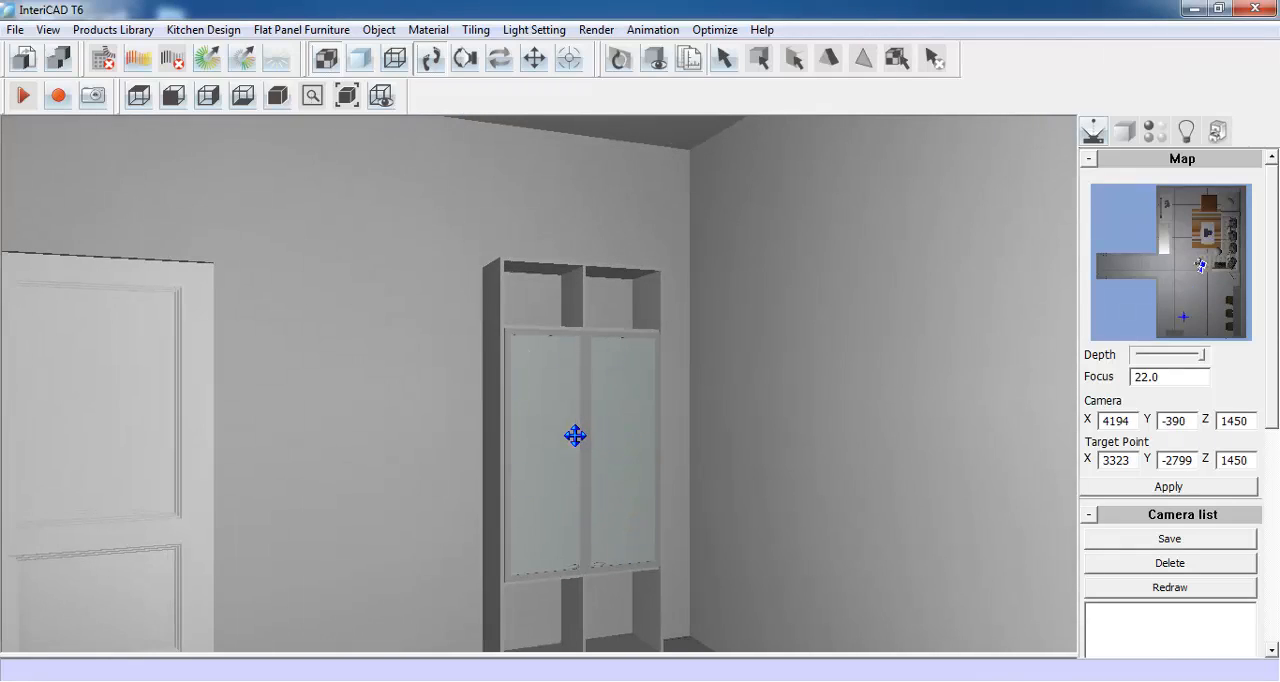
left_click_drag(575, 436, 577, 398)
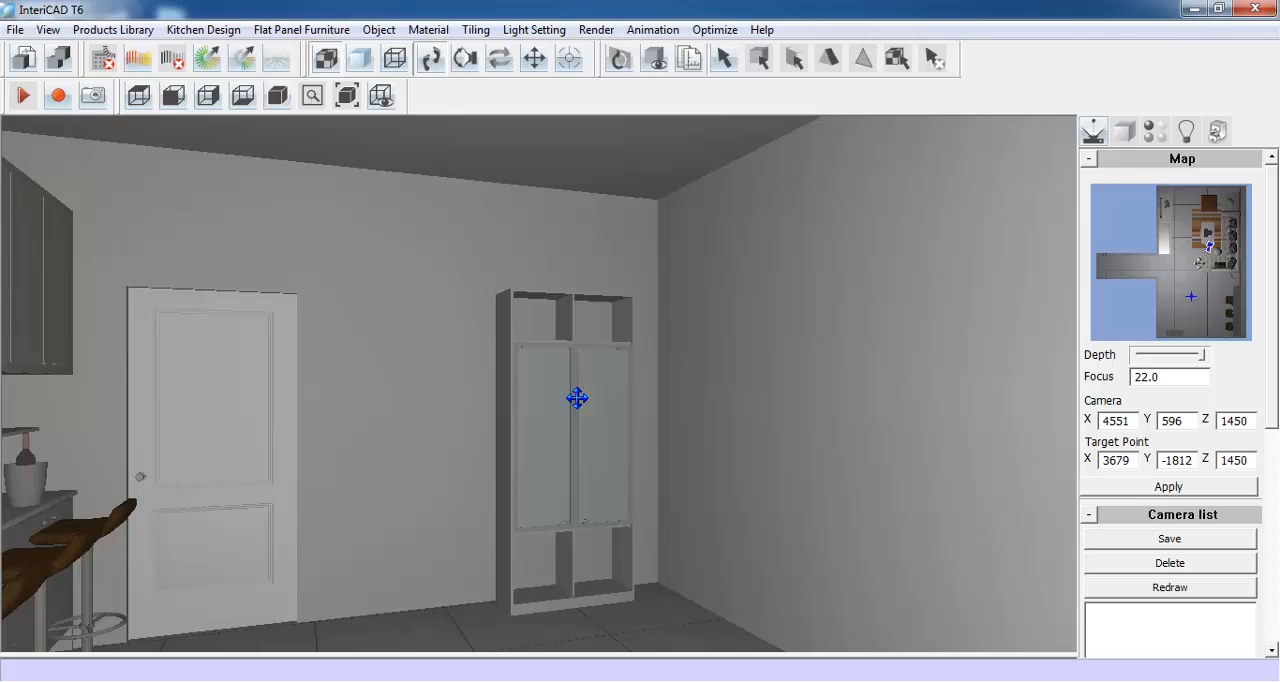
left_click(379, 29)
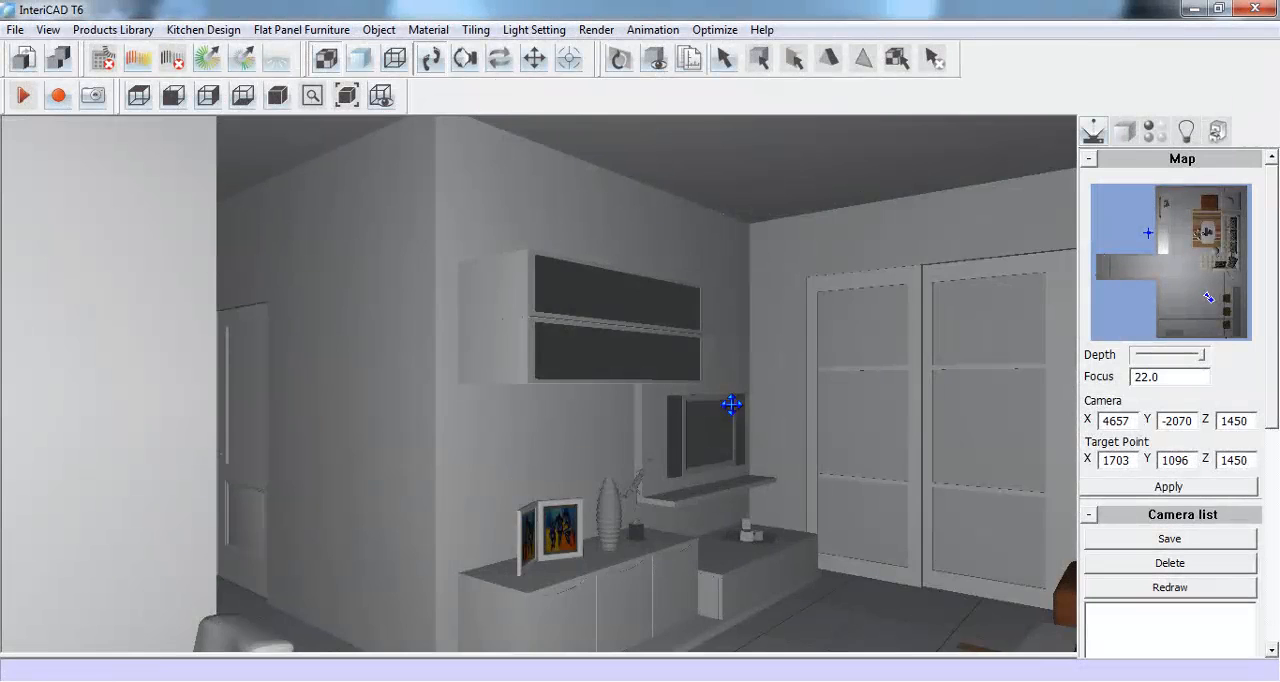
- Delete the four-globe ceiling lamp in the living room
left_click_drag(730, 404, 380, 453)
left_click_drag(611, 483, 587, 444)
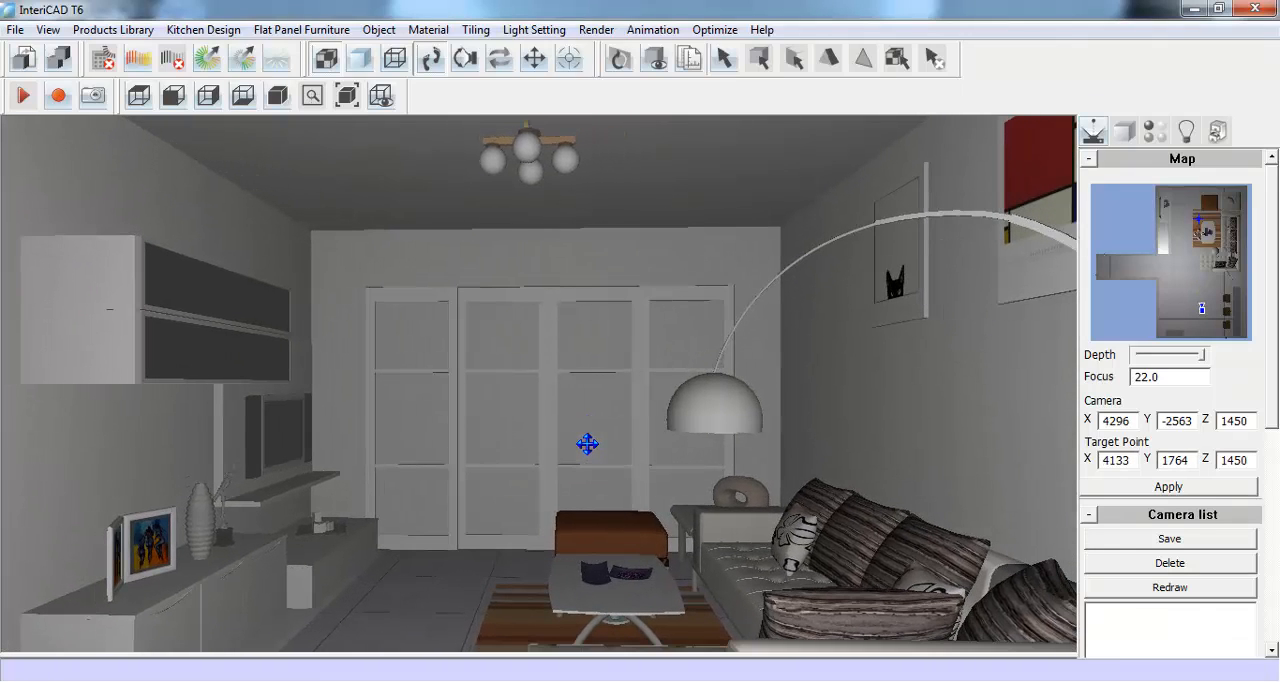
right_click(528, 142)
mouse_move(672, 155)
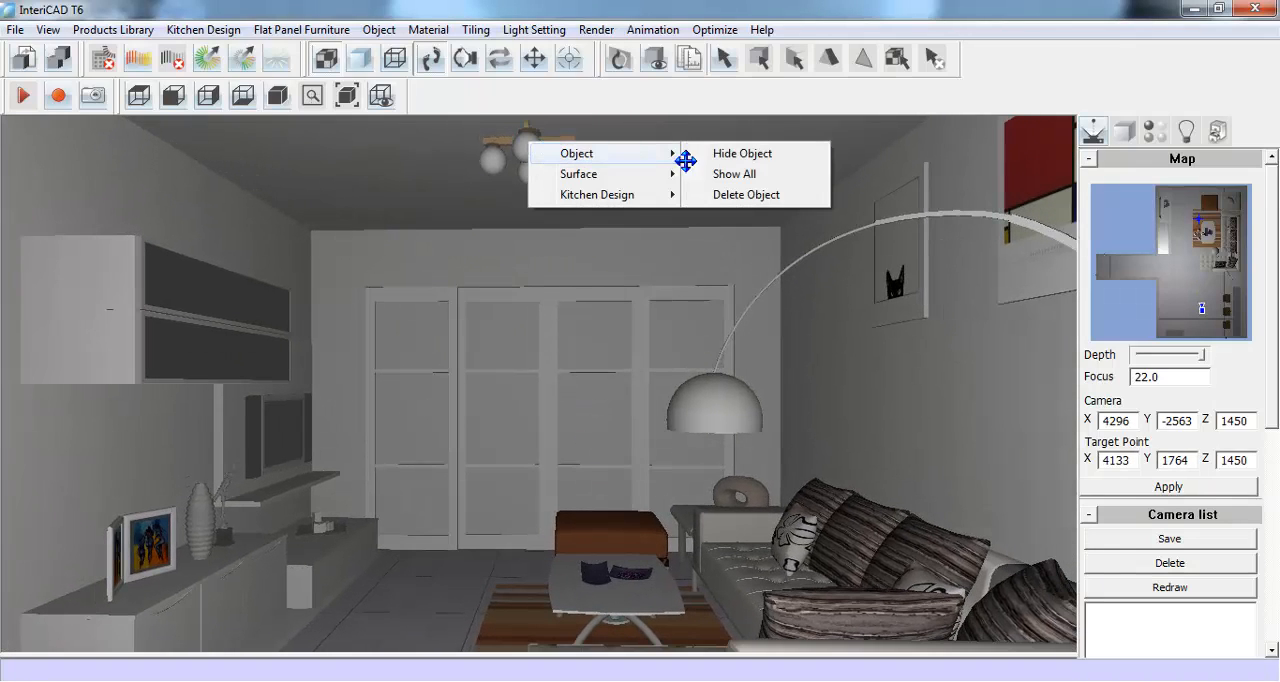
left_click(749, 194)
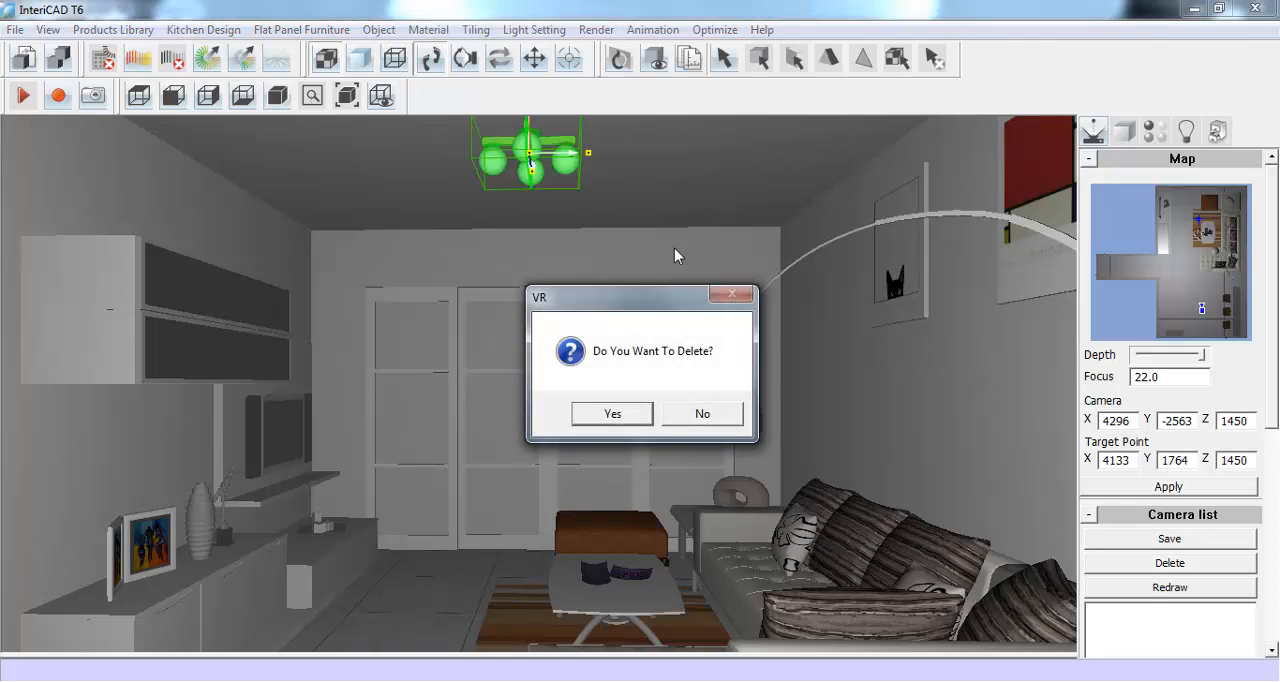
left_click(635, 413)
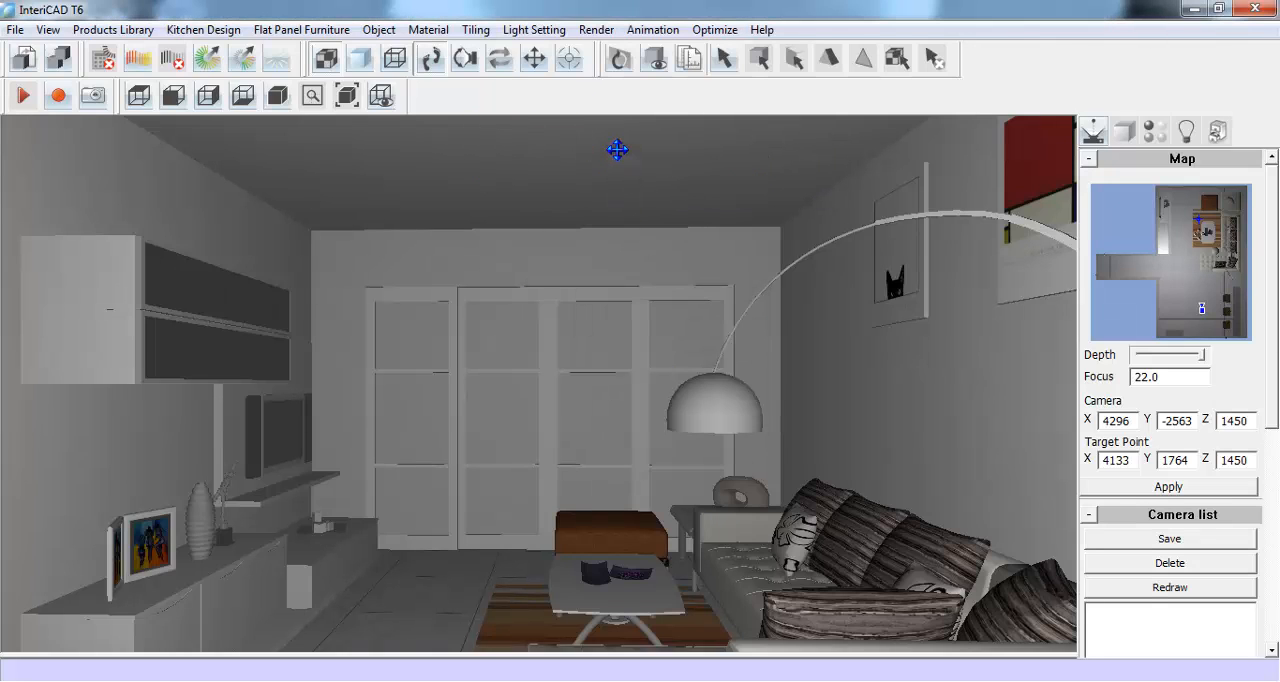
- Delete the ceiling of the living room
right_click(617, 150)
mouse_move(766, 163)
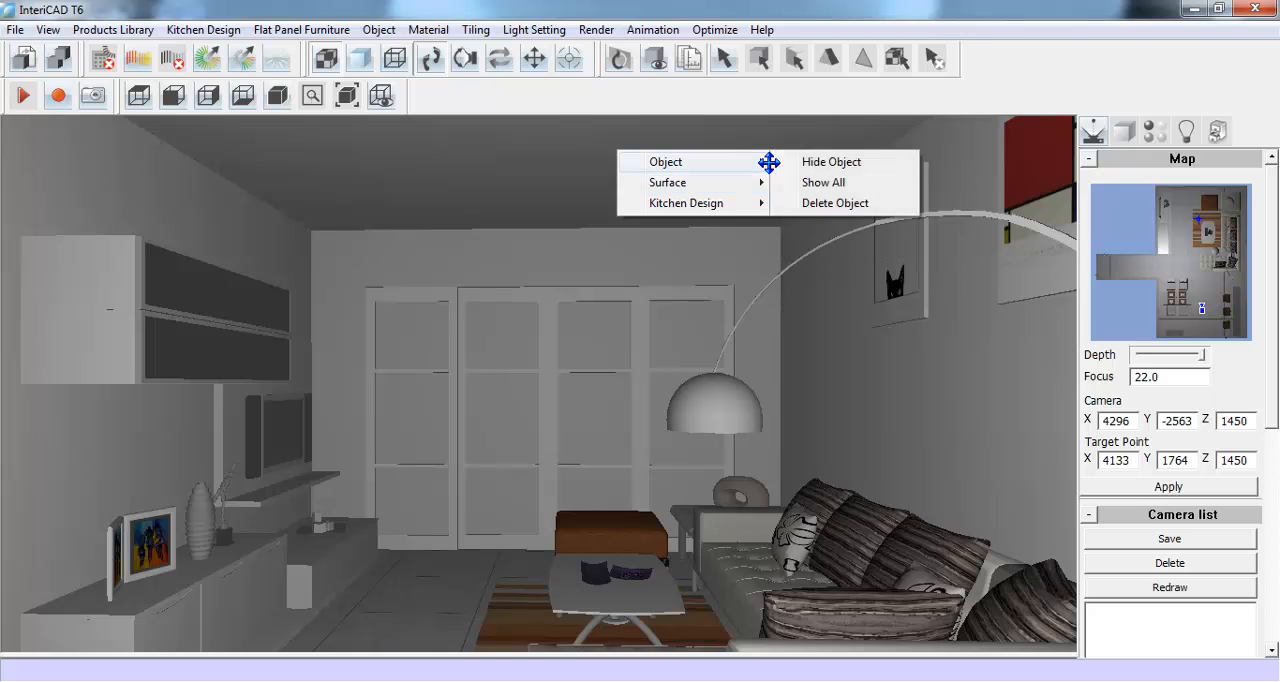
left_click(884, 203)
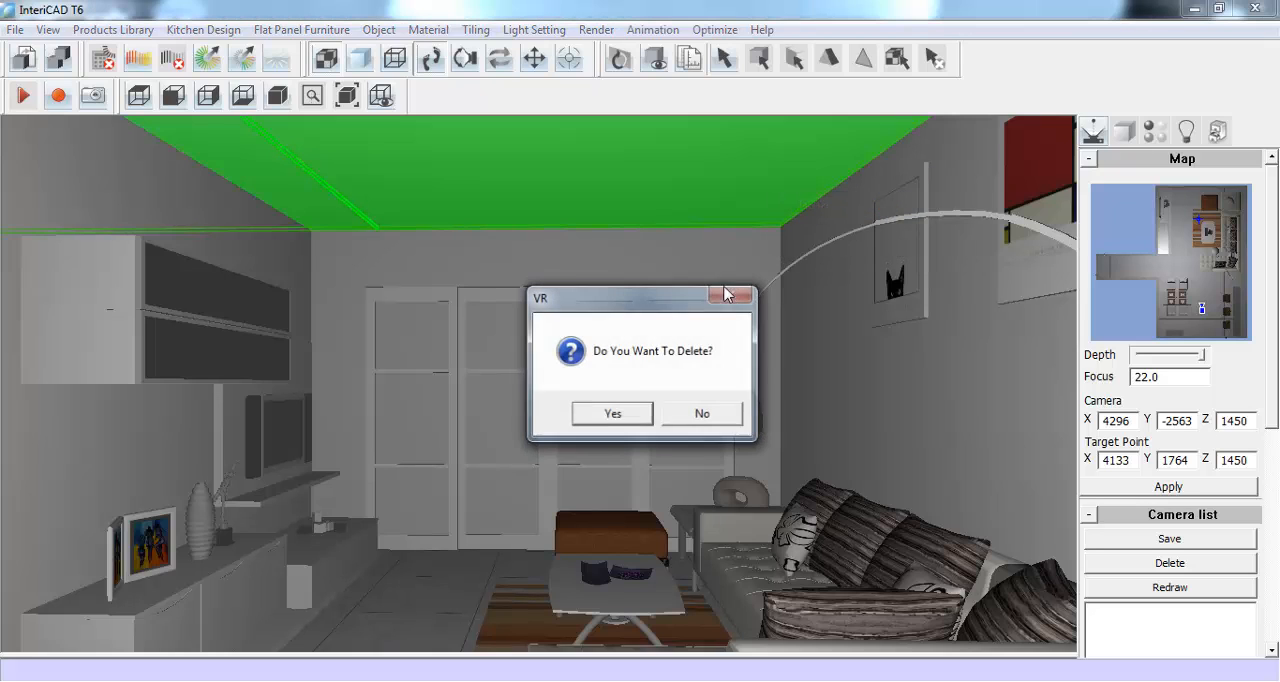
left_click(612, 413)
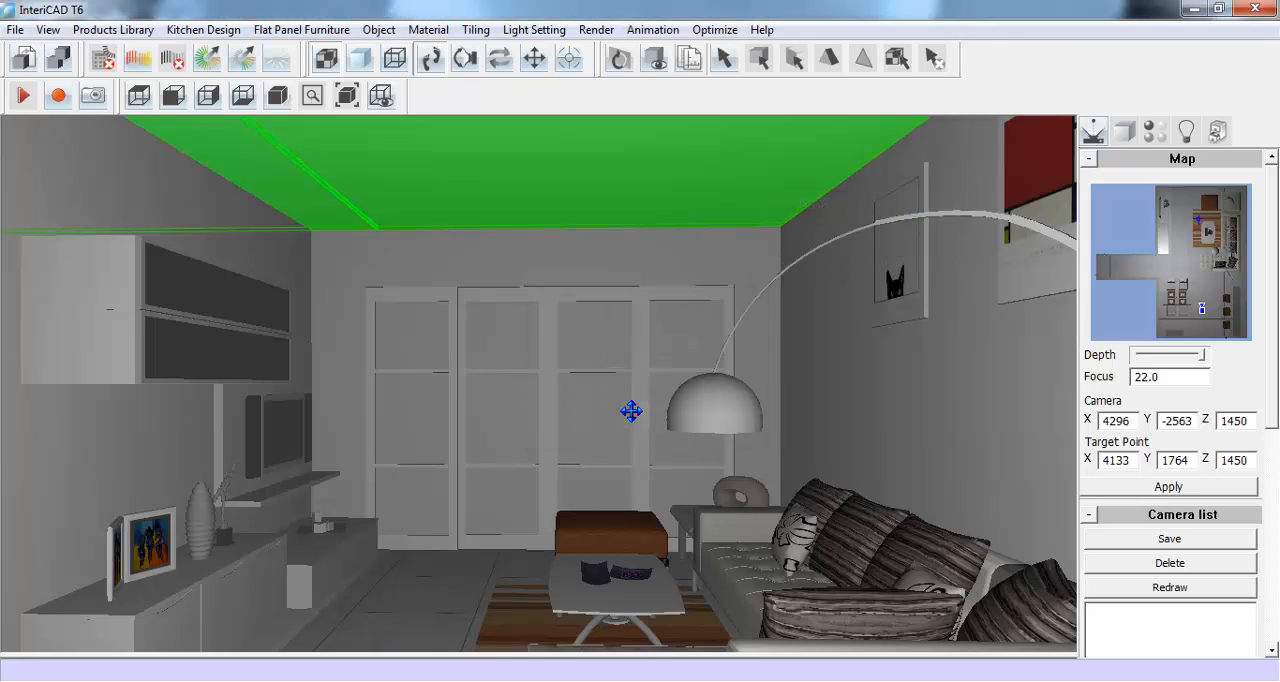
- Delete the wall behind the sofa that carries the framed pictures
right_click(858, 351)
mouse_move(990, 363)
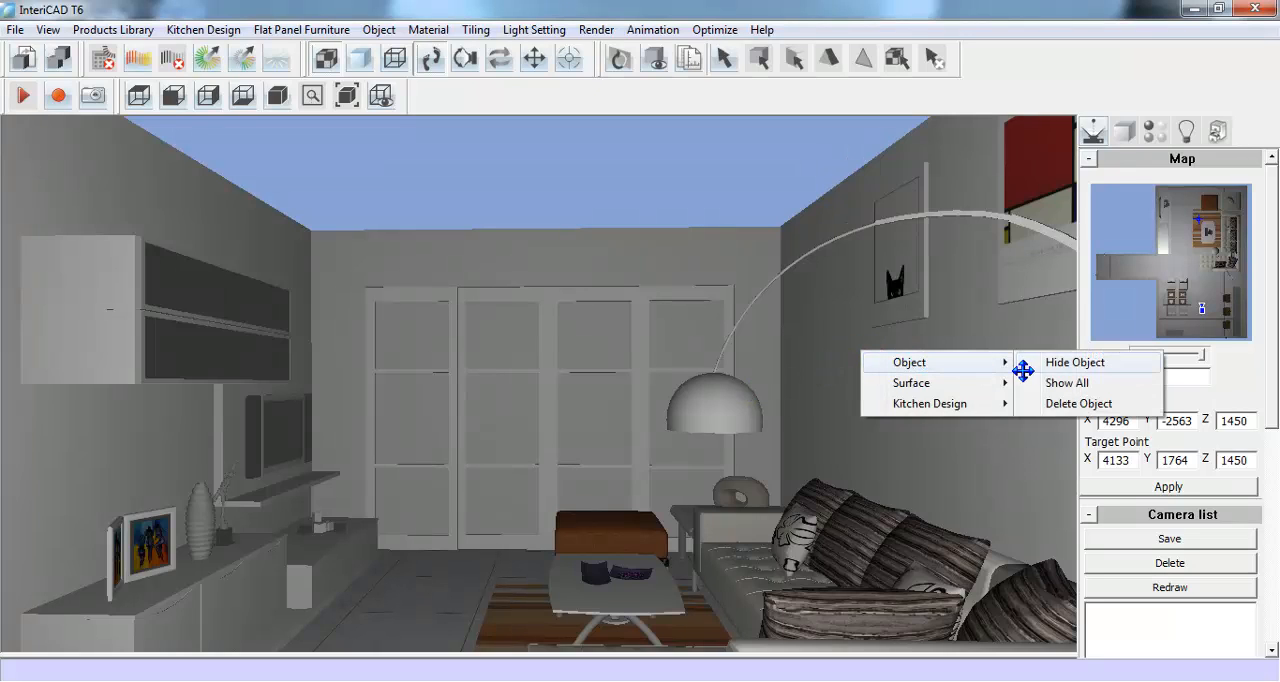
left_click(1057, 404)
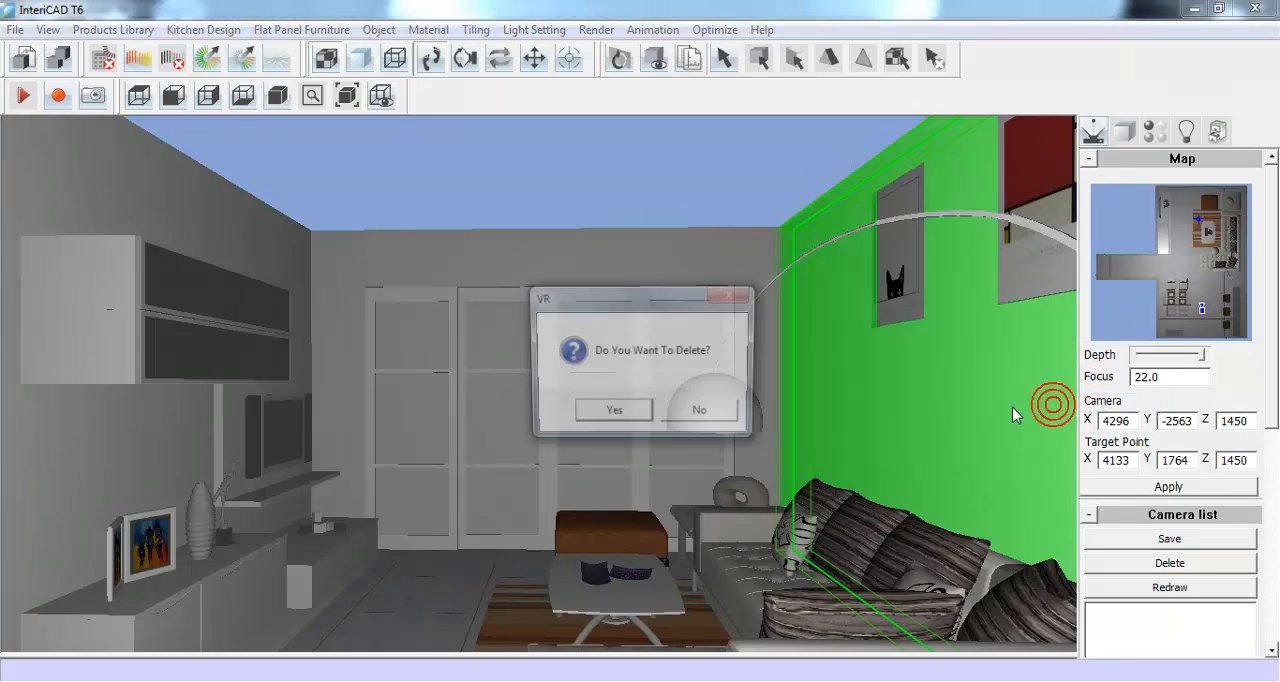
left_click(648, 415)
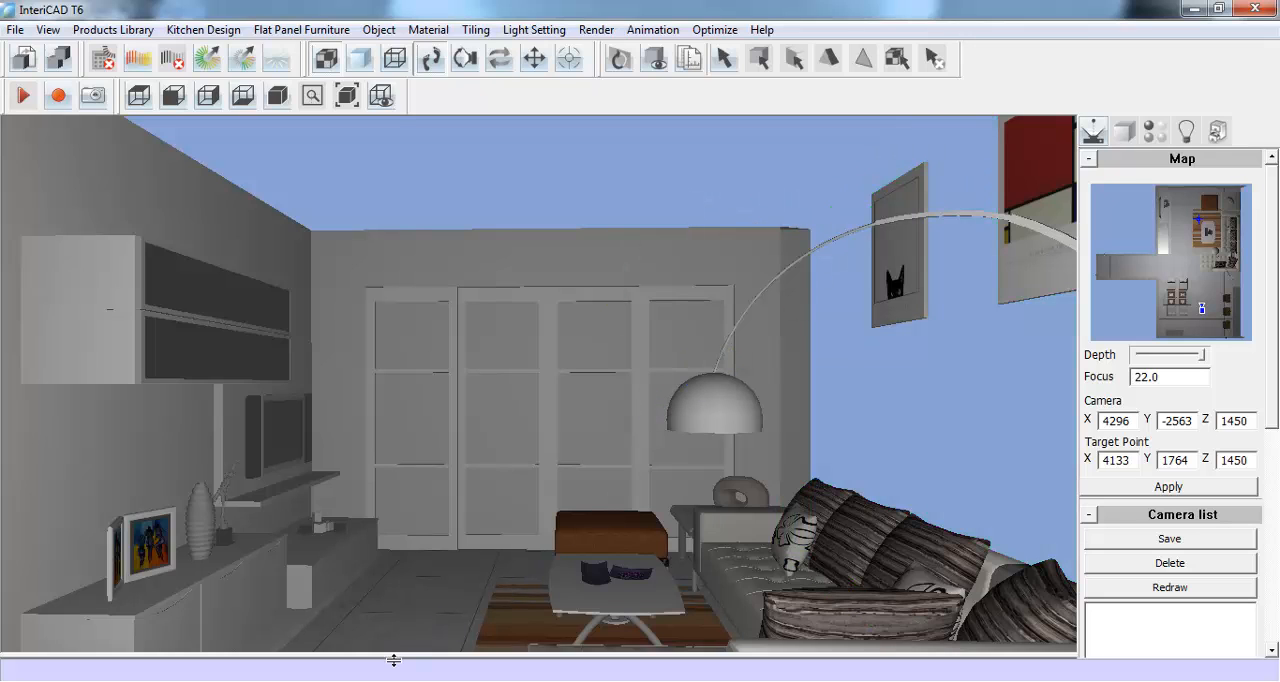
- Launch the InteriCAD Modeling module with a blank drawing, then minimize it to return to the VR room view
left_click(335, 680)
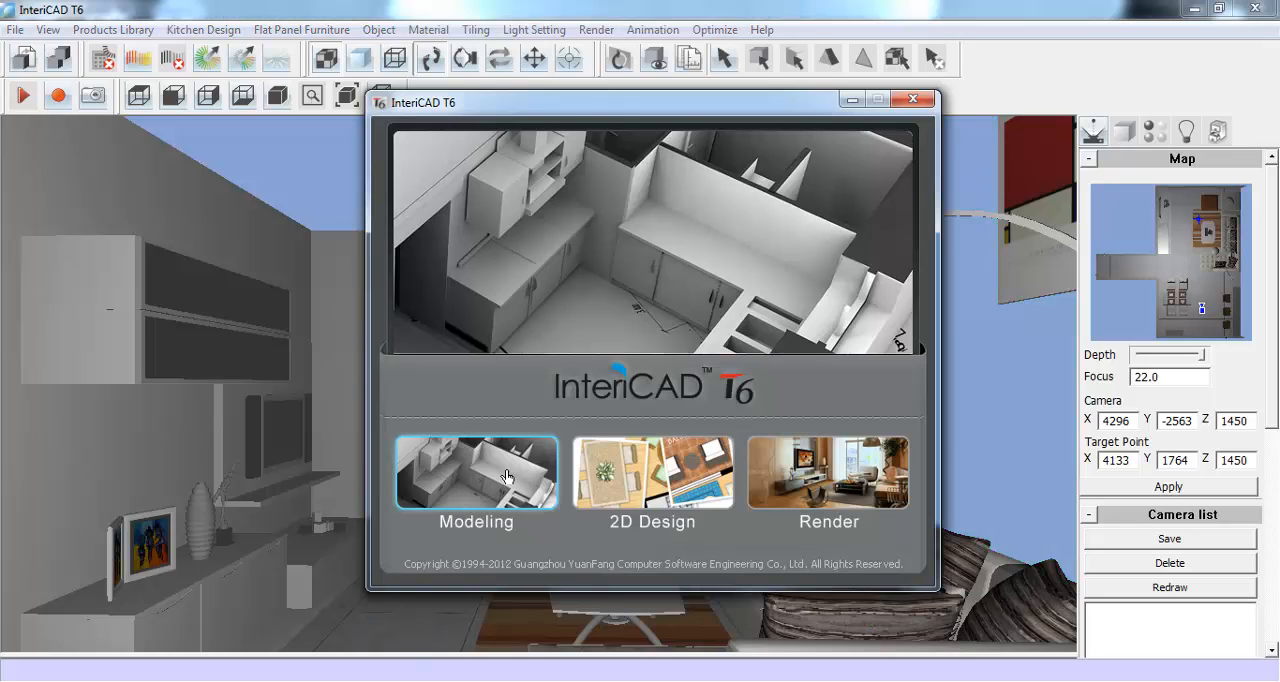
left_click(507, 477)
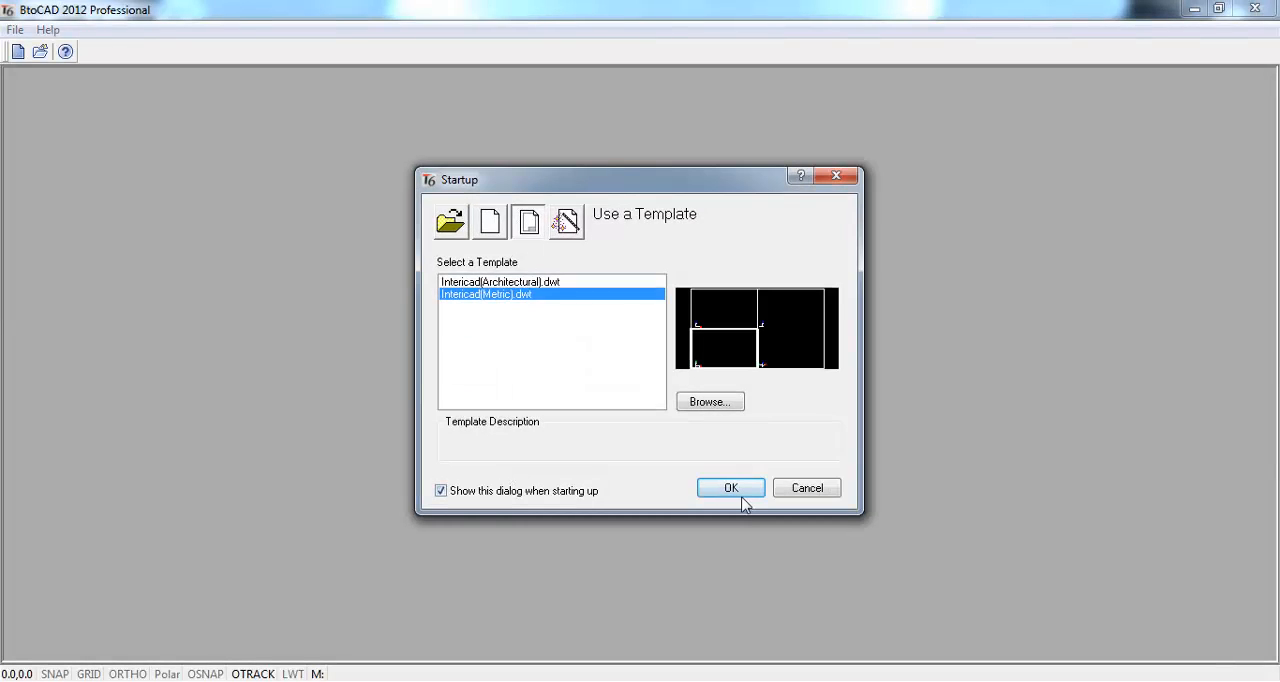
left_click(742, 496)
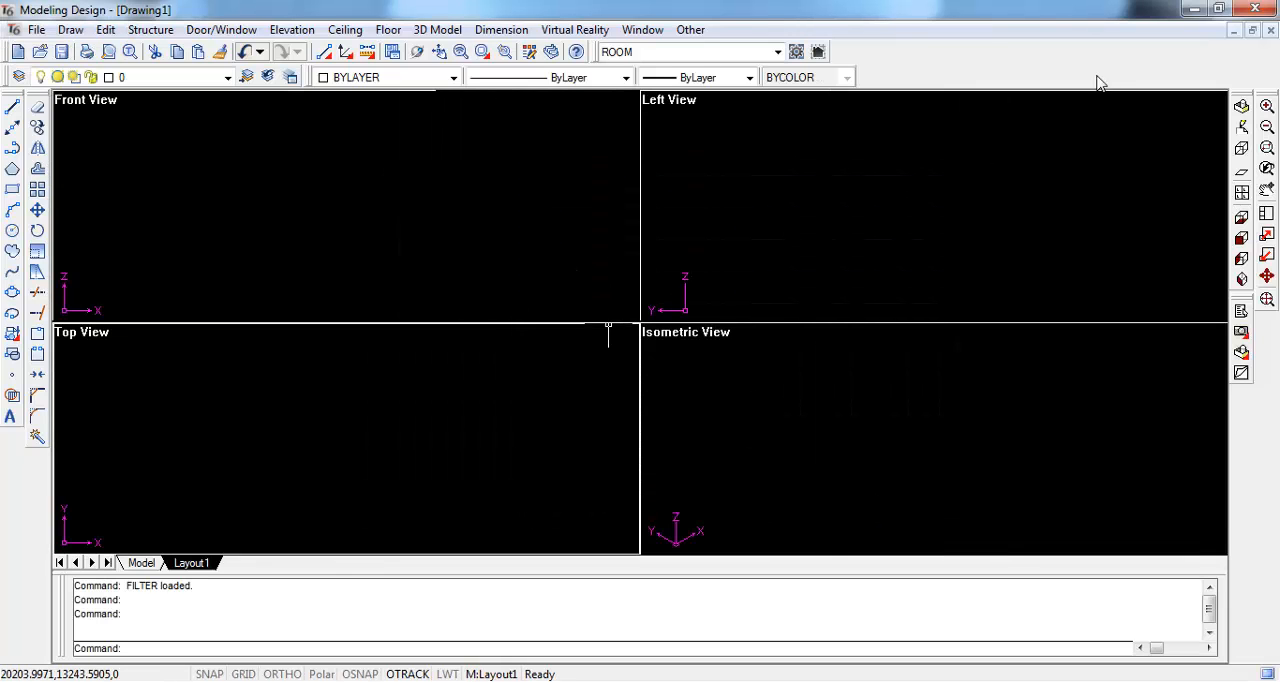
left_click(1193, 12)
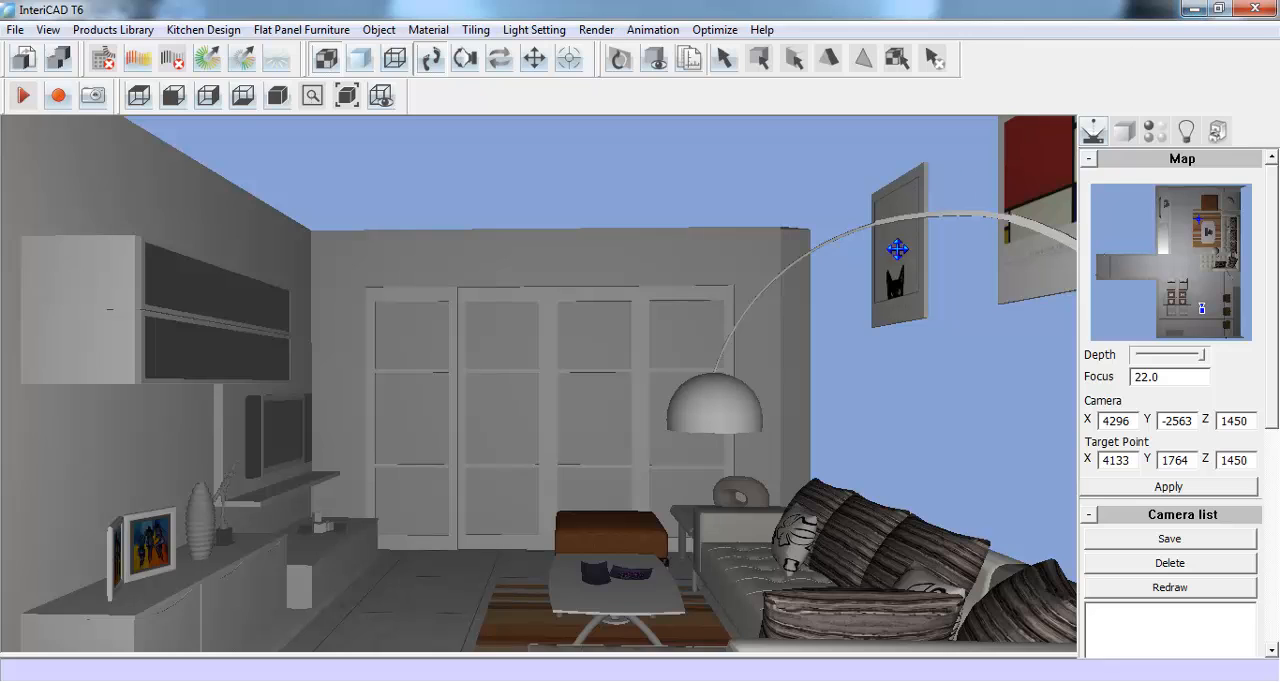
- Switch to the floor plan BB.koc and export it to Modeling with a new room height, without generating solid walls
left_click(373, 680)
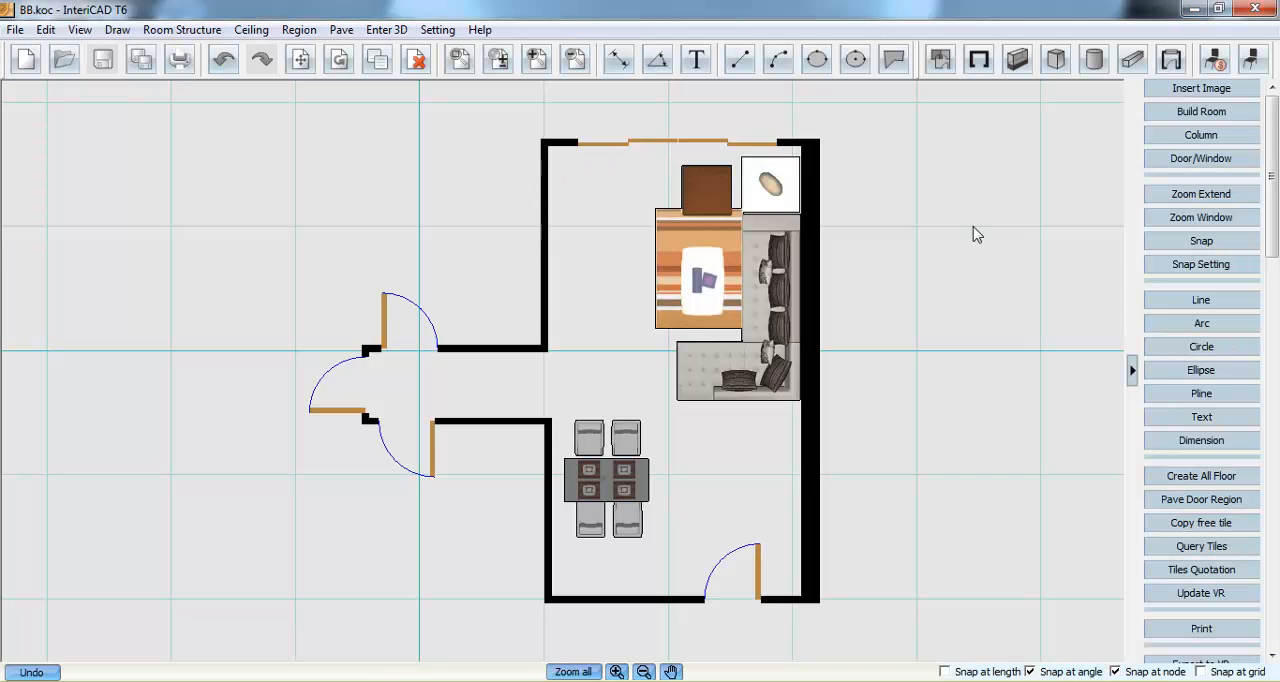
scroll(1190, 175, "down", 2)
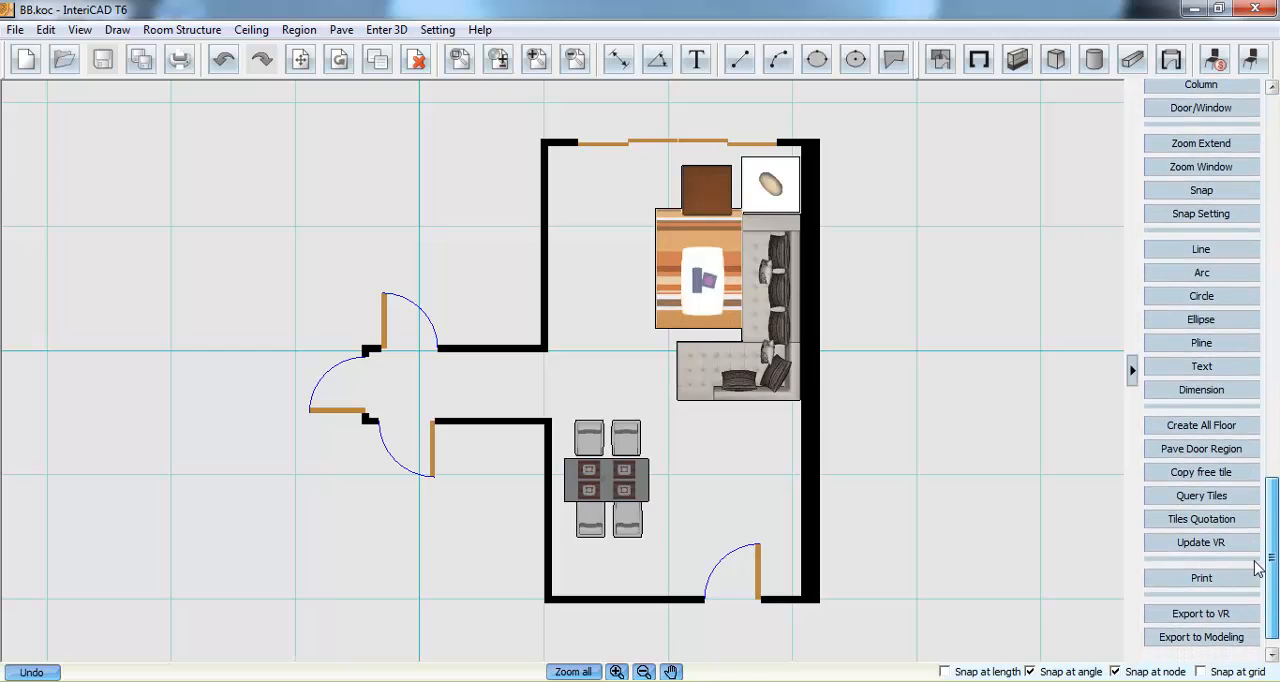
left_click(1238, 638)
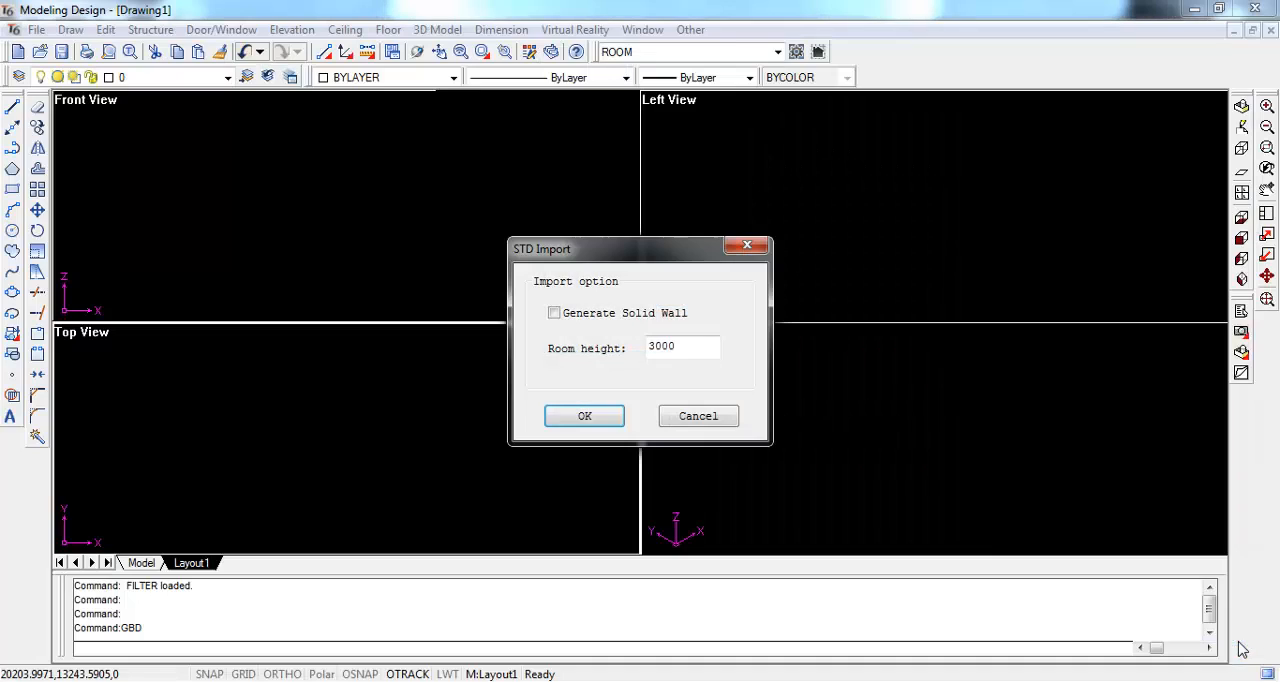
left_click_drag(699, 346, 634, 350)
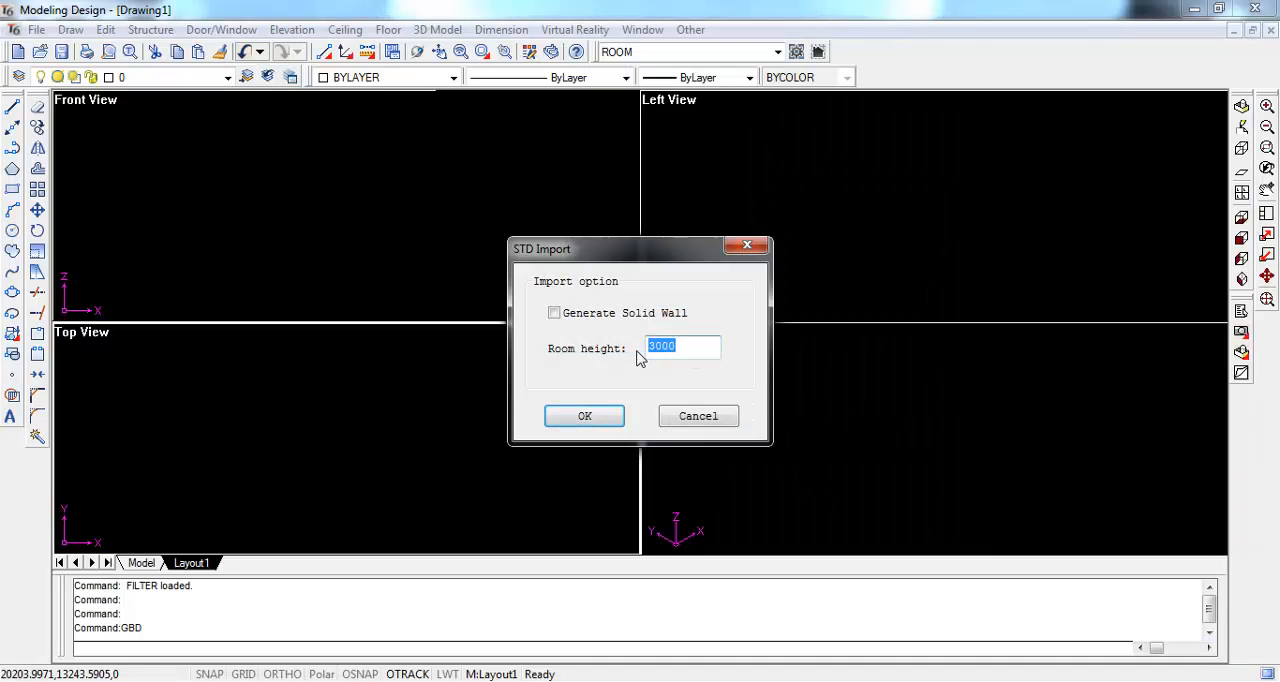
type("28")
left_click(604, 417)
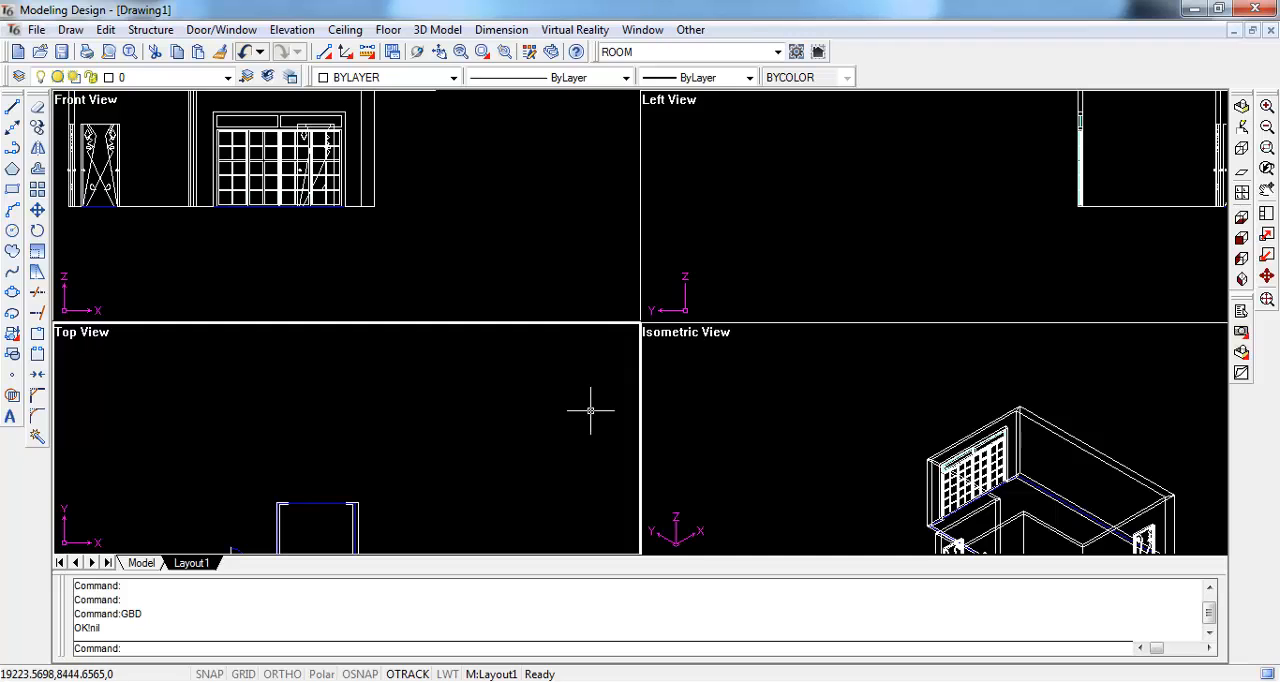
- Set the viewports to a side-by-side top view and 3D view, with the whole imported room fitted in them
left_click(1267, 299)
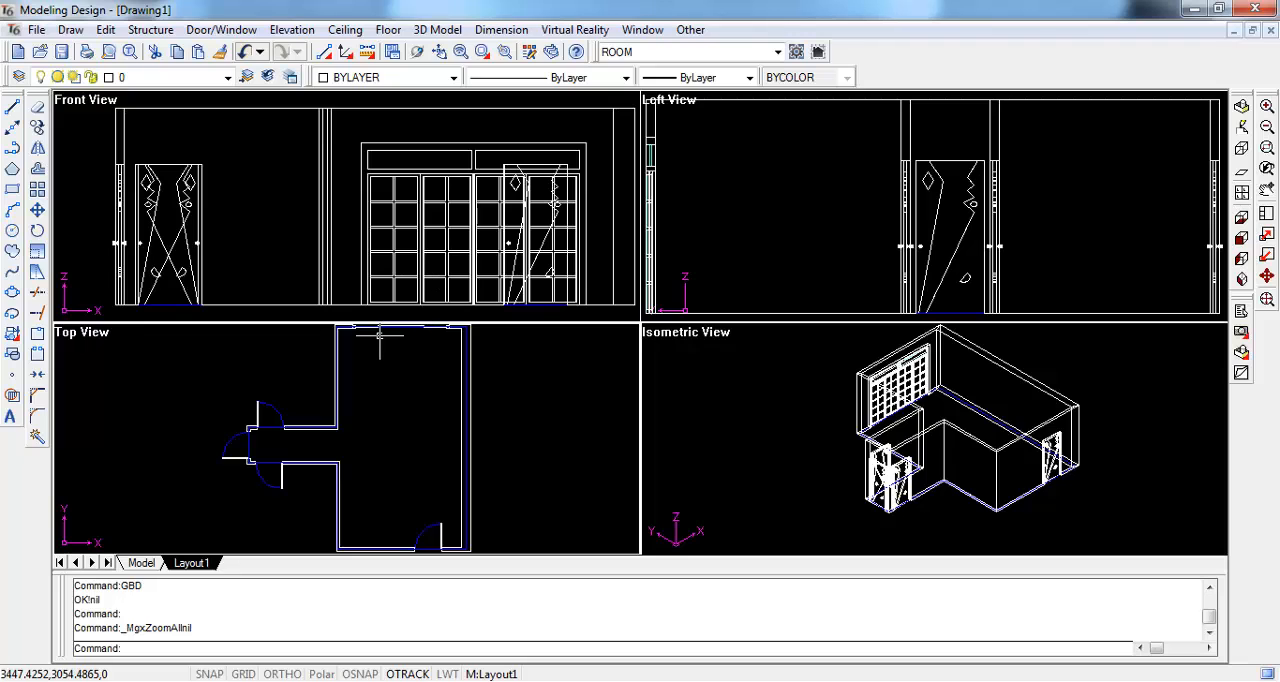
left_click(1243, 192)
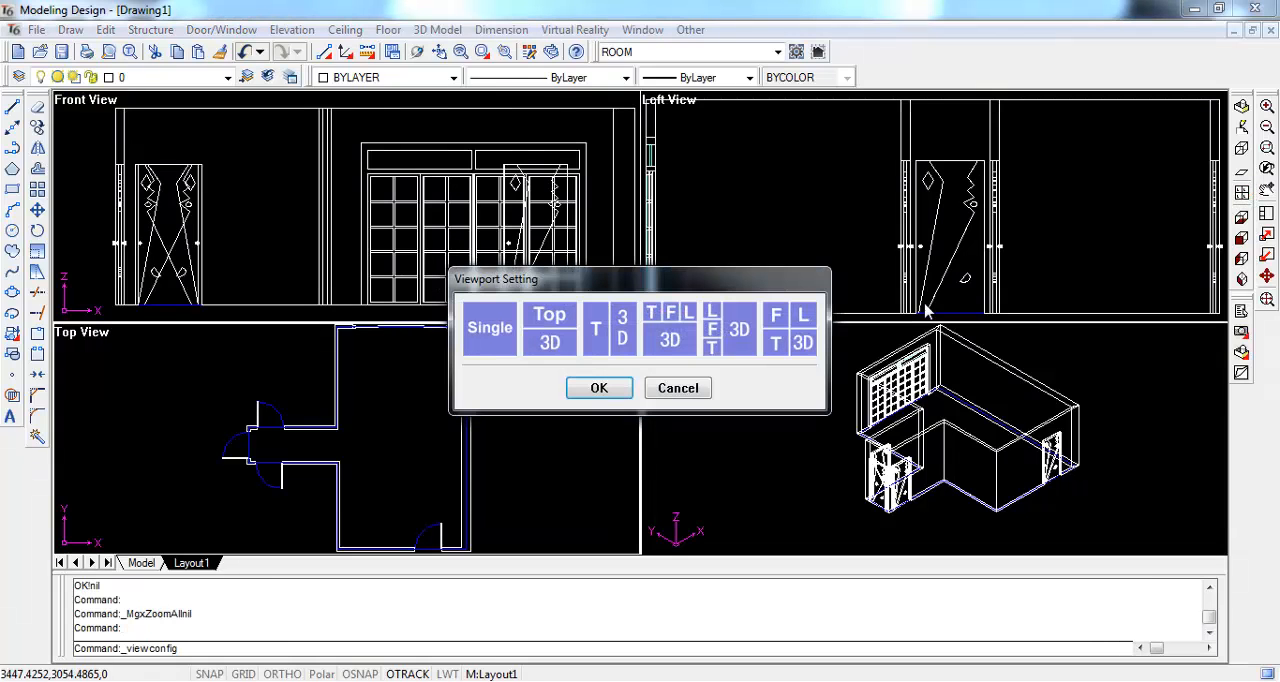
left_click(613, 385)
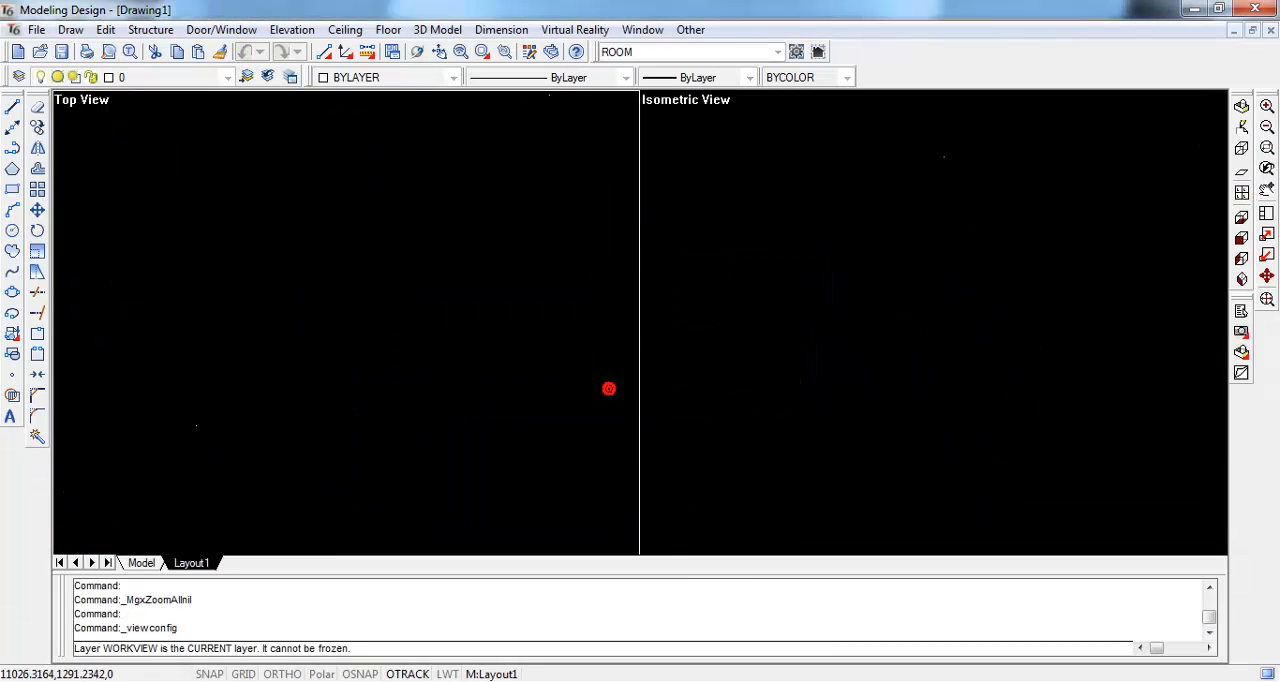
left_click(1267, 298)
- Generate the perimeter wall line of the room from a point inside the main living area
left_click(155, 30)
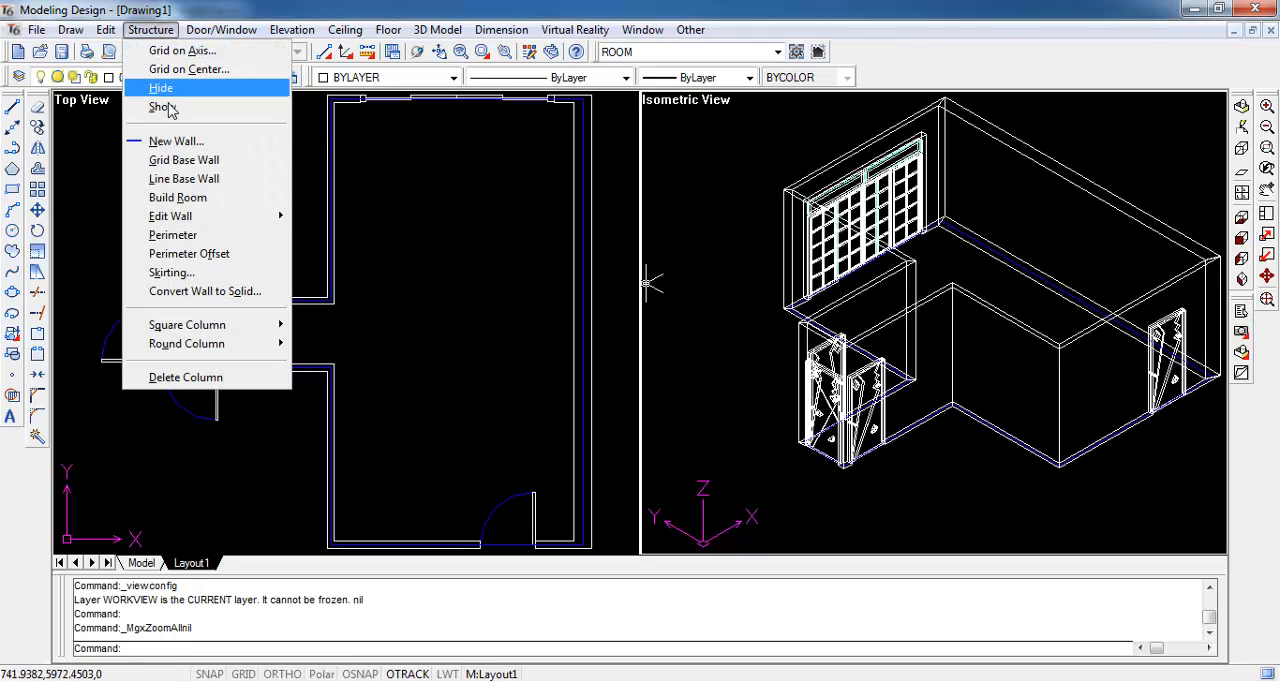
left_click(188, 235)
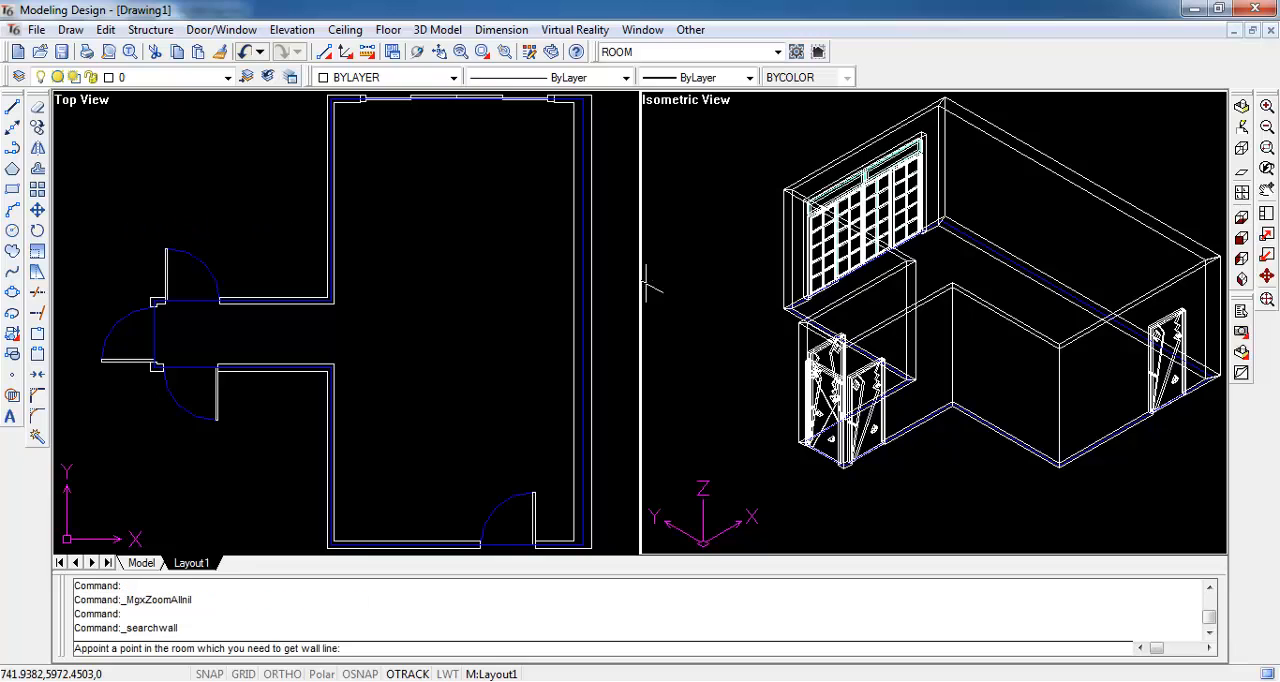
left_click(455, 188)
left_click(460, 221)
right_click(460, 221)
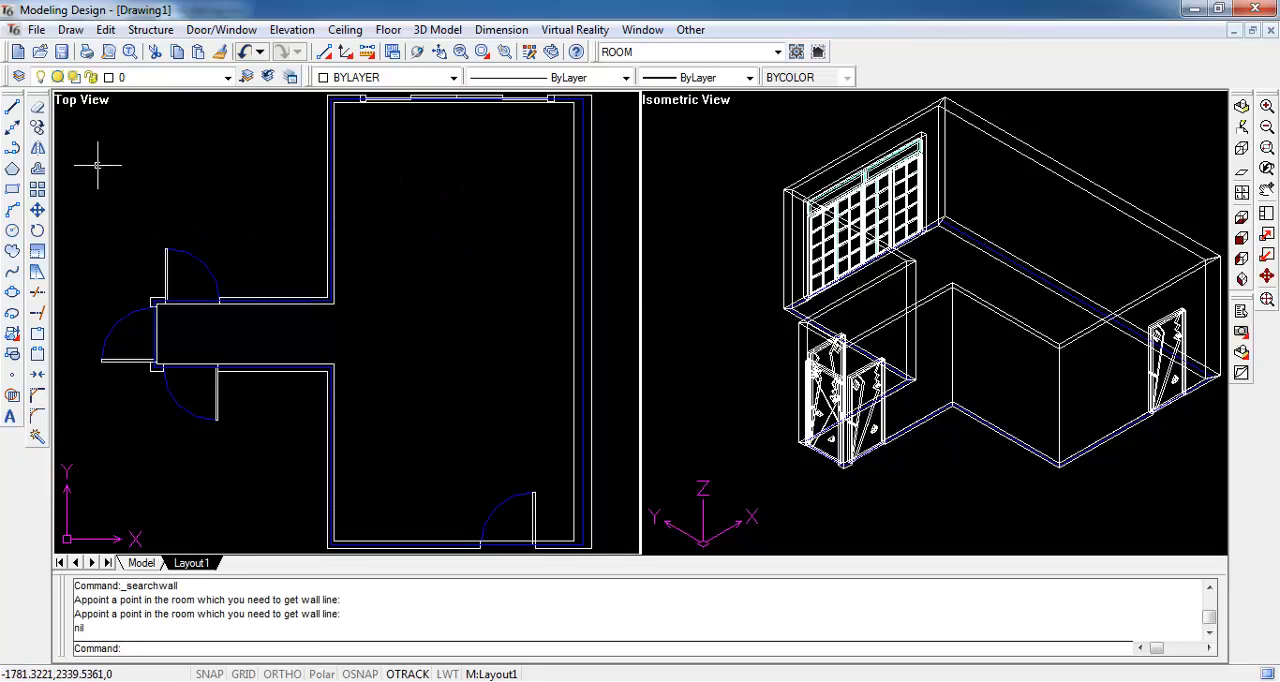
- Draw a tall rectangle inside the main living area in the top view, inset from the surrounding walls
left_click(12, 189)
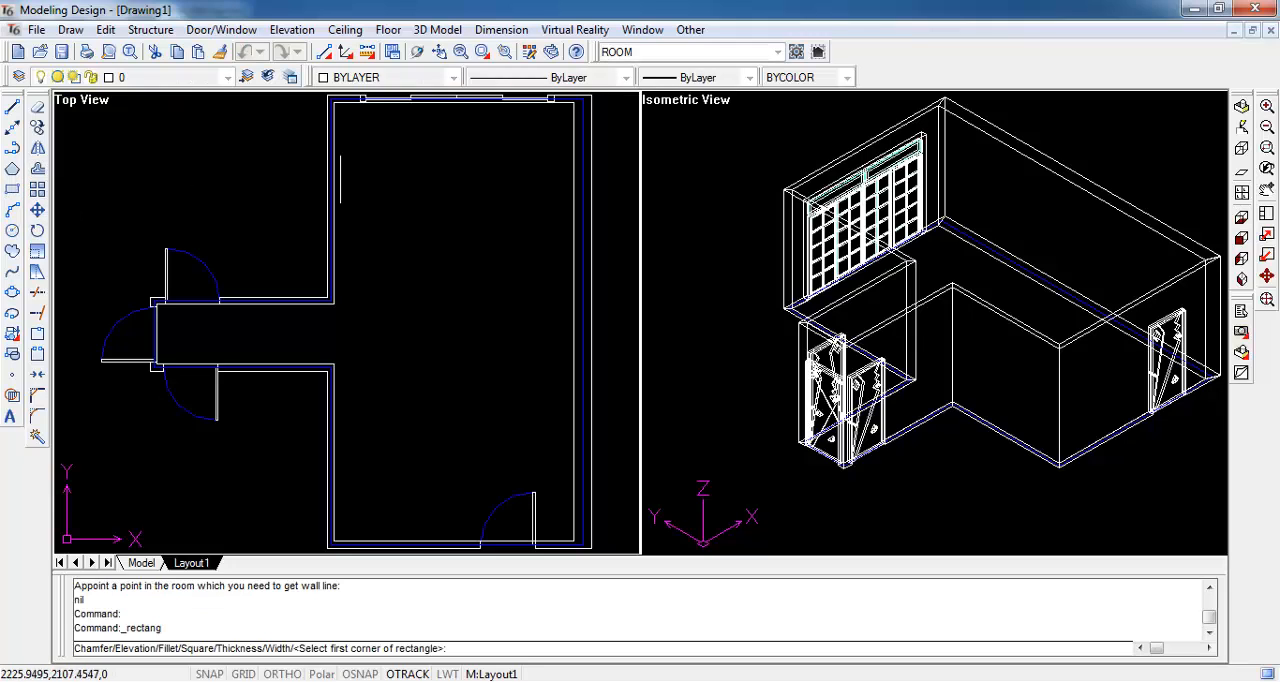
left_click(378, 156)
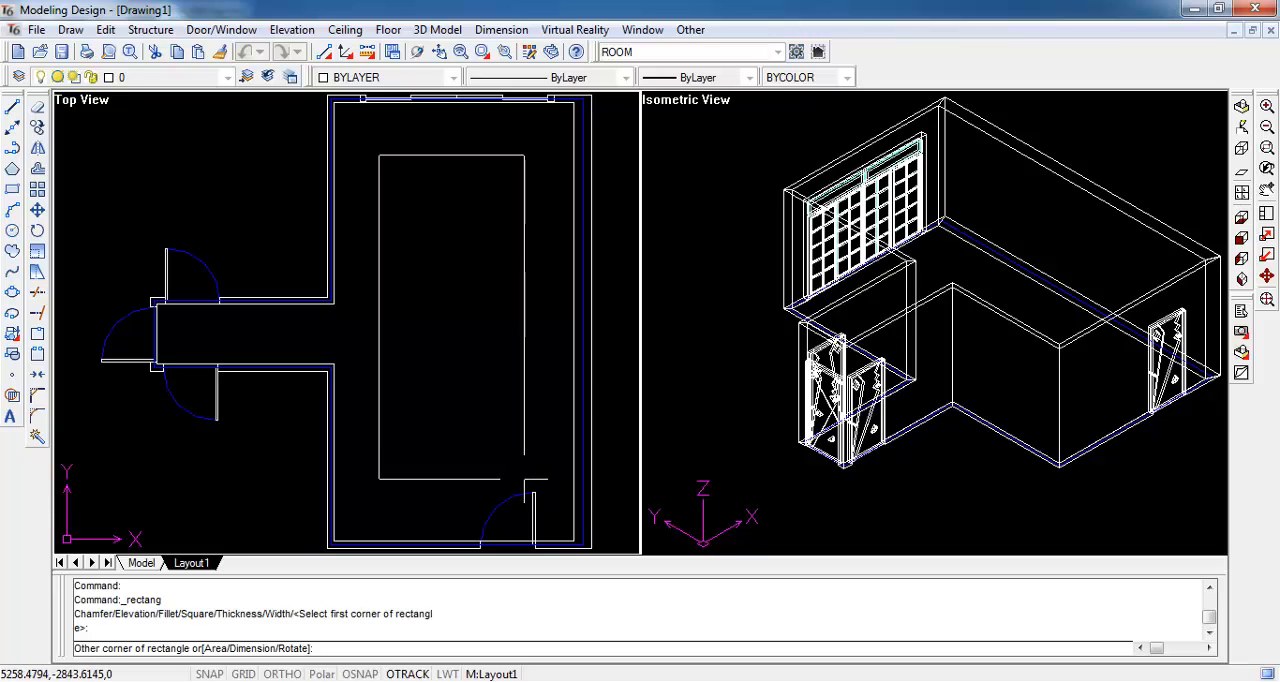
left_click(522, 479)
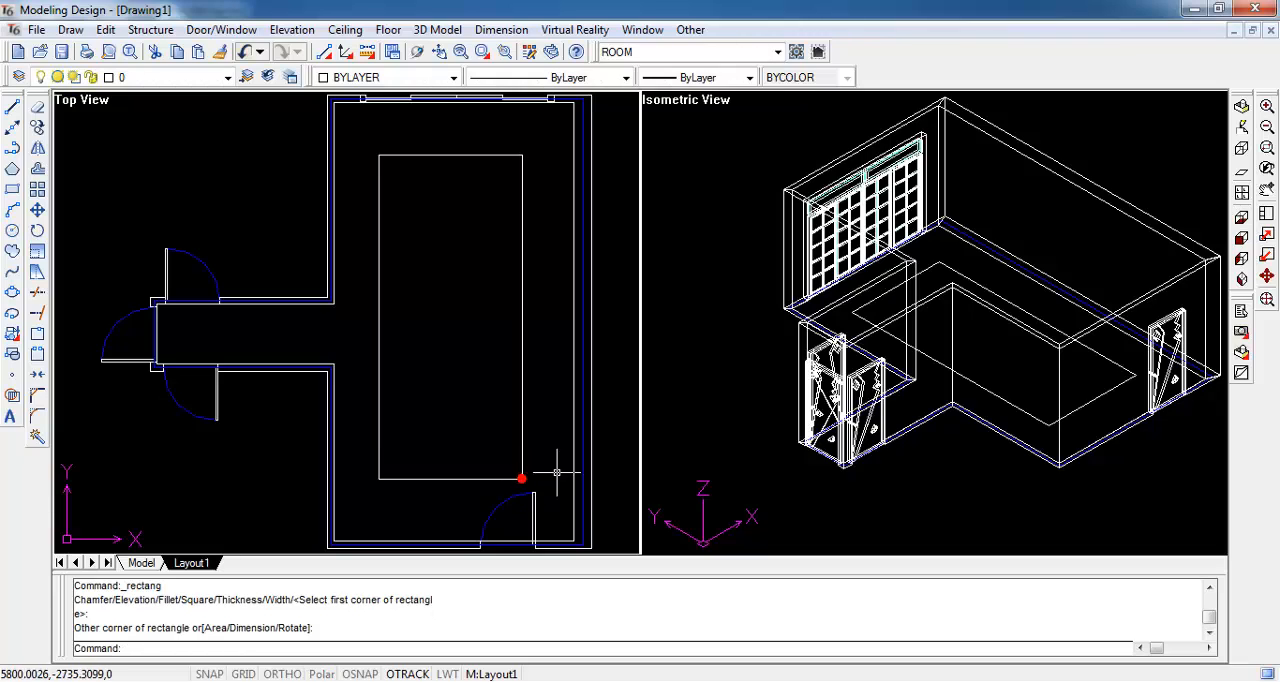
- Draw a 6-sided polygon centred on the rectangle's upper-left endpoint, with a vertex about 588 straight below the centre
left_click(14, 167)
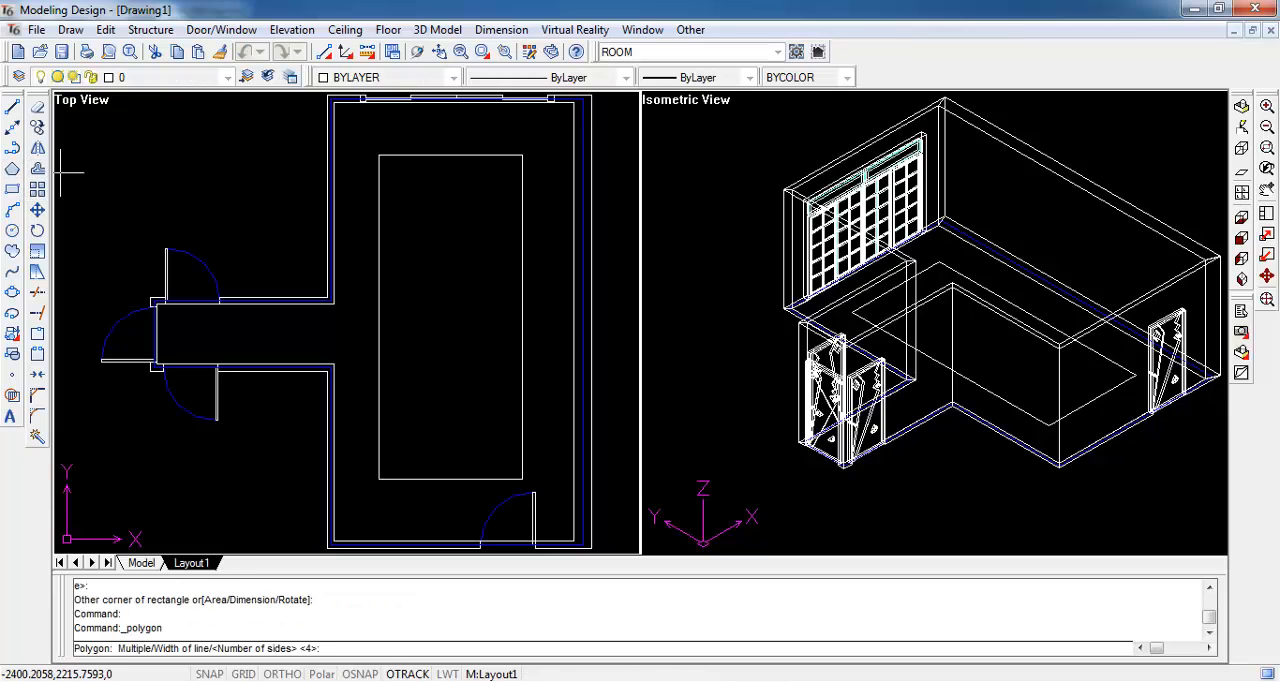
type("6")
key("Return")
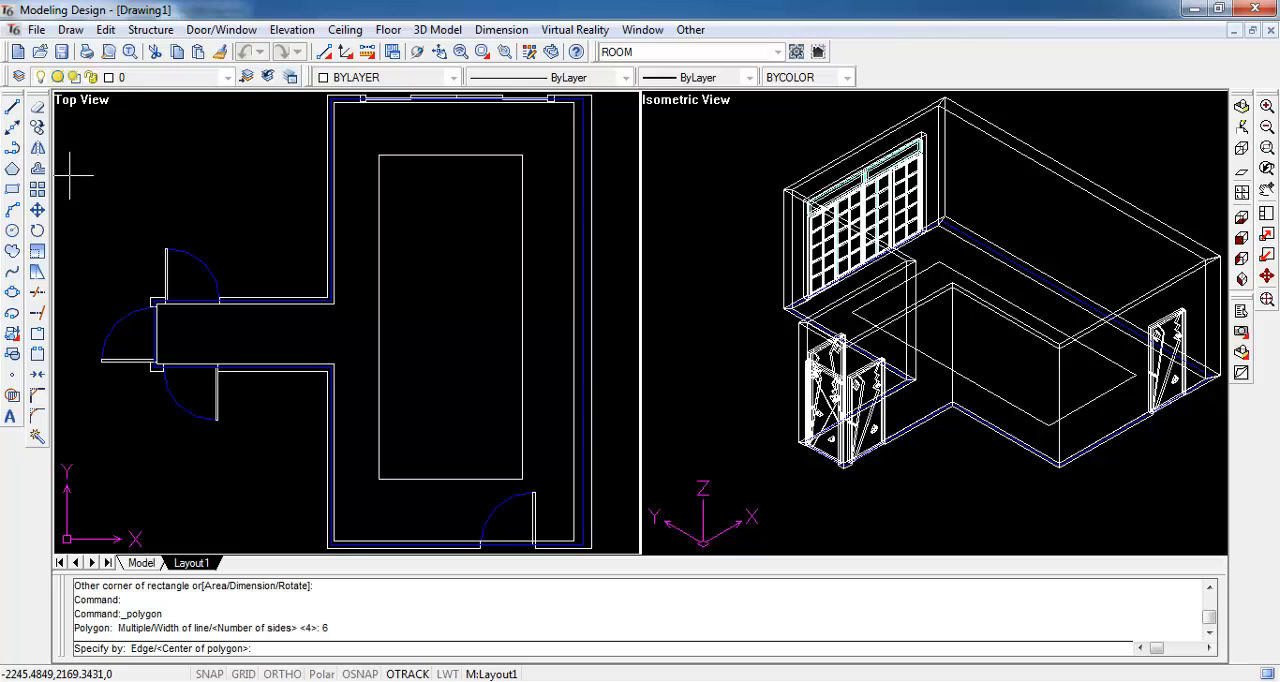
right_click(379, 184, "shift")
left_click(429, 248)
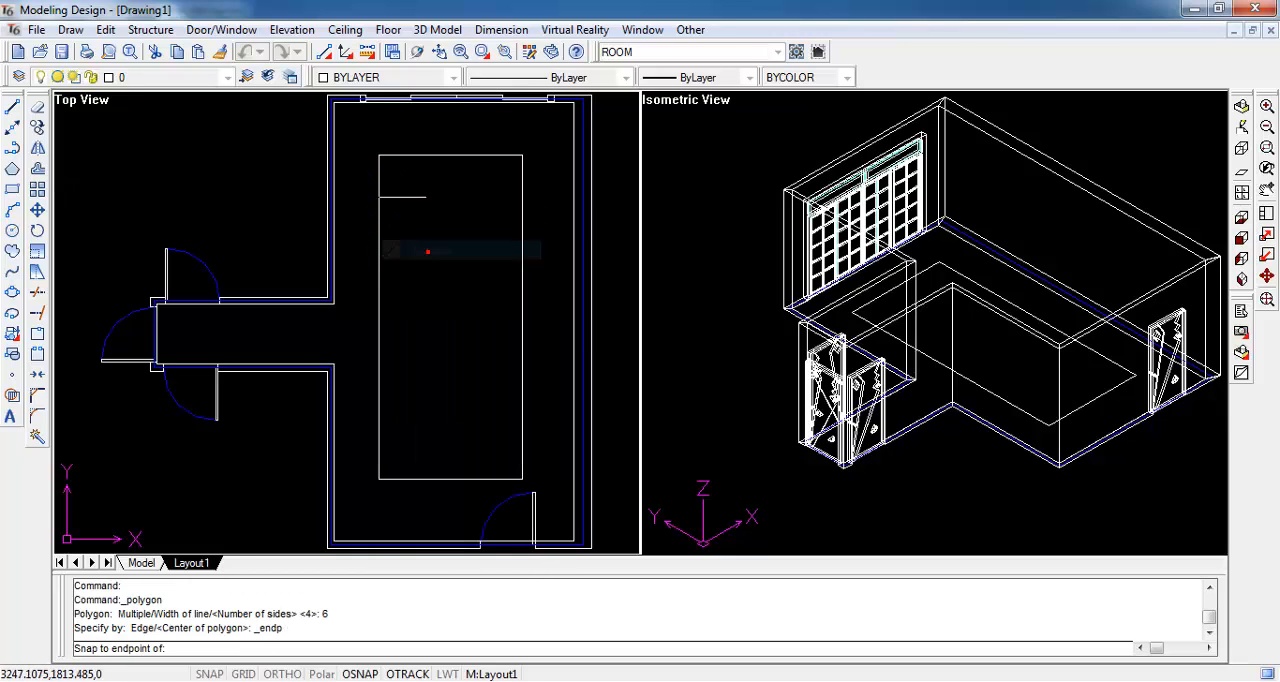
left_click(383, 162)
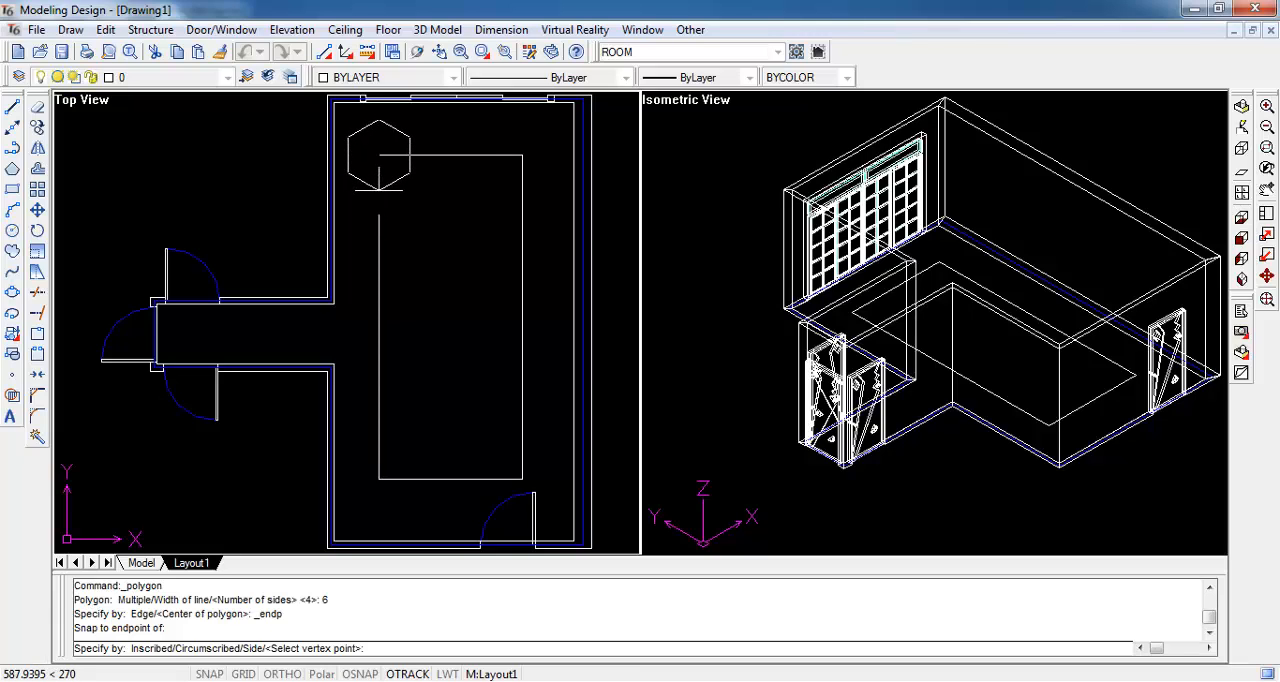
left_click(379, 187)
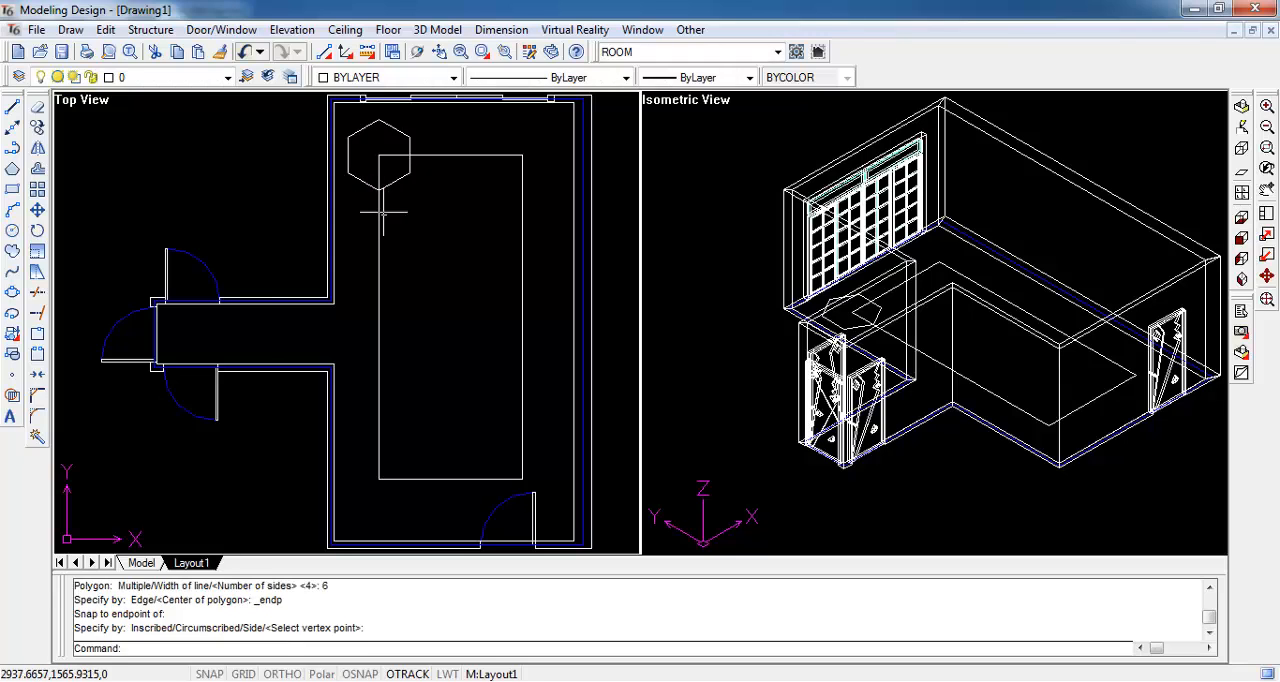
- Copy the hexagon from its centre at the rectangle's upper-left endpoint to the rectangle's upper-right endpoint
left_click(37, 127)
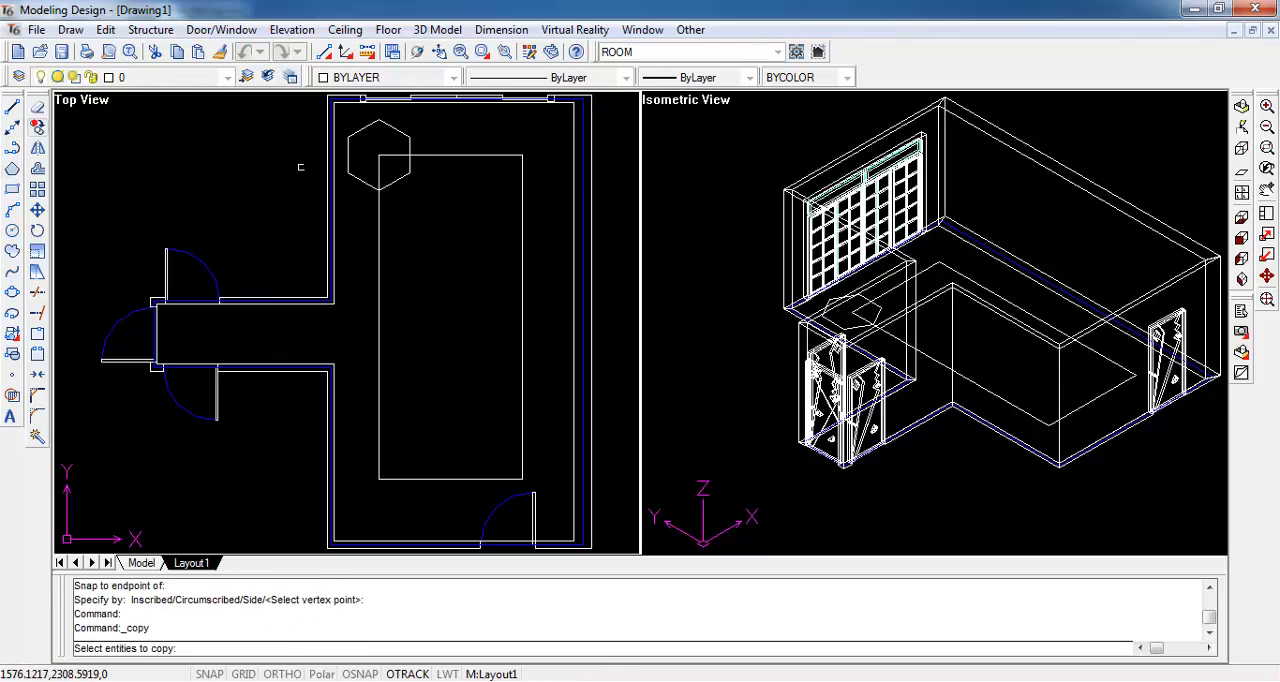
left_click(396, 131)
key("Return")
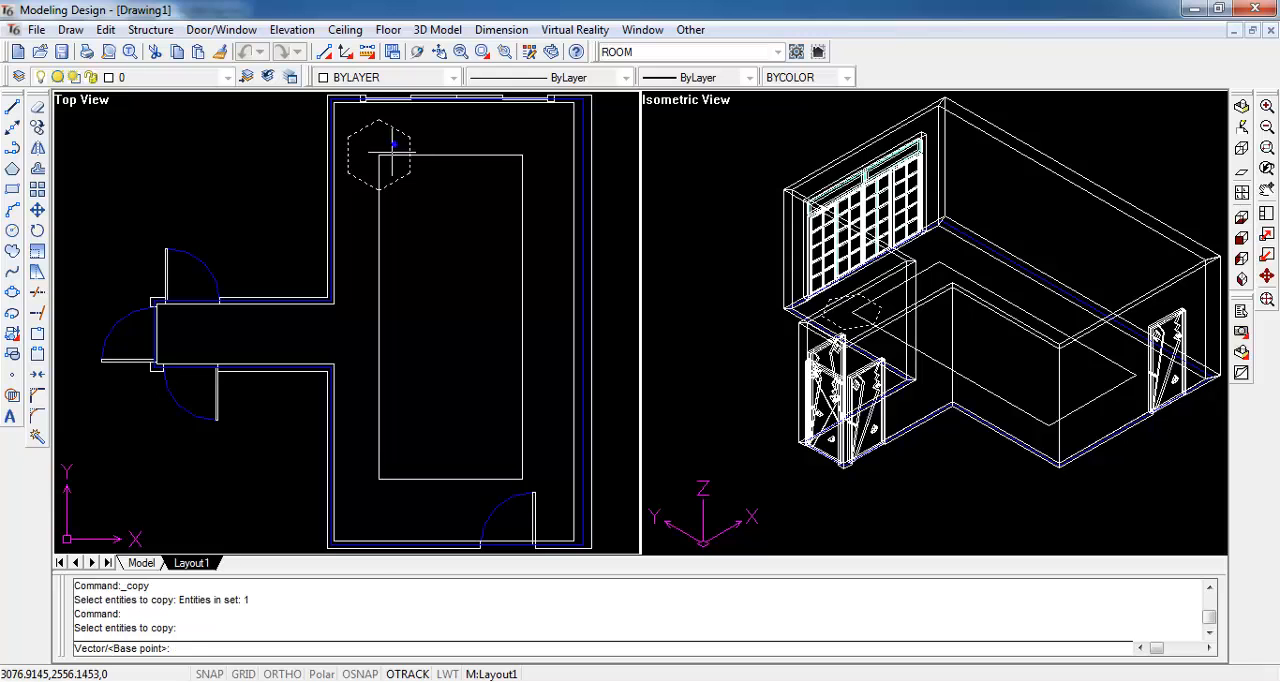
right_click(380, 157, "shift")
left_click(421, 224)
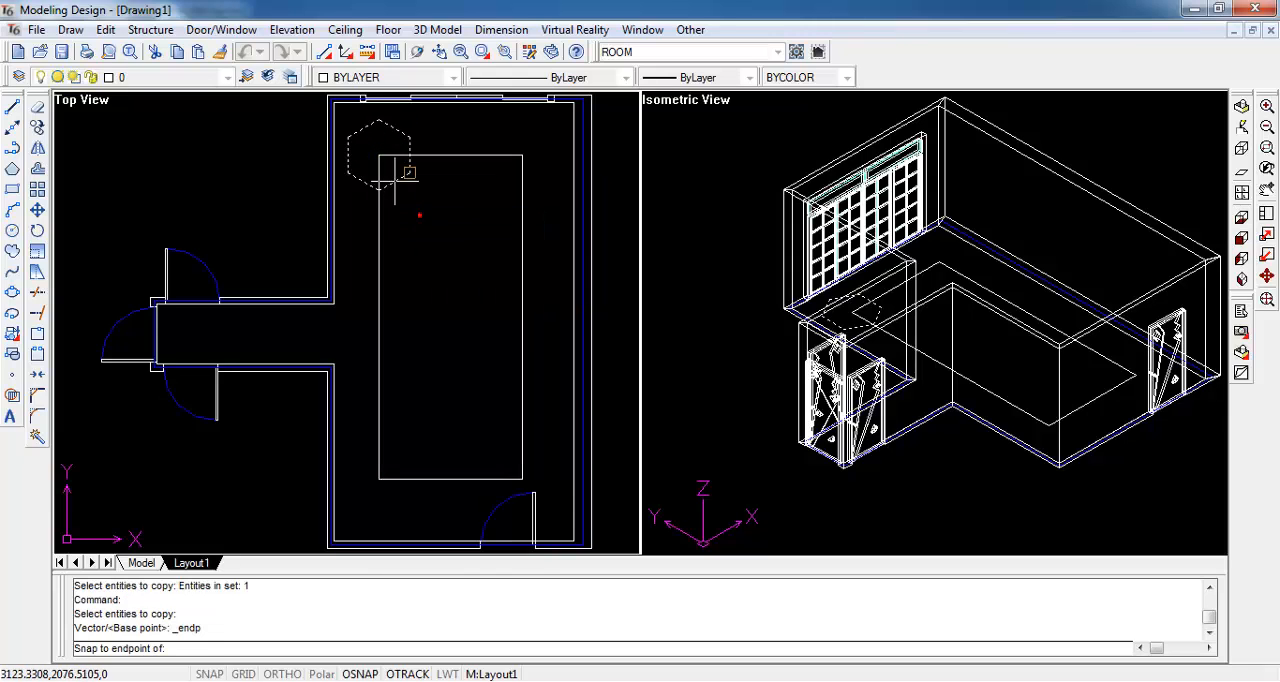
left_click(380, 157)
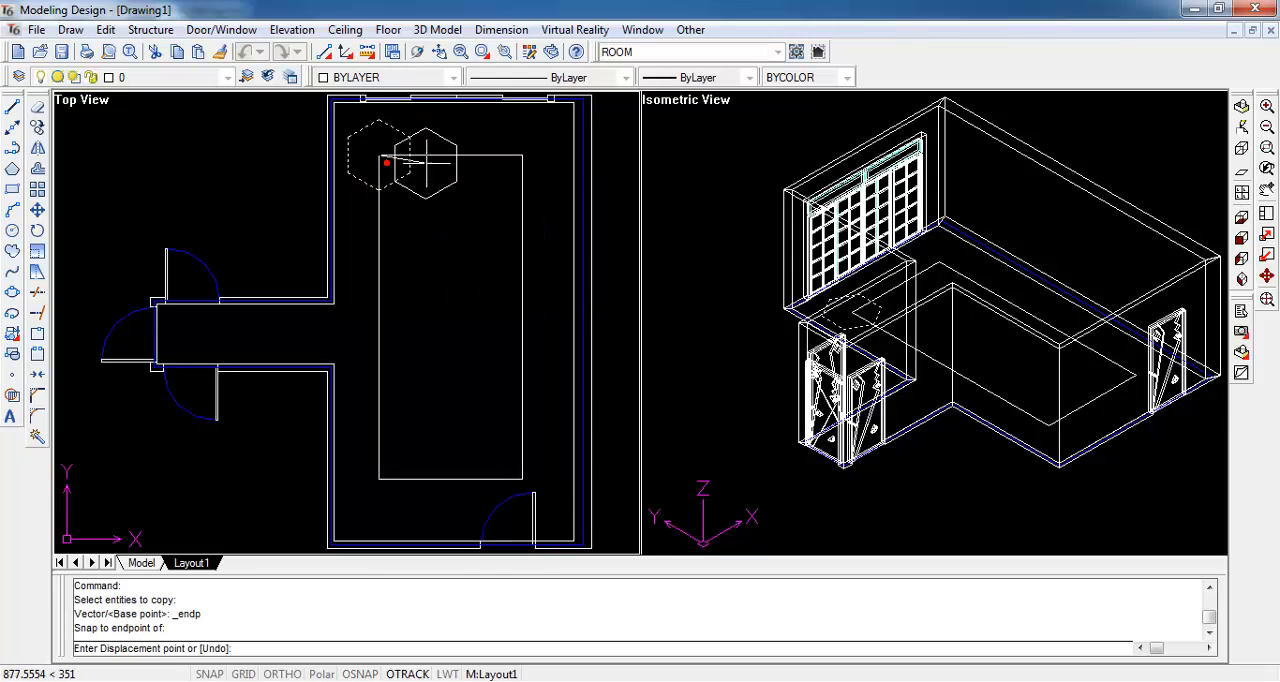
right_click(516, 157, "shift")
left_click(548, 212)
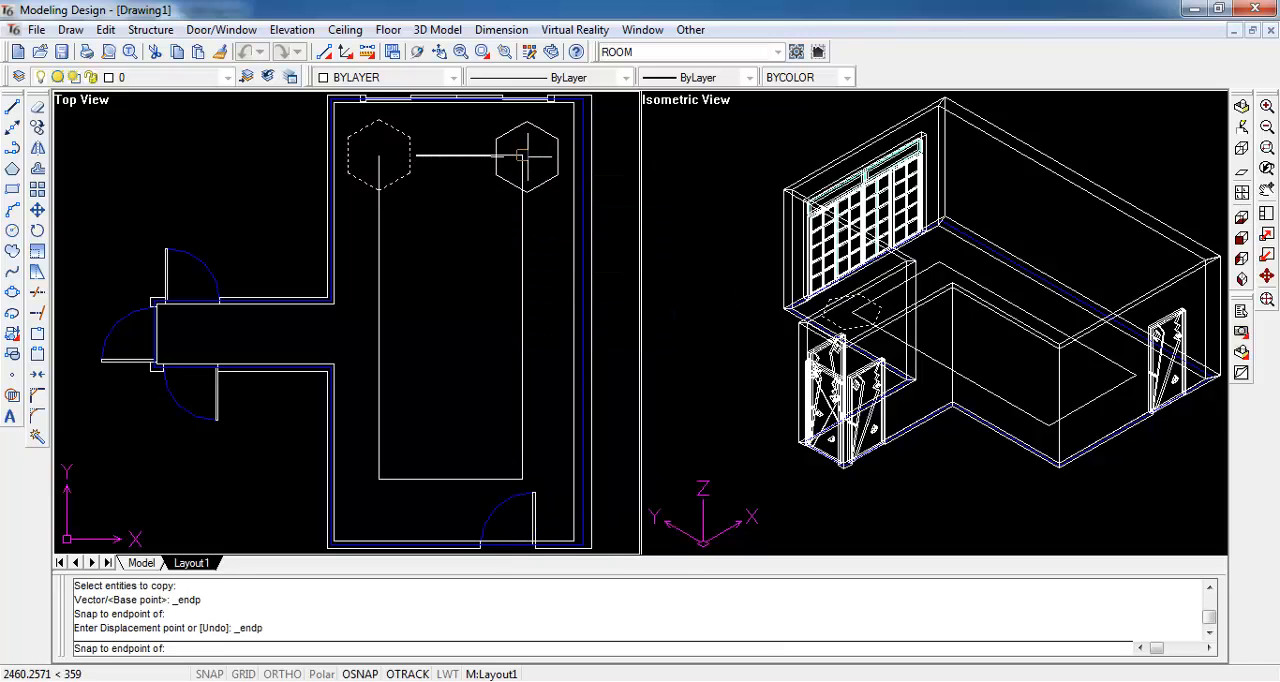
left_click(521, 157)
- Place two more hexagon copies on the rectangle's lower-right and lower-left endpoints, and end the copying
right_click(517, 464, "shift")
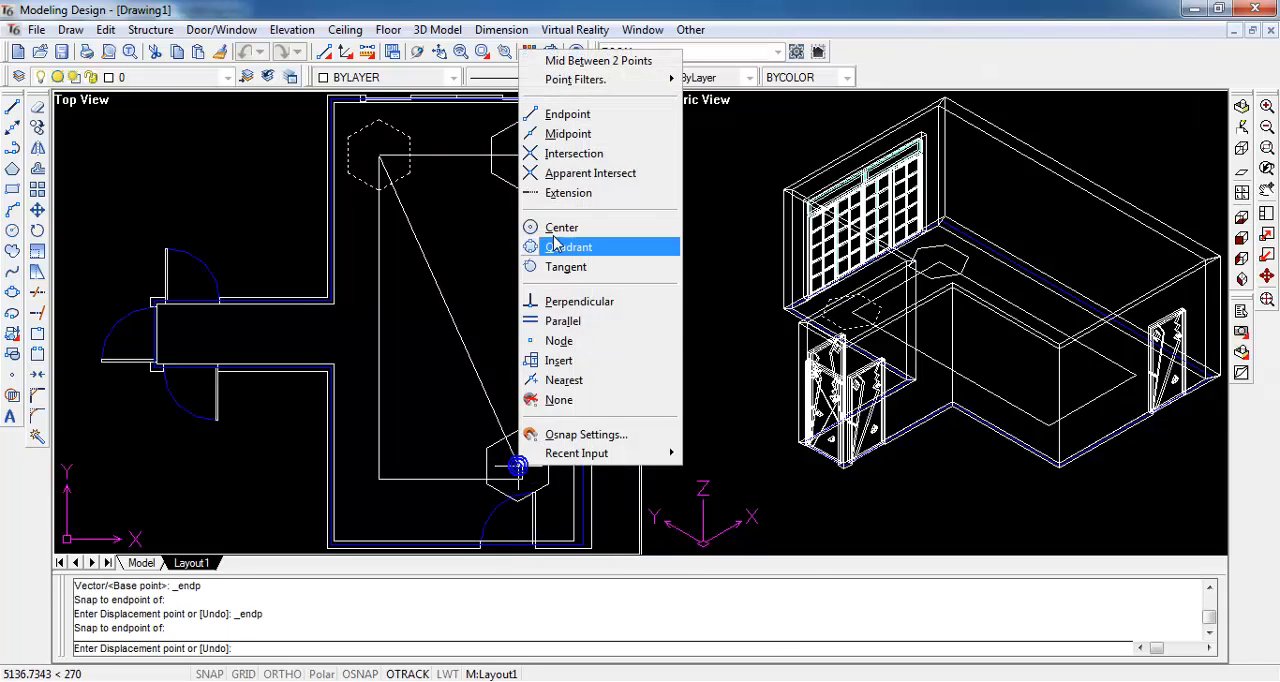
left_click(560, 116)
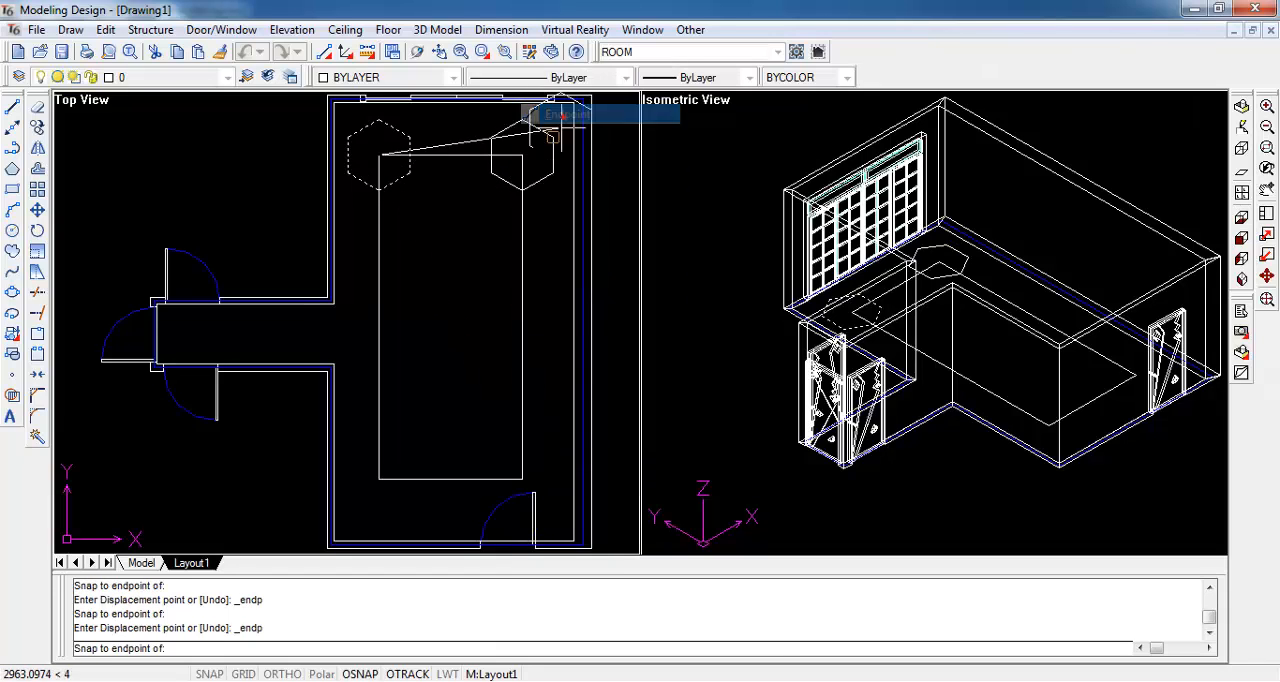
left_click(526, 468)
right_click(404, 480, "shift")
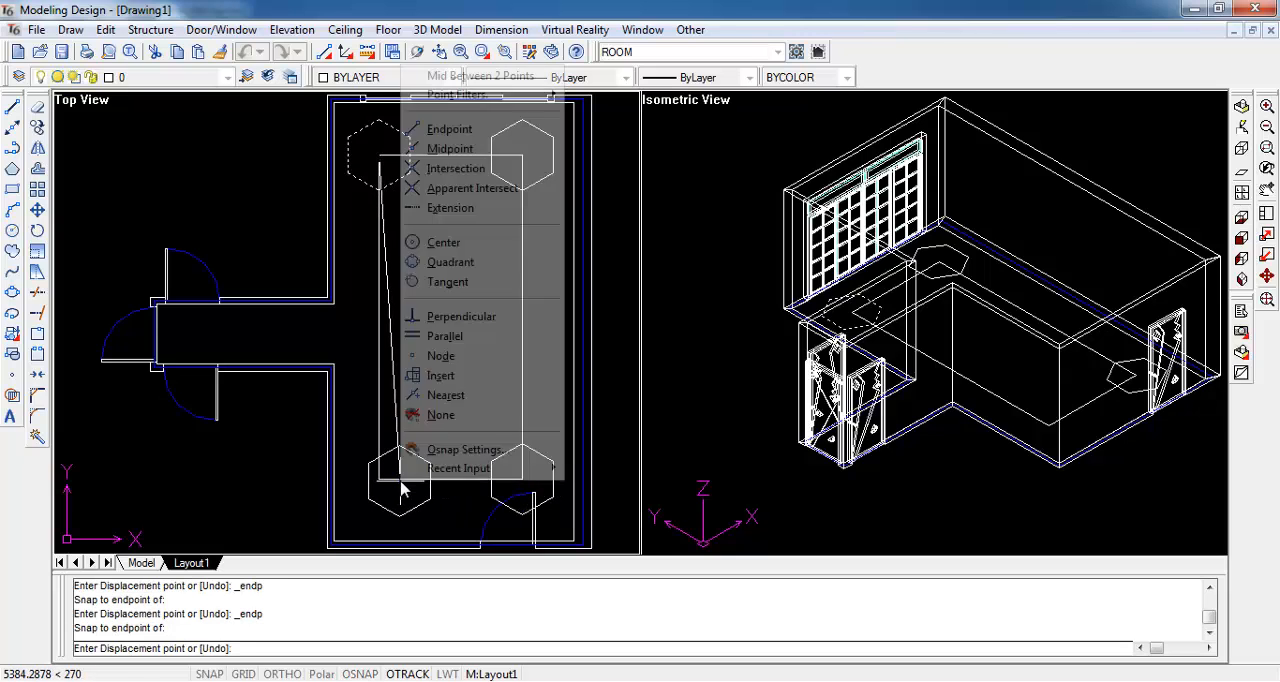
left_click(440, 127)
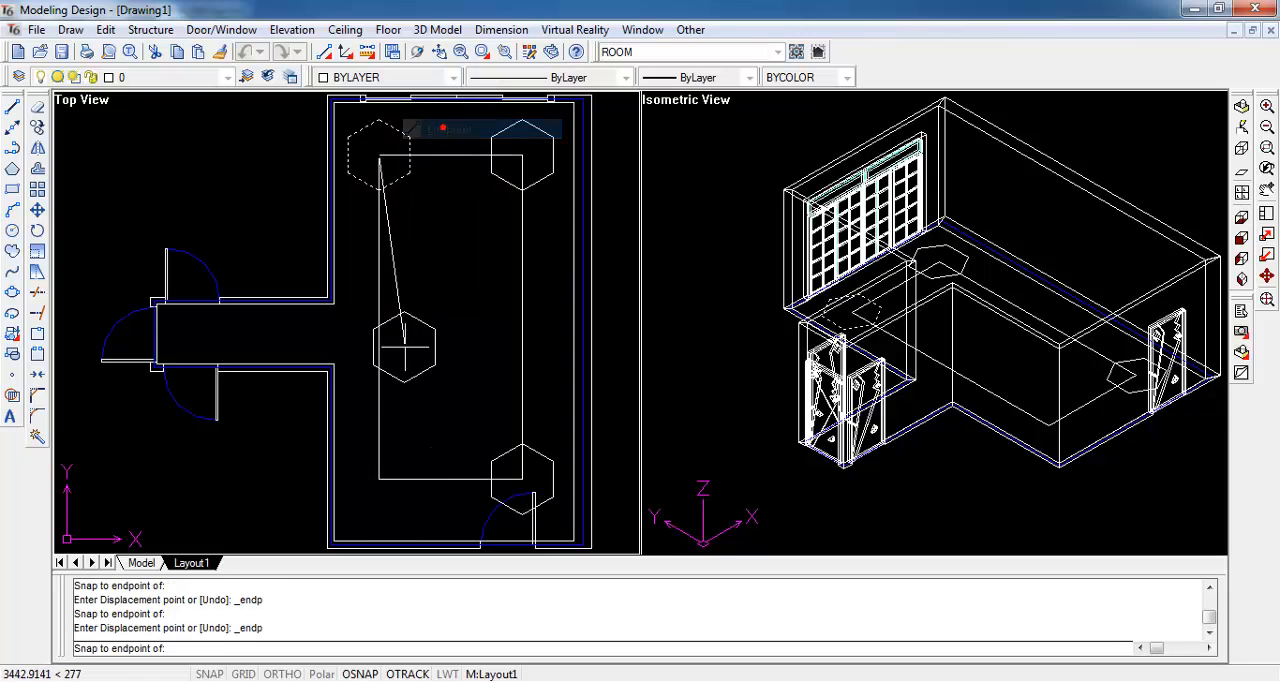
left_click(381, 478)
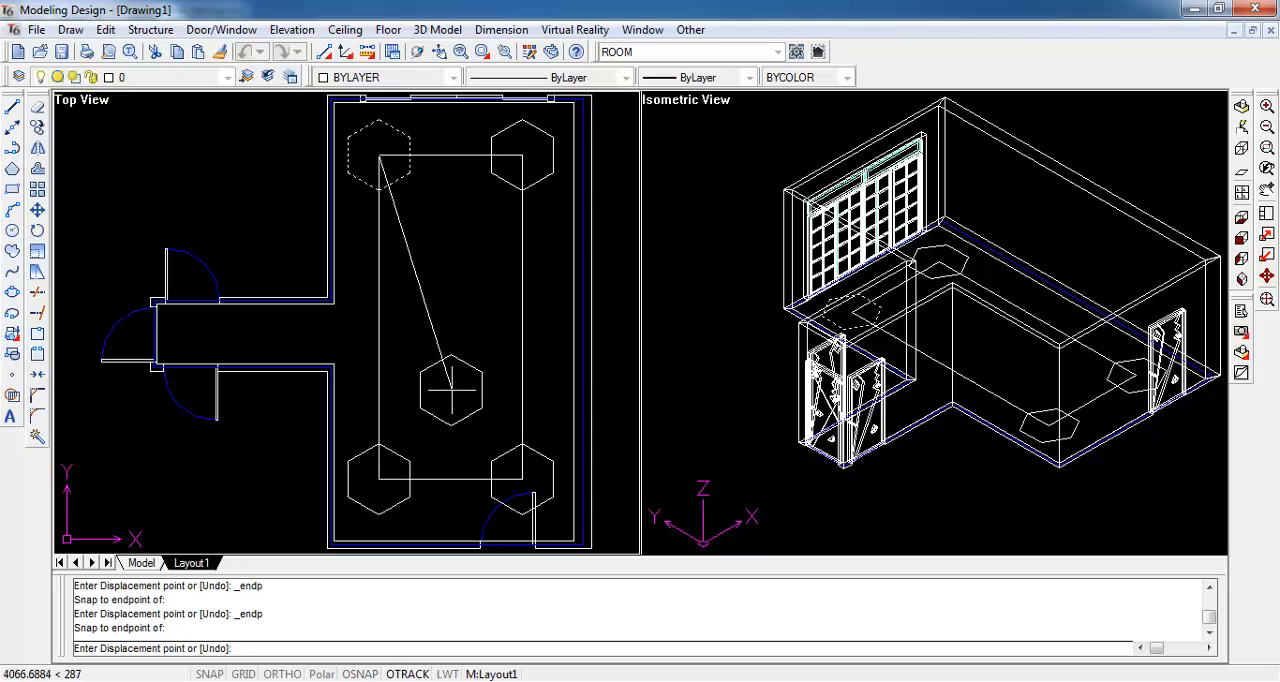
key("Escape")
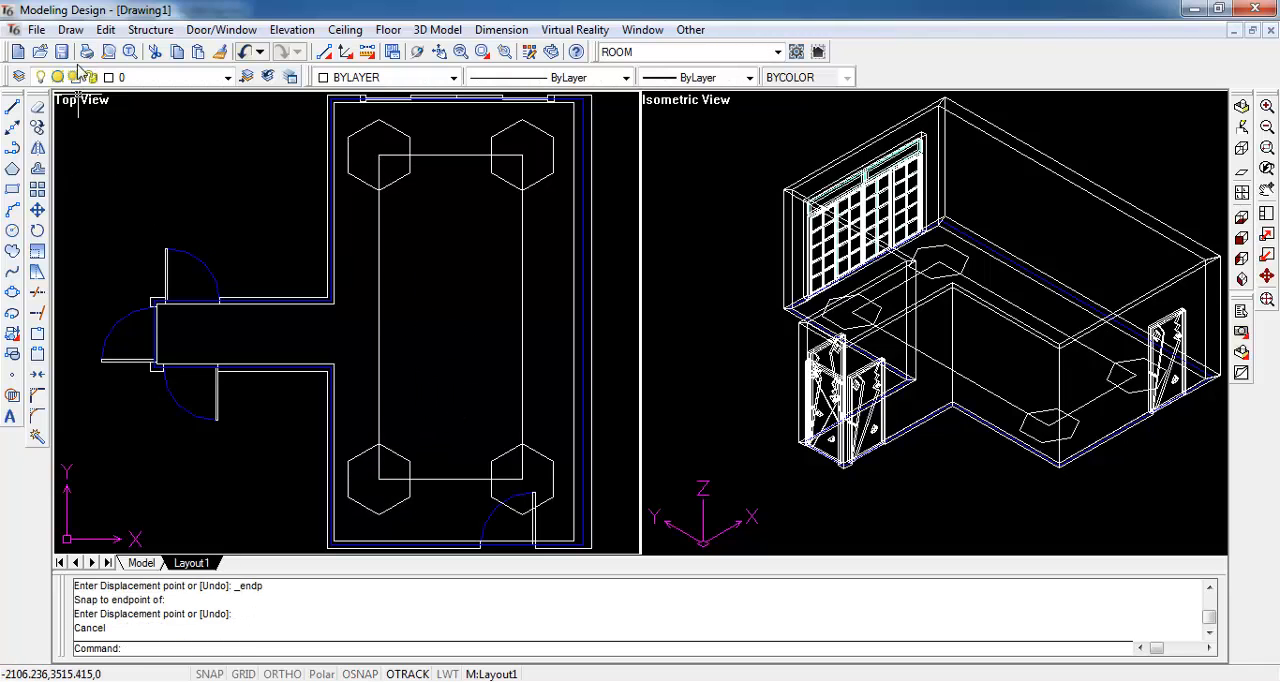
- Trim the upper-left corner using the rectangle and all four hexagons as cutting entities, keeping only the hexagon's part inside the rectangle
left_click(105, 29)
left_click(130, 125)
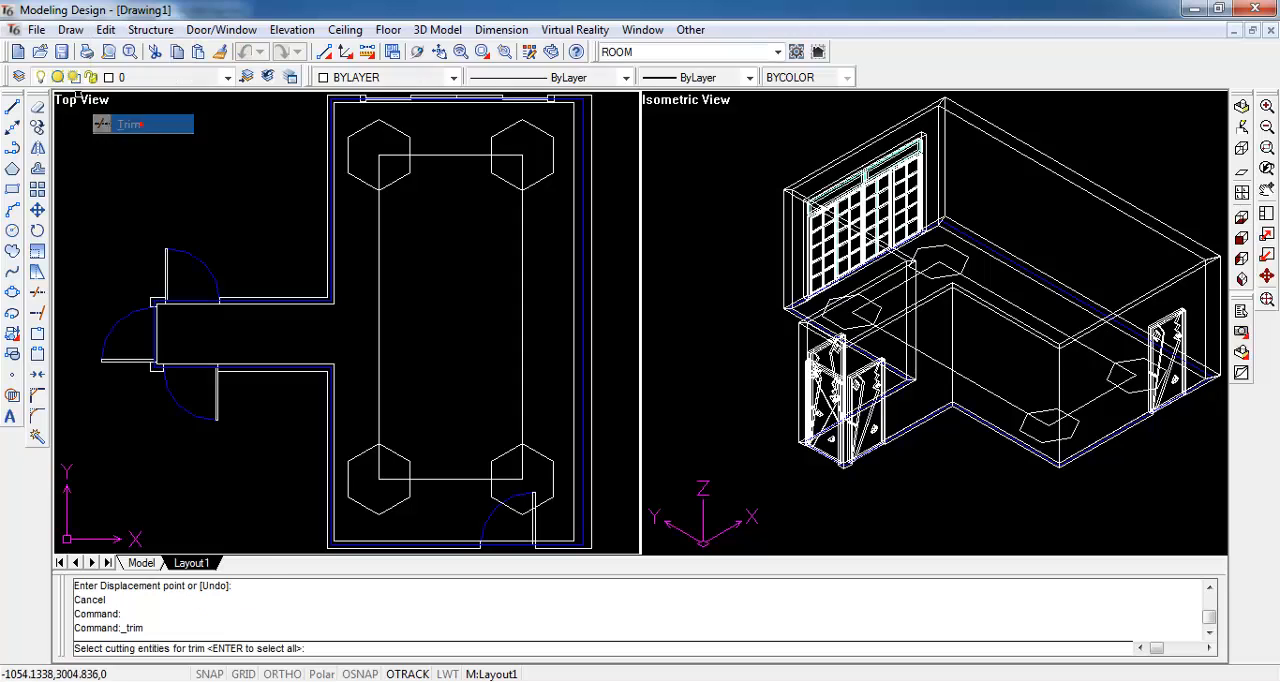
left_click(341, 111)
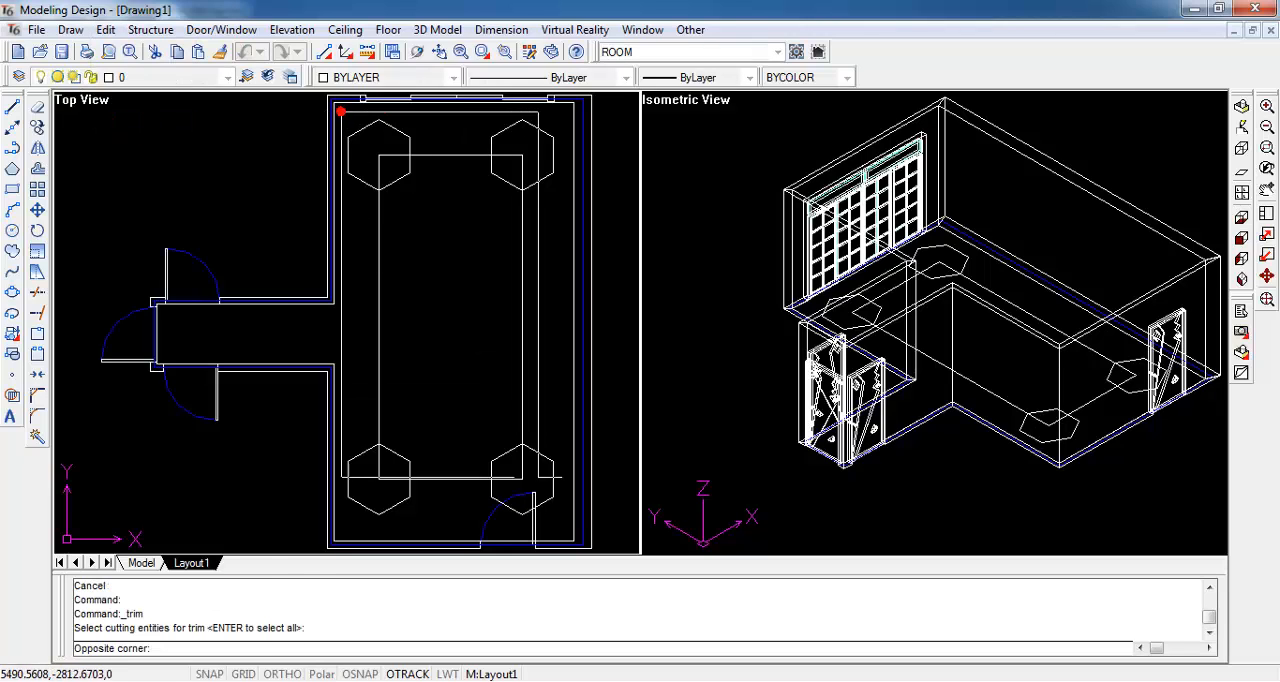
left_click(572, 536)
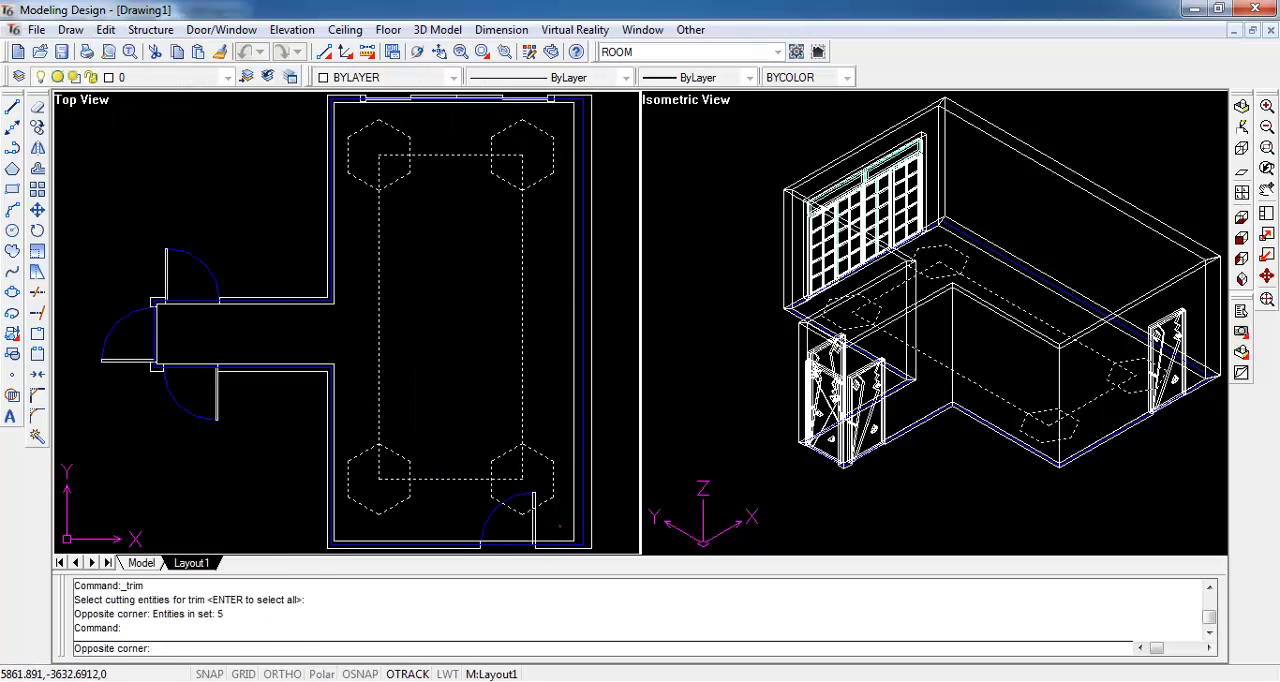
right_click(563, 523)
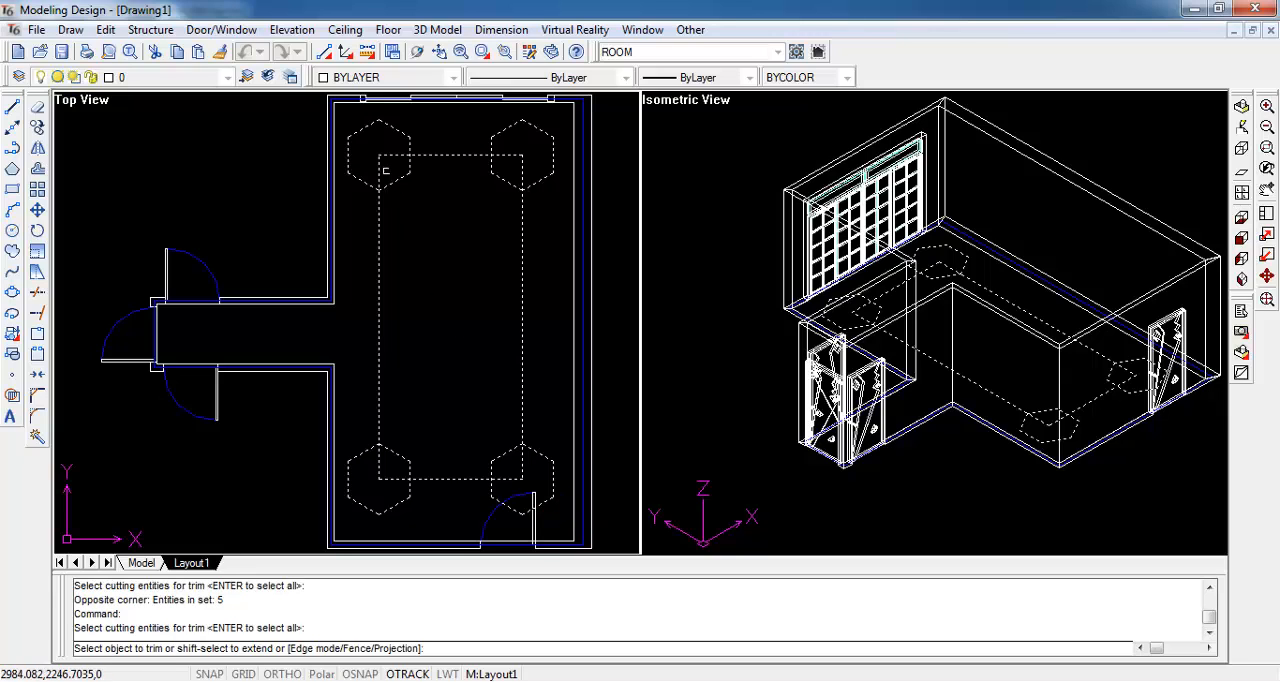
left_click(386, 156)
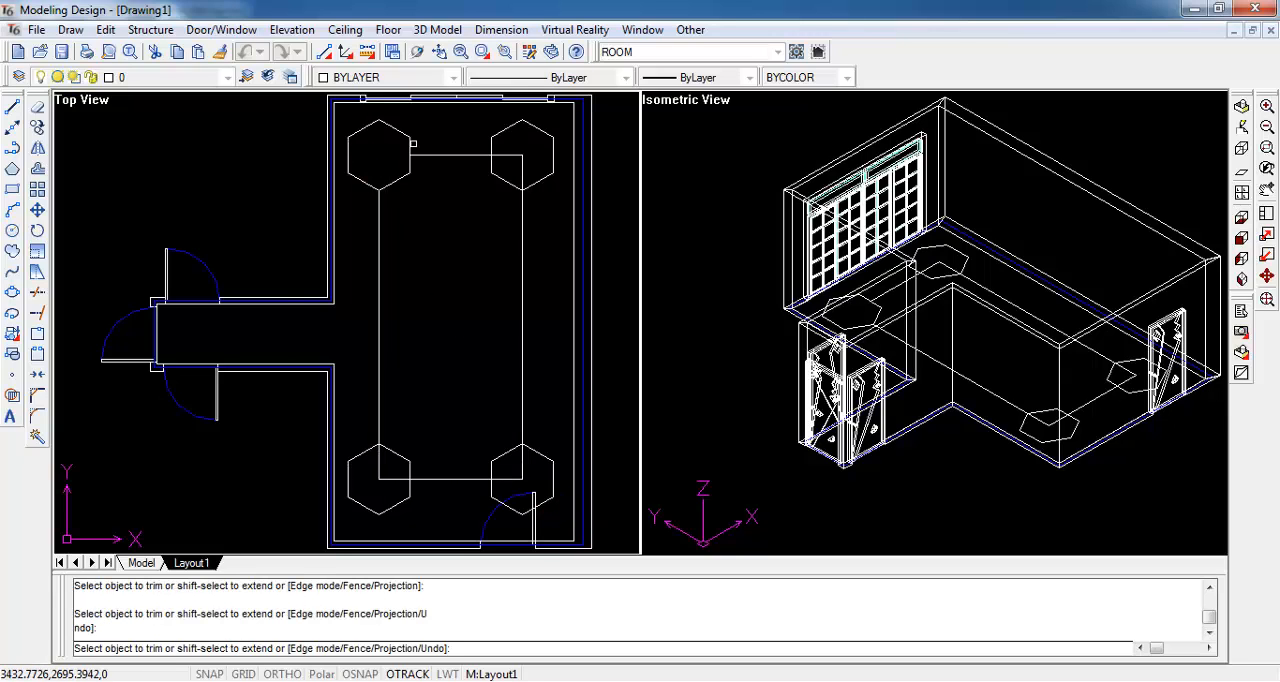
left_click(413, 143)
left_click(405, 138)
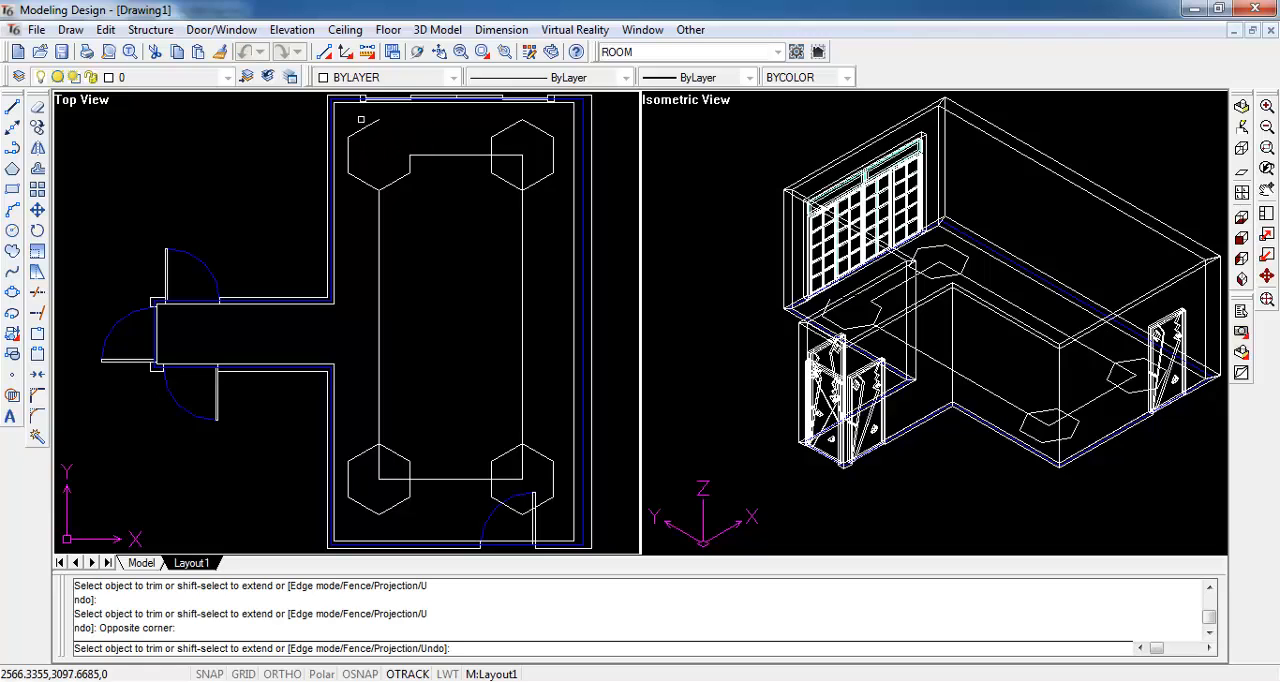
left_click(348, 150)
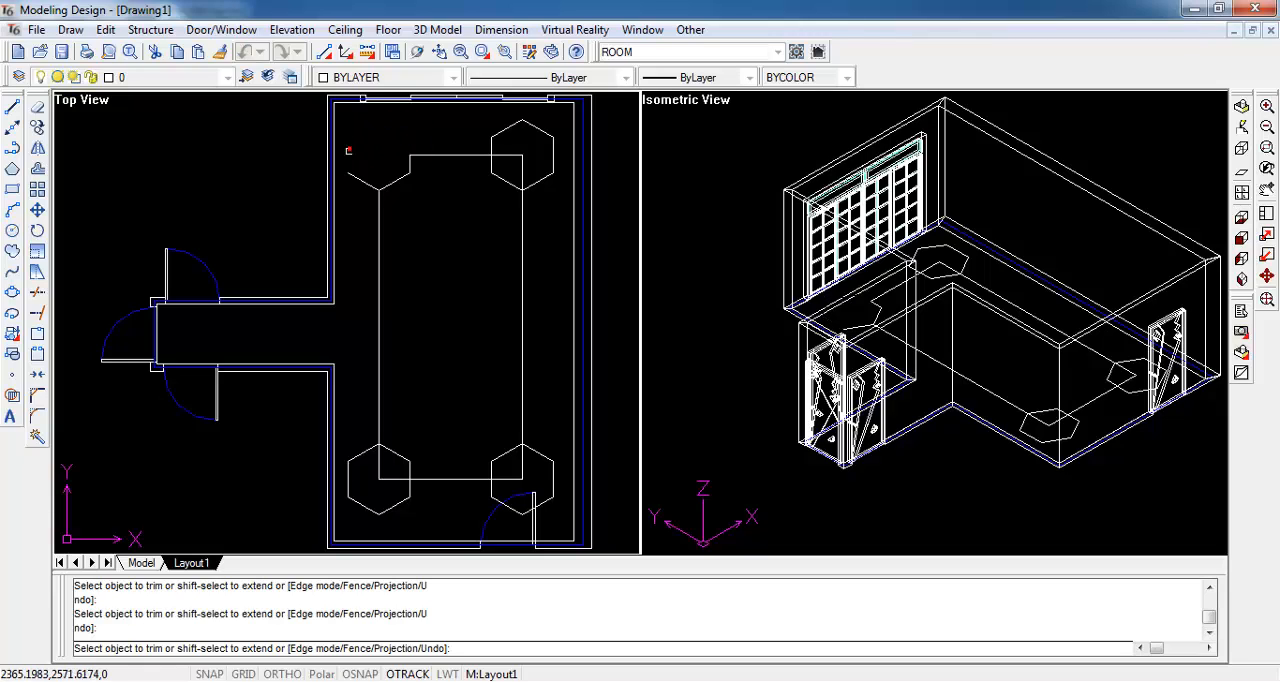
left_click(355, 179)
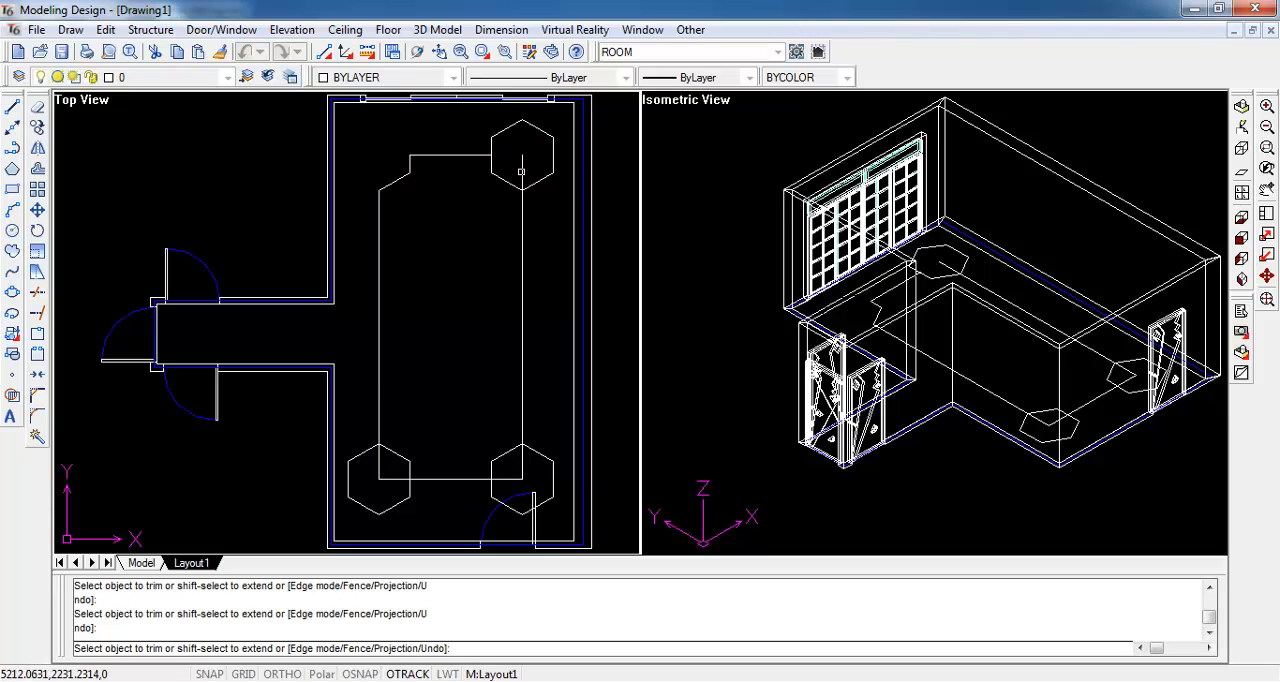
- Trim the upper-right rectangle corner and the outer hexagon sides there, keeping only the inner notch
left_click(538, 180)
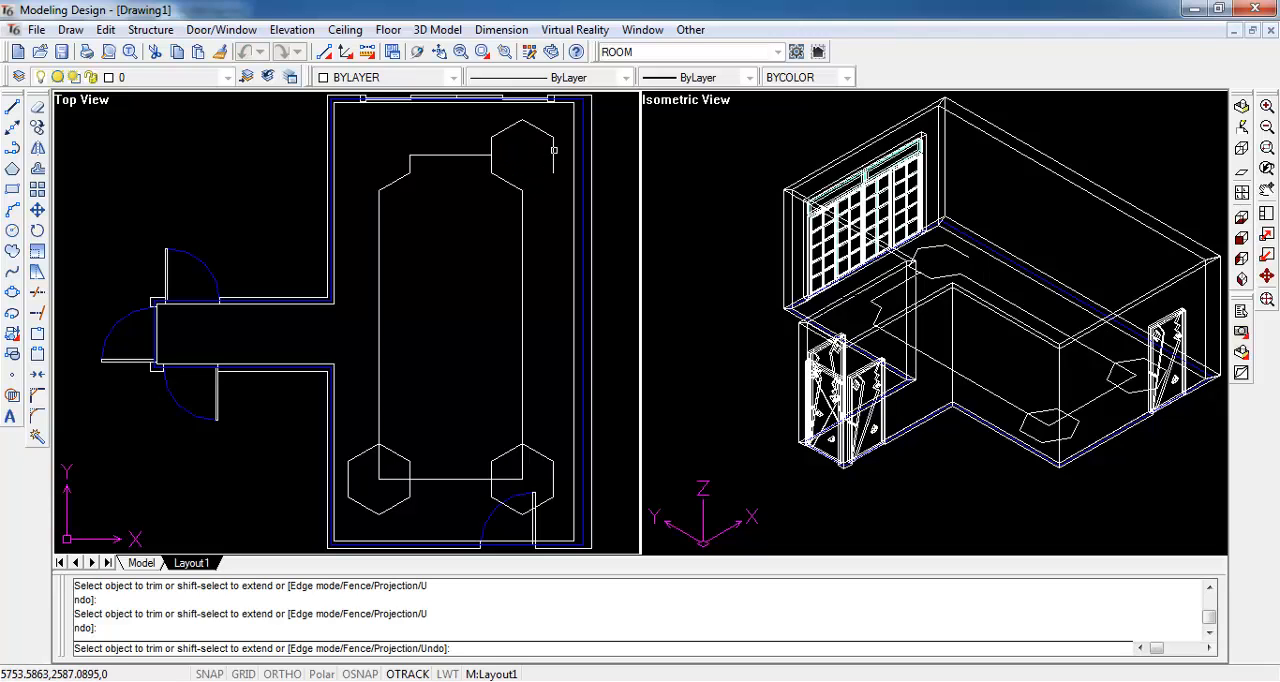
left_click(545, 134)
left_click(507, 129)
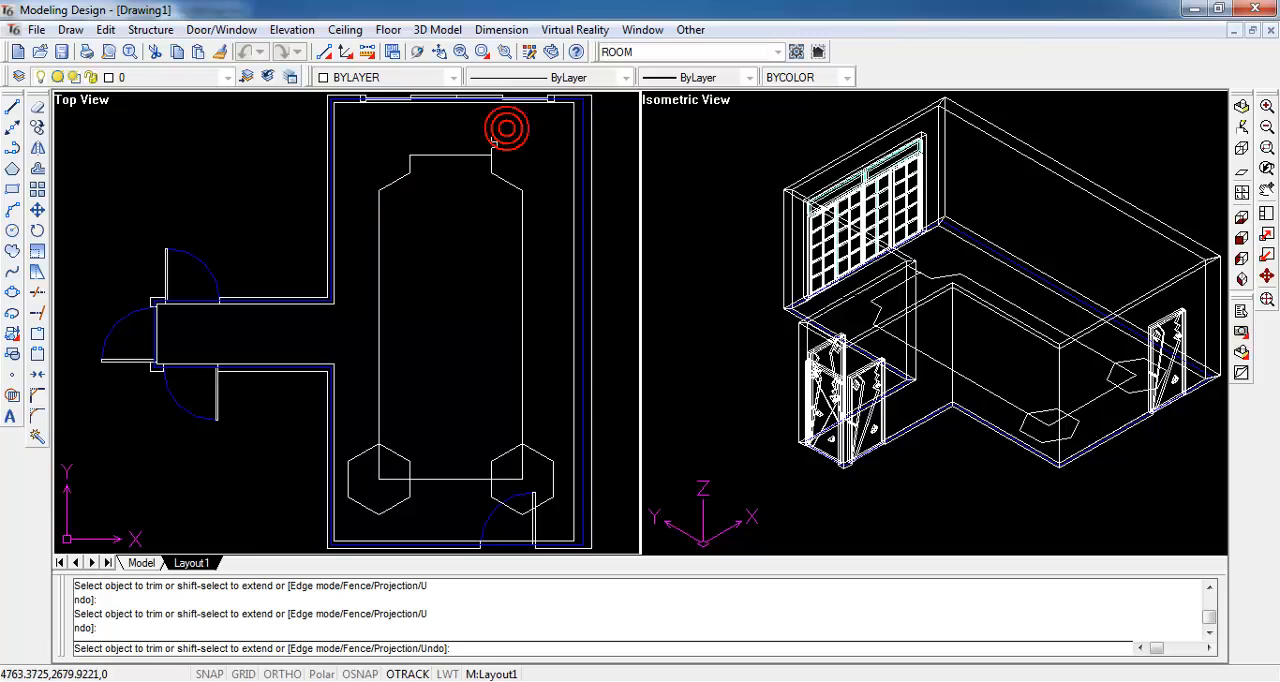
- Trim the two lower rectangle corners and their outer hexagon sides to matching inner notches, and end the trimming
left_click(521, 468)
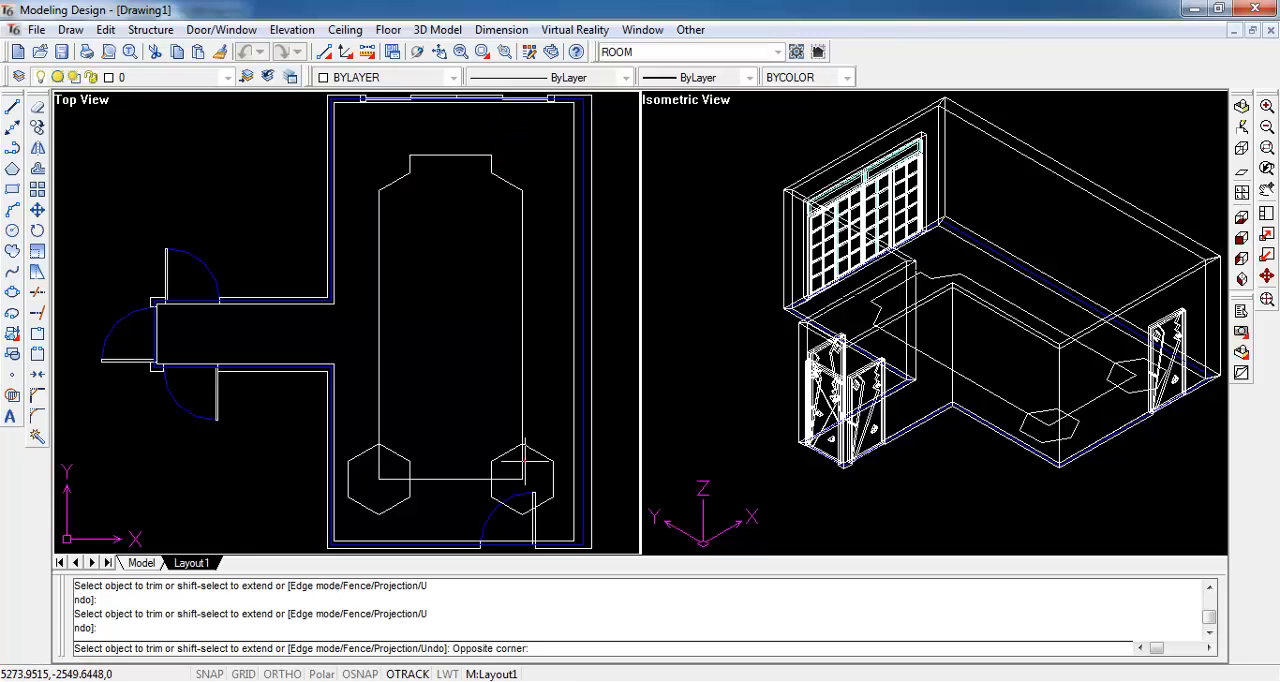
left_click(511, 480)
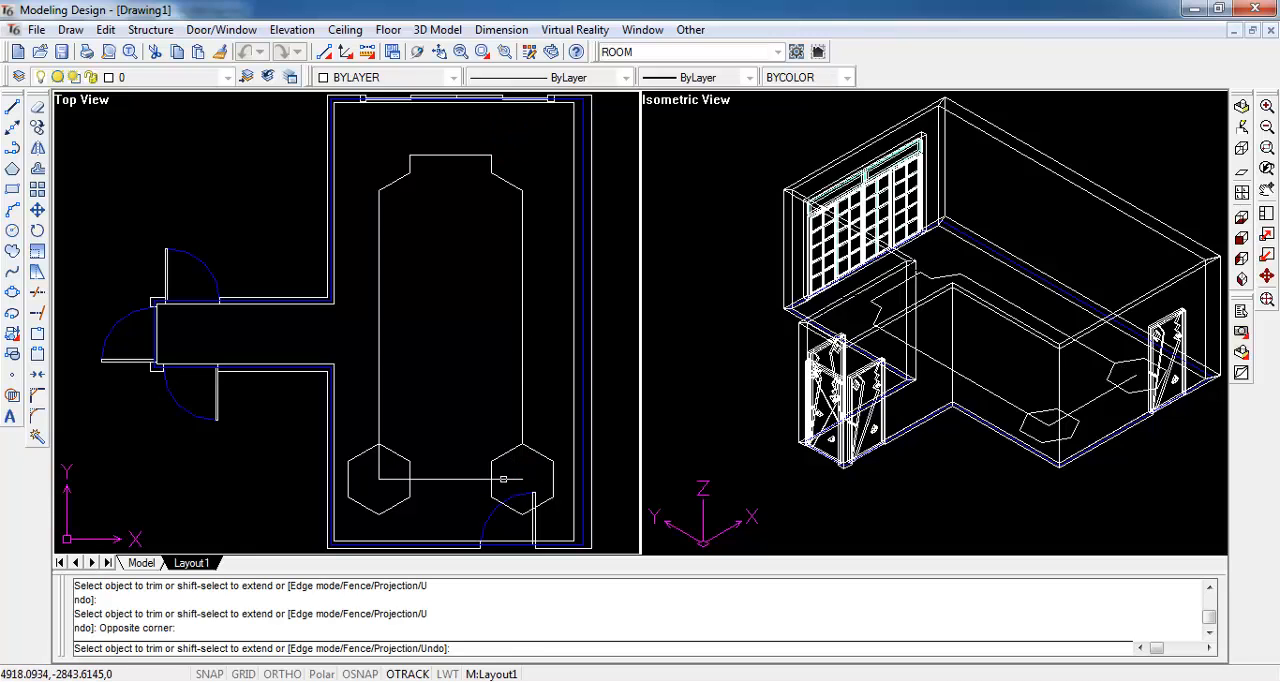
left_click(497, 480)
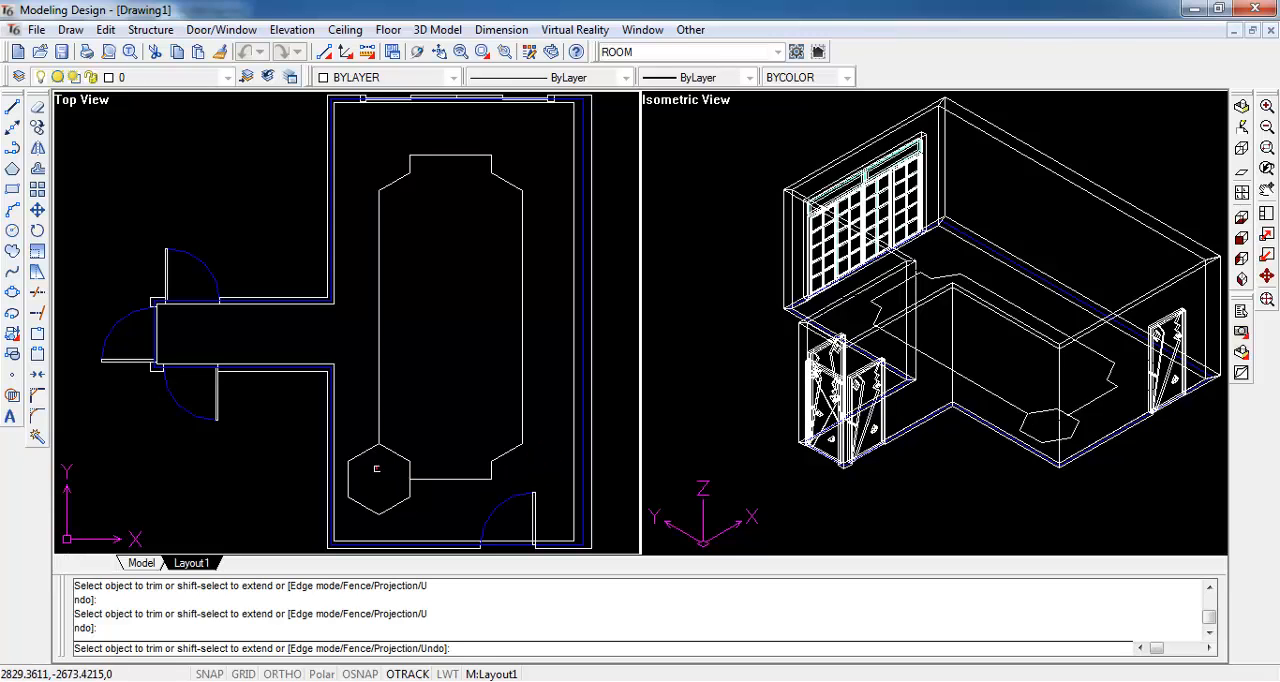
left_click(363, 456)
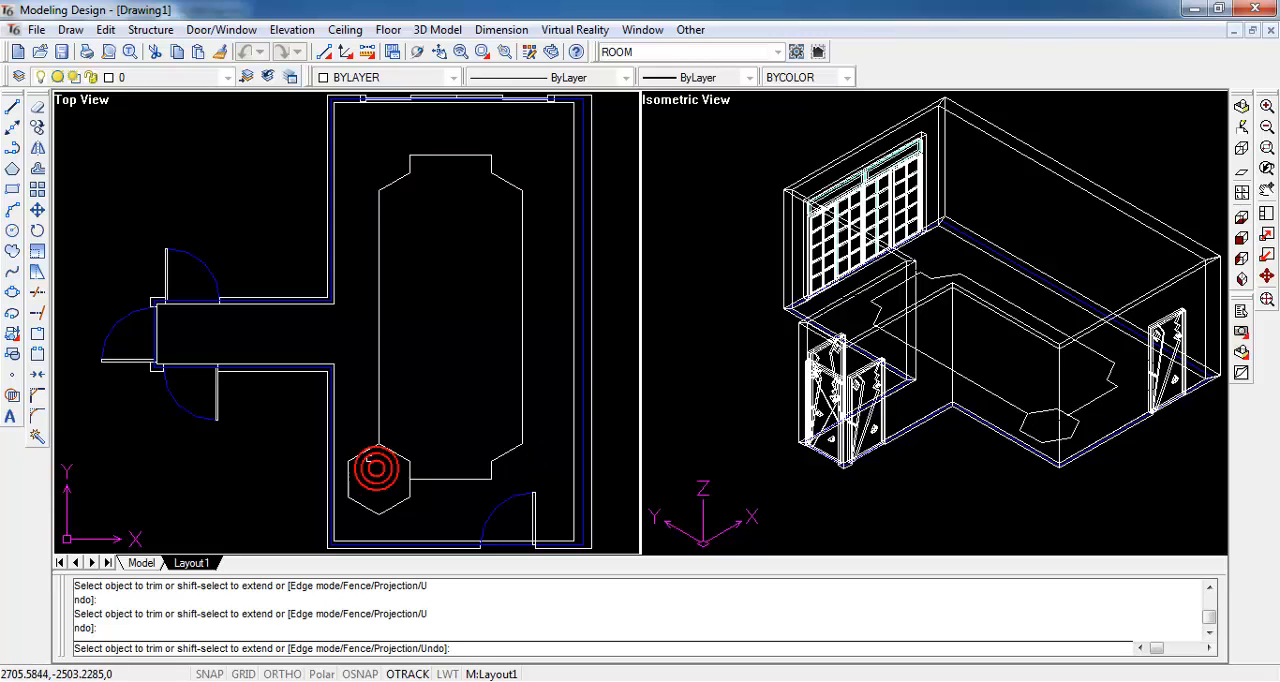
left_click(364, 508)
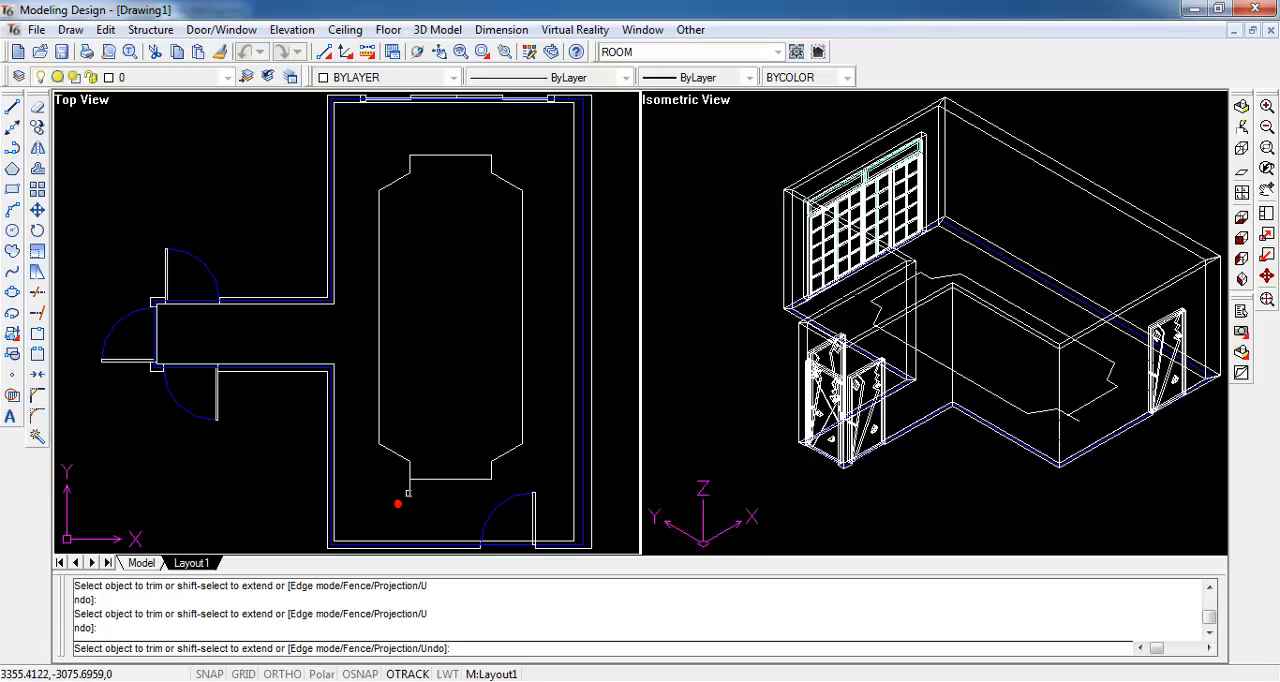
key("Escape")
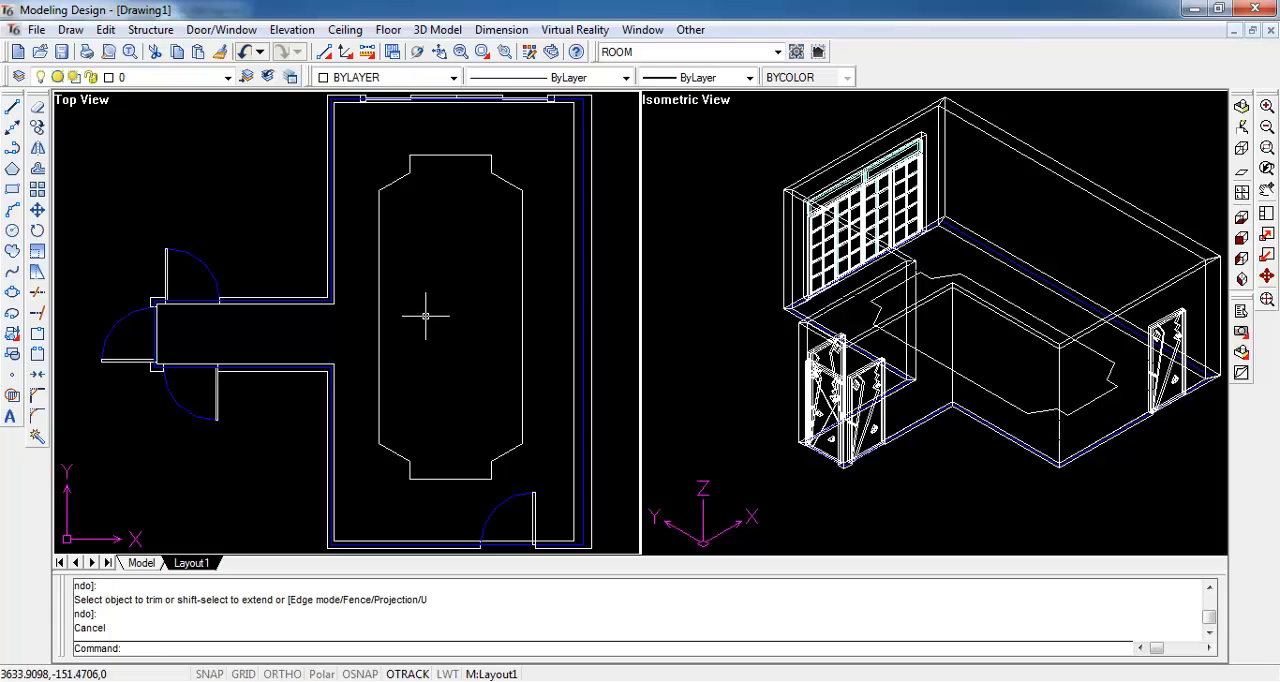
- Join all segments of the notched outline into one closed polyline and select it once to check that it is a single entity
type("pe")
key("Return")
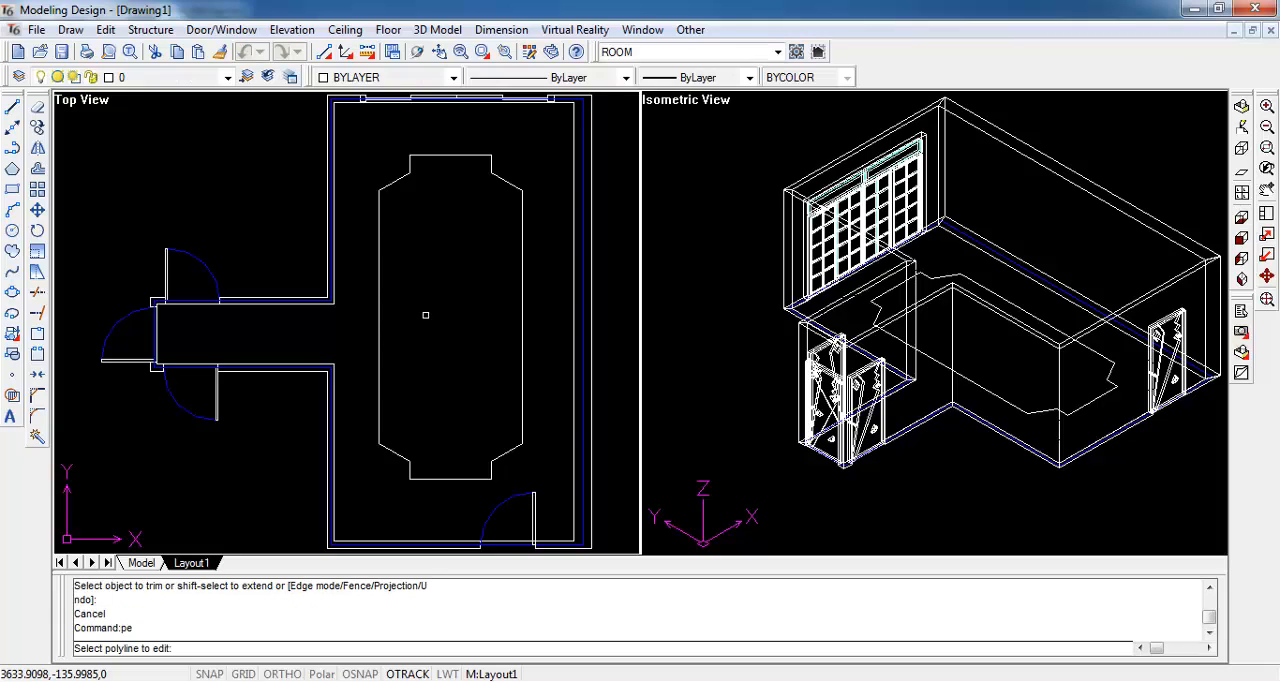
left_click(361, 128)
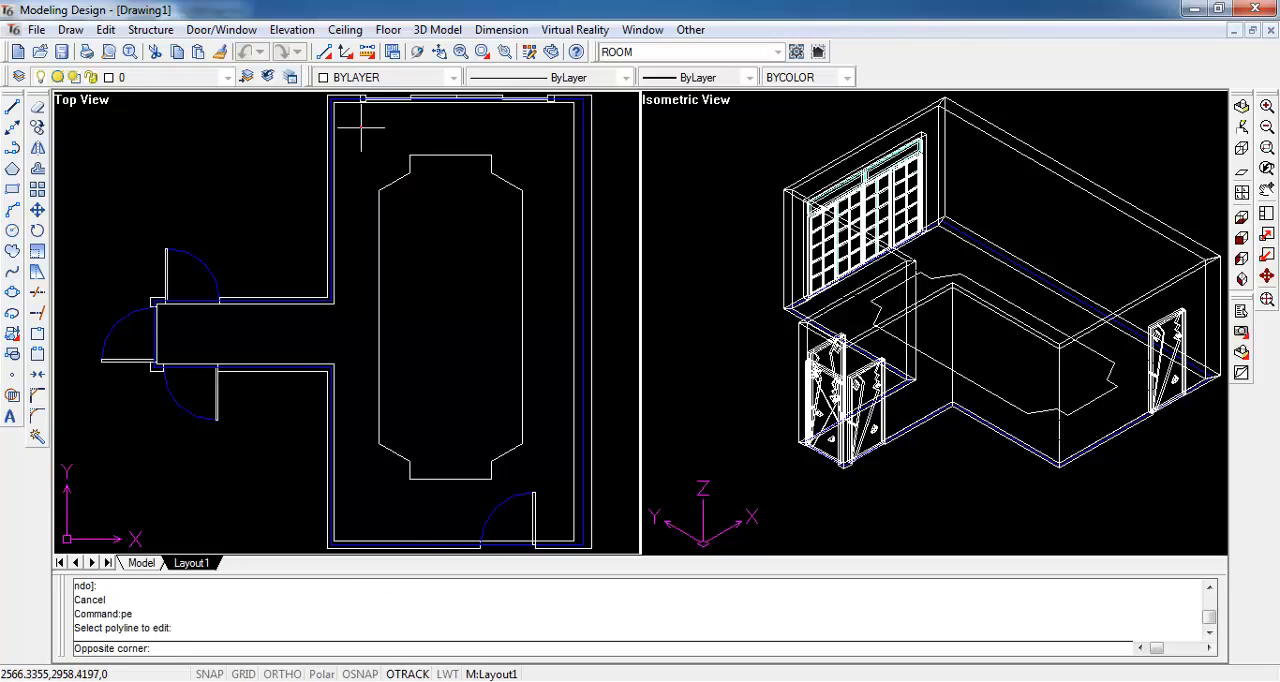
left_click(533, 491)
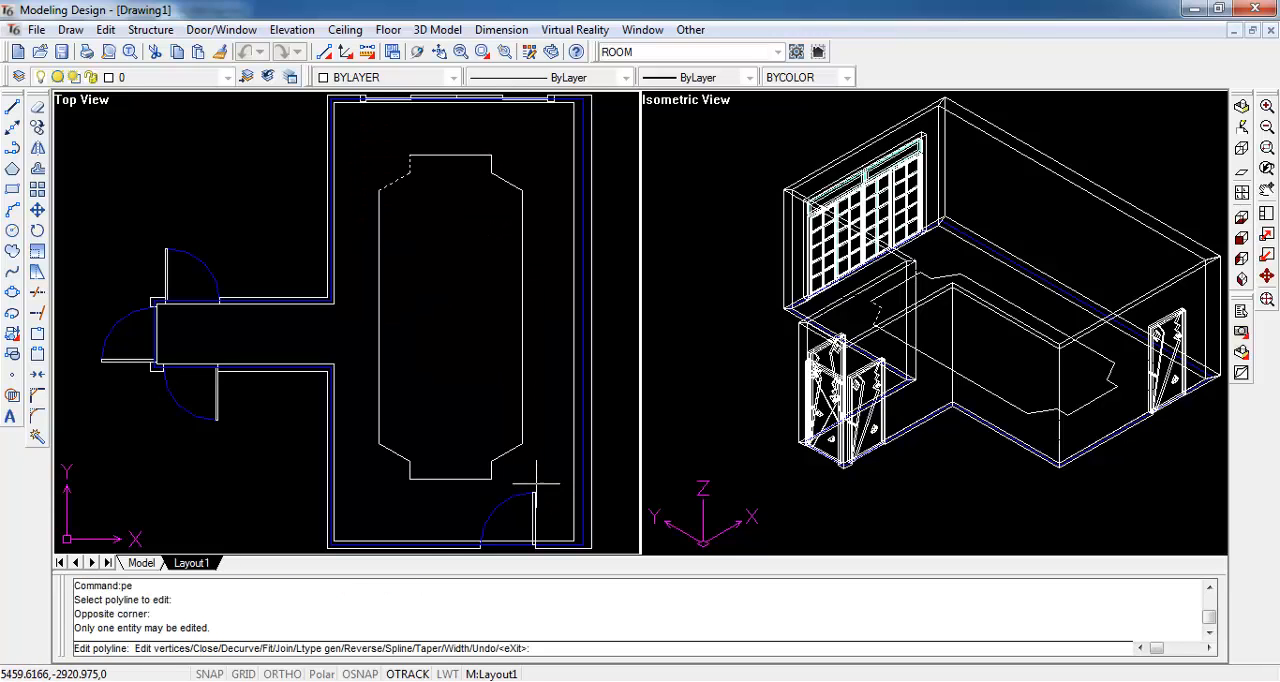
type("j")
key("Return")
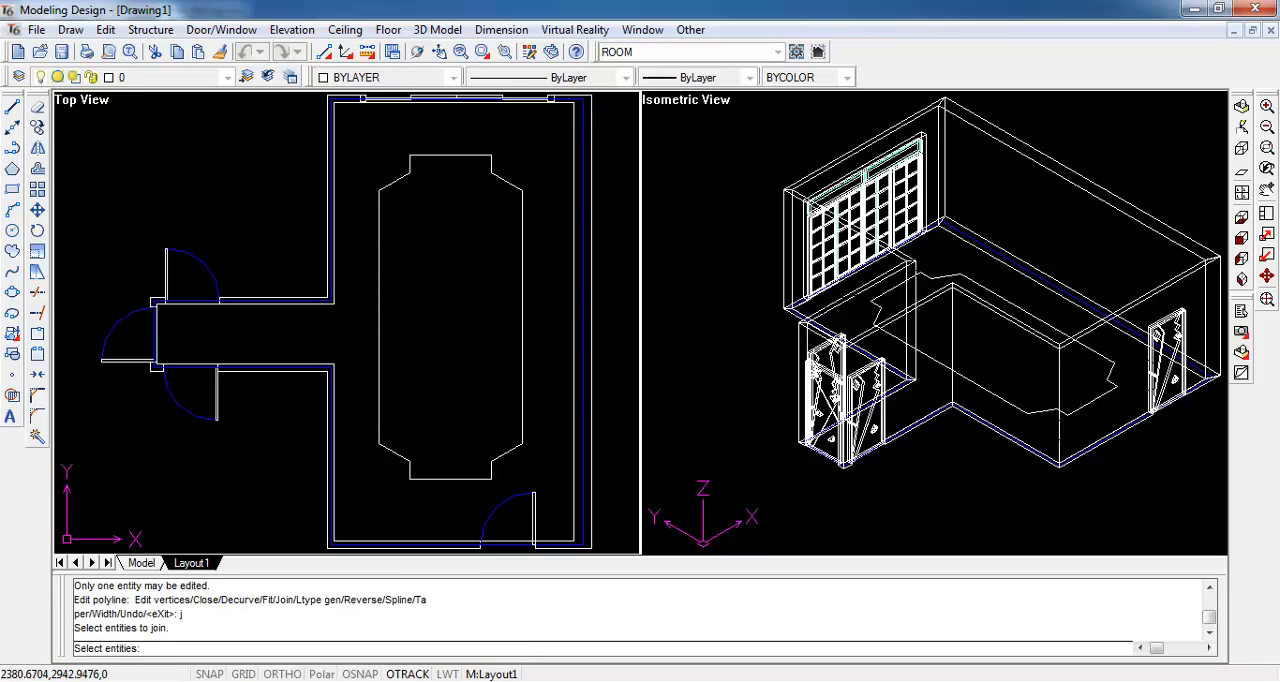
left_click(348, 128)
left_click(546, 487)
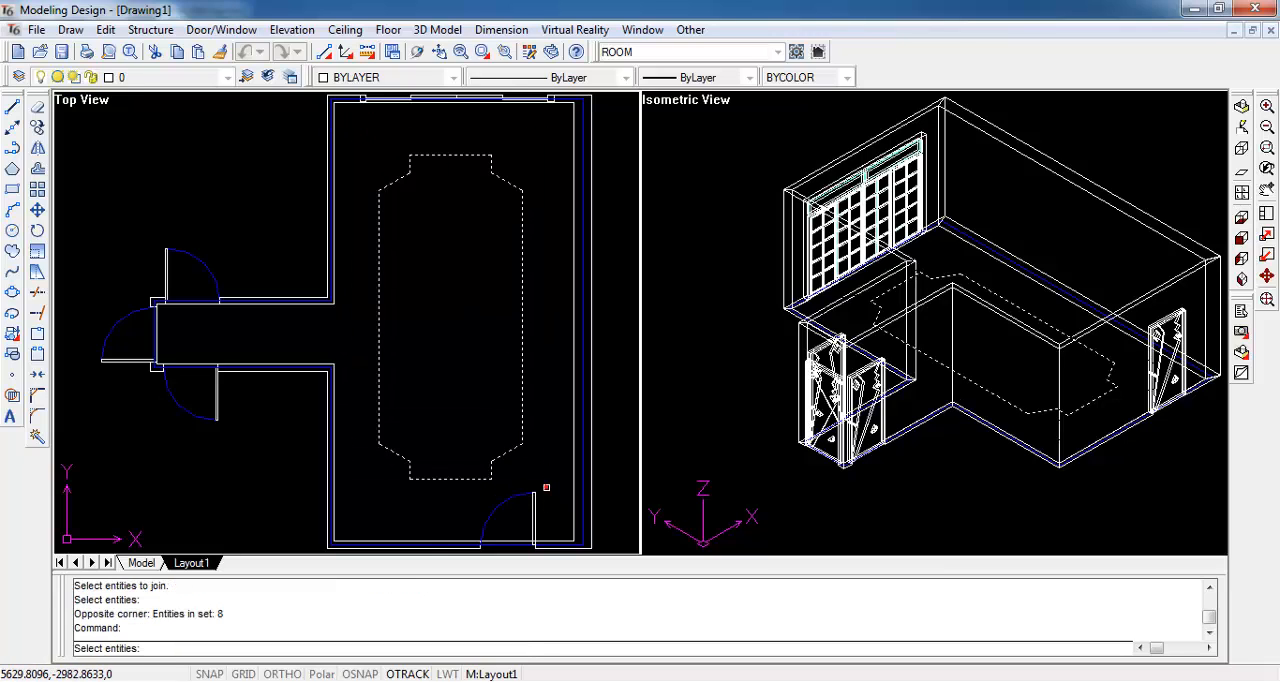
key("Return")
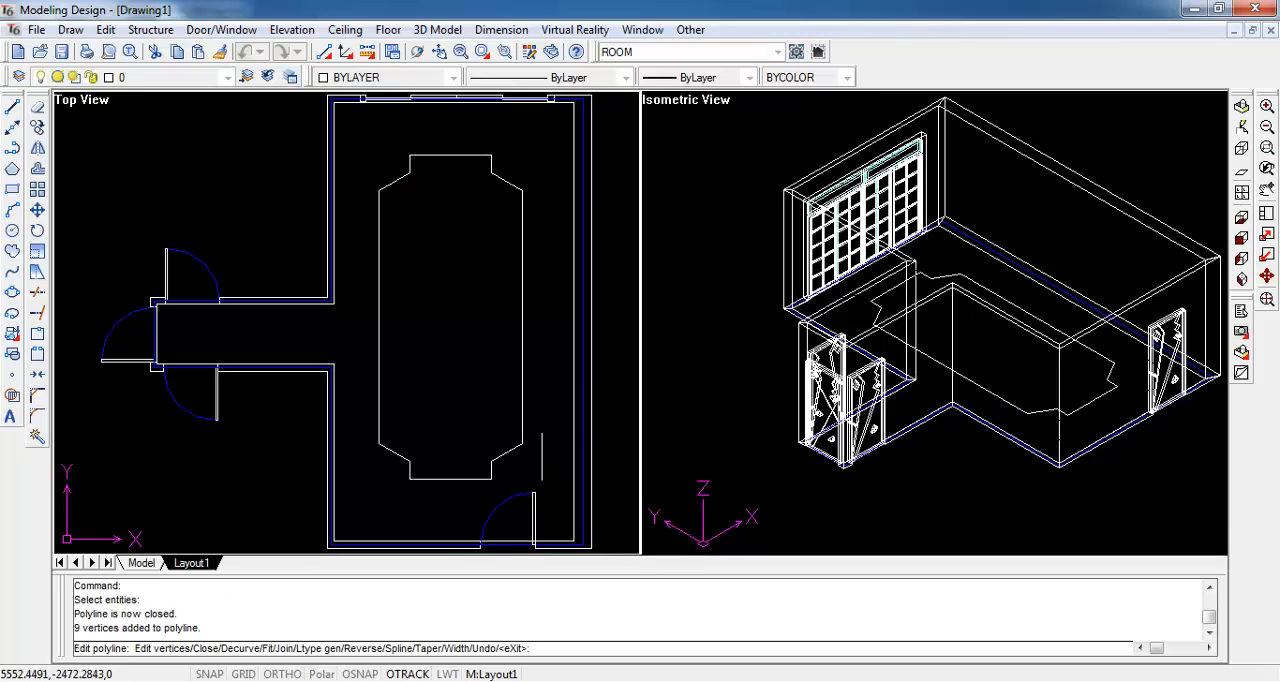
key("Escape")
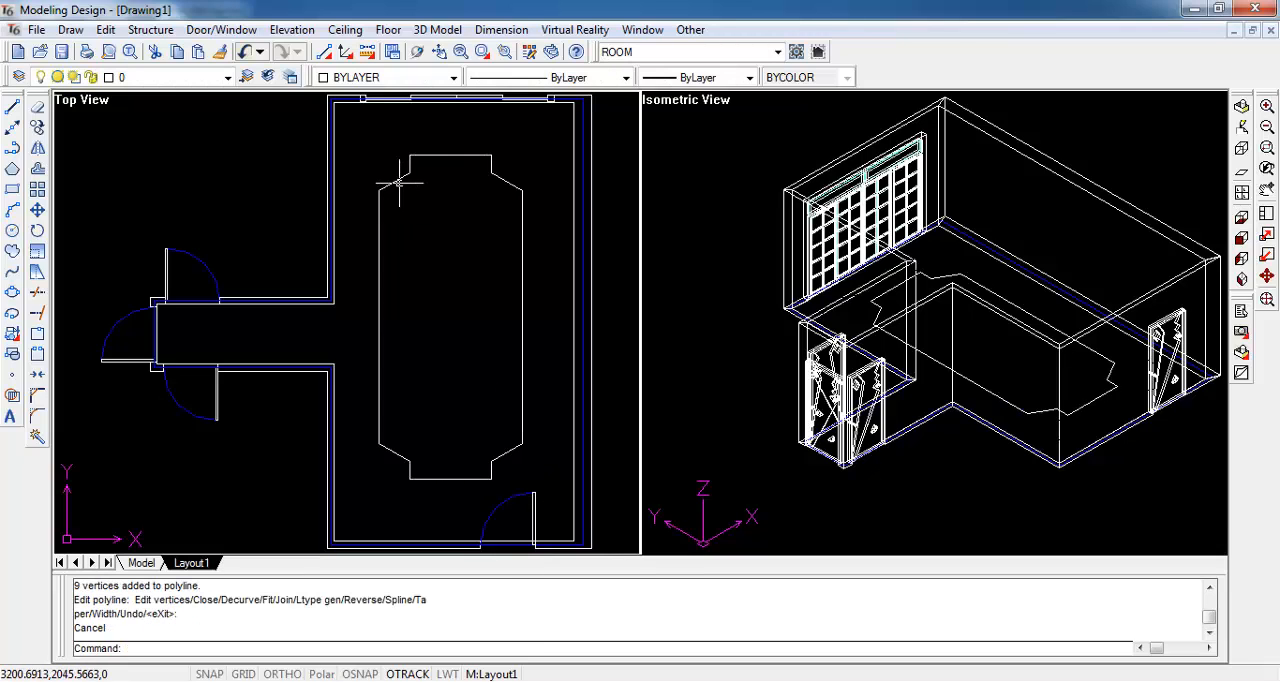
left_click(396, 182)
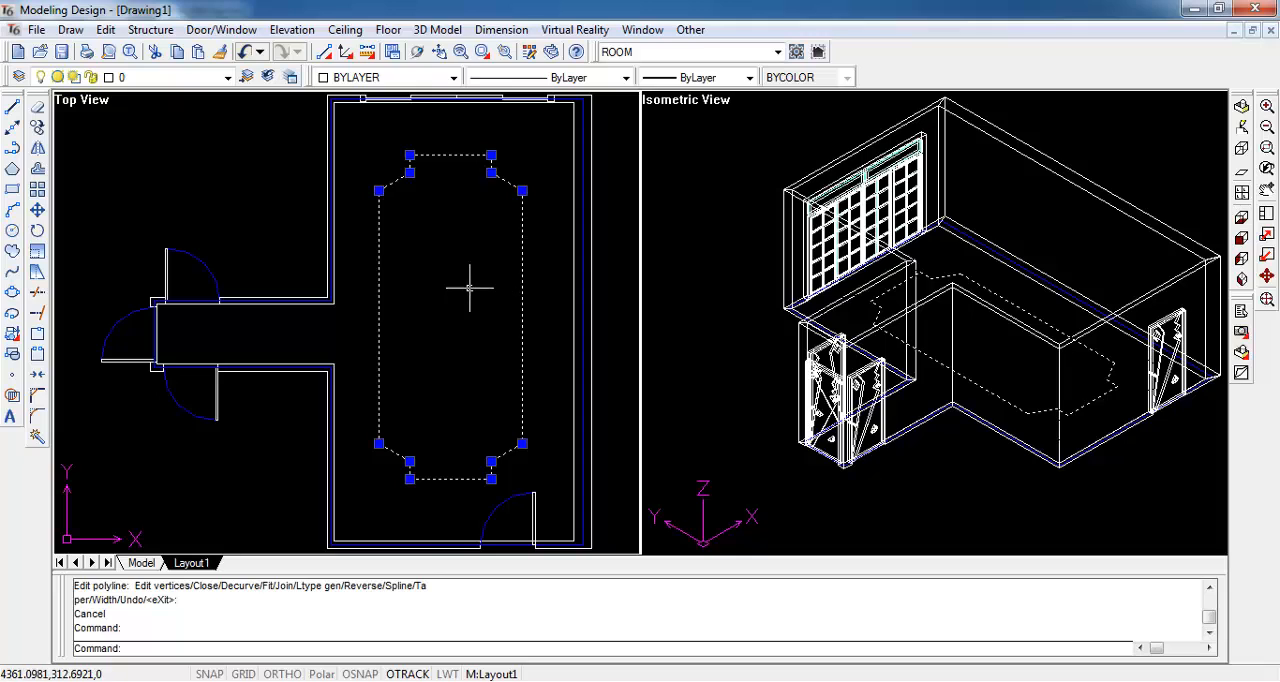
key("Escape")
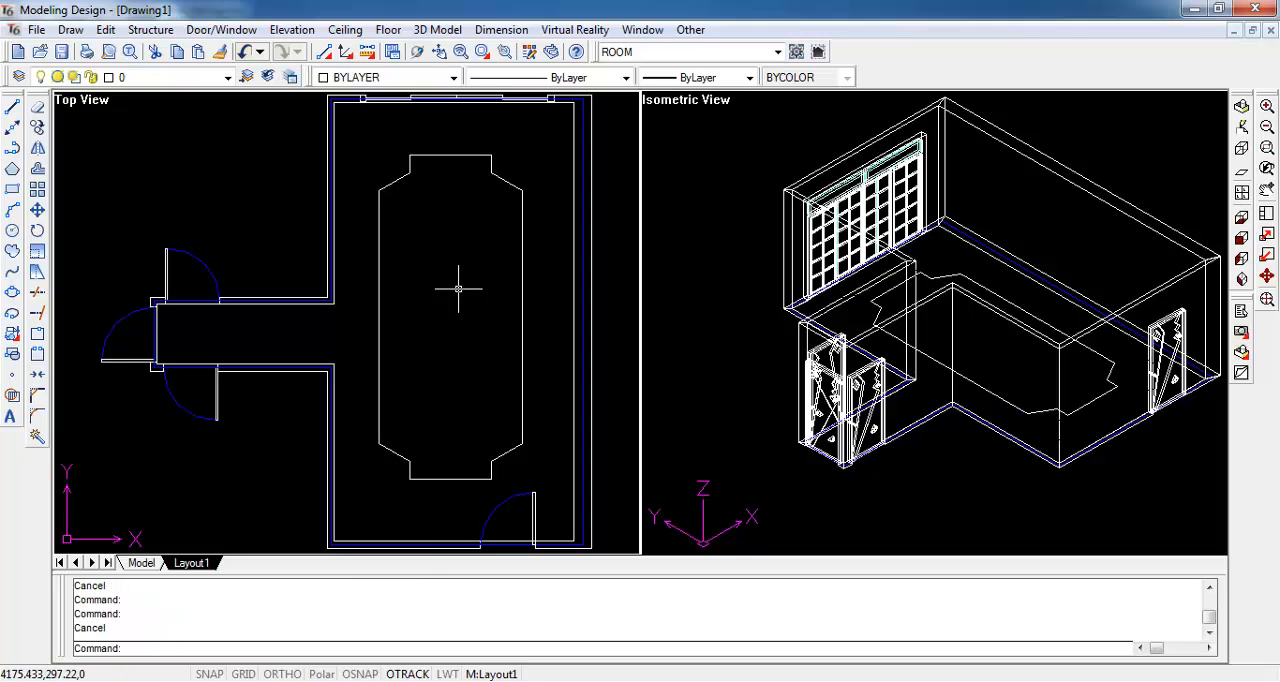
- Configure a solid layered ceiling with Distance A 2800 and the light option enabled
left_click(350, 30)
mouse_move(365, 50)
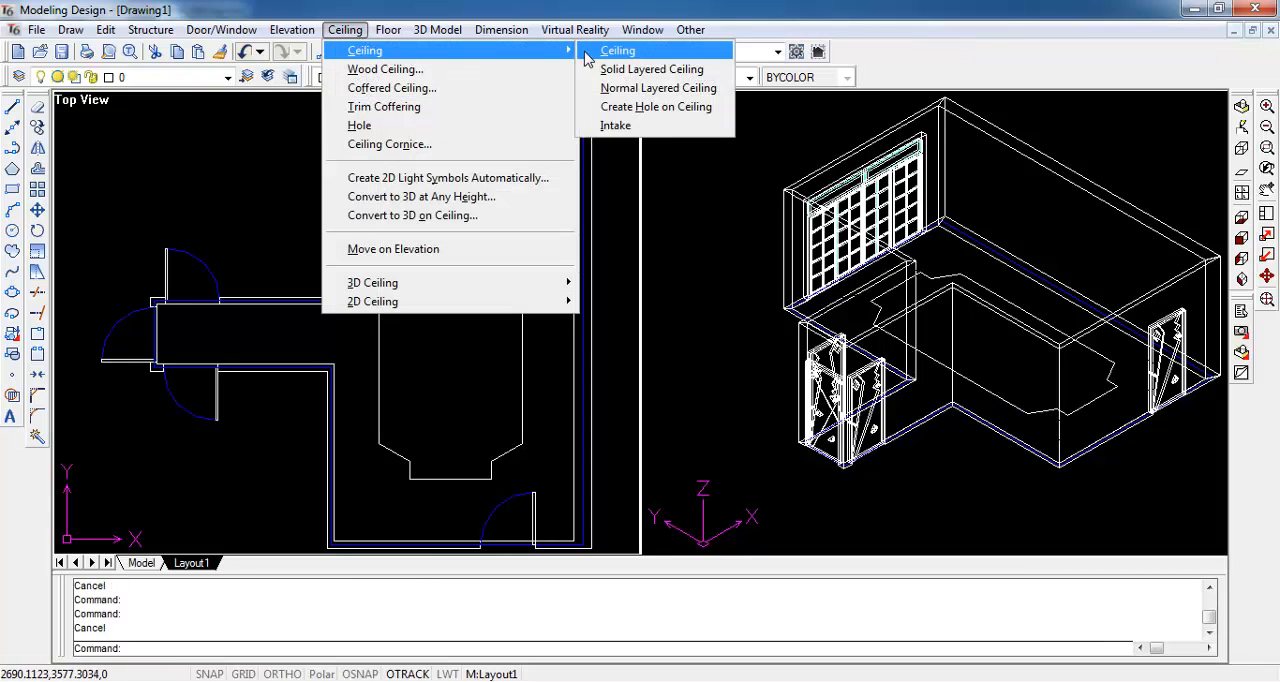
left_click(712, 72)
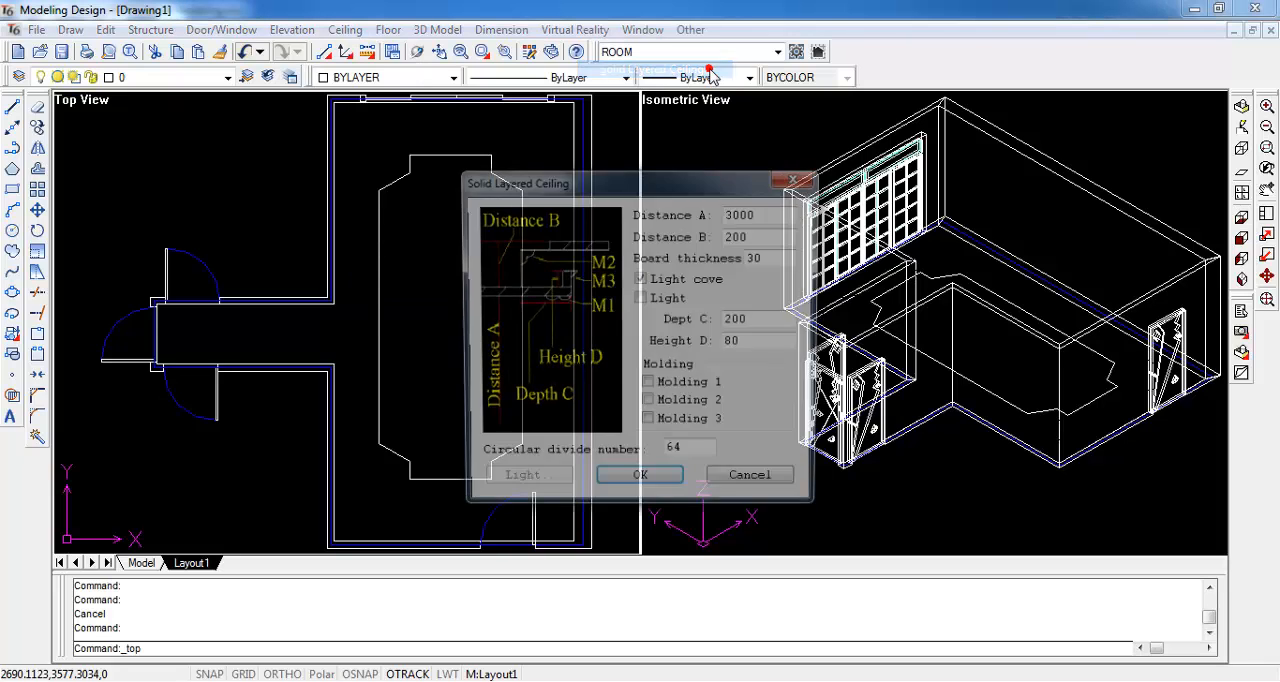
left_click_drag(760, 213, 717, 222)
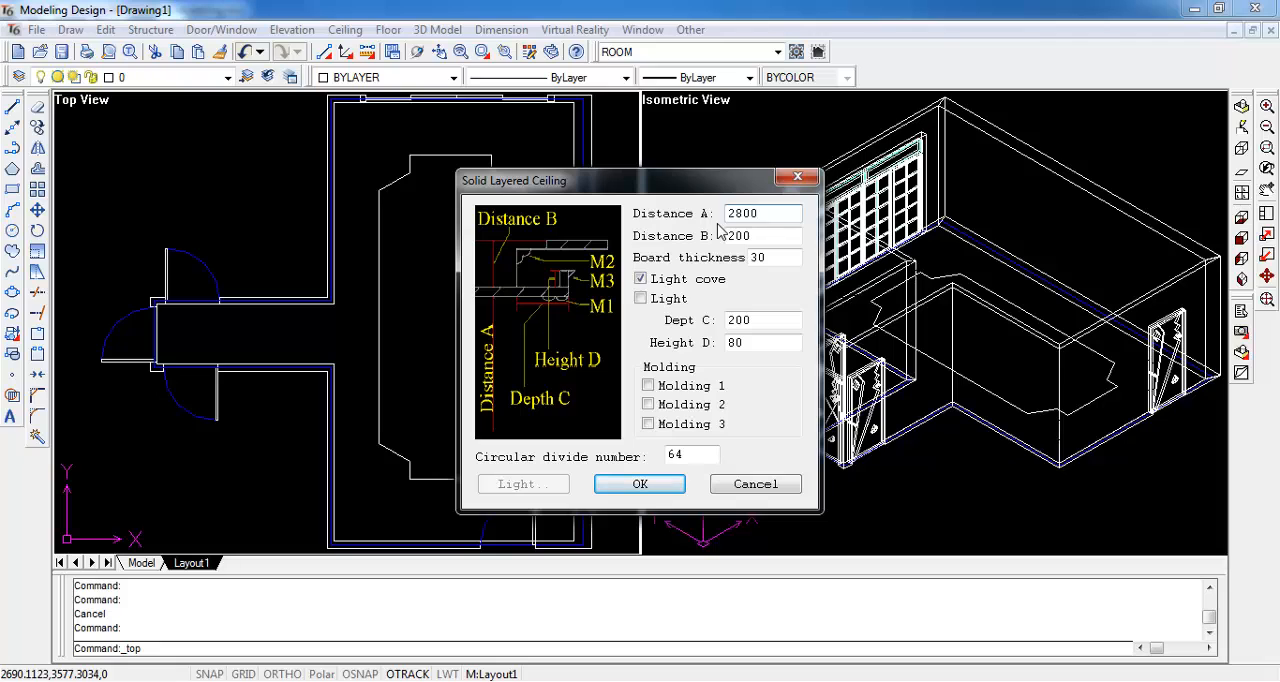
left_click(654, 298)
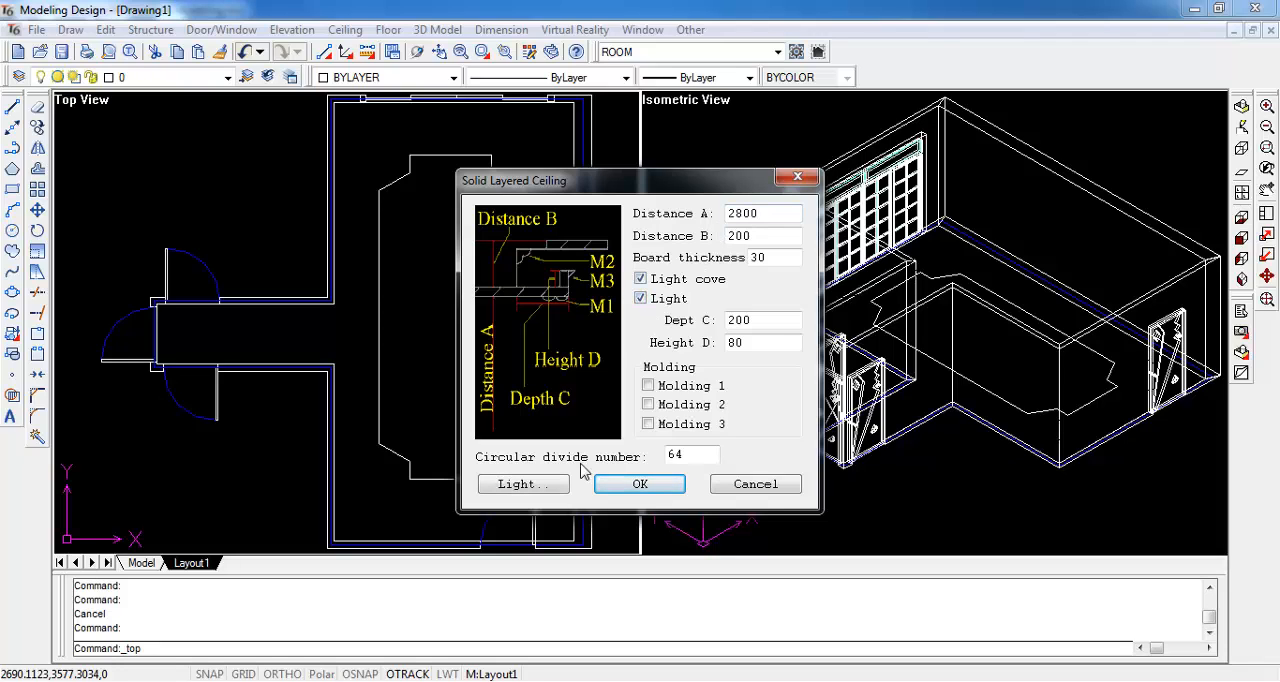
left_click(636, 484)
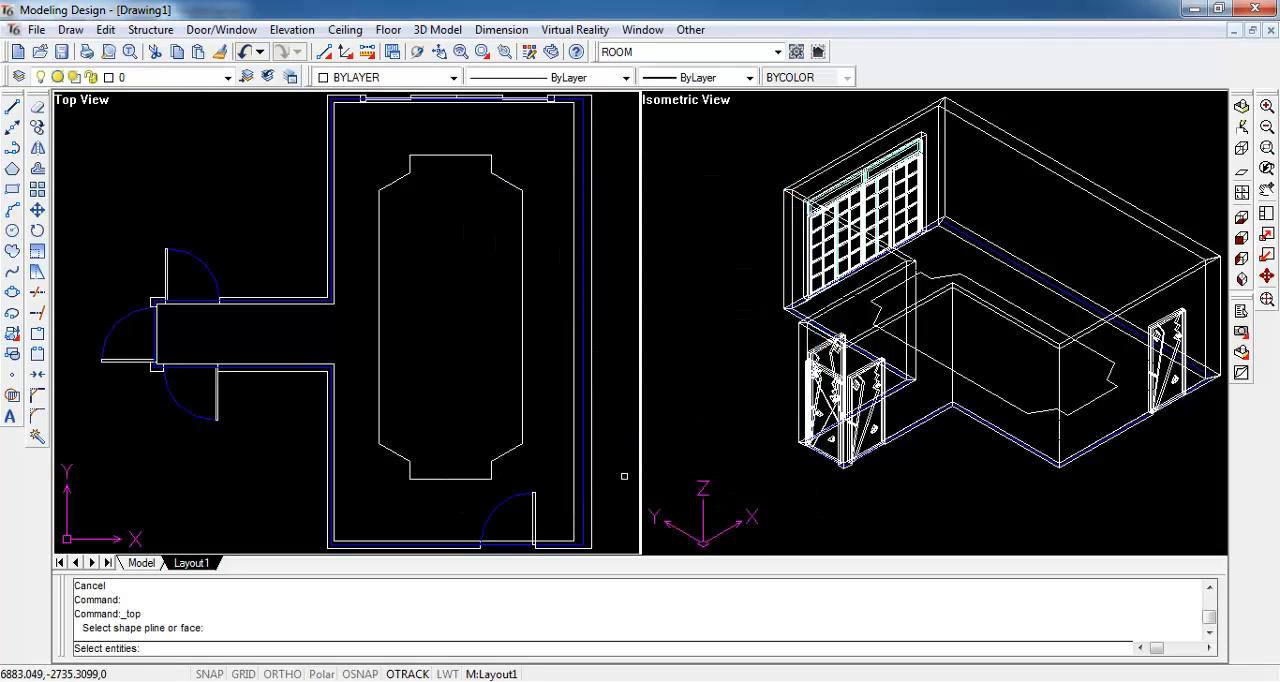
- Create the layered ceiling with the room's inner wall outline as the shape and the notched polyline as the inner outline
left_click(573, 129)
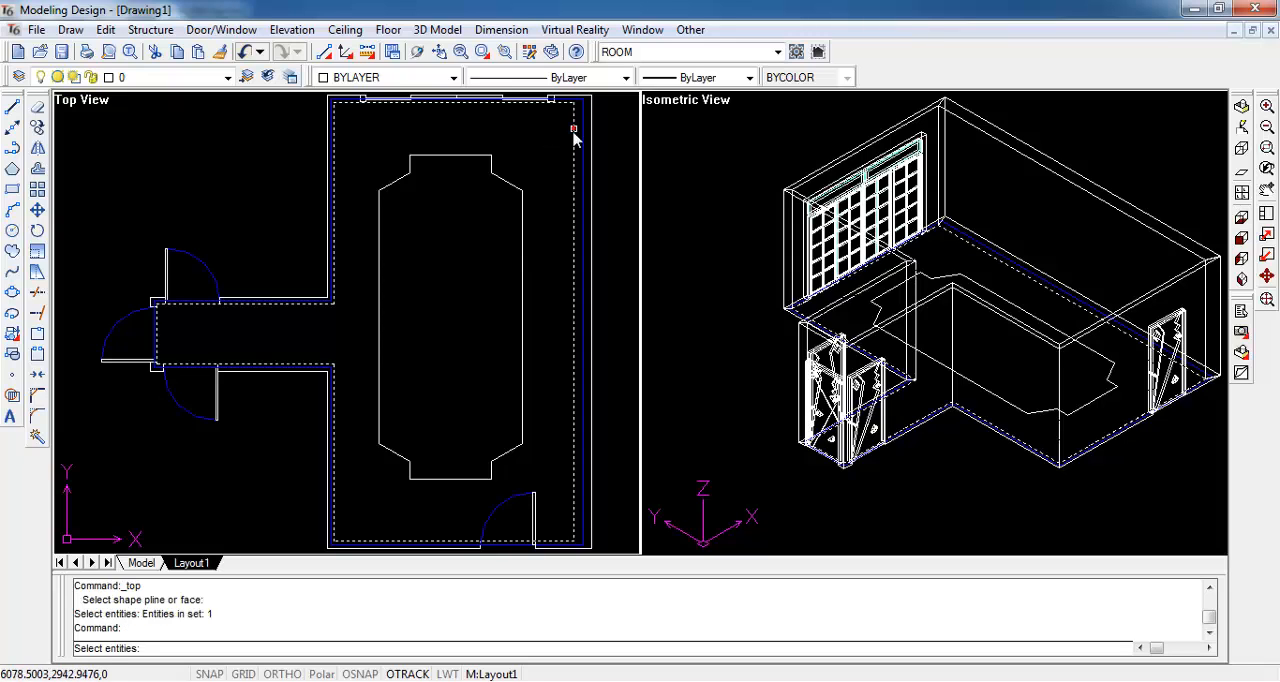
key("Return")
left_click(511, 185)
key("Return")
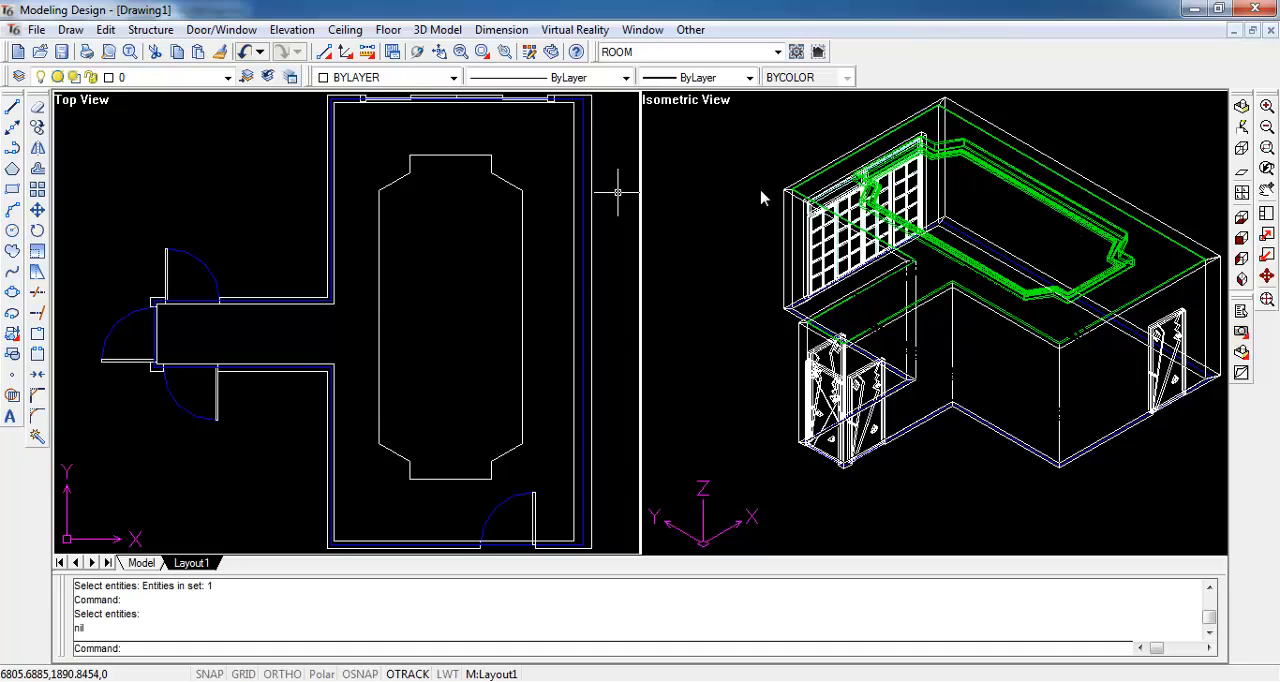
- Place a straight-line row of 6 light symbols with radius 50, about 6330 long, vertically between the room's left wall and the notched outline
left_click(345, 29)
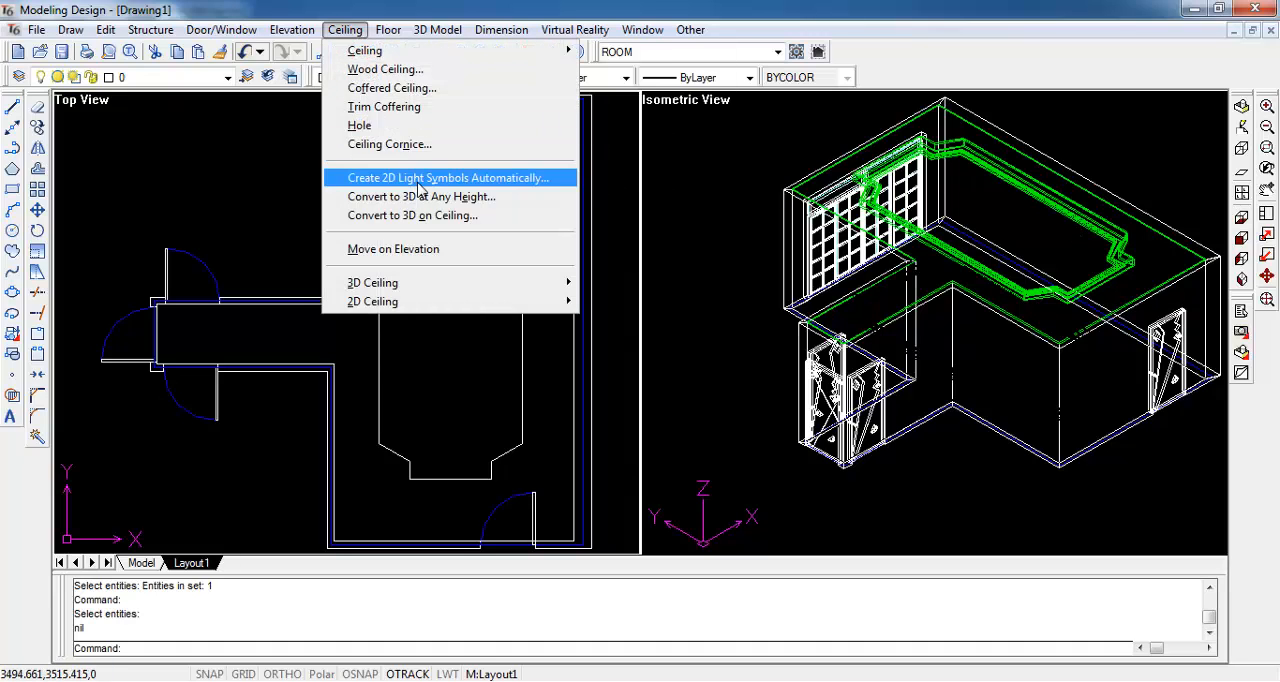
left_click(560, 183)
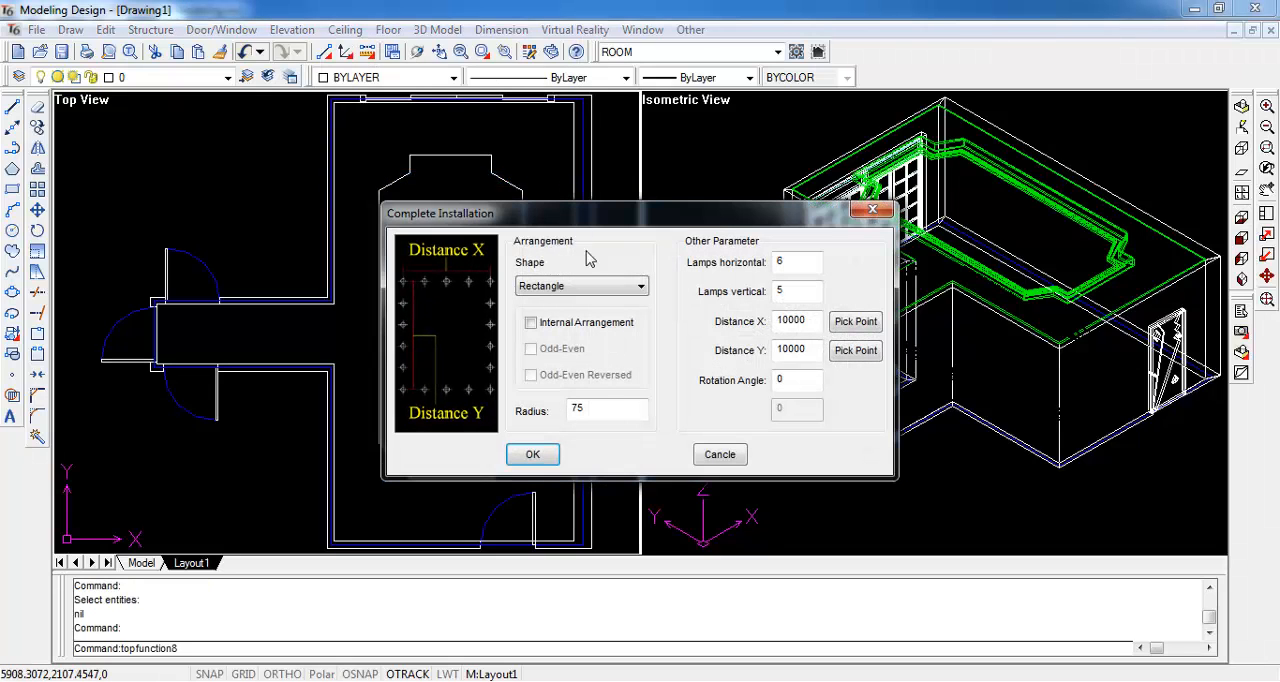
left_click(594, 288)
left_click(594, 304)
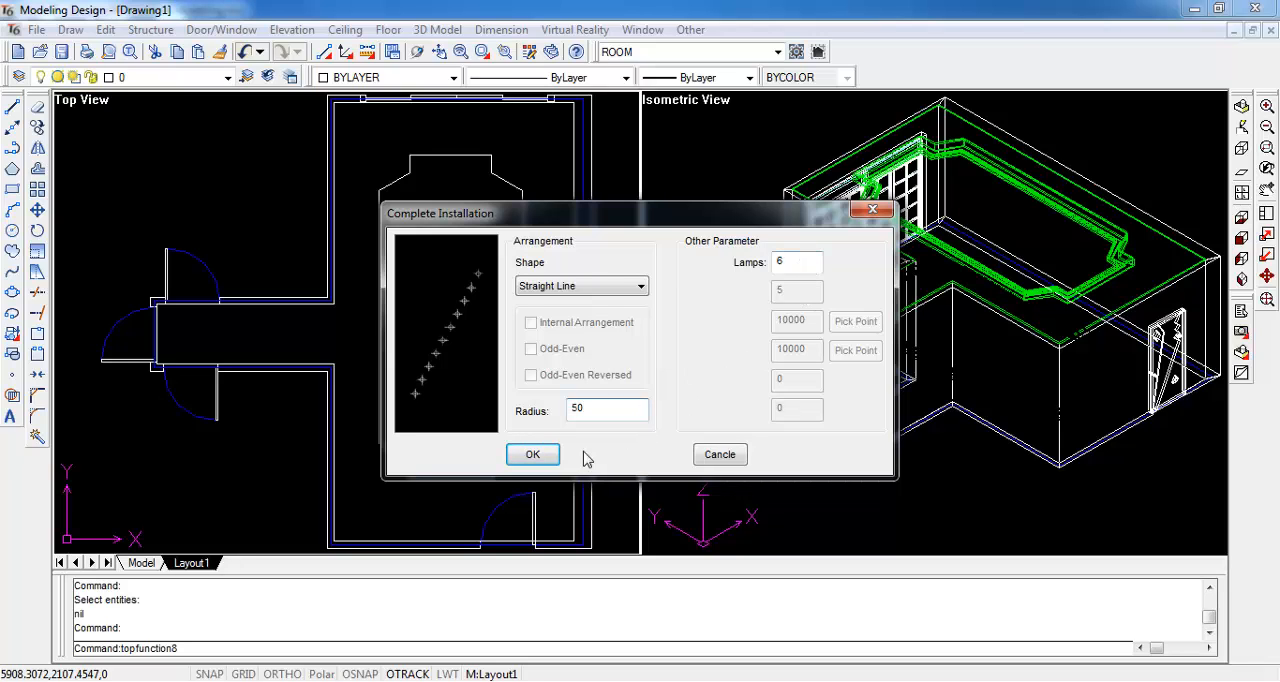
left_click(552, 460)
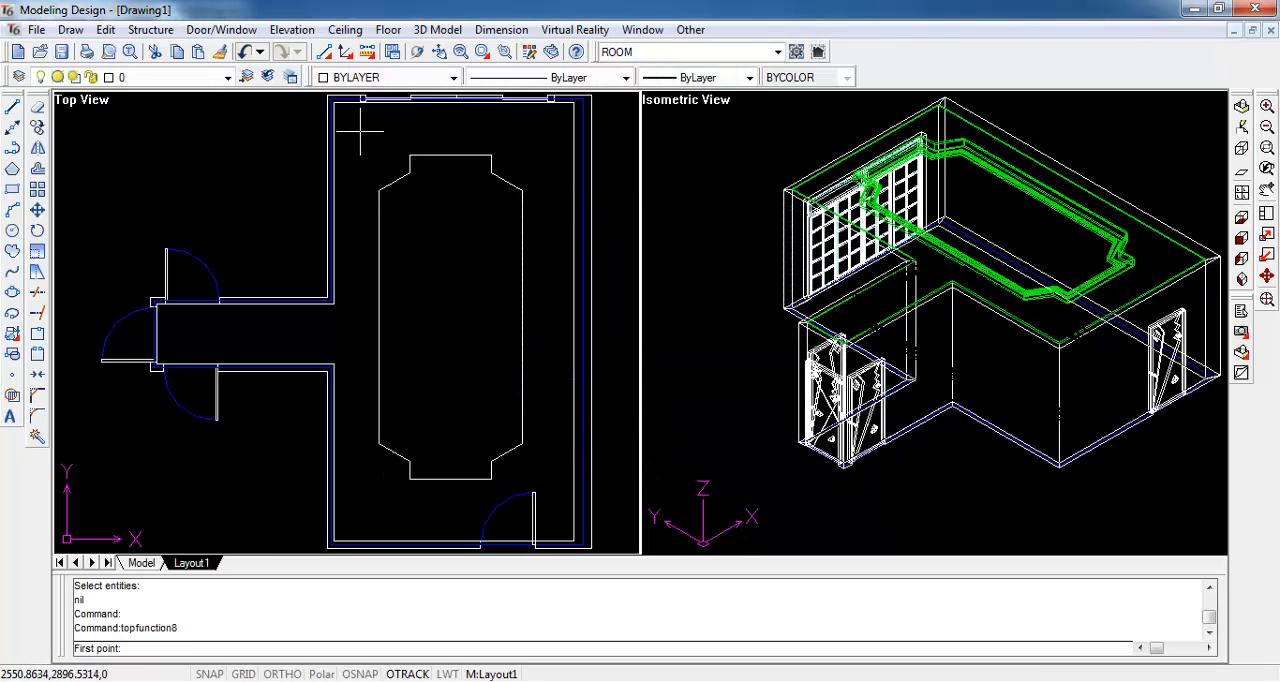
left_click(361, 131)
key("F8")
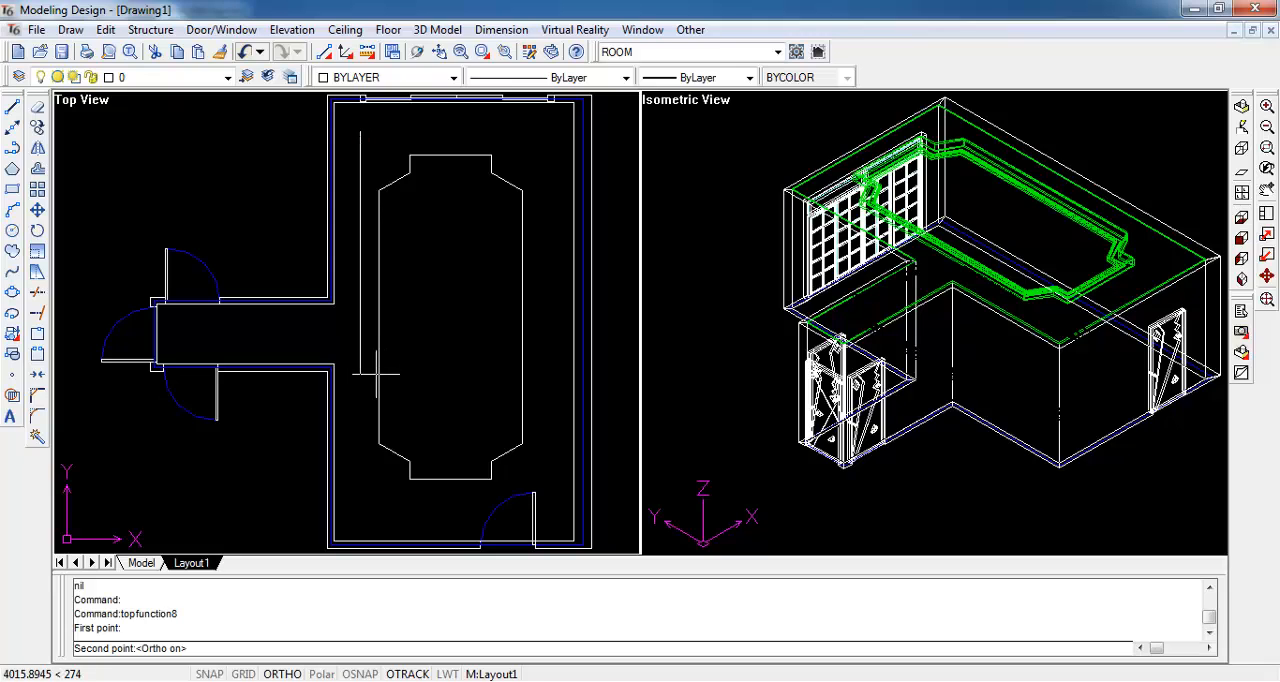
left_click(390, 514)
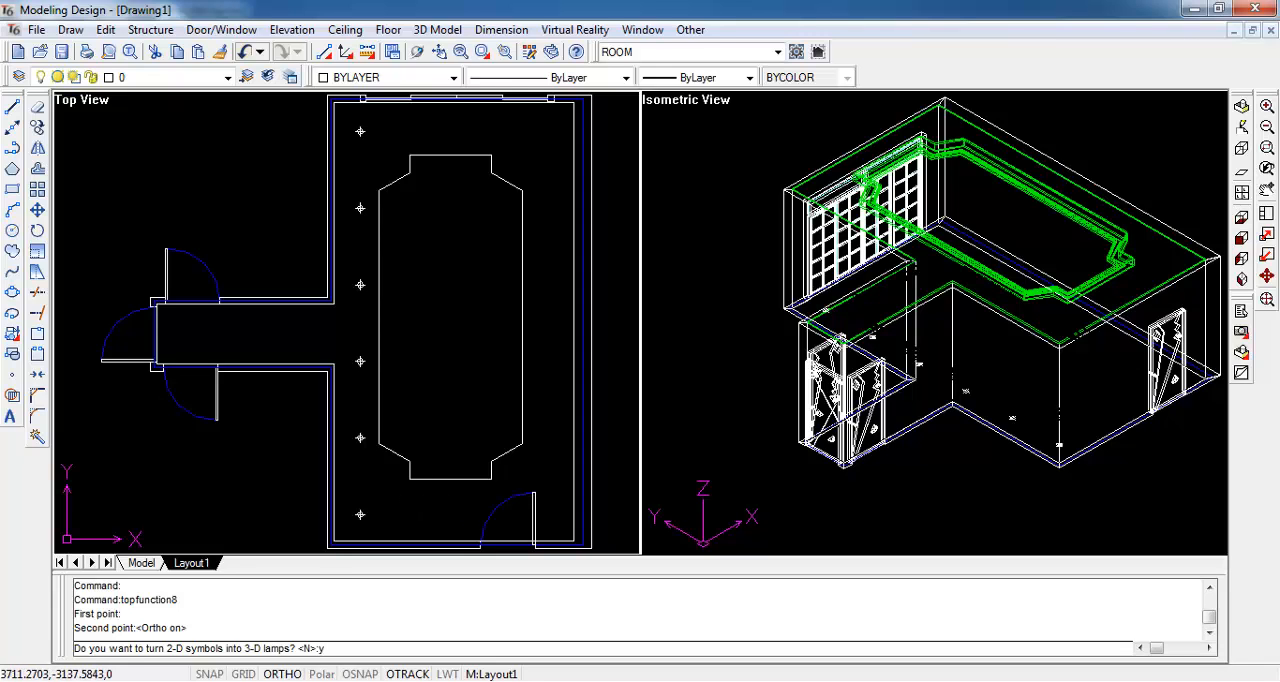
- Convert the left row of light symbols into 3D lamps, using the layered ceiling as the base surface
key("Return")
left_click(575, 434)
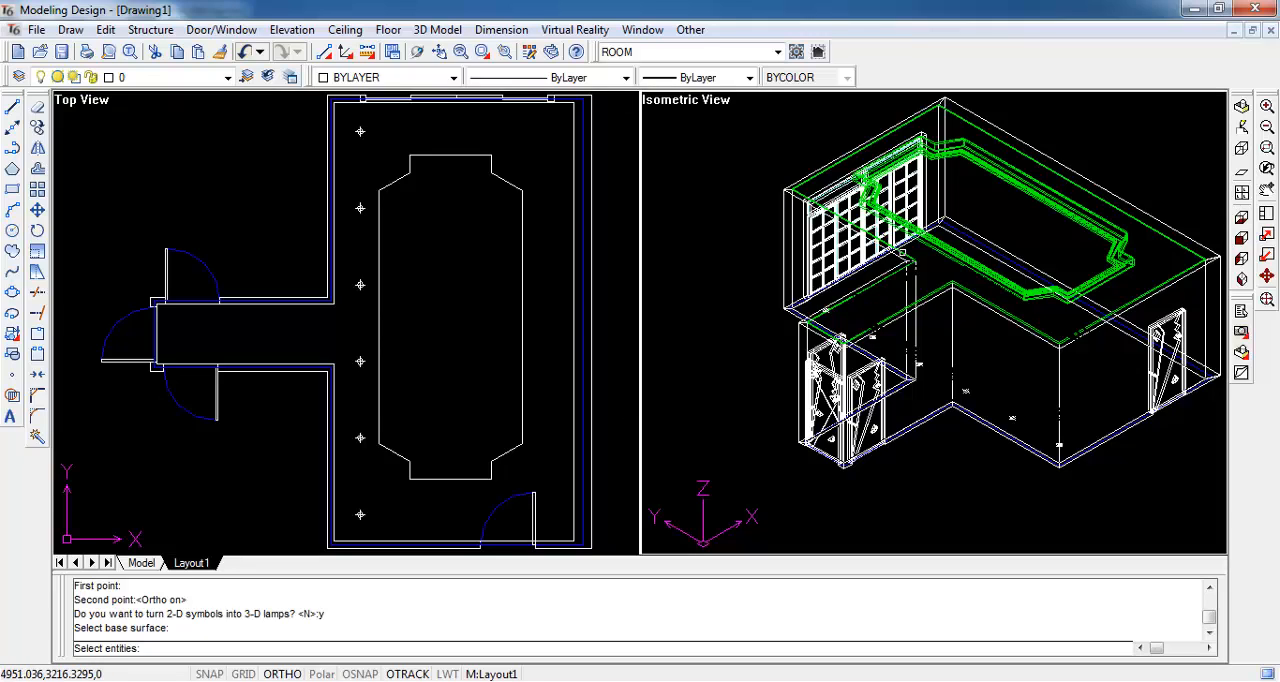
left_click(902, 253)
key("Return")
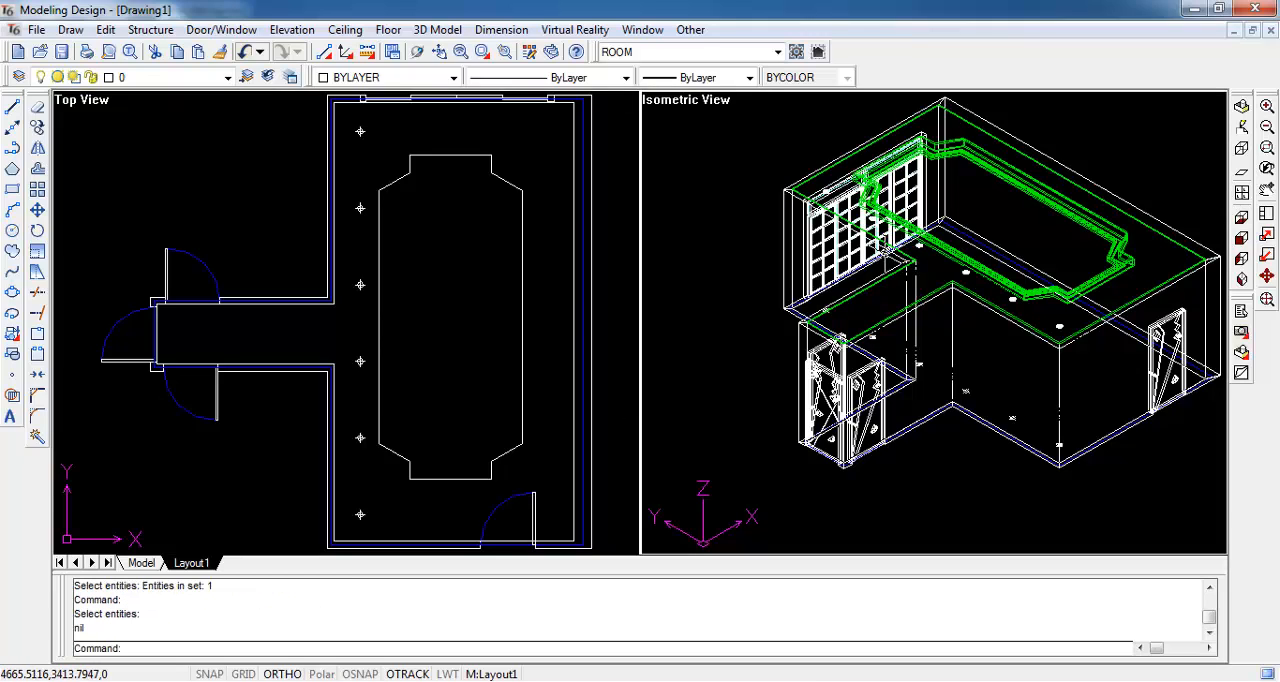
- Place a second straight-line row of 6 light symbols with radius 50, about 6400 long, between the notched outline and the right wall
left_click(333, 51)
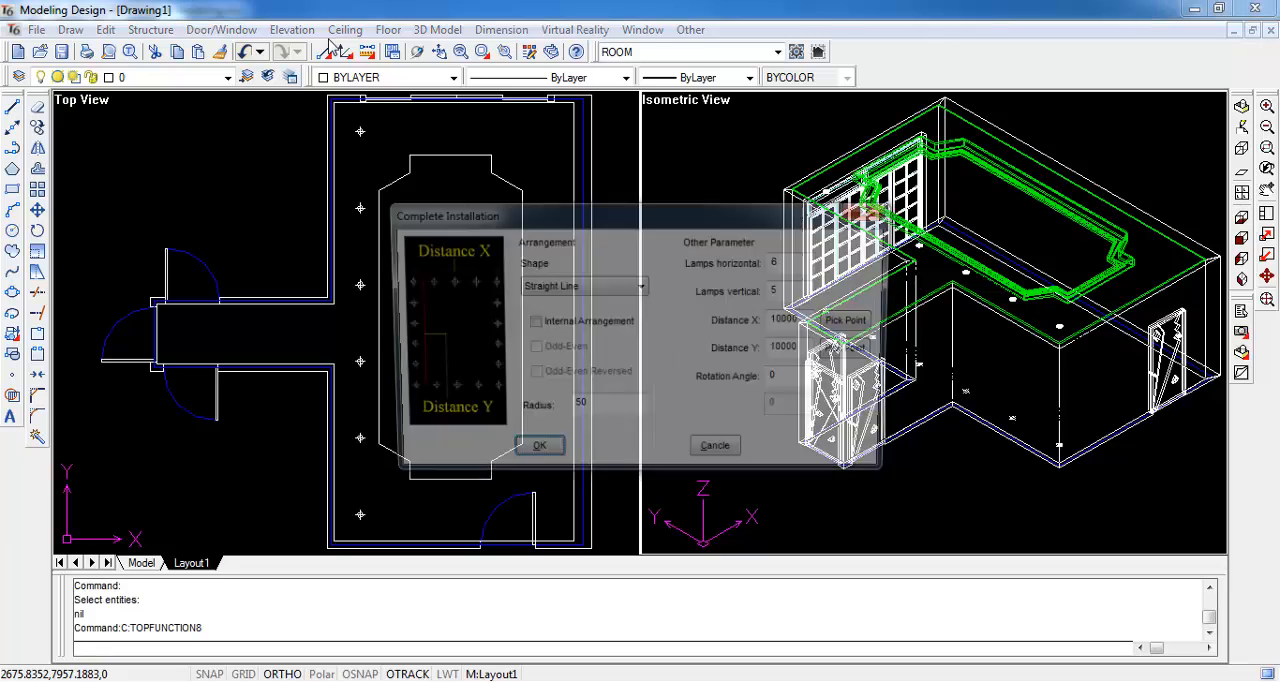
left_click(530, 455)
left_click(544, 132)
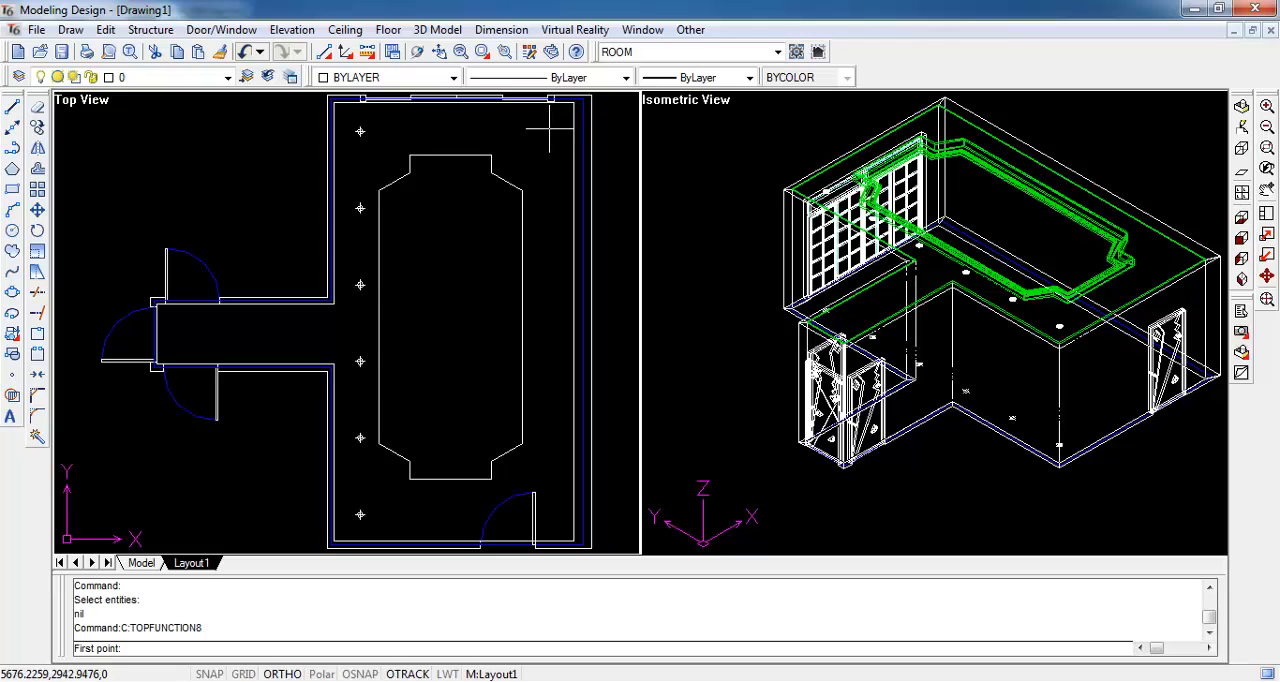
left_click(549, 130)
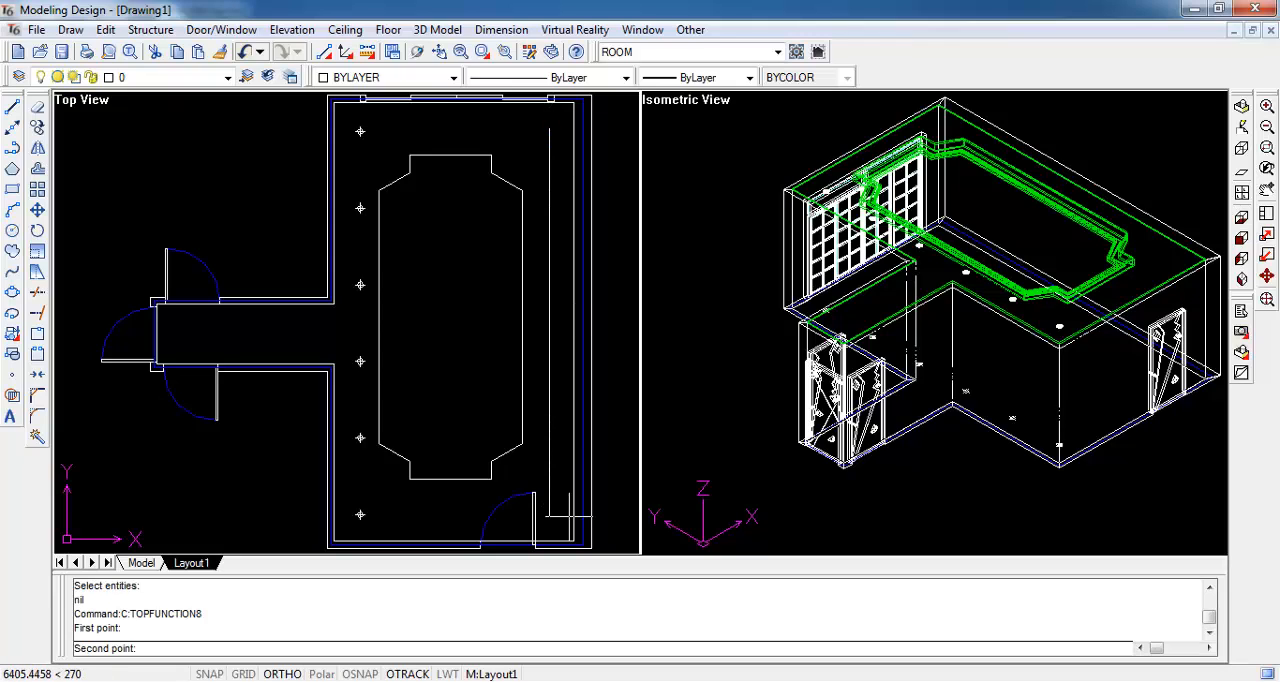
left_click(569, 517)
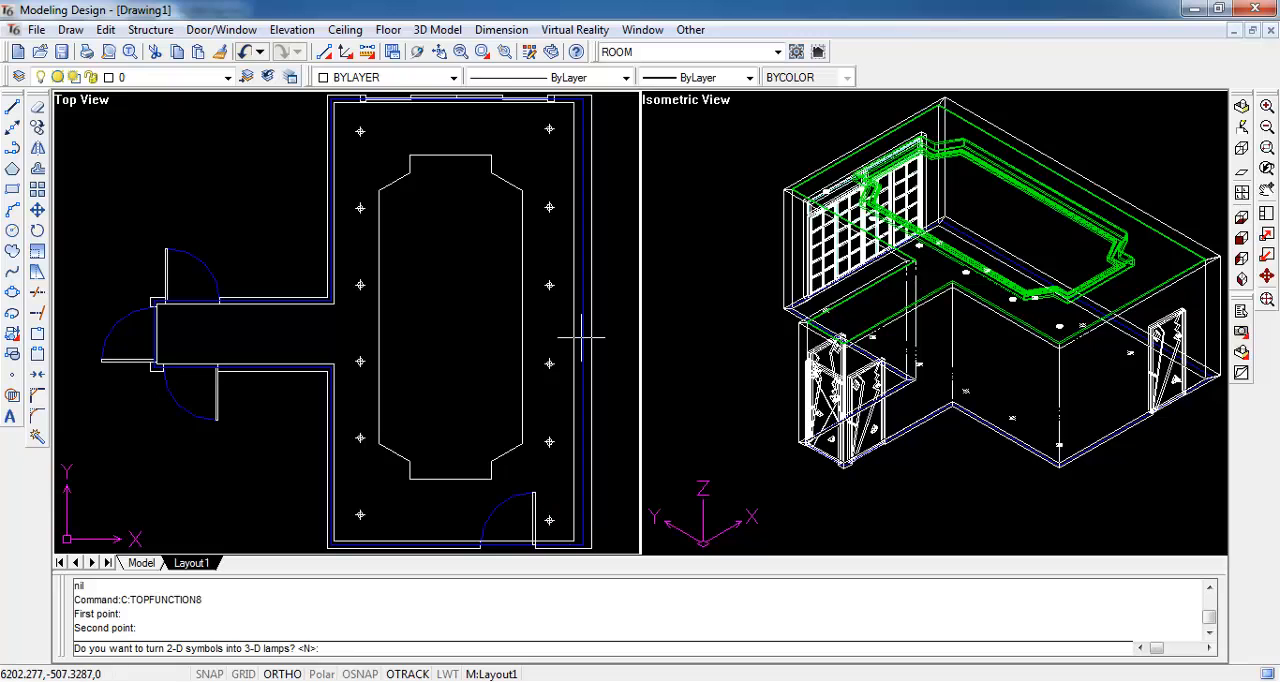
- Convert the right row of light symbols into surface-mounted 3D lamps with the layered ceiling as the base surface
type("y")
key("Return")
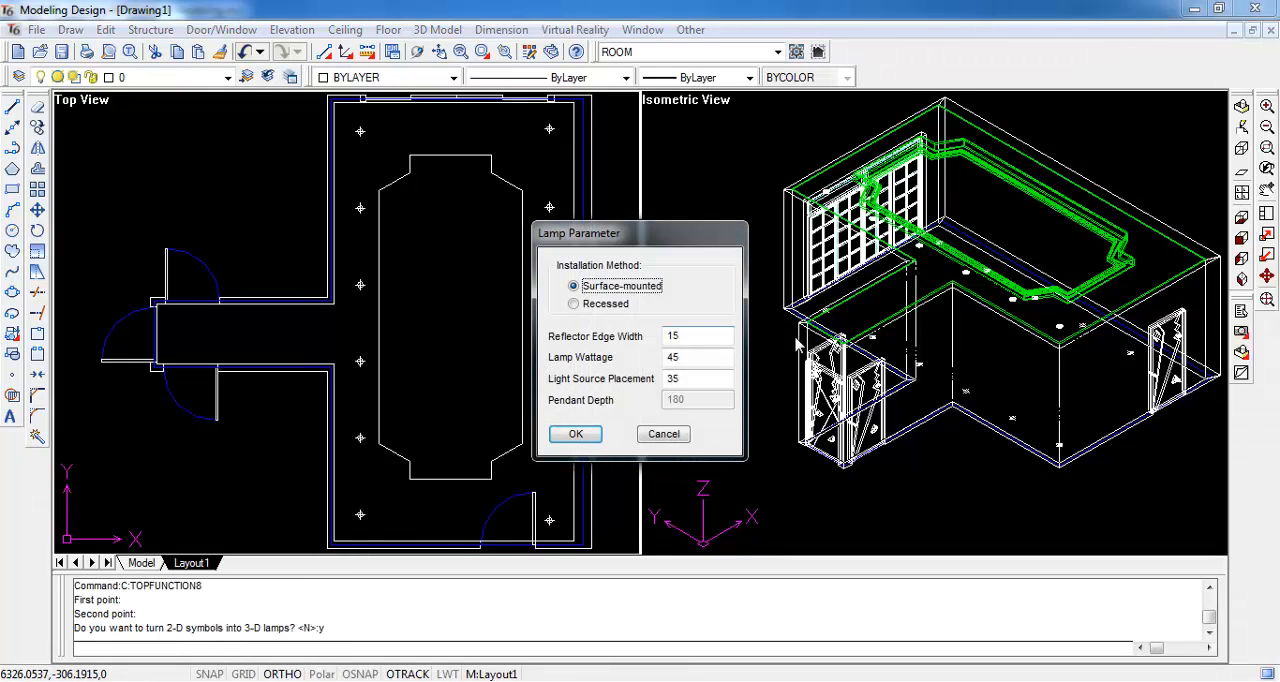
left_click(590, 436)
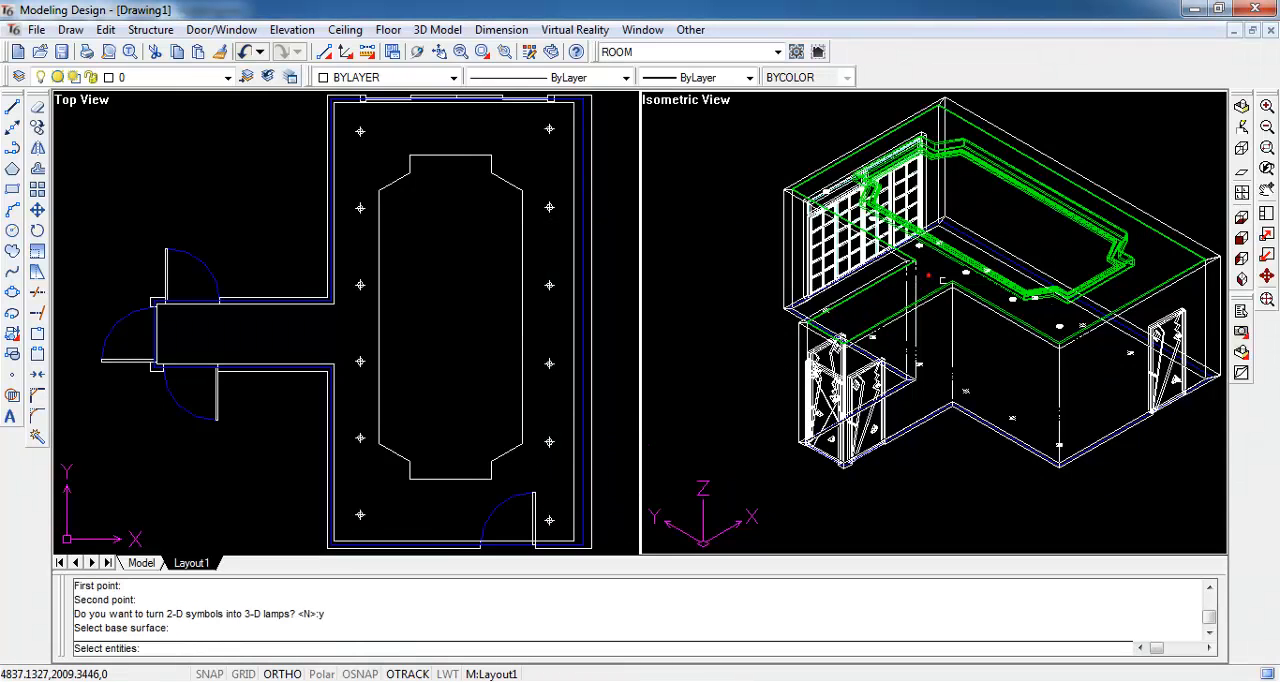
left_click(945, 284)
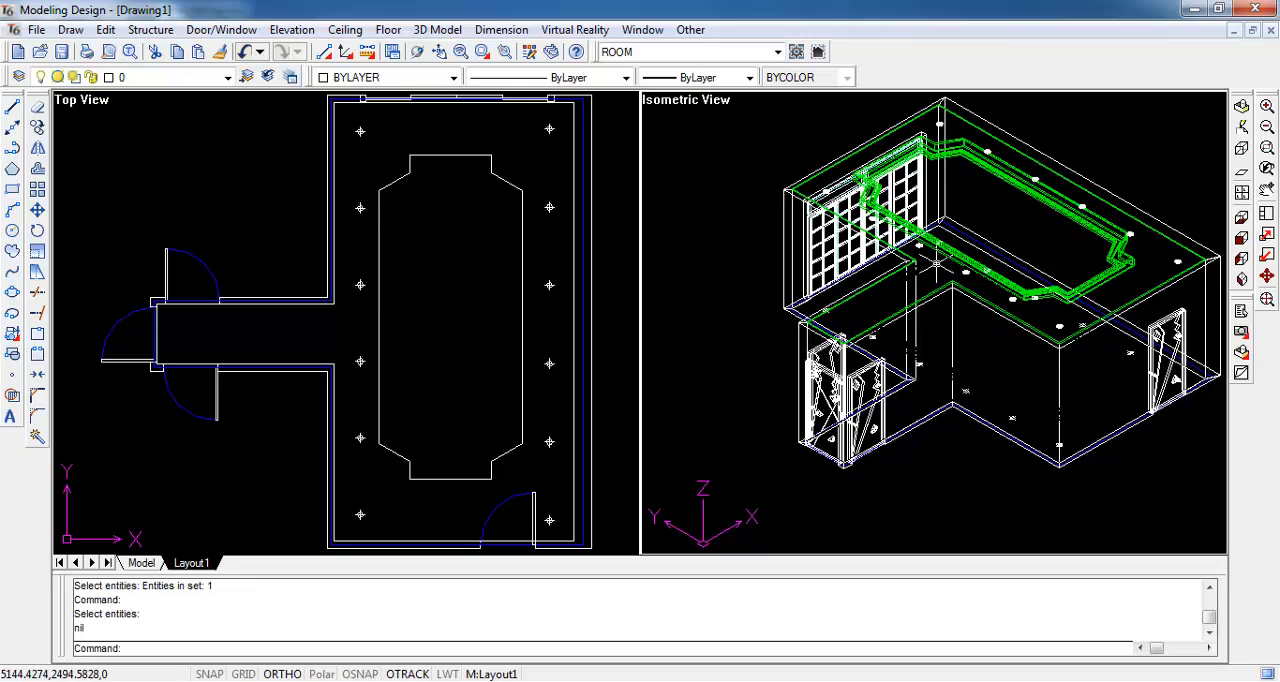
- Place a straight-line row of 2 light symbols with radius 50, about 1795 apart, horizontally along the corridor
key("Return")
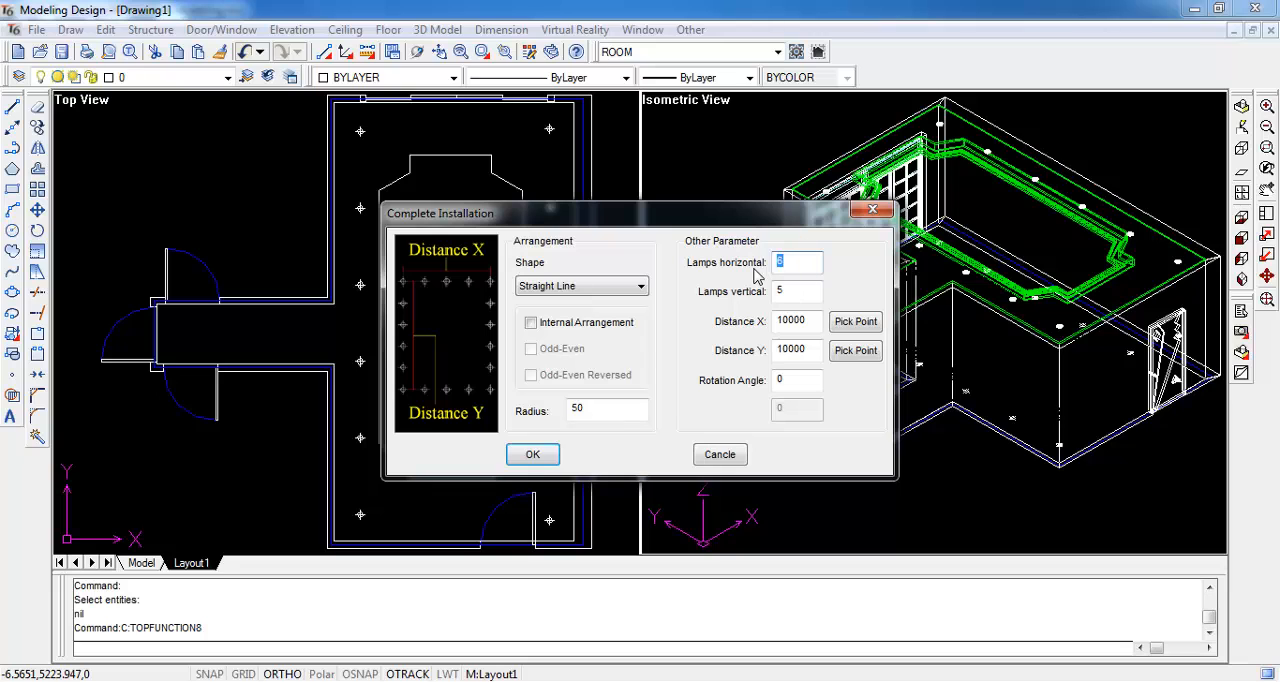
left_click(534, 455)
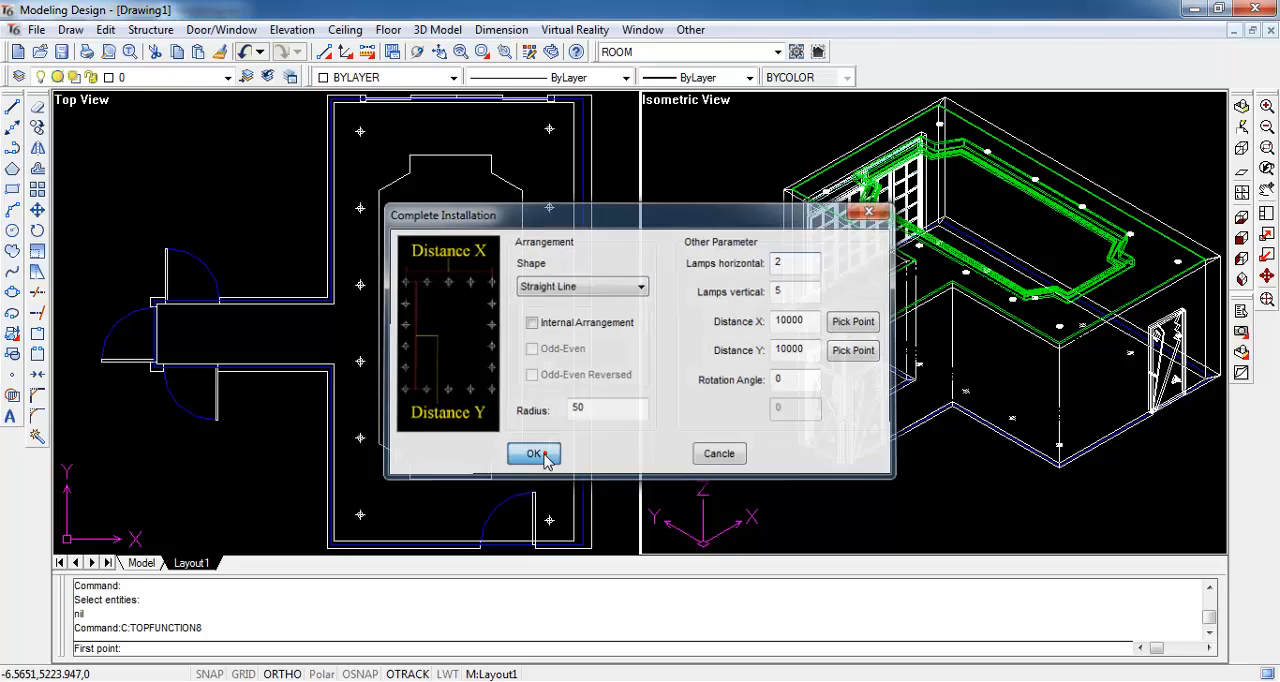
left_click(189, 332)
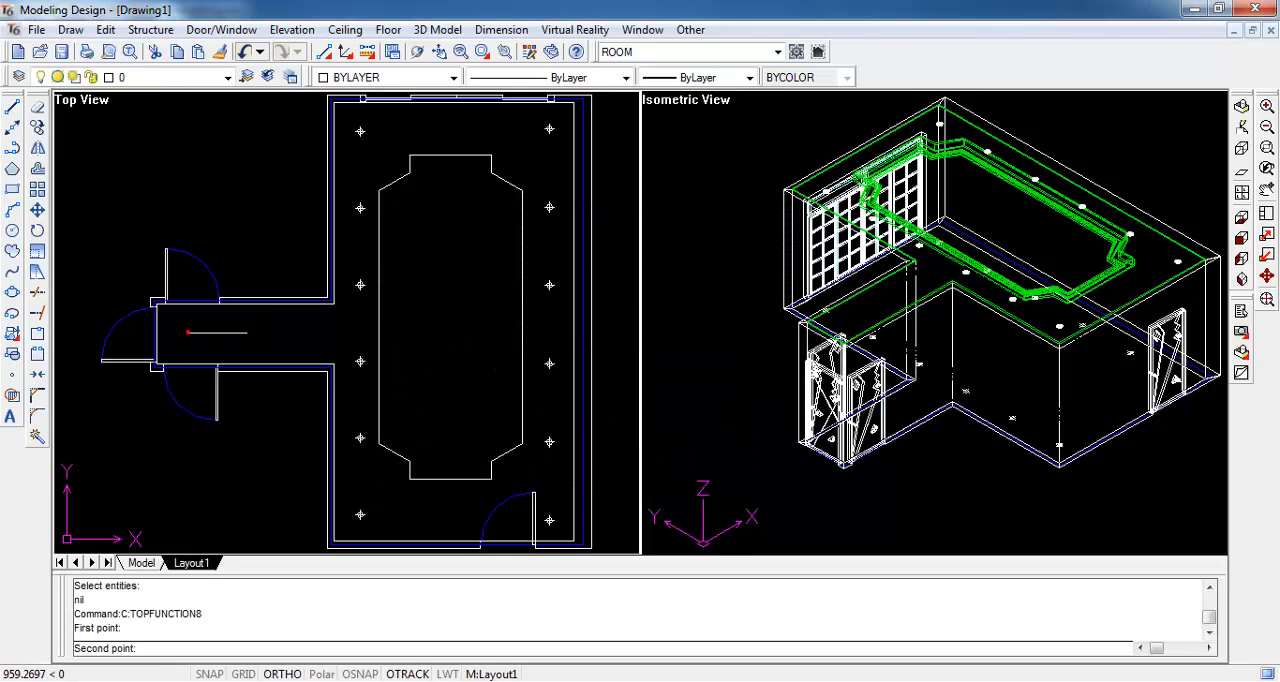
left_click(297, 340)
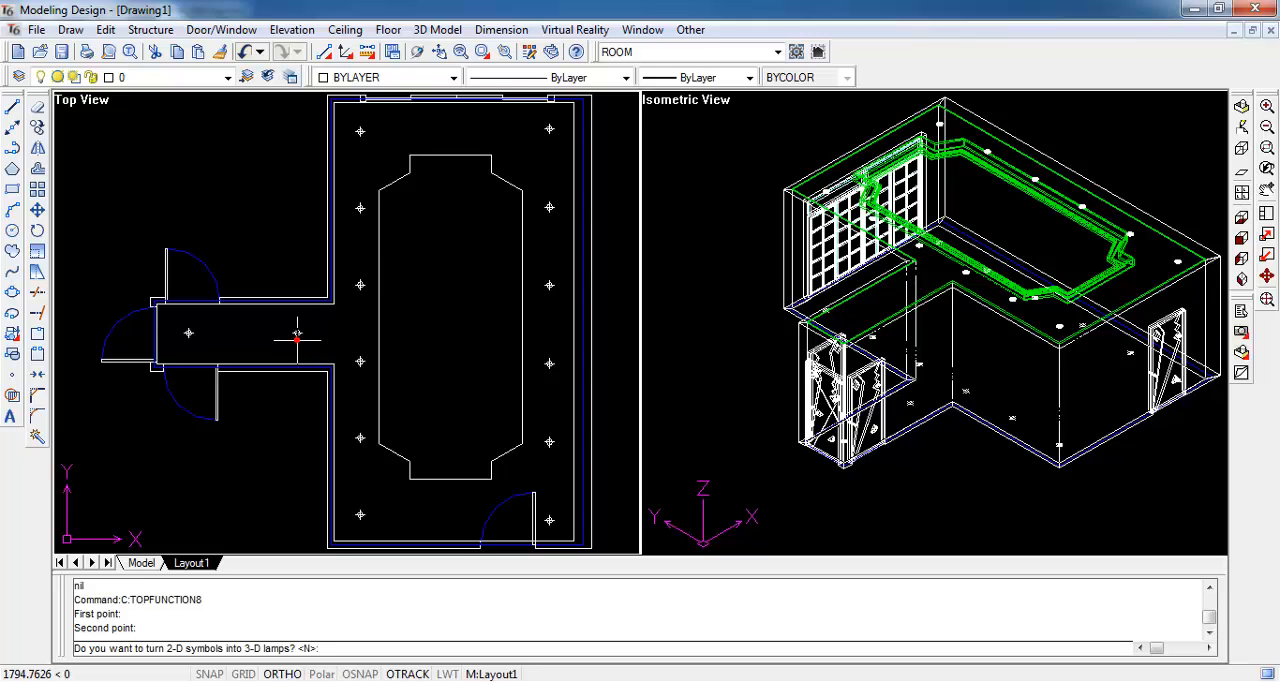
- Convert the corridor's two light symbols into surface-mounted 3D lamps with the ceiling as the base surface
key("Return")
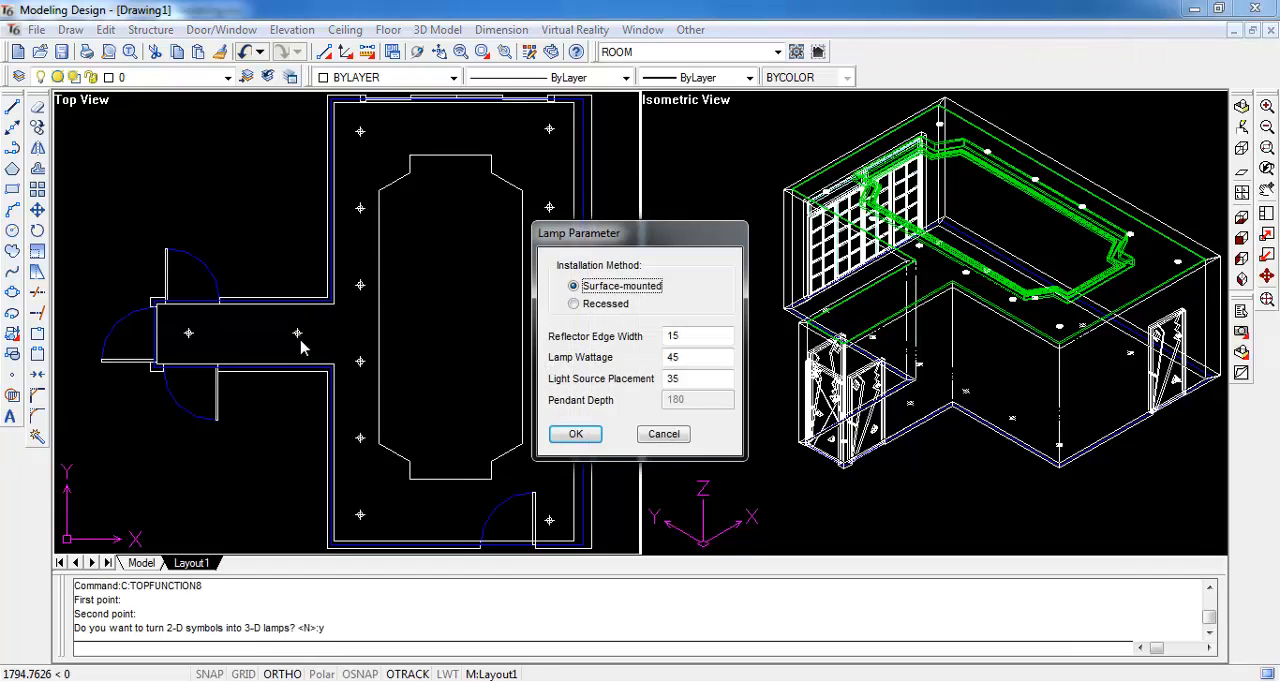
left_click(574, 434)
left_click(865, 318)
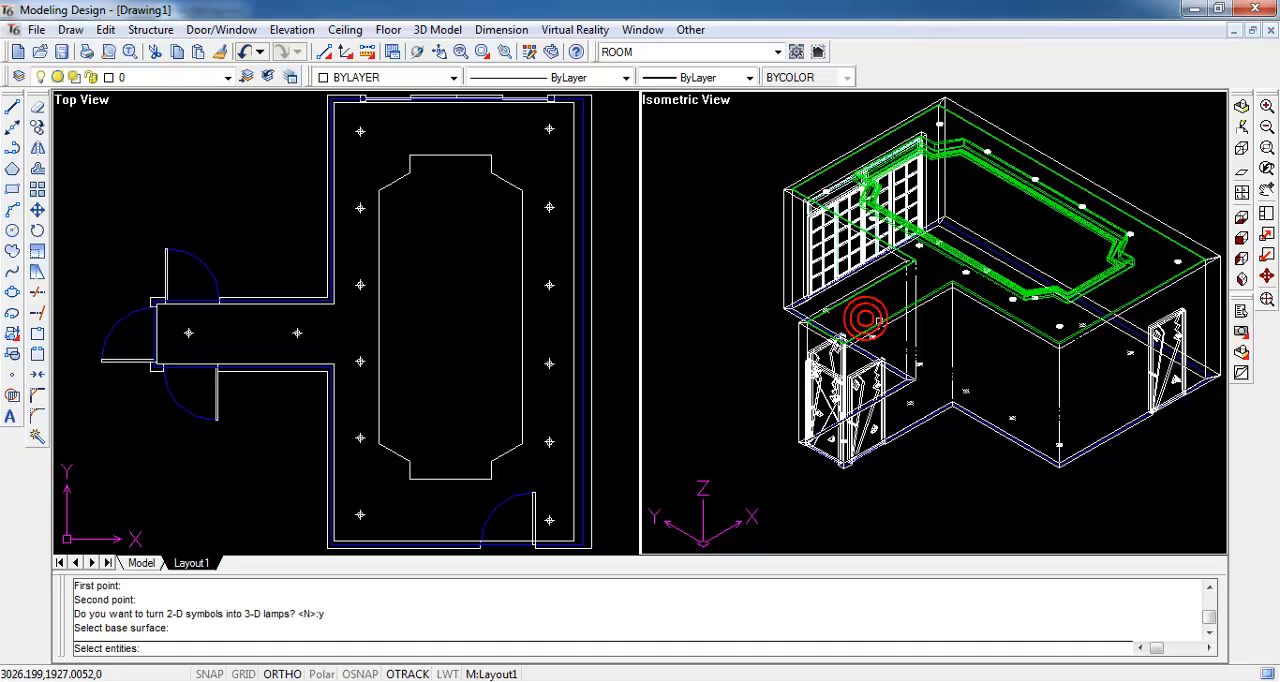
key("Return")
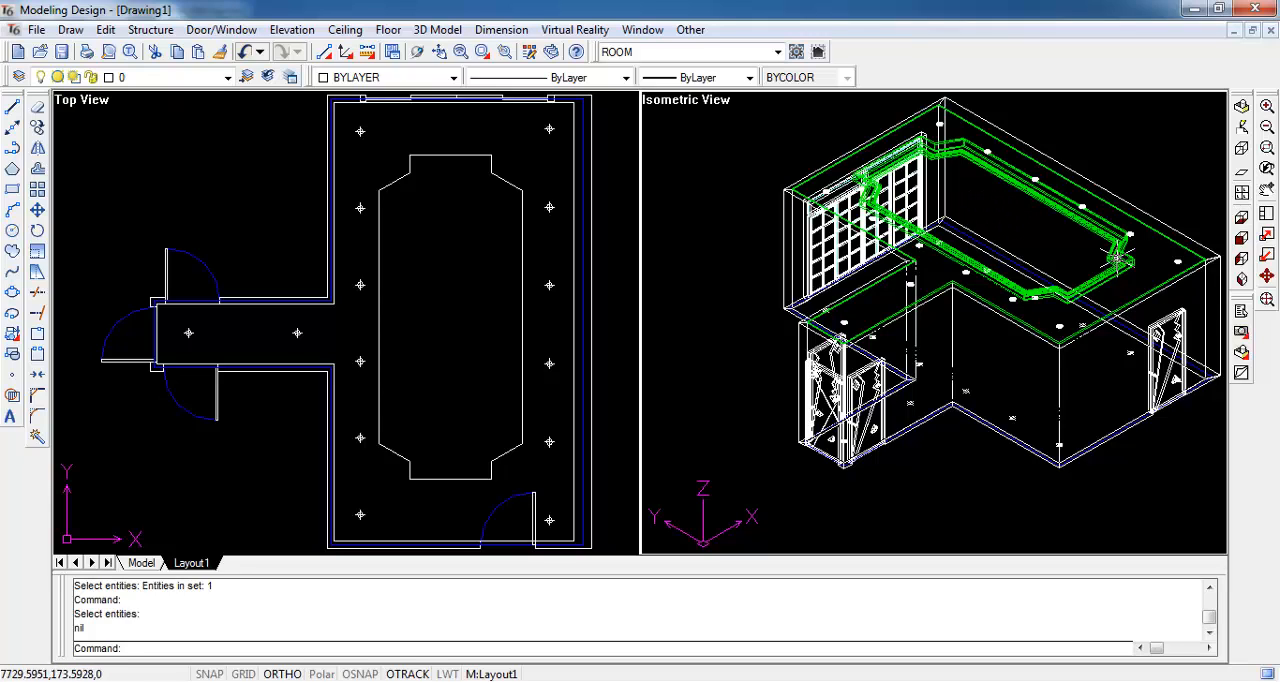
- Change the viewport layout to the four-view arrangement with Front, Left, Top and 3D views of the whole model
left_click(1267, 299)
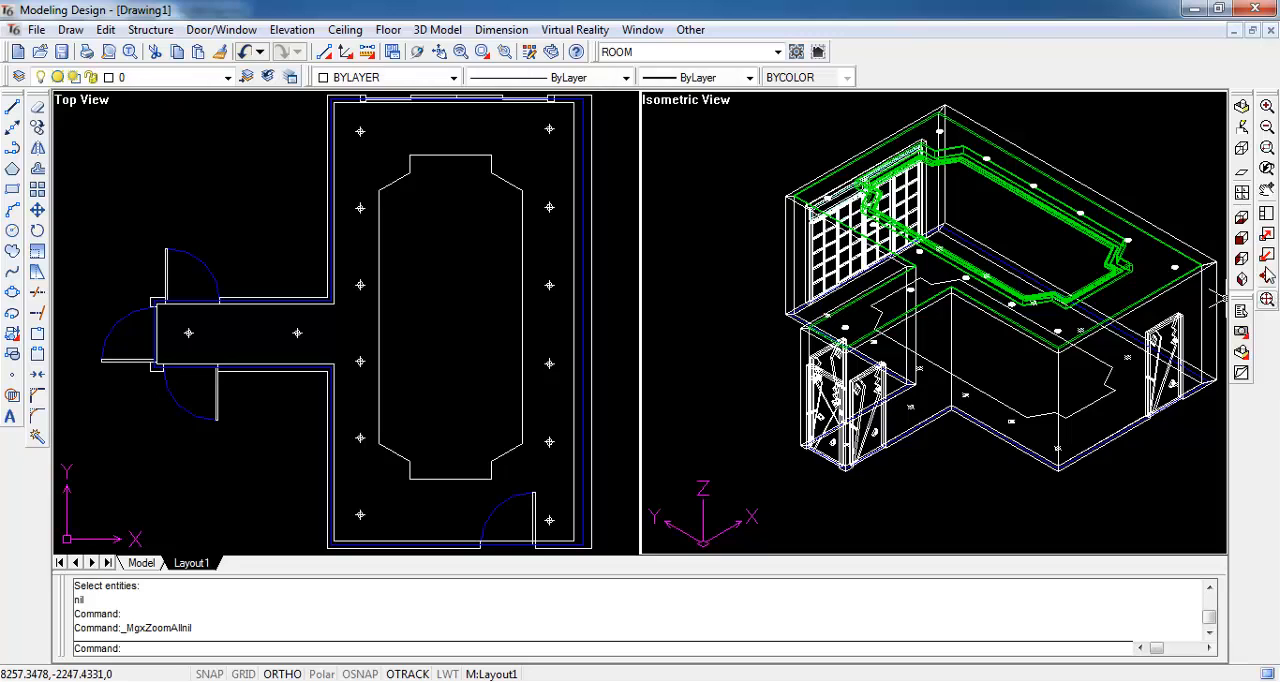
left_click(1242, 193)
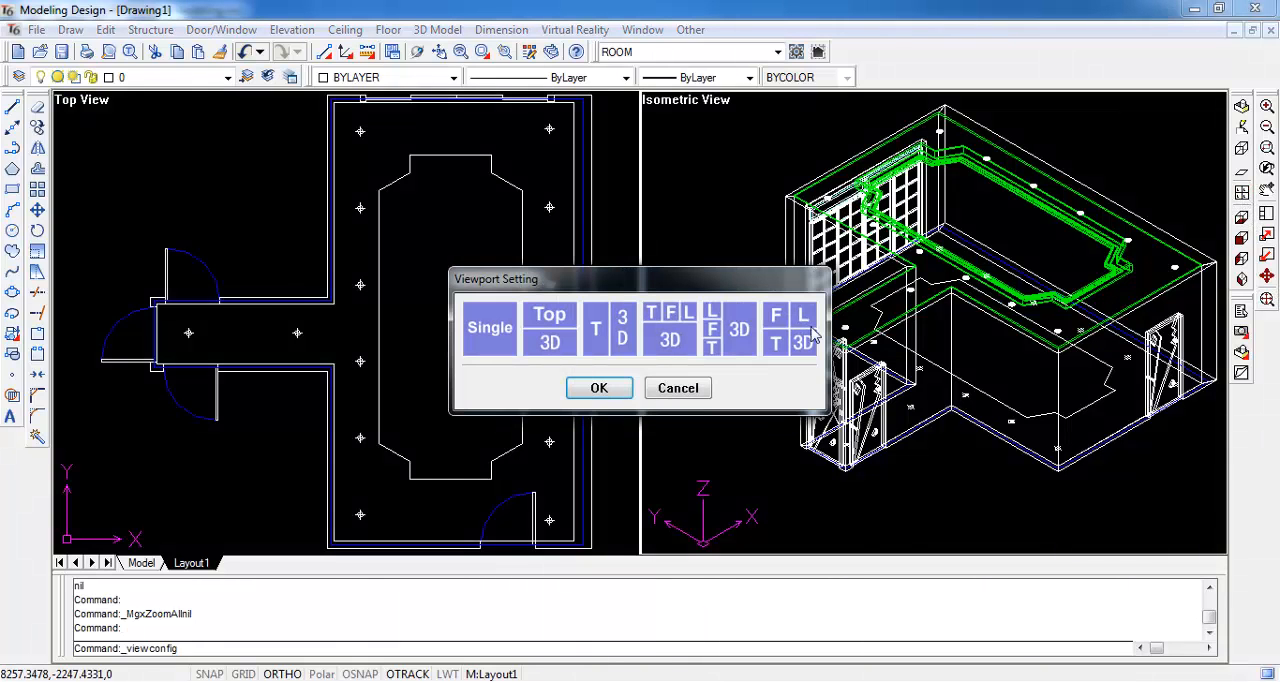
left_click(599, 388)
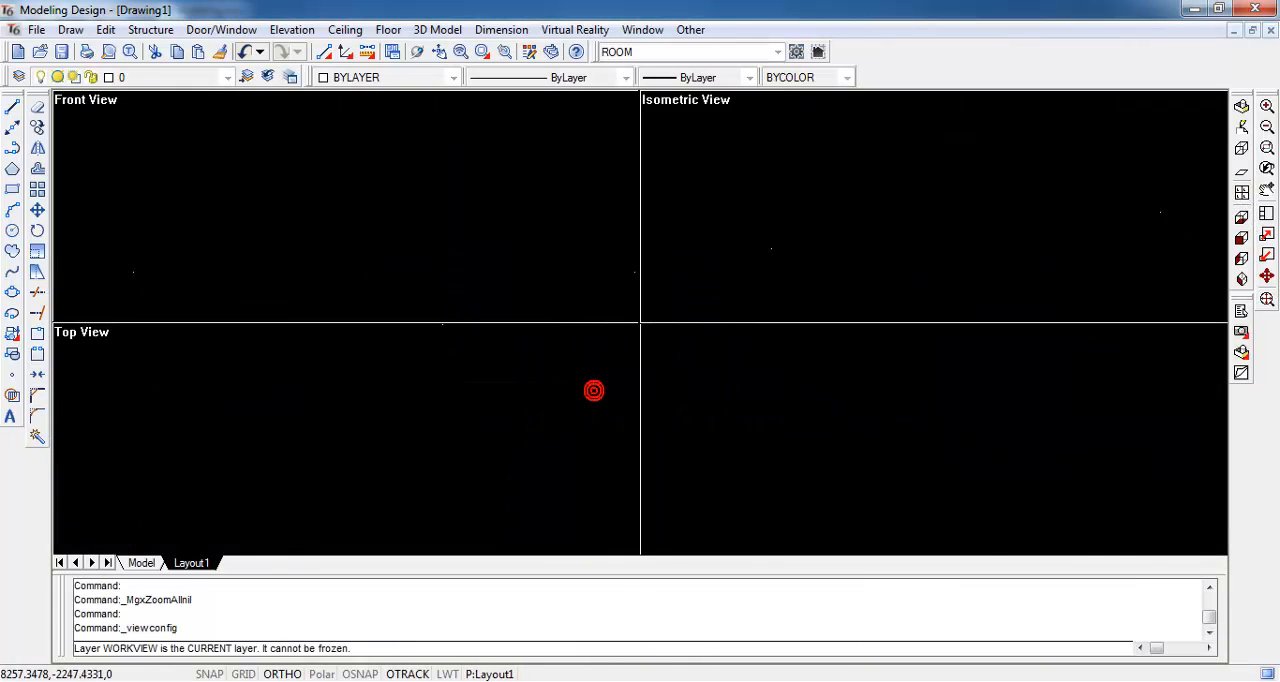
left_click(1267, 300)
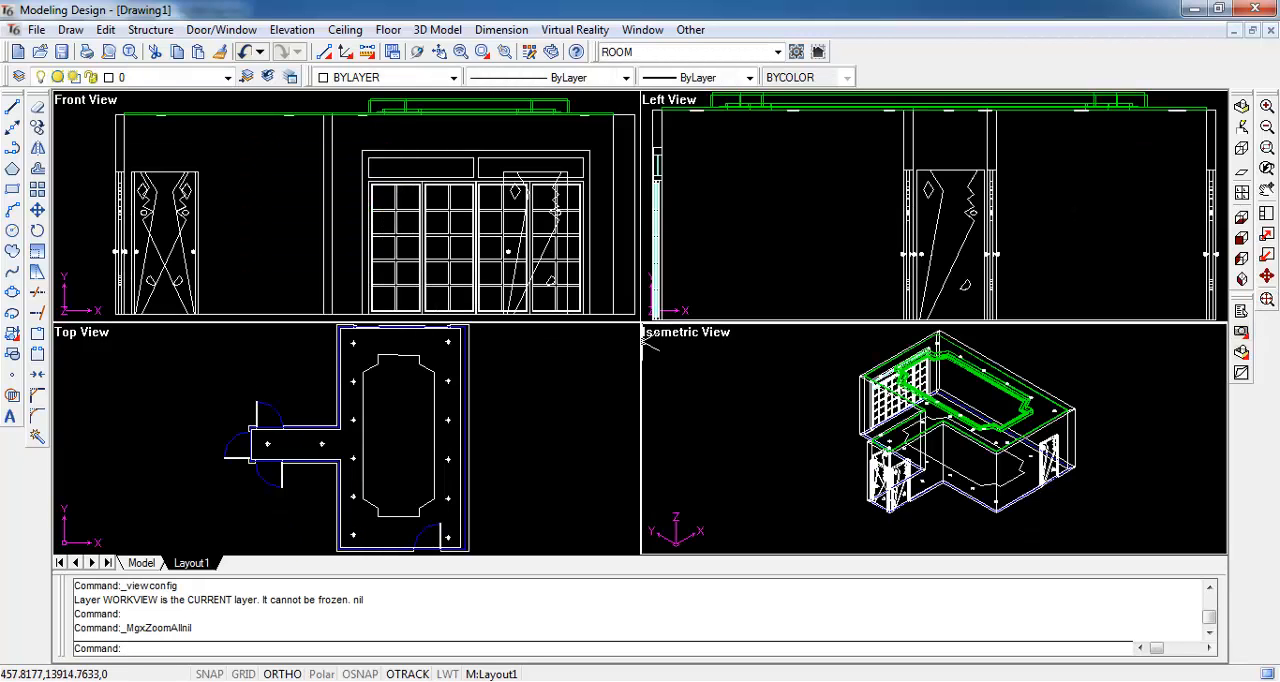
- Set the room's right wall, seen from inside the room, as the elevation shown in the Front View viewport
left_click(292, 30)
left_click(358, 57)
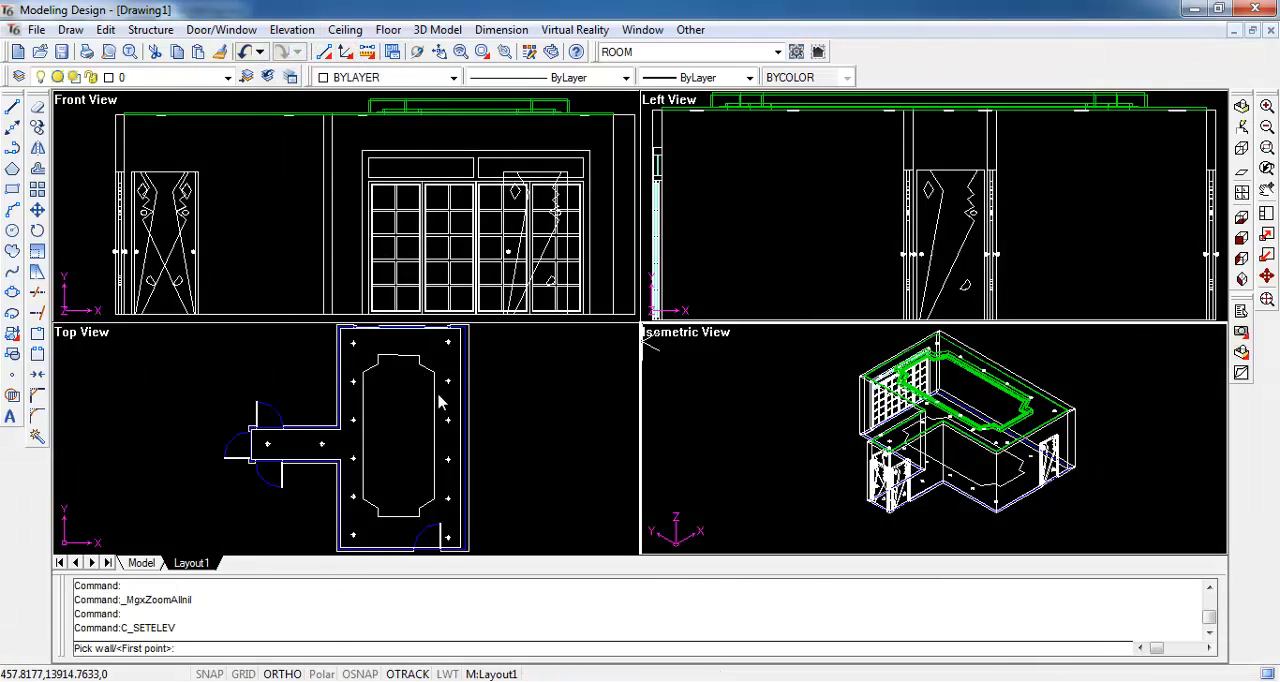
type("p")
key("Return")
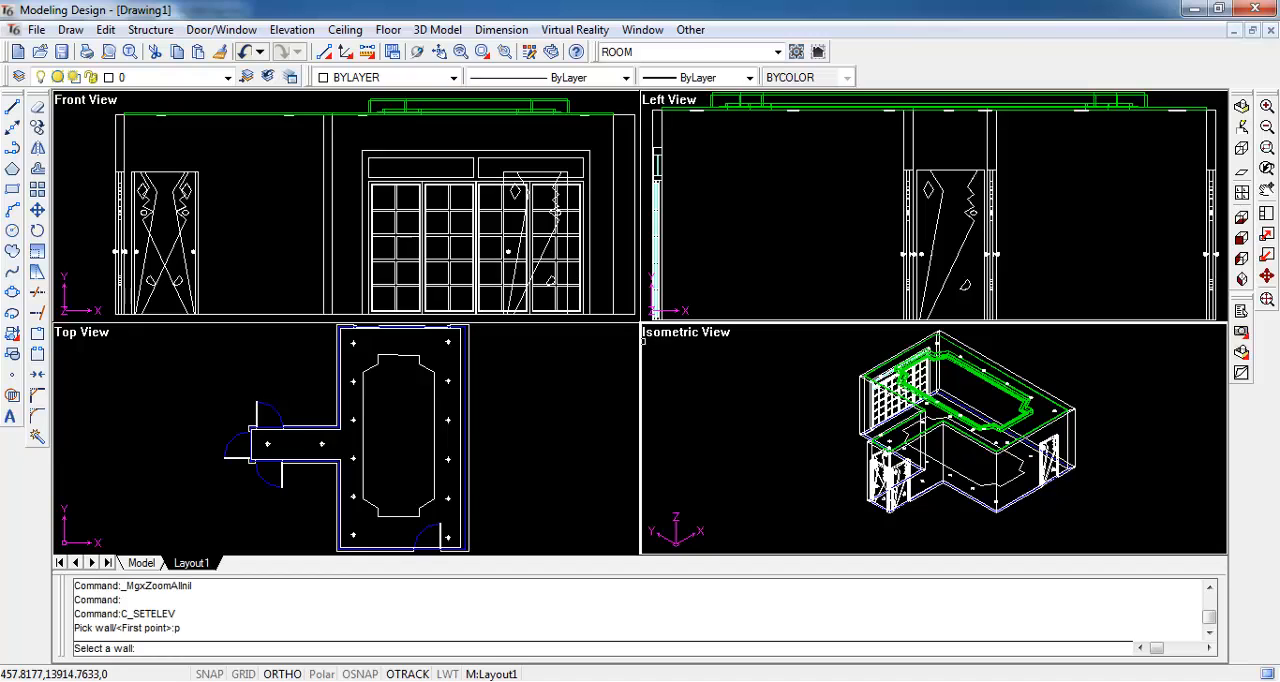
left_click(464, 381)
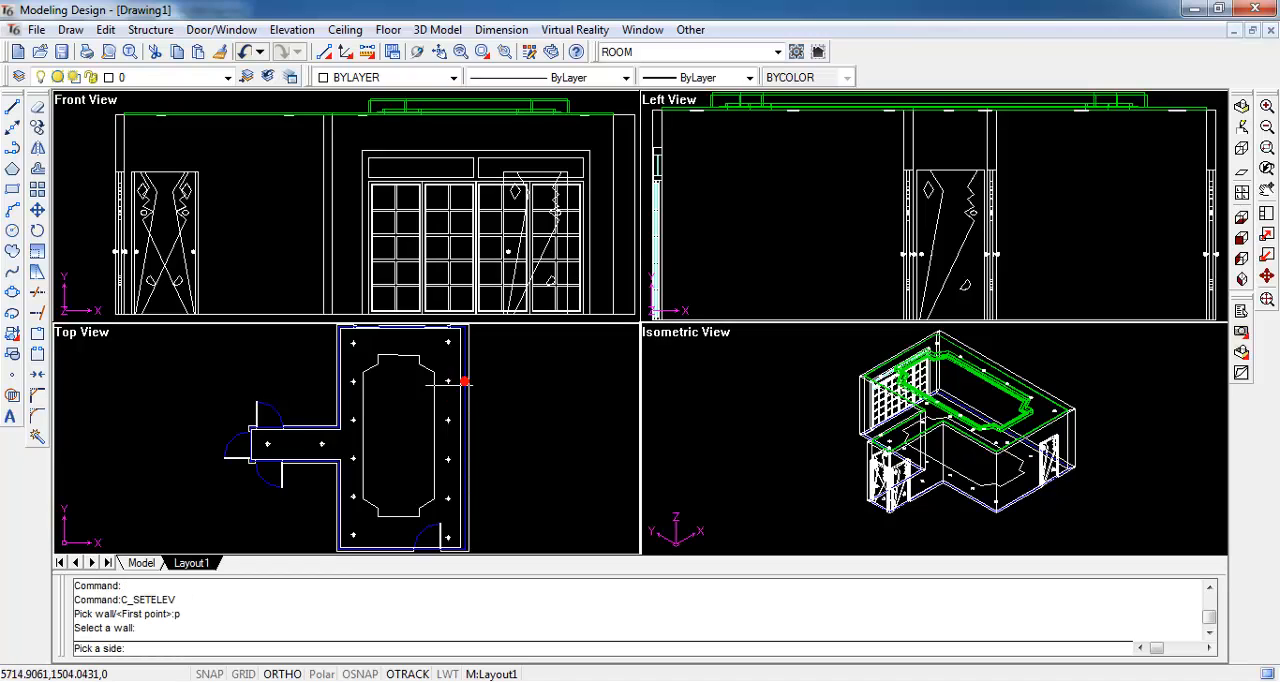
left_click(392, 391)
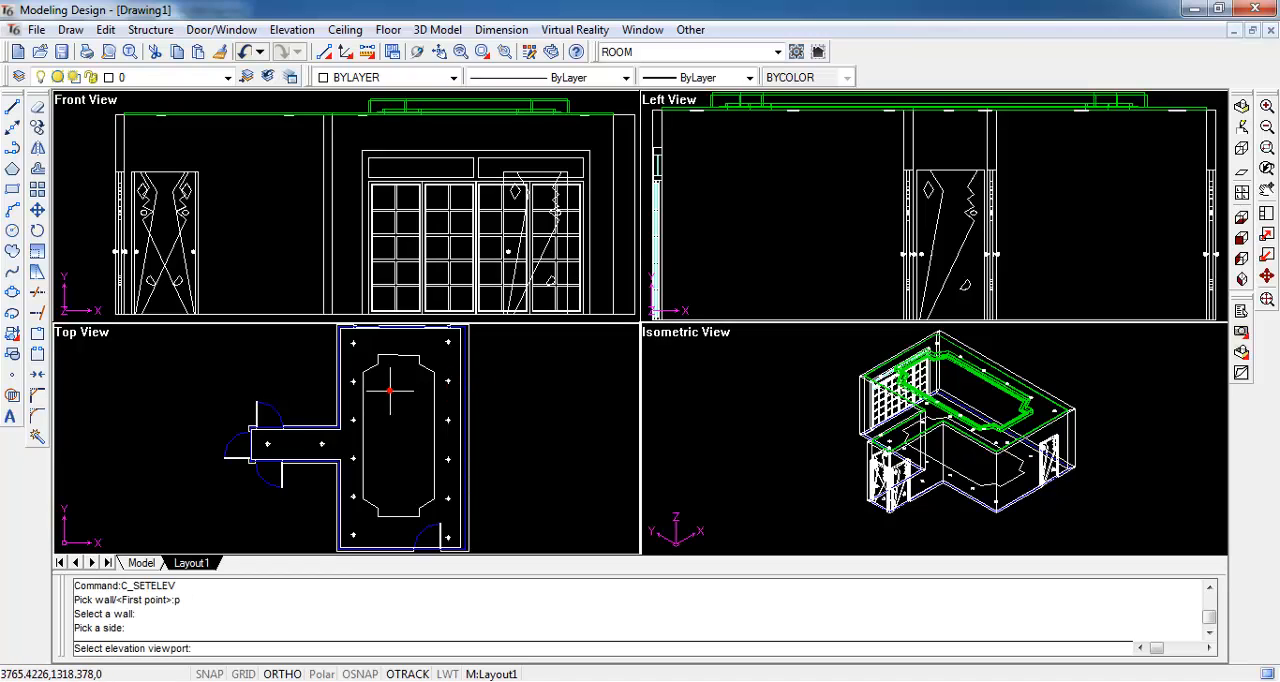
left_click(259, 233)
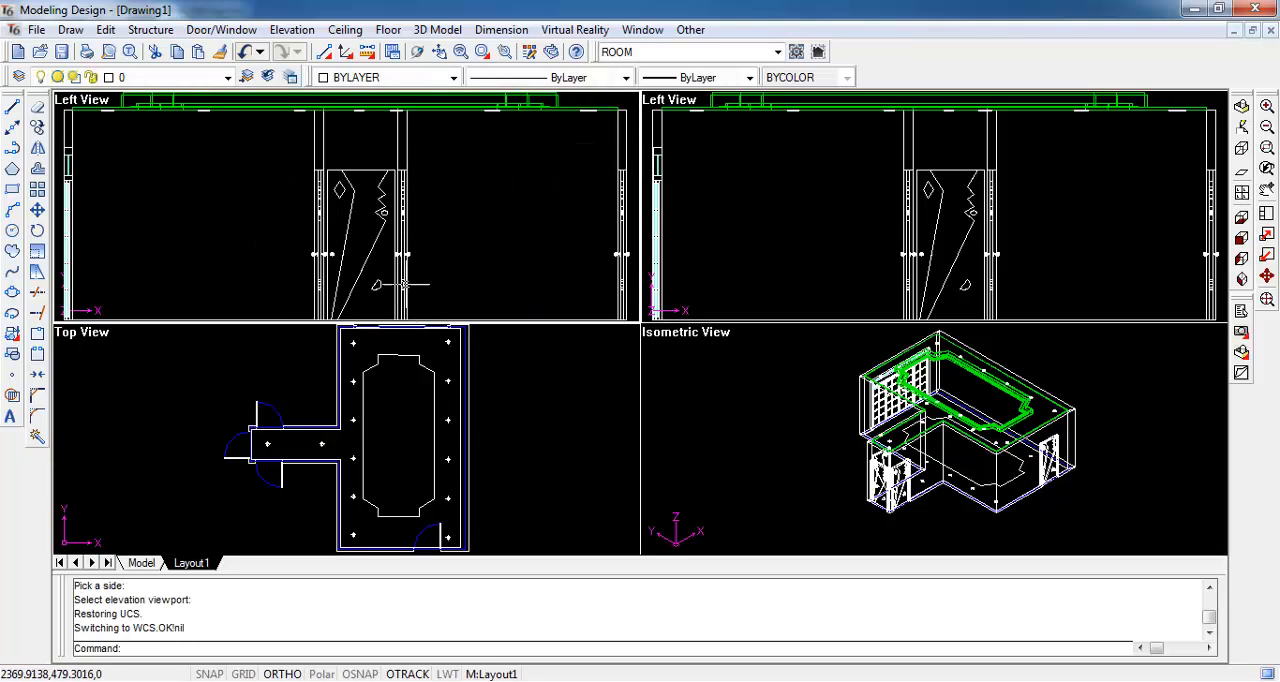
- Hide the objects of the corridor and the room's left part in the Top View, leaving the right wall displayed
left_click(397, 440)
scroll(397, 440, "down", 2)
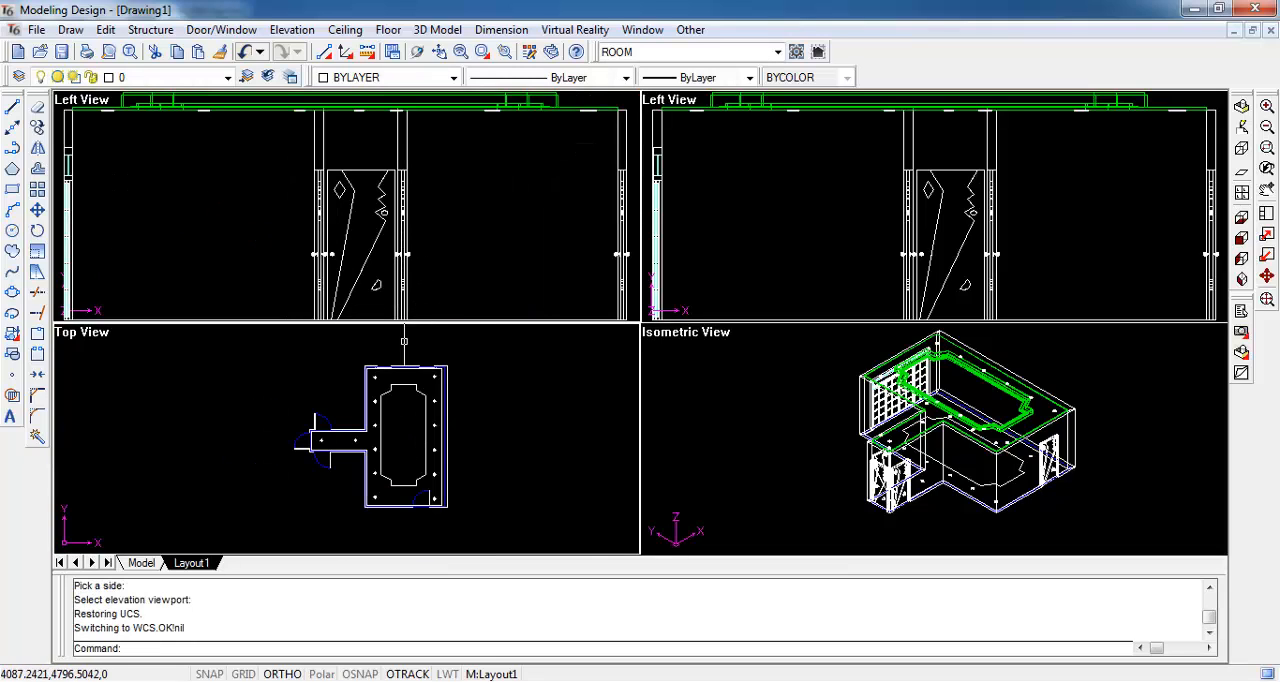
left_click(690, 29)
left_click(705, 136)
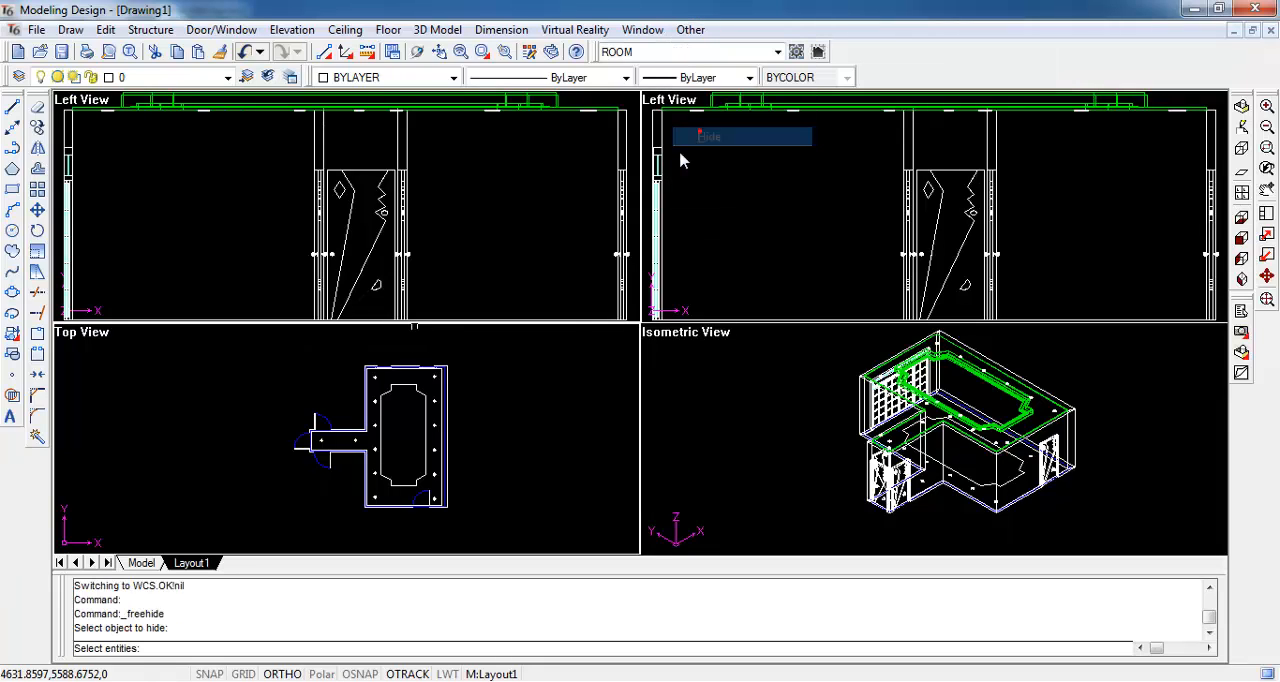
left_click(266, 343)
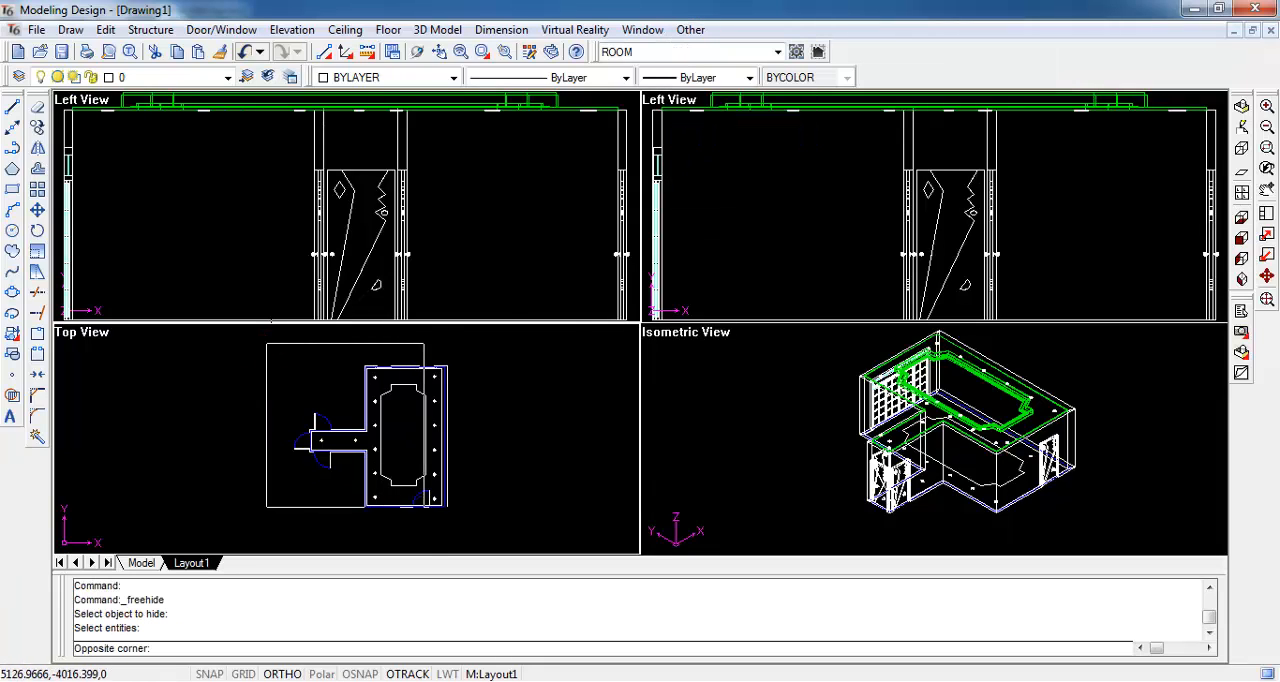
left_click(430, 528)
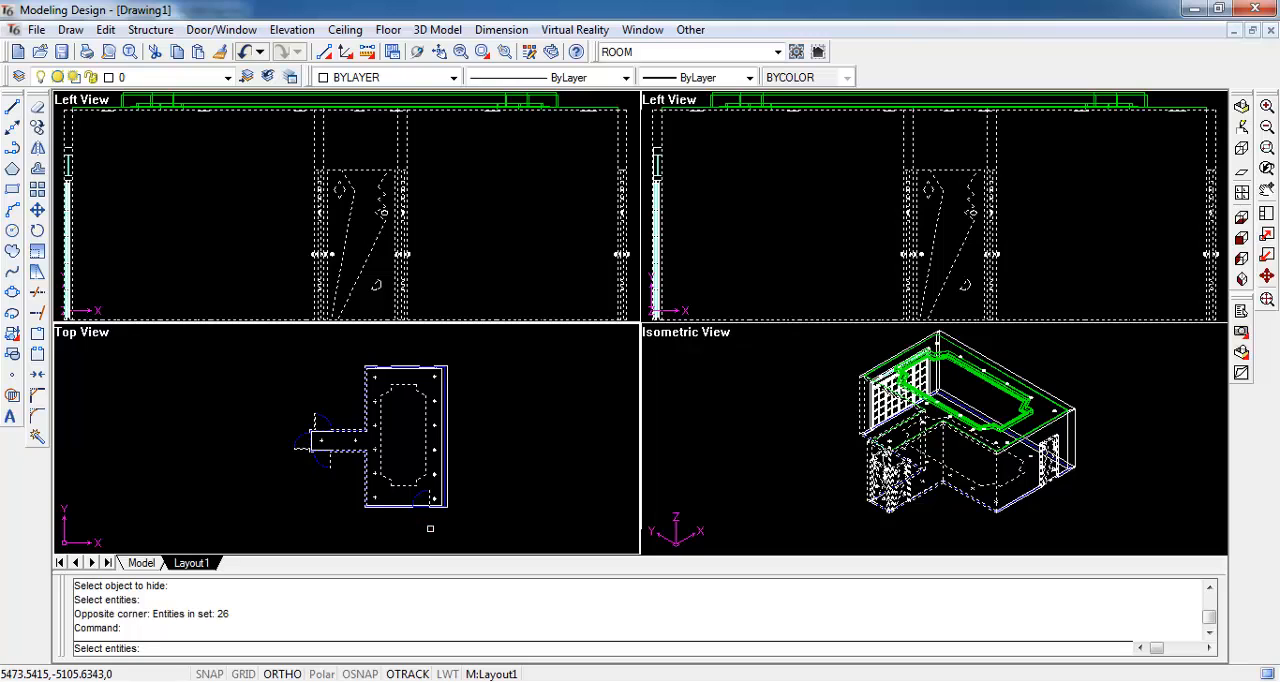
key("Return")
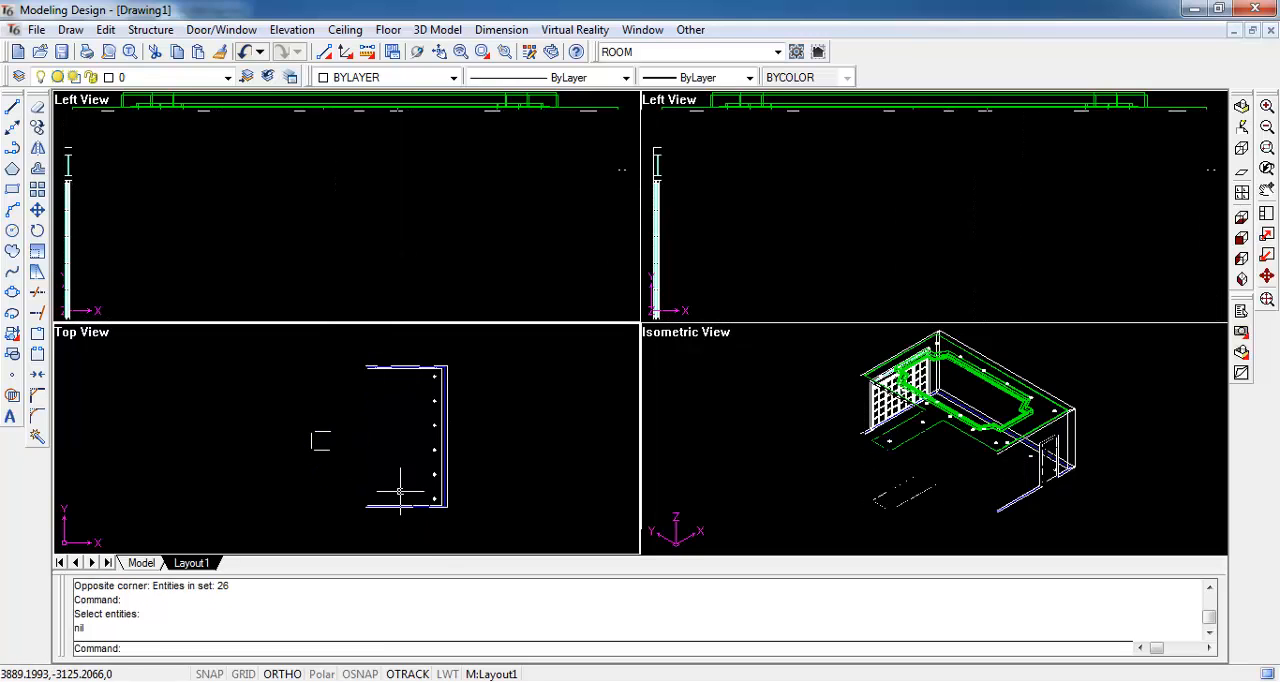
left_click(1267, 299)
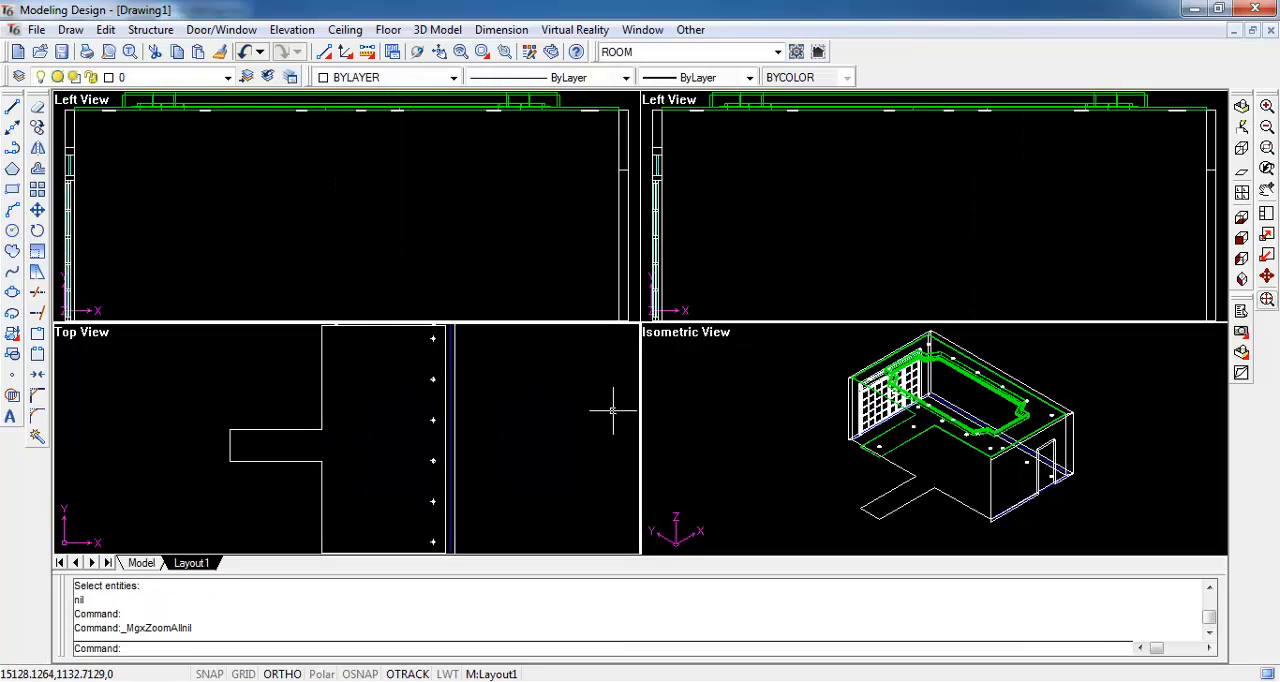
- Draw a guide polyline in the elevation from the wall's lower-left inner corner, 1700 along the floor, ending in a short upward segment
left_click(280, 229)
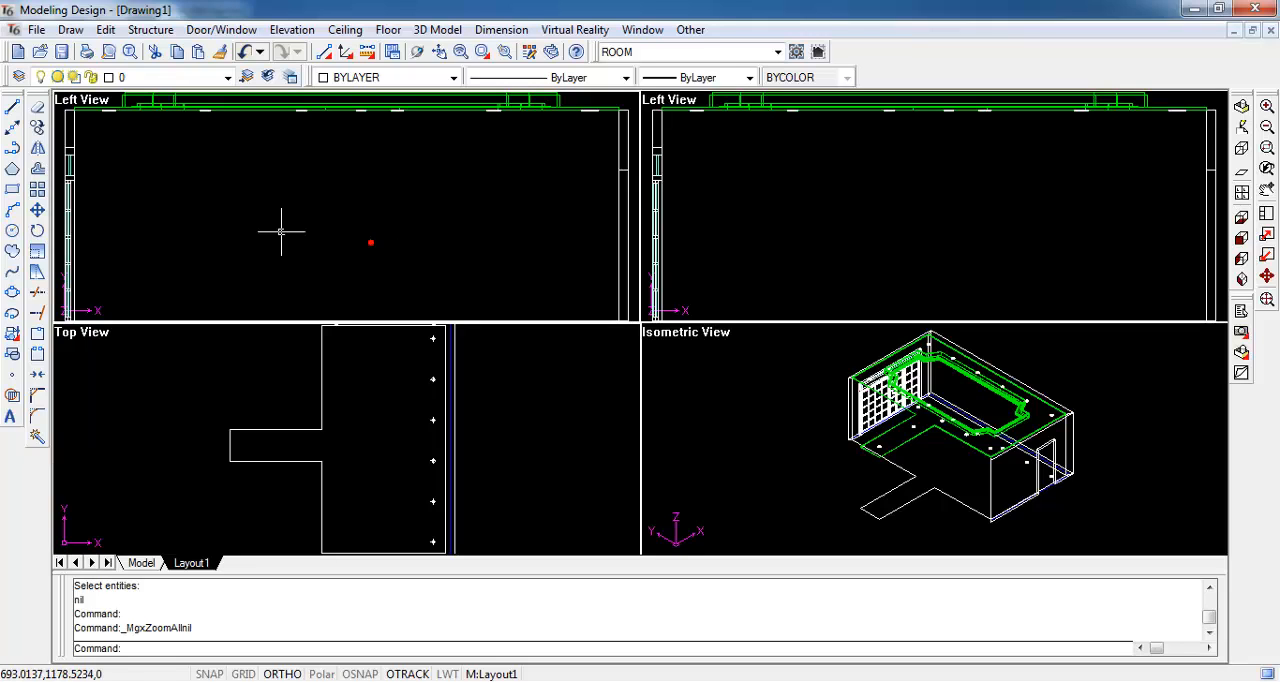
scroll(272, 236, "down", 2)
scroll(260, 258, "down", 1)
scroll(253, 258, "up", 2)
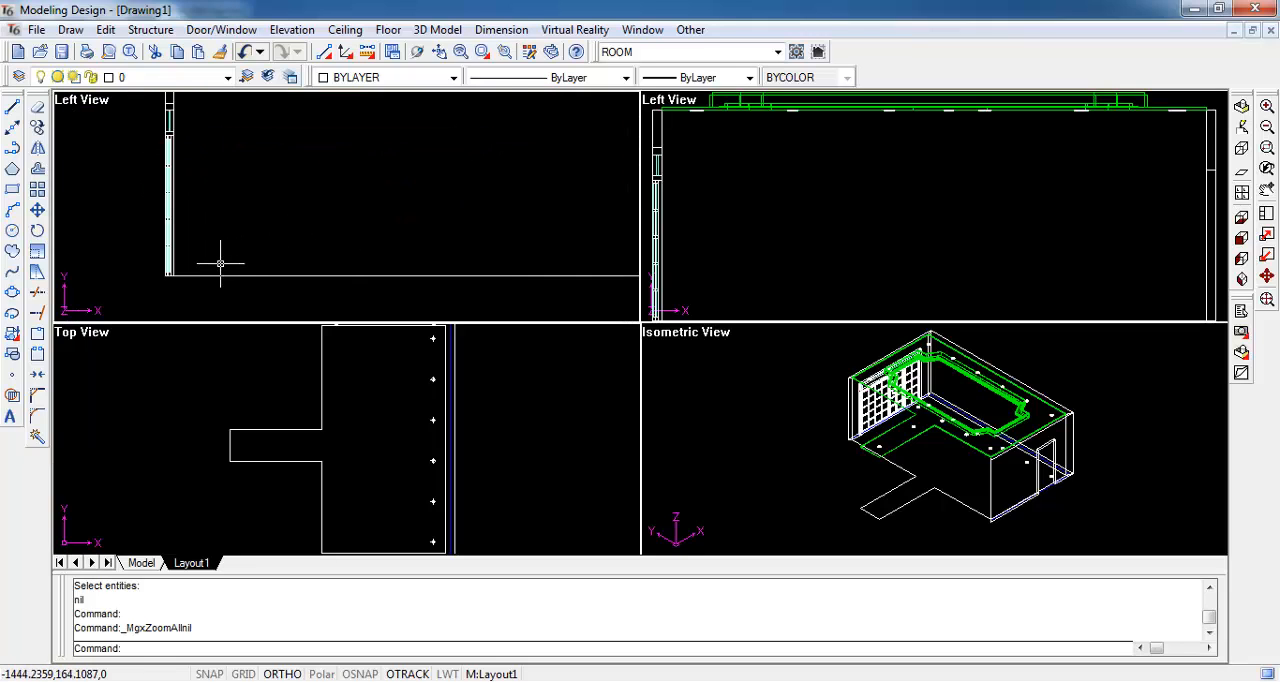
left_click(12, 148)
right_click(203, 262, "shift")
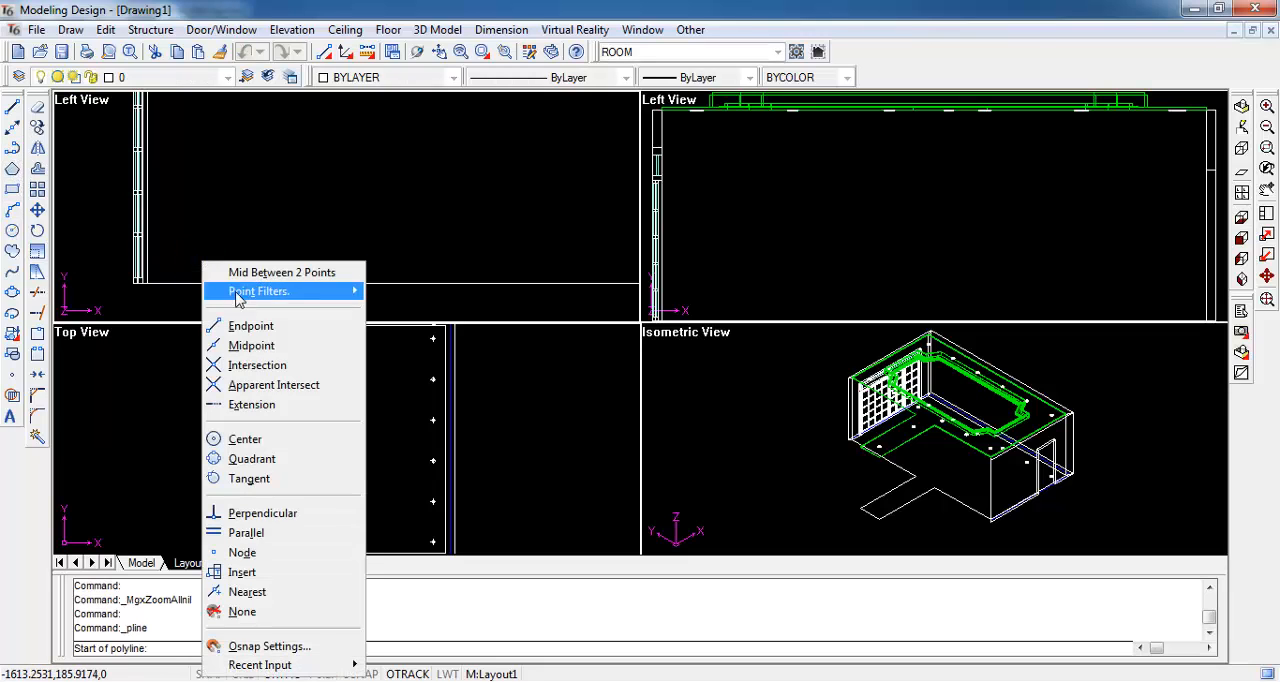
left_click(240, 325)
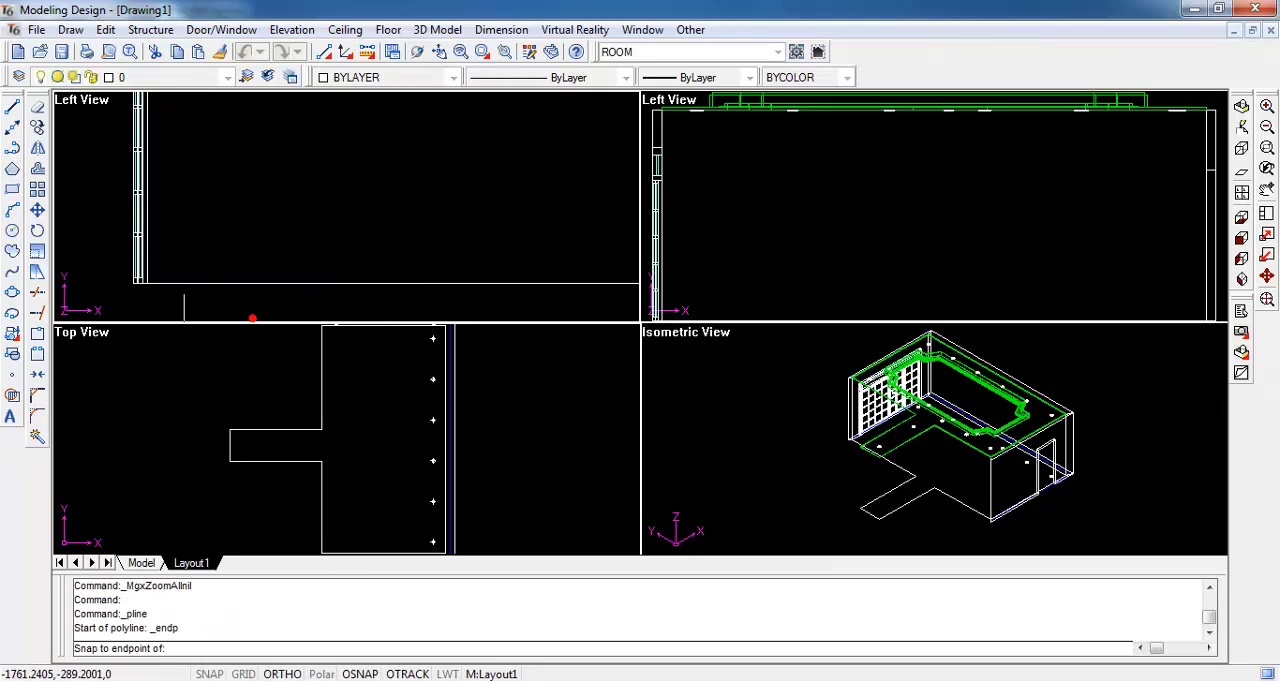
left_click(147, 284)
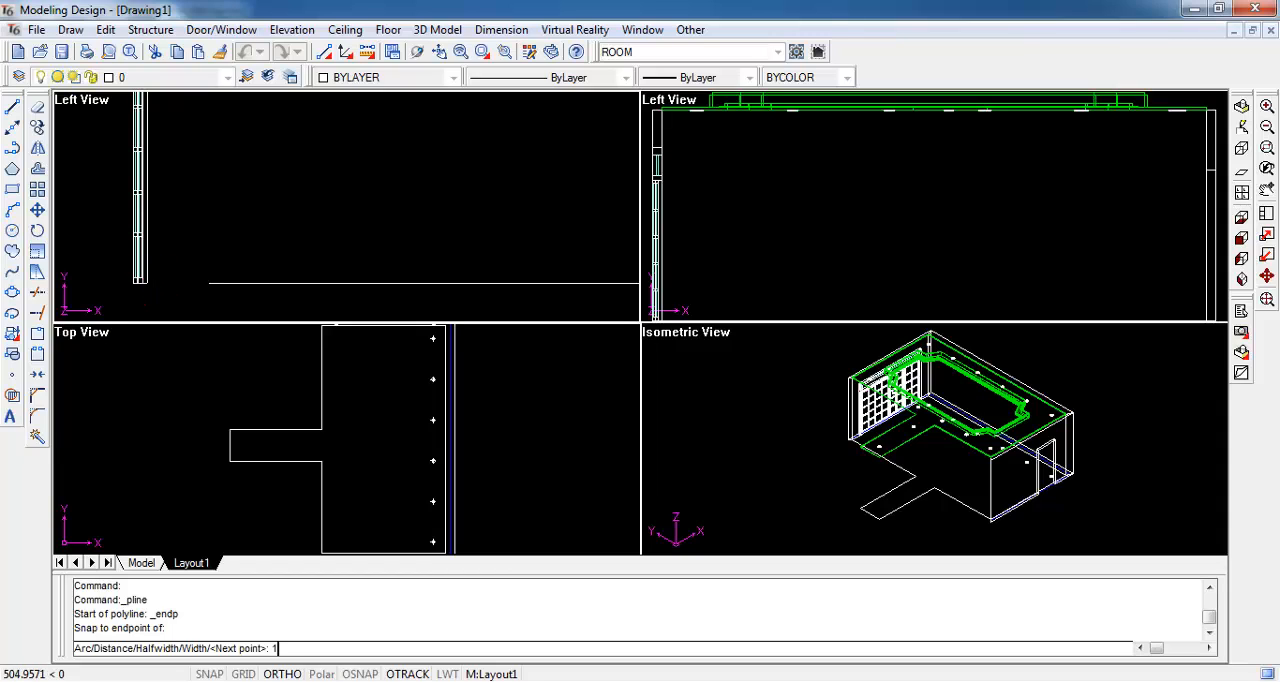
type("1700")
key("Return")
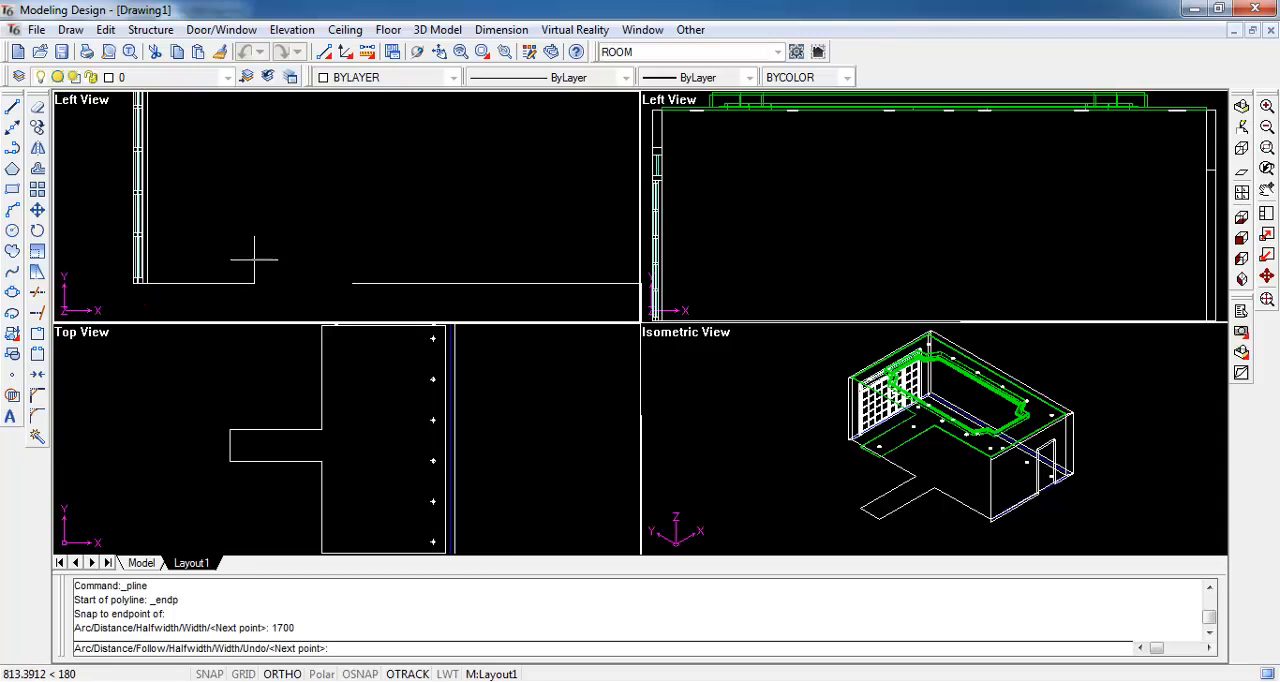
left_click(364, 270)
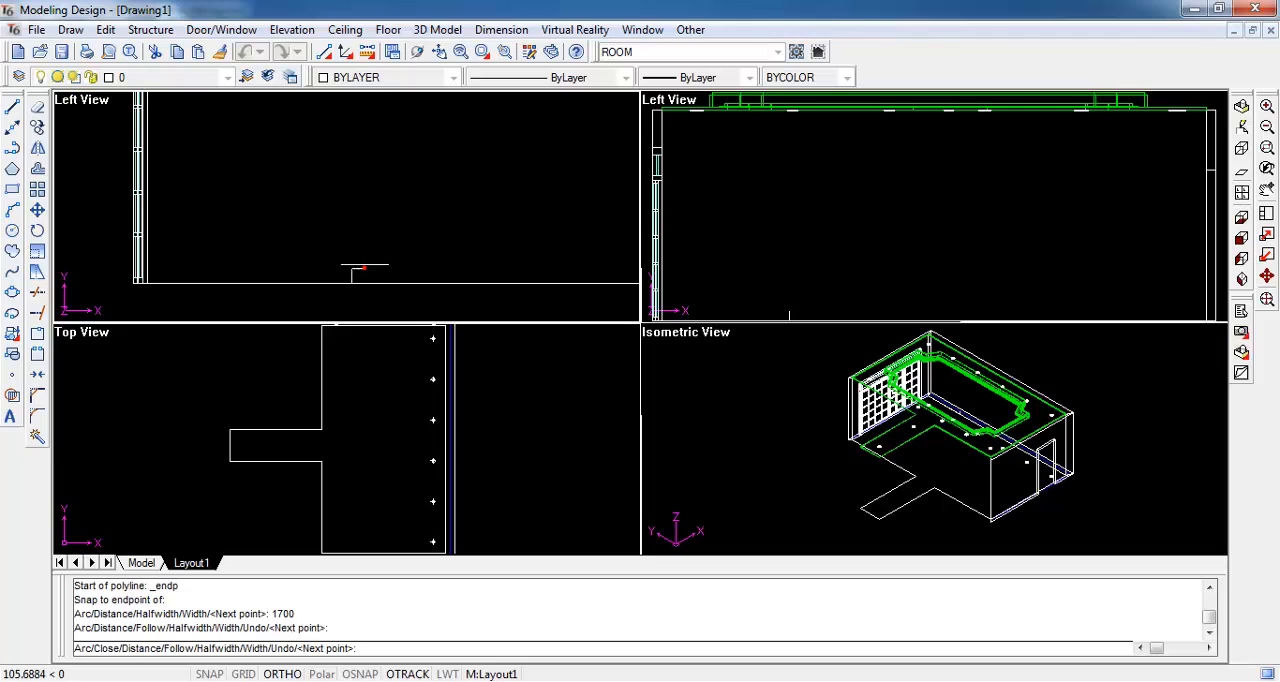
key("Escape")
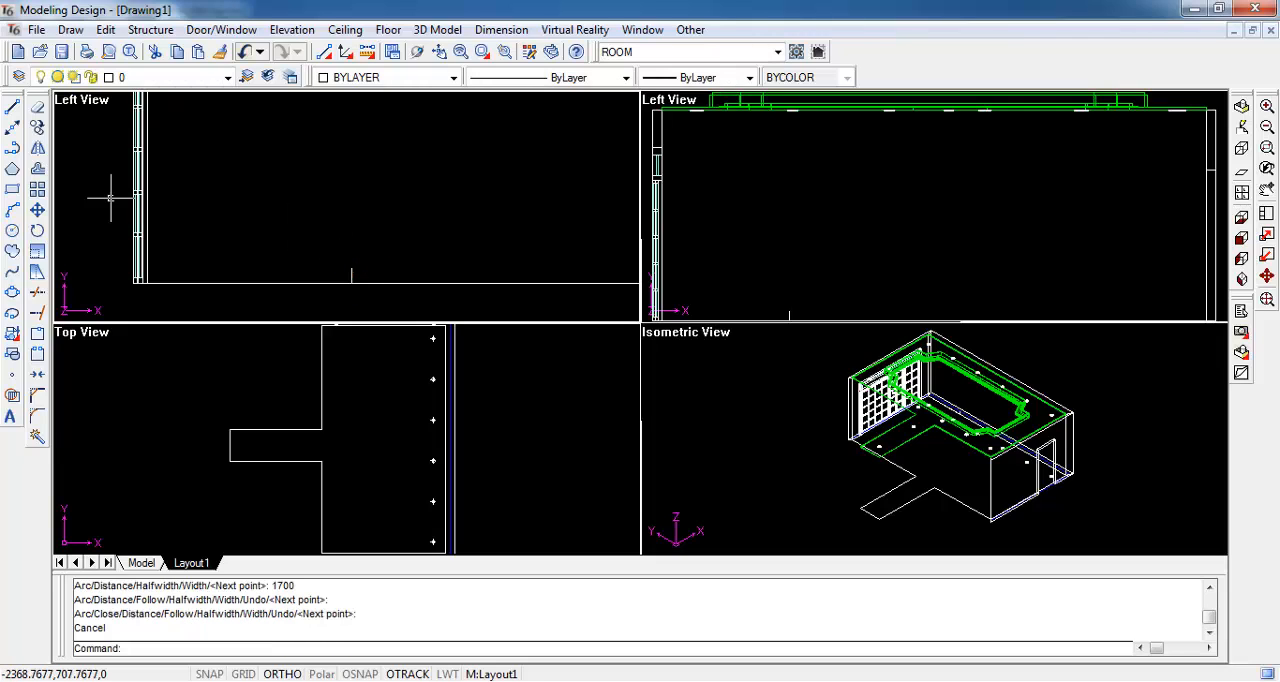
- Draw a rectangle 2000 long and 500 wide on the wall elevation, starting from the guide polyline's corner on the floor line
left_click(12, 189)
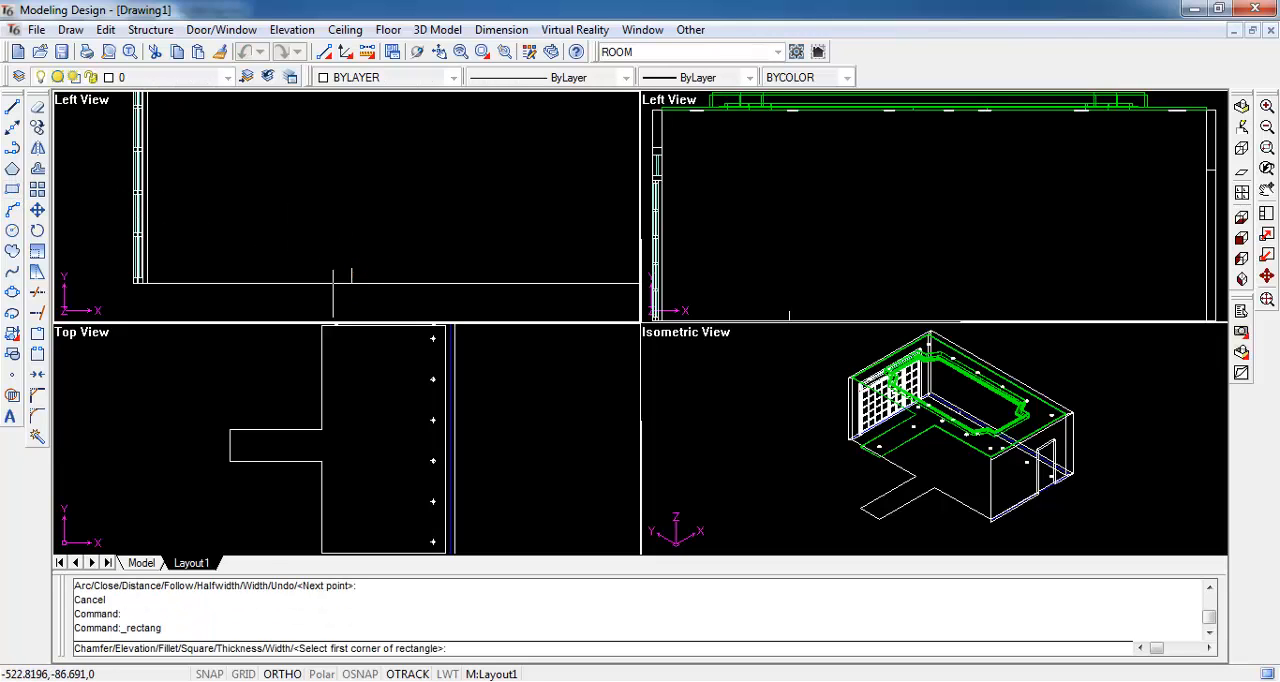
right_click(348, 270, "shift")
left_click(384, 333)
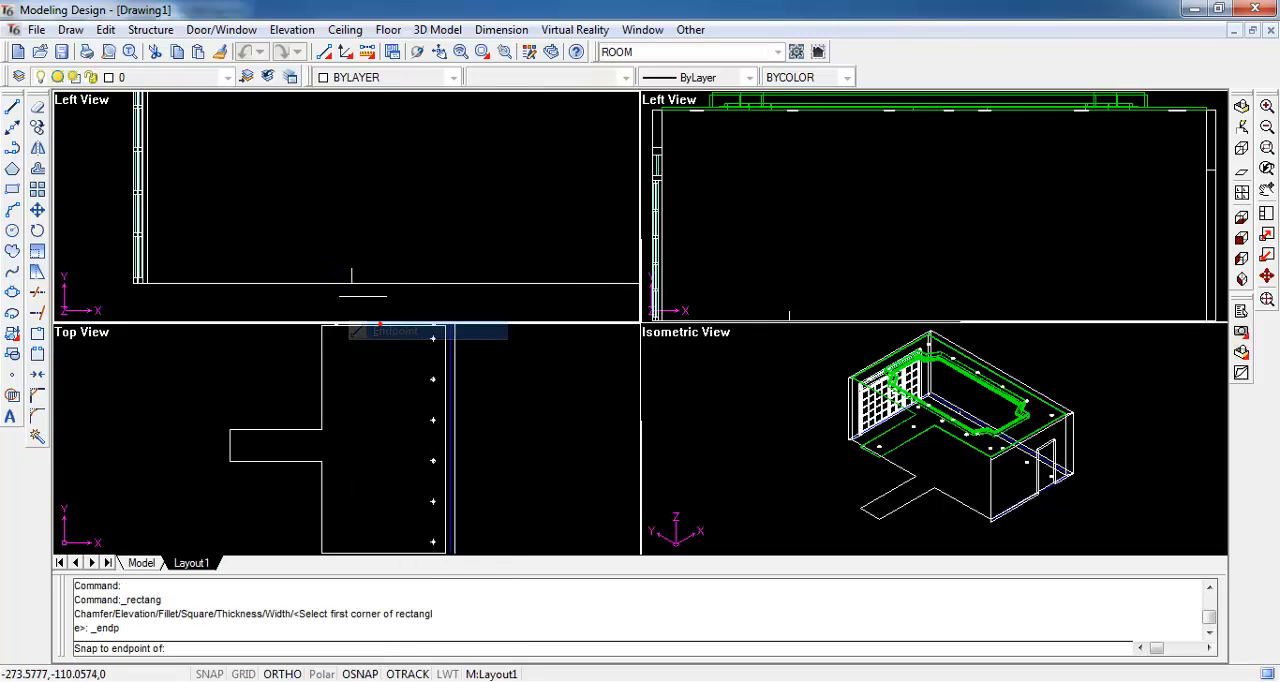
left_click(352, 281)
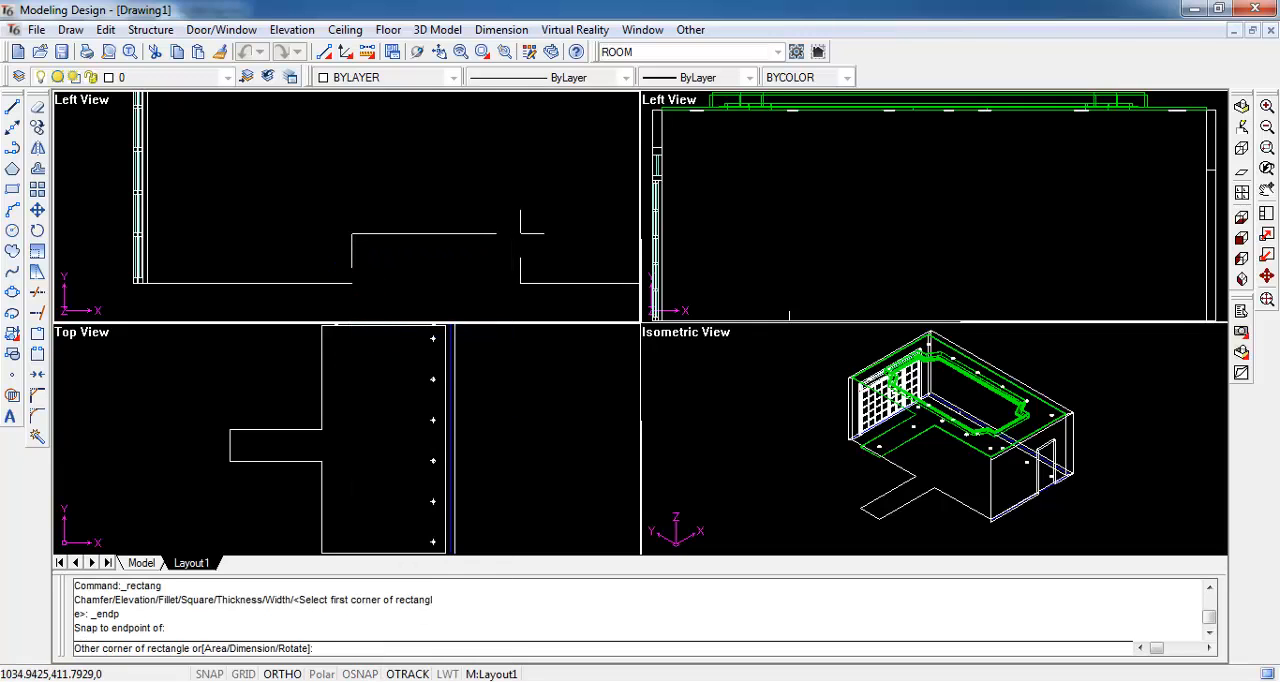
type("d")
key("Return")
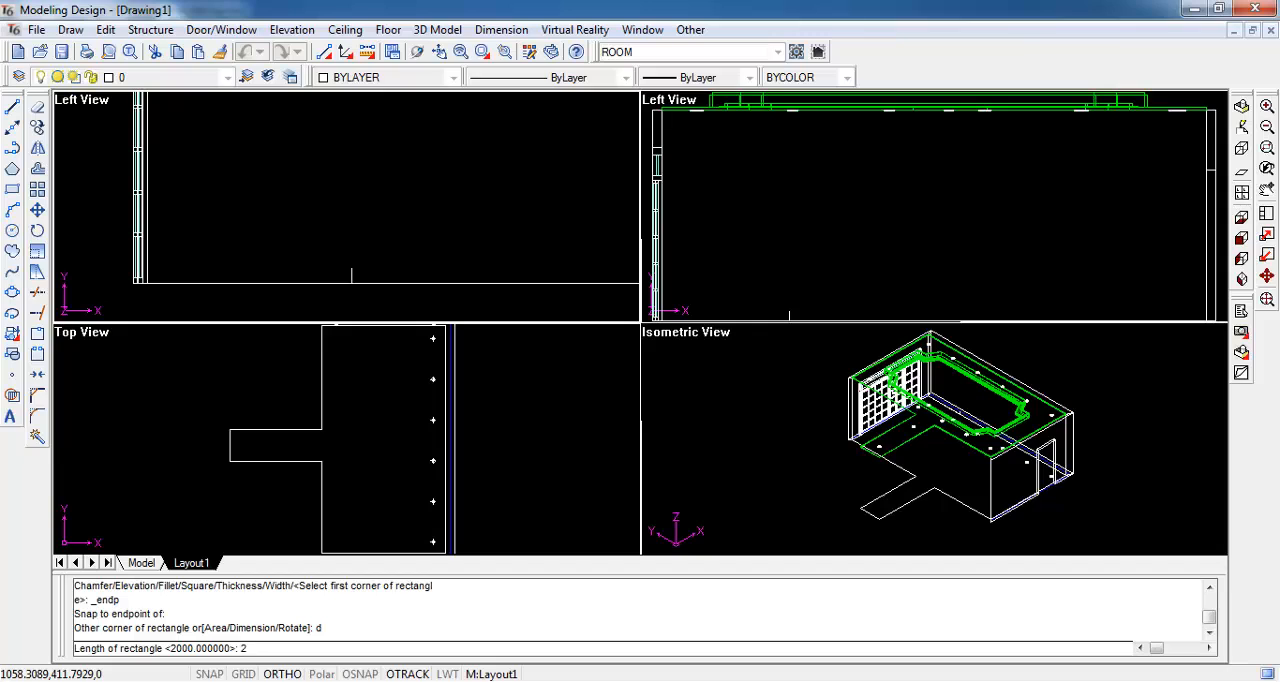
key("Return")
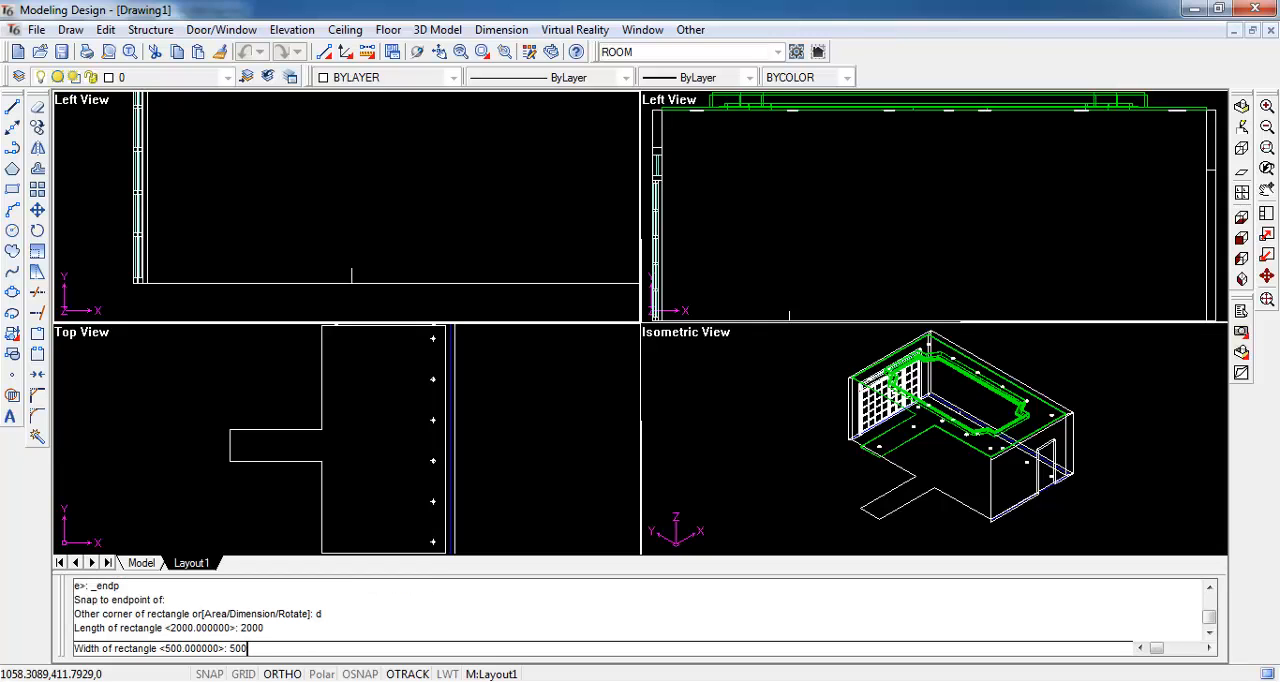
key("Return")
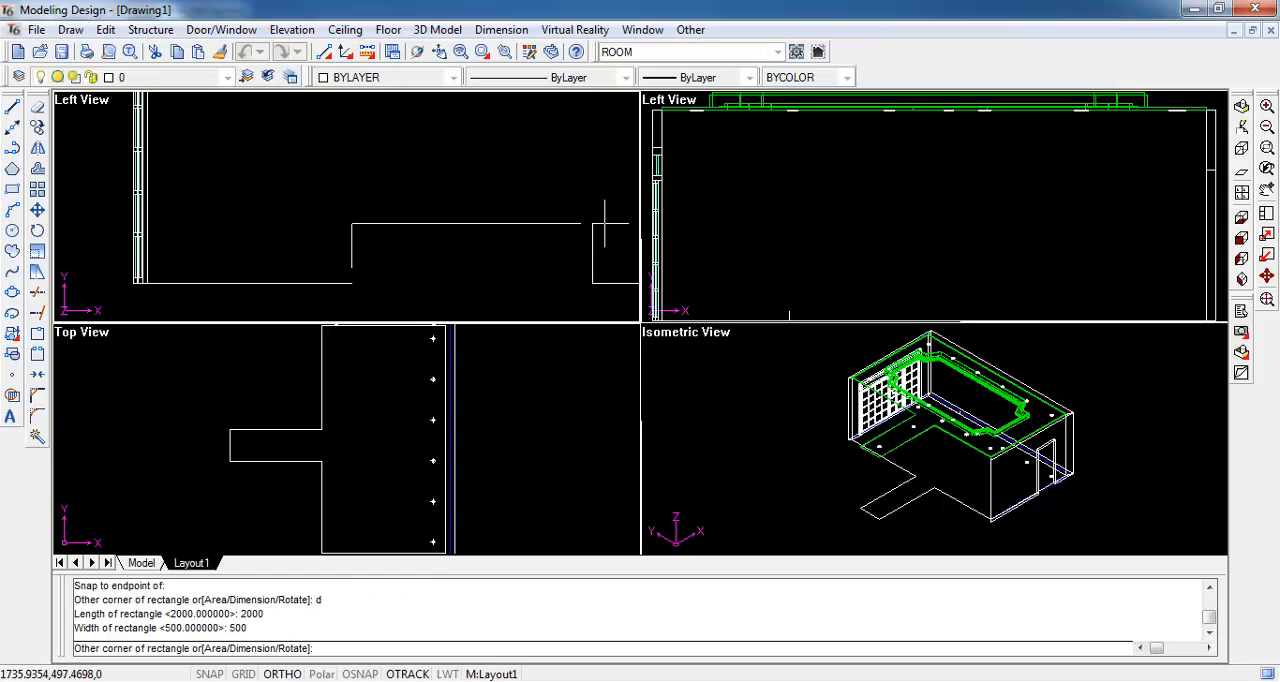
left_click(603, 222)
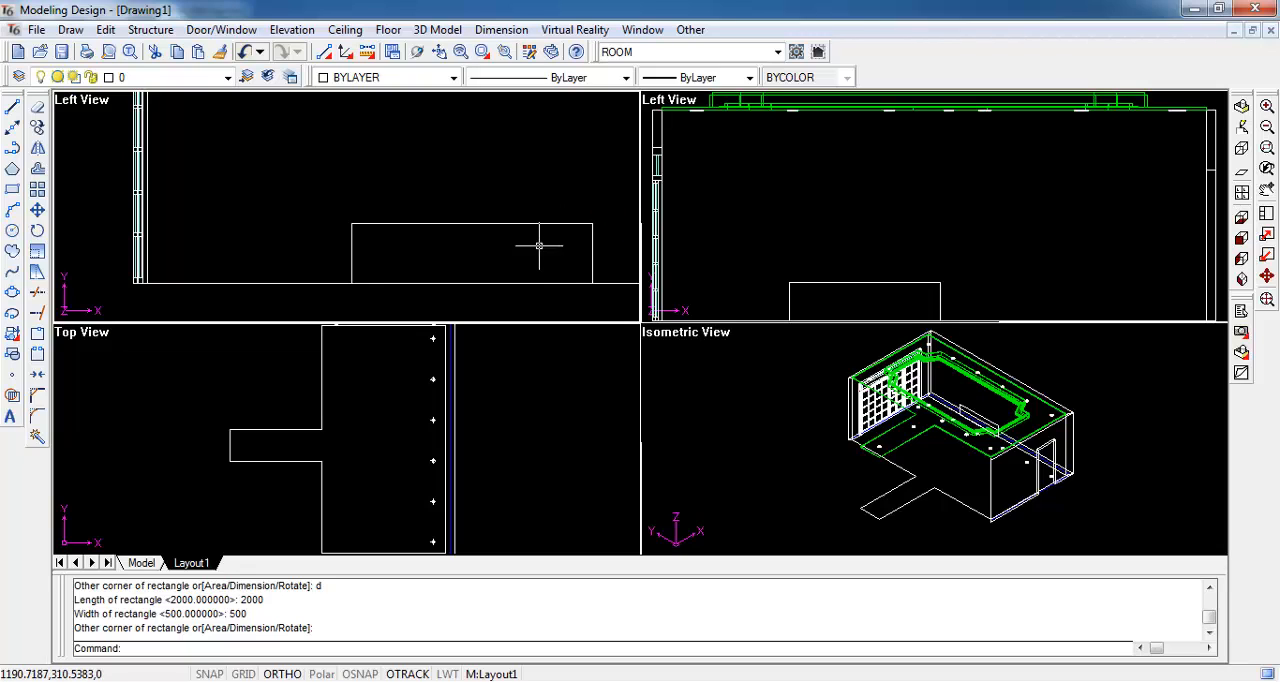
- Move the rectangle 1000 straight up on the wall elevation, using its upper-right corner as base point
left_click(592, 245)
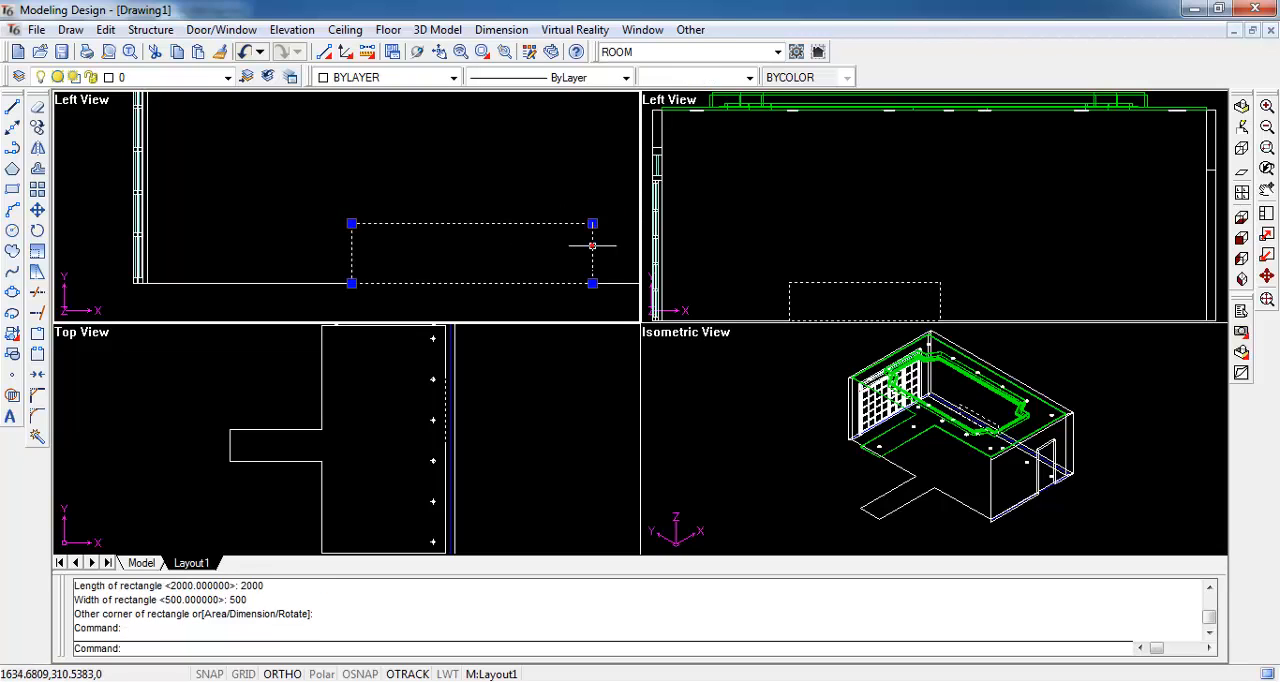
type("m")
key("Return")
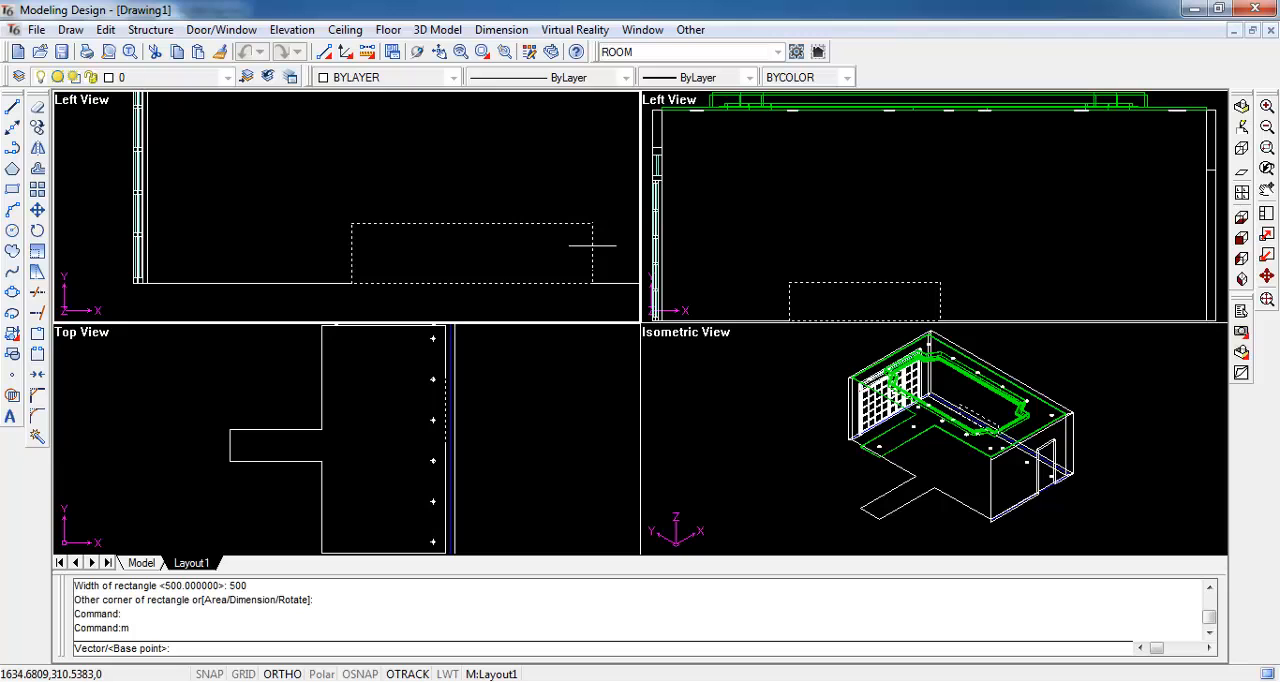
right_click(592, 245, "shift")
left_click(624, 306)
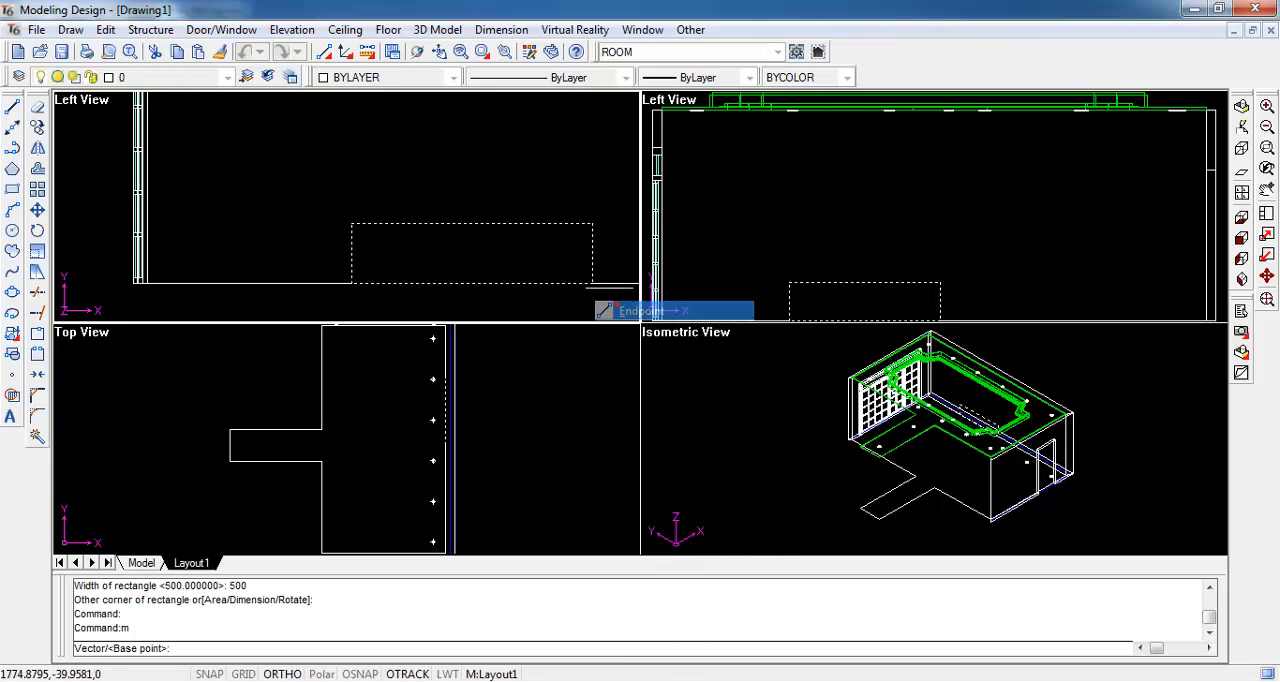
left_click(592, 224)
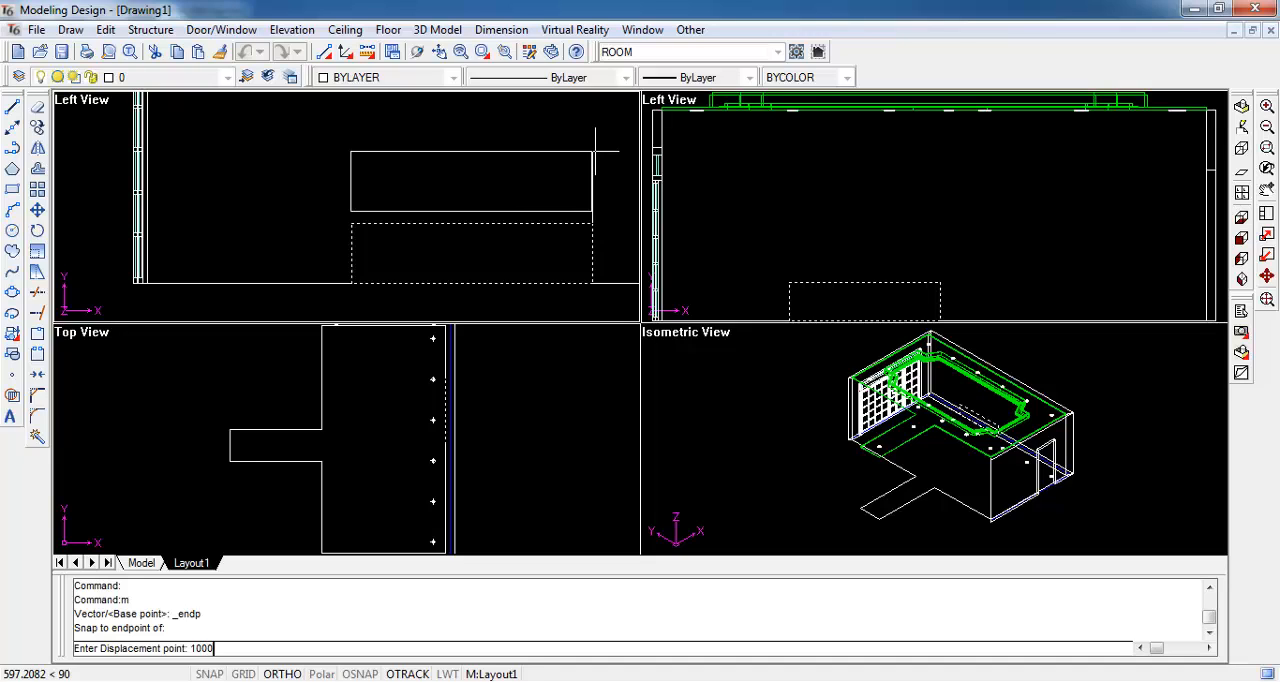
key("Return")
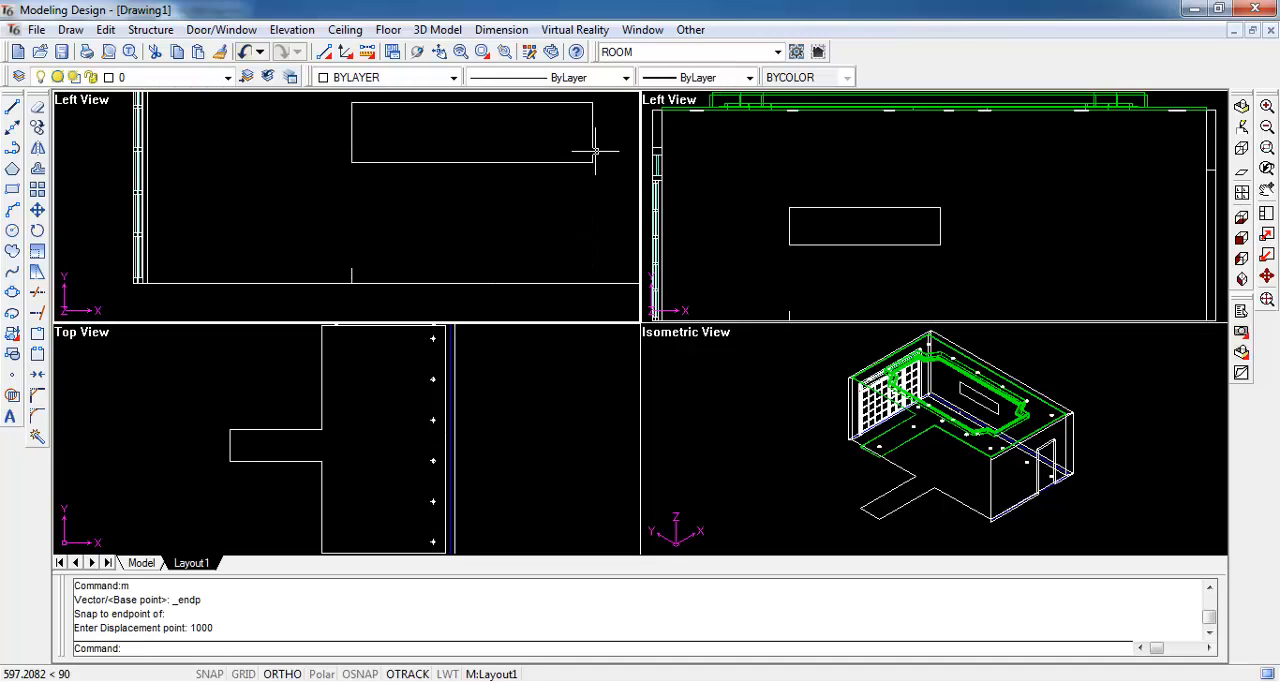
- Erase the guide polyline along the floor line of the elevation
left_click(349, 271)
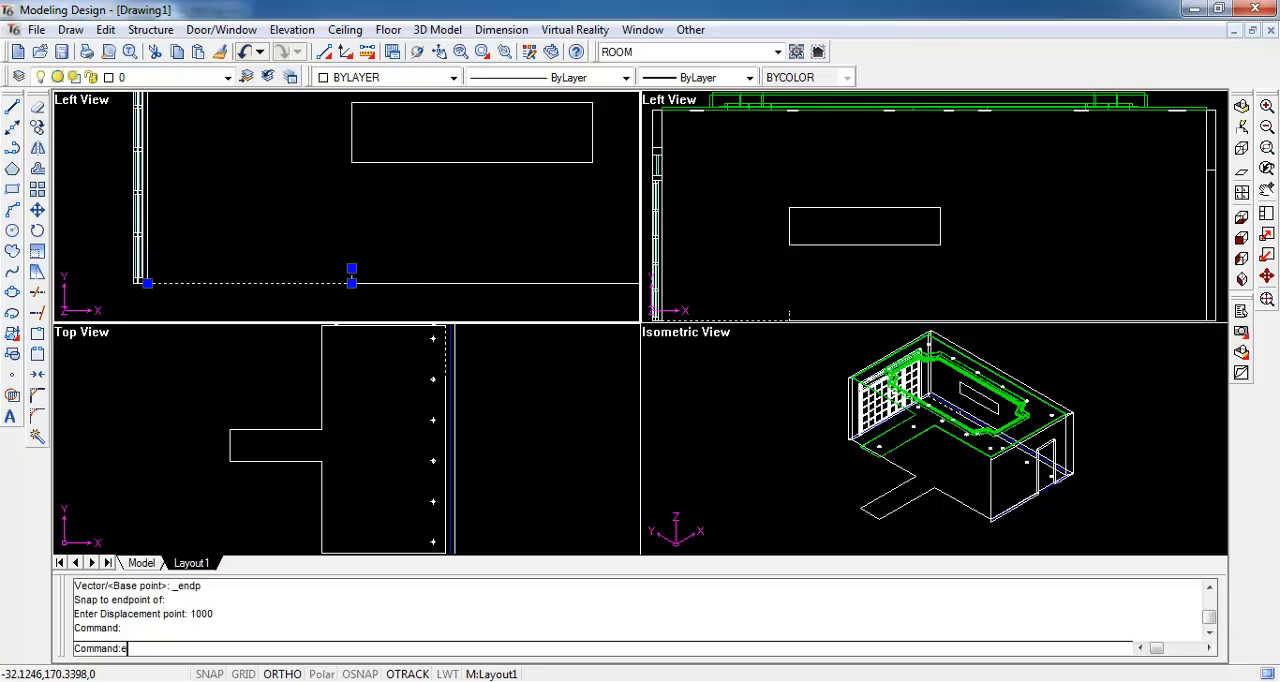
type("e")
key("Return")
- Create a niche 150 deep in the right wall from the rectangle profile and inspect it in all views
scroll(406, 251, "down", 2)
mouse_move(449, 191)
middle_mouse_down()
mouse_move(360, 233)
mouse_move(306, 237)
middle_mouse_up()
left_click(290, 30)
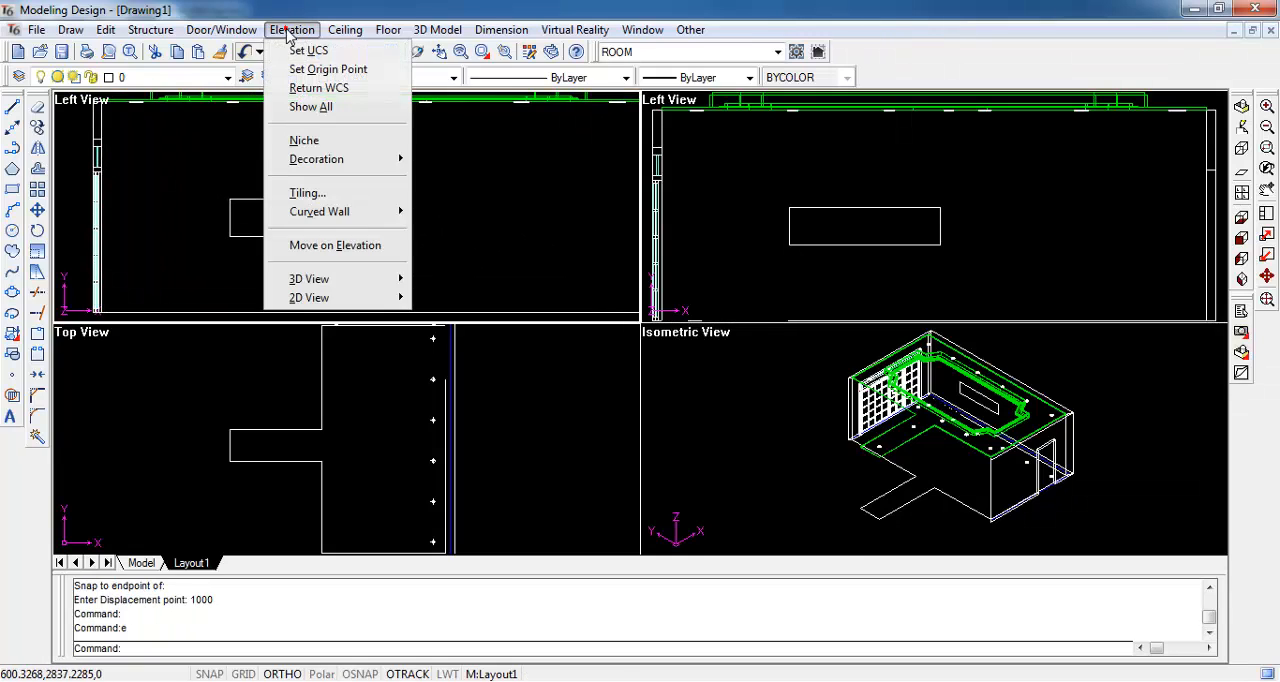
left_click(346, 140)
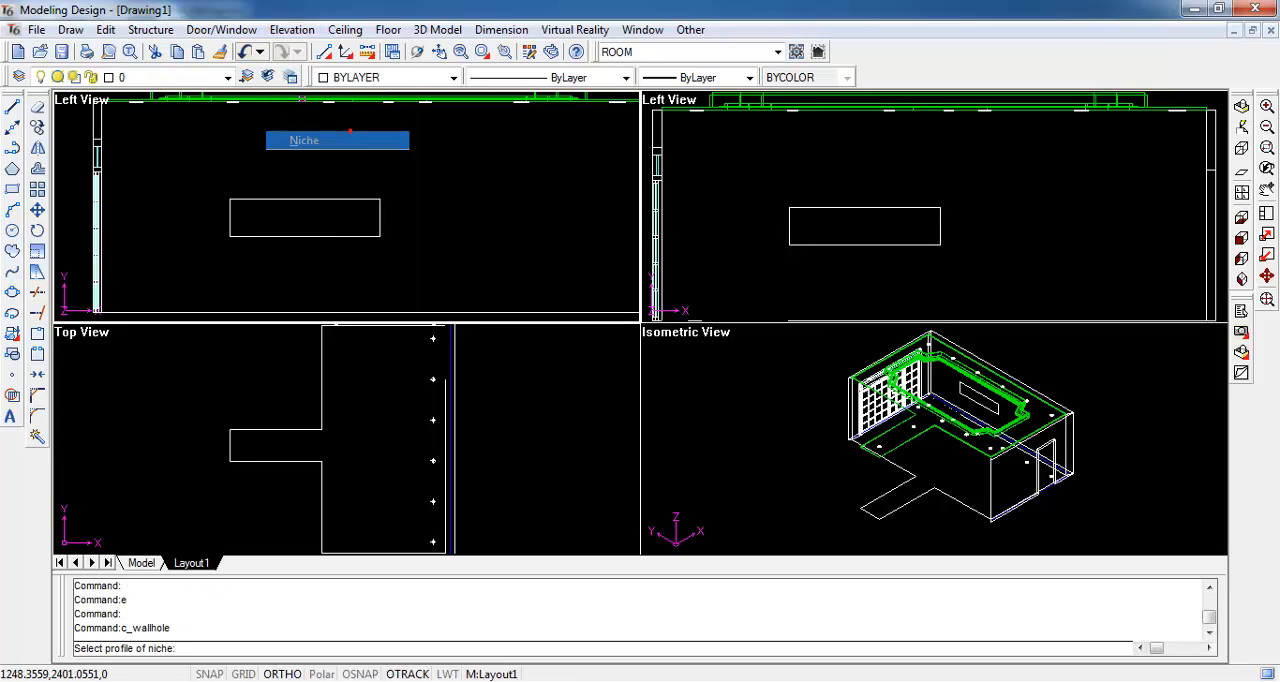
left_click(323, 200)
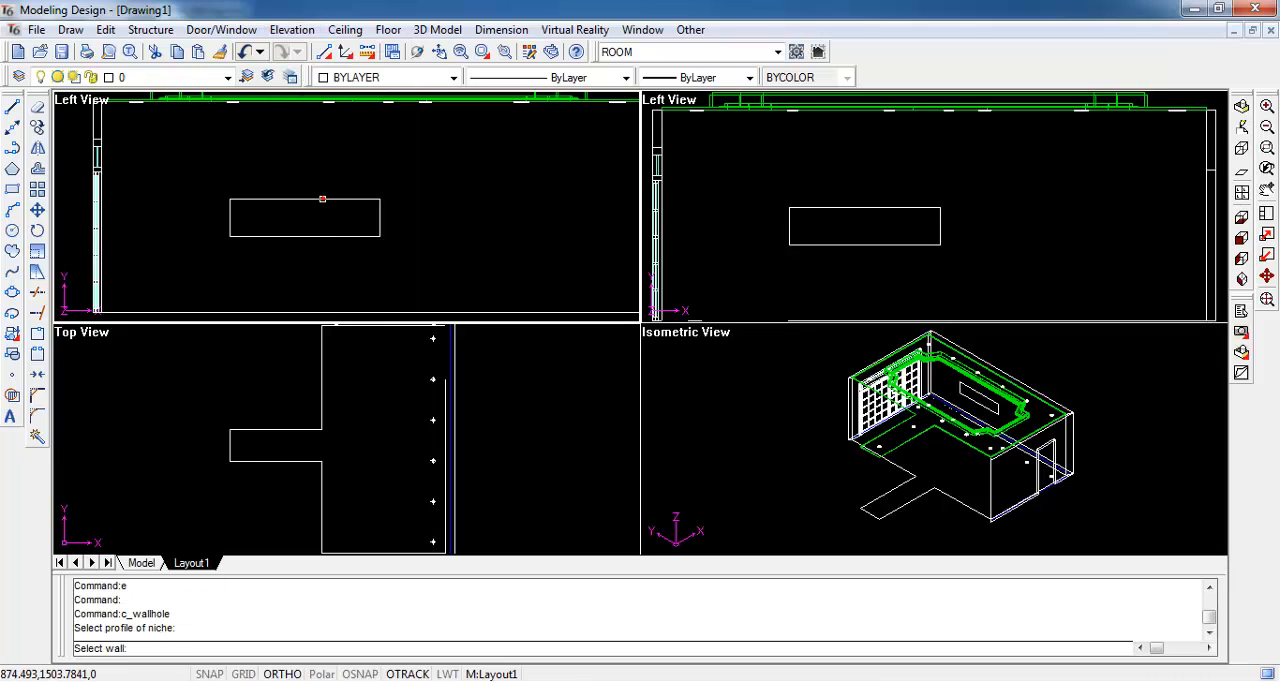
left_click(451, 405)
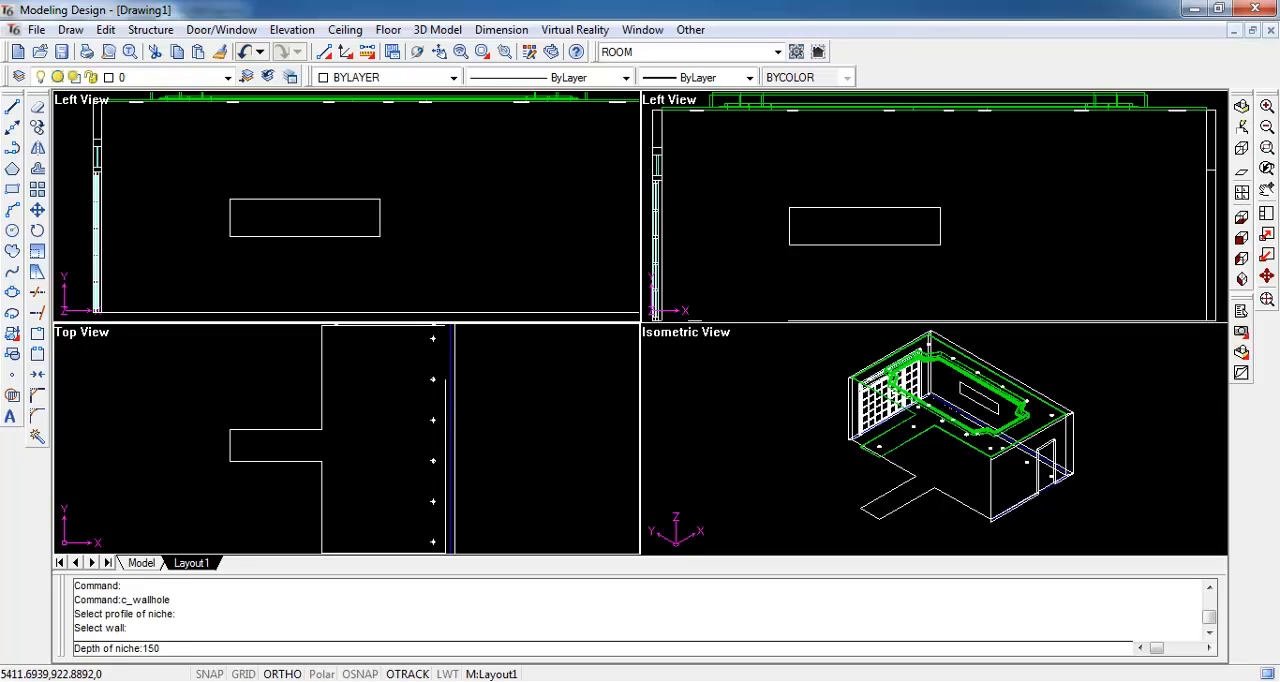
type("150")
key("Return")
scroll(452, 402, "up", 2)
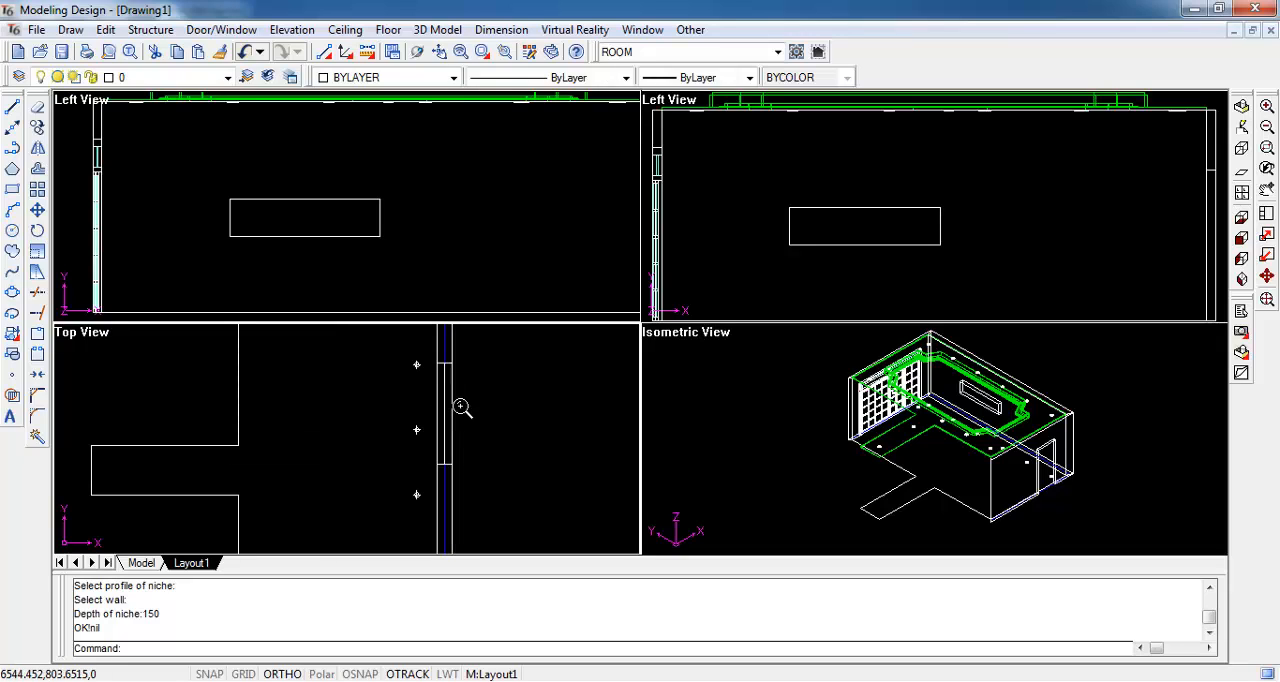
left_click(450, 395)
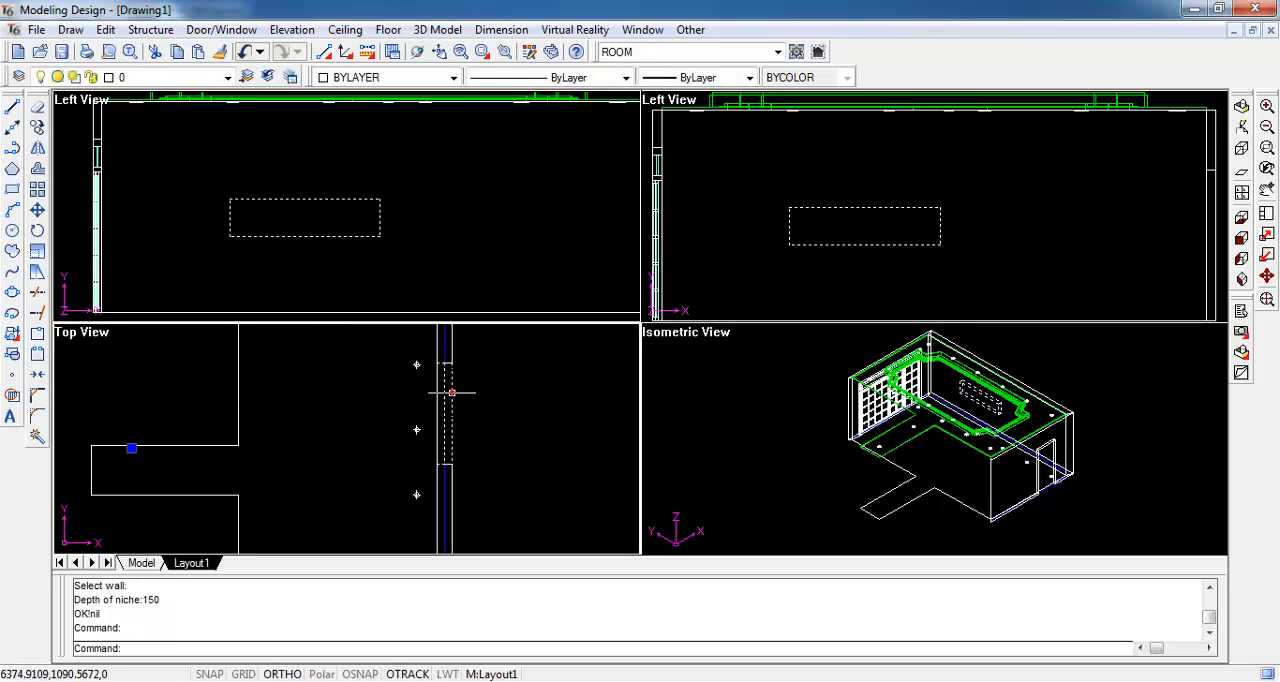
left_click(409, 229)
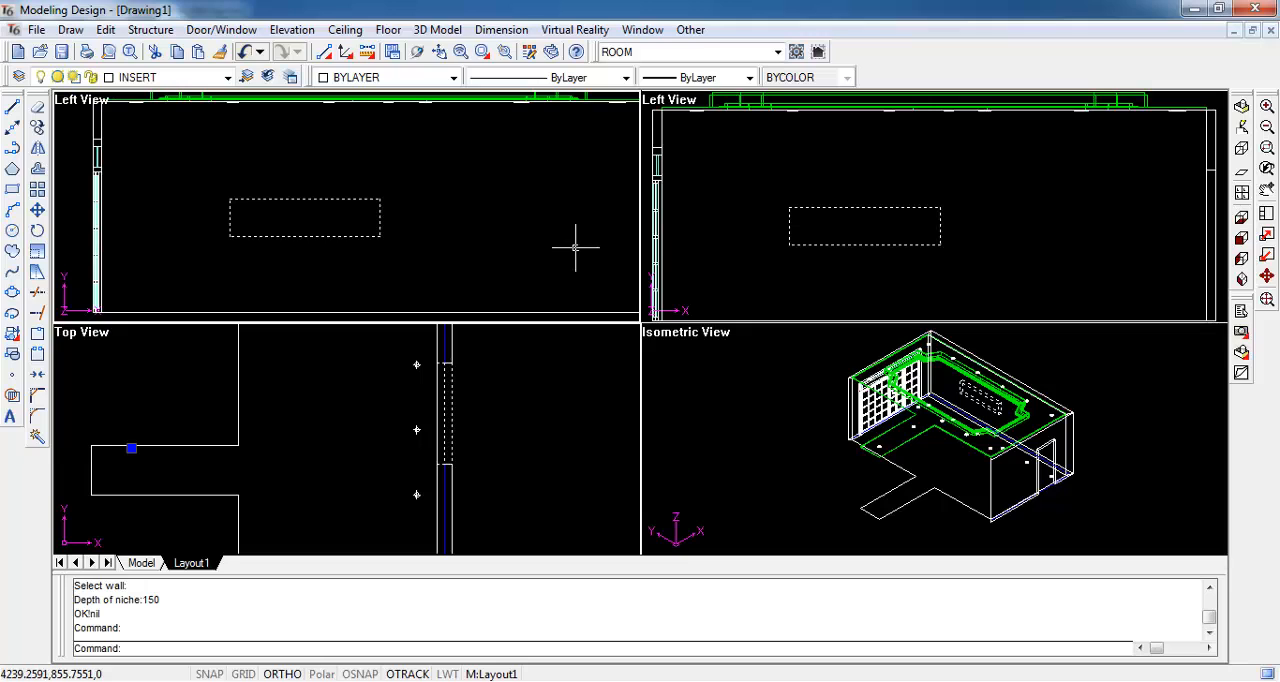
left_click(1267, 300)
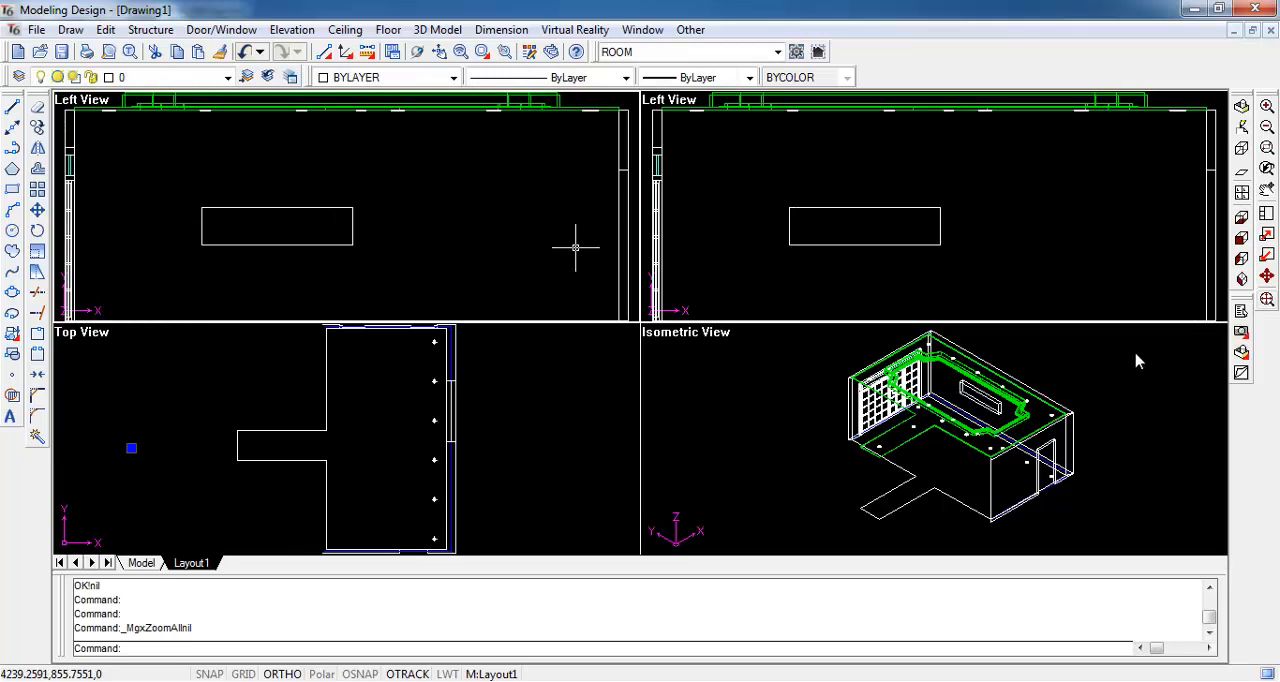
- Show all hidden objects again by selecting the whole model in the isometric view
left_click(690, 29)
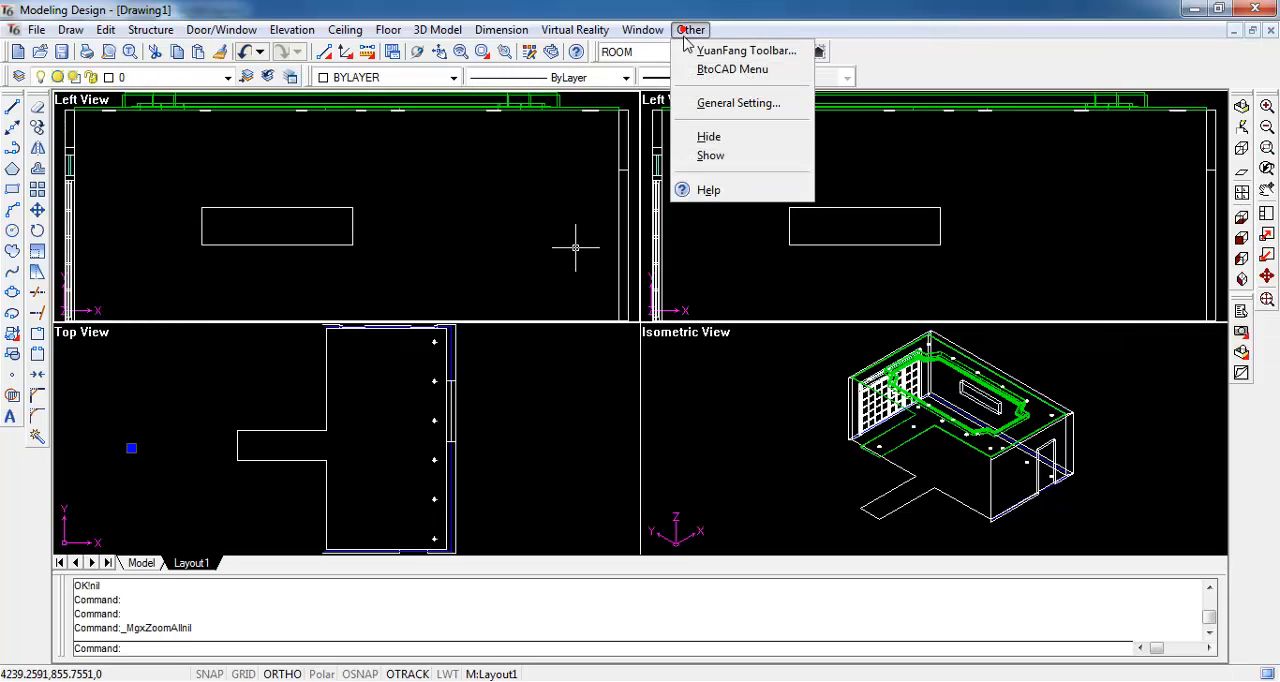
left_click(710, 155)
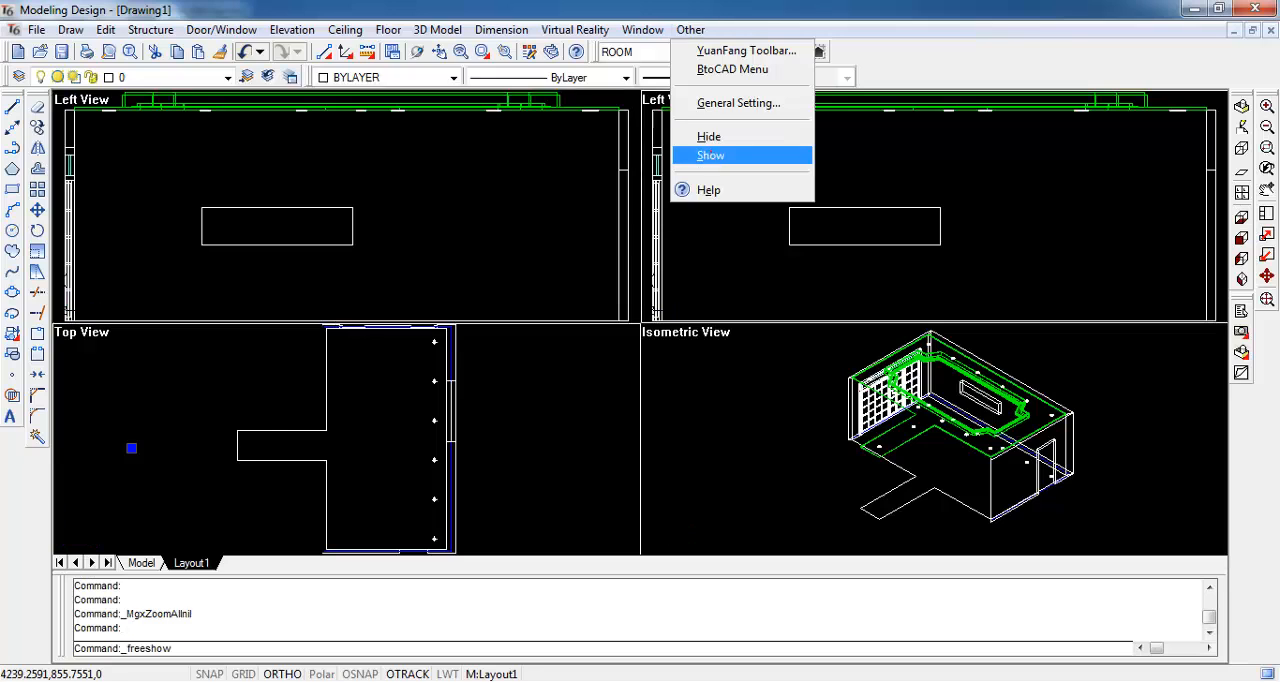
left_click(766, 330)
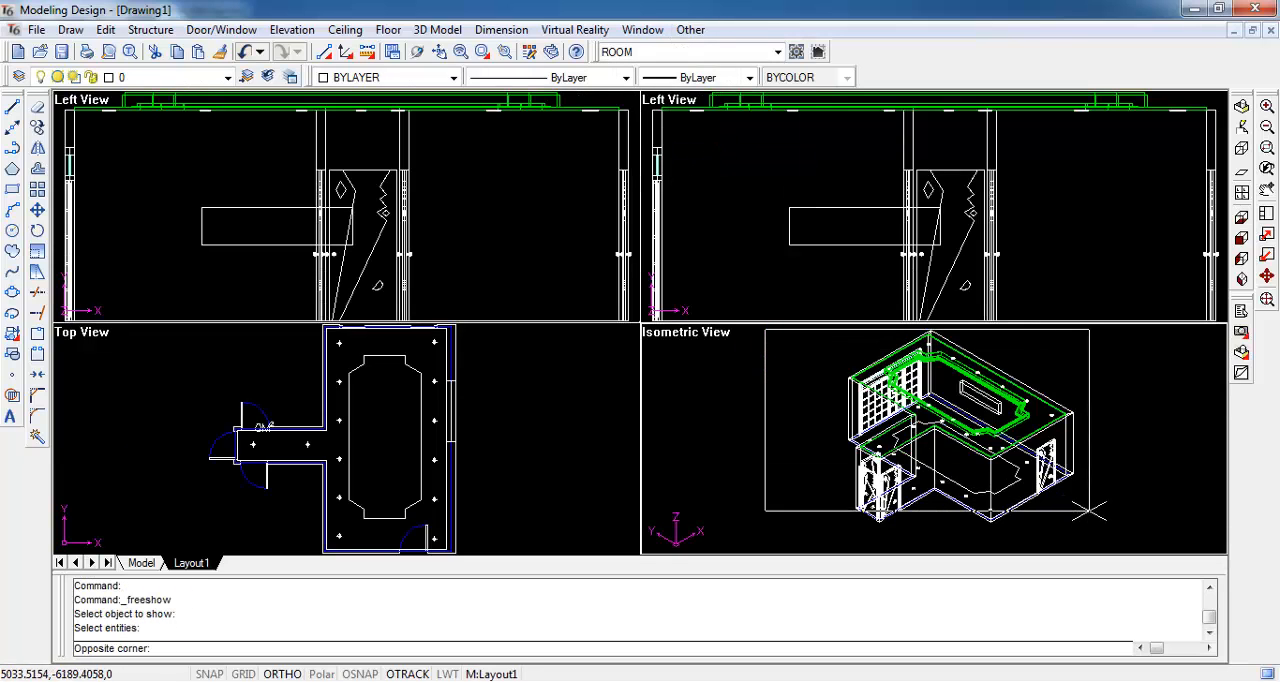
left_click(1099, 531)
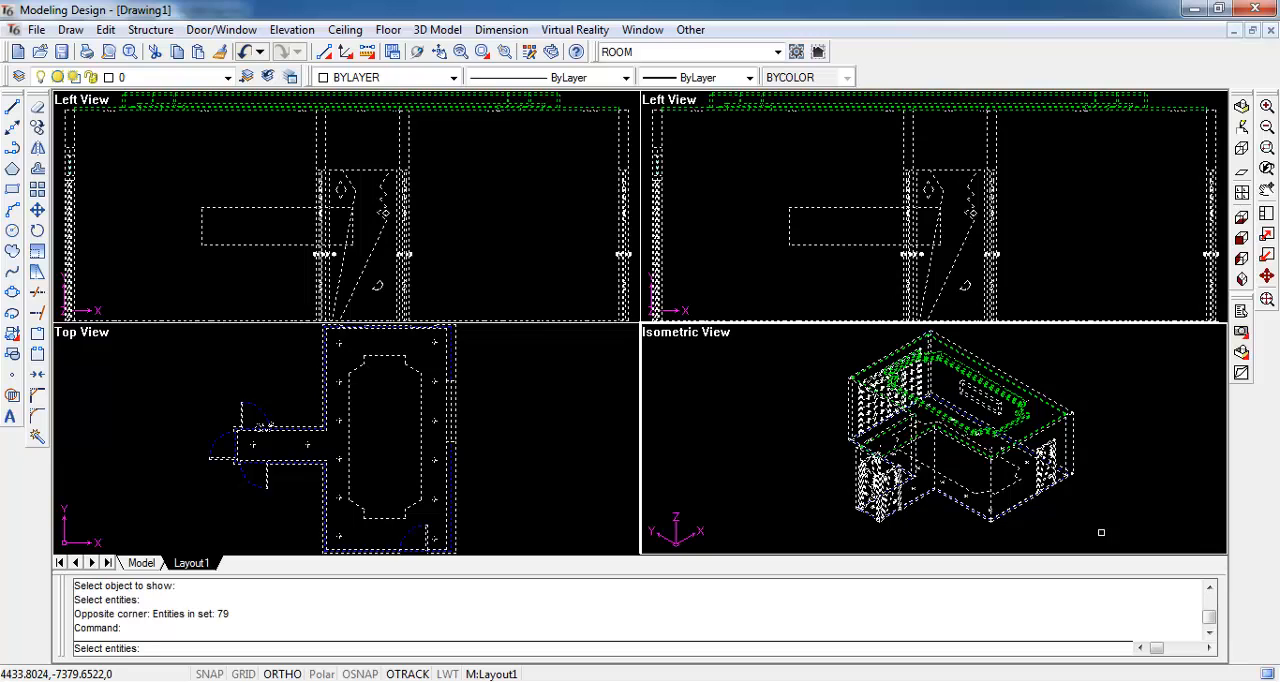
key("Return")
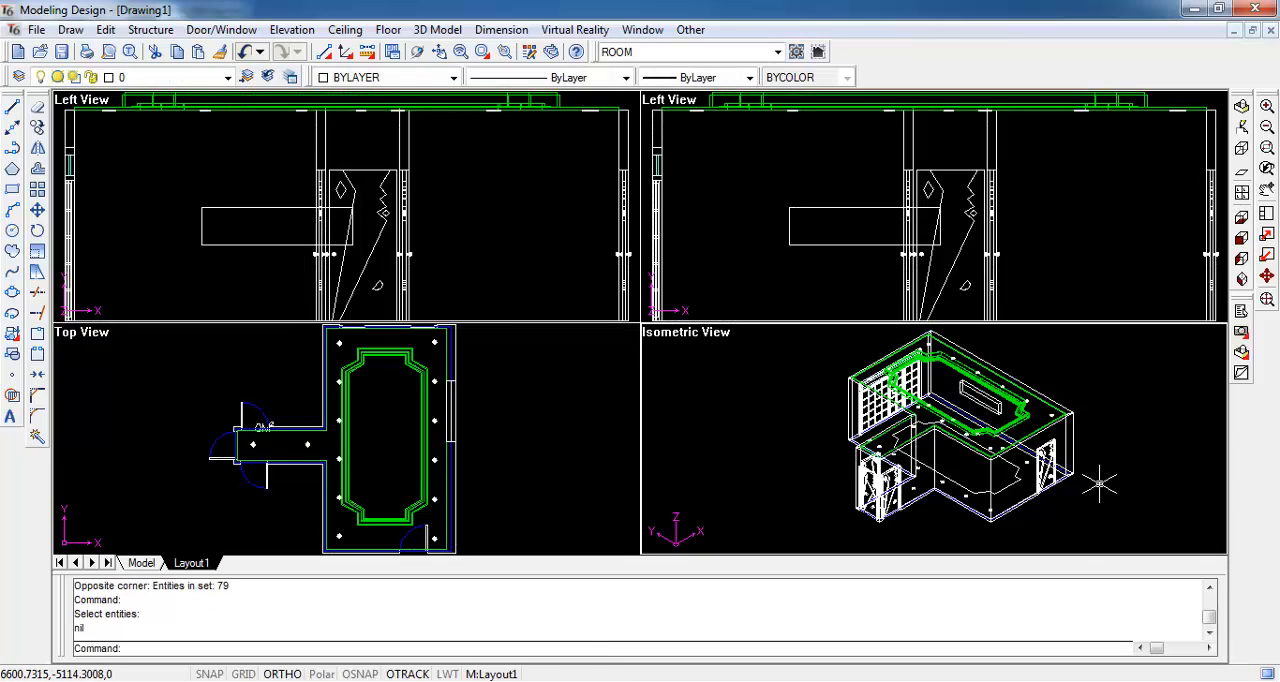
- Export and merge the layered ceiling, its lamps and the niche into the InteriCAD VR scene with Normal, No combine and mesh size 800
left_click(584, 31)
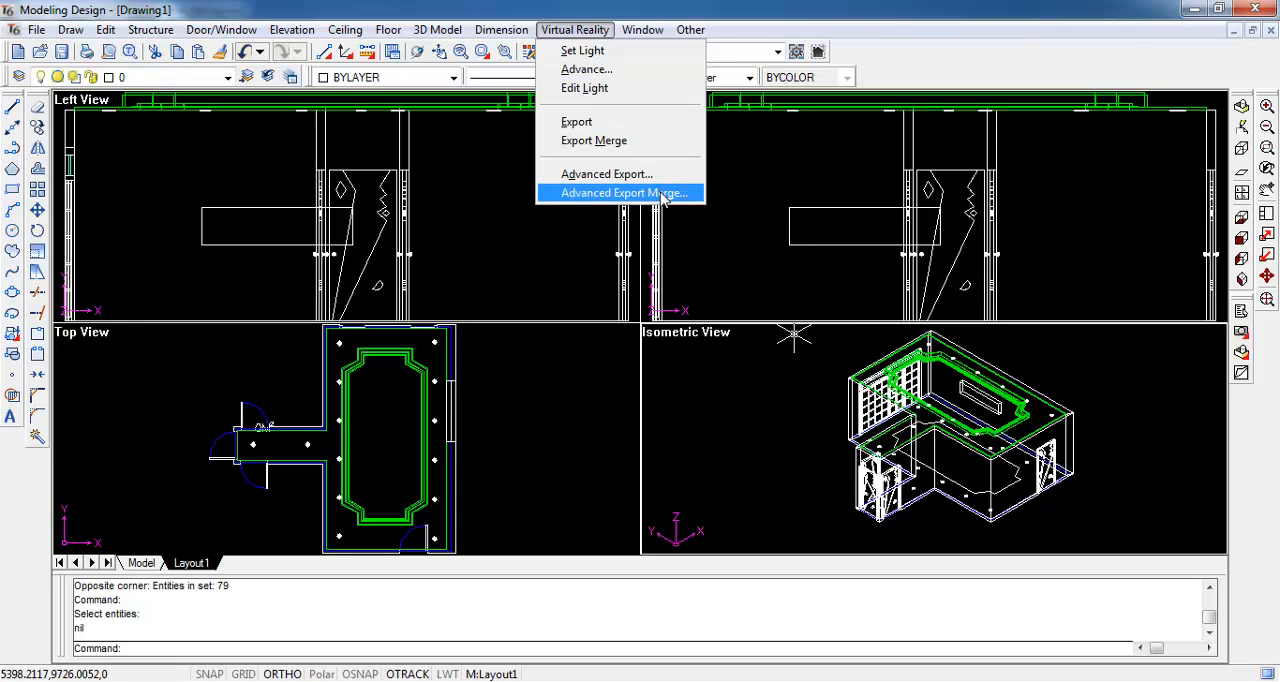
left_click(697, 194)
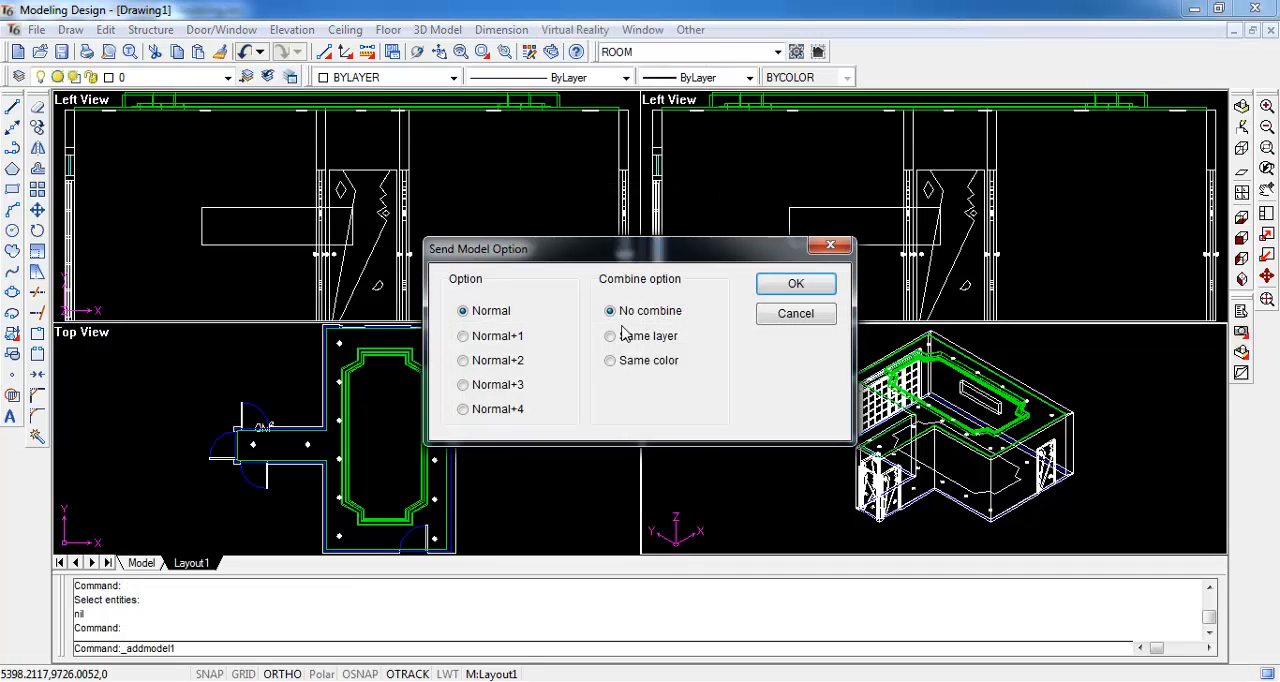
left_click(795, 284)
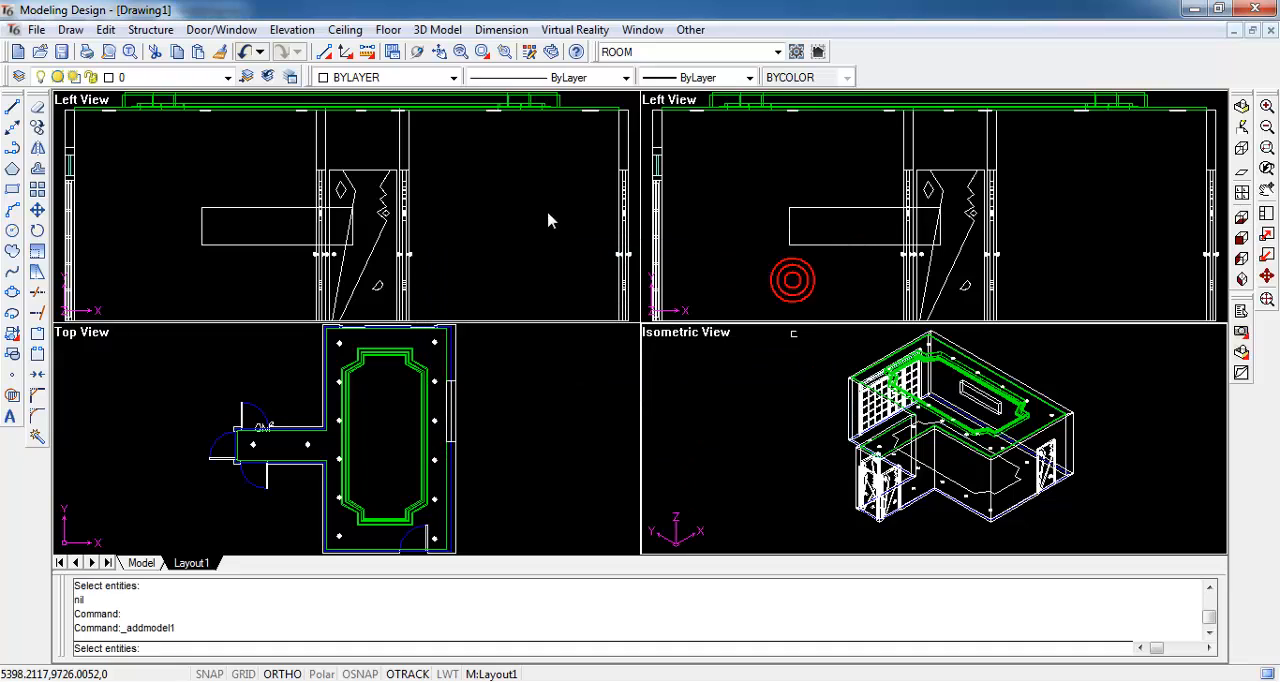
scroll(505, 174, "down", 3)
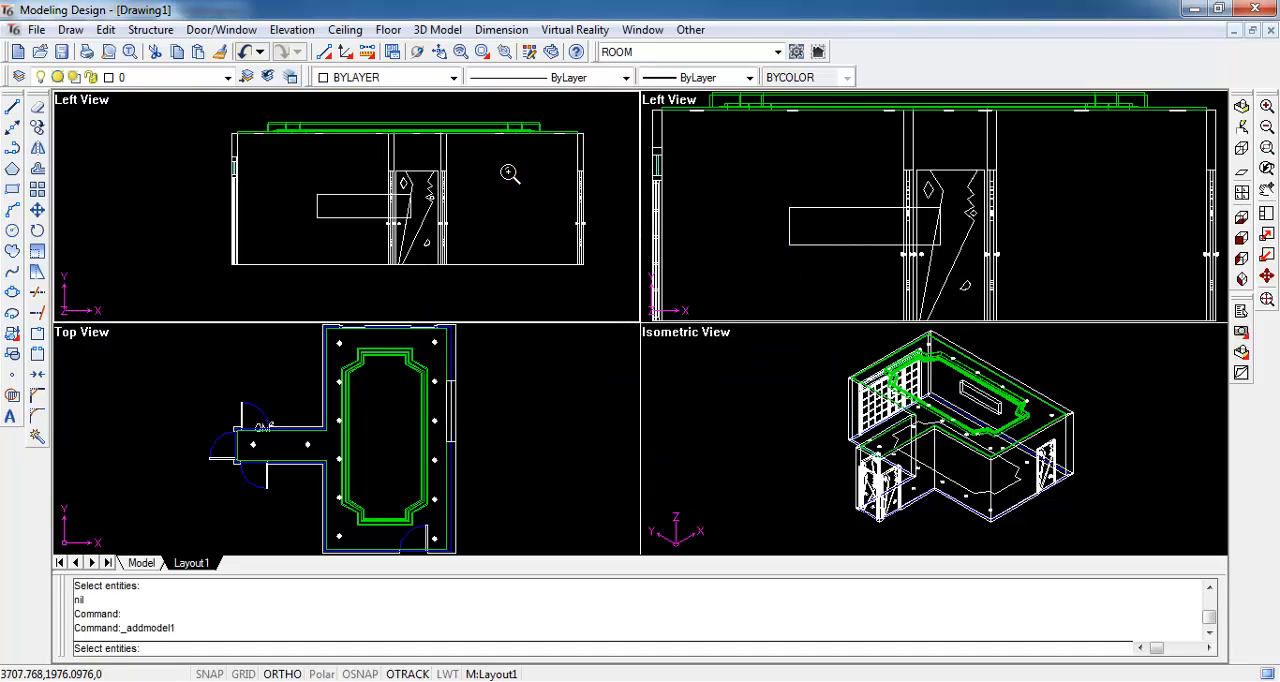
left_click(204, 101)
left_click(602, 161)
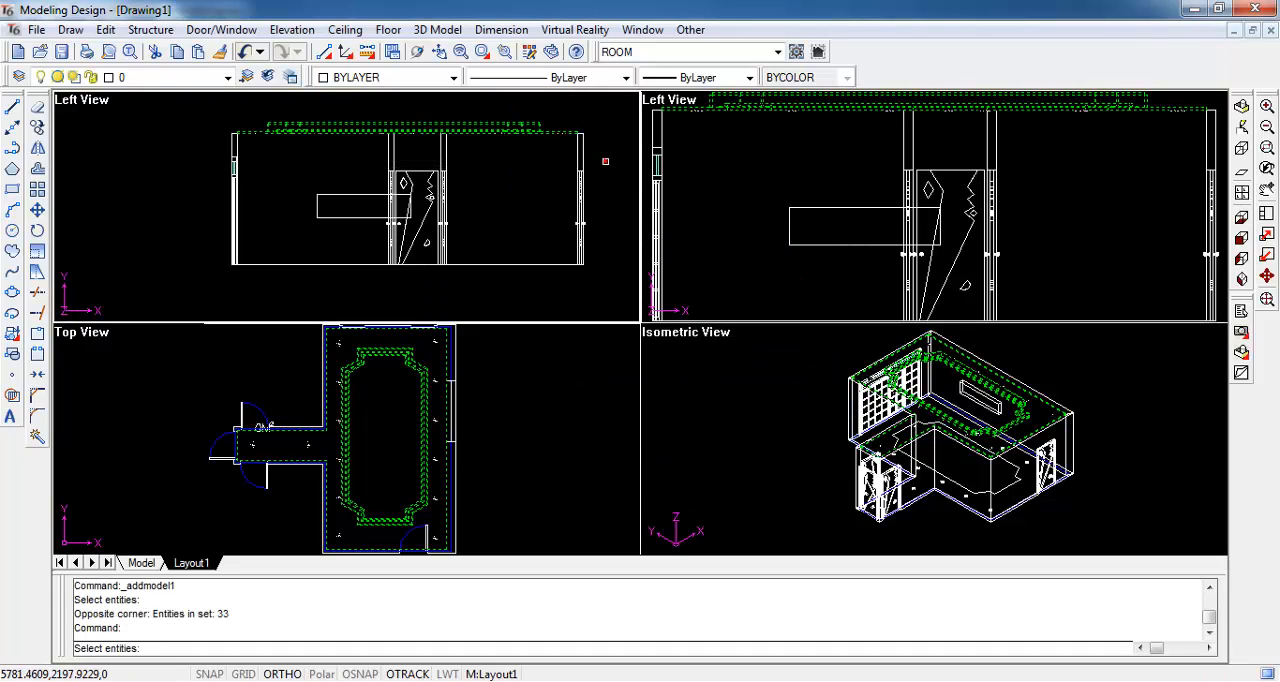
left_click(977, 396)
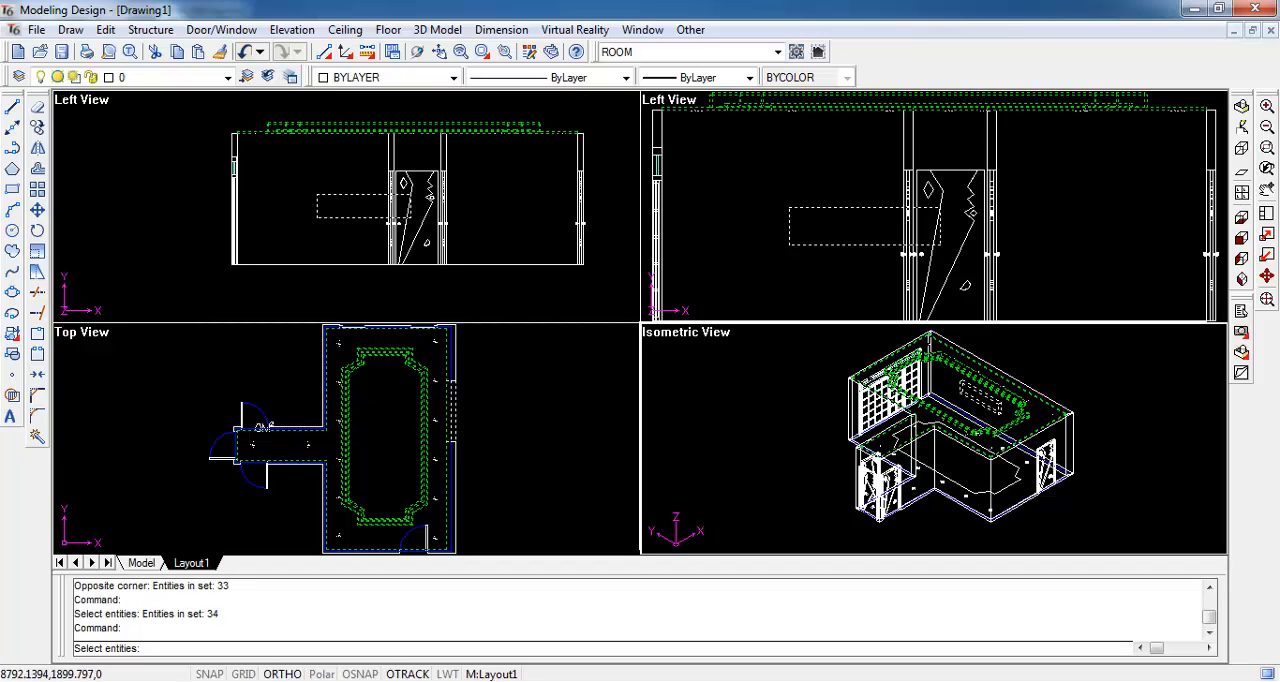
left_click(1008, 376)
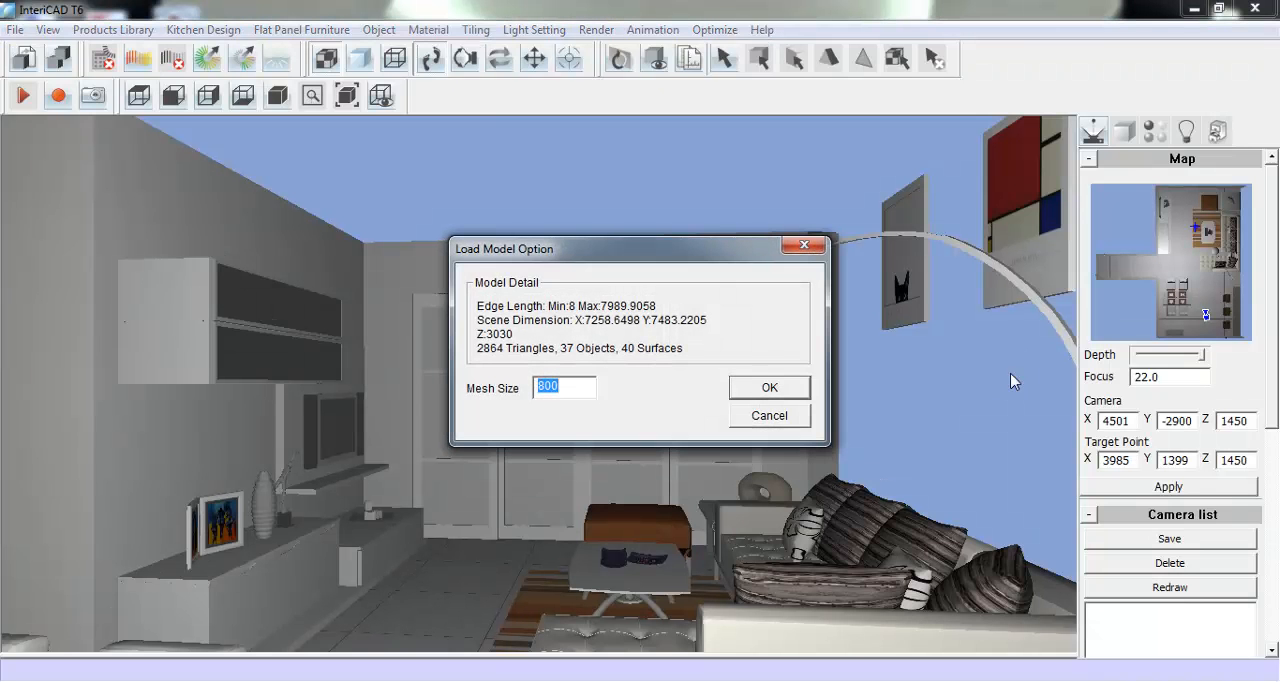
left_click(769, 388)
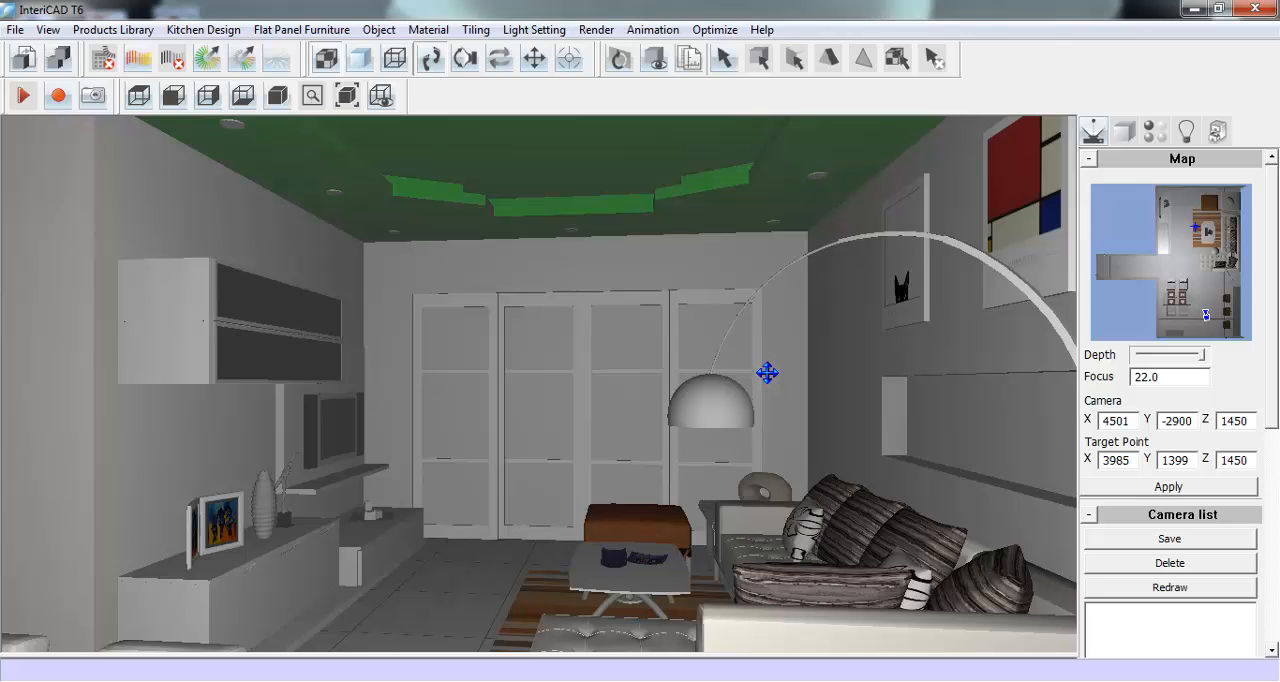
- Set the recessed ceiling's green material to white with HSV 1, 0, 1 and apply it to the remaining green ceiling surfaces
left_click(1162, 137)
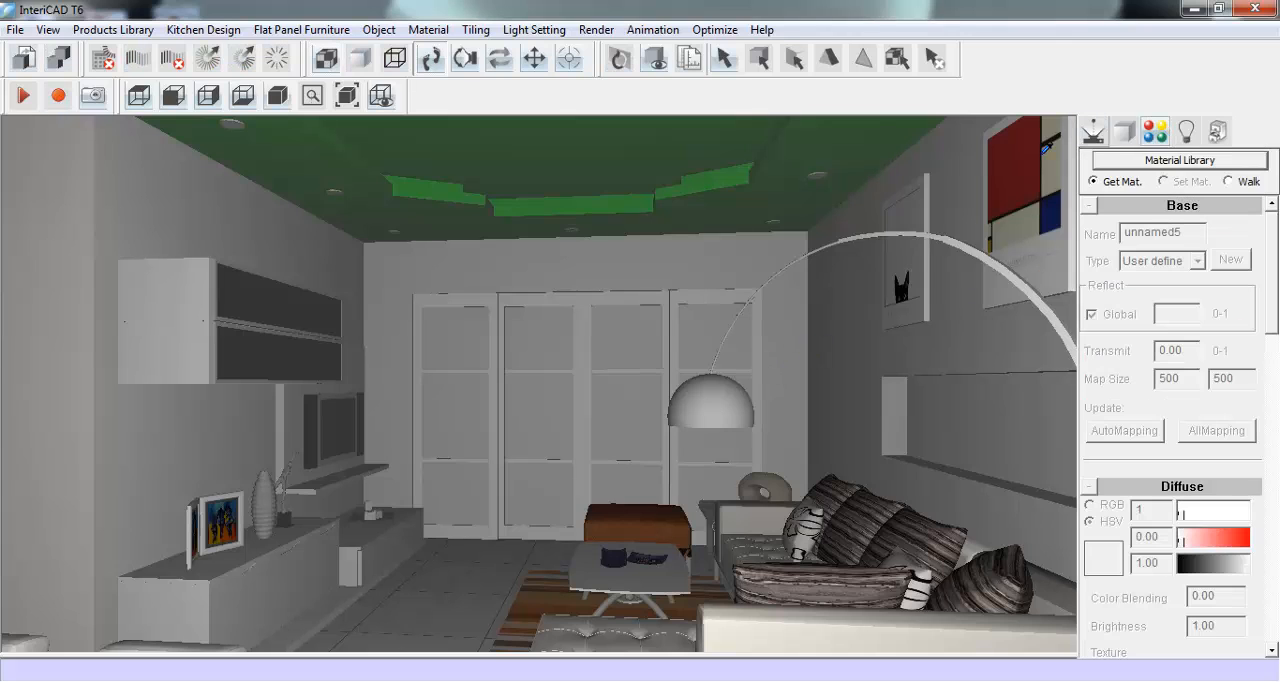
left_click(668, 138)
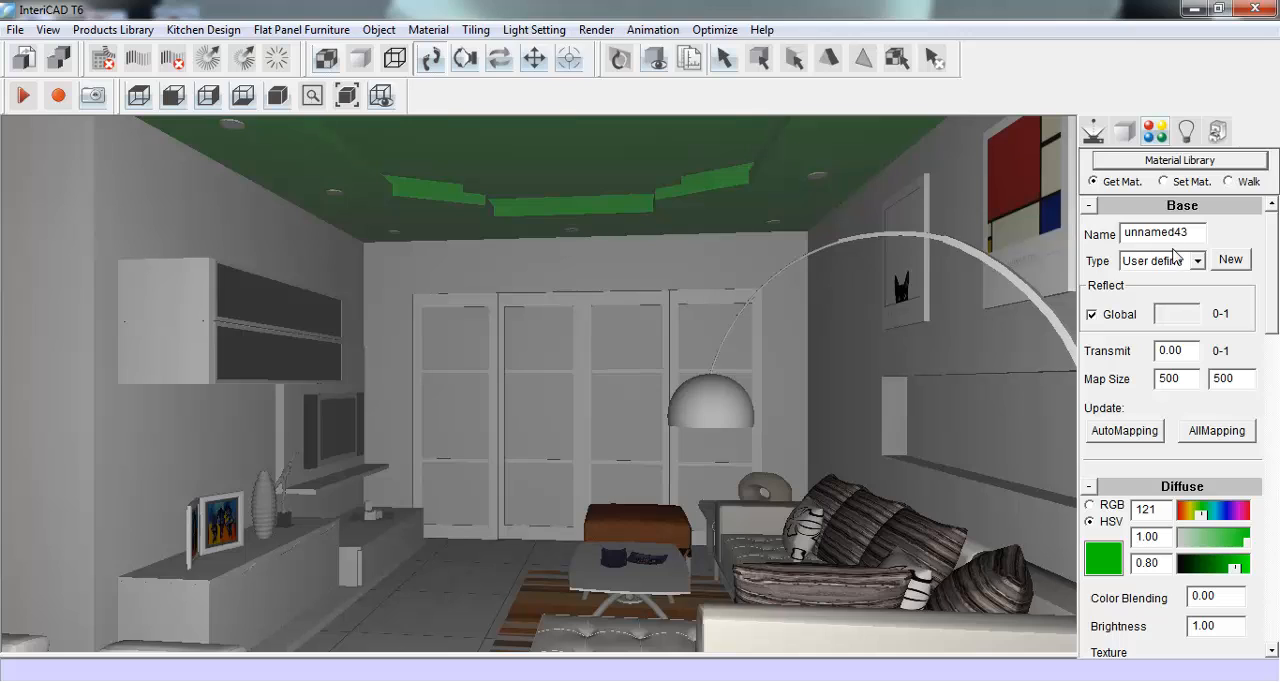
double_click(1165, 514)
type("1")
key("Tab")
type("0")
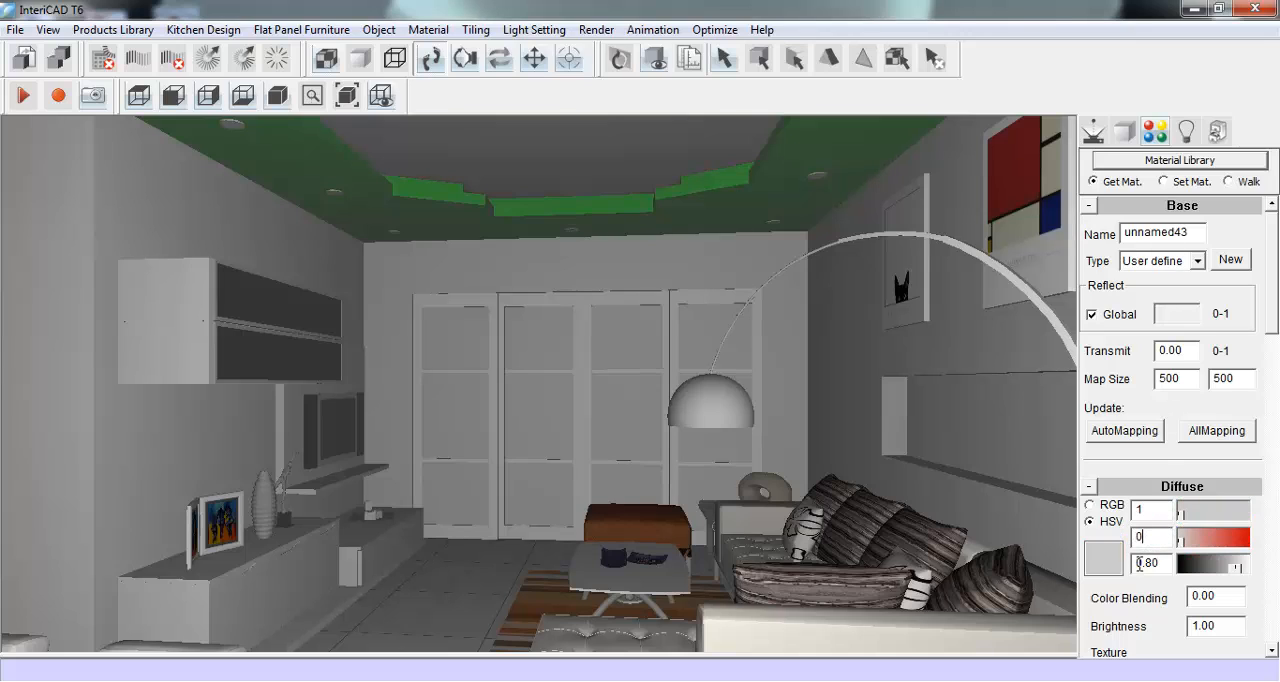
double_click(1162, 564)
type("1")
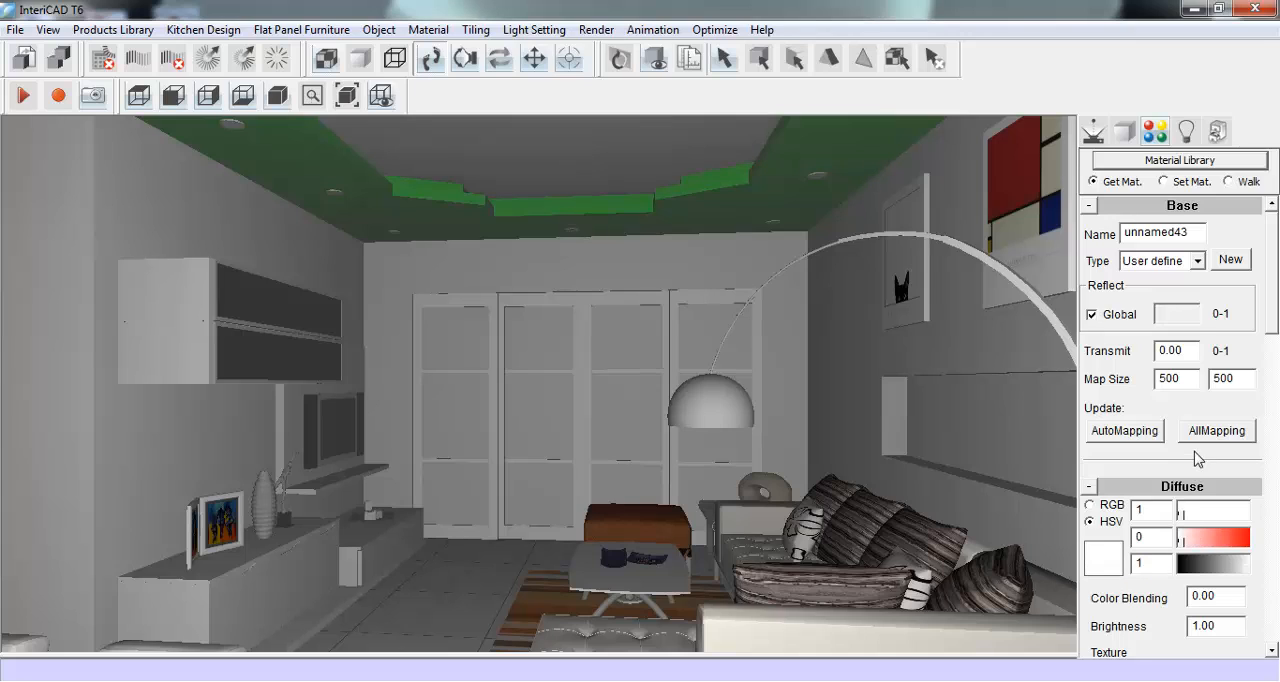
left_click(1165, 182)
left_click(712, 186)
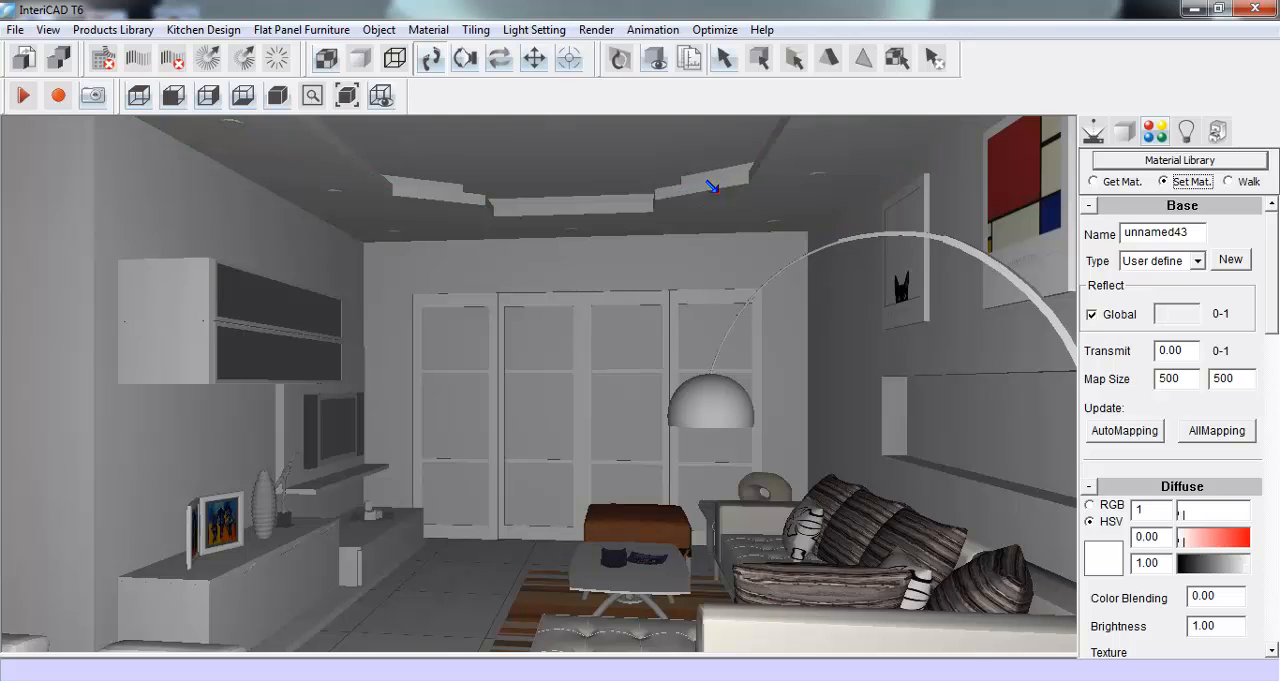
- Move the VR camera slightly back and tilt its target up toward the ceiling to about Z 2295
left_click(1093, 131)
left_click_drag(634, 400, 655, 420)
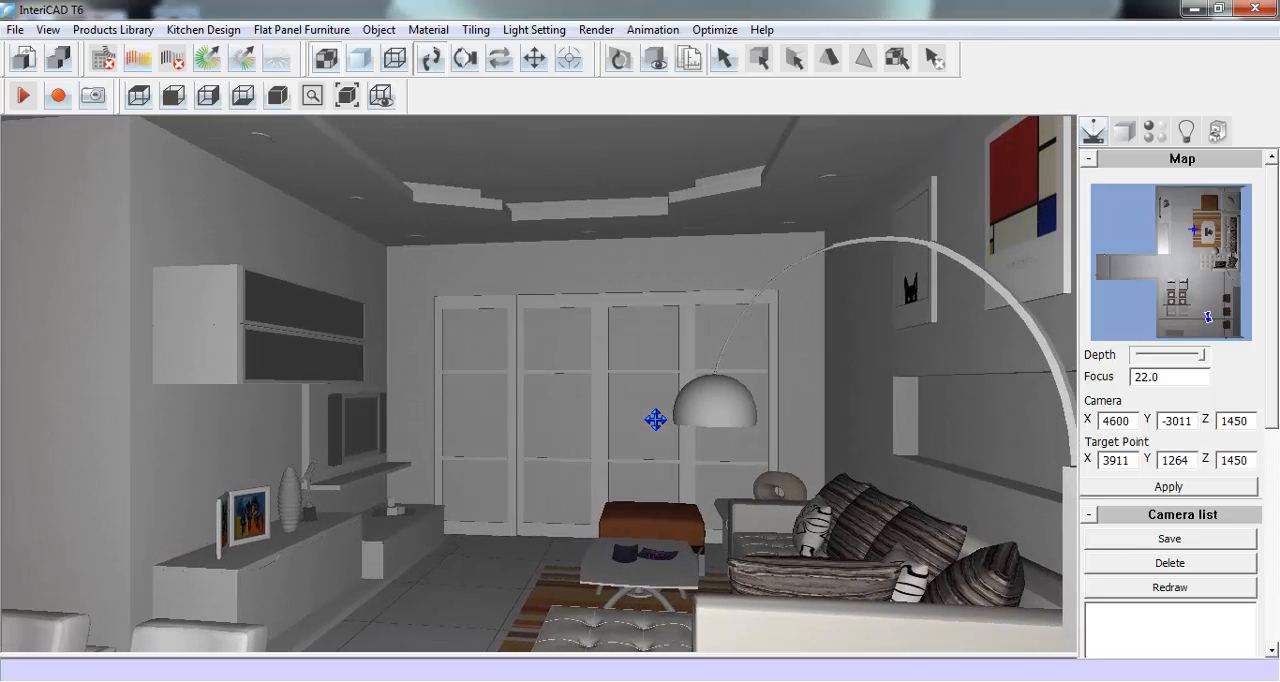
left_click(466, 60)
left_click_drag(499, 202, 499, 213)
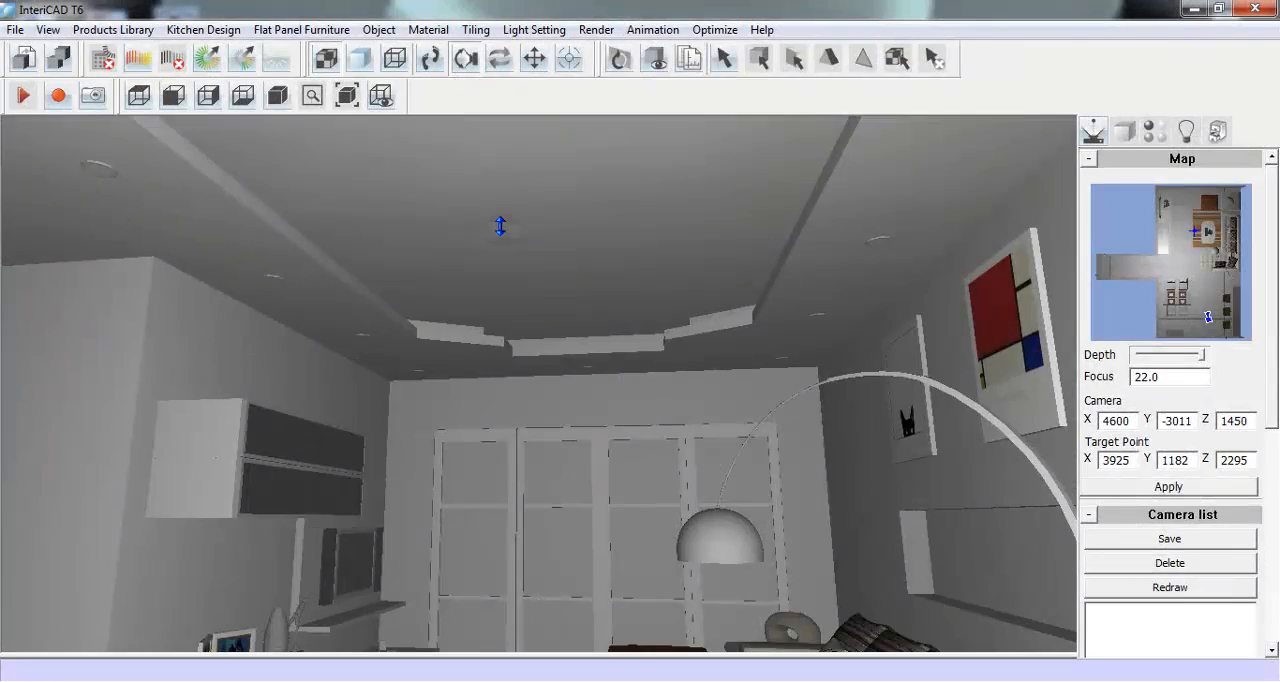
left_click(434, 58)
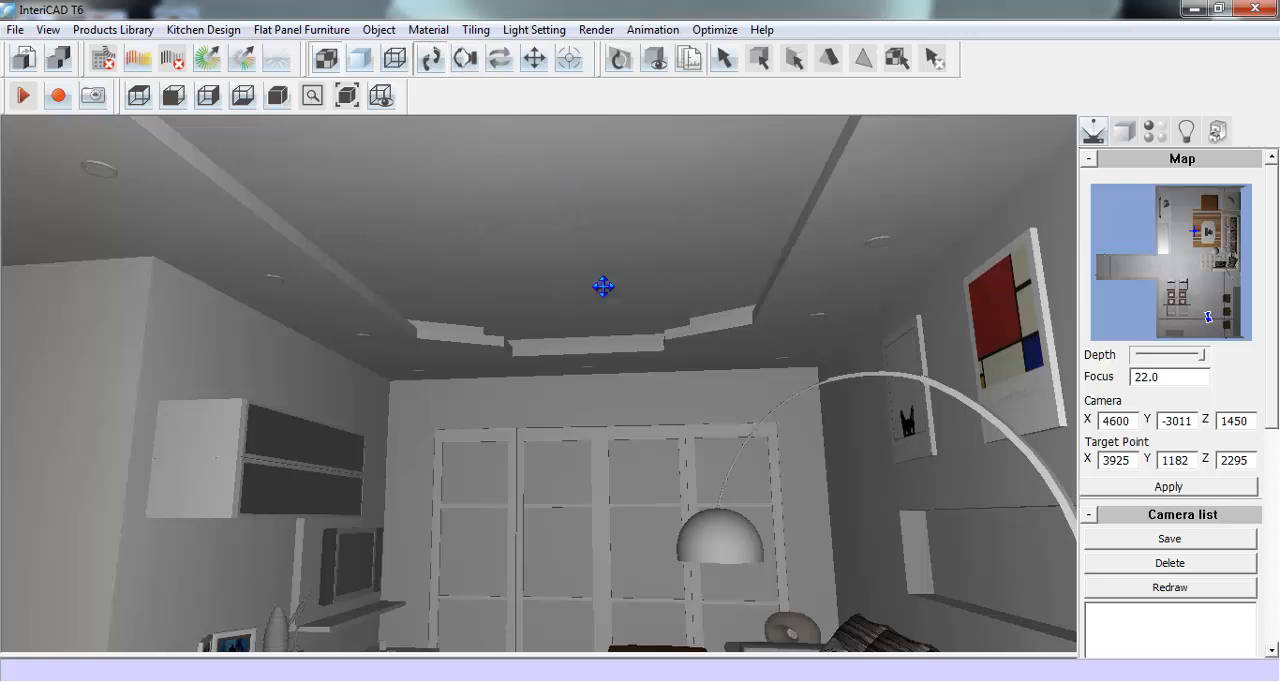
- Open the web catalogue of additional models from the Online Cloud Library in the products library
left_click(118, 30)
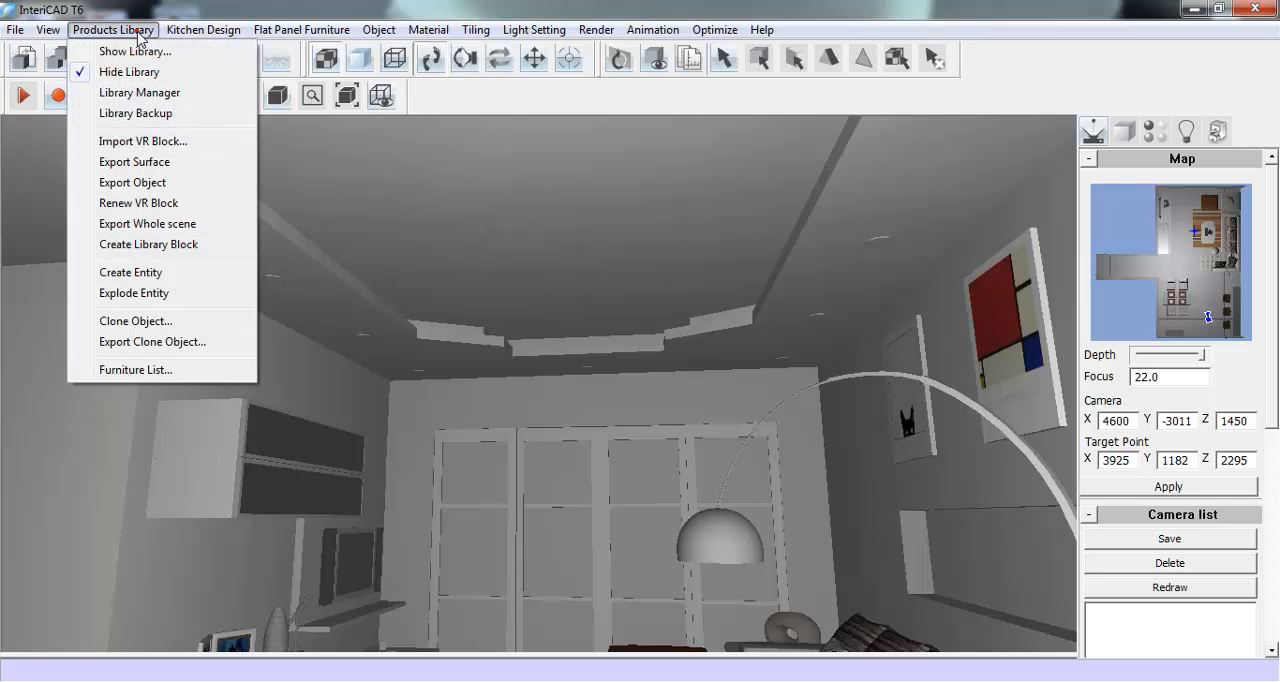
left_click(137, 52)
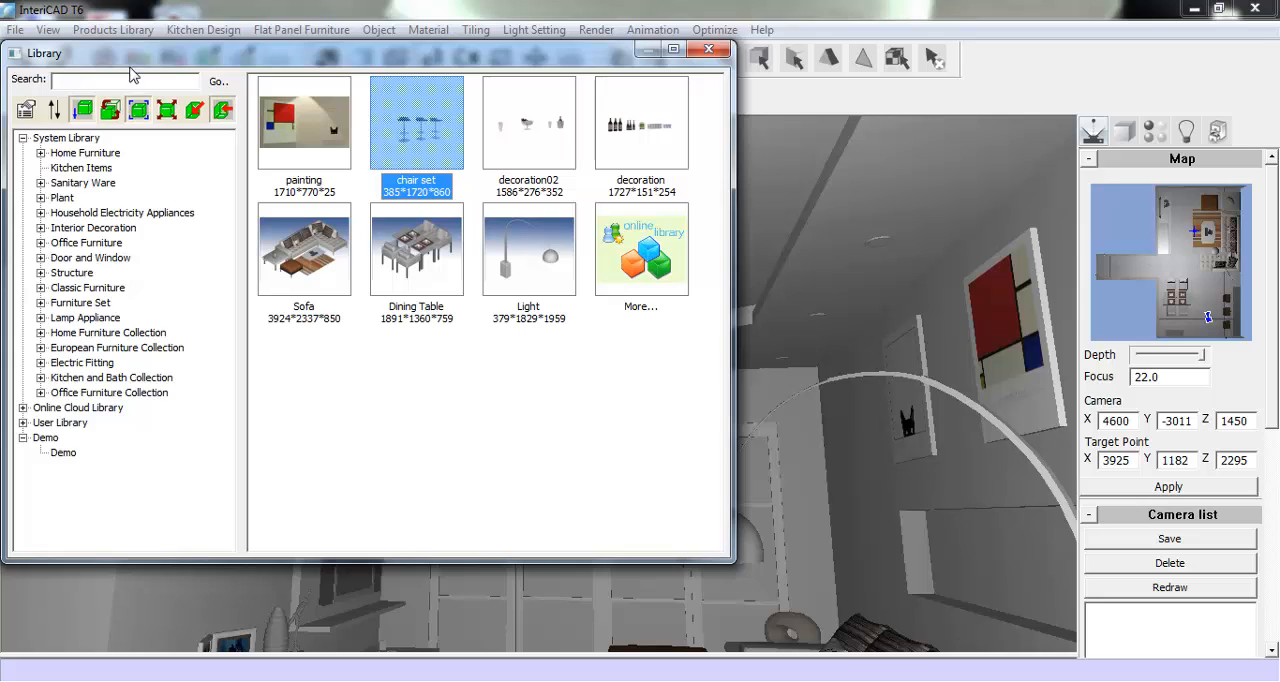
left_click(63, 452)
left_click(22, 407)
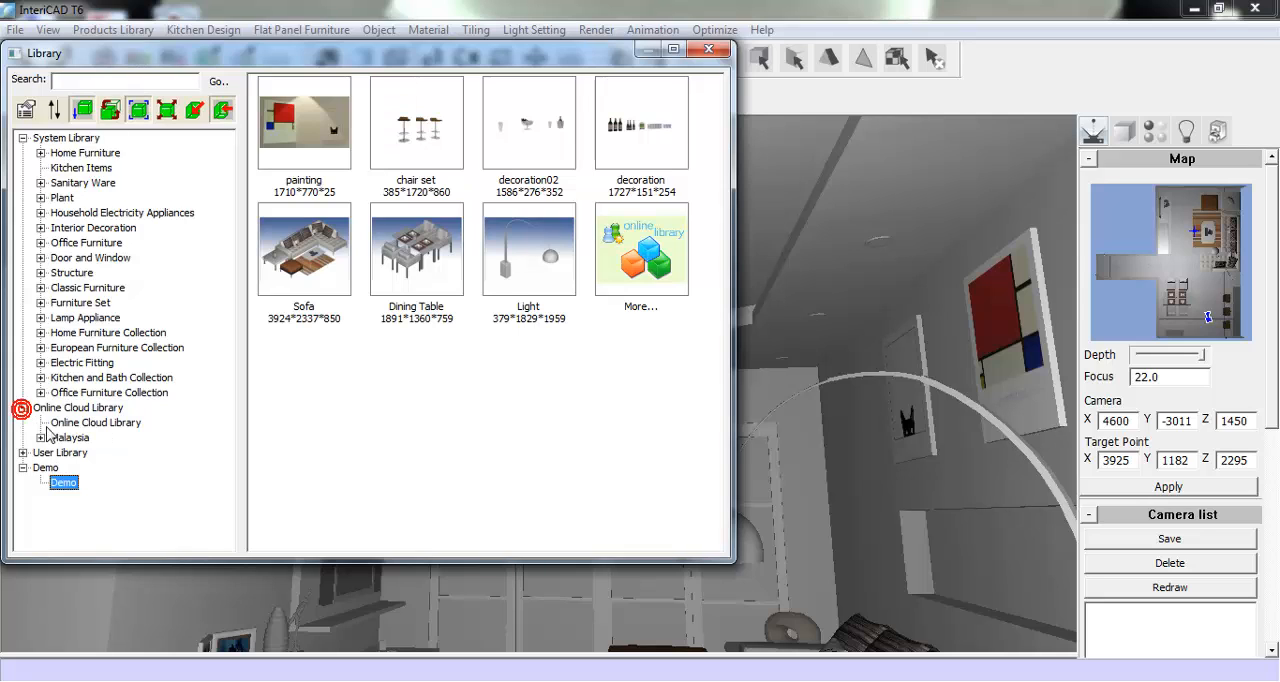
left_click(100, 423)
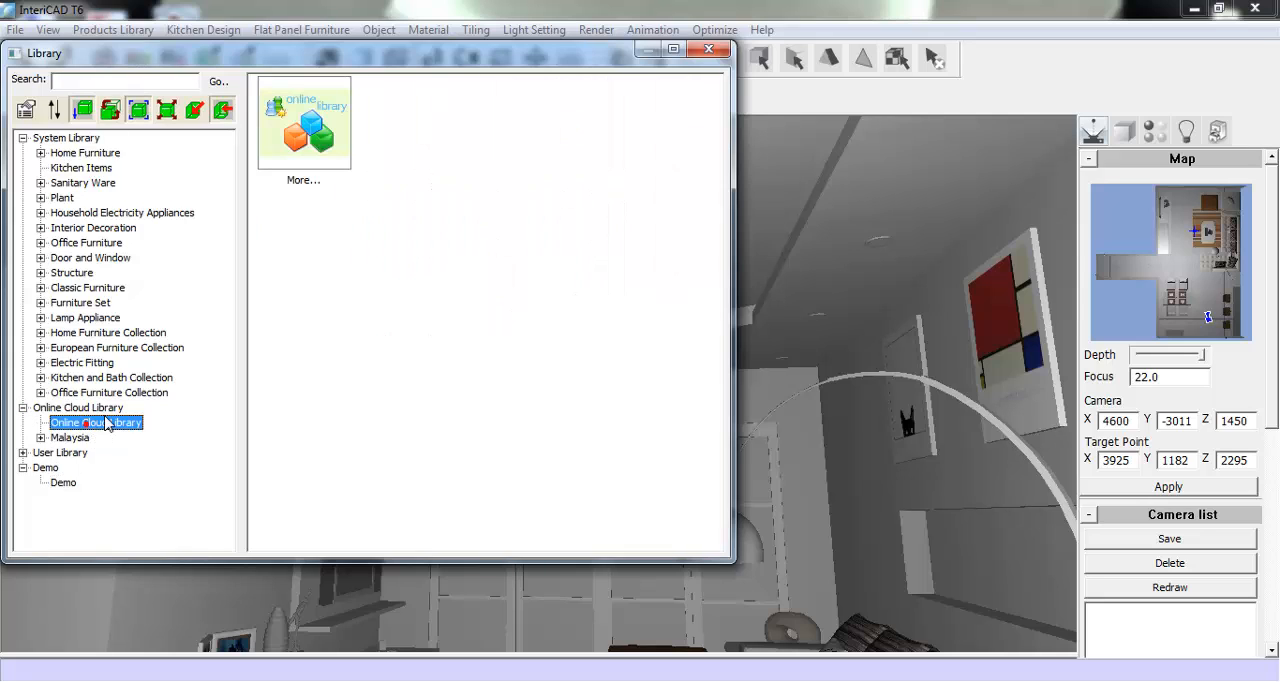
double_click(320, 125)
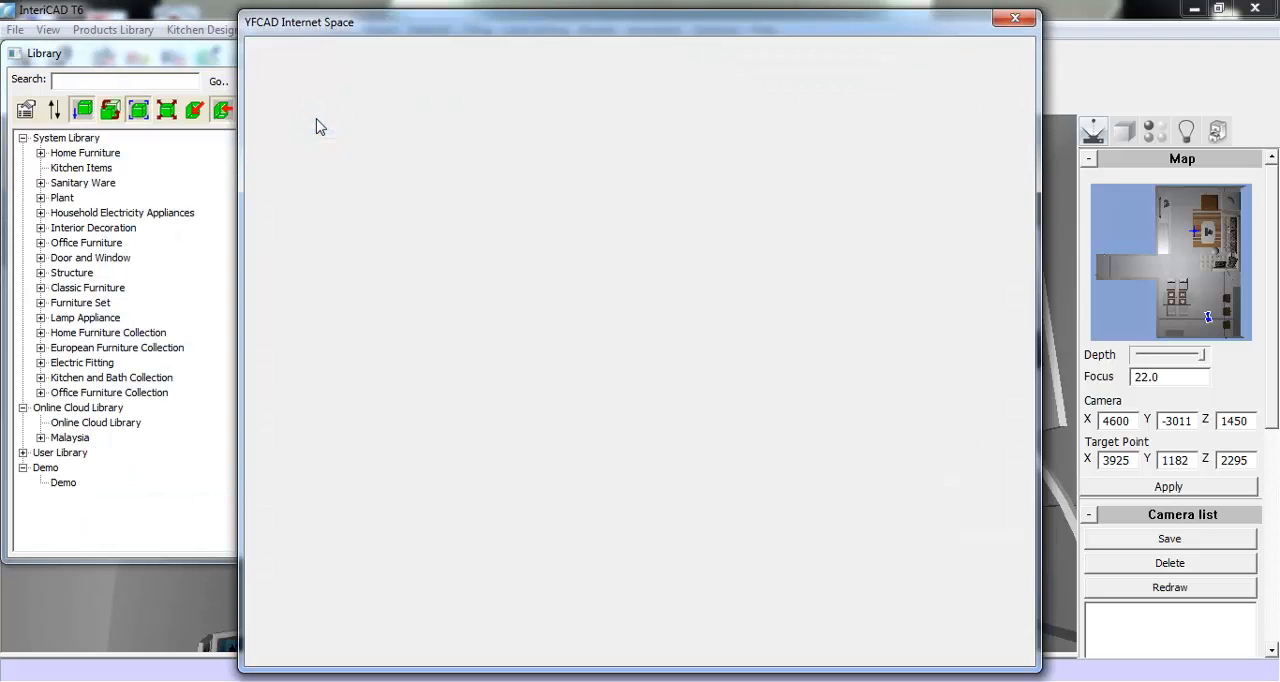
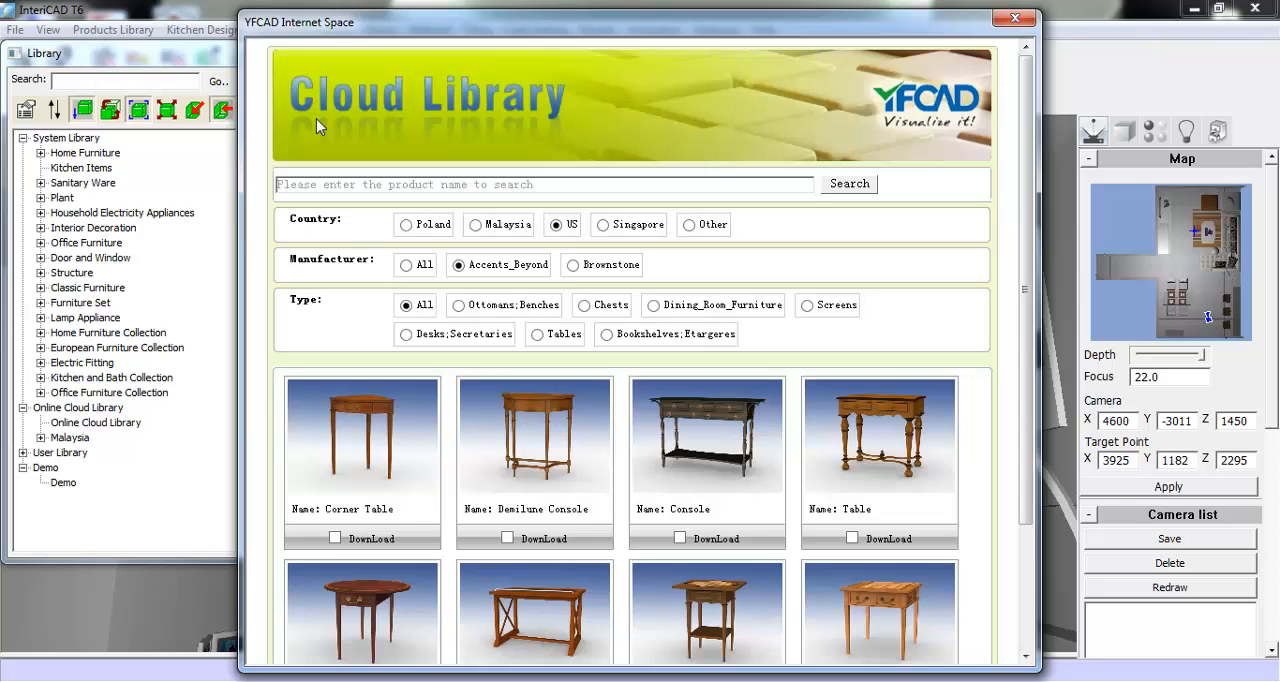
- Filter the cloud catalogue by Malaysia and browse the furniture, blinds, flooring and appliances of manufacturers including Dynamic, HunterDouglas, Inovar and Electrolux
left_click(476, 225)
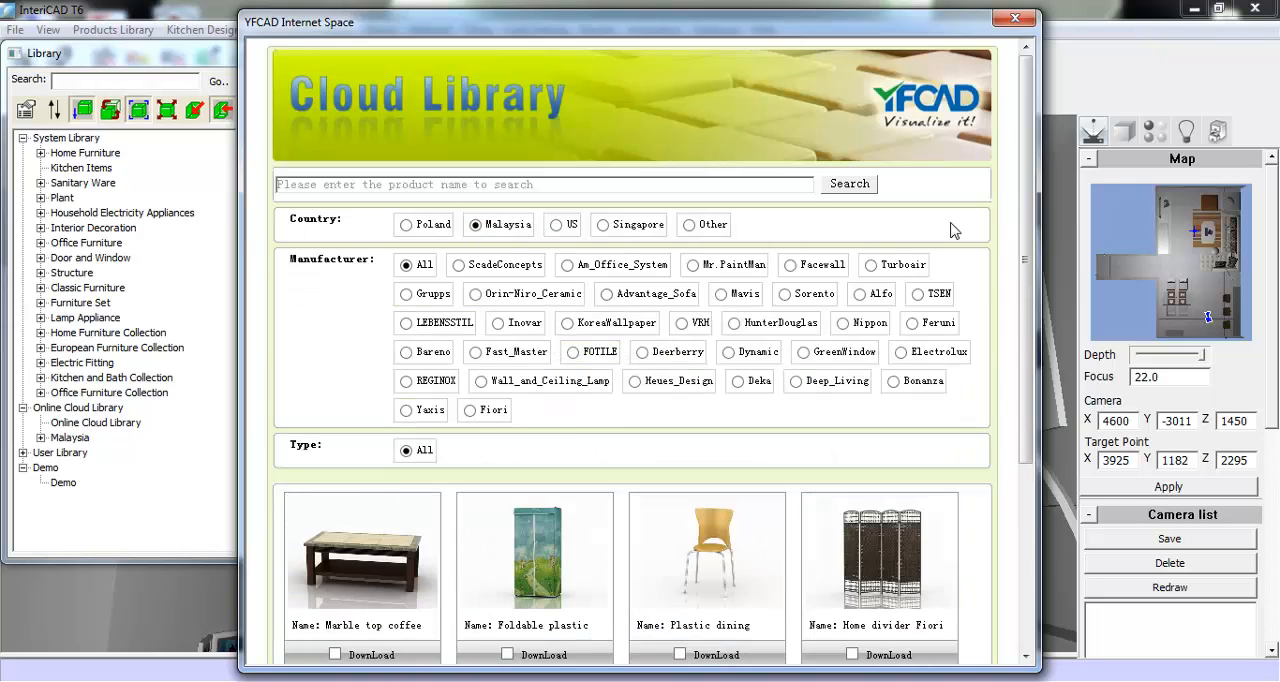
scroll(900, 224, "down", 5)
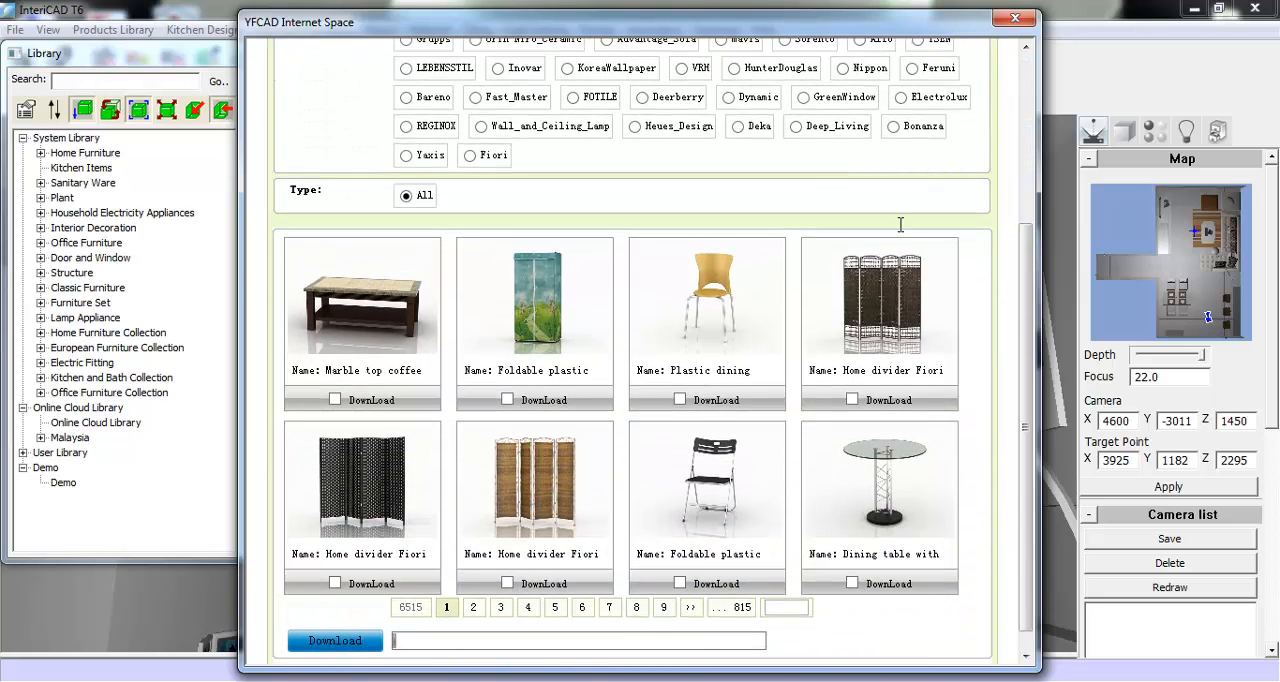
left_click(635, 127)
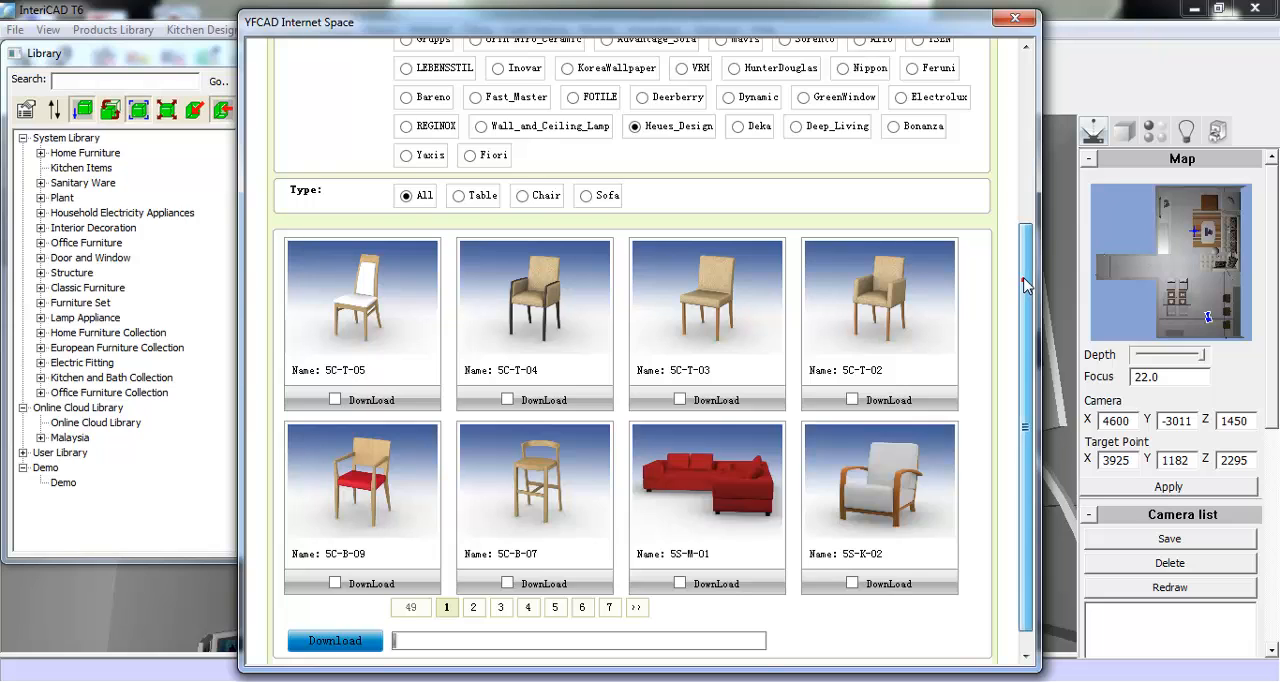
scroll(900, 240, "up", 1)
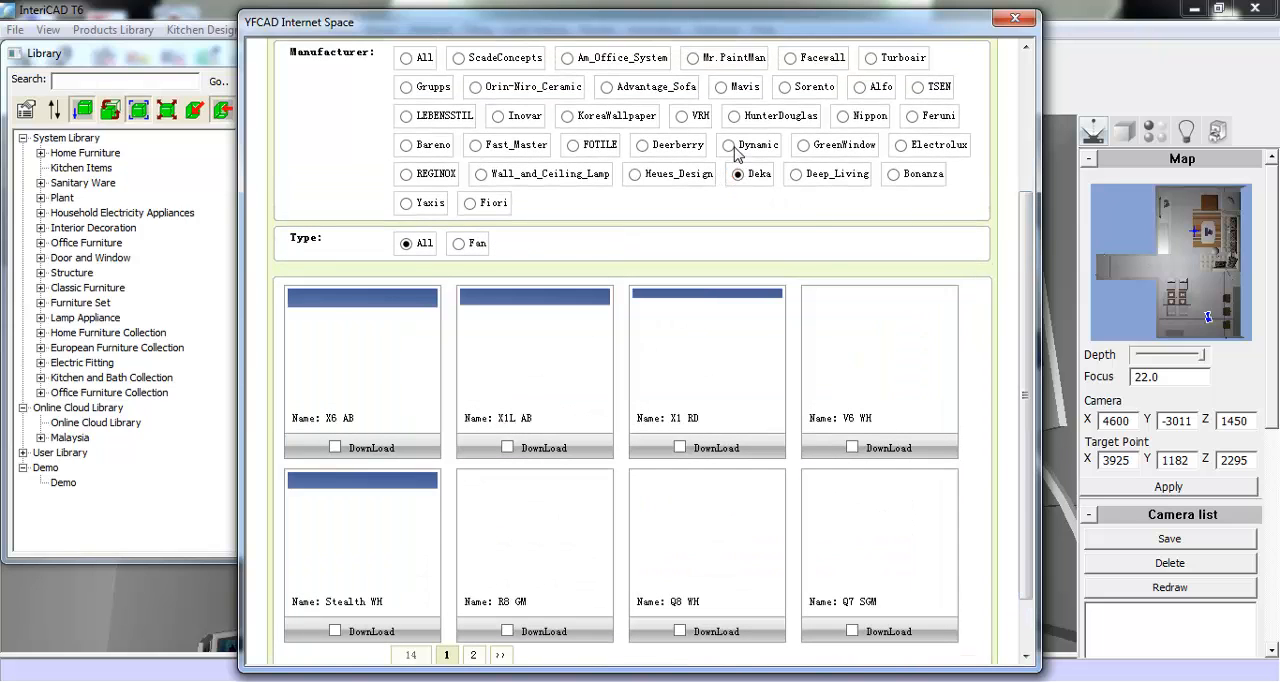
left_click(731, 146)
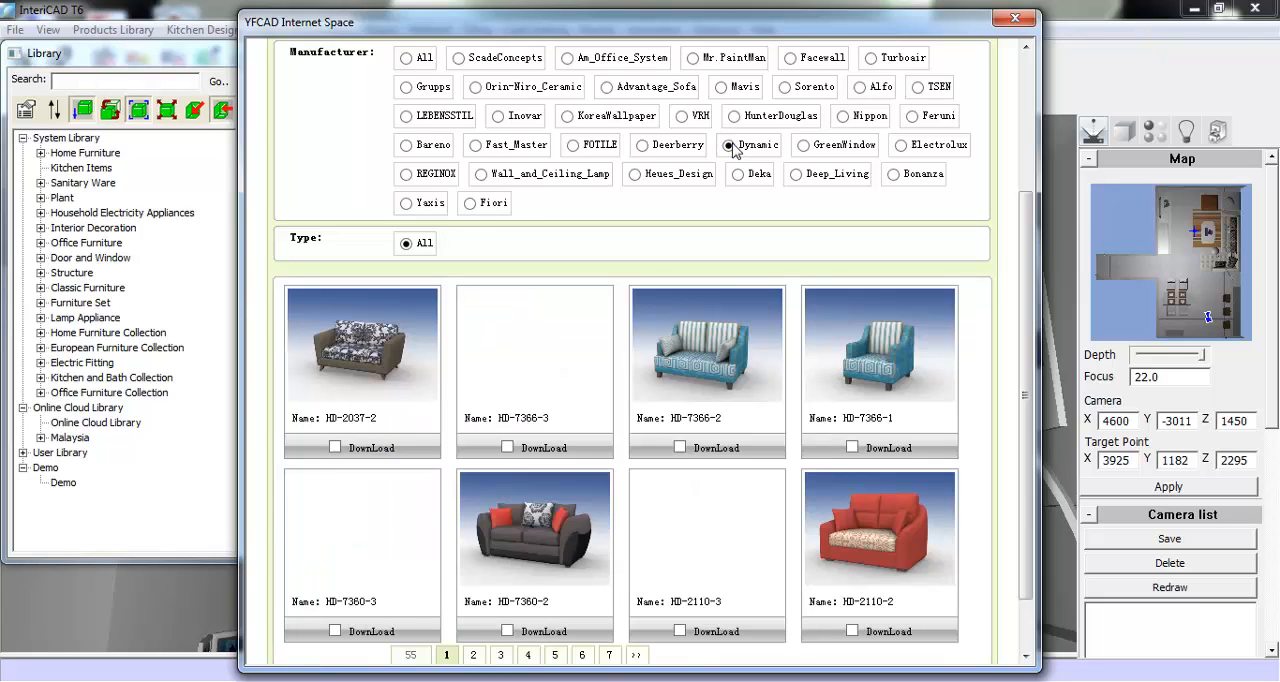
left_click(735, 116)
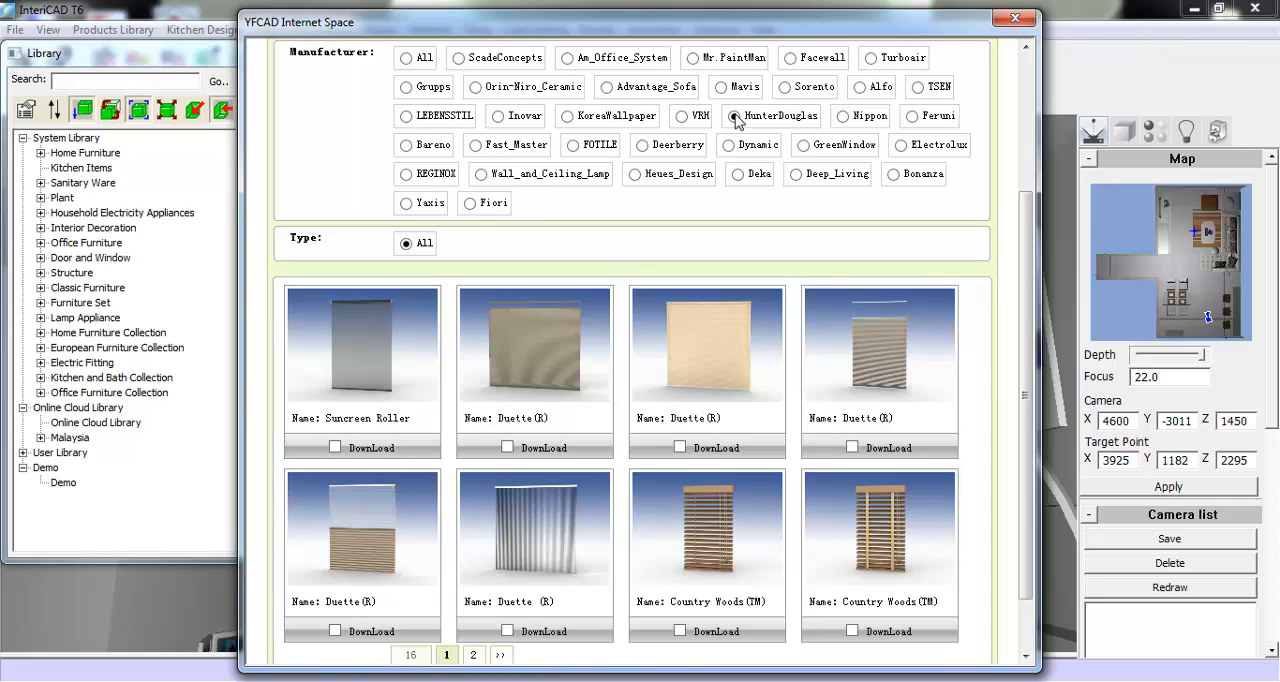
left_click(499, 118)
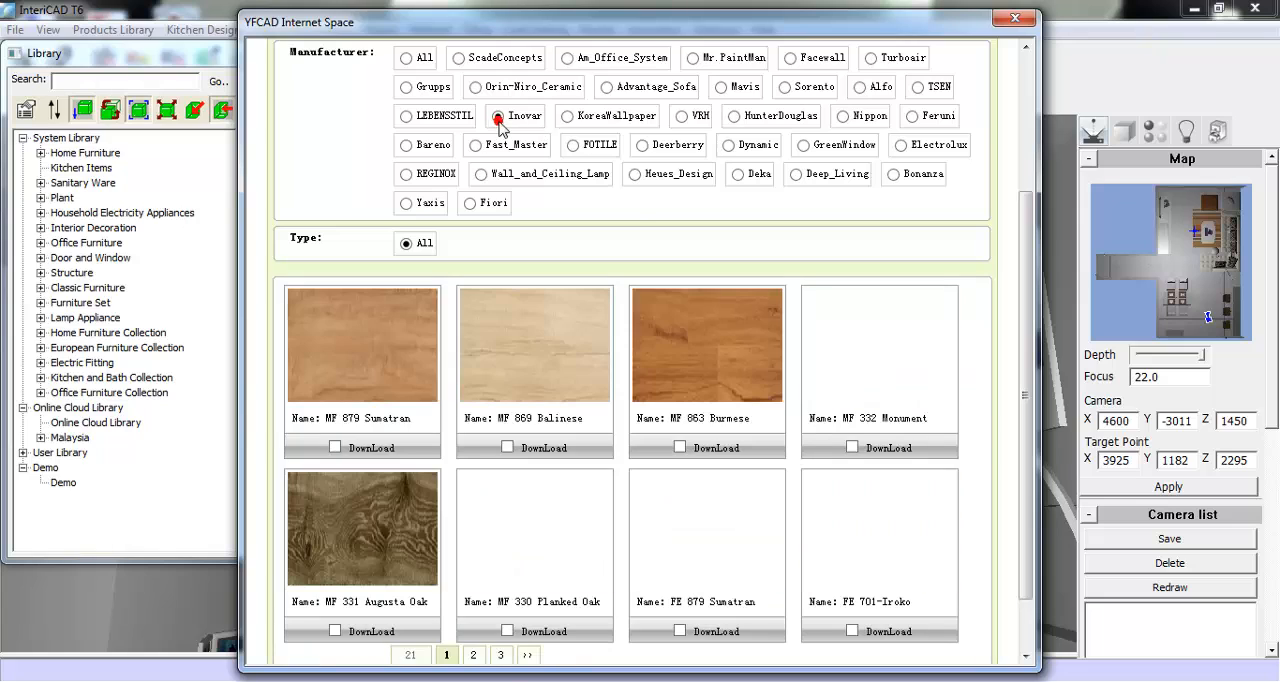
left_click(902, 147)
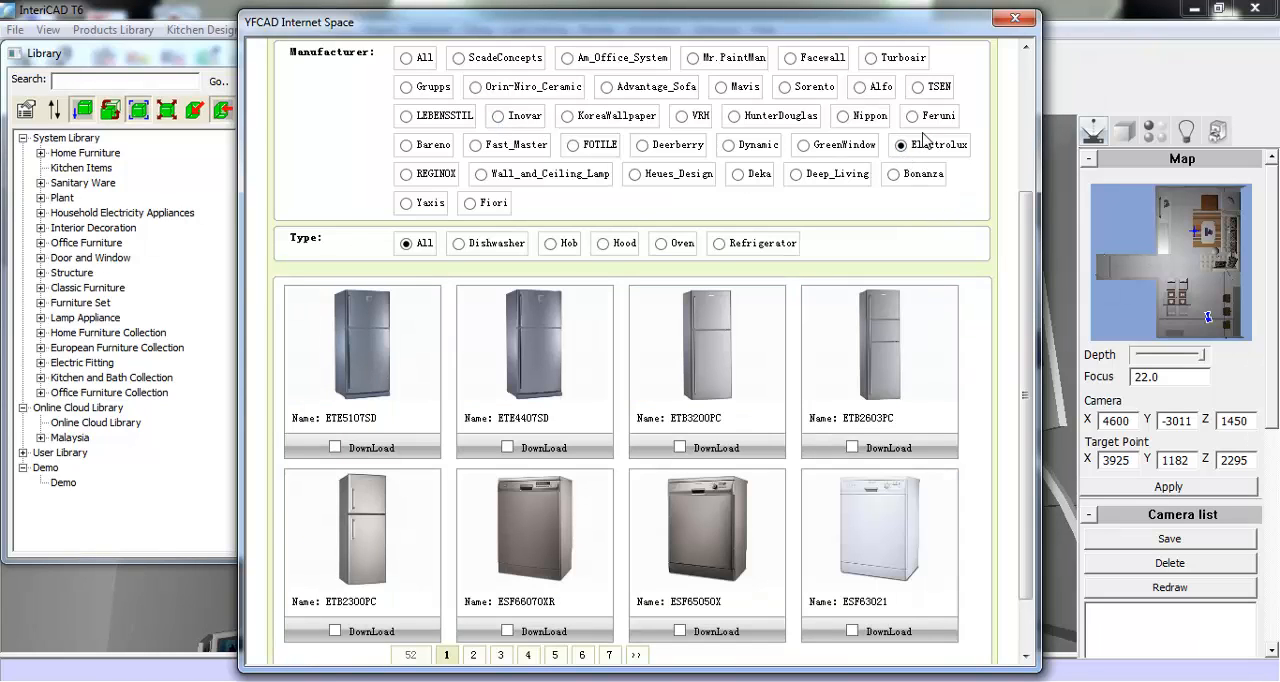
- Show the manufacturer Alfo's lamps, mark AMS1717 for download and close the cloud catalogue
left_click(862, 92)
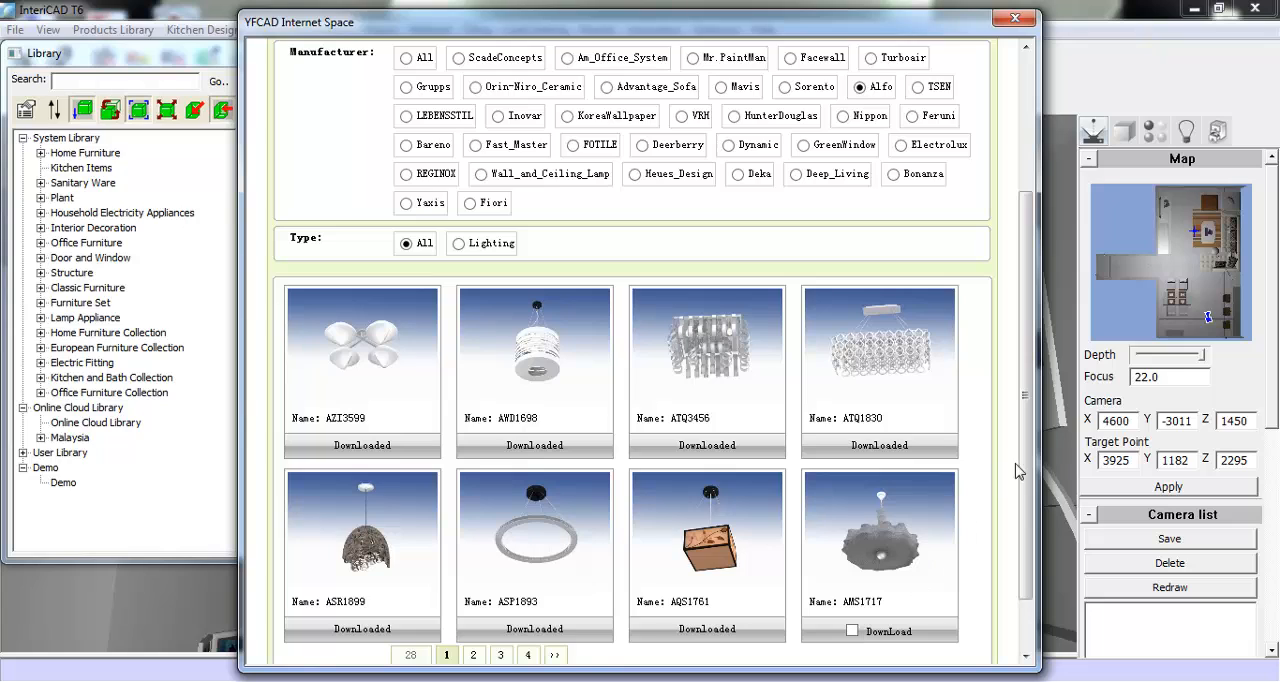
scroll(1018, 470, "down", 2)
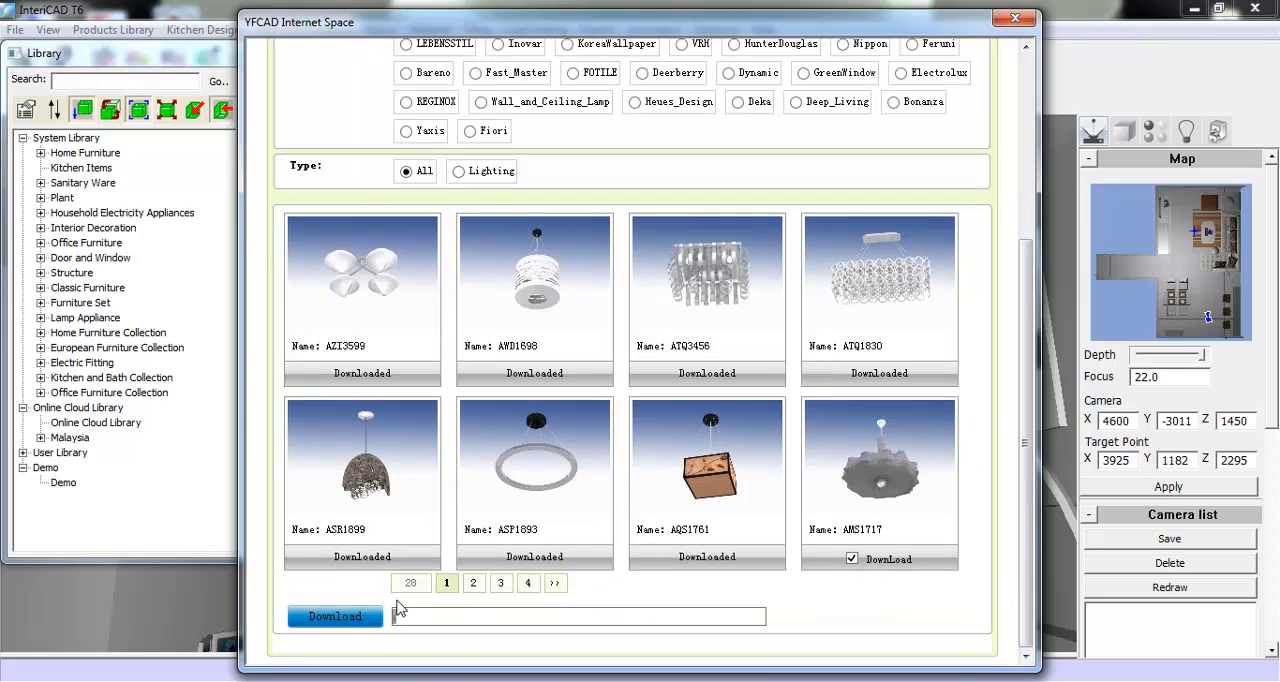
left_click(1014, 20)
- Place the four-shade 549*548*247 lamp from Malaysia, Alfo, Lighting near the middle of the layered ceiling at height 3000
left_click(41, 437)
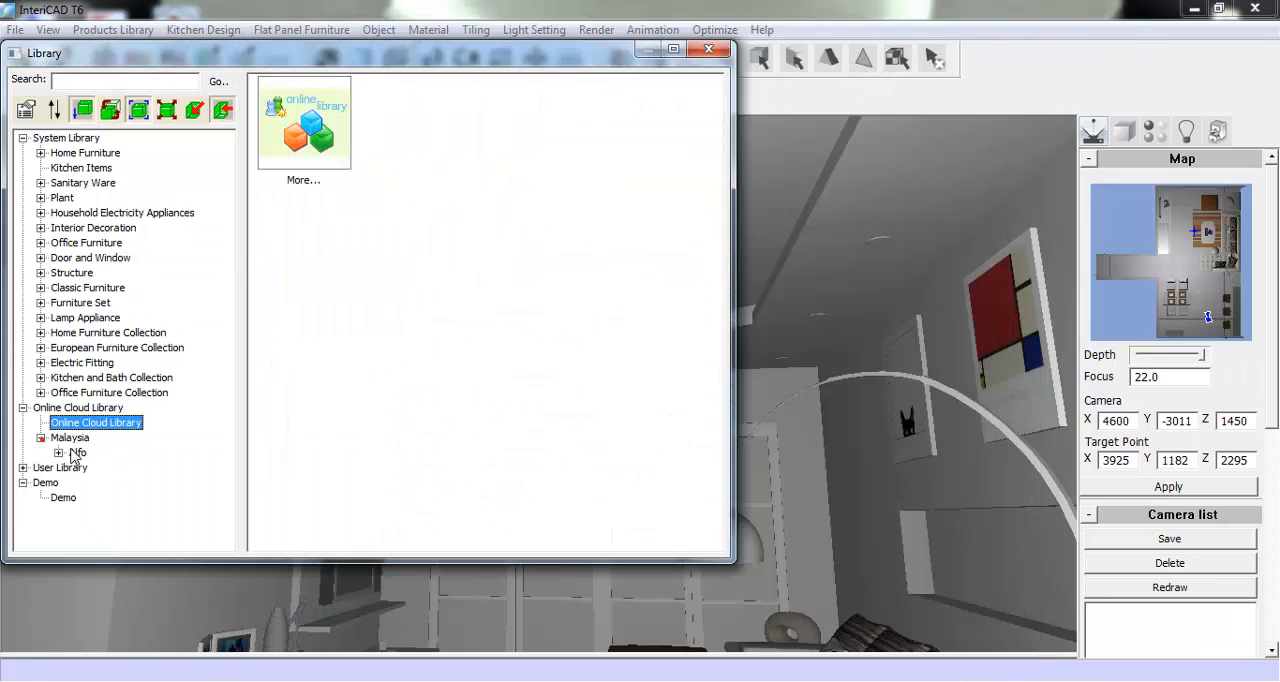
left_click(59, 452)
left_click(103, 467)
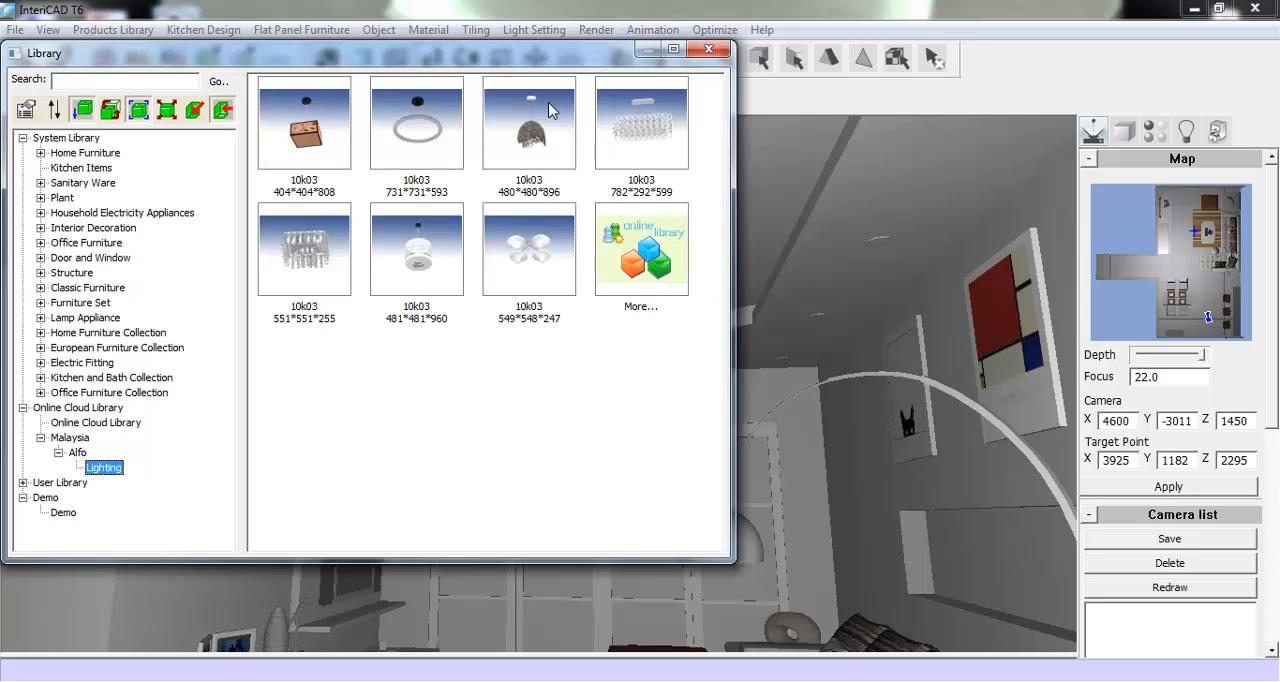
double_click(533, 260)
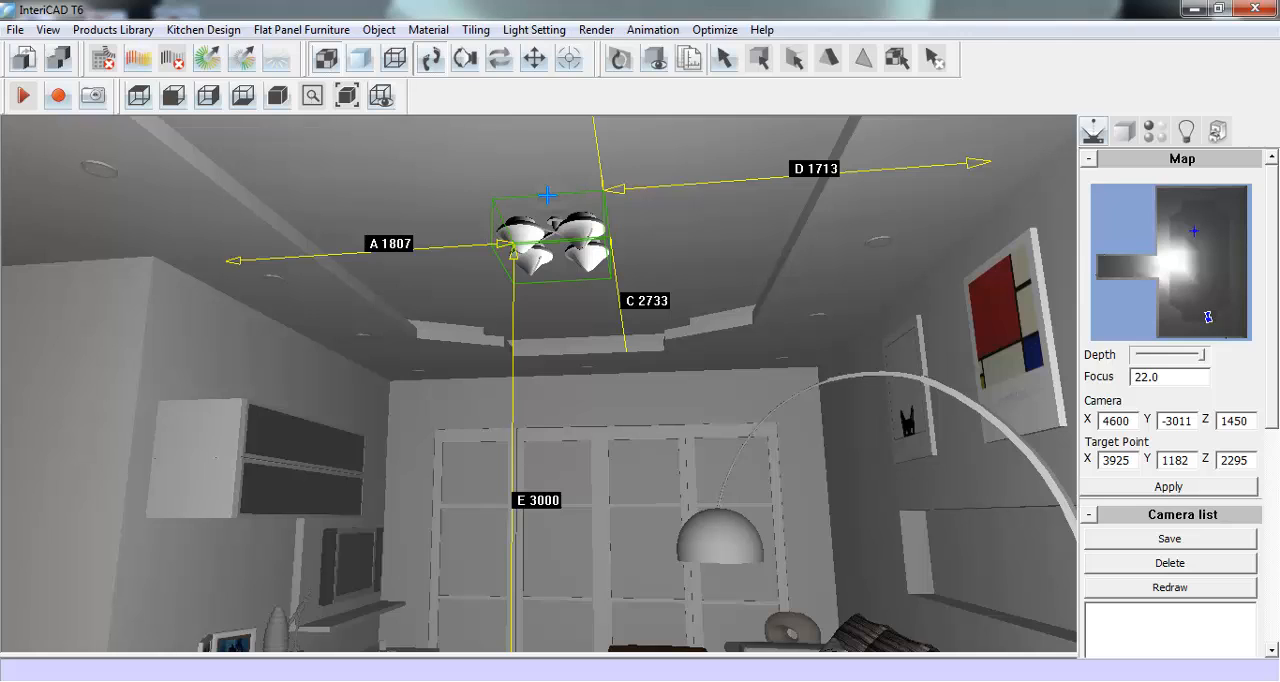
left_click(548, 195)
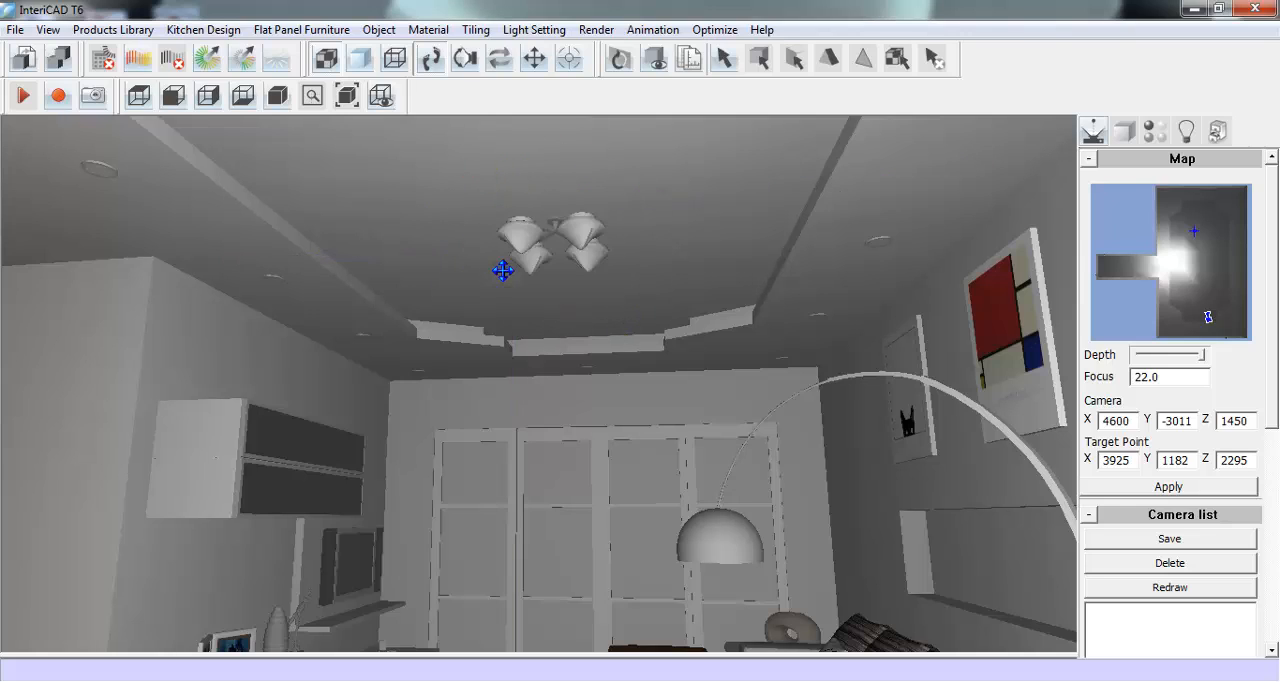
- Lower the VR camera's target to about Z 1246 and bring the camera up to the wall niche behind the sofa
left_click(465, 58)
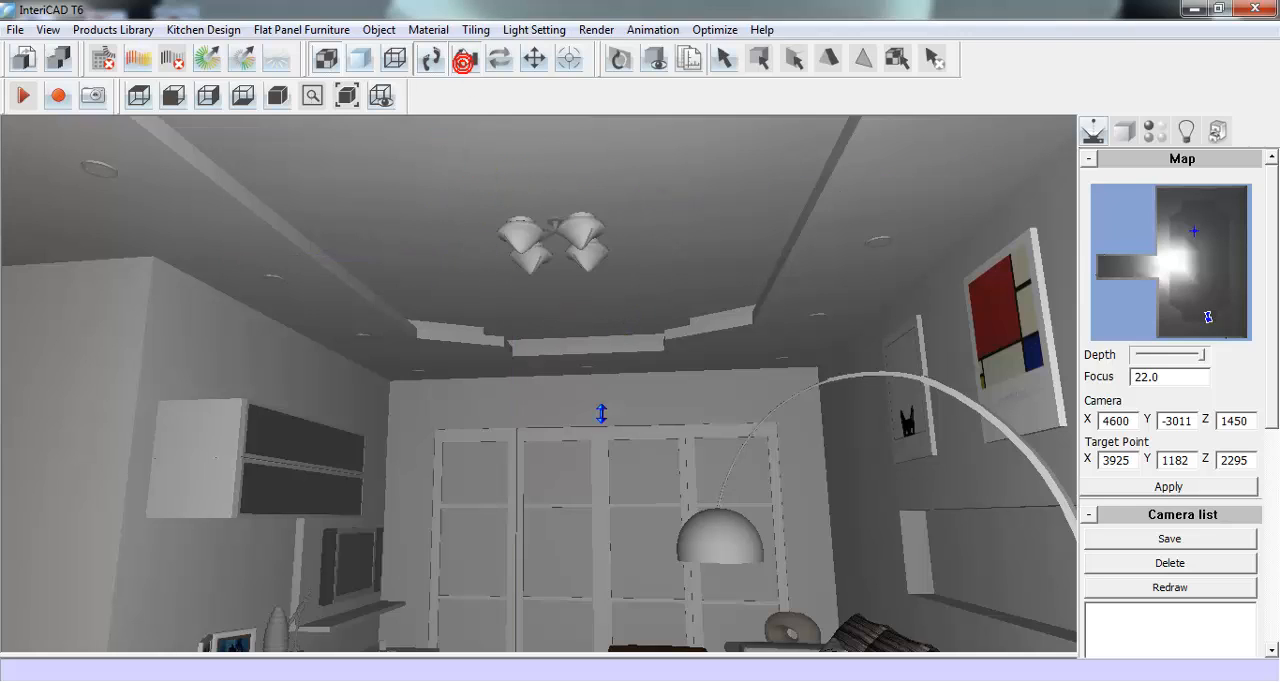
left_click_drag(605, 443, 605, 413)
left_click(430, 58)
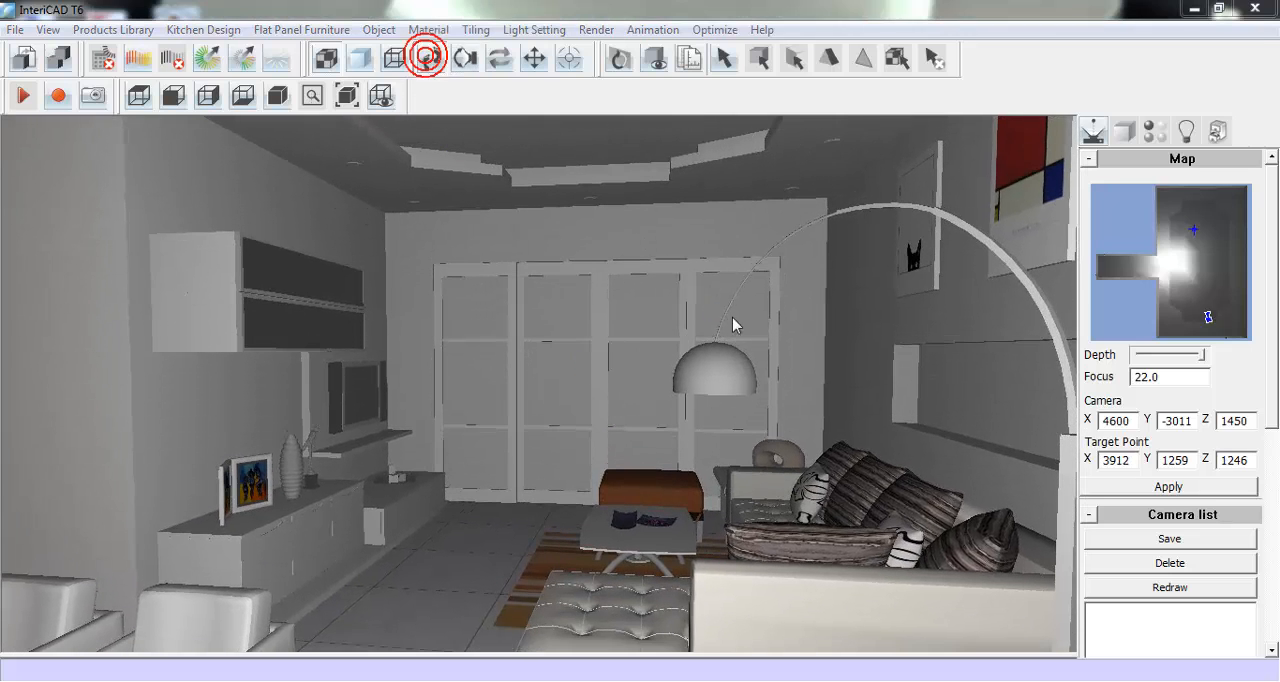
left_click(721, 414)
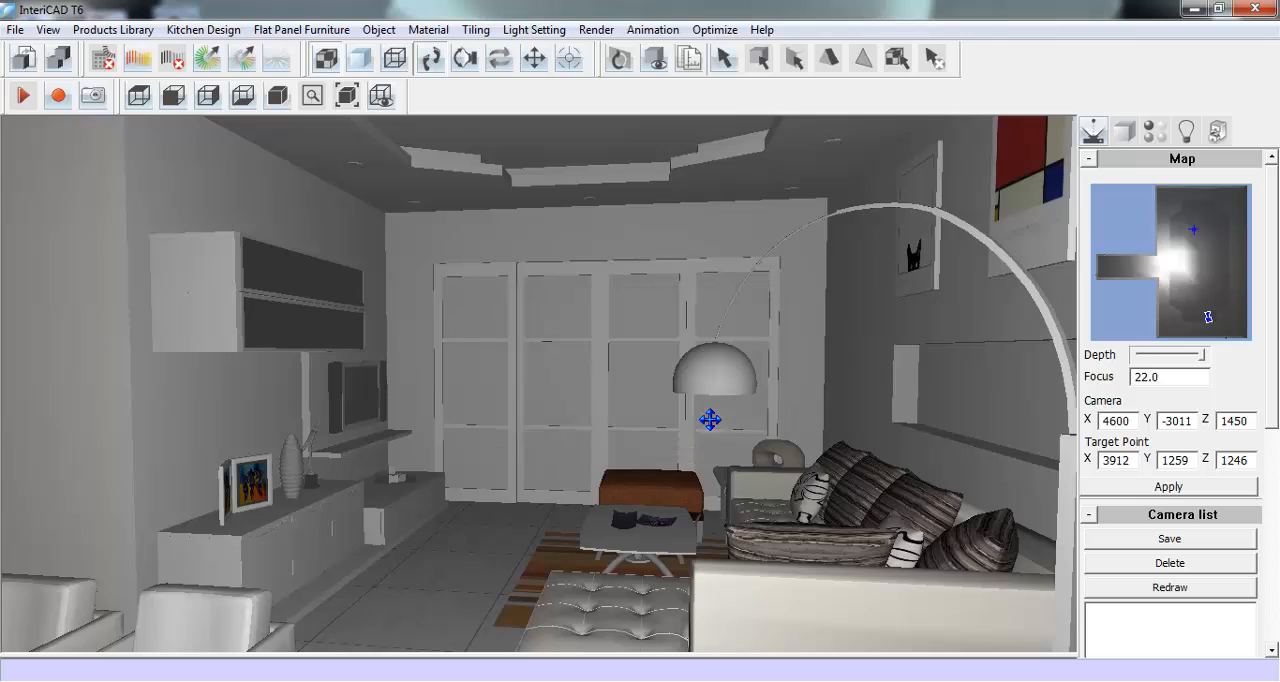
left_click_drag(684, 383, 263, 463)
left_click_drag(646, 462, 543, 453)
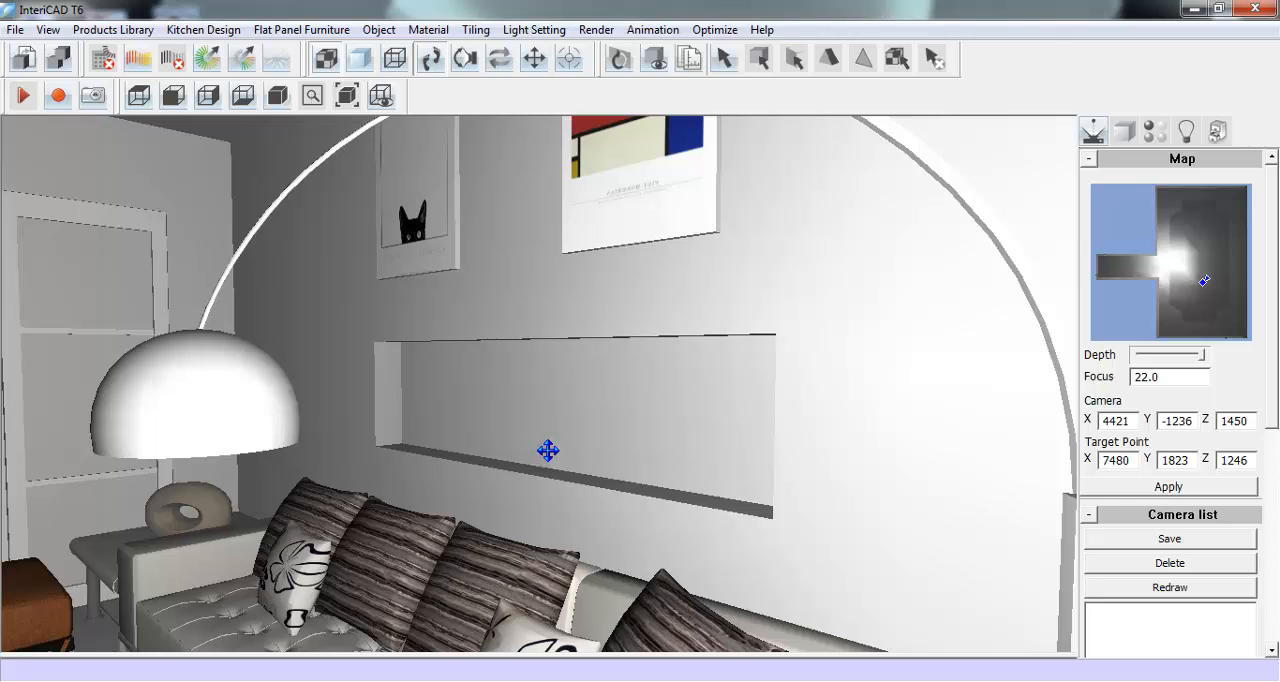
- Place the swan ornament a_sp08 from Interior Decoration, Other Decoration 1 at the far end of the niche shelf, at height 1000
left_click(127, 30)
left_click(150, 48)
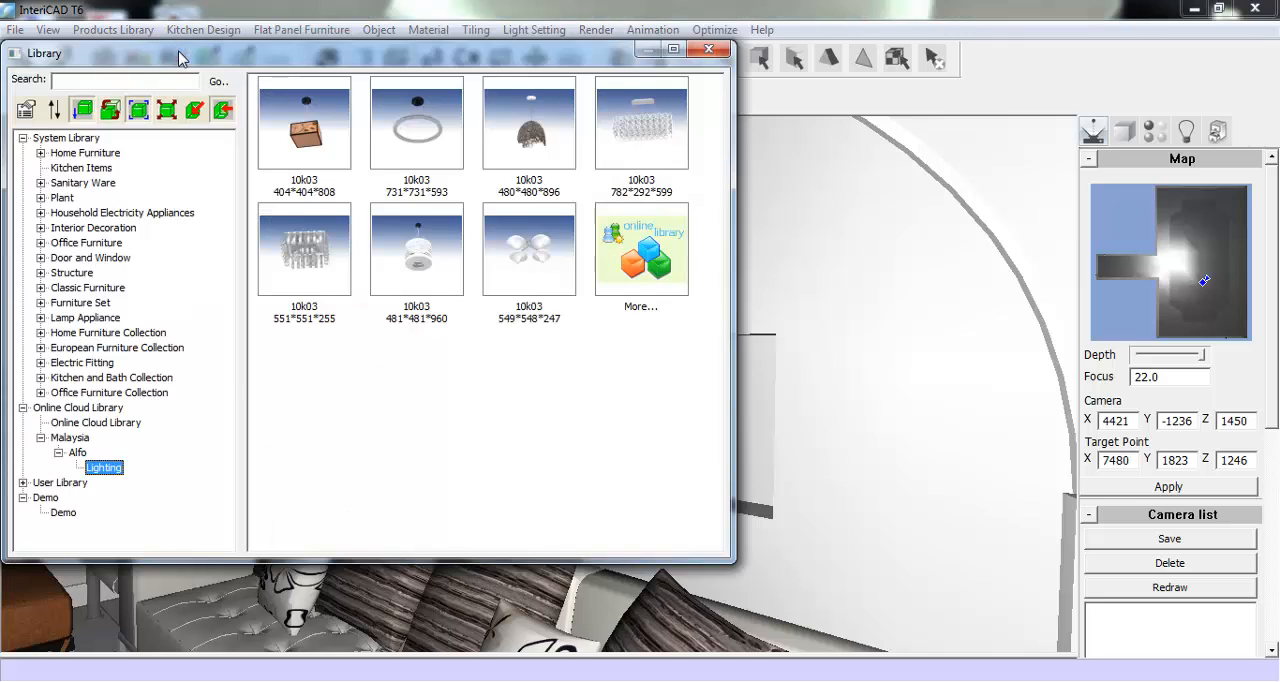
left_click(41, 228)
left_click(104, 272)
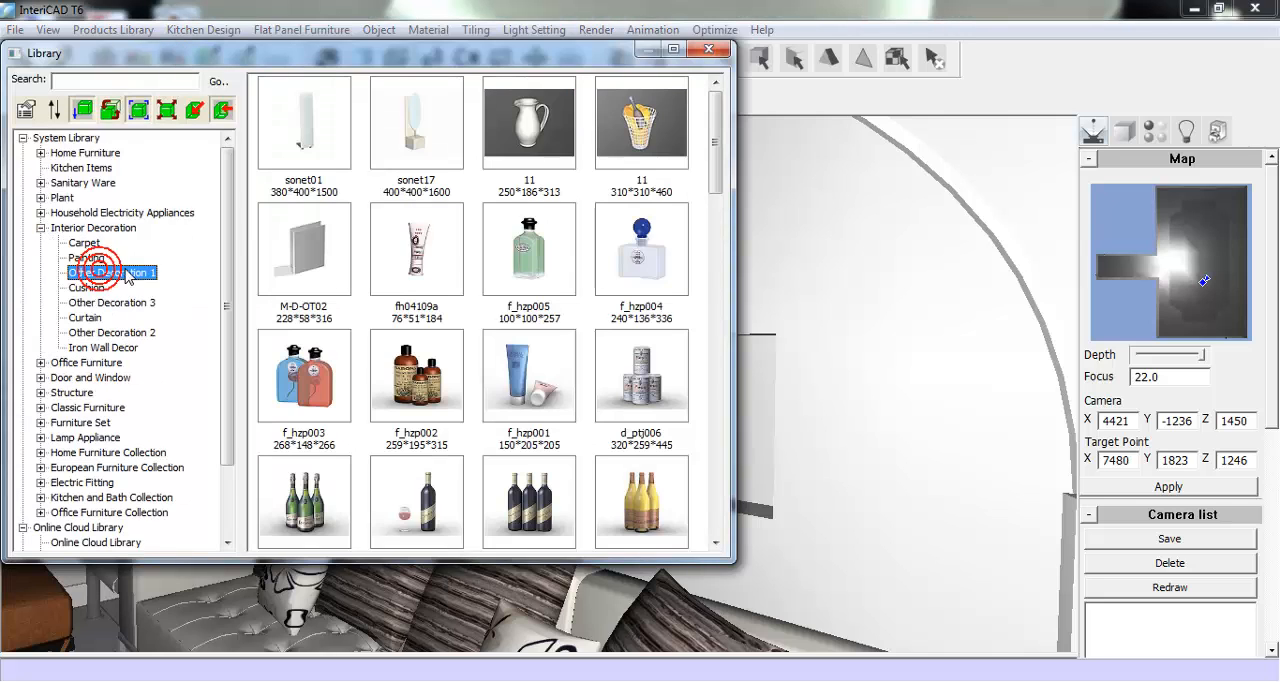
left_click_drag(713, 140, 711, 322)
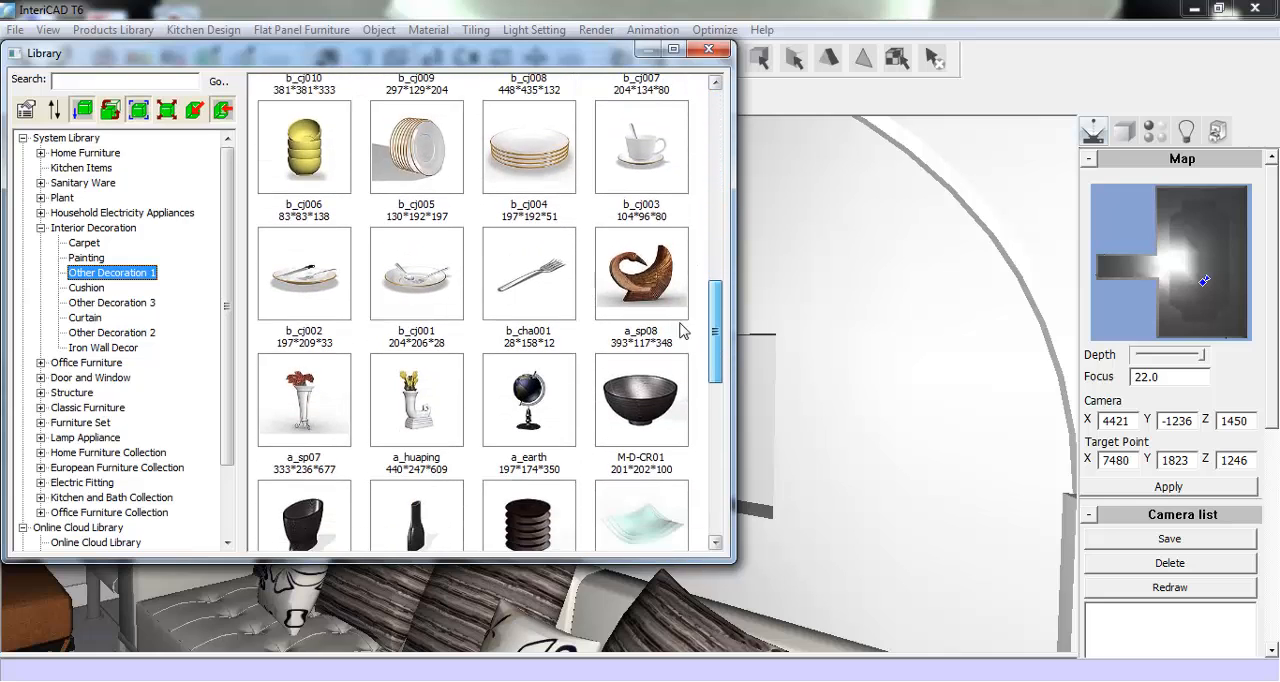
double_click(641, 273)
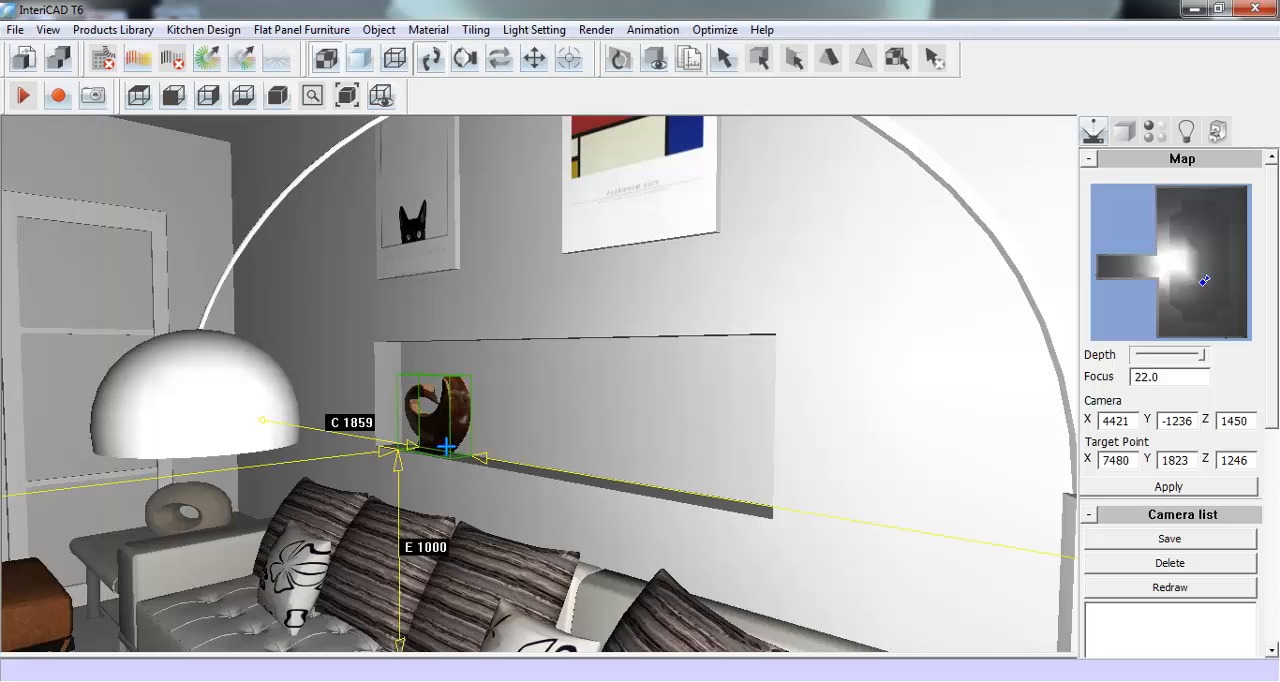
left_click(446, 446)
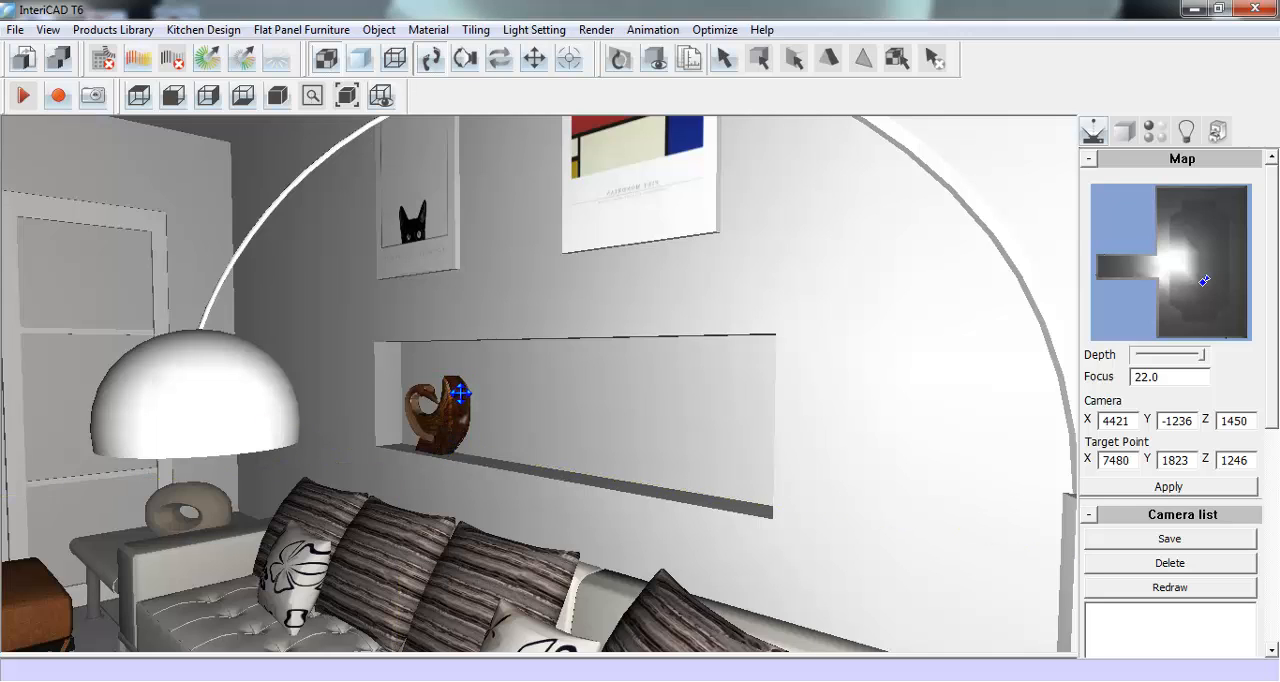
- Place the sailing ship model 38 from Other Decoration 3 in the middle of the niche shelf, at height 1000
right_click(459, 393)
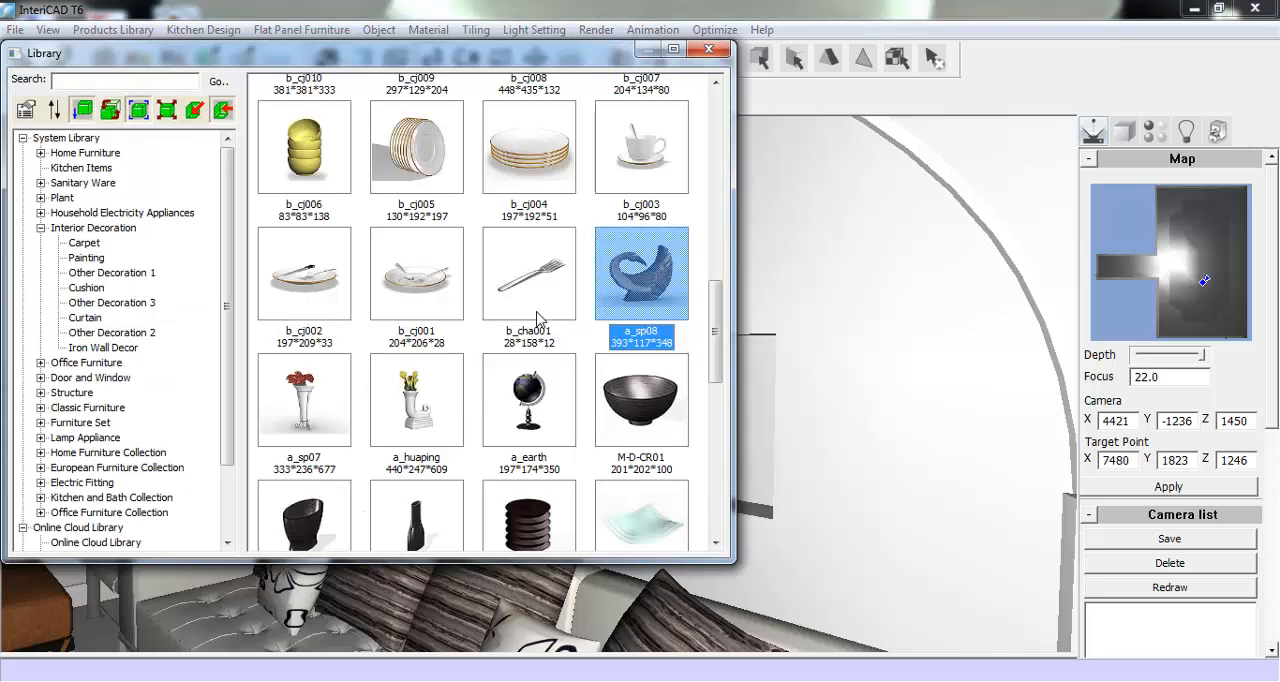
left_click(121, 302)
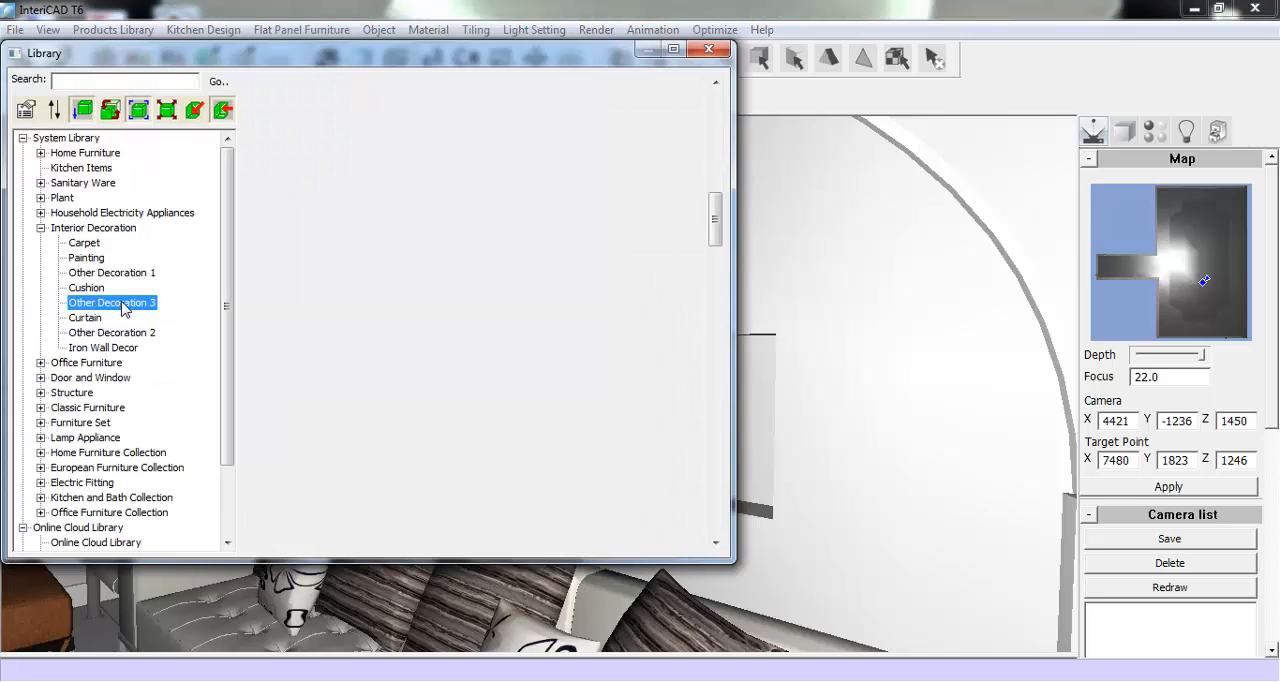
left_click_drag(716, 215, 640, 478)
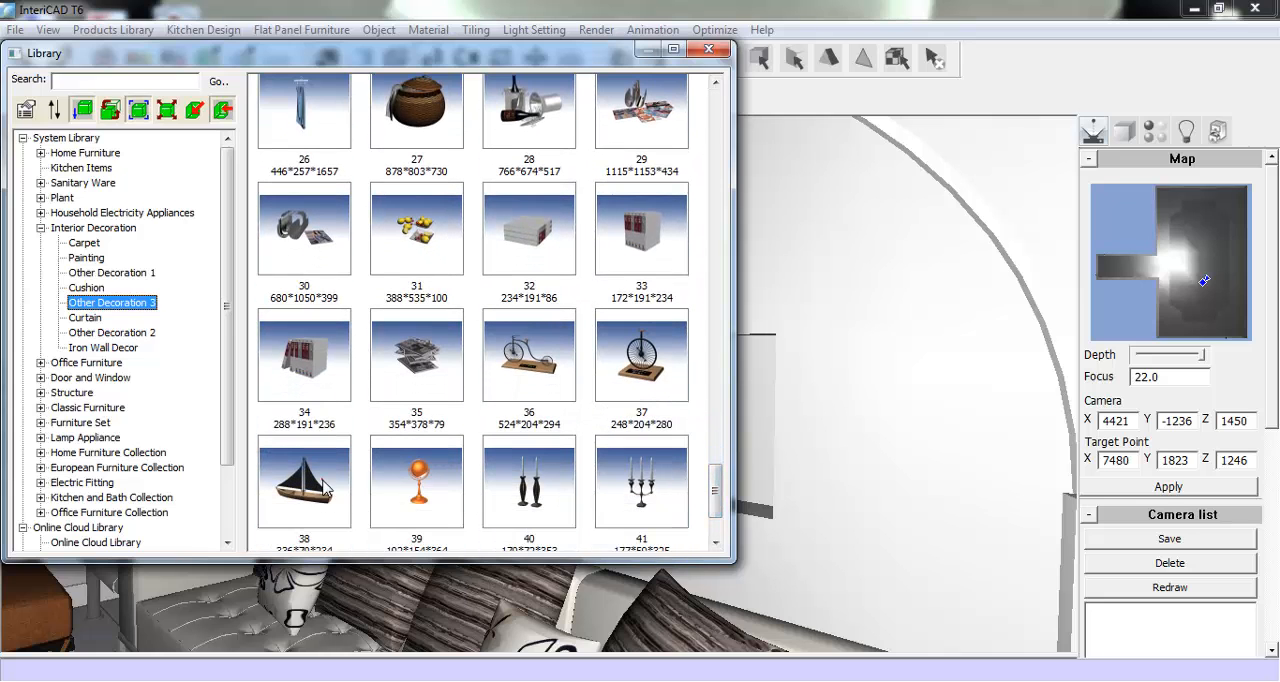
double_click(322, 480)
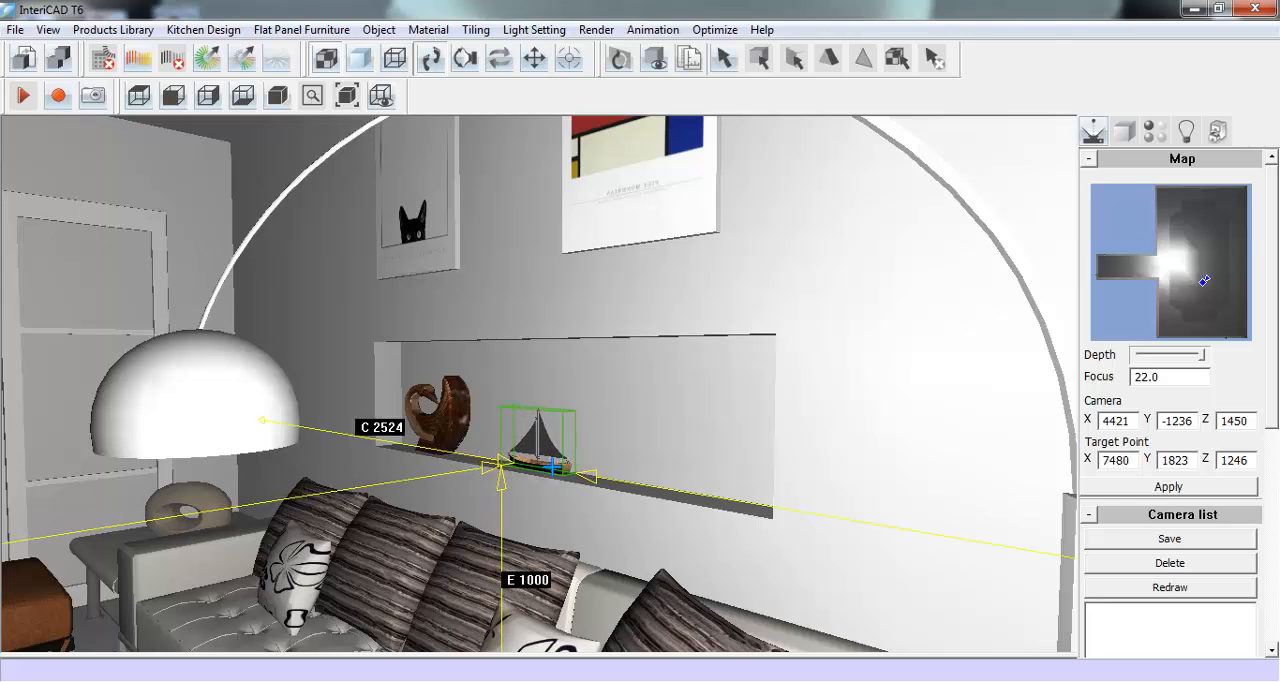
left_click(540, 436)
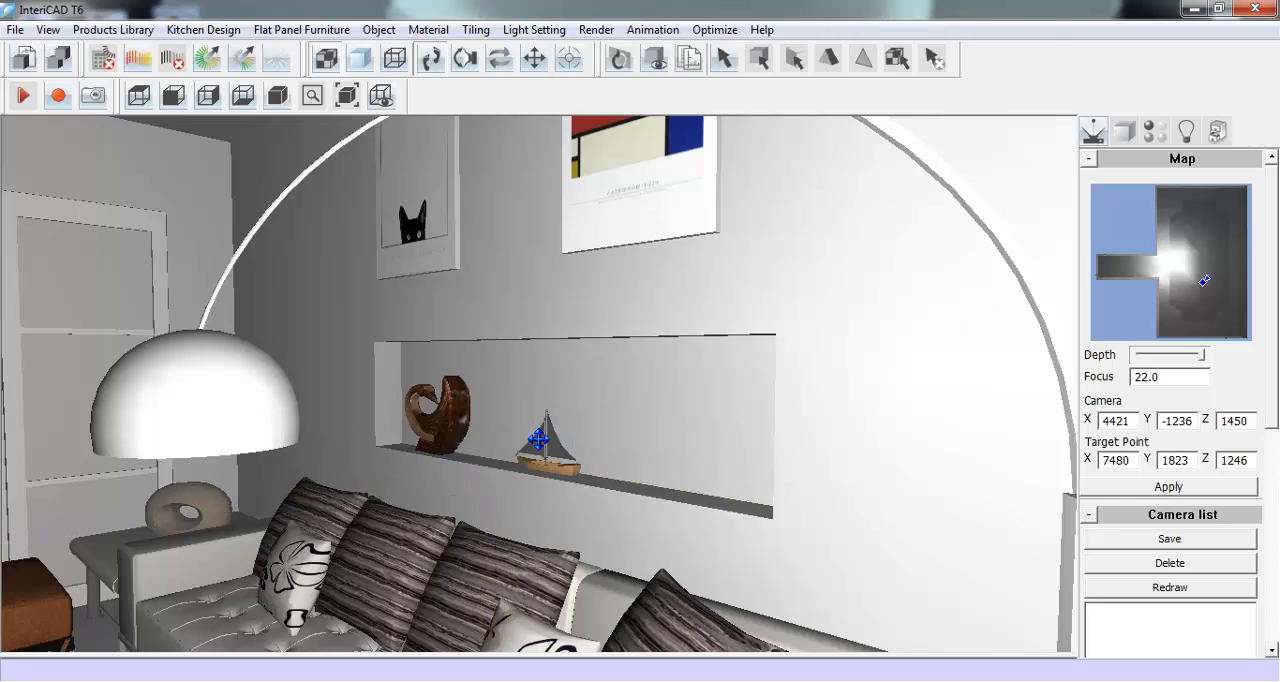
- Place the white curved bowl other_08 from Other Decoration 3 at the near end of the niche shelf, beside the ship
right_click(539, 440)
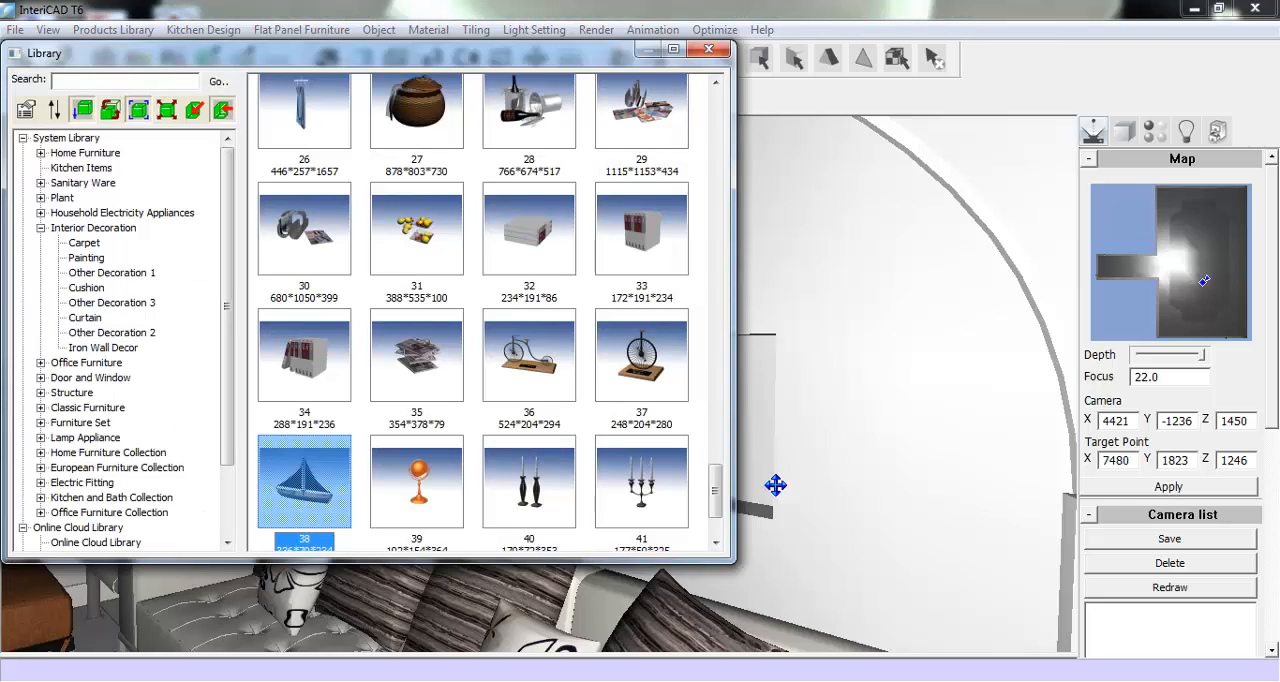
left_click_drag(714, 490, 694, 224)
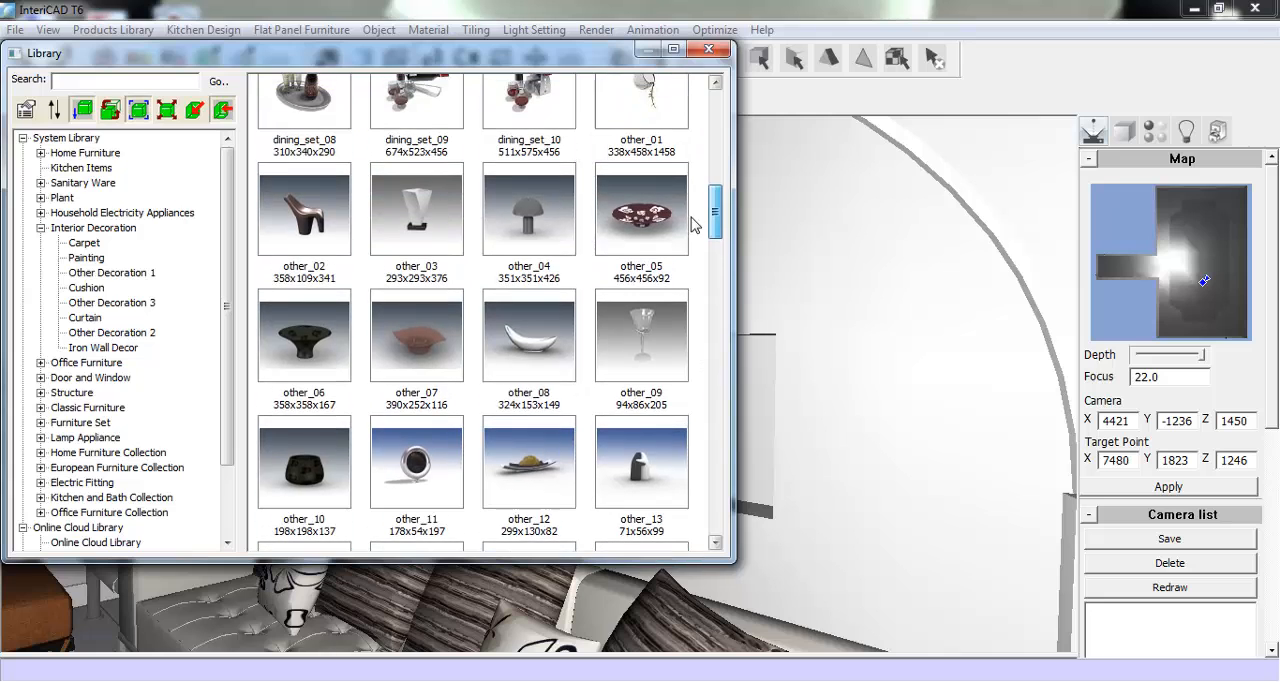
left_click(529, 335)
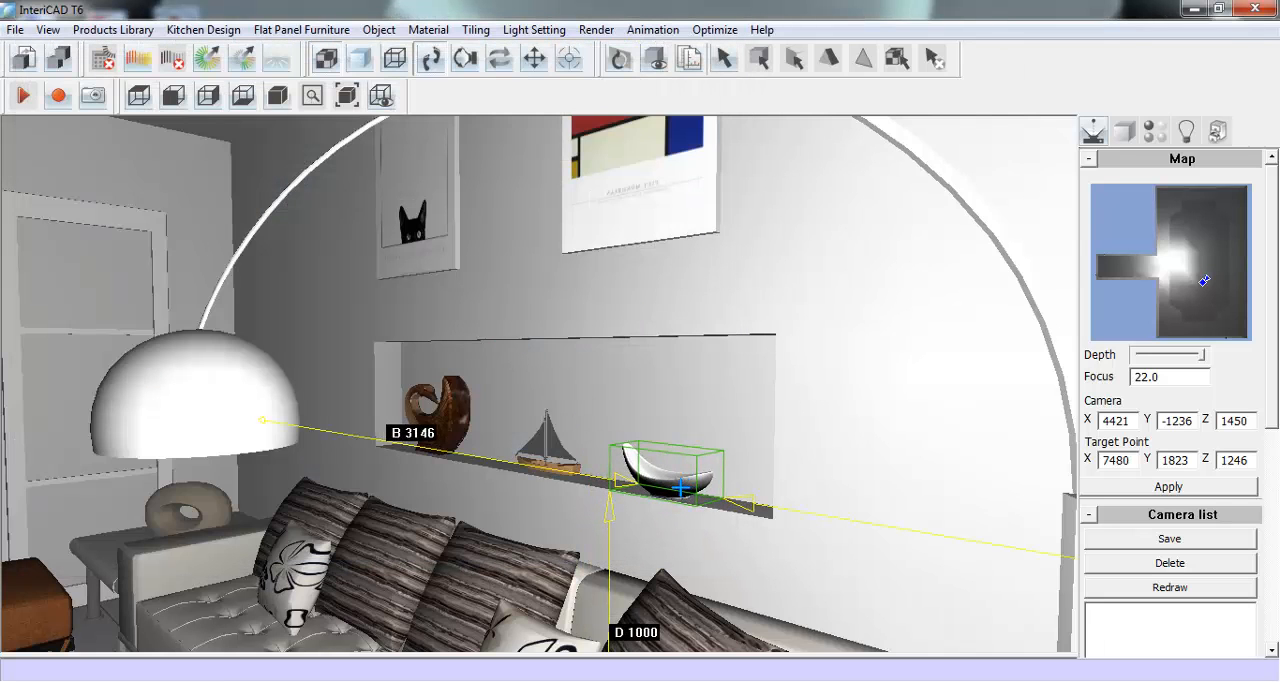
left_click(681, 487)
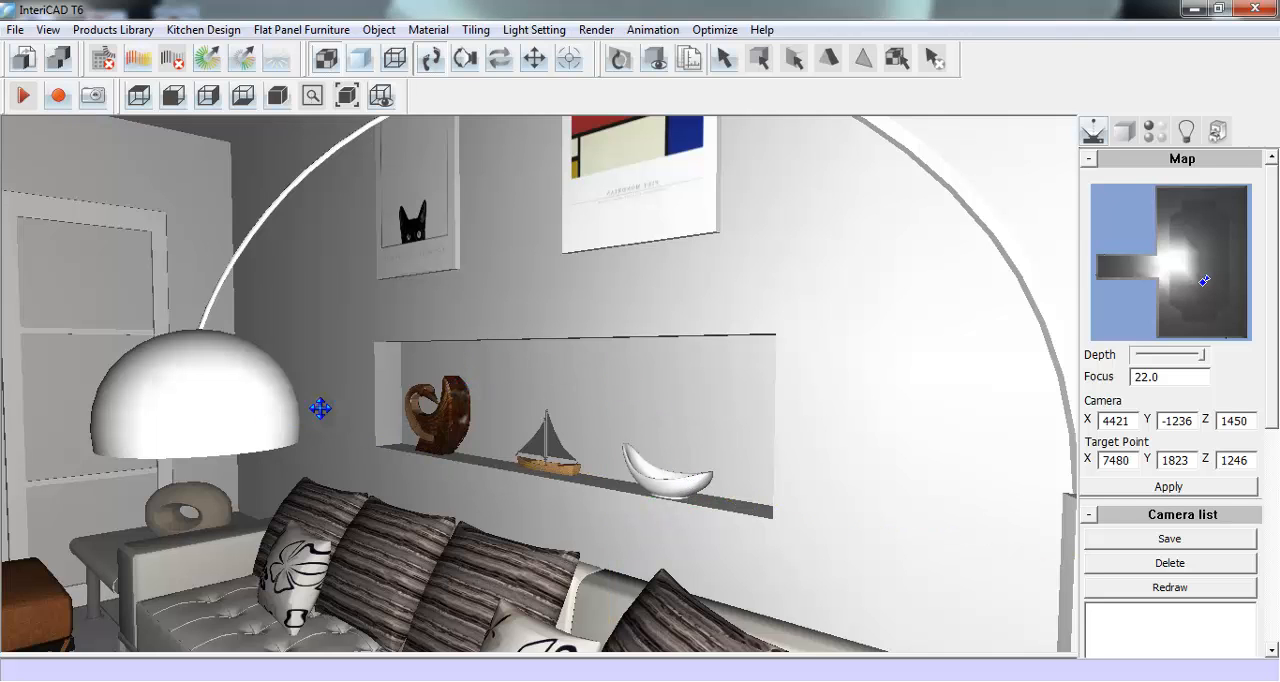
- Turn the VR camera back toward the sliding doors and pull it back to about Y -2251 to frame the living area
left_click_drag(322, 408, 689, 408)
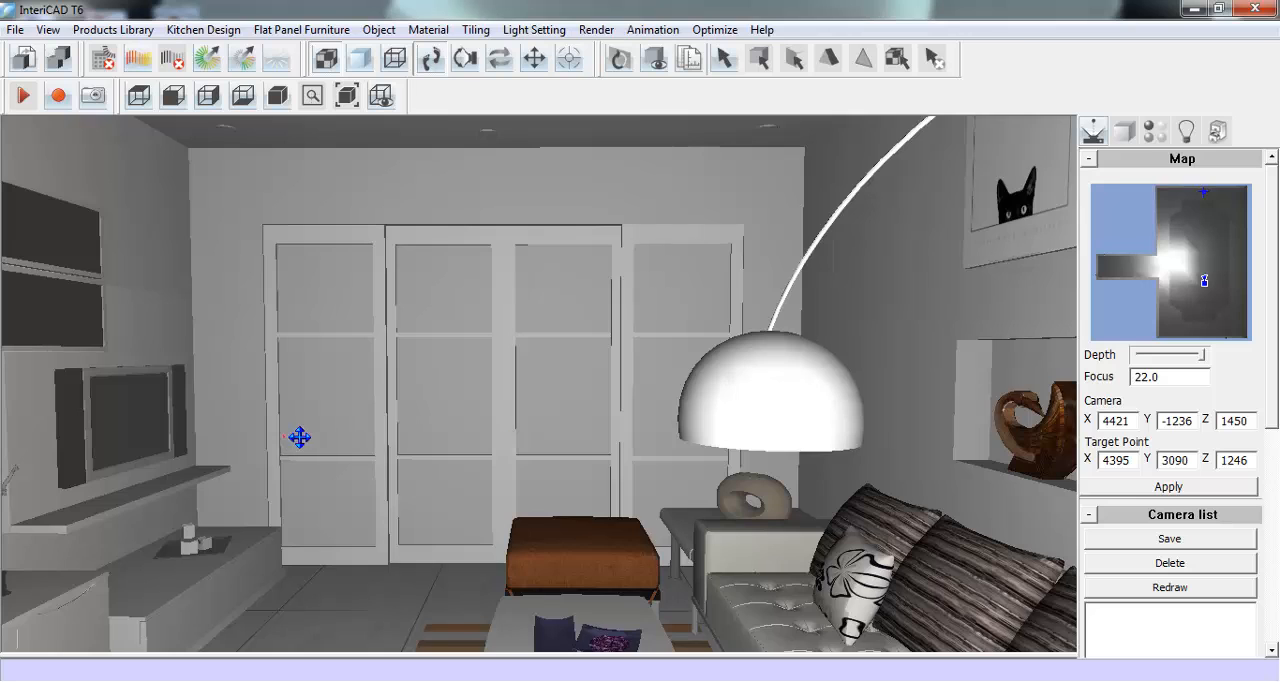
left_click_drag(300, 437, 336, 381)
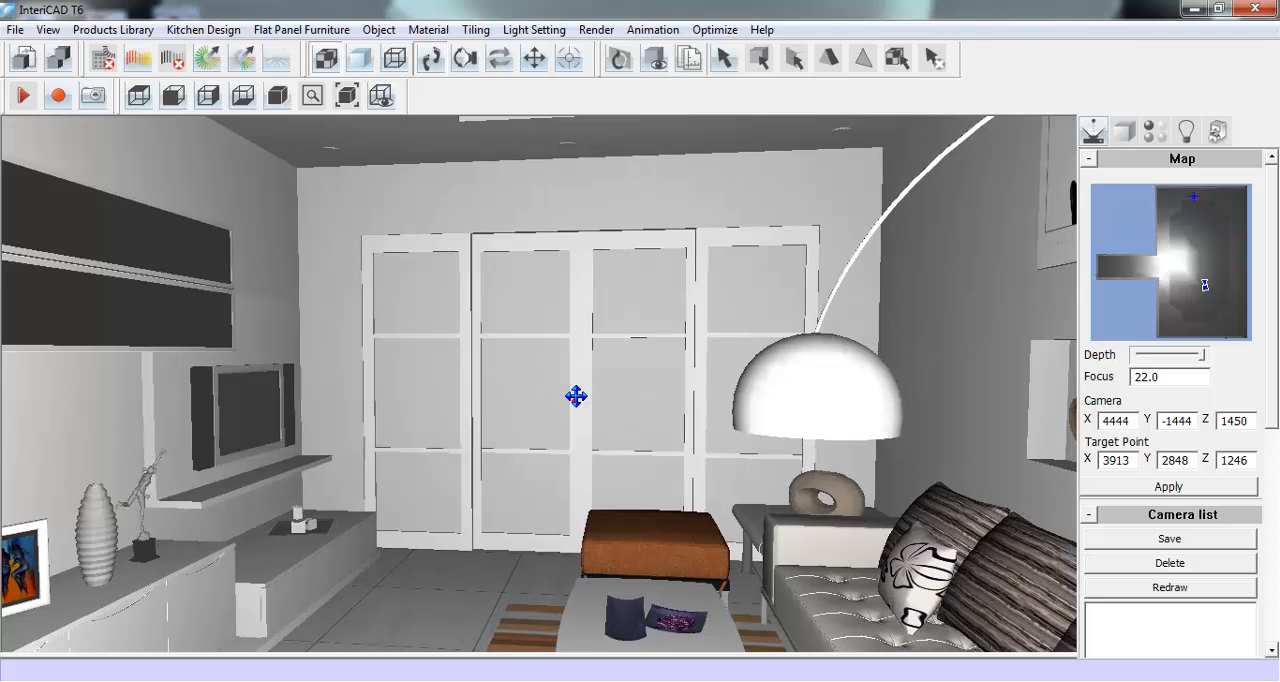
left_click_drag(576, 396, 577, 374)
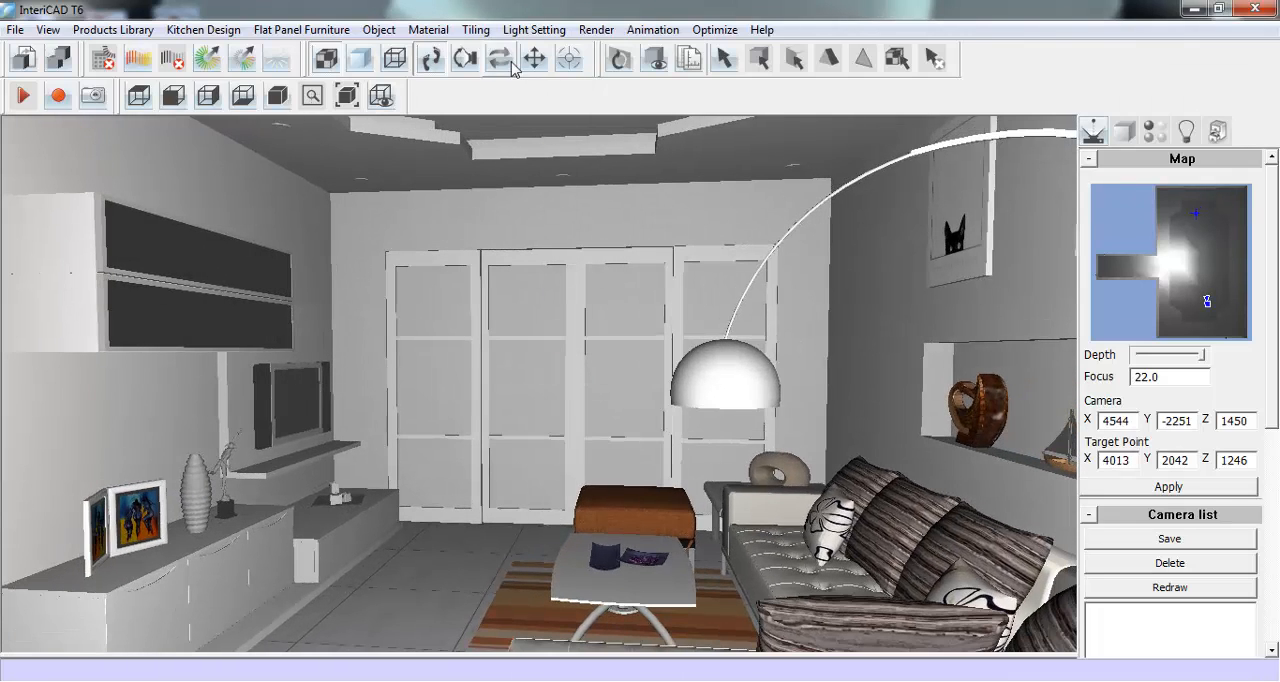
- Start Tiling Design on the room's floor surface
left_click(476, 29)
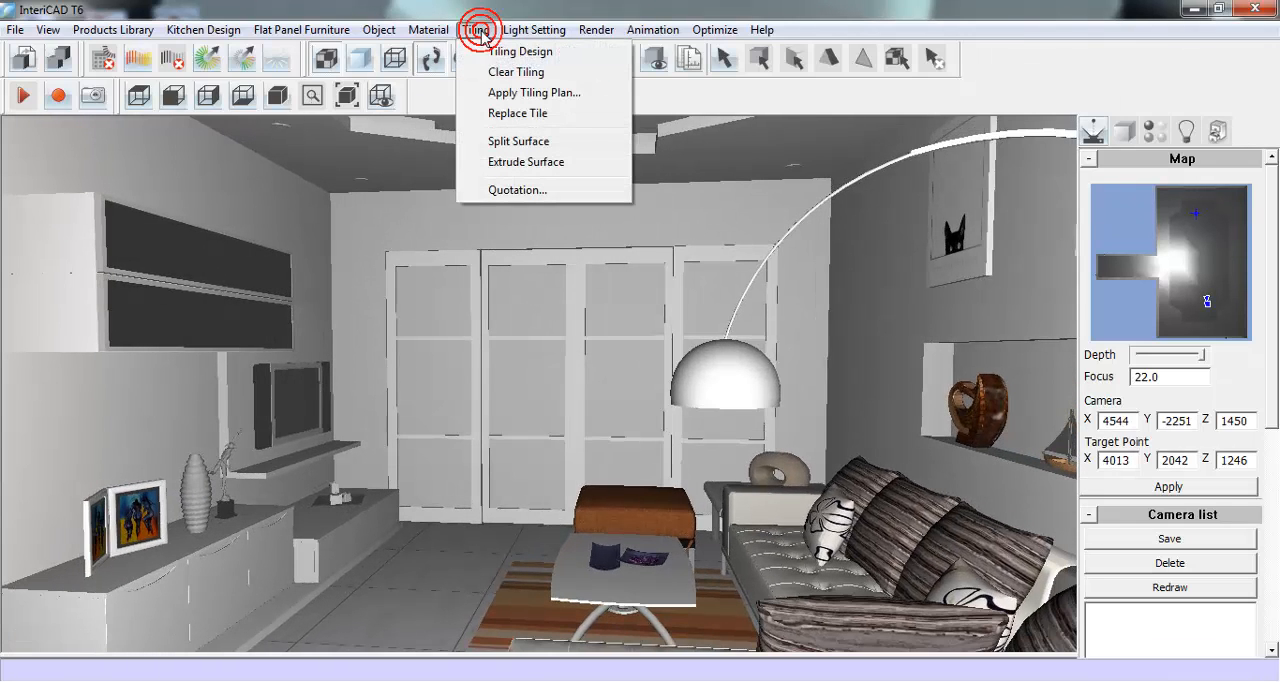
left_click(579, 55)
left_click(435, 585)
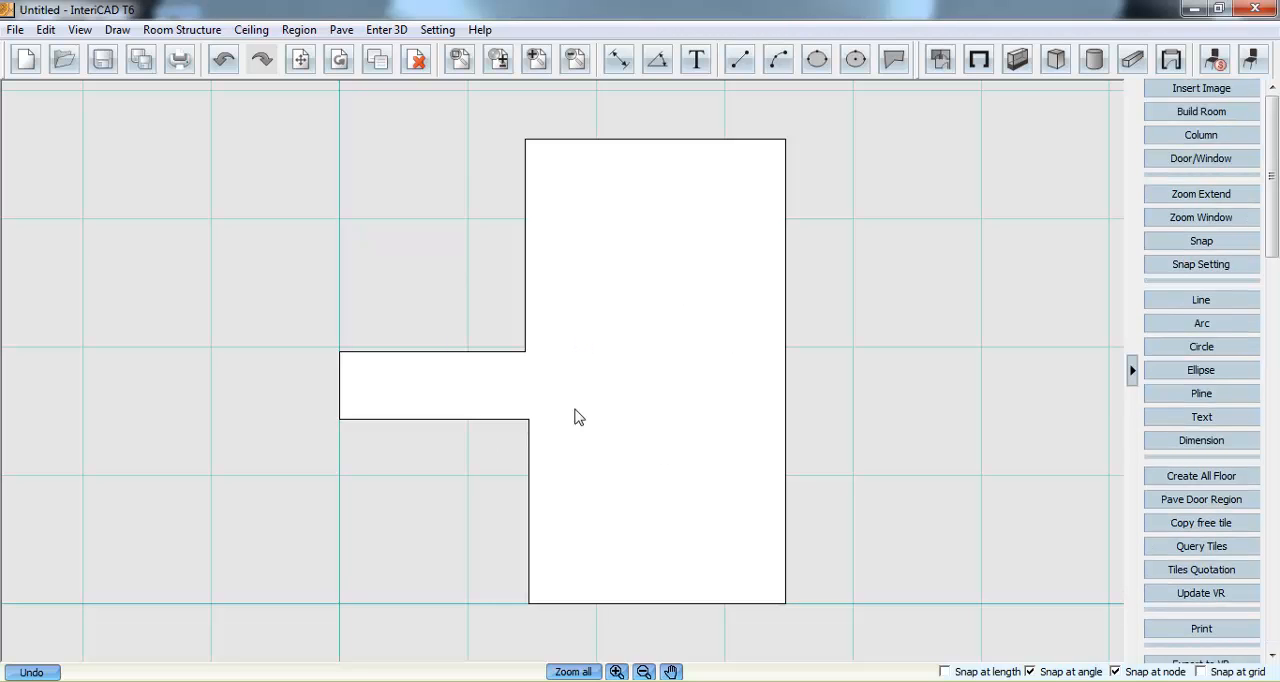
- Draw a rectangular region of about 4010 by 2875 over the part of the floor plan below the corridor
left_click(337, 31)
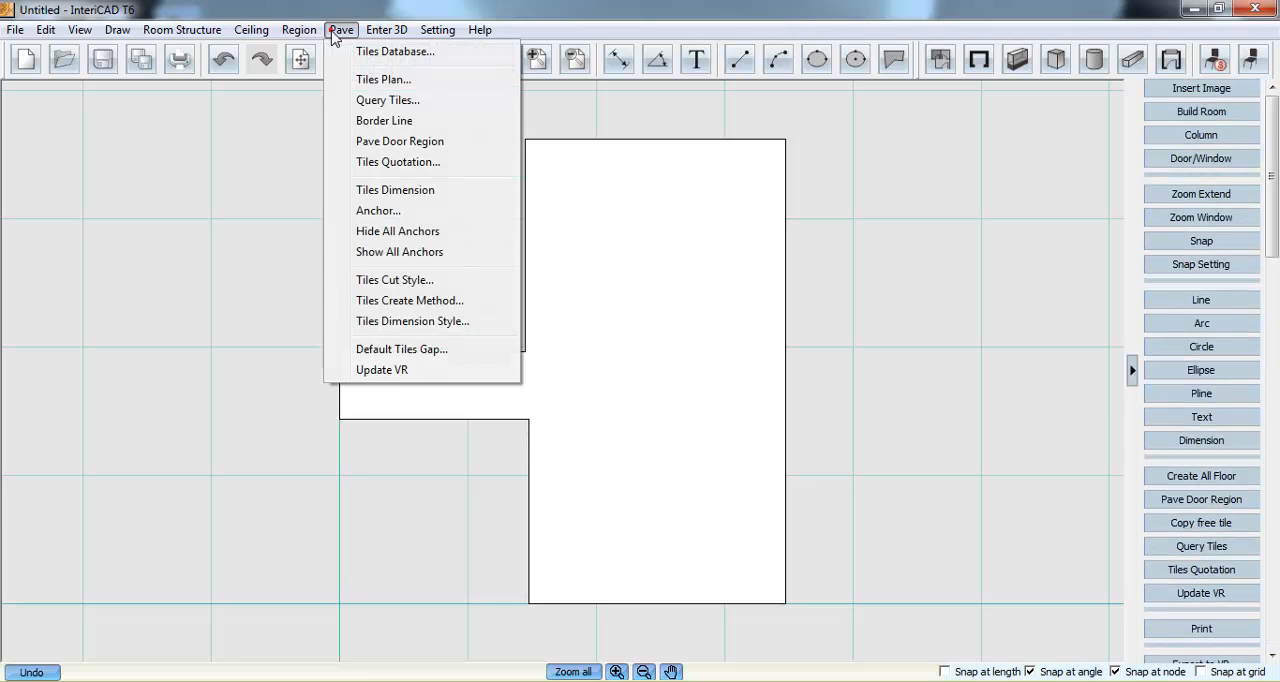
mouse_move(299, 30)
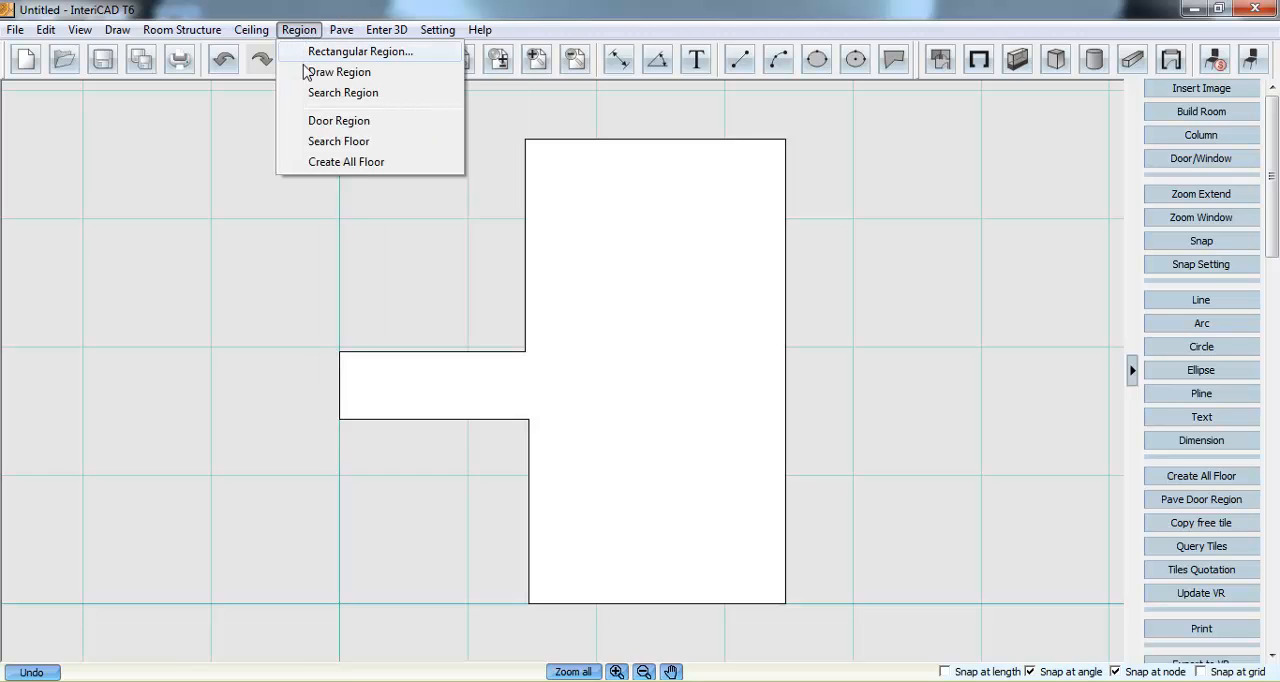
left_click(340, 72)
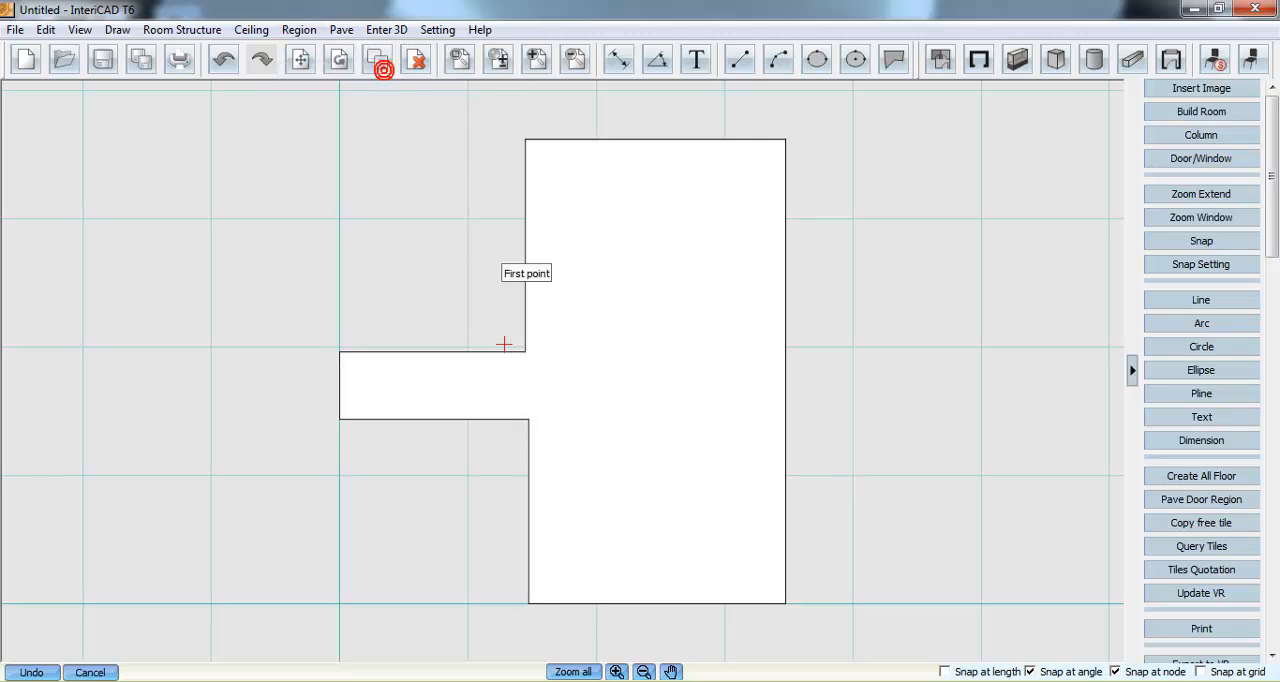
left_click(528, 418)
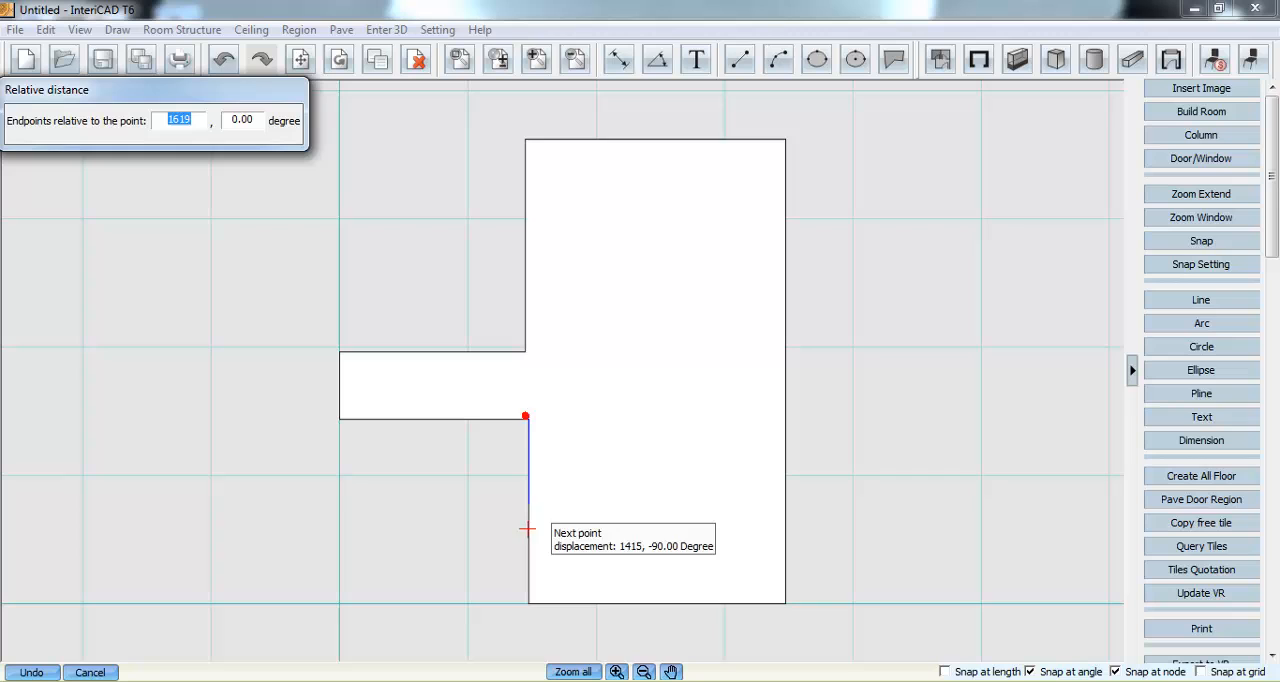
left_click(528, 603)
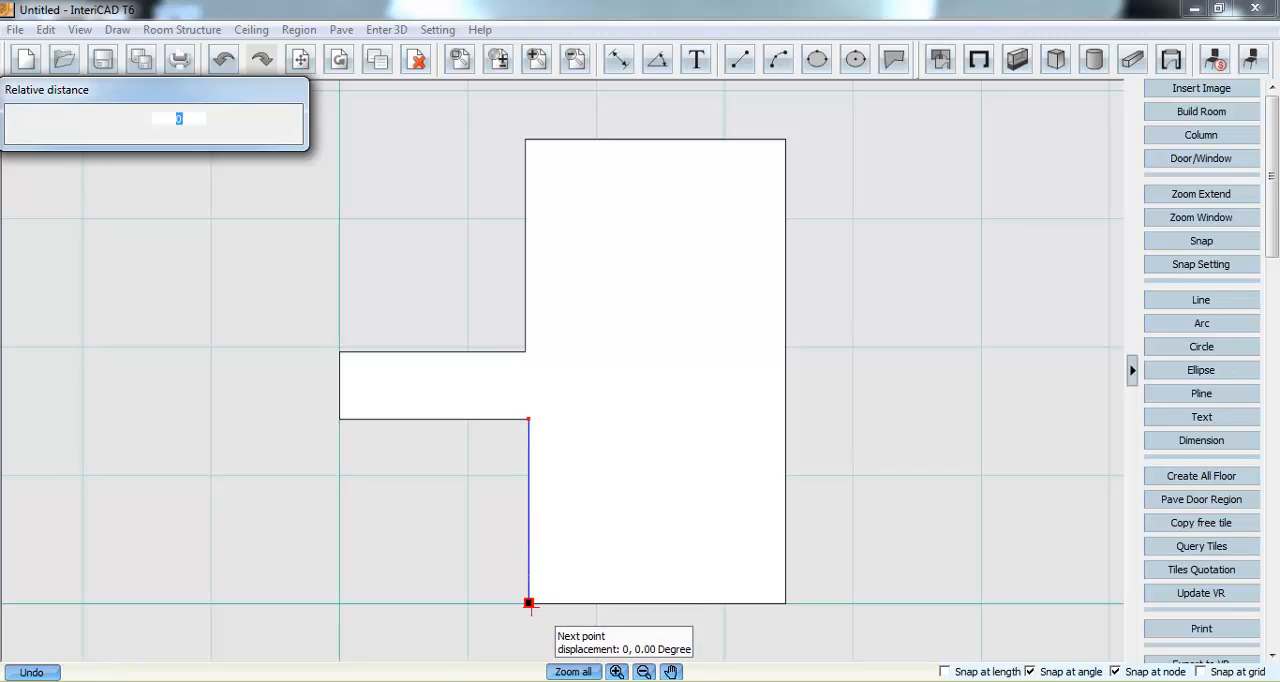
left_click(786, 603)
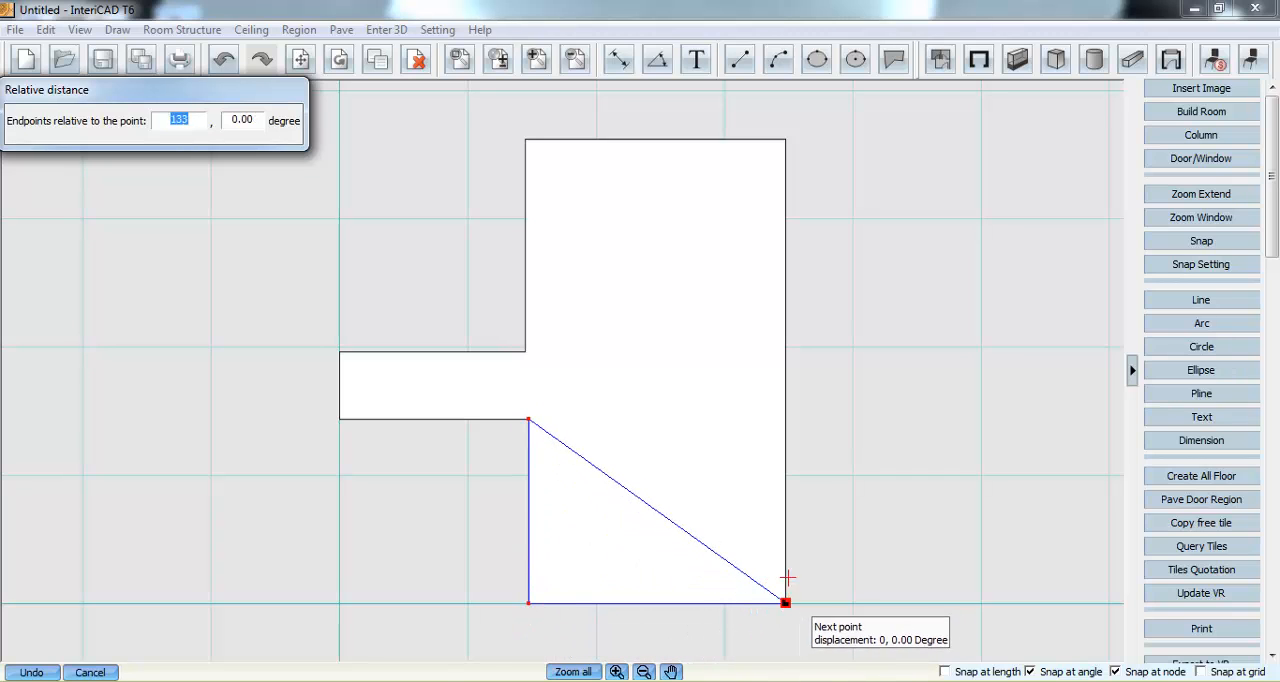
left_click(786, 419)
right_click(688, 433)
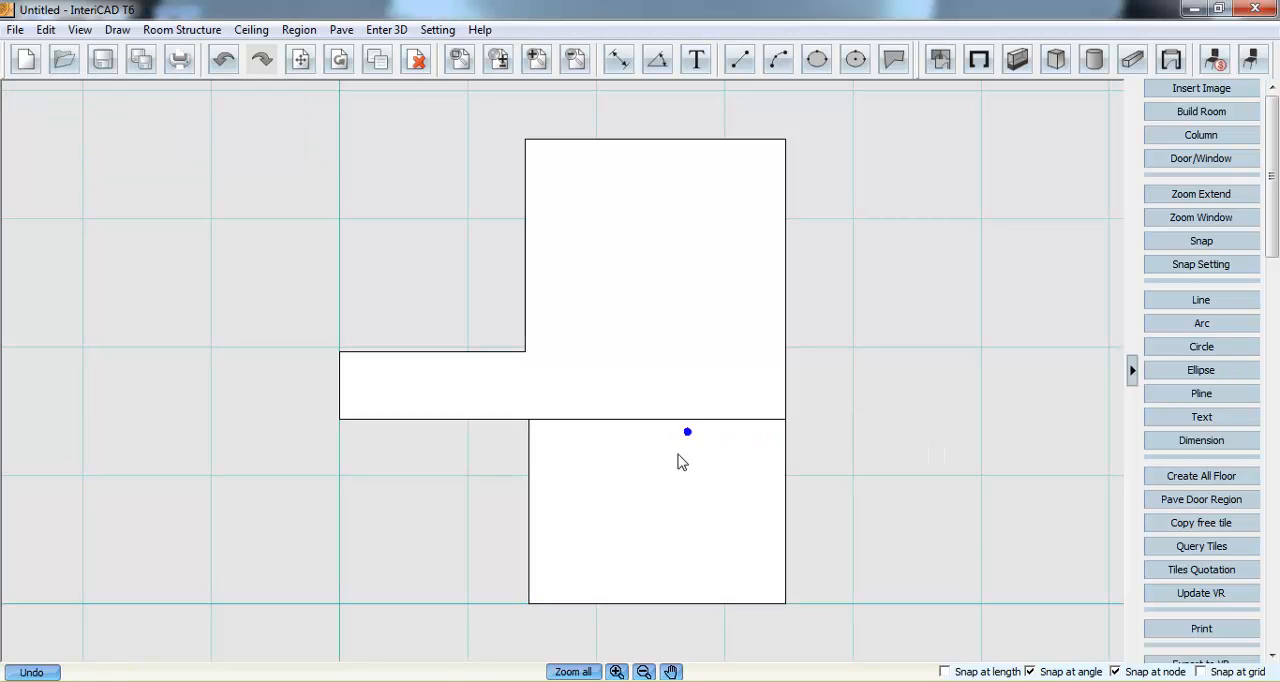
- Subtract the new rectangular region from the overall floor region
right_click(597, 315)
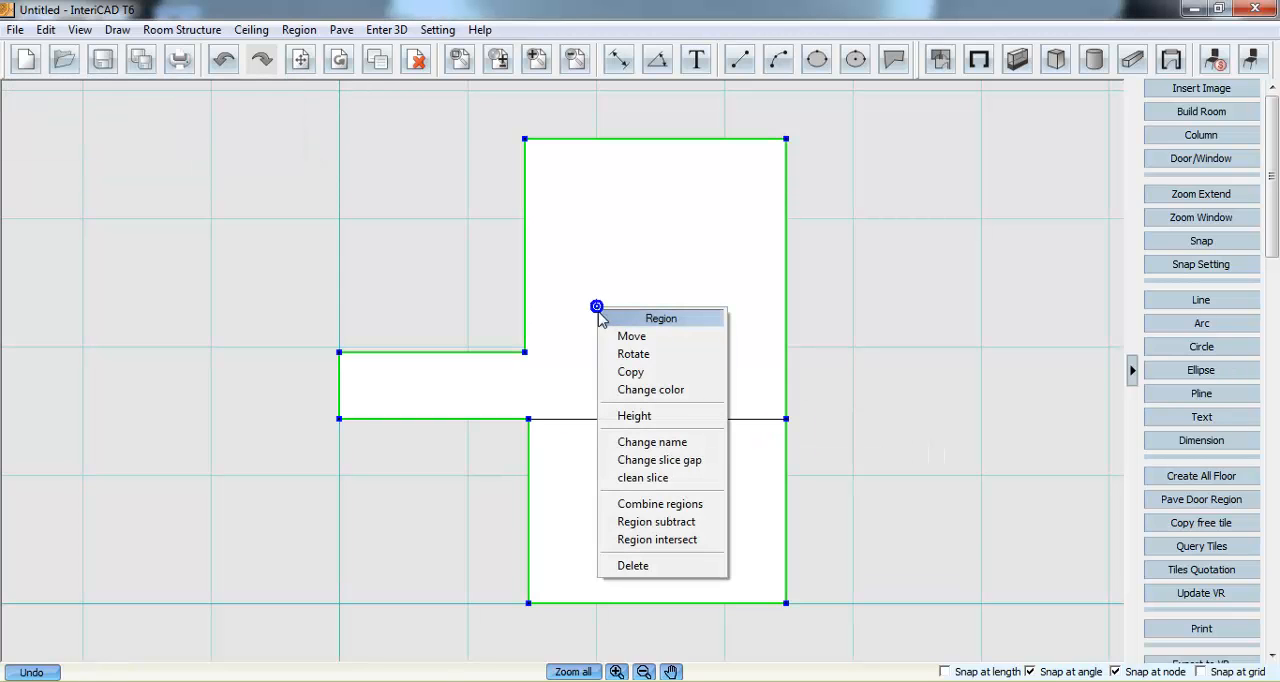
left_click(663, 523)
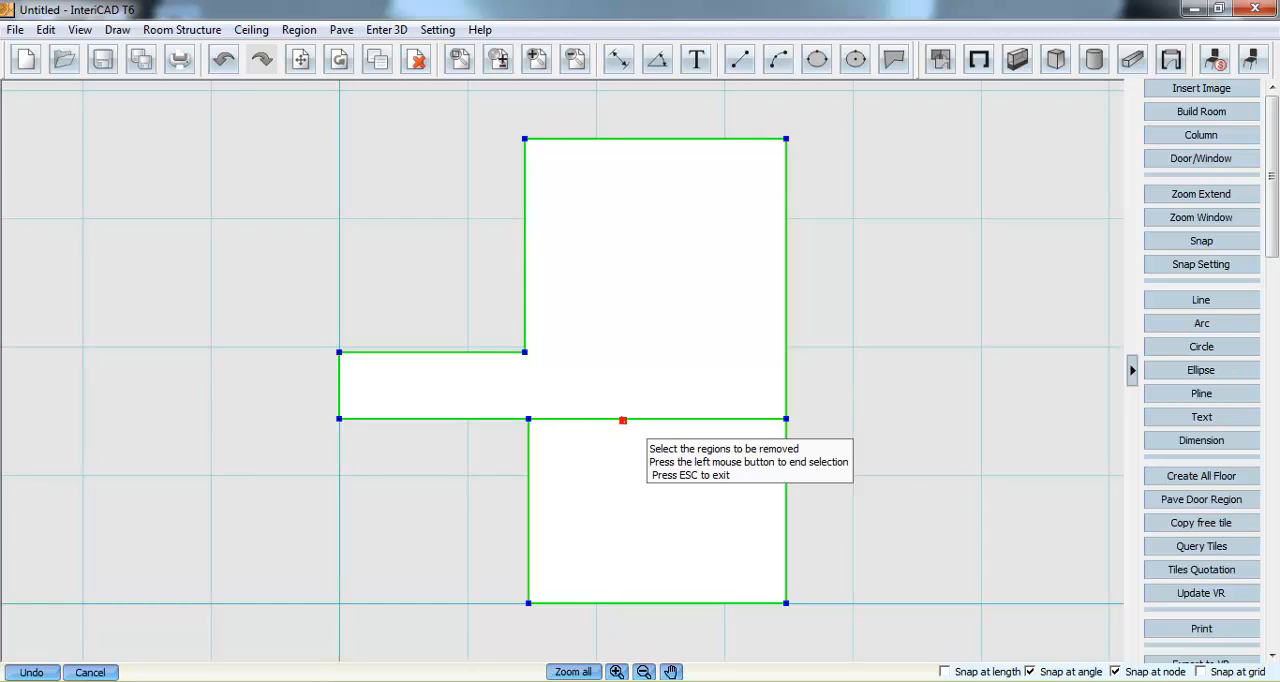
left_click(624, 440)
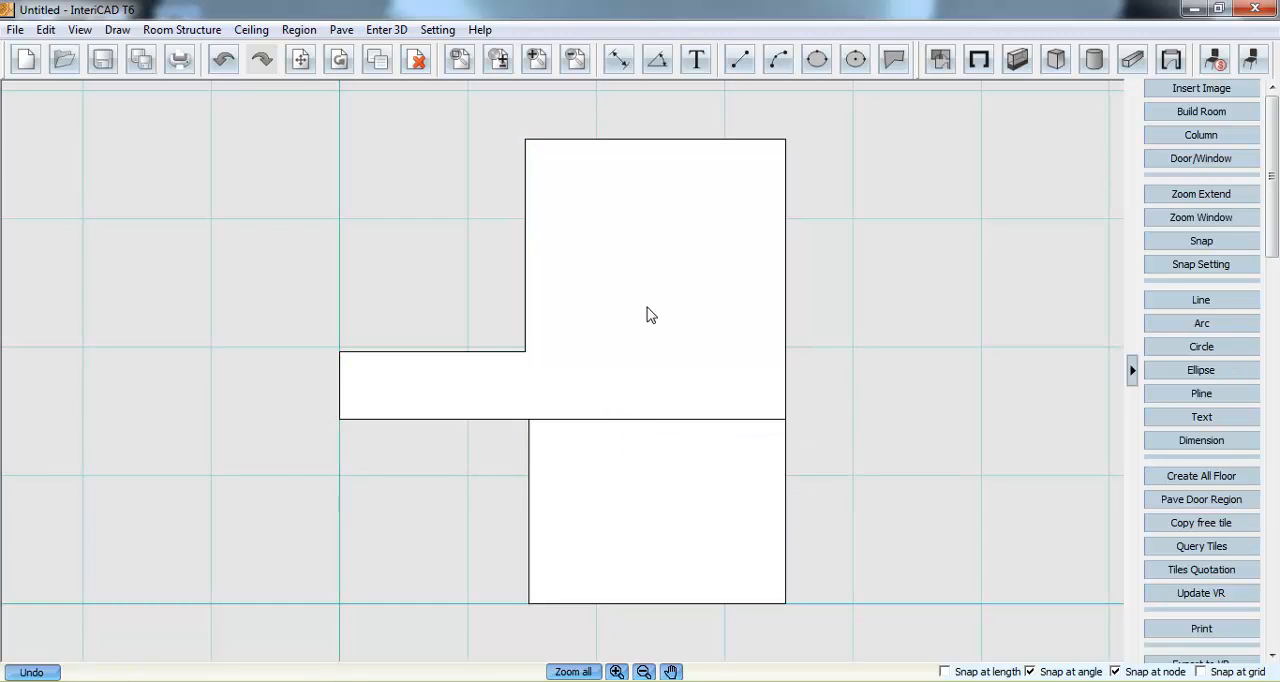
- Open the tile query and search for the tiles of manufacturer SystemLib
left_click(341, 31)
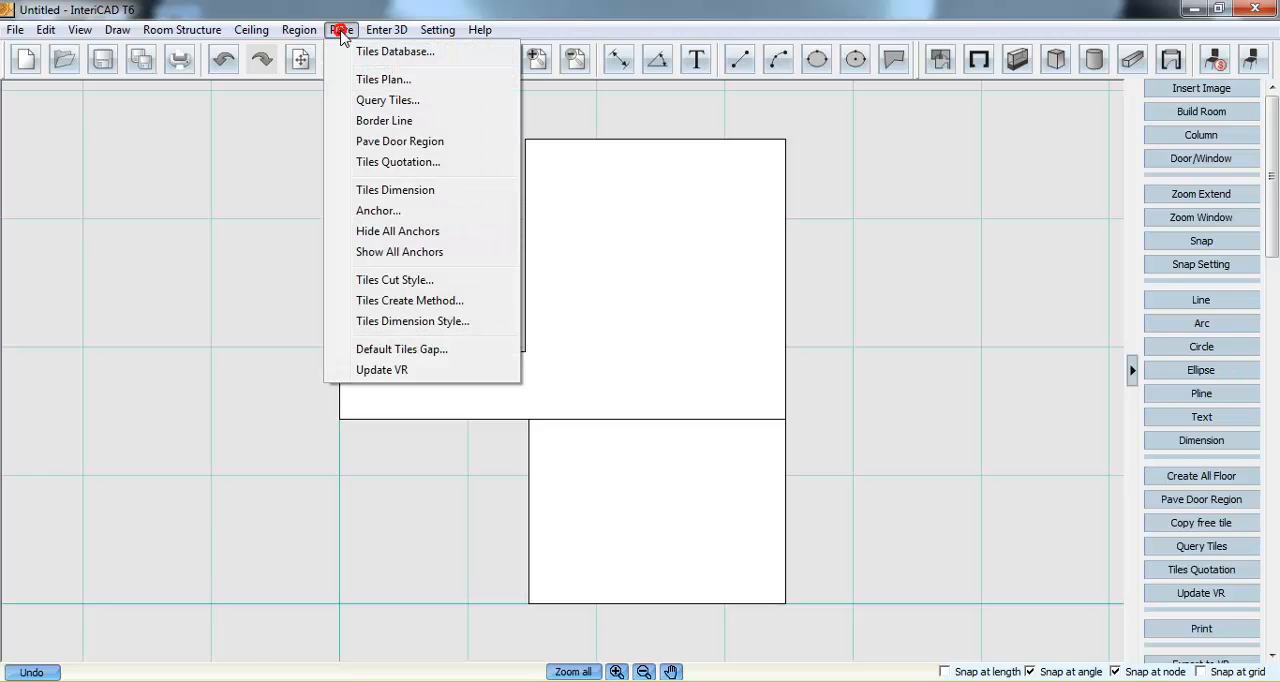
left_click(440, 101)
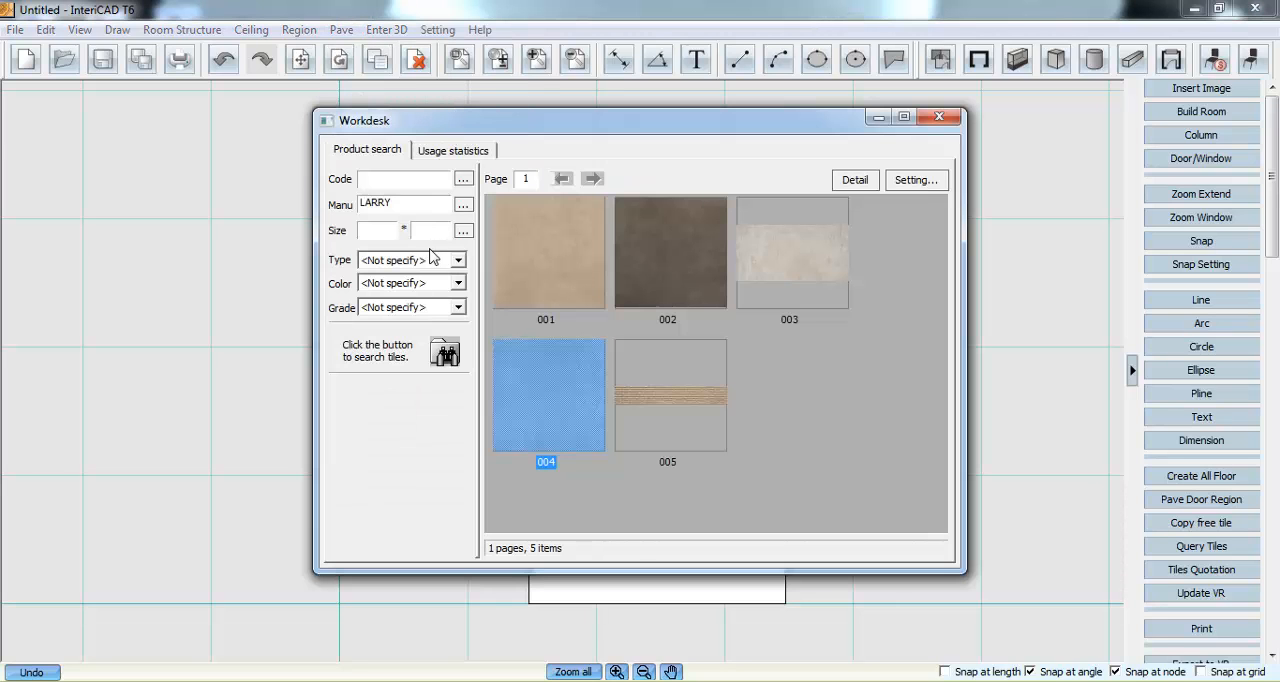
left_click(399, 204)
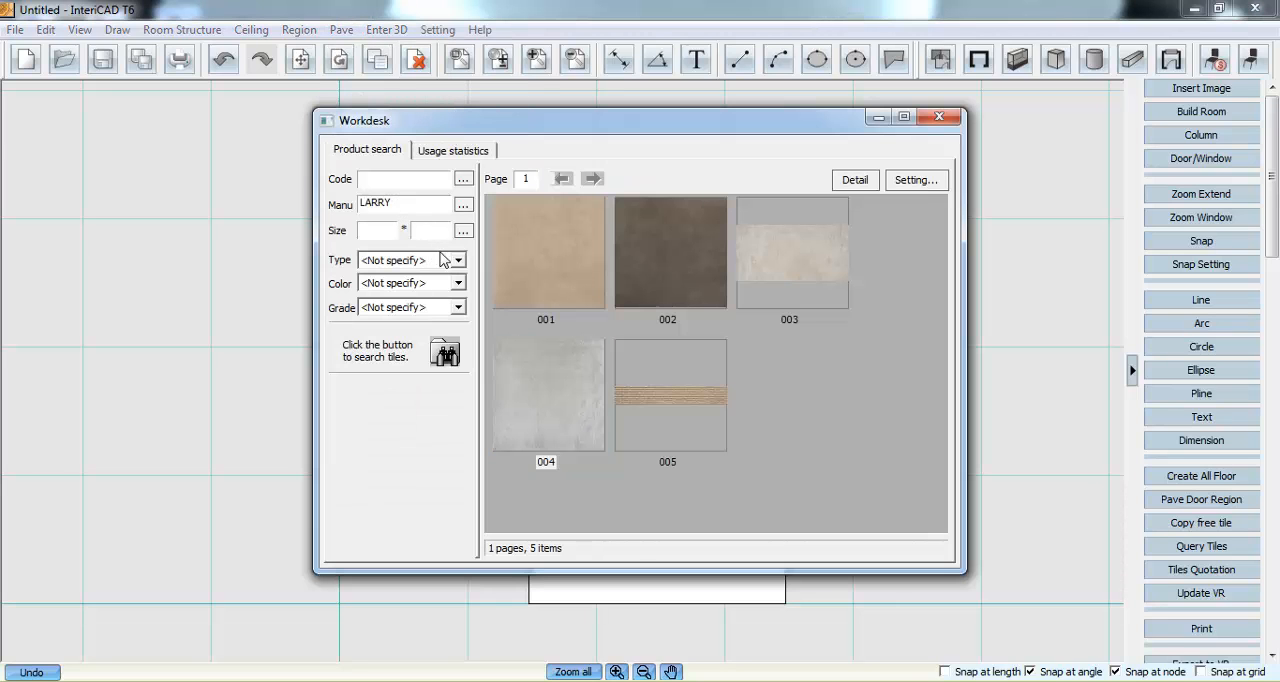
left_click(448, 354)
left_click(463, 204)
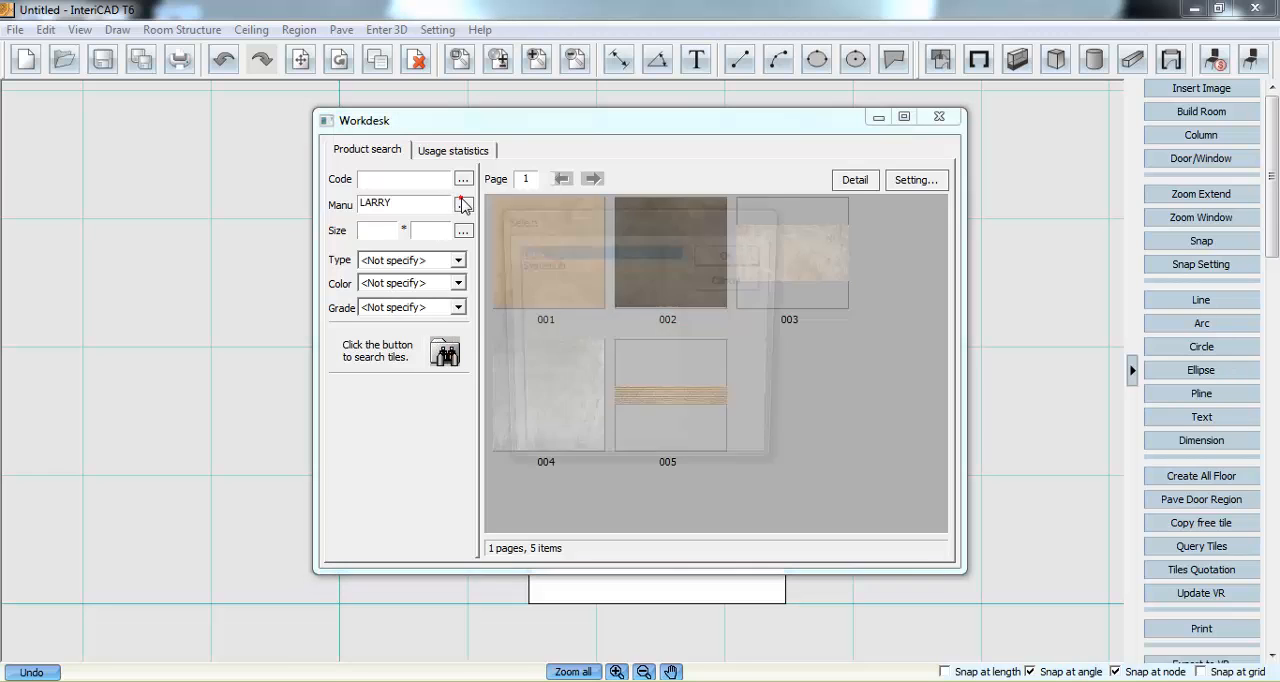
left_click(548, 266)
left_click(719, 262)
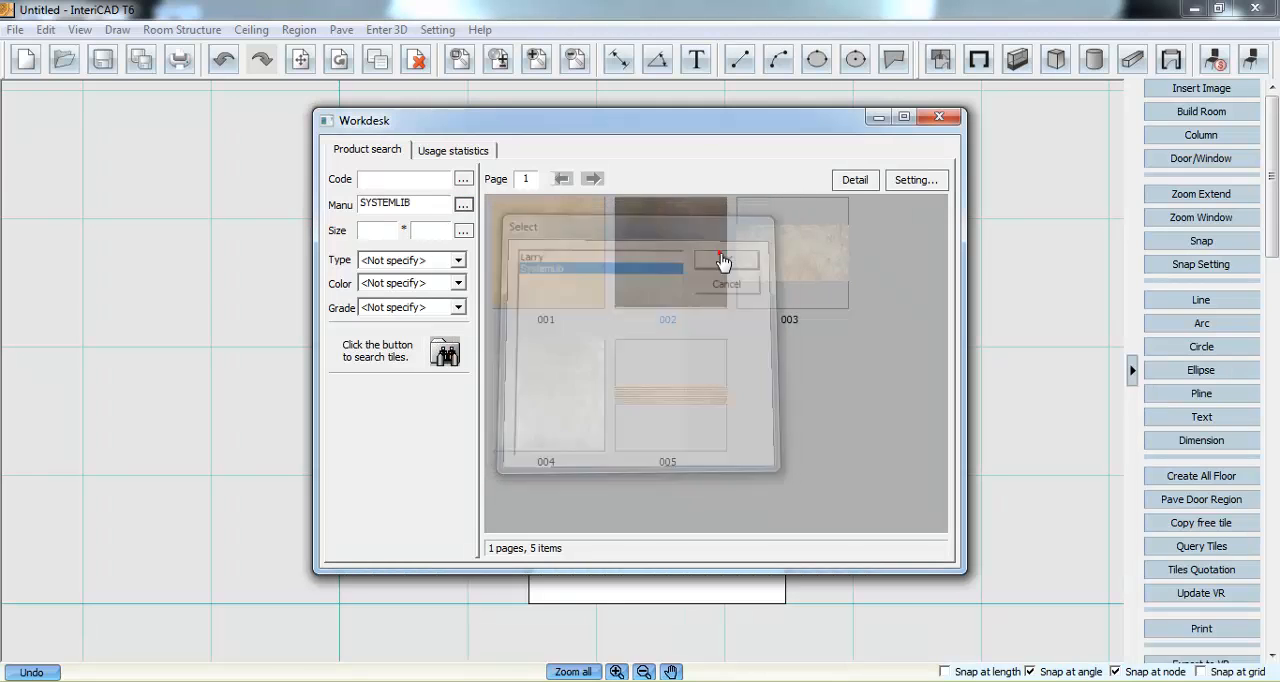
left_click(445, 353)
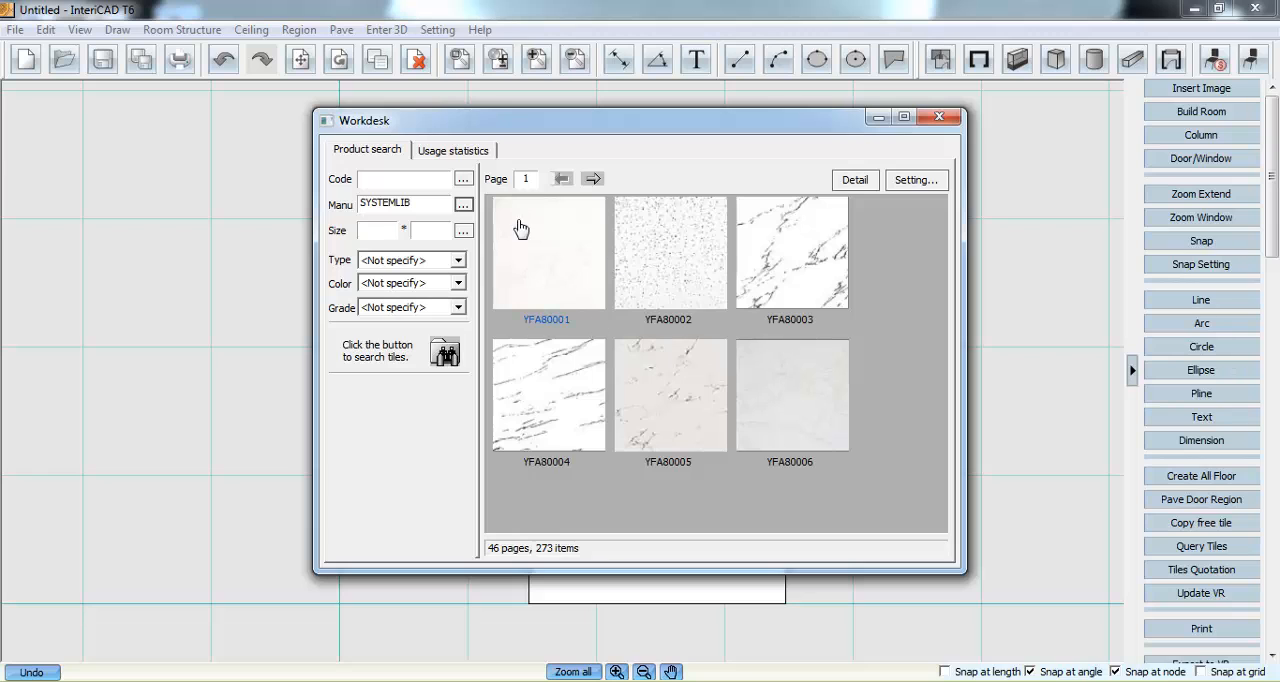
- Search for manufacturer Larry's tiles and place tile 004 in the lower-right corner of the upper floor region
left_click(463, 205)
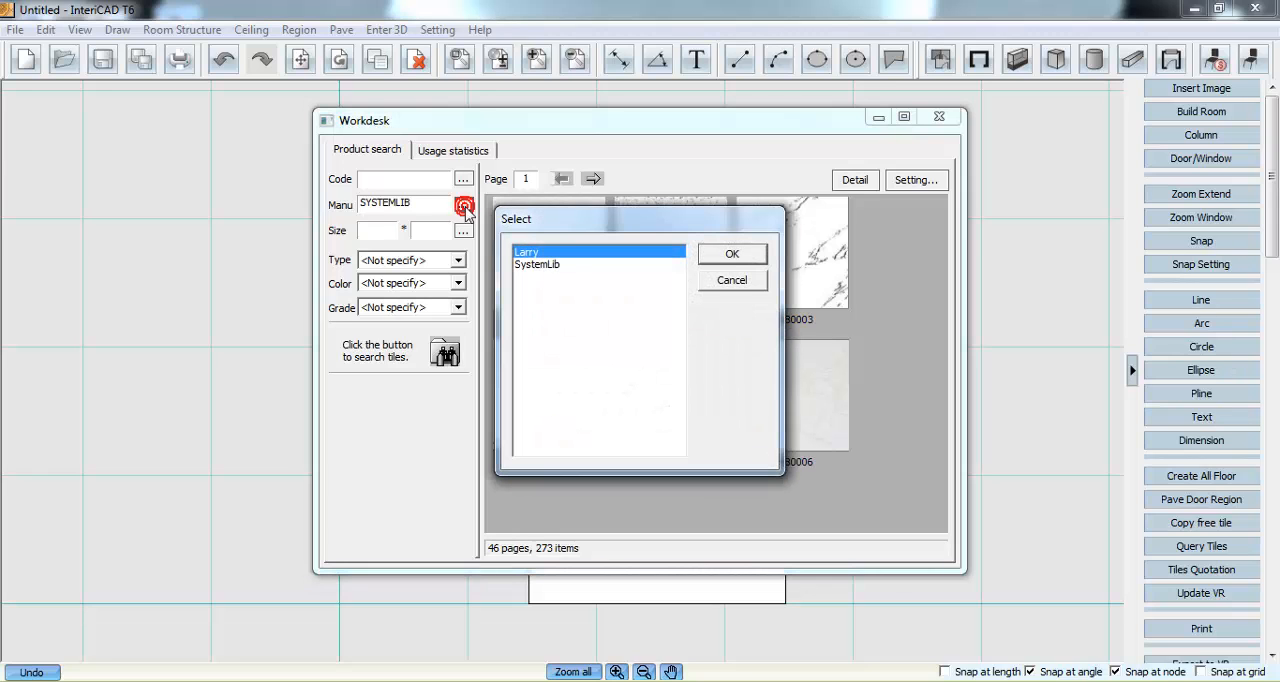
left_click(740, 256)
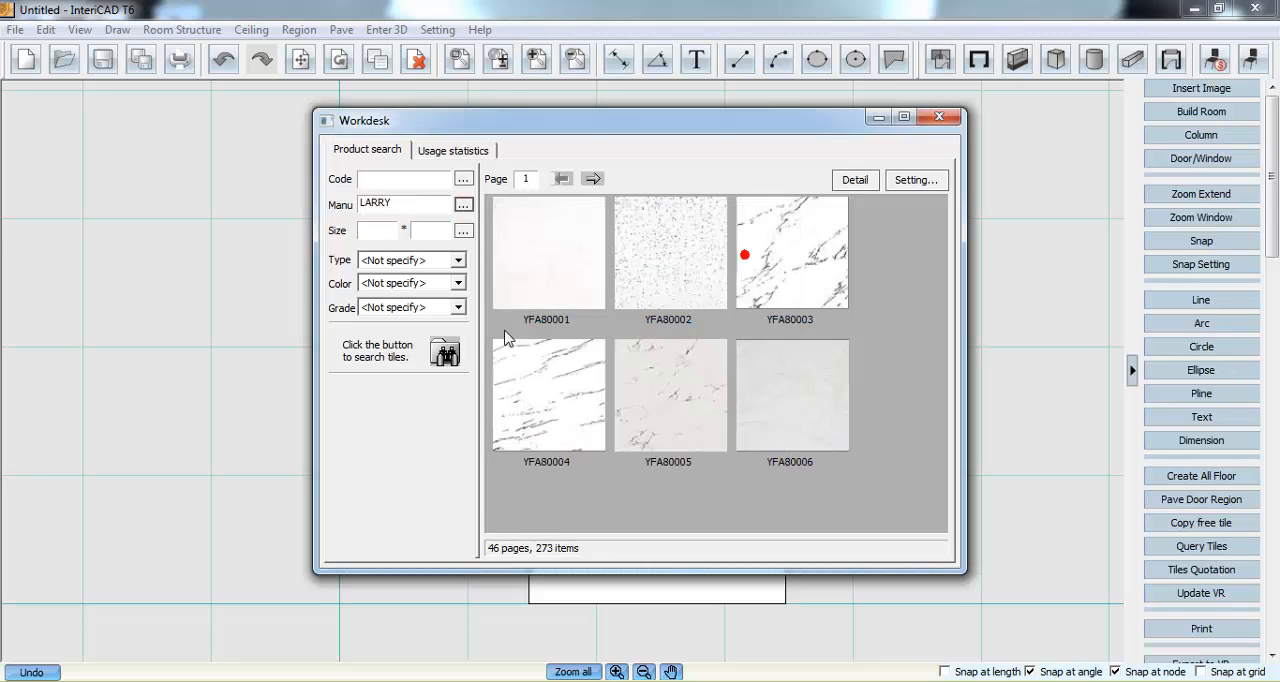
left_click(446, 352)
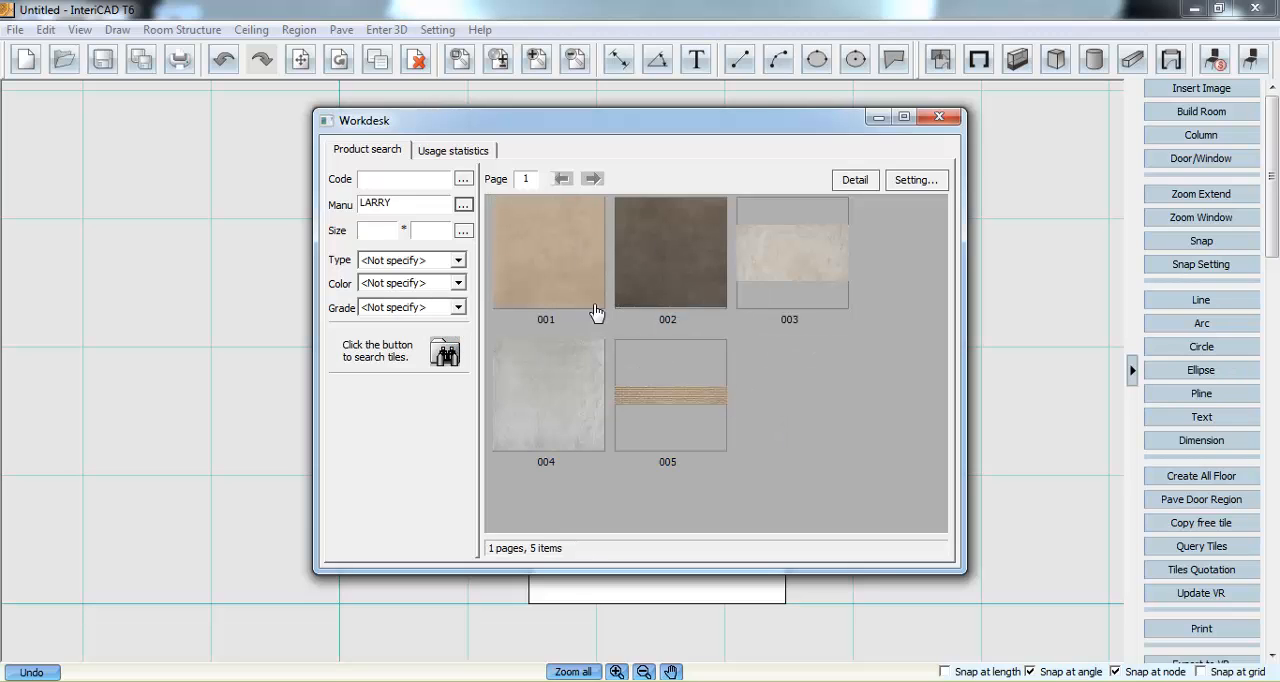
mouse_move(509, 368)
double_click(561, 390)
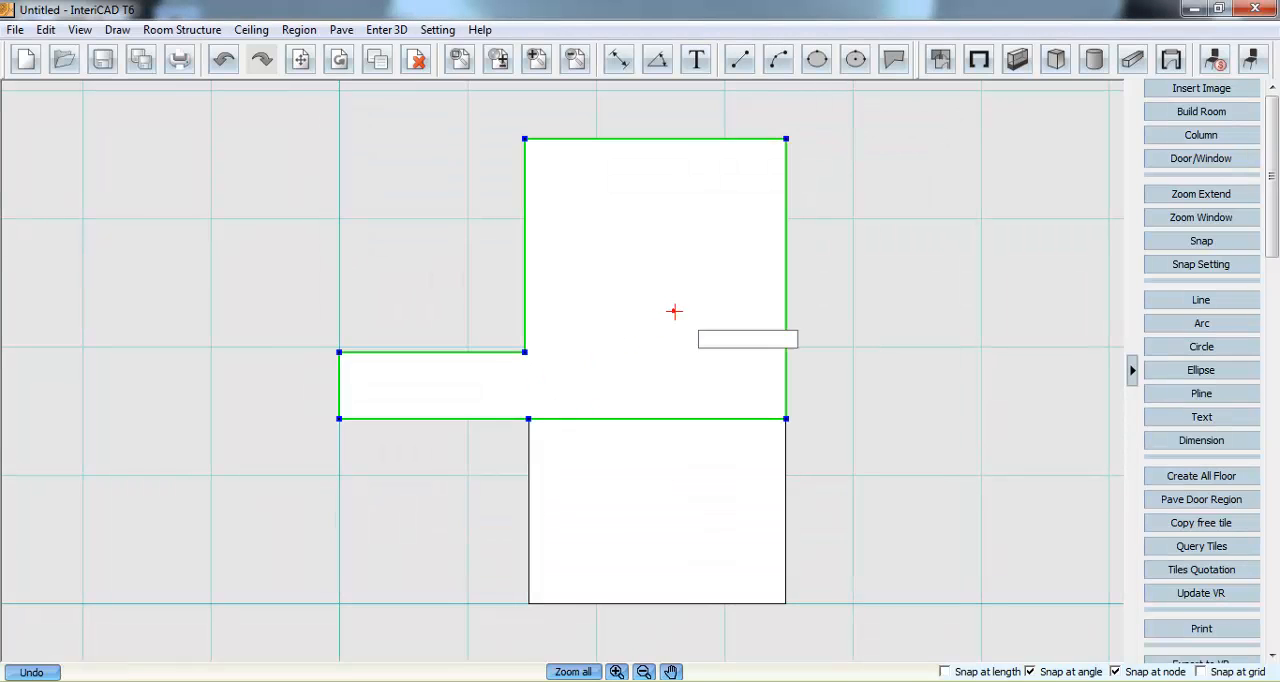
left_click(674, 311)
left_click(758, 389)
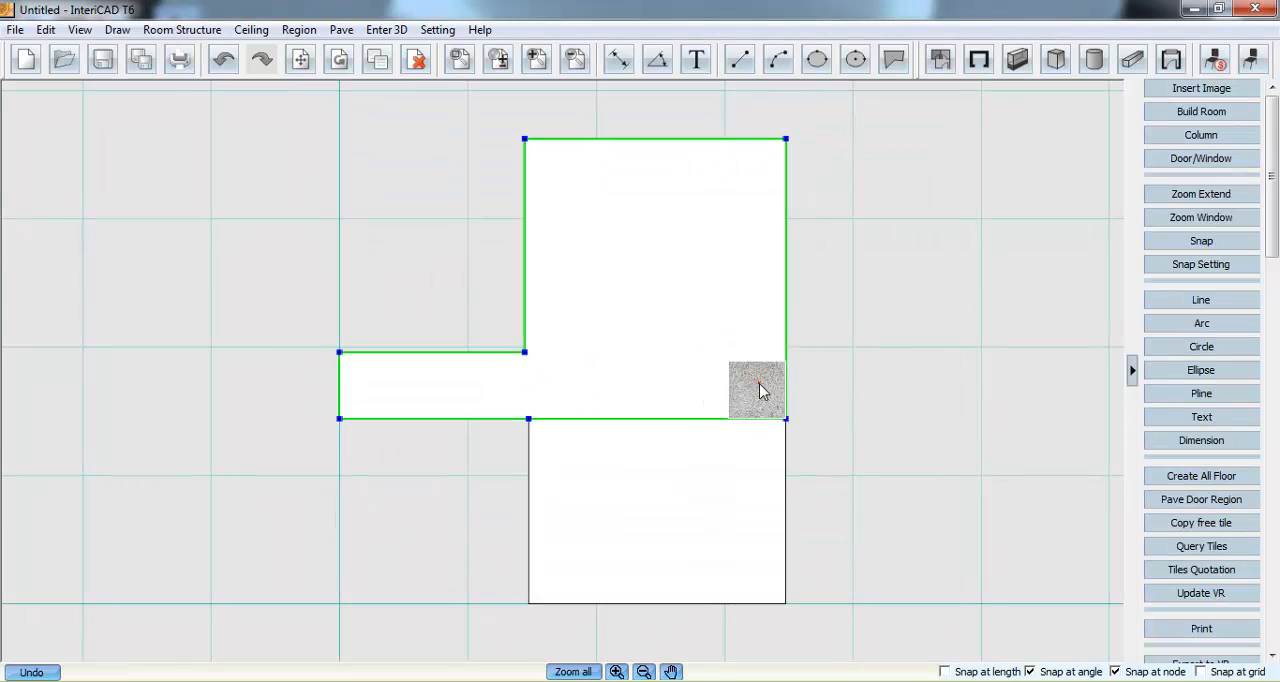
- Fill the upper floor region and corridor with continuously straight tiling from the placed tile
right_click(758, 389)
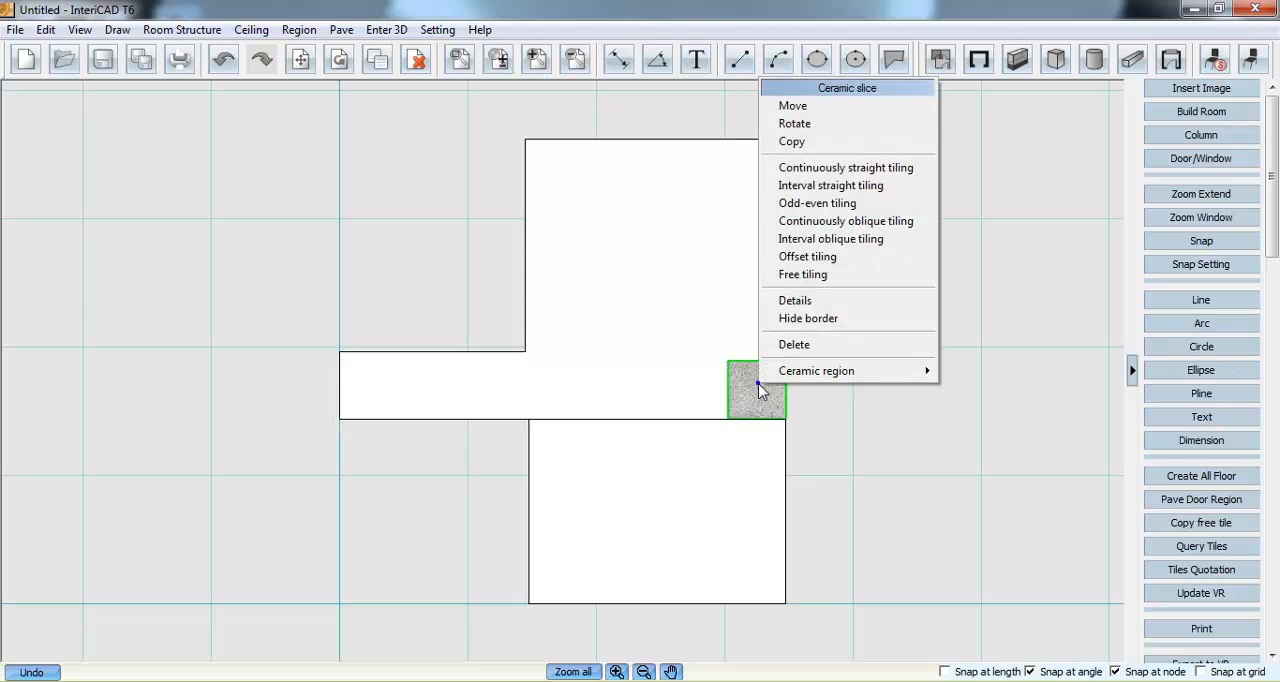
left_click(810, 169)
key("f")
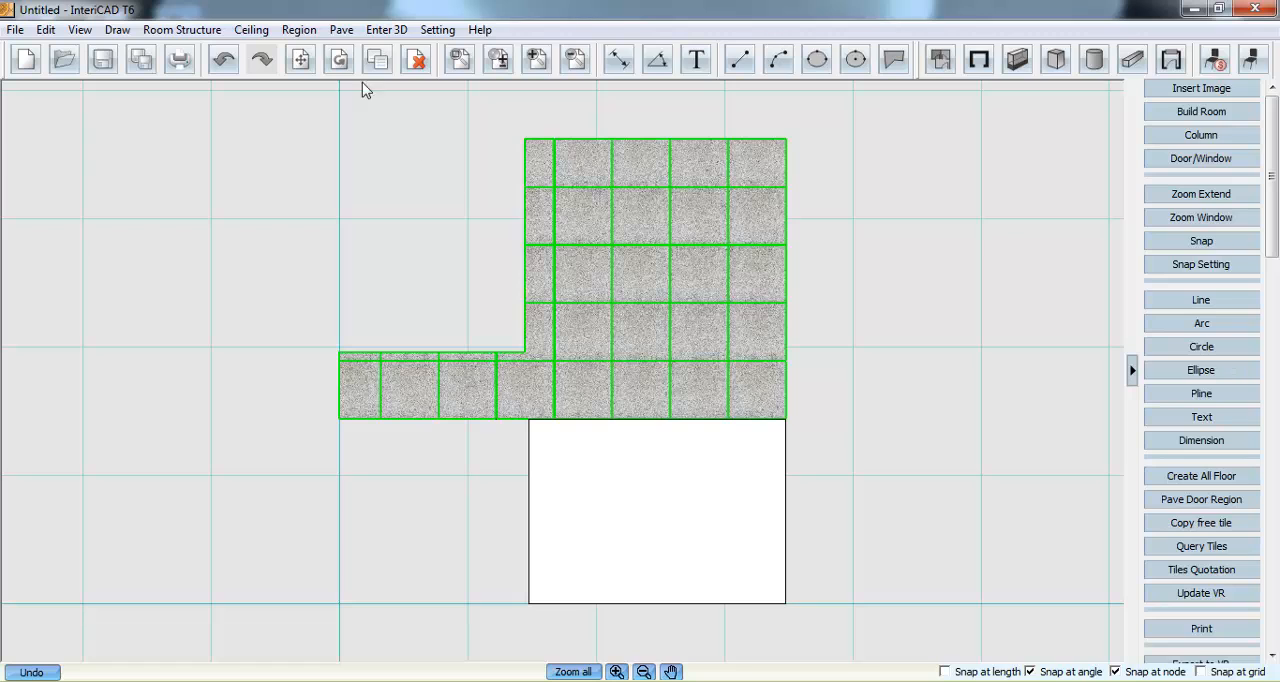
- Open the parametric tile plan and choose staggered tile planning
left_click(341, 30)
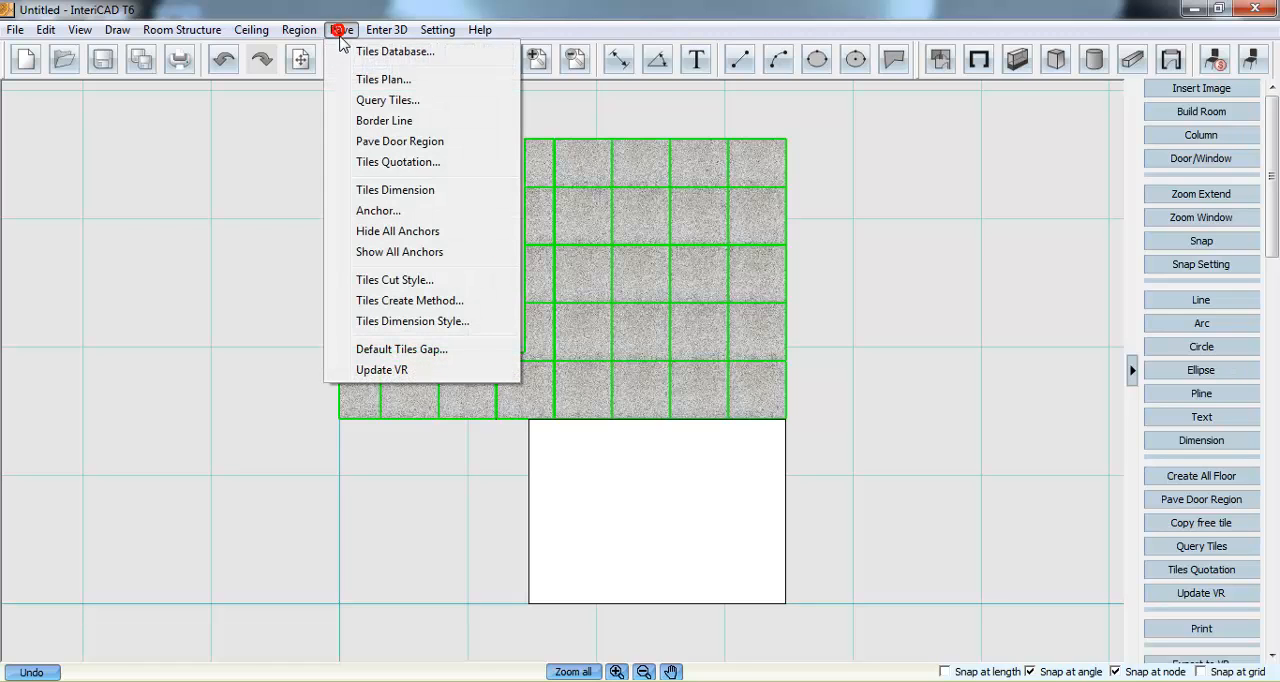
left_click(432, 80)
left_click(539, 172)
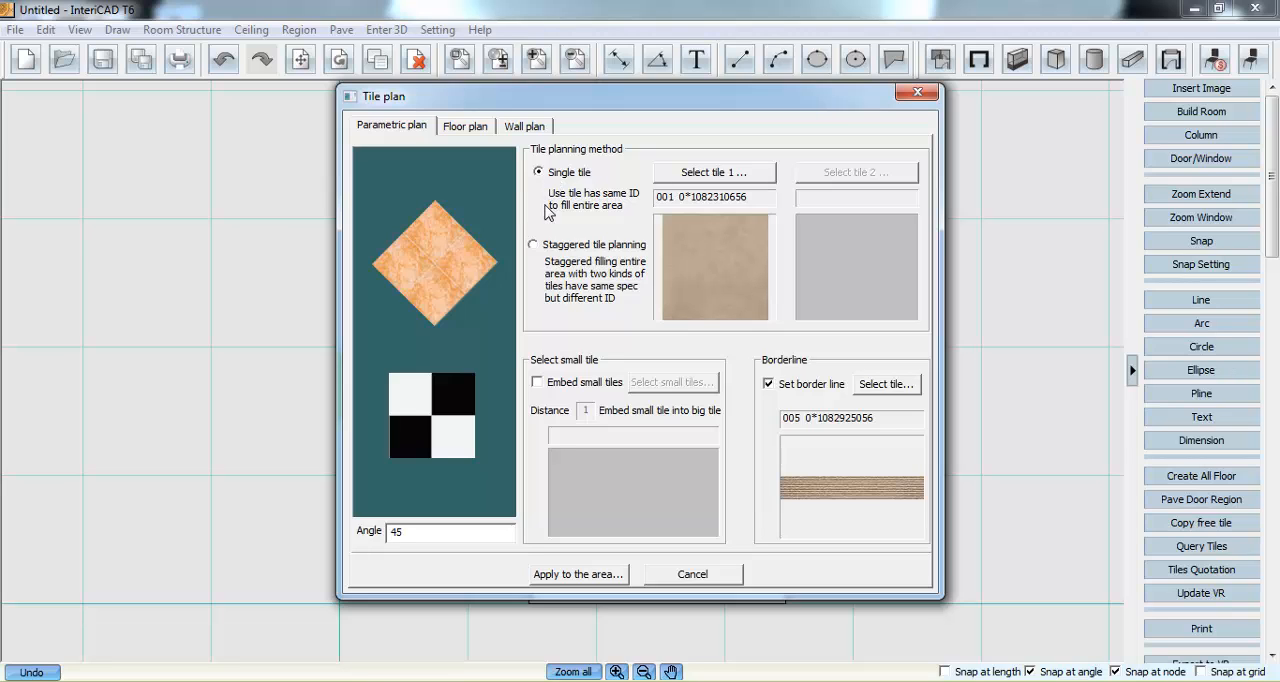
left_click(541, 245)
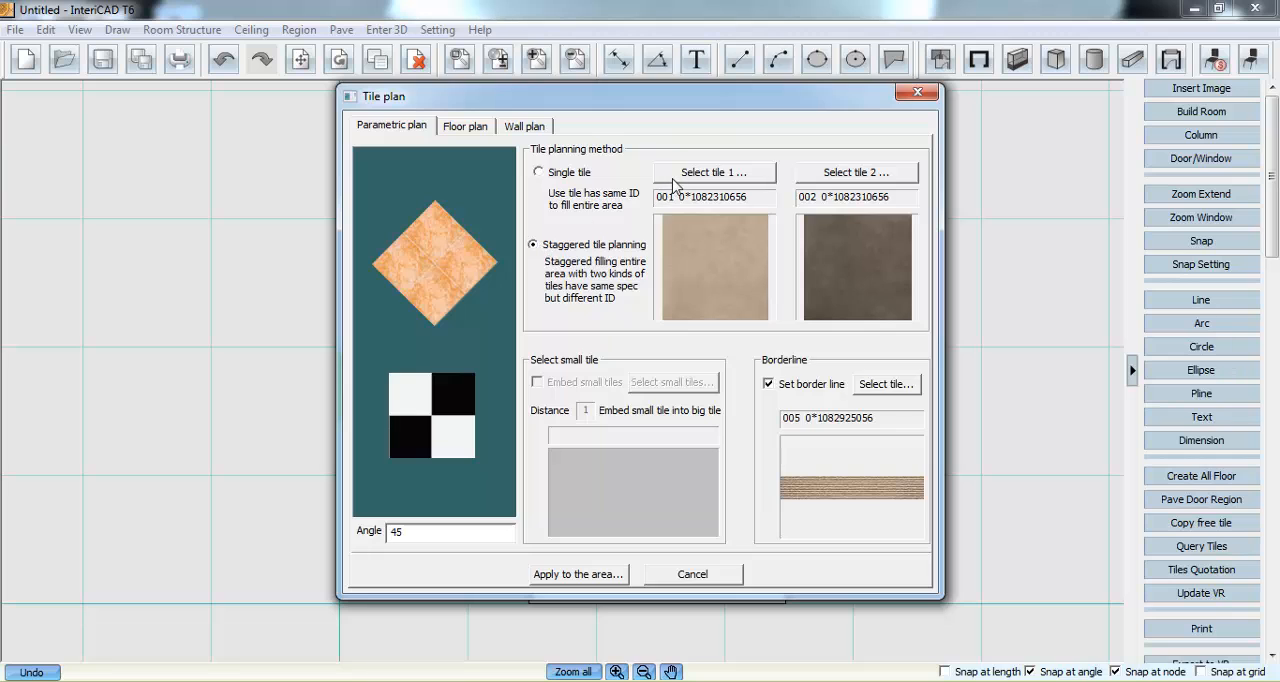
- Choose Larry tile 002 as tile 1 of the staggered tile plan
left_click(676, 178)
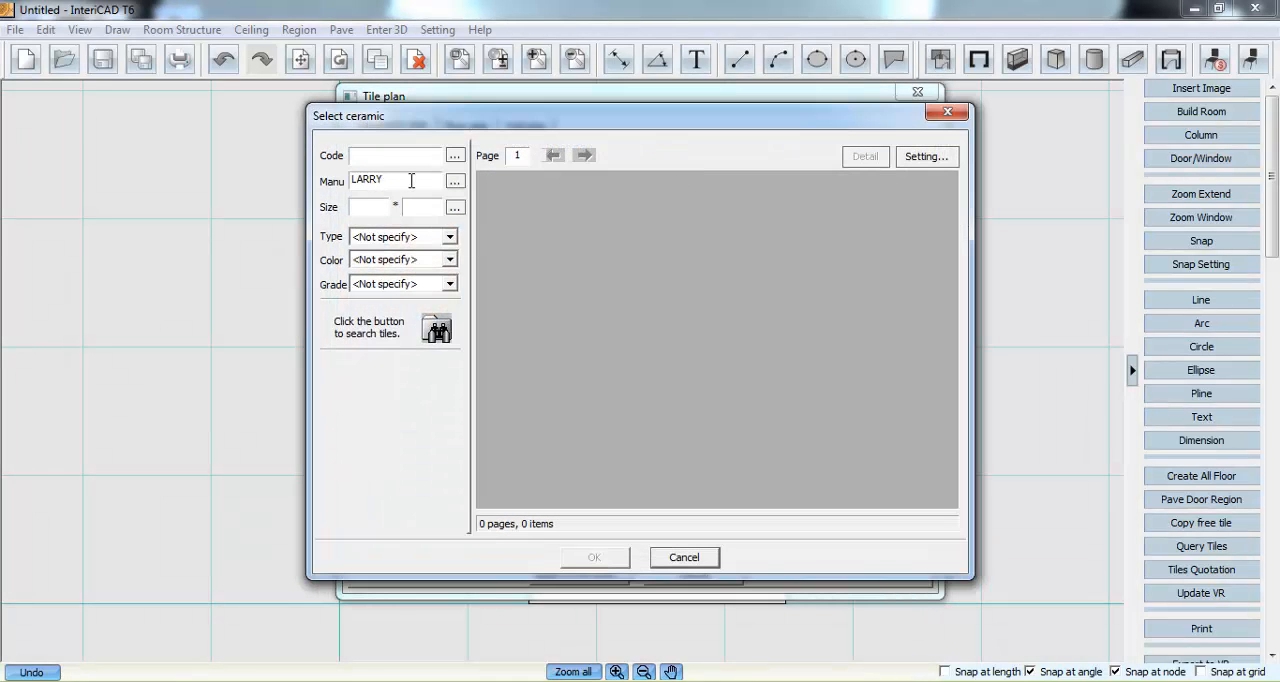
left_click(437, 329)
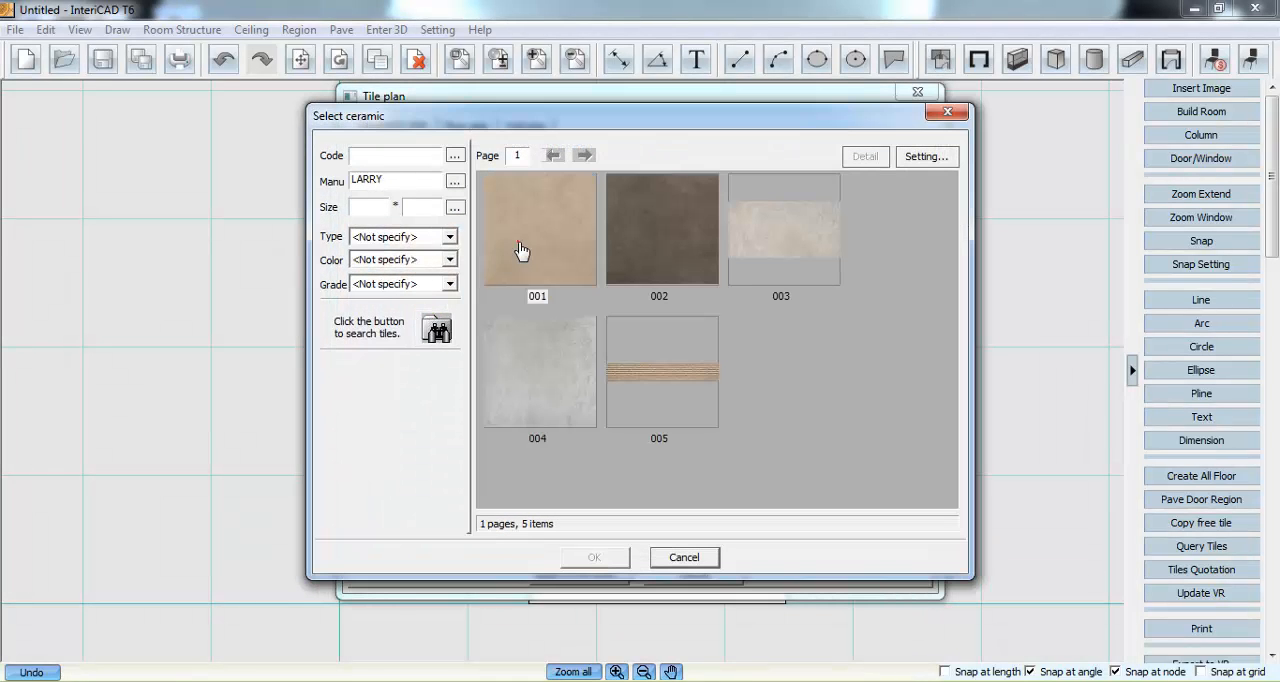
left_click(521, 250)
left_click(529, 376)
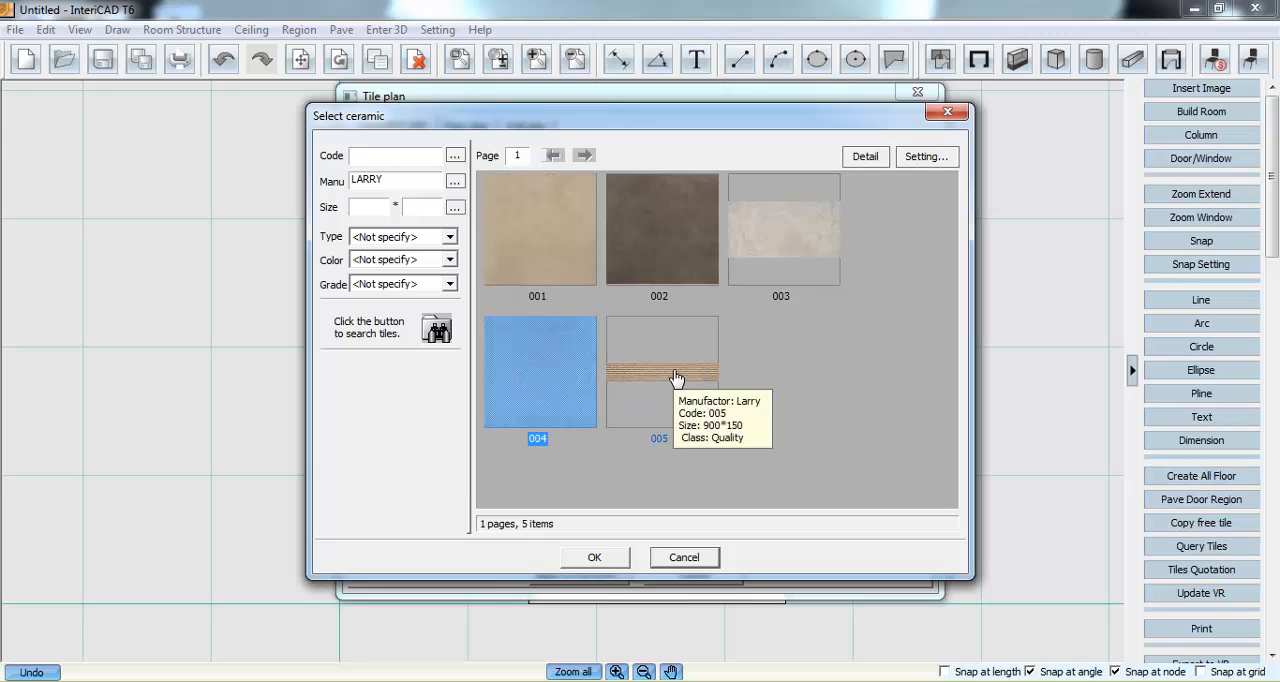
left_click(676, 377)
left_click(677, 240)
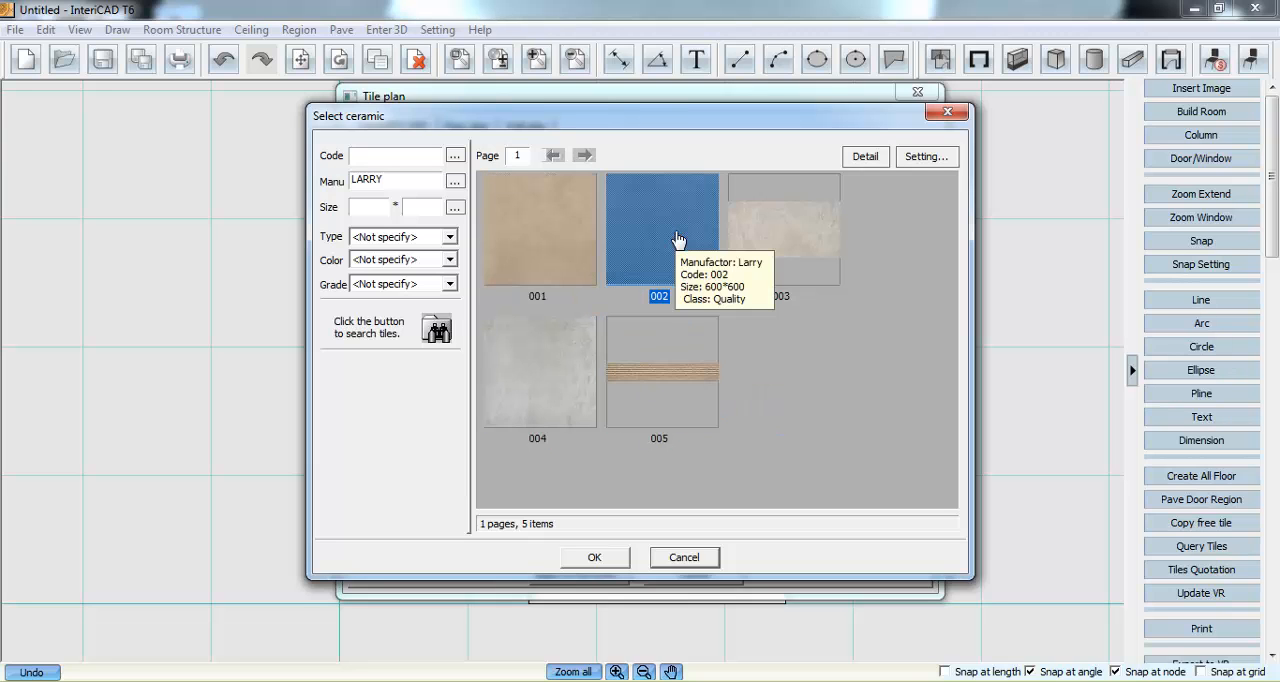
left_click(623, 559)
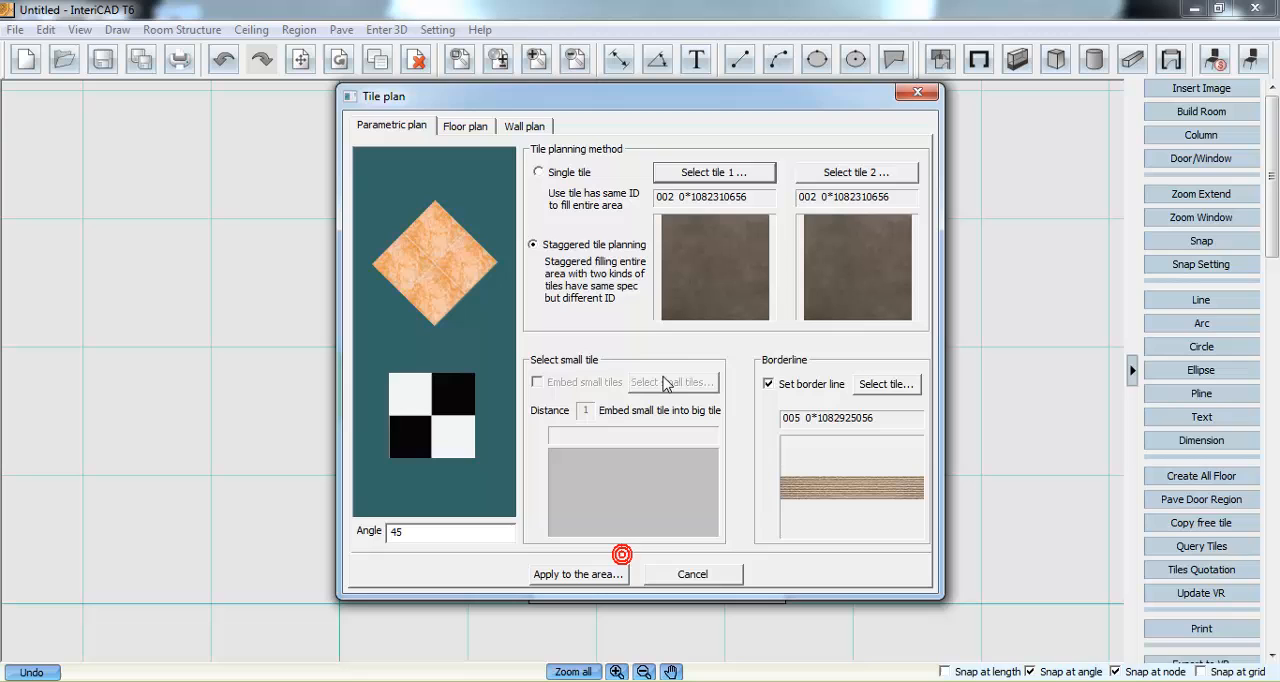
- Choose Larry tile 001 as tile 2 of the staggered tile plan
left_click(829, 176)
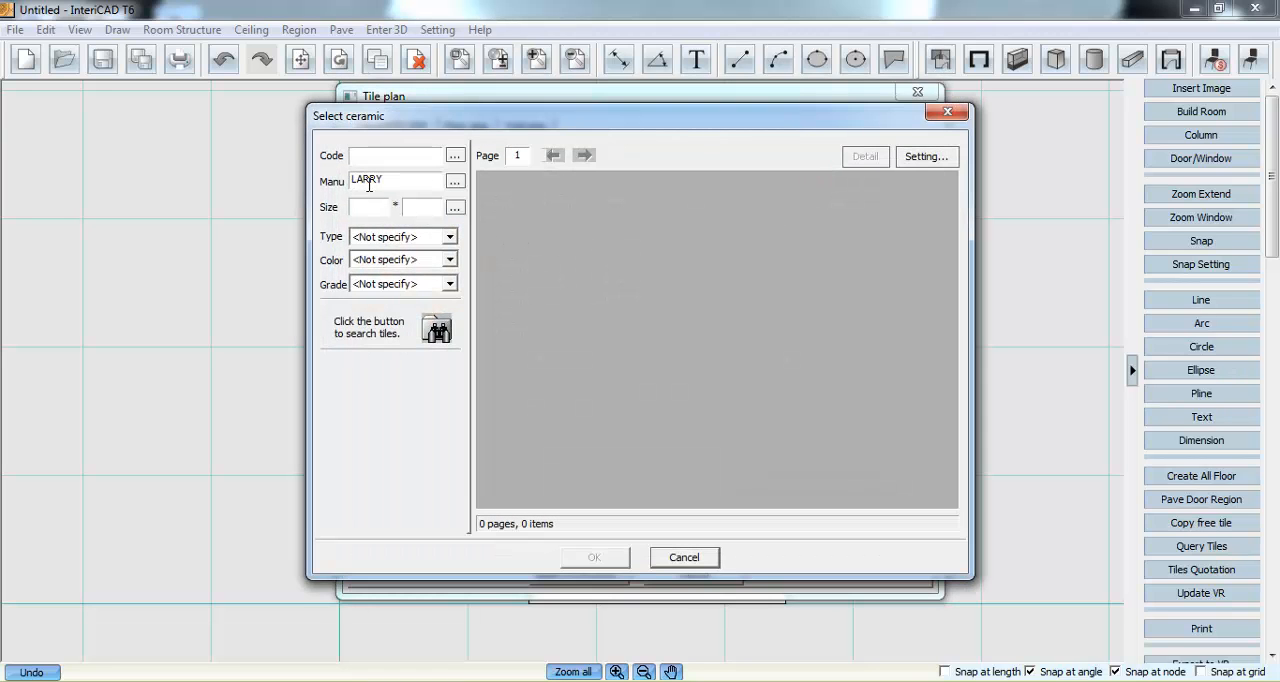
left_click(438, 326)
double_click(563, 233)
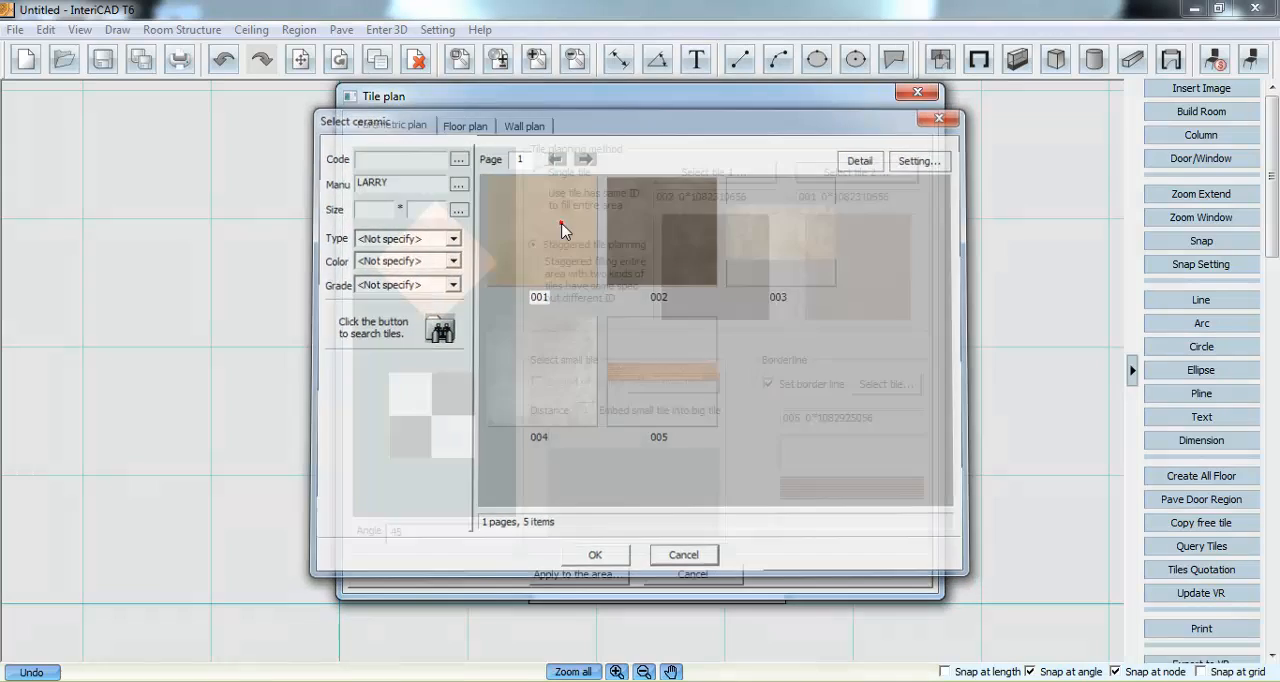
- Enable the border line of the tile plan and choose Larry tile 005 for it after checking its product details
left_click(770, 386)
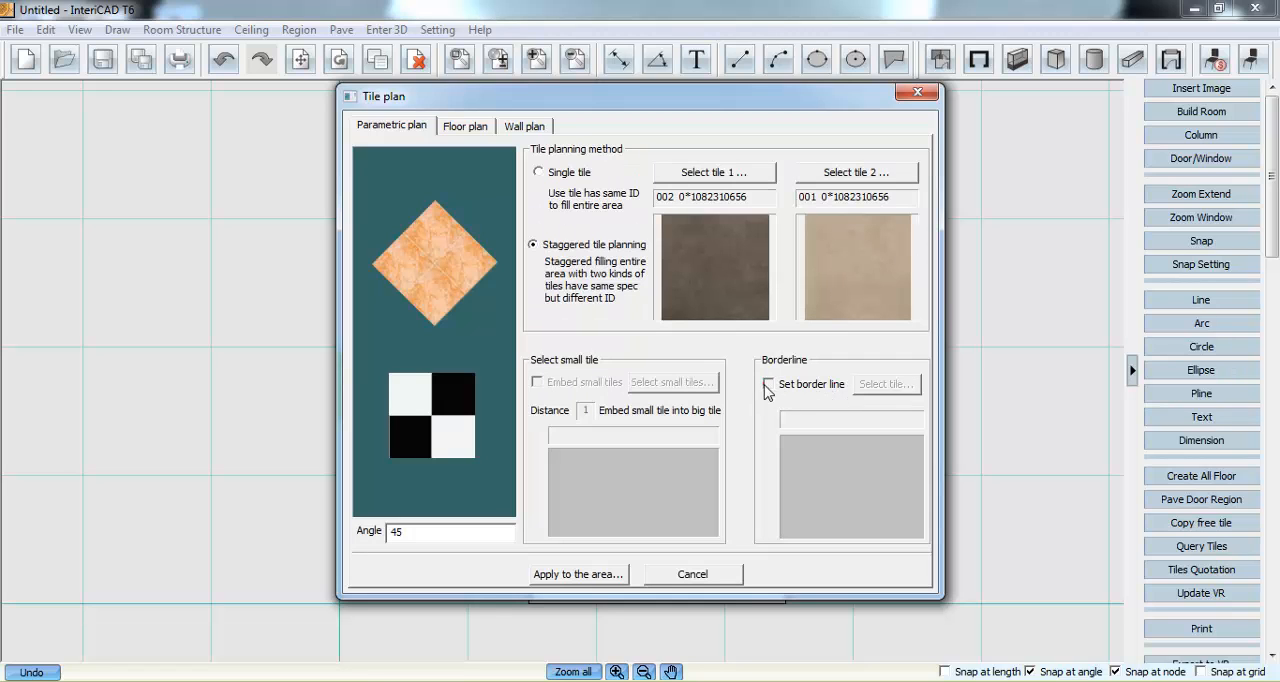
left_click(768, 385)
left_click(884, 384)
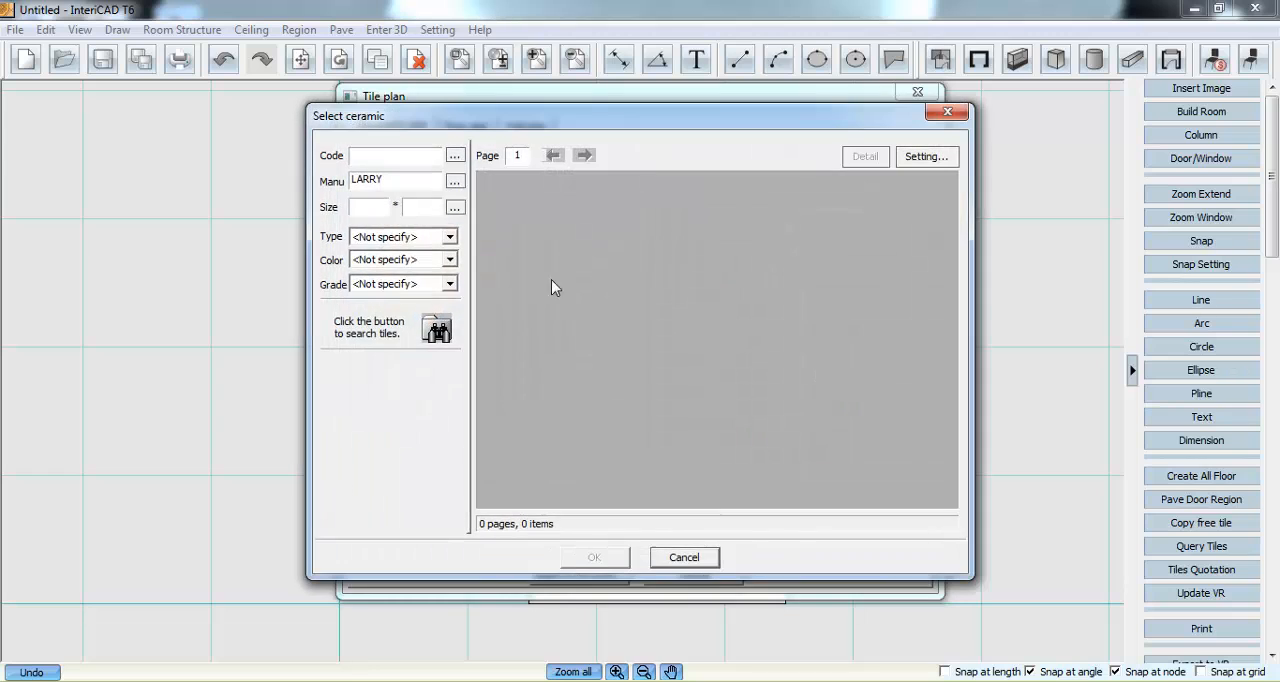
left_click(438, 326)
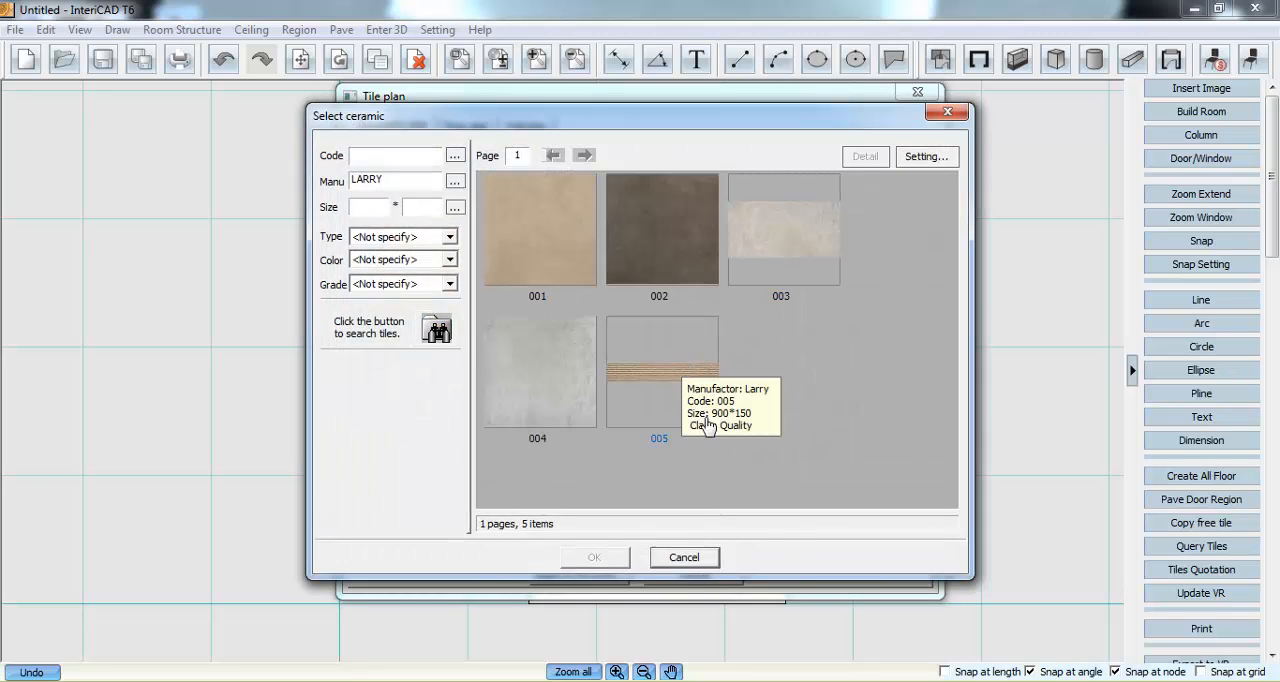
left_click(676, 380)
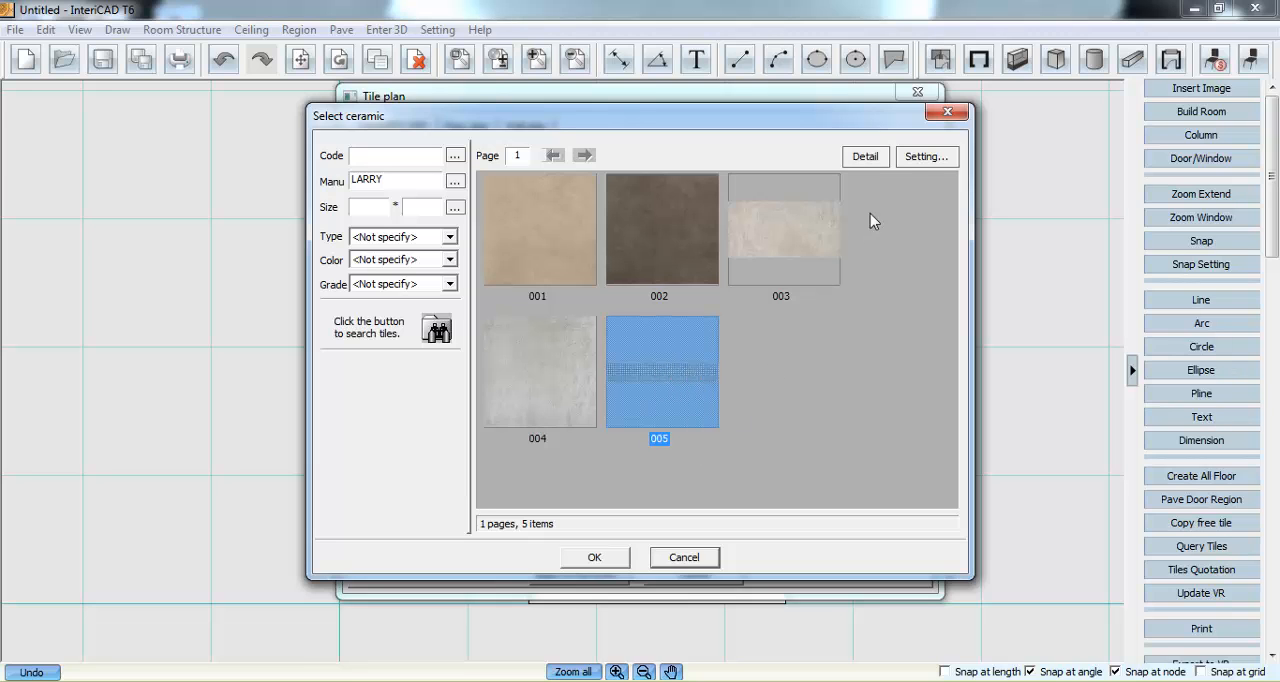
left_click(880, 160)
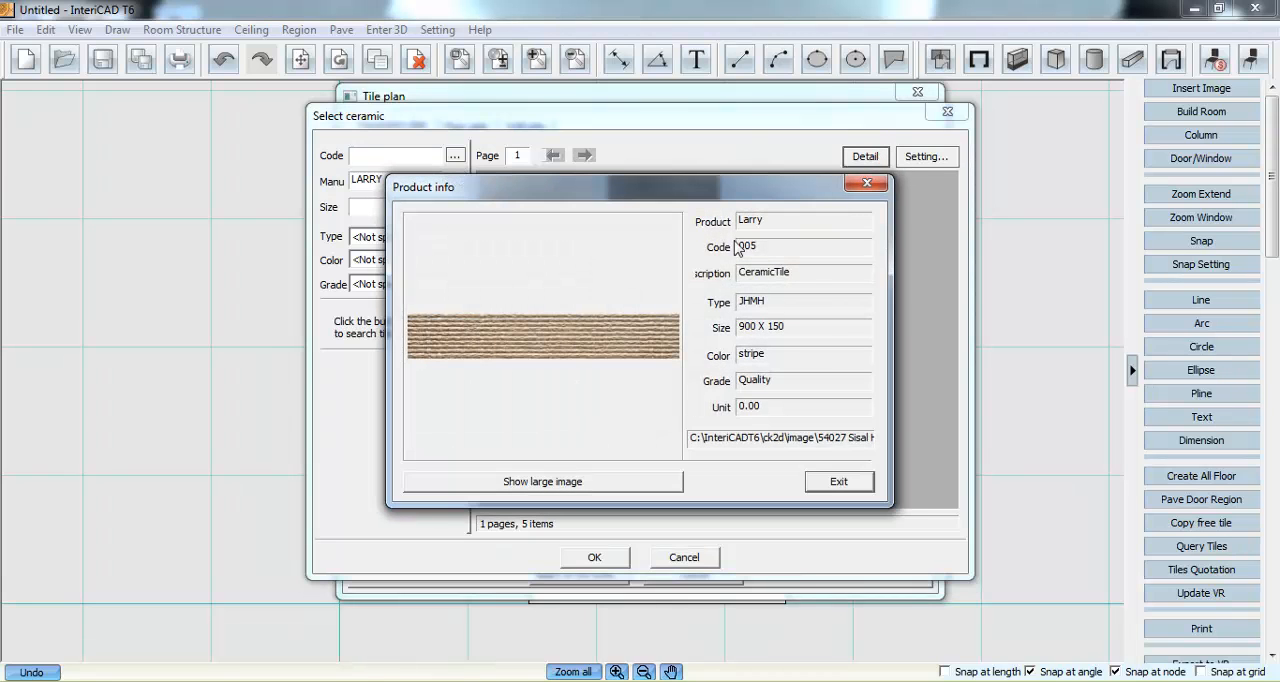
left_click(822, 483)
double_click(656, 382)
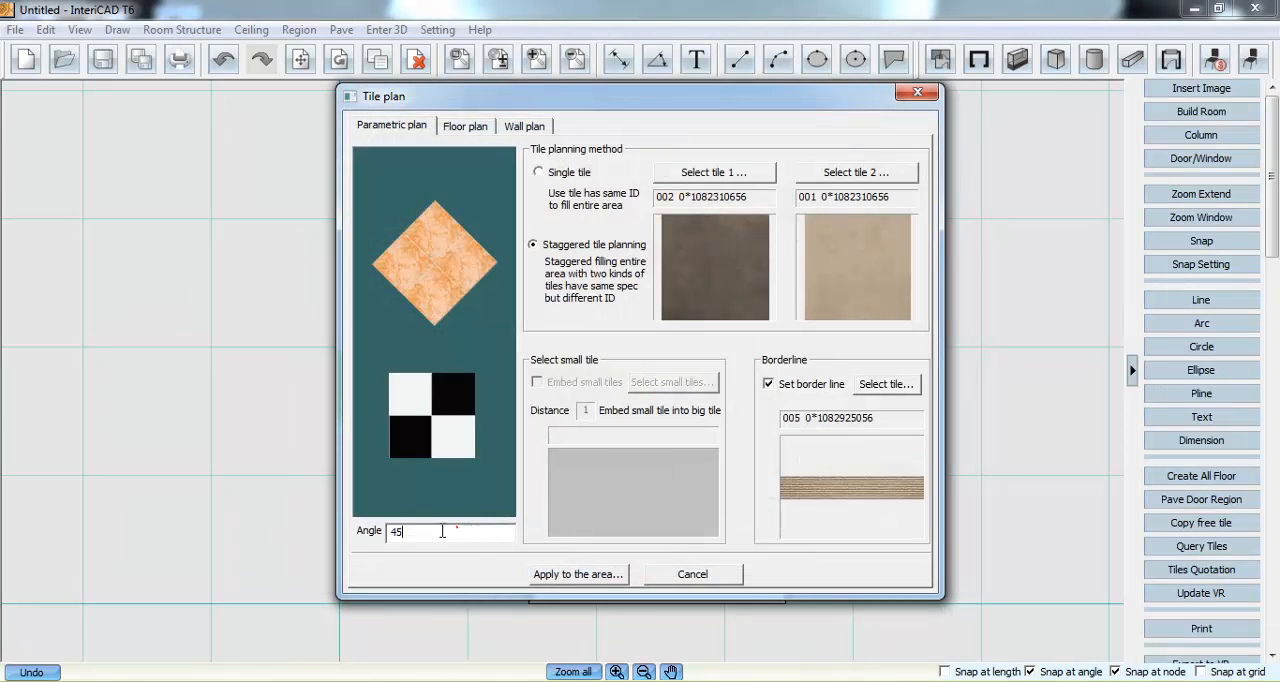
- Apply the bordered staggered tile plan at a 45° angle to the lower floor region, starting from its upper-left corner
left_click_drag(443, 532, 376, 540)
type("0")
left_click(577, 574)
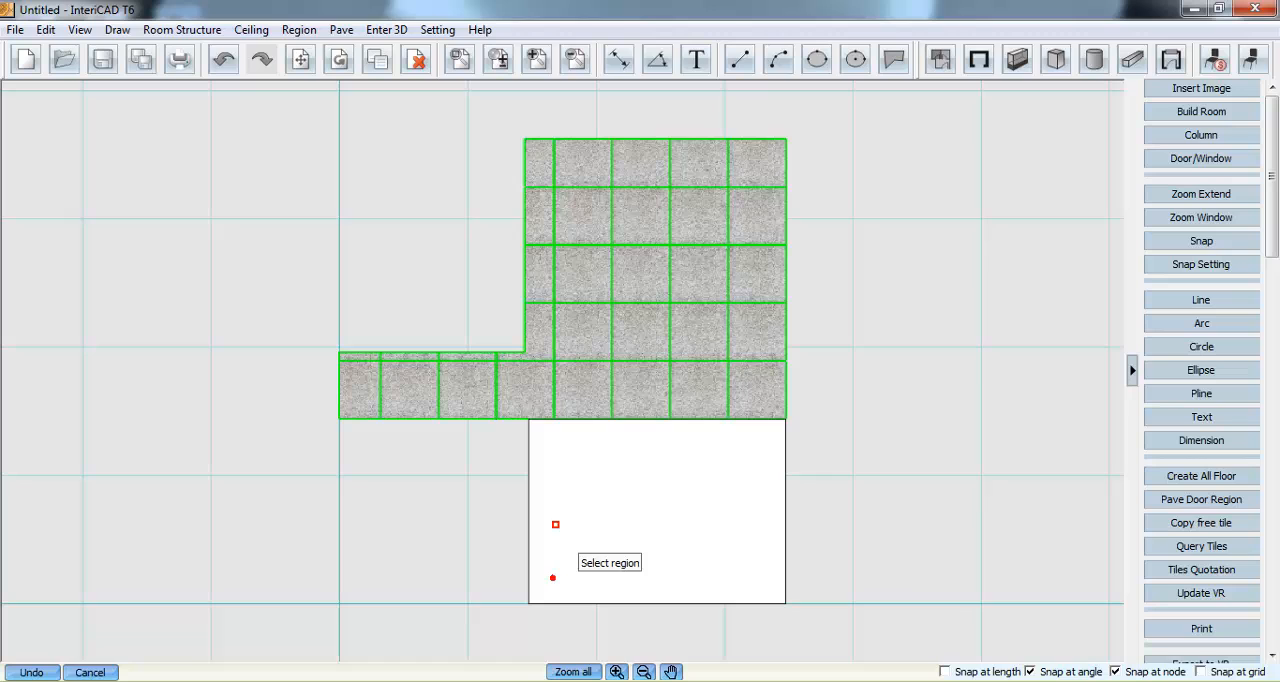
left_click(569, 462)
left_click(528, 419)
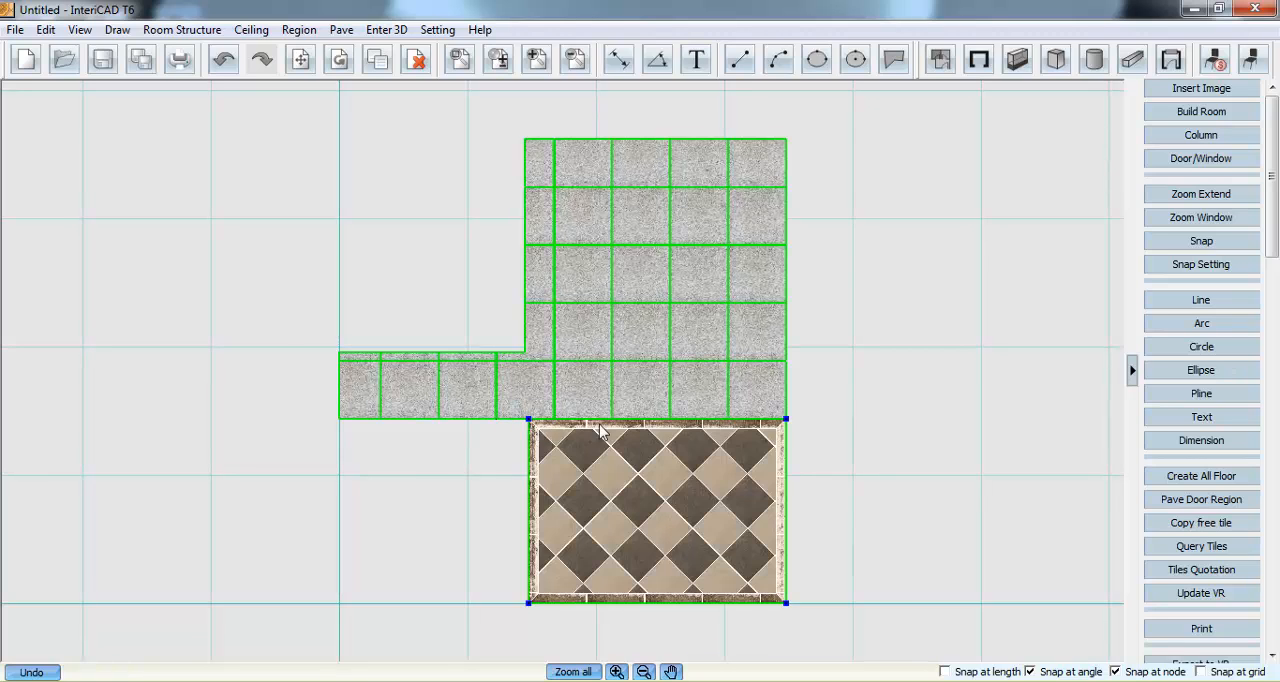
- Update the VR room with the completed floor tiling and inspect the grey and staggered tiled areas
left_click(886, 287)
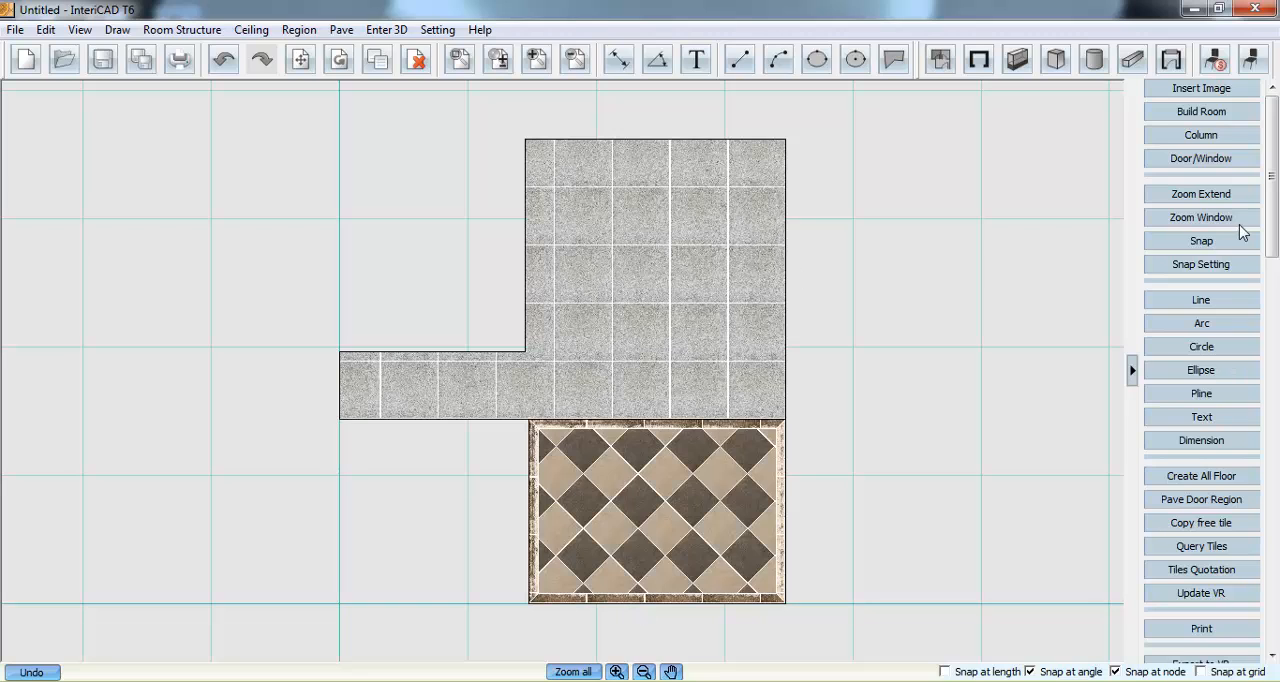
left_click_drag(1268, 224, 1275, 620)
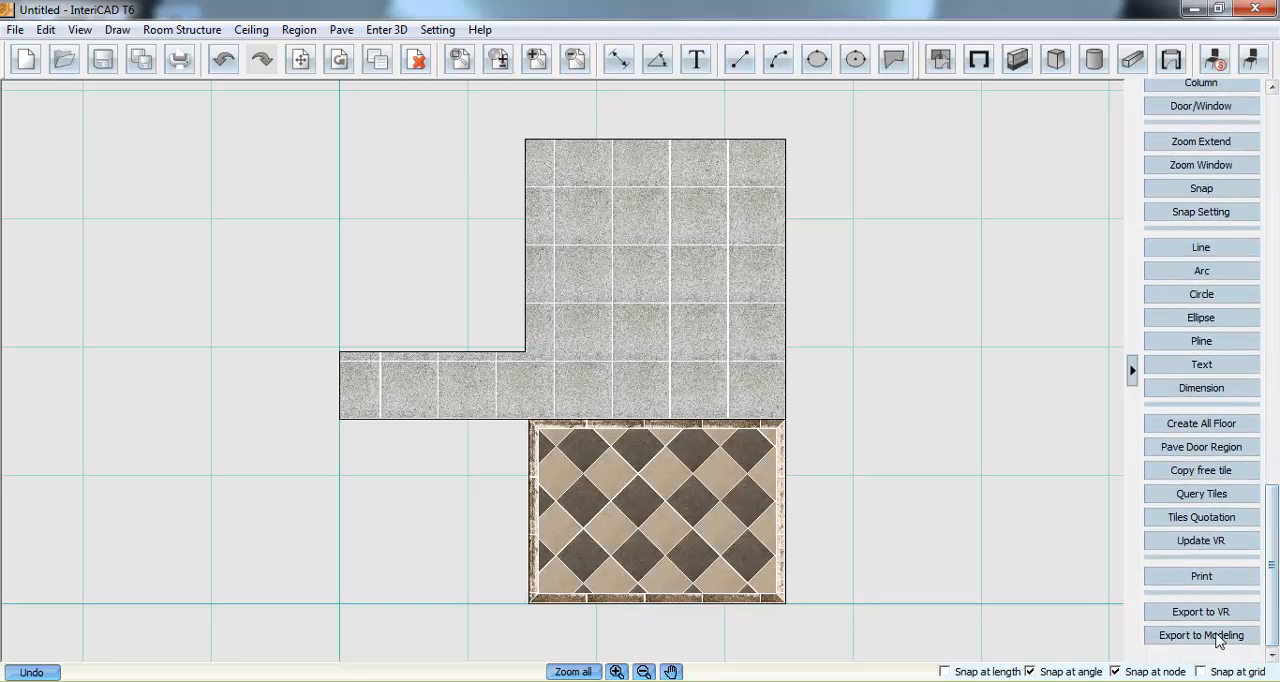
left_click(1200, 543)
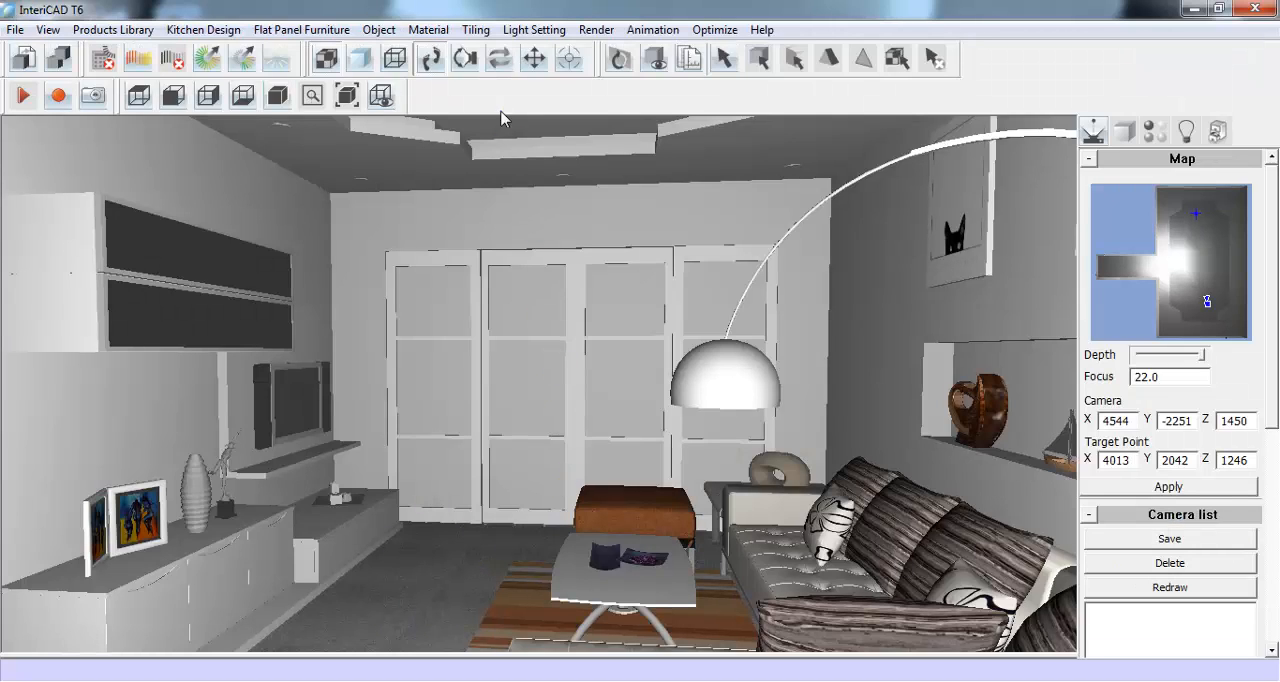
left_click_drag(523, 425, 533, 338)
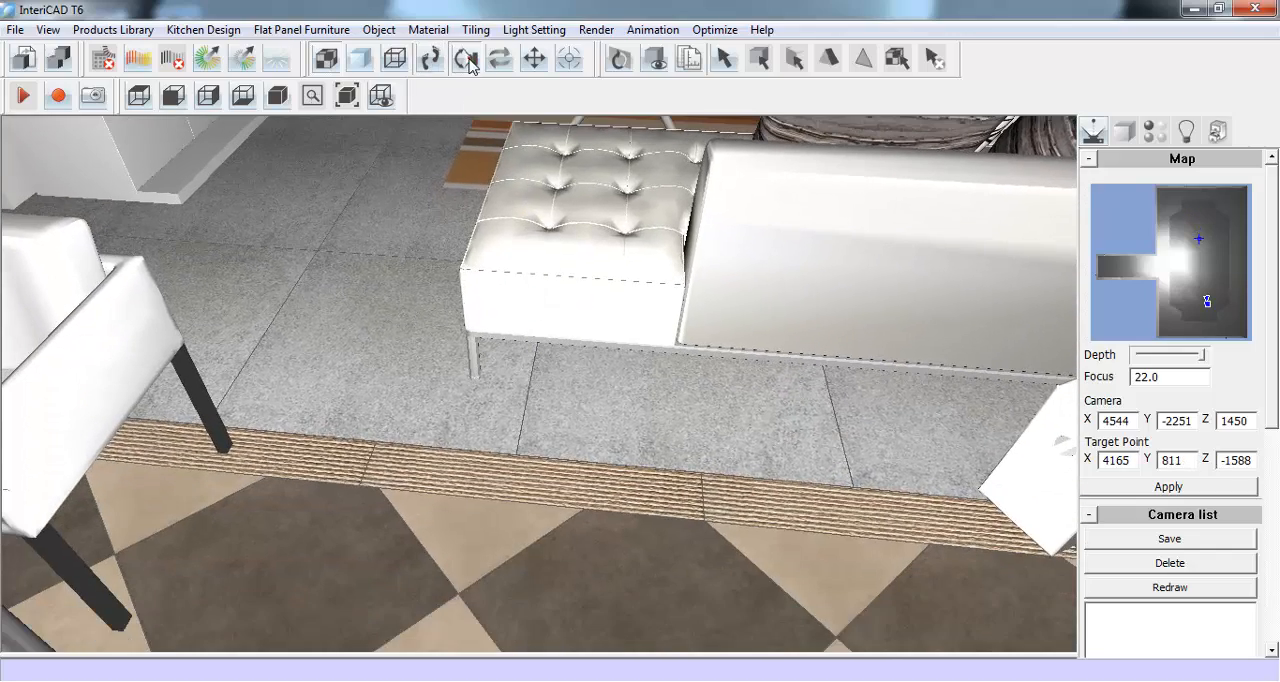
left_click_drag(516, 402, 546, 357)
left_click(428, 64)
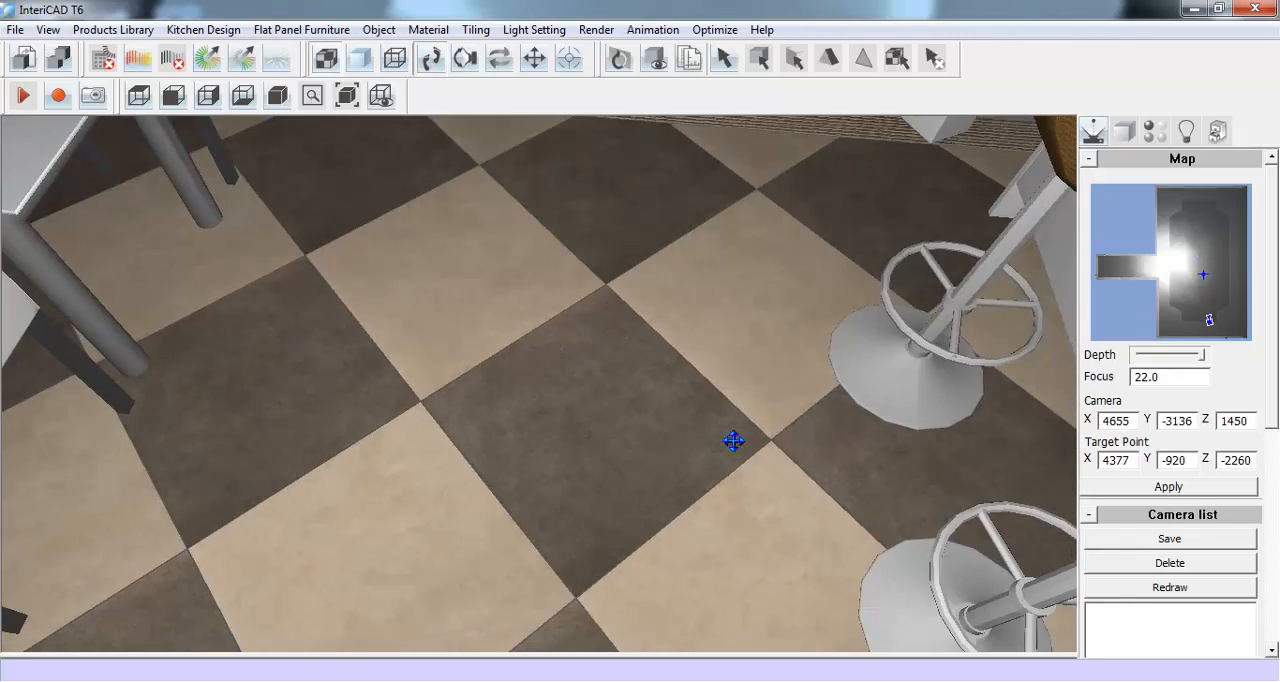
left_click(465, 60)
left_click_drag(523, 166, 531, 290)
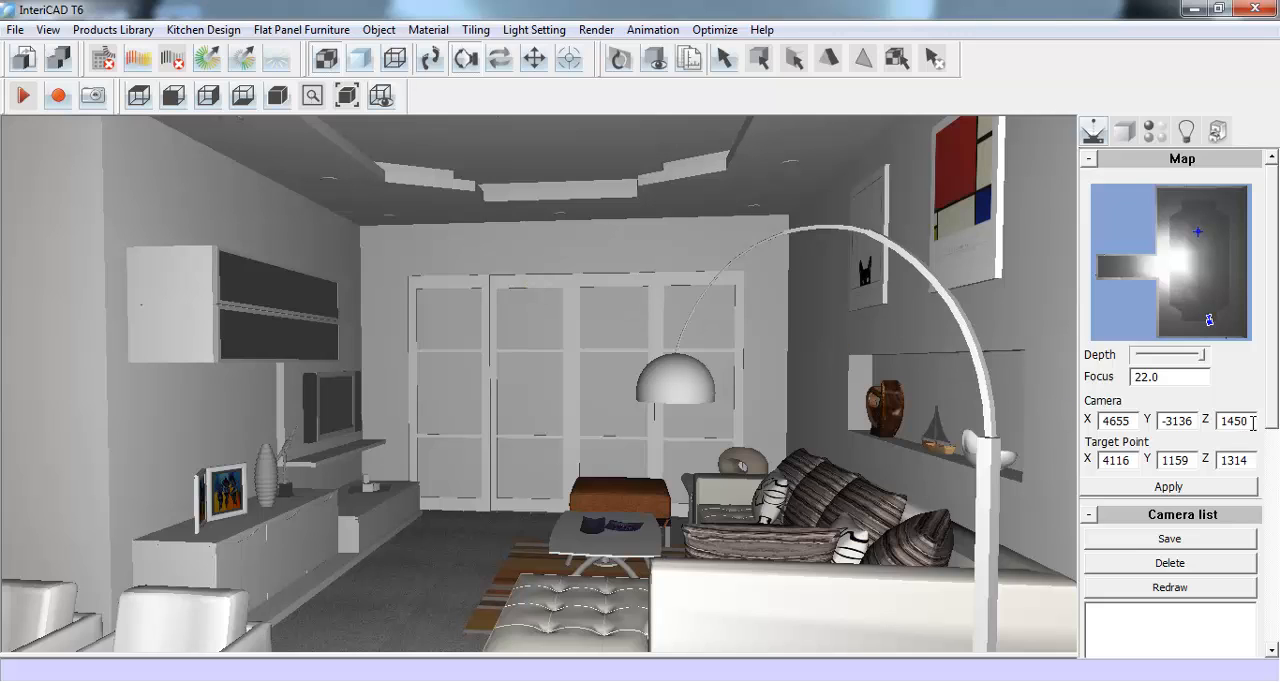
- Set the VR camera's Z height to 1314
left_click_drag(1253, 422, 1210, 430)
type("131")
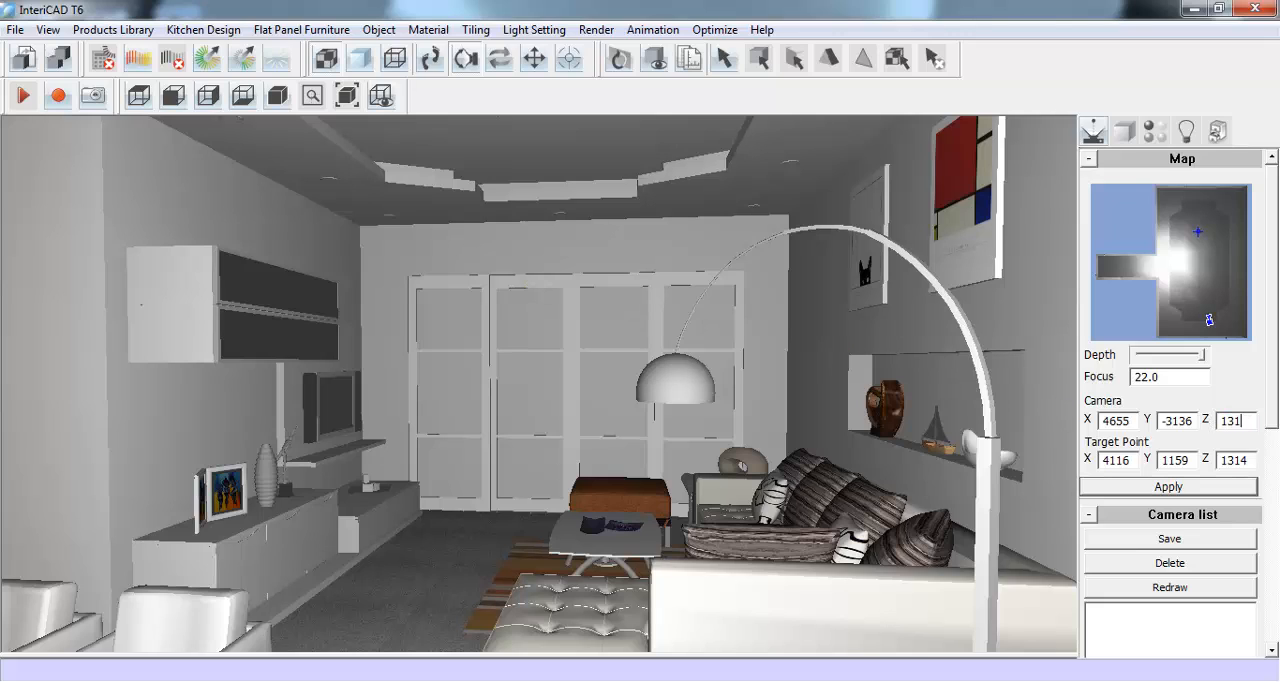
key("Return")
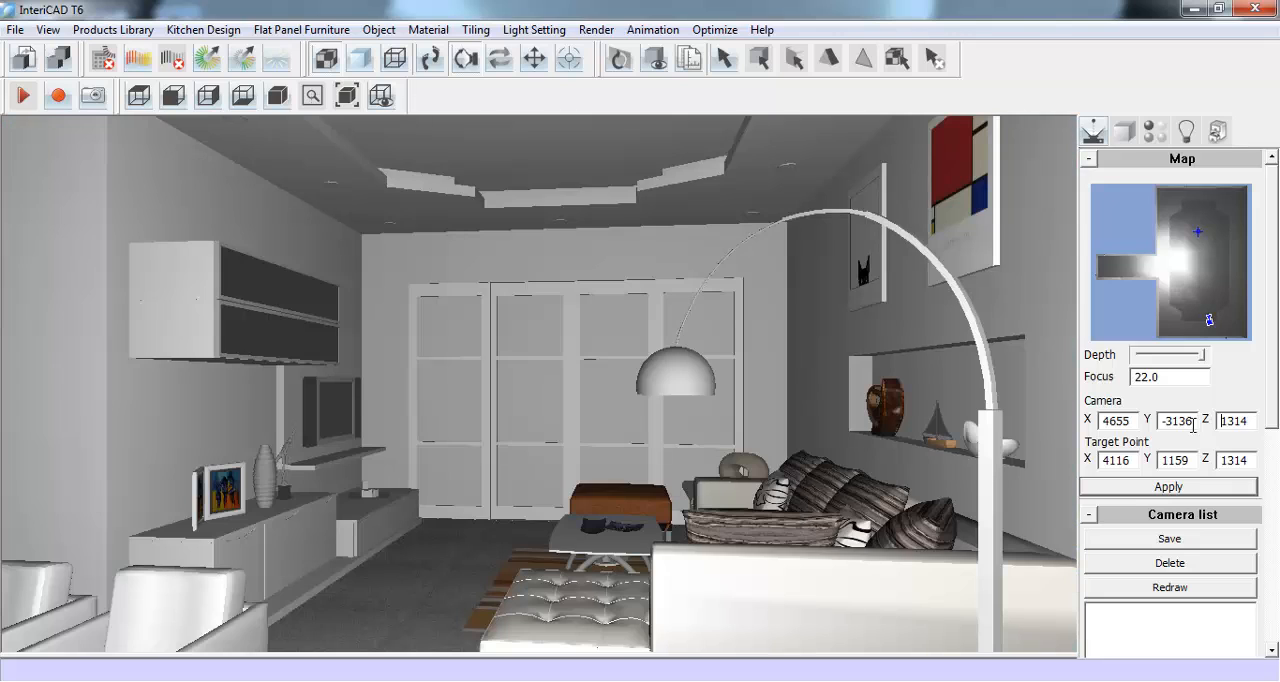
left_click(430, 58)
mouse_move(540, 387)
left_mouse_down()
mouse_move(532, 377)
mouse_move(542, 393)
left_mouse_up()
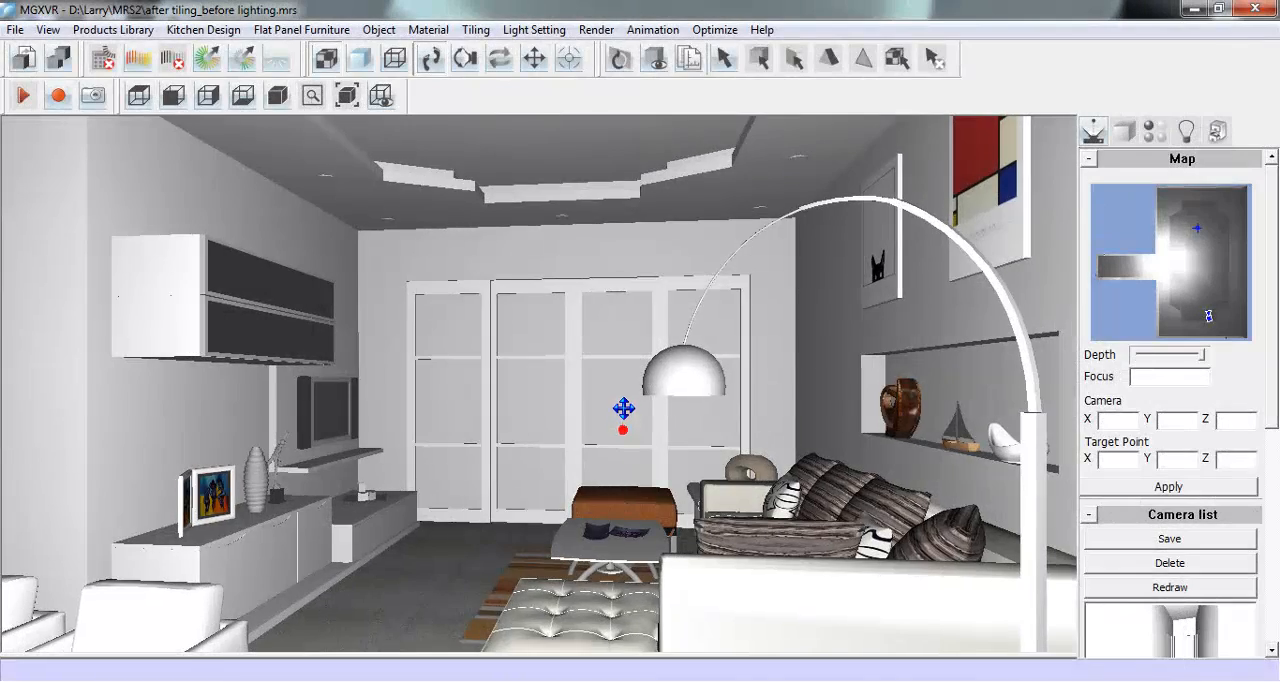
- Run the automatic wall unit lights command and create 10-watt lights for all wall cabinets above the bar counter
left_click_drag(623, 408, 623, 394)
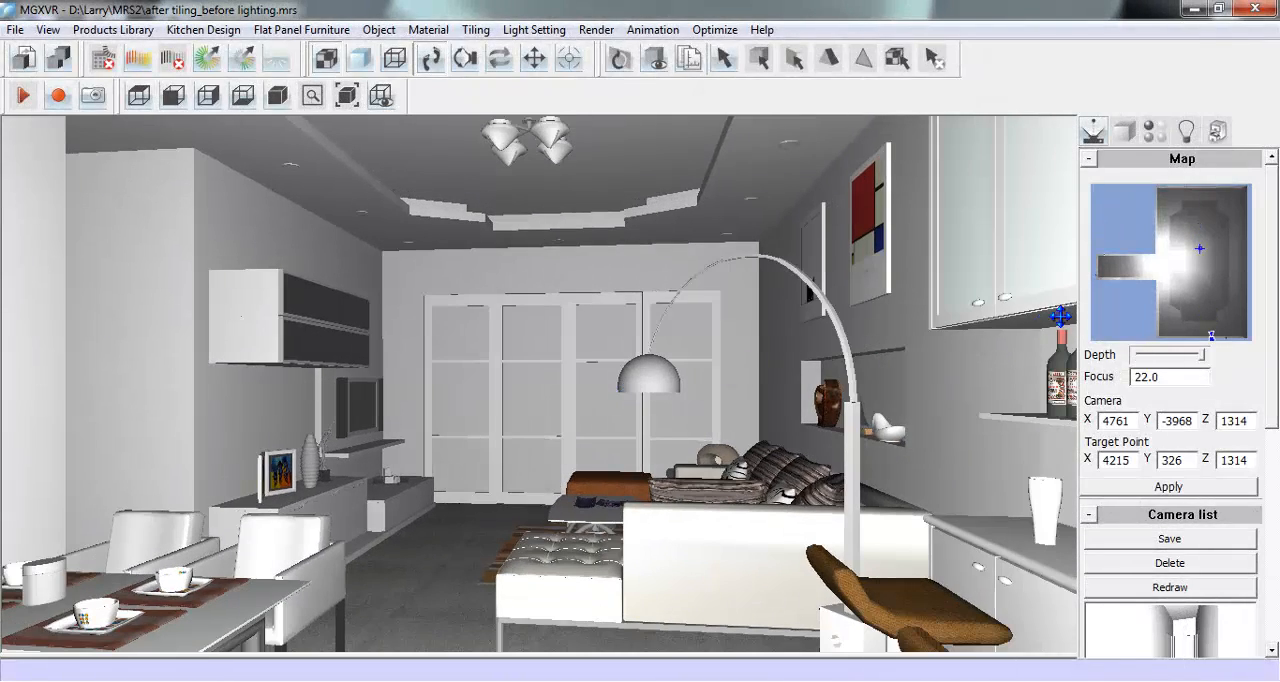
left_click_drag(1172, 304, 1224, 308)
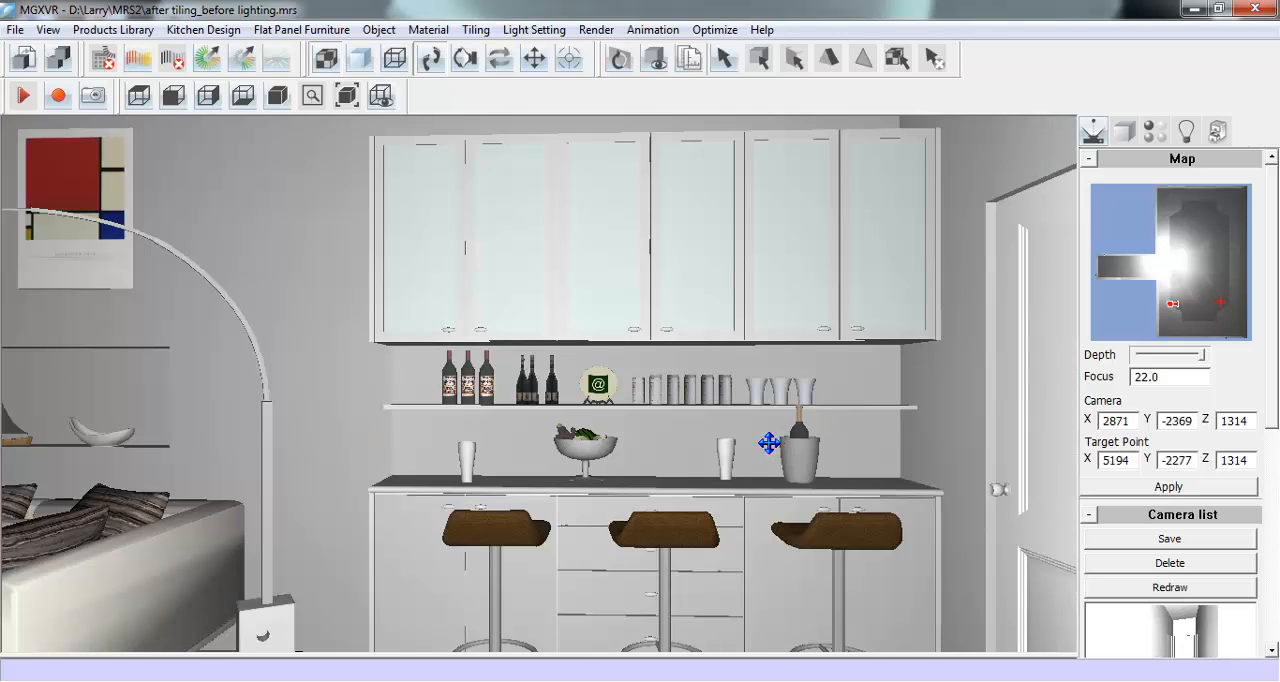
left_click_drag(769, 446, 768, 429)
left_click_drag(498, 651, 508, 599)
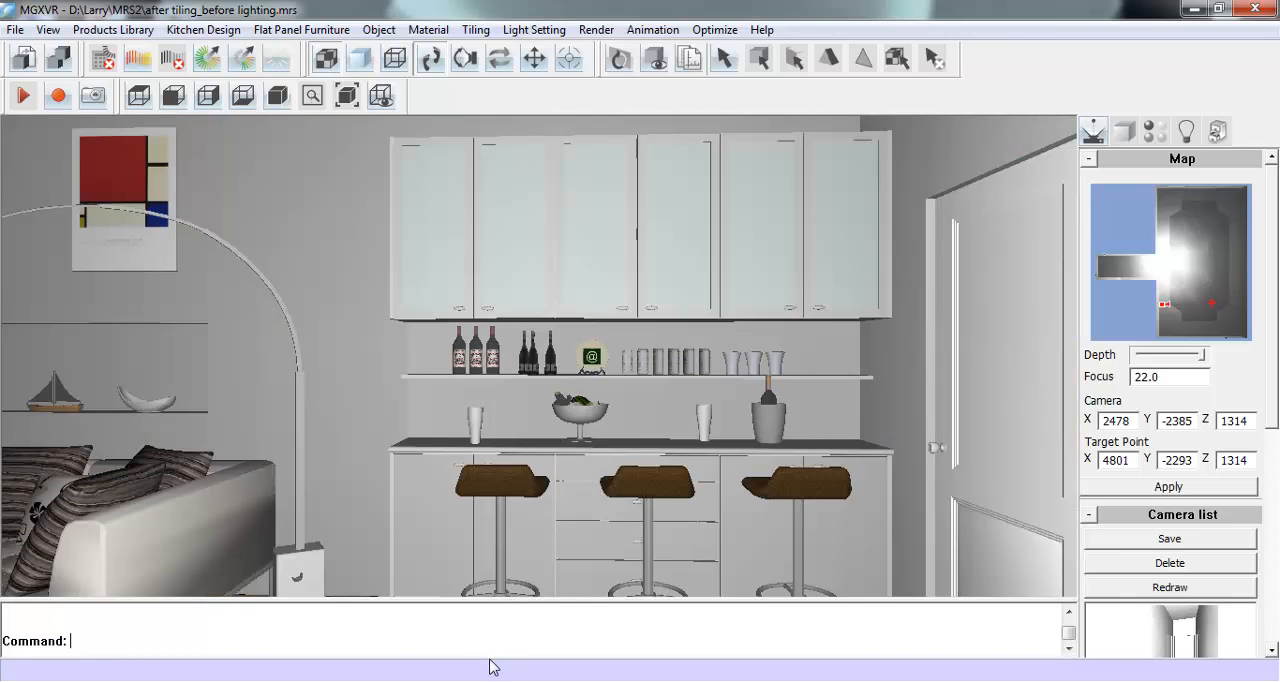
type("autowallunitlight")
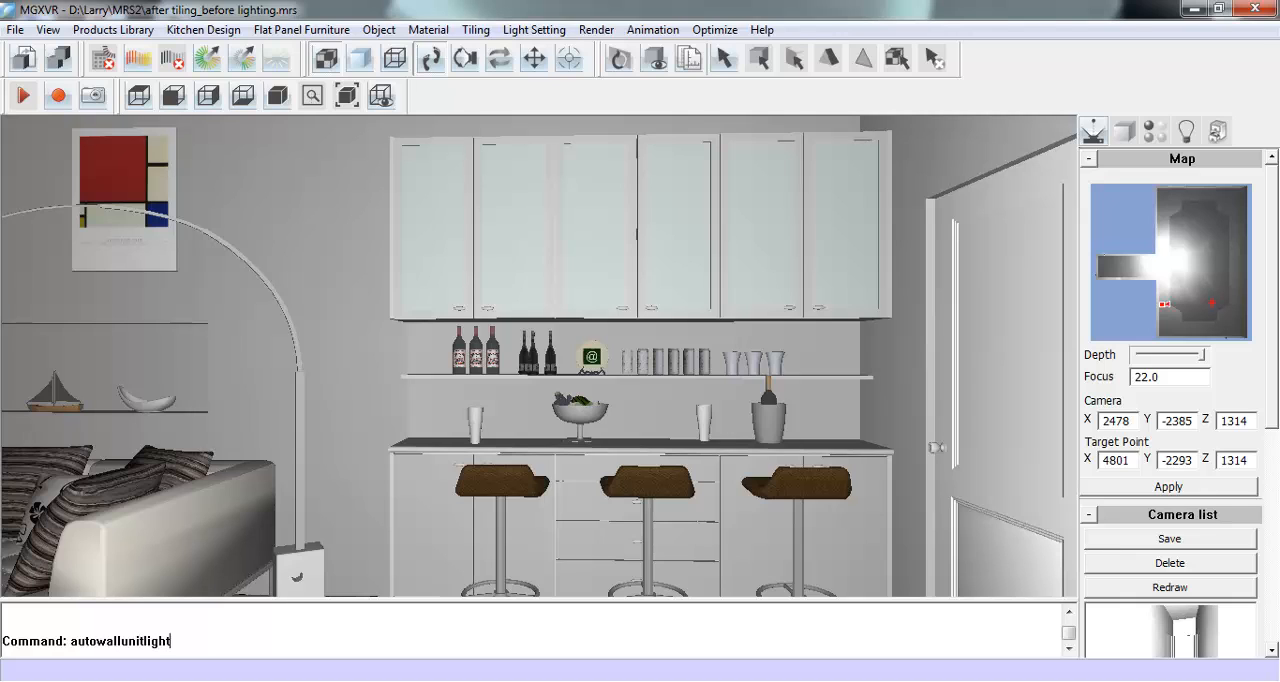
key("Return")
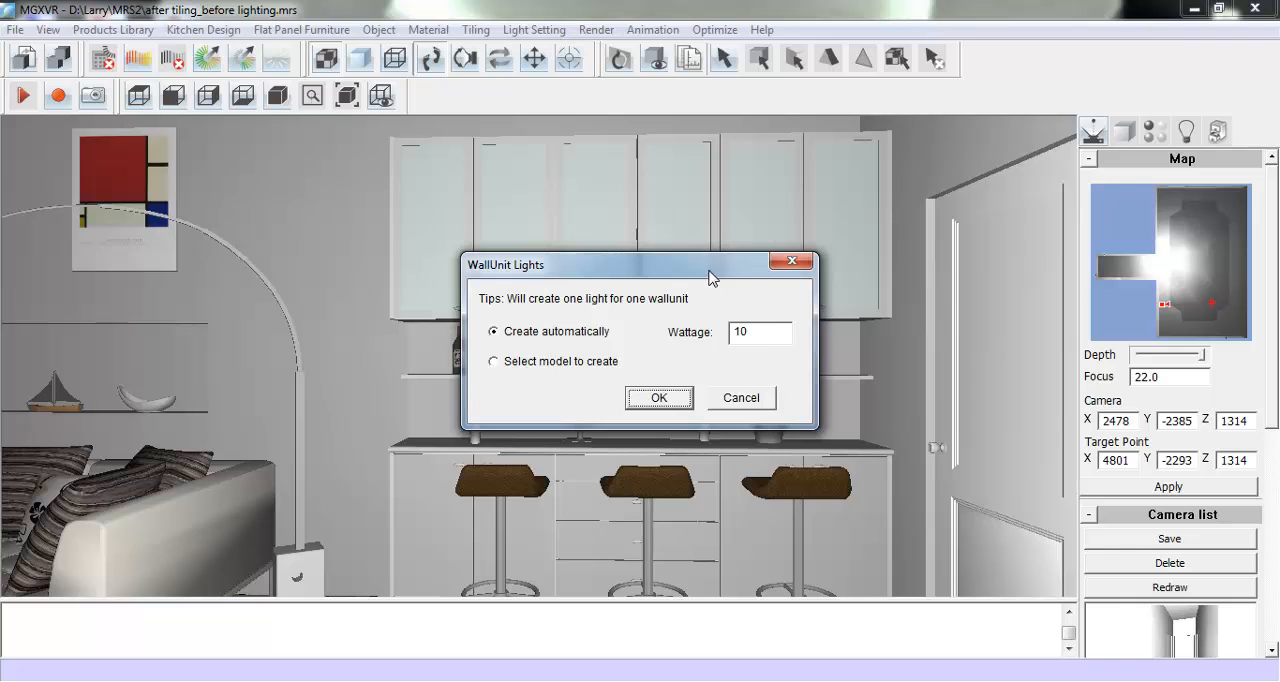
left_click_drag(709, 277, 505, 368)
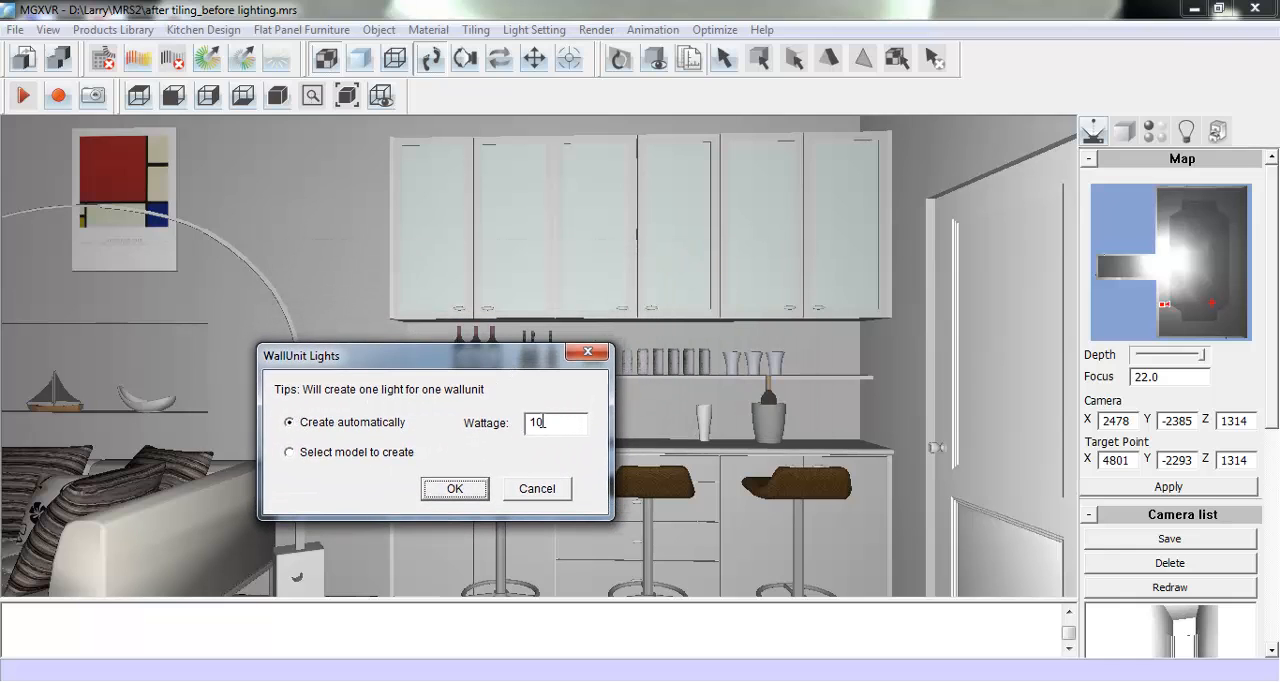
left_click(442, 490)
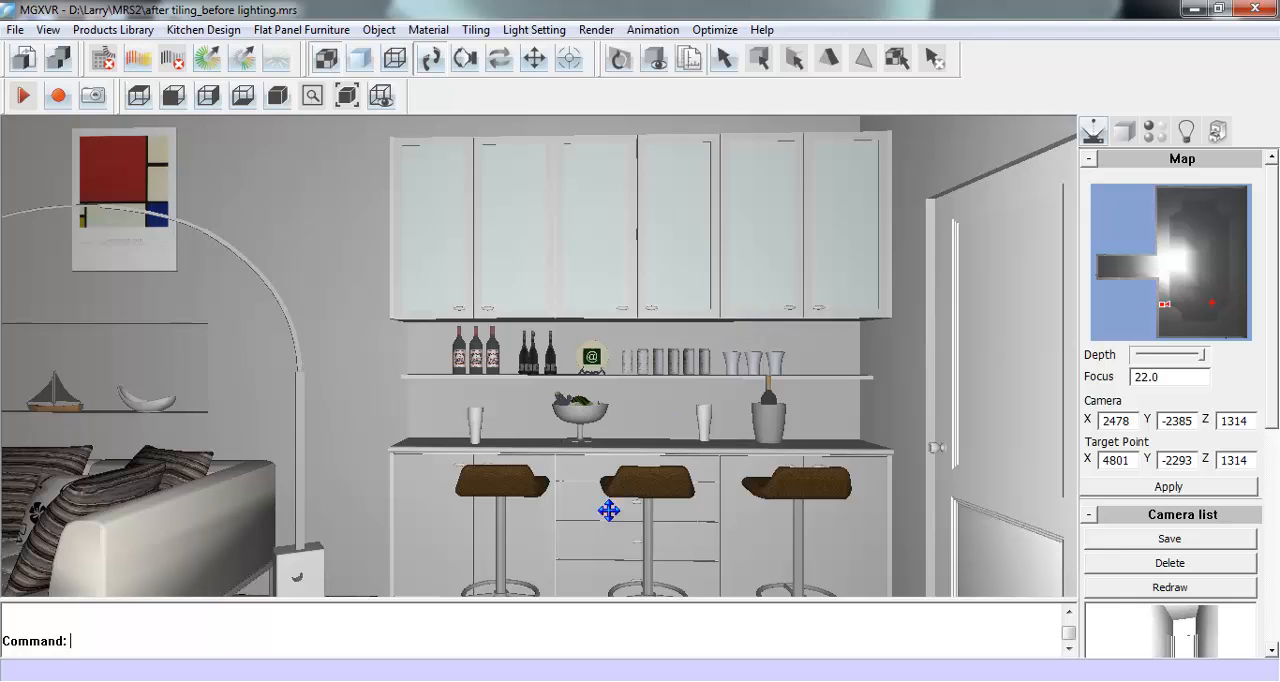
left_click_drag(555, 600, 549, 664)
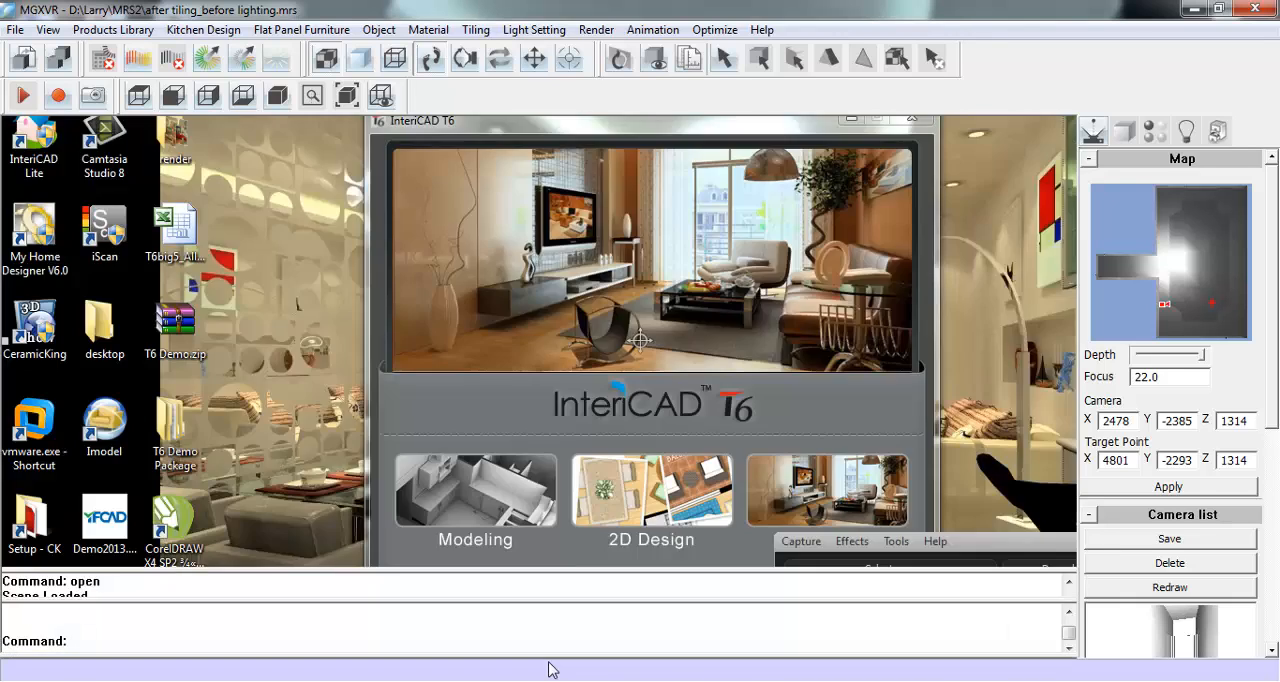
- Create new lights from the three bottom faces of the base cabinets behind the bar stools
left_click(534, 59)
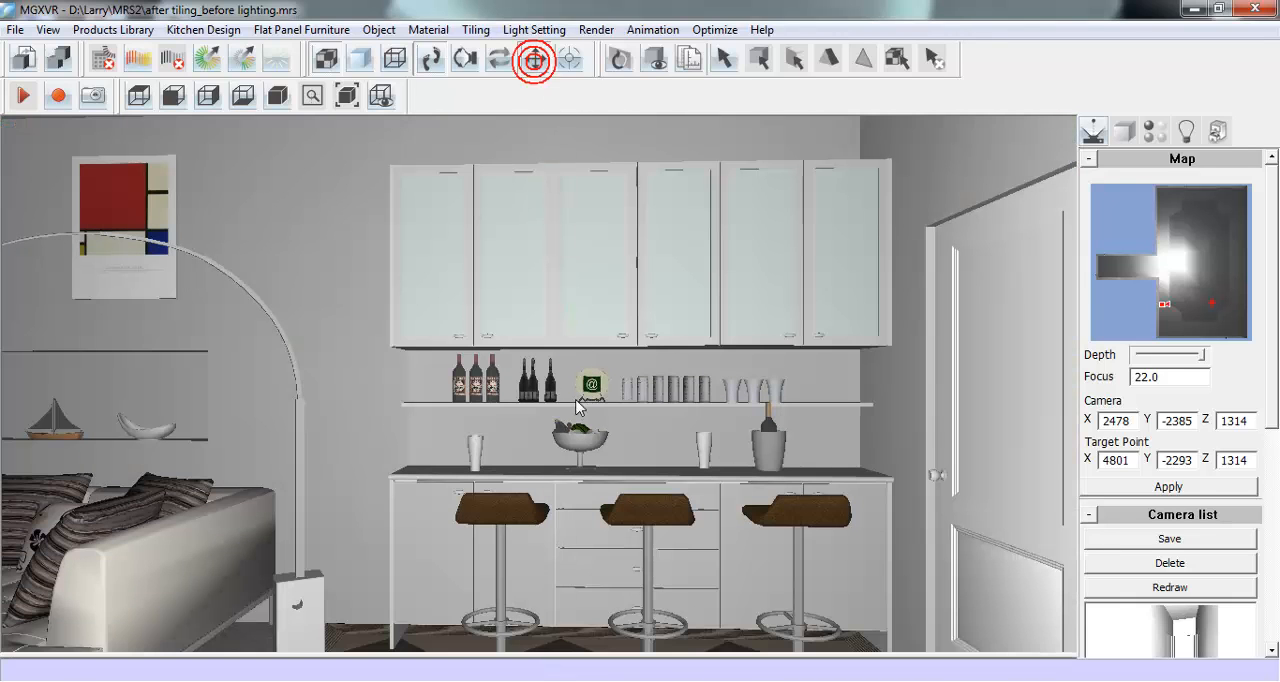
left_click_drag(586, 490, 582, 428)
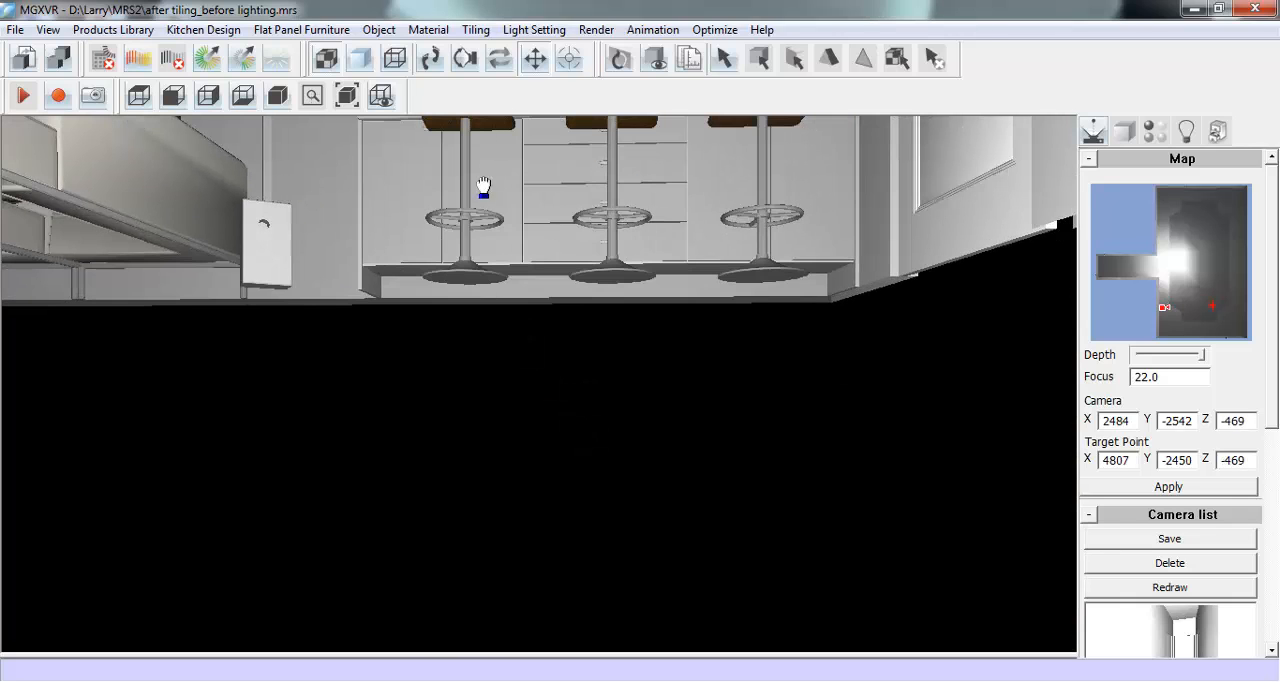
left_click(431, 59)
left_click_drag(537, 354, 542, 384)
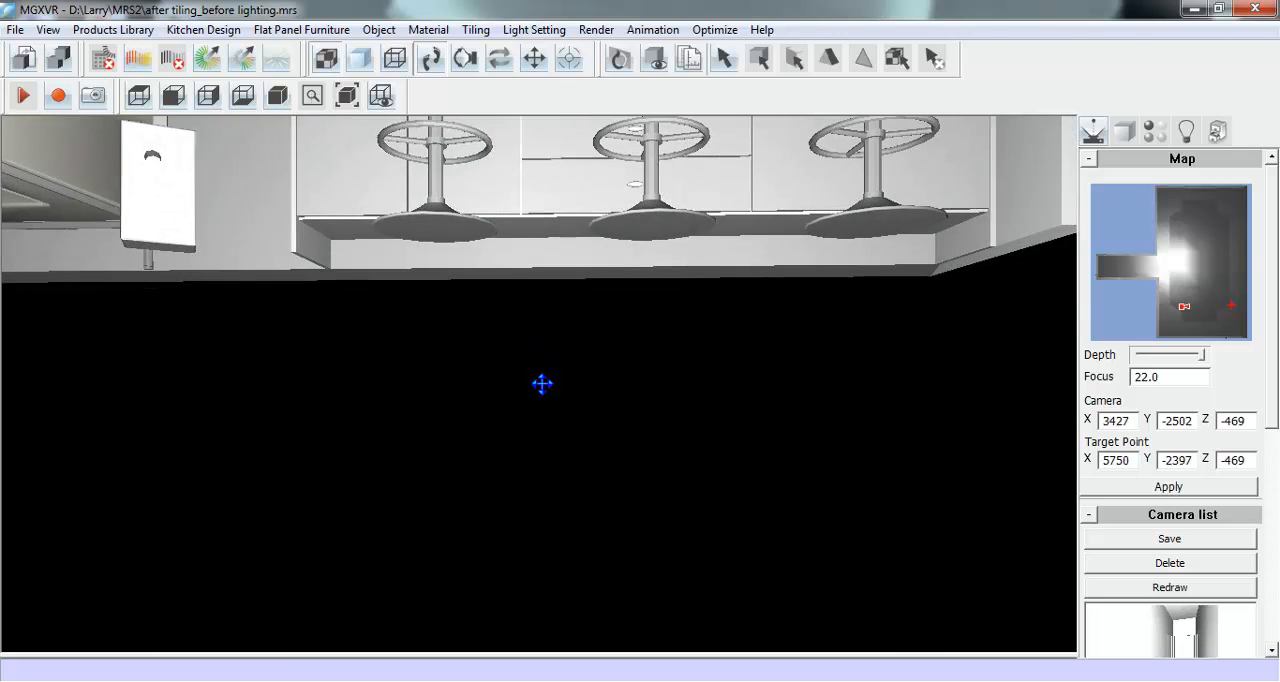
left_click(538, 30)
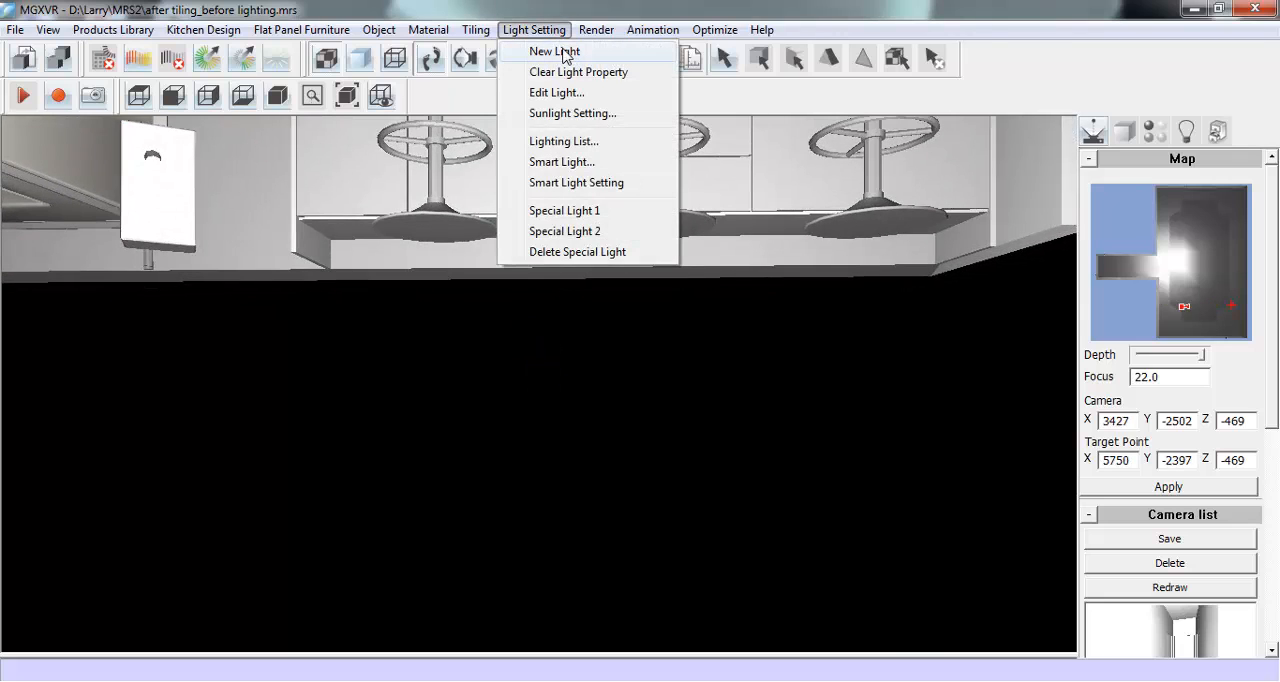
left_click(628, 51)
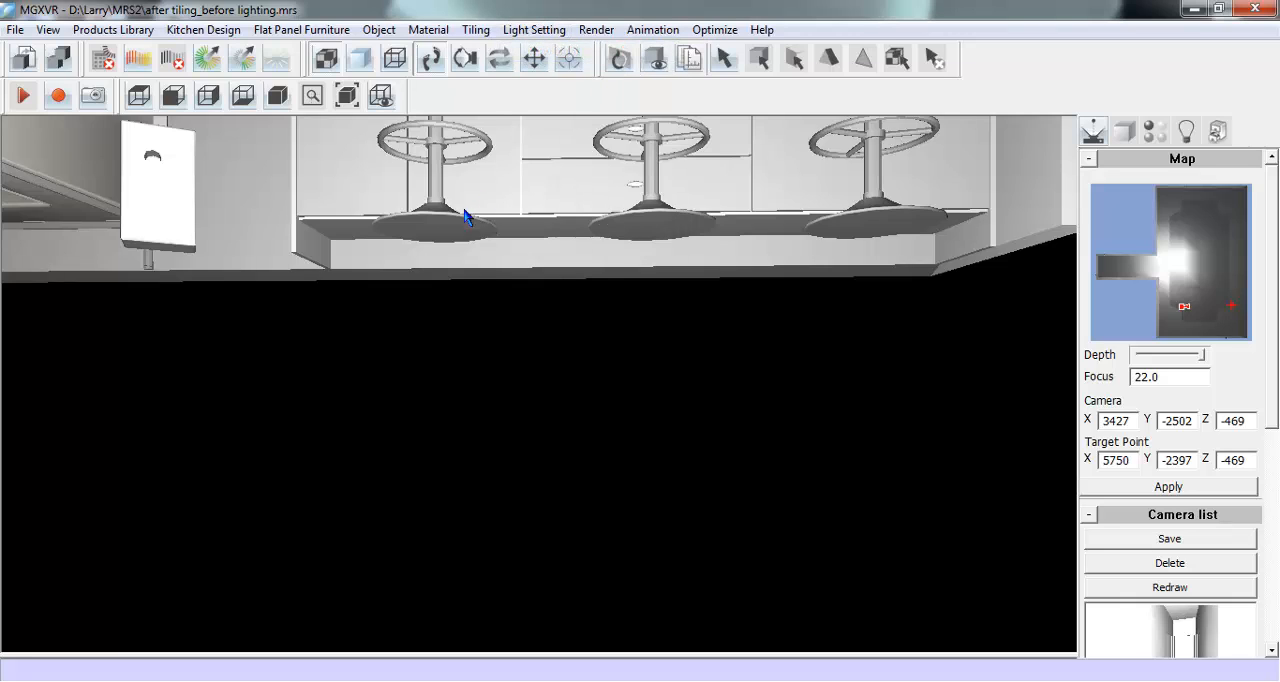
left_click(355, 240)
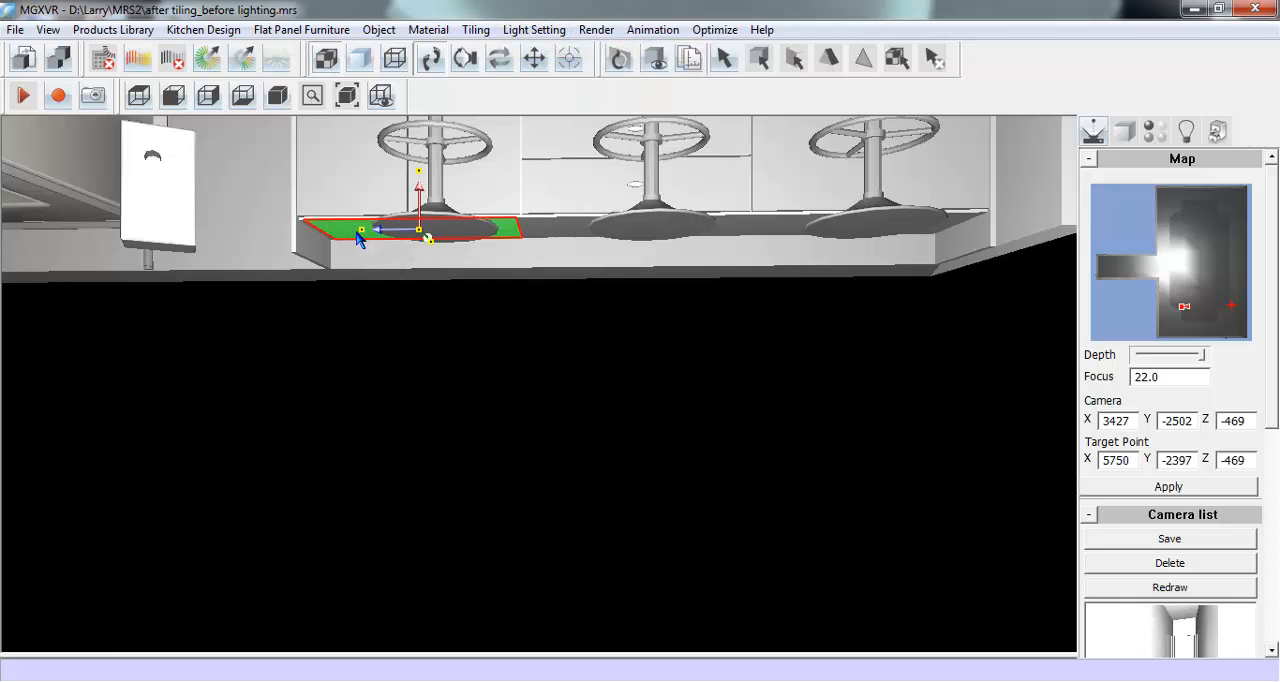
left_click(558, 227, "ctrl")
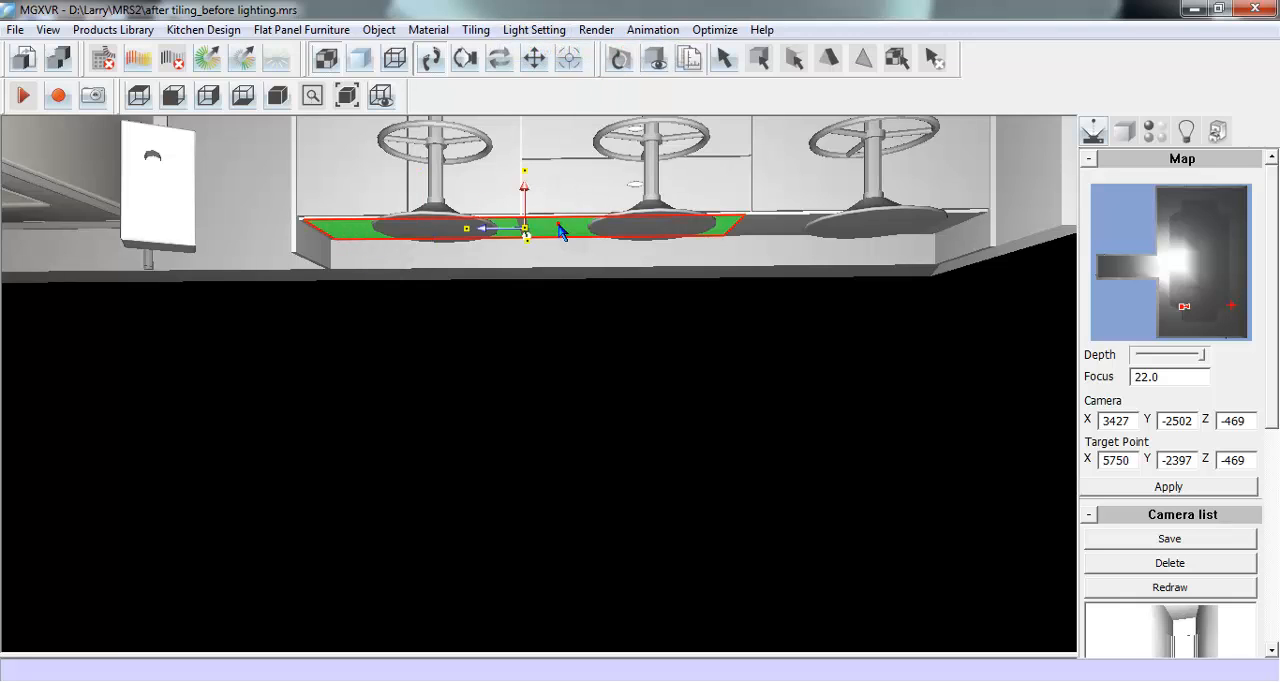
left_click(767, 227, "ctrl")
right_click(767, 228)
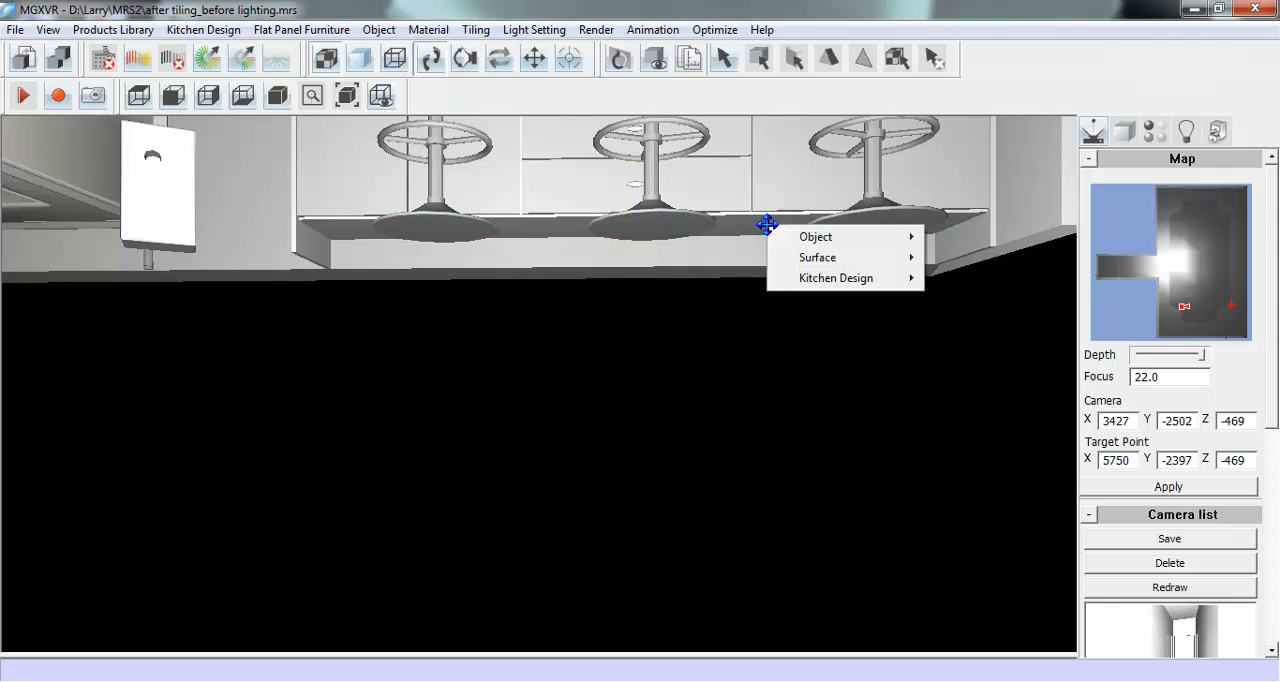
- Check the new lights under the base cabinets and bring the camera back up to the bar counter
left_click(1185, 131)
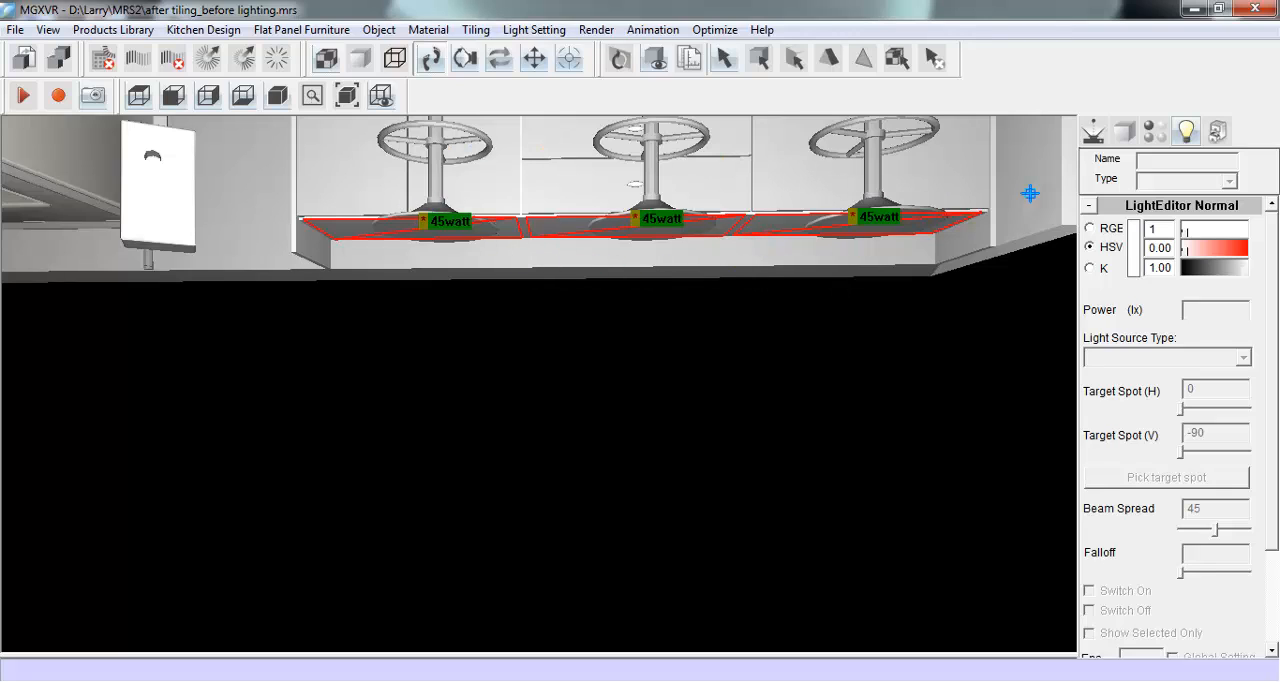
left_click(1093, 131)
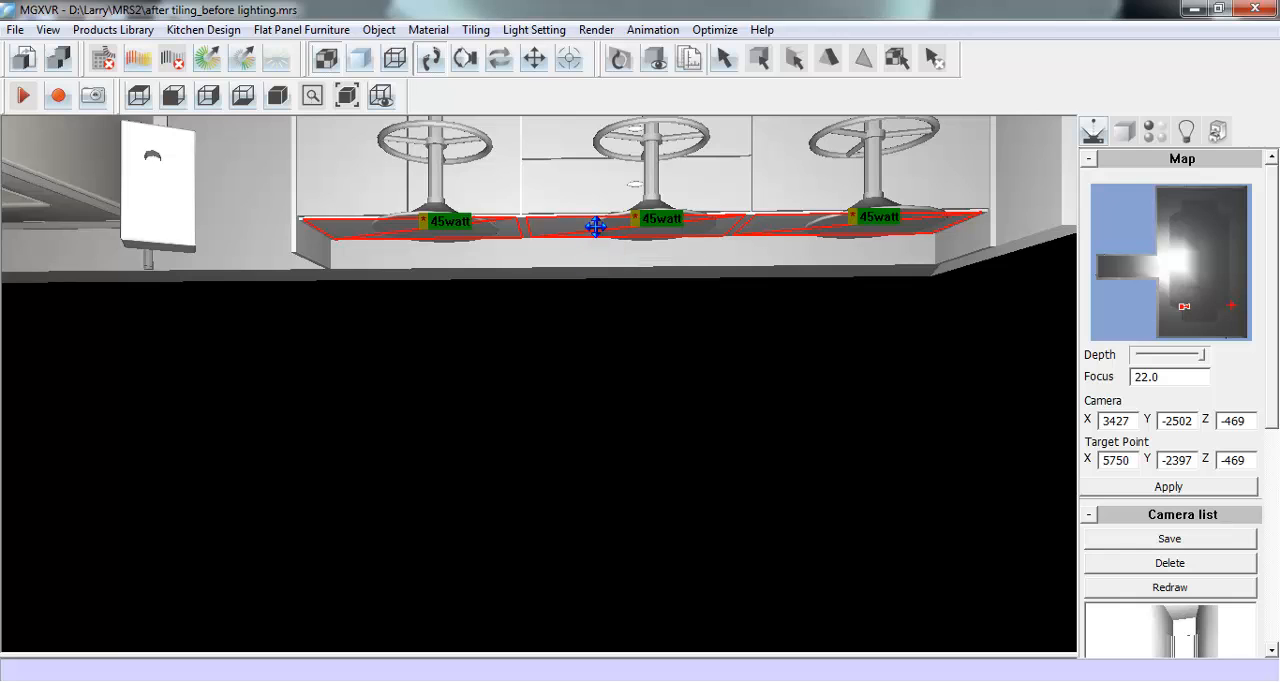
left_click(534, 58)
left_click_drag(641, 180, 653, 258)
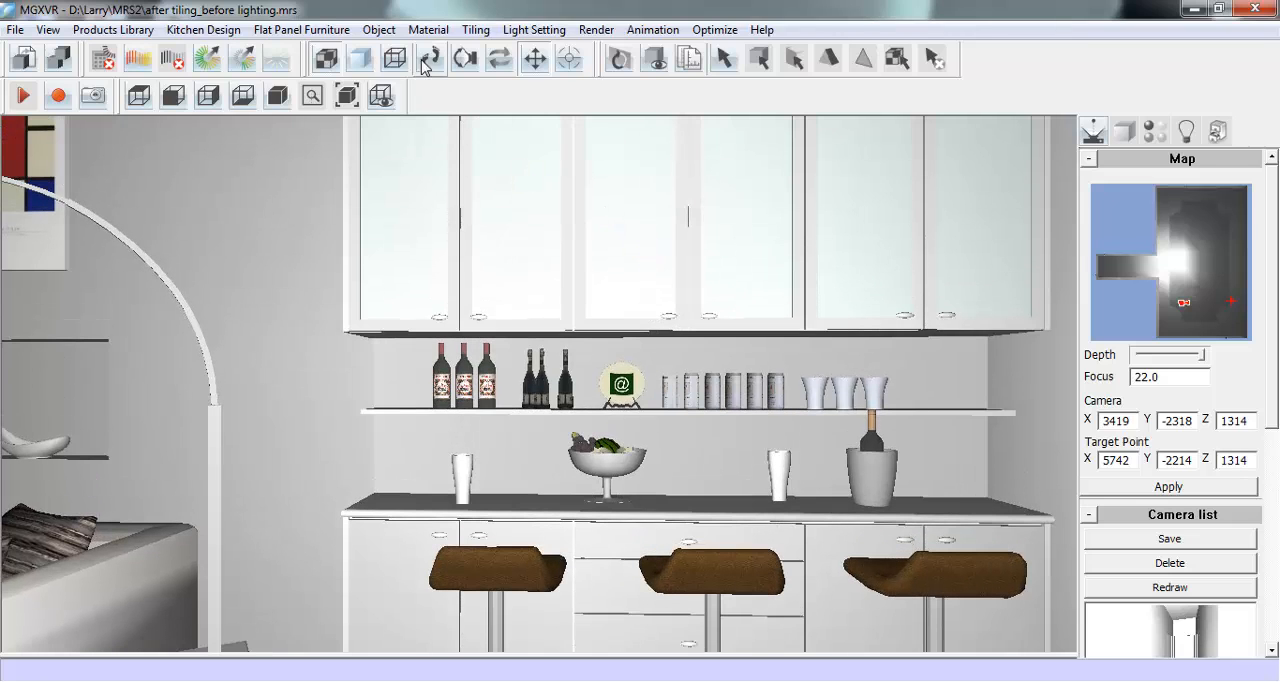
- Hide the entrance door and its frame that block the outside view into the room
left_click(430, 58)
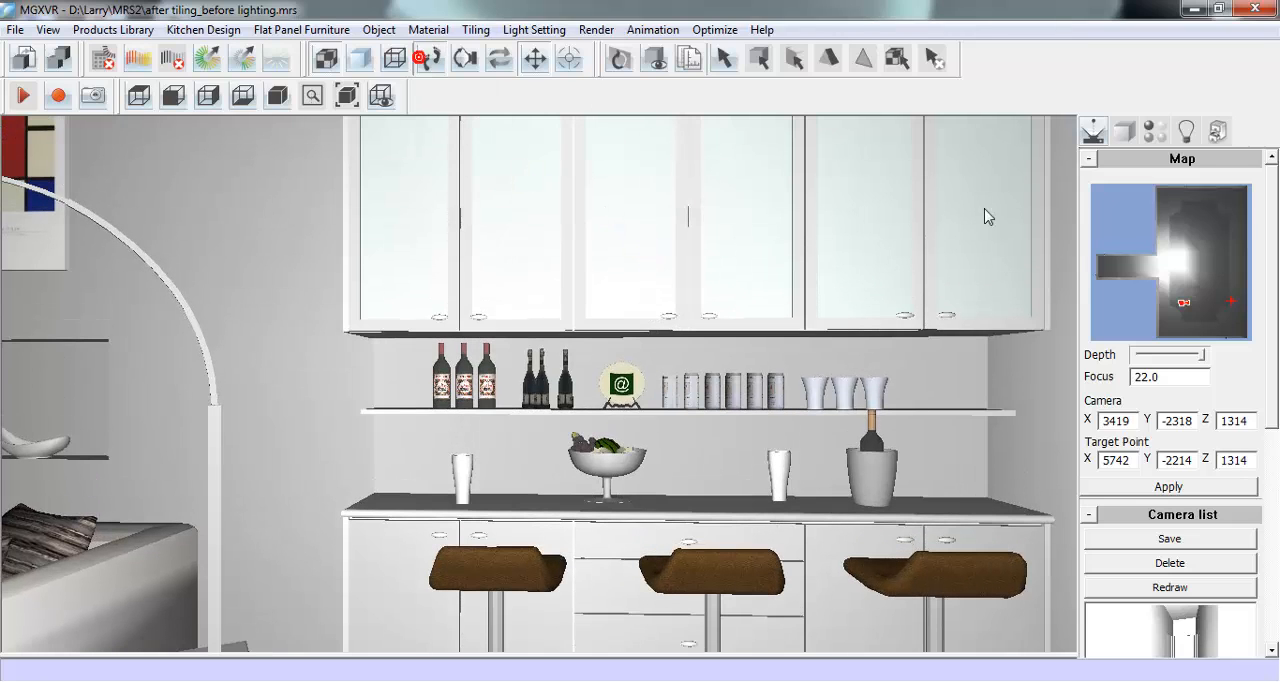
left_click(1204, 240)
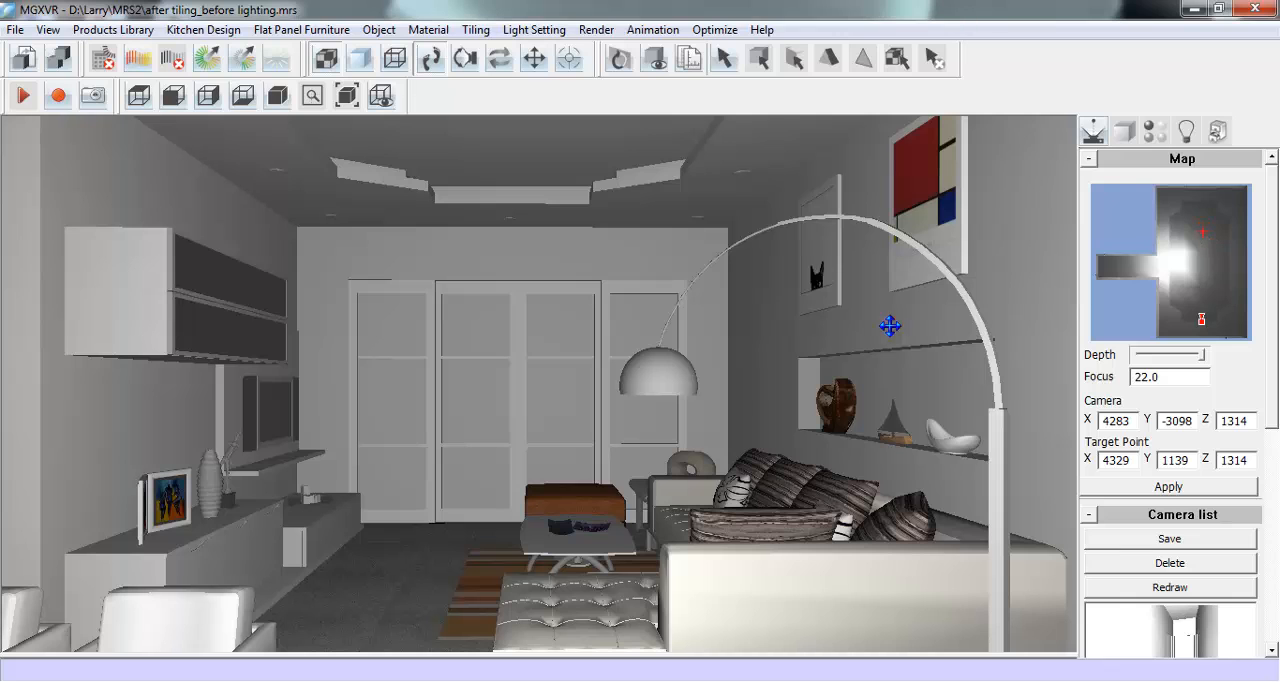
left_click_drag(570, 480, 586, 286)
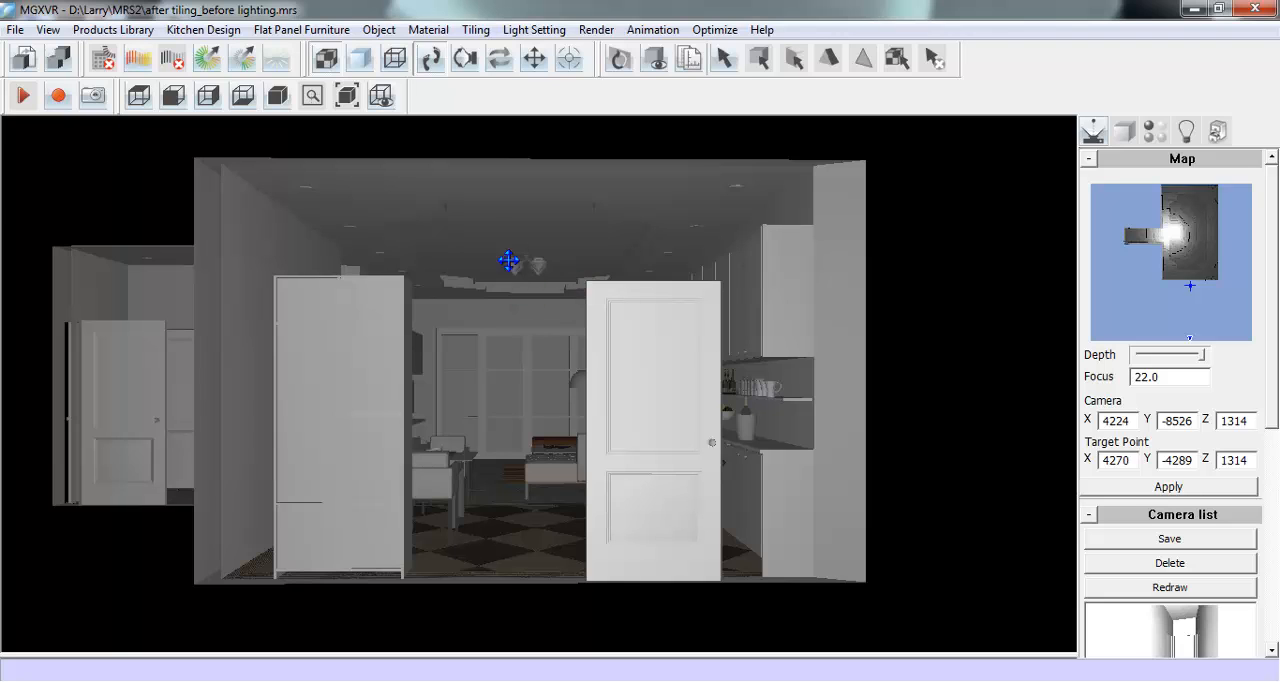
right_click(625, 326)
mouse_move(763, 336)
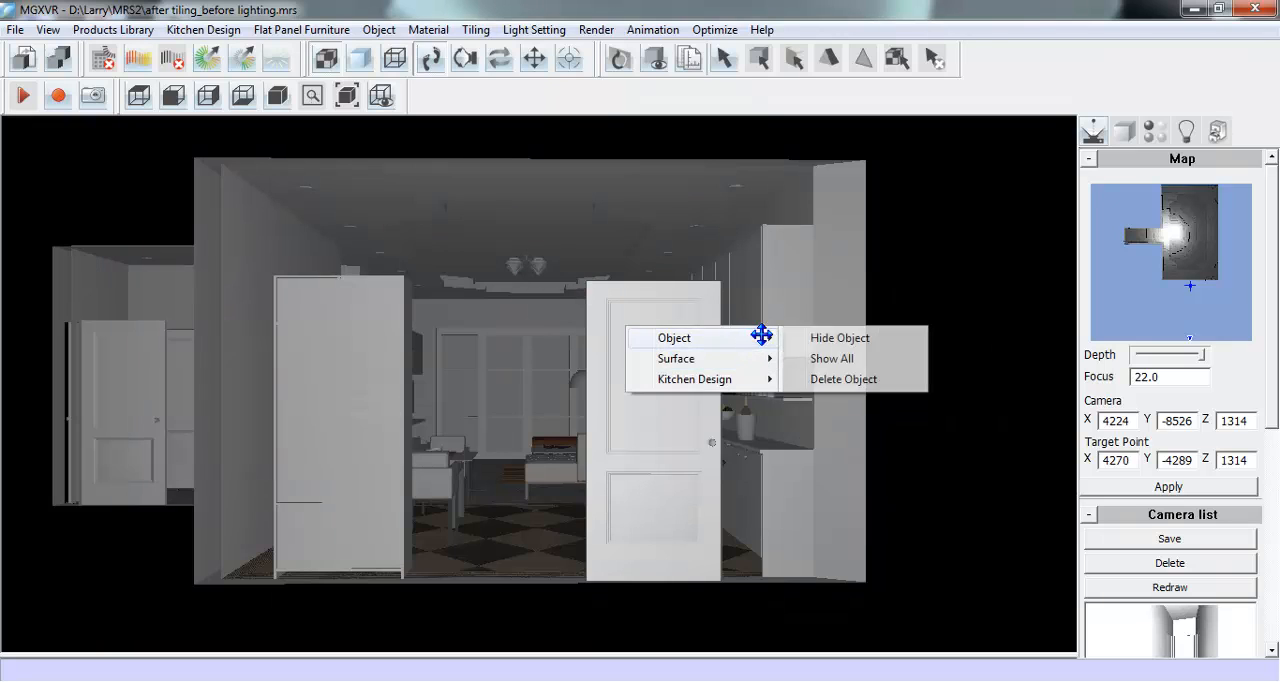
left_click(882, 341)
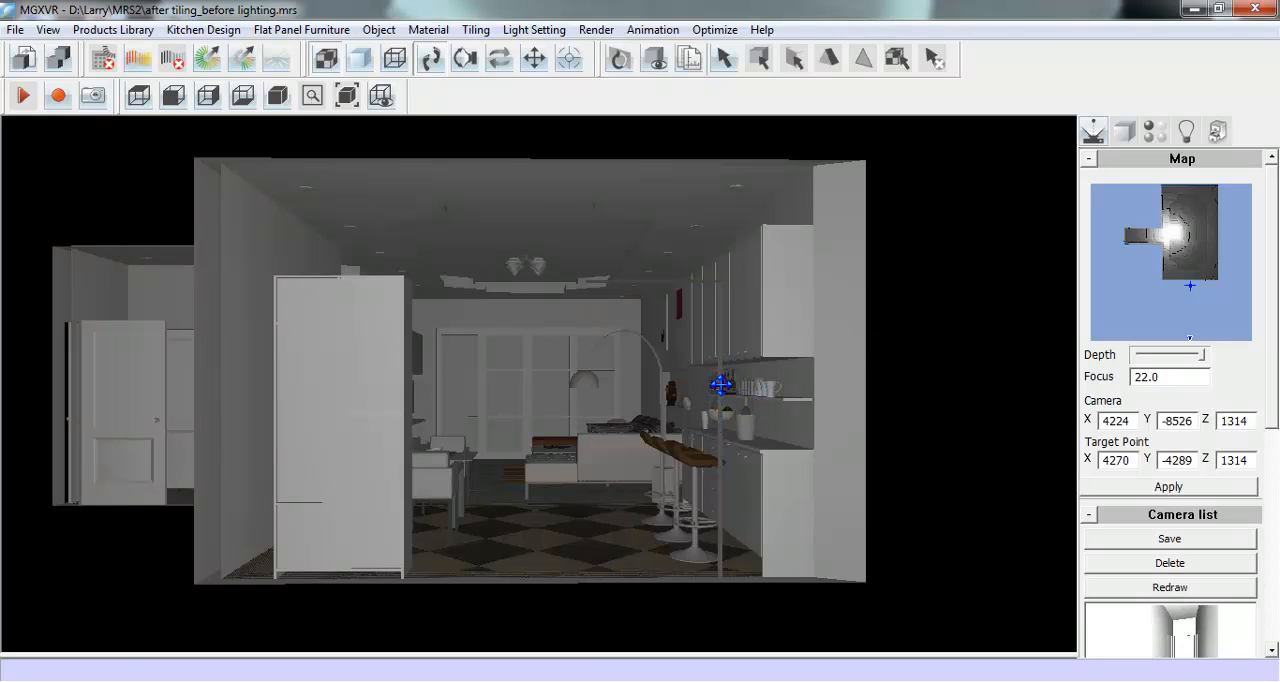
right_click(720, 384)
mouse_move(803, 397)
left_click(916, 397)
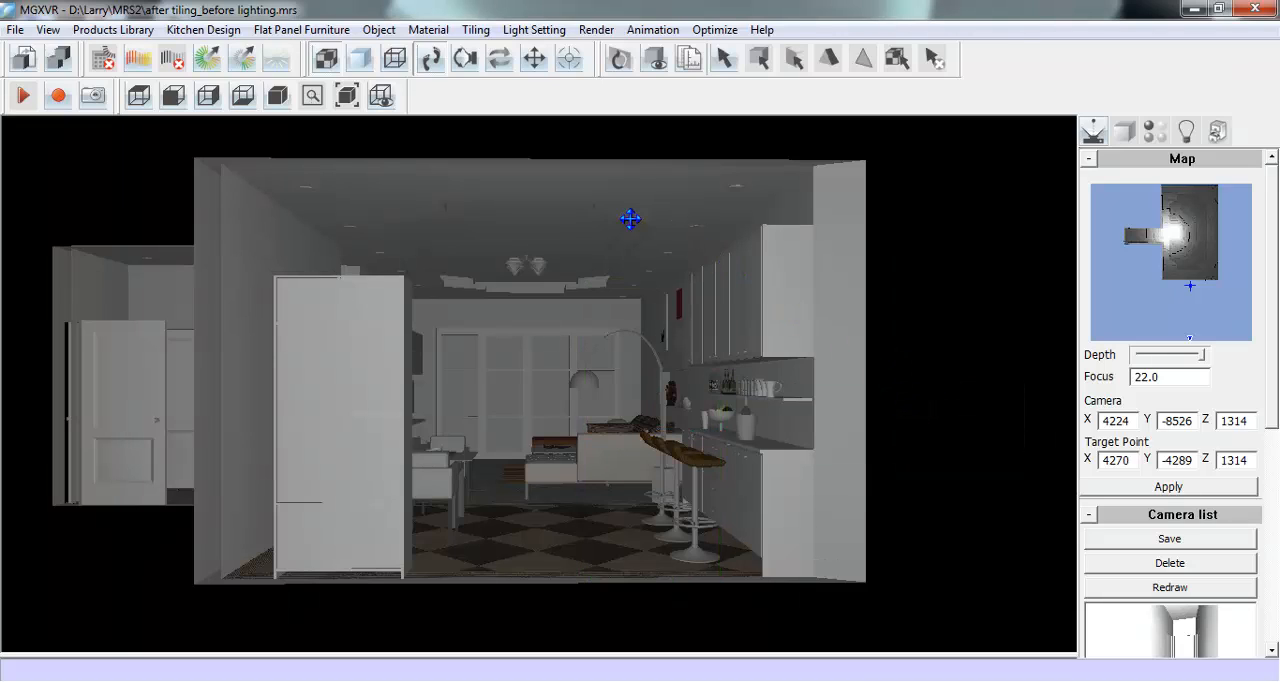
- Select all 45-watt ceiling downlights, leaving out the recessed ceiling outline light and the 60-watt pendant lights
left_click(1187, 137)
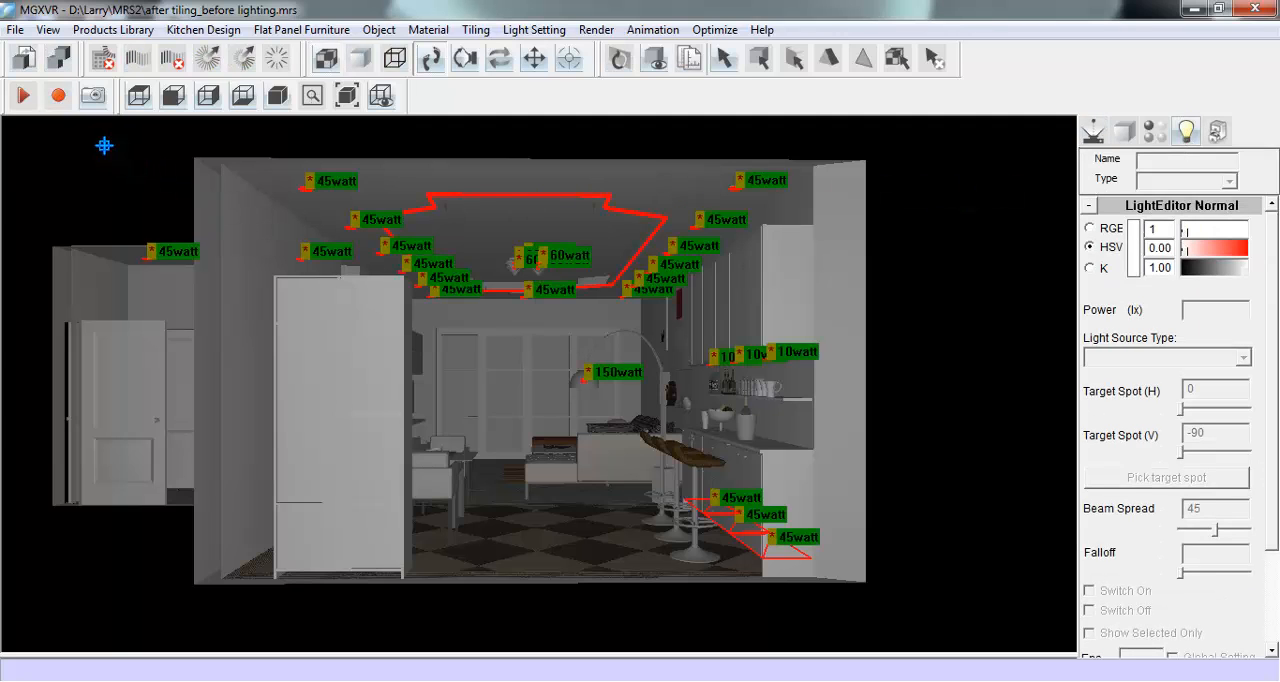
left_click_drag(99, 139, 840, 315)
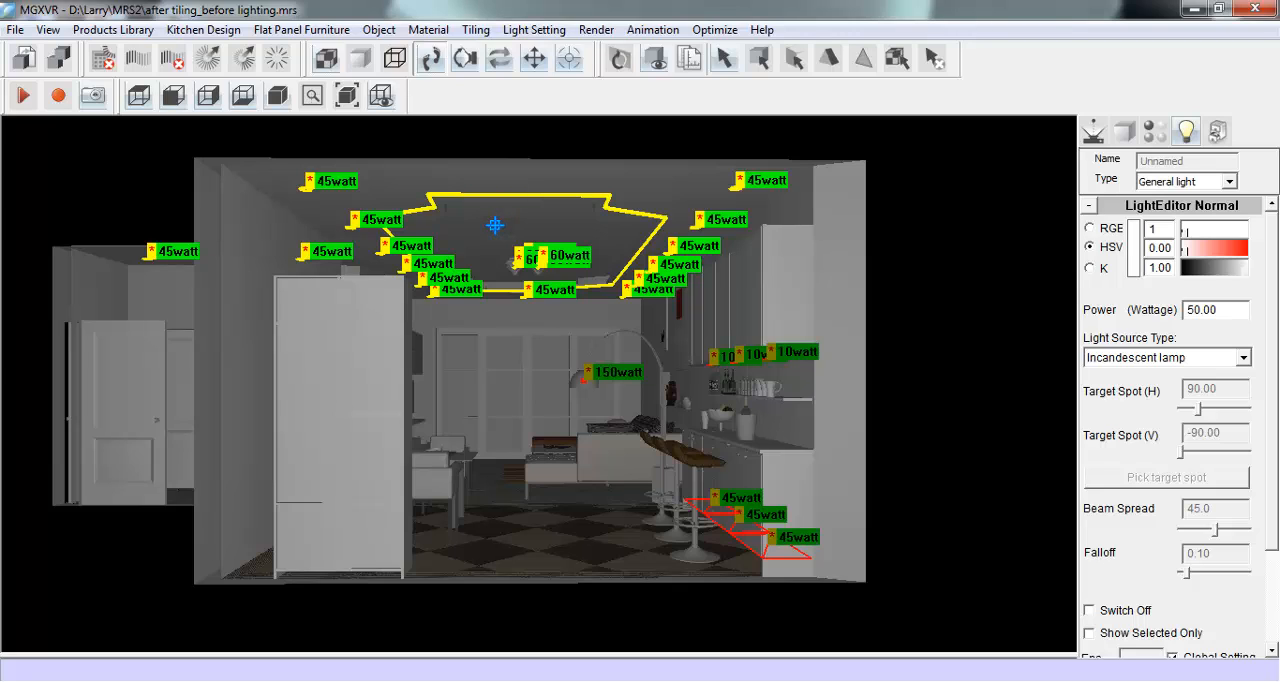
left_click(595, 271)
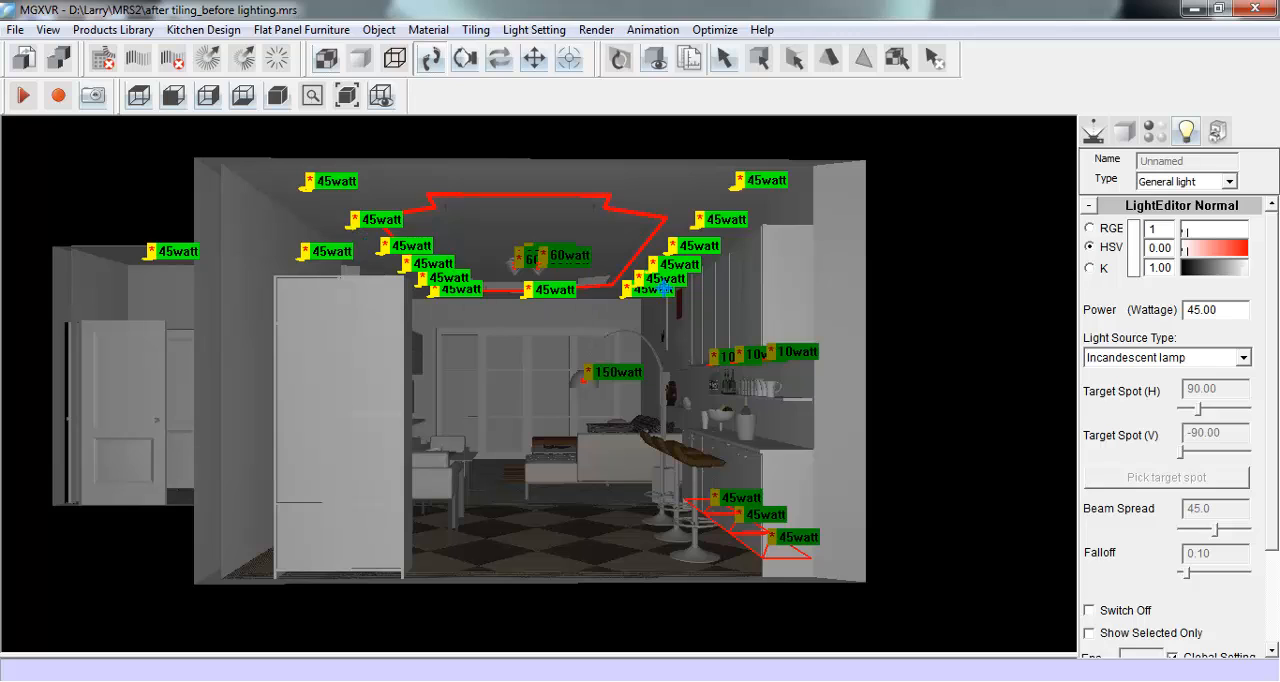
- Change the selected ceiling downlights to spot lights with HSV hue 56, saturation 0.25 and a beam spread of 9
left_click(1226, 183)
left_click(1200, 212)
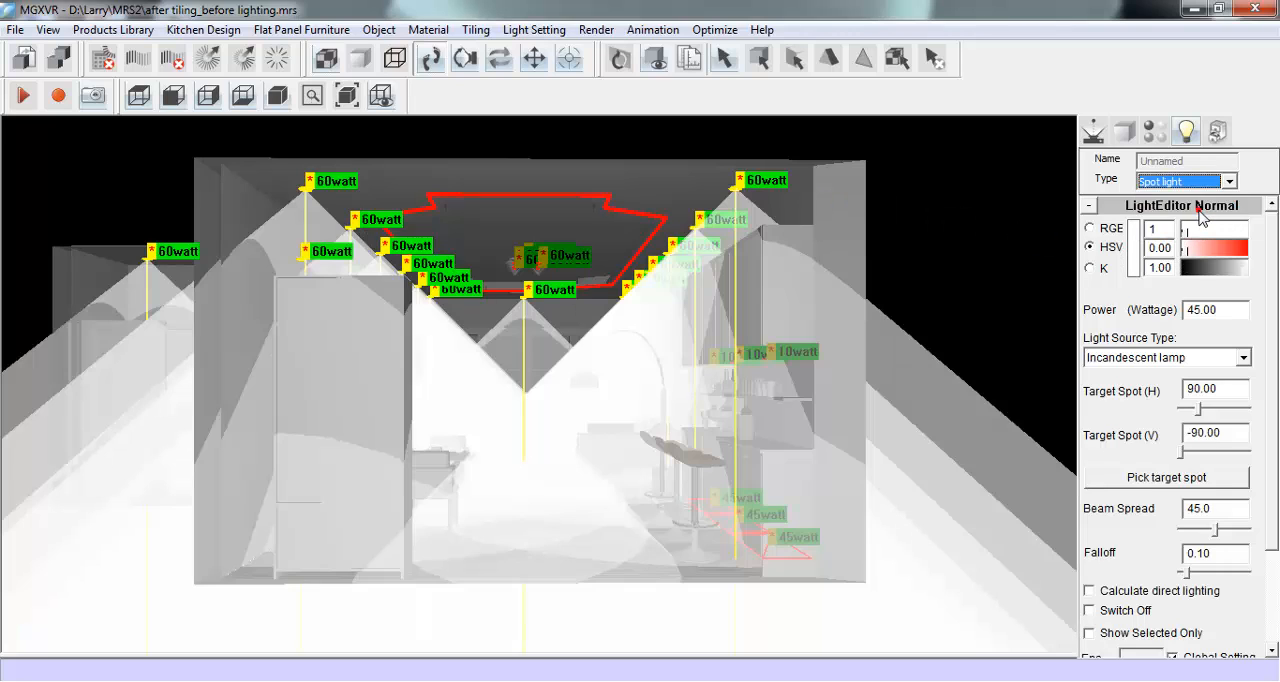
mouse_move(1185, 258)
left_mouse_down()
mouse_move(1201, 266)
mouse_move(1211, 241)
mouse_move(1244, 243)
mouse_move(1192, 245)
left_mouse_up()
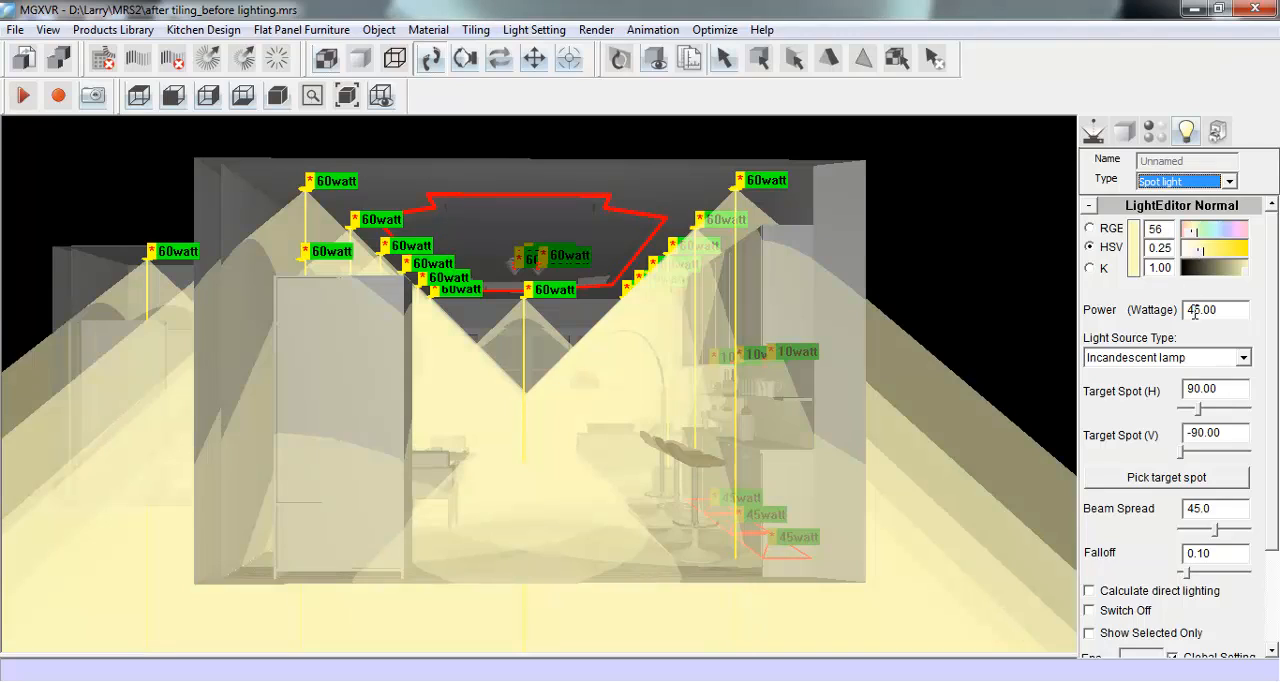
mouse_move(1195, 311)
left_mouse_down()
mouse_move(1223, 309)
mouse_move(1180, 308)
left_mouse_up()
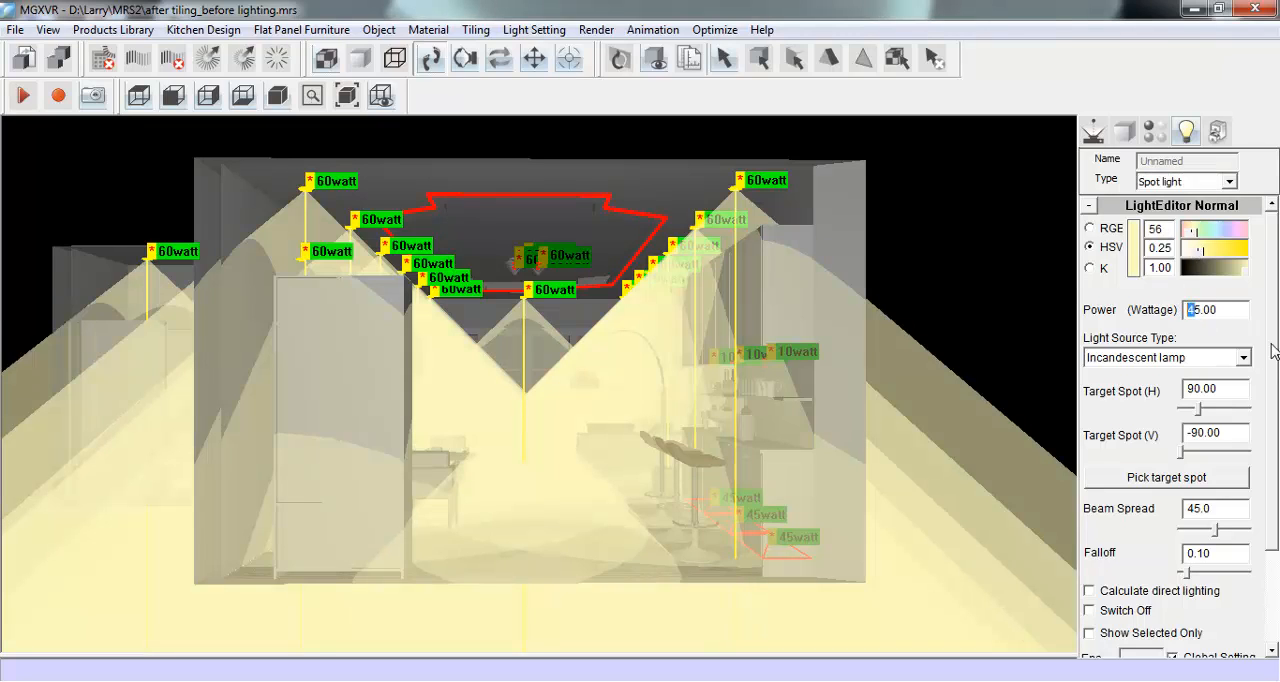
scroll(1272, 350, "down", 2)
mouse_move(1181, 406)
left_mouse_down()
mouse_move(1202, 402)
mouse_move(1158, 405)
mouse_move(1226, 405)
mouse_move(1177, 415)
left_mouse_up()
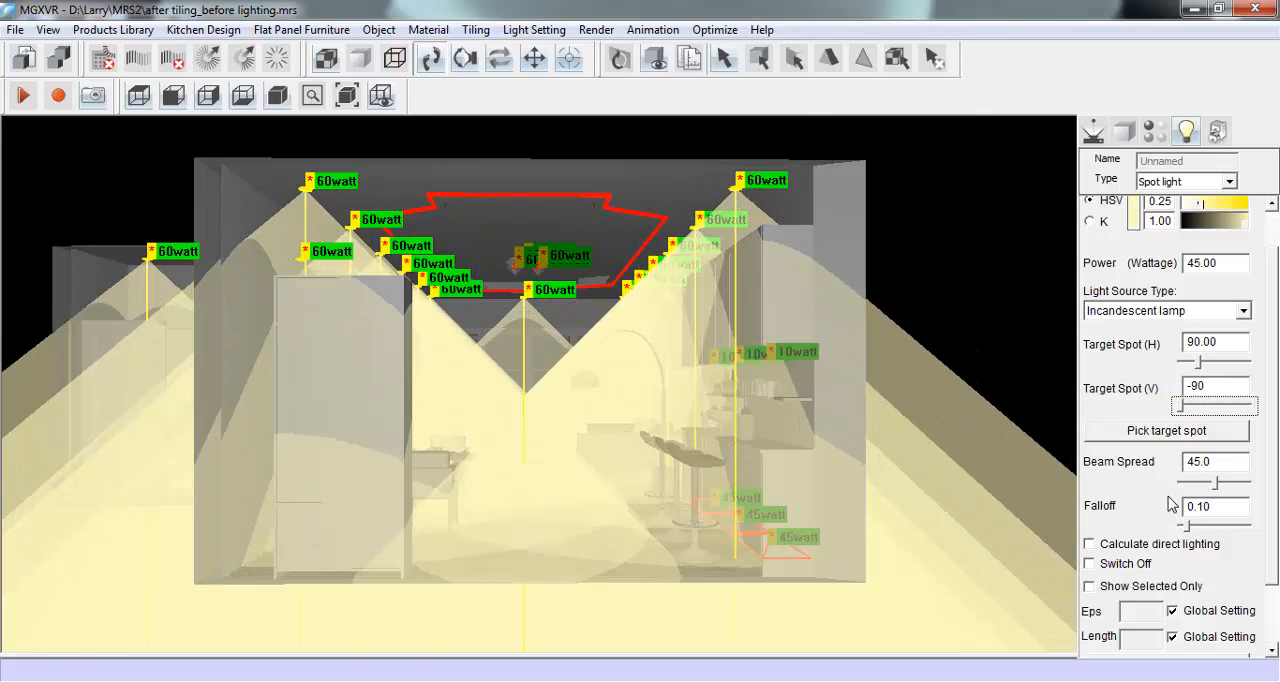
left_click_drag(1216, 485, 1181, 485)
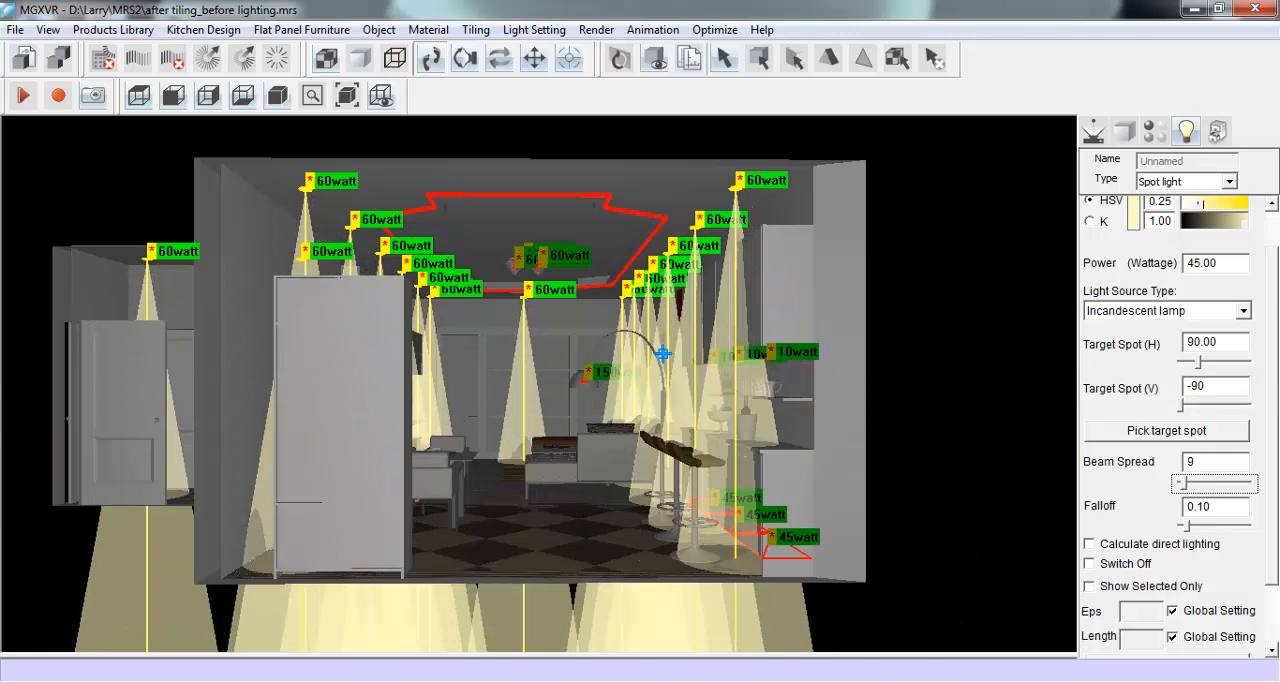
- Change the selected ceiling downlights to IES lights using a light distribution from the Spot Light category
scroll(1268, 370, "up", 1)
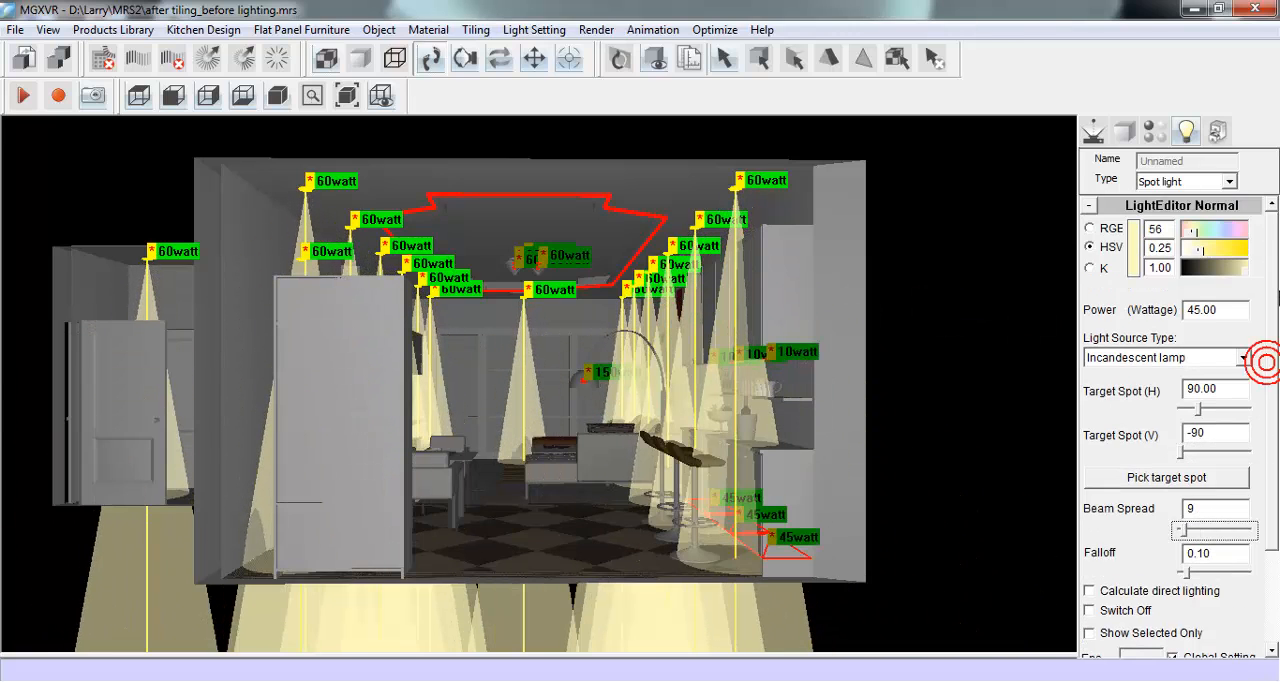
left_click(1229, 182)
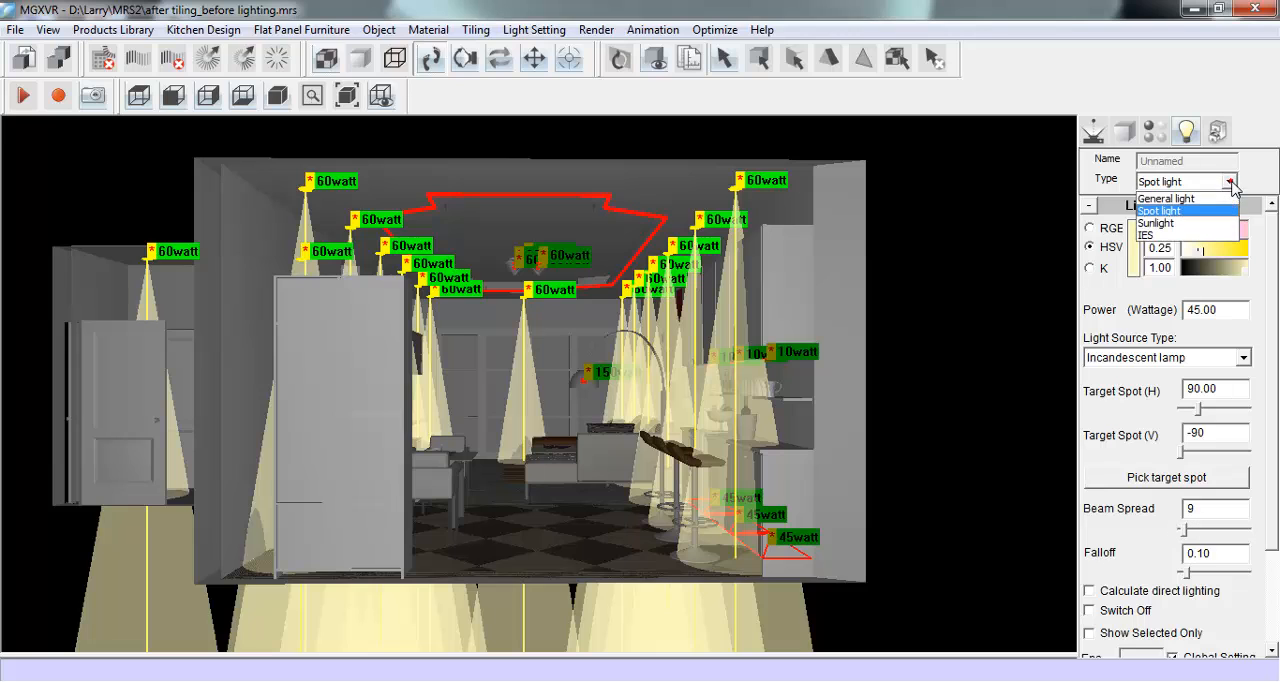
left_click(1207, 232)
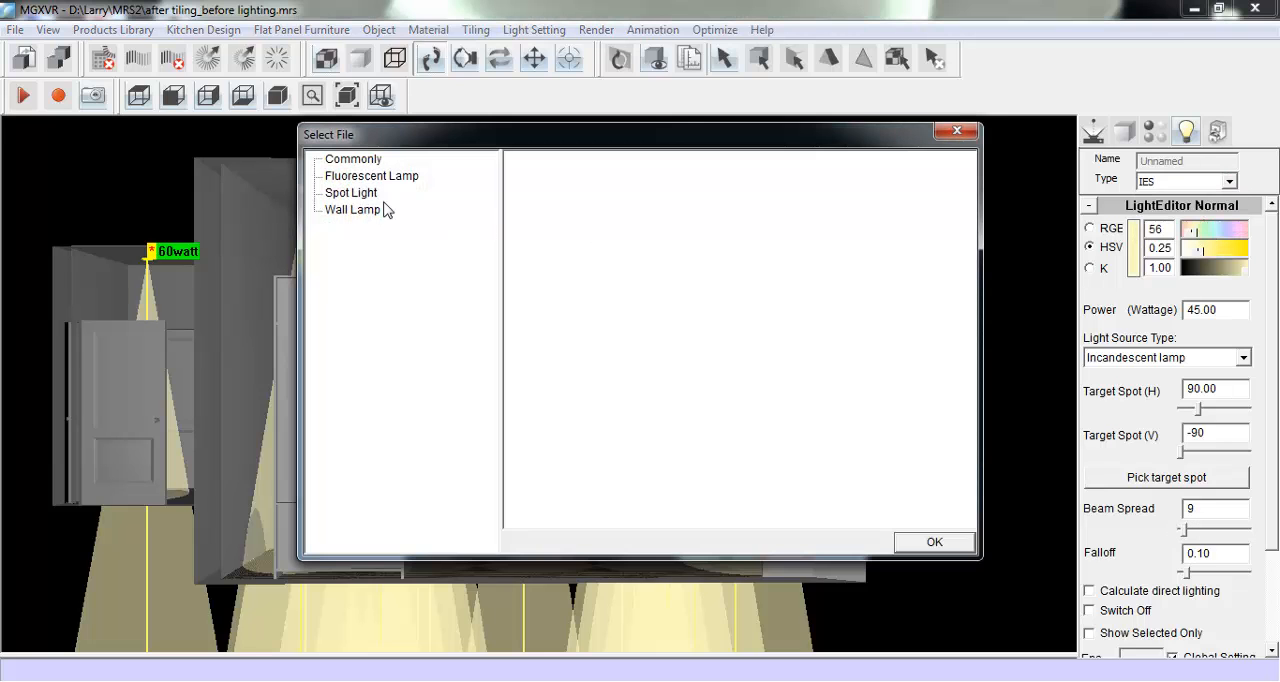
left_click(360, 194)
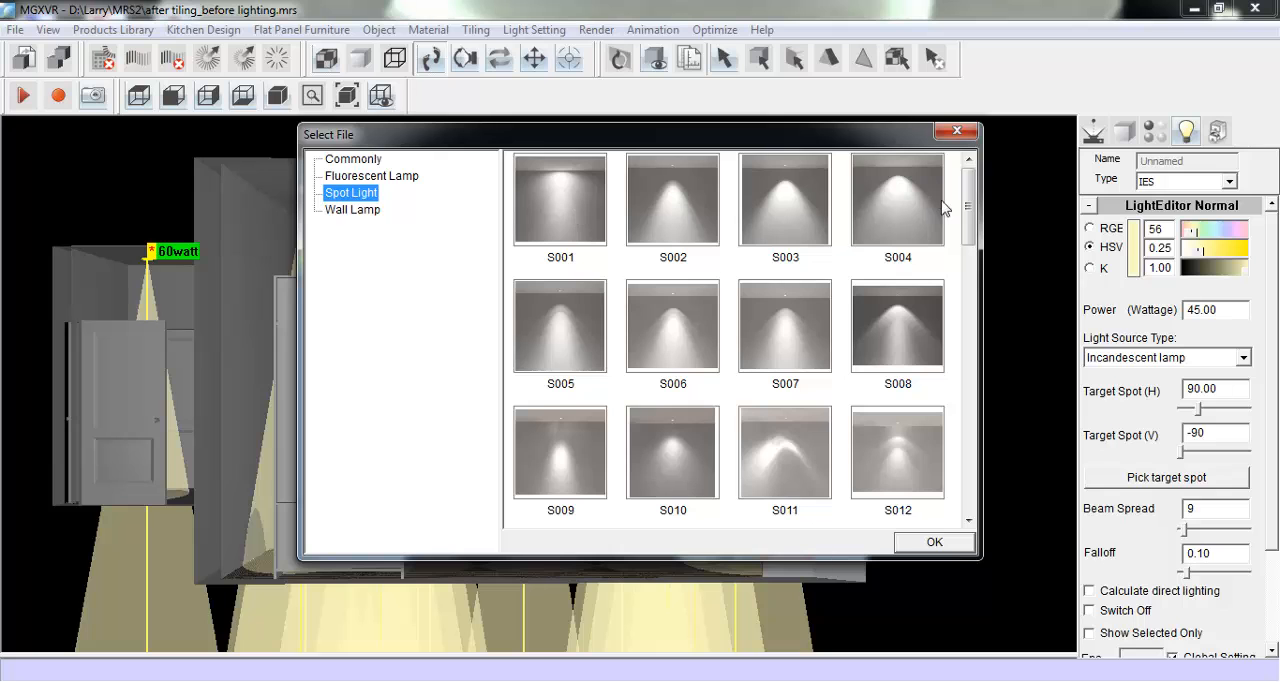
left_click_drag(966, 207, 985, 226)
left_click(909, 314)
left_click(912, 545)
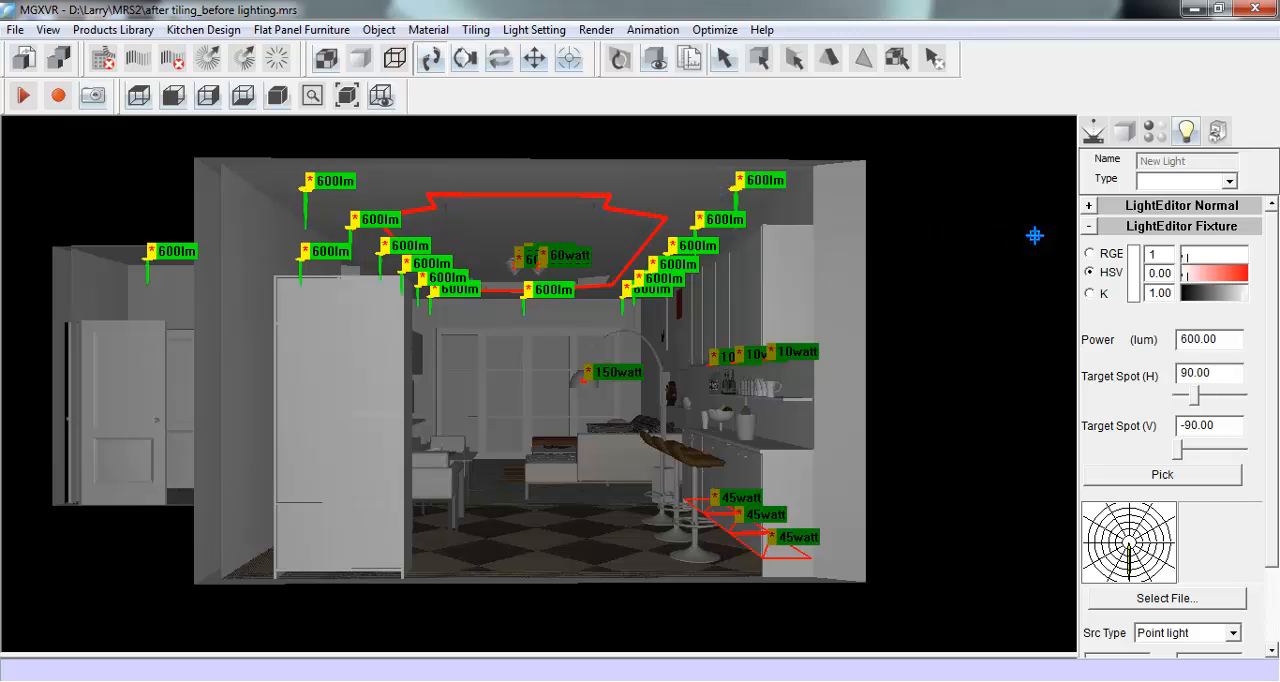
- Set the IES ceiling lights' HSV colour to hue 43, saturation 0.17 and value 0.97
type("43")
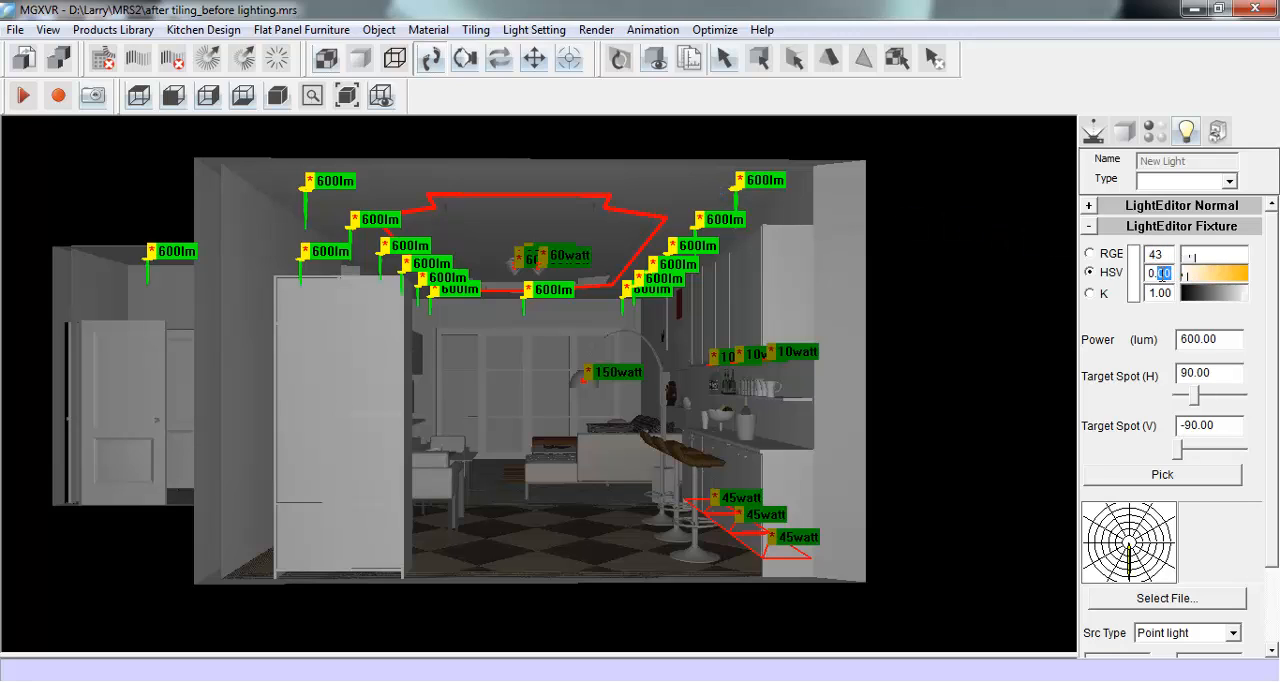
type("0.17")
double_click(1173, 292)
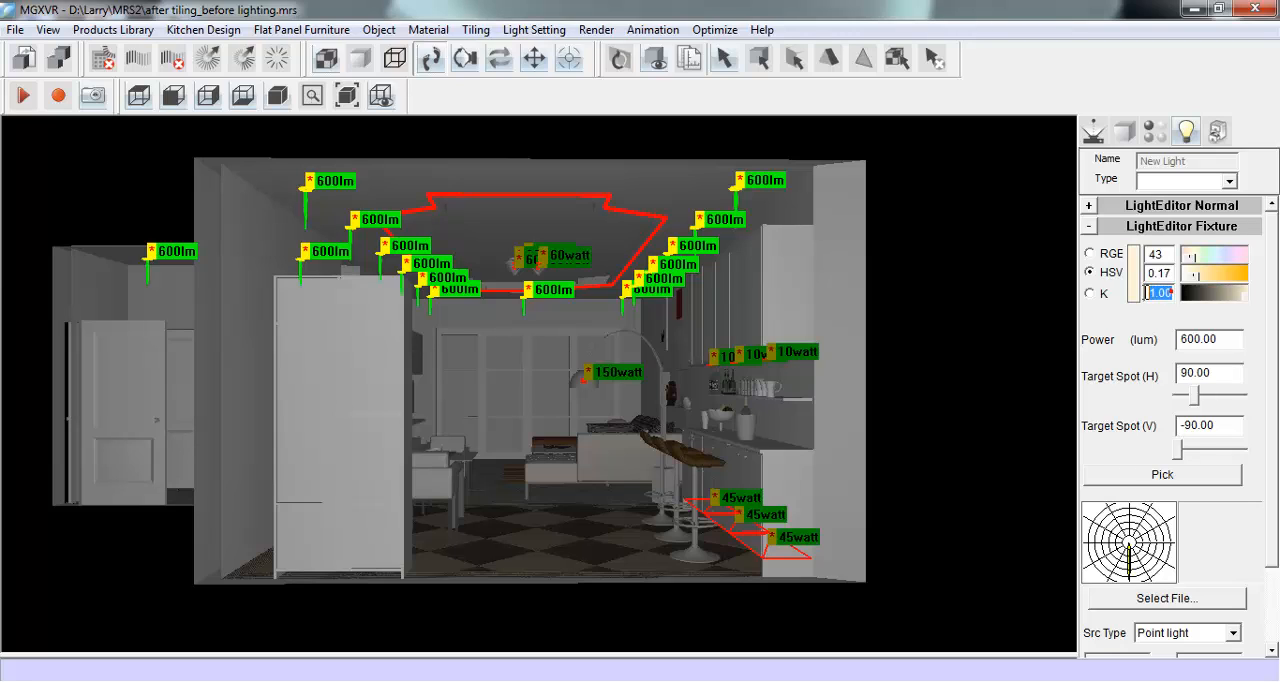
type("0.")
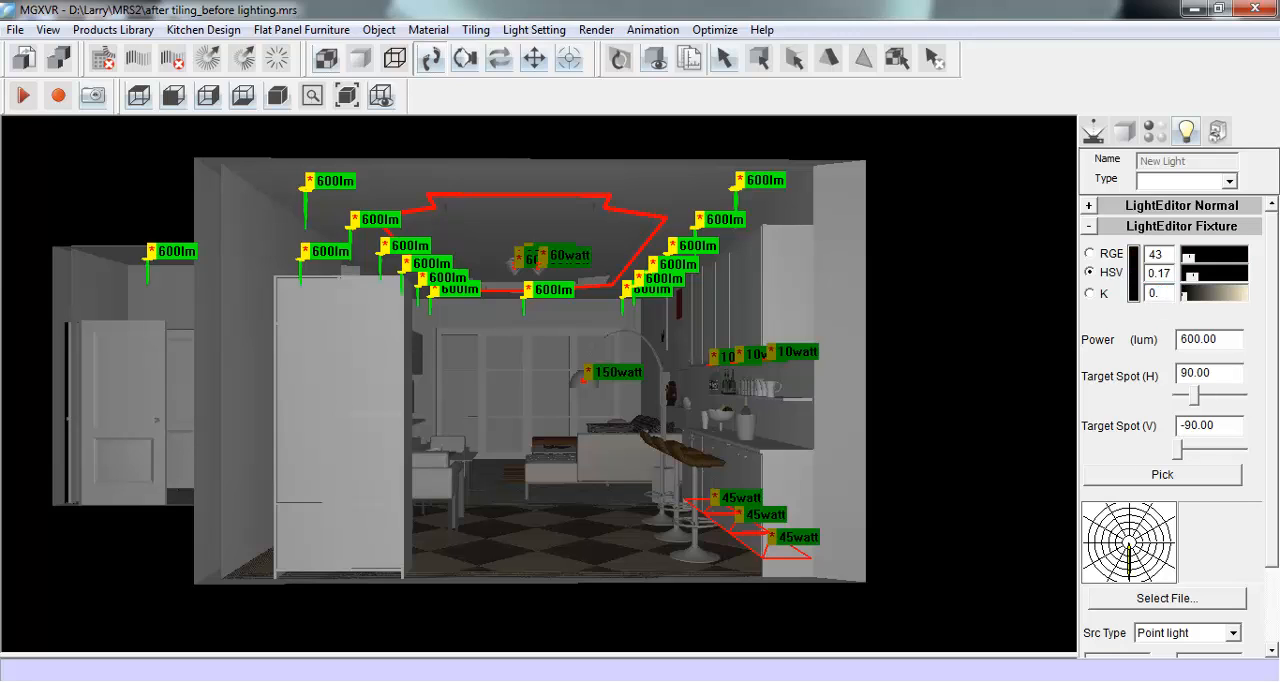
type("97")
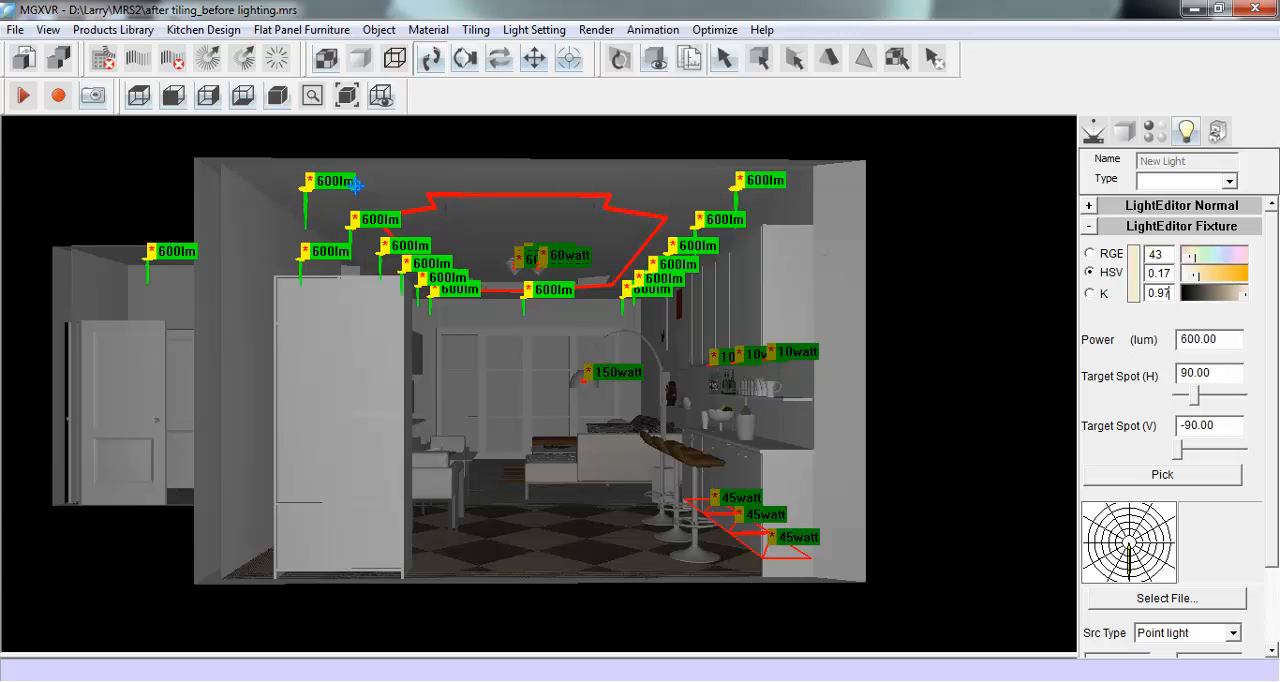
- Set the HSV colour of the light outlining the recessed ceiling to hue 40, saturation 0.17 and value 0.97
left_click(598, 196)
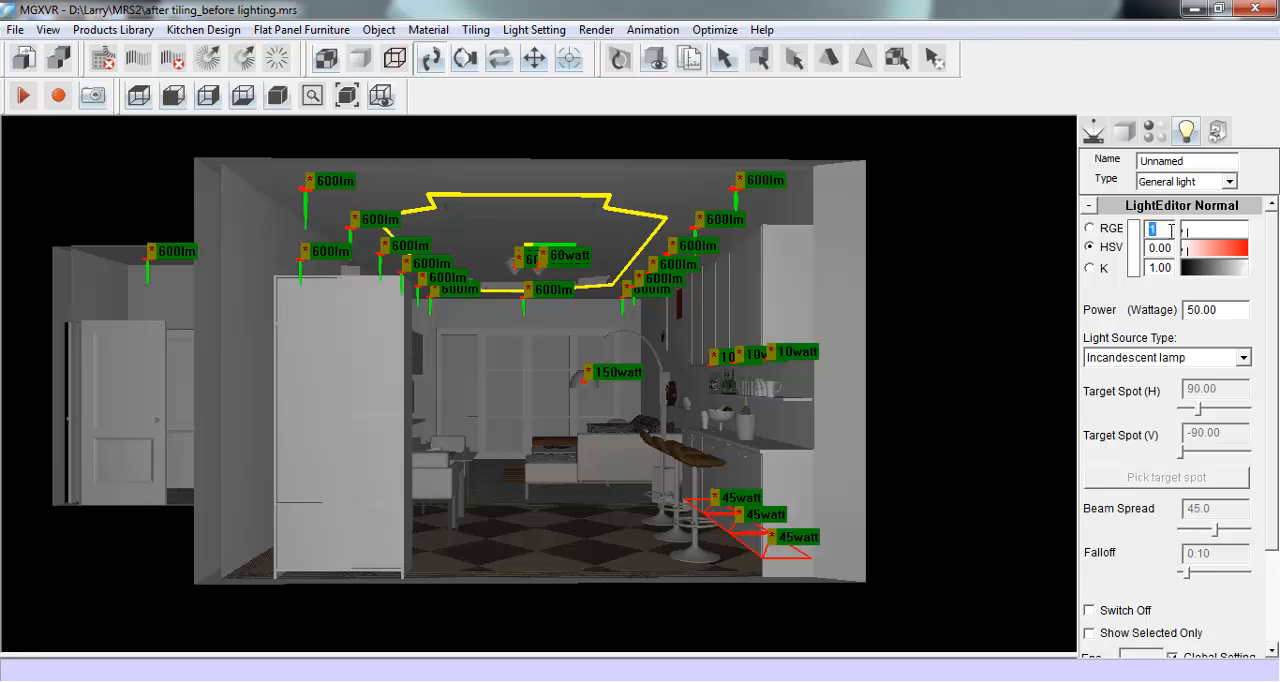
type("40")
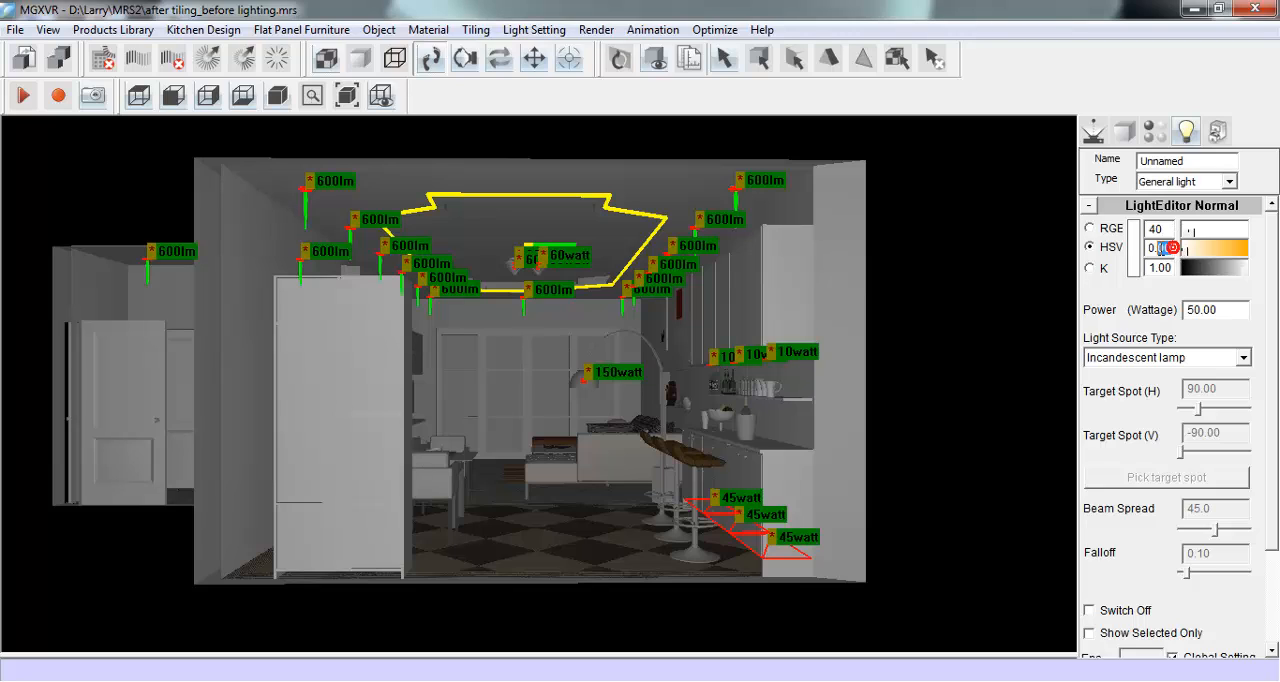
type("17")
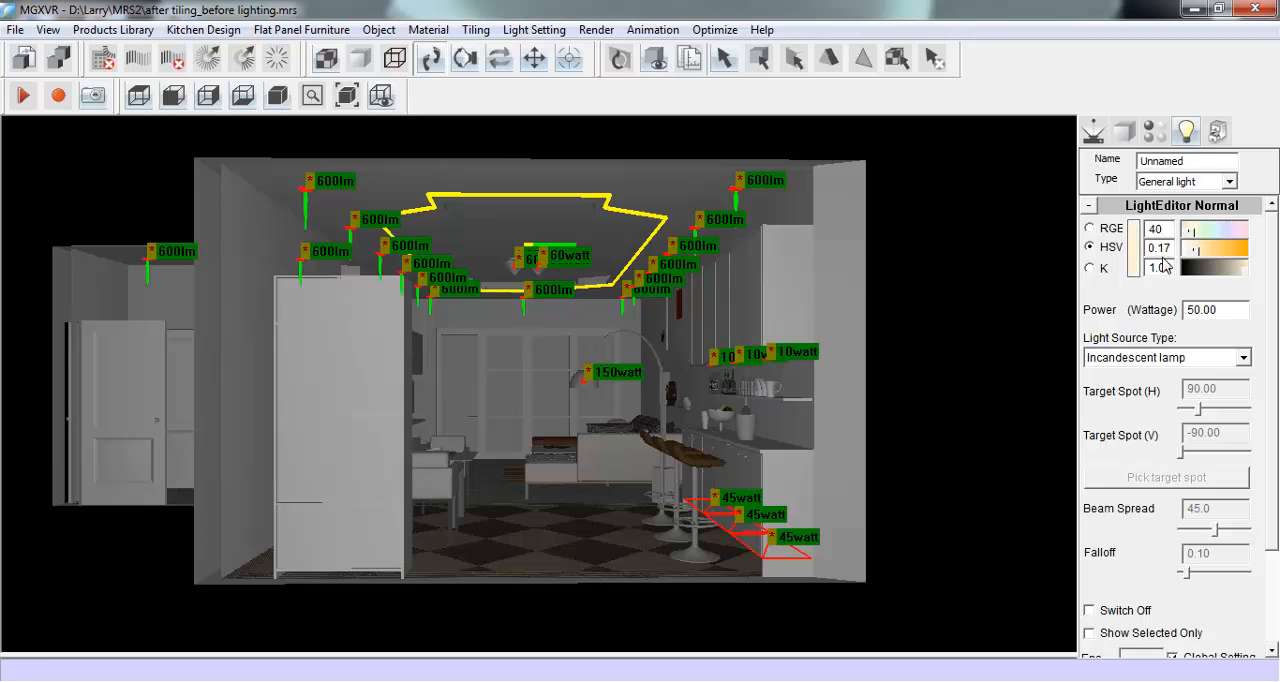
left_click_drag(1172, 267, 1143, 271)
type("0.")
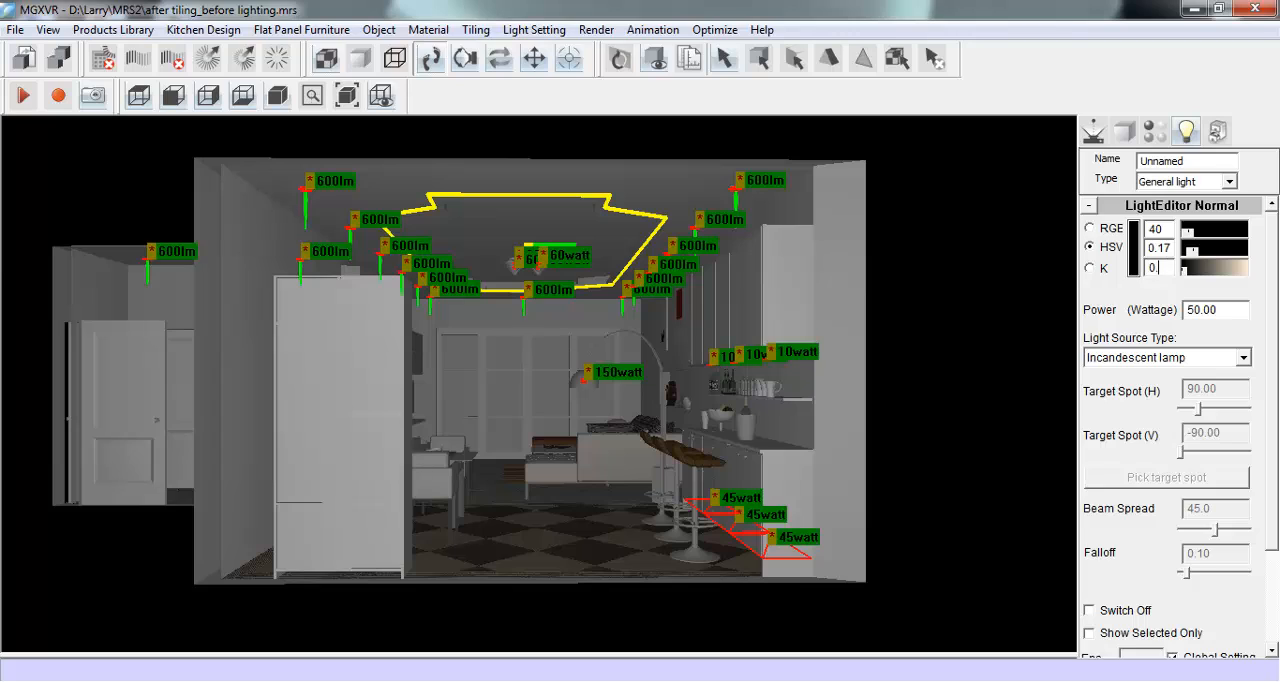
type("97")
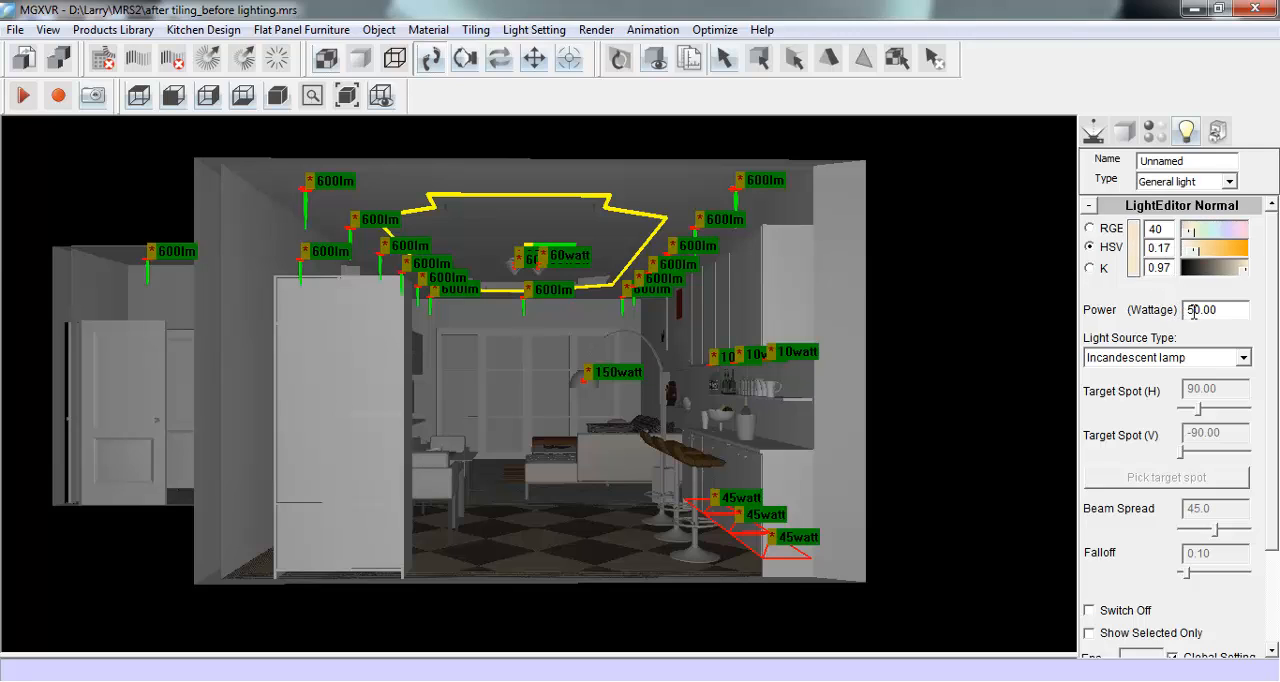
- Set the light source type of the recessed ceiling light to Compact fluorescent lamp
left_click_drag(1200, 311, 1165, 313)
left_click(1243, 357)
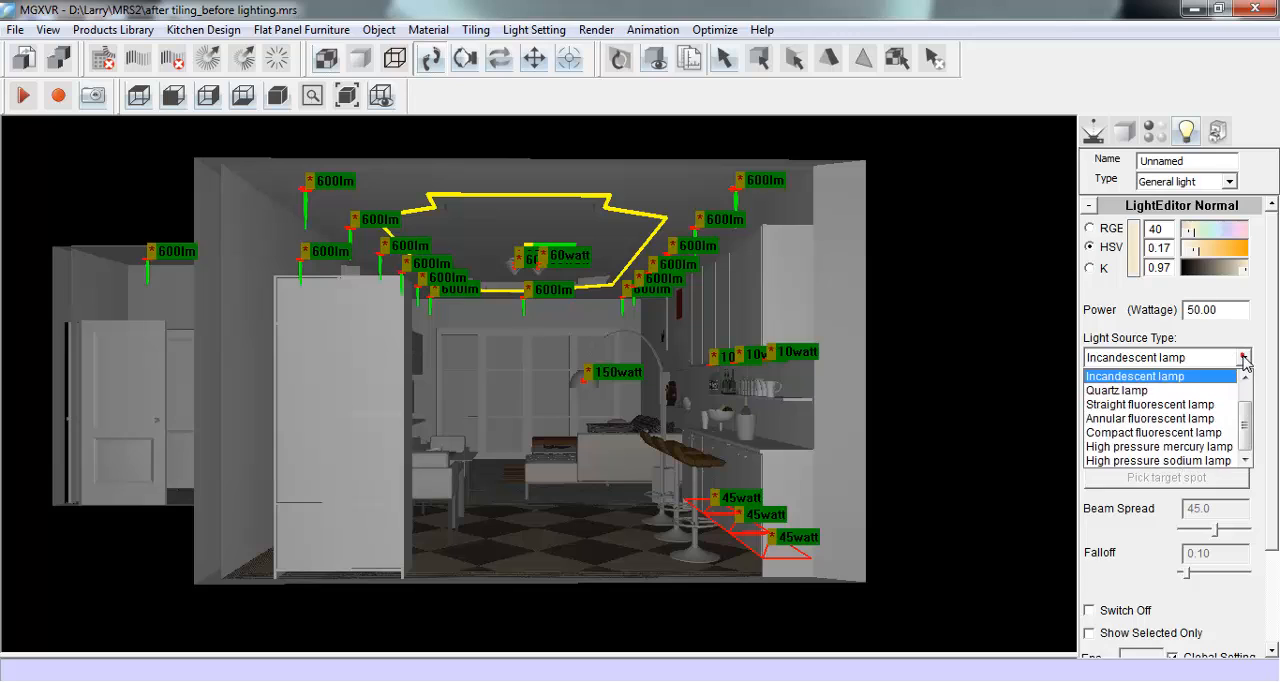
left_click(1185, 437)
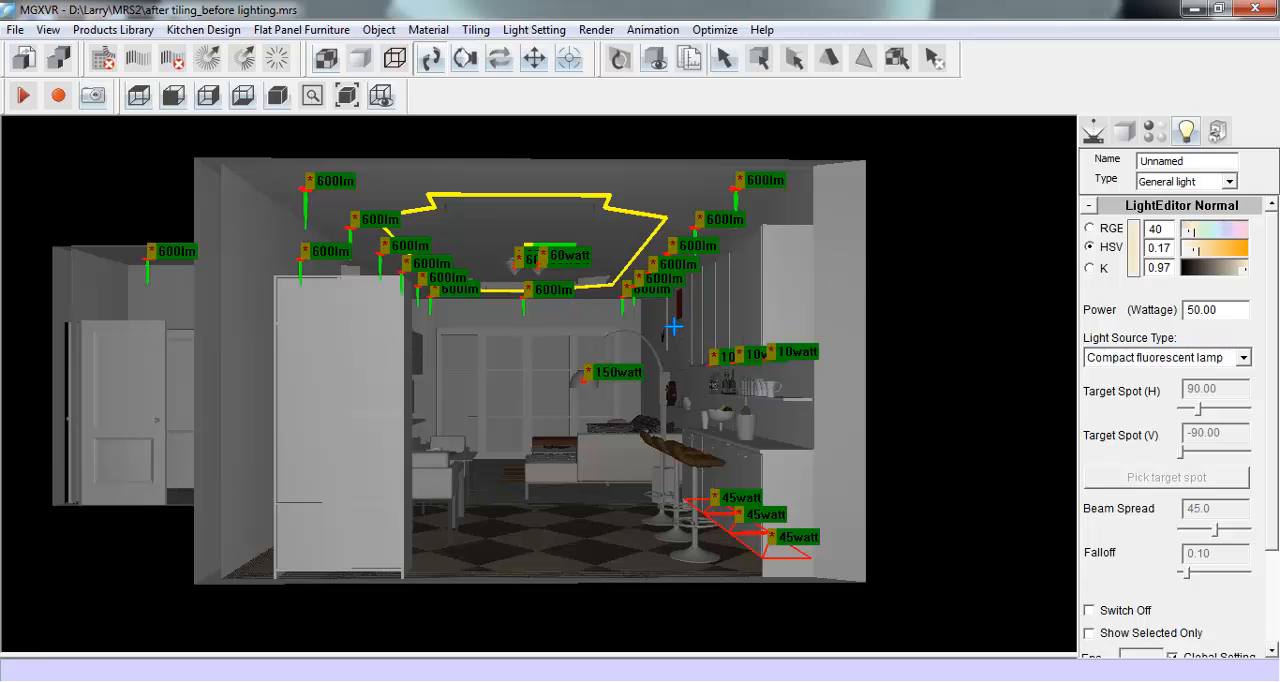
- Set the three 10-watt wall cabinet lights to hue 232 and saturation 0.15, with Incandescent lamp as their source type
left_click_drag(673, 326, 846, 374)
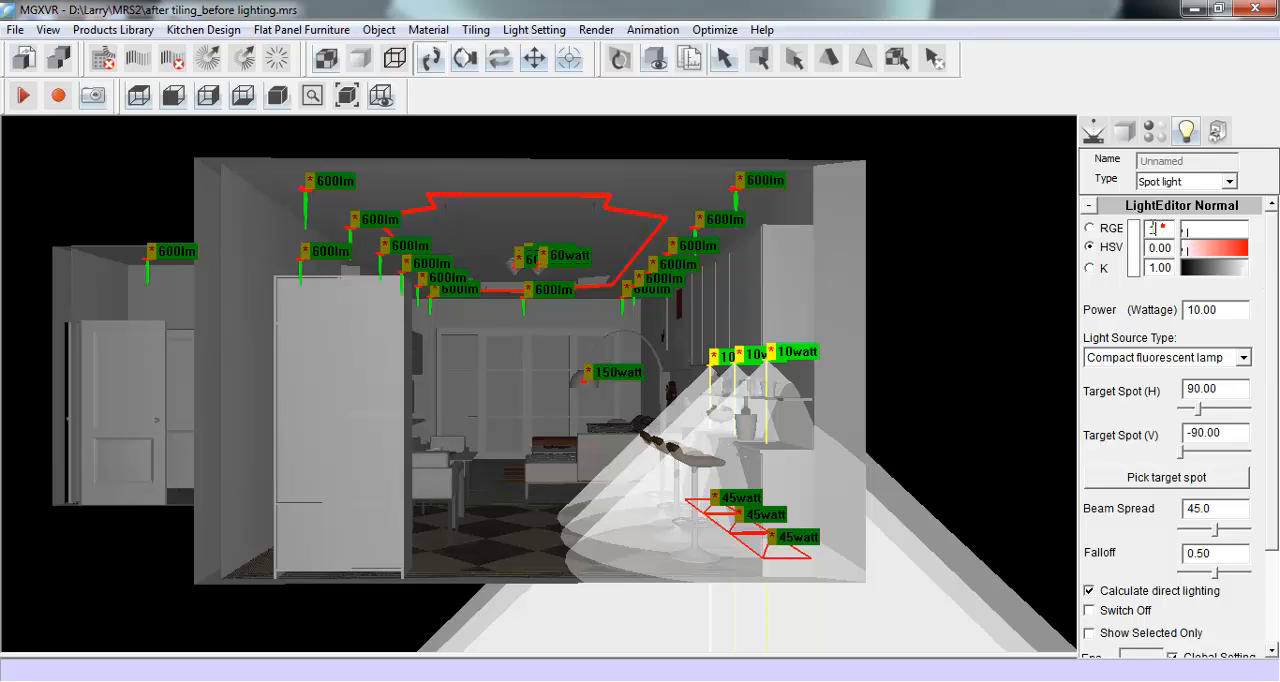
double_click(1151, 228)
type("232")
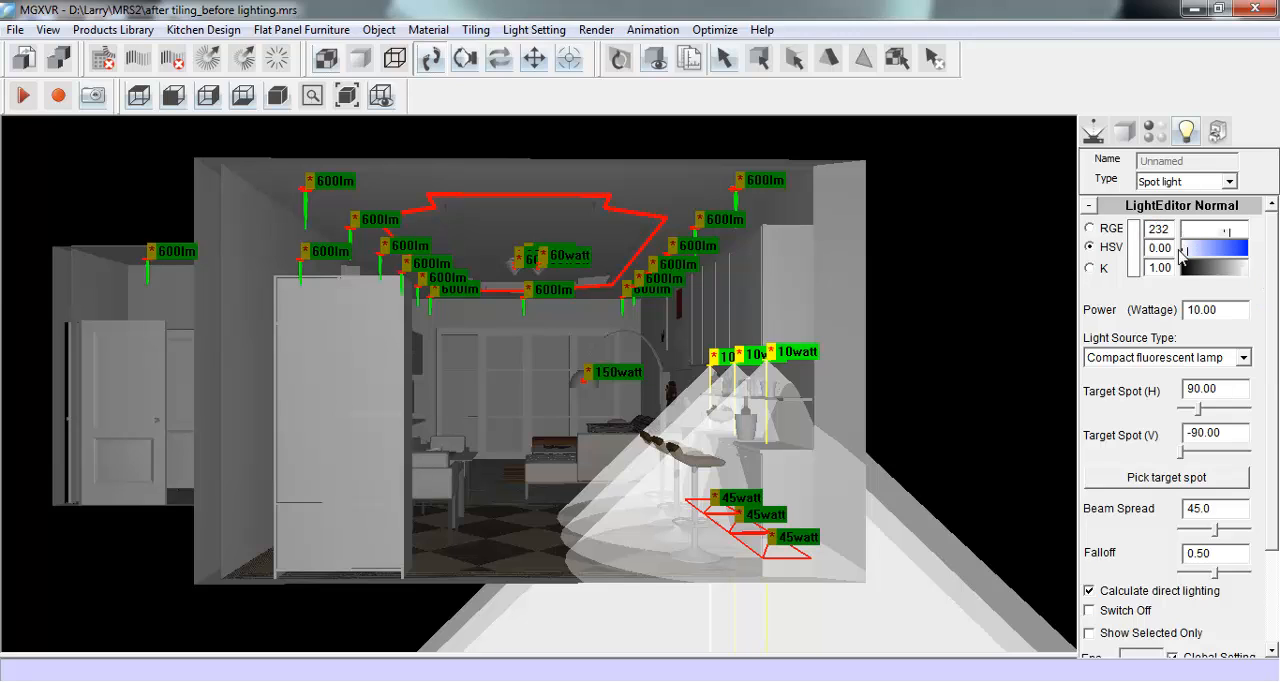
left_click_drag(1168, 248, 1158, 248)
type("15")
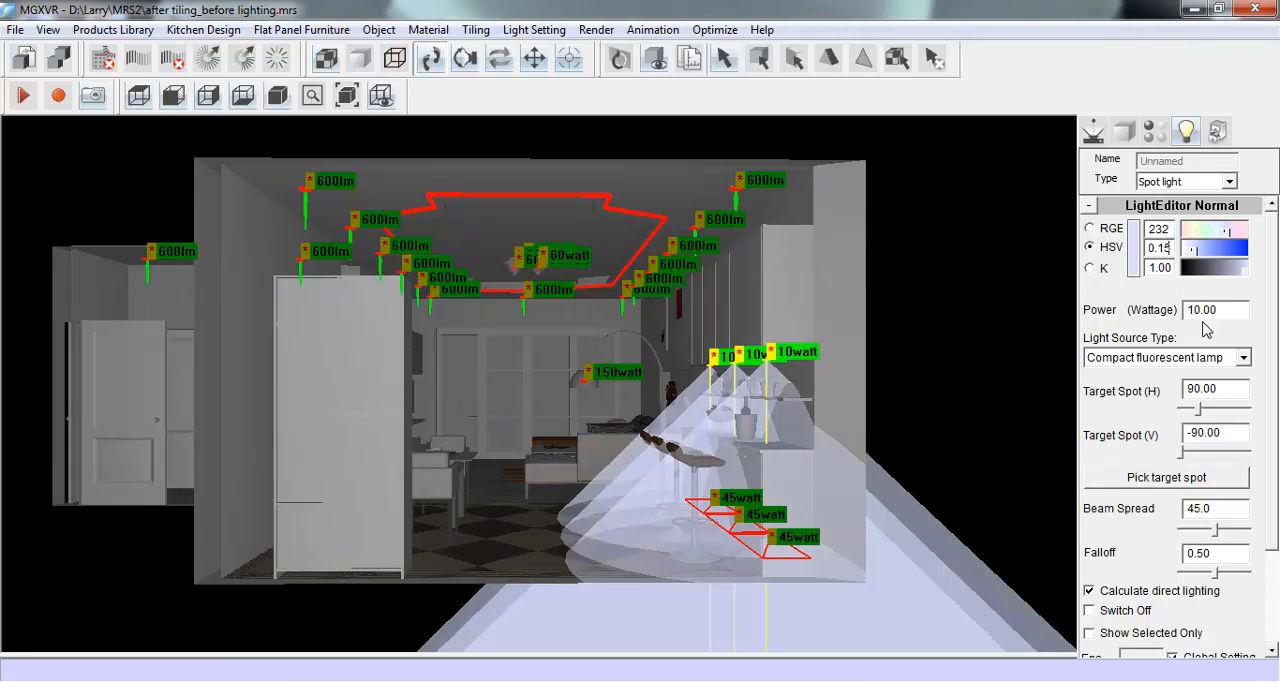
left_click(1243, 358)
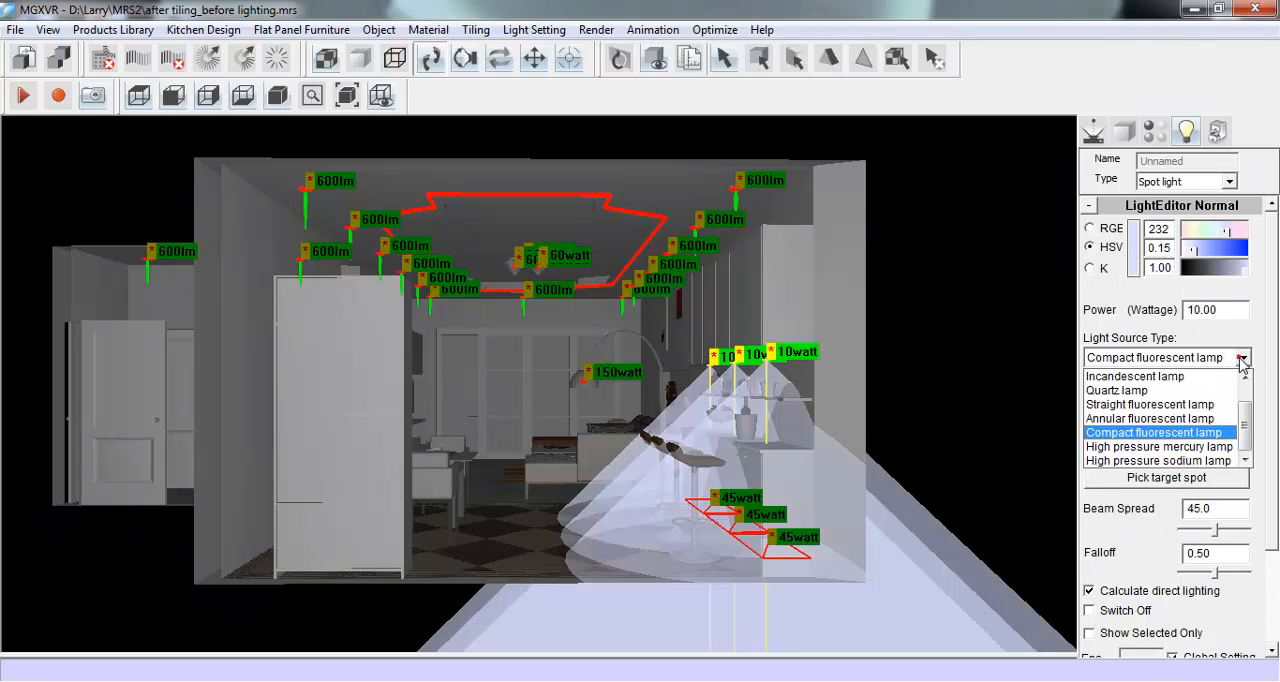
left_click(1195, 375)
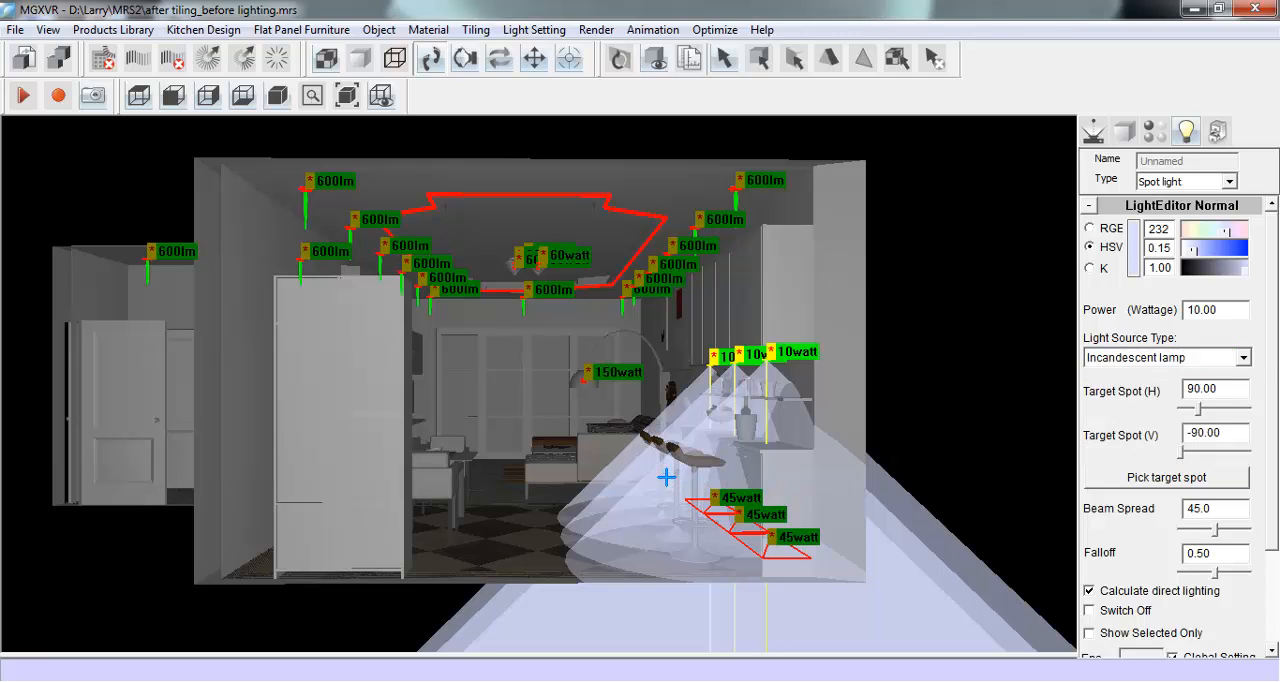
- Set the three 45-watt floor-level cabinet lights to hue 232, saturation 0.15 and 5 watts, with Compact fluorescent lamp as their source type
left_click_drag(666, 477, 842, 574)
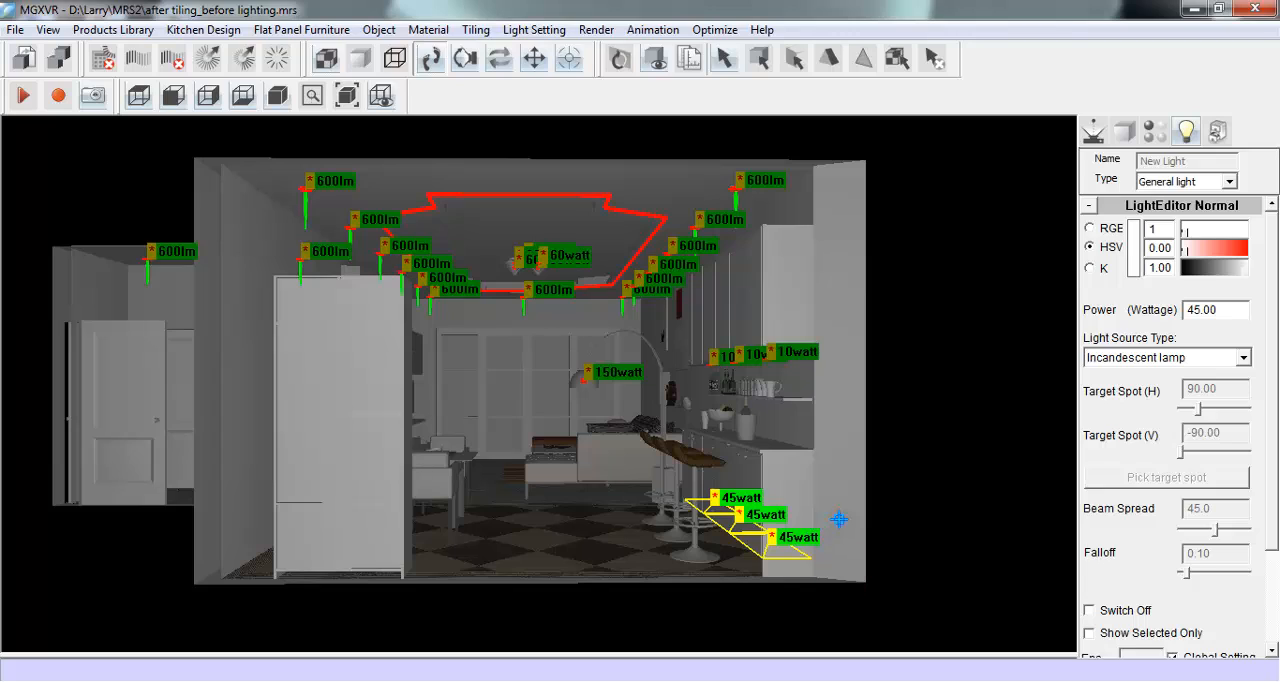
type("232")
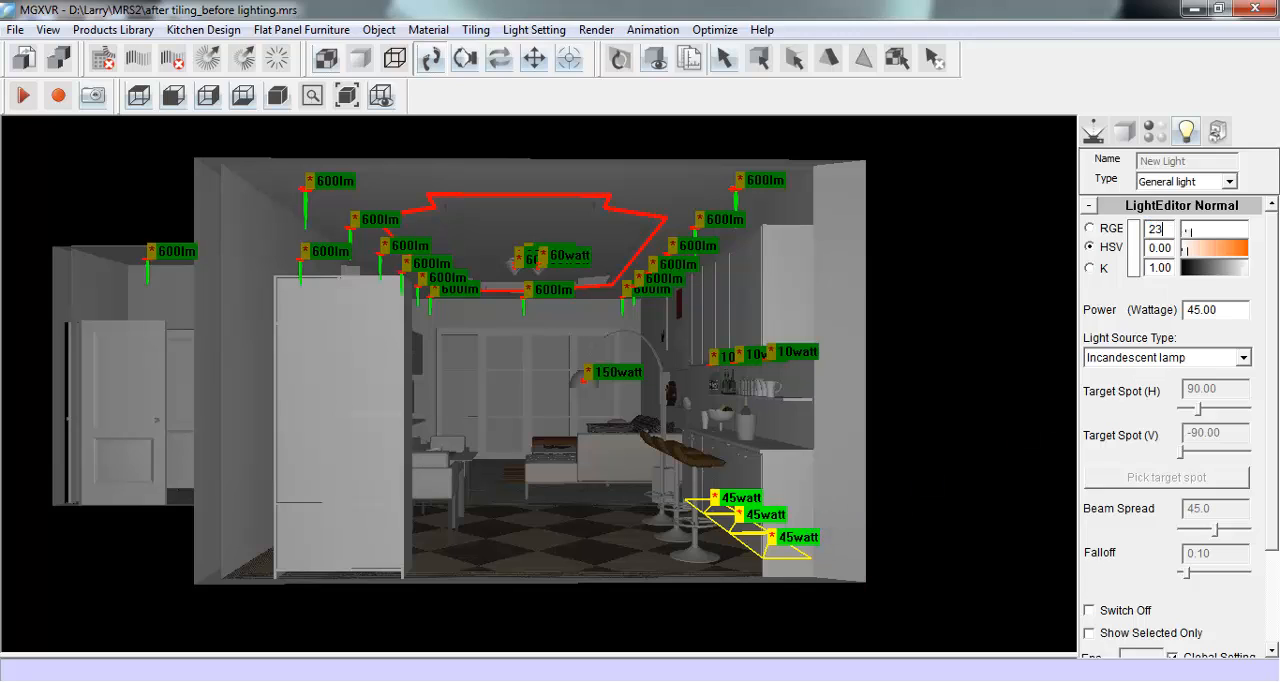
type("15")
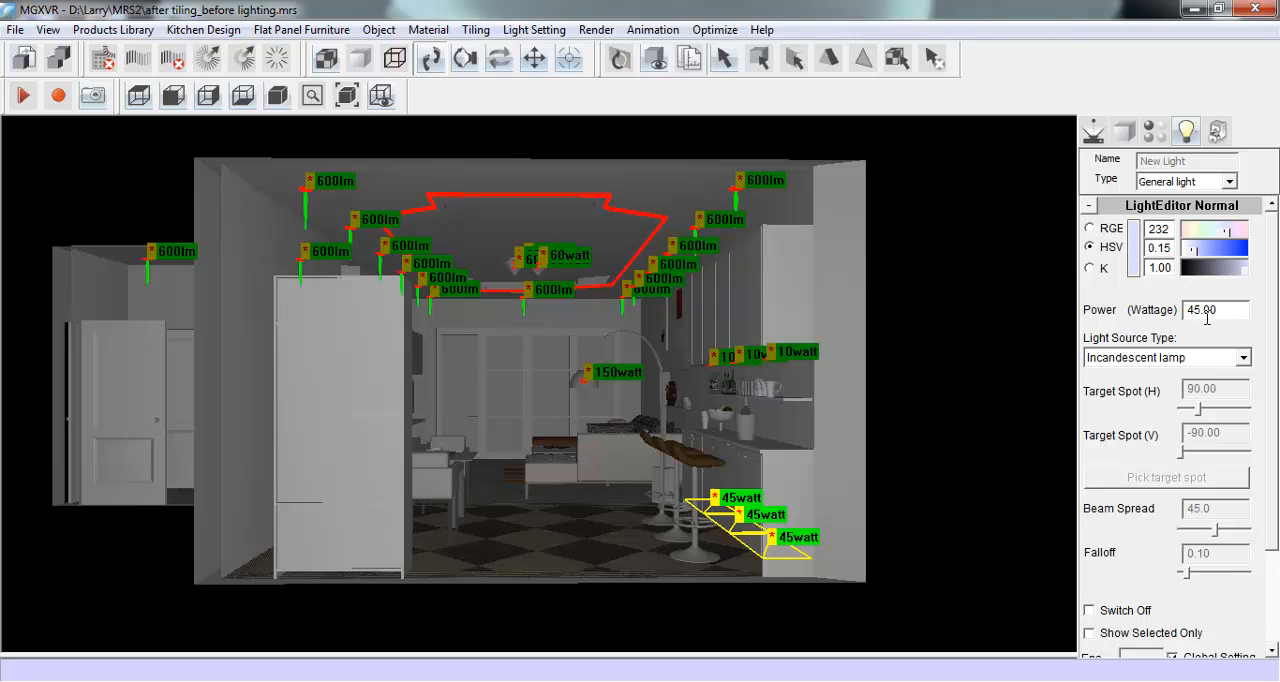
key("BackSpace")
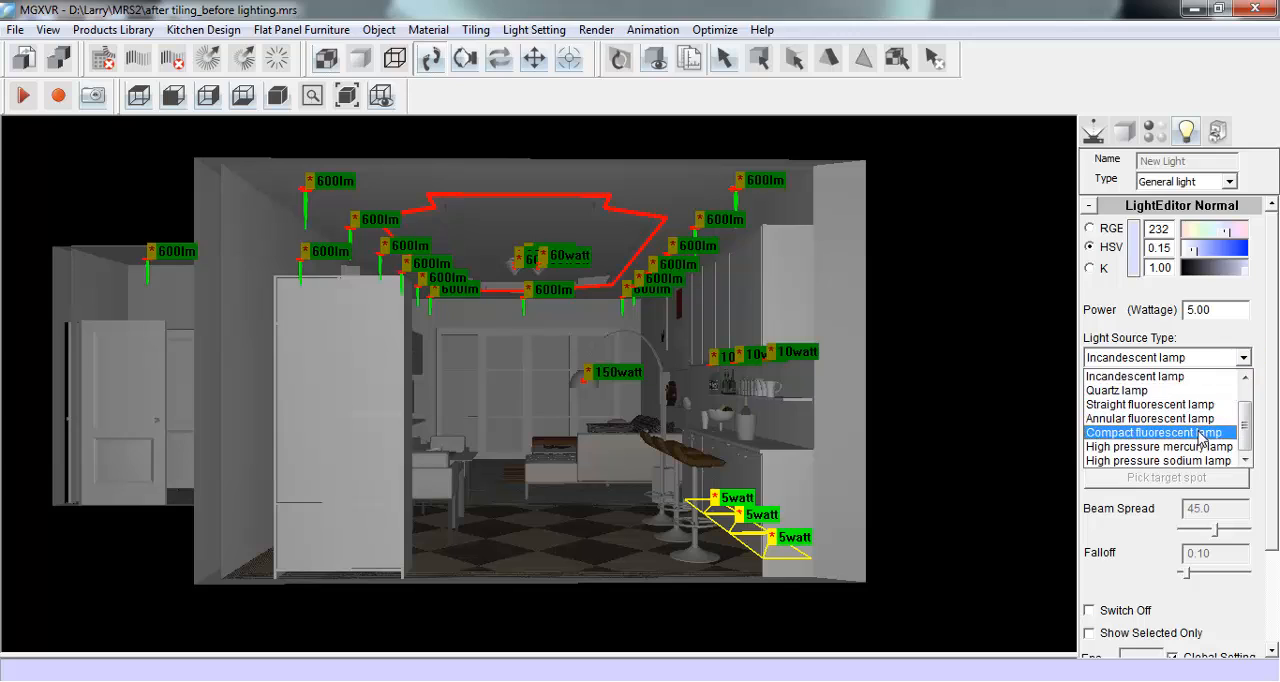
left_click(1155, 432)
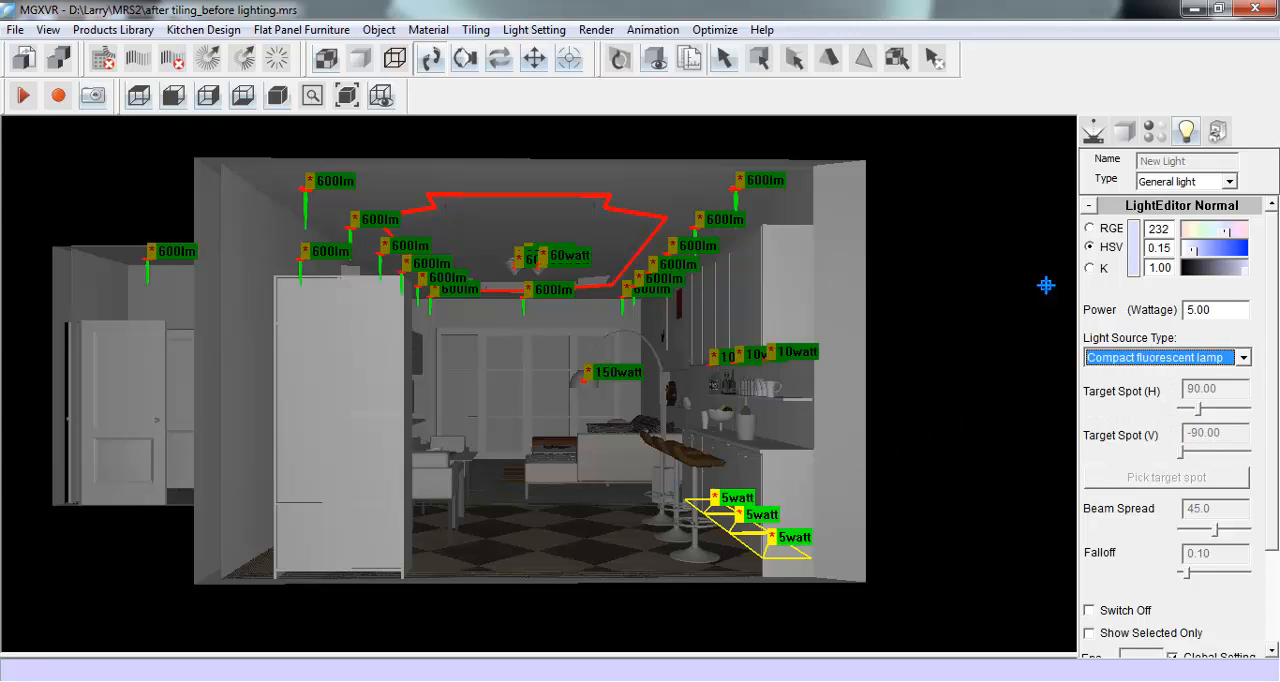
- Place the camera inside the room looking across the dining table and sofa, and start rendering with High precision
left_click(1094, 132)
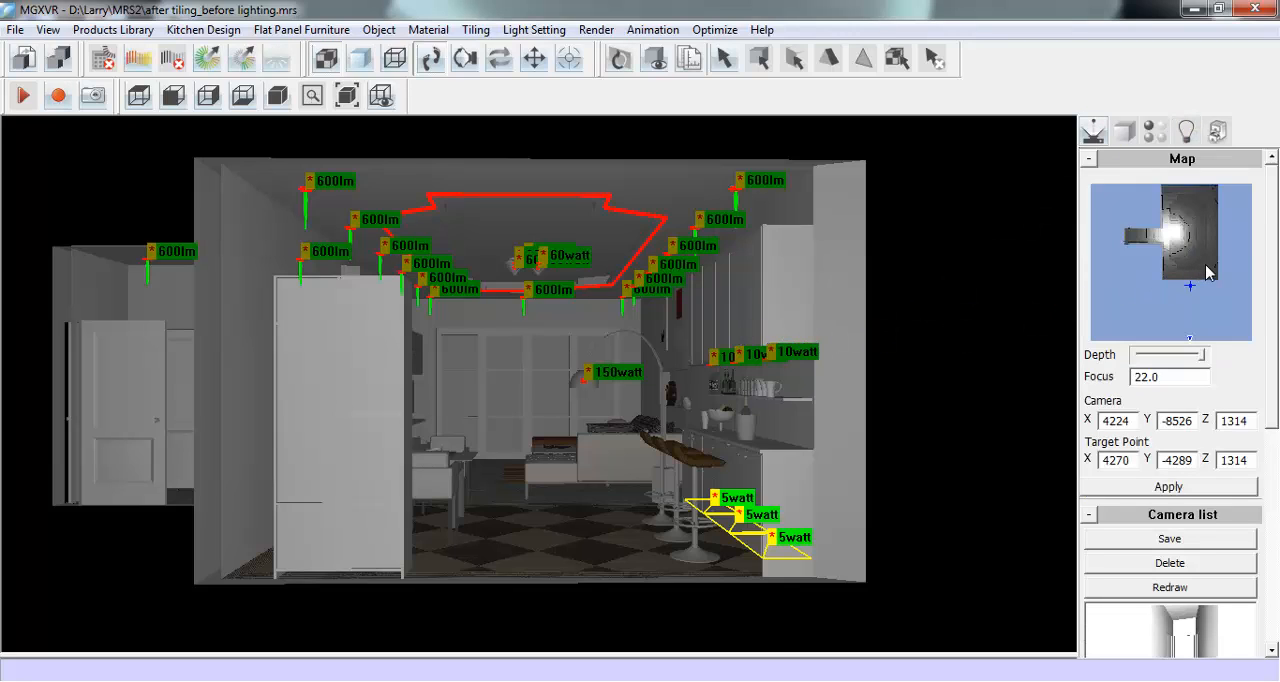
left_click_drag(1208, 272, 1174, 212)
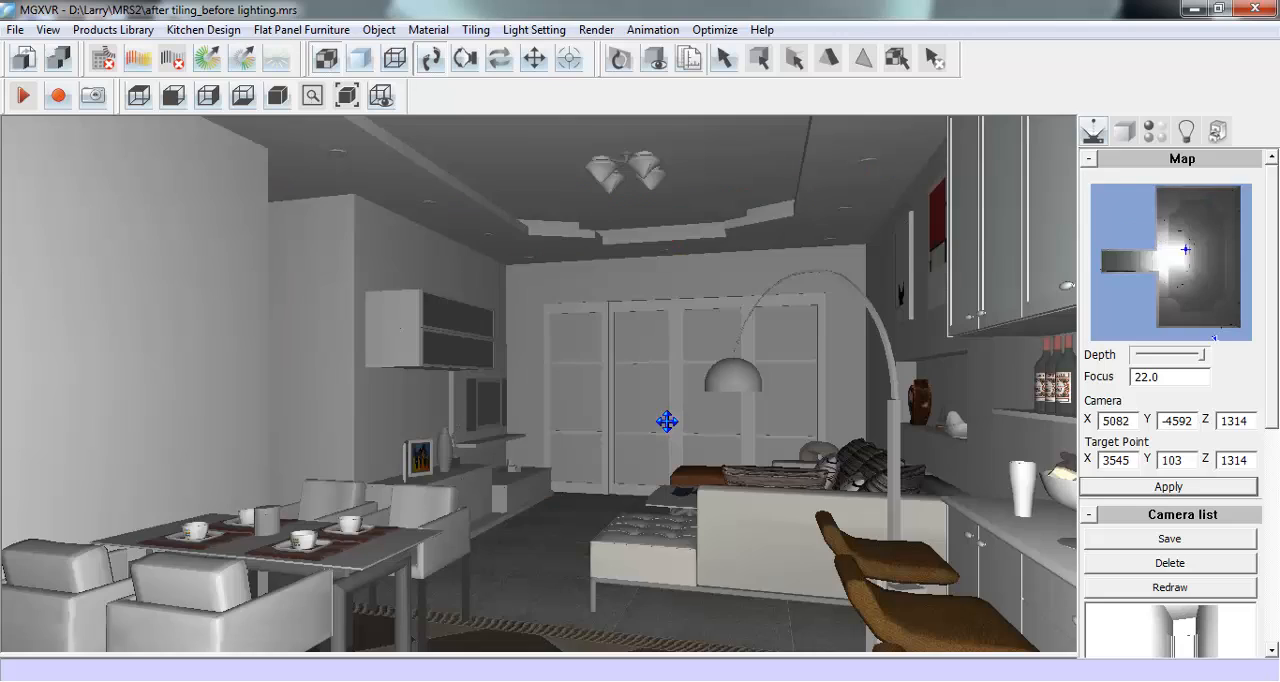
left_click(151, 61)
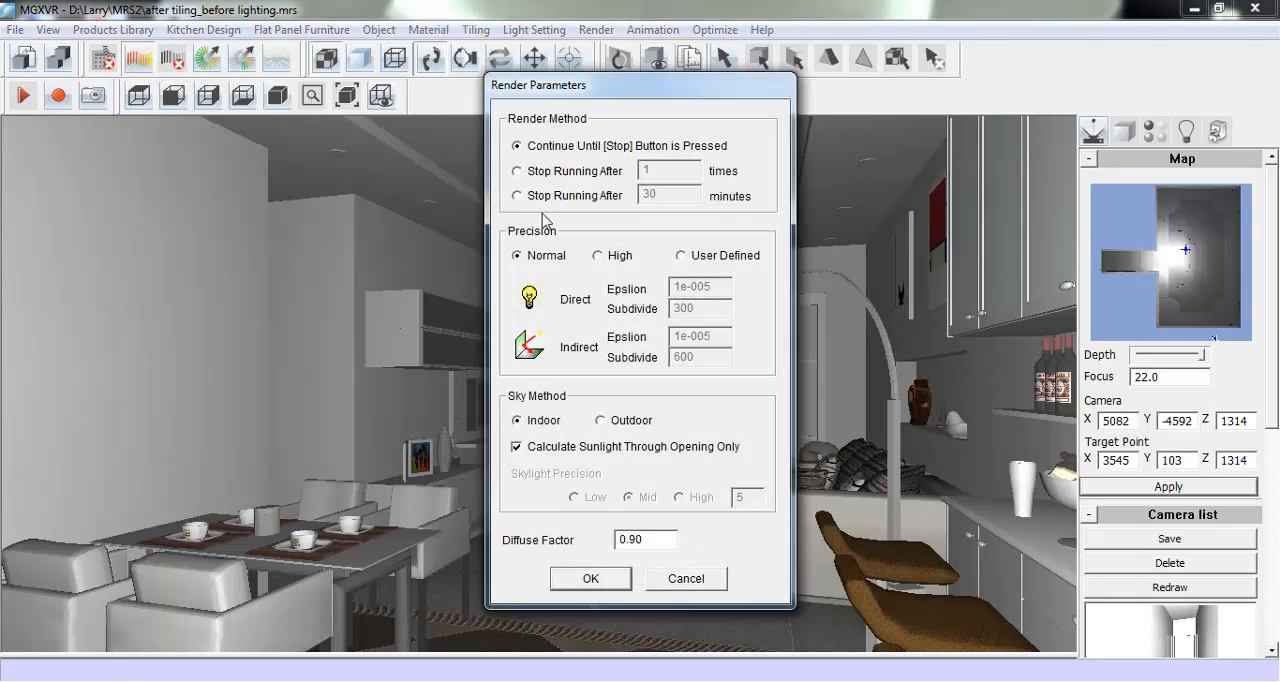
left_click(598, 256)
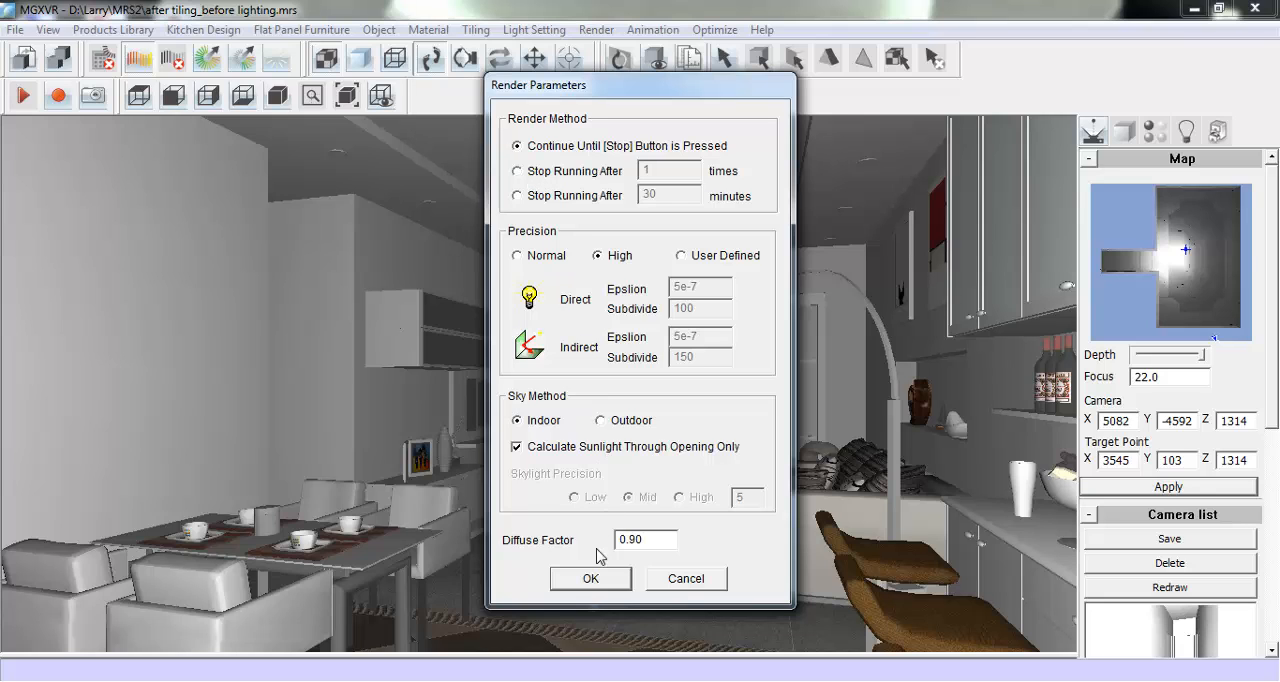
left_click(590, 578)
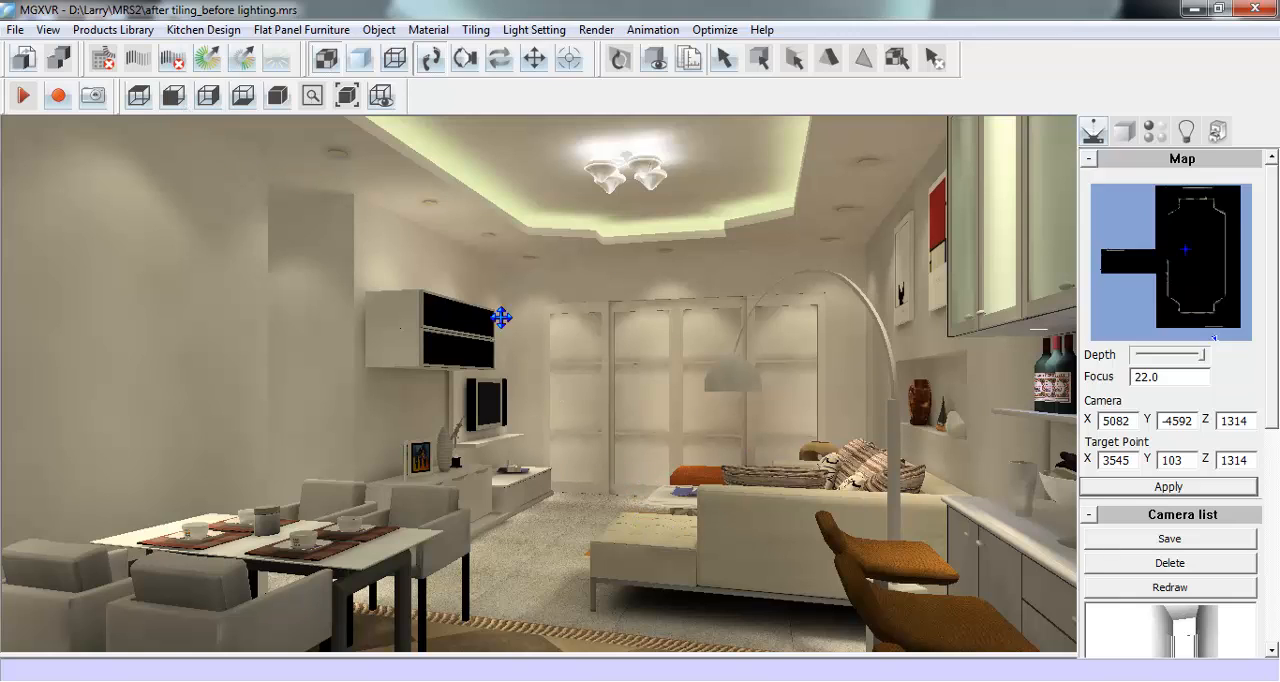
- Auto-adjust the rendered light levels, raise brightness and black, and slightly reduce exposure, contrast and white
left_click(279, 63)
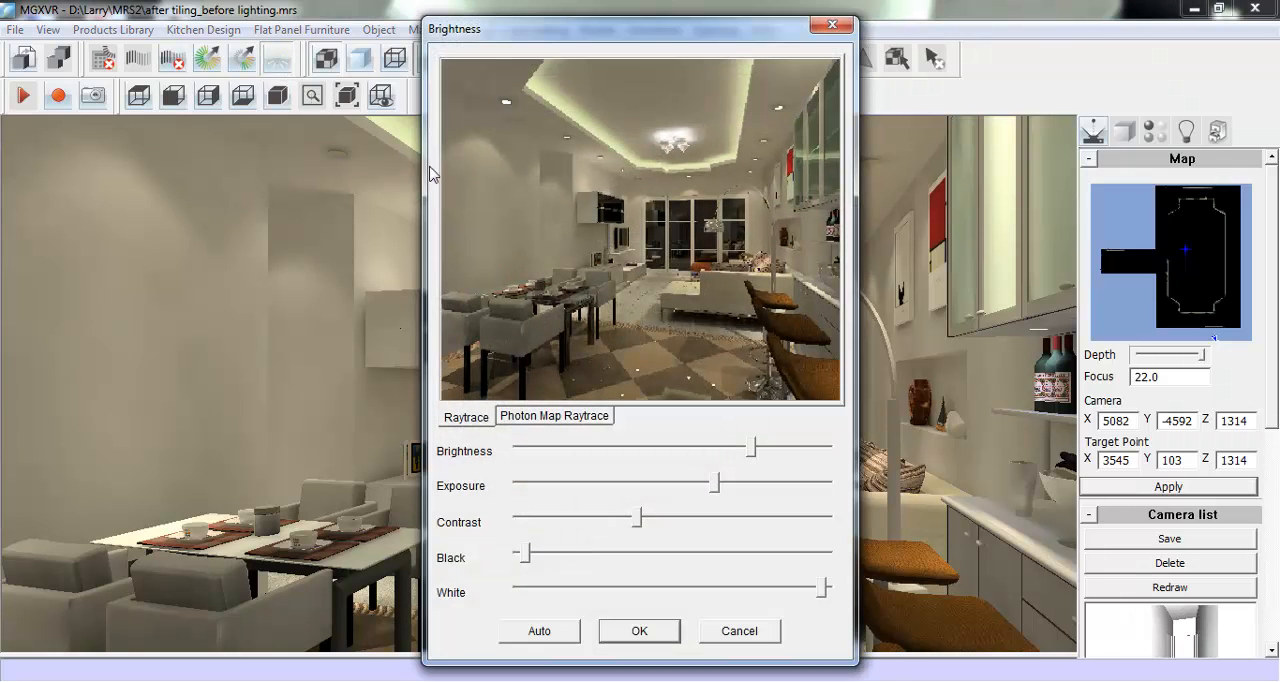
left_click(566, 638)
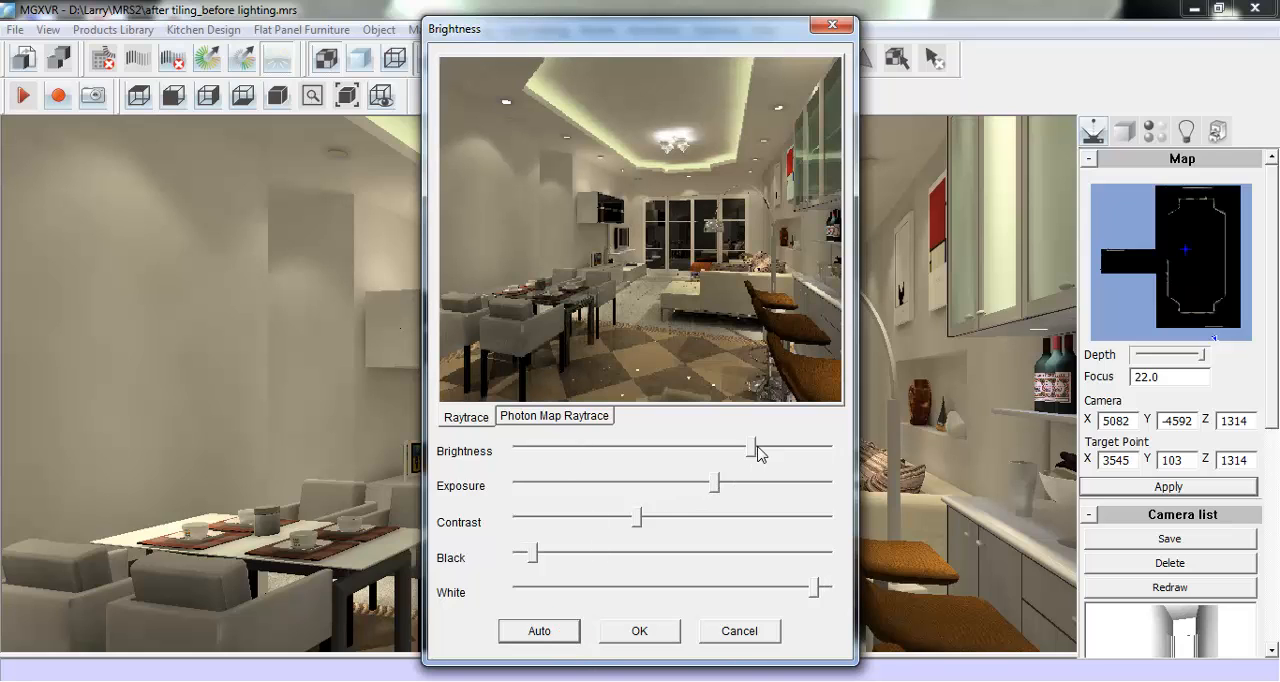
left_click_drag(753, 449, 775, 455)
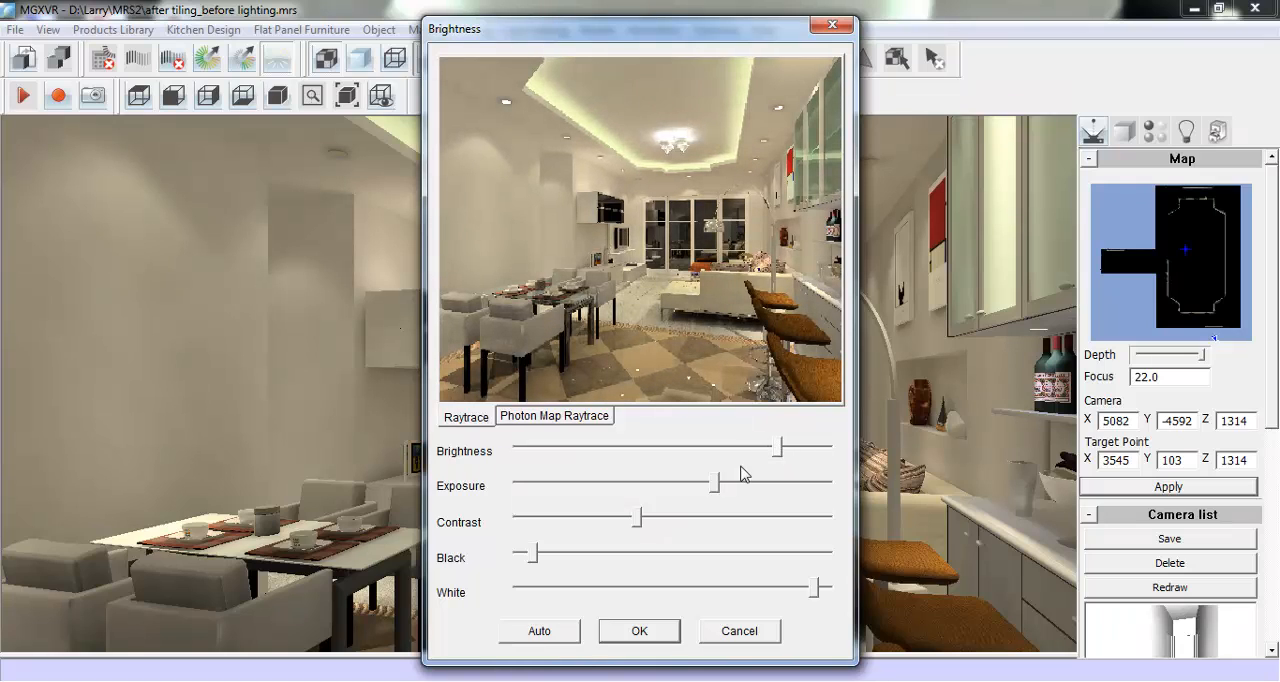
left_click_drag(715, 485, 702, 485)
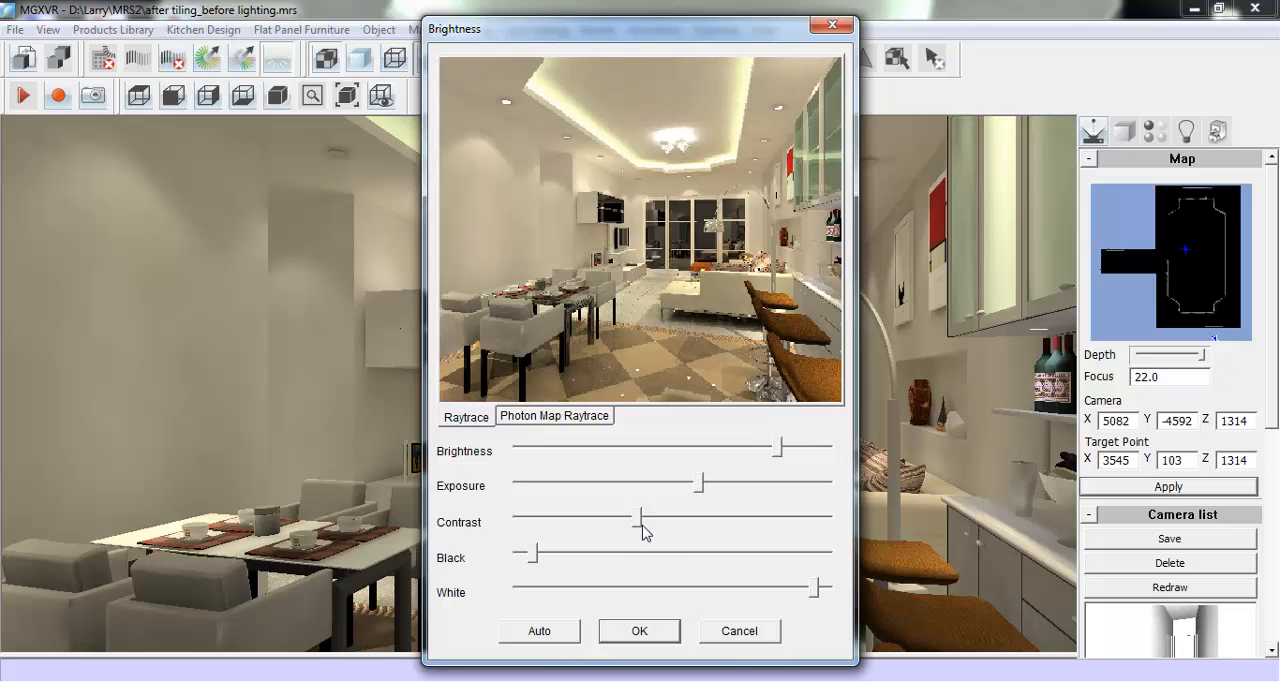
left_click_drag(636, 527, 607, 533)
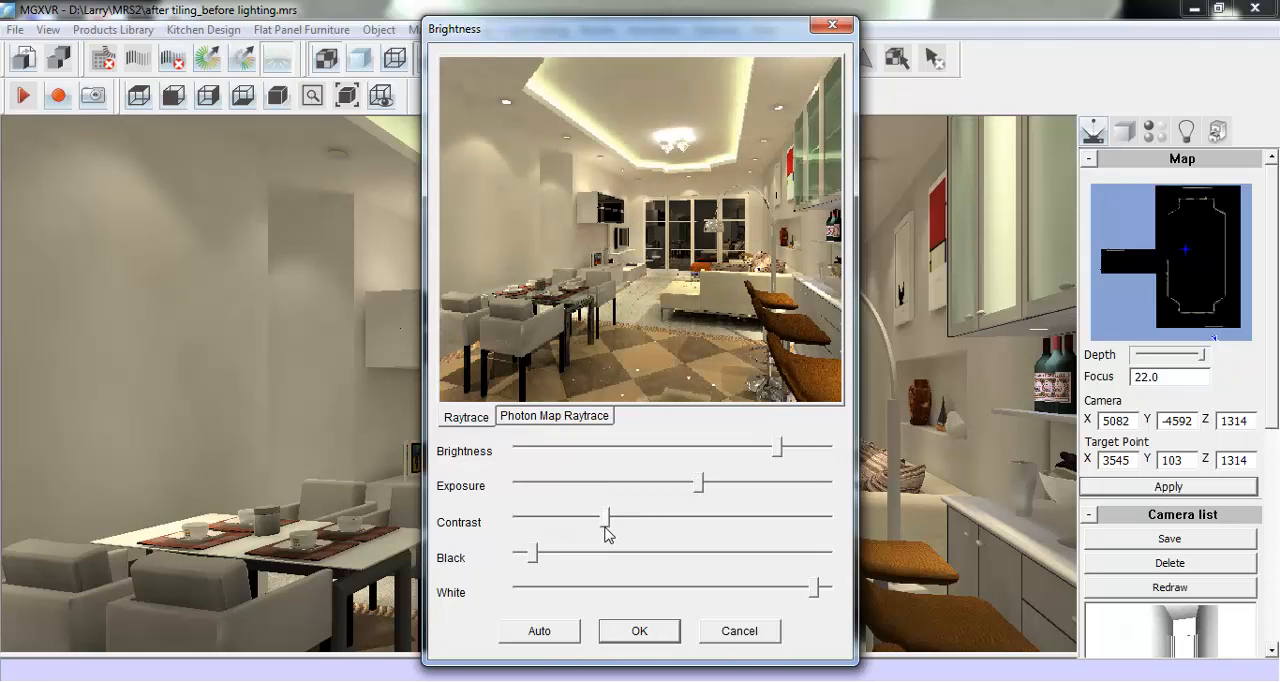
mouse_move(813, 590)
left_mouse_down()
mouse_move(795, 590)
mouse_move(808, 590)
left_mouse_up()
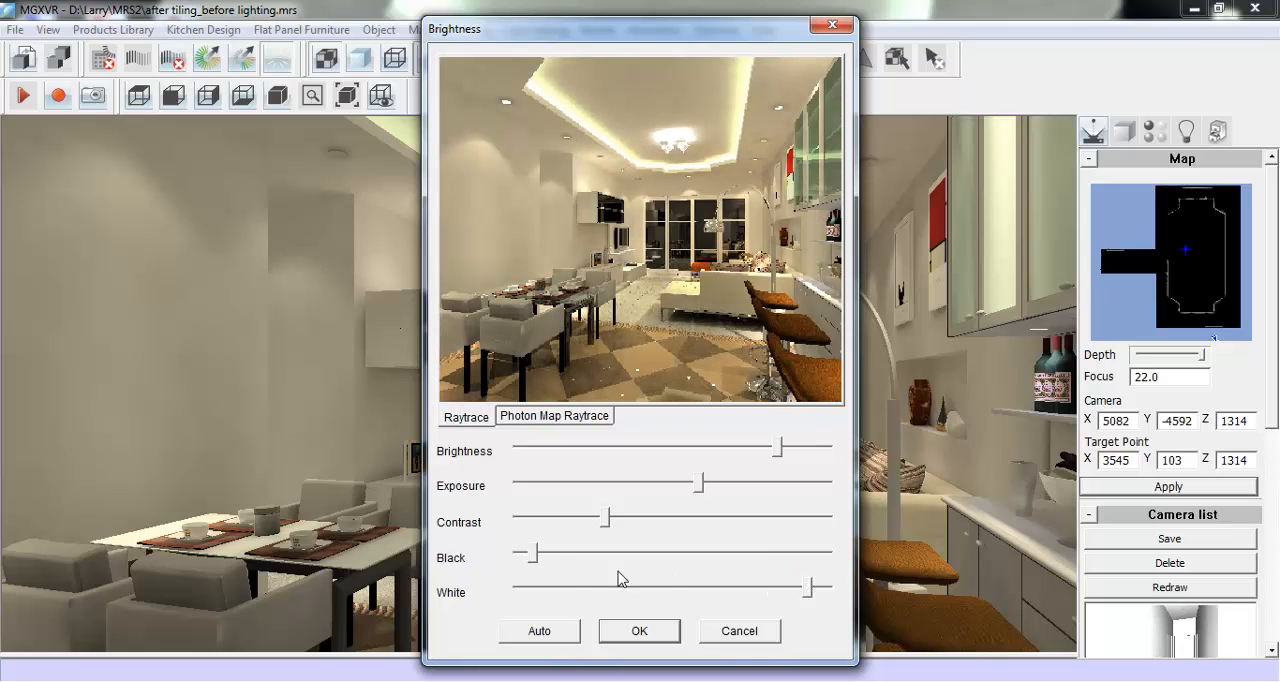
left_click_drag(536, 558, 547, 558)
left_click_drag(782, 455, 786, 457)
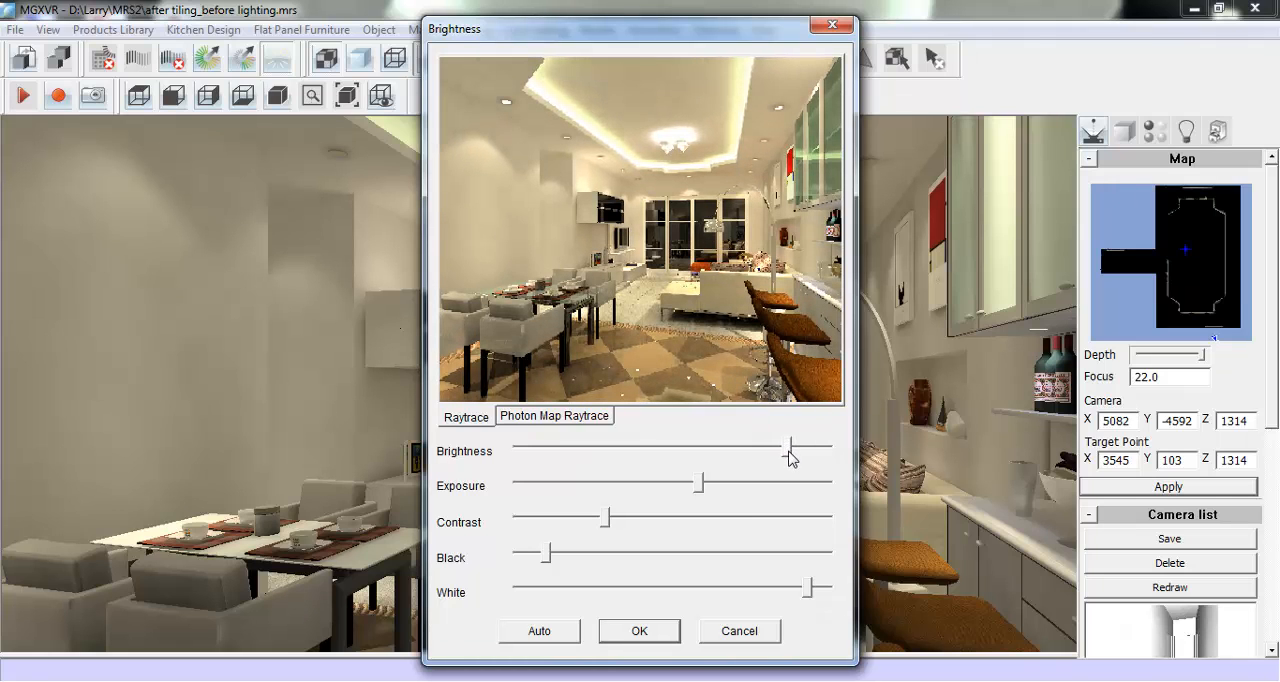
left_click(636, 632)
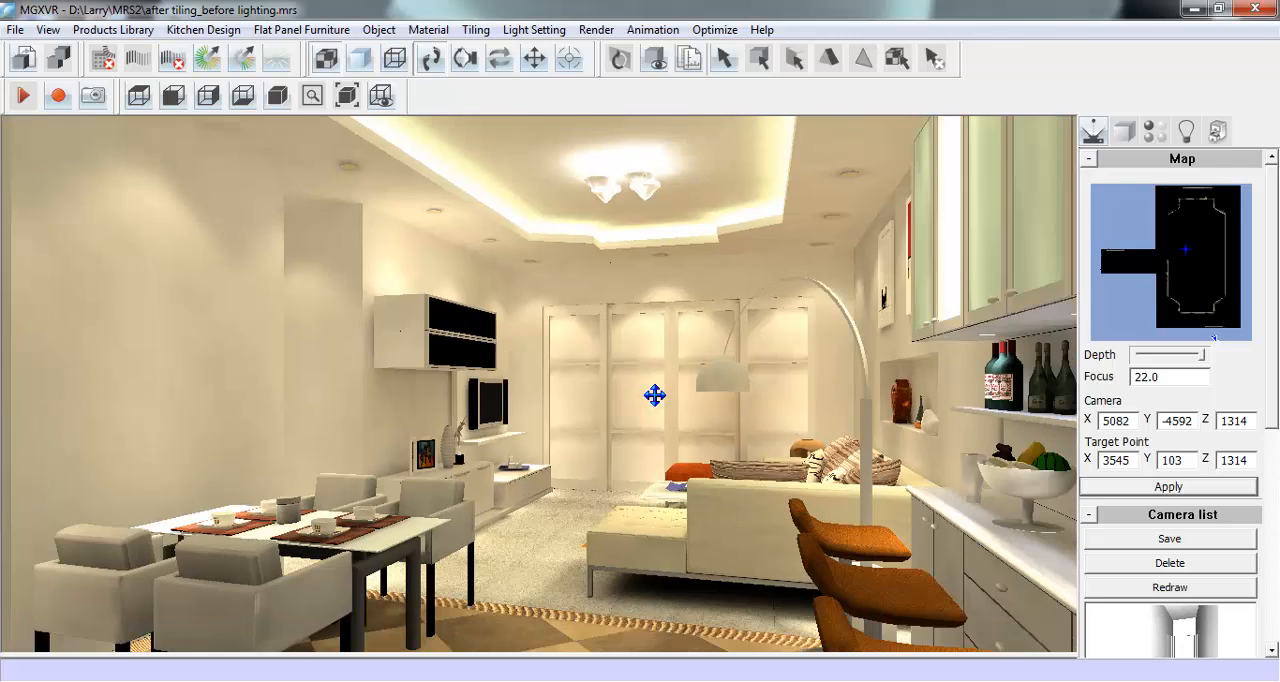
- Open the MRS2 image folder and apply the striped texture Q68.jpg to the niche wall beside the kitchen cabinets
scroll(654, 396, "down", 2)
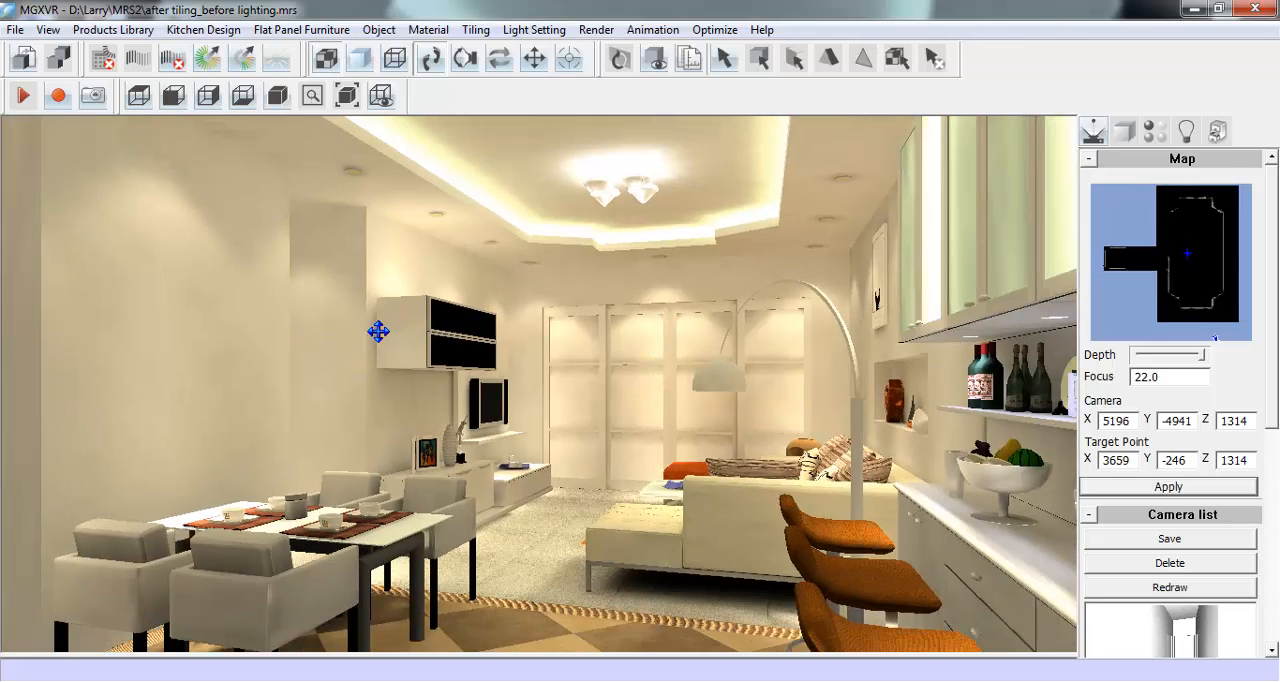
left_click(314, 670)
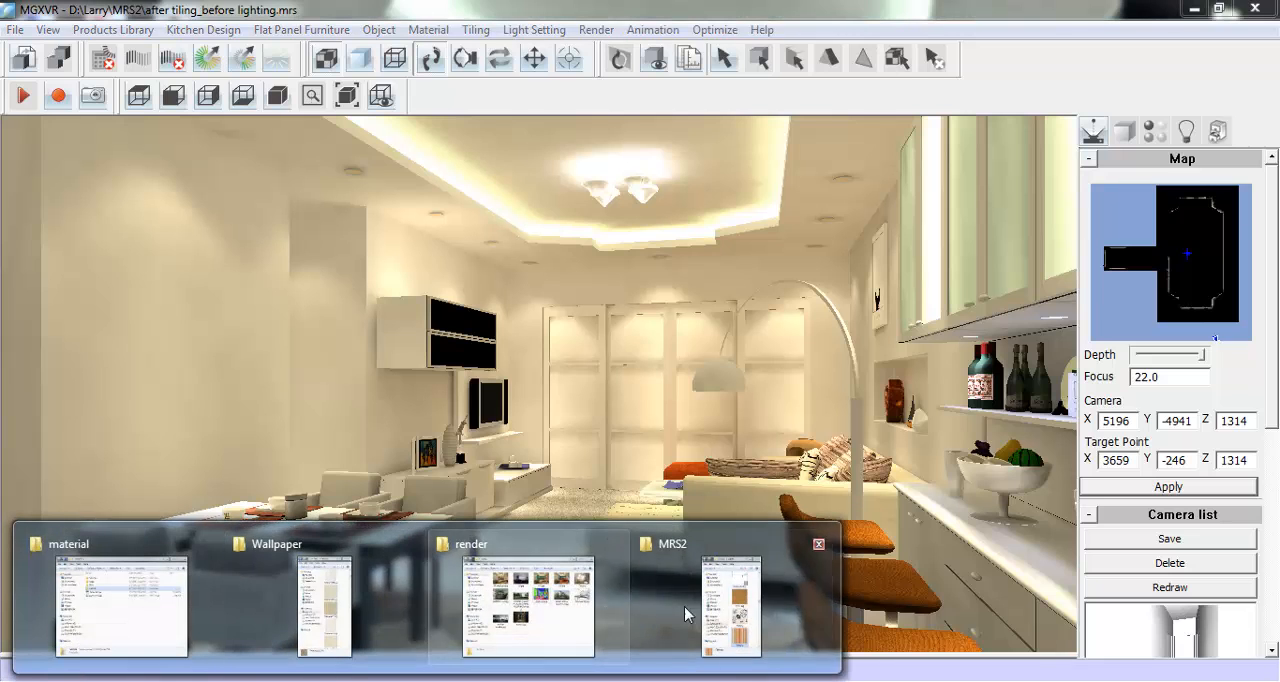
left_click(730, 608)
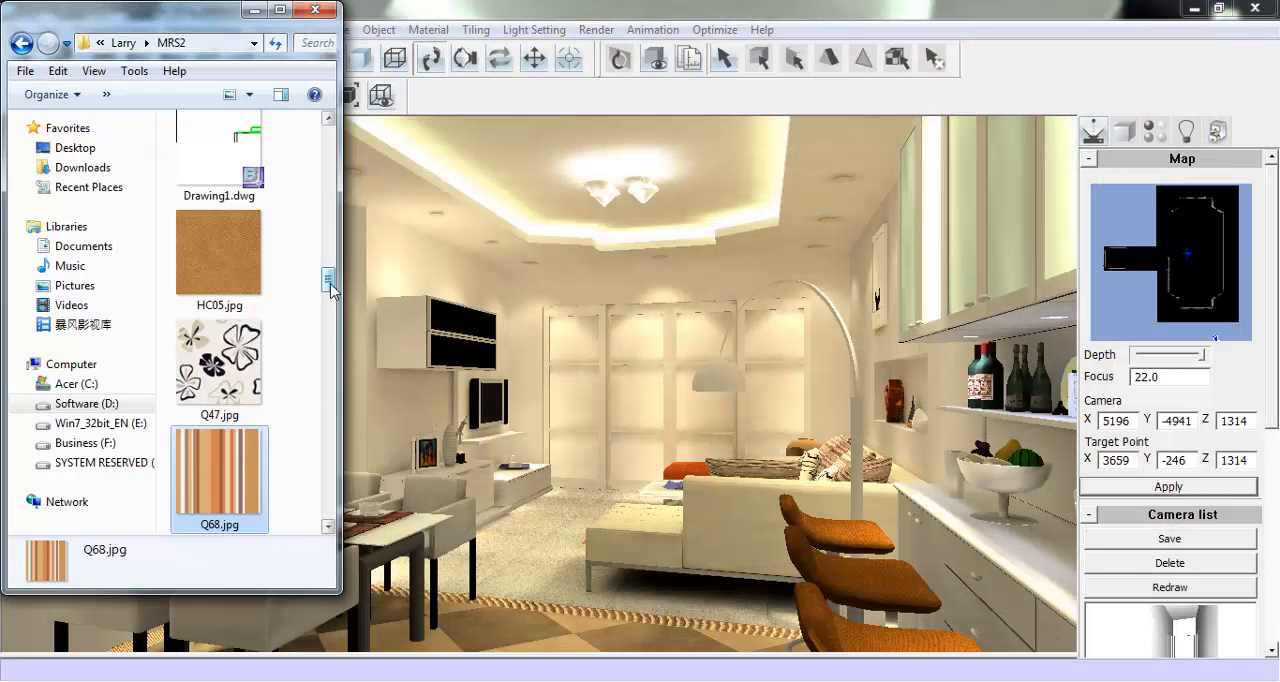
scroll(331, 278, "down", 1)
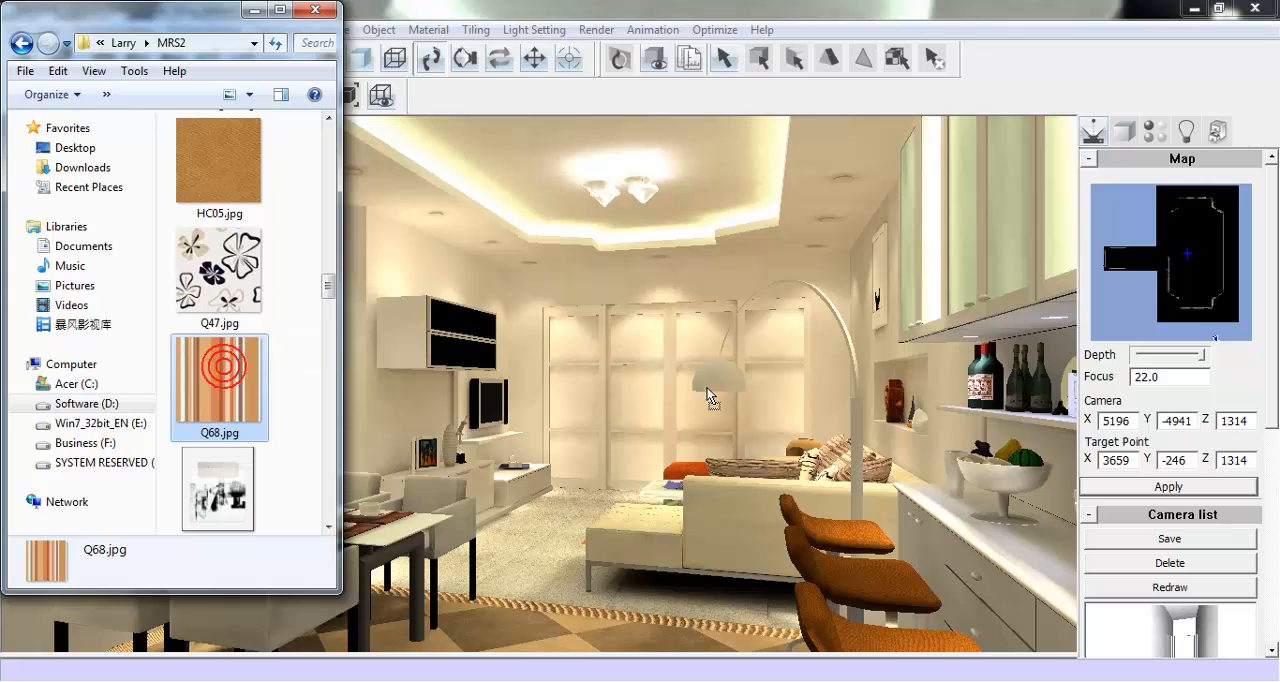
left_click(874, 350)
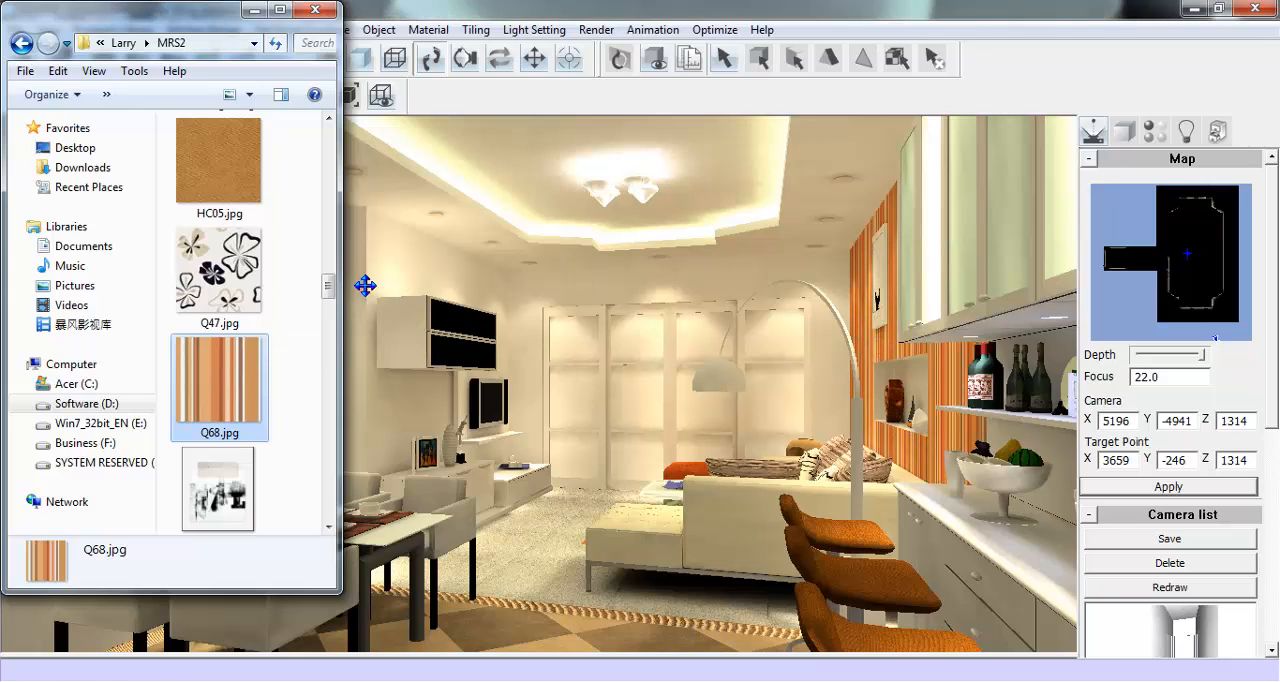
- Try the textures VR003912.jpg and Q47.jpg in turn on the niche wall beside the kitchen cabinets
left_click_drag(330, 291, 348, 398)
left_click(234, 226)
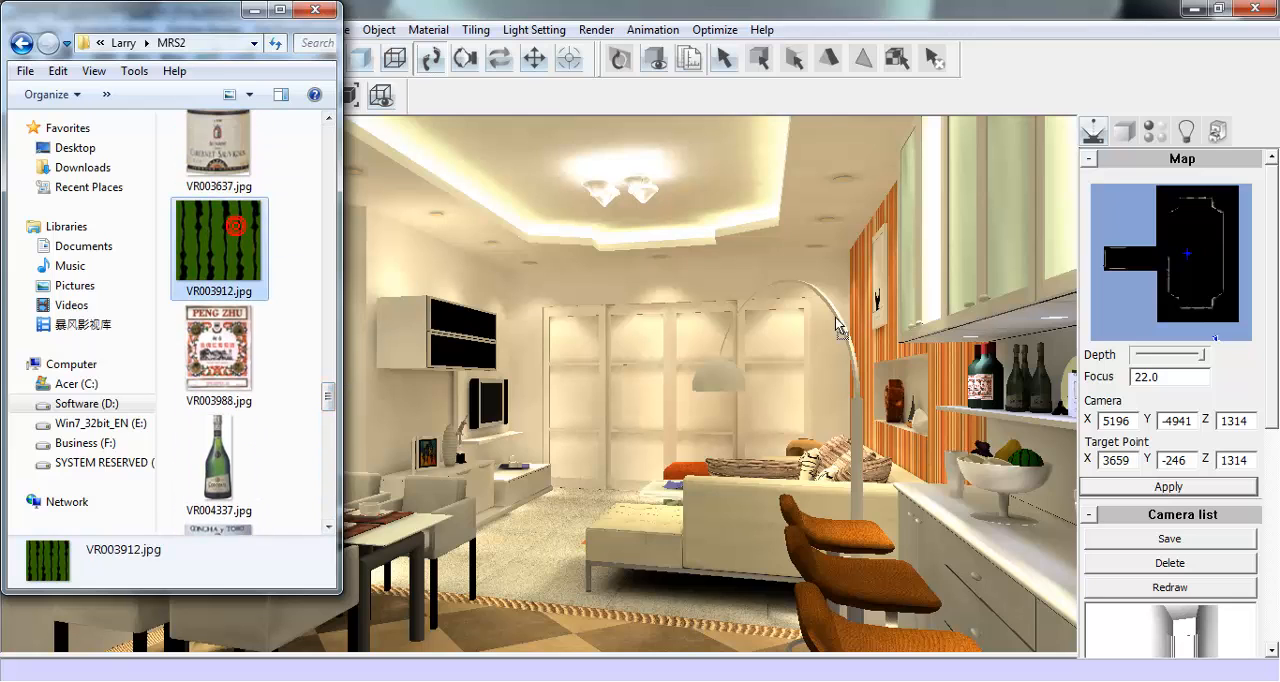
left_click_drag(866, 338, 867, 340)
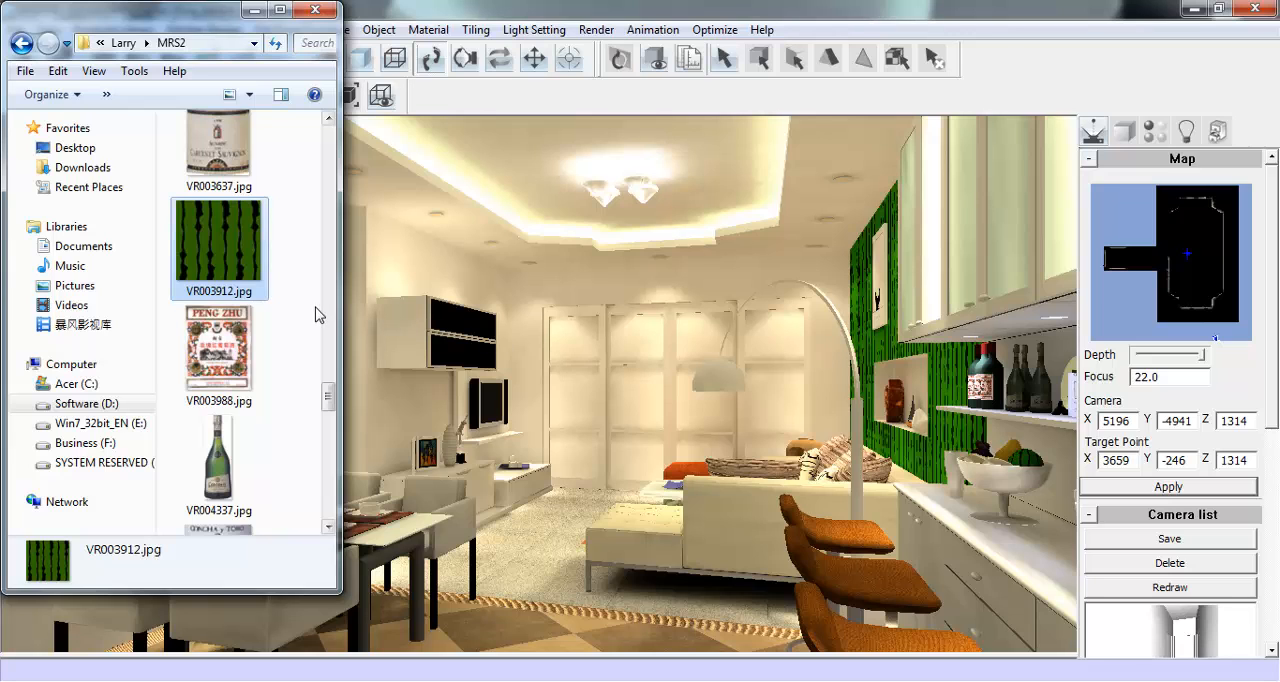
left_click_drag(322, 382, 345, 283)
left_click(220, 335)
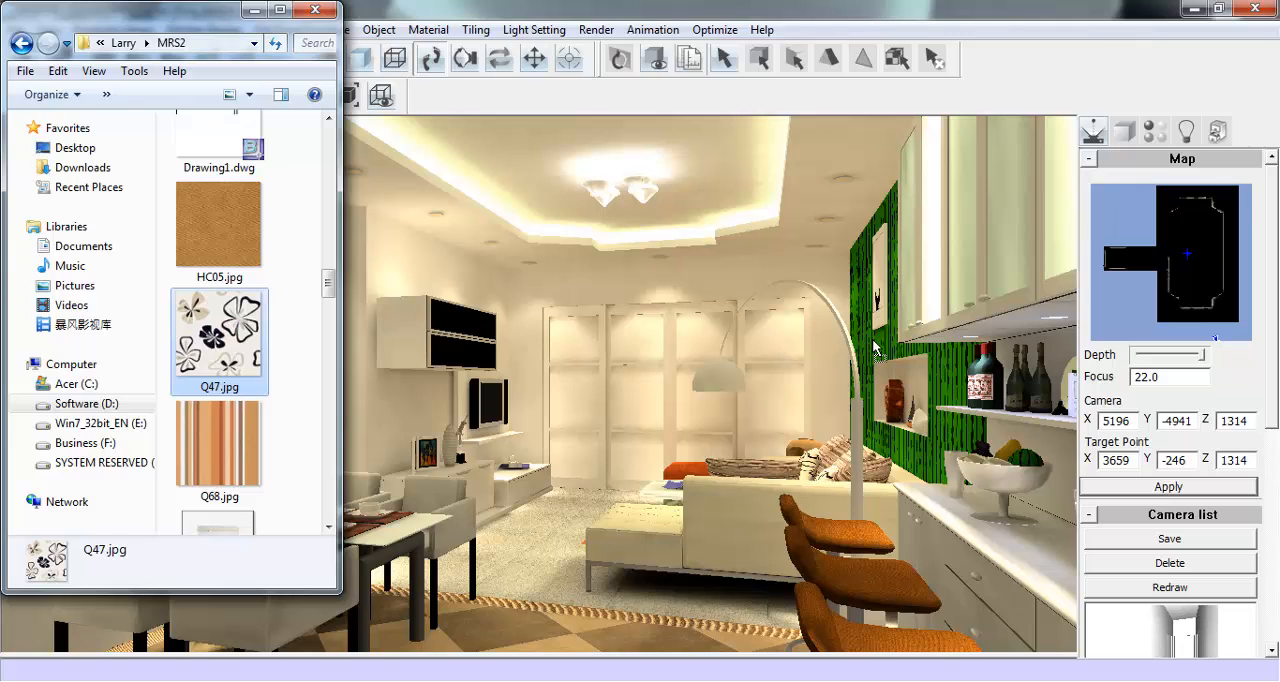
left_click_drag(873, 341, 874, 342)
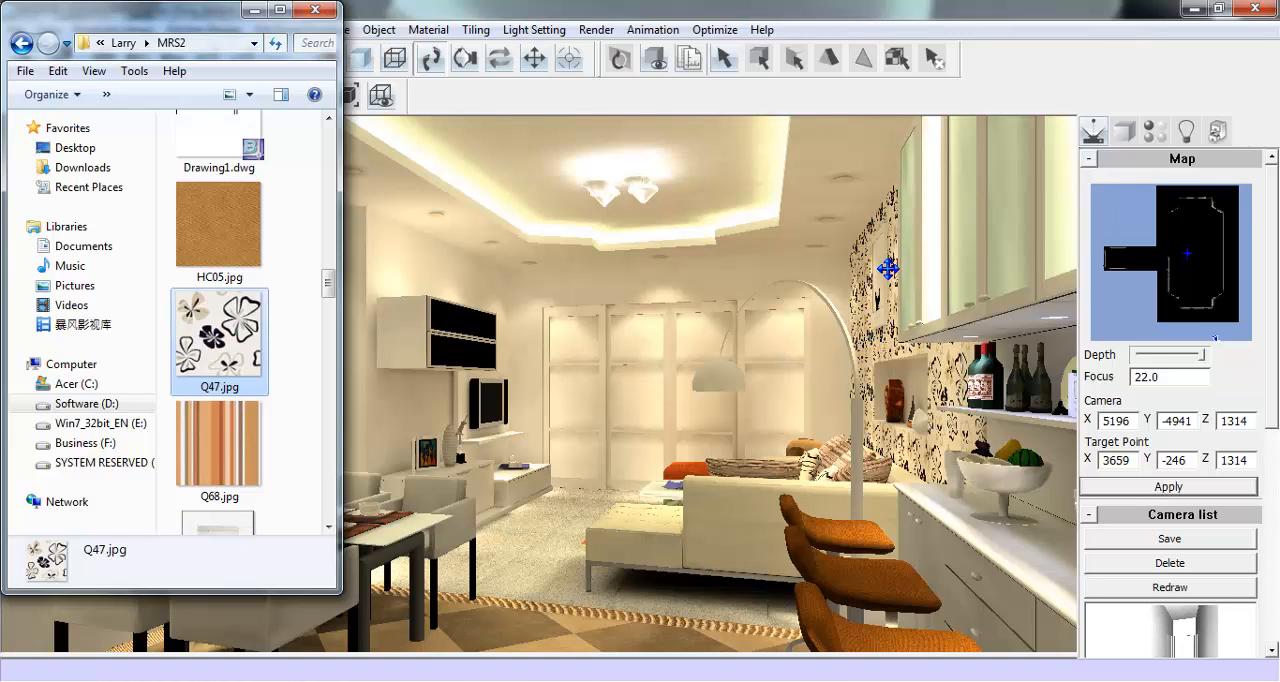
- Apply the pink striped texture 049513.jpg to the niche wall and put the MRS2 folder window away
left_click_drag(331, 283, 359, 166)
left_click(212, 400)
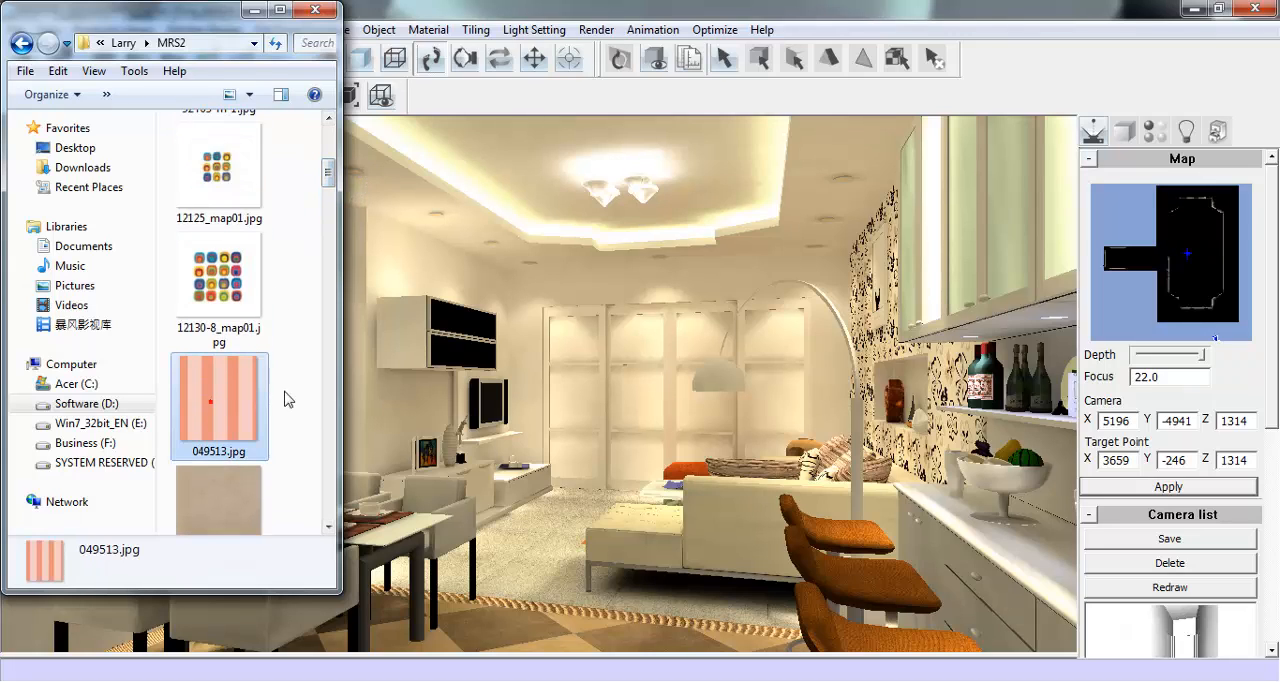
left_click_drag(817, 346, 879, 346)
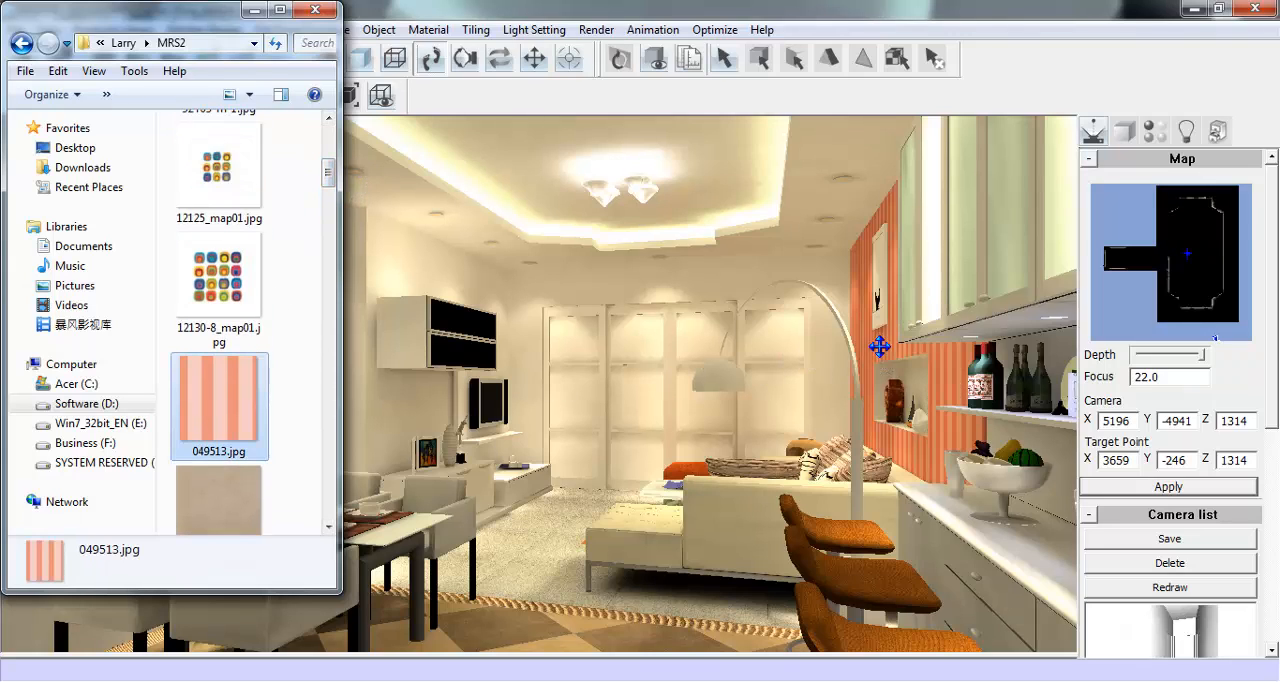
left_click(253, 10)
- Open the Wallpaper folder, cover the remaining plain walls with Wallpaper02.JPG, and replace it with Wallpaper013.jpg
mouse_move(428, 675)
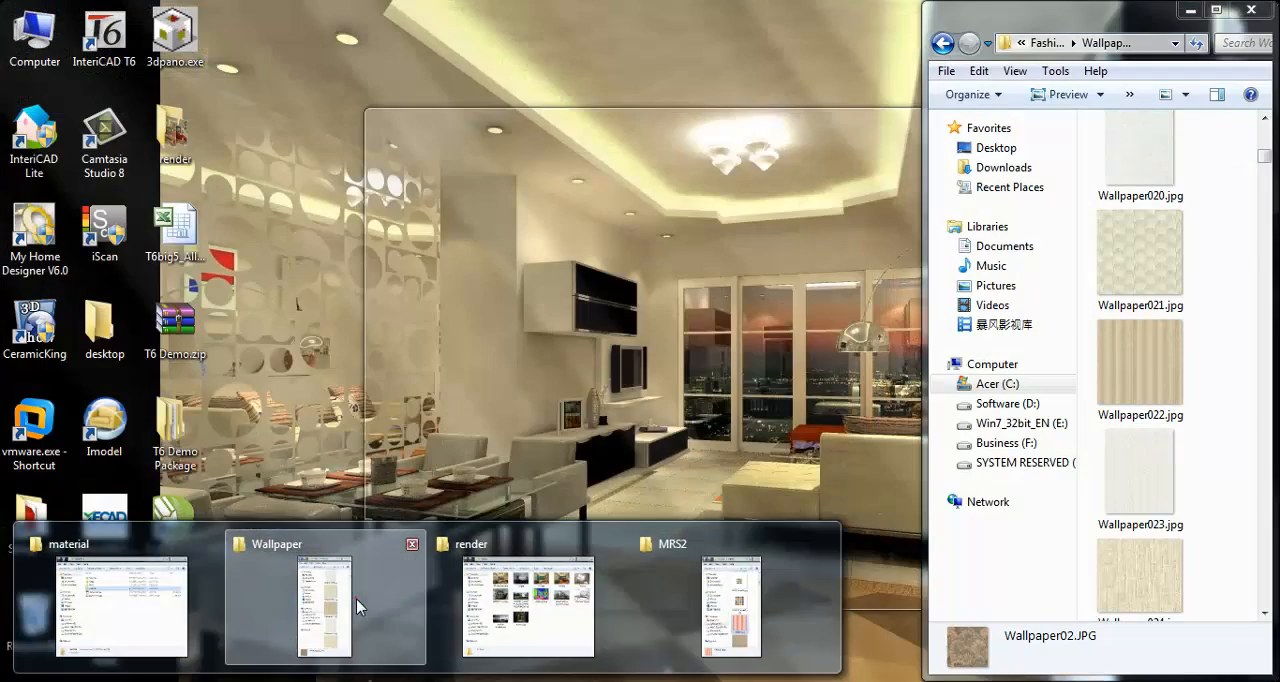
left_click(356, 598)
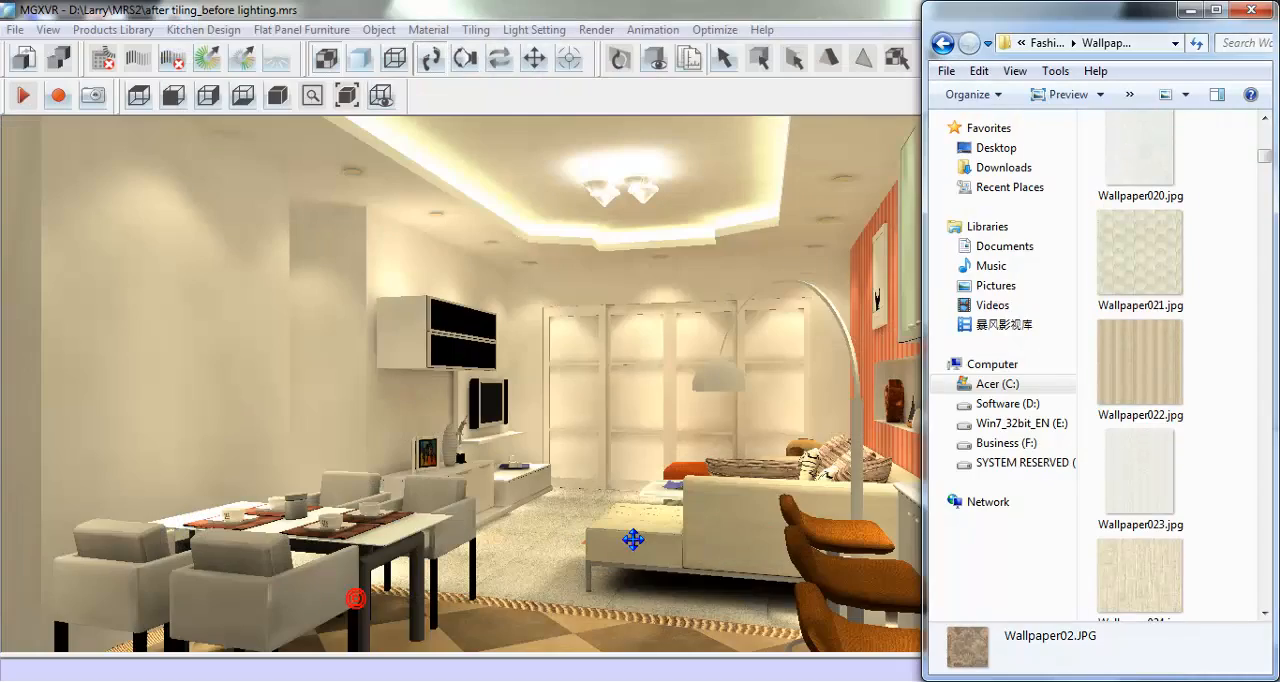
left_click_drag(1265, 158, 1266, 134)
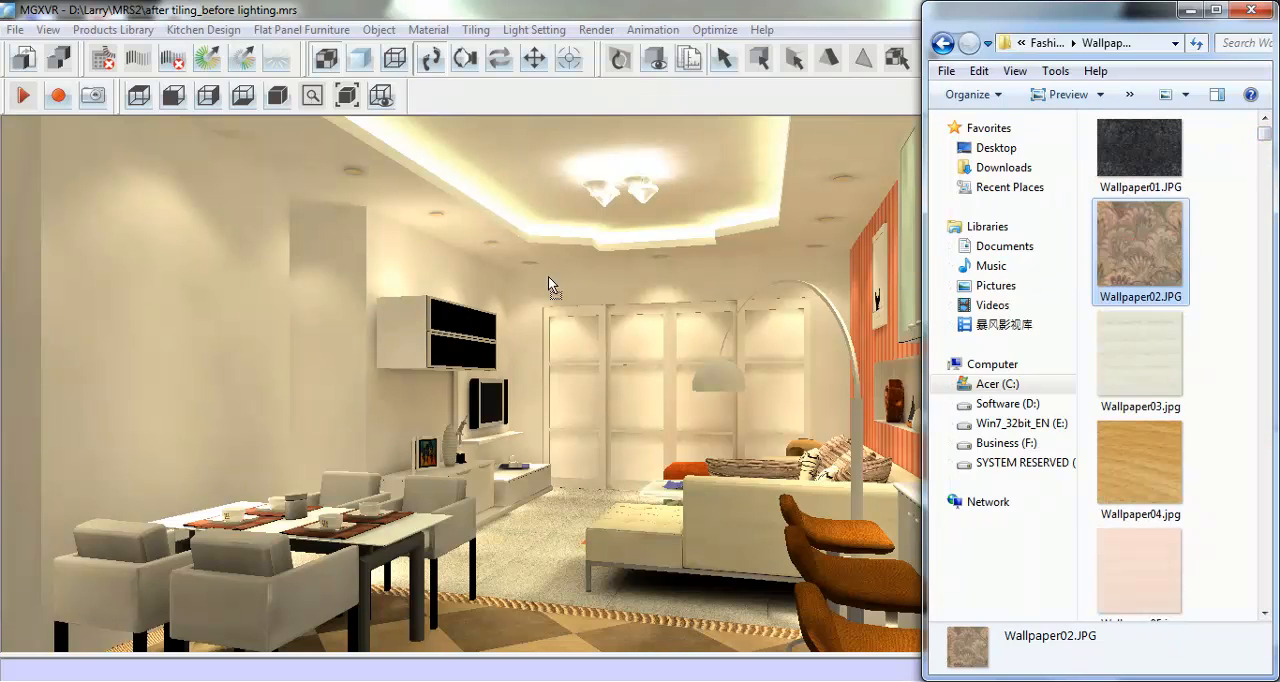
left_click_drag(396, 277, 400, 265)
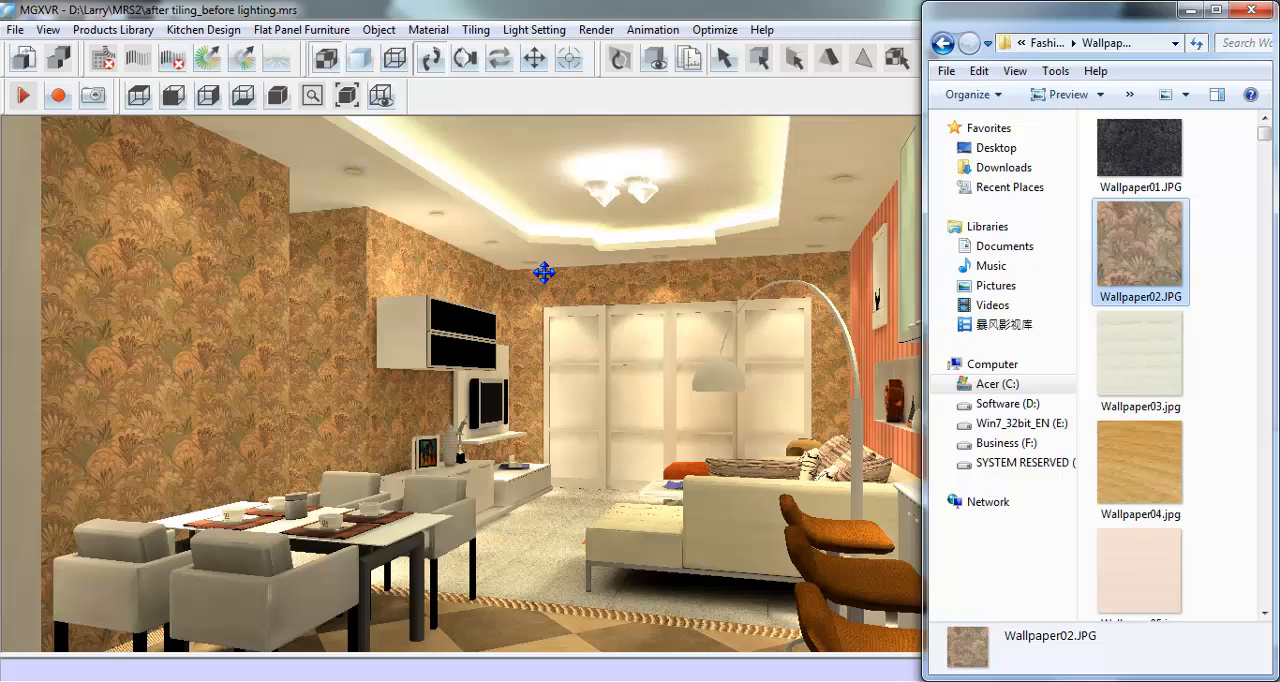
scroll(1266, 139, "down", 8)
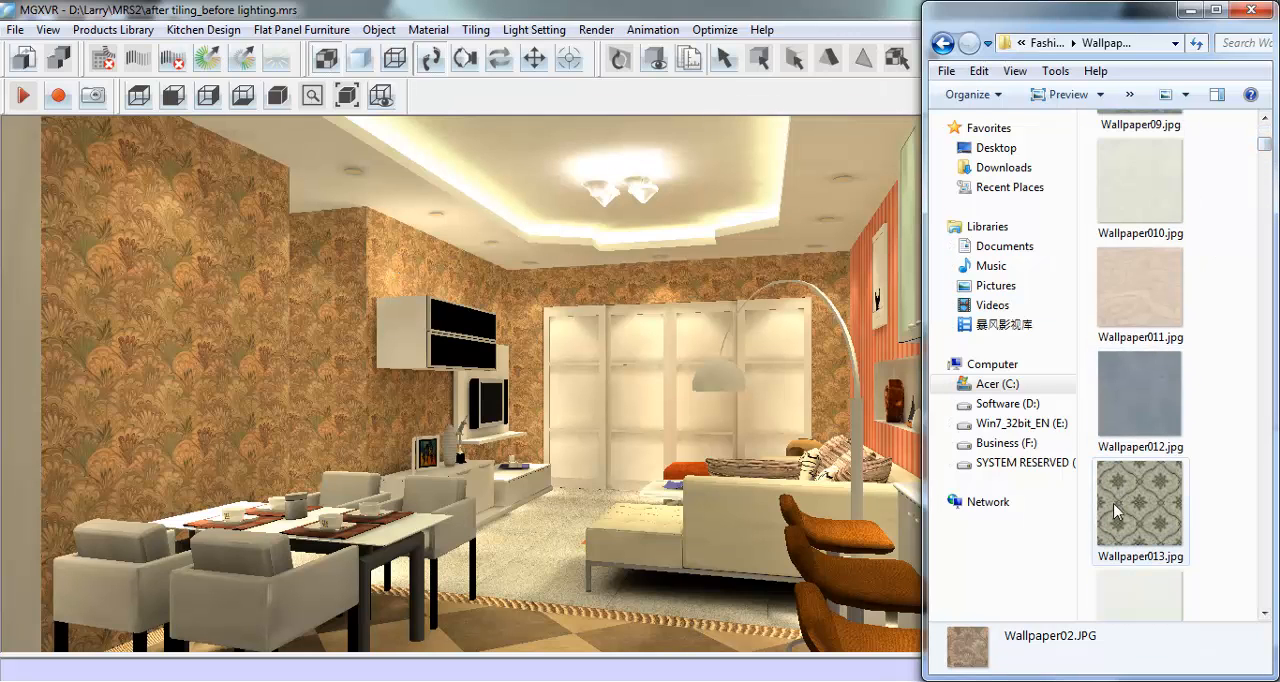
left_click_drag(1122, 512, 664, 280)
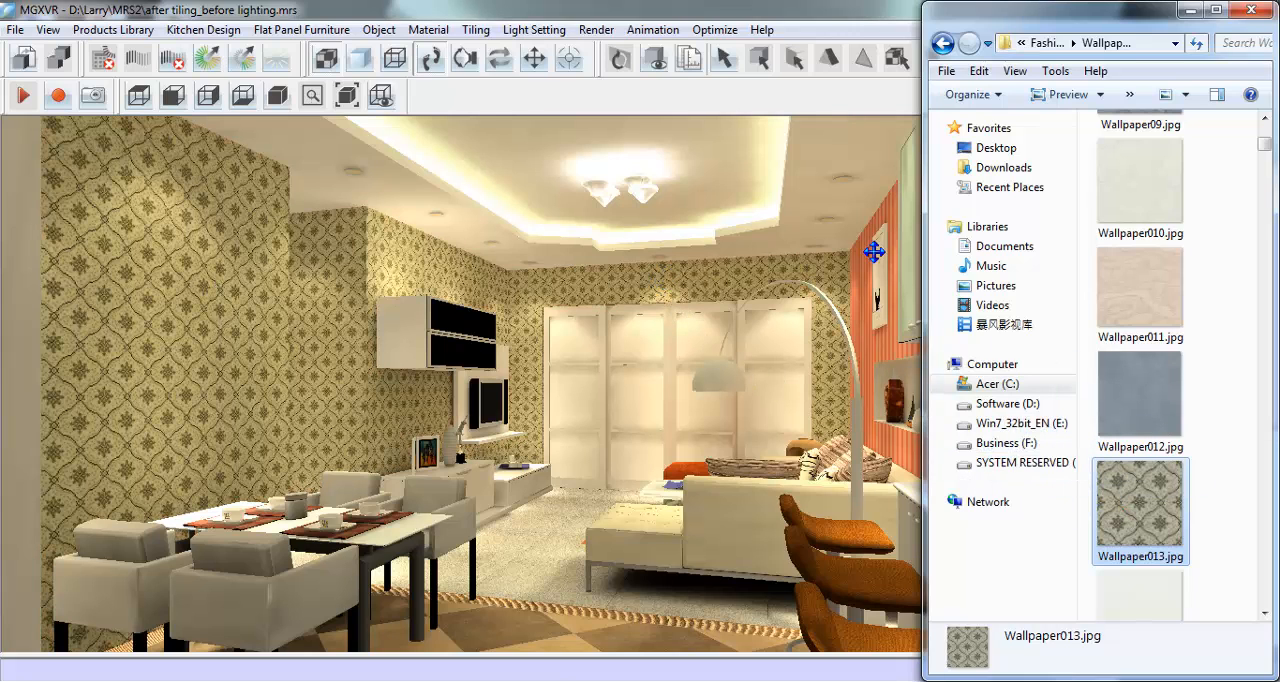
- Put the Wallpaper folder window away and remove the patterned wallpaper texture from the plain walls' material
left_click(1190, 10)
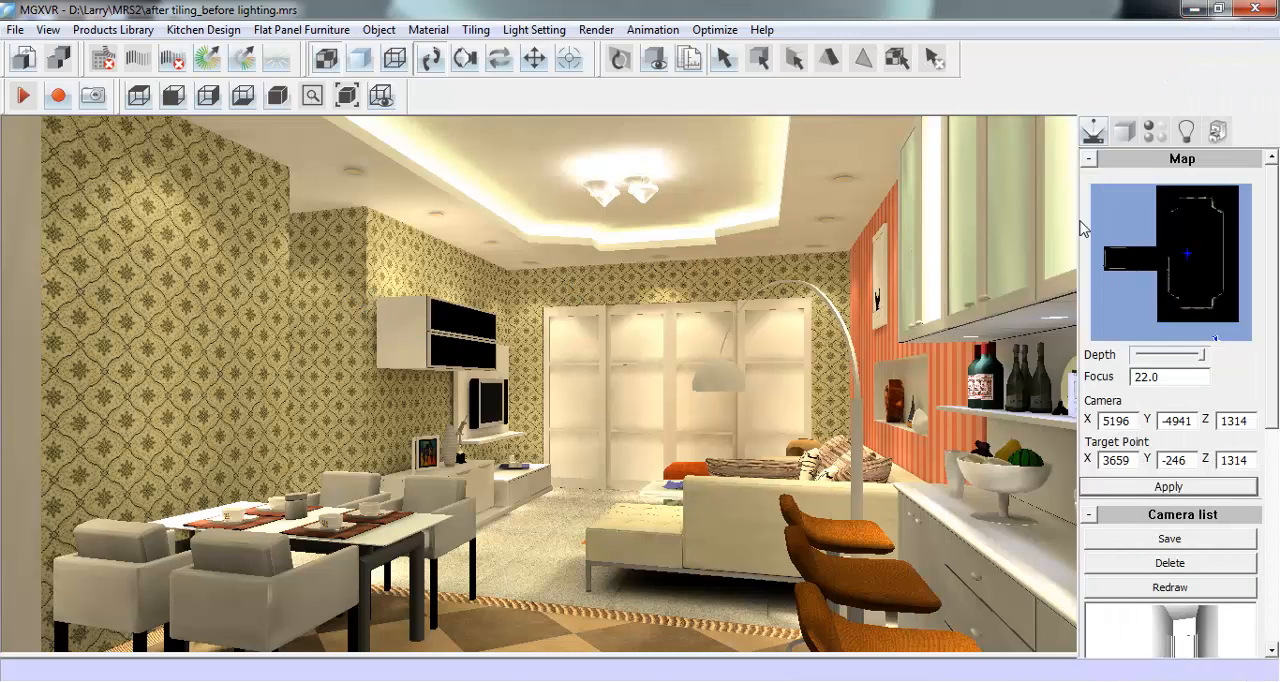
left_click(1157, 134)
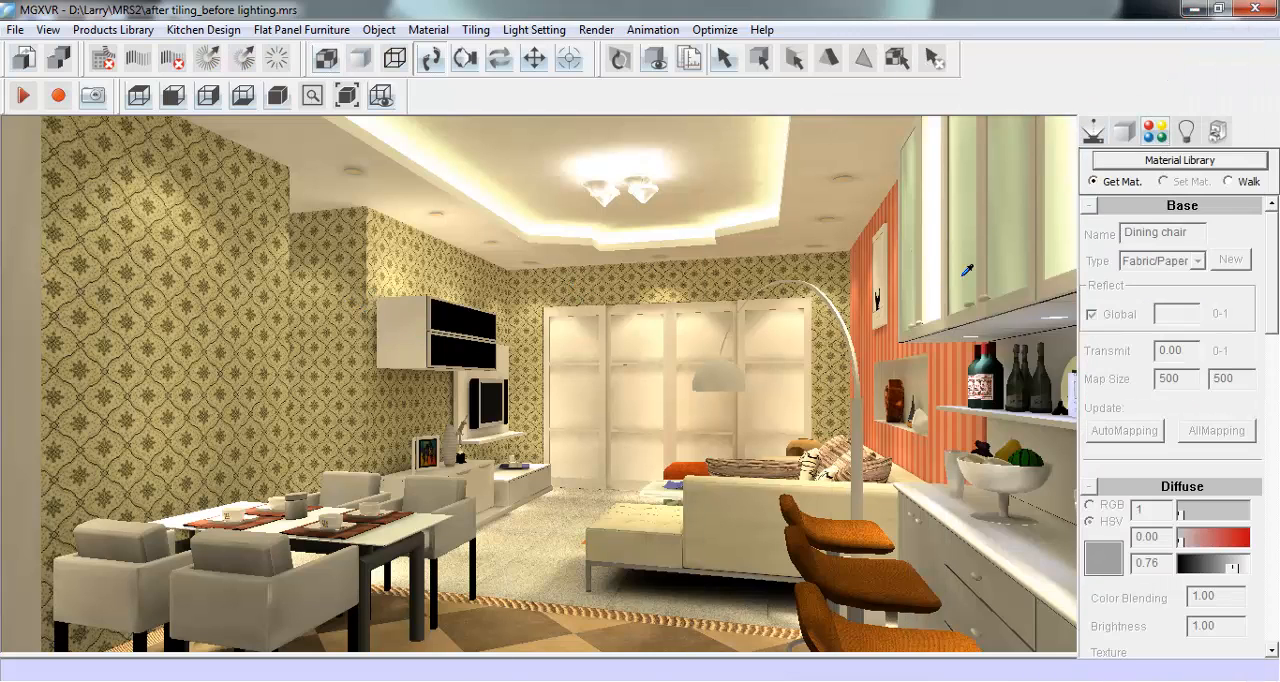
left_click(708, 274)
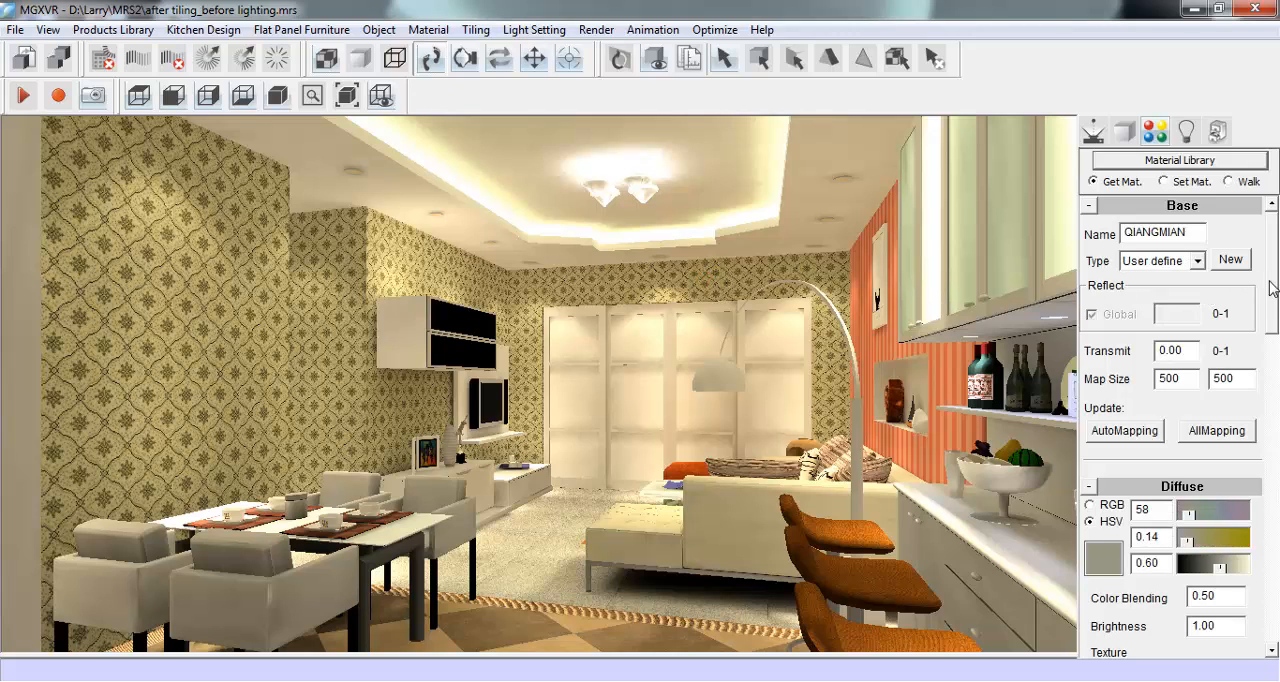
left_click_drag(1266, 285, 1276, 336)
left_click(1214, 499)
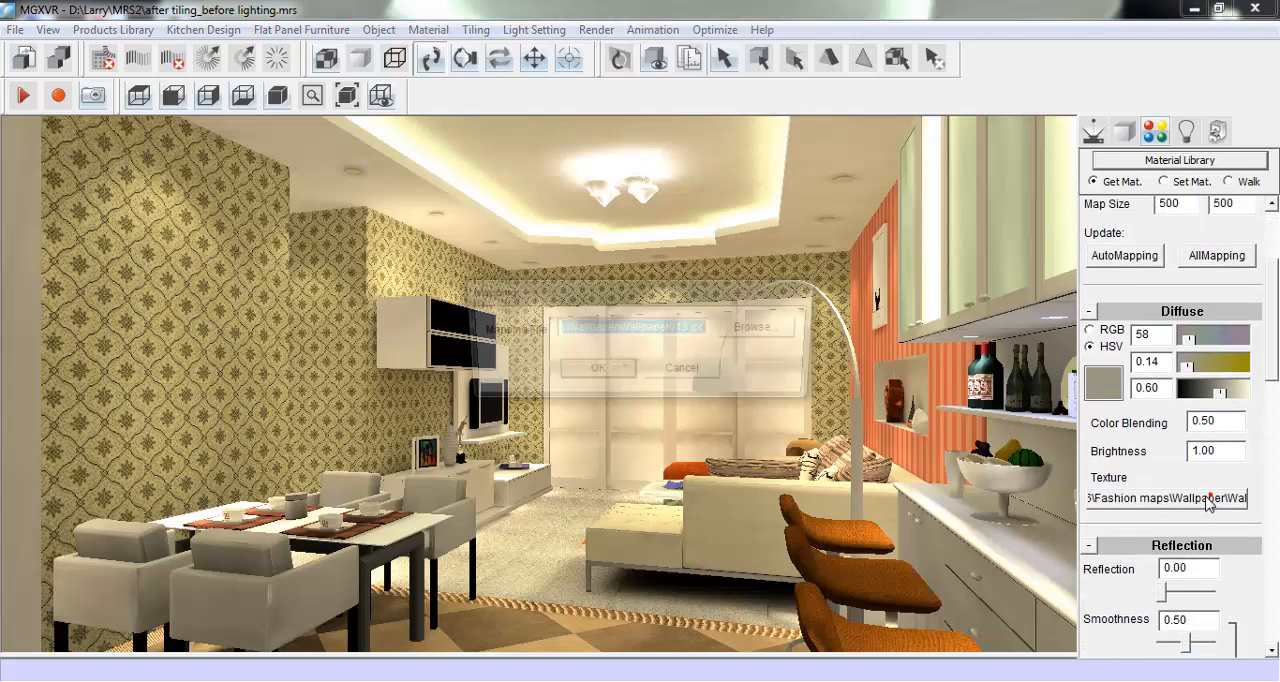
key("Delete")
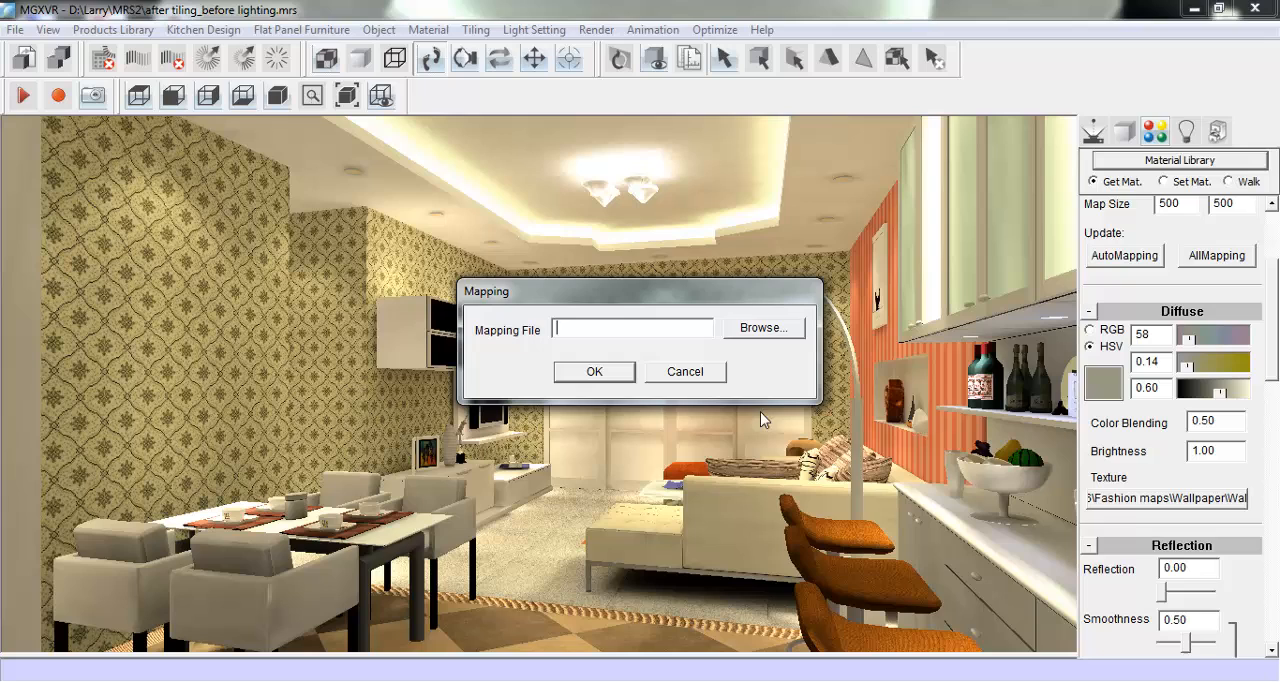
left_click(625, 370)
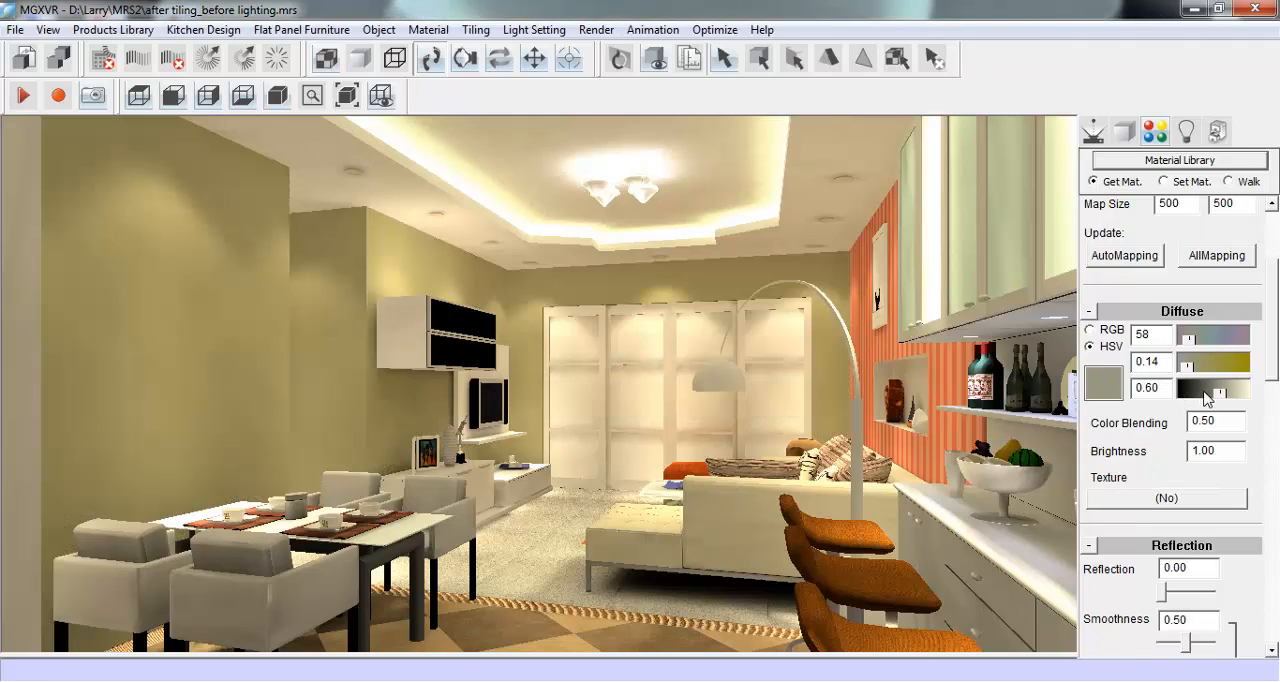
- Try a green (hue 108, saturation 0.69, value 0.87) and a red (hue 0, saturation 1) diffuse colour on the plain walls
left_click_drag(1226, 395, 1262, 400)
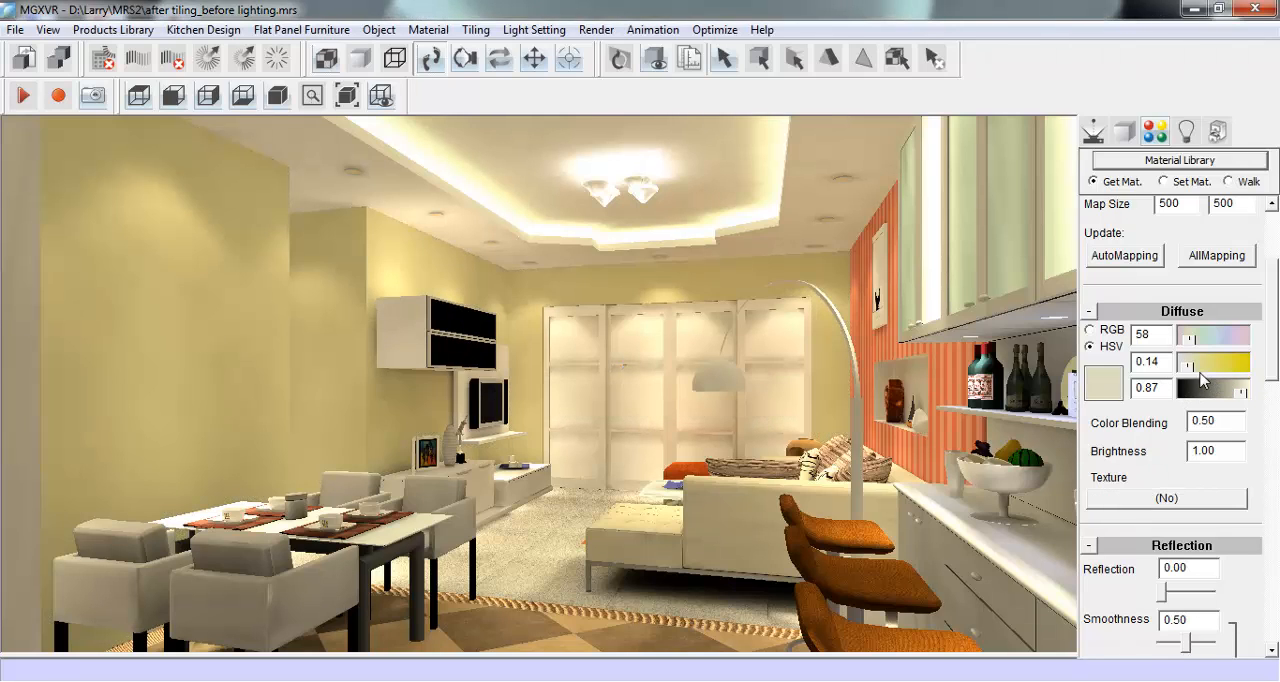
mouse_move(1190, 338)
left_mouse_down()
mouse_move(1196, 368)
mouse_move(1227, 366)
mouse_move(1189, 344)
mouse_move(1252, 366)
mouse_move(1203, 342)
left_mouse_up()
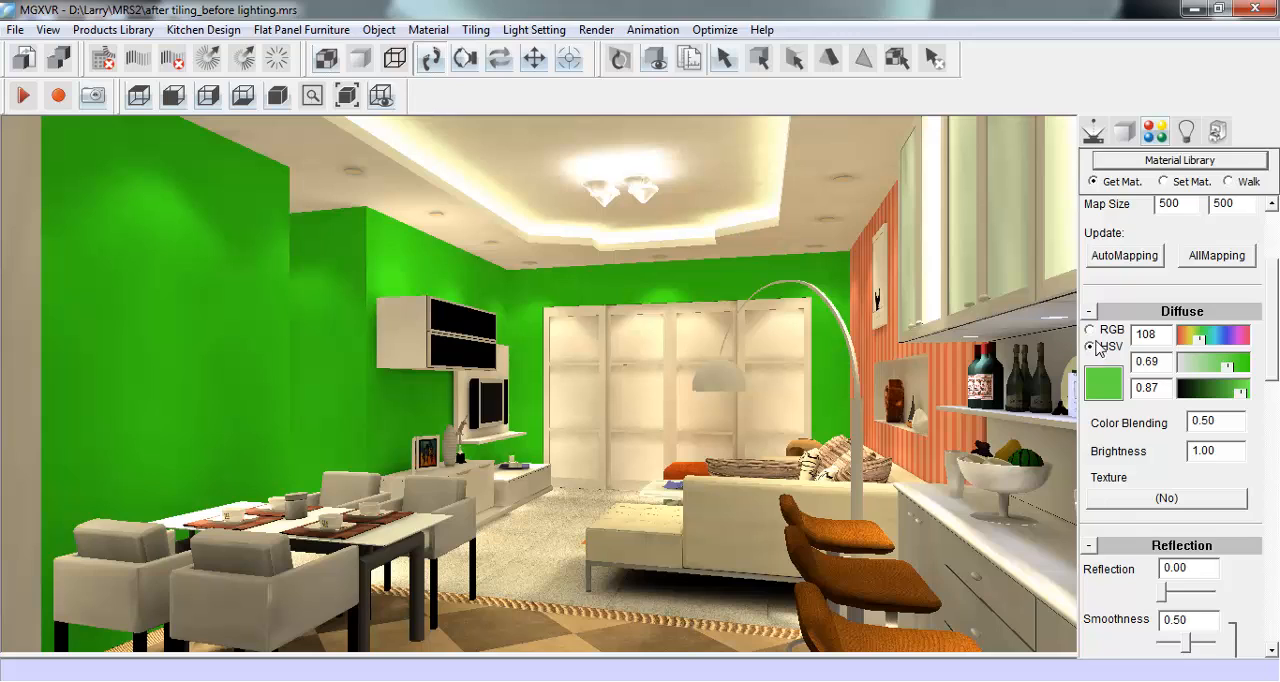
left_click_drag(1168, 336, 1135, 325)
type("0")
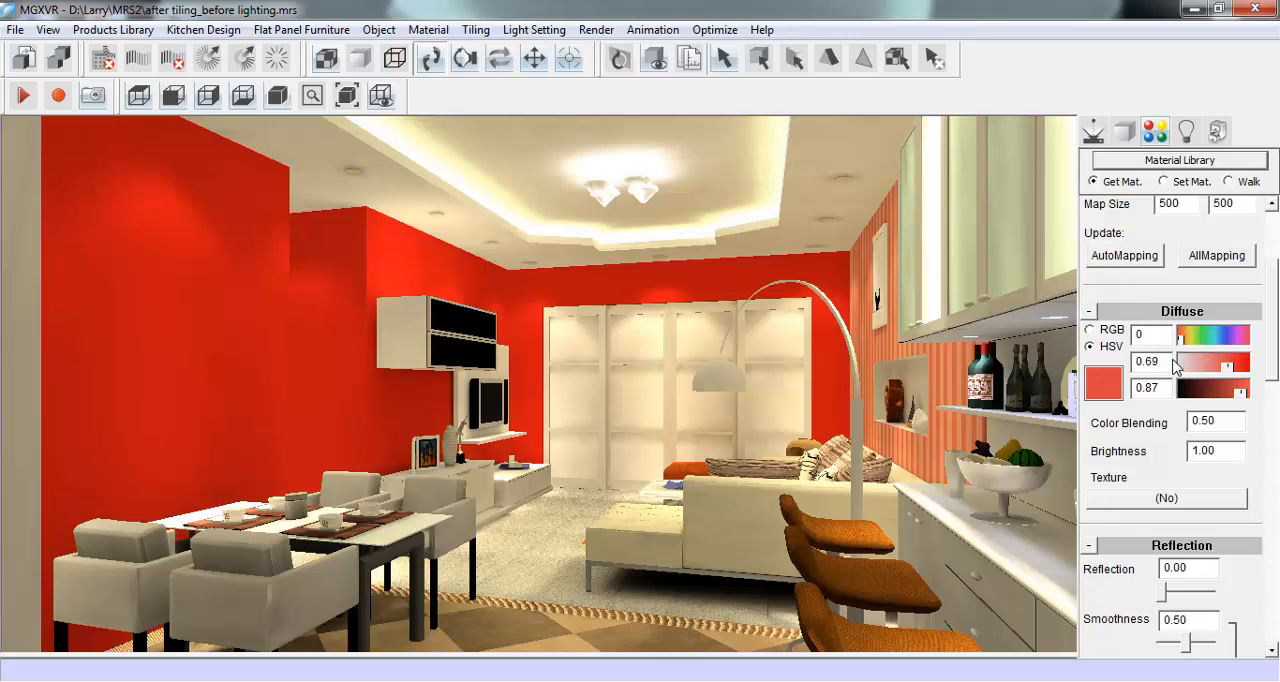
left_click_drag(1168, 362, 1128, 362)
type("1")
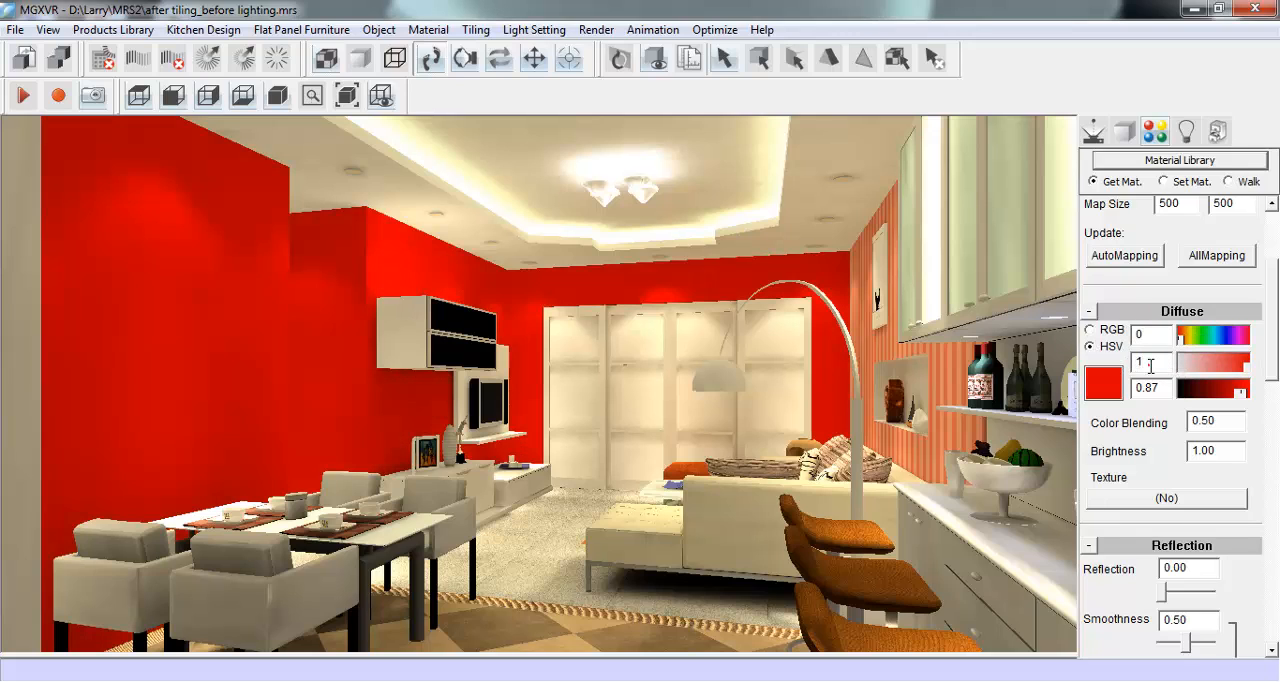
type("0")
- Make the plain walls white with diffuse hue 1, saturation 0 and value 1
left_click_drag(1165, 388, 1132, 388)
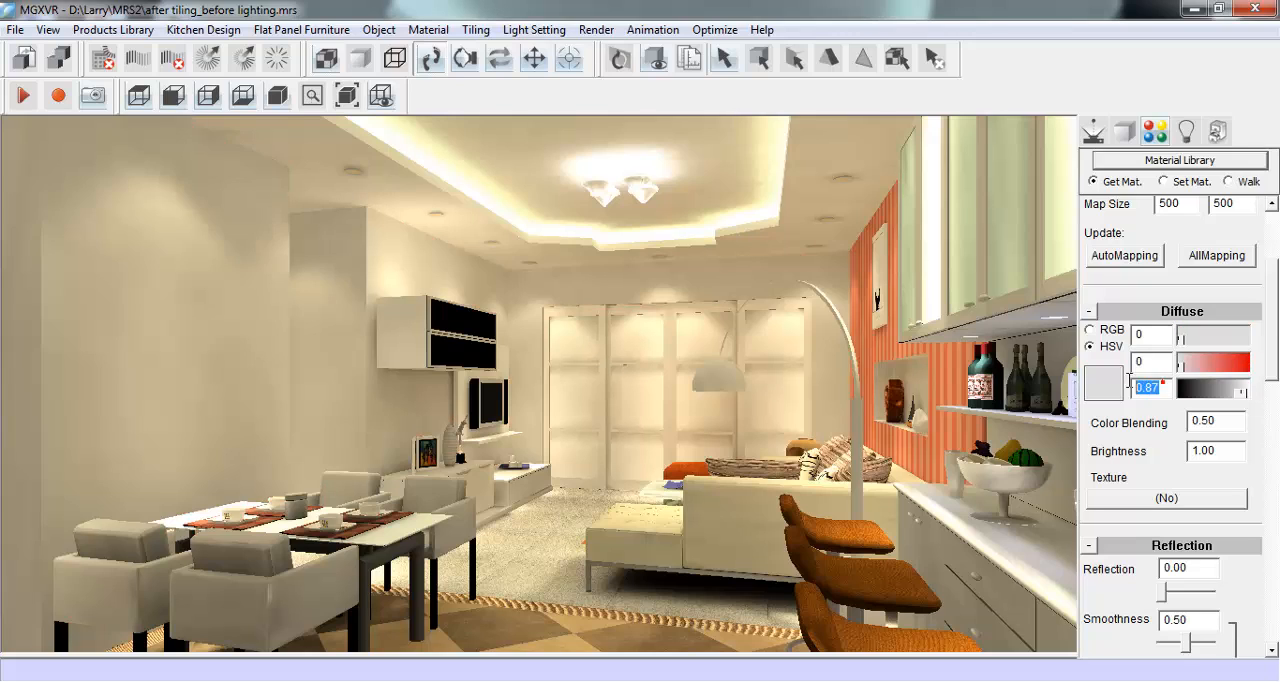
type("1")
left_click_drag(1142, 338, 1122, 333)
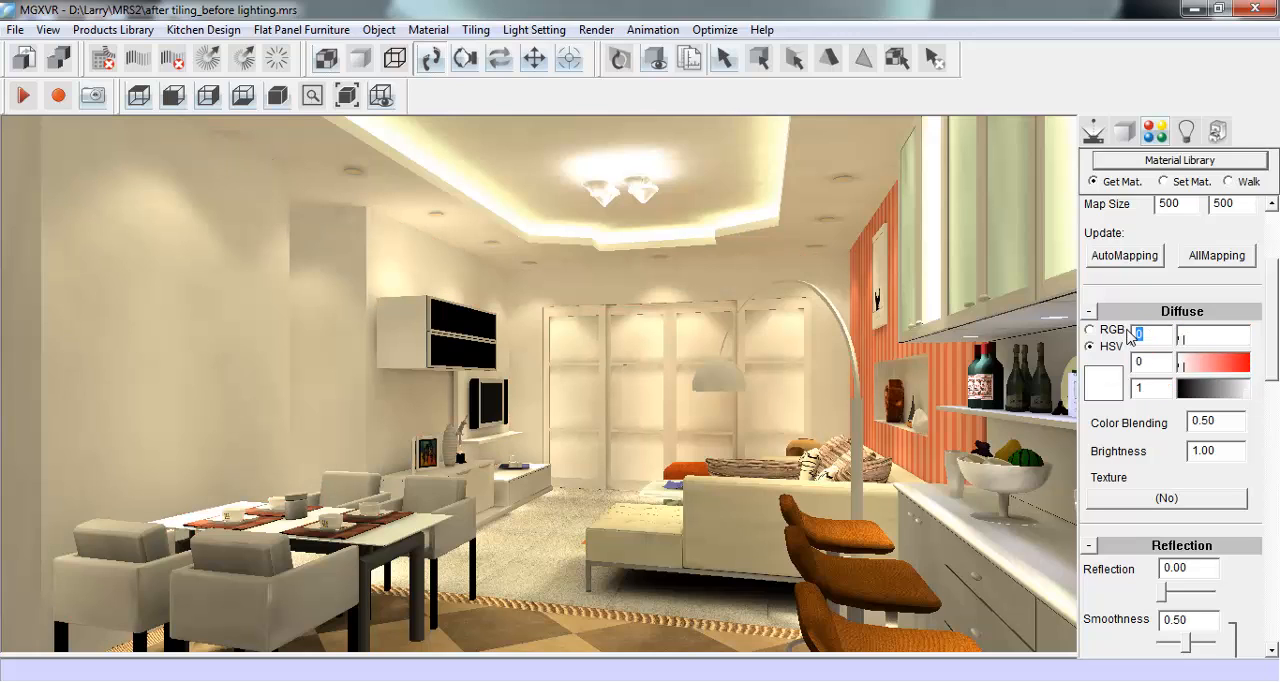
- Set the striped niche wall's diffuse colour to hue 1, saturation 0, value 1 and remove its 049513.jpg texture
left_click(888, 338)
left_click_drag(1152, 336, 1134, 389)
type("101")
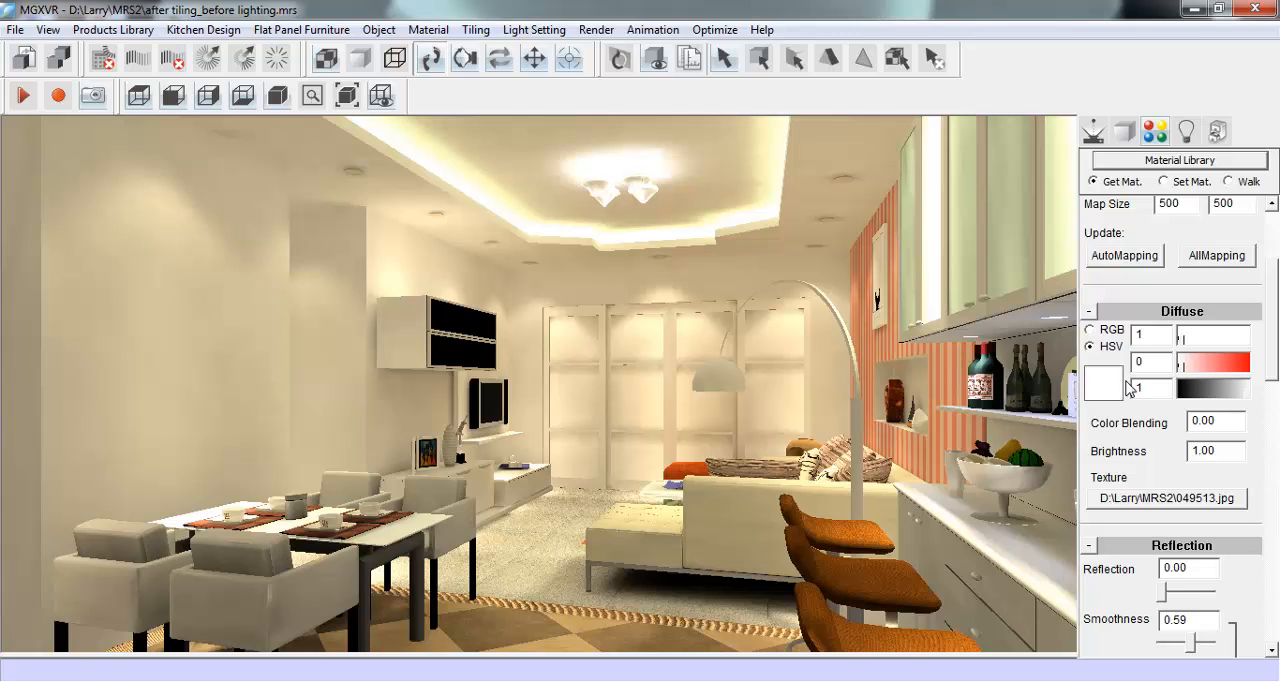
left_click(1193, 507)
type("=")
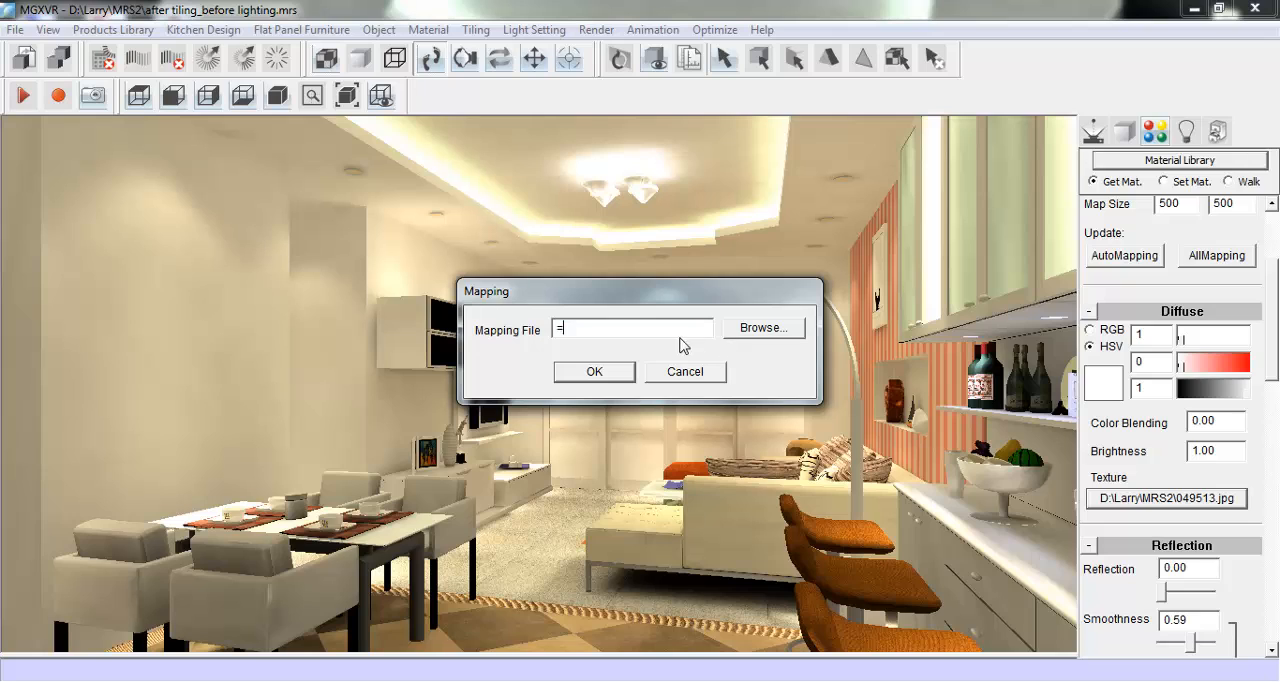
left_click(622, 370)
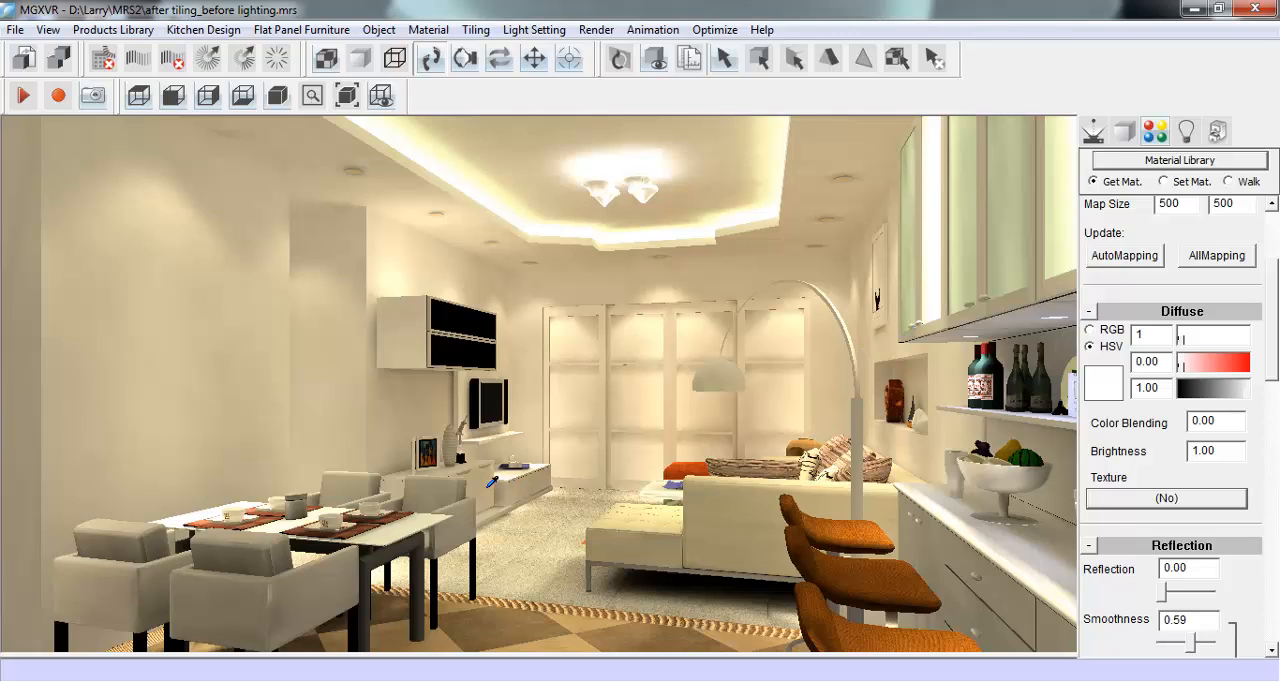
- Make the sofa white by setting its diffuse value to 1, saturation to 0 and hue to 1
left_click(742, 488)
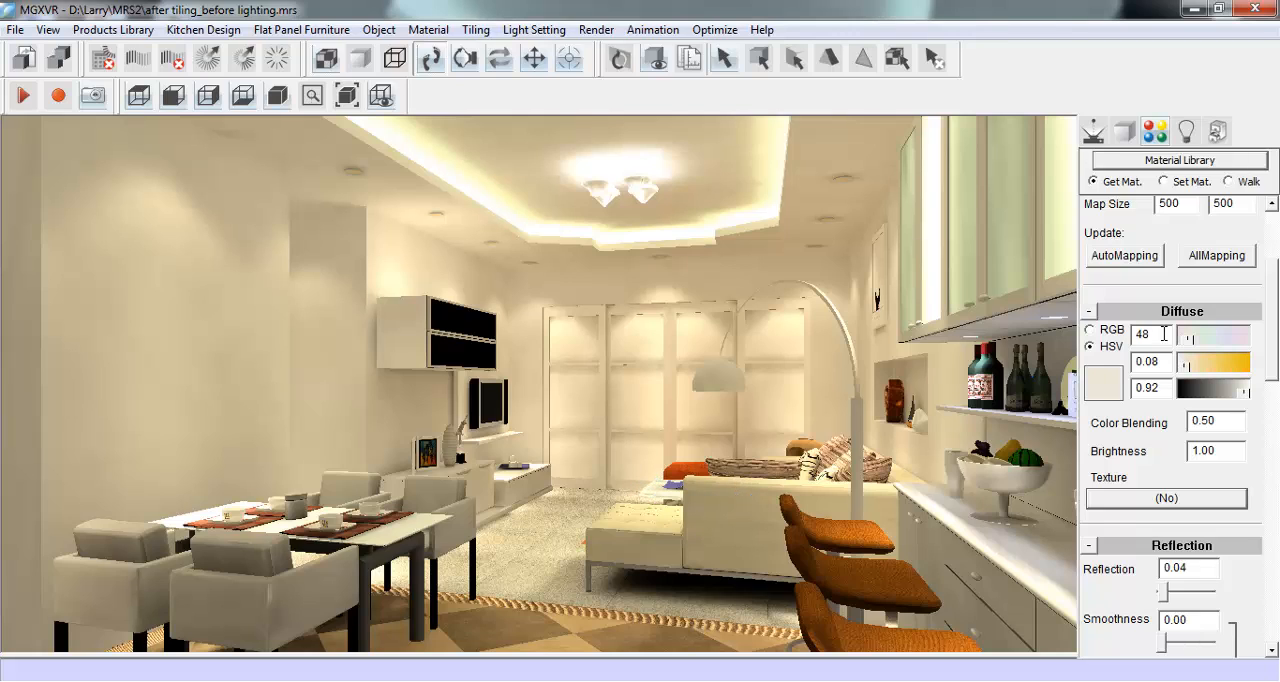
left_click(1244, 394)
left_click_drag(1162, 391, 1134, 389)
type("1.")
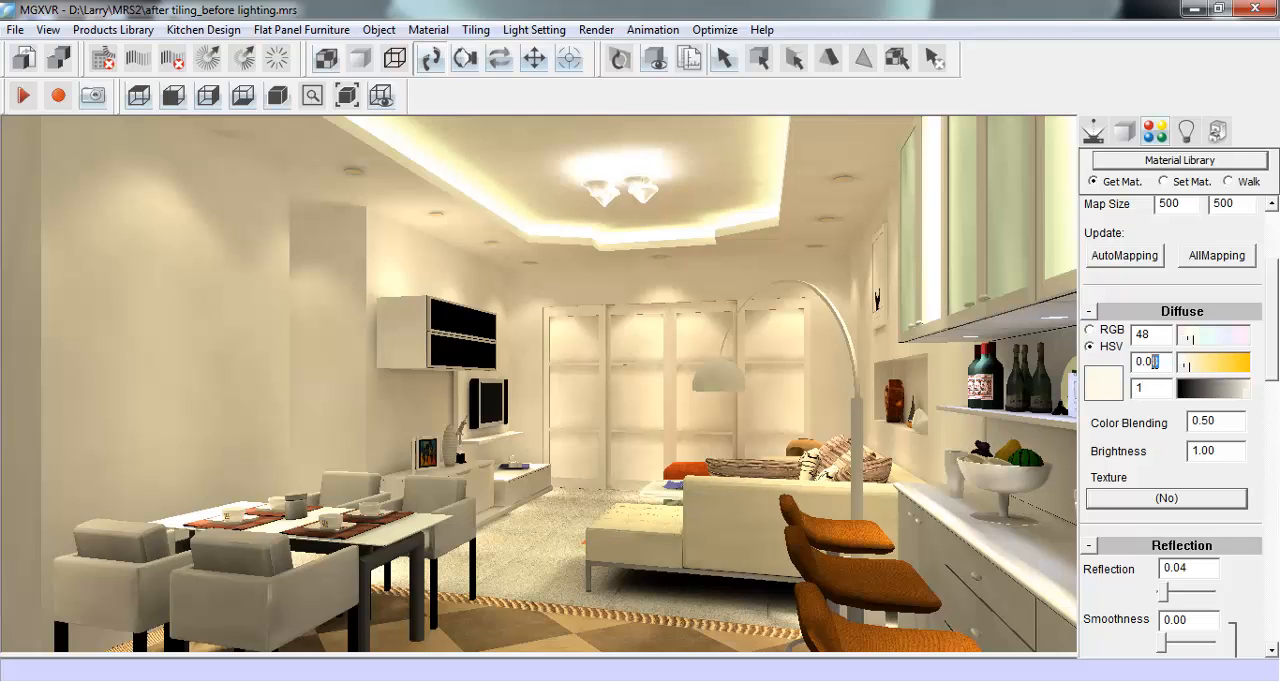
type("0")
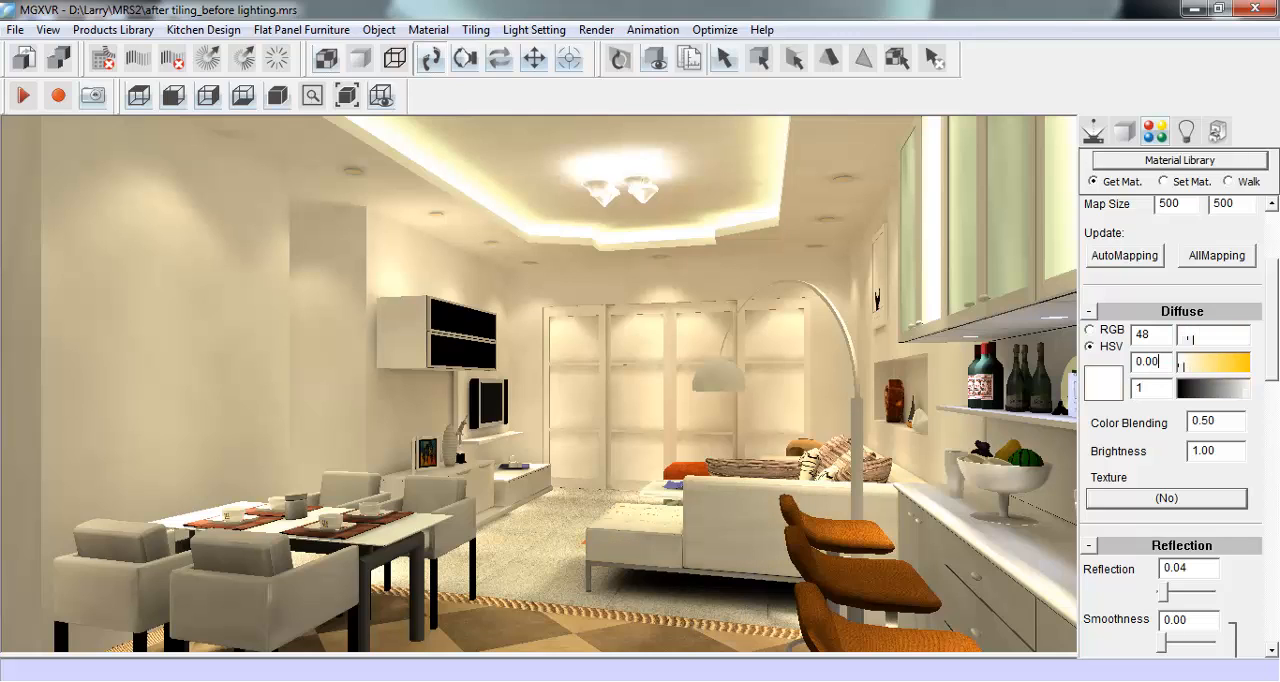
left_click_drag(1154, 333, 1138, 334)
type("1")
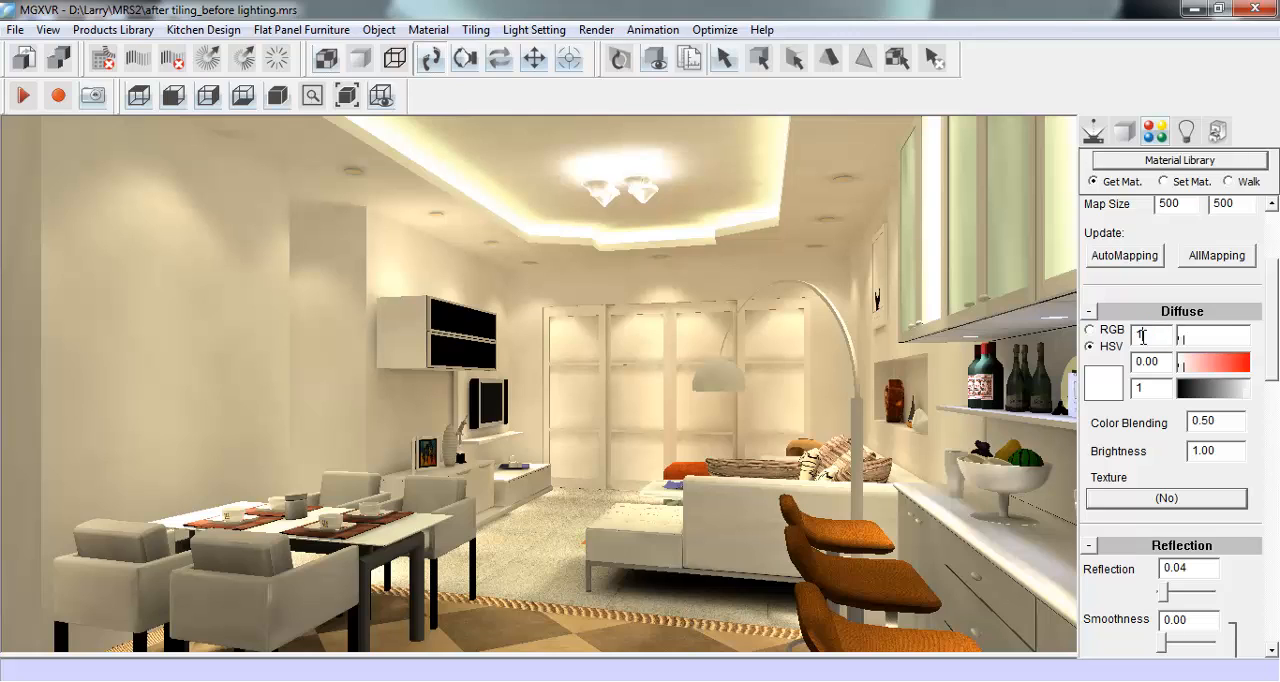
- Whiten the dining chairs by setting the diffuse value of their material to 1
left_click(443, 487)
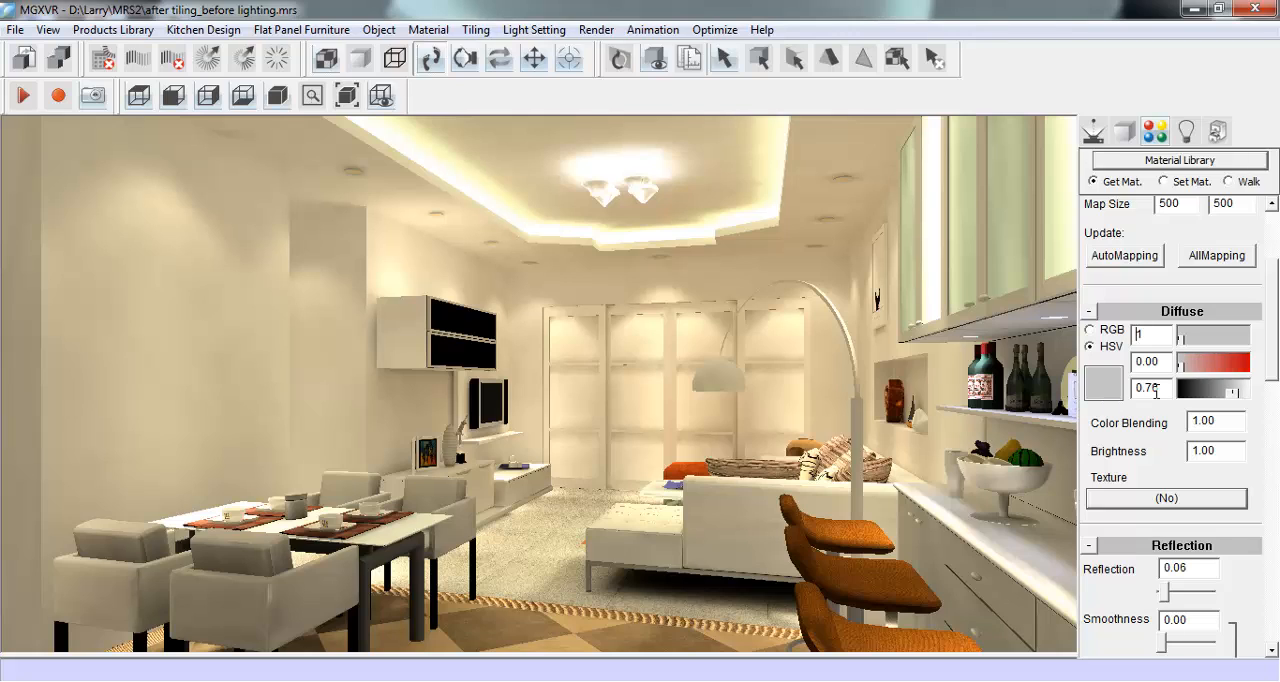
left_click_drag(1159, 389, 1147, 389)
left_click_drag(1161, 390, 1136, 389)
type("1")
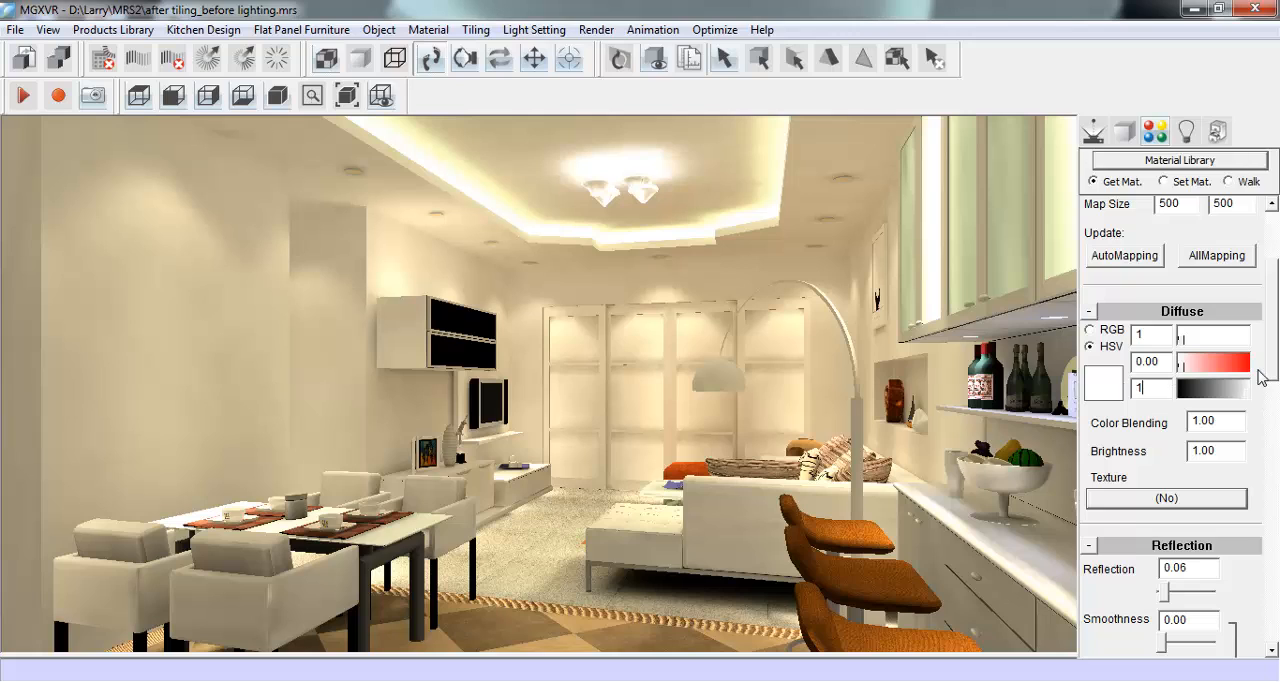
- Load the material of the orange bar stools at the kitchen counter for editing
left_click(1103, 140)
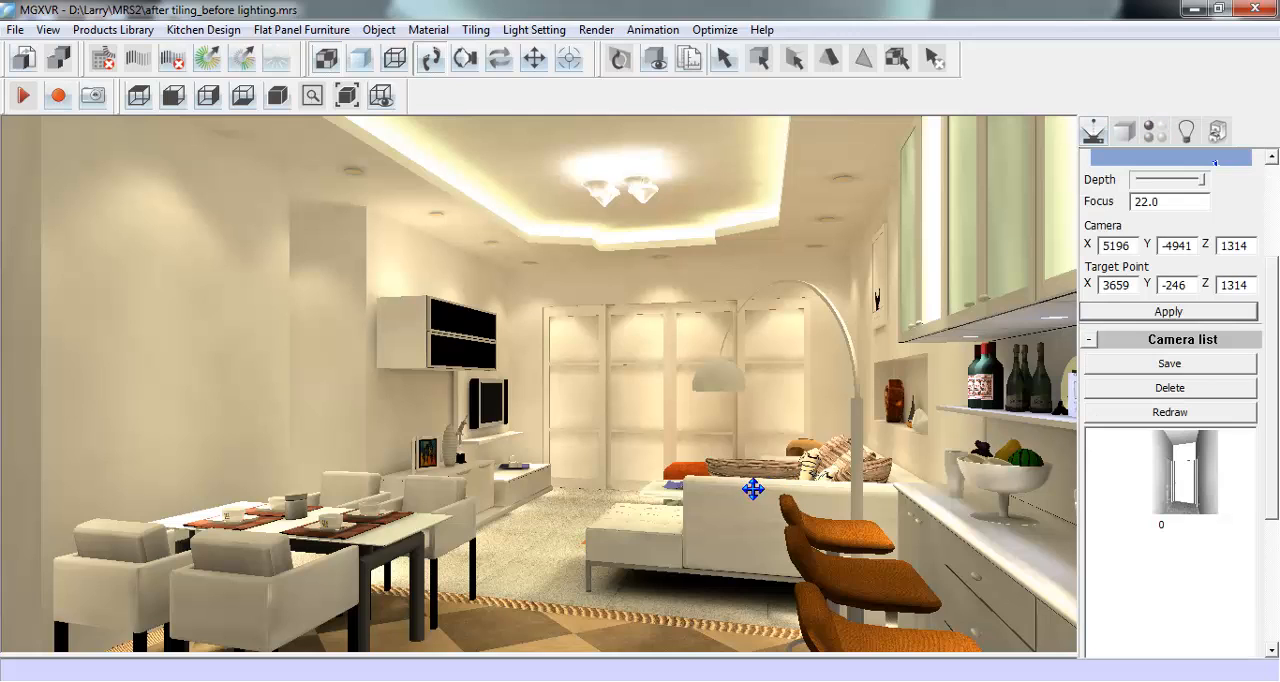
mouse_move(753, 489)
left_mouse_down()
mouse_move(755, 515)
mouse_move(617, 506)
mouse_move(749, 514)
mouse_move(748, 501)
left_mouse_up()
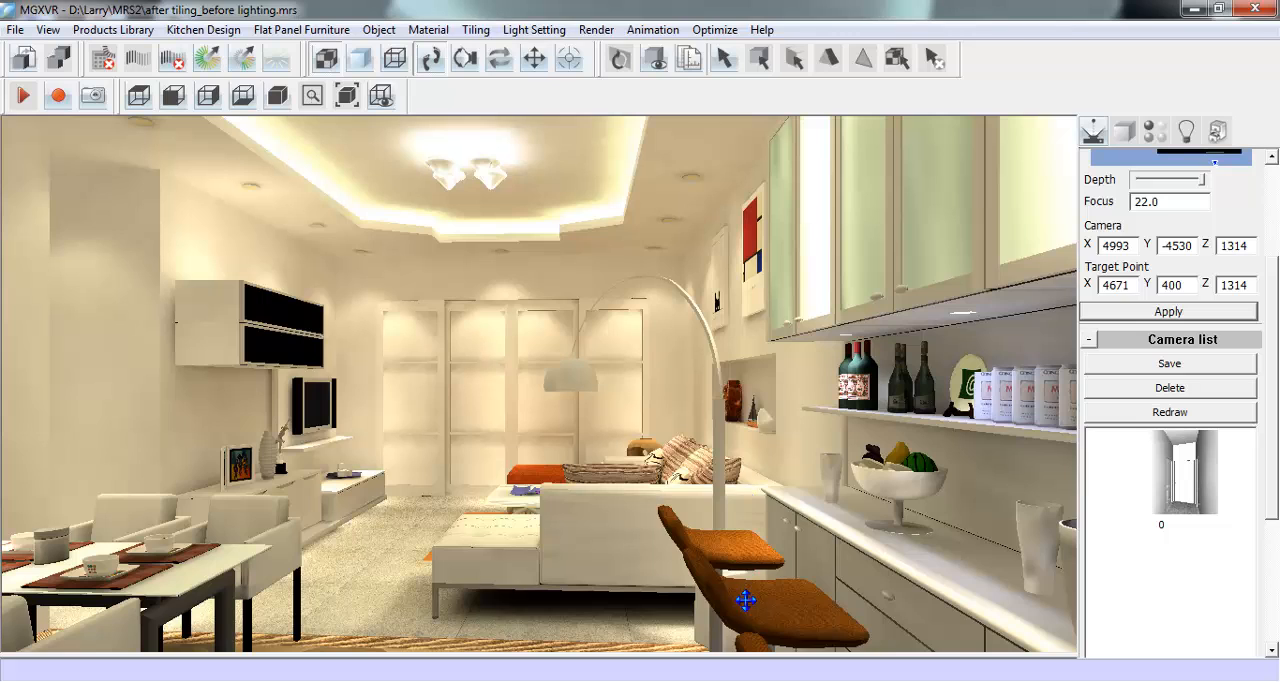
left_click(1152, 132)
left_click_drag(1276, 314, 1277, 258)
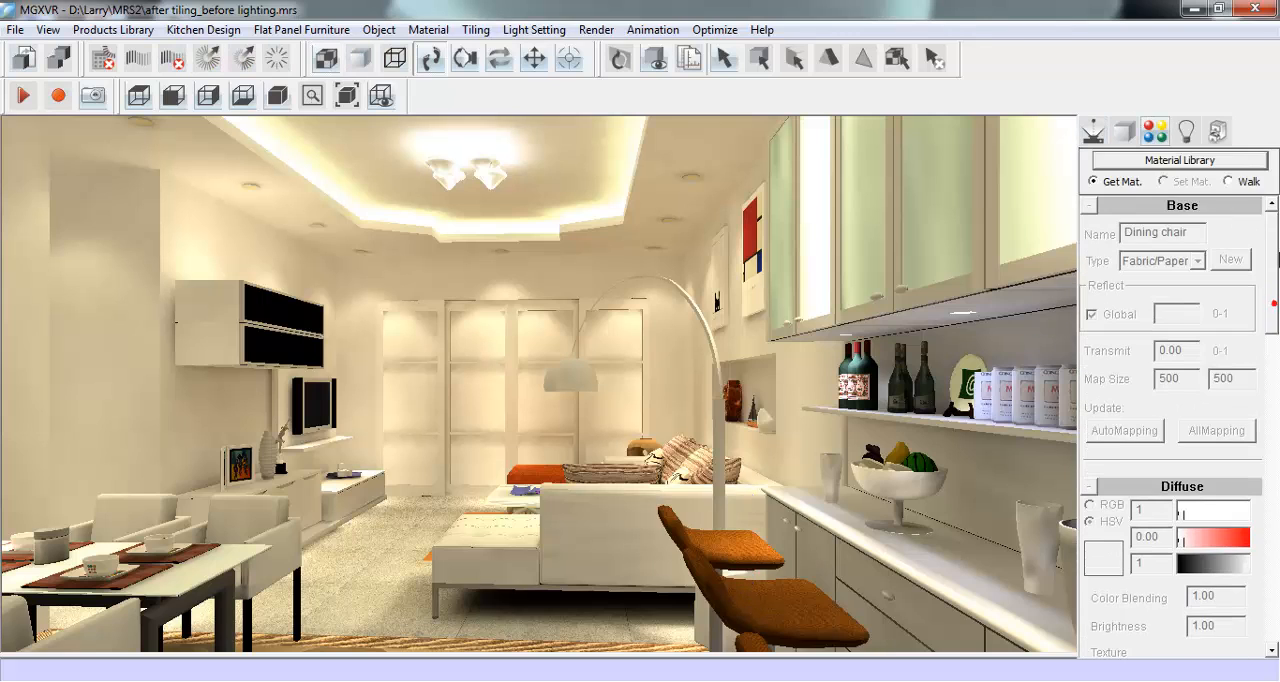
left_click(779, 591)
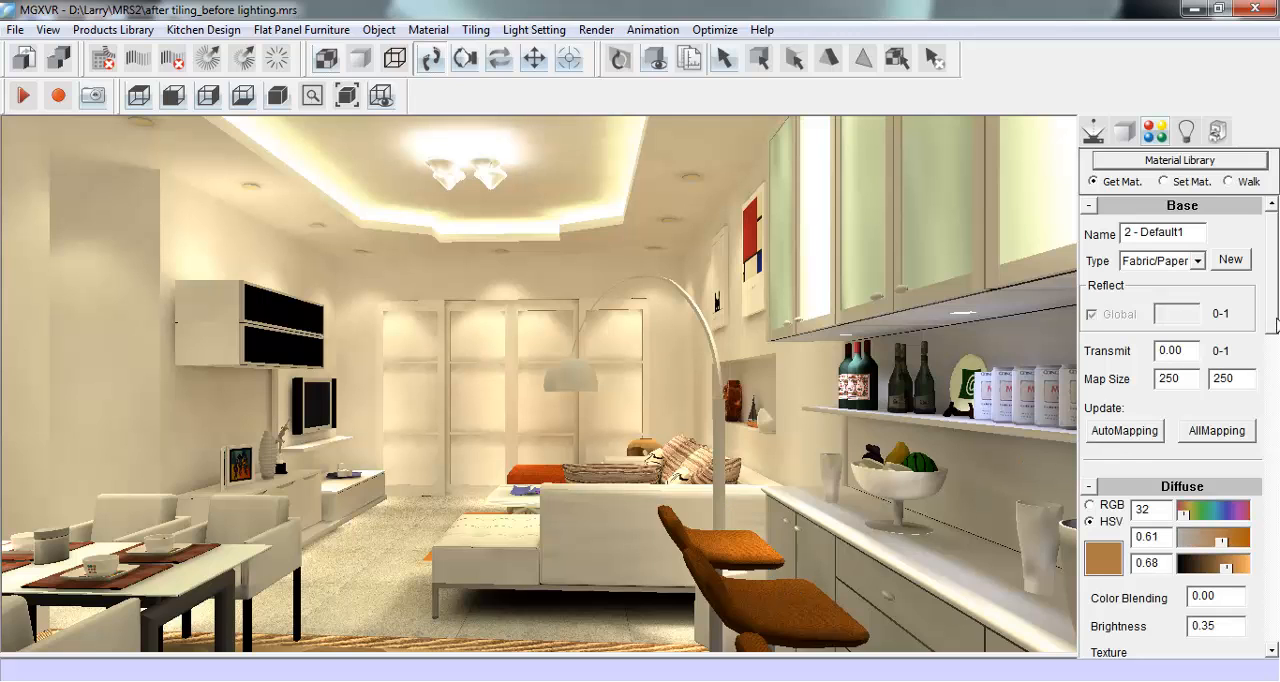
scroll(1250, 360, "down", 4)
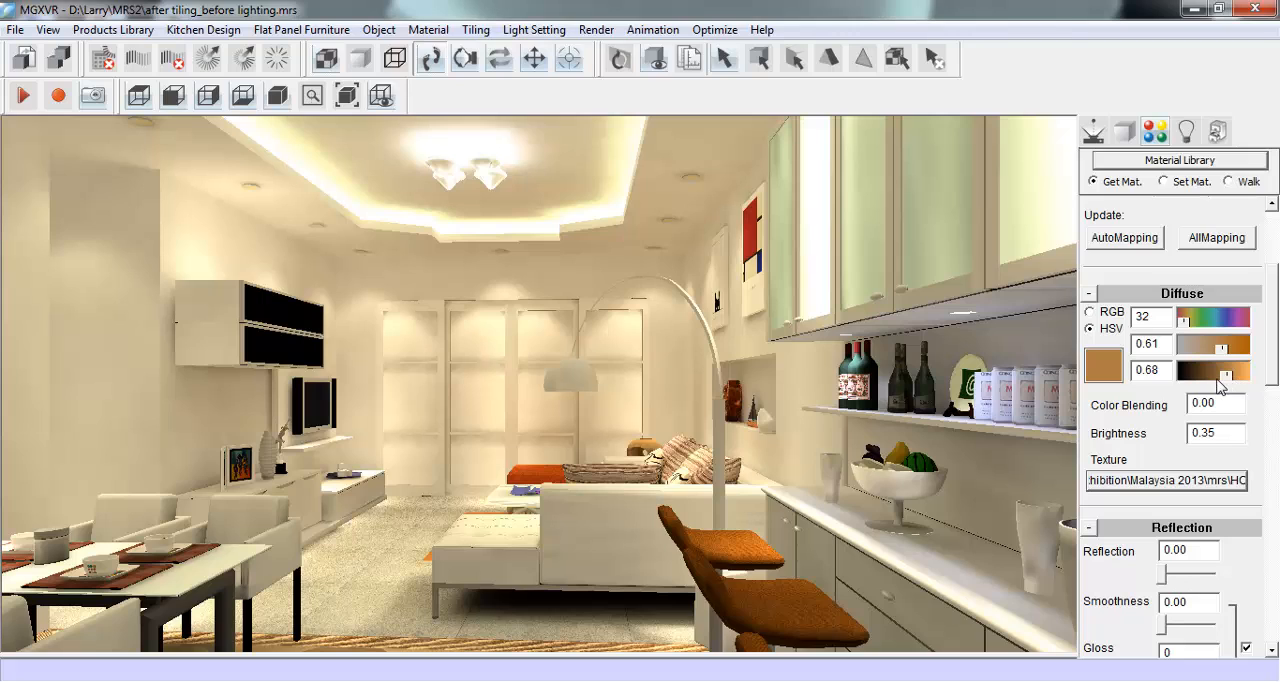
- Try a black diffuse colour on the bar stools with value 0, saturation 1 and hue 250
left_click_drag(1222, 386, 1183, 388)
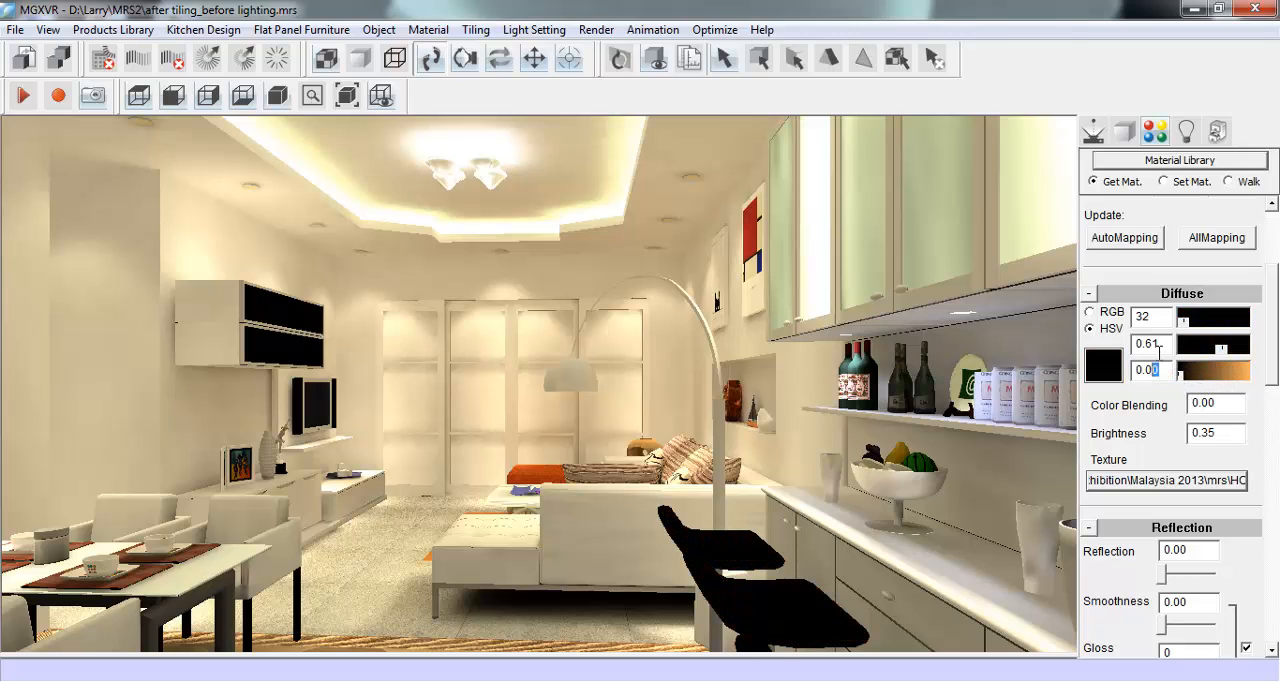
double_click(1148, 344)
type("1")
double_click(1140, 318)
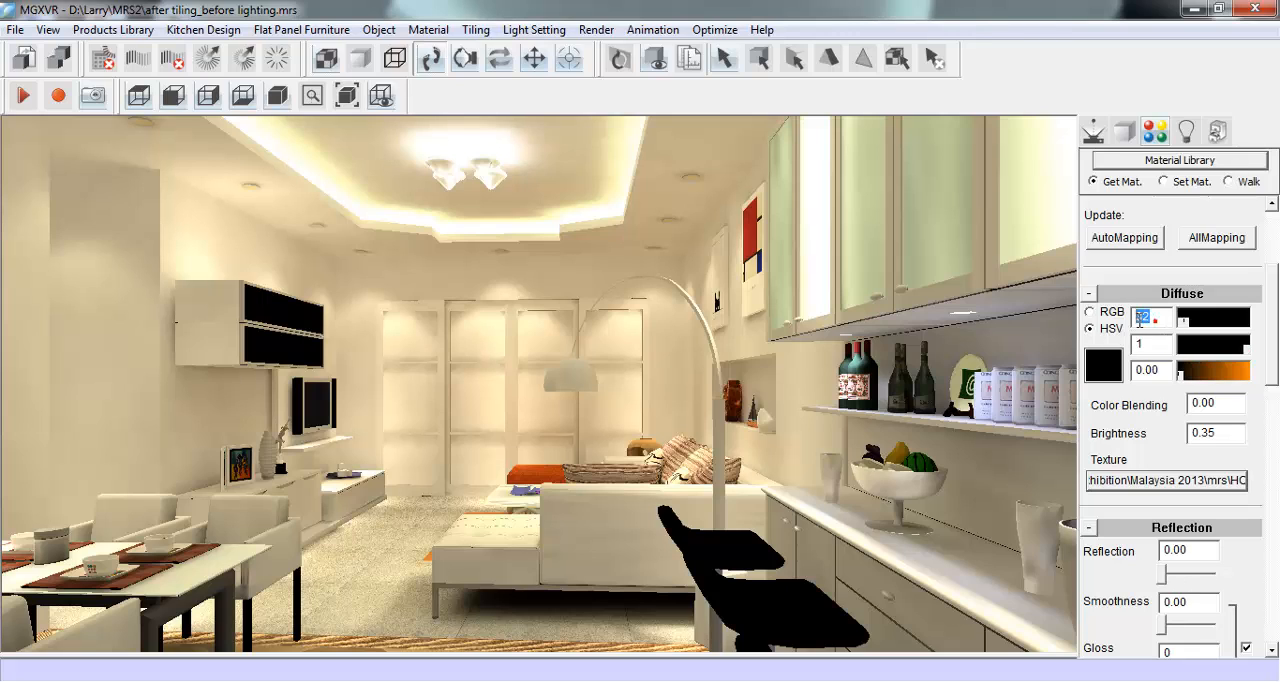
type("1")
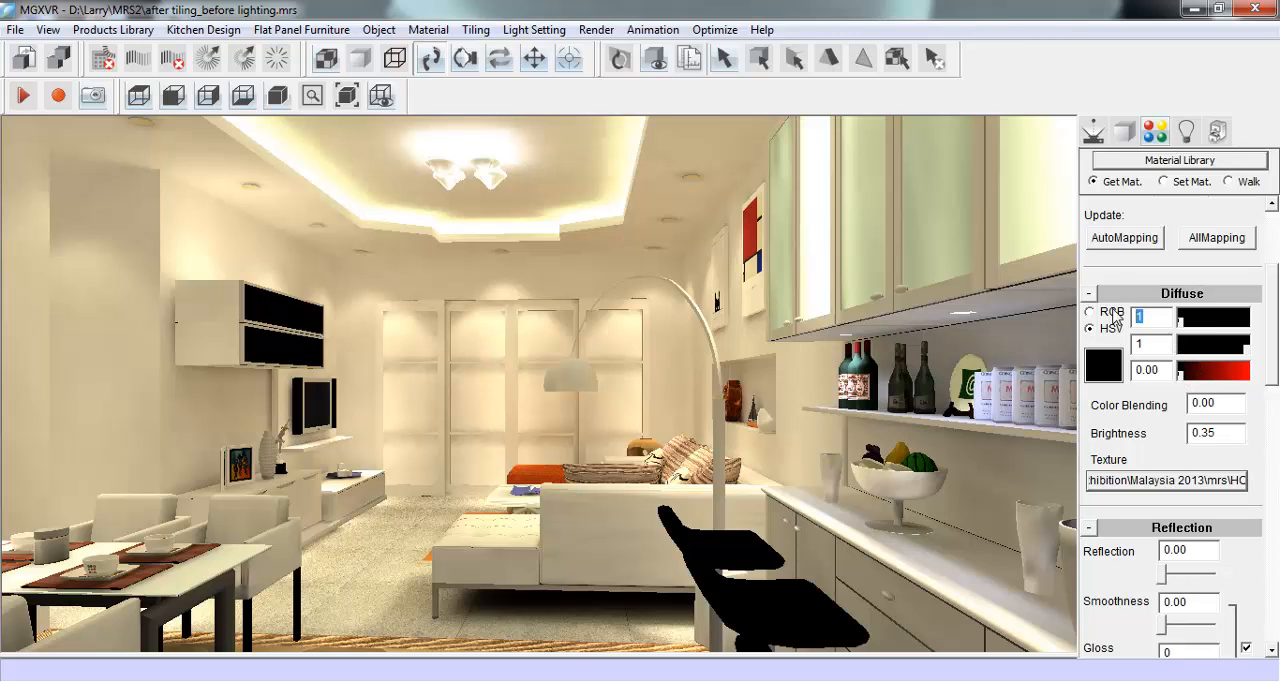
type("0")
left_click_drag(1160, 317, 1118, 323)
type("250")
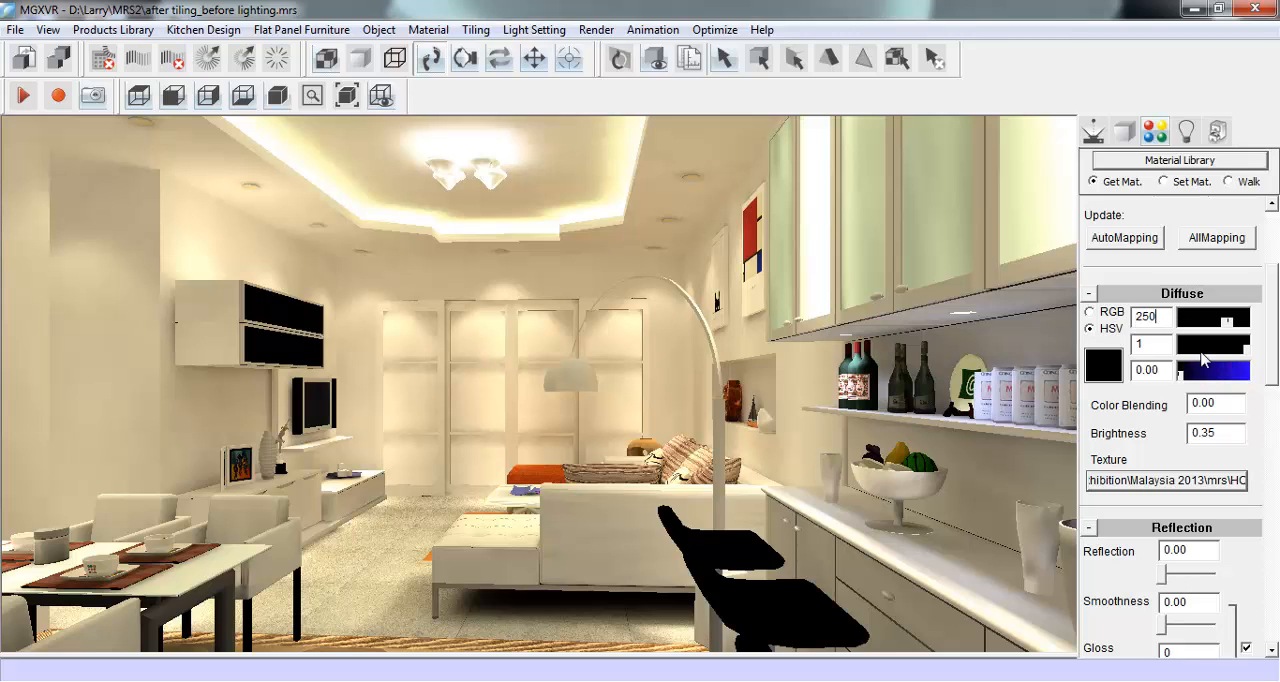
- Reapply the HC05.jpg diffuse texture to the bar stools' material
left_click_drag(1268, 376, 1273, 392)
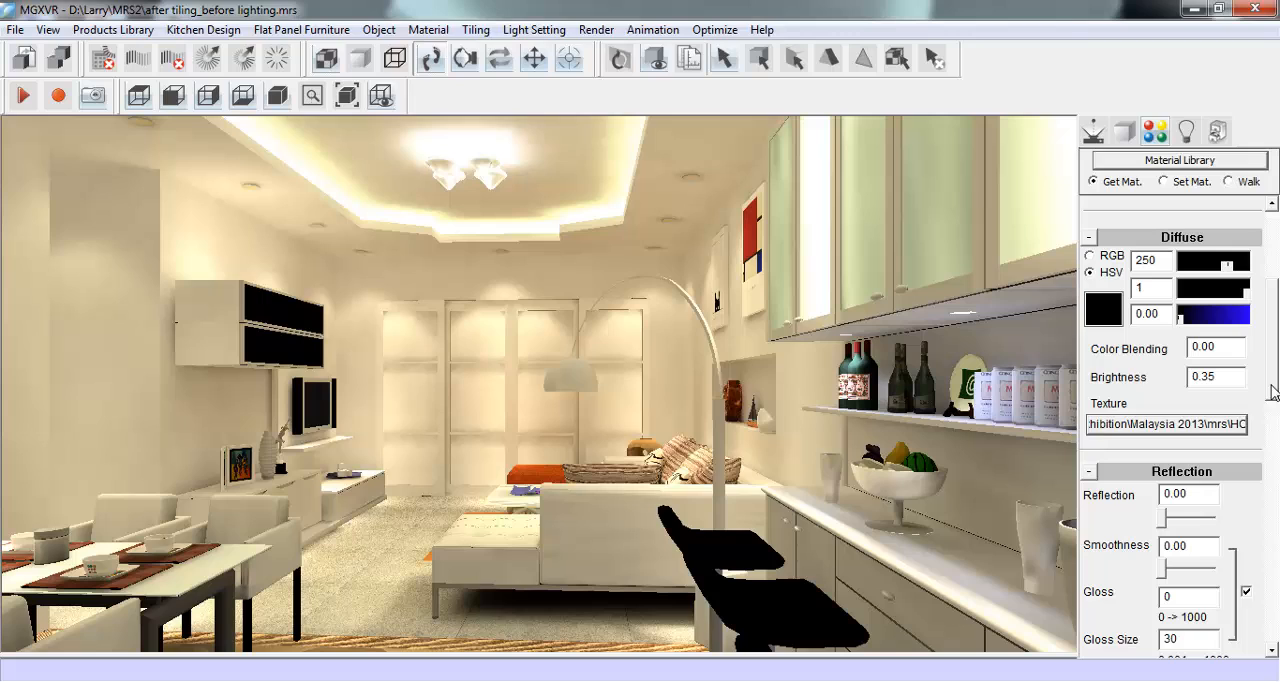
double_click(1228, 428)
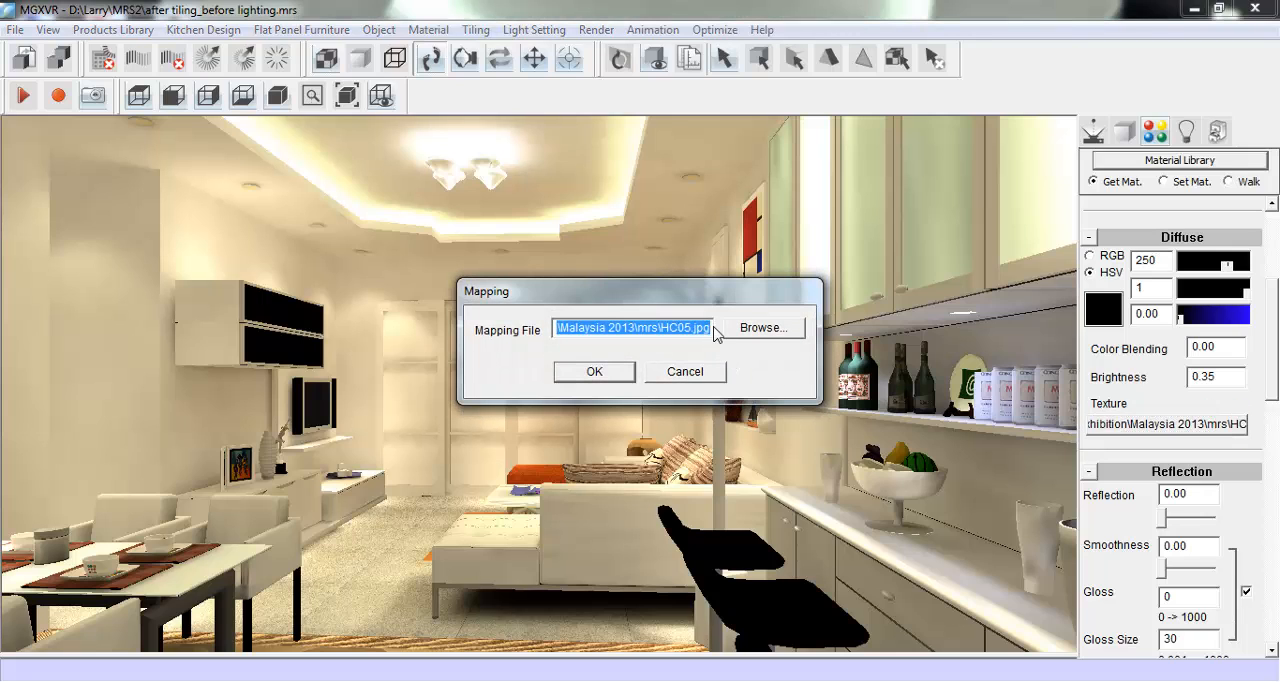
left_click_drag(714, 327, 542, 313)
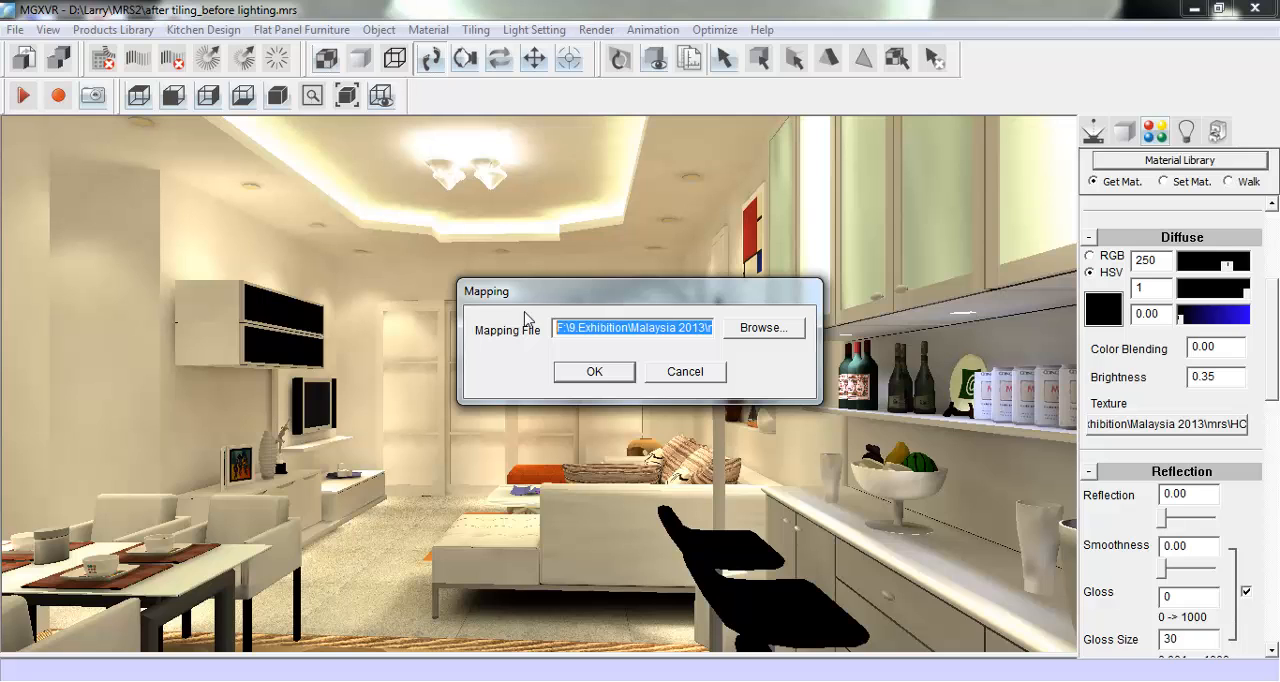
left_click(625, 373)
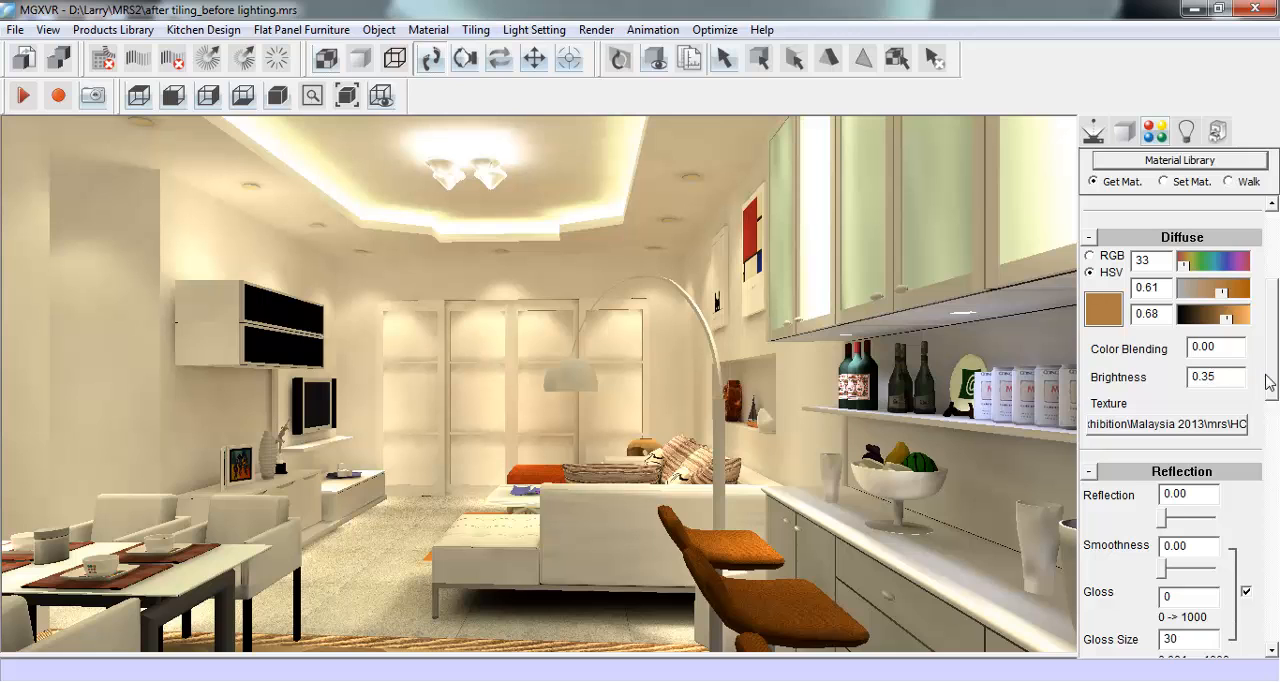
left_click_drag(1274, 388, 1260, 548)
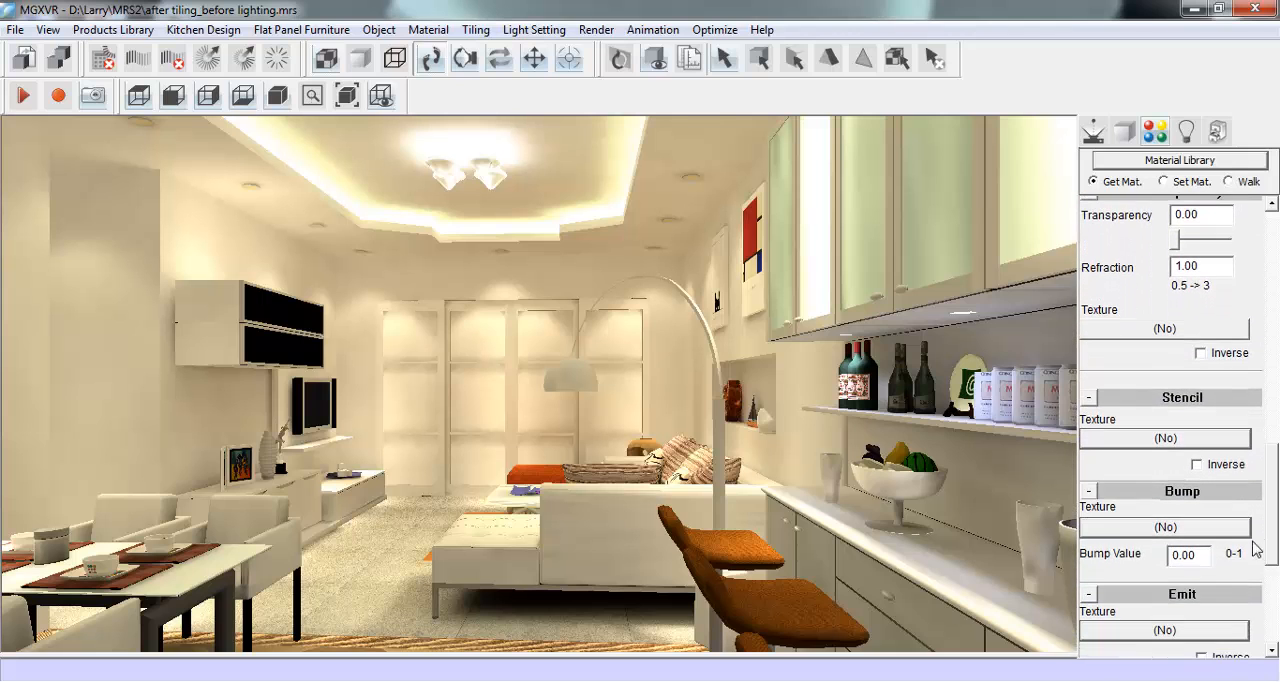
- Assign HC05.jpg as the bump texture of the bar stools' material and set the bump value to 1
left_click(1202, 527)
key("ctrl+v")
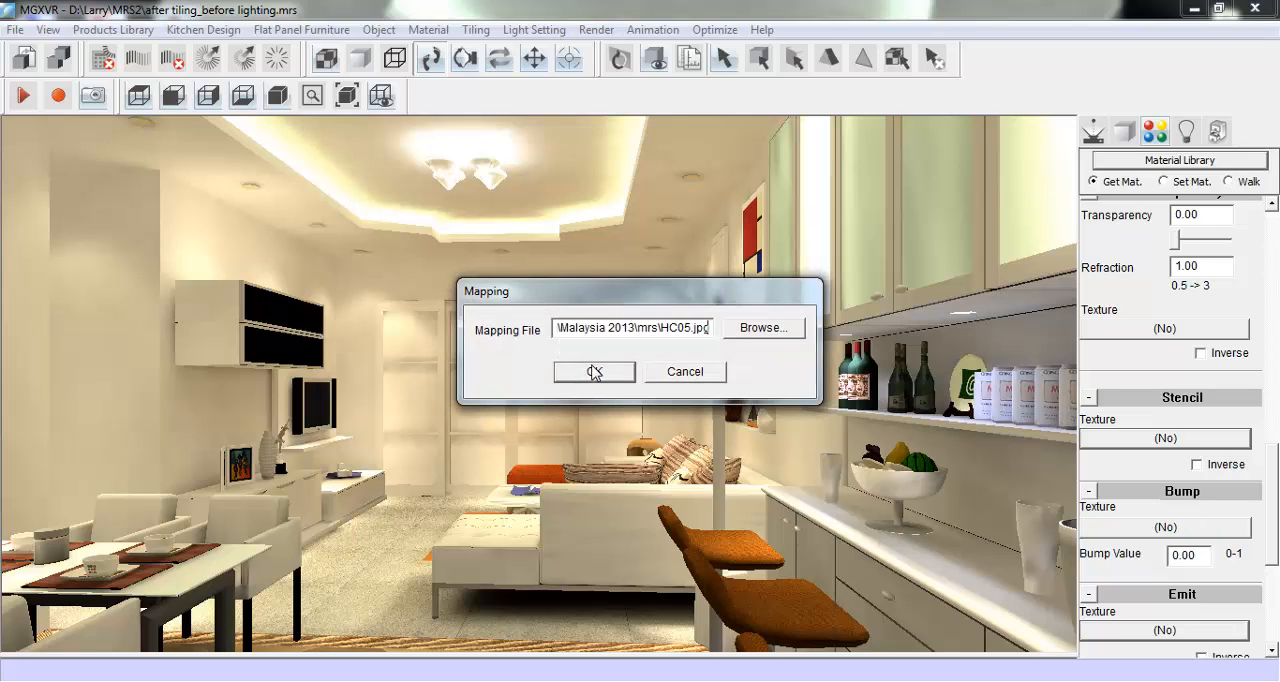
left_click(594, 371)
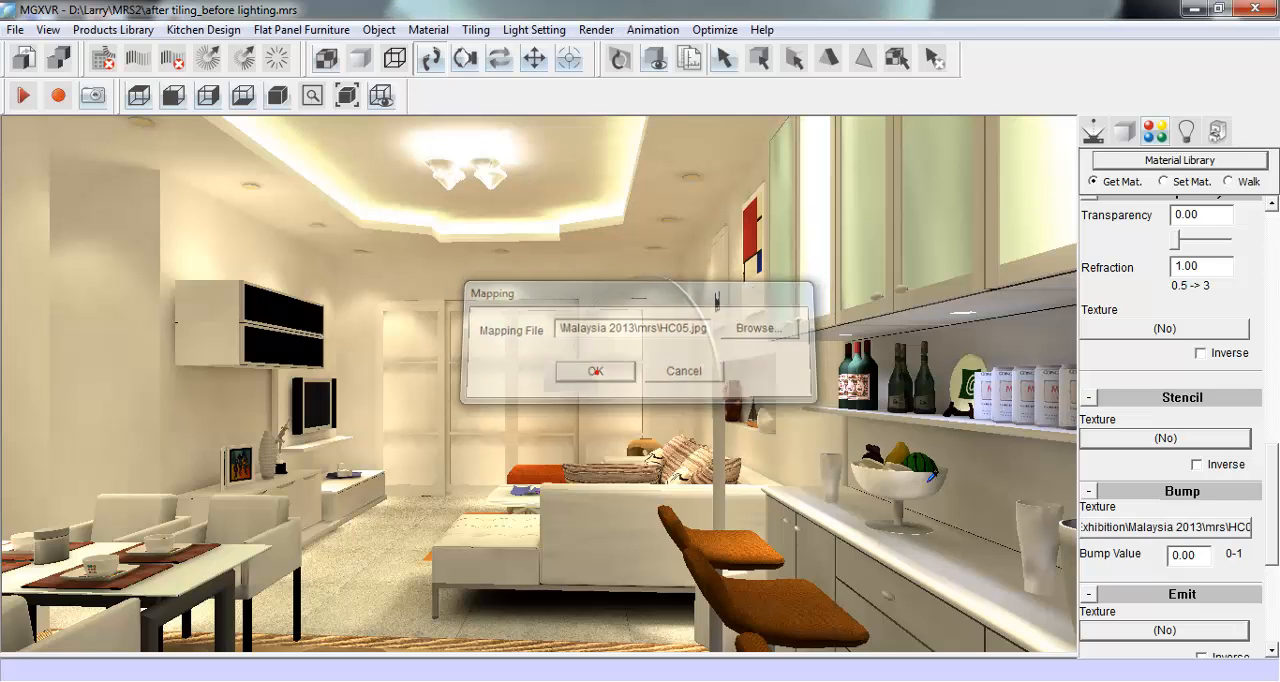
double_click(1193, 554)
type("1")
- Remove the diffuse texture from the bar stools' material
left_click_drag(1275, 515, 1276, 230)
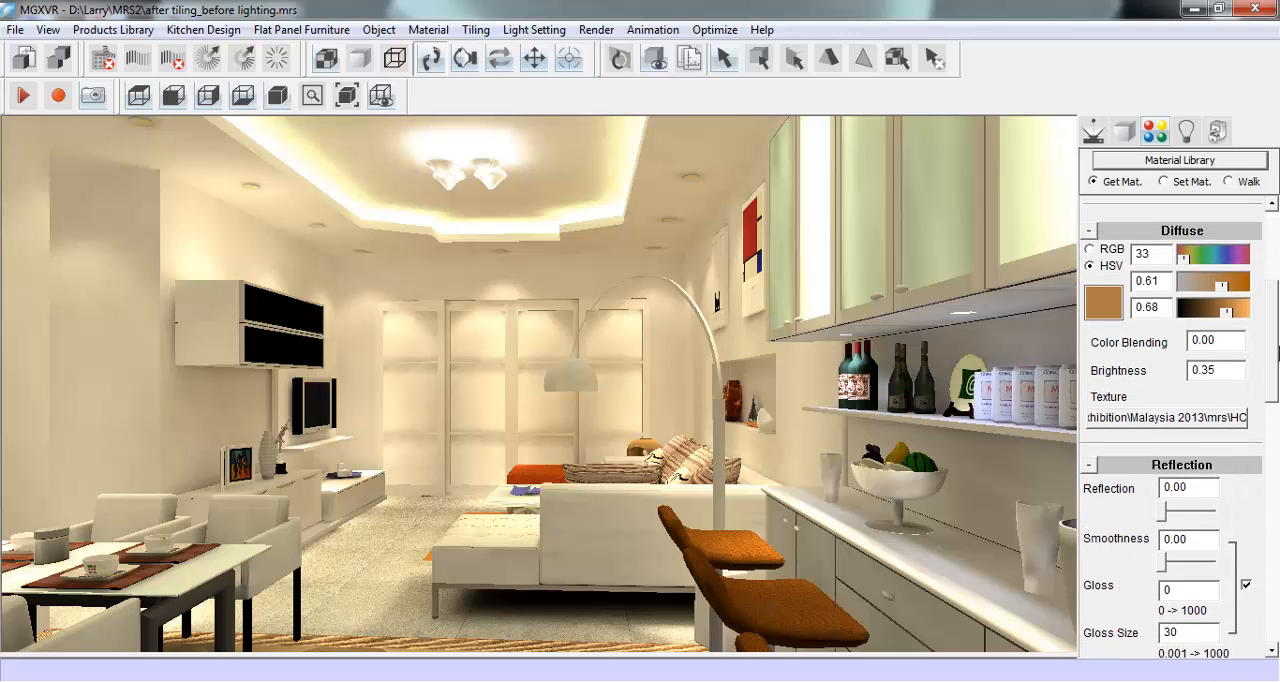
left_click(1198, 418)
key("BackSpace")
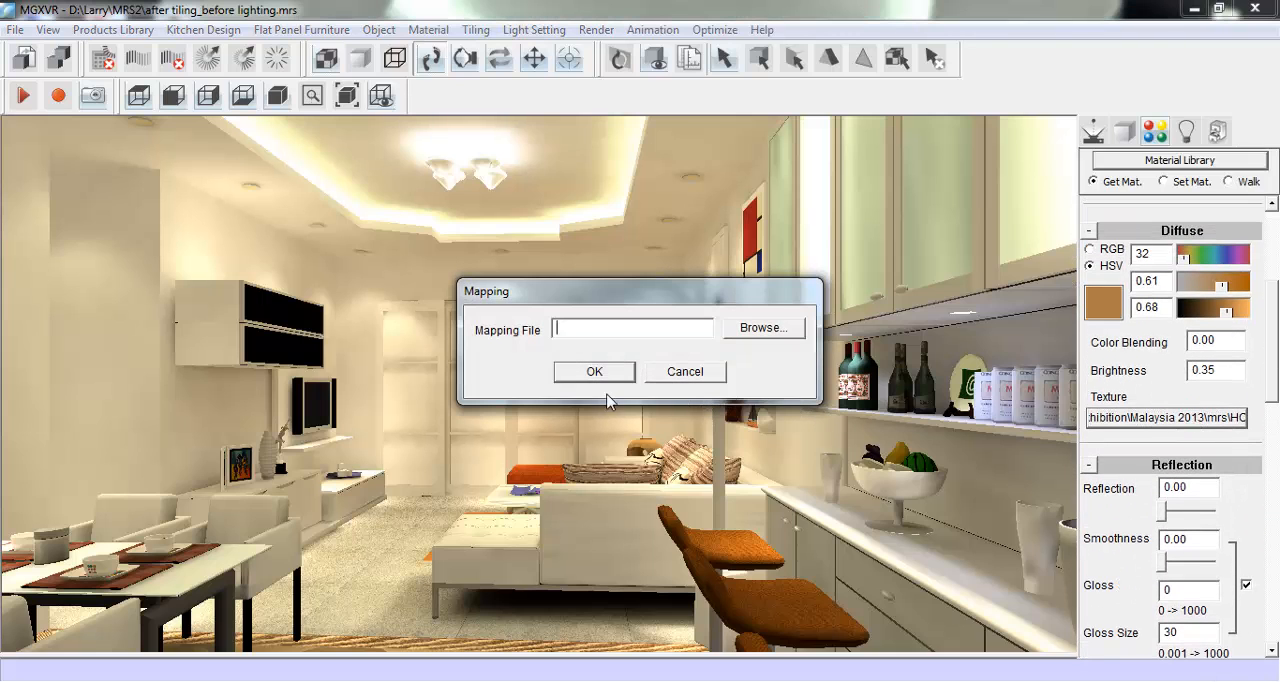
left_click(603, 372)
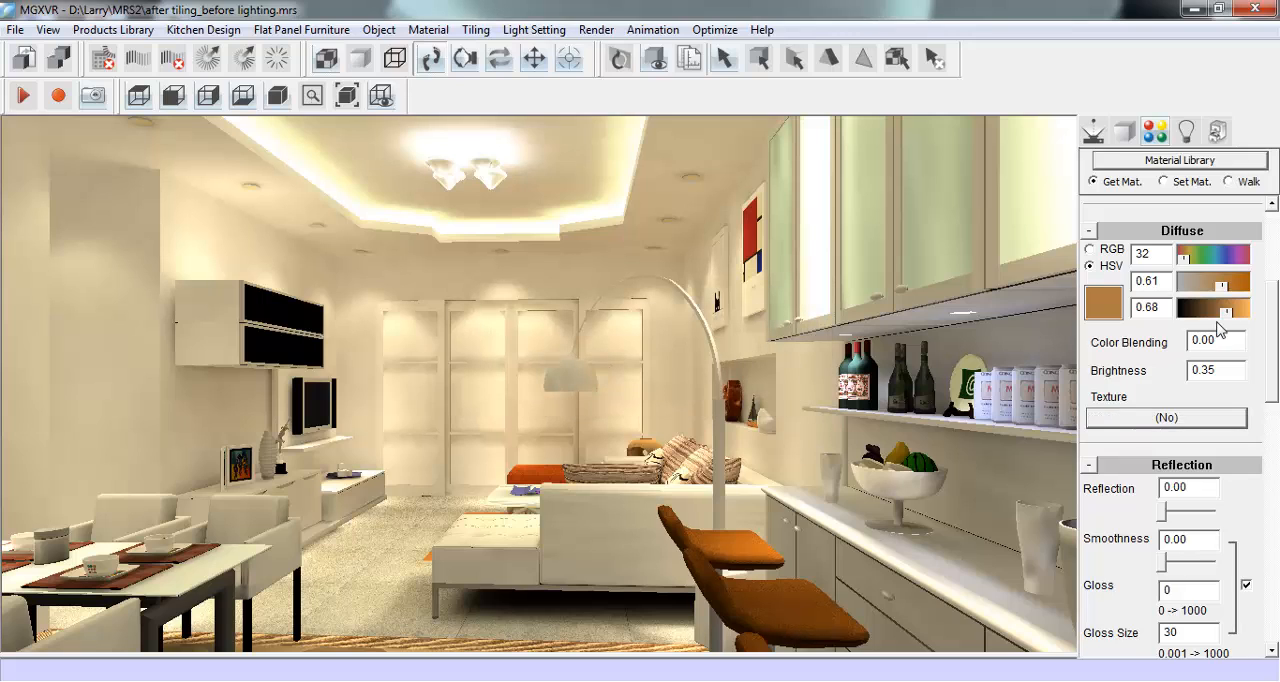
- Make the bar stools' diffuse colour black, with saturation 0.92 and value 0
left_click_drag(1225, 312, 1166, 318)
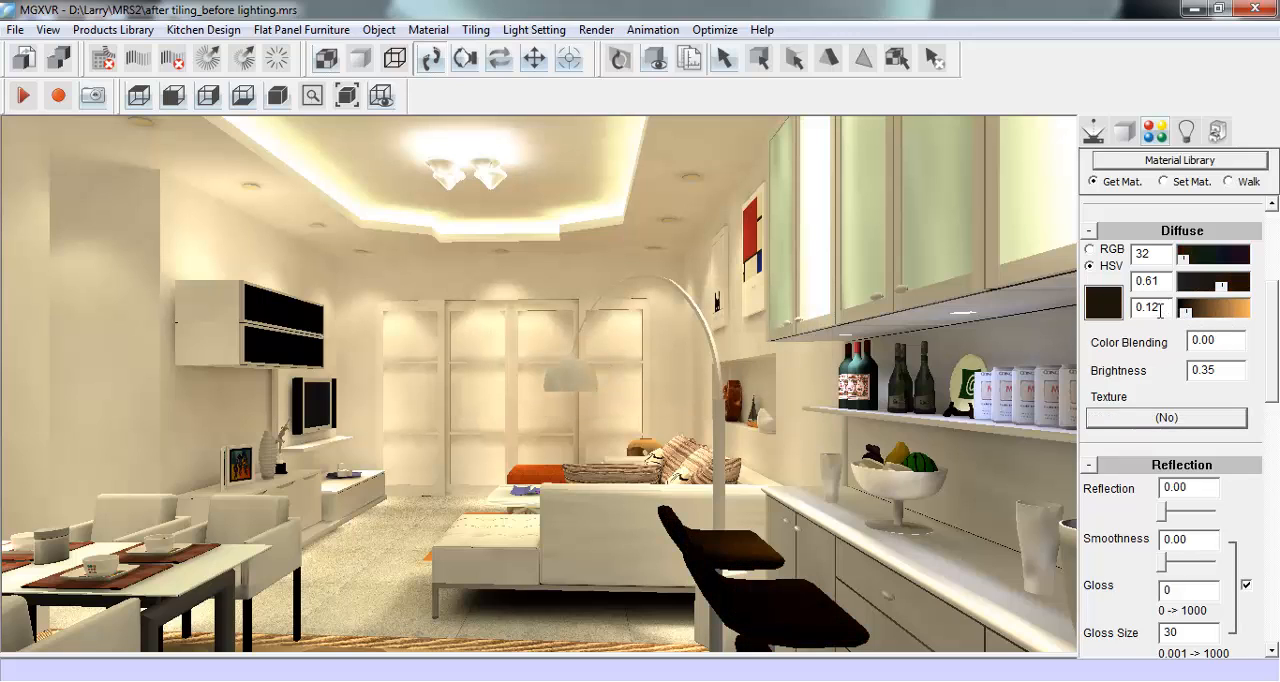
left_click_drag(1221, 287, 1263, 305)
left_click_drag(1183, 314, 1172, 314)
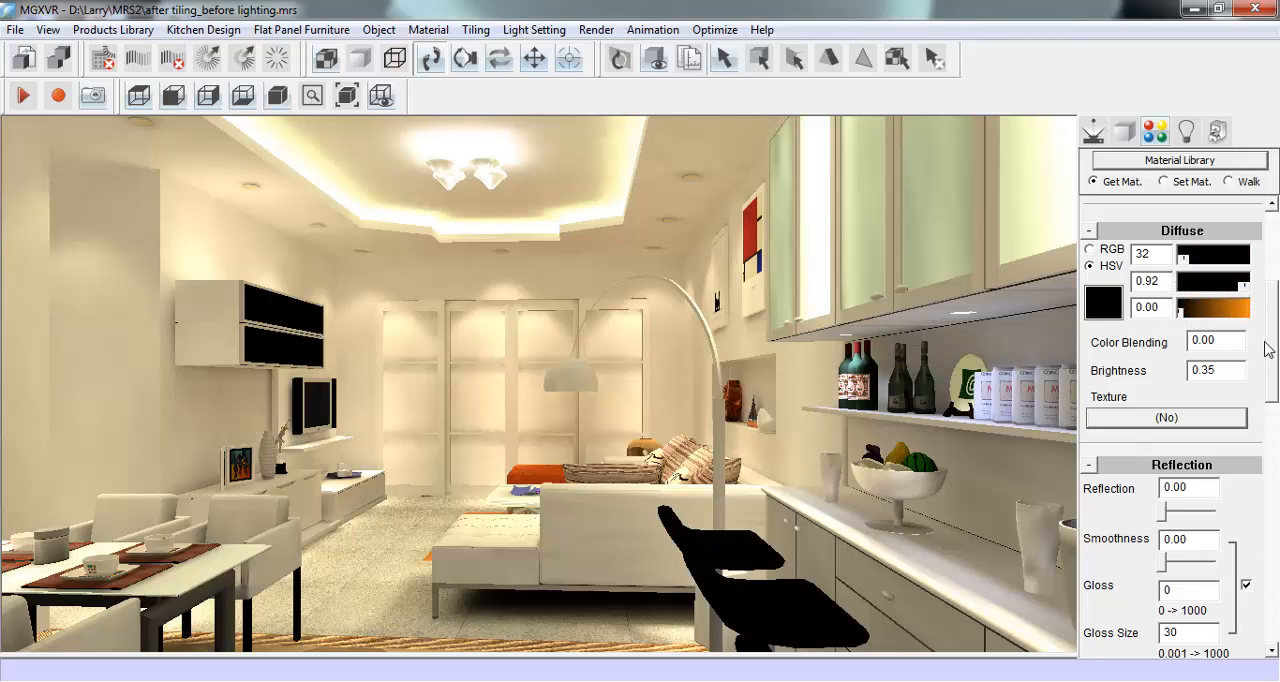
scroll(1271, 350, "up", 3)
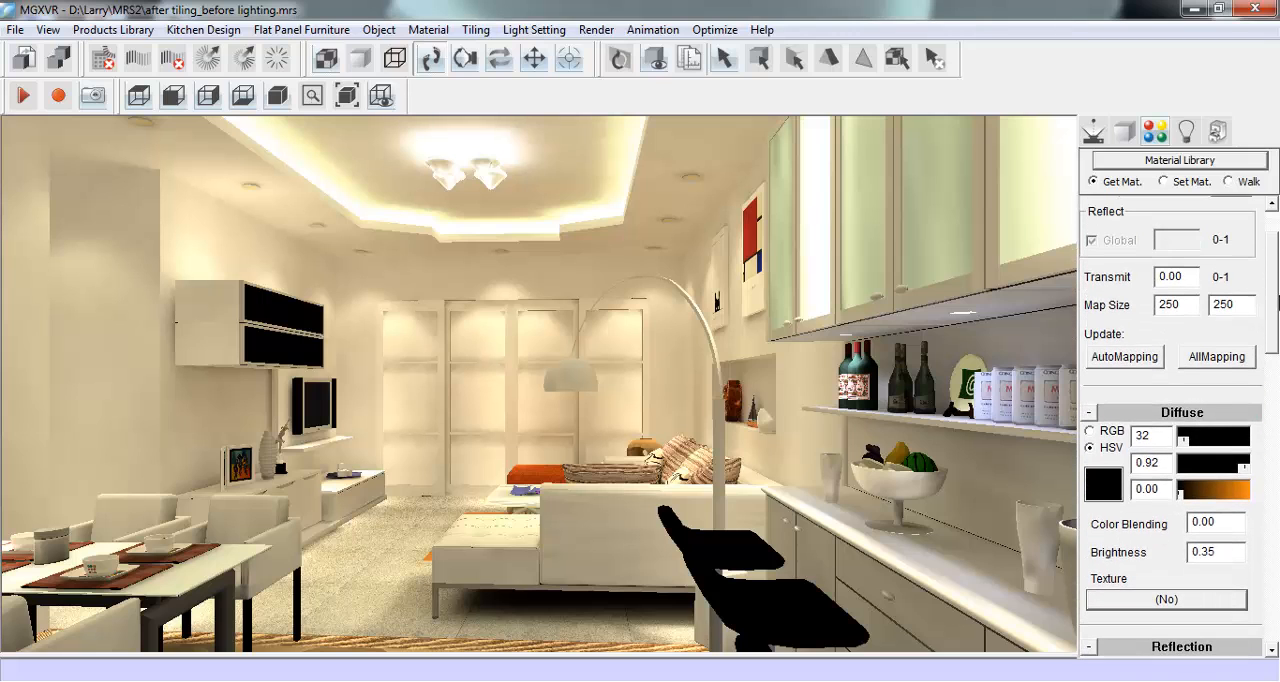
- Move the camera up to the TV wall and load the low cabinet's door material for editing
left_click(1093, 131)
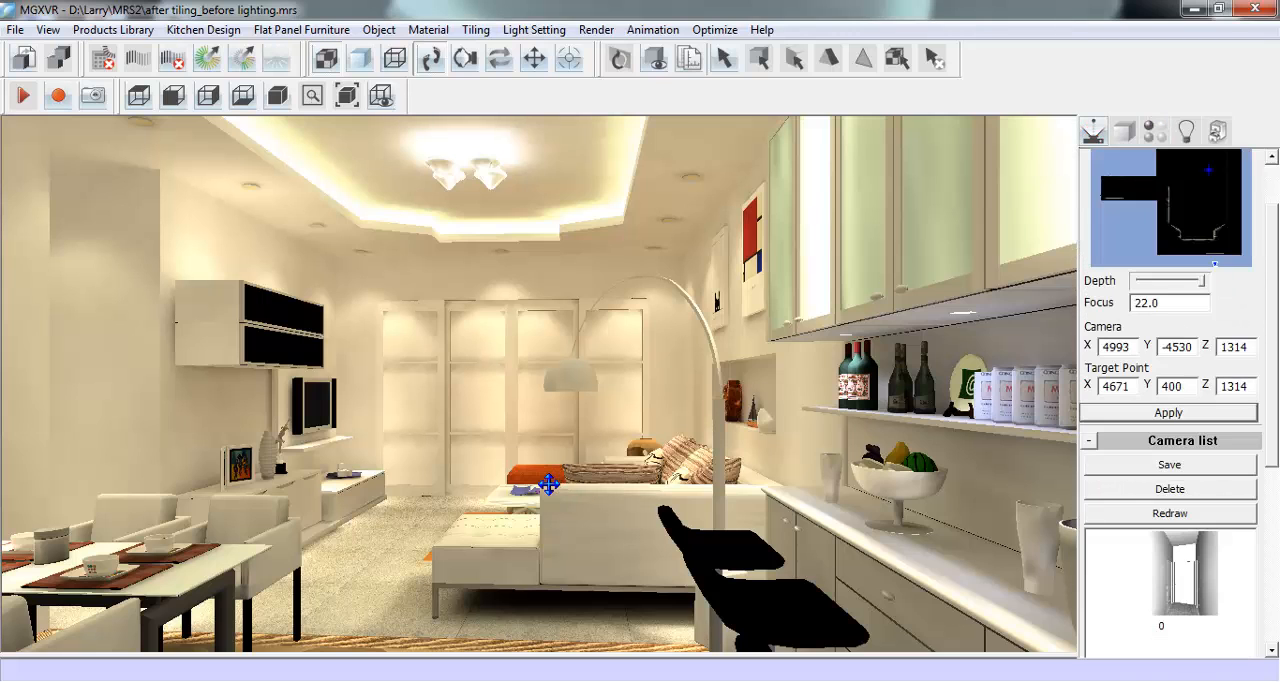
mouse_move(549, 486)
left_mouse_down()
mouse_move(543, 537)
mouse_move(562, 560)
mouse_move(717, 600)
mouse_move(551, 529)
mouse_move(577, 583)
mouse_move(729, 628)
mouse_move(763, 594)
left_mouse_up()
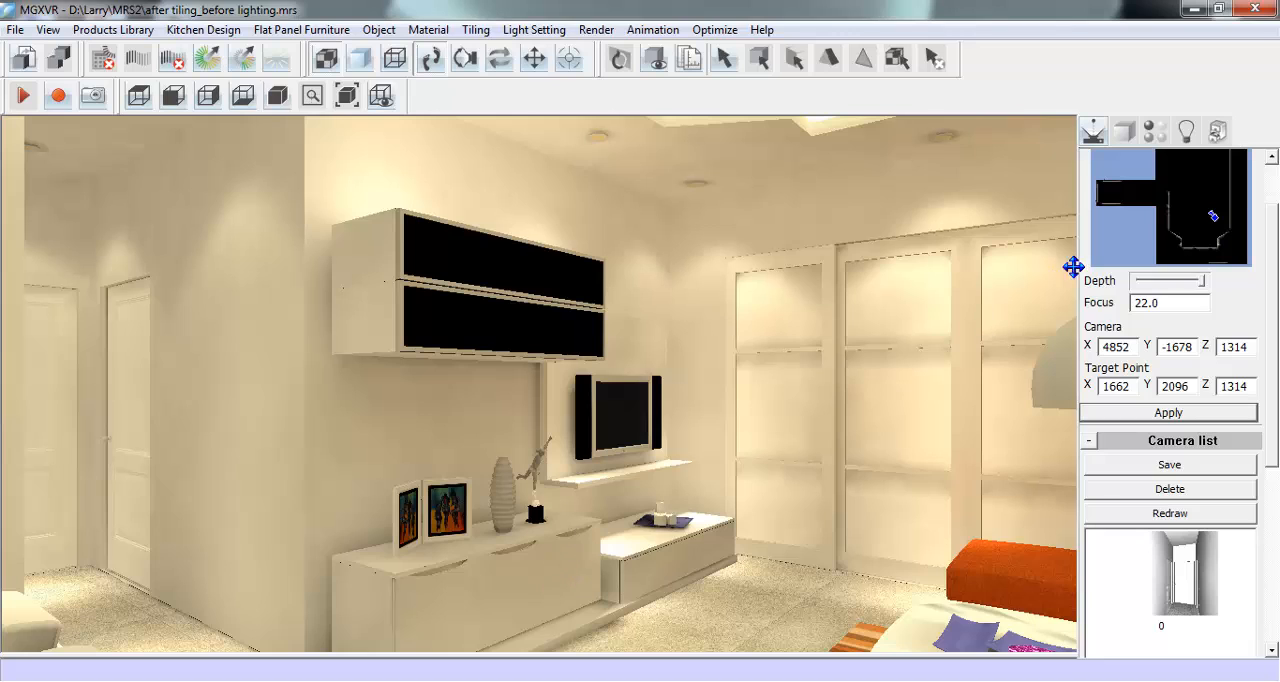
left_click(1155, 131)
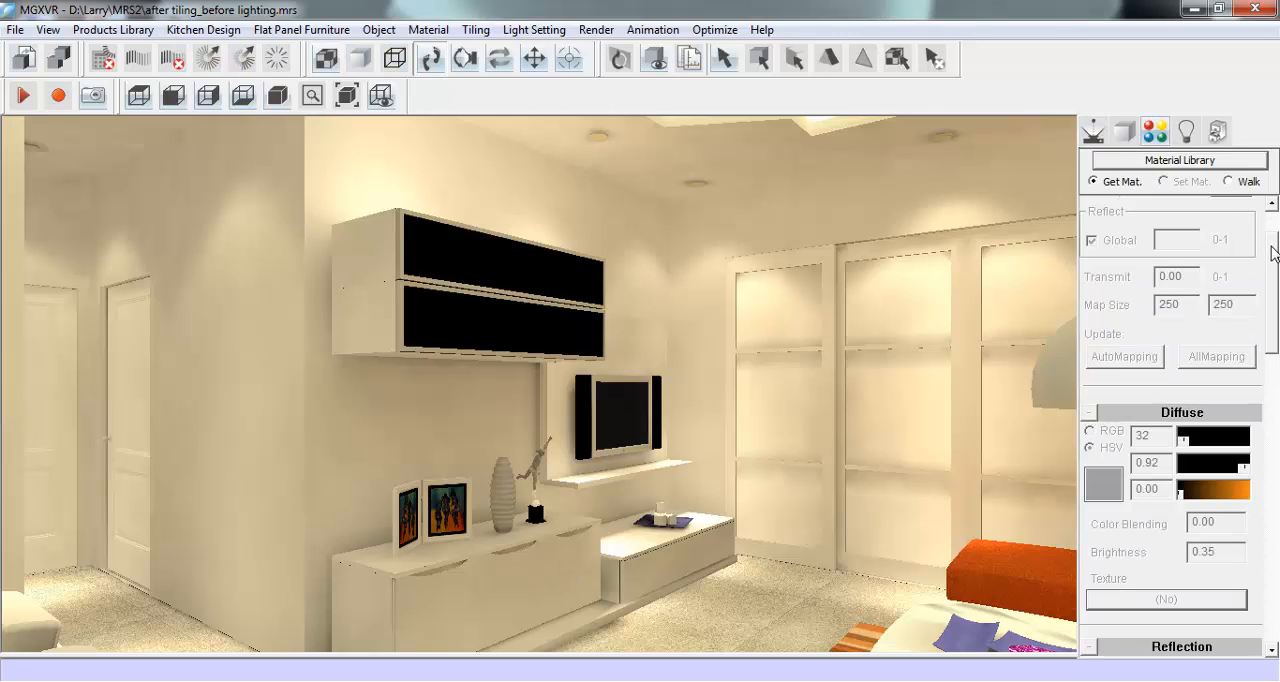
left_click_drag(1271, 246, 1273, 215)
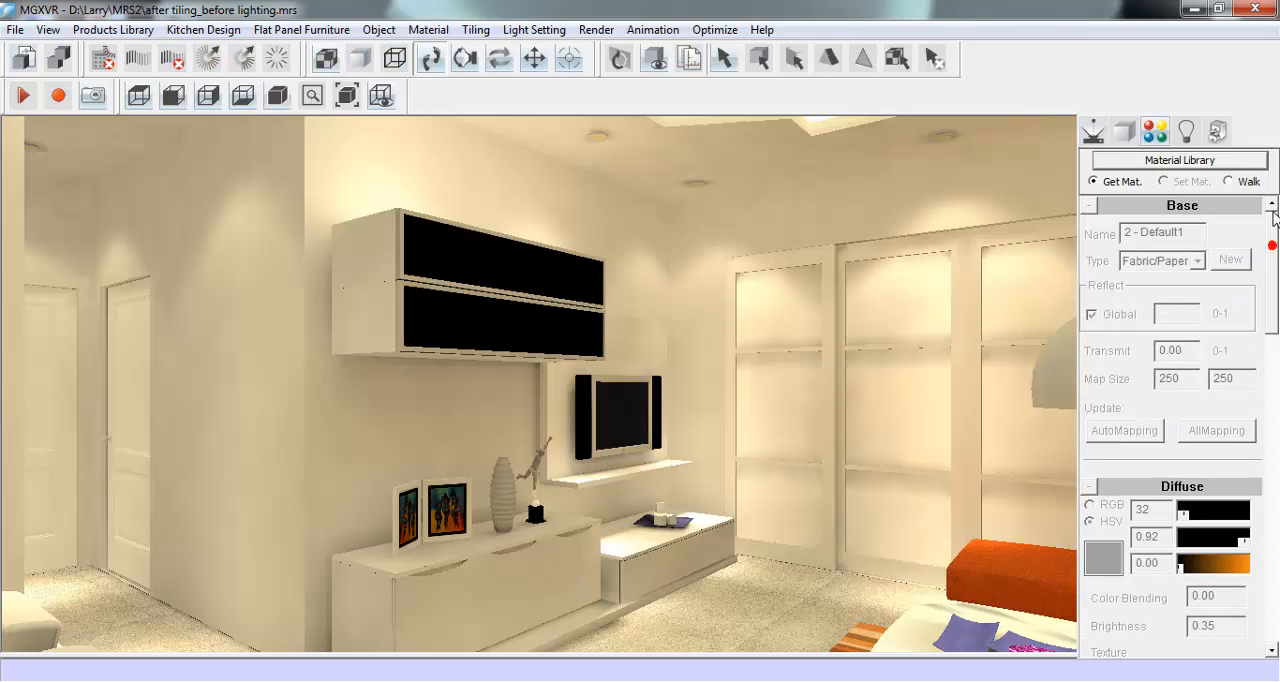
left_click(470, 584)
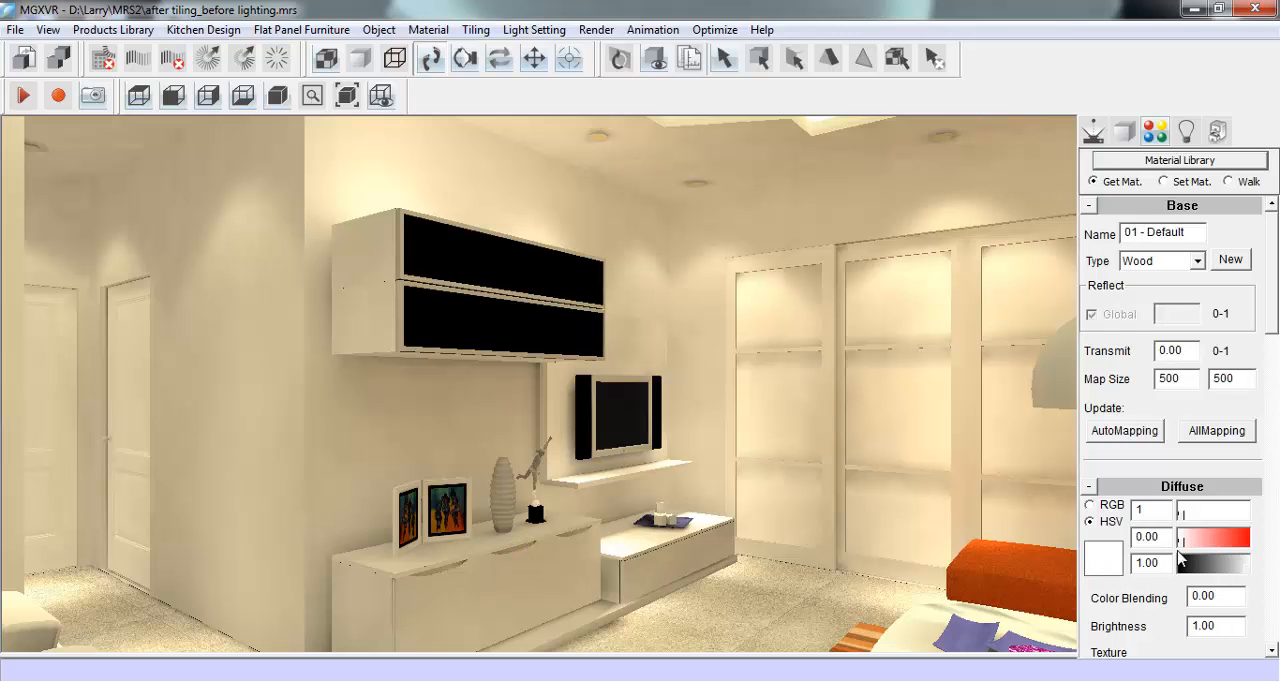
- Duplicate the low cabinet's material as Copy01 - Default and assign the copy to the cabinet's doors
mouse_move(1183, 545)
left_mouse_down()
mouse_move(1245, 540)
mouse_move(1178, 548)
left_mouse_up()
double_click(1160, 540)
type("0")
left_click(525, 564)
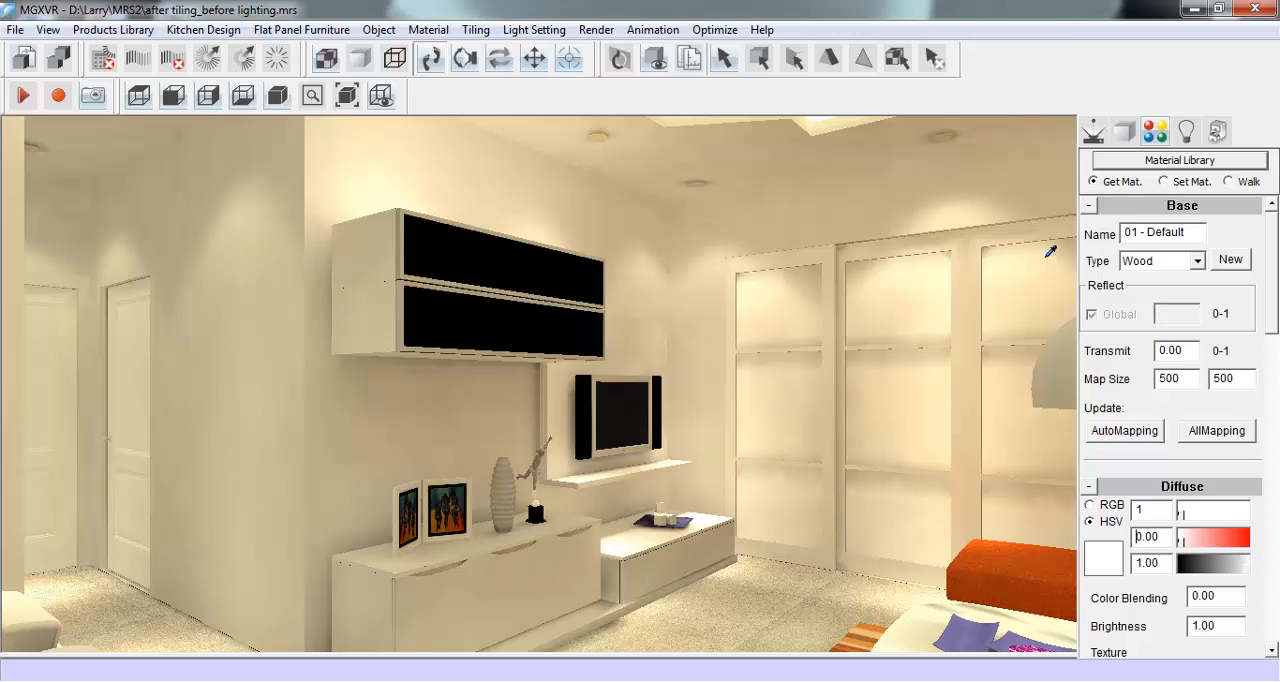
left_click(1229, 261)
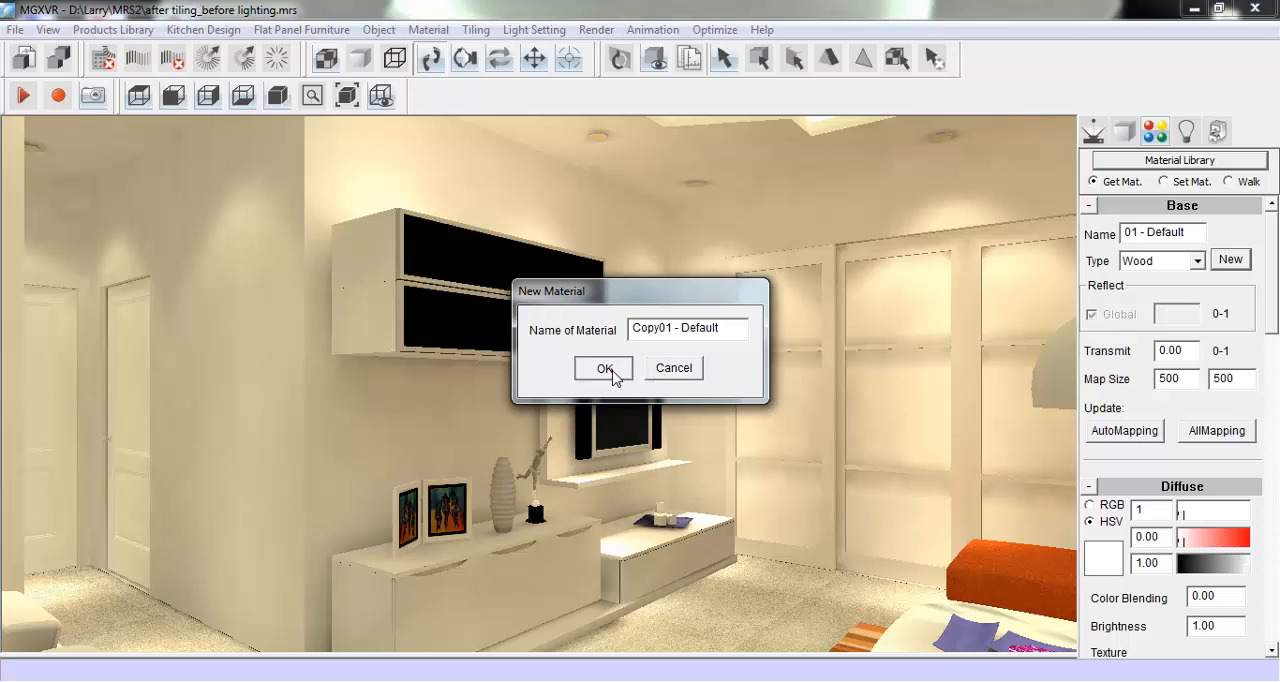
left_click(605, 369)
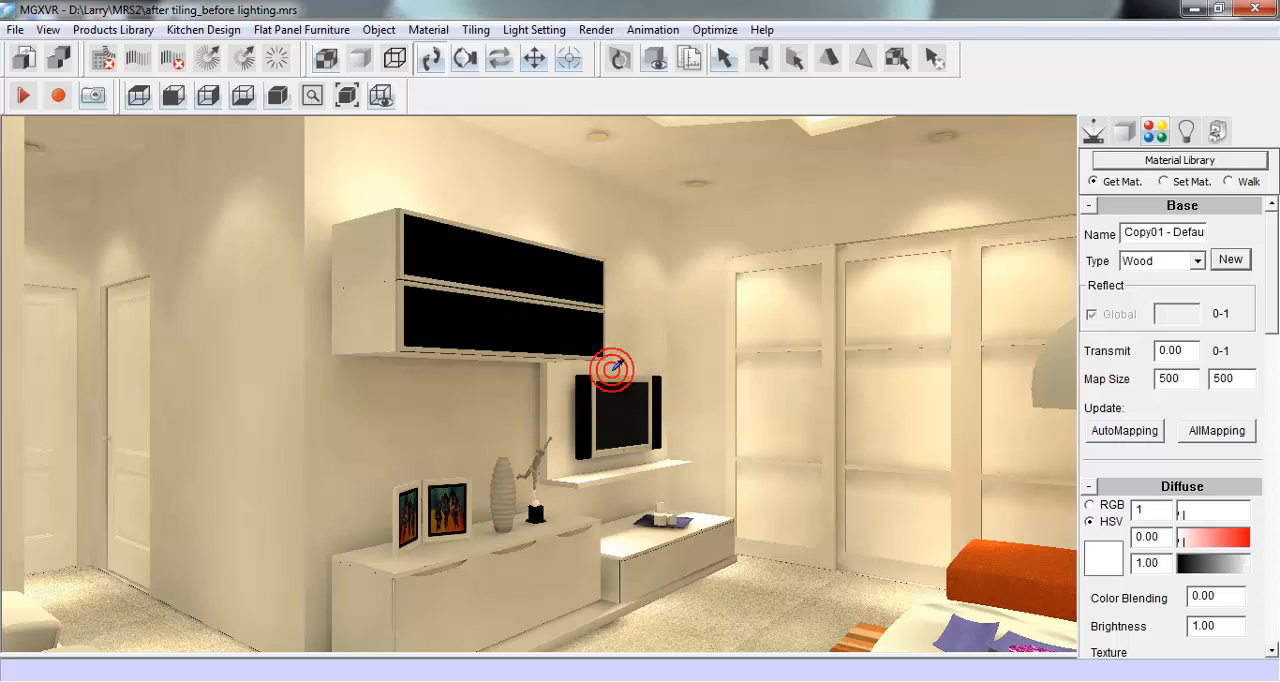
left_click(1164, 182)
left_click(519, 578)
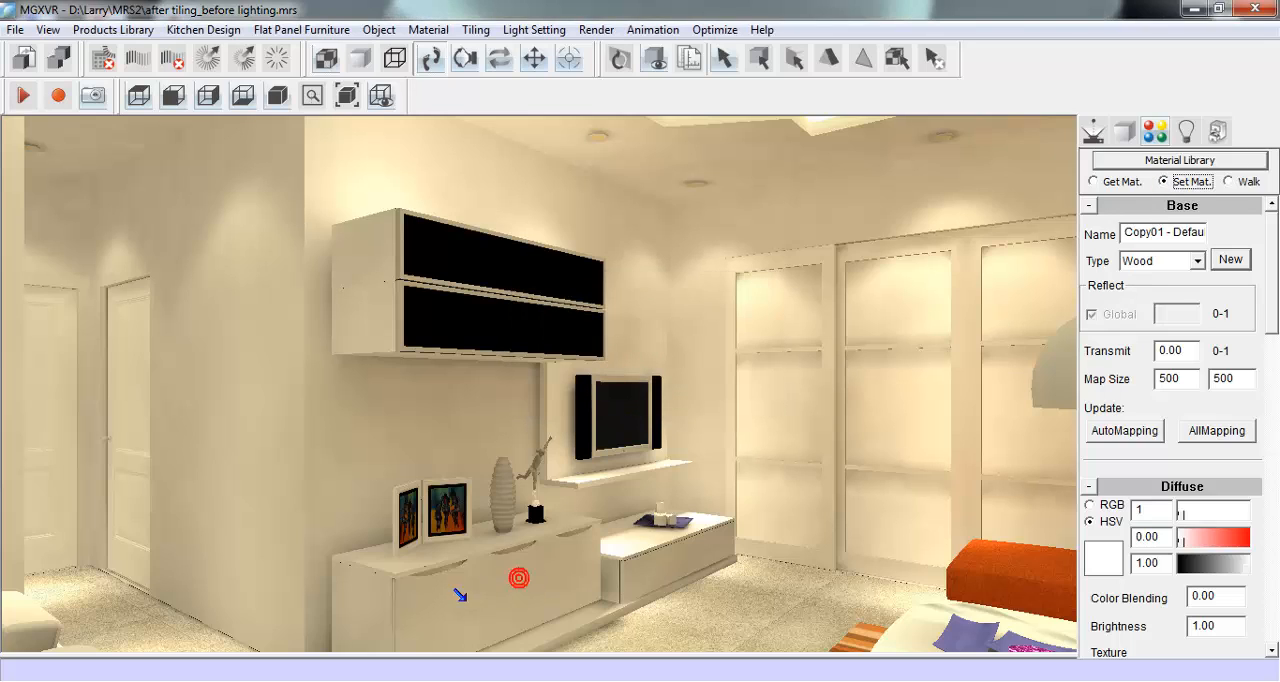
left_click(441, 599)
- Pick up the wall cabinet's black door material and apply it to the low cabinet's three doors and the adjoining unit's drawer front
left_click(1102, 185)
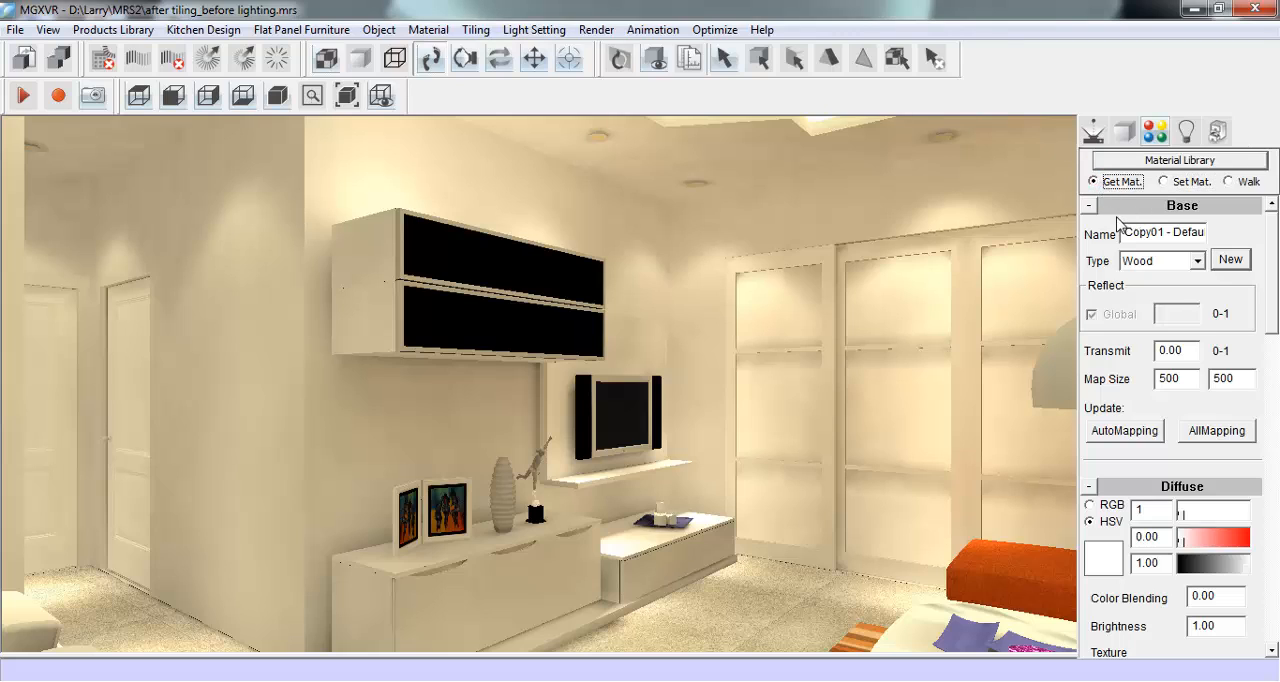
left_click(522, 259)
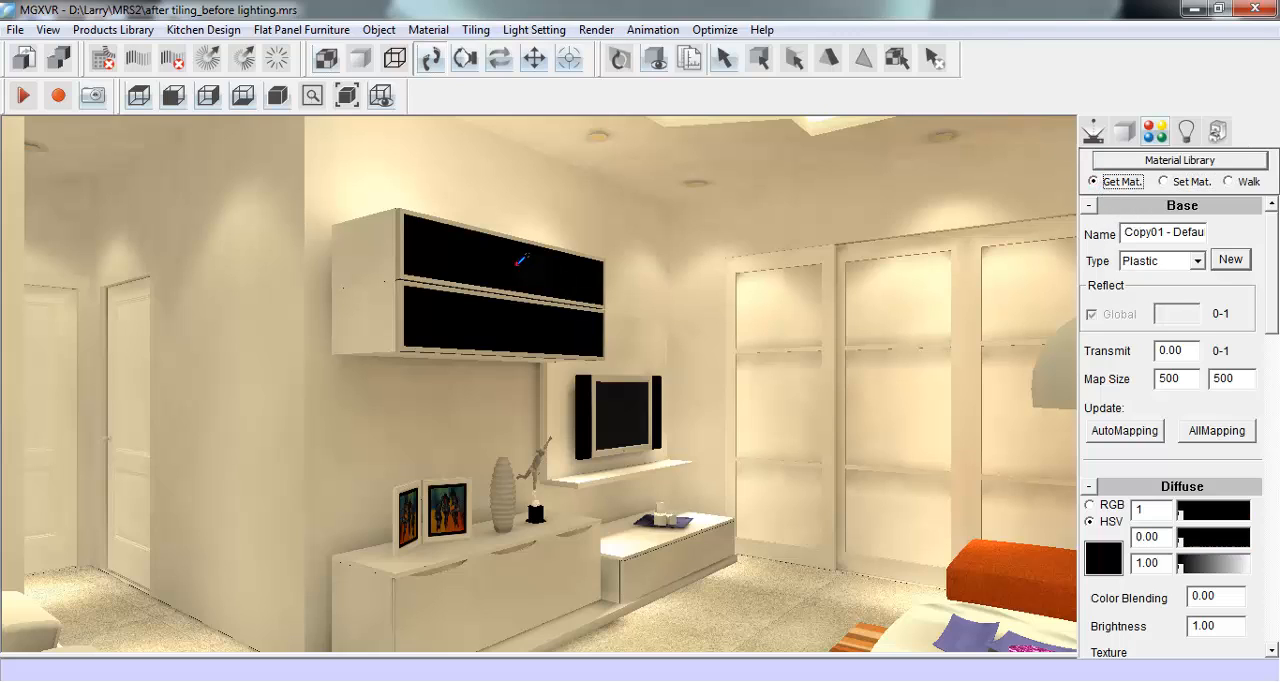
left_click(1165, 182)
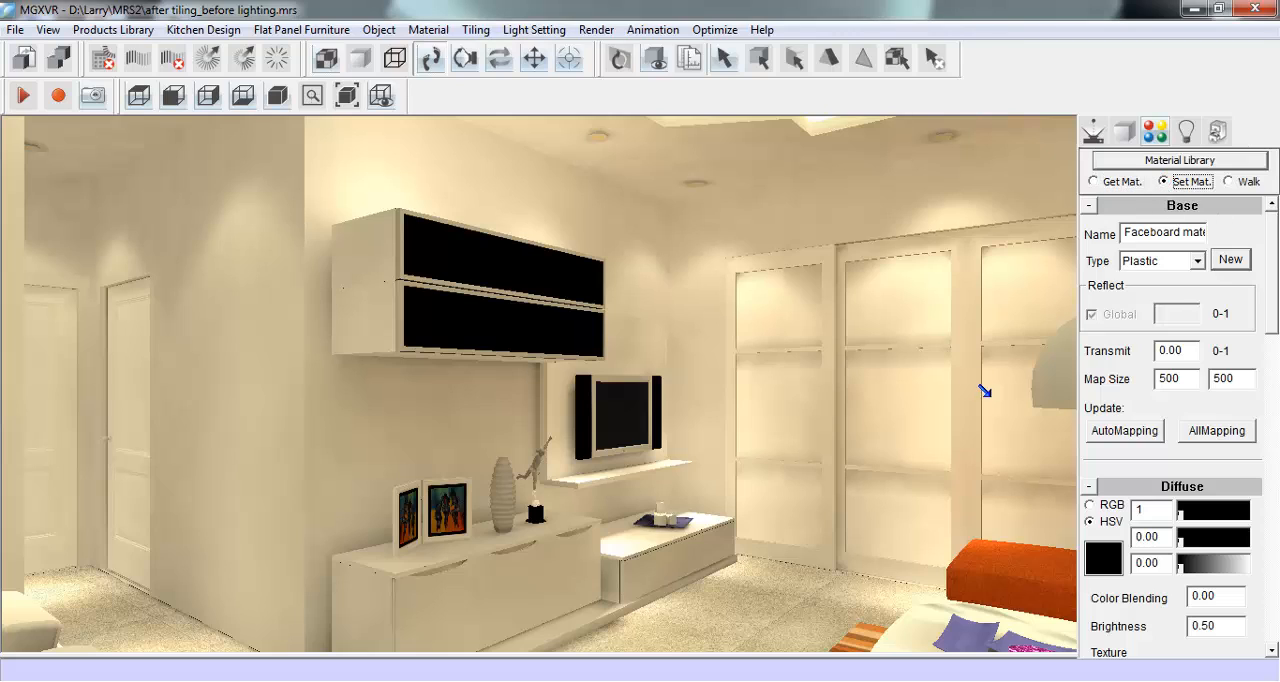
left_click(502, 575)
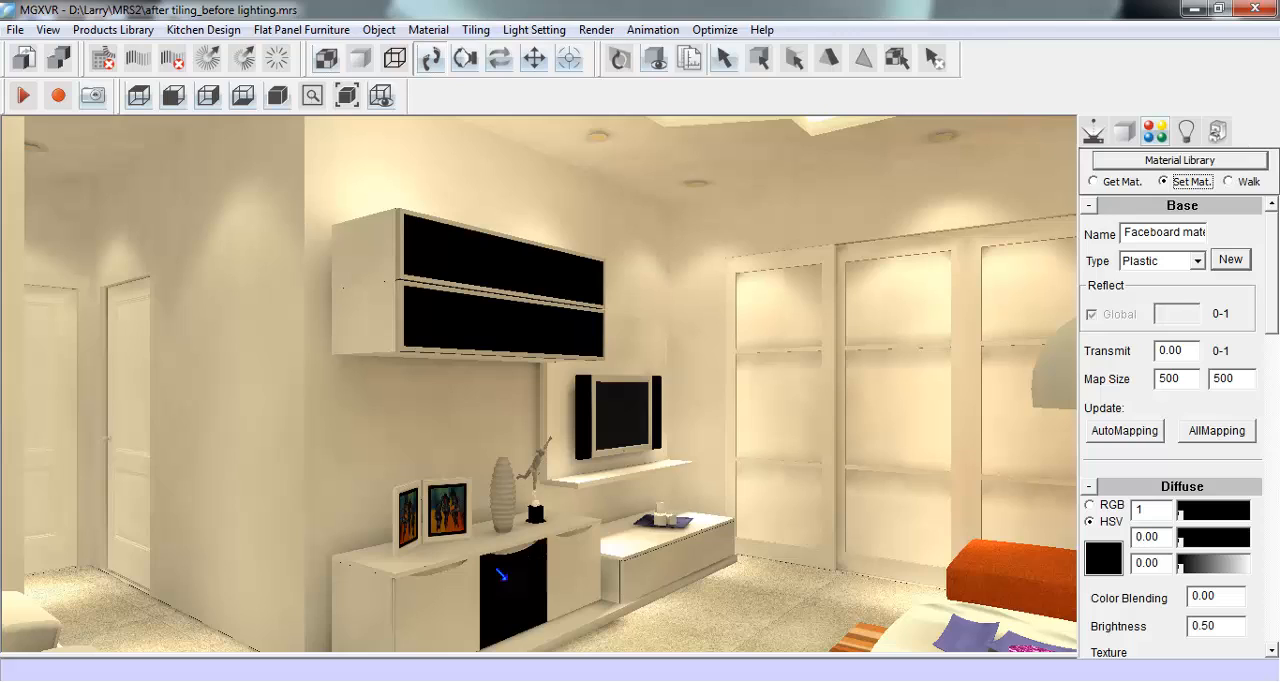
left_click(451, 598)
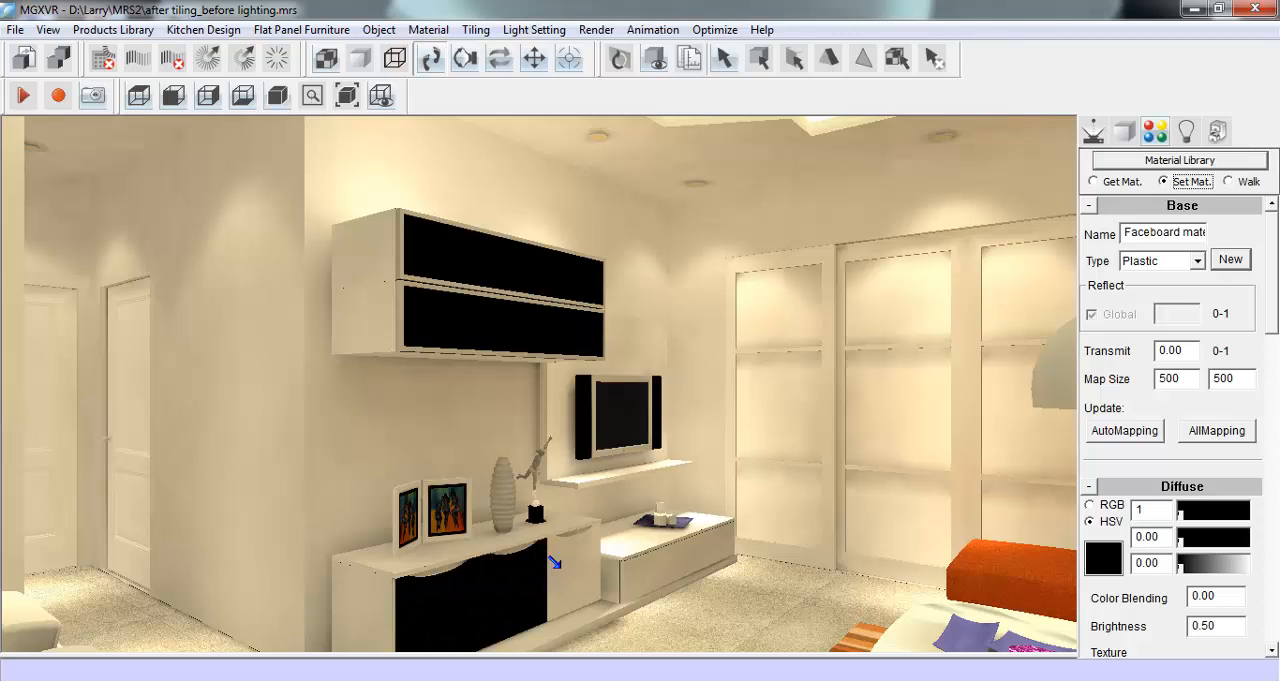
left_click(553, 563)
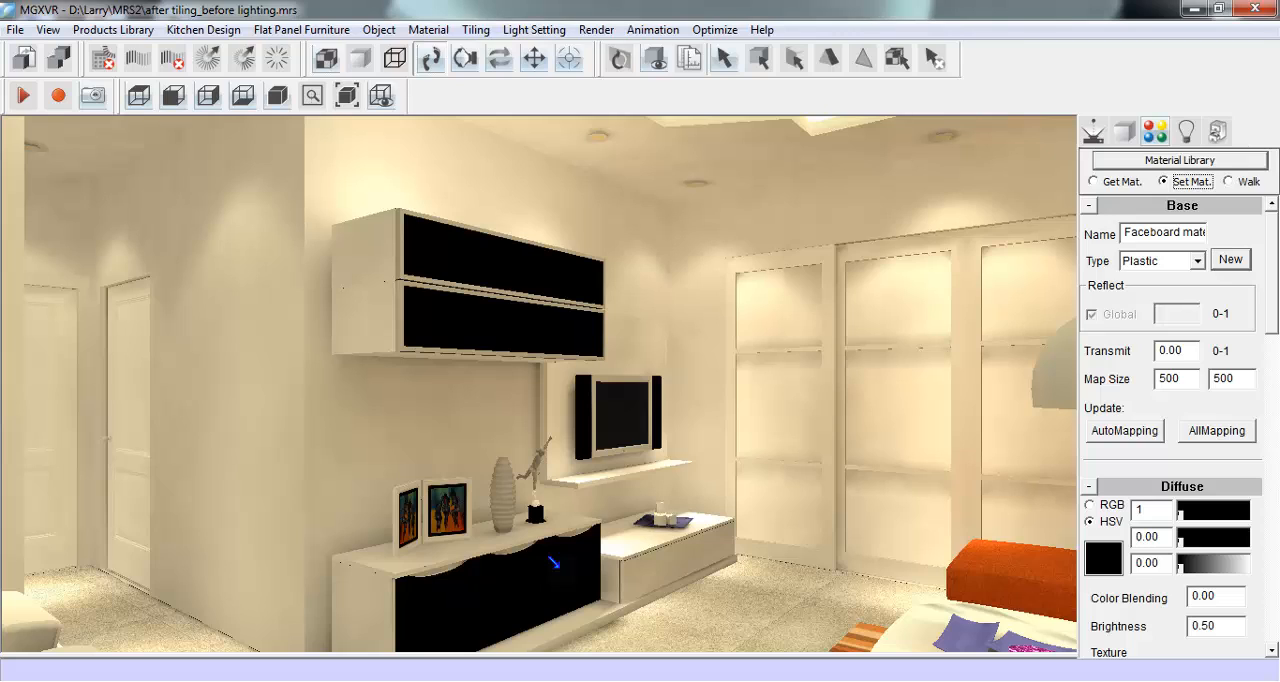
left_click(635, 566)
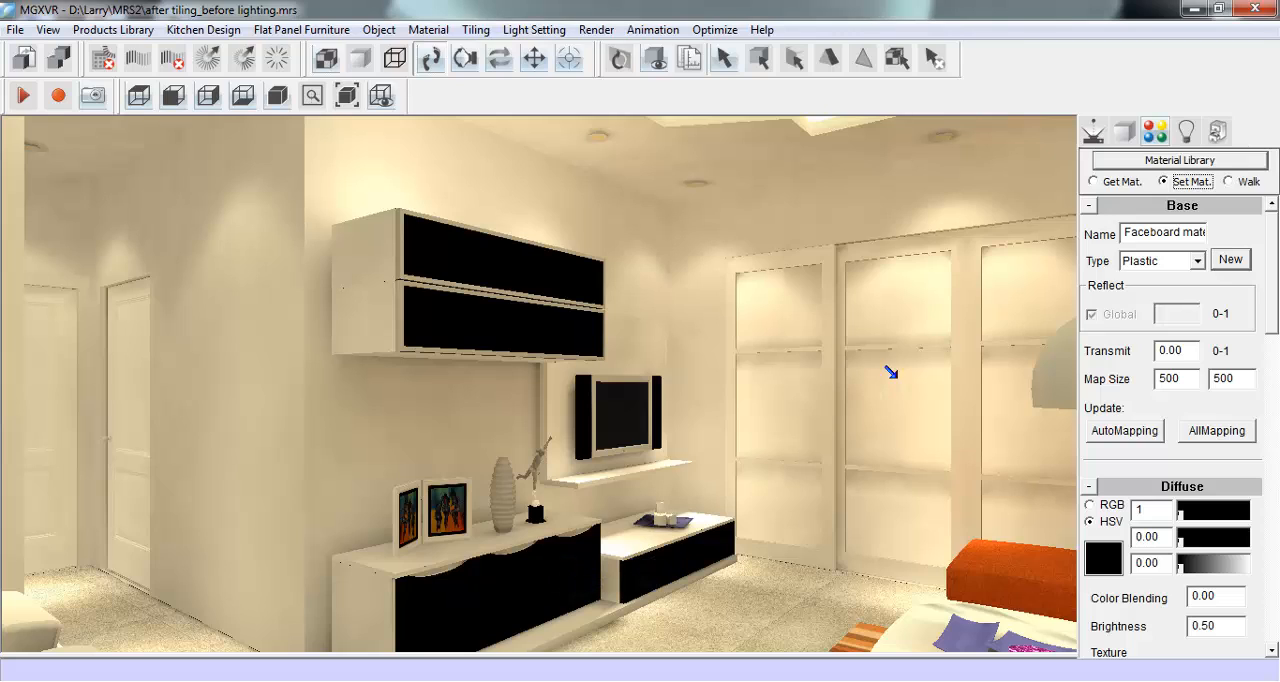
left_click(1107, 182)
- Return the camera to the dining area and duplicate the material of the wall beside the table as CopyQIANGMIAN
left_click(1093, 130)
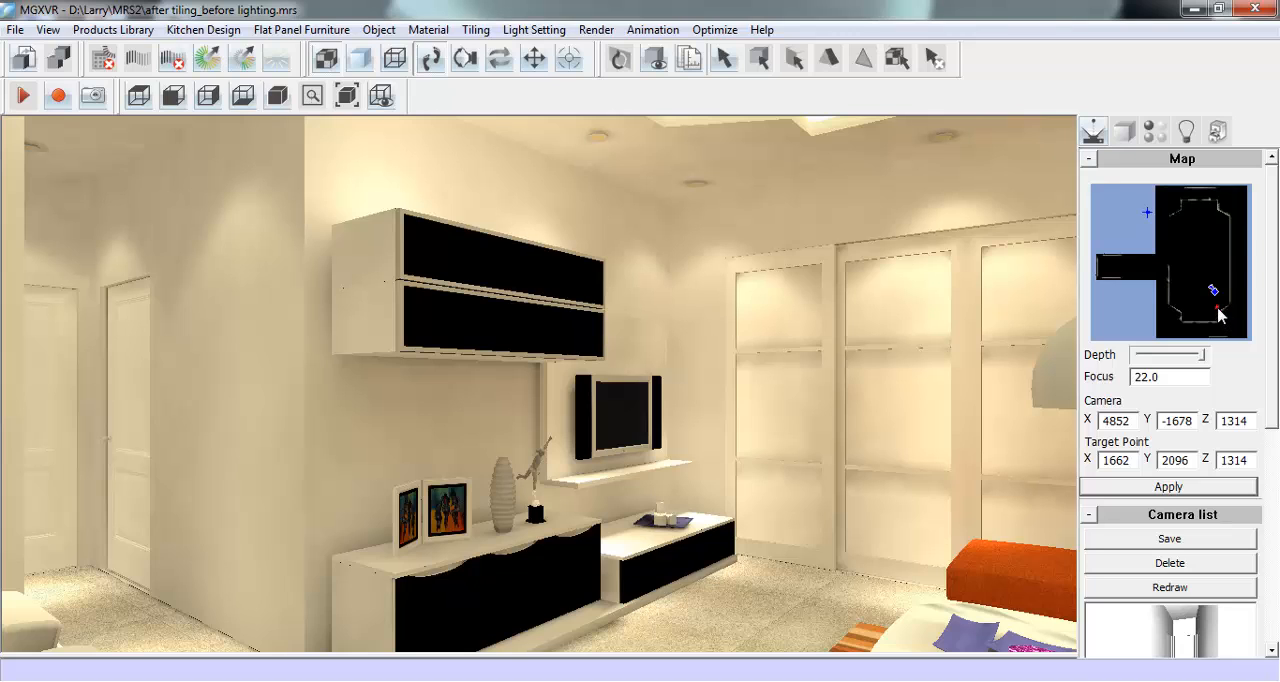
left_click_drag(1219, 315, 1177, 222)
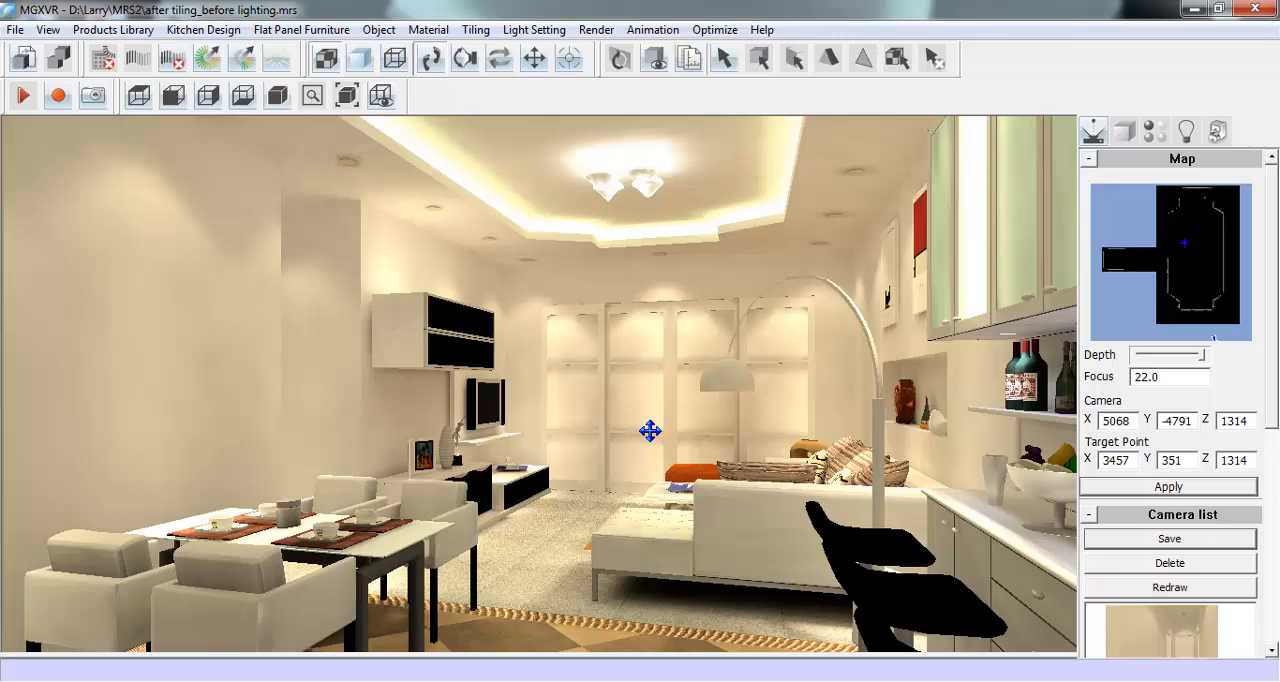
left_click(1153, 131)
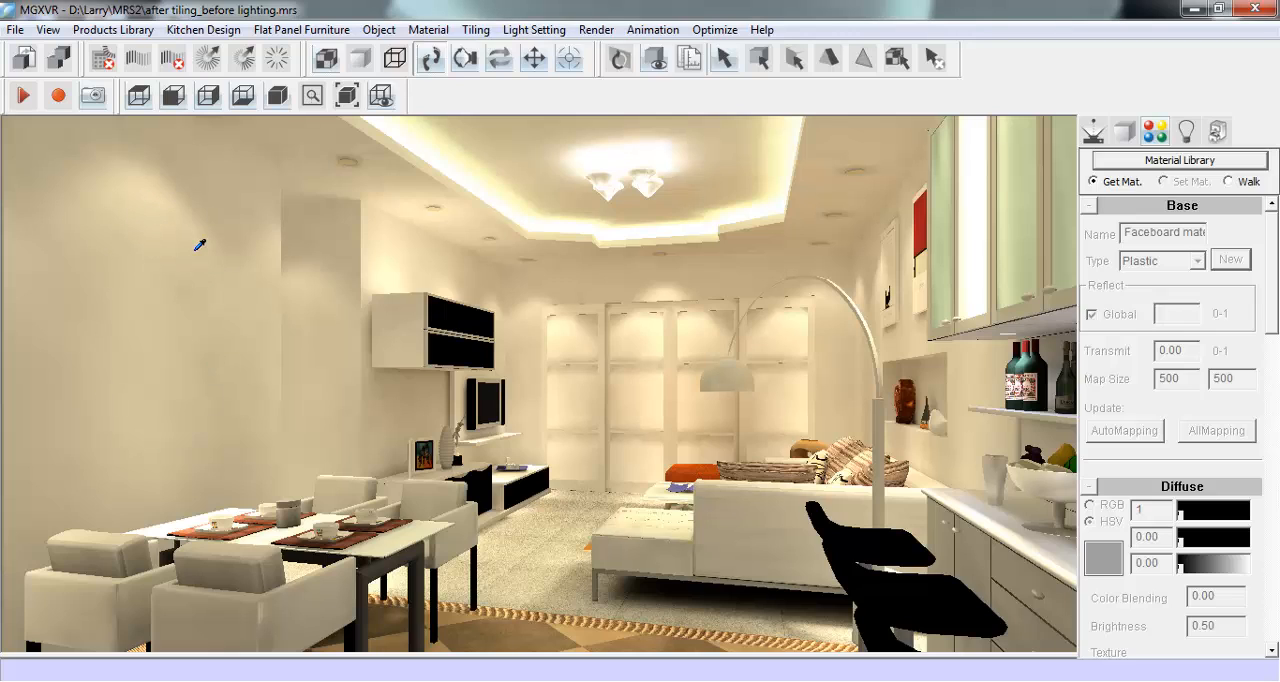
left_click(160, 320)
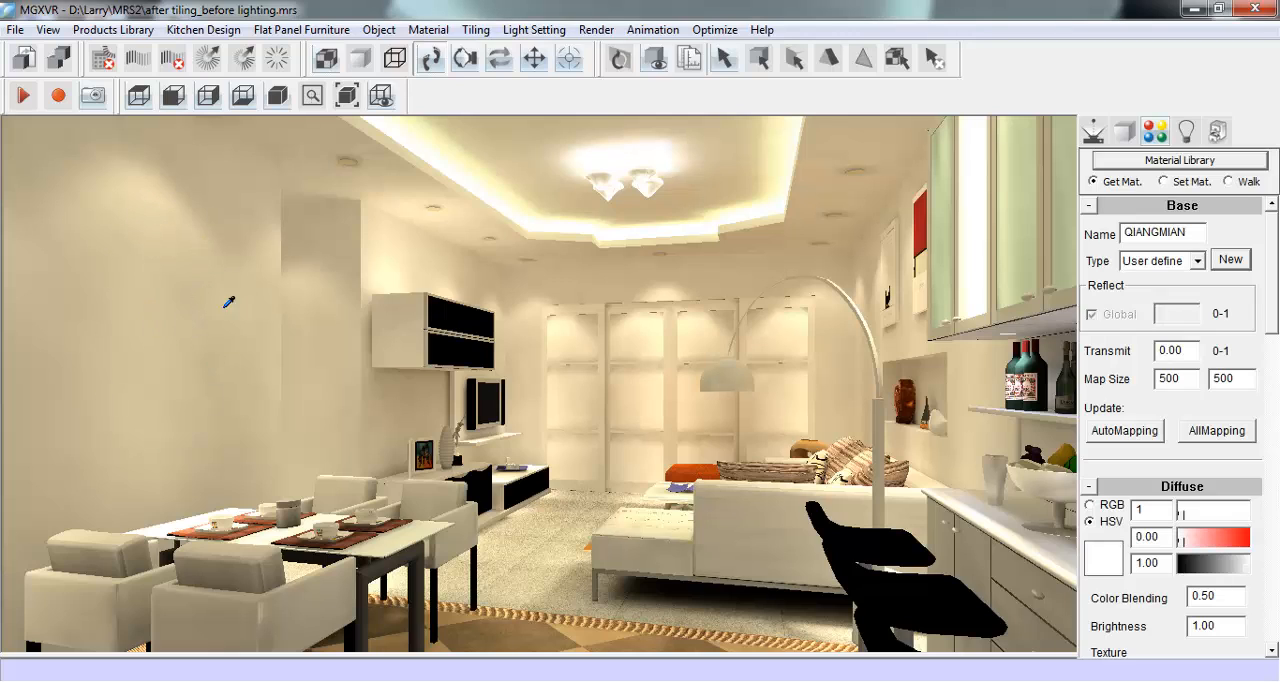
left_click(1229, 260)
left_click(605, 369)
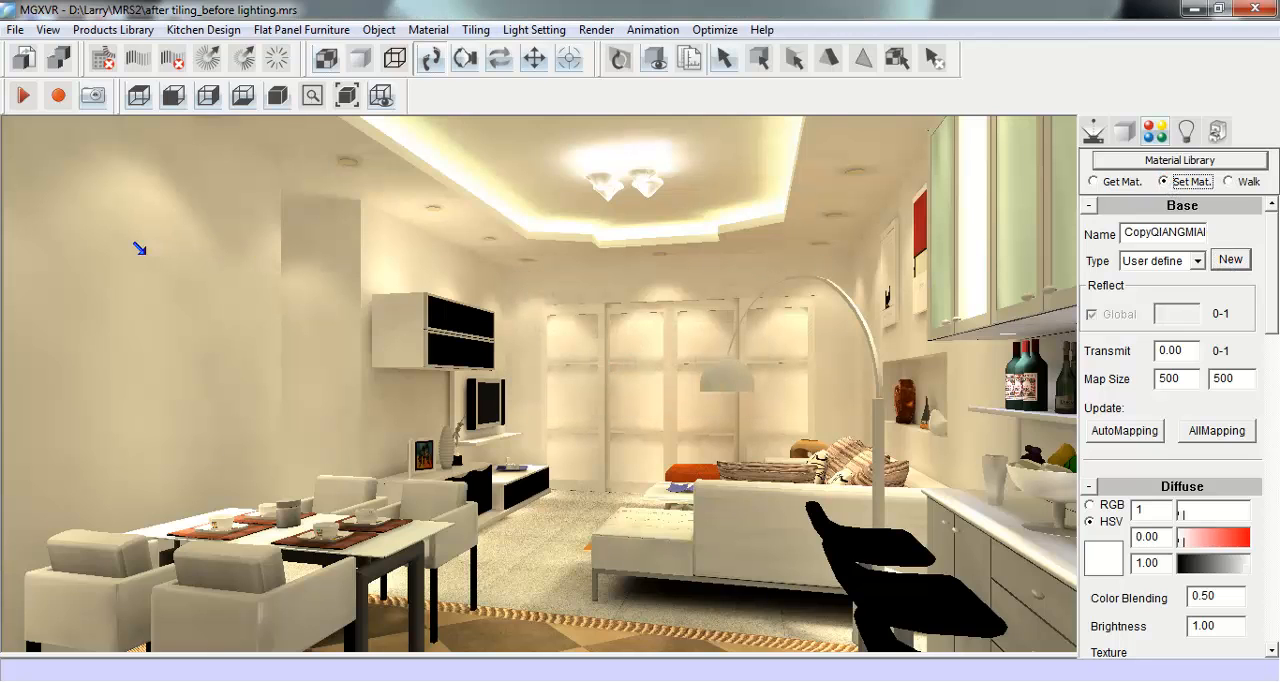
left_click(1095, 181)
left_click(1104, 182)
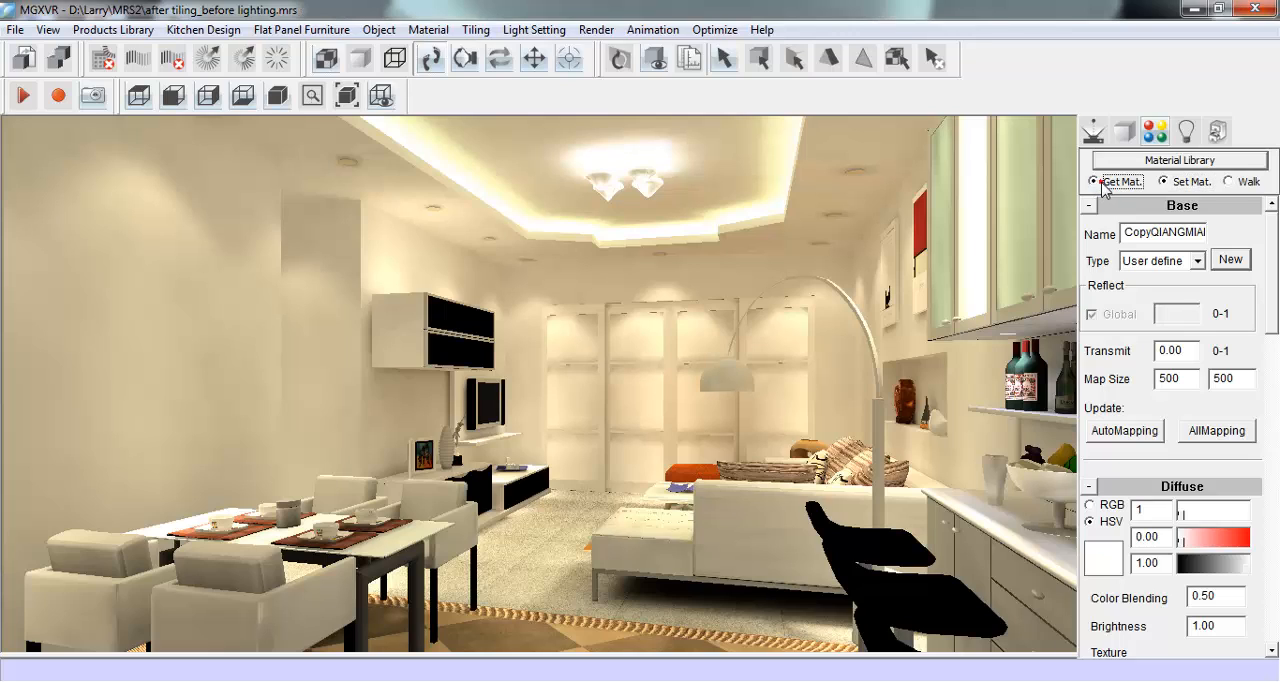
- Change the copied wall material's type to Metal, keeping its diffuse colour white
left_click(1197, 261)
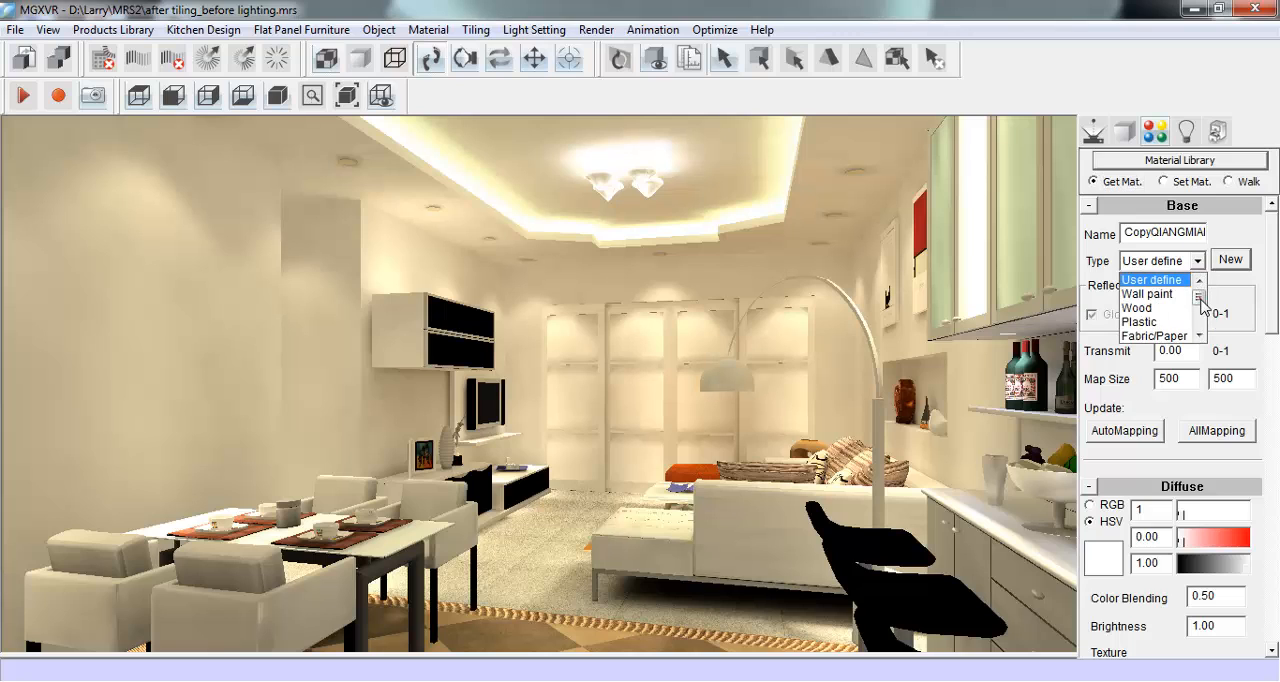
scroll(1201, 305, "down", 2)
left_click(1176, 323)
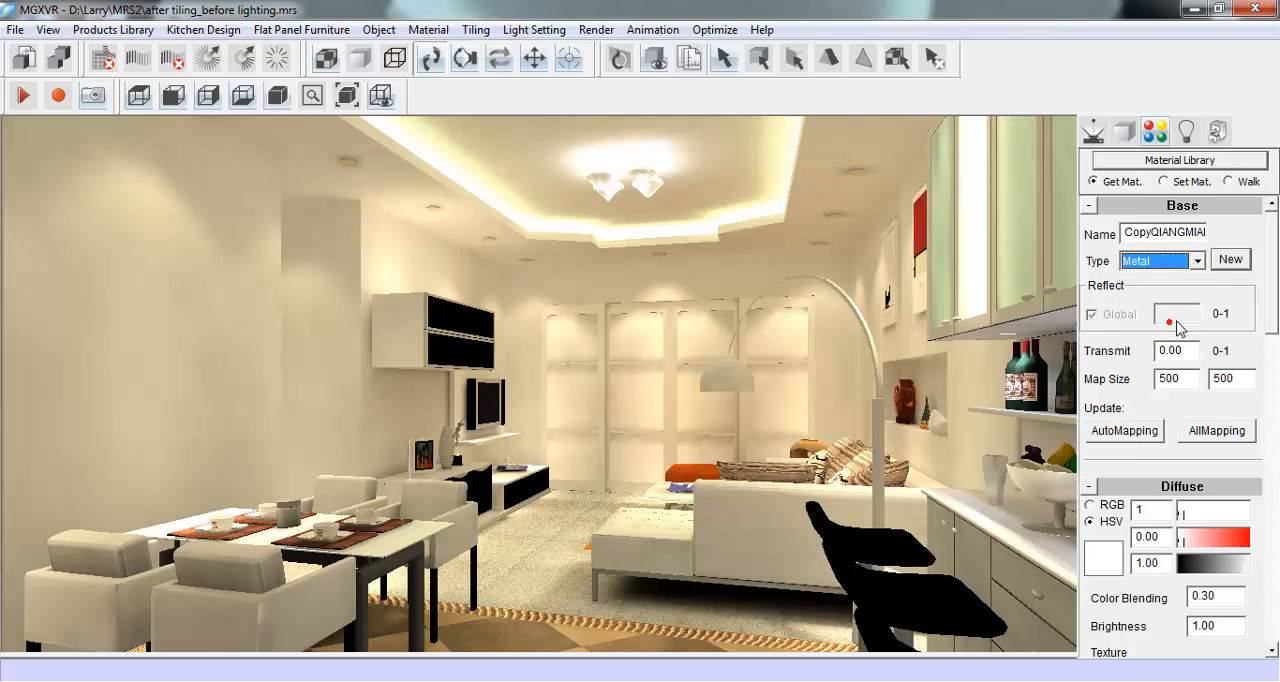
scroll(1271, 310, "down", 3)
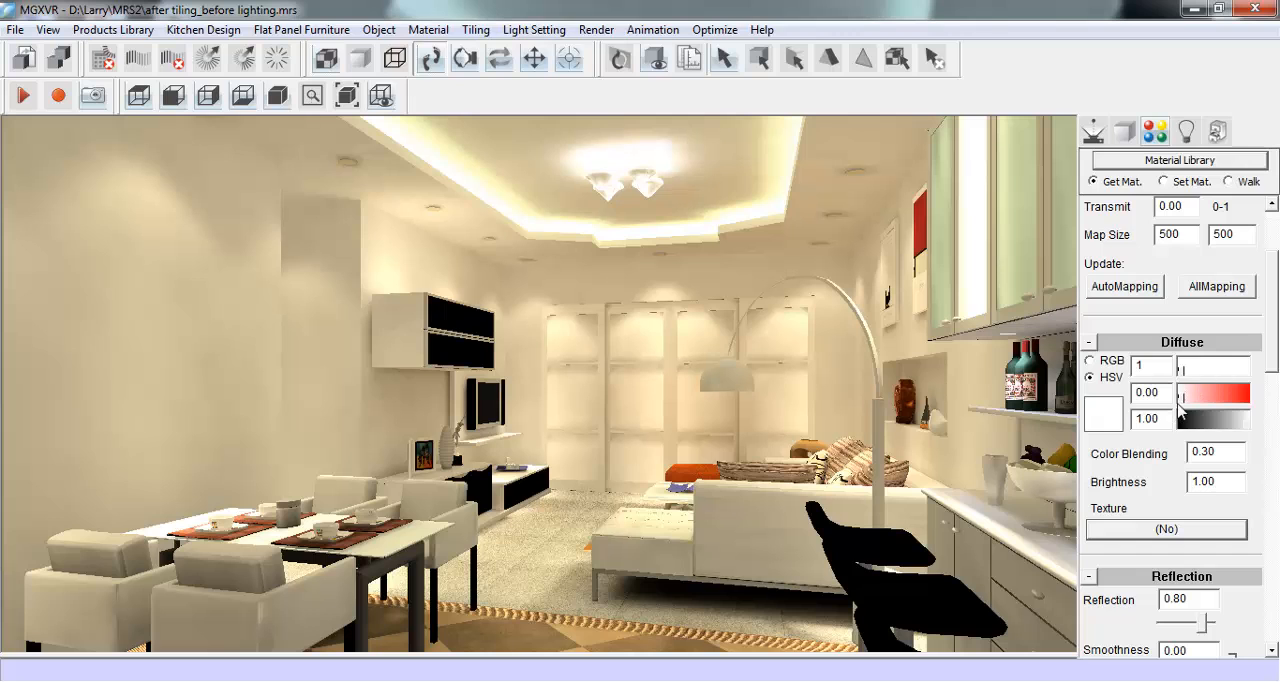
mouse_move(1184, 402)
left_mouse_down()
mouse_move(1240, 400)
mouse_move(1174, 393)
left_mouse_up()
- Assign 1163148671.jpg from the maps folder as the reflection texture of the copied wall material
scroll(1272, 362, "down", 6)
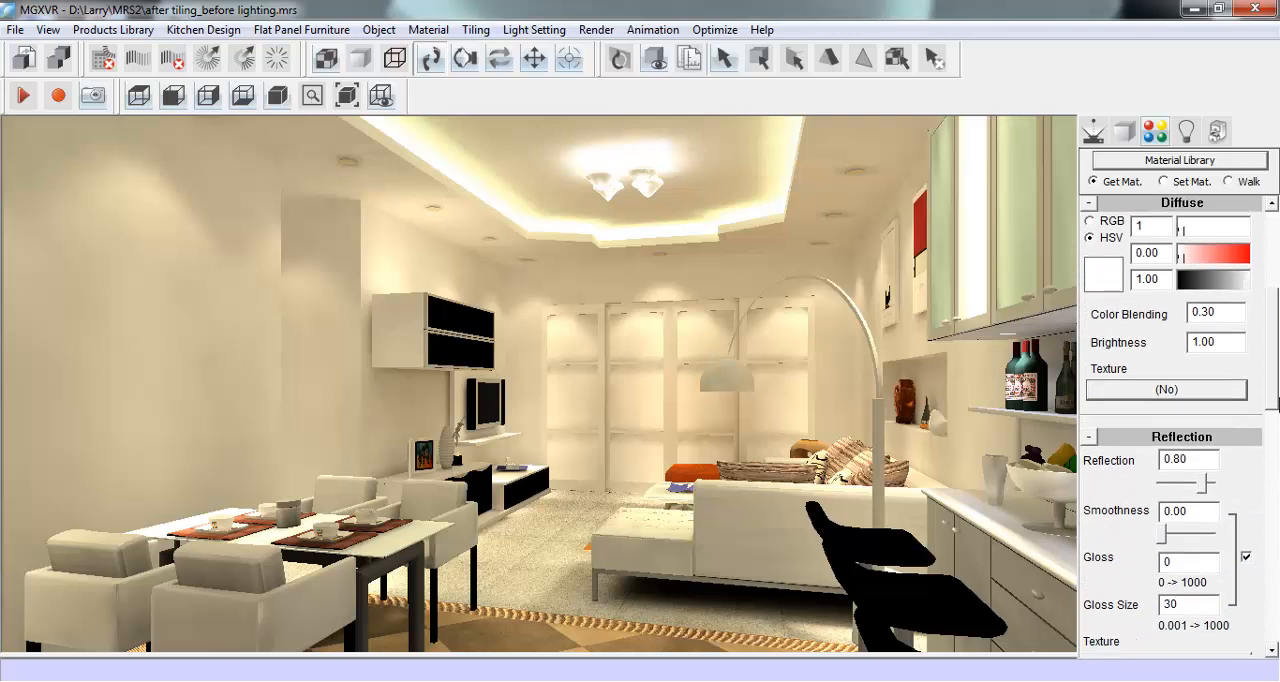
left_click(1160, 528)
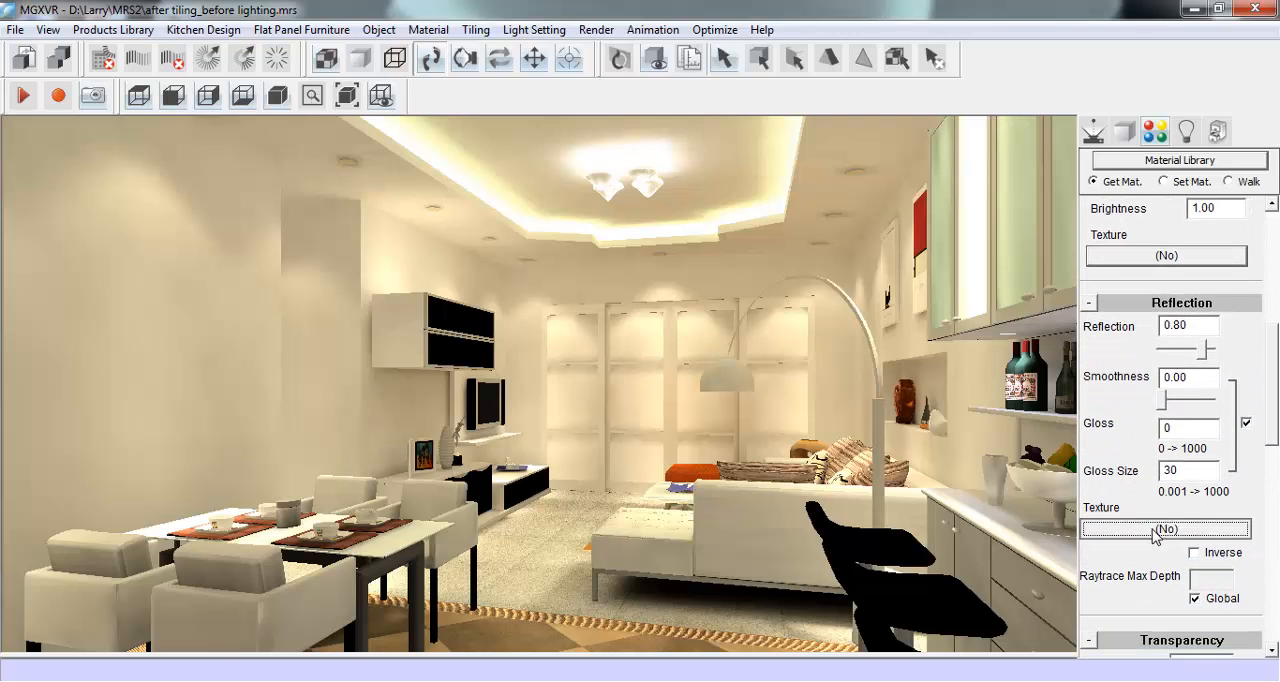
left_click(766, 330)
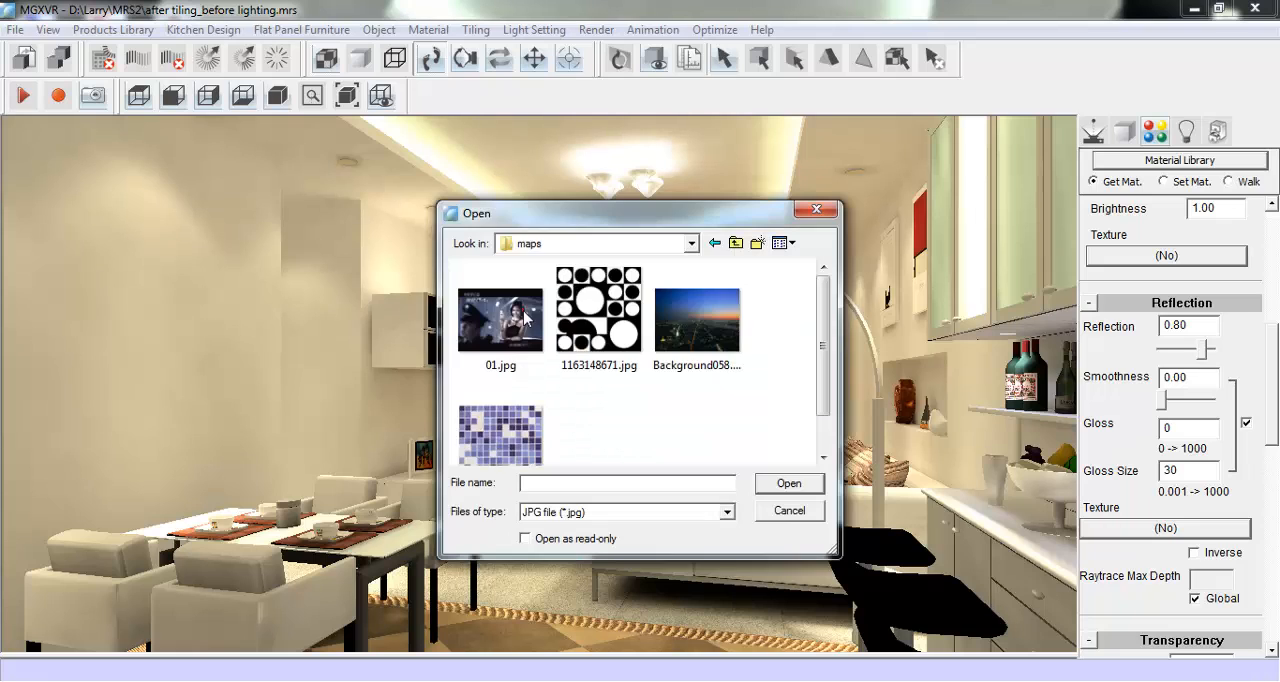
scroll(820, 337, "down", 1)
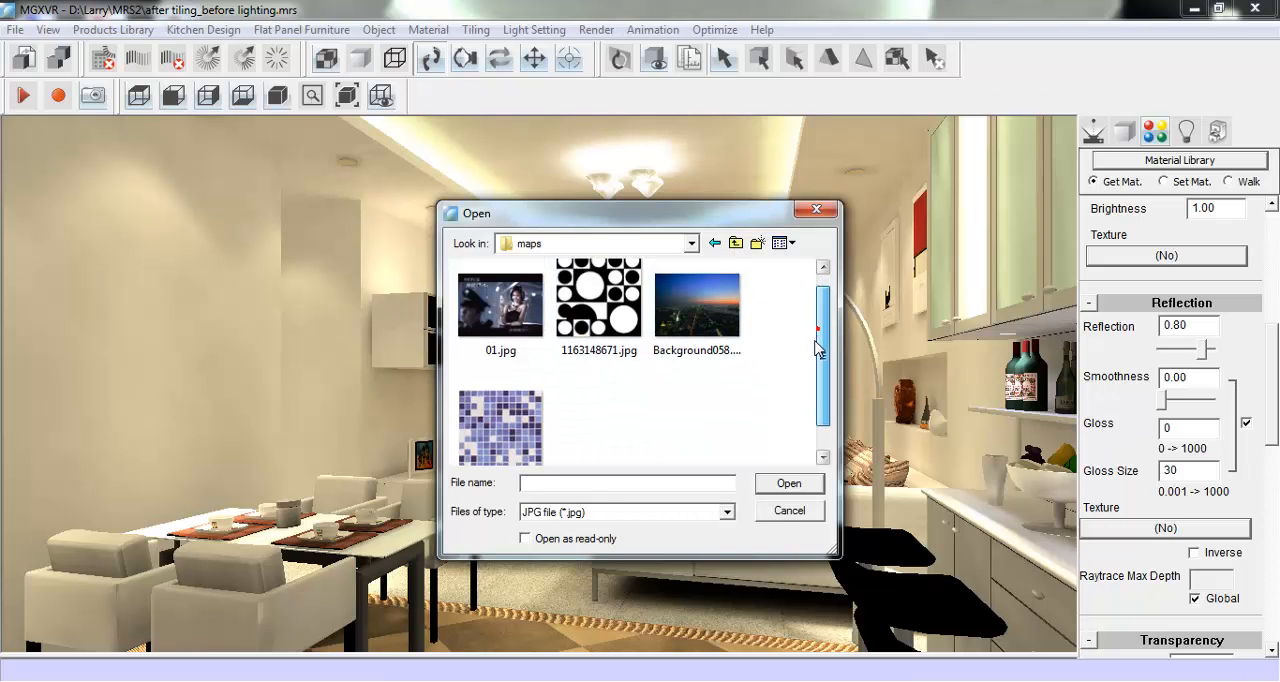
left_click(585, 328)
left_click(789, 483)
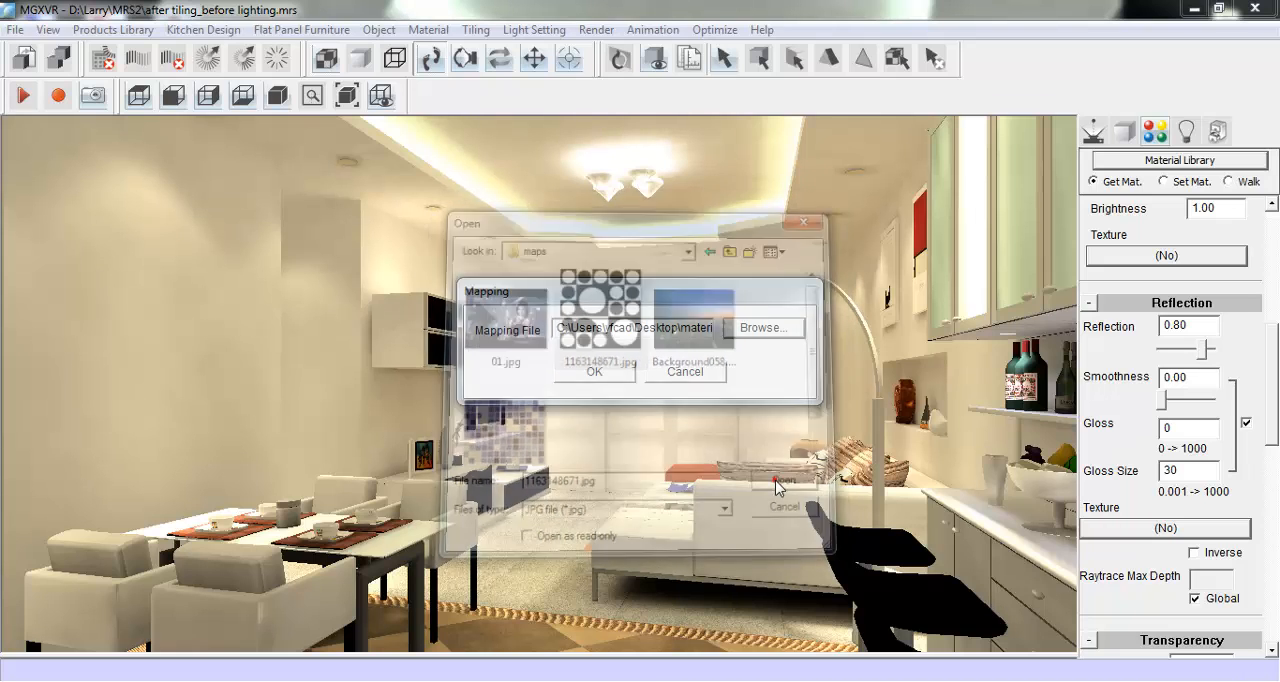
left_click(596, 372)
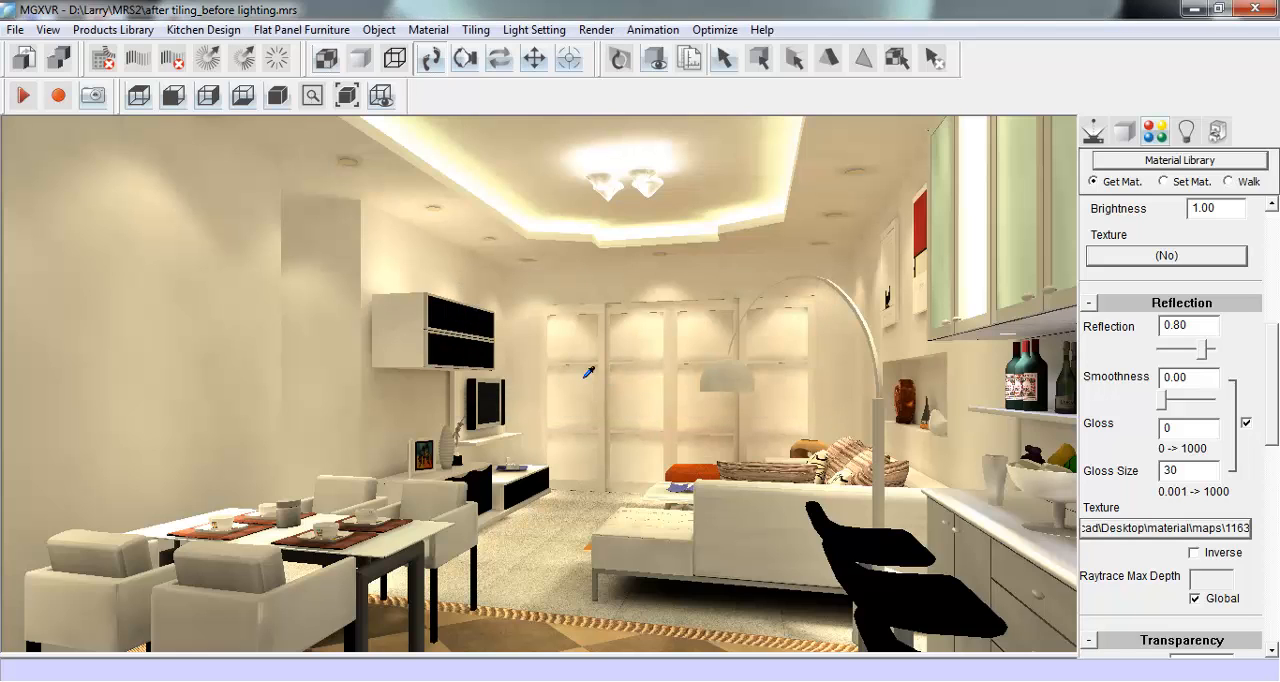
- Set the copied wall material's map size to 800 by 800 and update the mapping on all its surfaces
left_click_drag(1275, 400, 1276, 316)
double_click(1170, 259)
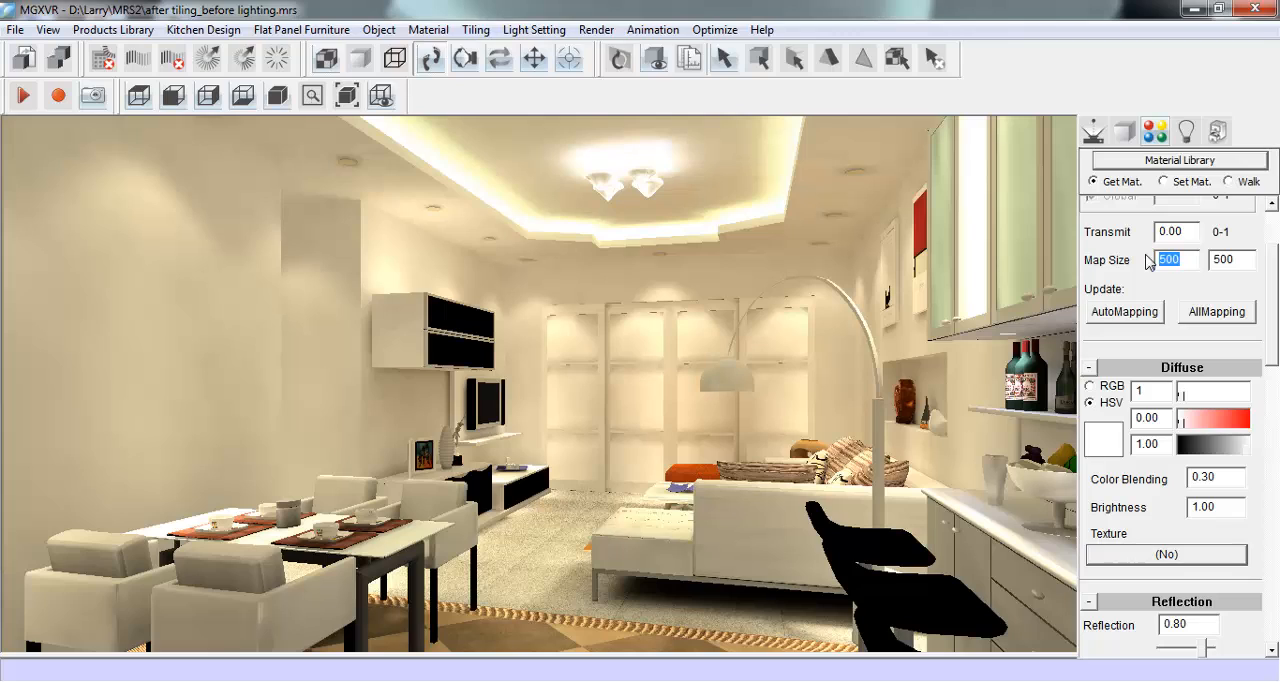
type("8")
double_click(1230, 260)
type("8")
left_click(1228, 316)
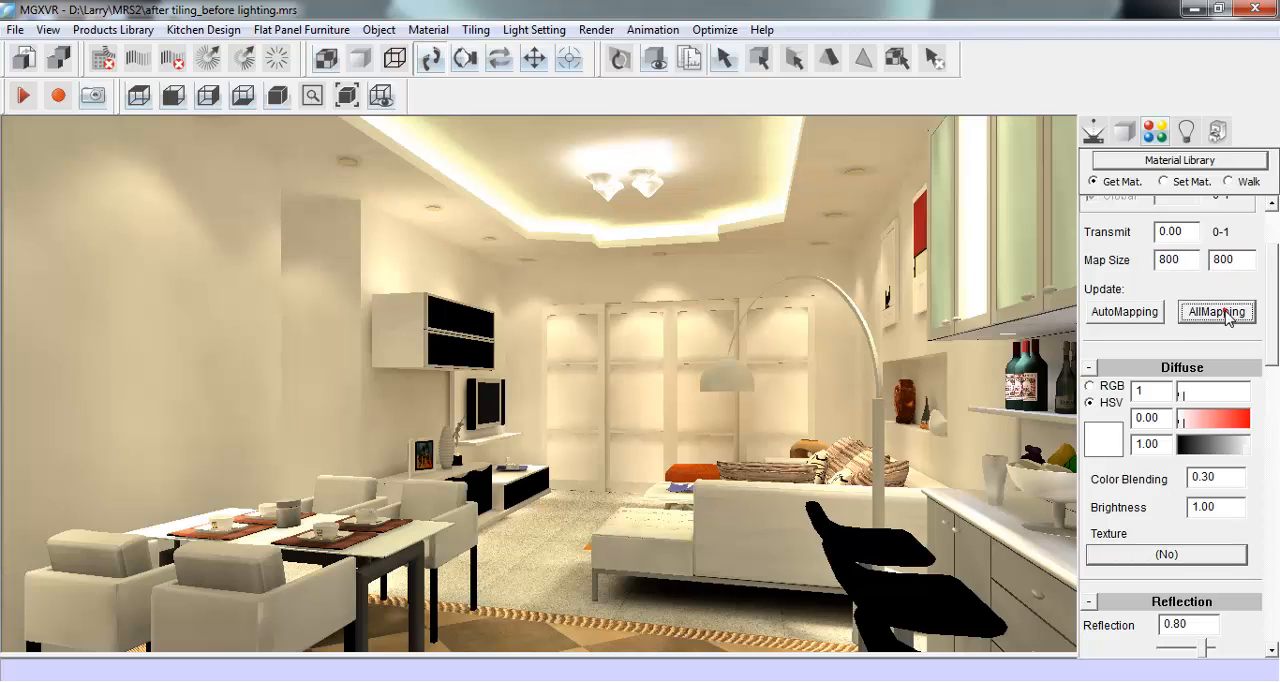
left_click_drag(1271, 286, 1275, 240)
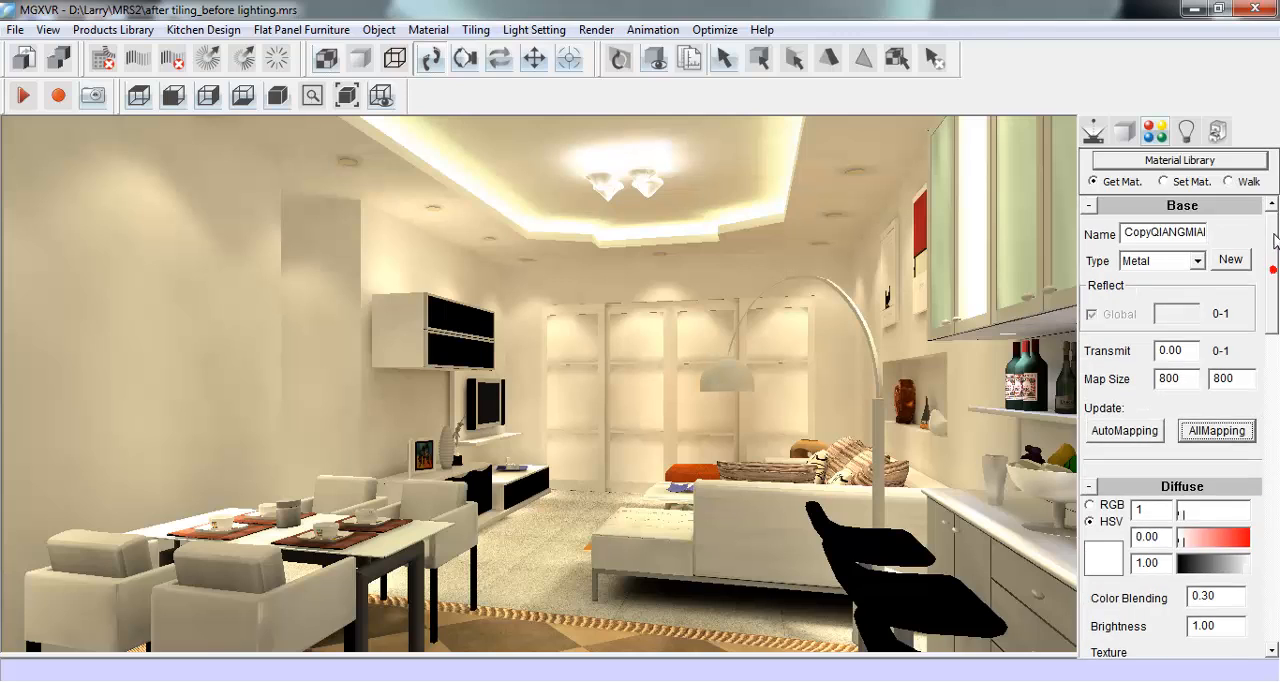
- Raytrace the dining area view in quick mode with max depth 5, 1x1 antialias pixel point and antialias quality 1
left_click(1093, 131)
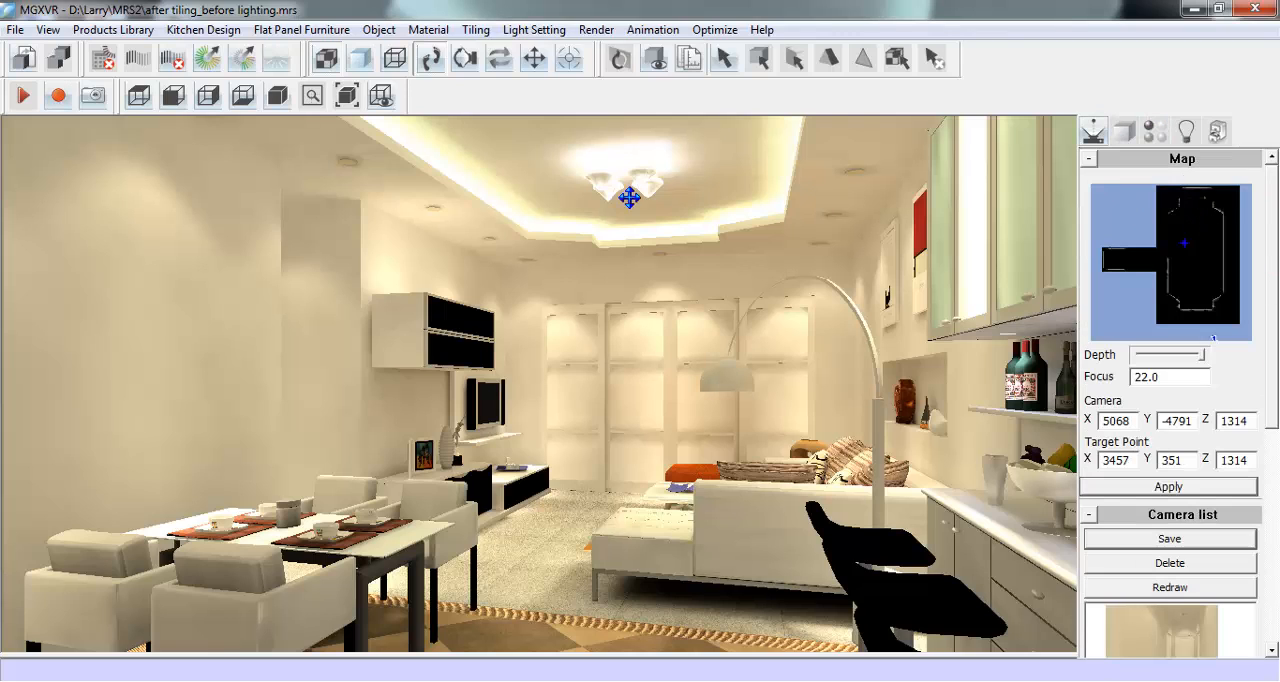
left_click(208, 62)
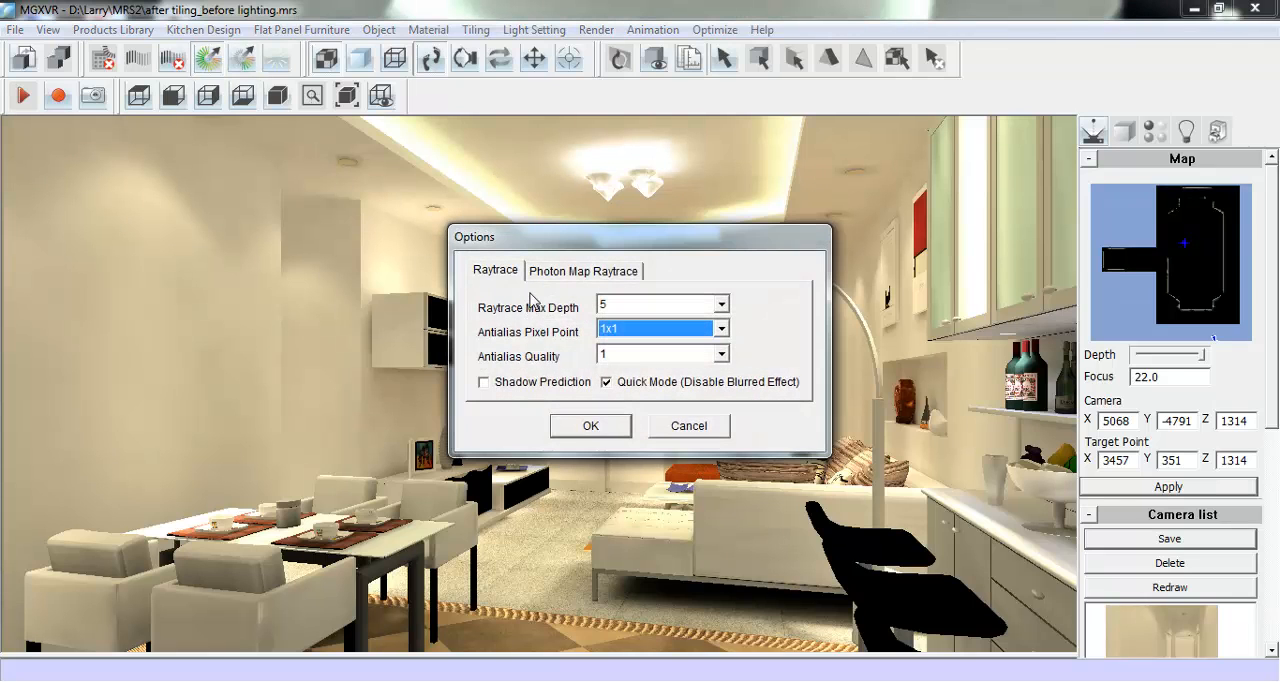
left_click(590, 427)
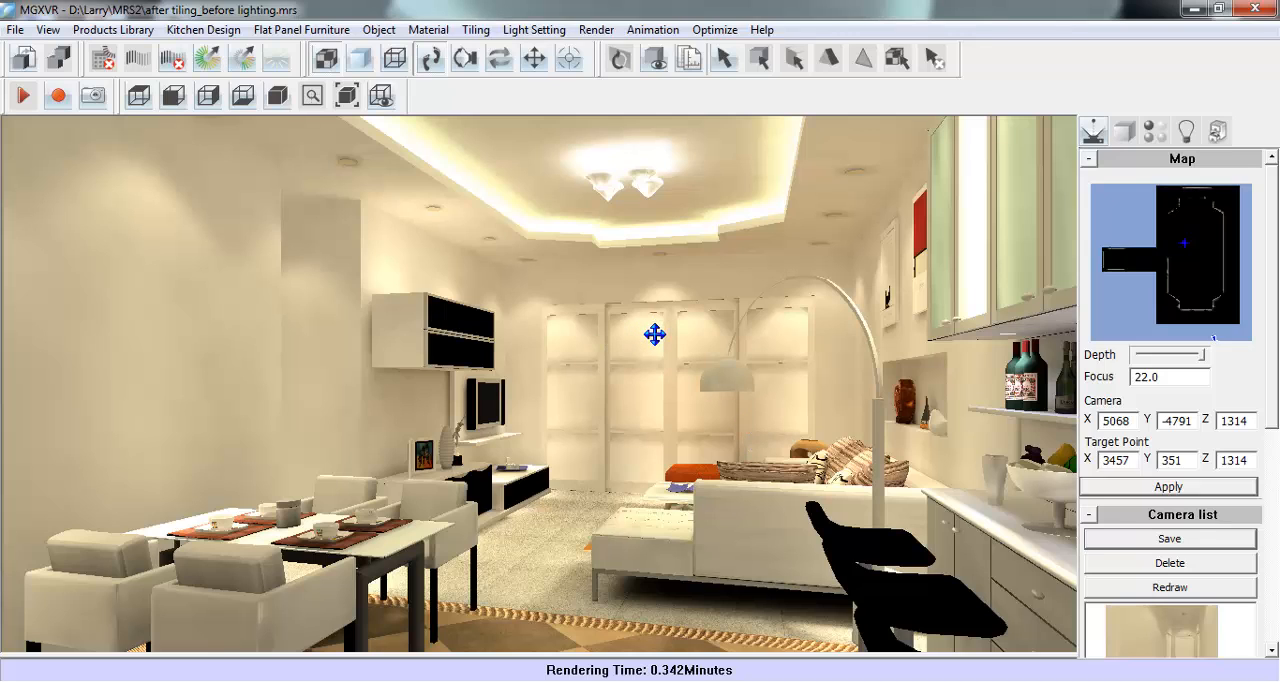
- Set the scene background to a texture using Background058.jpg from the maps folder, and raytrace the view again with the same options
left_click(595, 30)
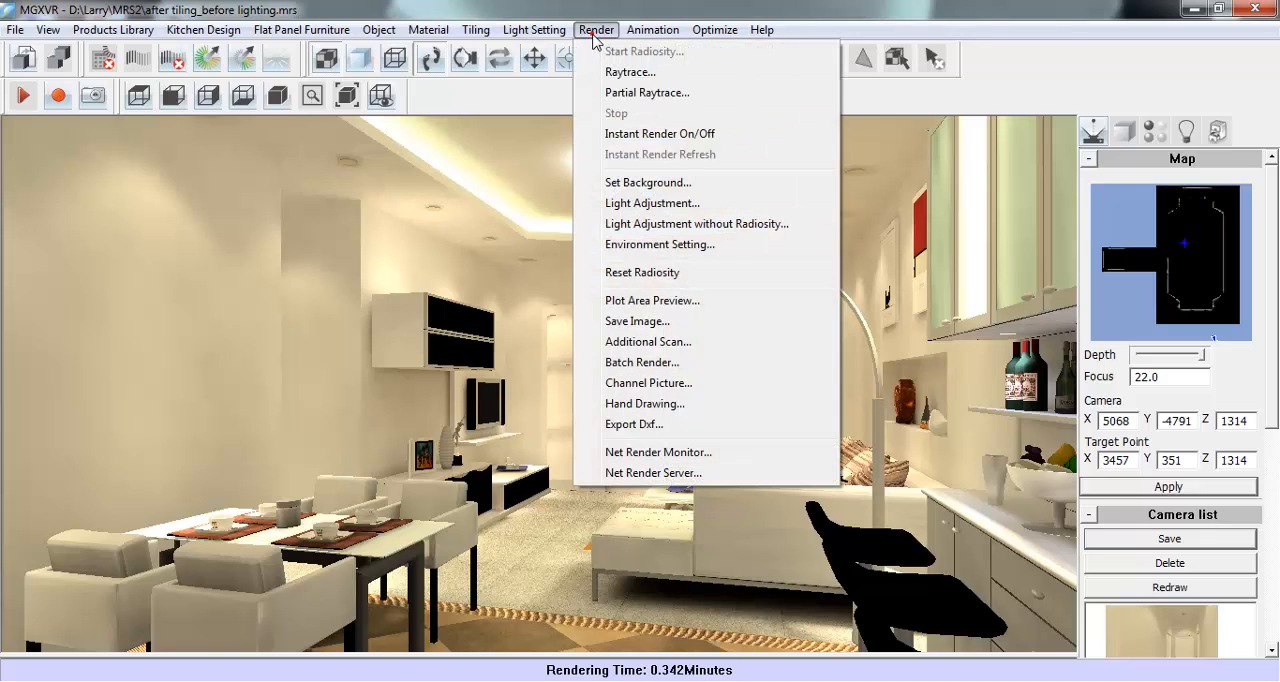
left_click(743, 186)
left_click(538, 320)
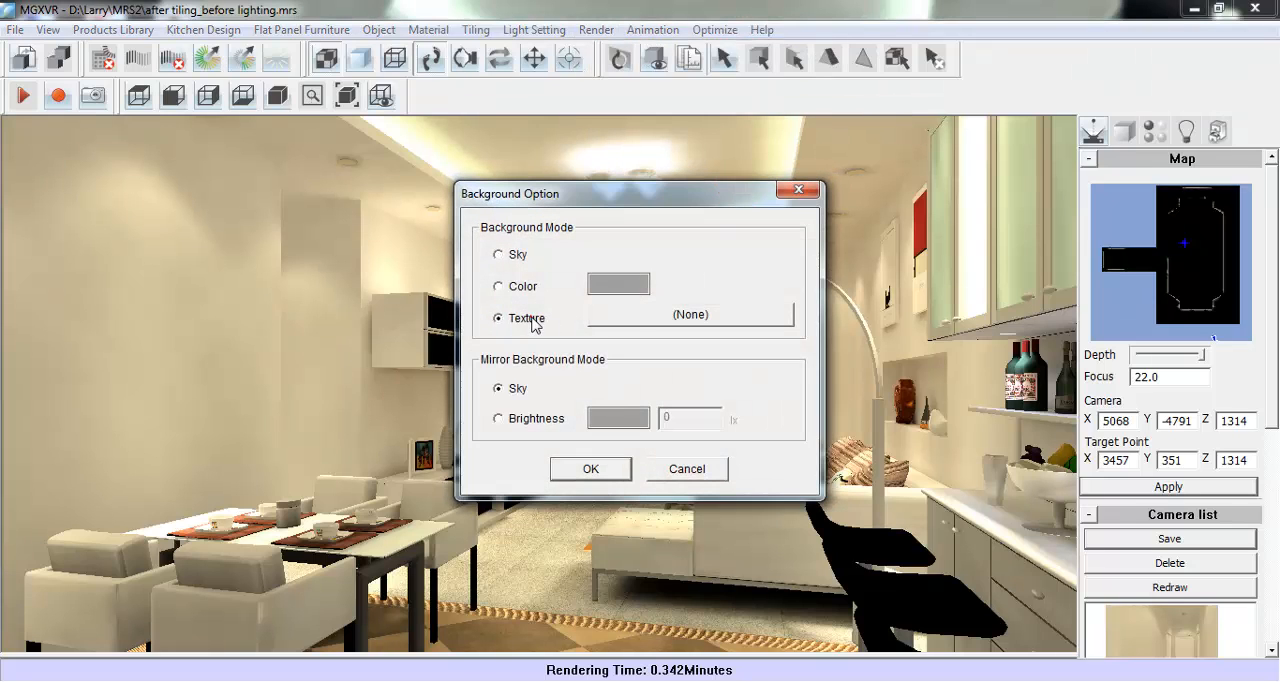
left_click(640, 318)
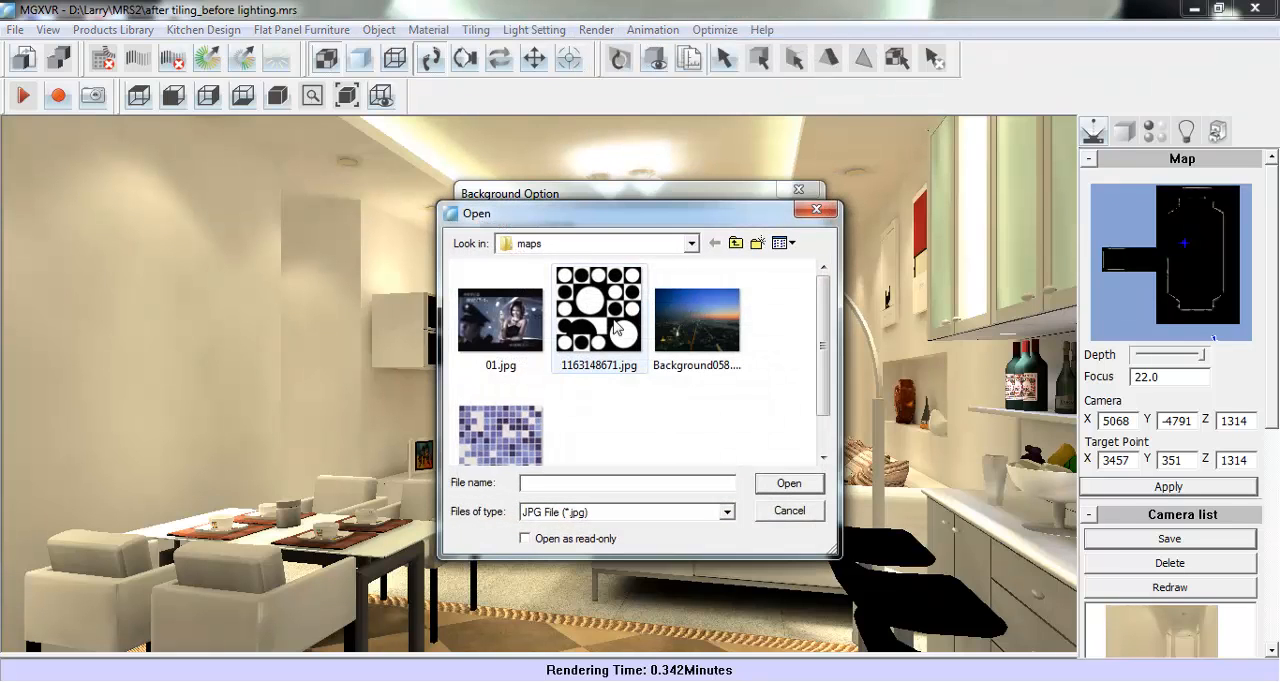
left_click(692, 322)
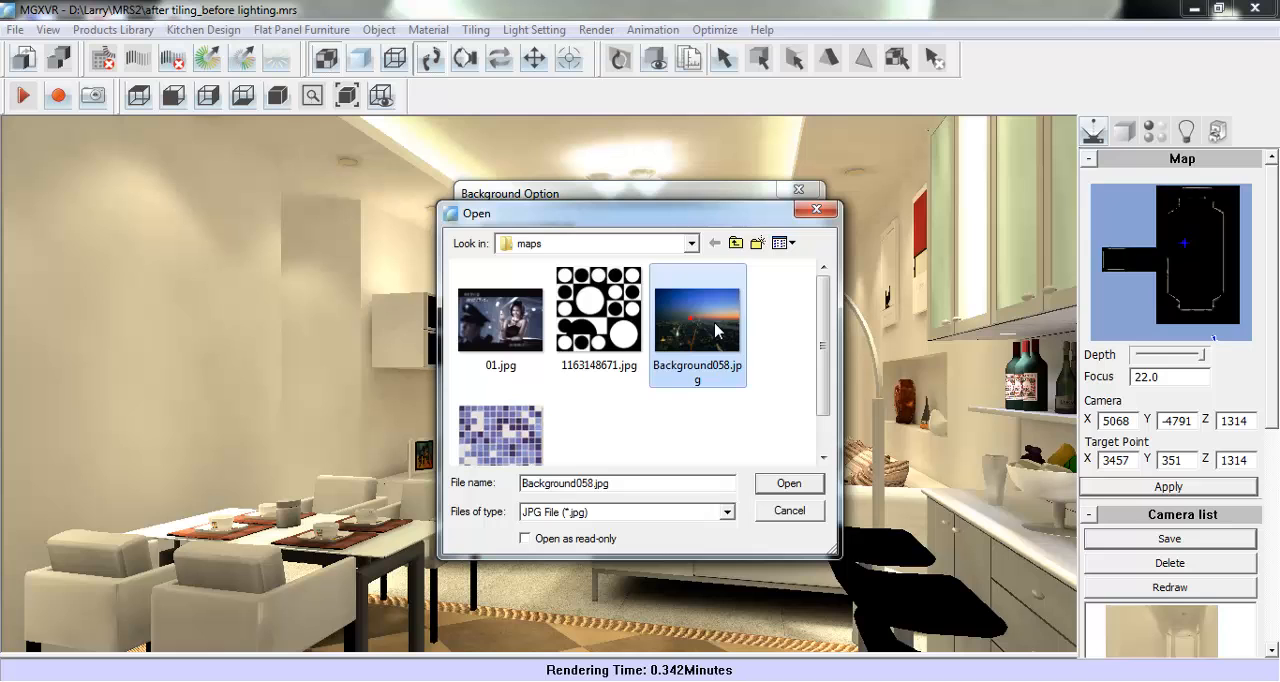
left_click(805, 488)
left_click(605, 470)
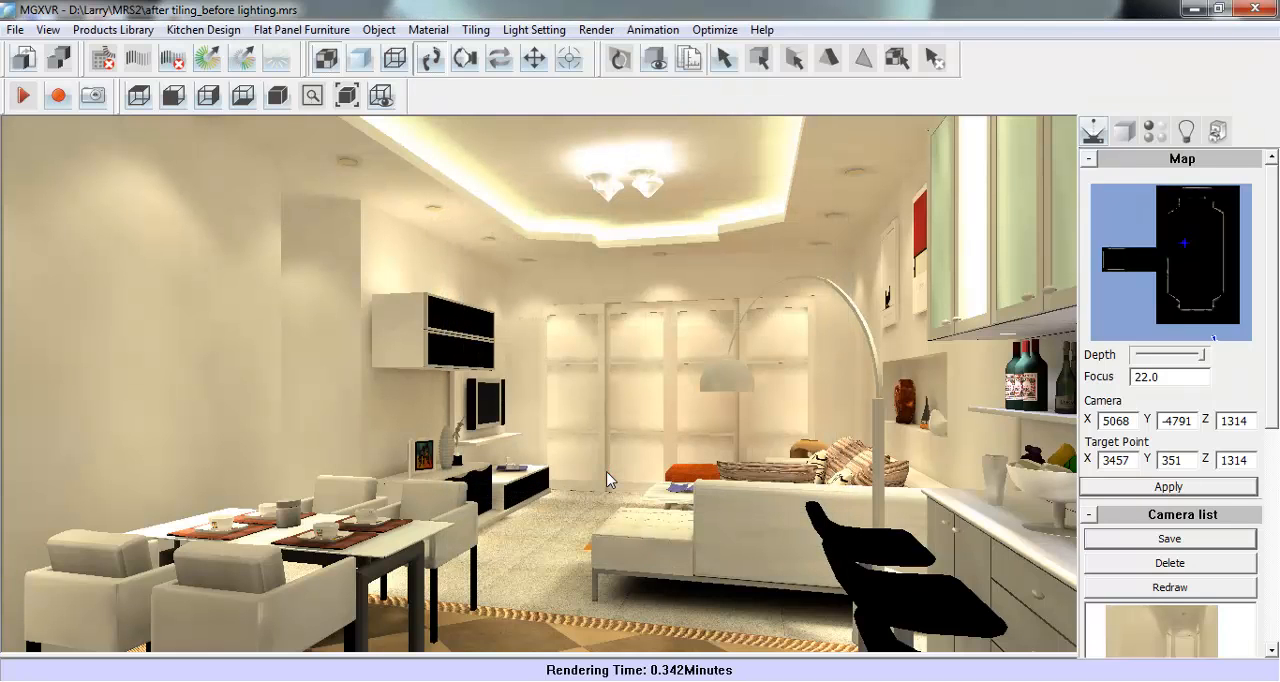
left_click(209, 57)
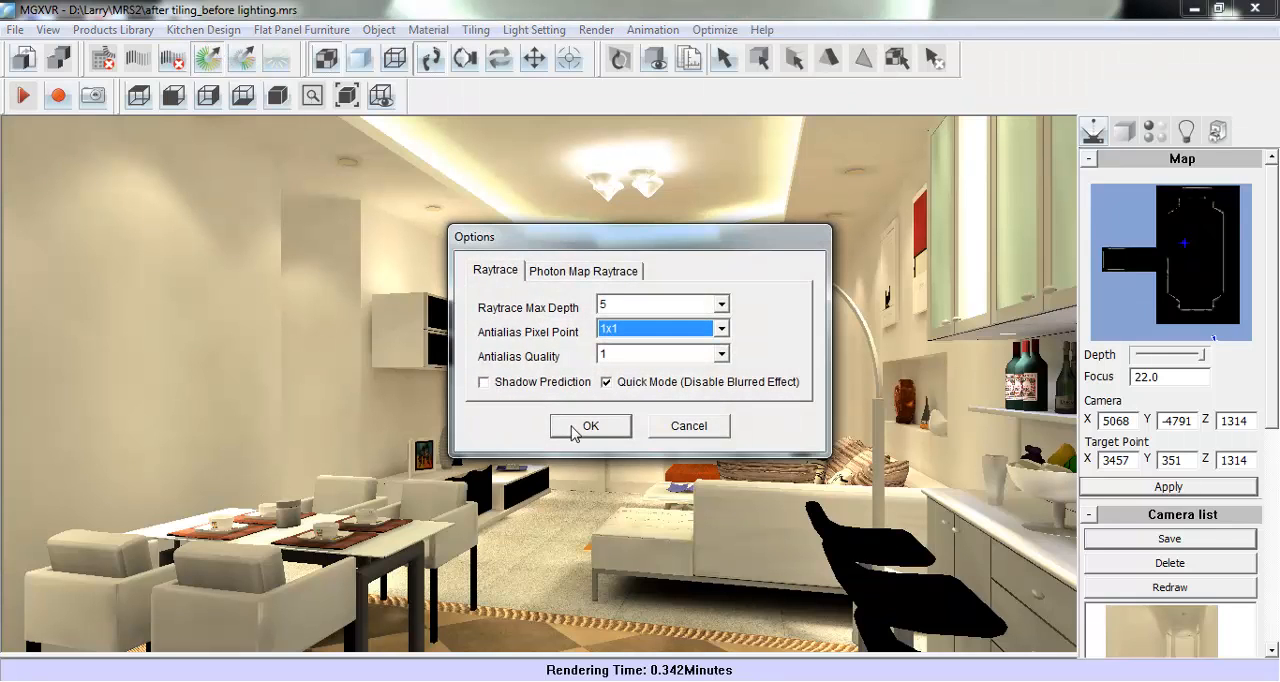
left_click(590, 426)
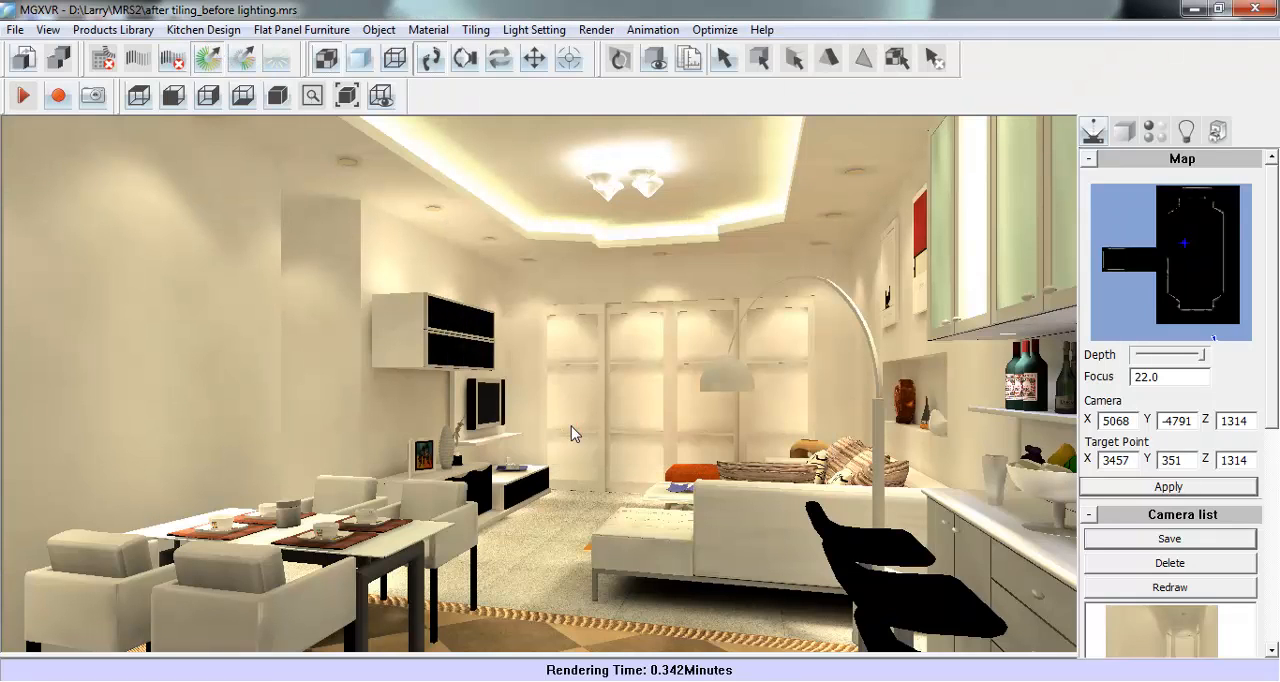
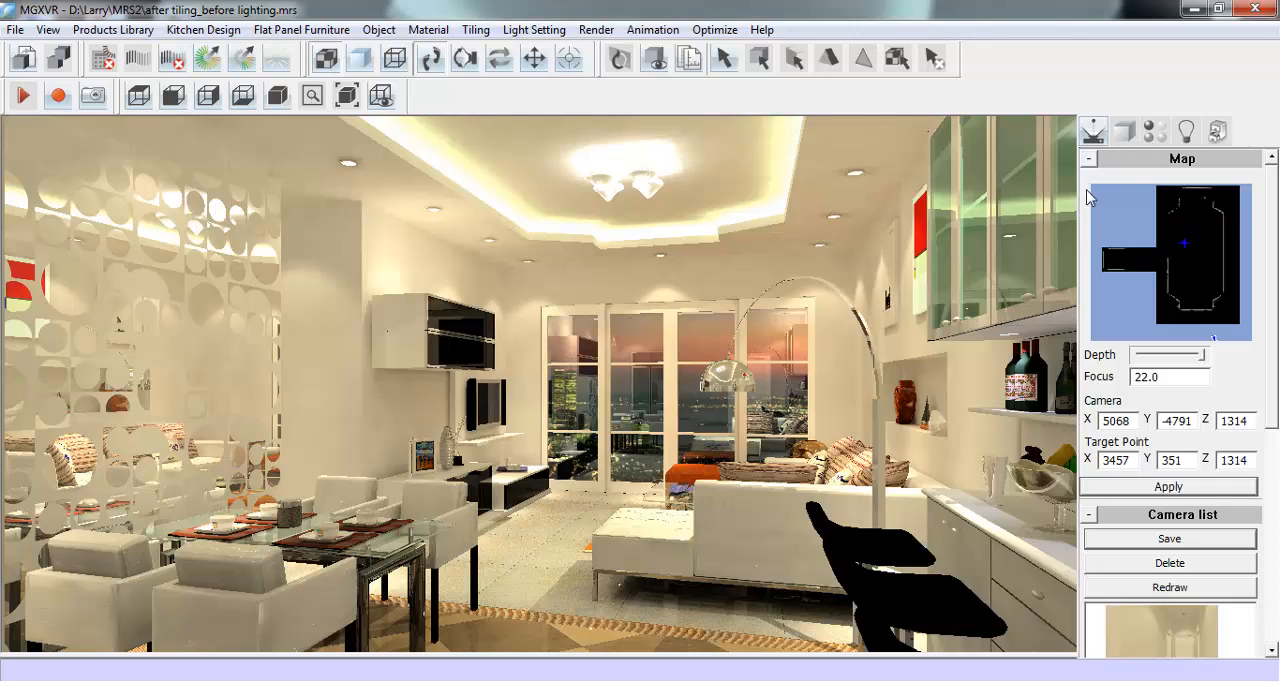
- Pick up the black door material of the wall cabinet and set its reflection to 0.02
left_click(1152, 133)
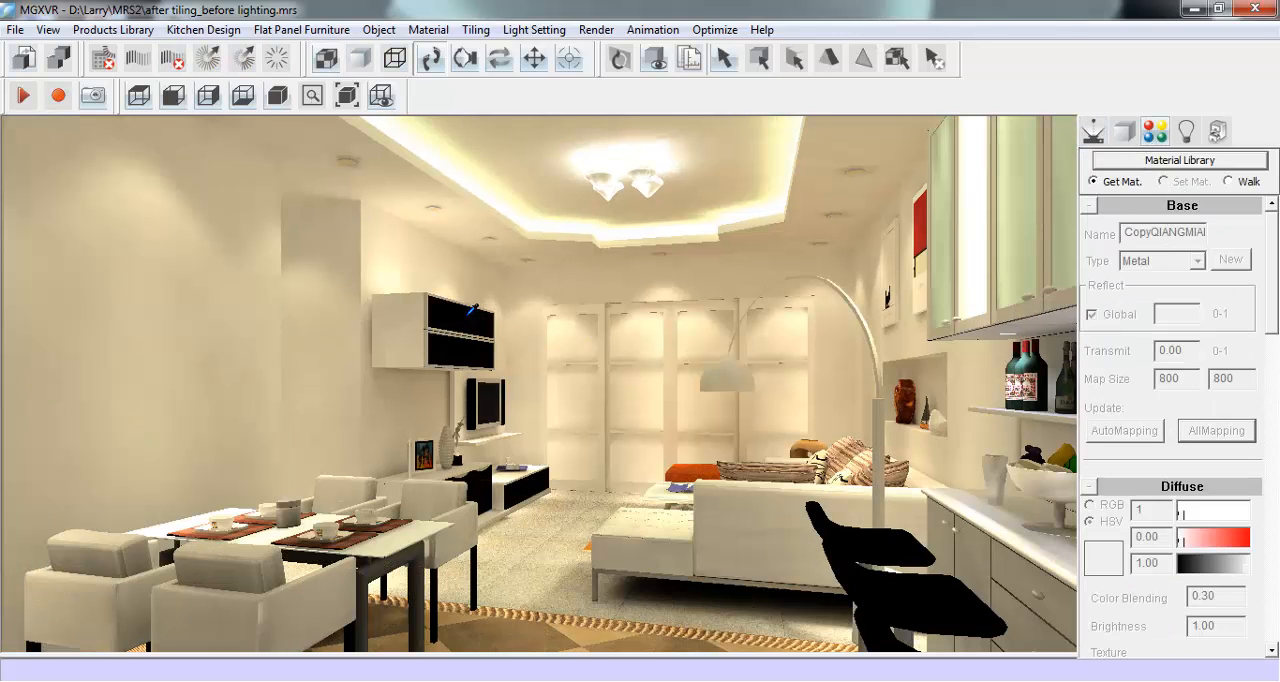
left_click(487, 314)
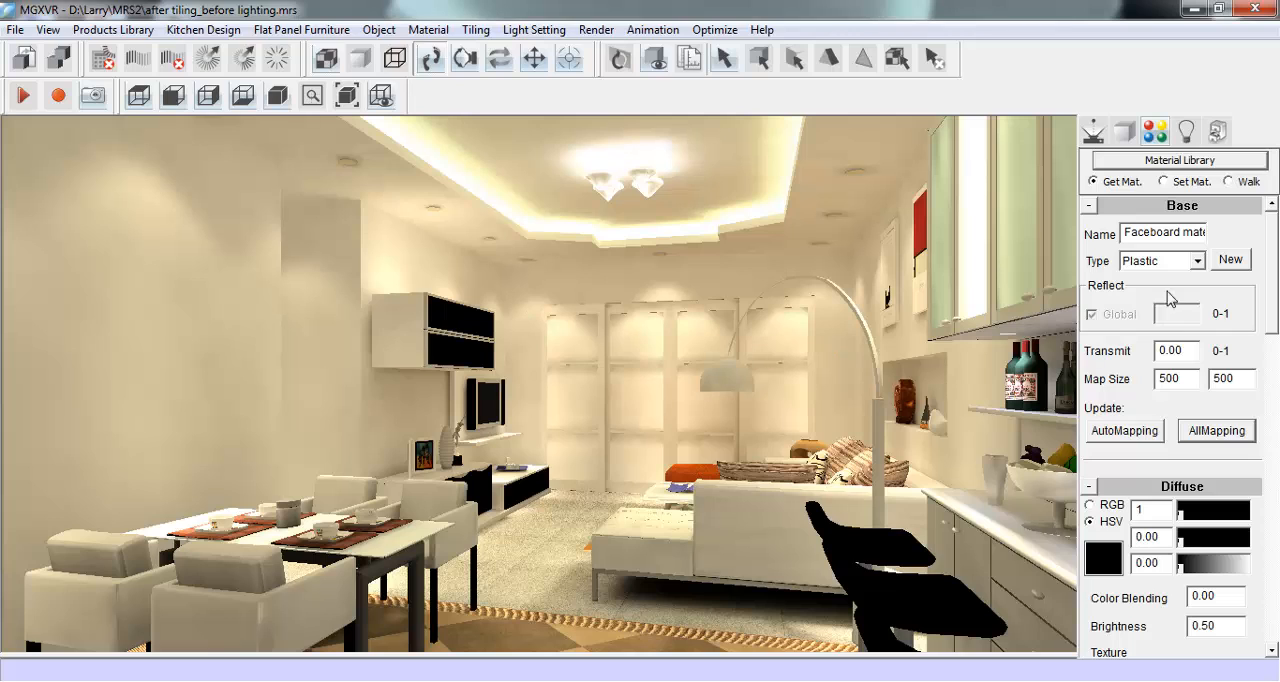
left_click_drag(1276, 243, 1277, 321)
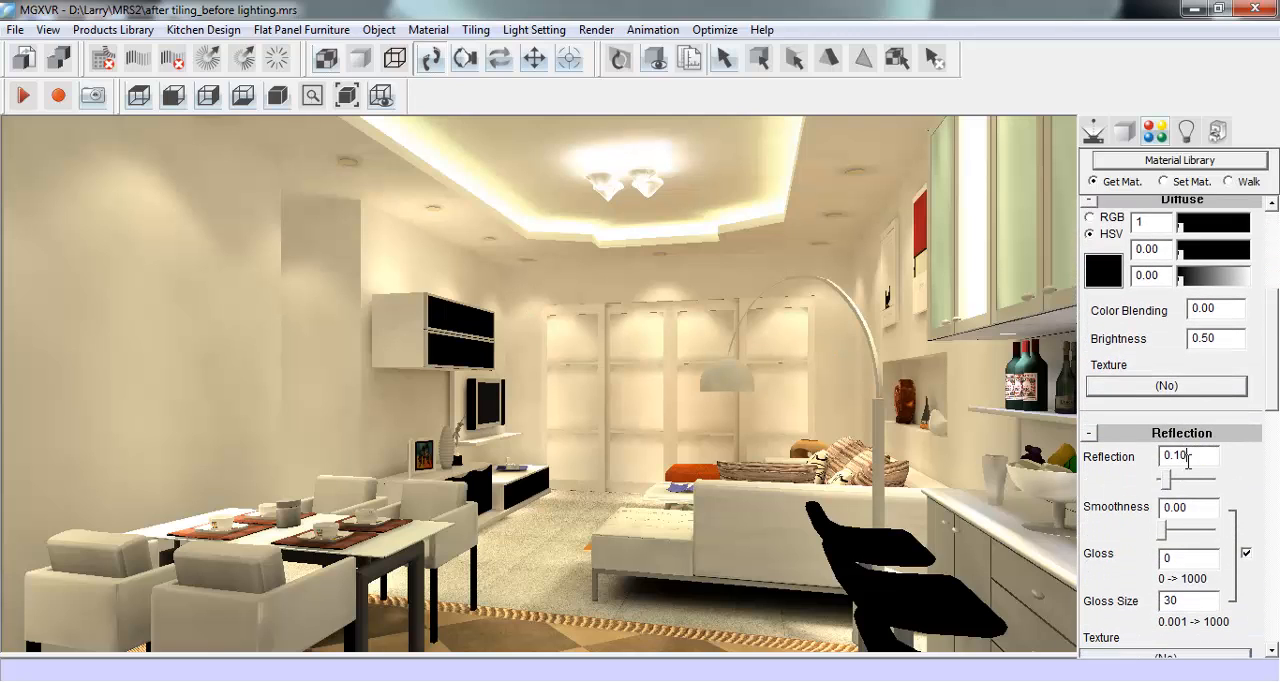
left_click_drag(1167, 481, 1165, 481)
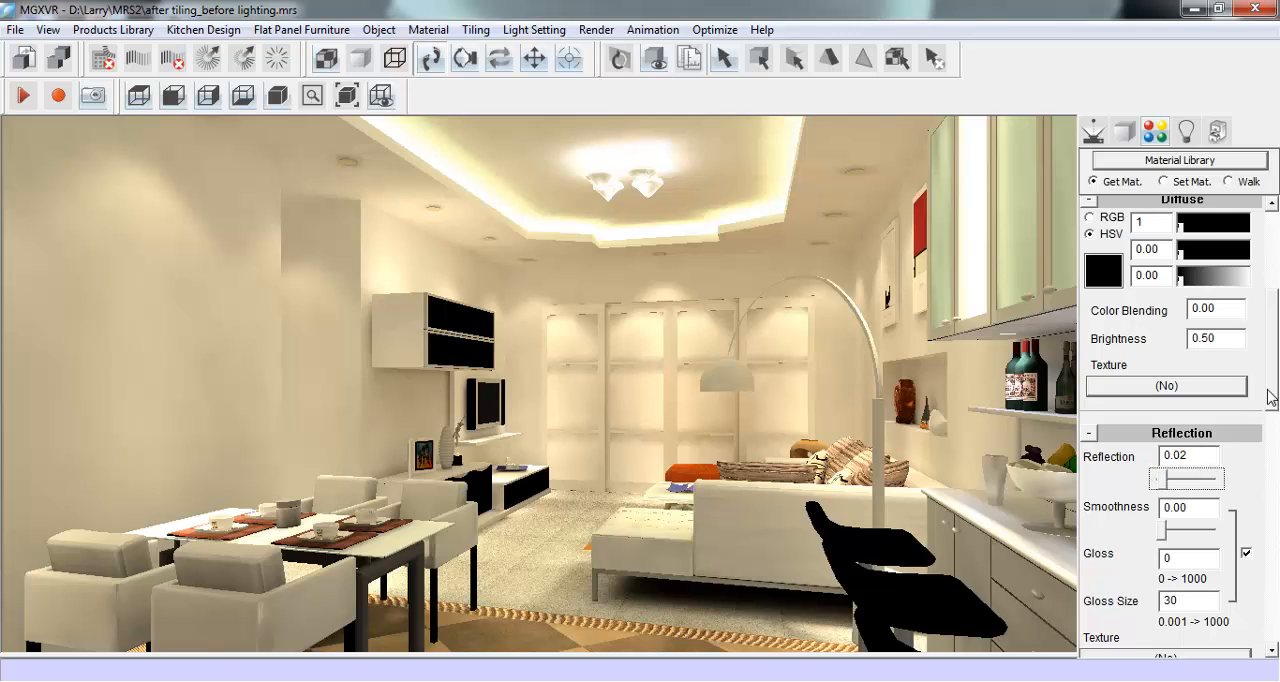
left_click_drag(1270, 397, 1270, 437)
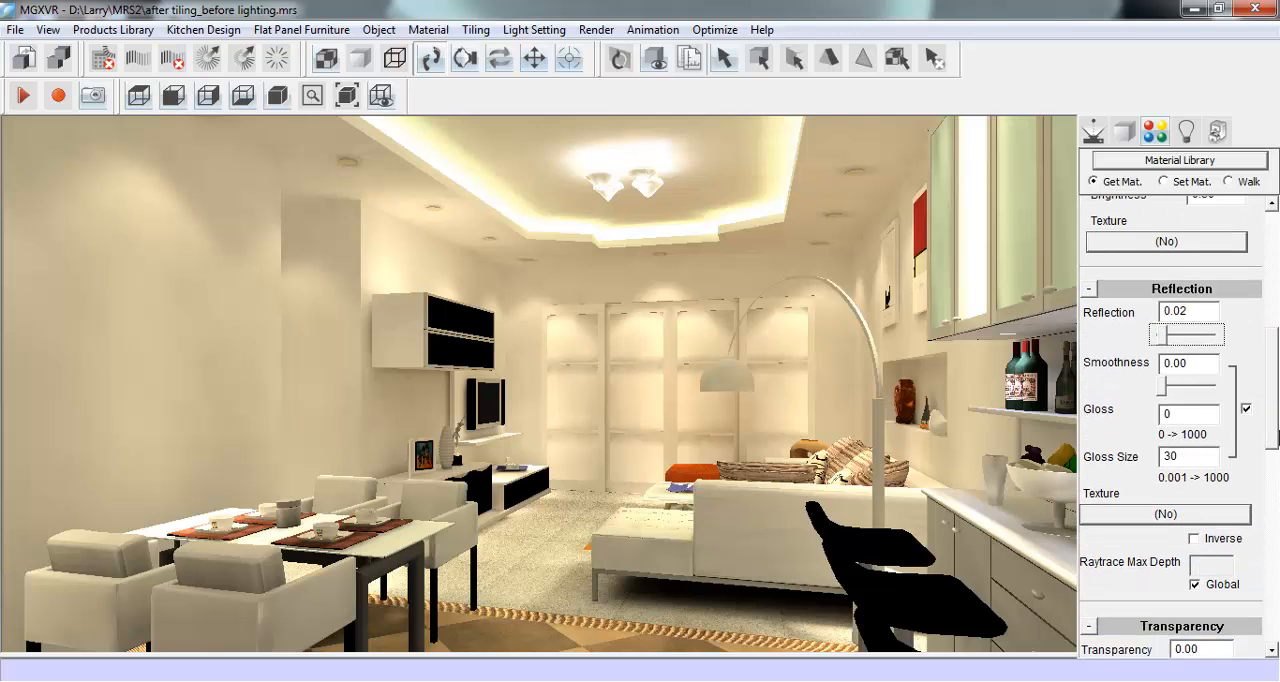
double_click(1180, 414)
left_click_drag(1276, 400, 1275, 275)
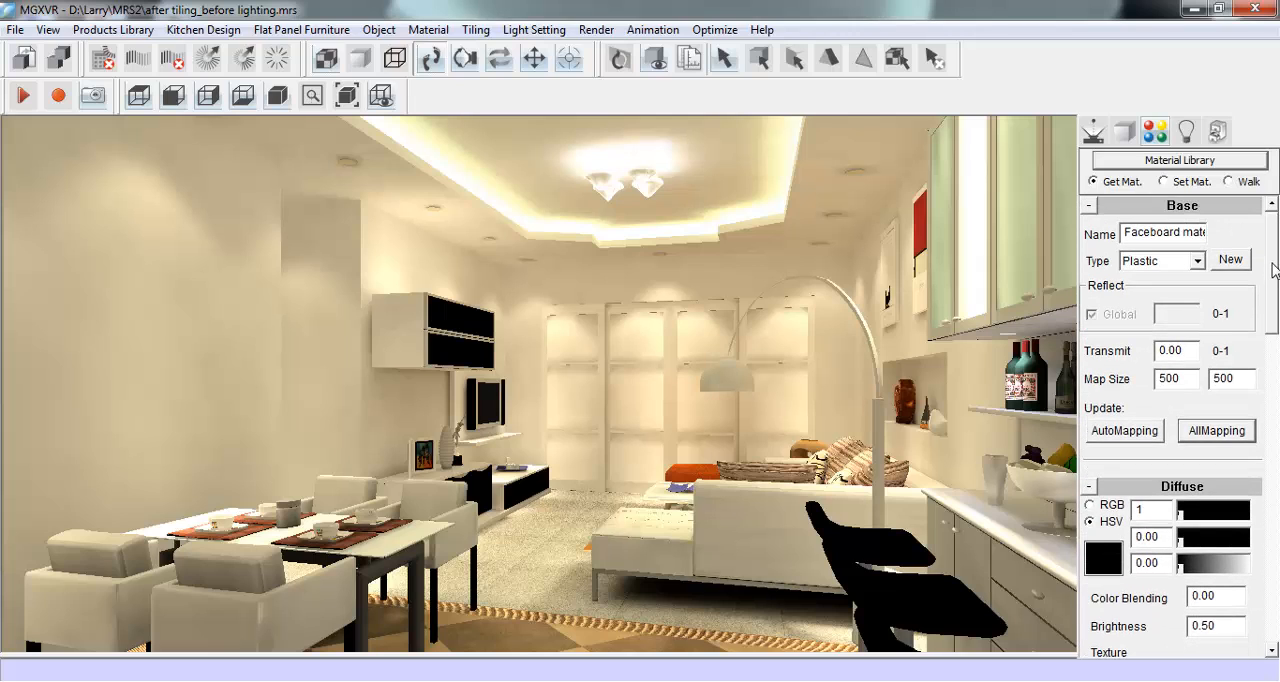
- Turn on the plot area preview for the camera view with a 1024x768 image size
left_click(1094, 122)
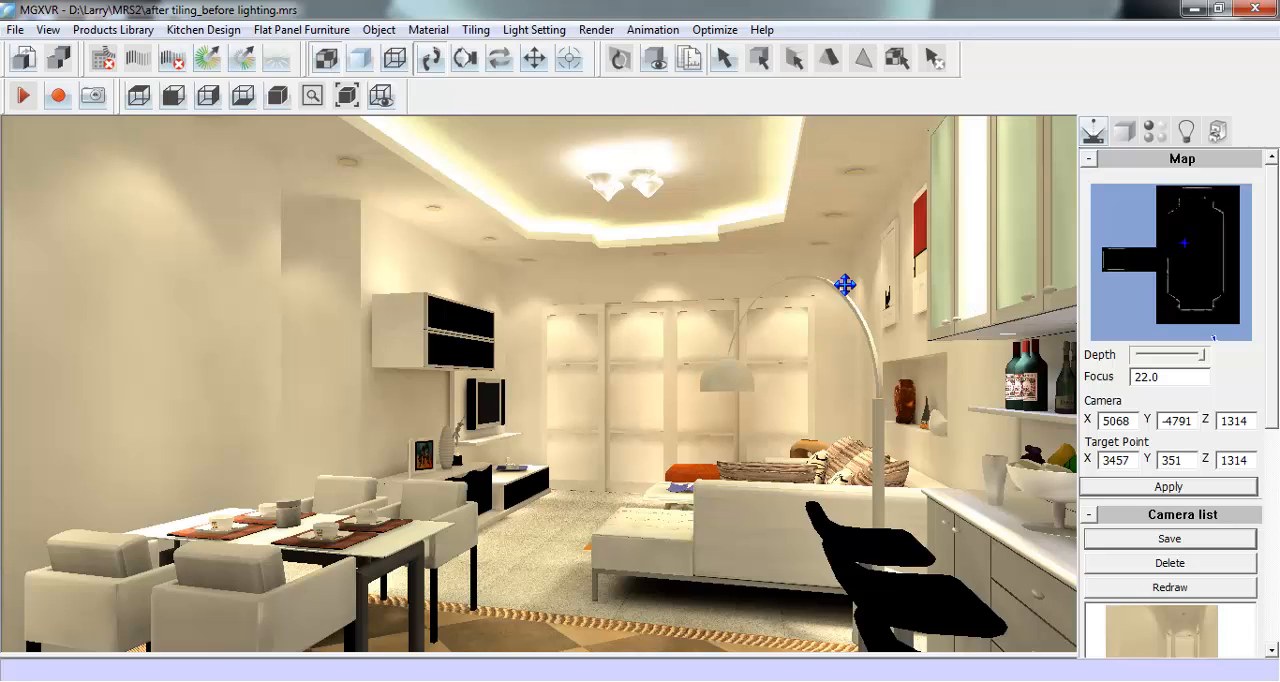
mouse_move(1275, 414)
left_mouse_down()
mouse_move(1273, 455)
mouse_move(1274, 394)
left_mouse_up()
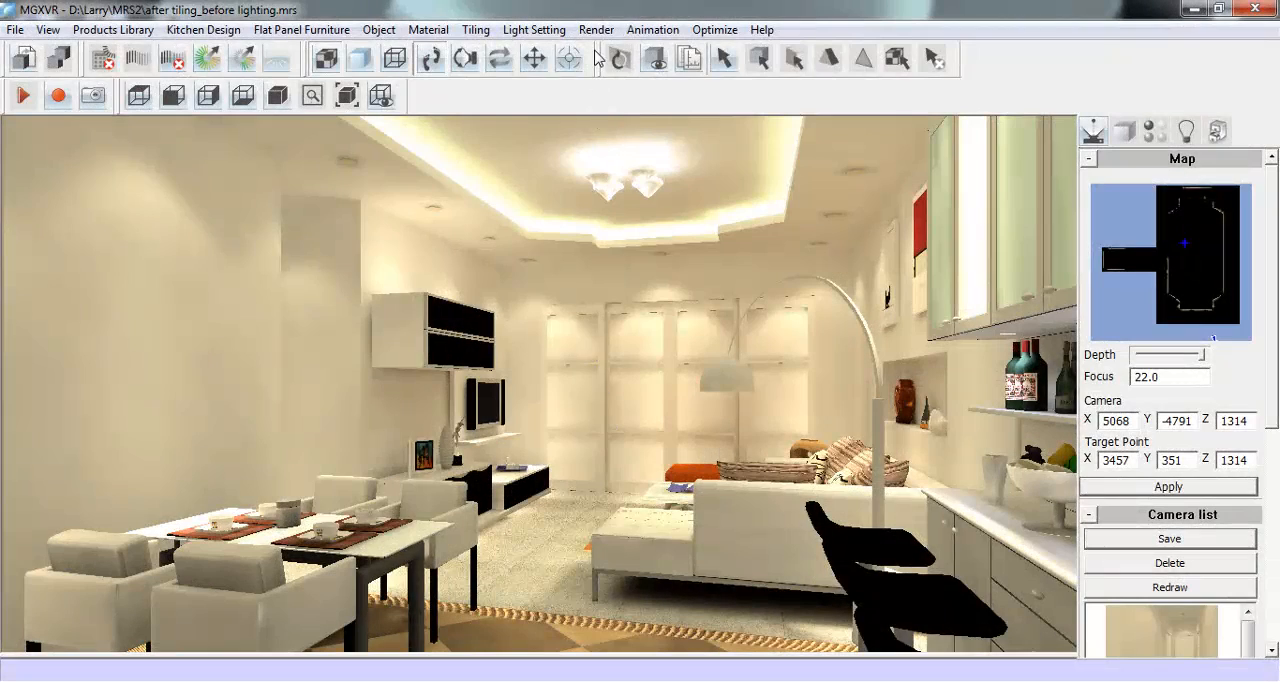
left_click(596, 29)
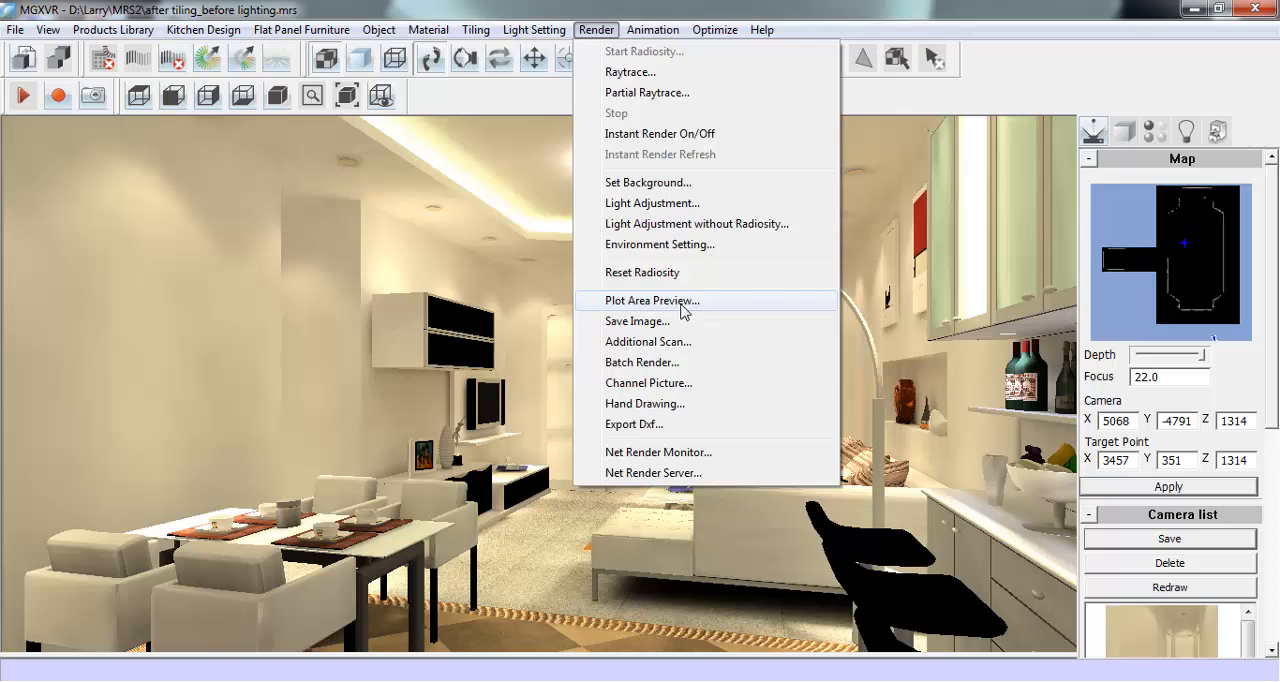
left_click(751, 303)
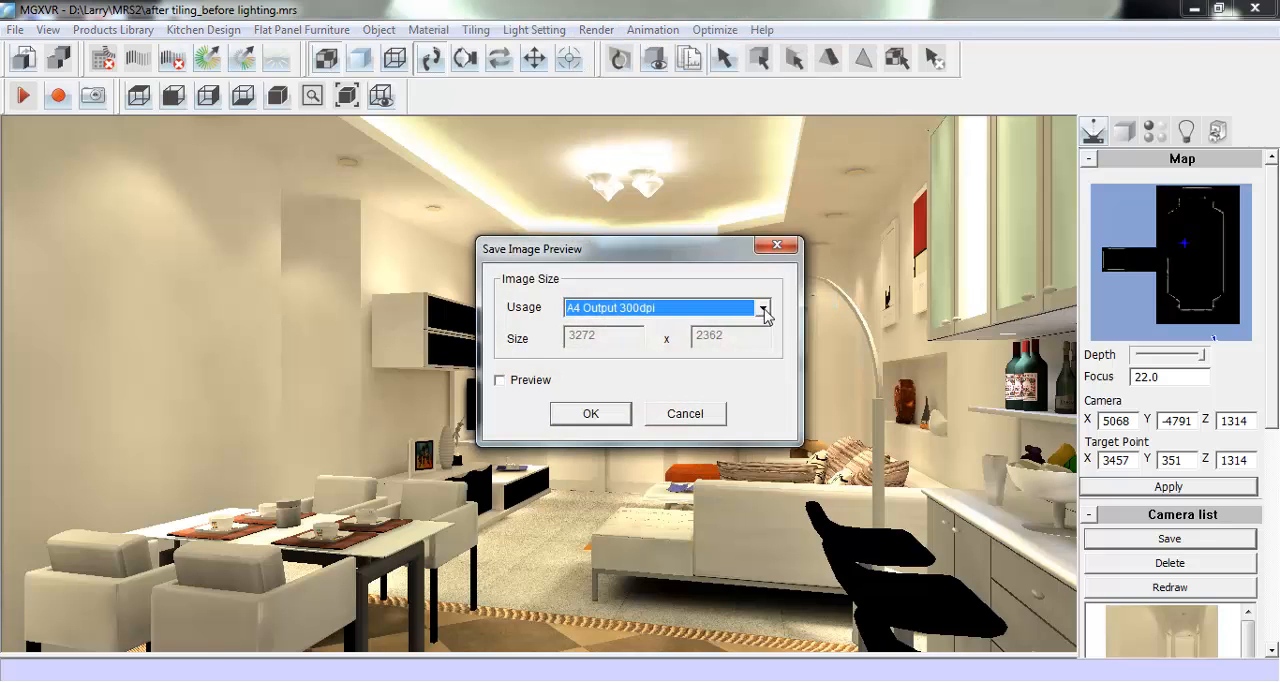
left_click(761, 310)
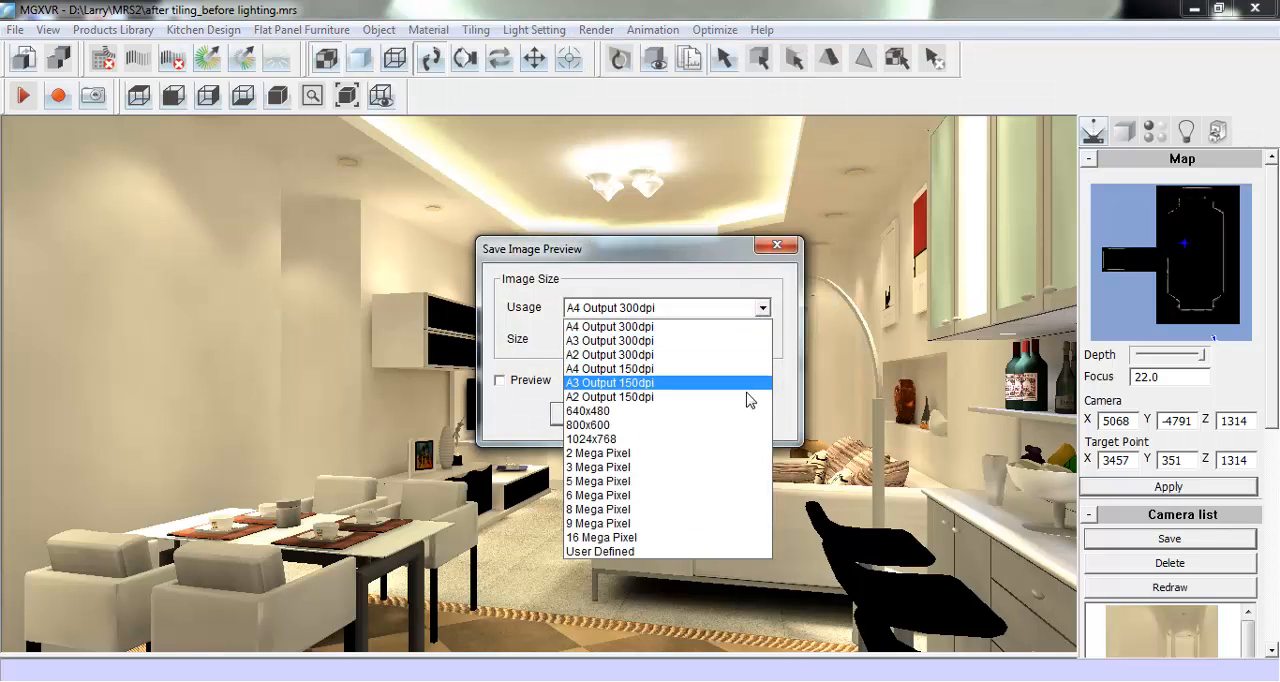
left_click(702, 443)
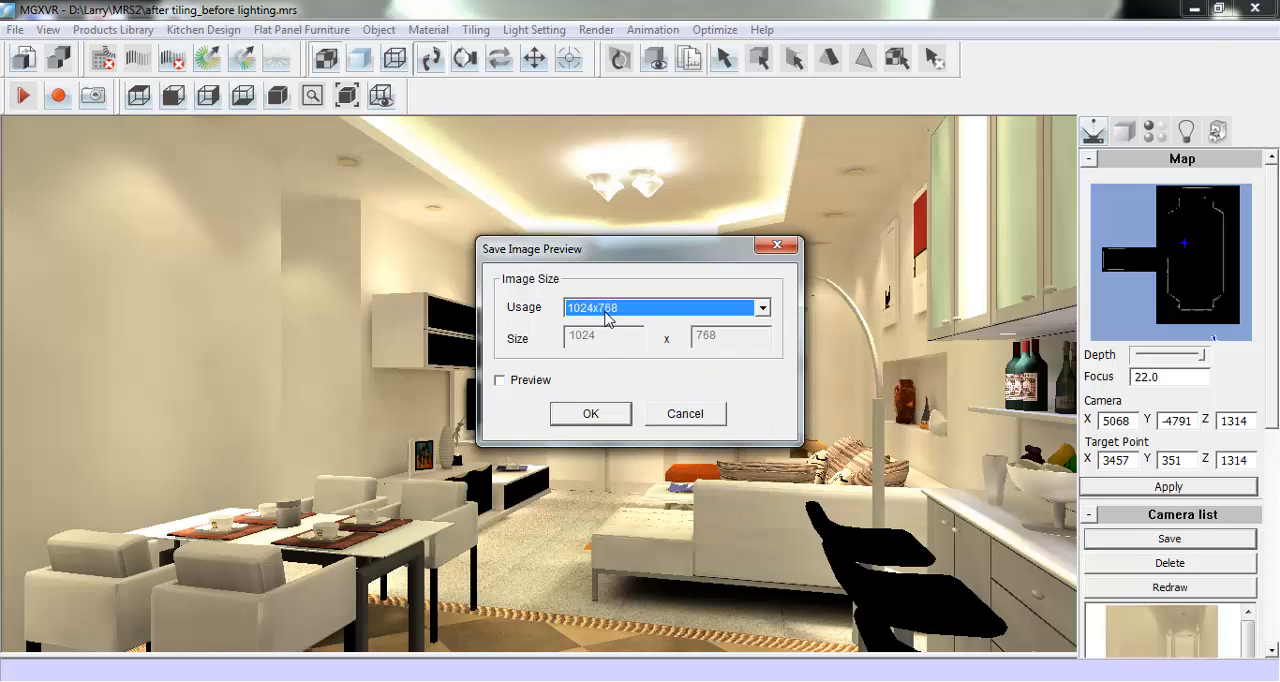
left_click(518, 382)
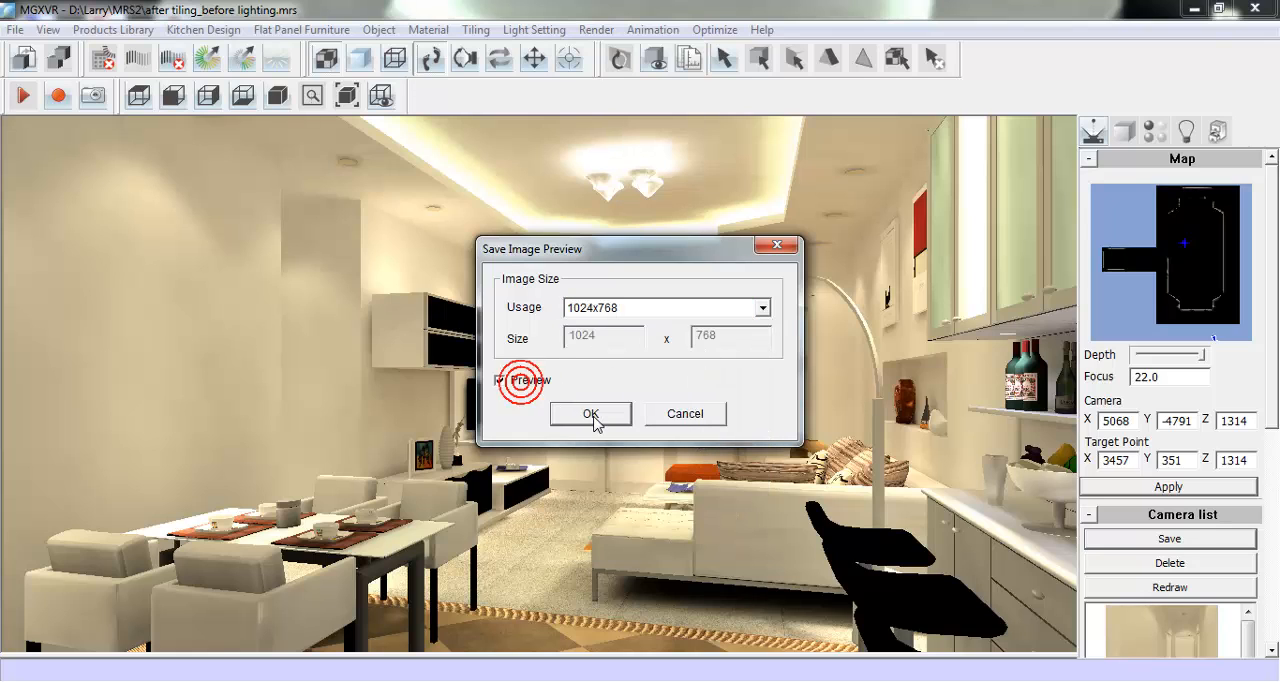
left_click(590, 415)
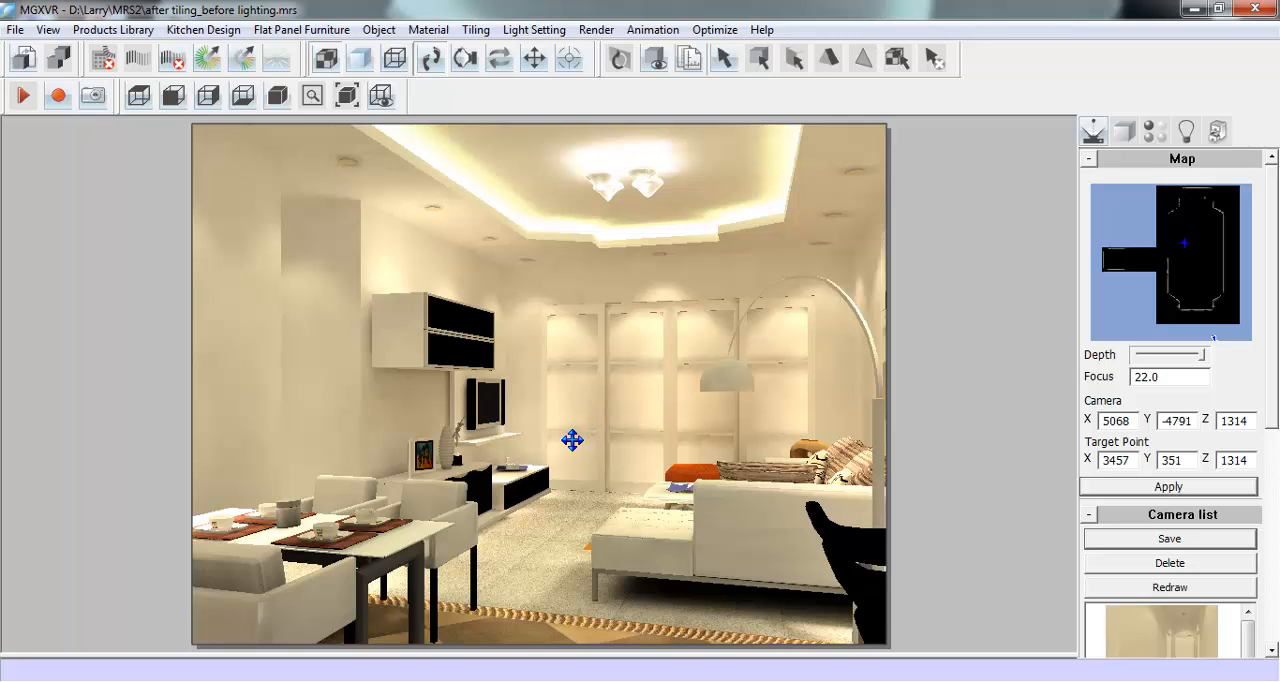
- Move the camera slightly back in the dining area view and set its focus to 18
left_click_drag(572, 440, 566, 436)
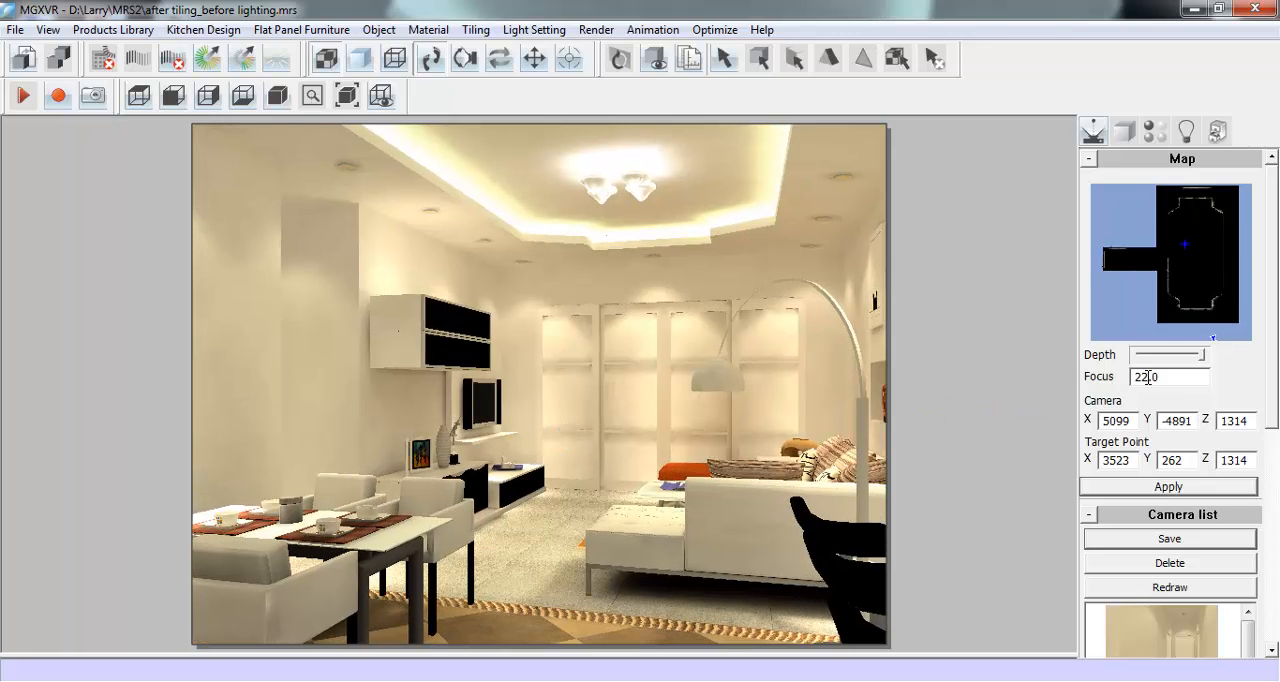
left_click_drag(1146, 376, 1131, 386)
type("2")
key("Return")
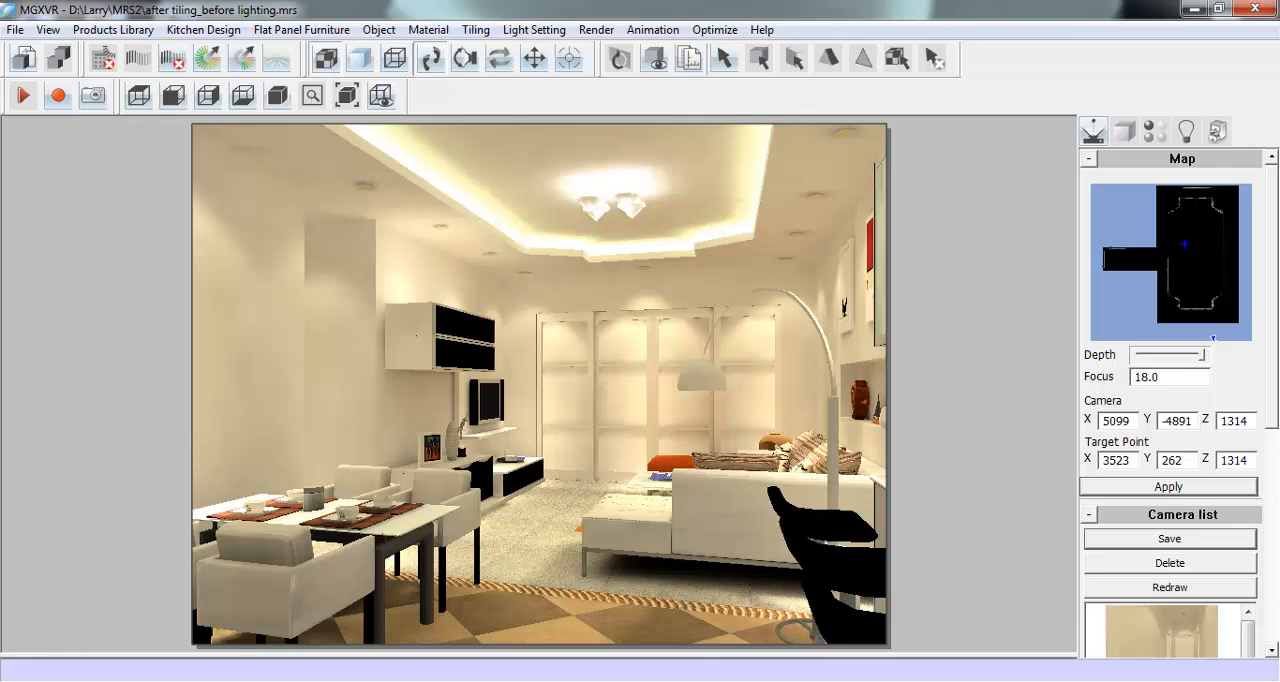
key("Return")
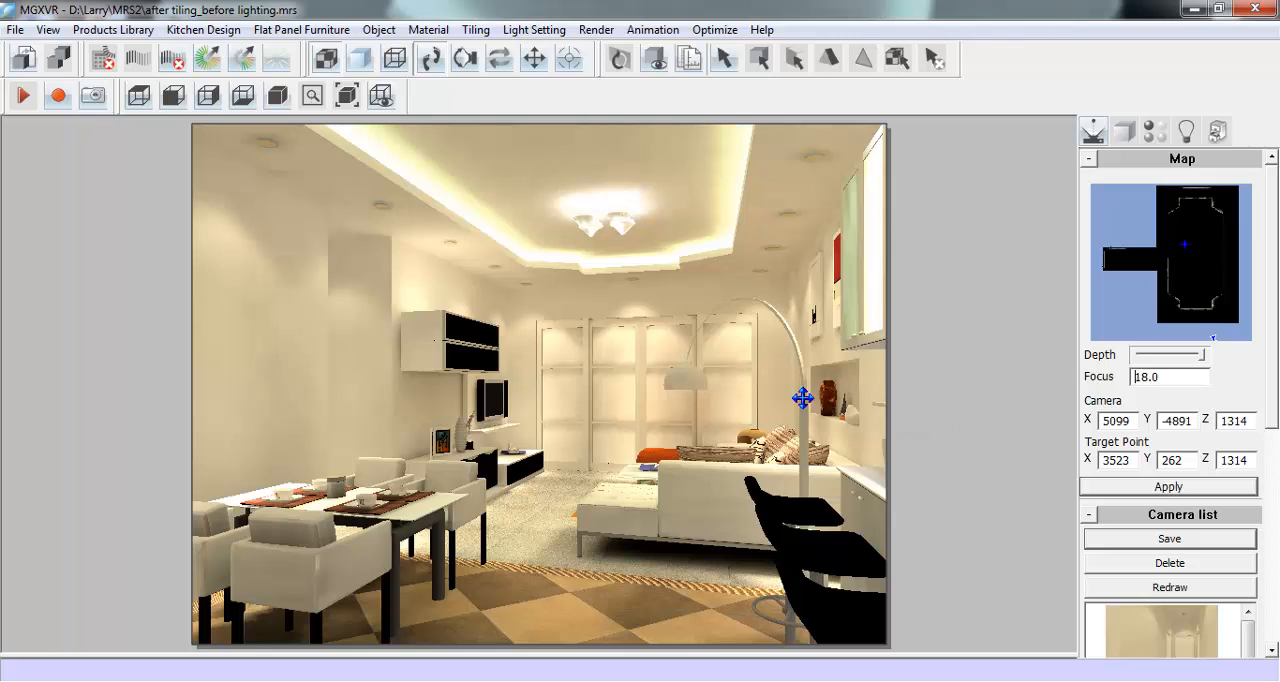
- Turn the camera slightly towards the bar counter, save the view as Camera A, and check it in the list of saved cameras
left_click(692, 372)
mouse_move(688, 370)
left_mouse_down()
mouse_move(700, 380)
mouse_move(692, 366)
left_mouse_up()
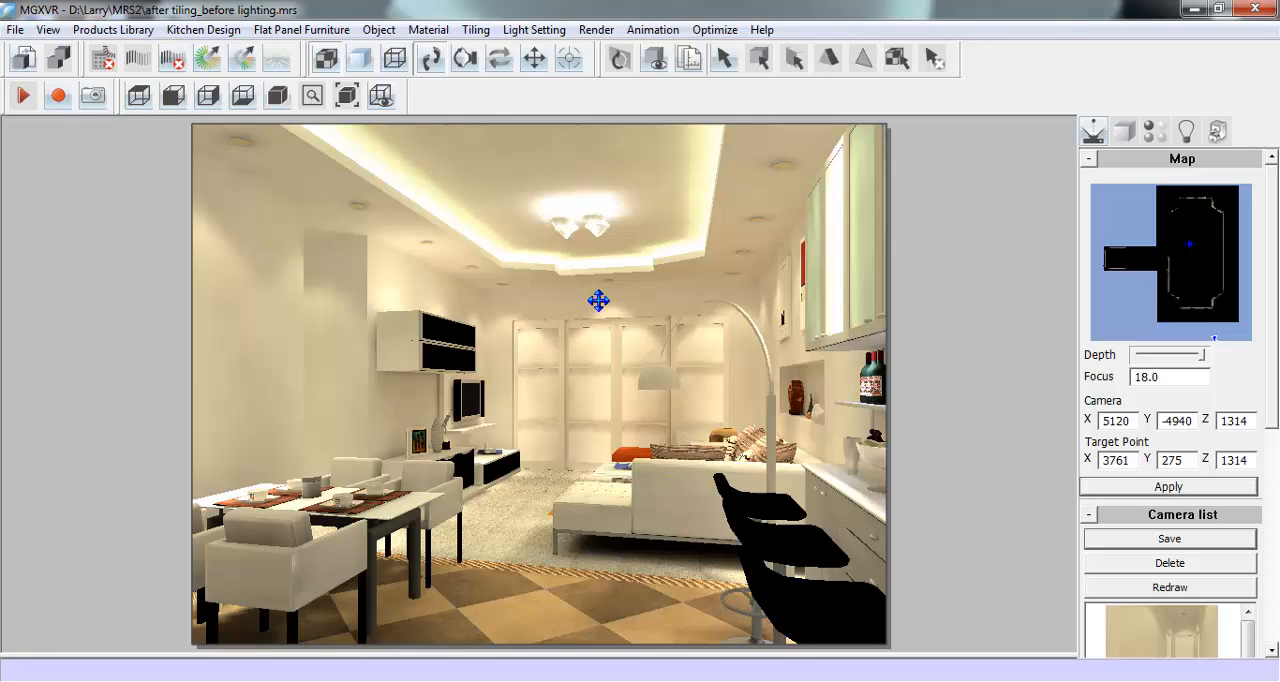
scroll(1274, 418, "down", 3)
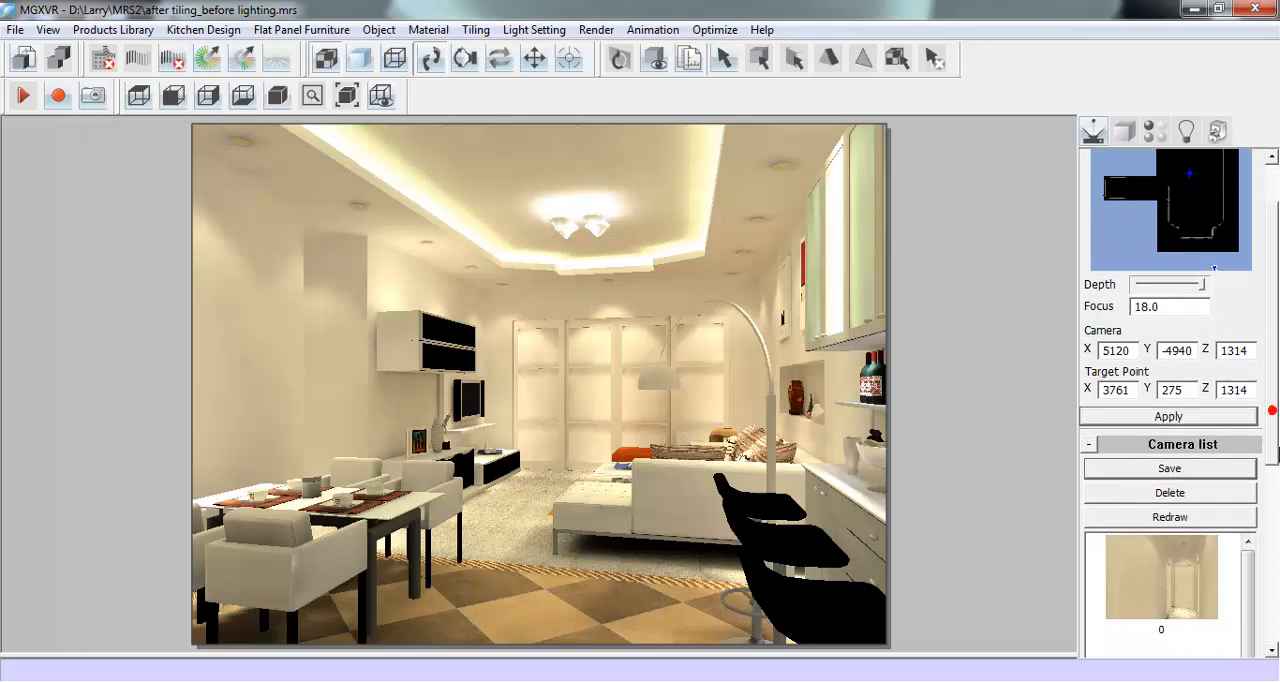
left_click(1193, 445)
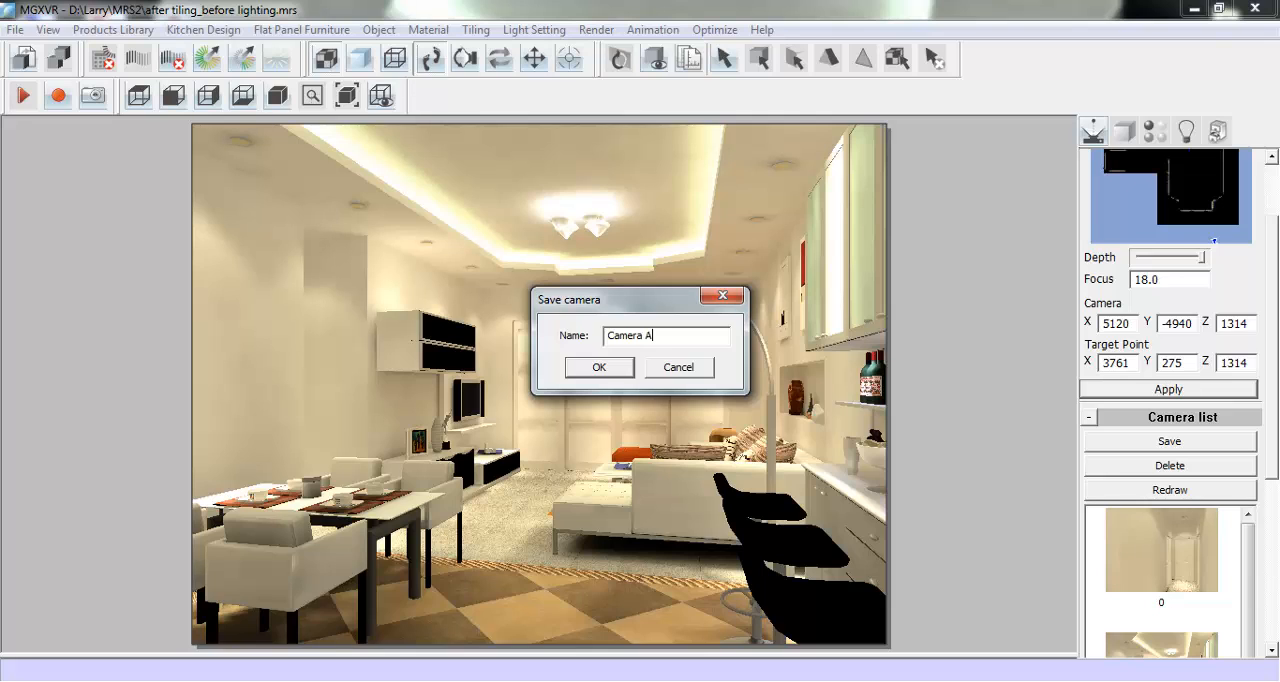
left_click(590, 367)
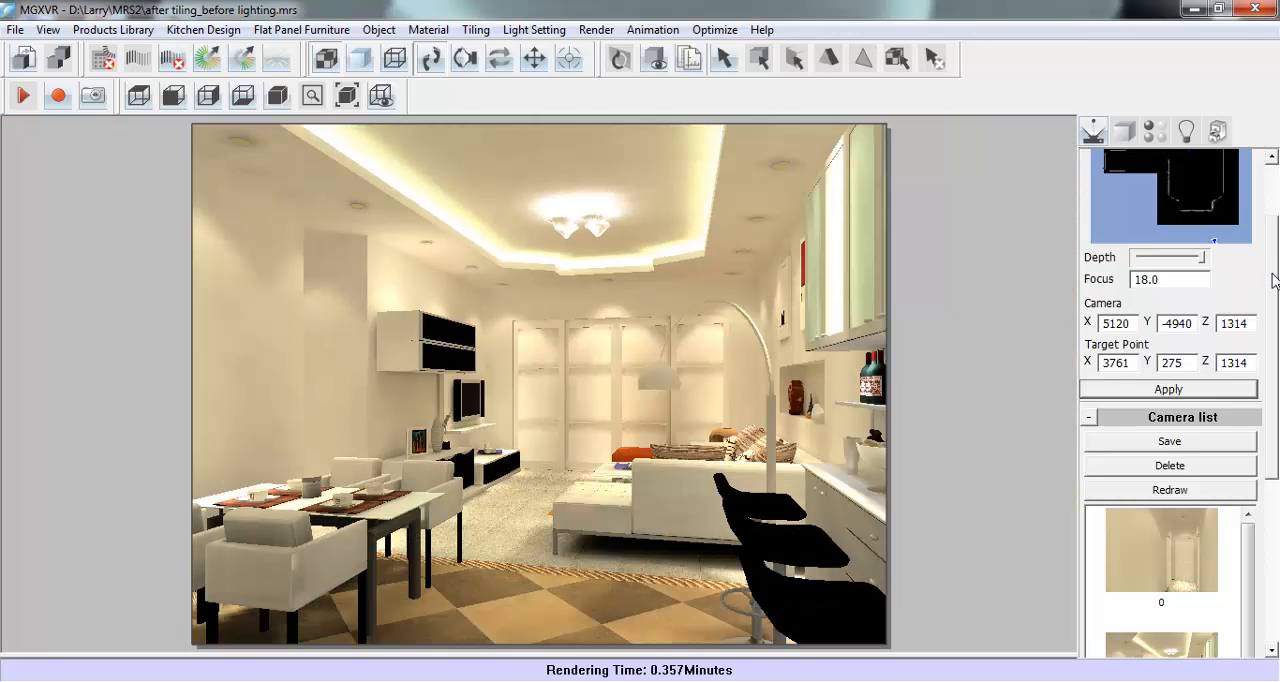
left_click_drag(1272, 274, 1274, 394)
left_click_drag(1248, 326, 1276, 576)
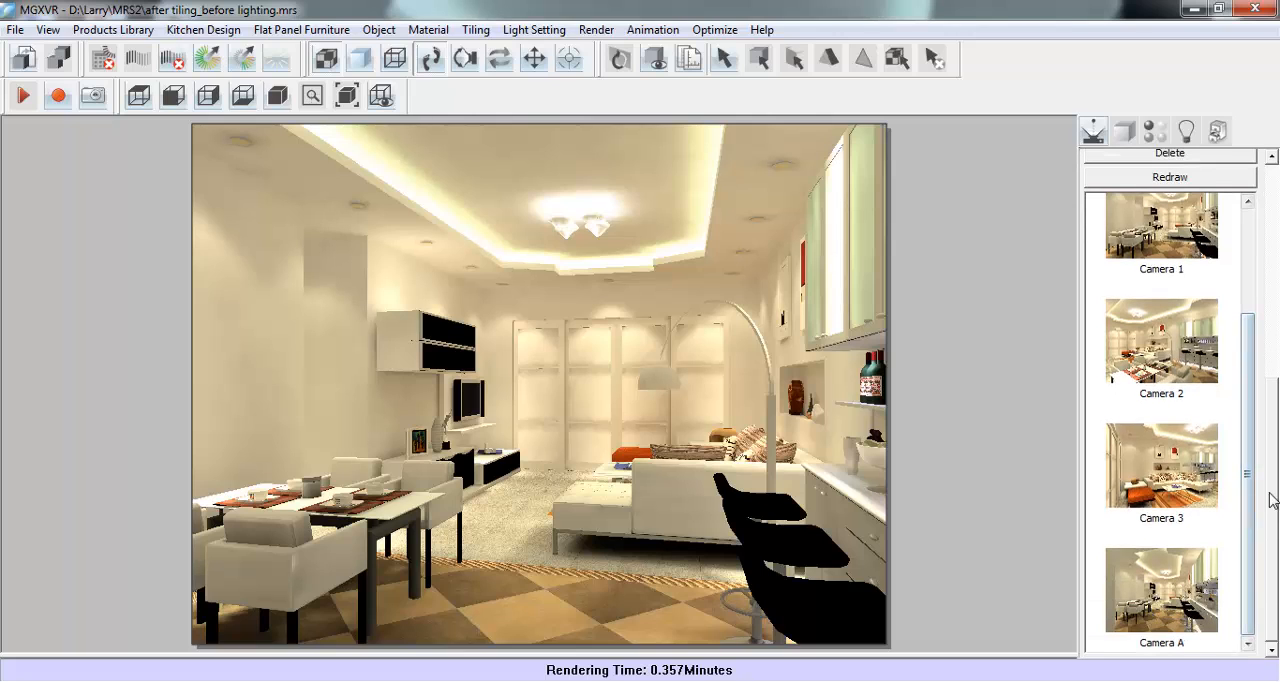
- Aim the camera from the dining table diagonally towards the sofa and bar counter, back it up slightly, and save it as a new camera
left_click_drag(1272, 500, 1276, 260)
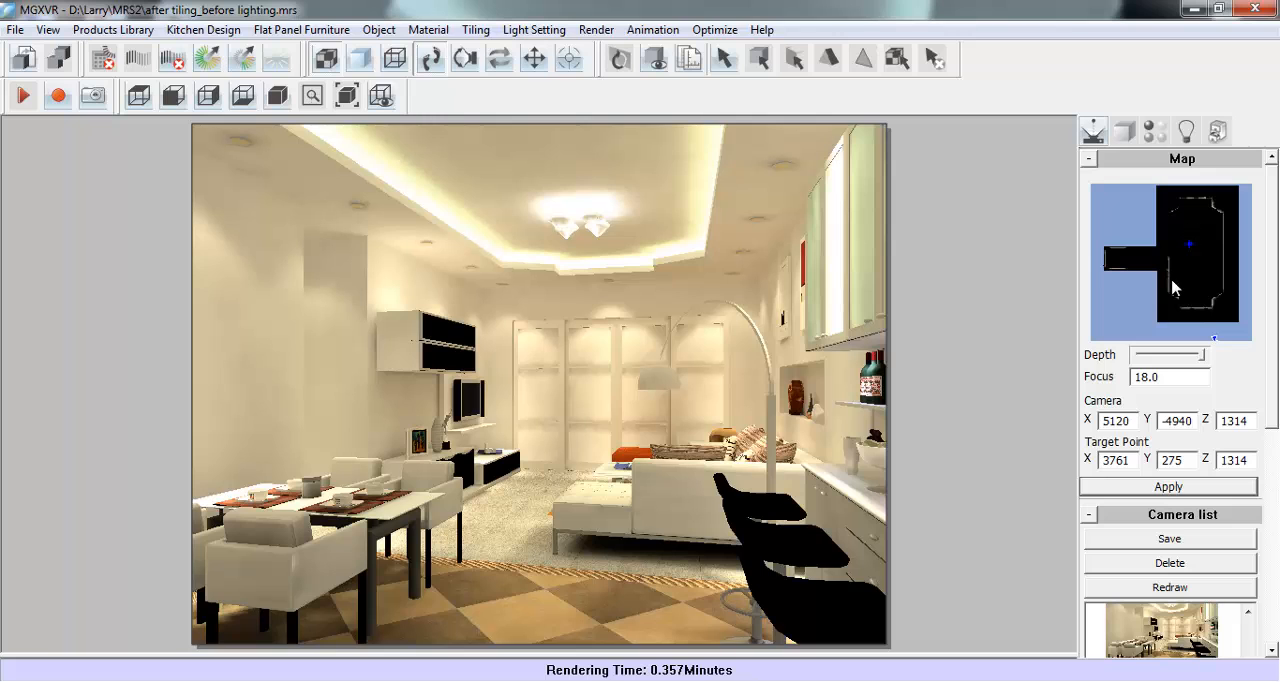
left_click_drag(1173, 310, 1200, 228)
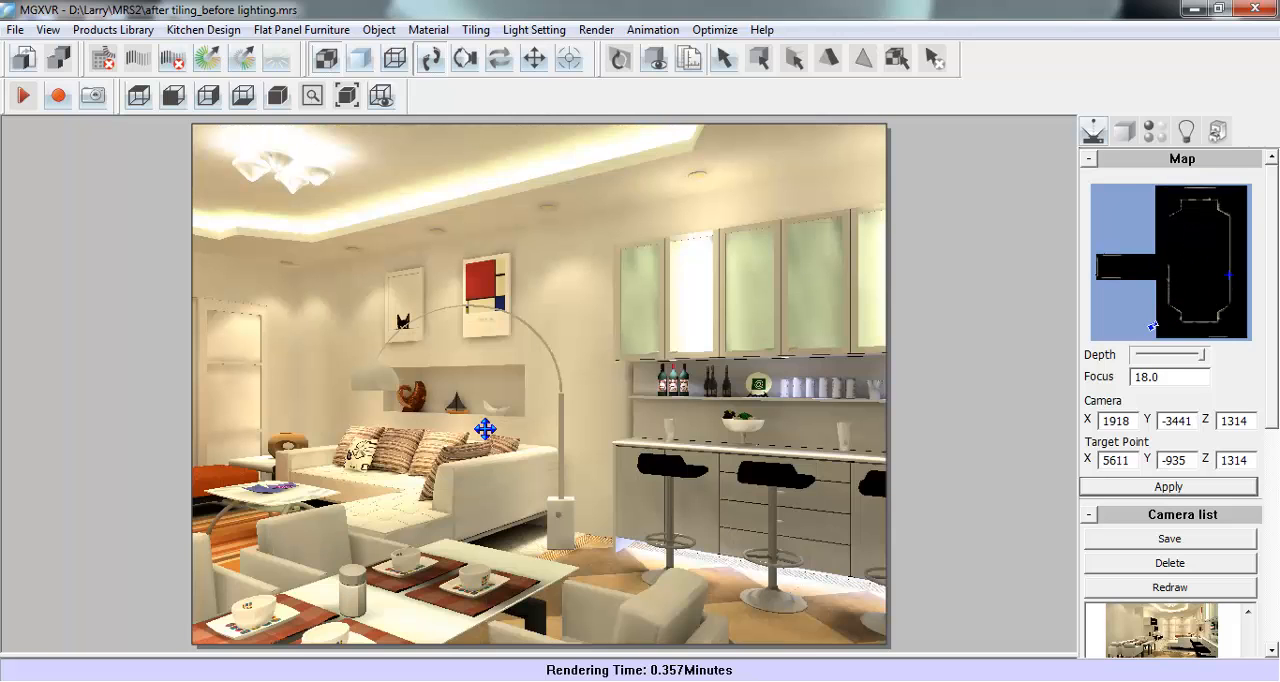
scroll(485, 420, "down", 5)
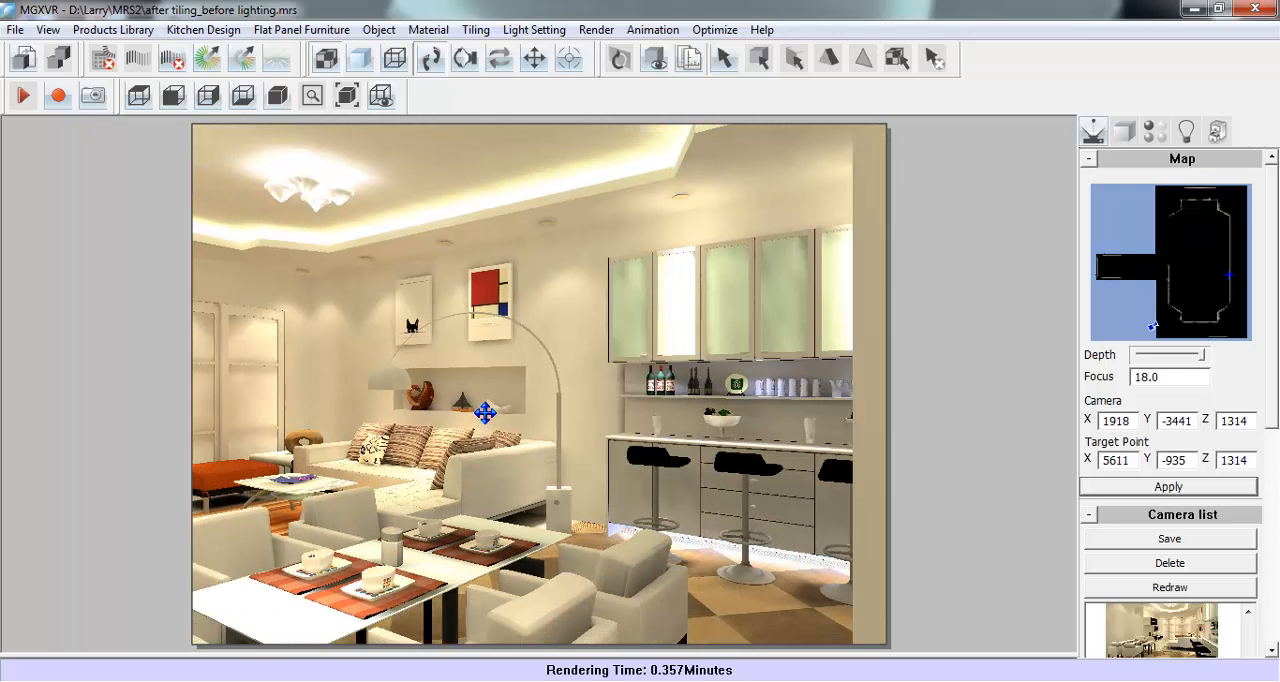
scroll(485, 415, "up", 3)
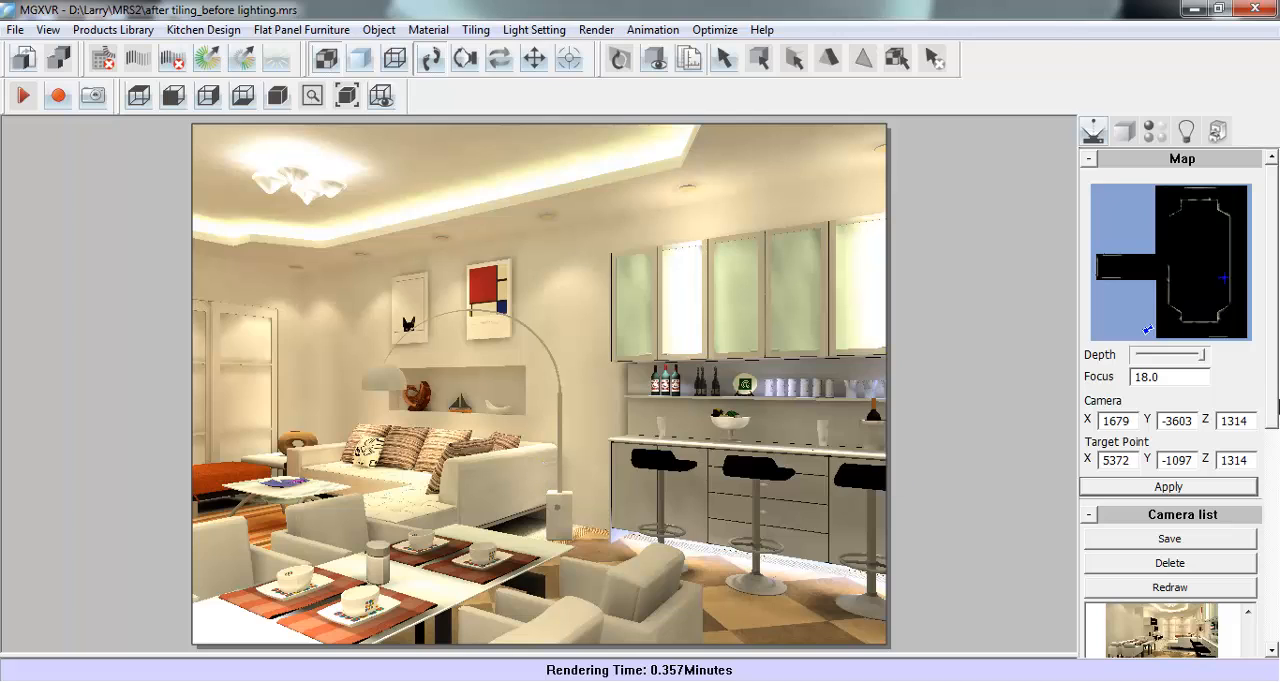
left_click(1140, 538)
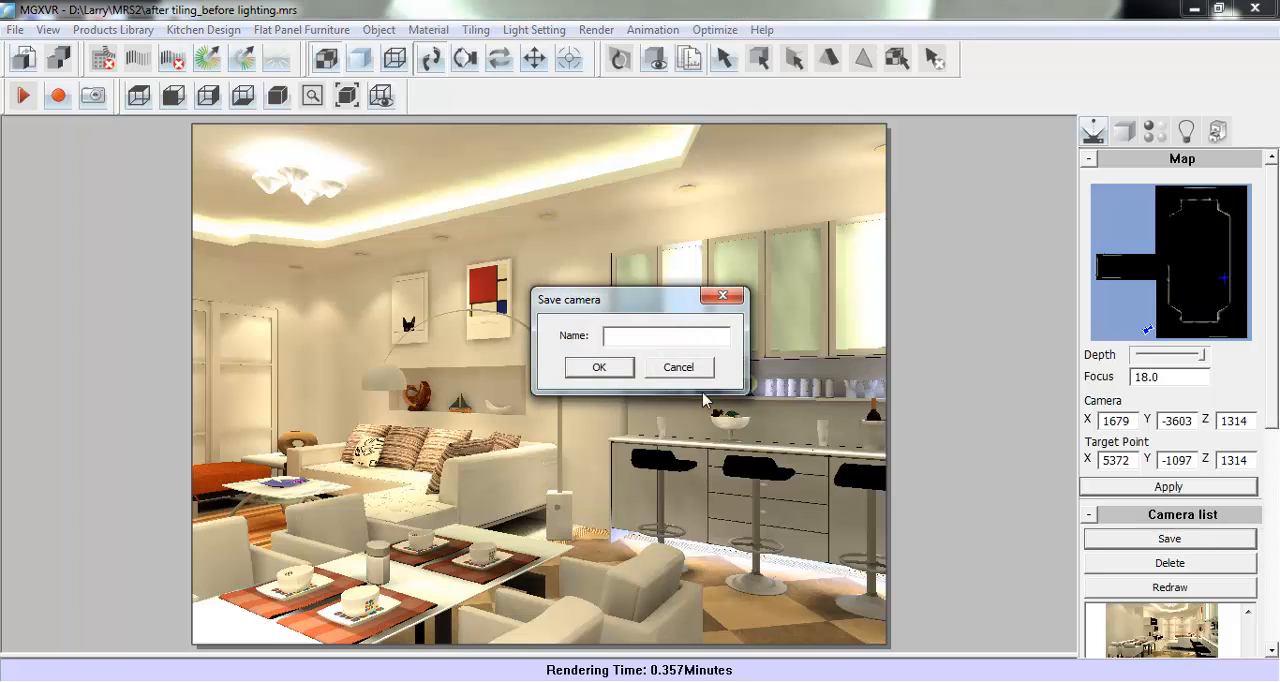
left_click(684, 336)
left_click(598, 367)
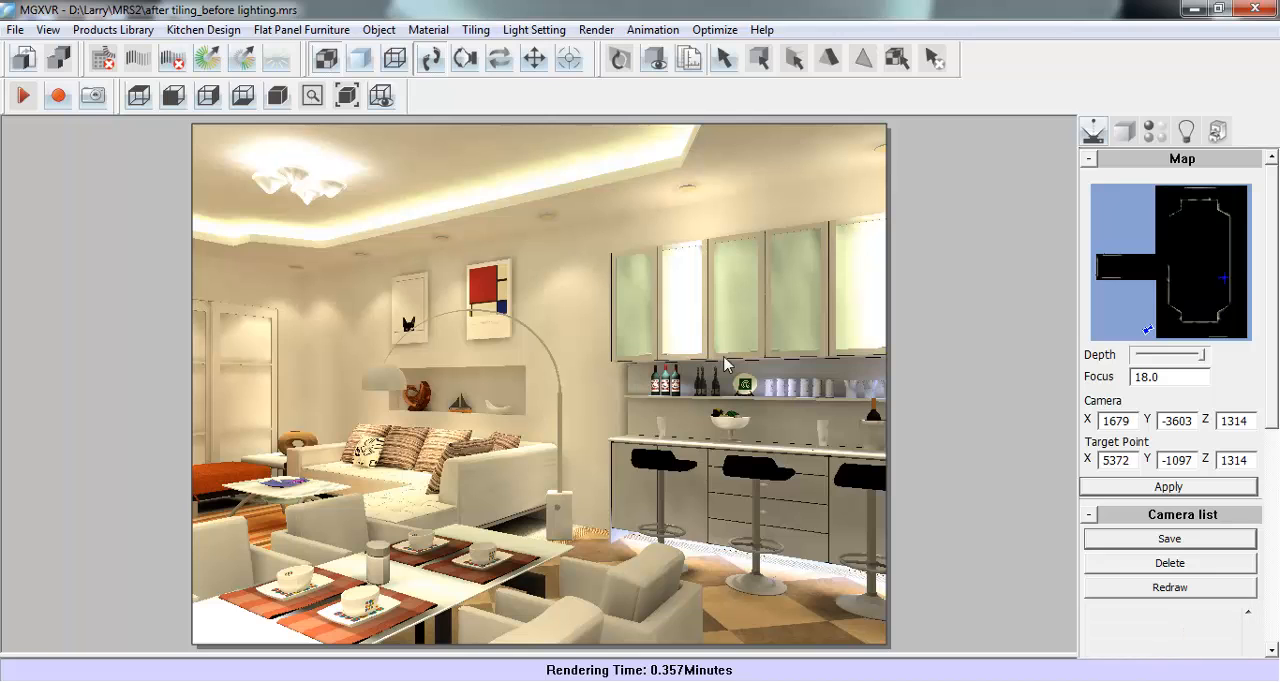
- Place the camera in the upper-left corner of the plan facing the sofa and bar, fine-tune the framing, and save it as Camera C
left_click(1166, 206)
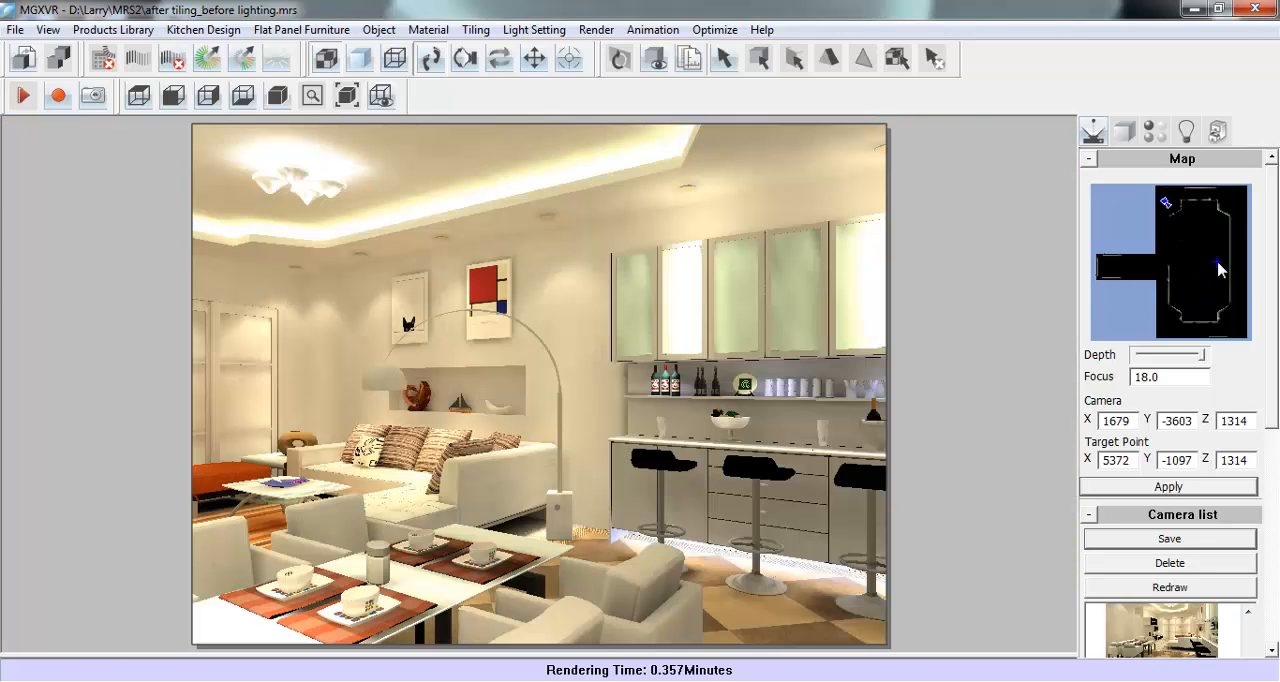
left_click(1234, 278)
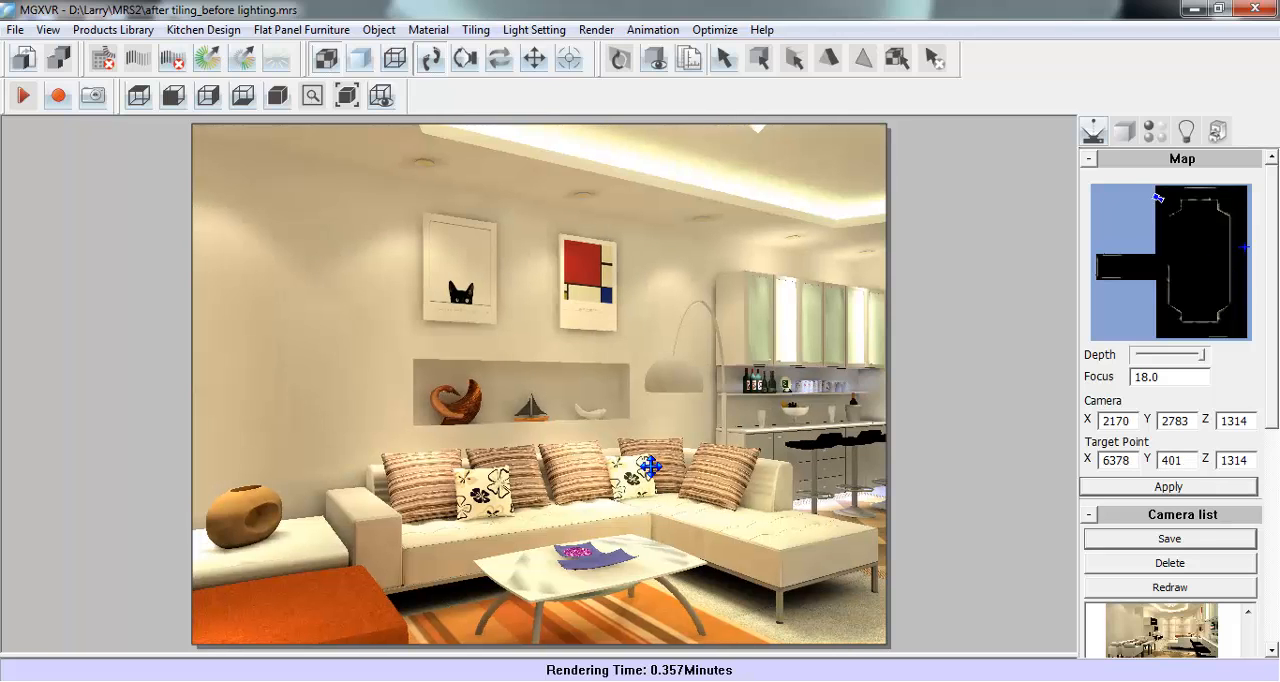
scroll(655, 461, "down", 2)
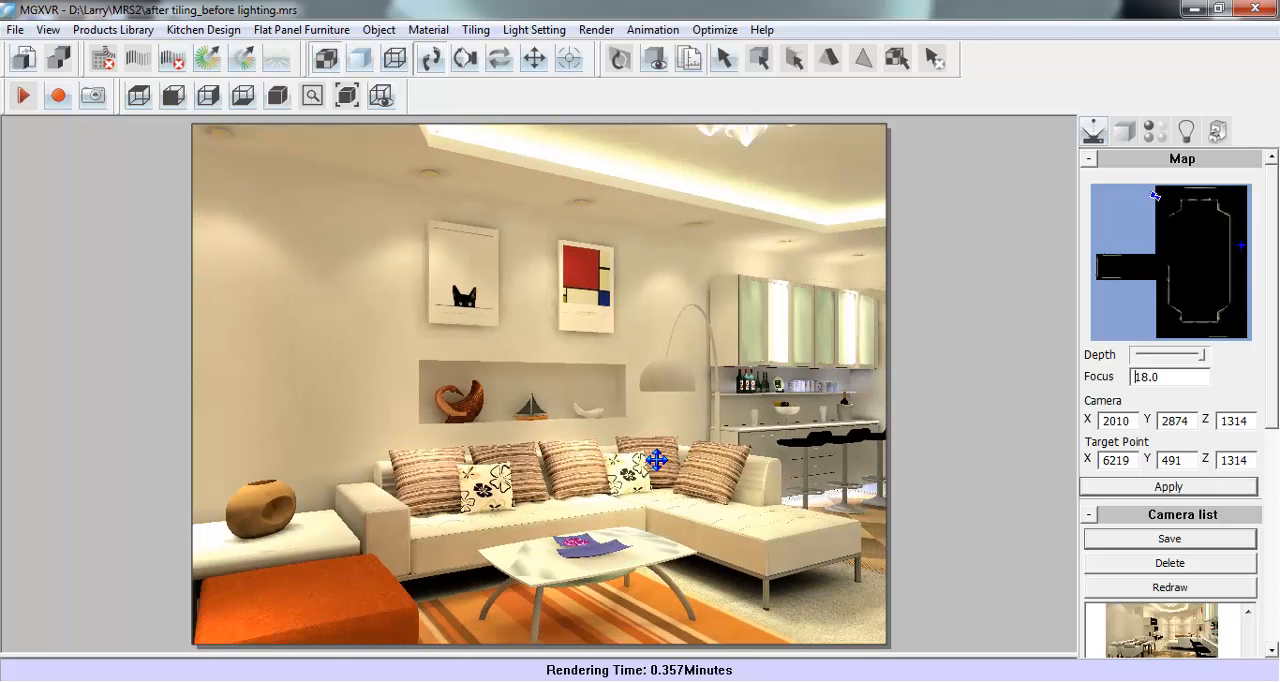
key("Left")
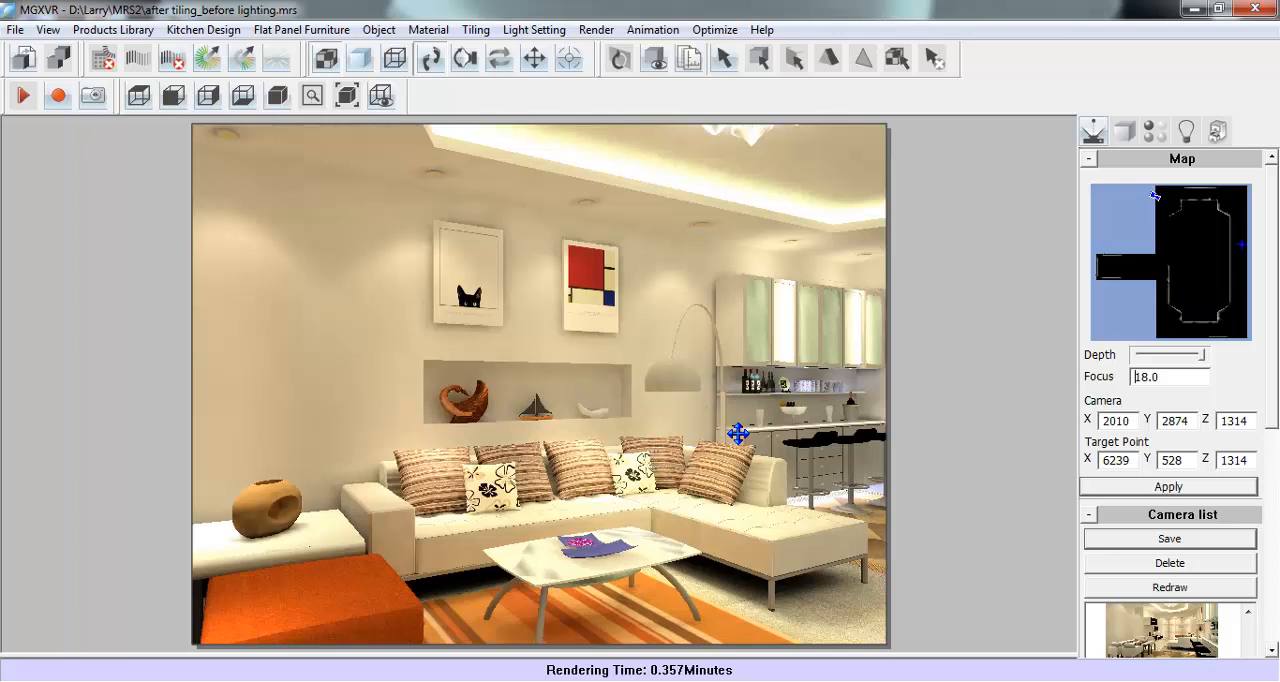
left_click(1145, 540)
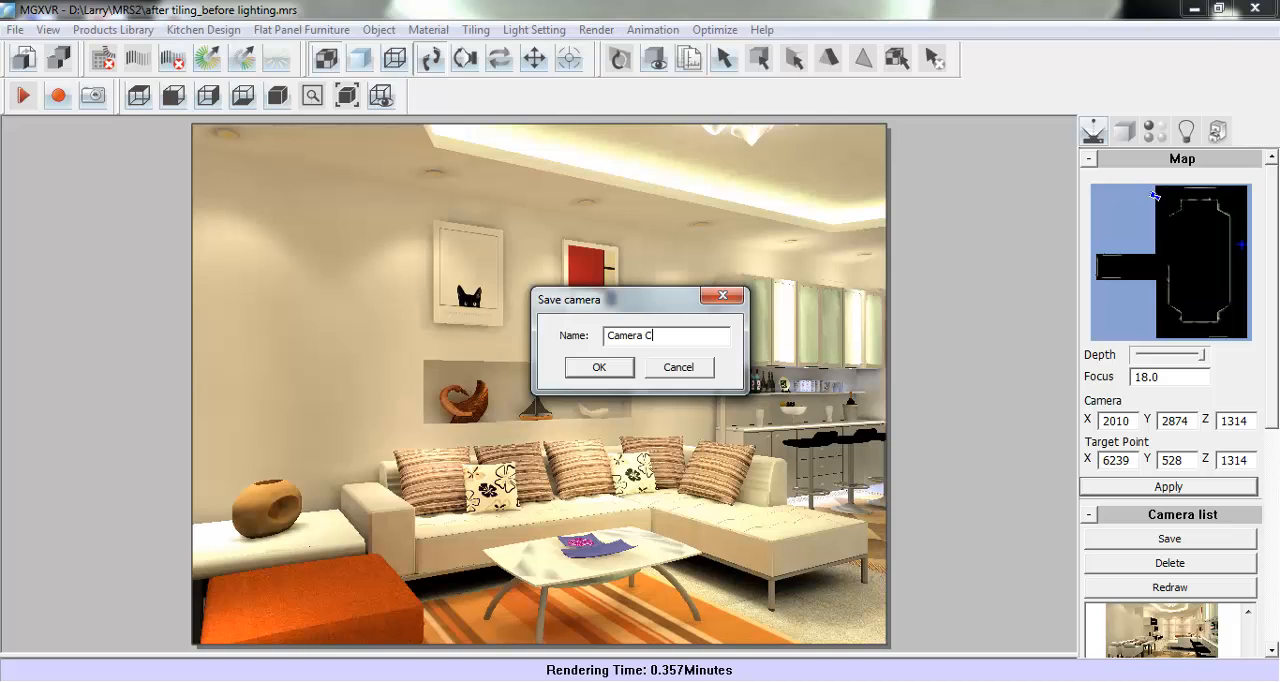
left_click(600, 368)
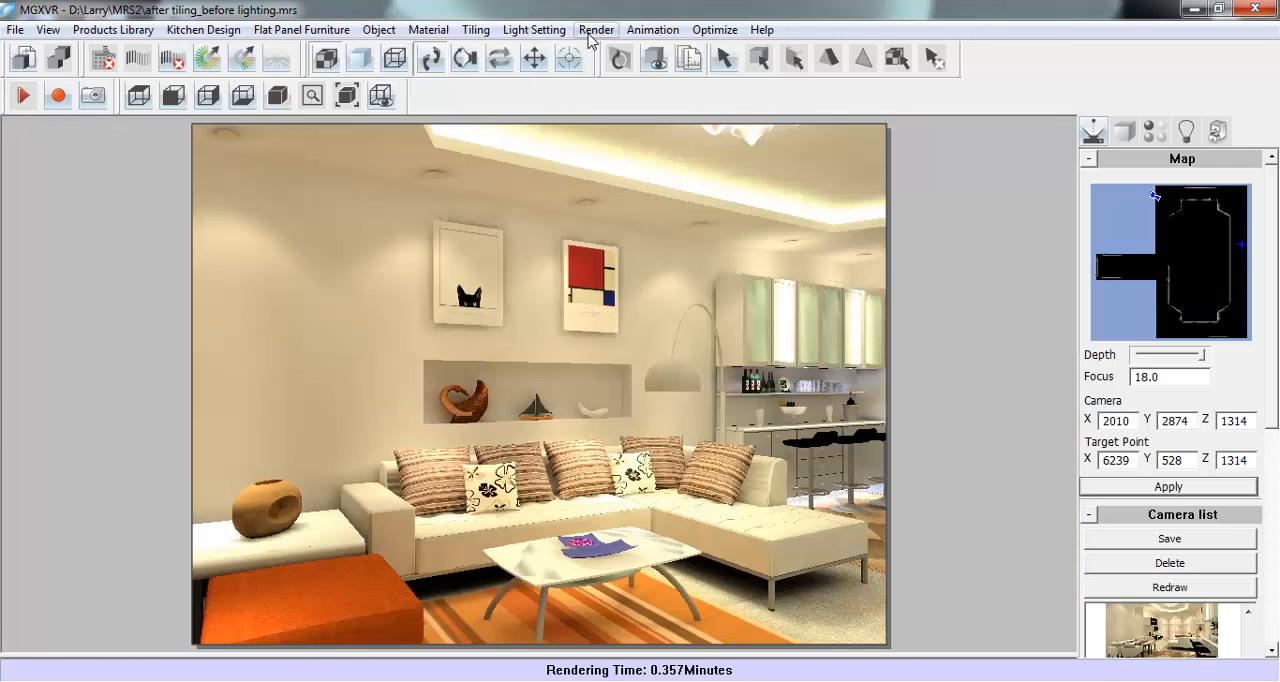
- Set up a batch render with the raytrace Antialias Pixel Point at 3x3
left_click(596, 29)
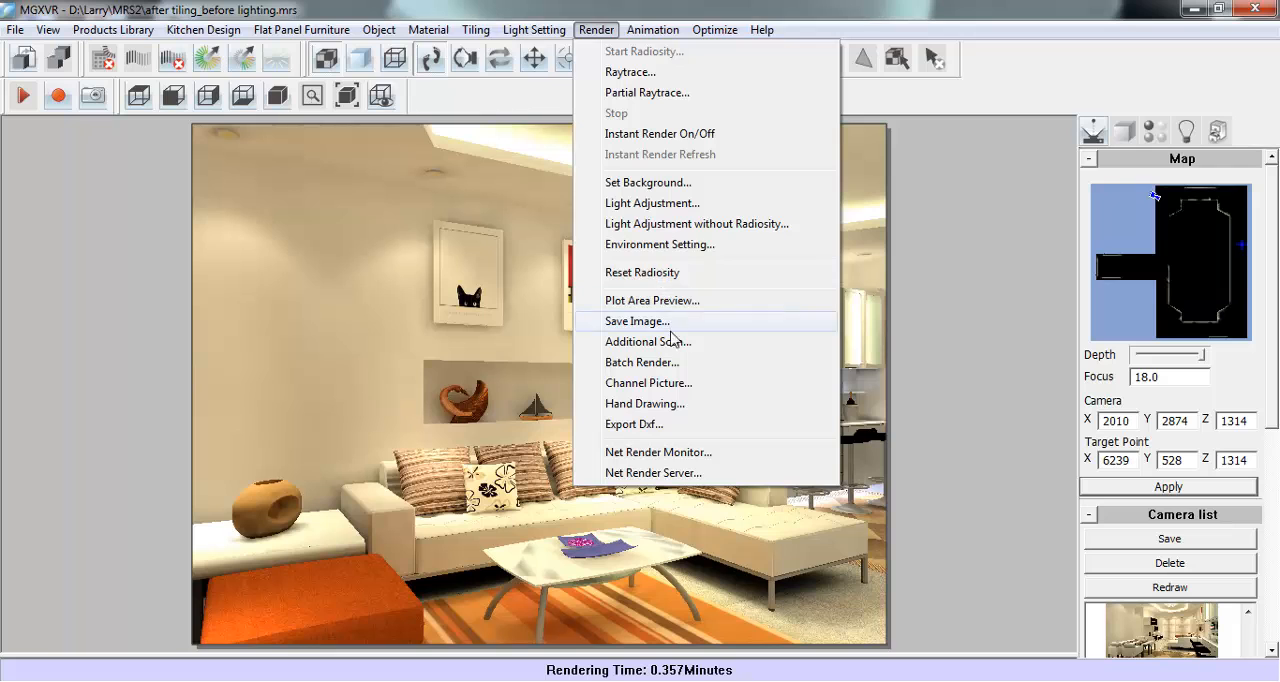
left_click(679, 362)
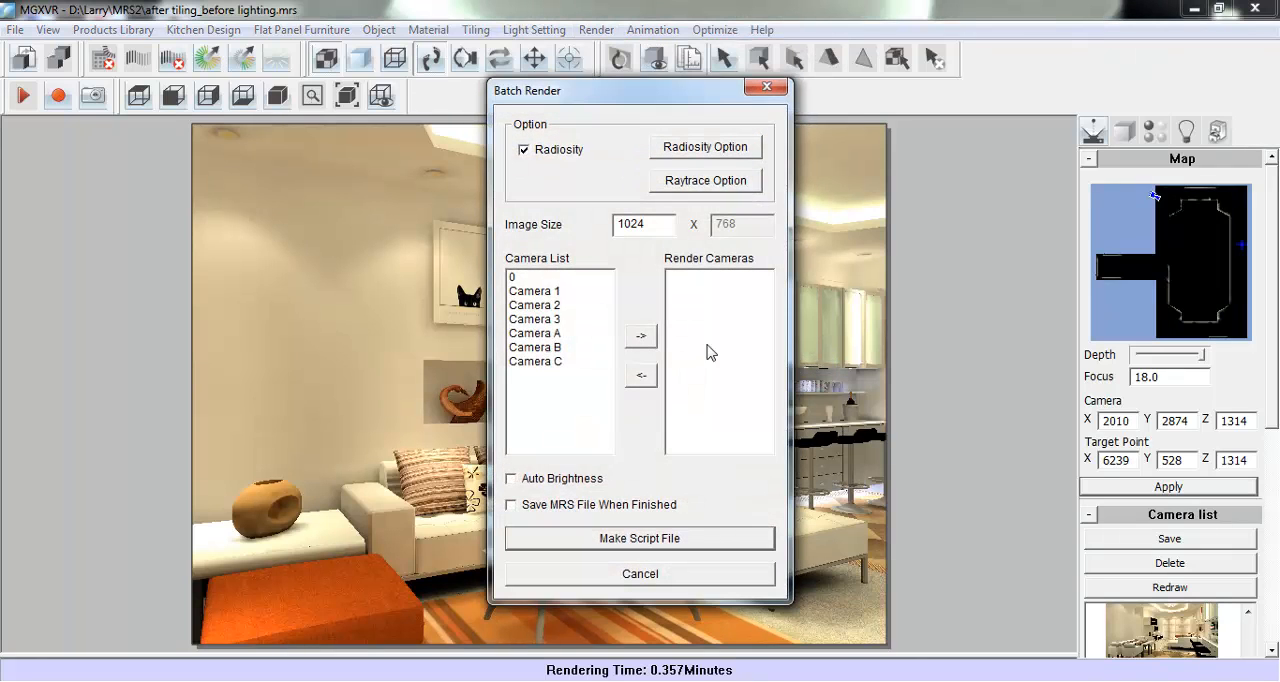
left_click(697, 186)
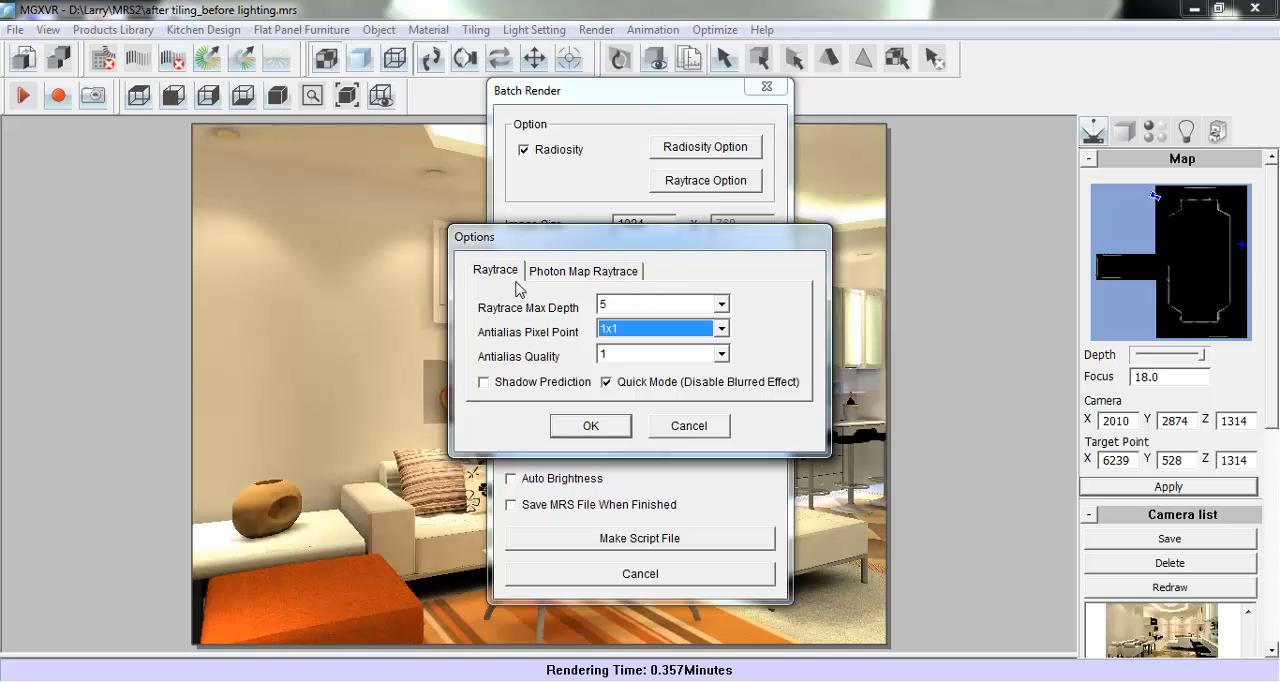
left_click(618, 330)
left_click(615, 371)
left_click(576, 427)
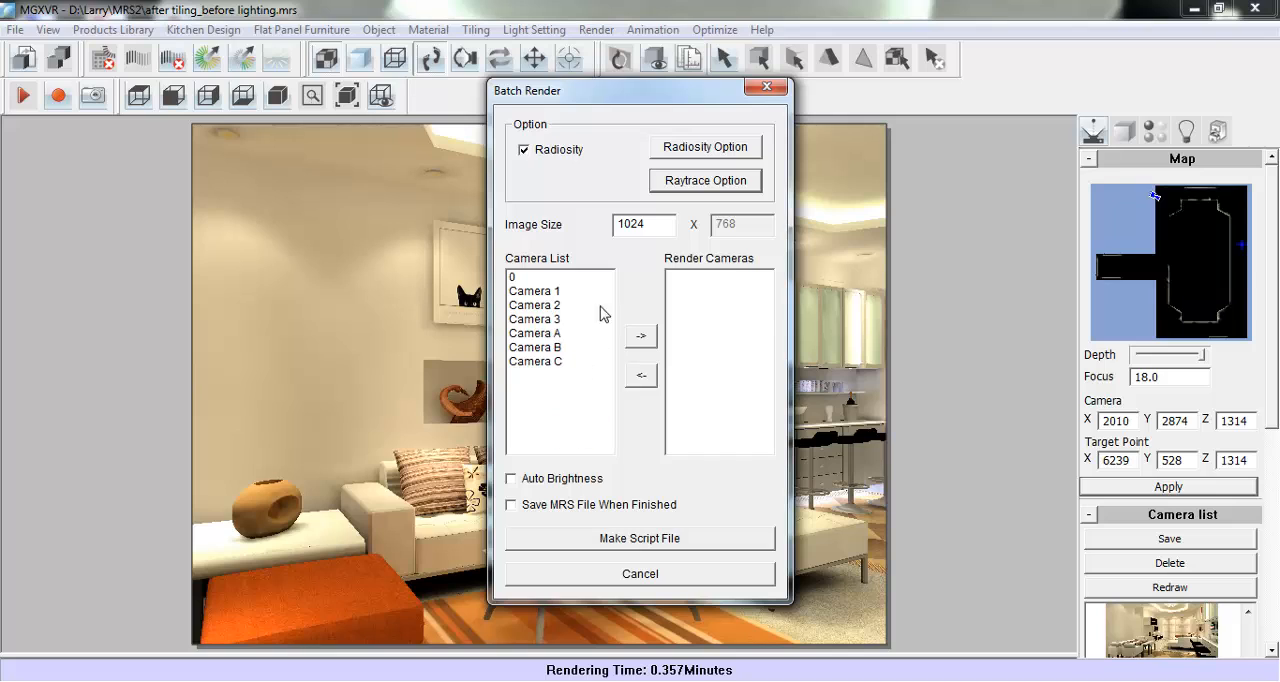
- Add Camera A, Camera B and Camera C to the cameras included in the batch render
left_click(535, 333)
left_click(638, 335)
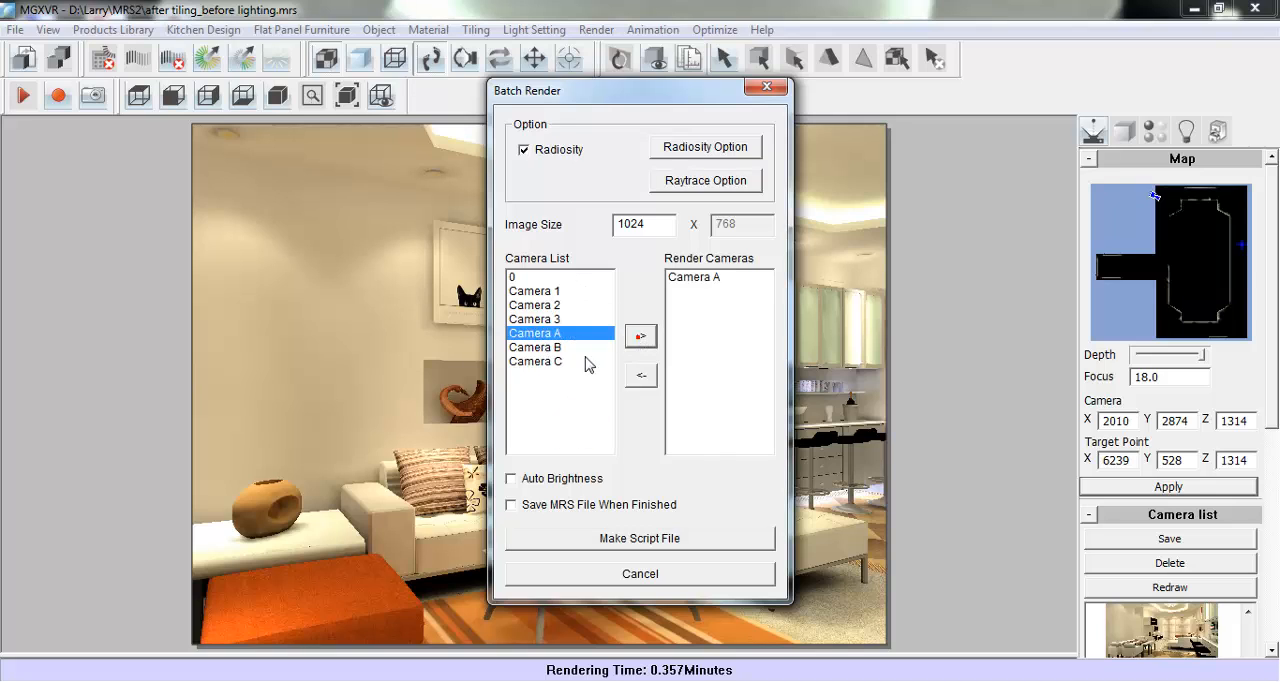
left_click(545, 348)
left_click(637, 338)
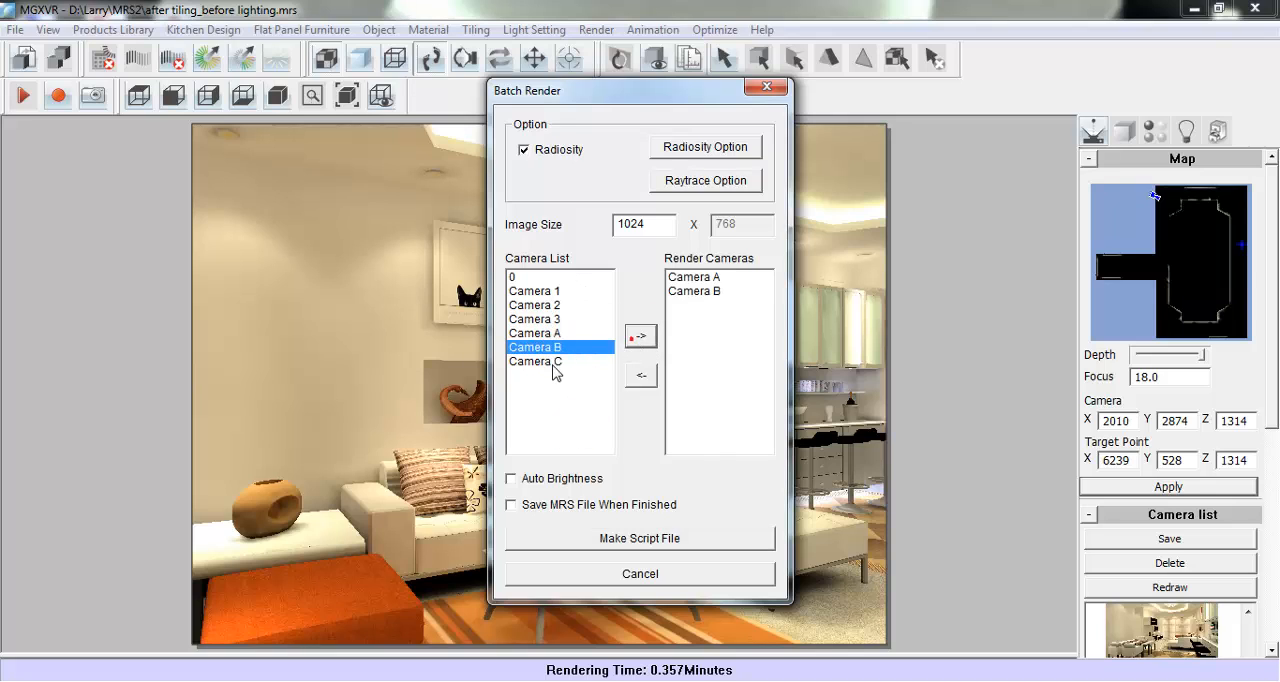
left_click(535, 361)
left_click(645, 338)
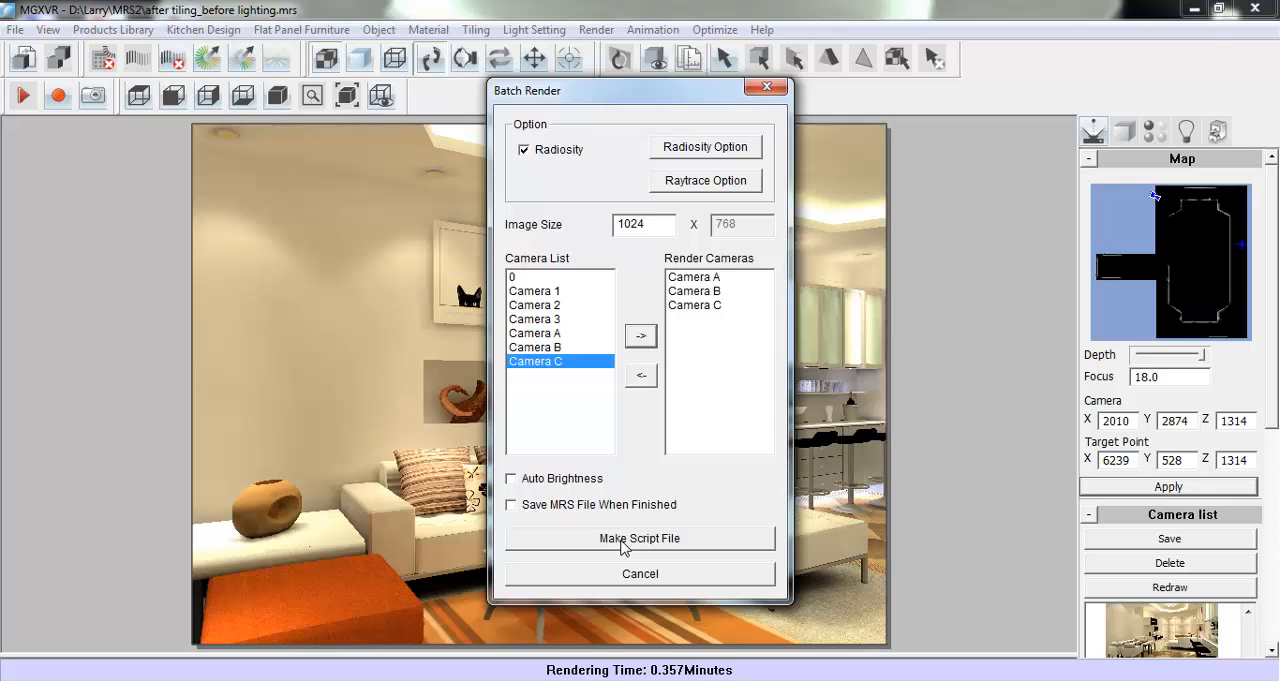
- Save the batch render script as Demo in the material folder and run it immediately
left_click(704, 546)
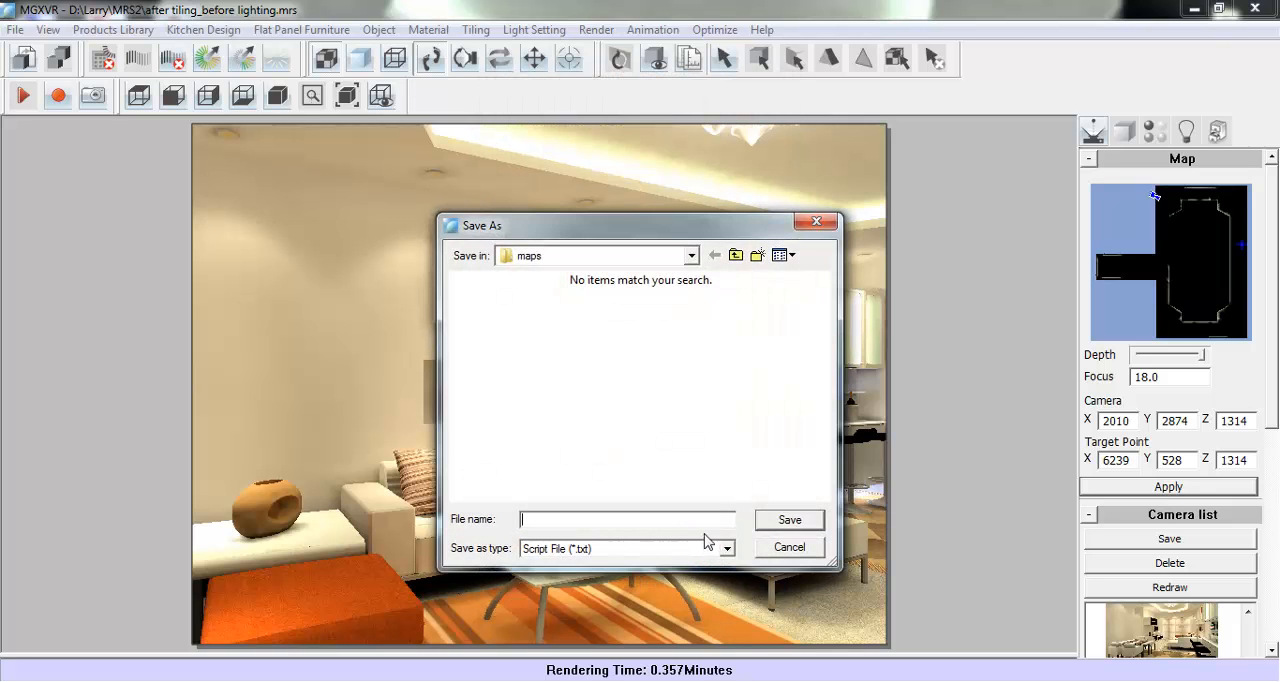
left_click(735, 256)
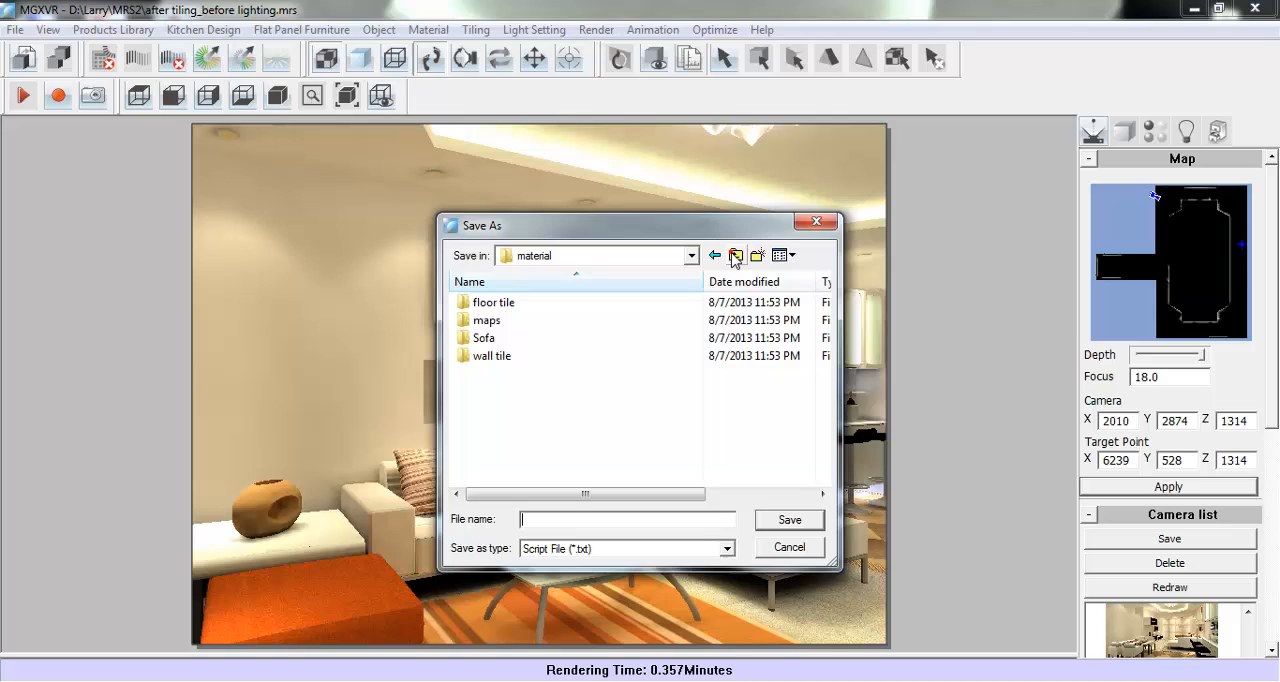
left_click(536, 517)
left_click(785, 520)
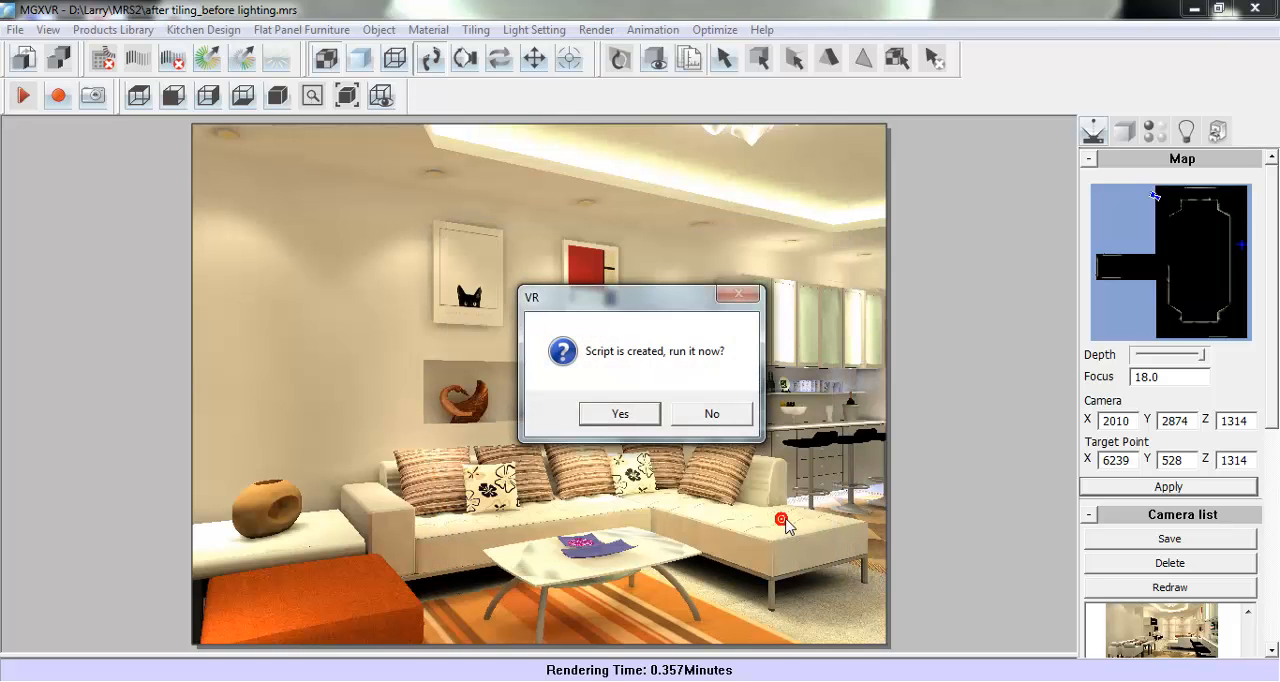
left_click(620, 414)
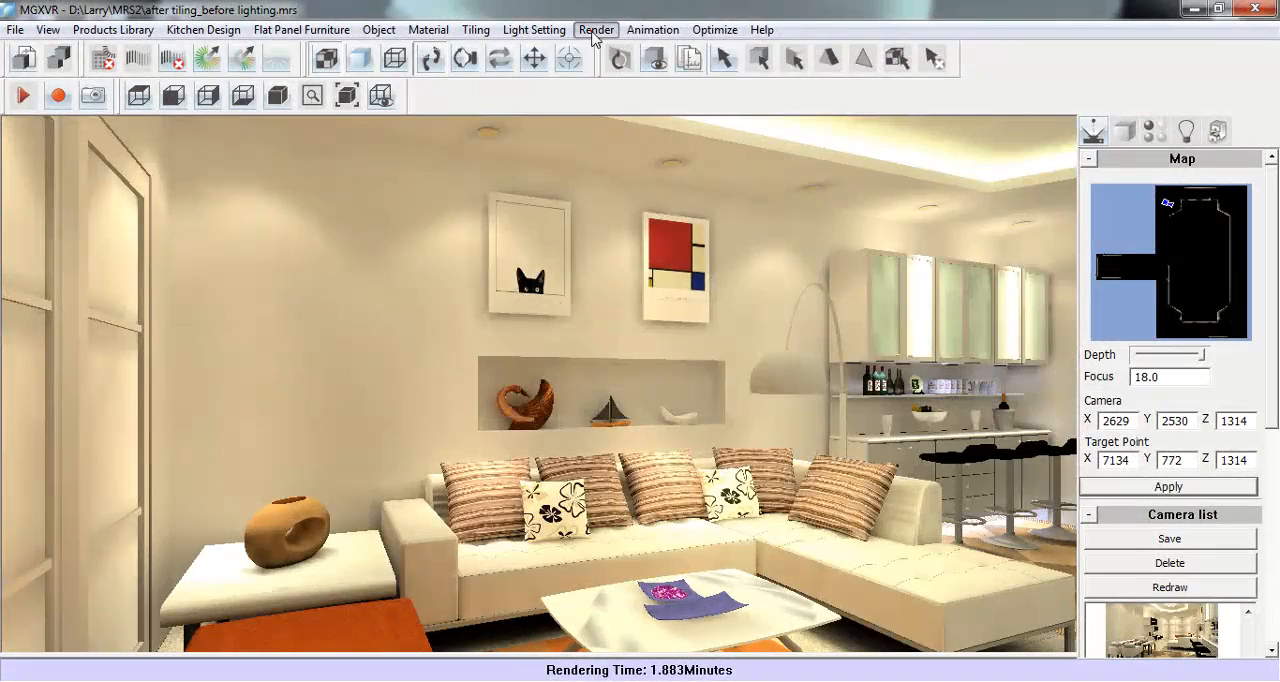
- Try to save the current view as a JPG image named AAA at the Screen display (1024x768) size
left_click(596, 29)
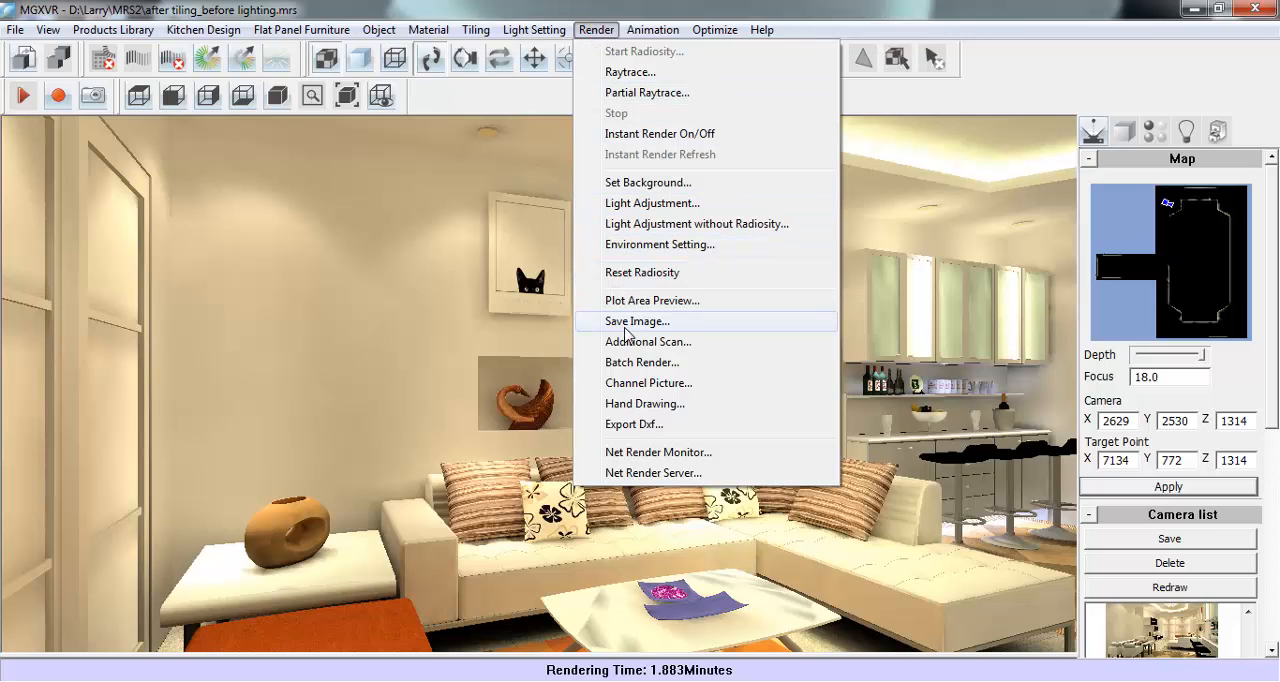
left_click(724, 322)
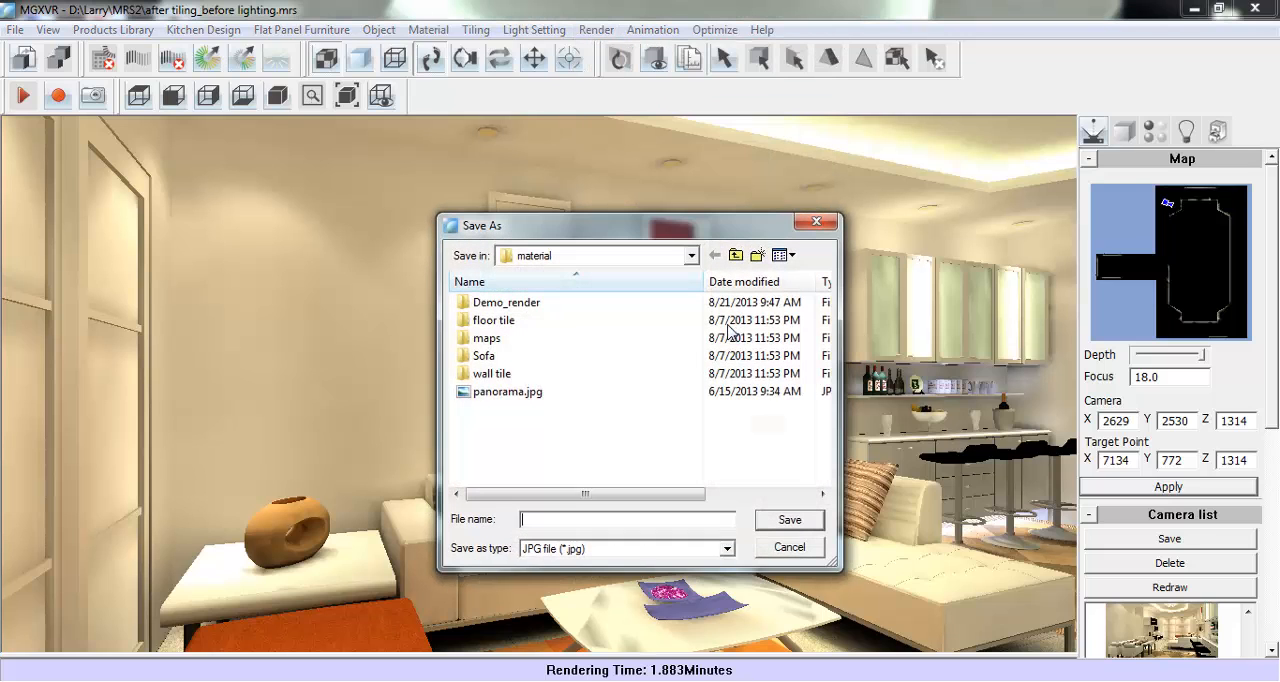
left_click(532, 518)
type("AAA")
left_click(779, 526)
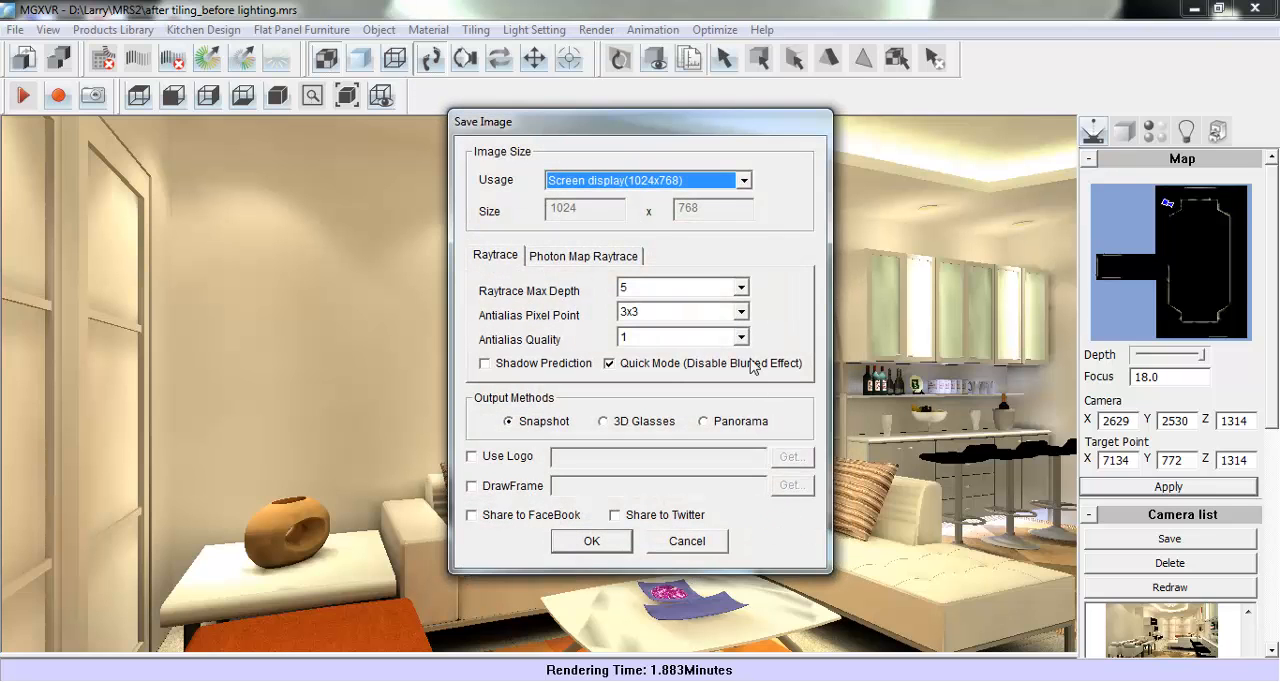
left_click(742, 180)
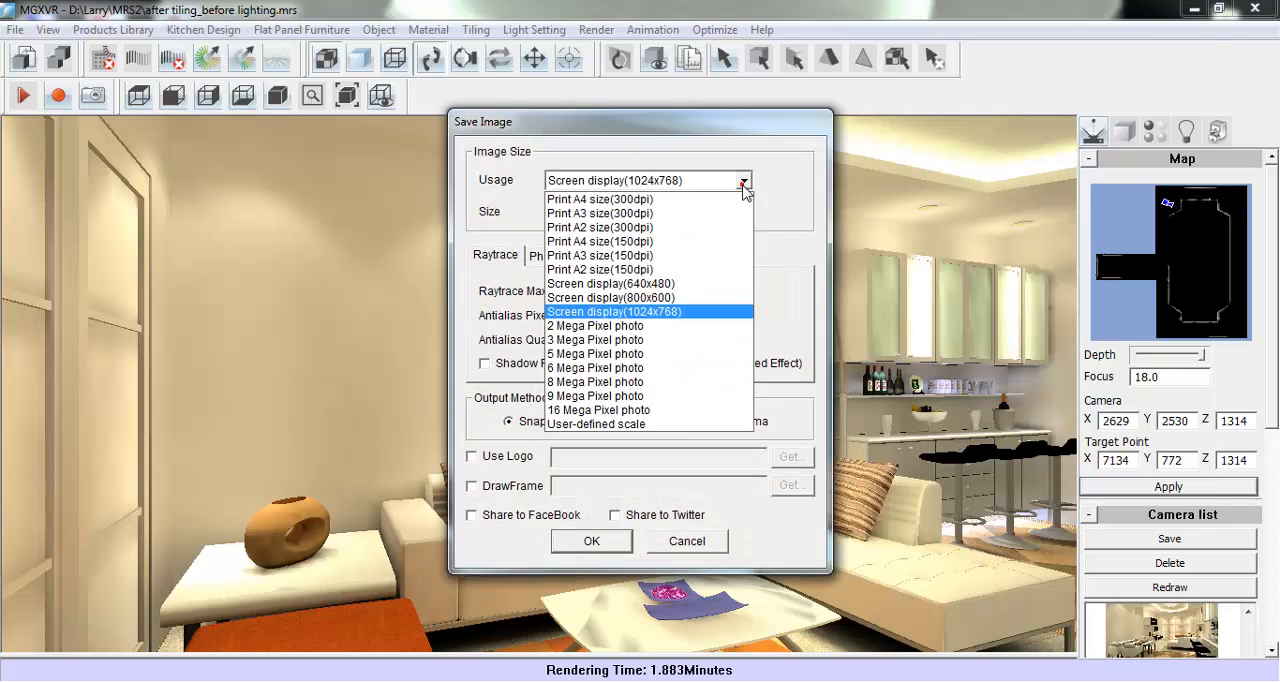
left_click(659, 312)
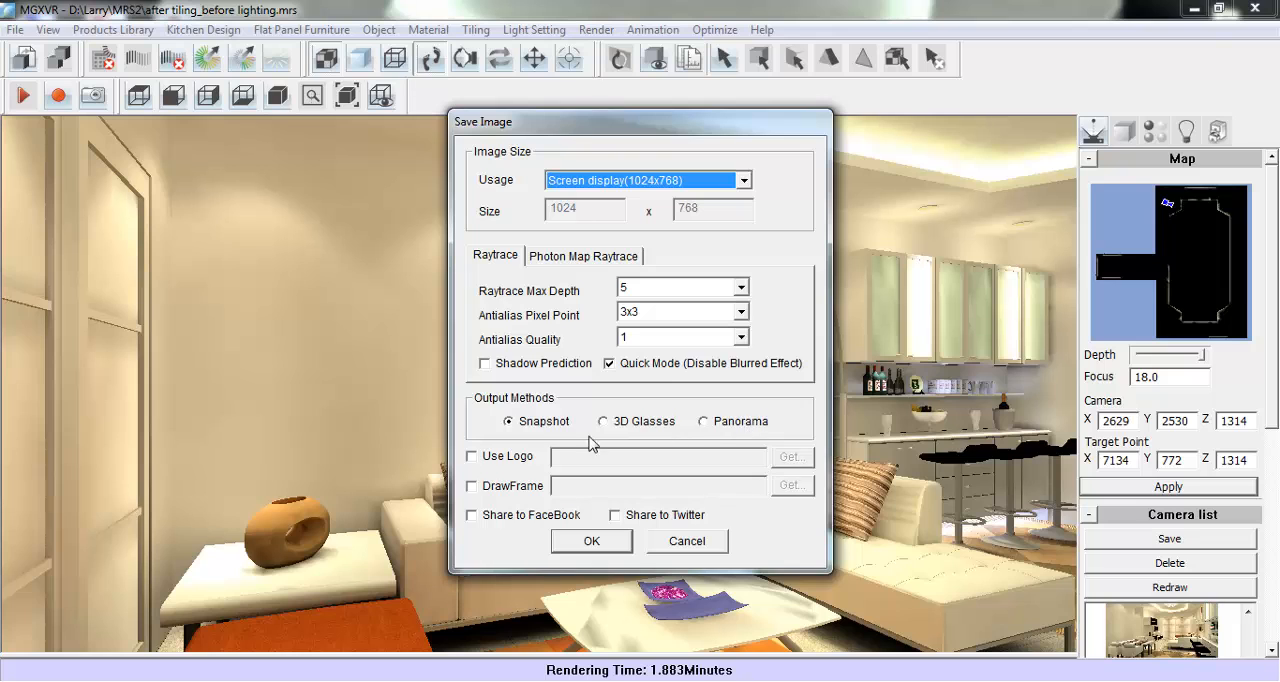
left_click(661, 541)
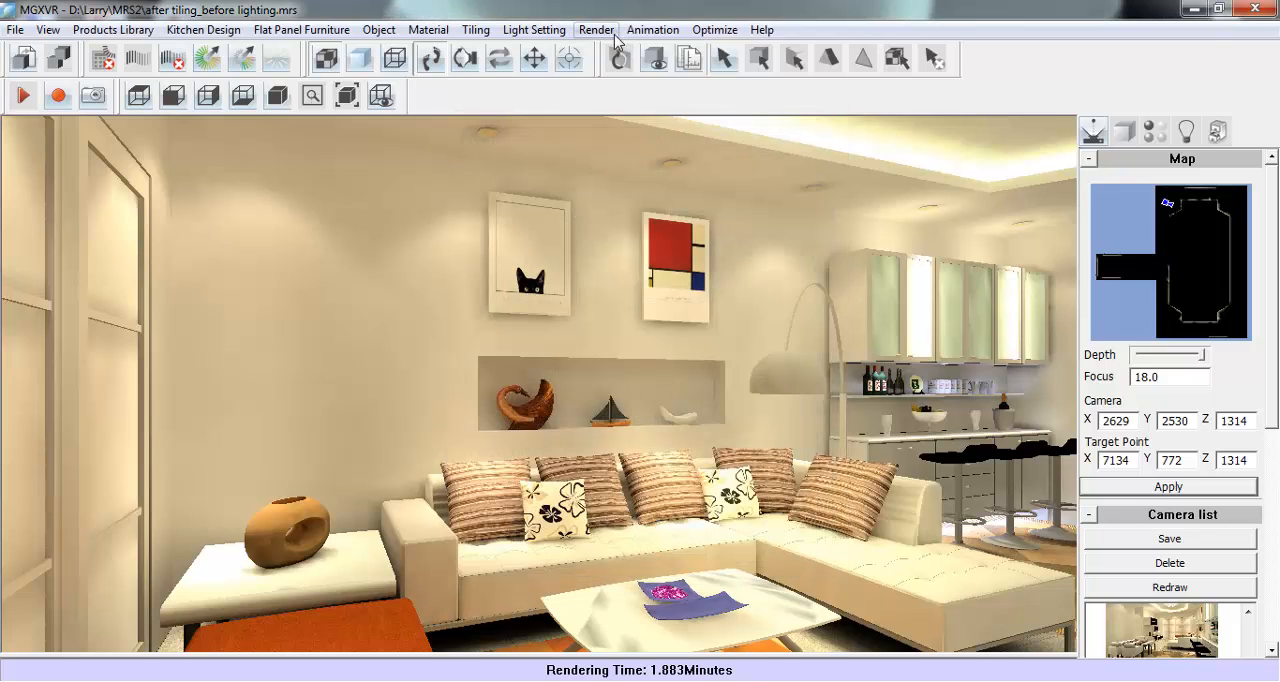
left_click(597, 30)
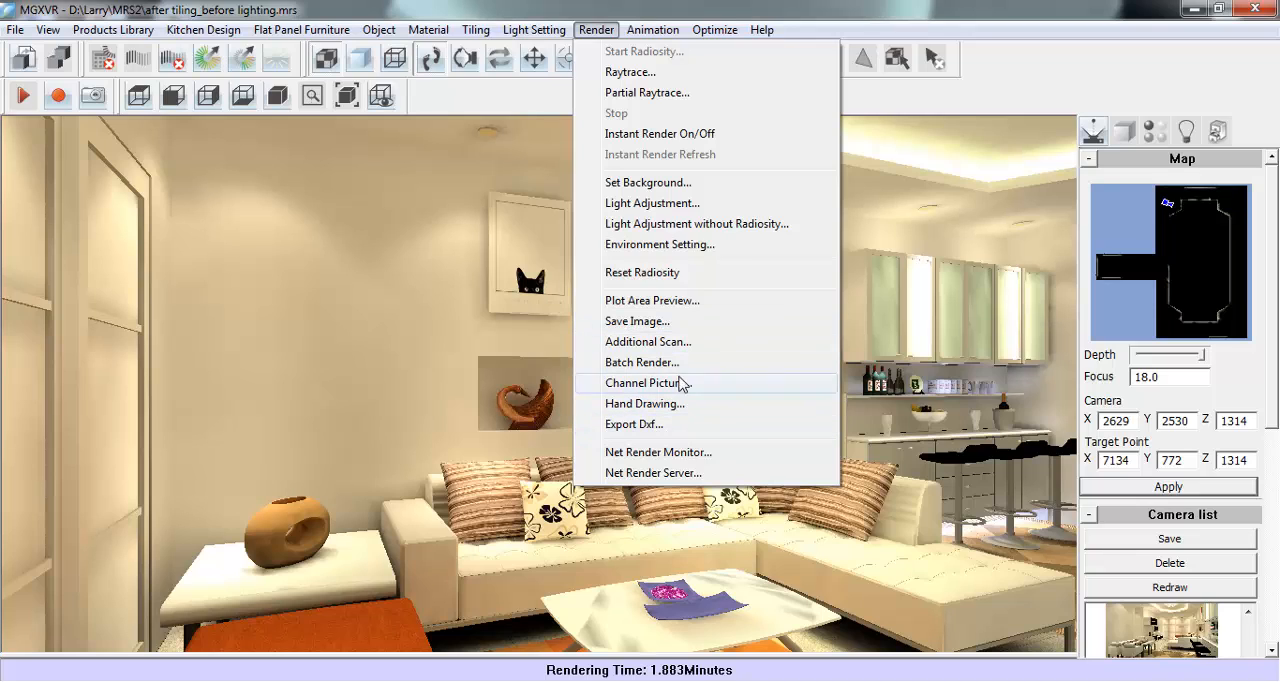
left_click(616, 30)
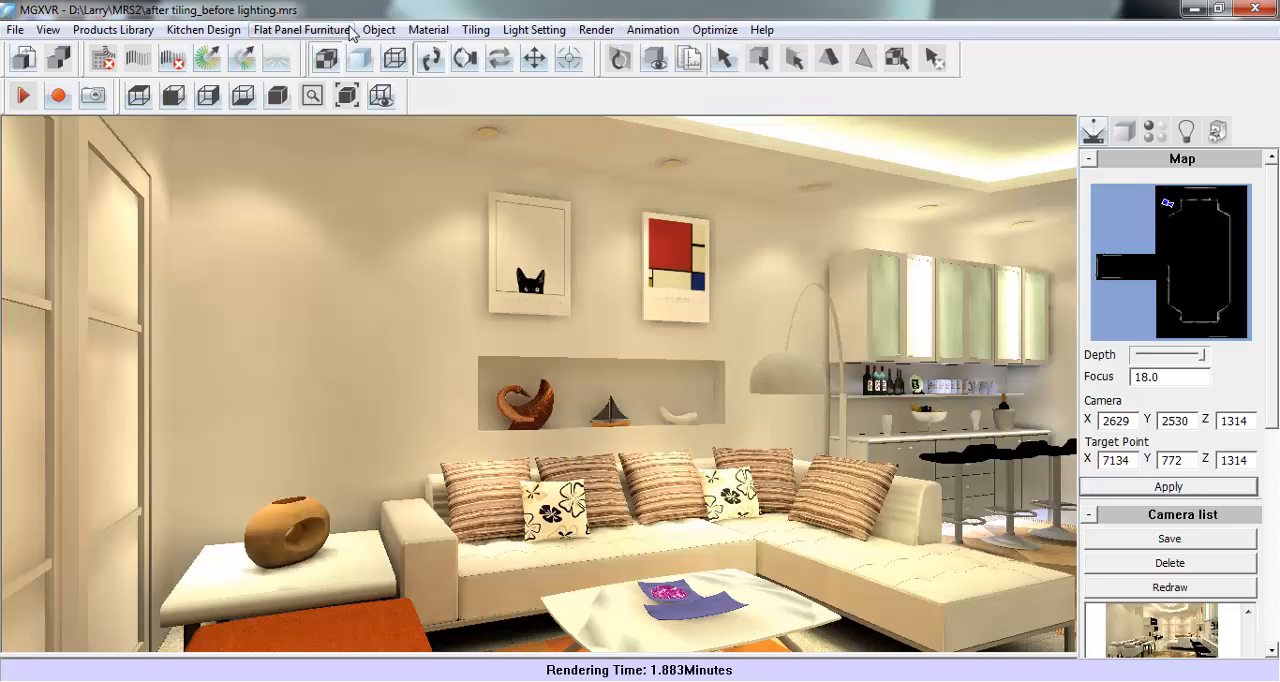
left_click(379, 29)
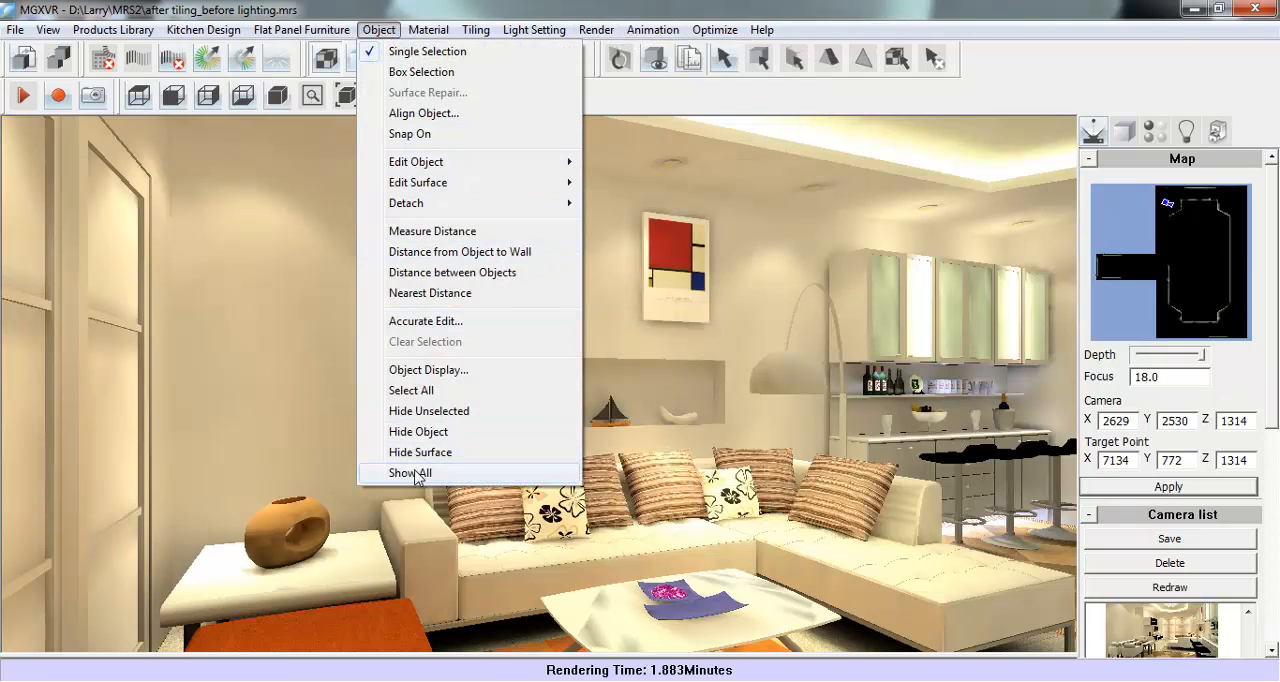
left_click(511, 476)
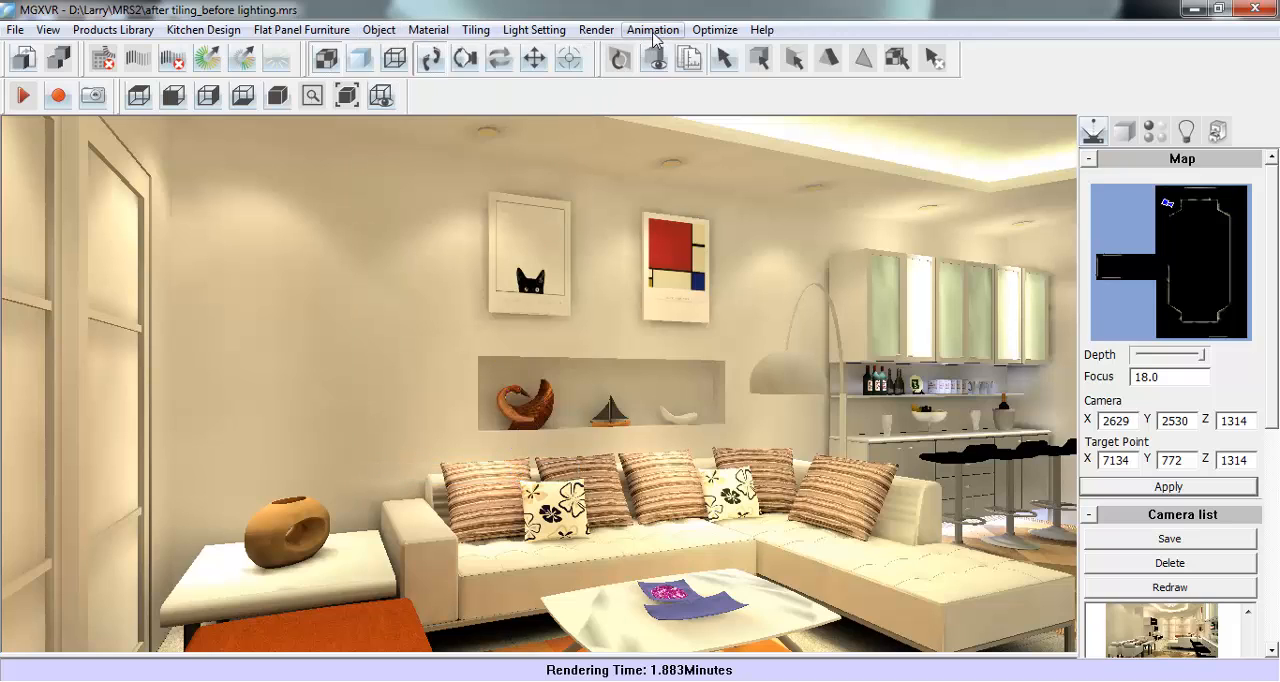
- Start a new animation path on the plan, placing points from the far end of the dining area up to the sofa's corner section
left_click(652, 29)
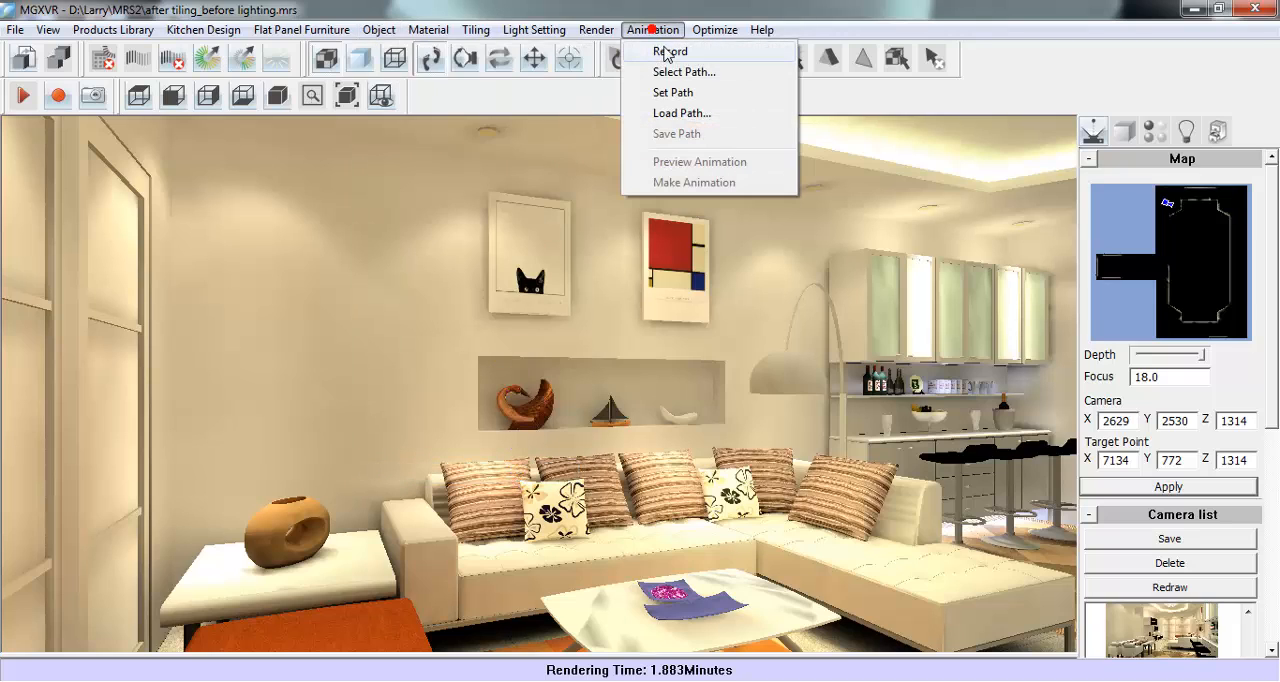
left_click(734, 93)
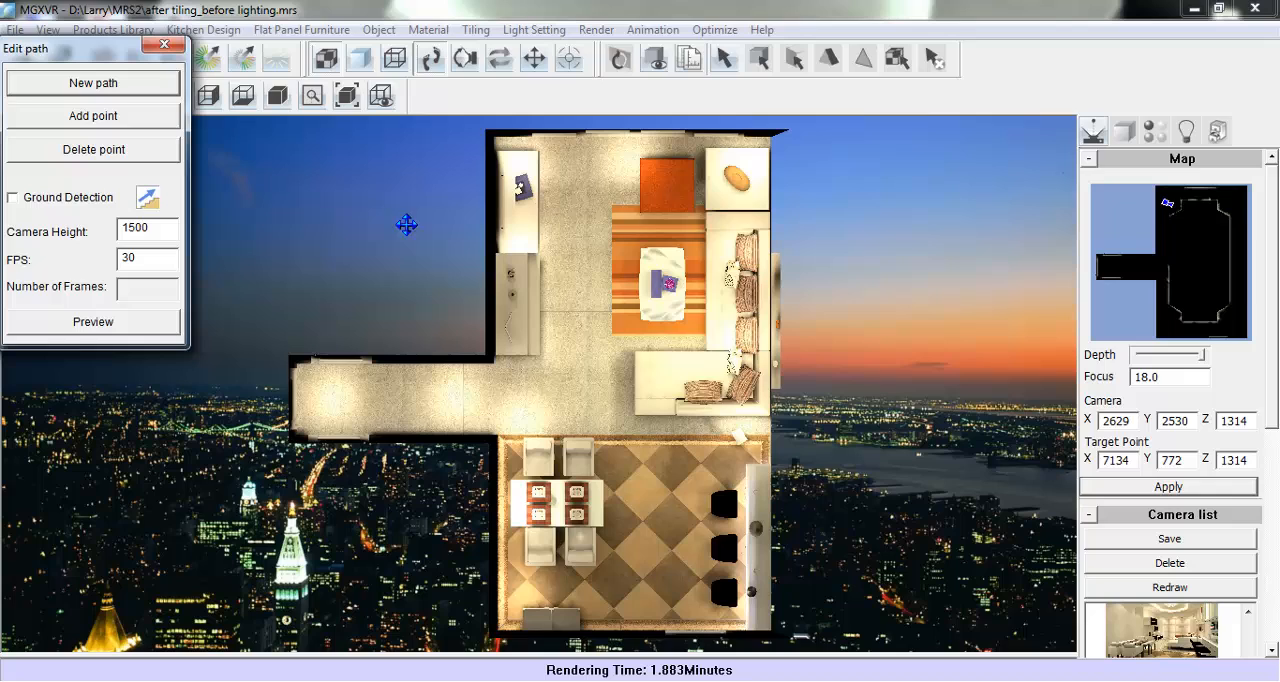
left_click(106, 83)
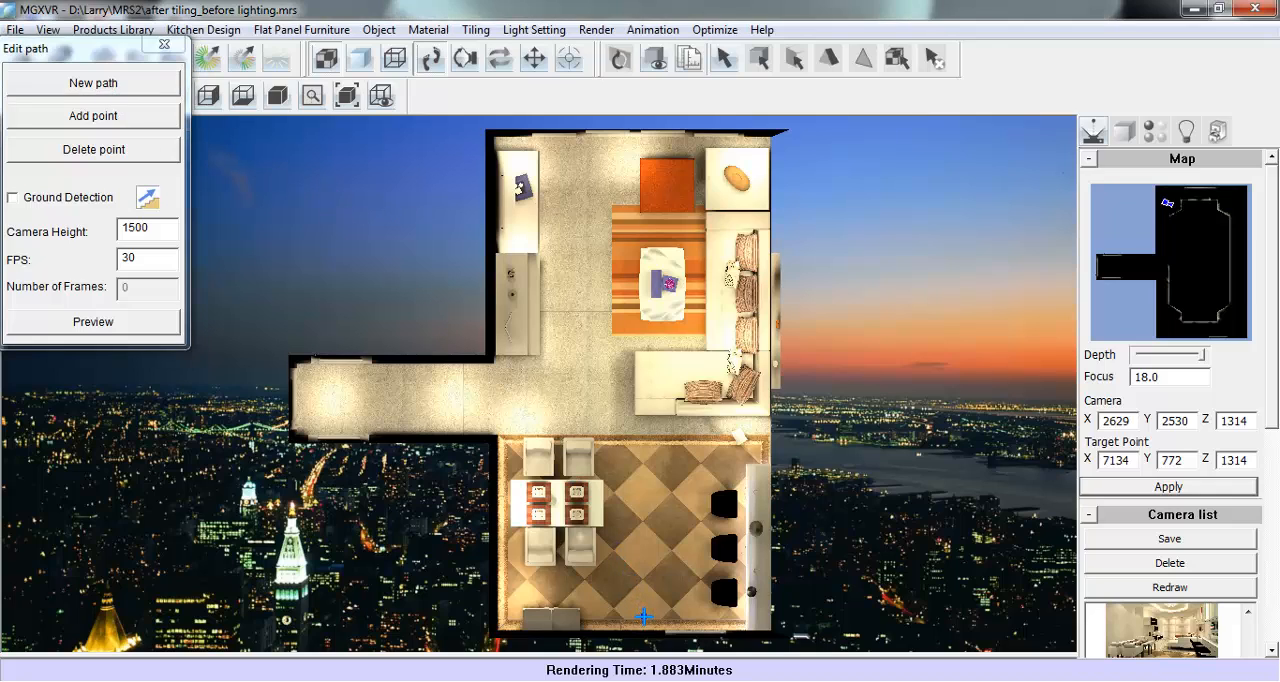
left_click(643, 616)
left_click(648, 451)
left_click(701, 384)
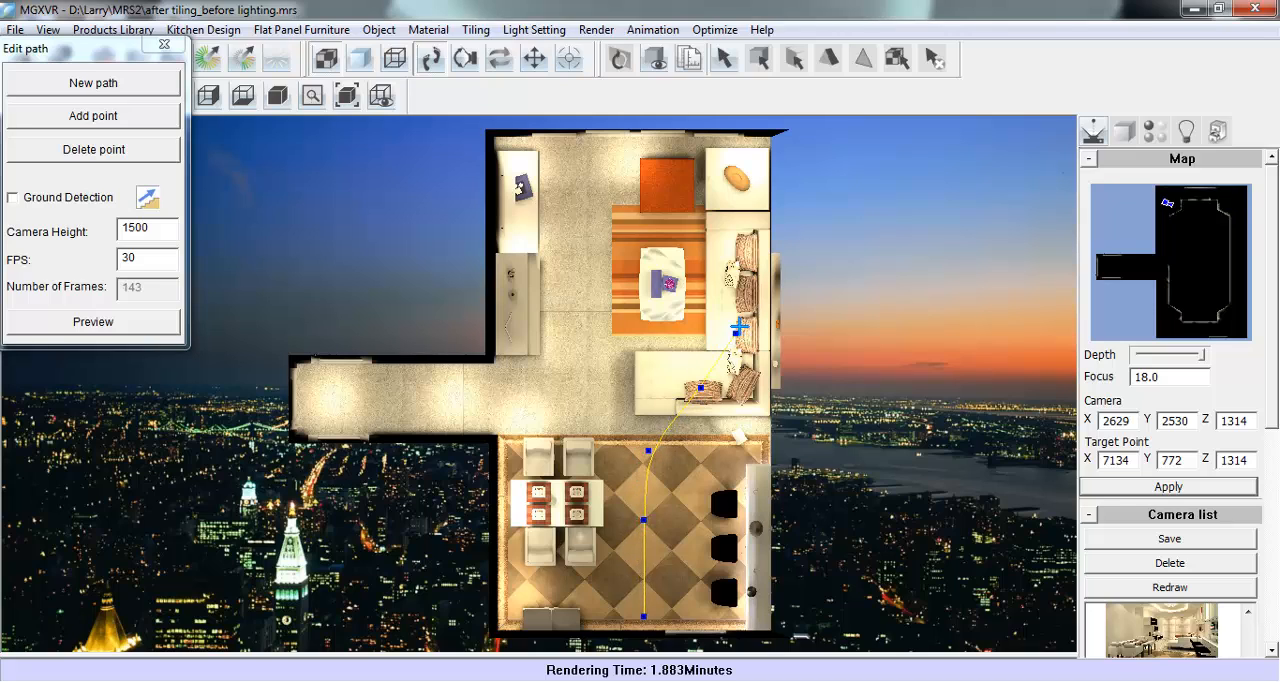
- Continue the path in a loop around the coffee table, past the sofa, orange ottoman and wall cabinets, and finish it beside the dining chairs
left_click(715, 283)
left_click(701, 220)
left_click(664, 160)
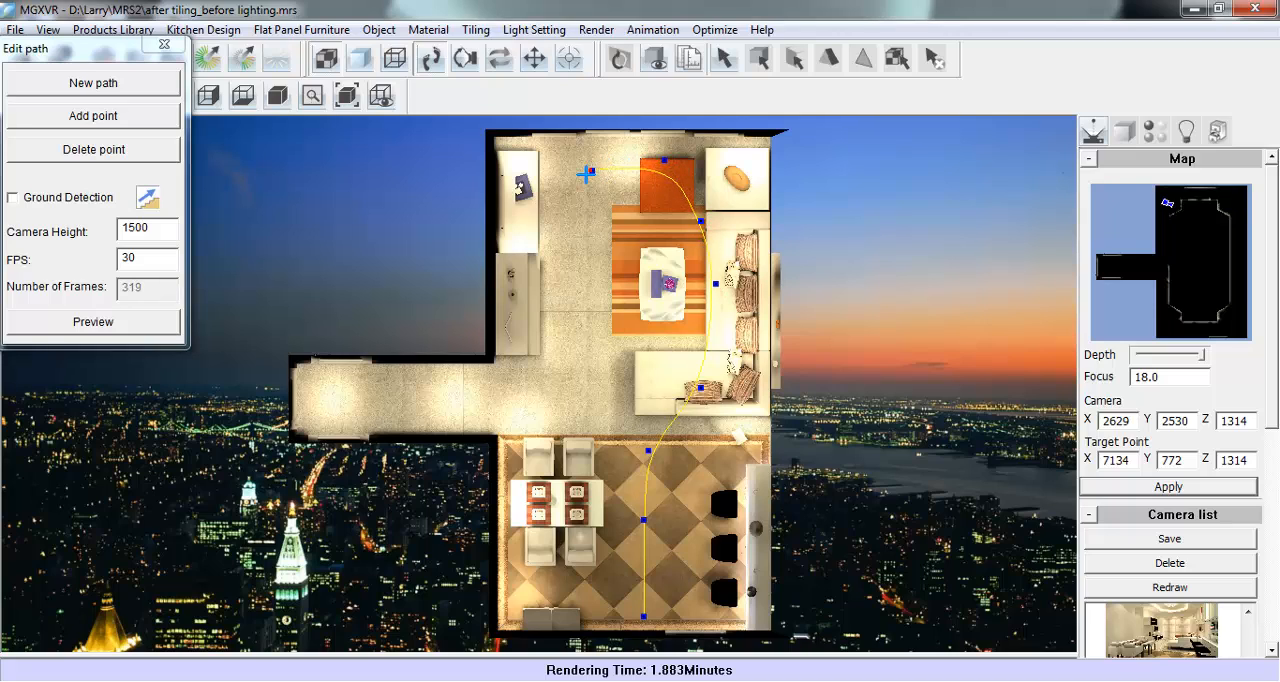
left_click(590, 170)
left_click(548, 256)
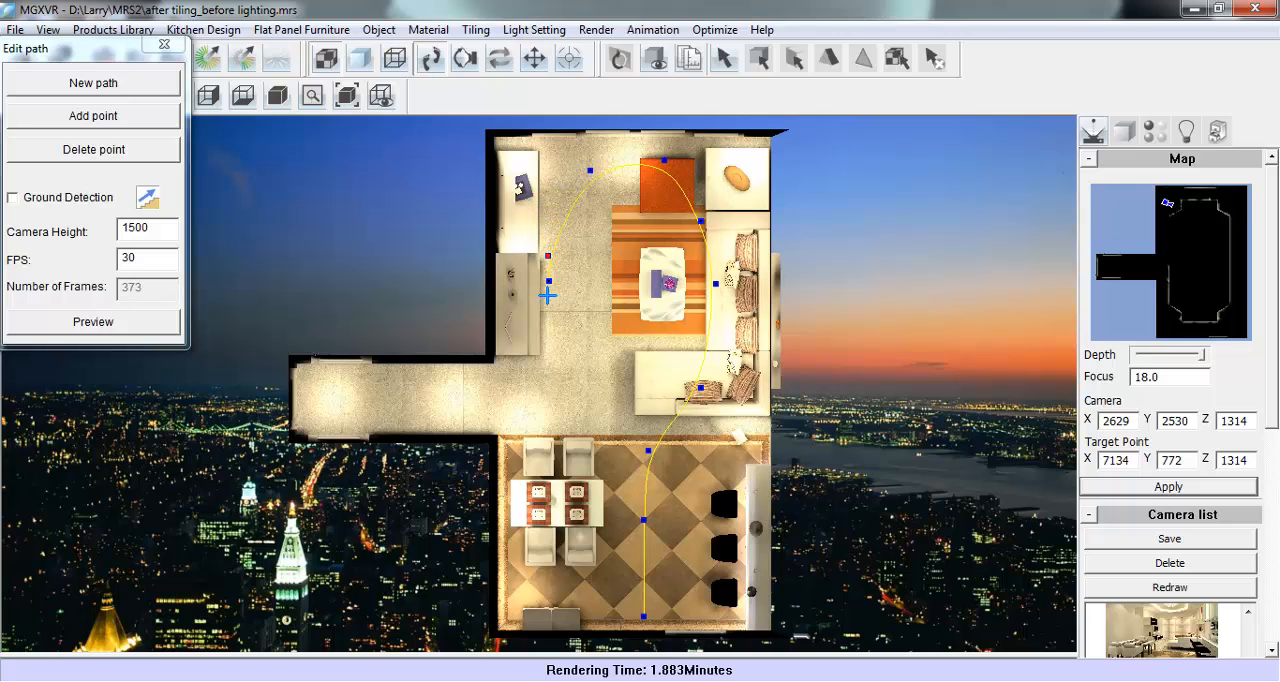
left_click(544, 355)
left_click(571, 427)
left_click(612, 446)
right_click(632, 355)
- Set the path's camera height to 1300 and preview it at 30 frames/sec with a single target point at the striped rug's lower-left corner
left_click(144, 228)
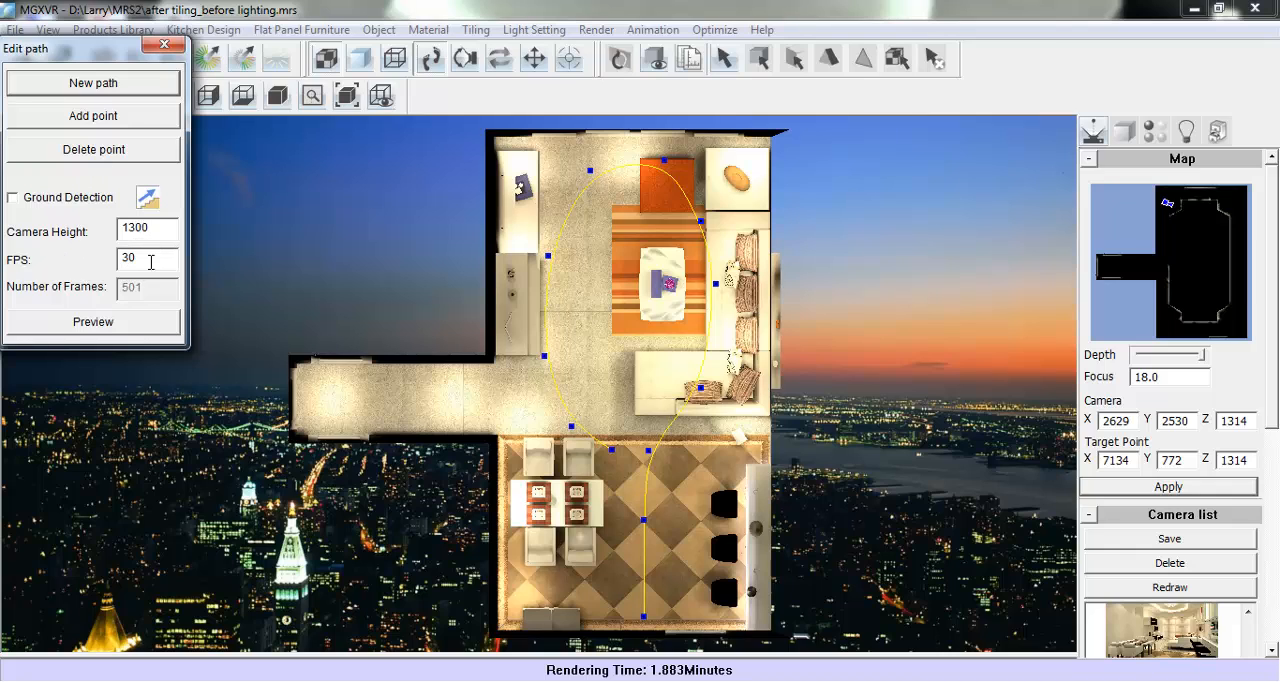
left_click(110, 334)
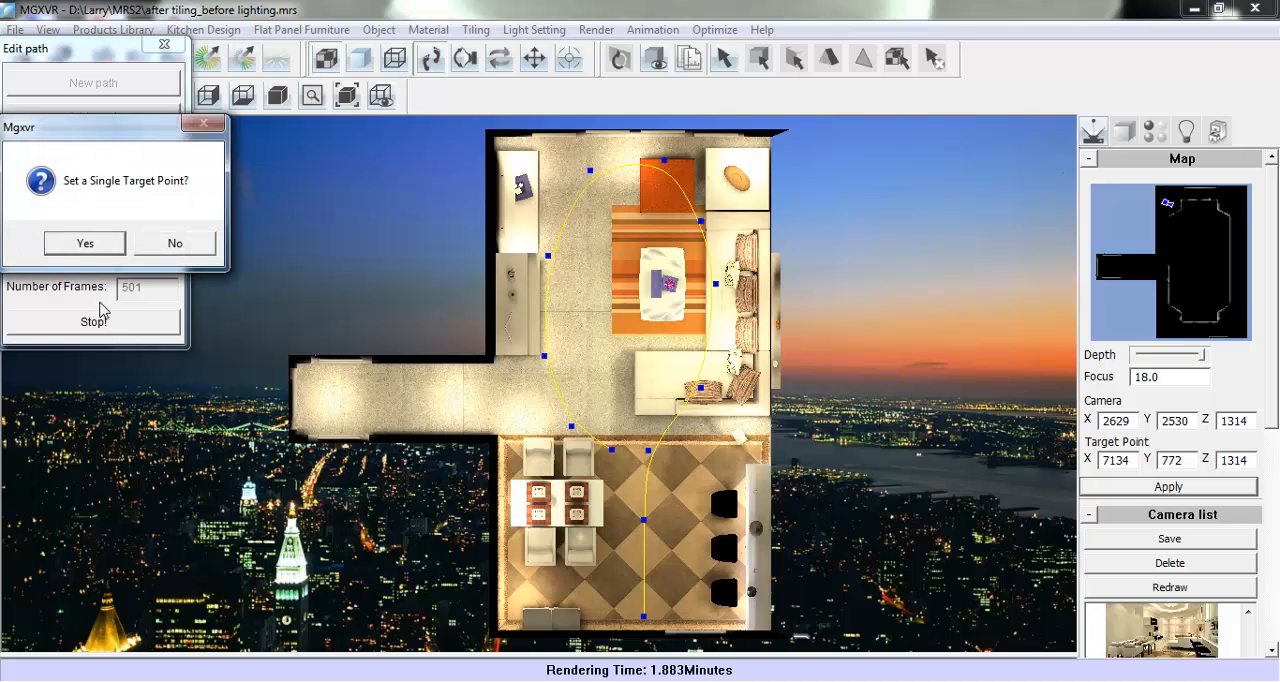
left_click(108, 244)
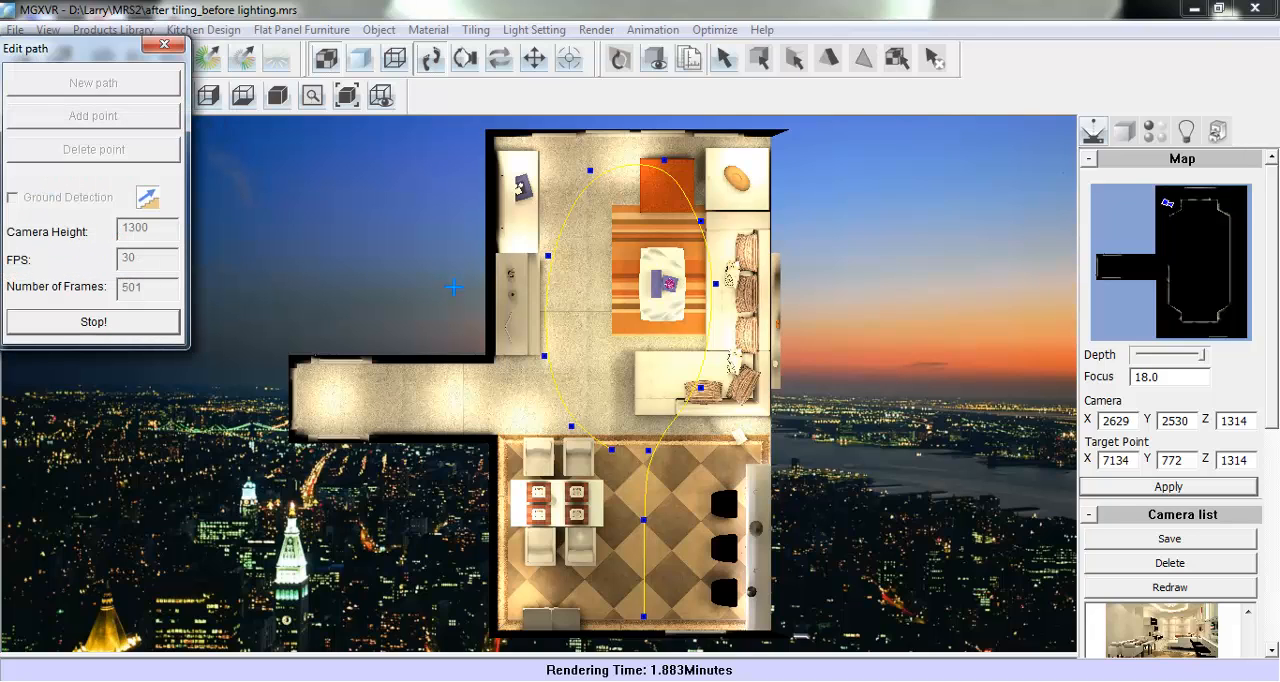
left_click(626, 322)
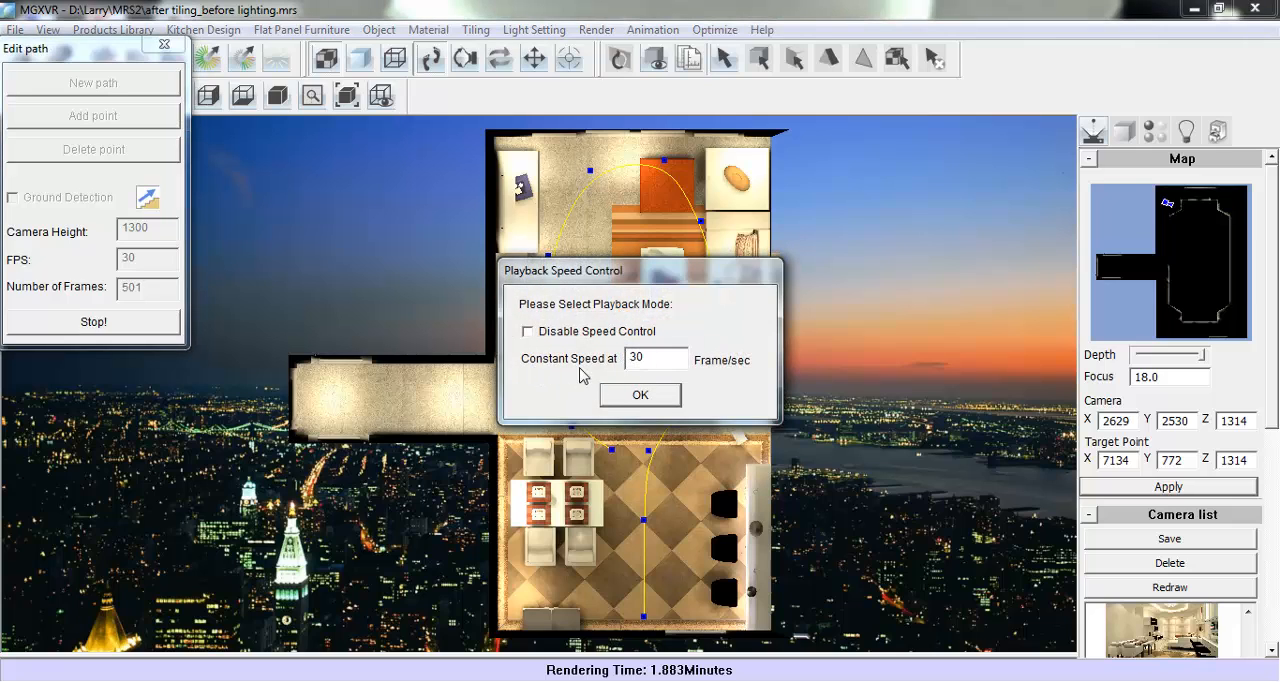
left_click(628, 398)
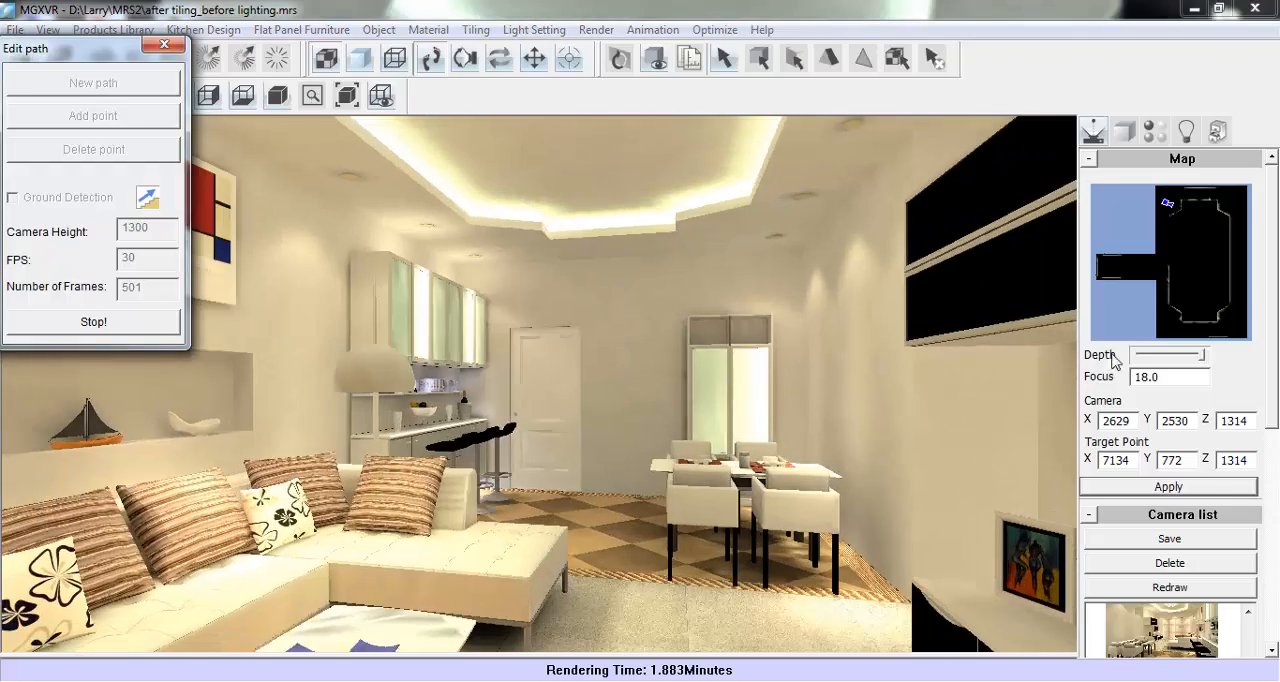
left_click_drag(74, 51, 1197, 370)
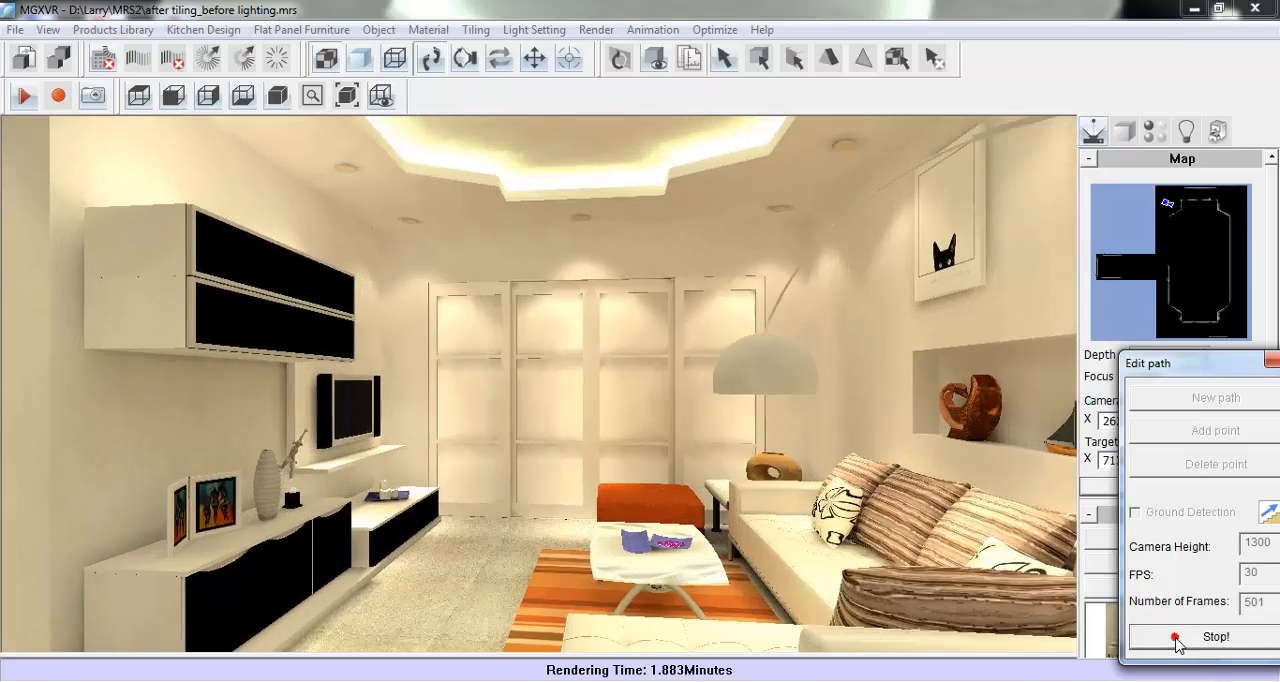
left_click(1178, 638)
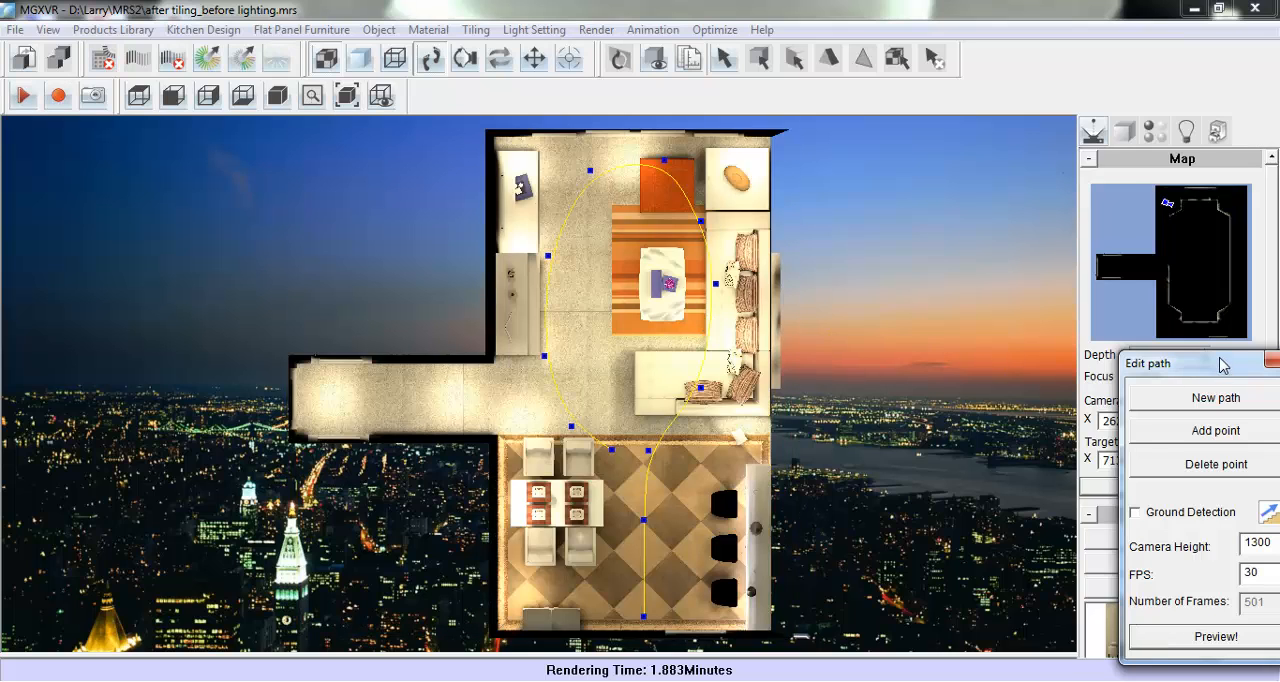
- Close the path editor and make the walkthrough animation, saving it as an AVI file named Animation 1 in the material folder
left_click_drag(1213, 363, 1146, 328)
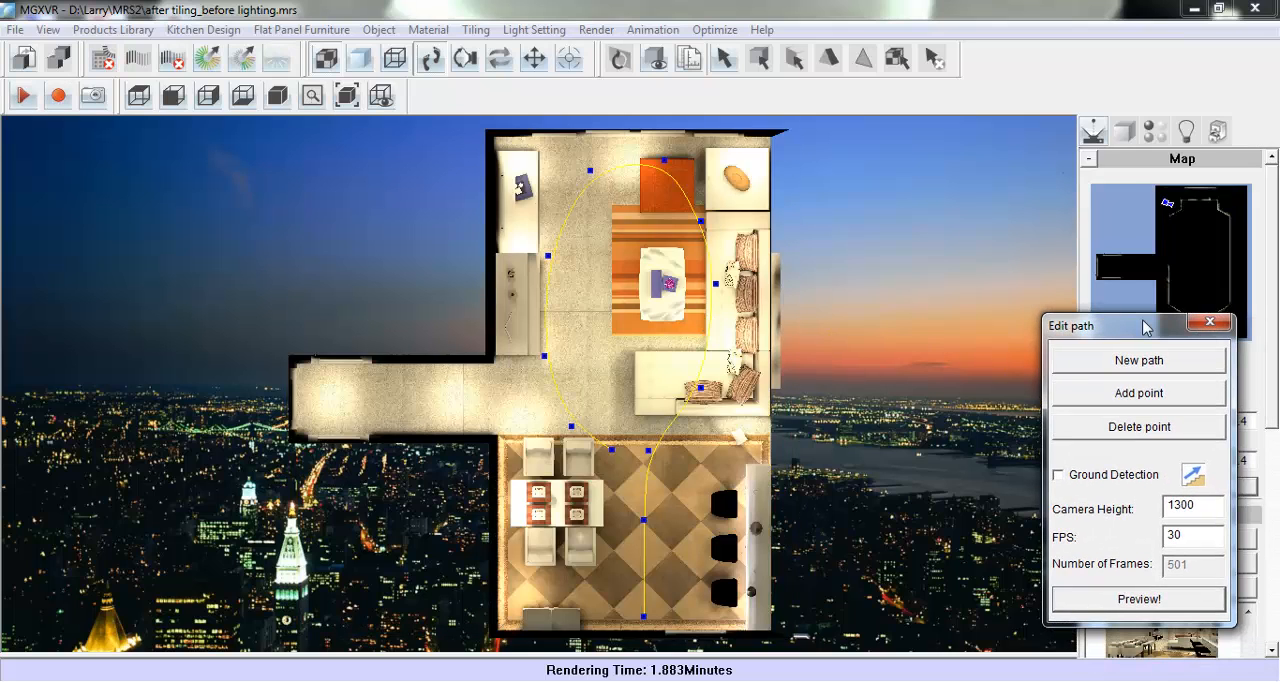
left_click(1215, 324)
left_click(652, 29)
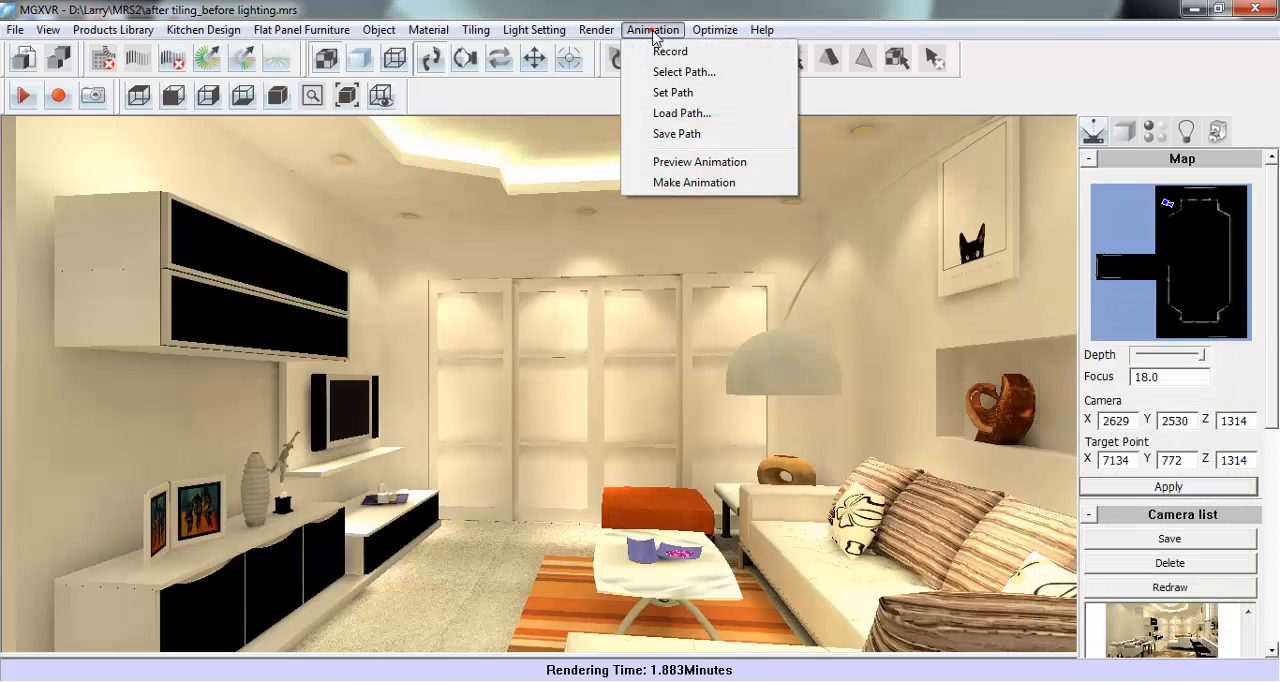
left_click(760, 185)
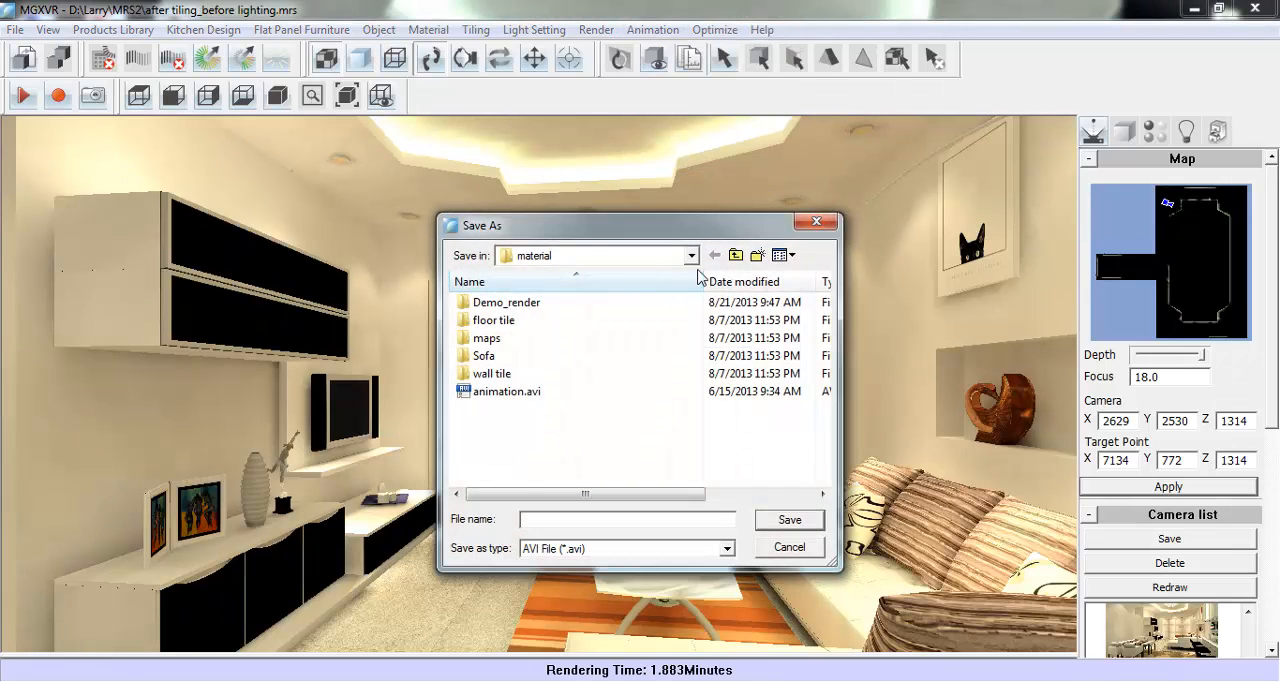
left_click(565, 518)
type("Animation")
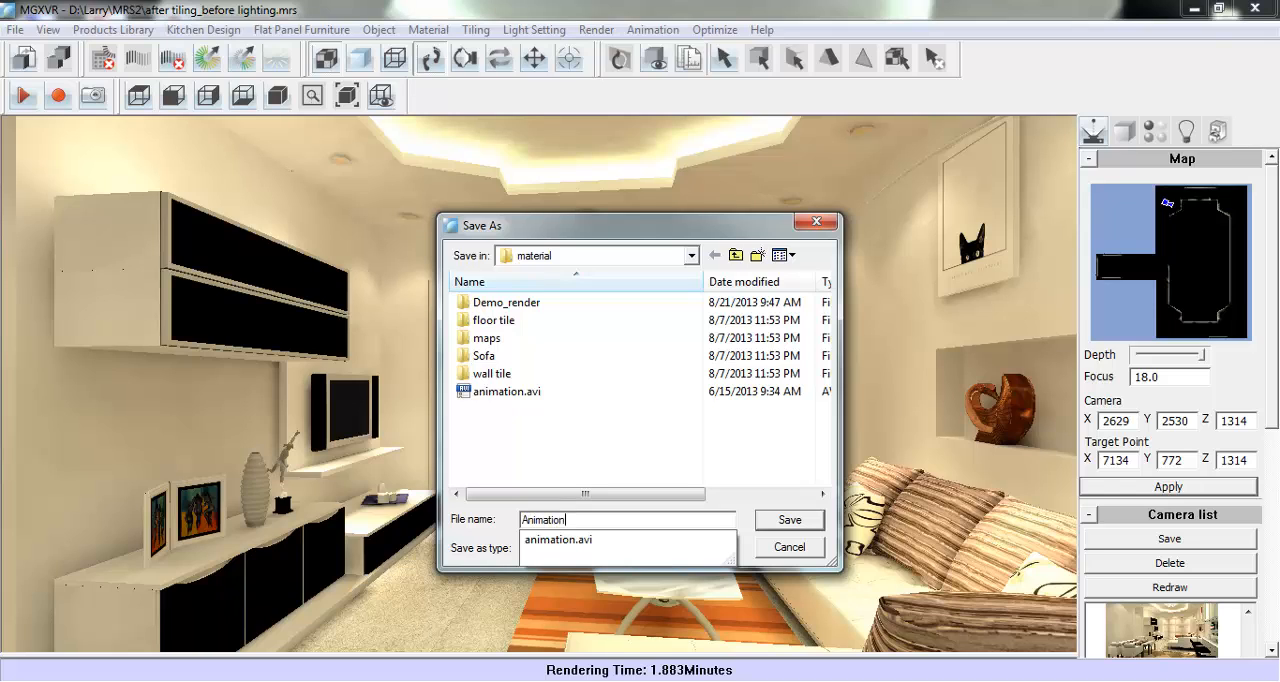
left_click(566, 516)
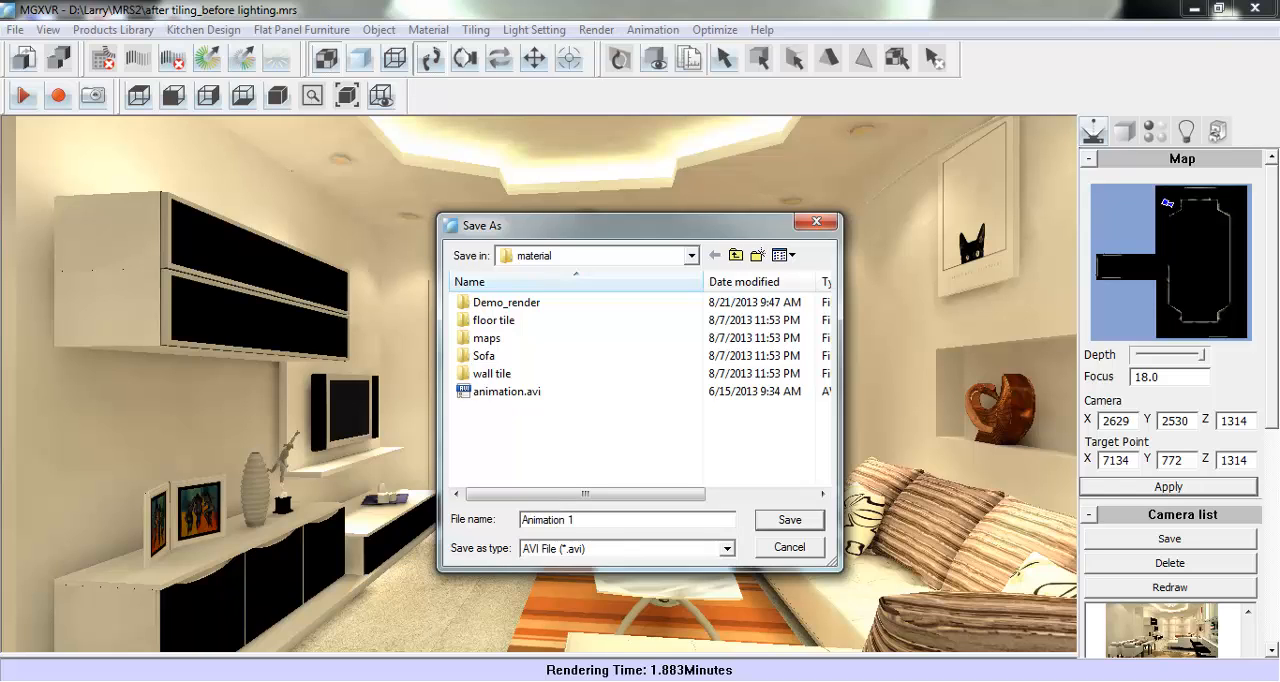
left_click(789, 520)
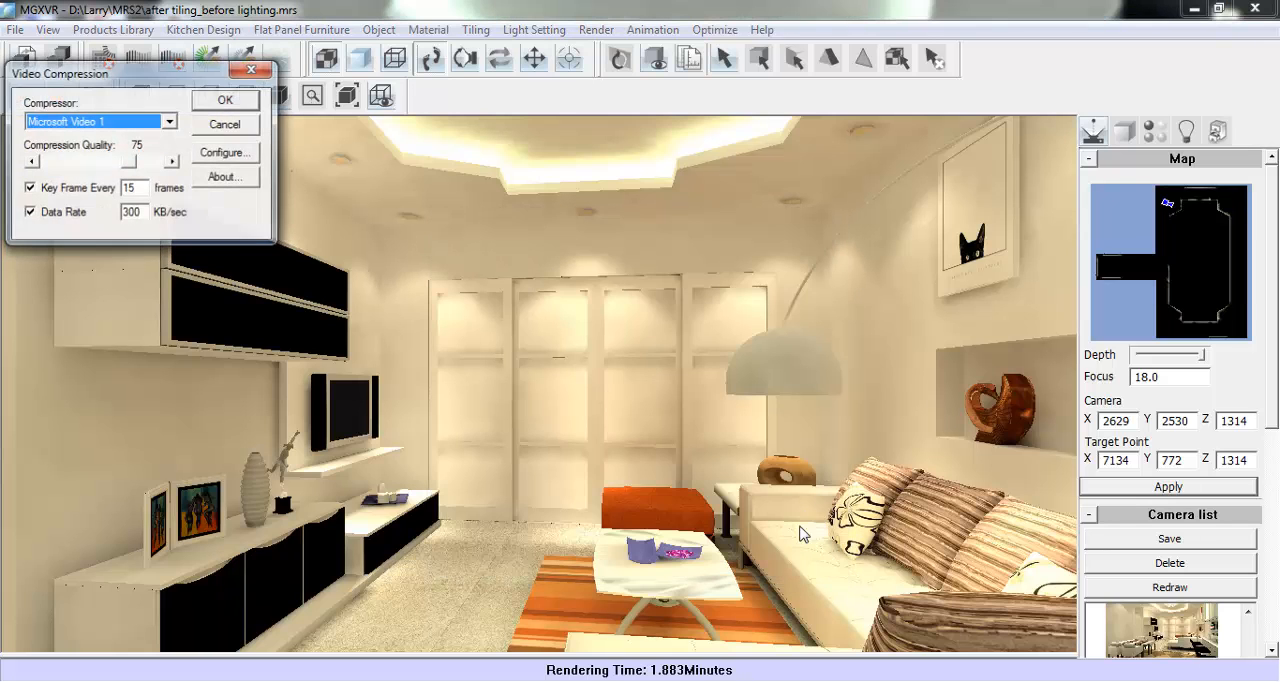
- Choose Full Frames (Uncompressed) as the video compressor and accept the animation settings with the Video-CD PAL format
left_click(170, 123)
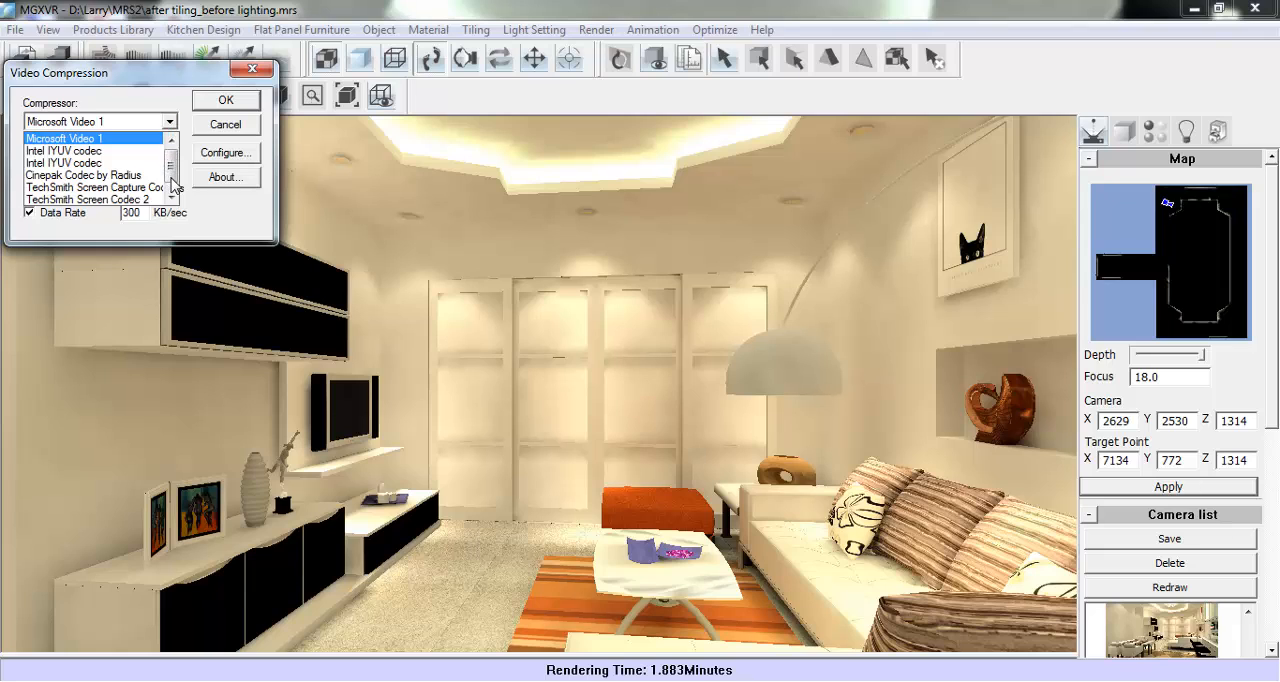
mouse_move(172, 179)
left_mouse_down()
mouse_move(172, 194)
mouse_move(178, 158)
mouse_move(179, 185)
left_mouse_up()
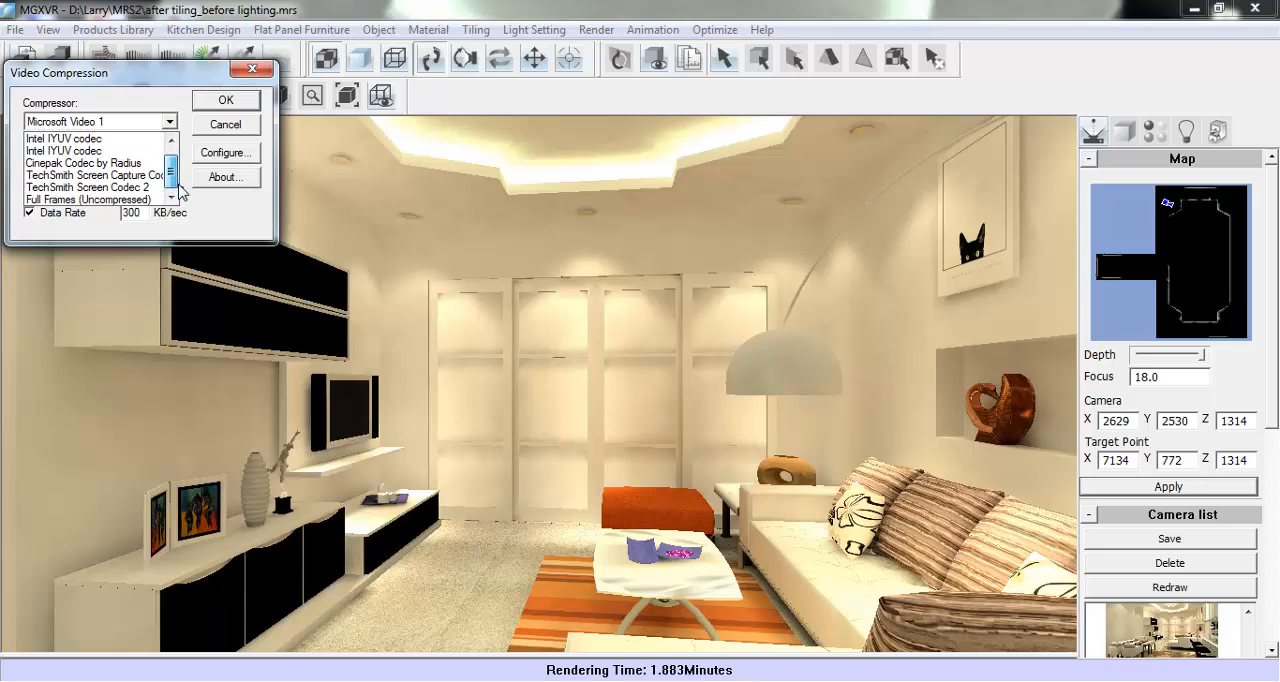
left_click(122, 200)
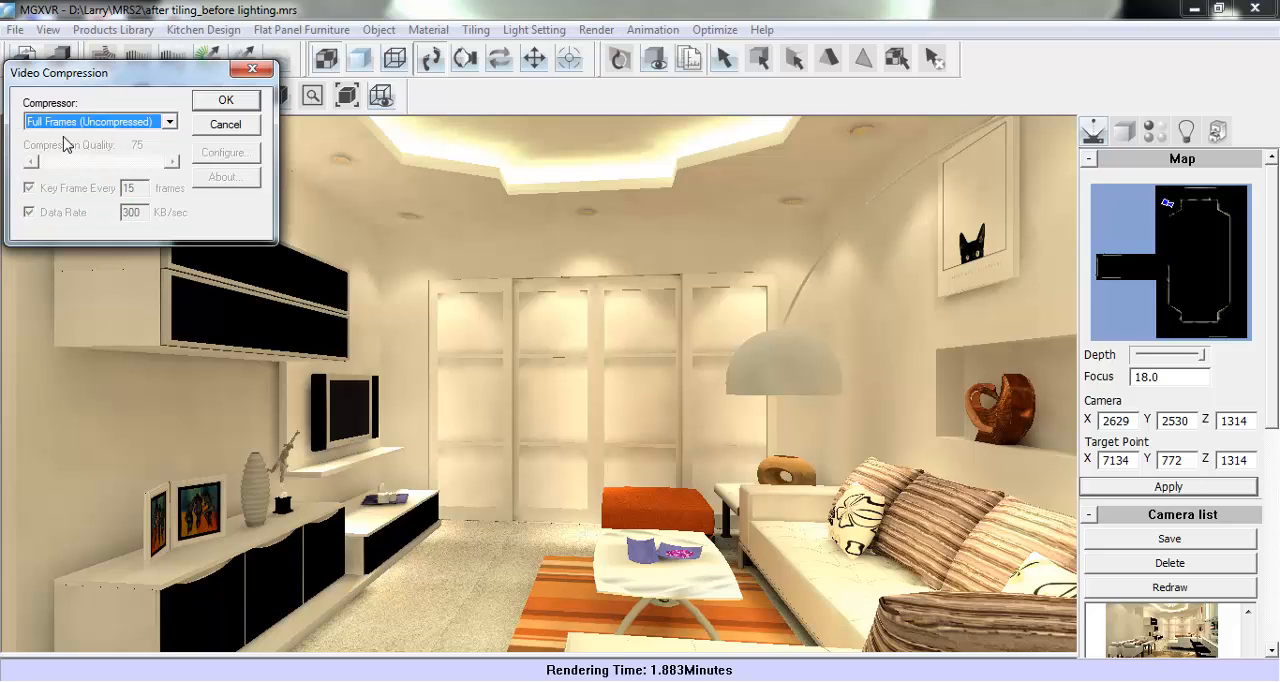
left_click(226, 101)
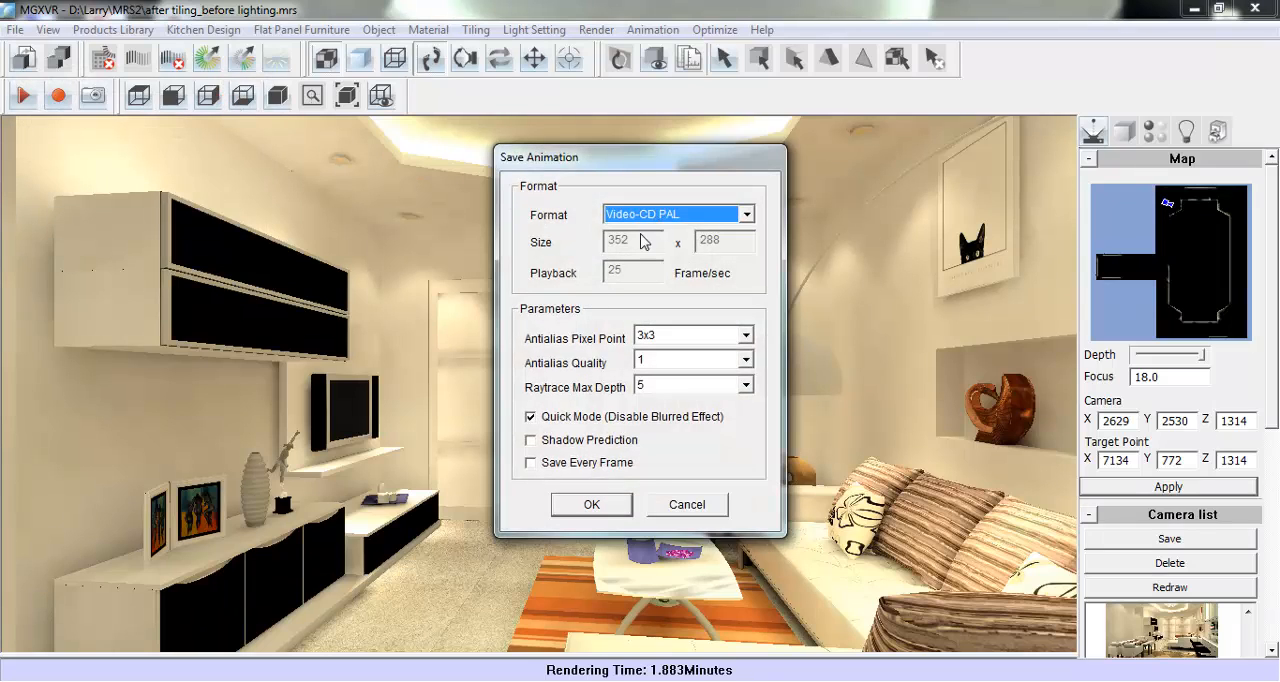
left_click(590, 506)
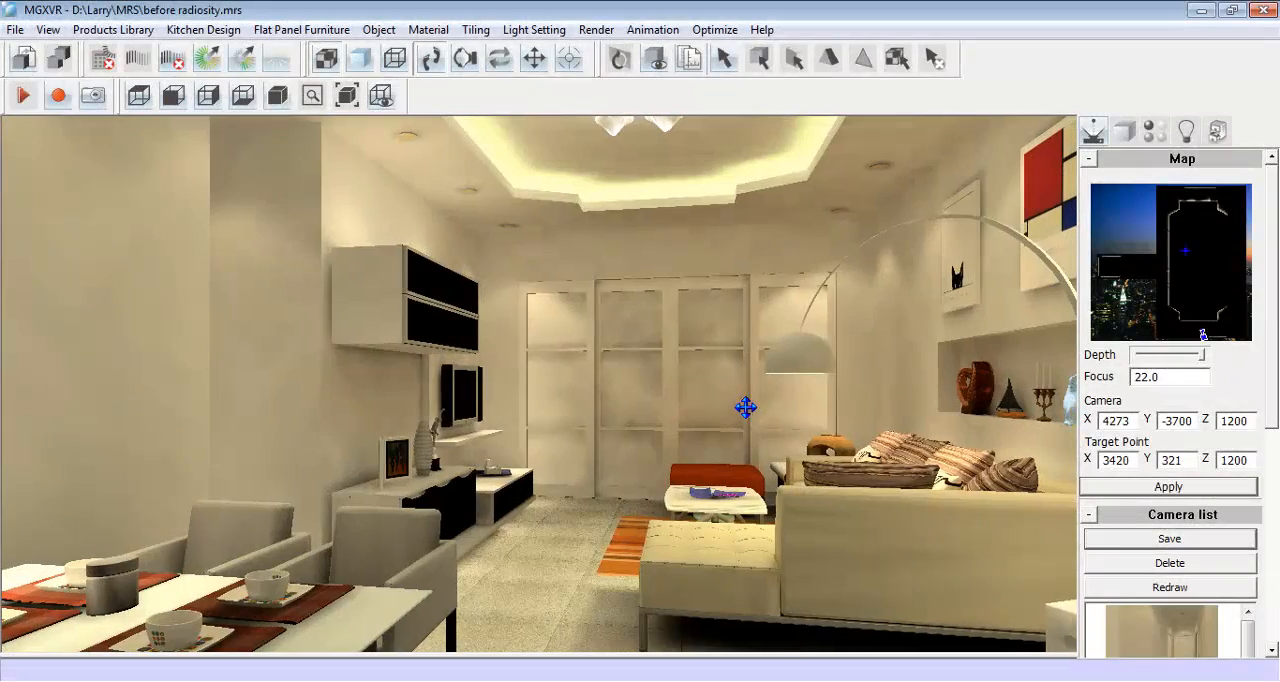
- Generate the furniture list report for the before radiosity scene and look through its items and prices
left_click(113, 29)
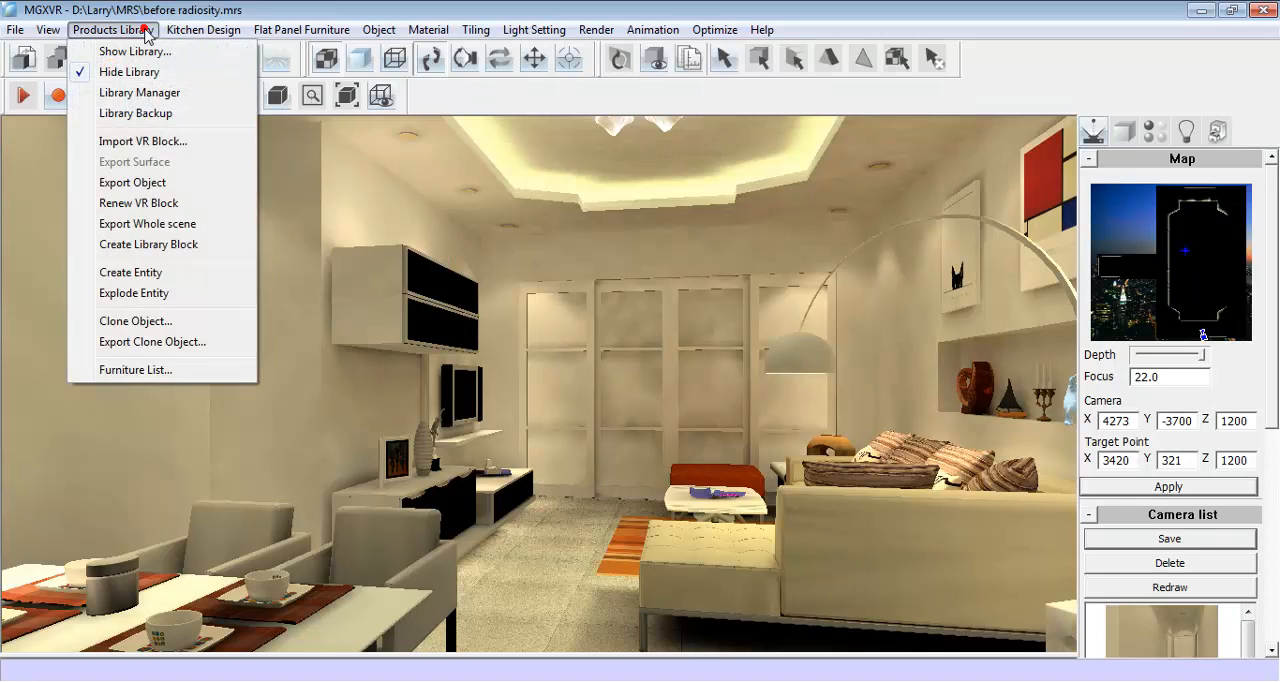
left_click(194, 364)
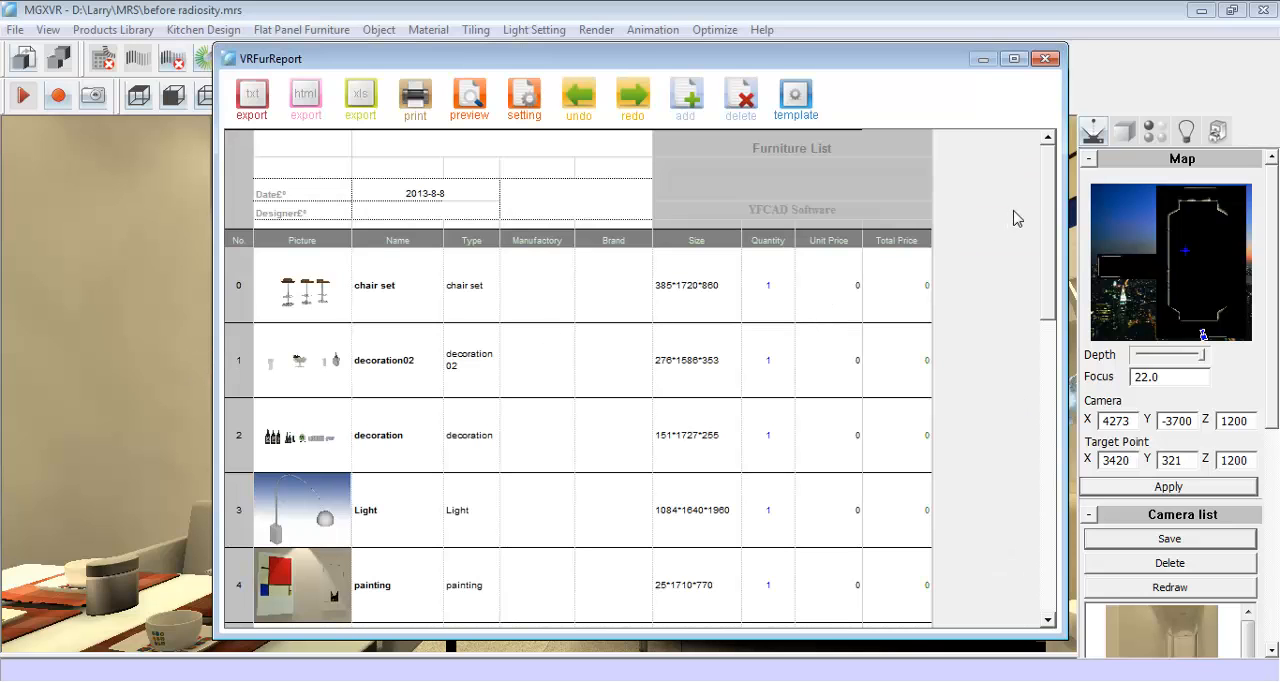
left_click_drag(1050, 185, 1046, 378)
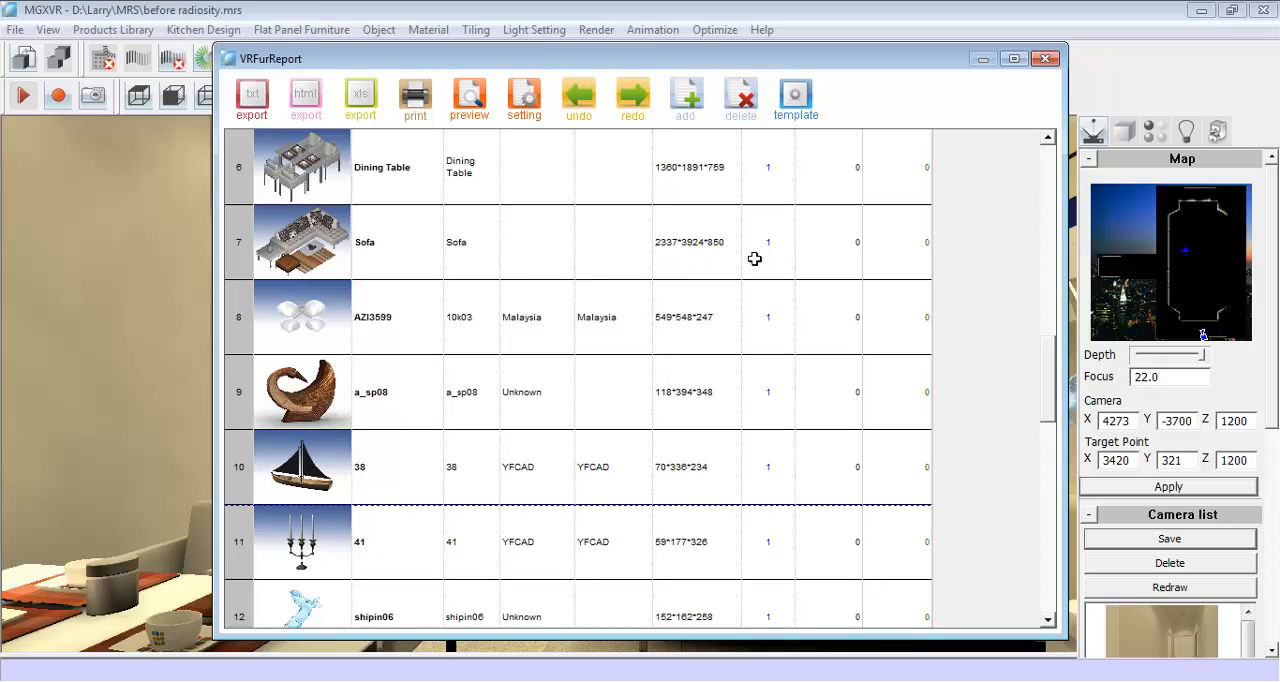
left_click(911, 256)
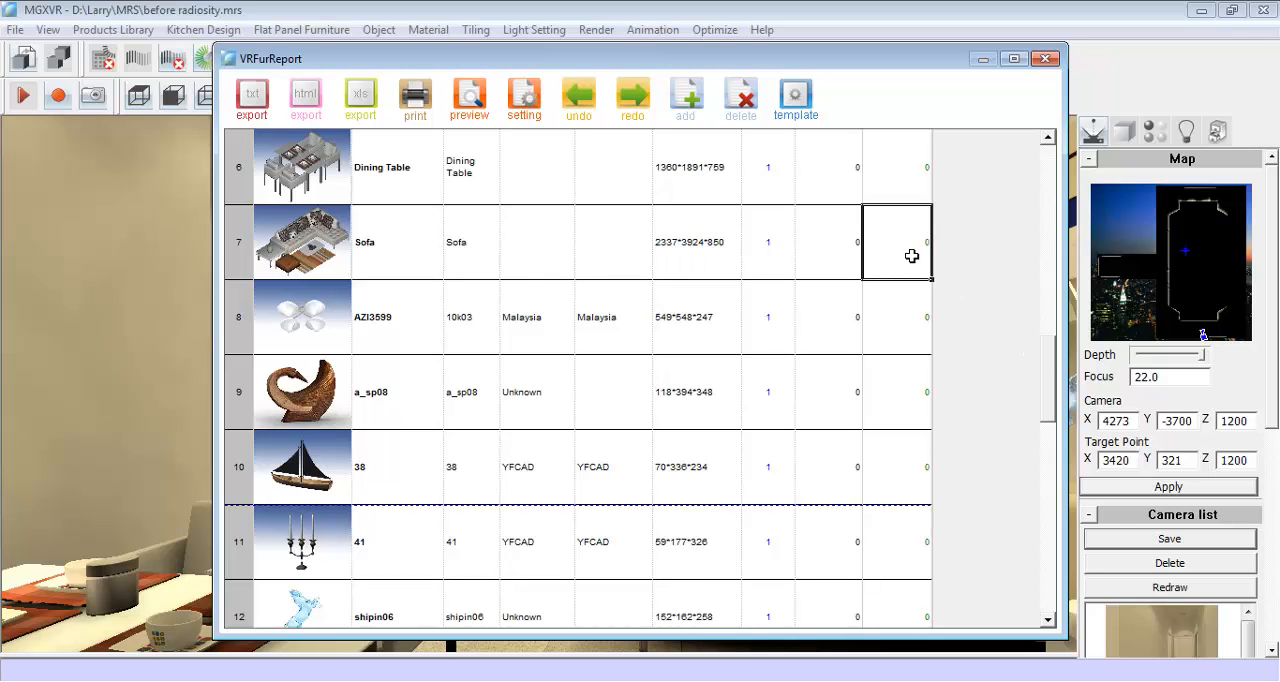
left_click_drag(1047, 345, 1052, 200)
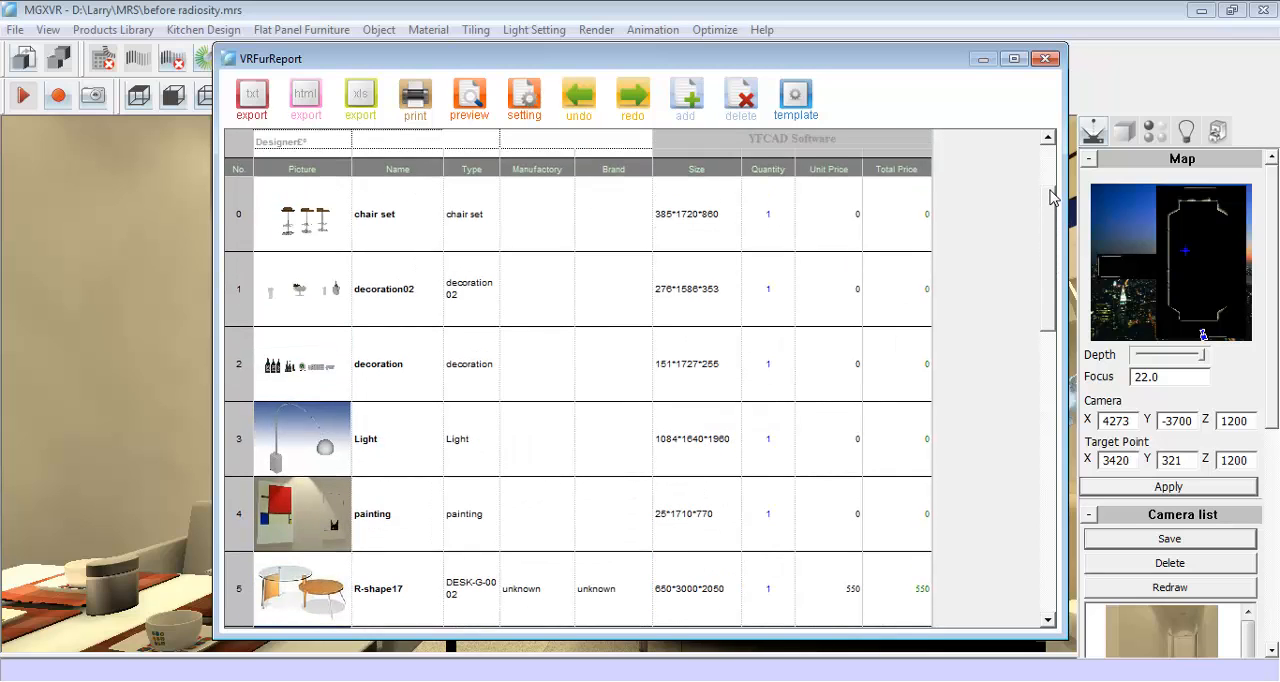
- Set the unit price of the chair set to 250 and of decoration02 to 30 in the furniture list
double_click(842, 211)
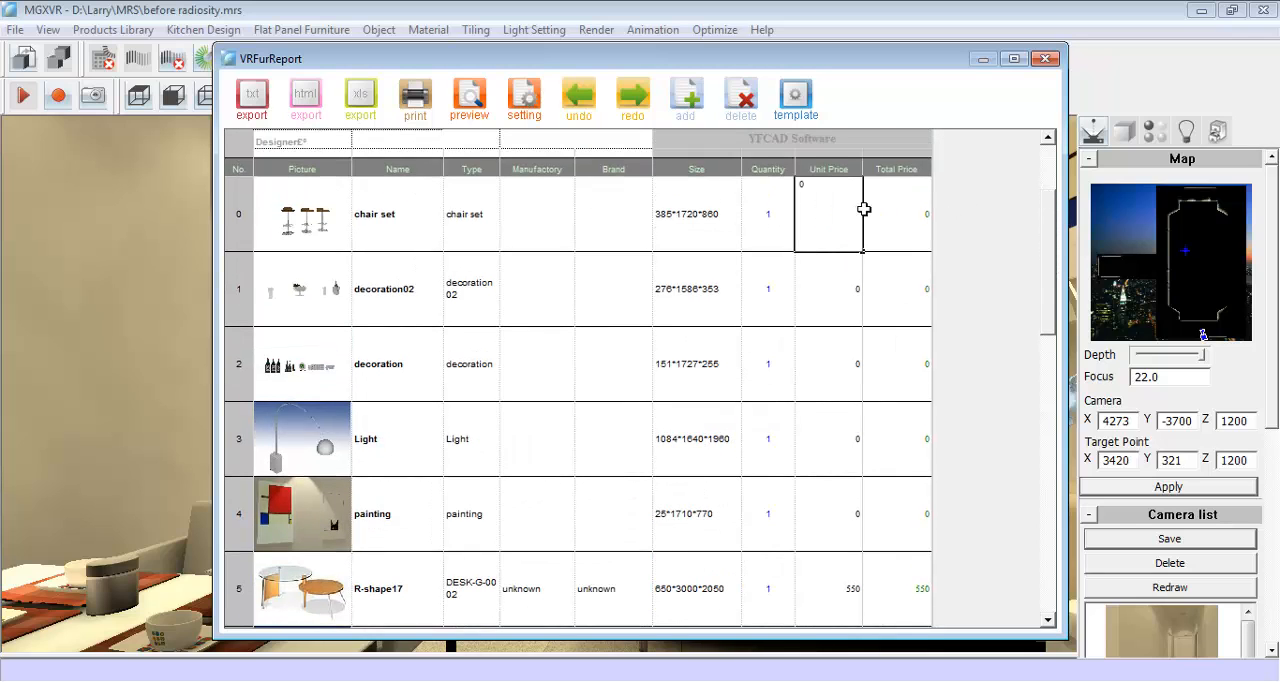
type("25")
double_click(828, 298)
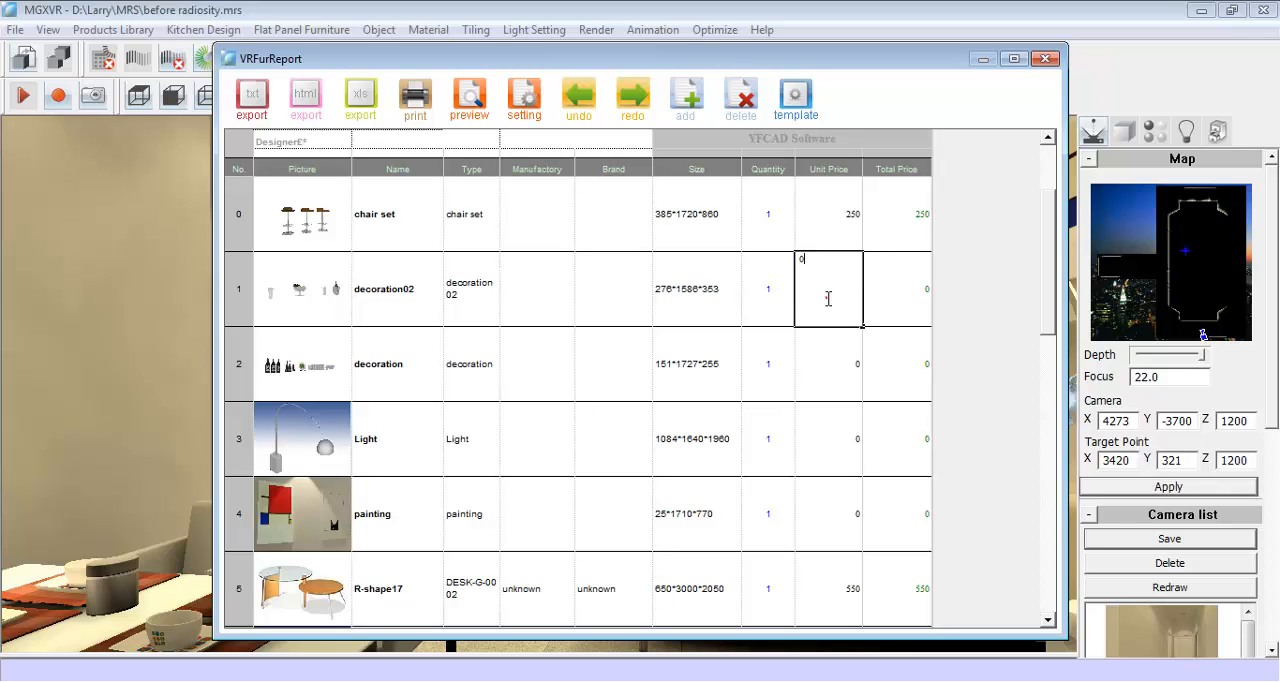
type("30")
- Set the unit price of decoration to 30 and of Light to 280, check the list's total, and close the report
double_click(830, 360)
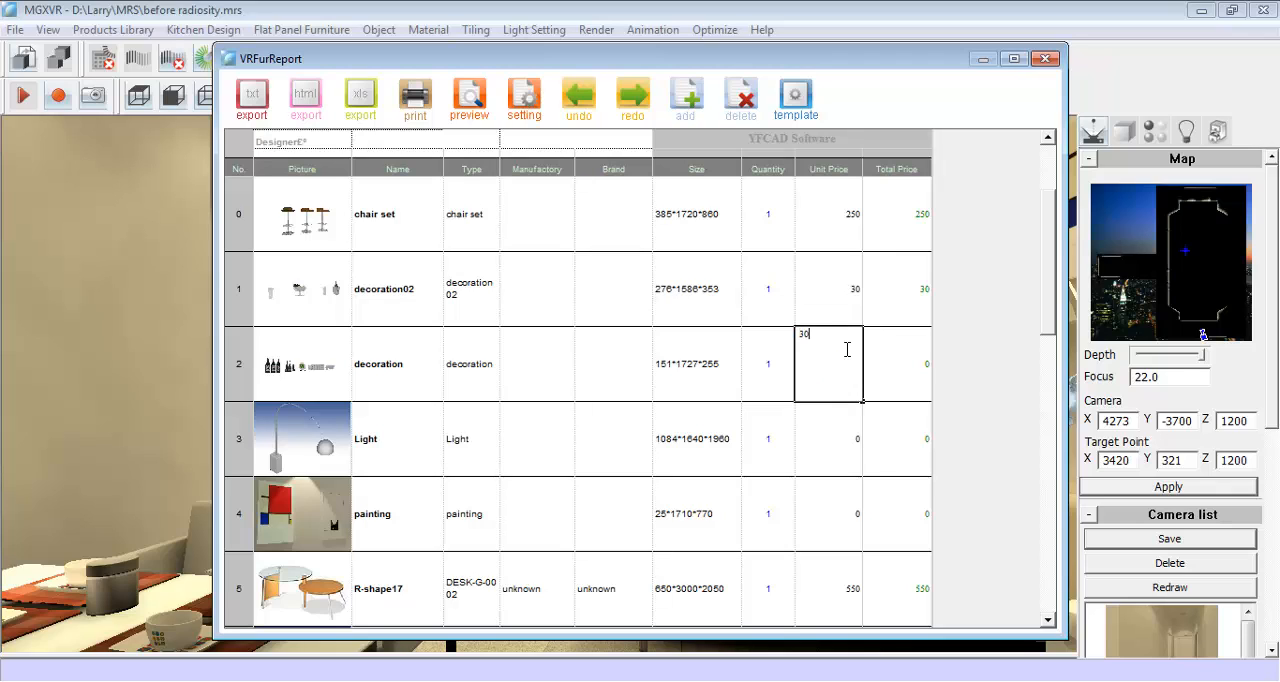
type("30")
double_click(830, 432)
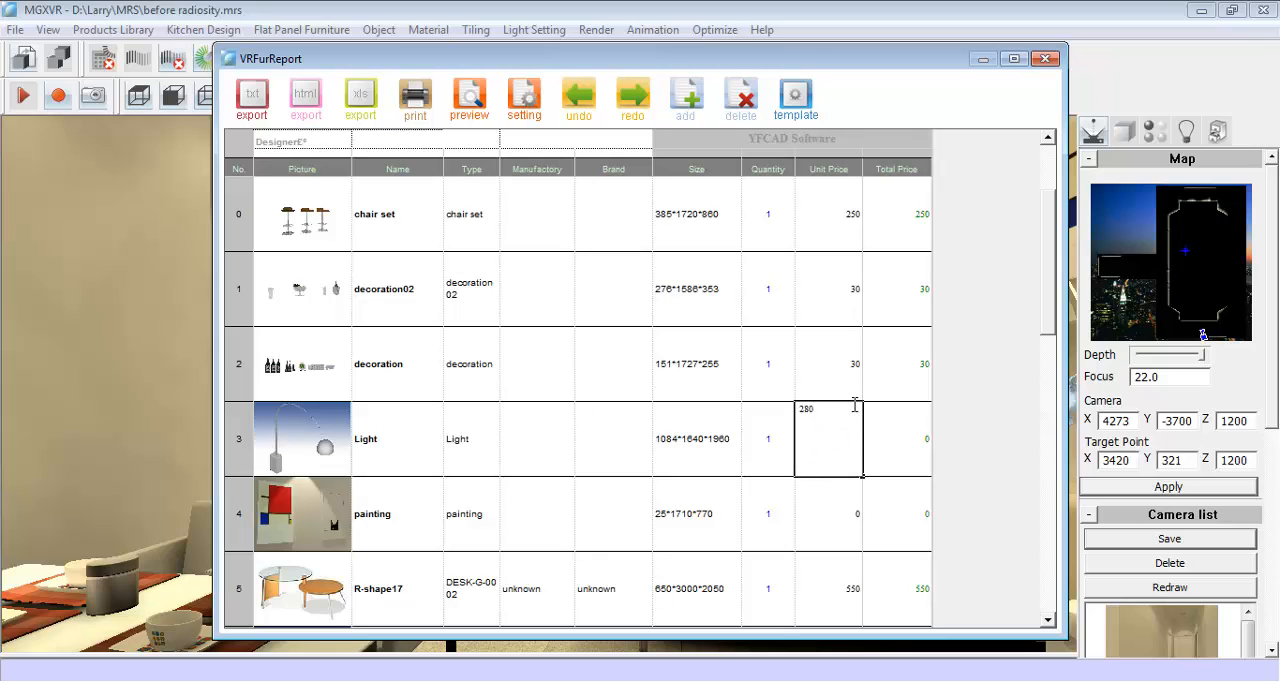
left_click(890, 426)
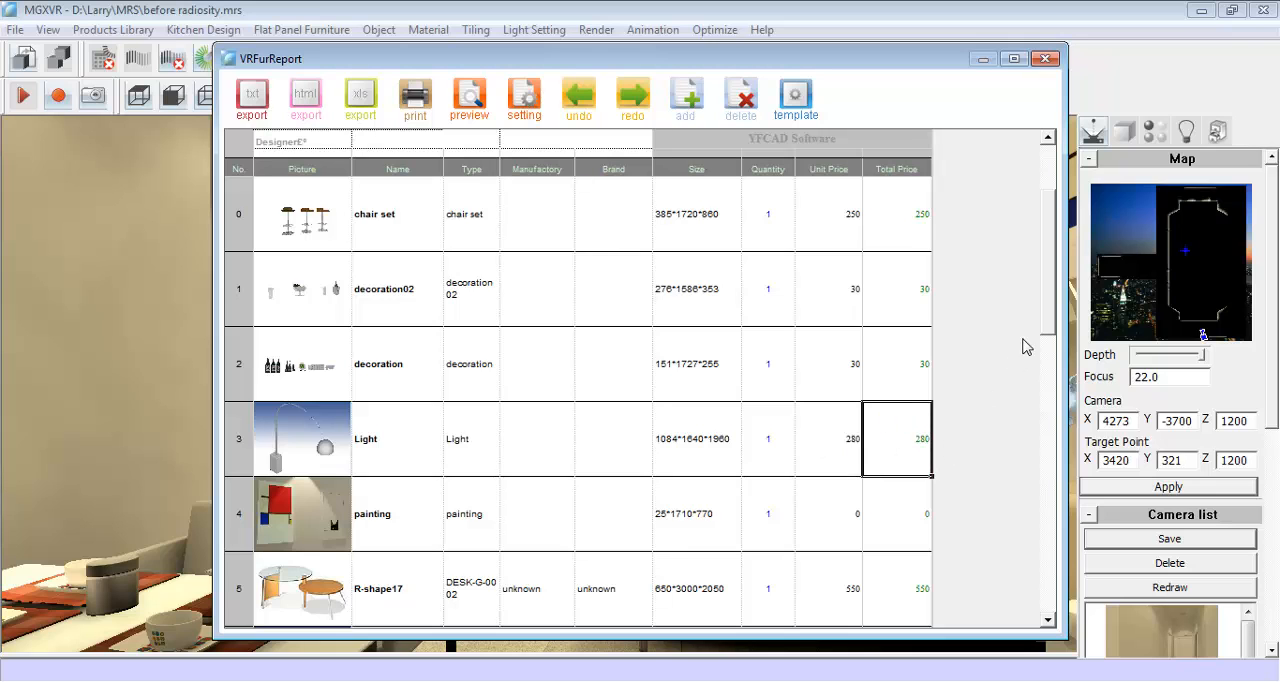
left_click_drag(1050, 322, 1041, 514)
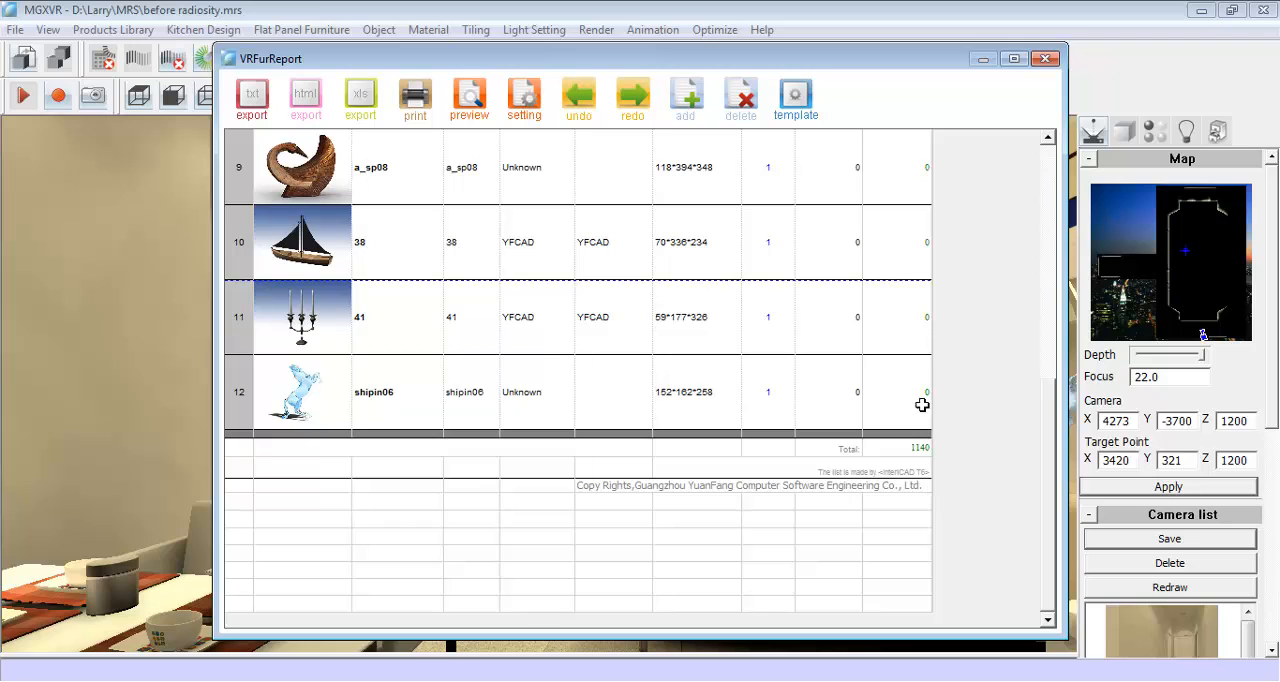
left_click(1045, 58)
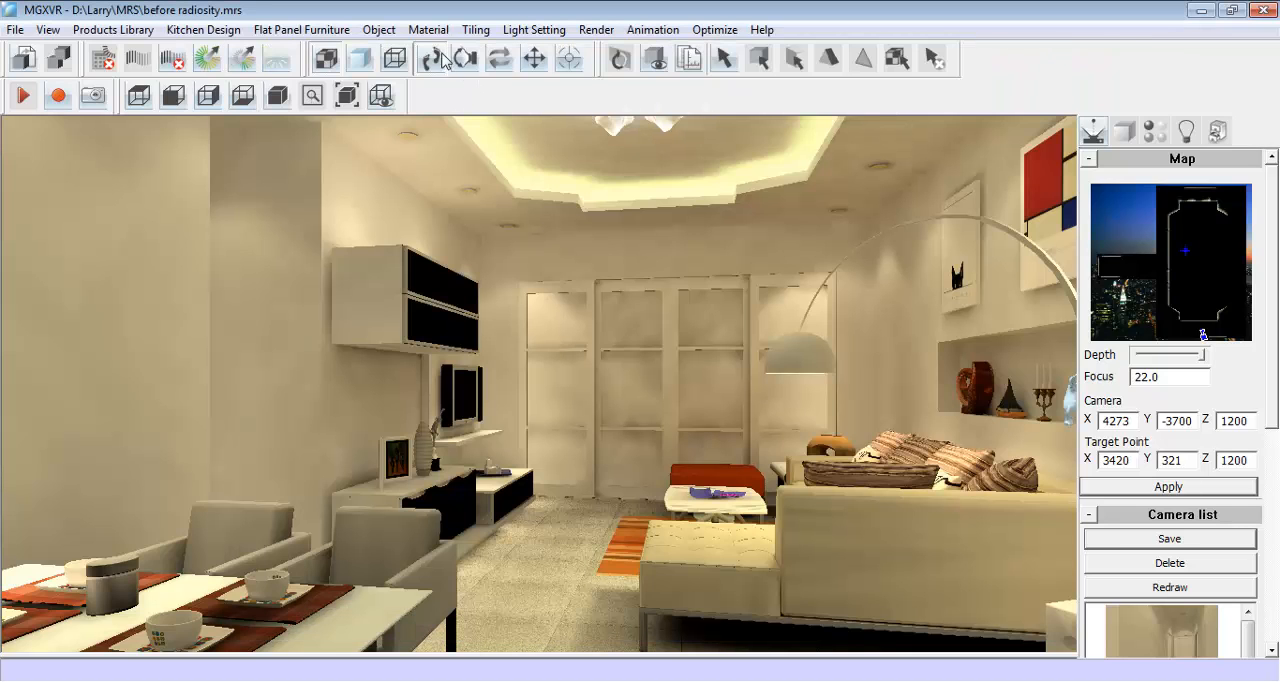
- Open the tiles quotation for the scene and generate its quotation report
left_click(477, 31)
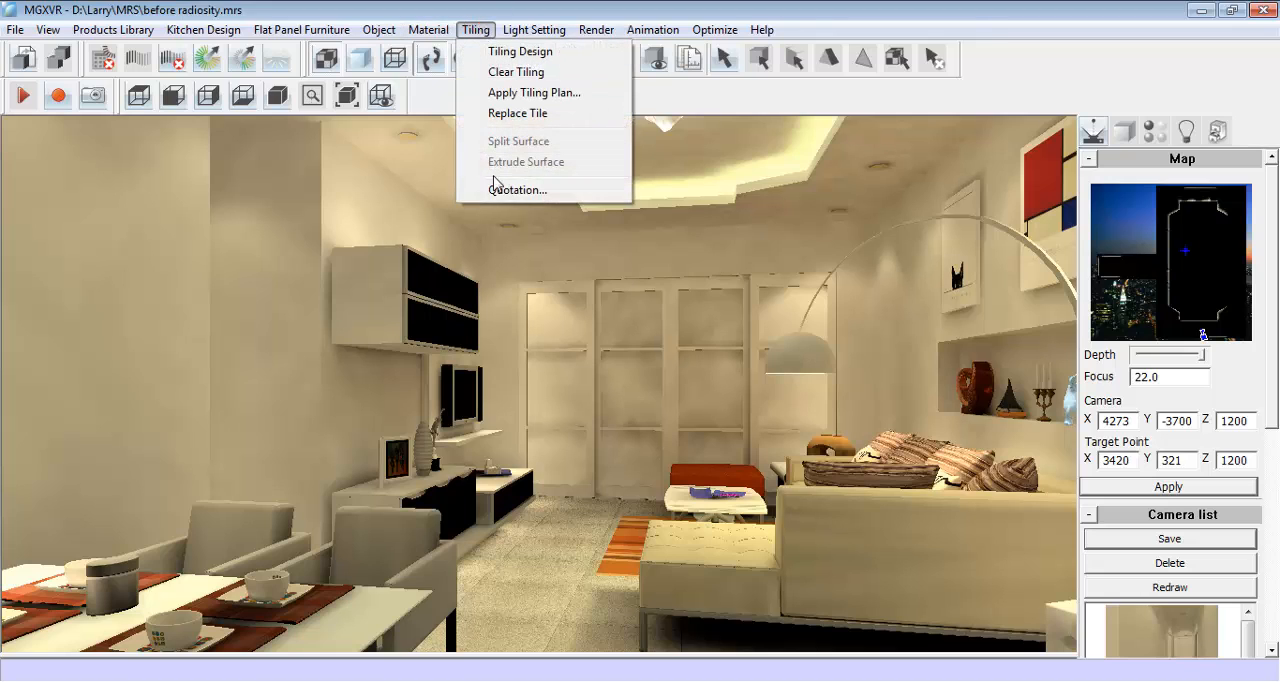
left_click(588, 189)
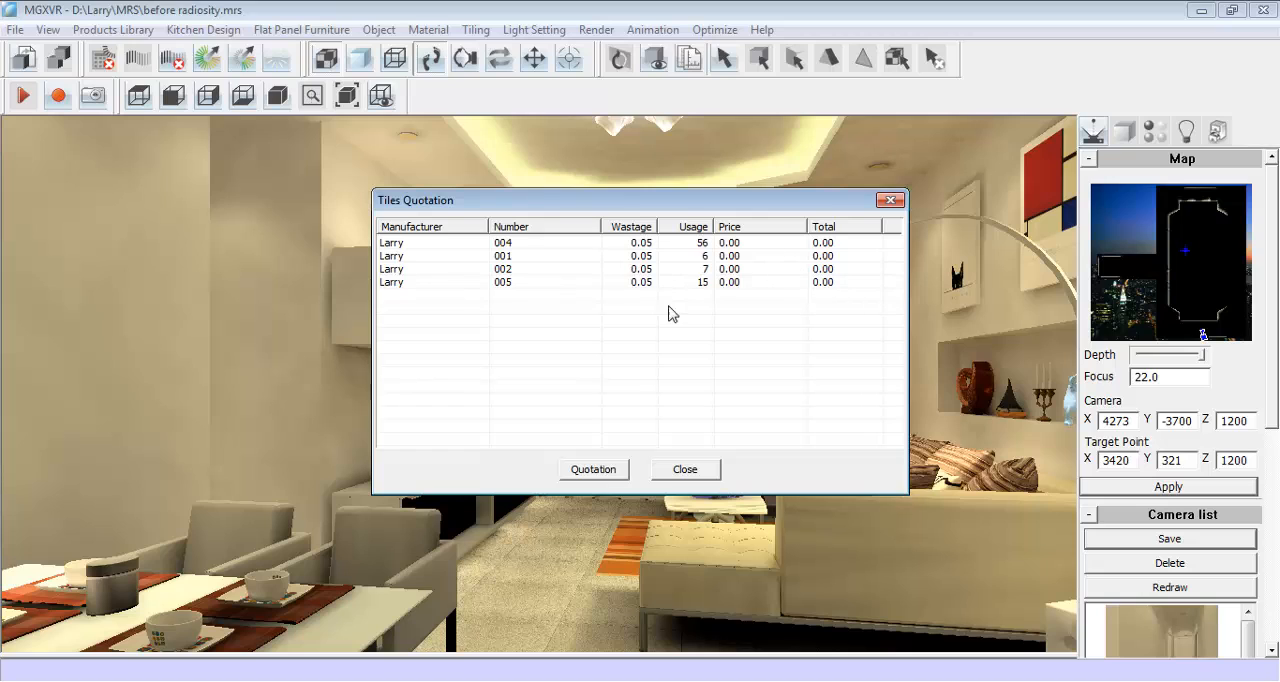
left_click(593, 469)
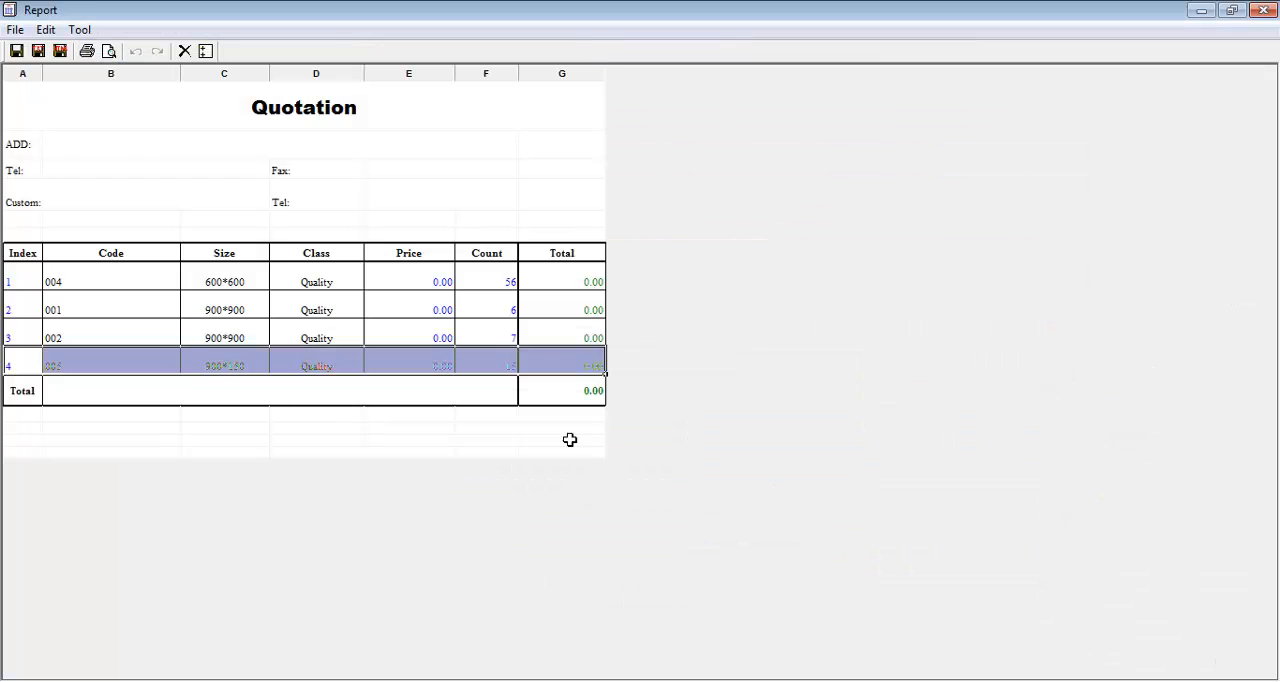
left_click(395, 404)
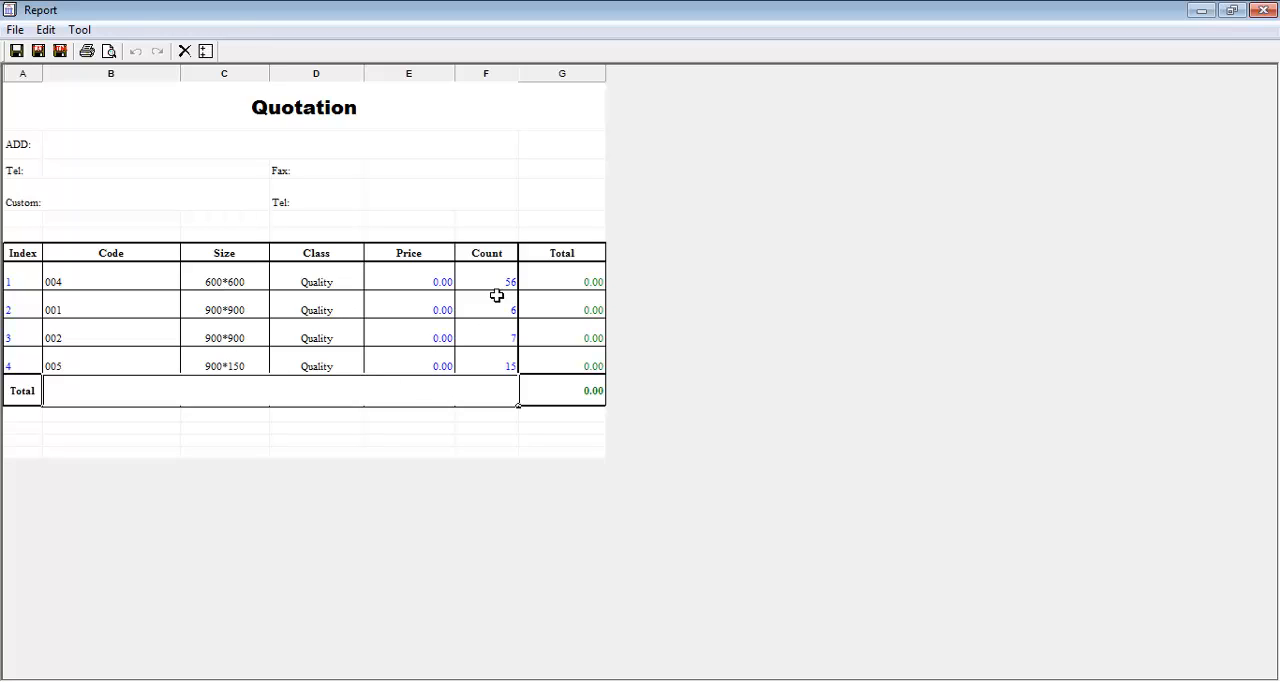
- Price tile 004 at 20 and tile 001 at 30 in the quotation, and close the report and the tiles quotation
double_click(429, 281)
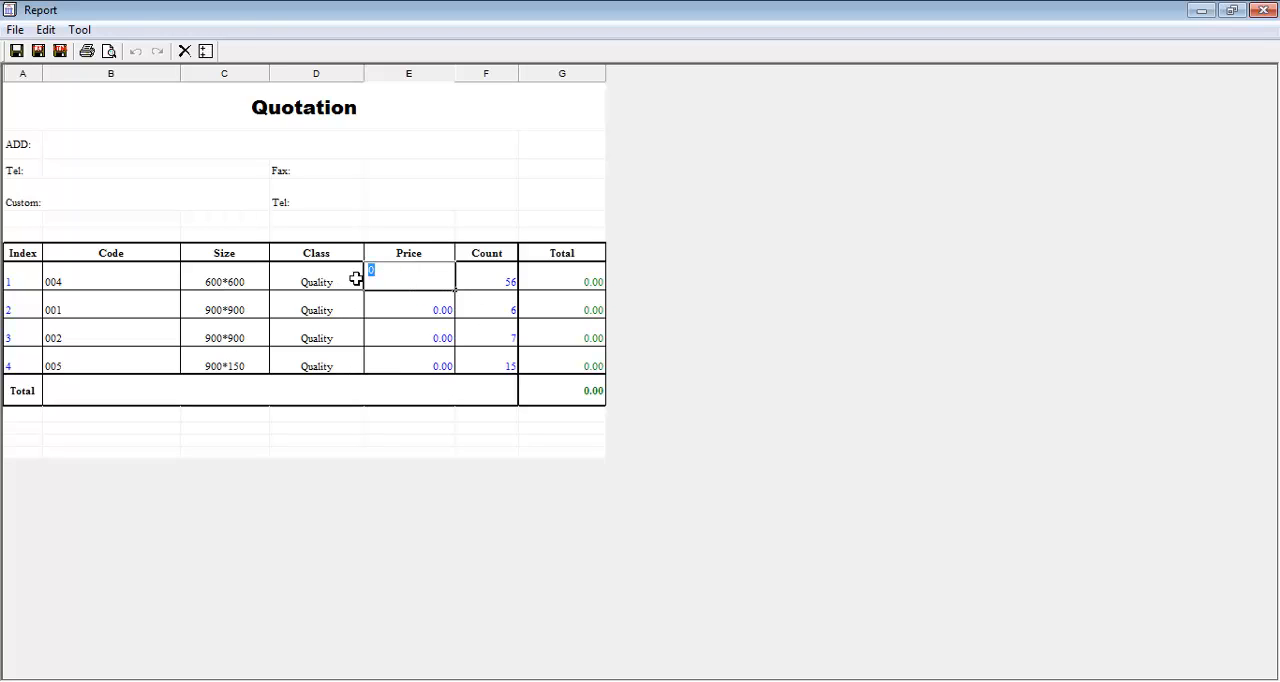
type("20")
double_click(440, 308)
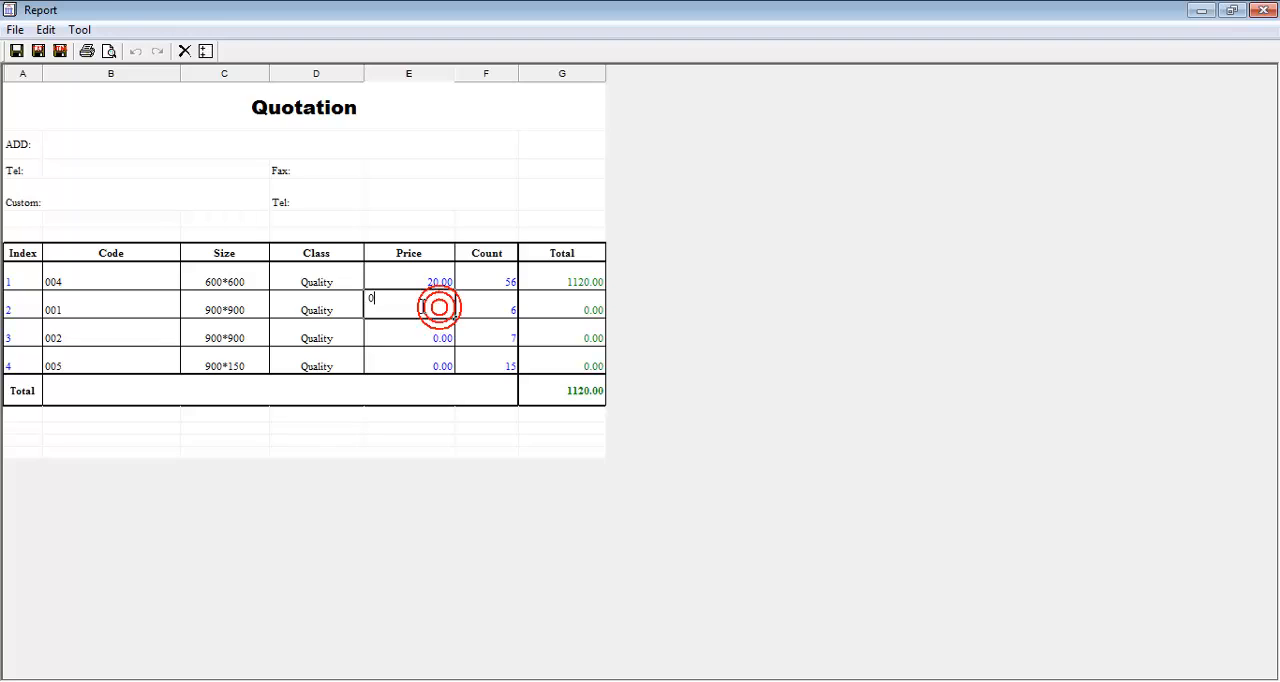
left_click_drag(376, 307, 343, 310)
type("30")
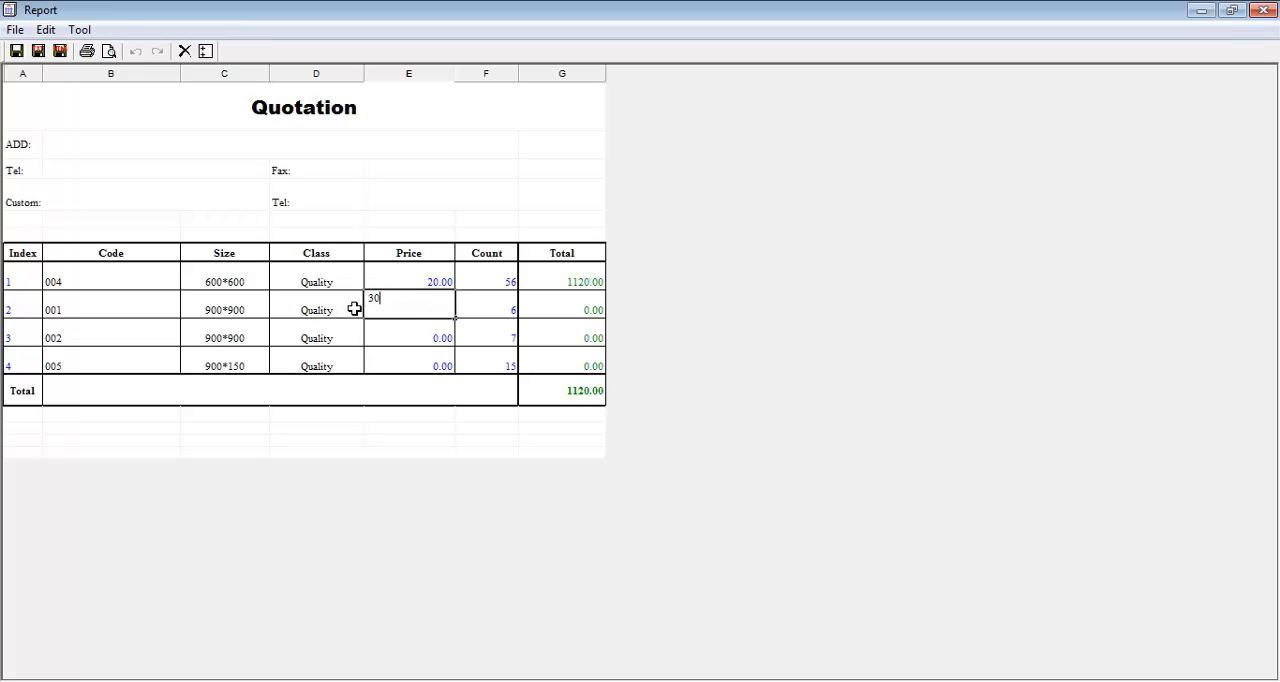
left_click(394, 331)
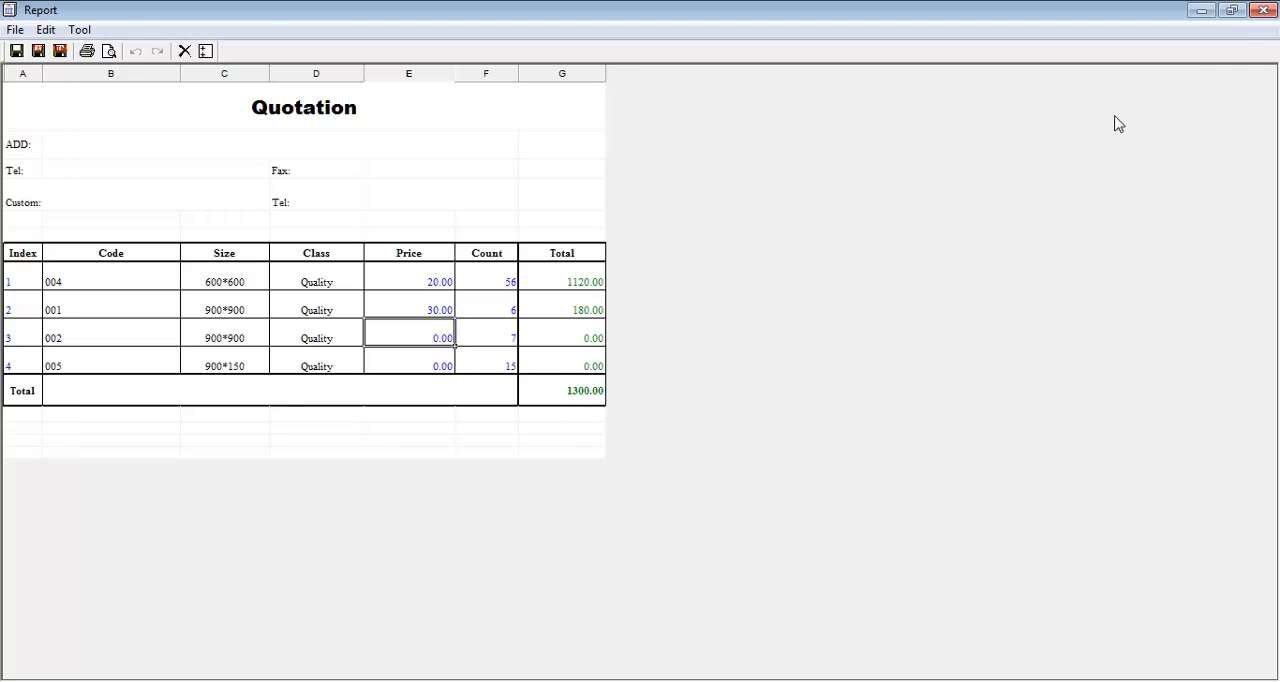
left_click(1267, 17)
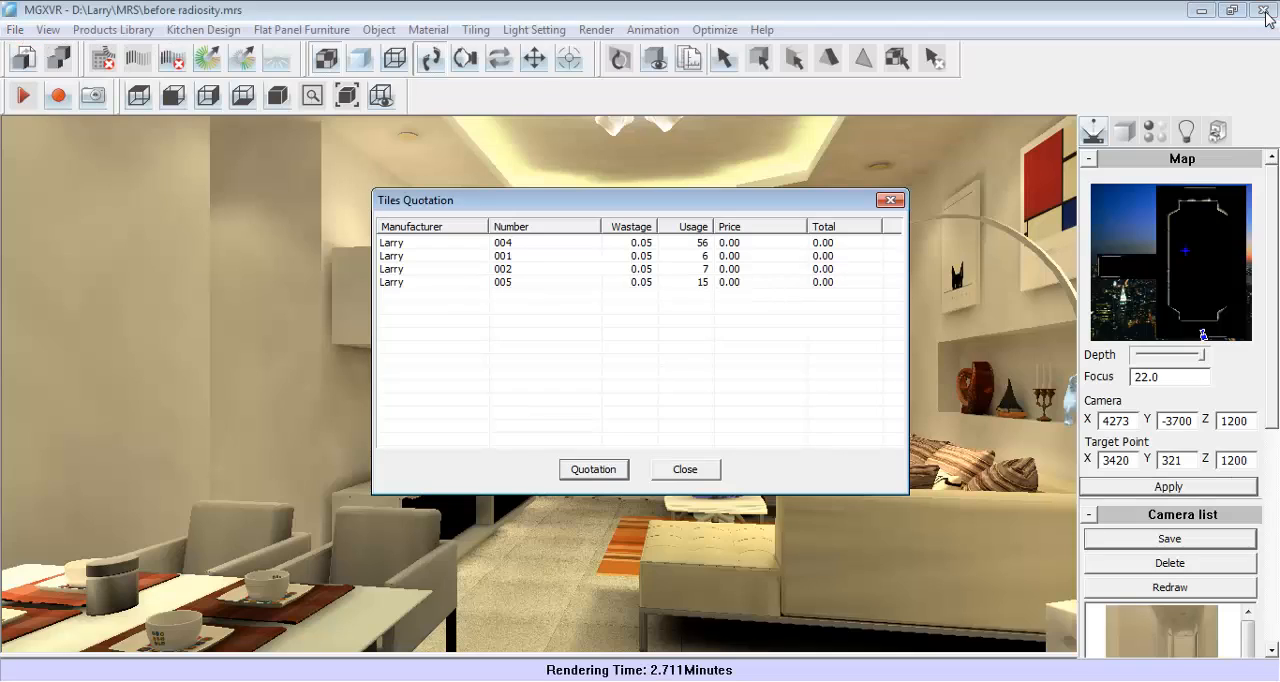
left_click(696, 466)
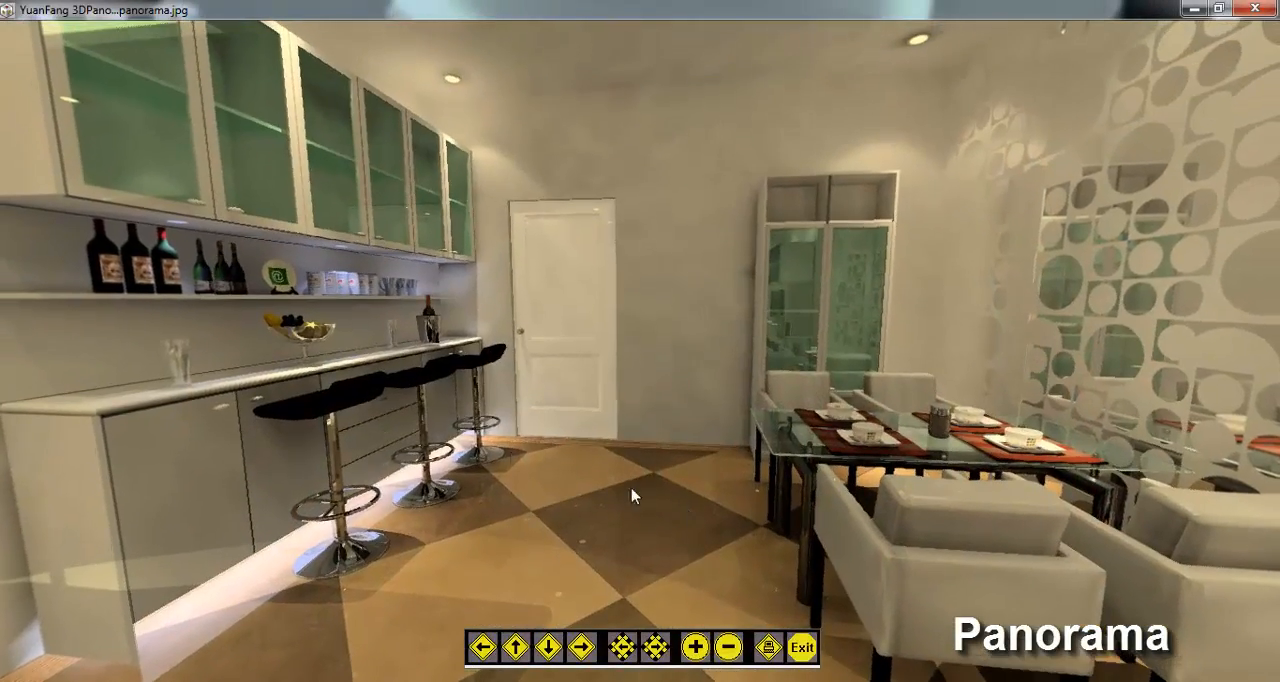
- Look around the room in the YuanFang 3DPano panorama viewer, from the bar counter across the sofa to the TV cabinets
left_click_drag(345, 365, 745, 440)
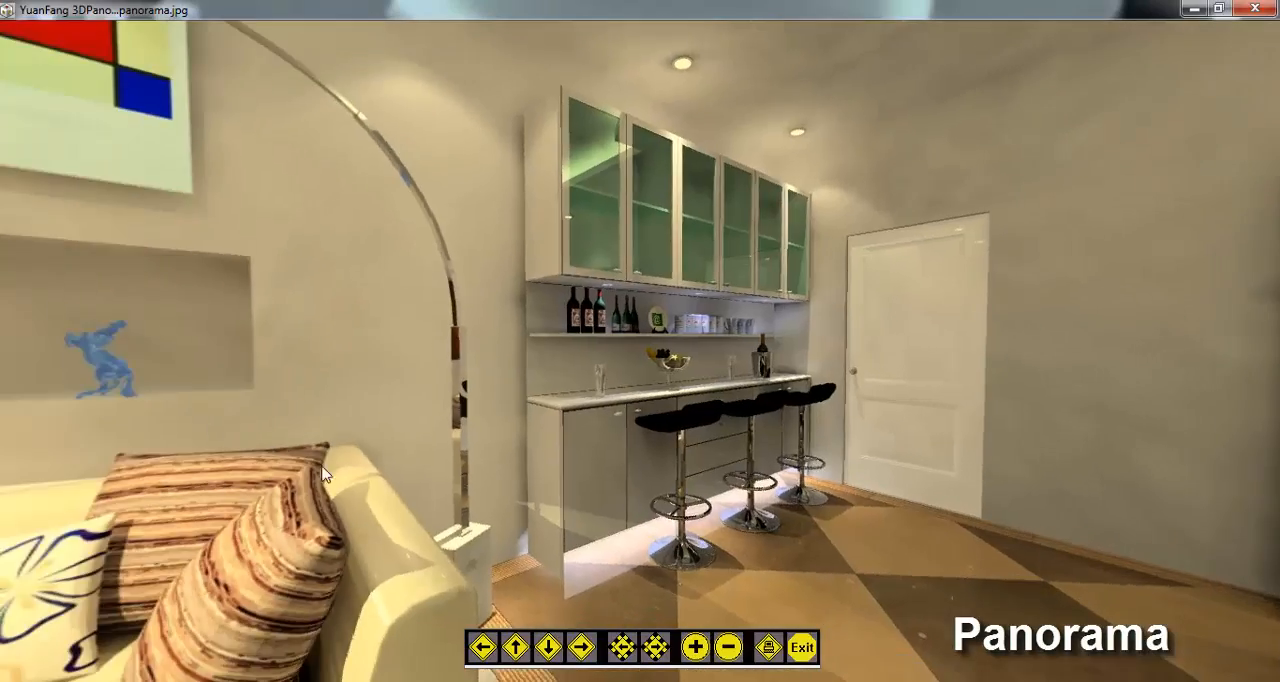
left_click_drag(215, 475, 508, 504)
left_click_drag(226, 508, 545, 147)
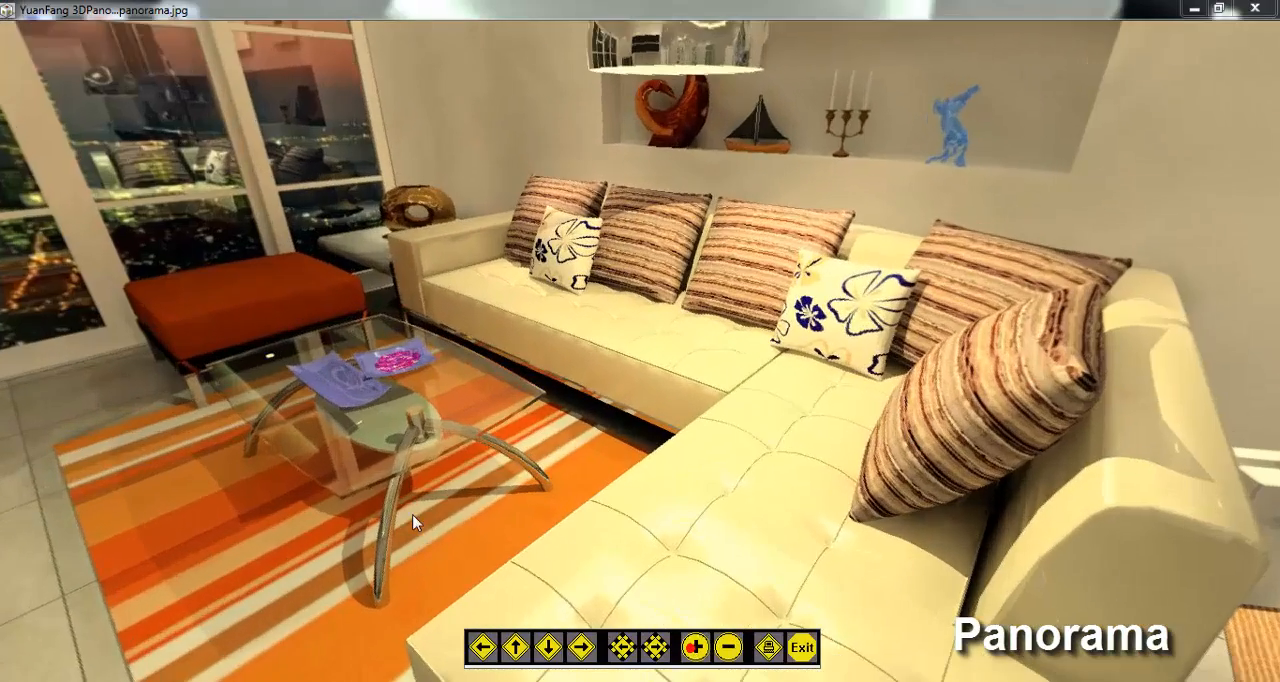
left_click_drag(418, 523, 866, 510)
left_click_drag(436, 347, 703, 546)
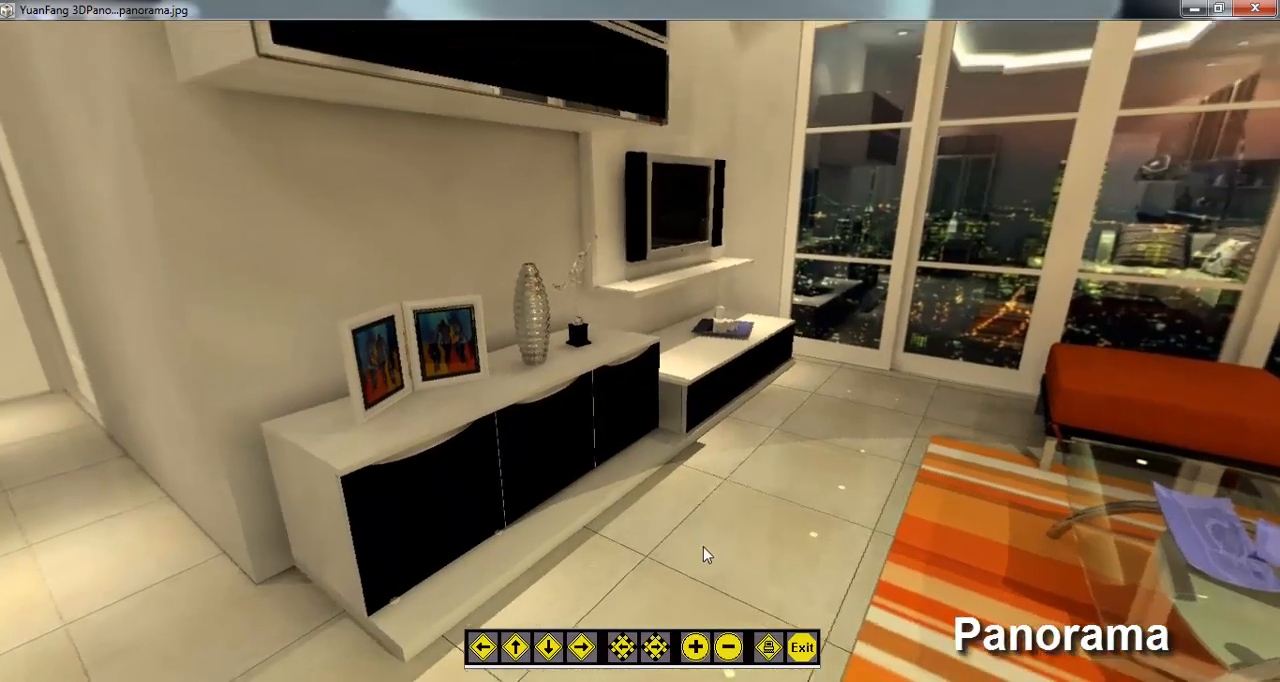